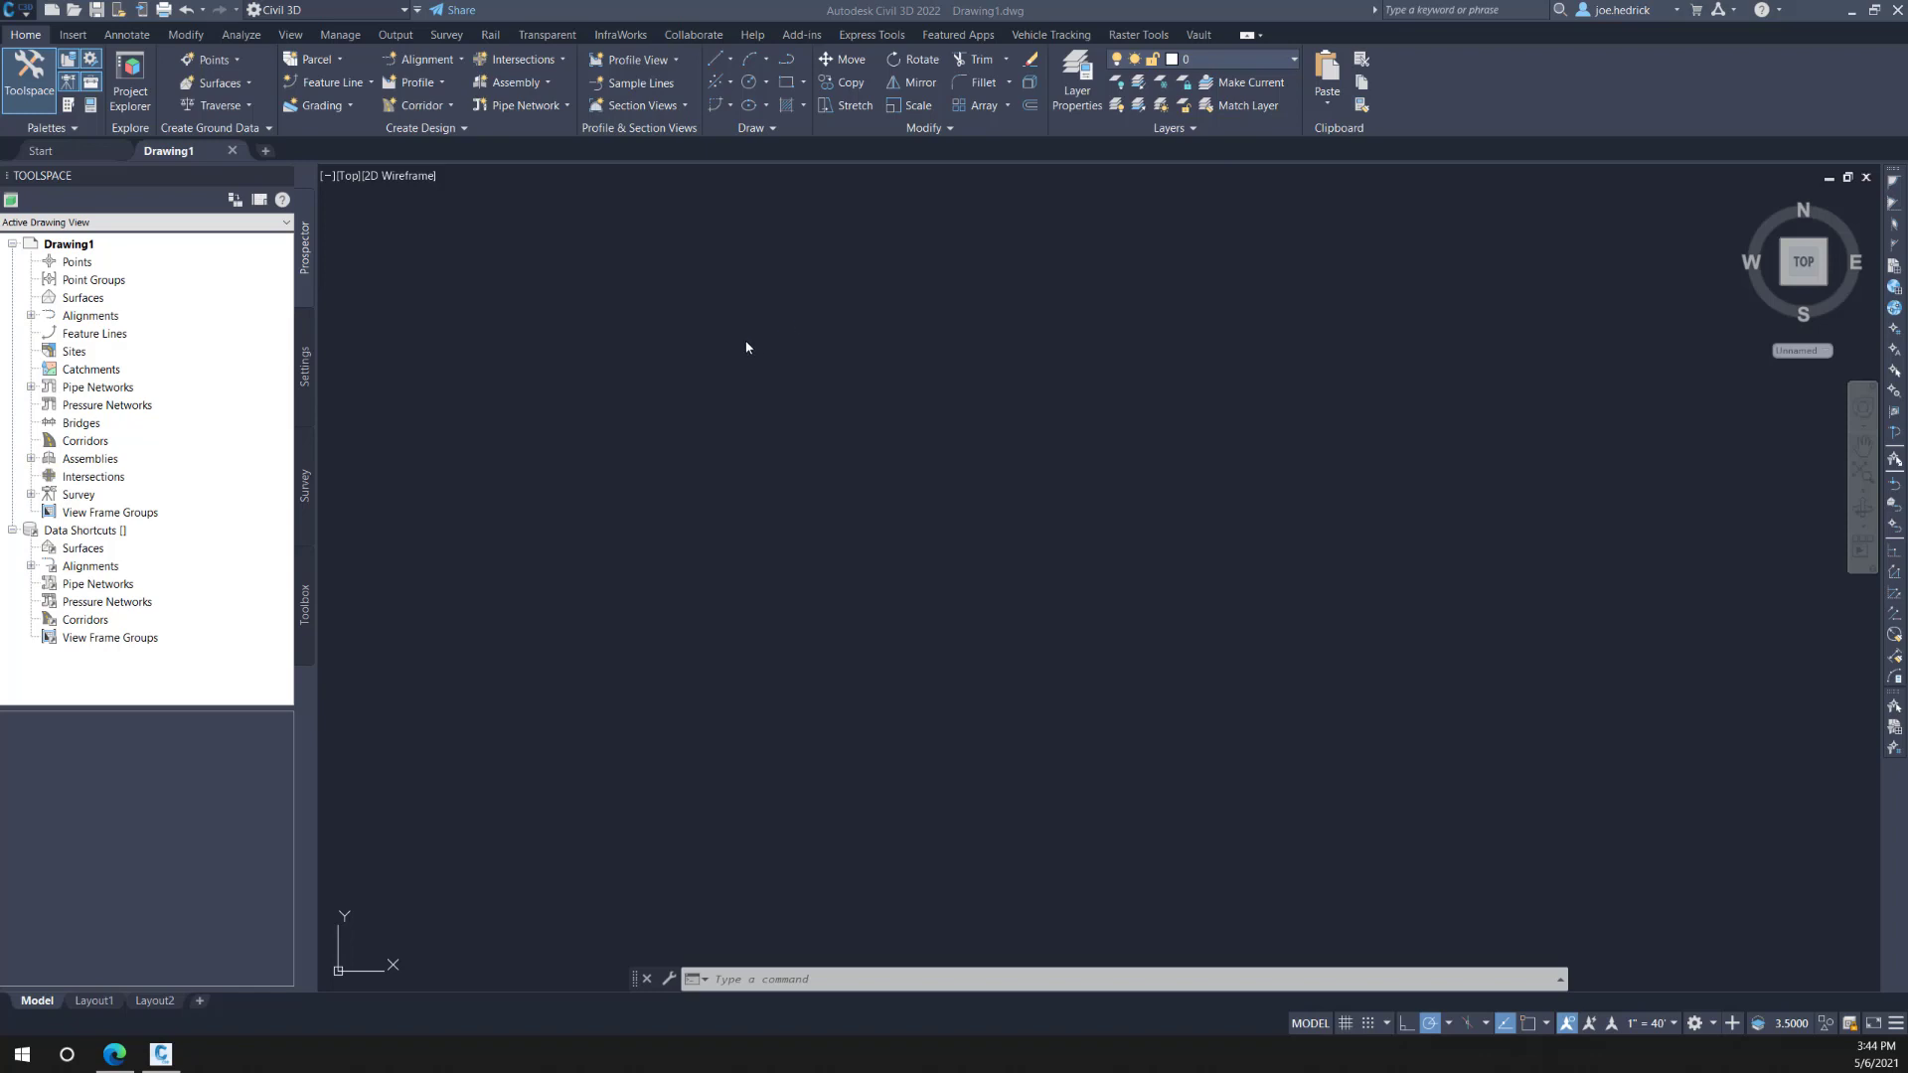
Step: Launch the Infrastructure Parts Editor and look over the parts library and the recent catalog files
click(449, 130)
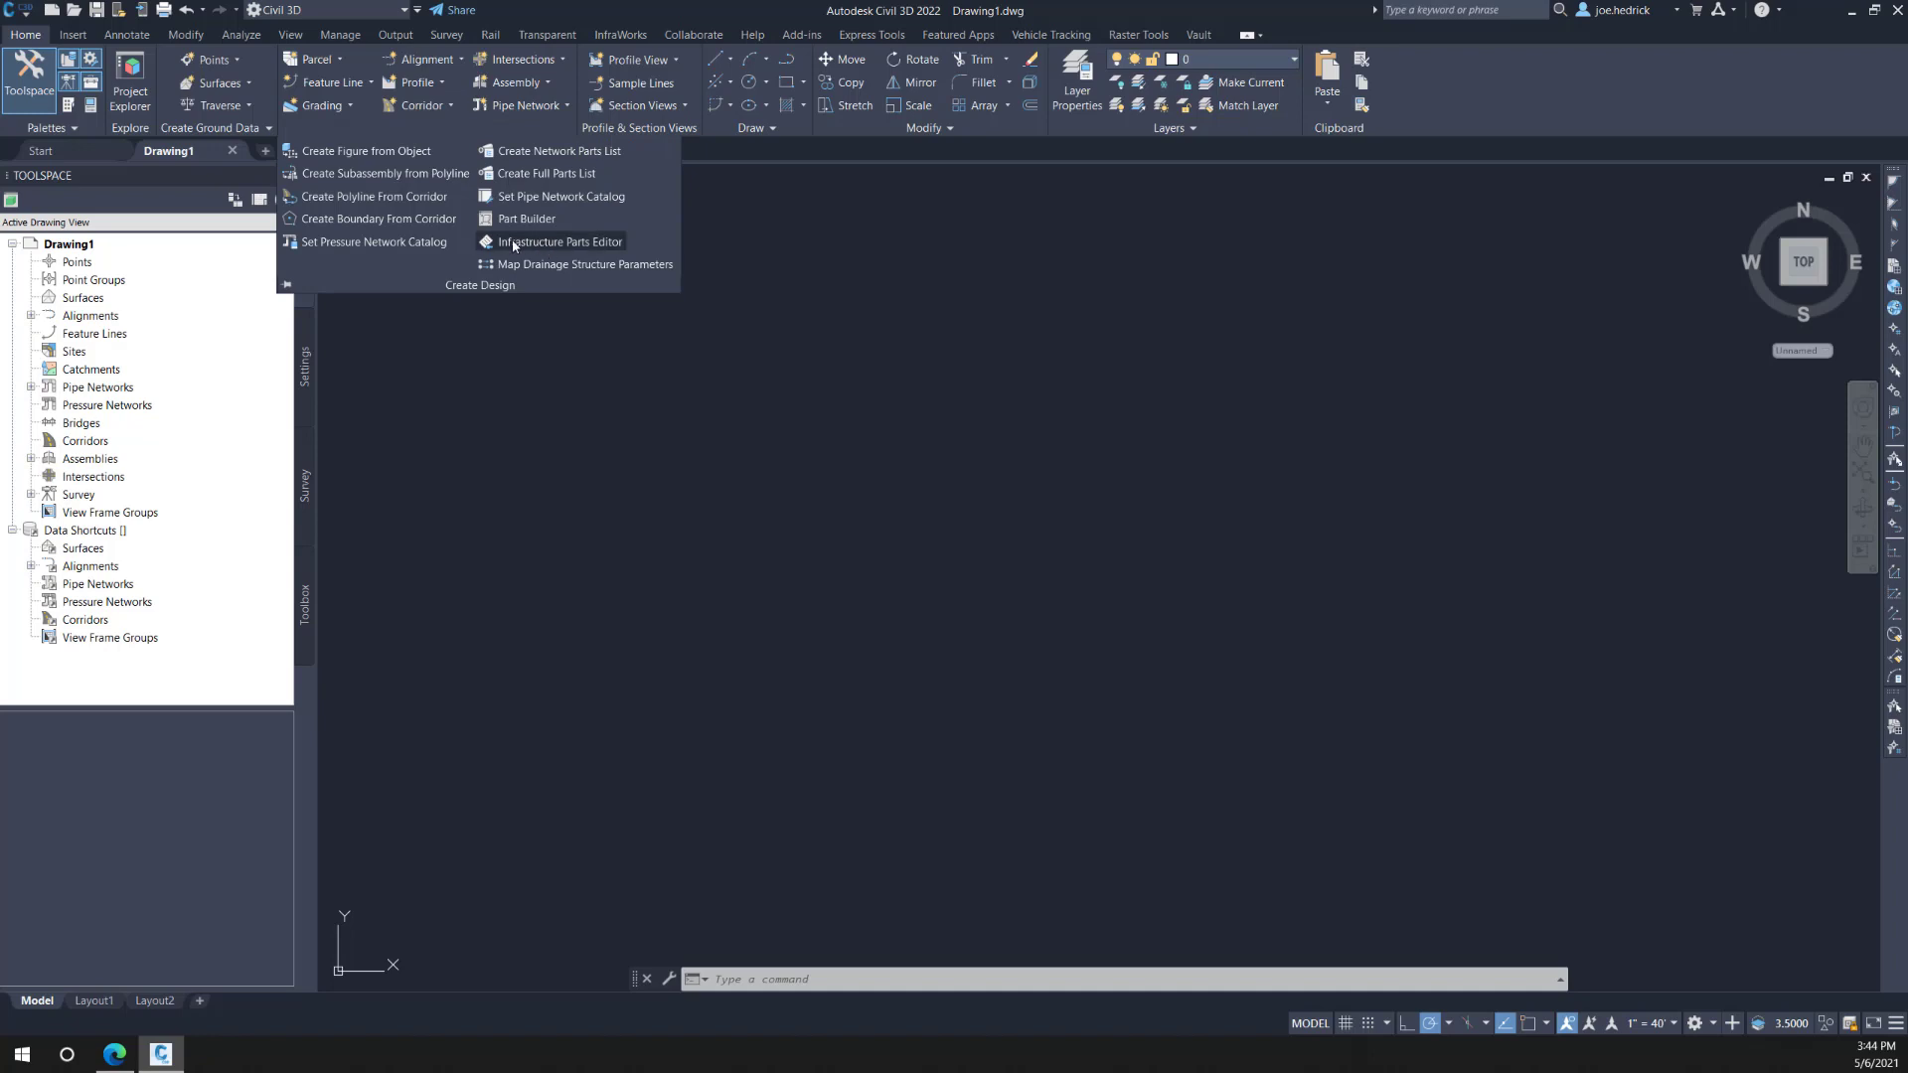
click(596, 246)
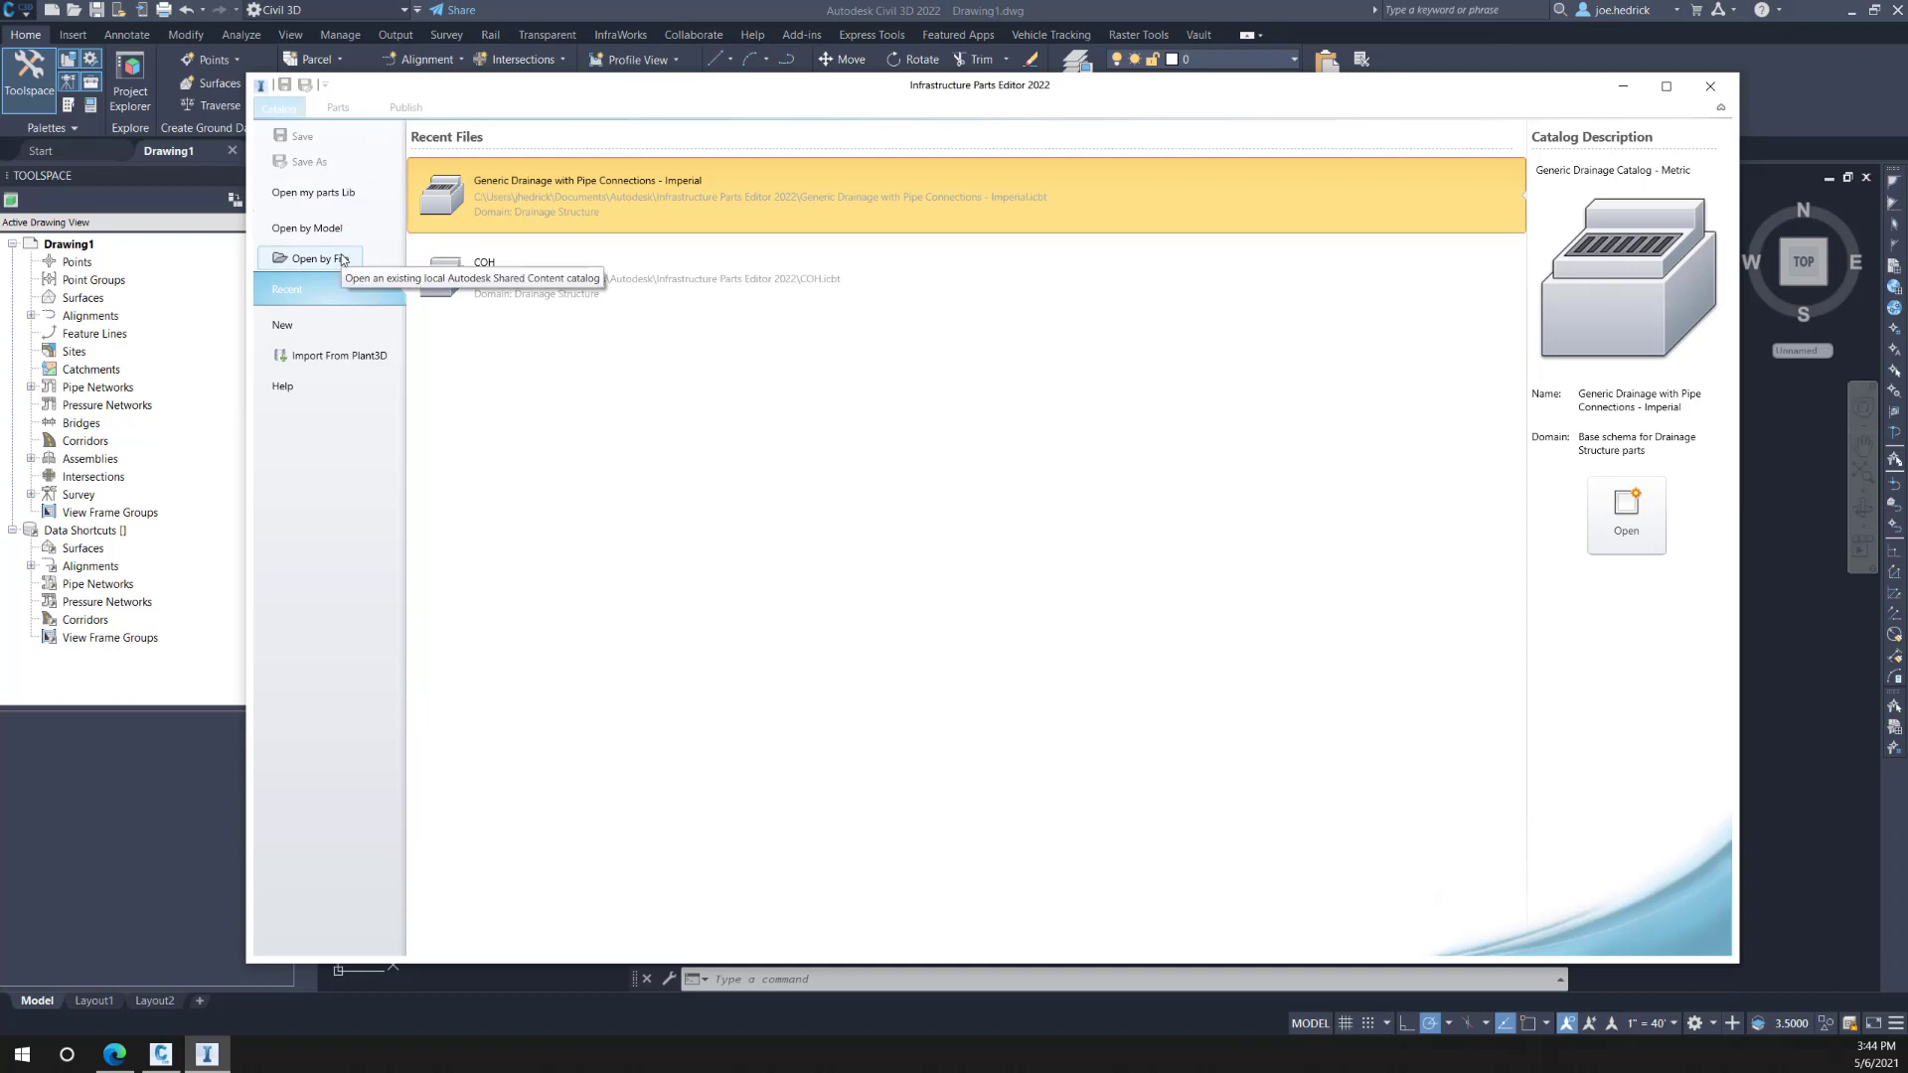
click(294, 194)
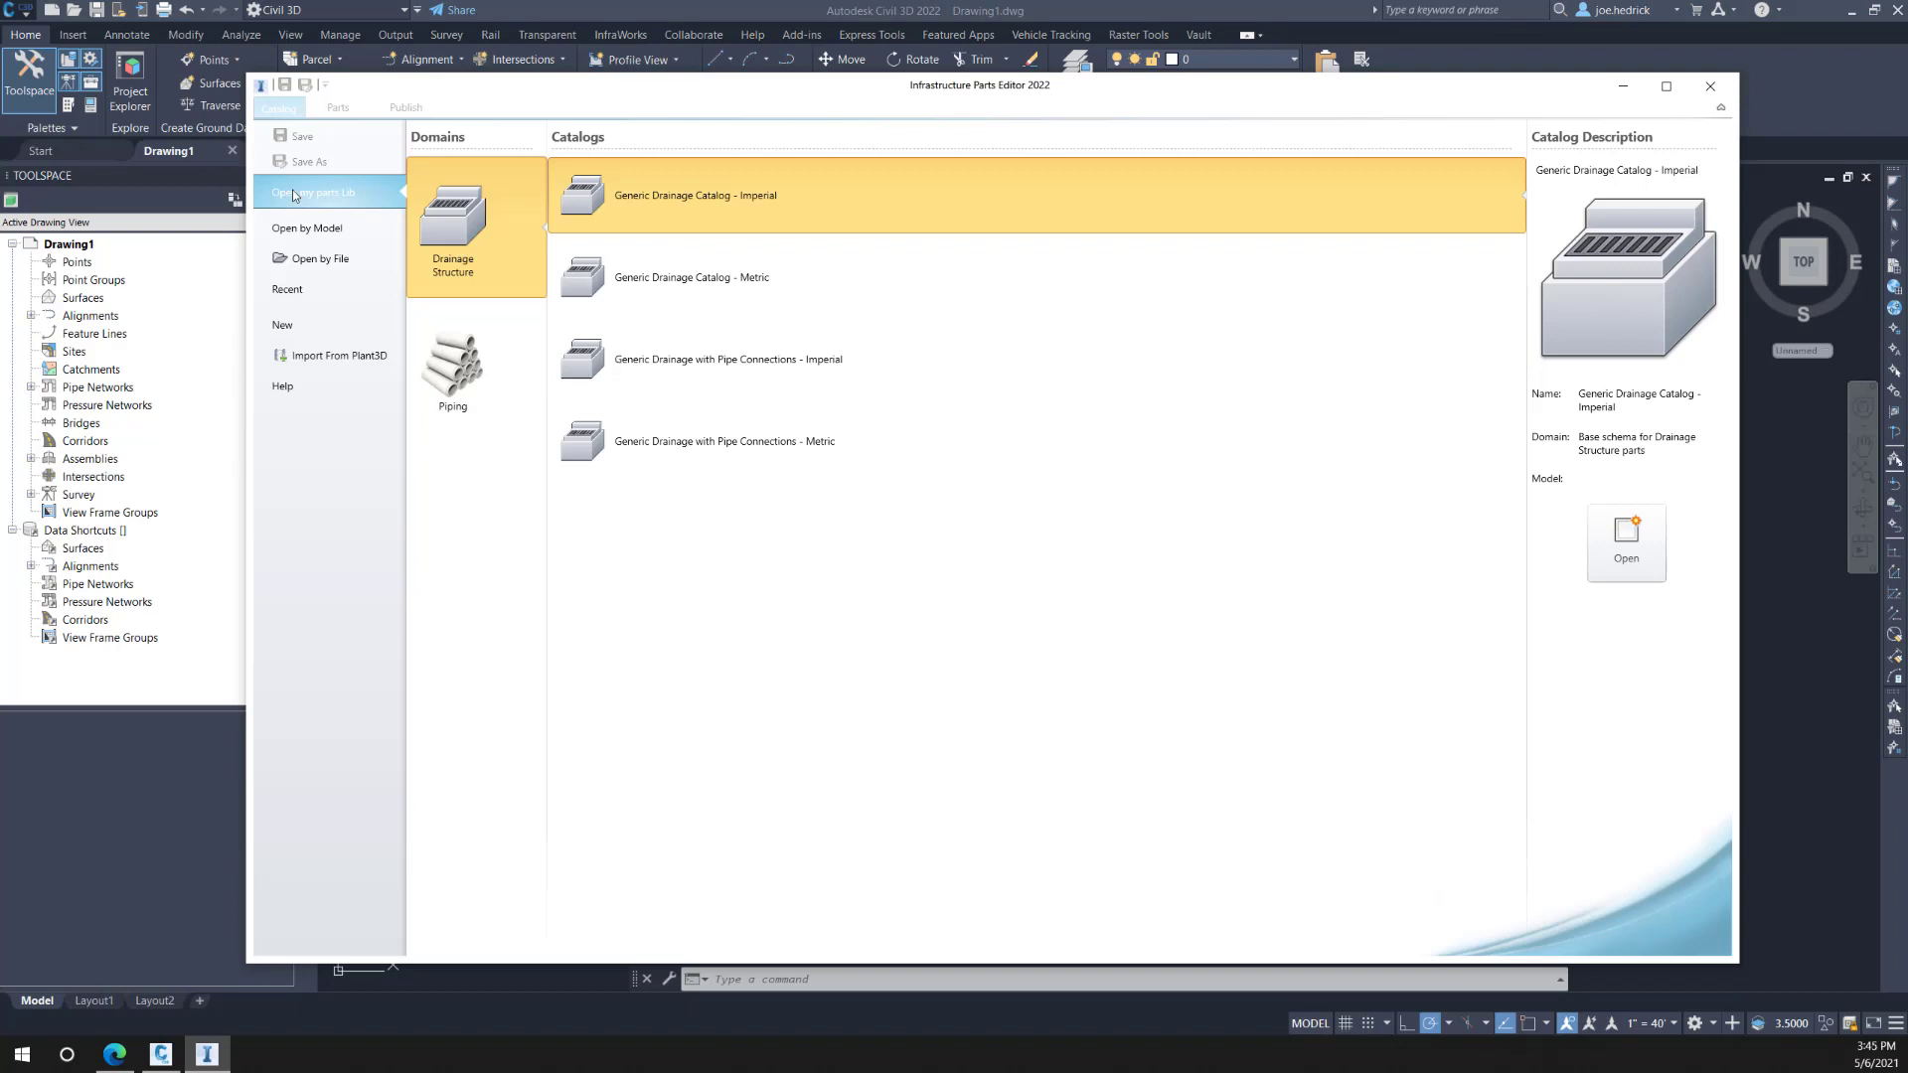
click(294, 296)
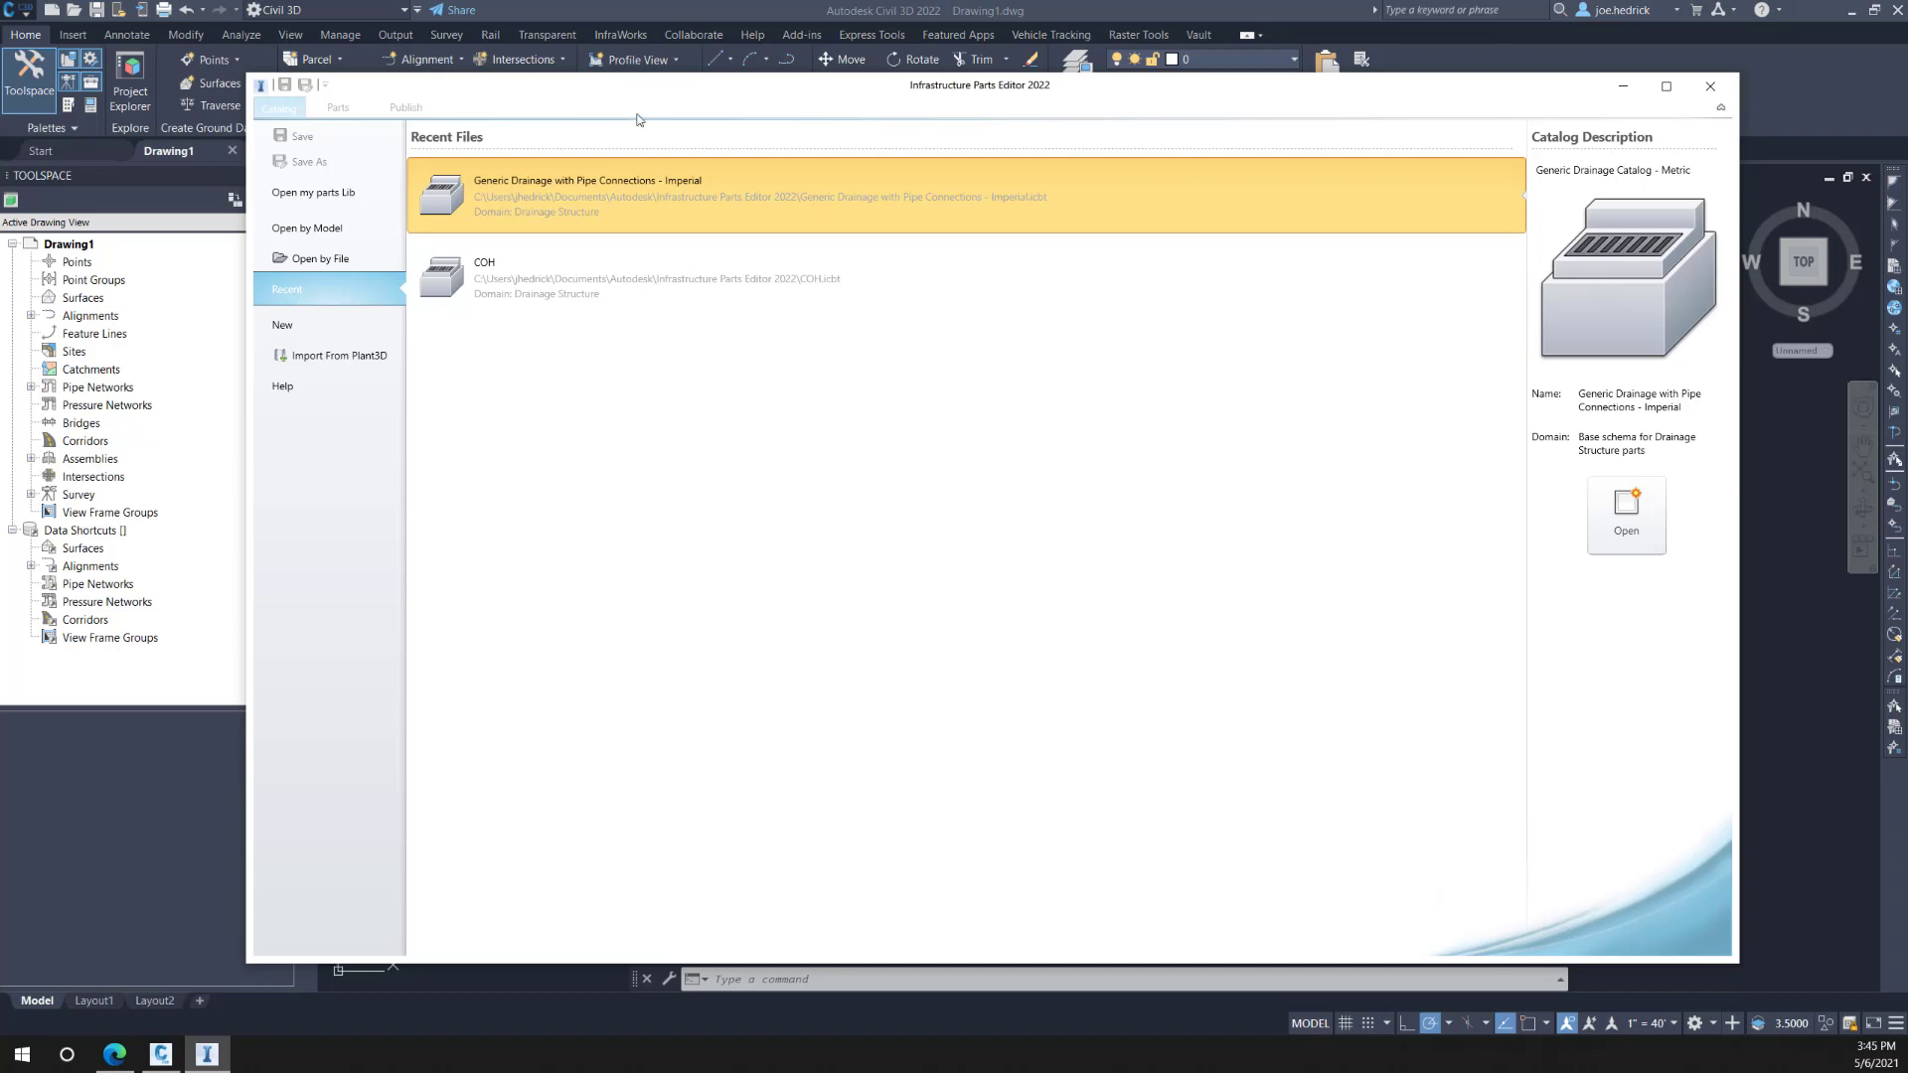
Step: Open the Generic Drainage with Pipe Connections - Imperial catalog from the Drainage Structure domain of the parts library, overwriting the existing drafts catalog
click(320, 196)
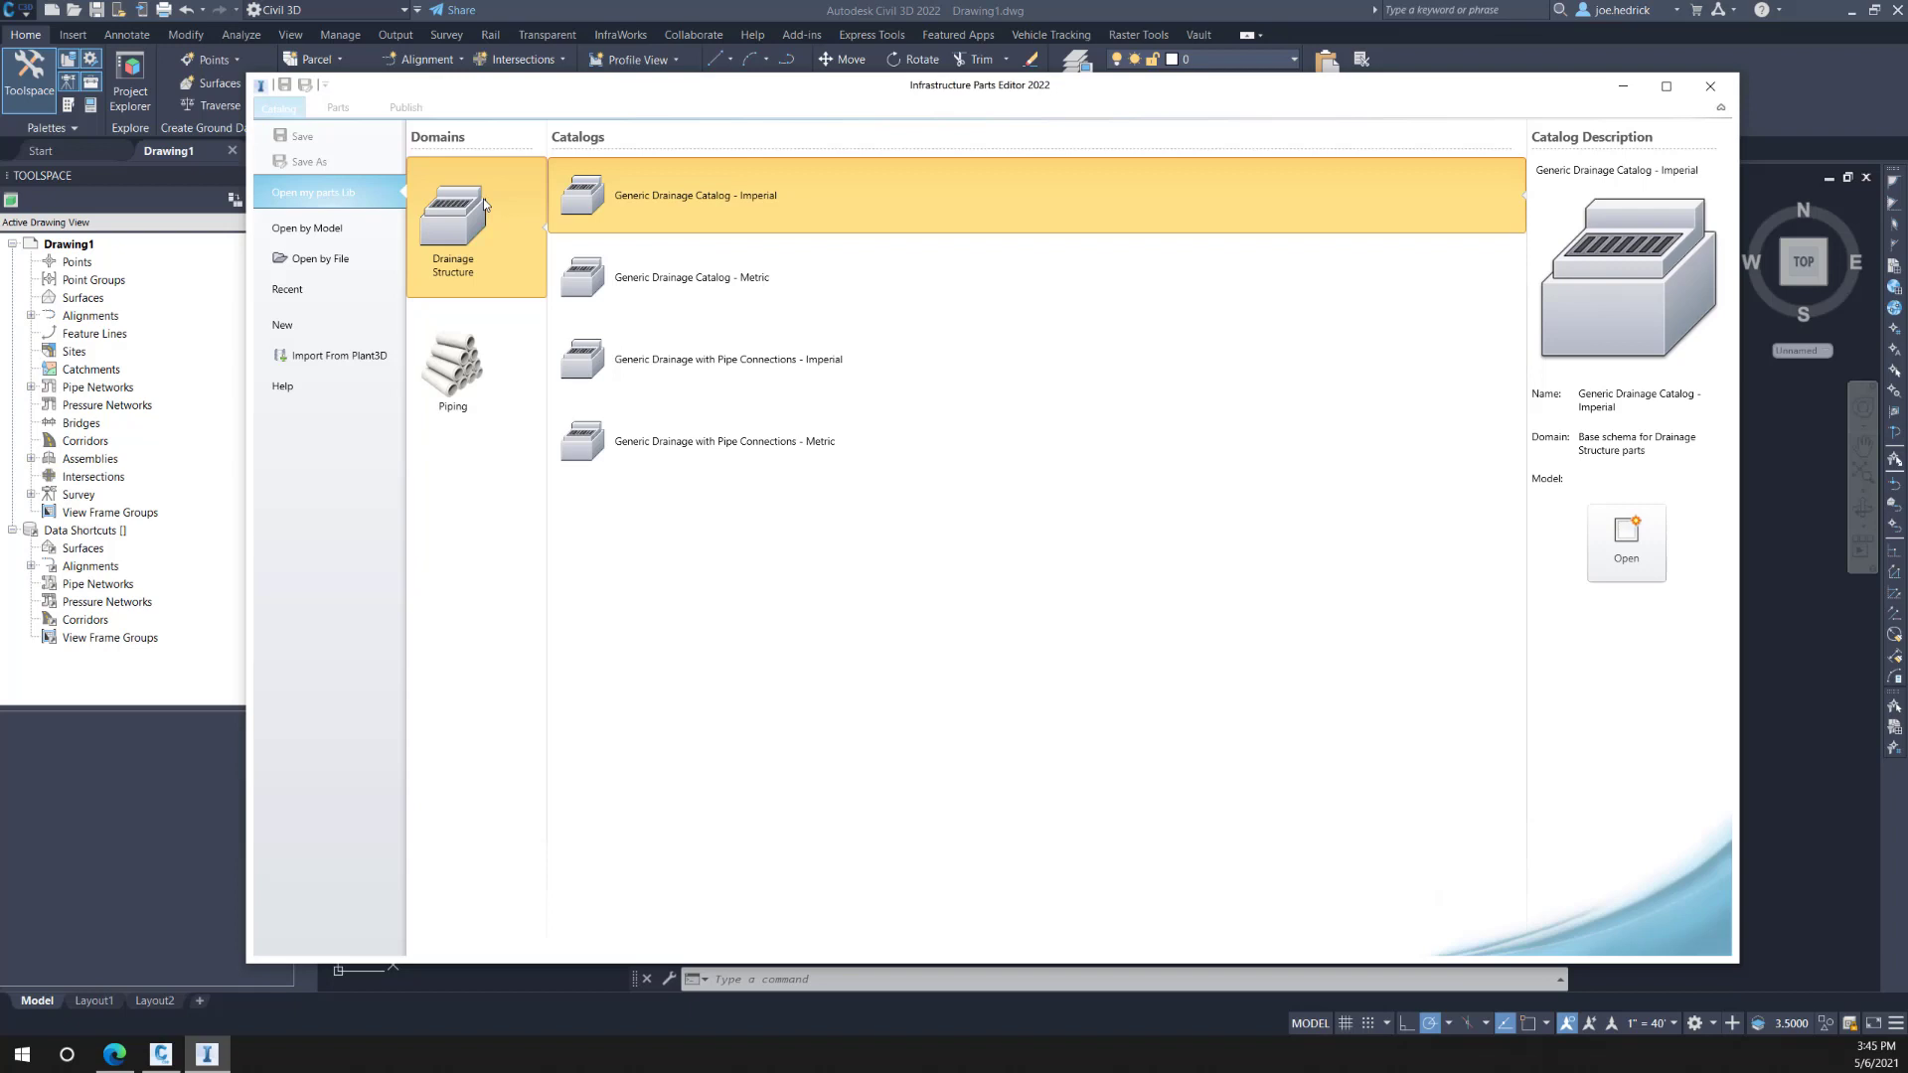
click(463, 370)
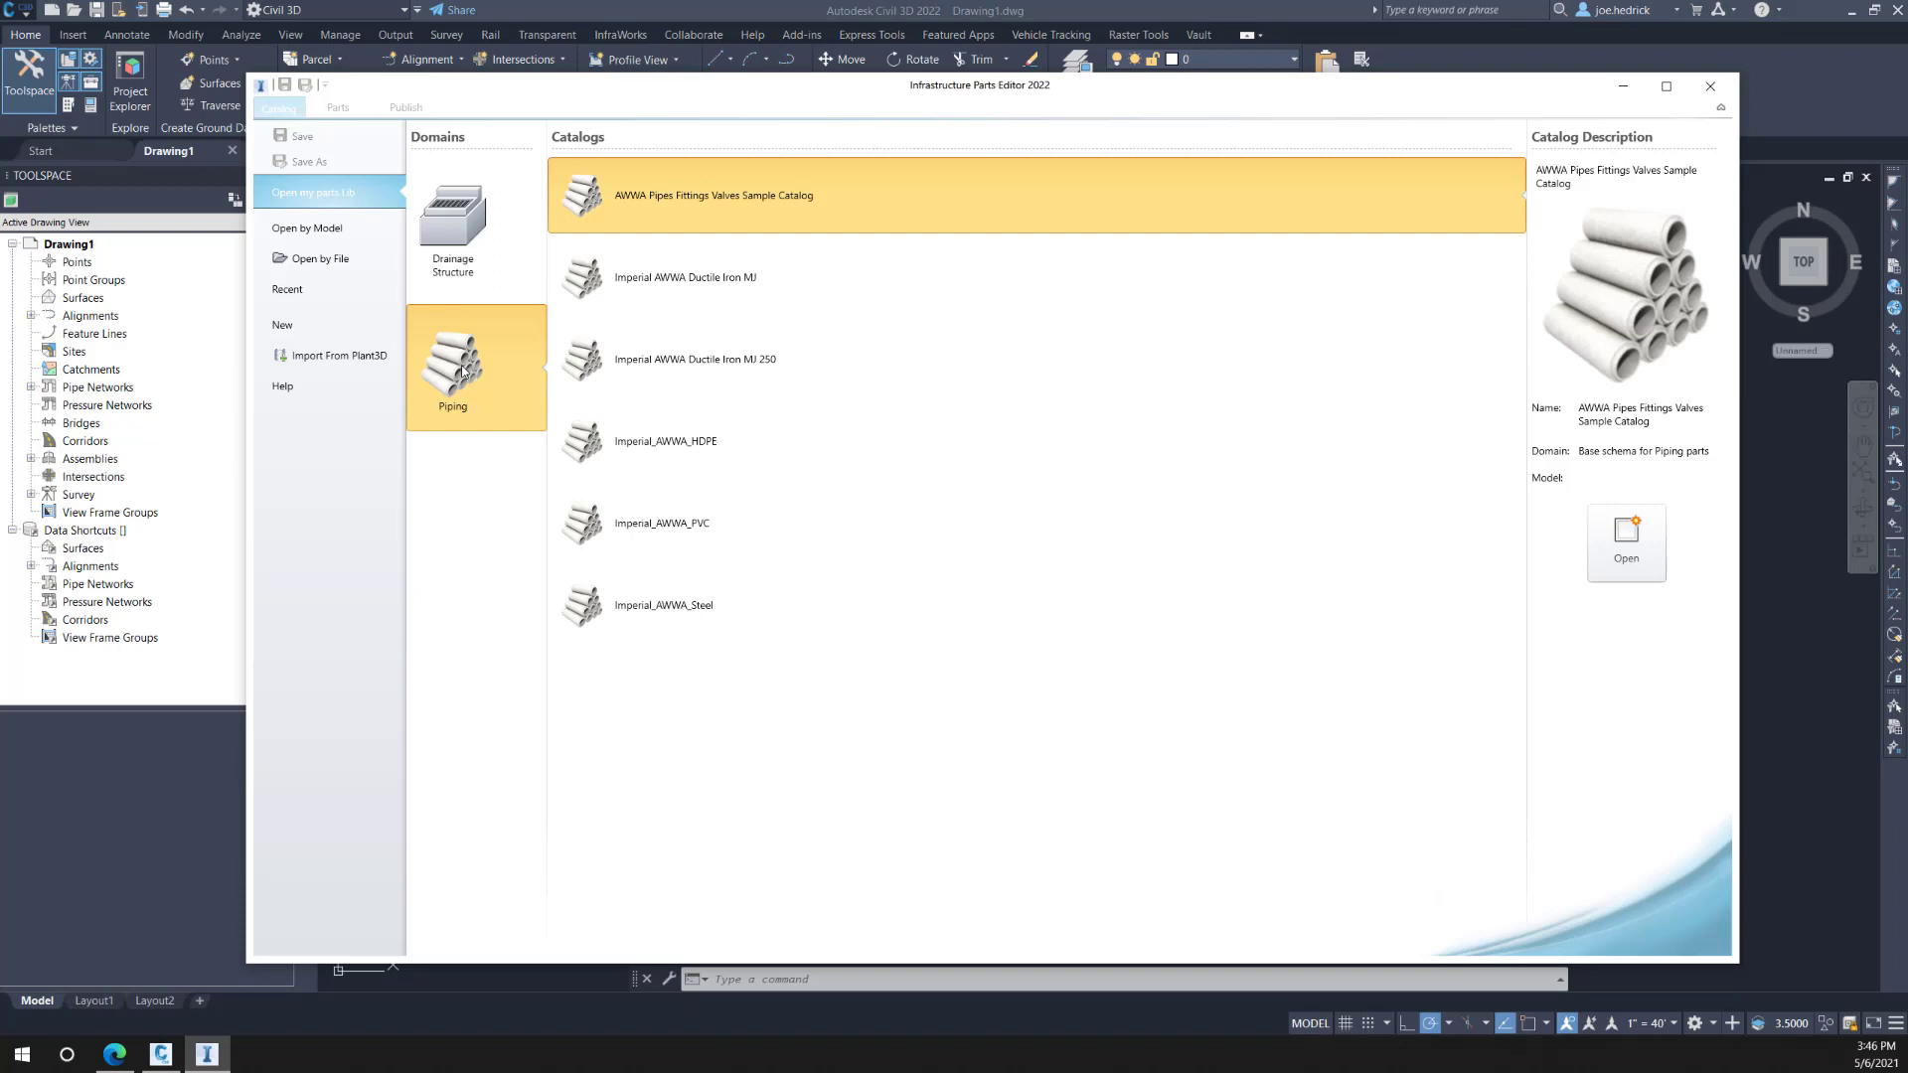
click(478, 244)
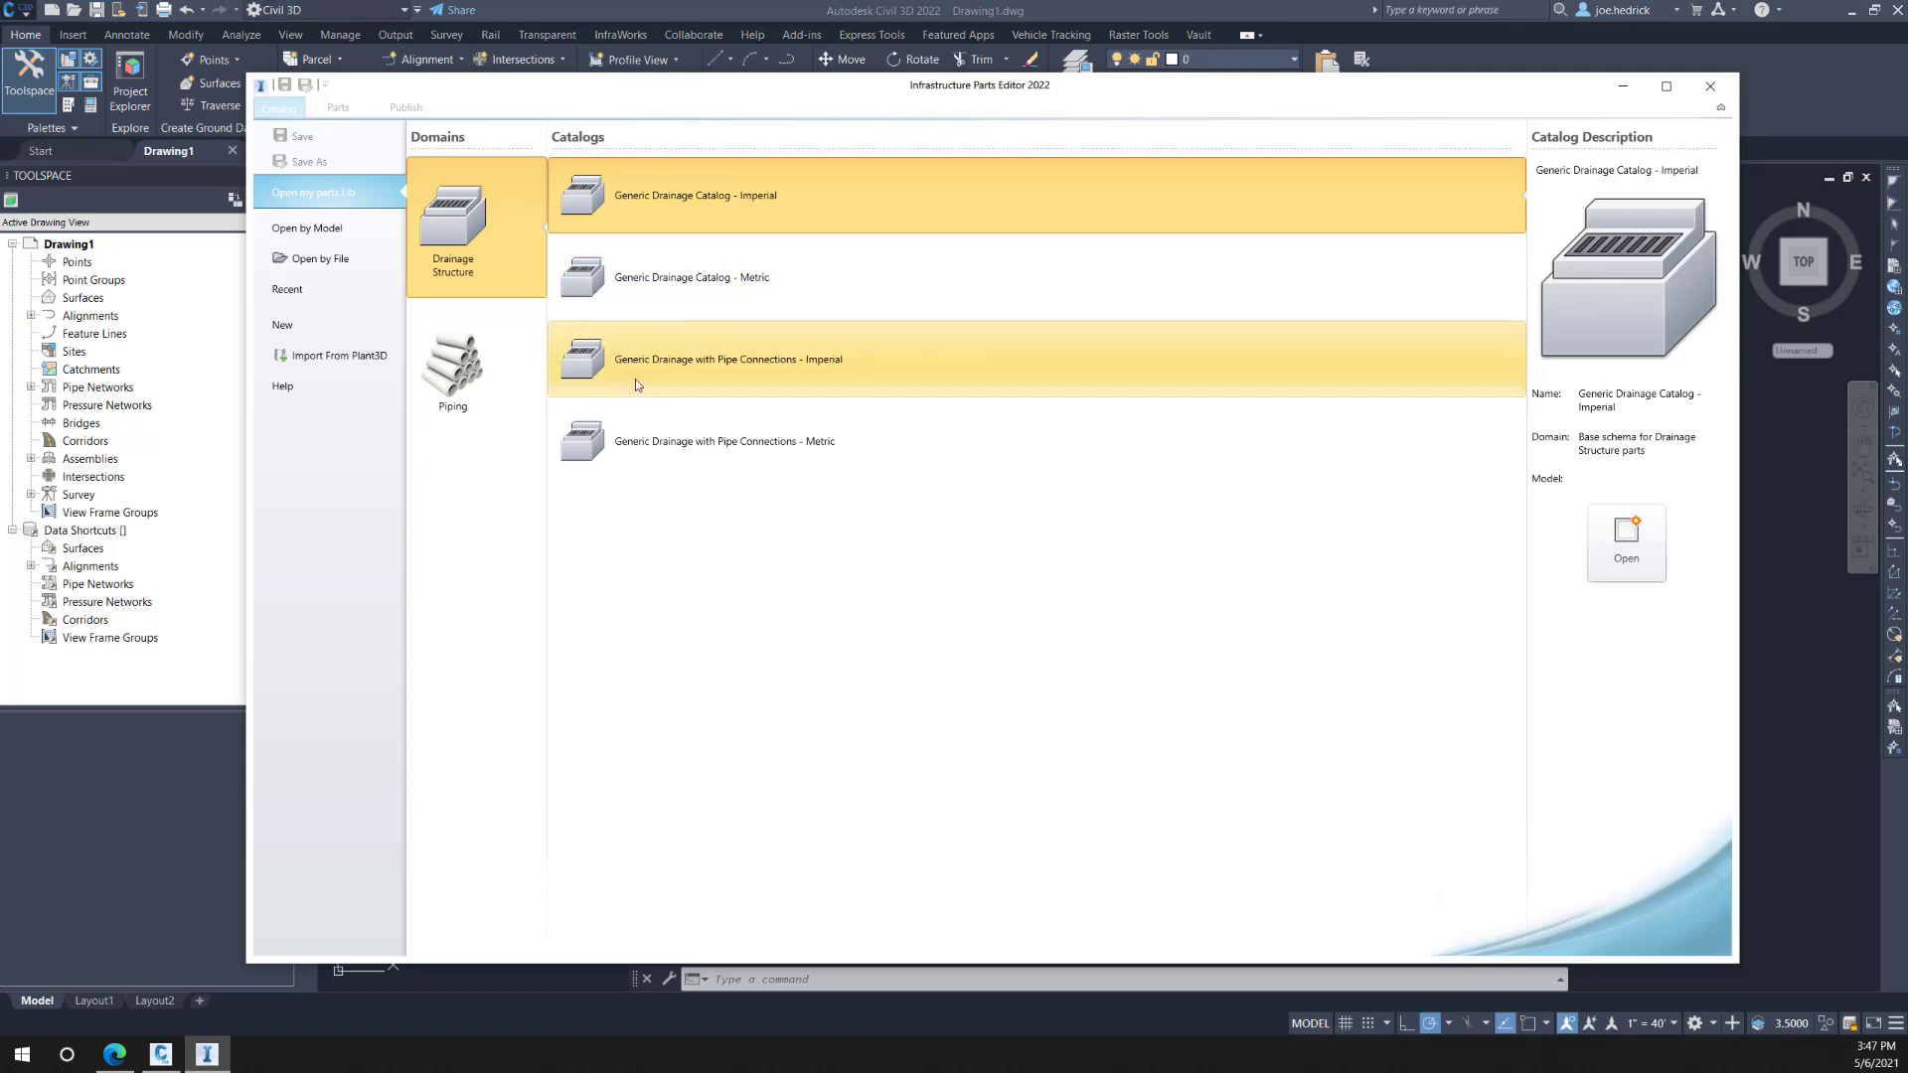
double_click(695, 368)
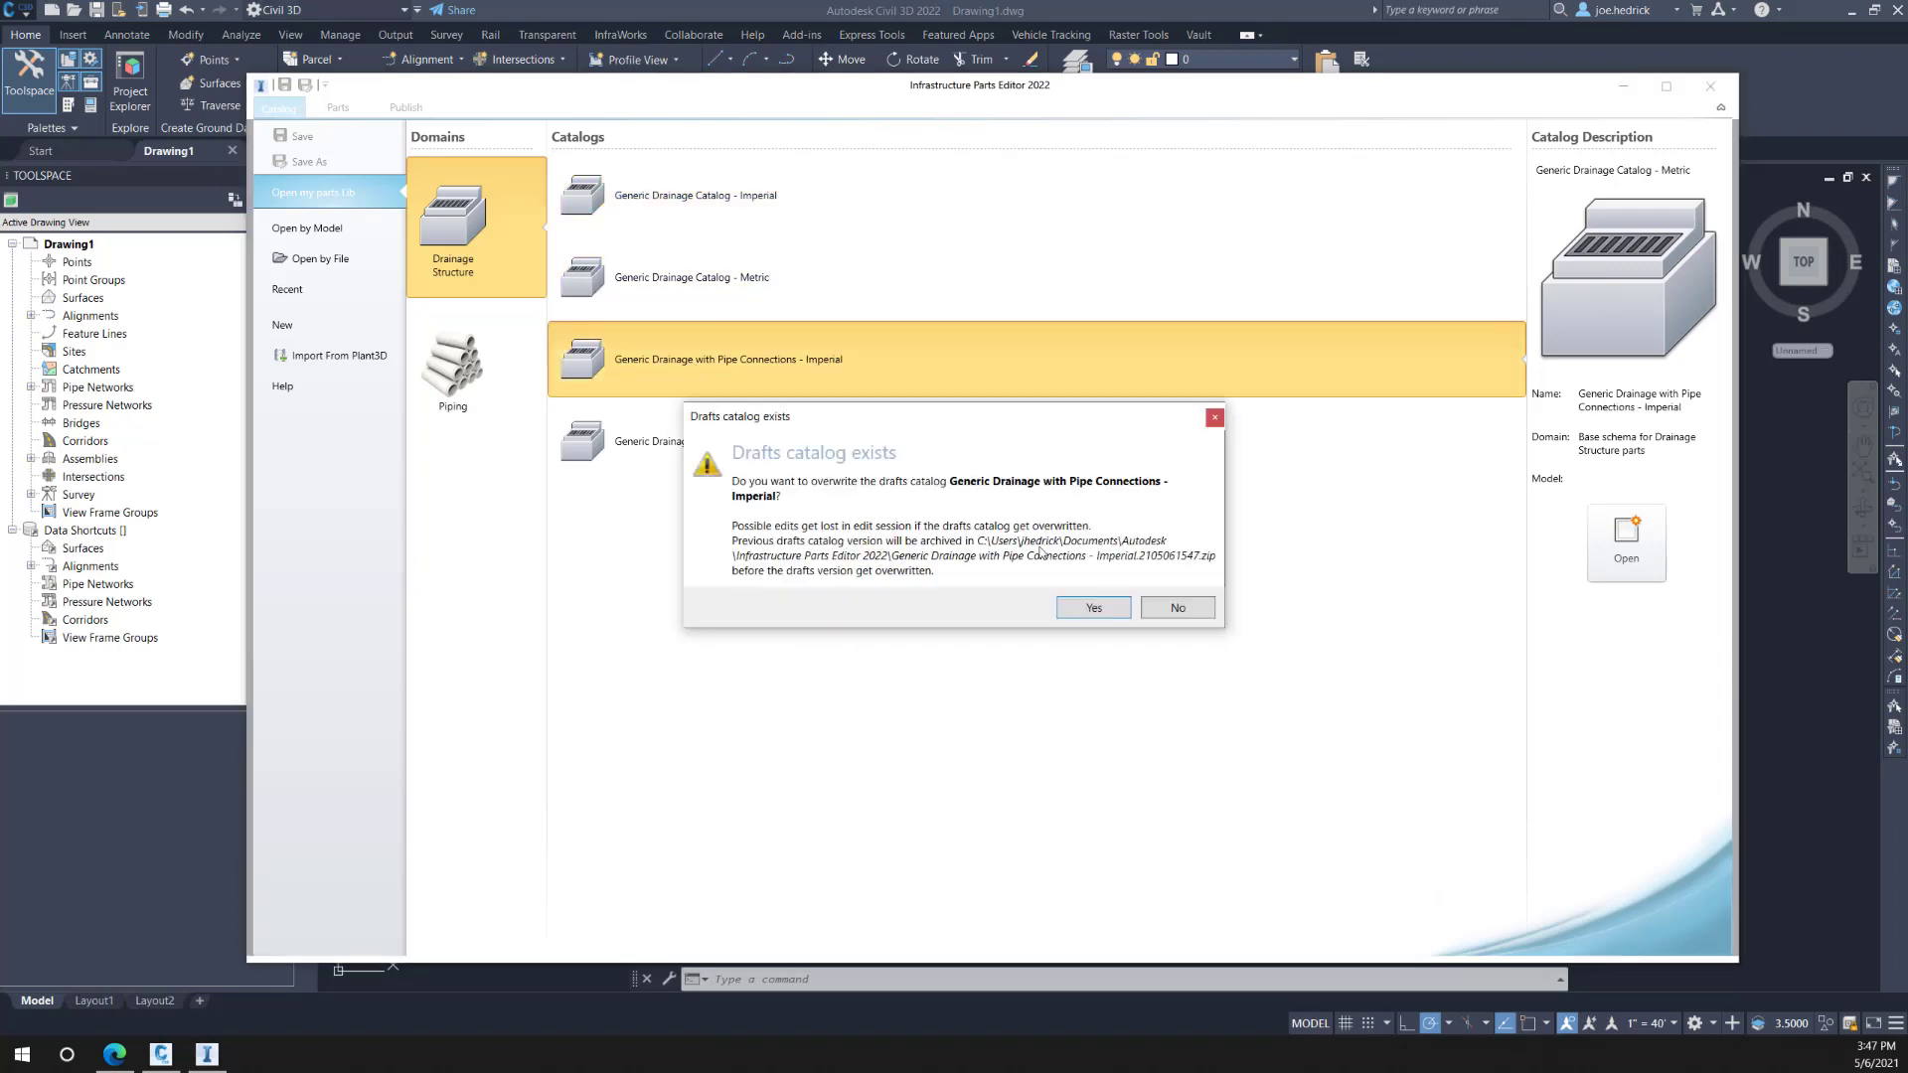
click(1095, 615)
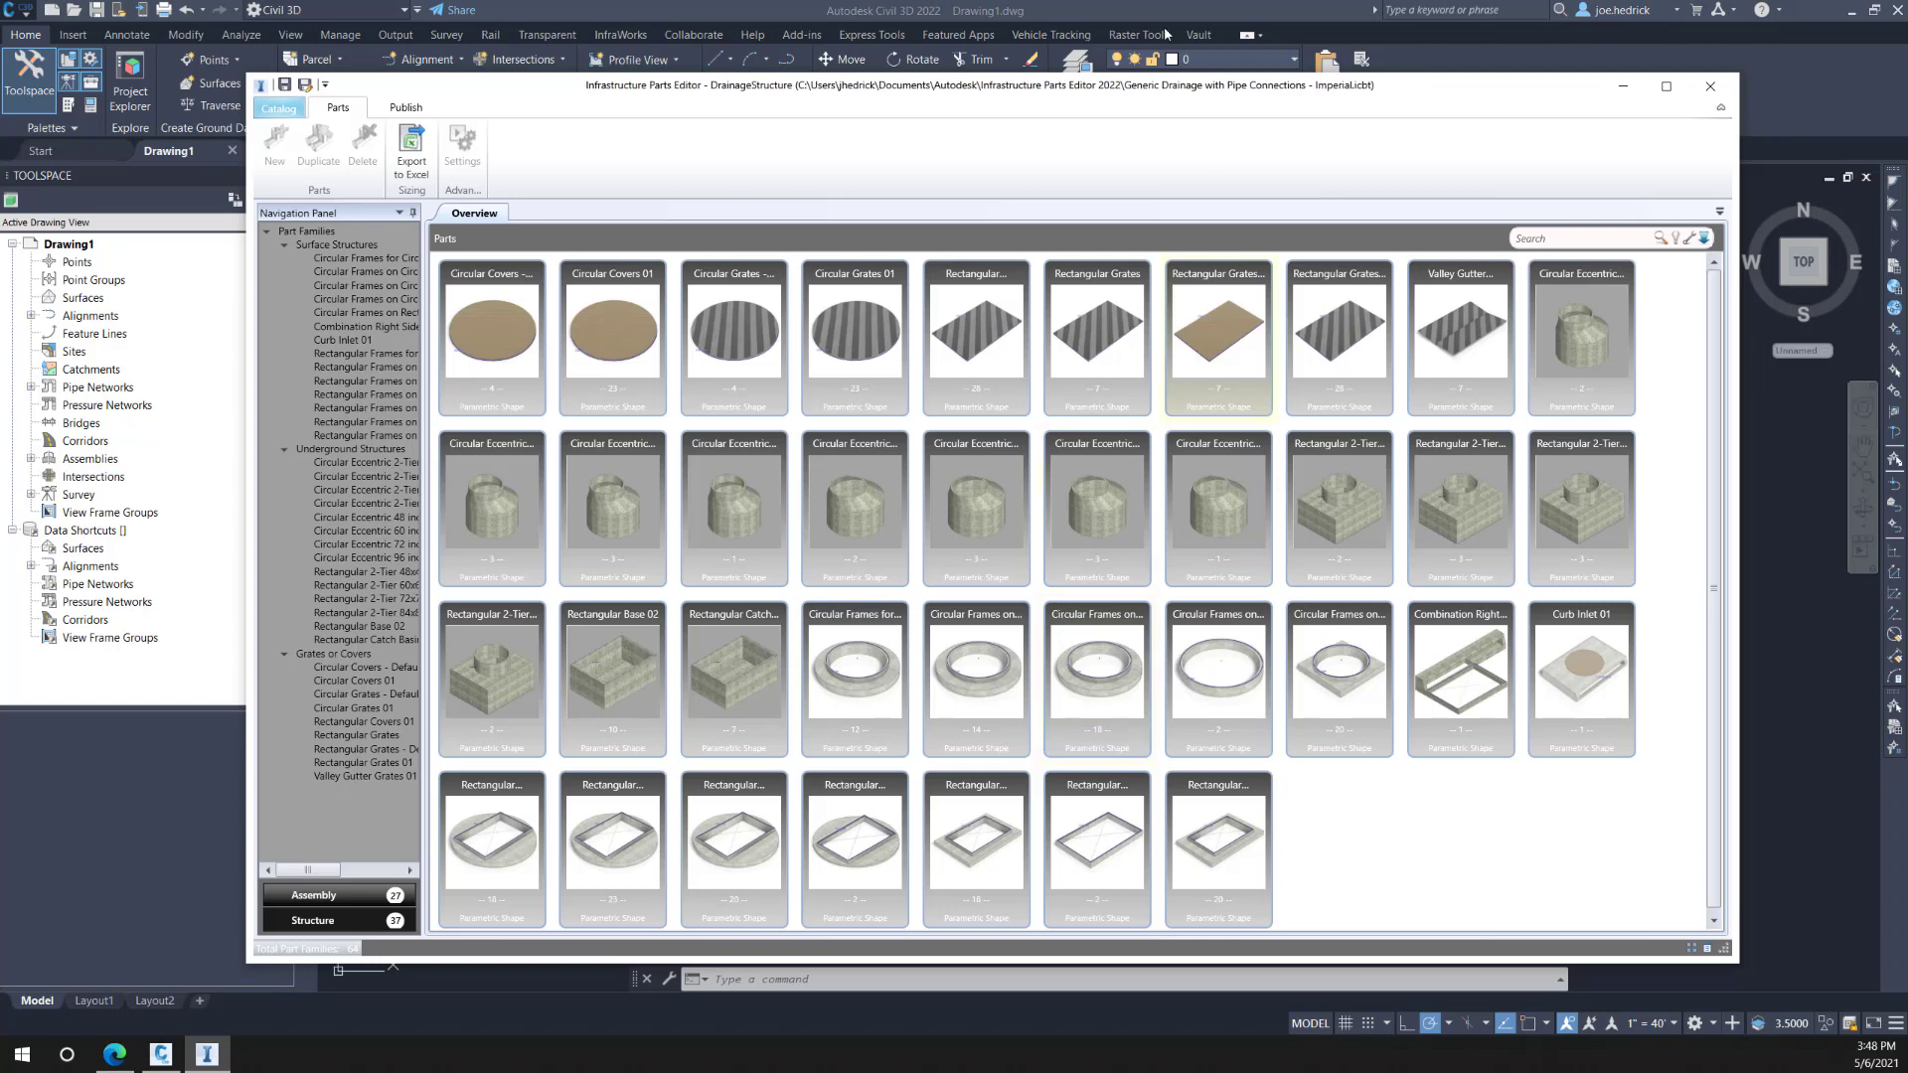
Step: Save a copy of the drainage catalog with the file name TEST and the description TEST
click(307, 87)
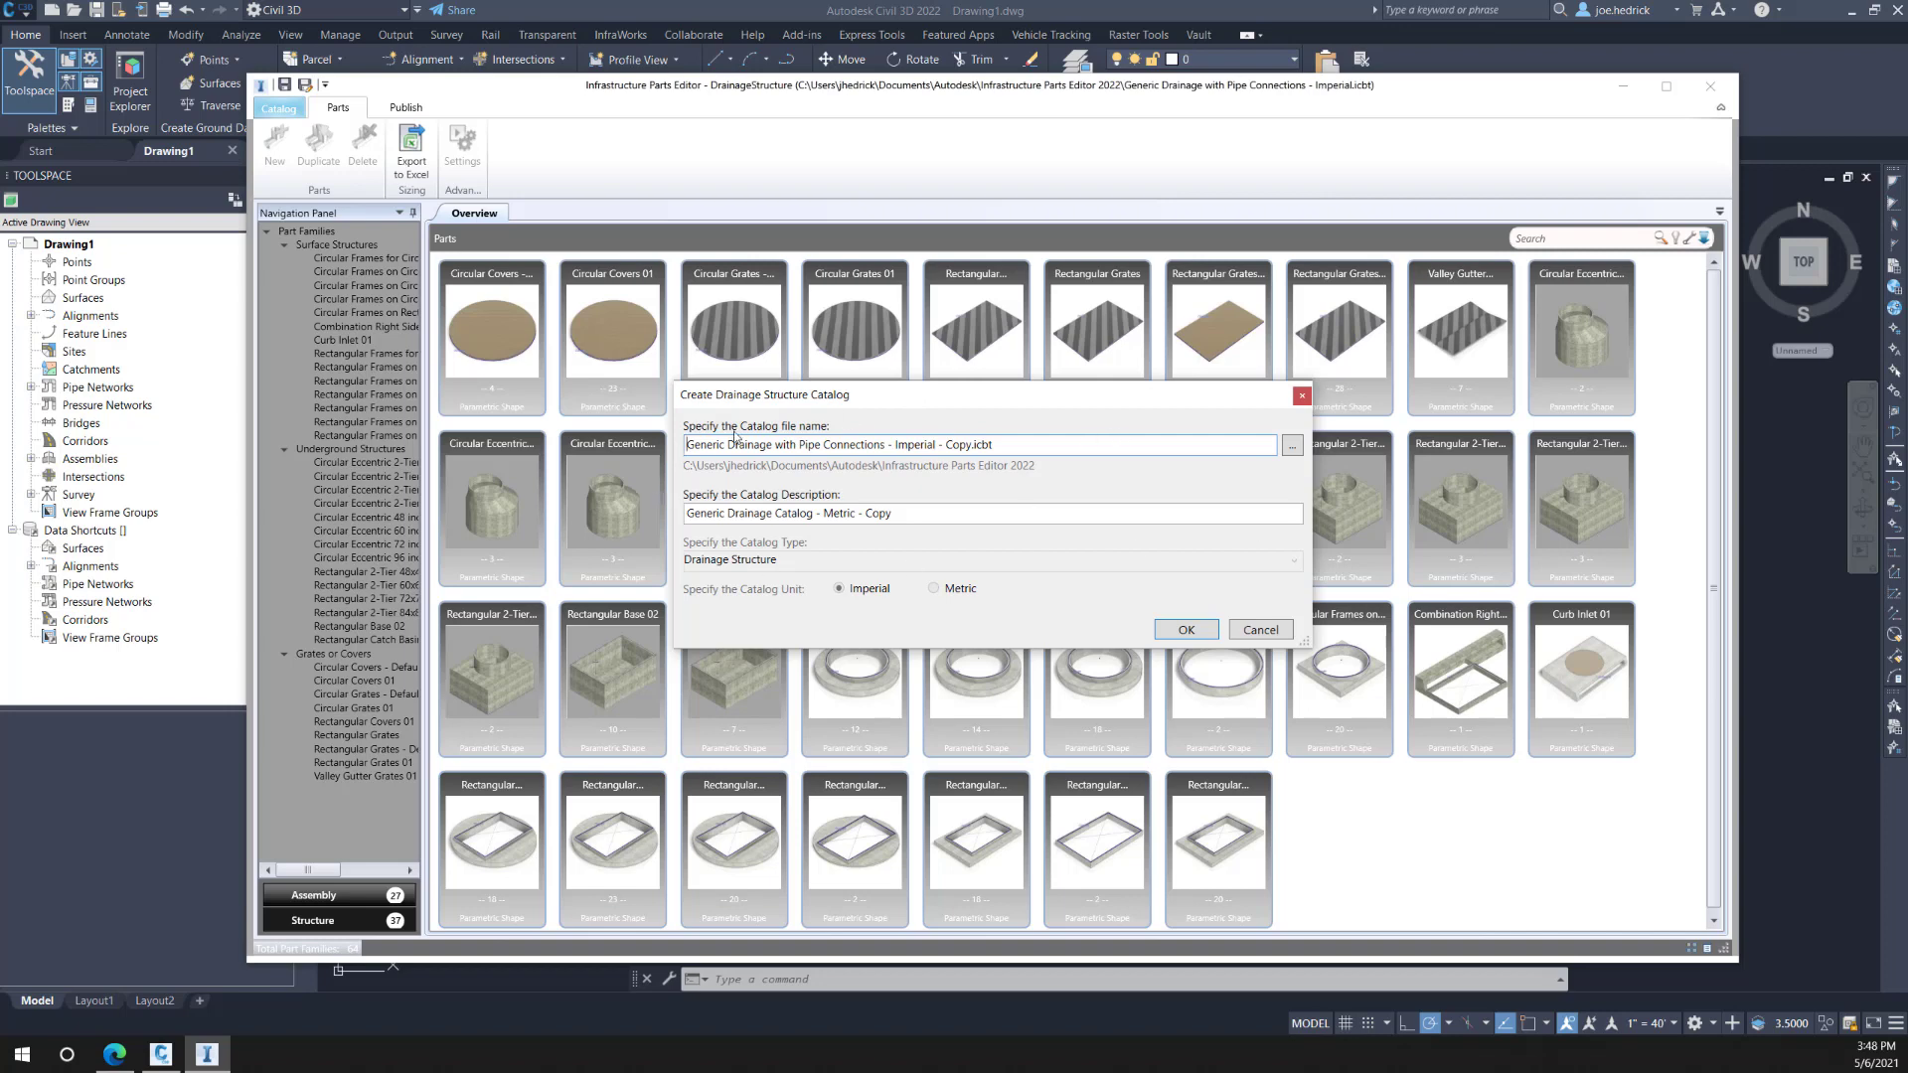
drag(1024, 444, 622, 455)
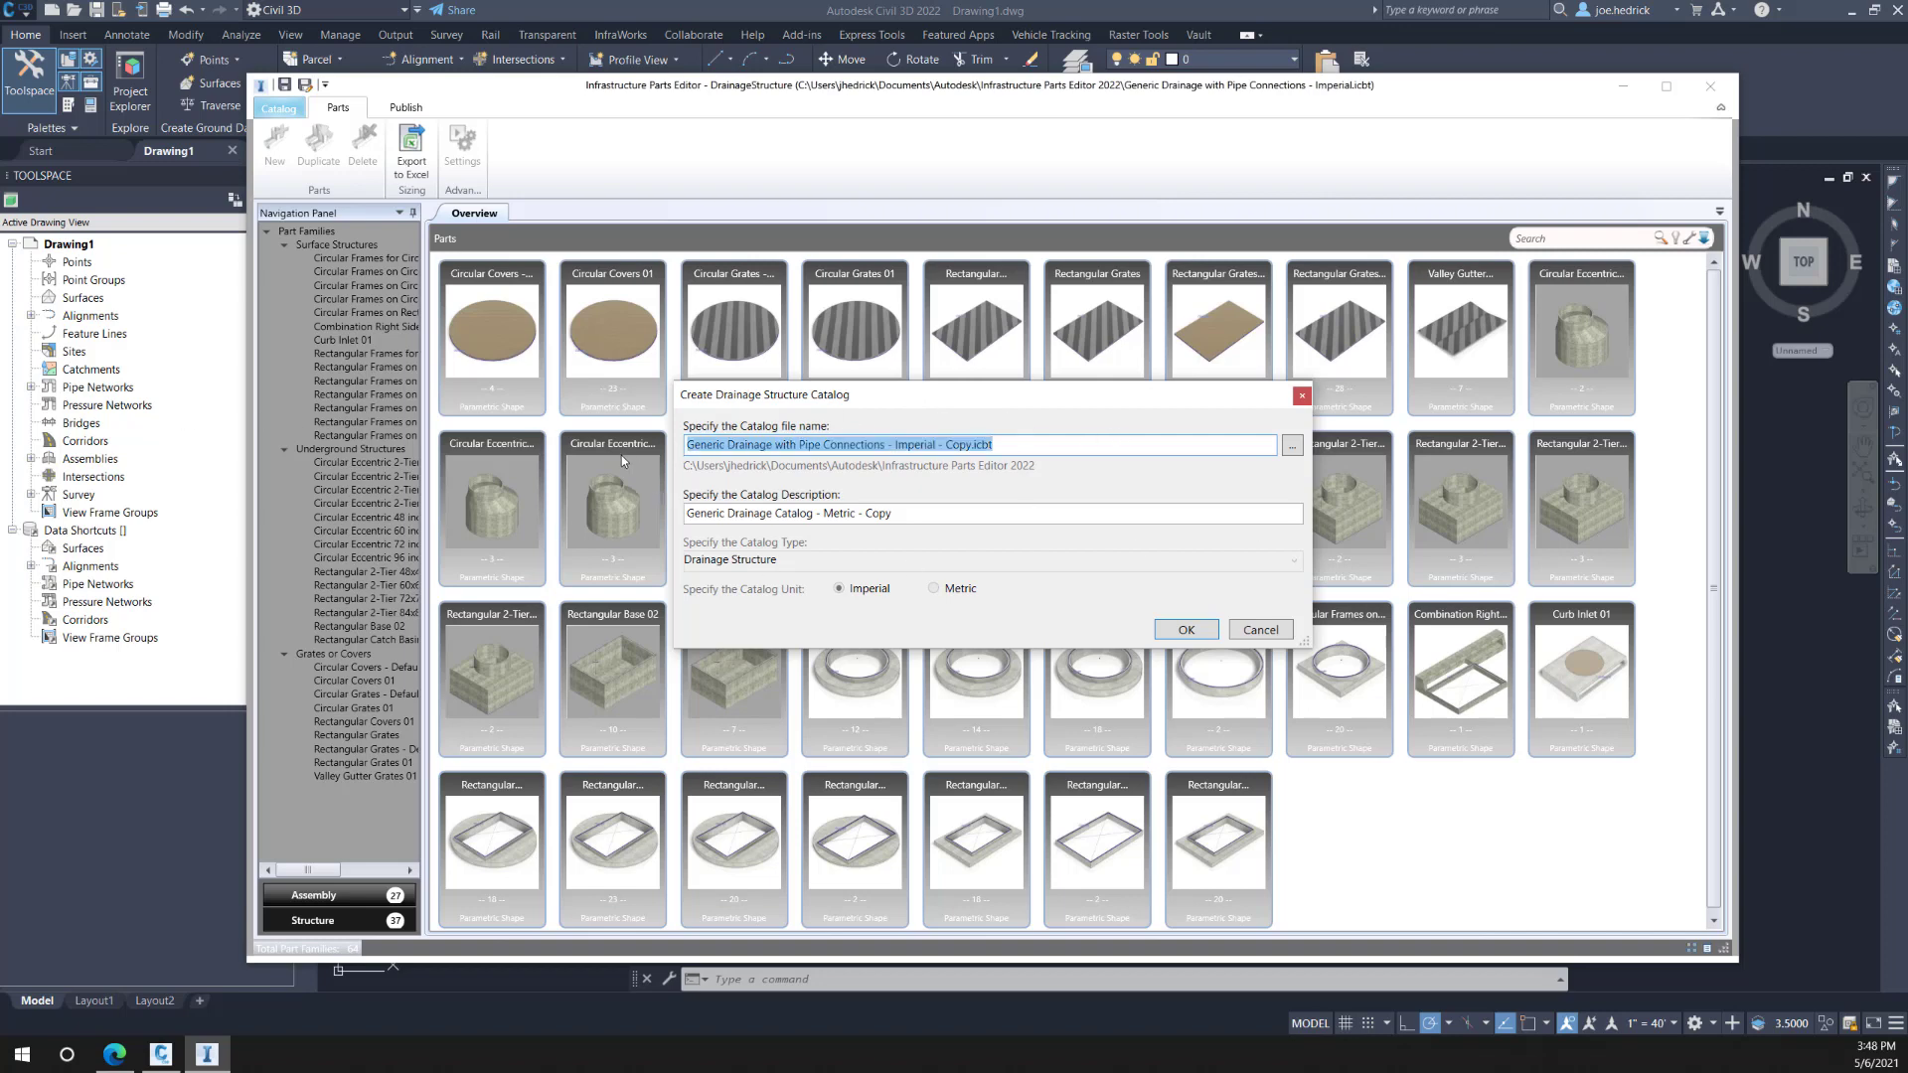
text(TEST)
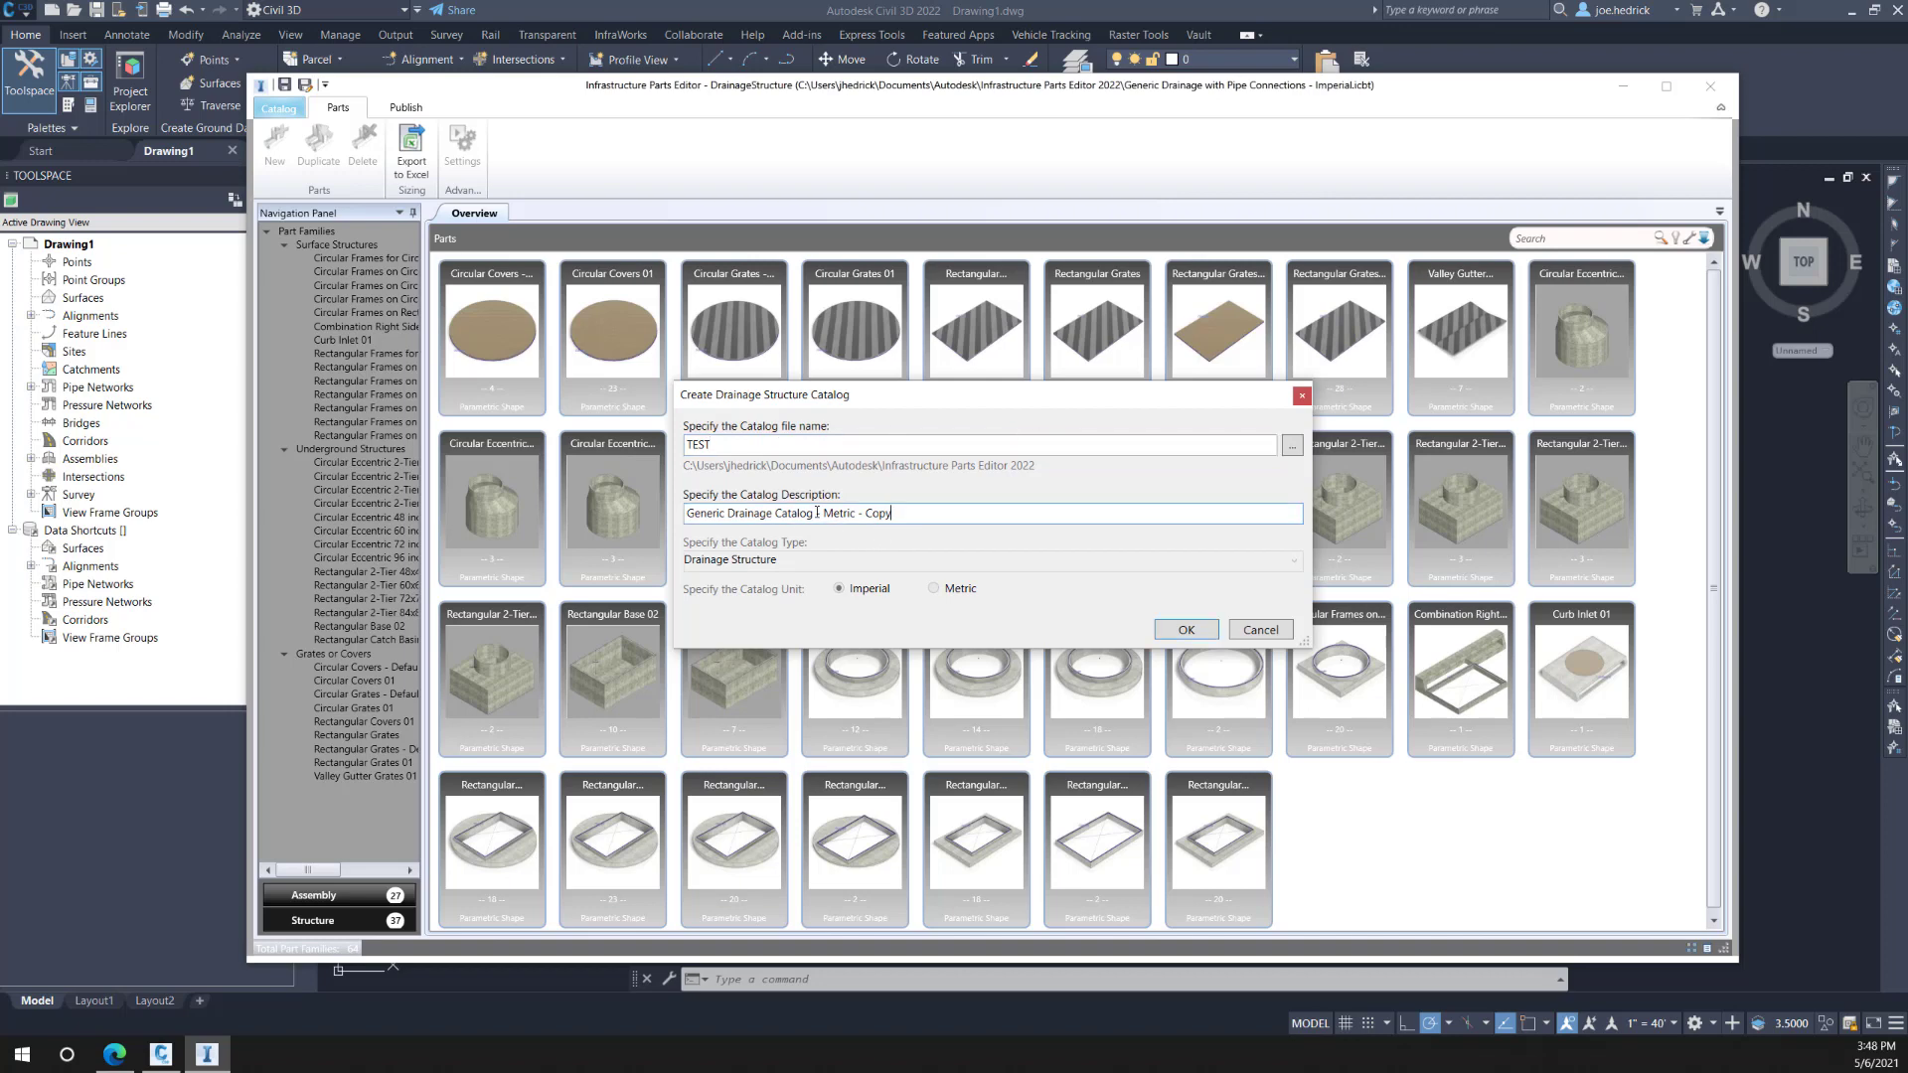
drag(891, 514, 655, 513)
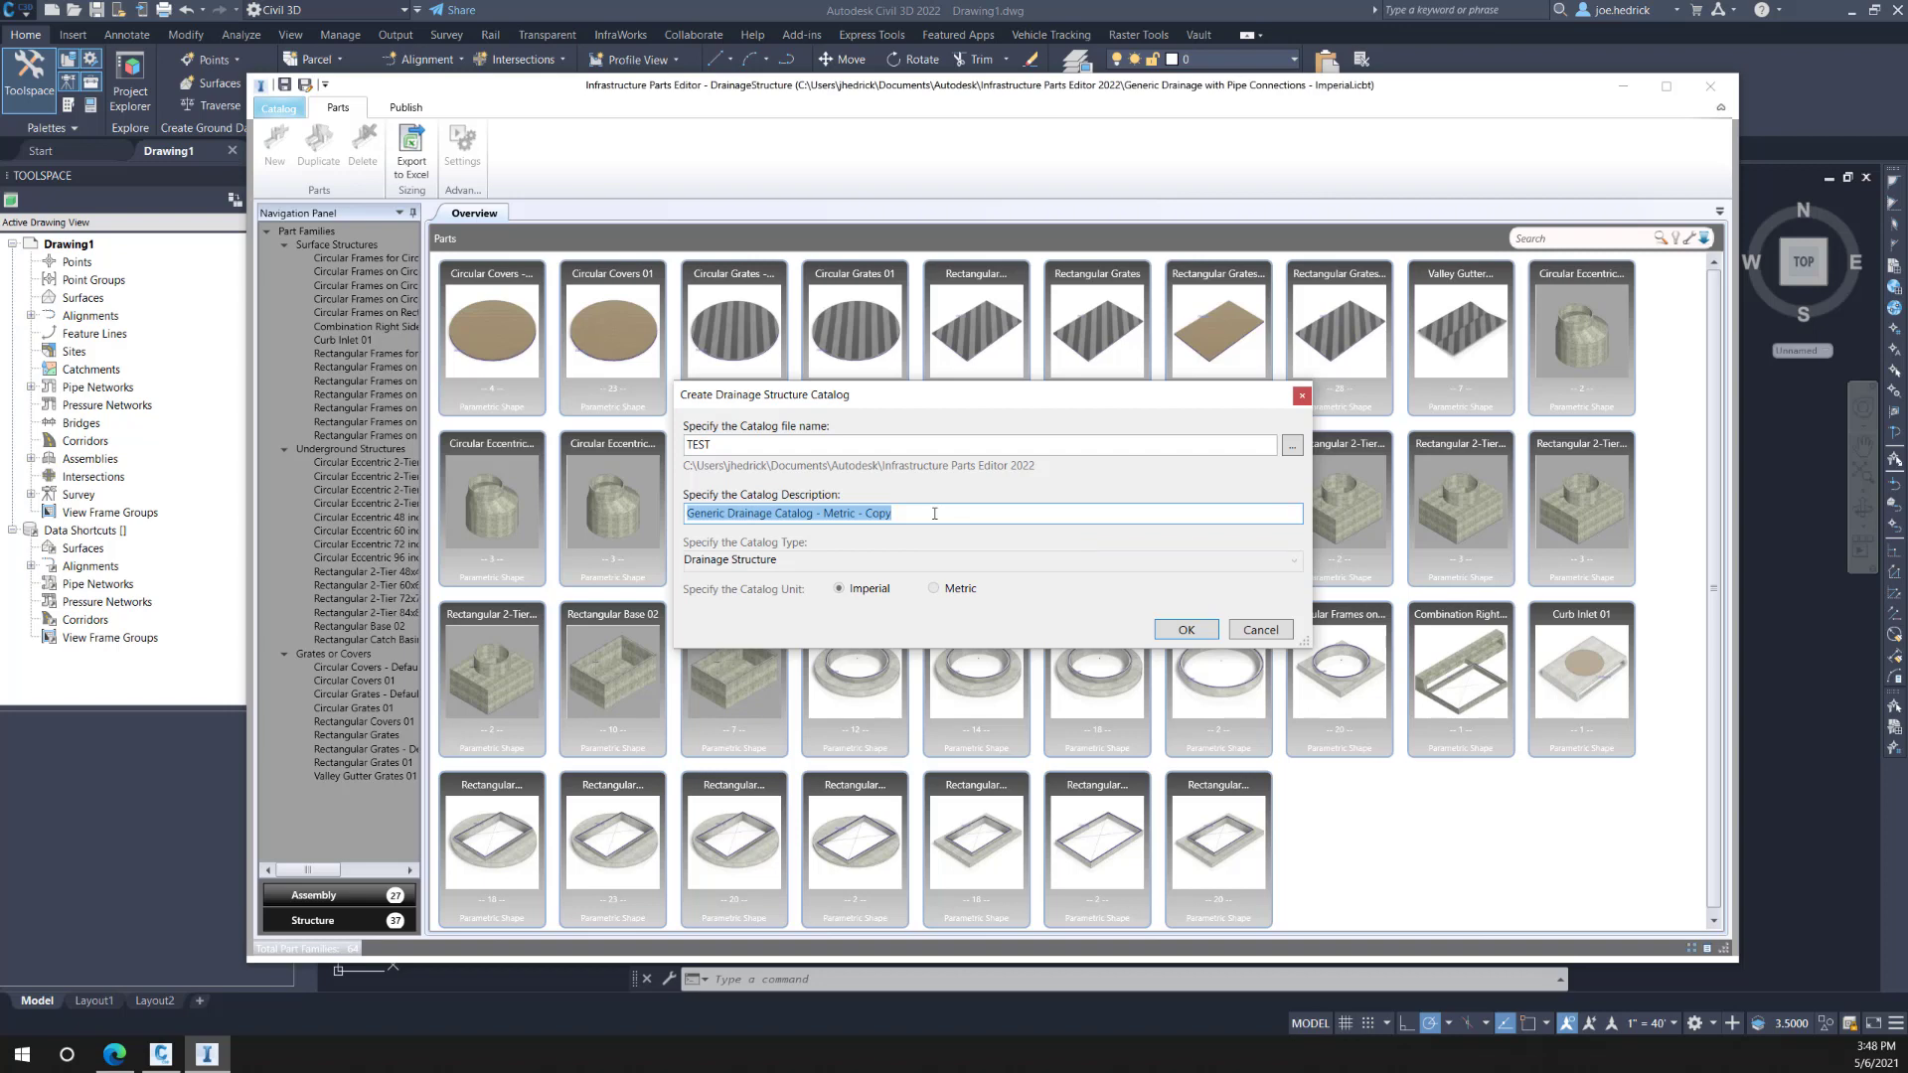
text(TEST)
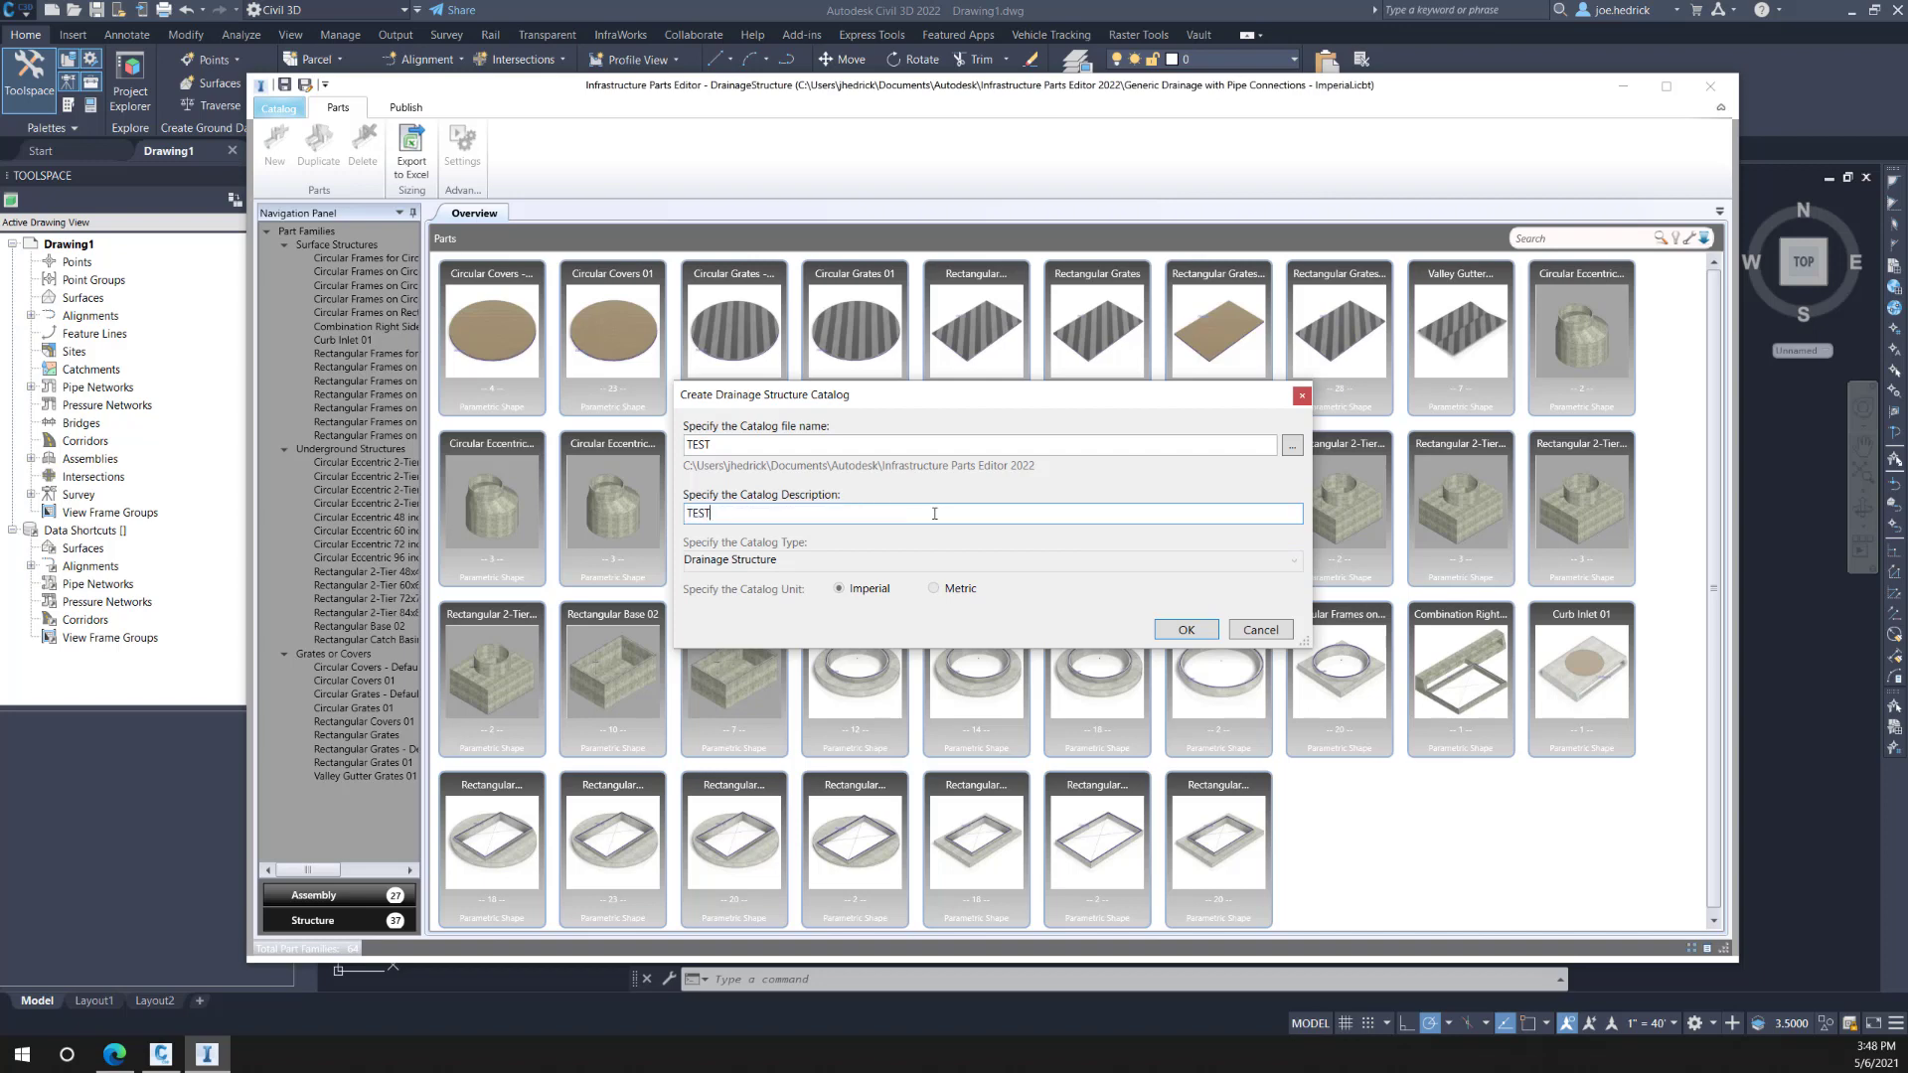
click(1200, 629)
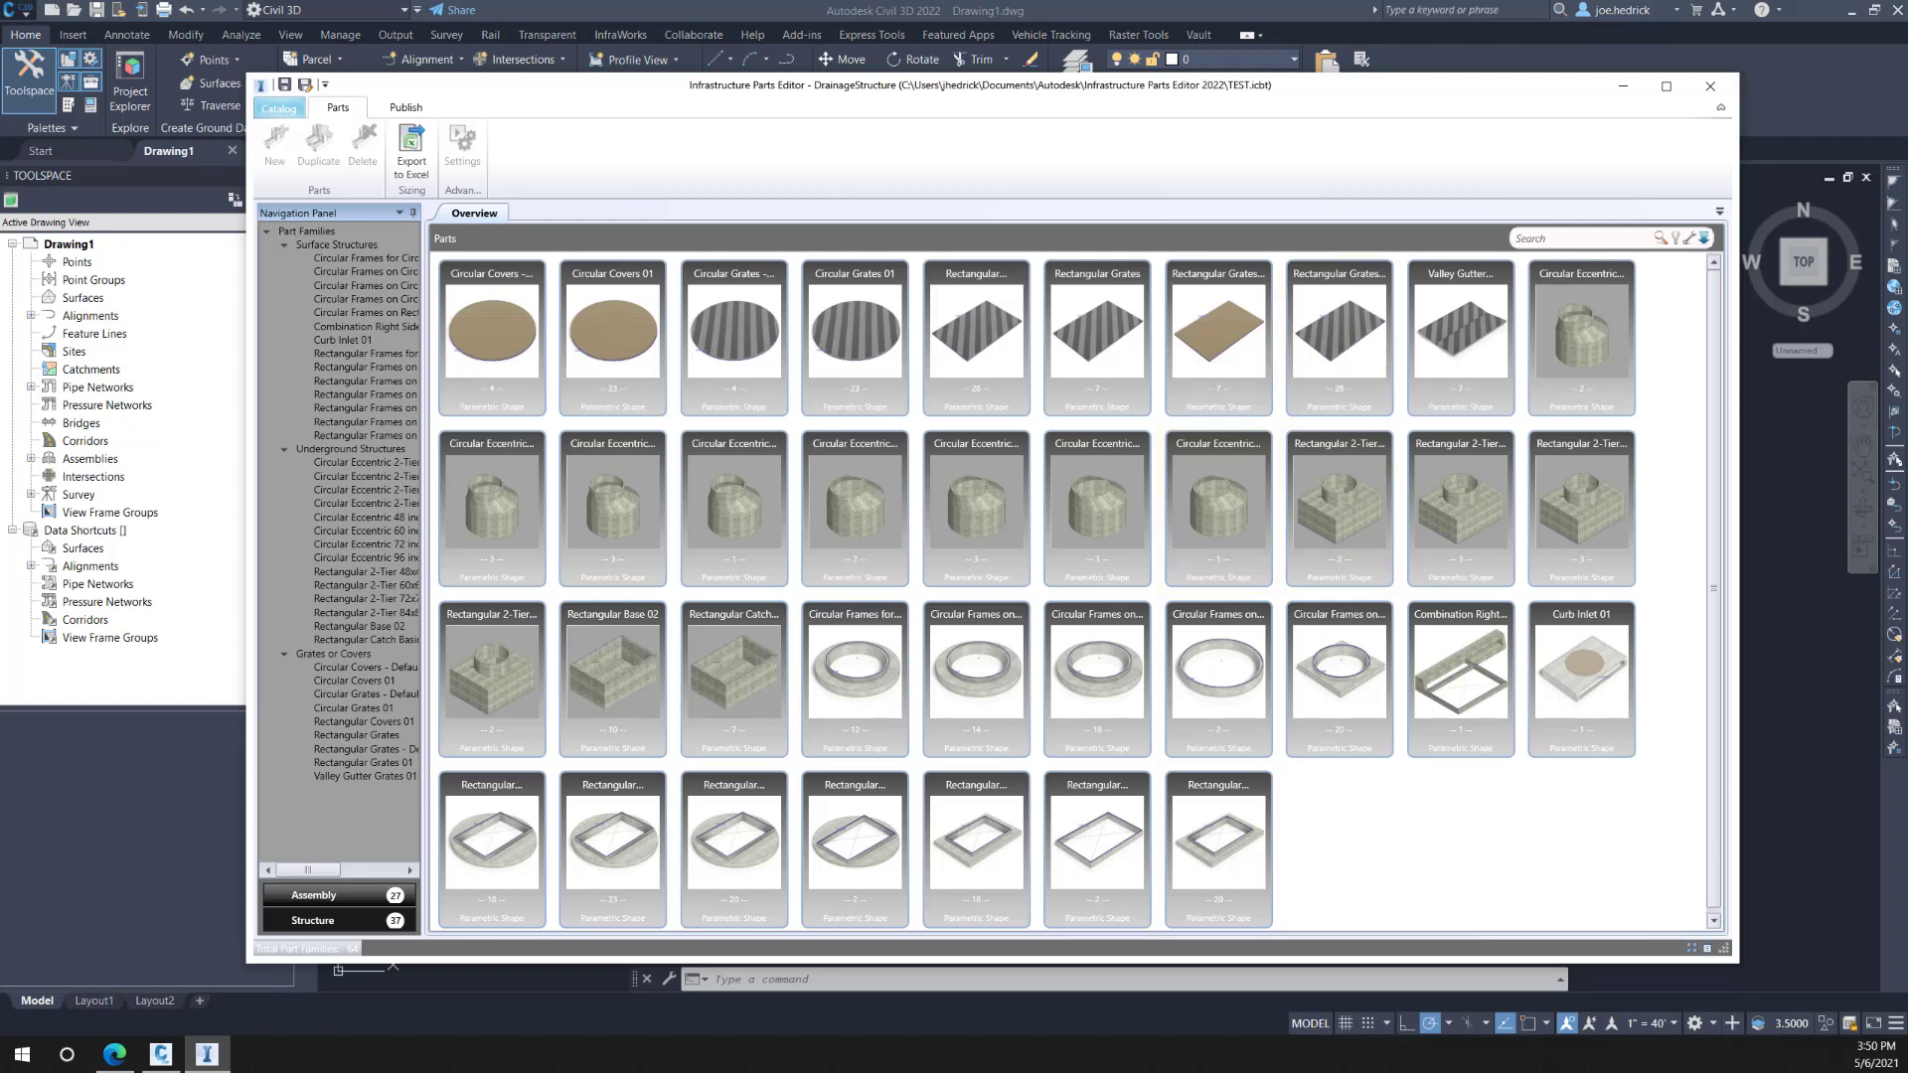
Step: Open the Curb Inlet 01 part family and inspect the dimension preview and template export option of its Curb inlet - Type C-0 shape
click(1590, 729)
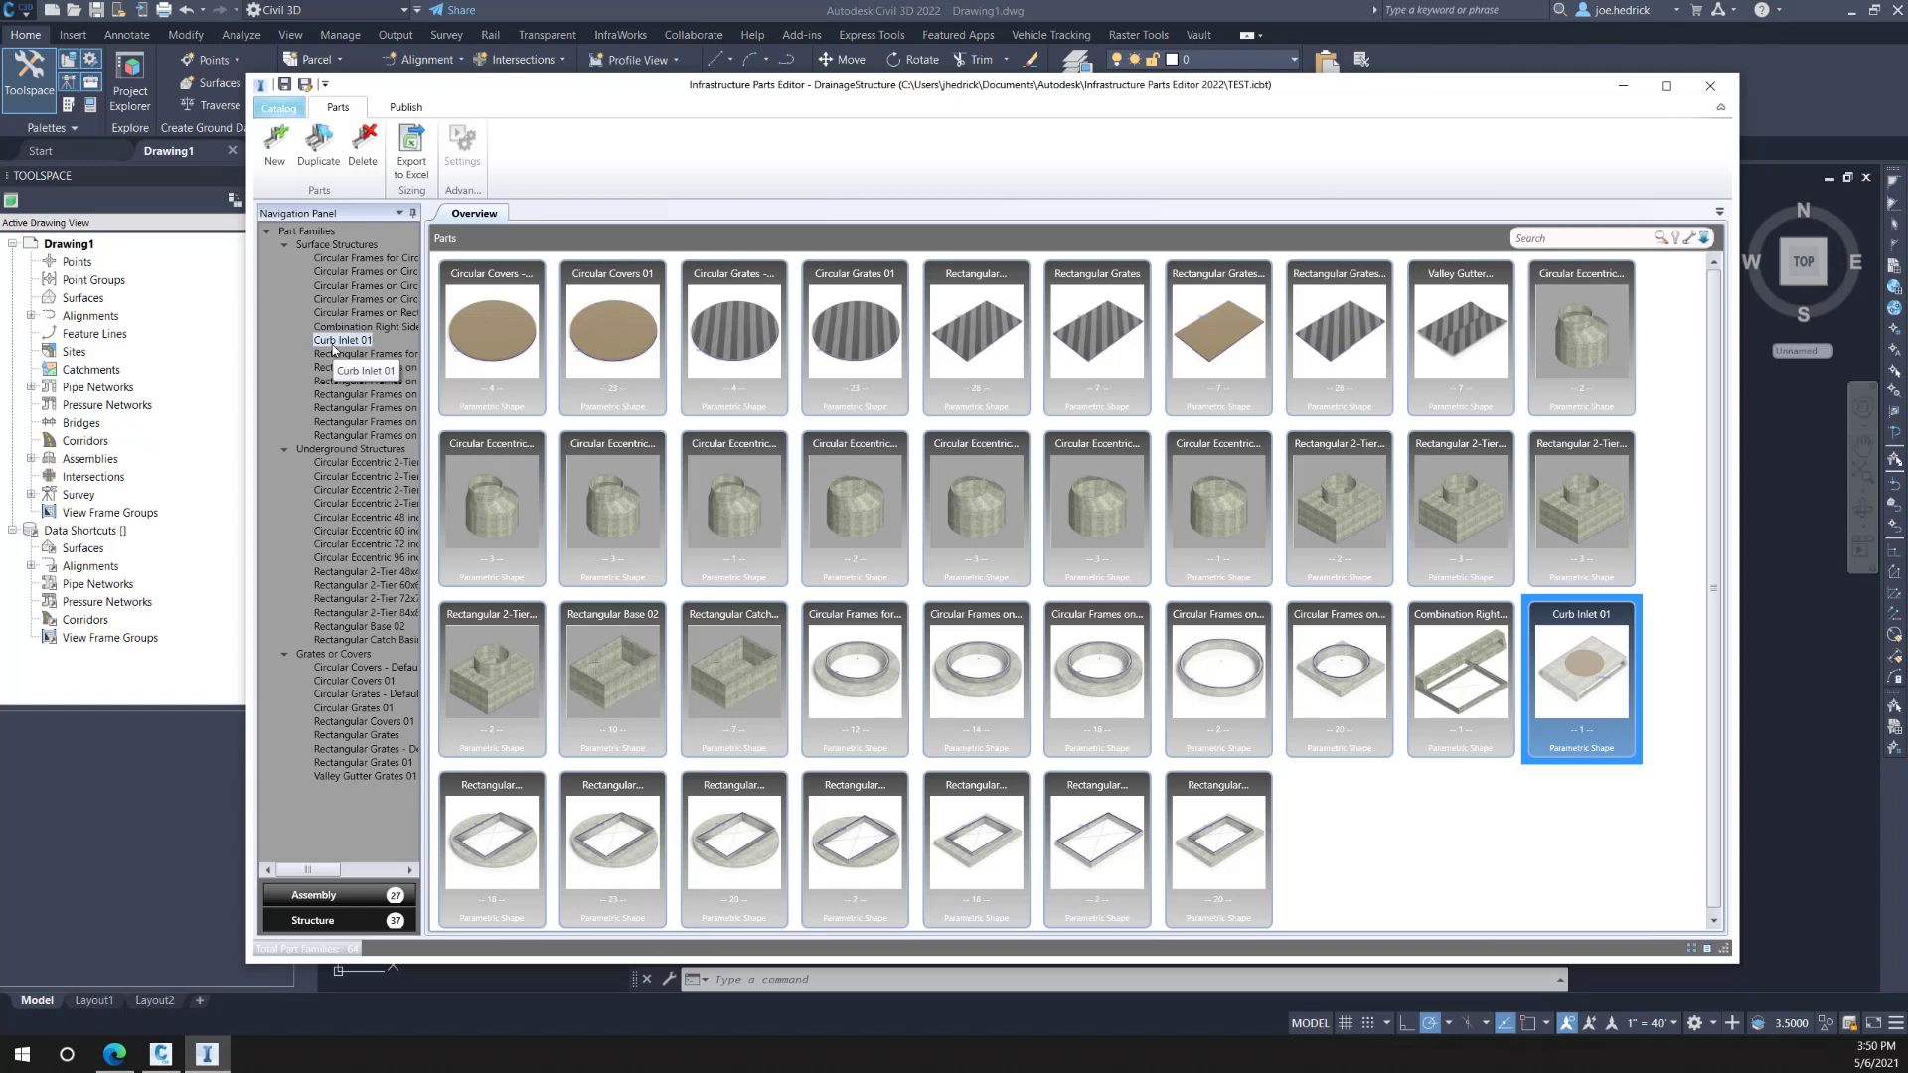
double_click(1567, 696)
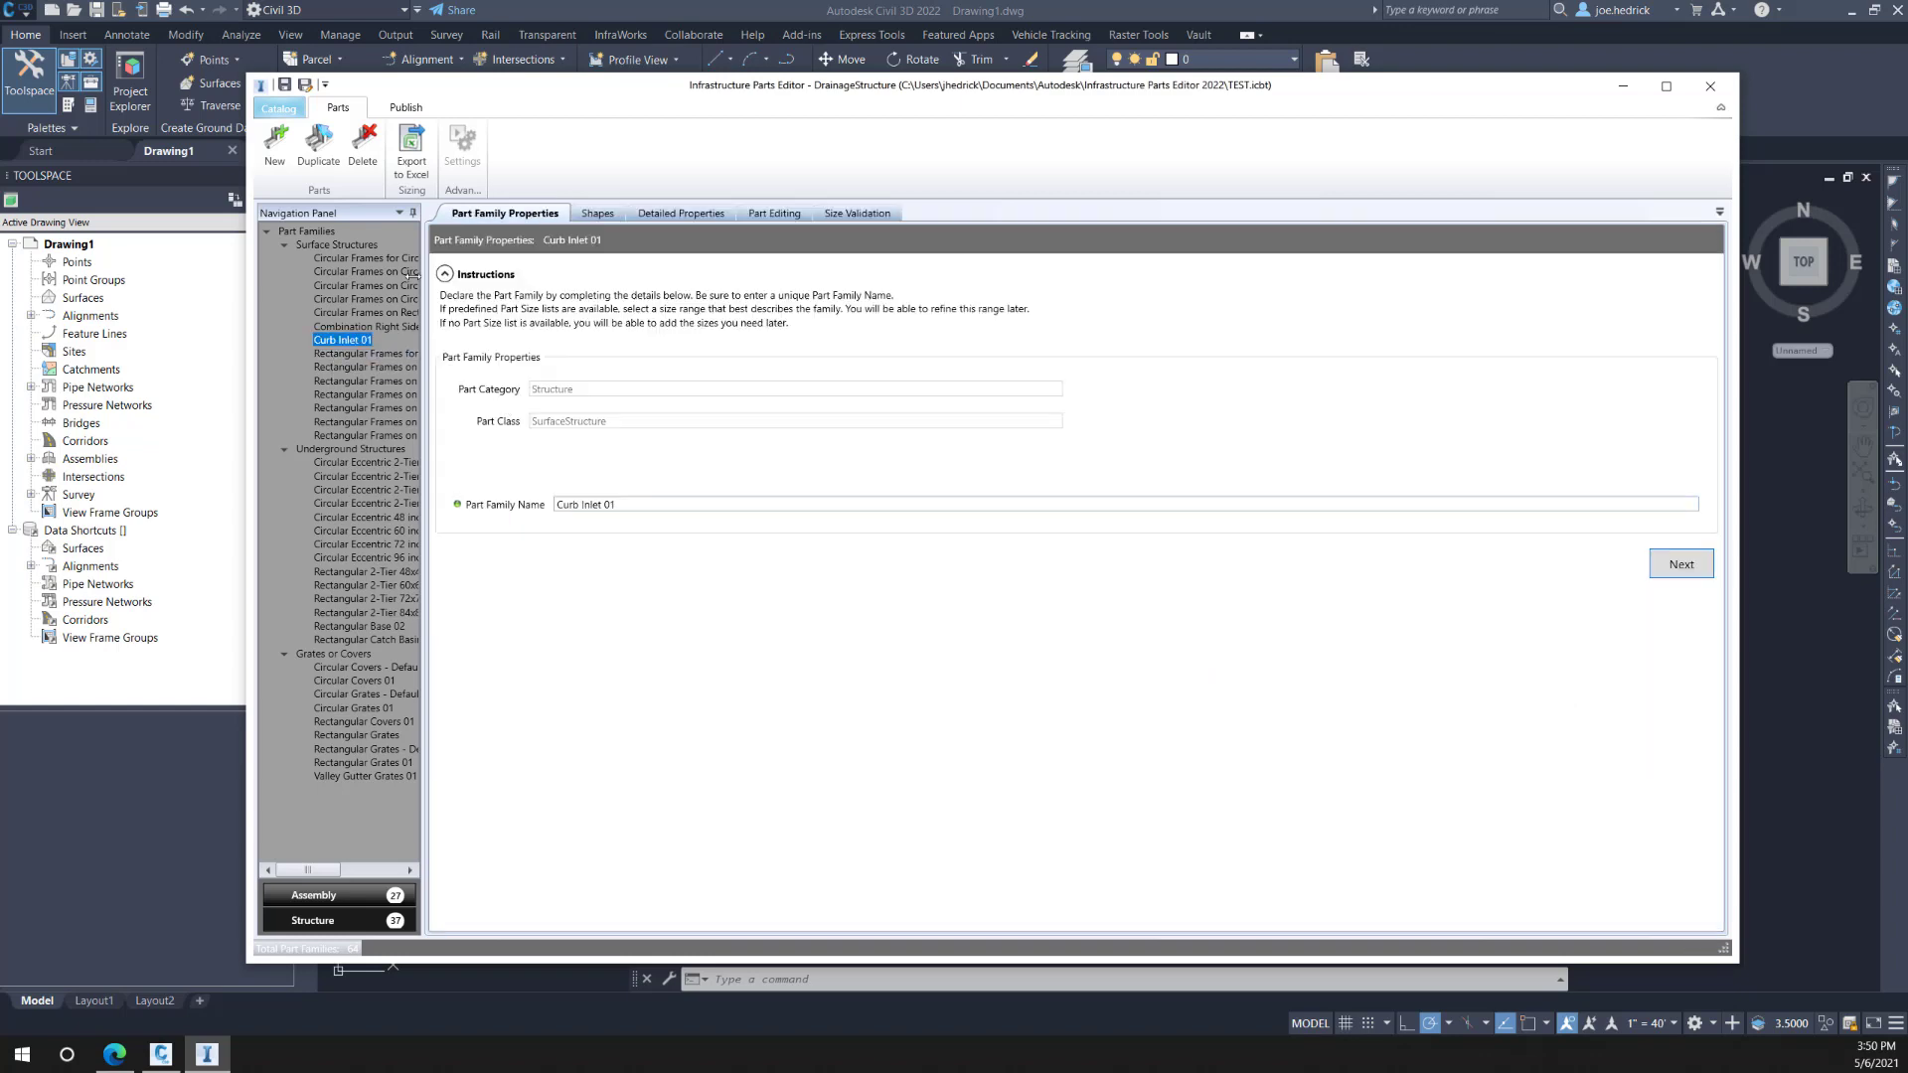
click(601, 214)
mouse_move(705, 491)
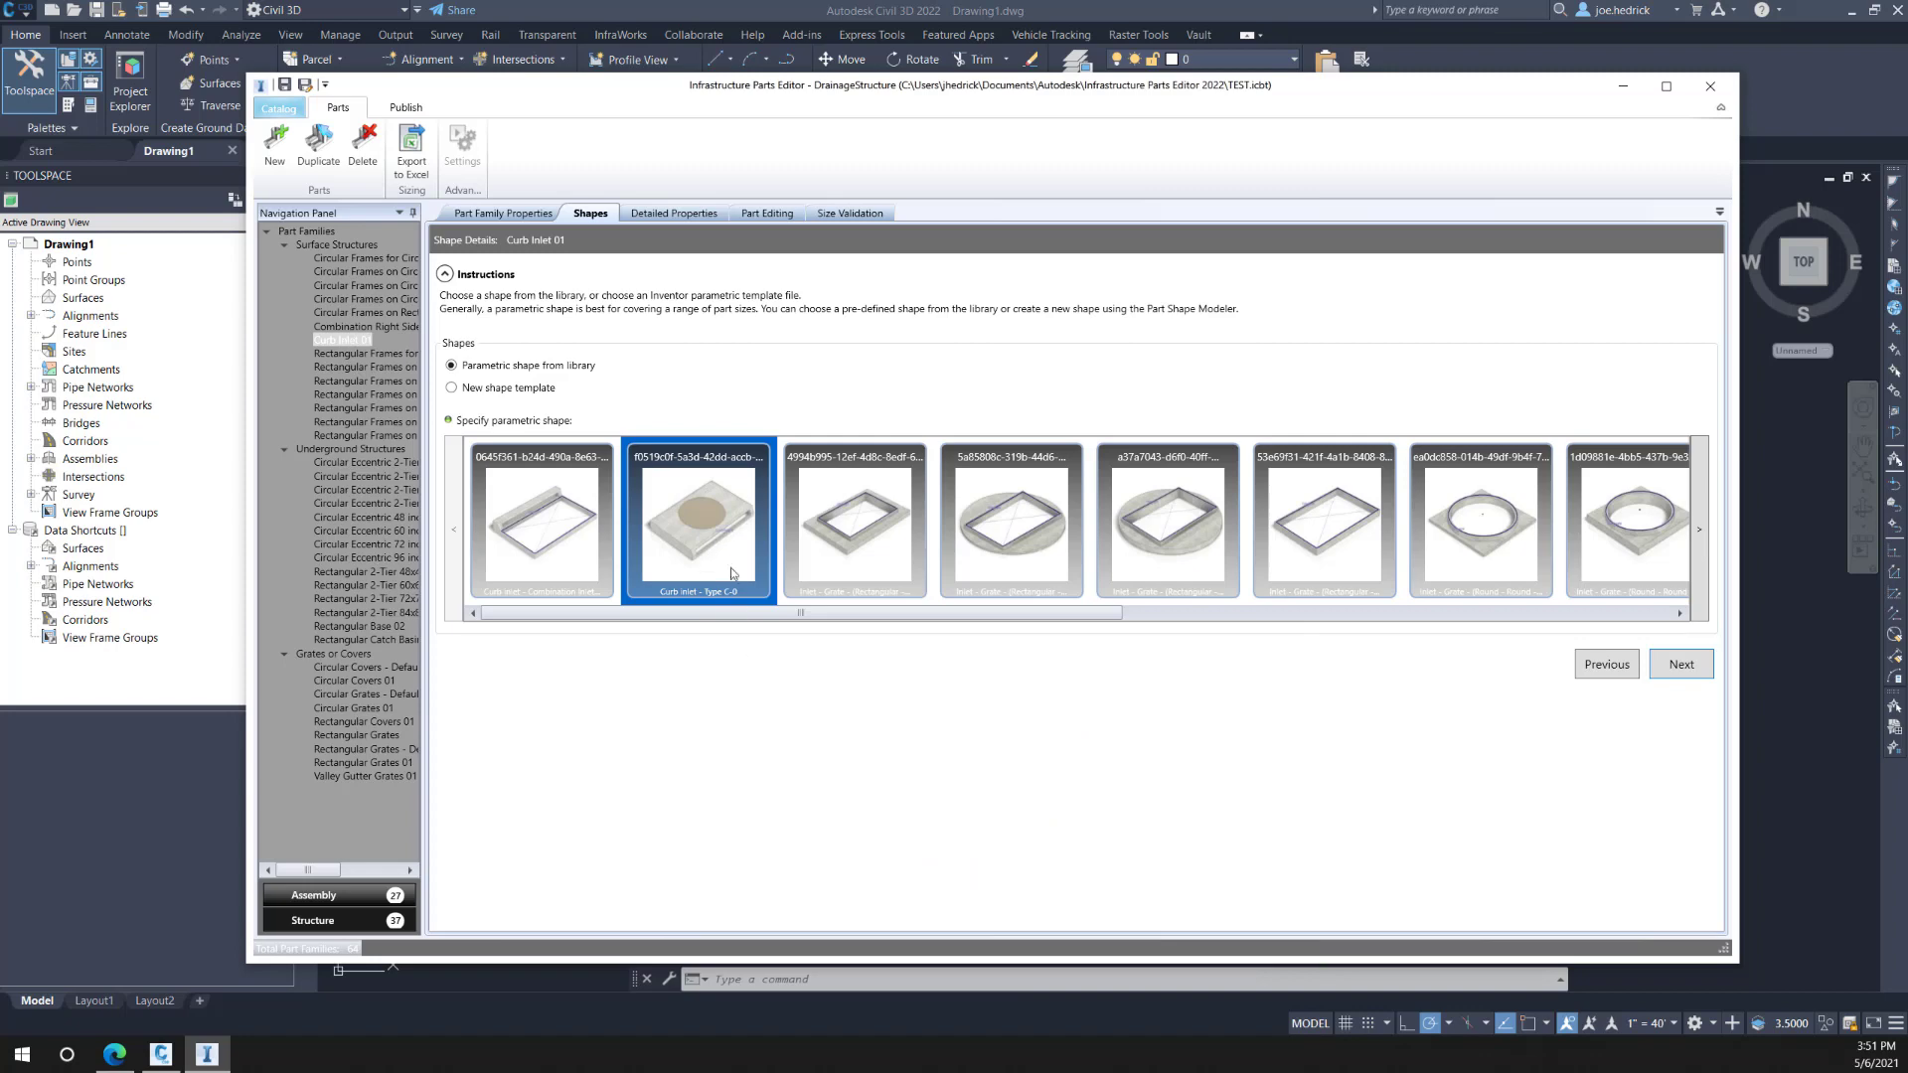
mouse_move(726, 553)
mouse_move(685, 512)
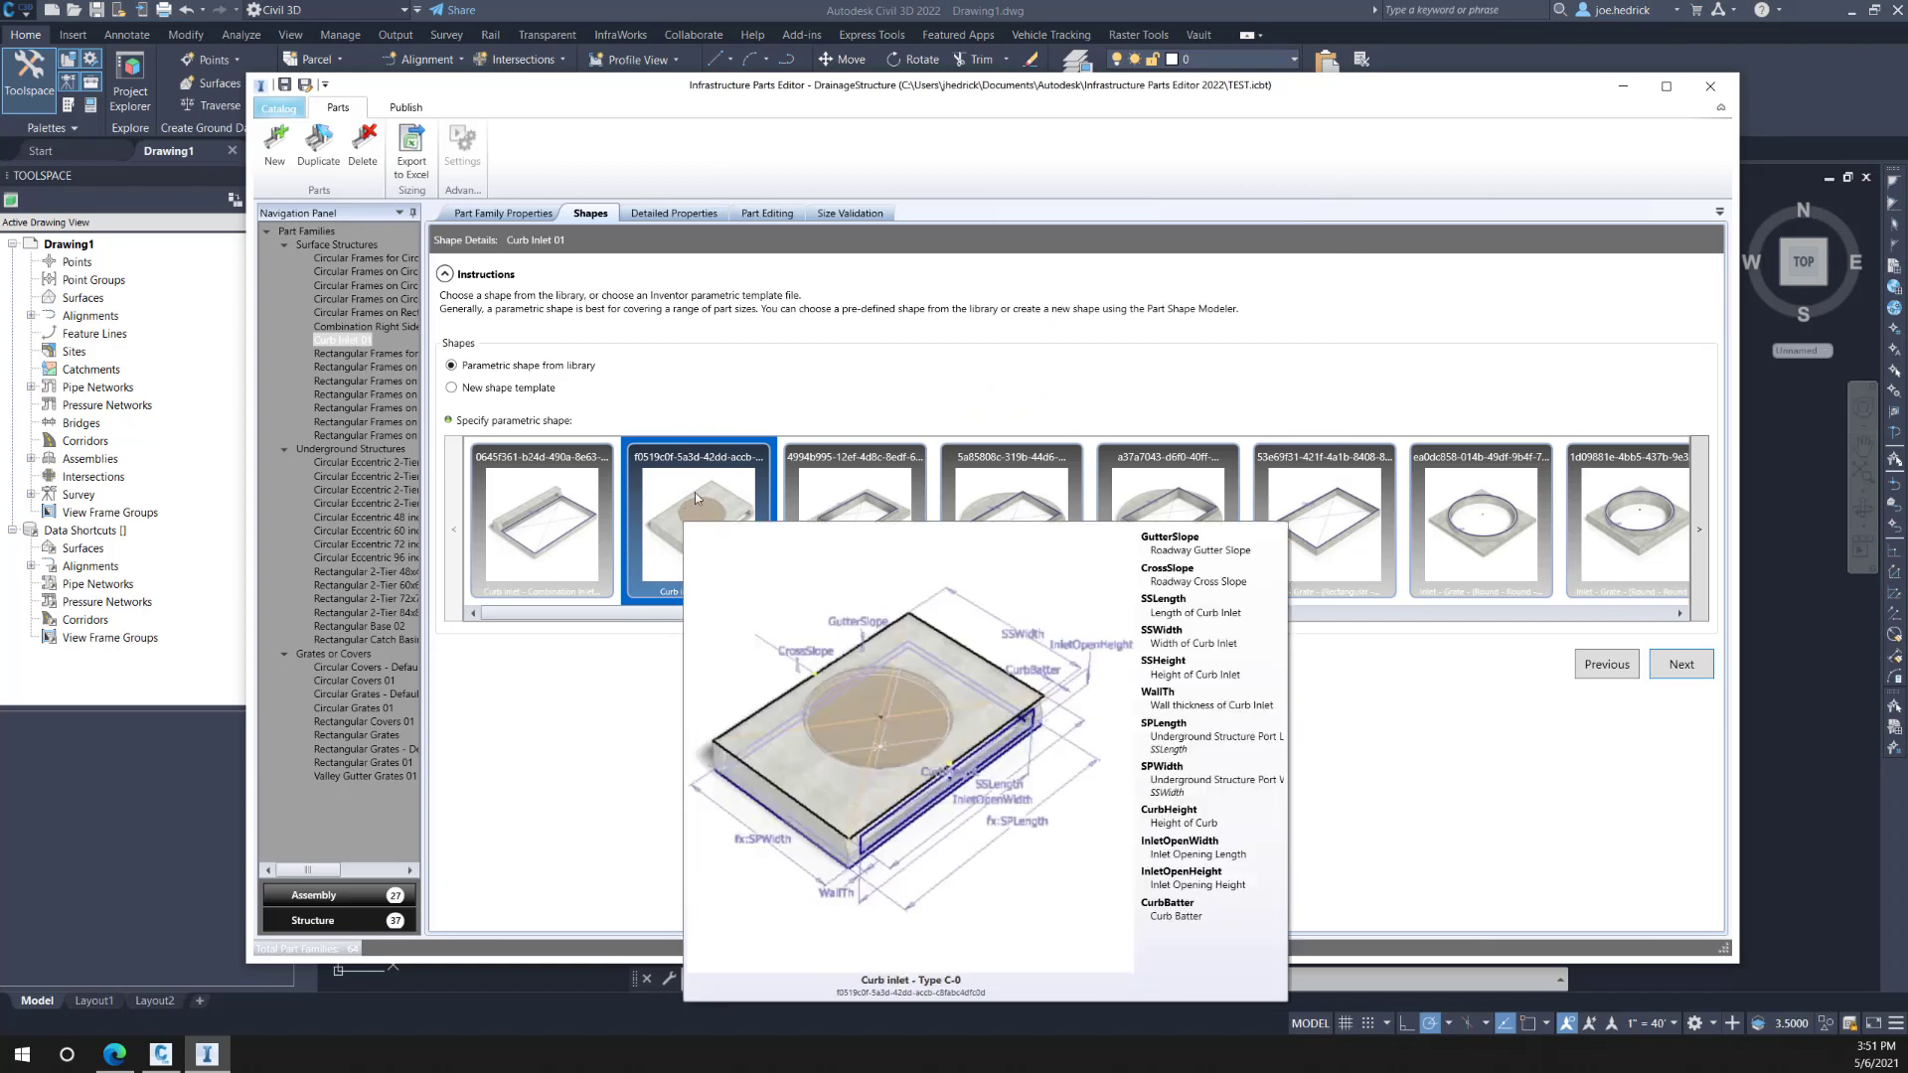
right_click(696, 479)
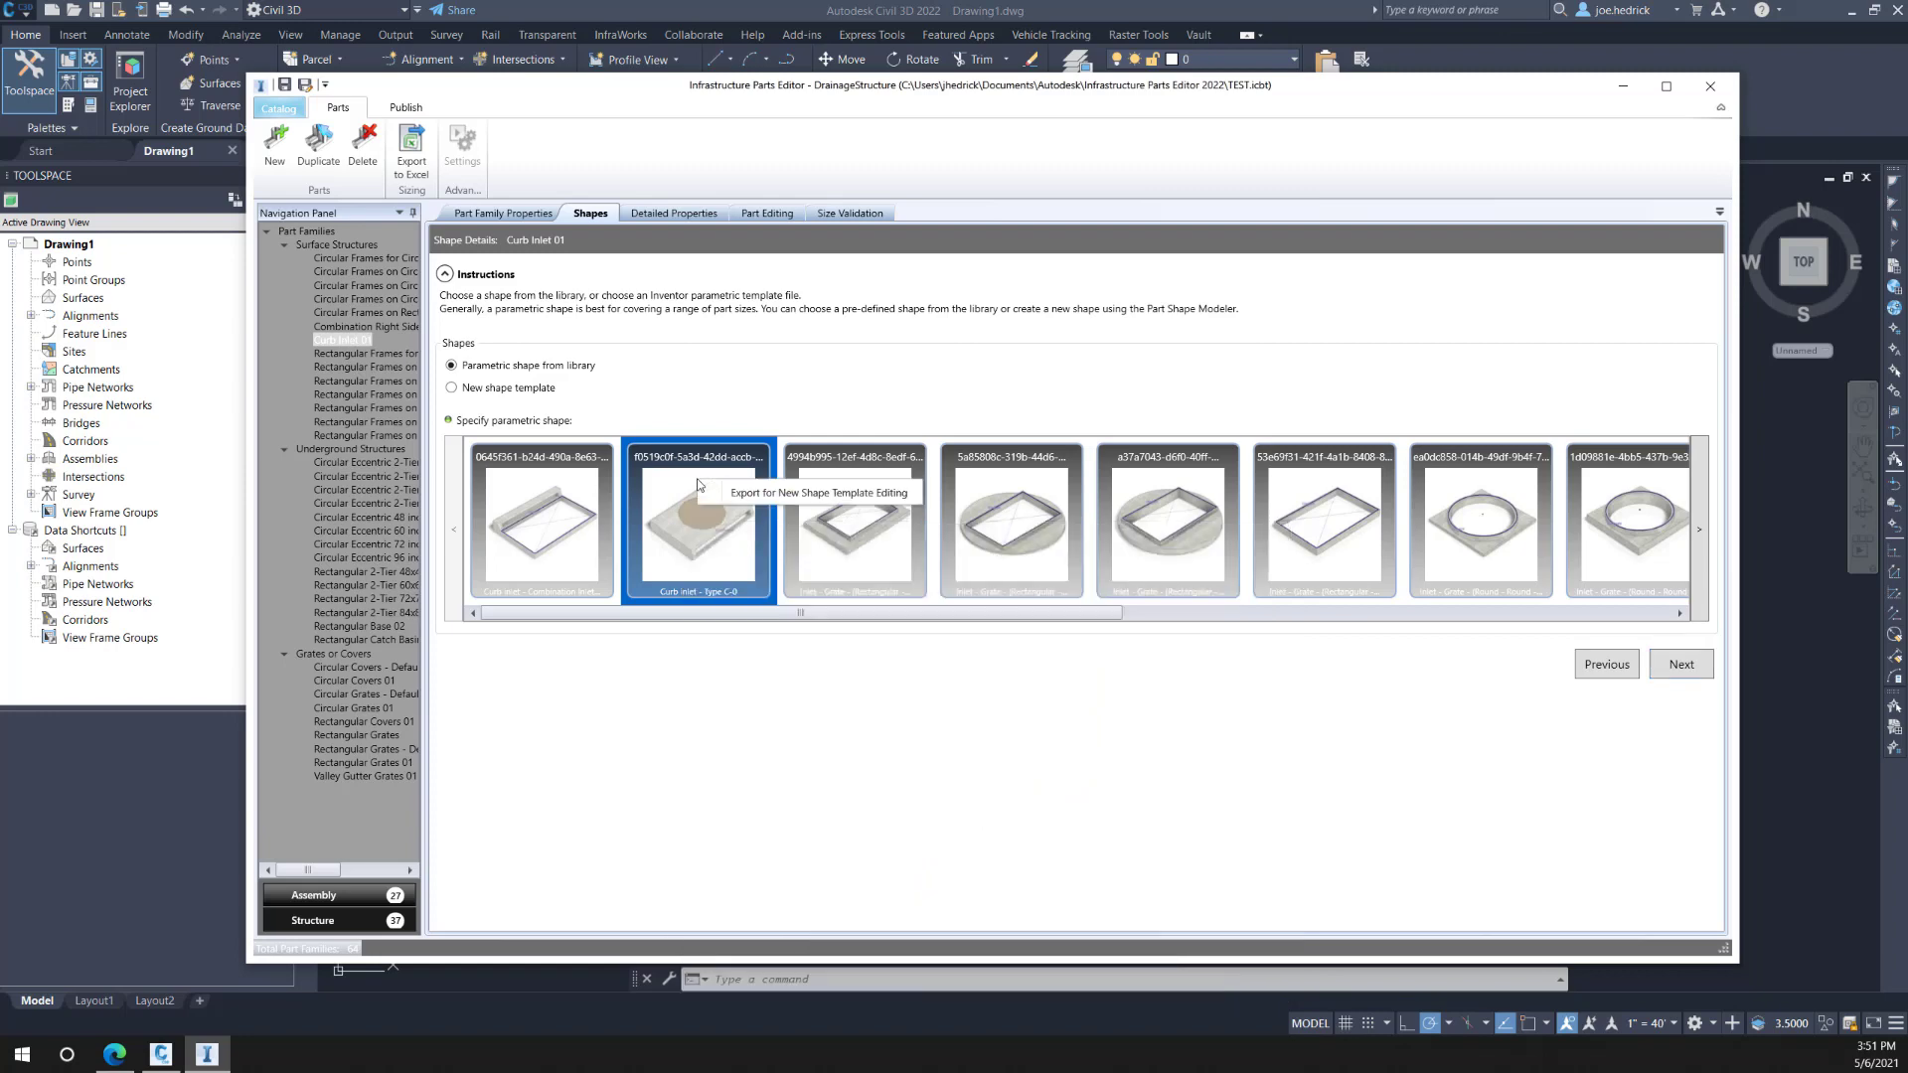
click(766, 498)
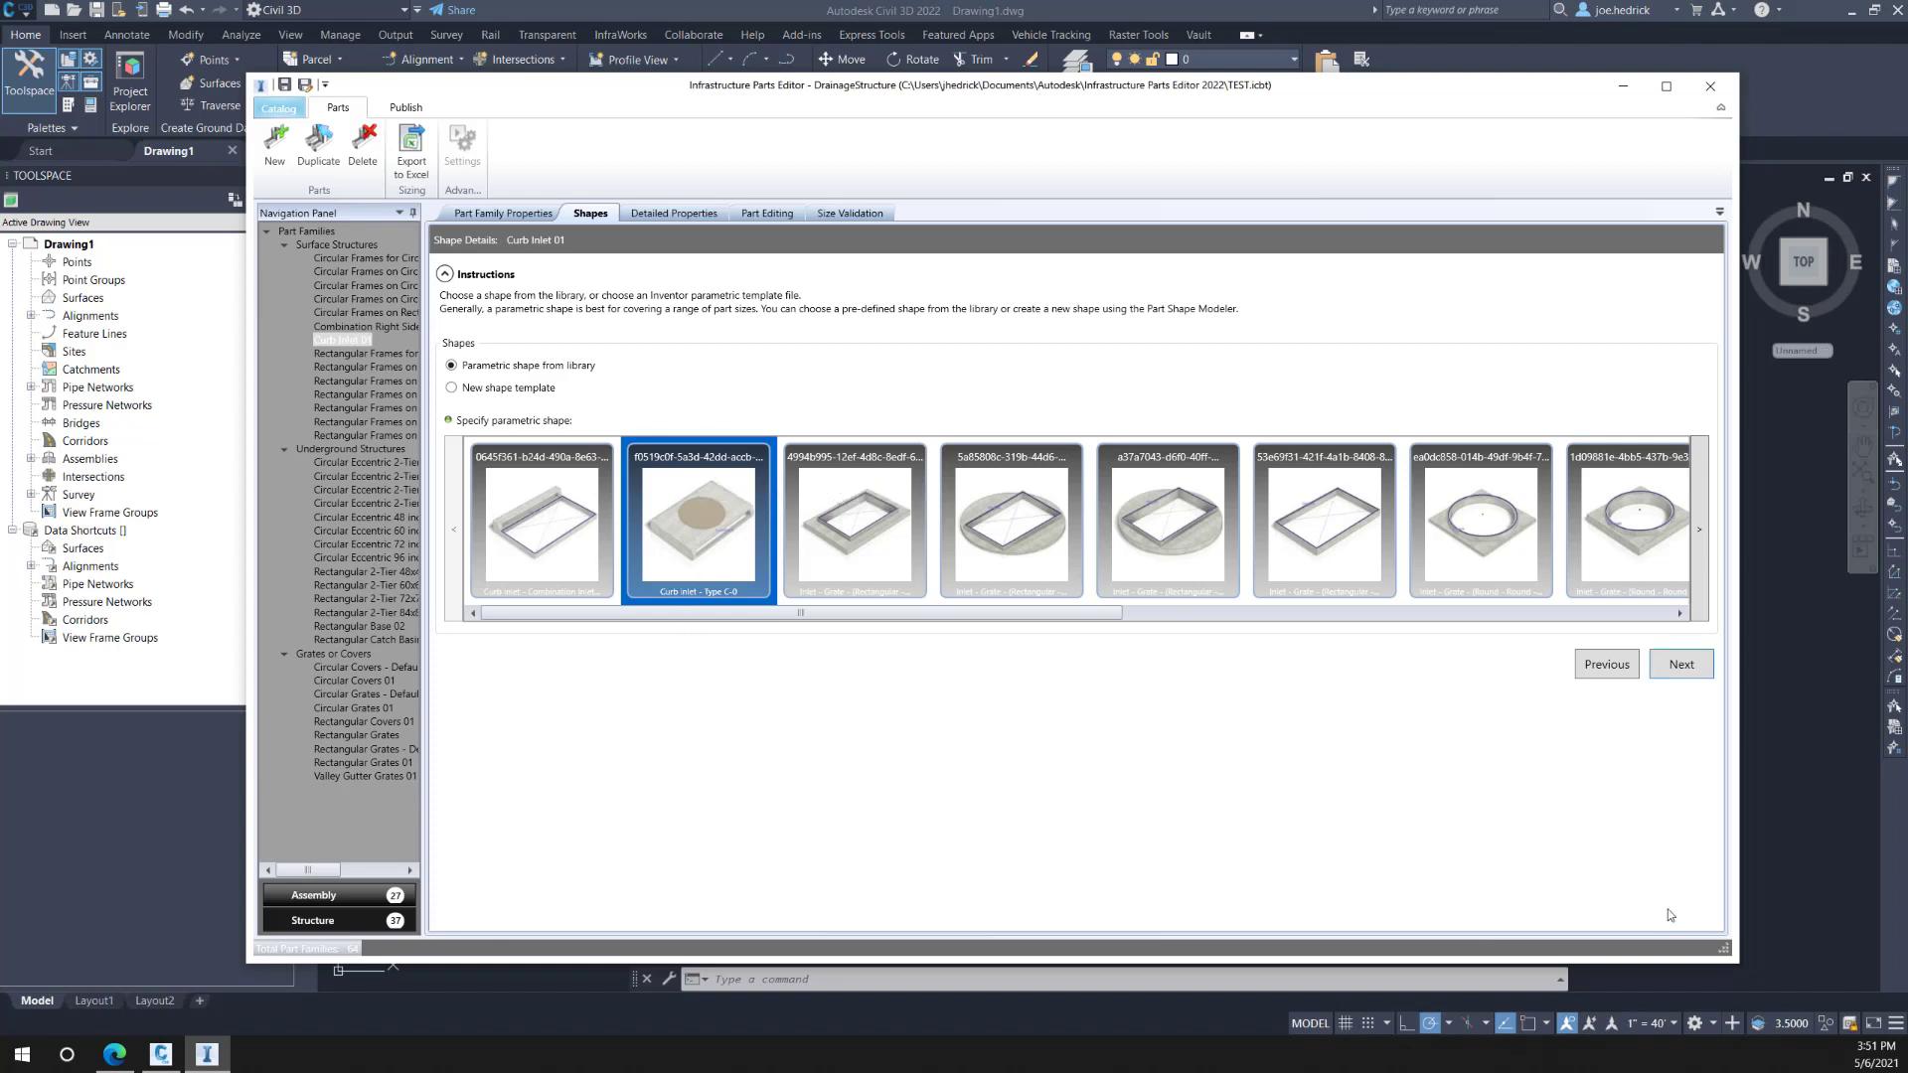
Step: Review the Inlet Form choices in the detailed properties of Curb Inlet 01
click(1707, 667)
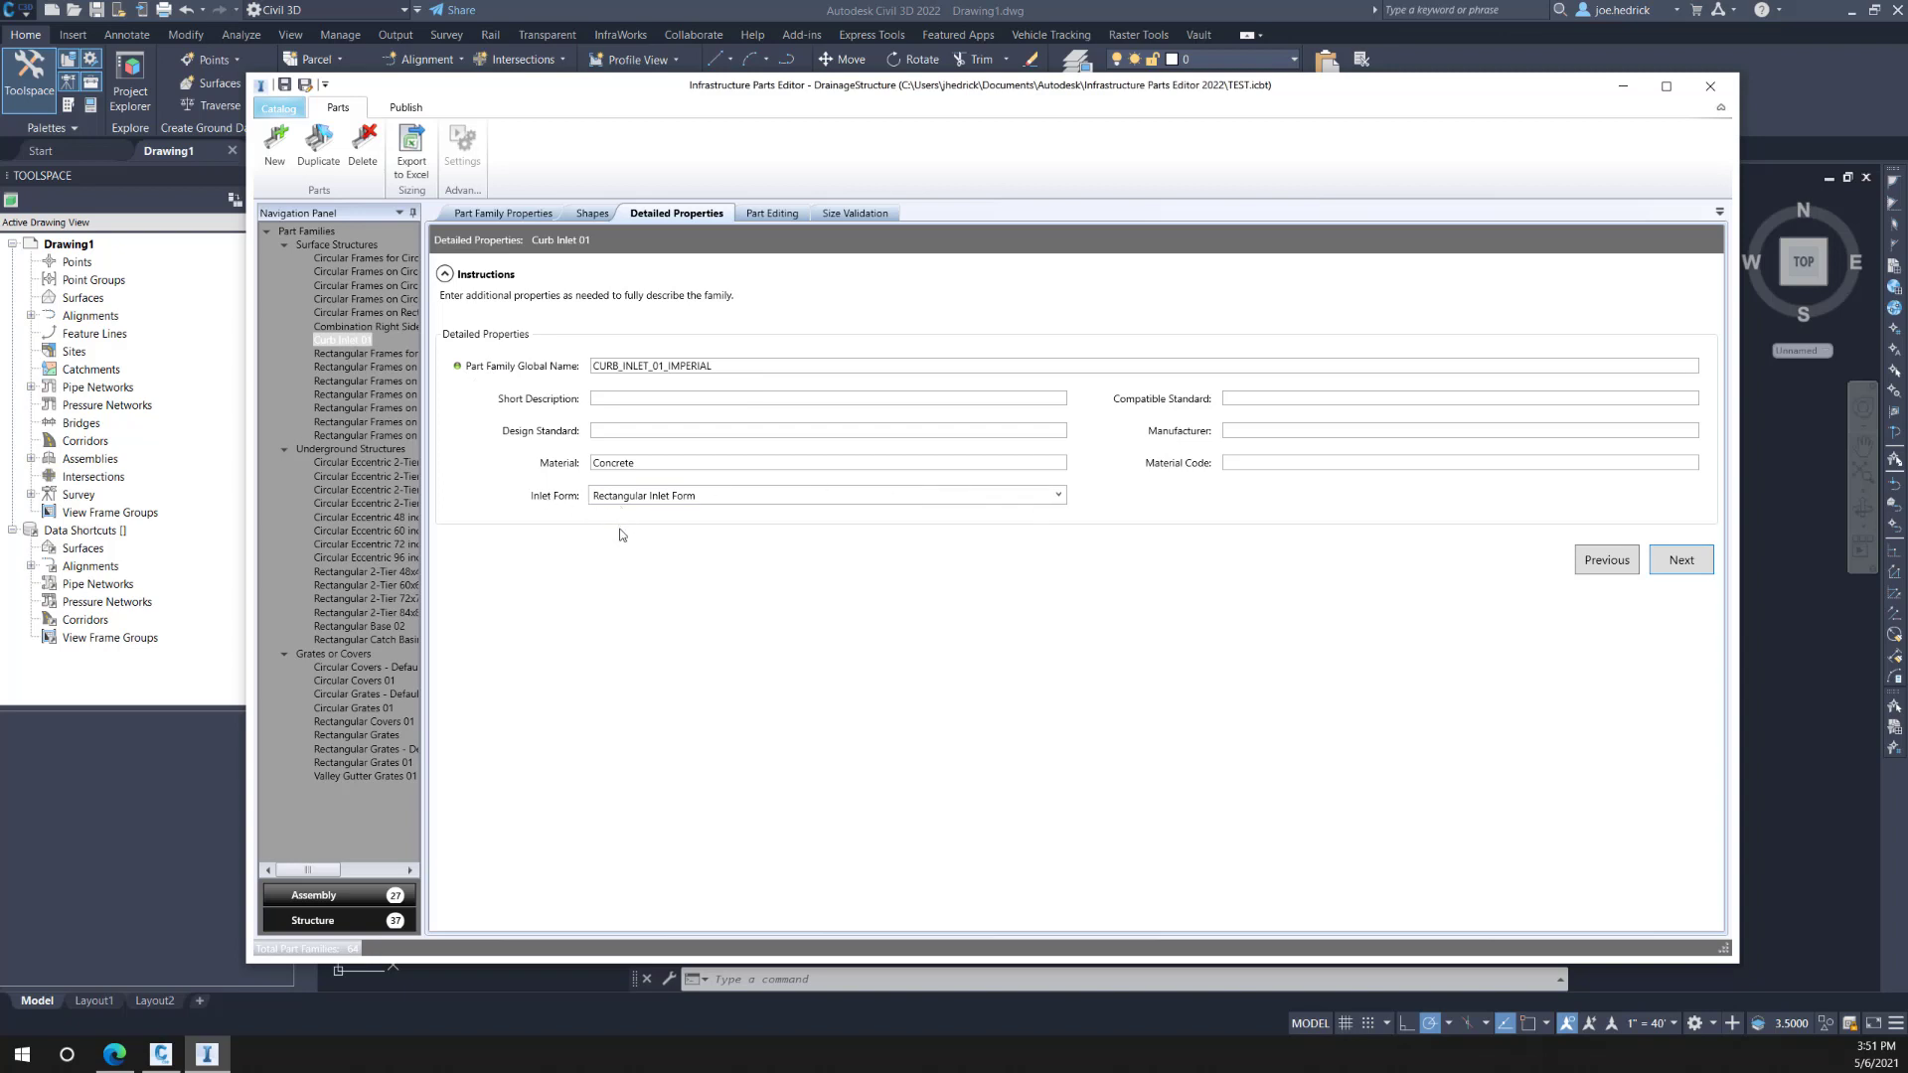
click(1058, 496)
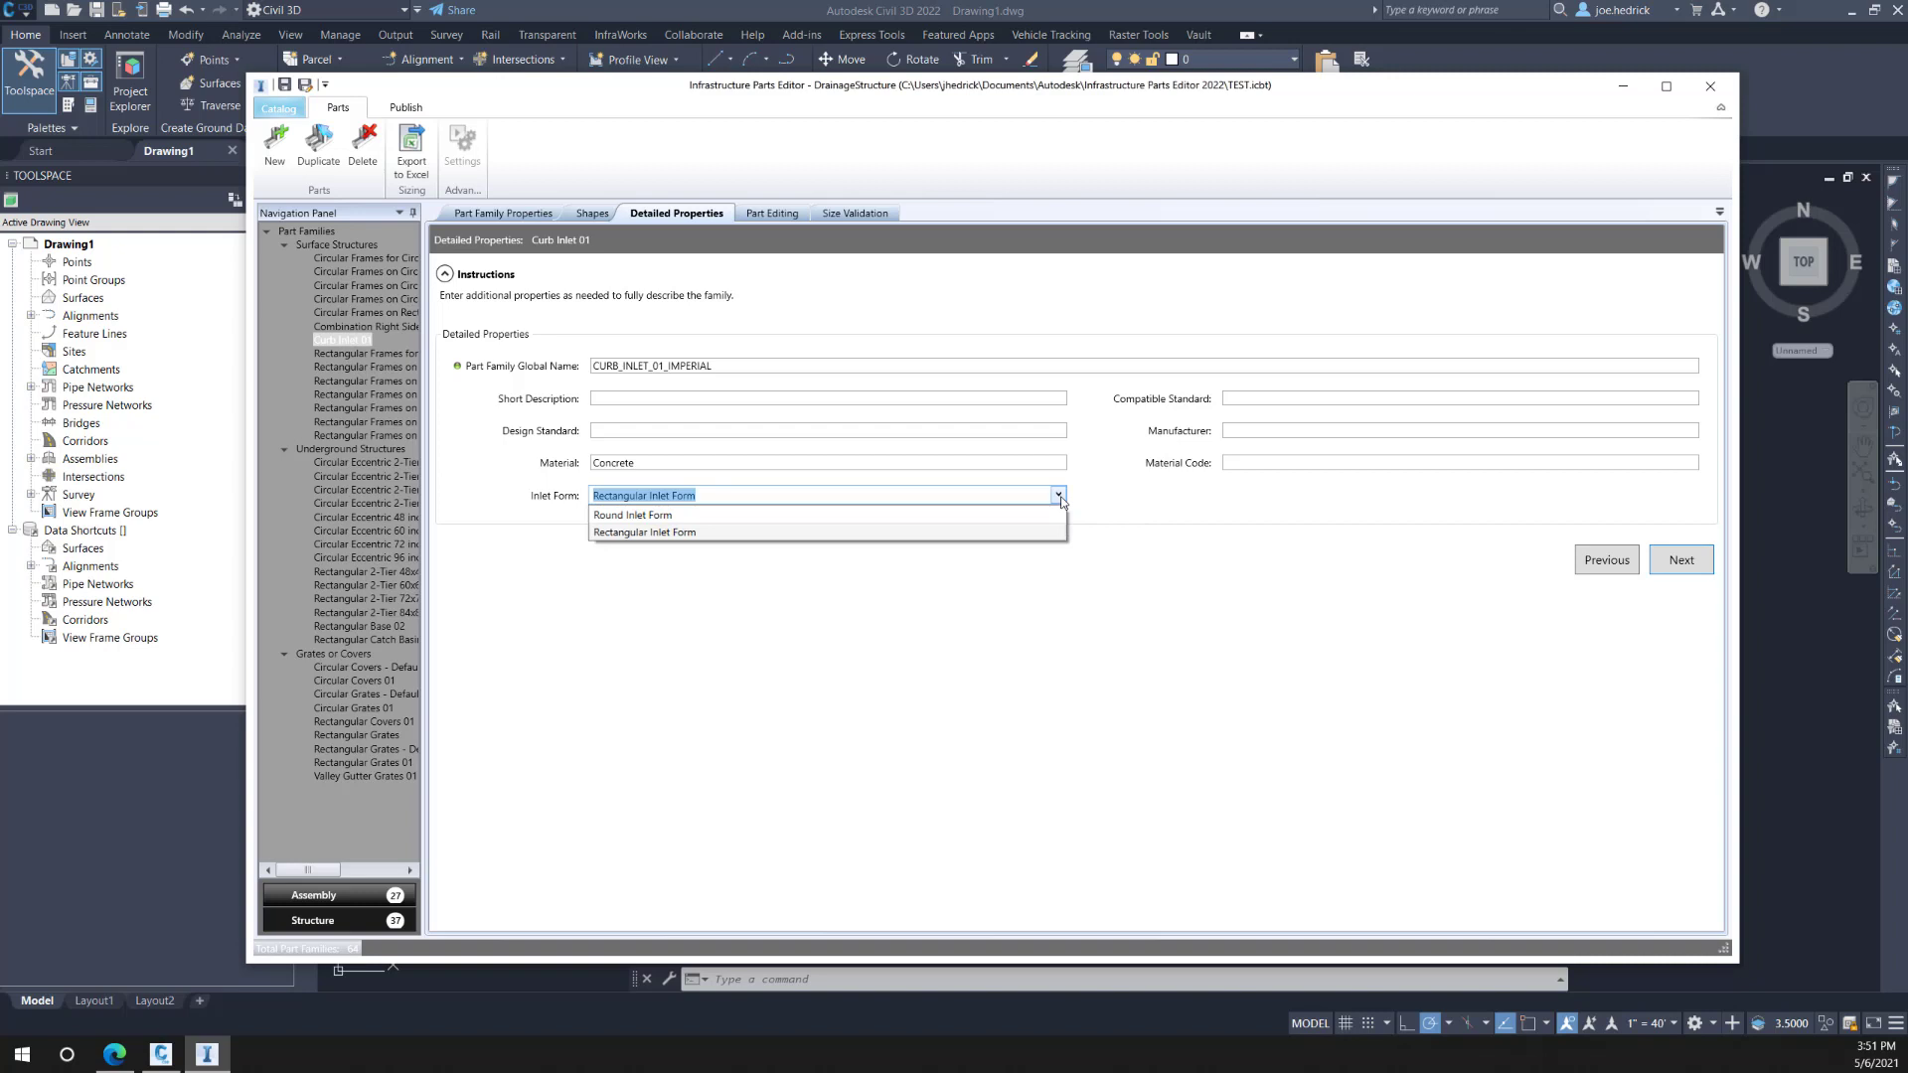
click(1060, 497)
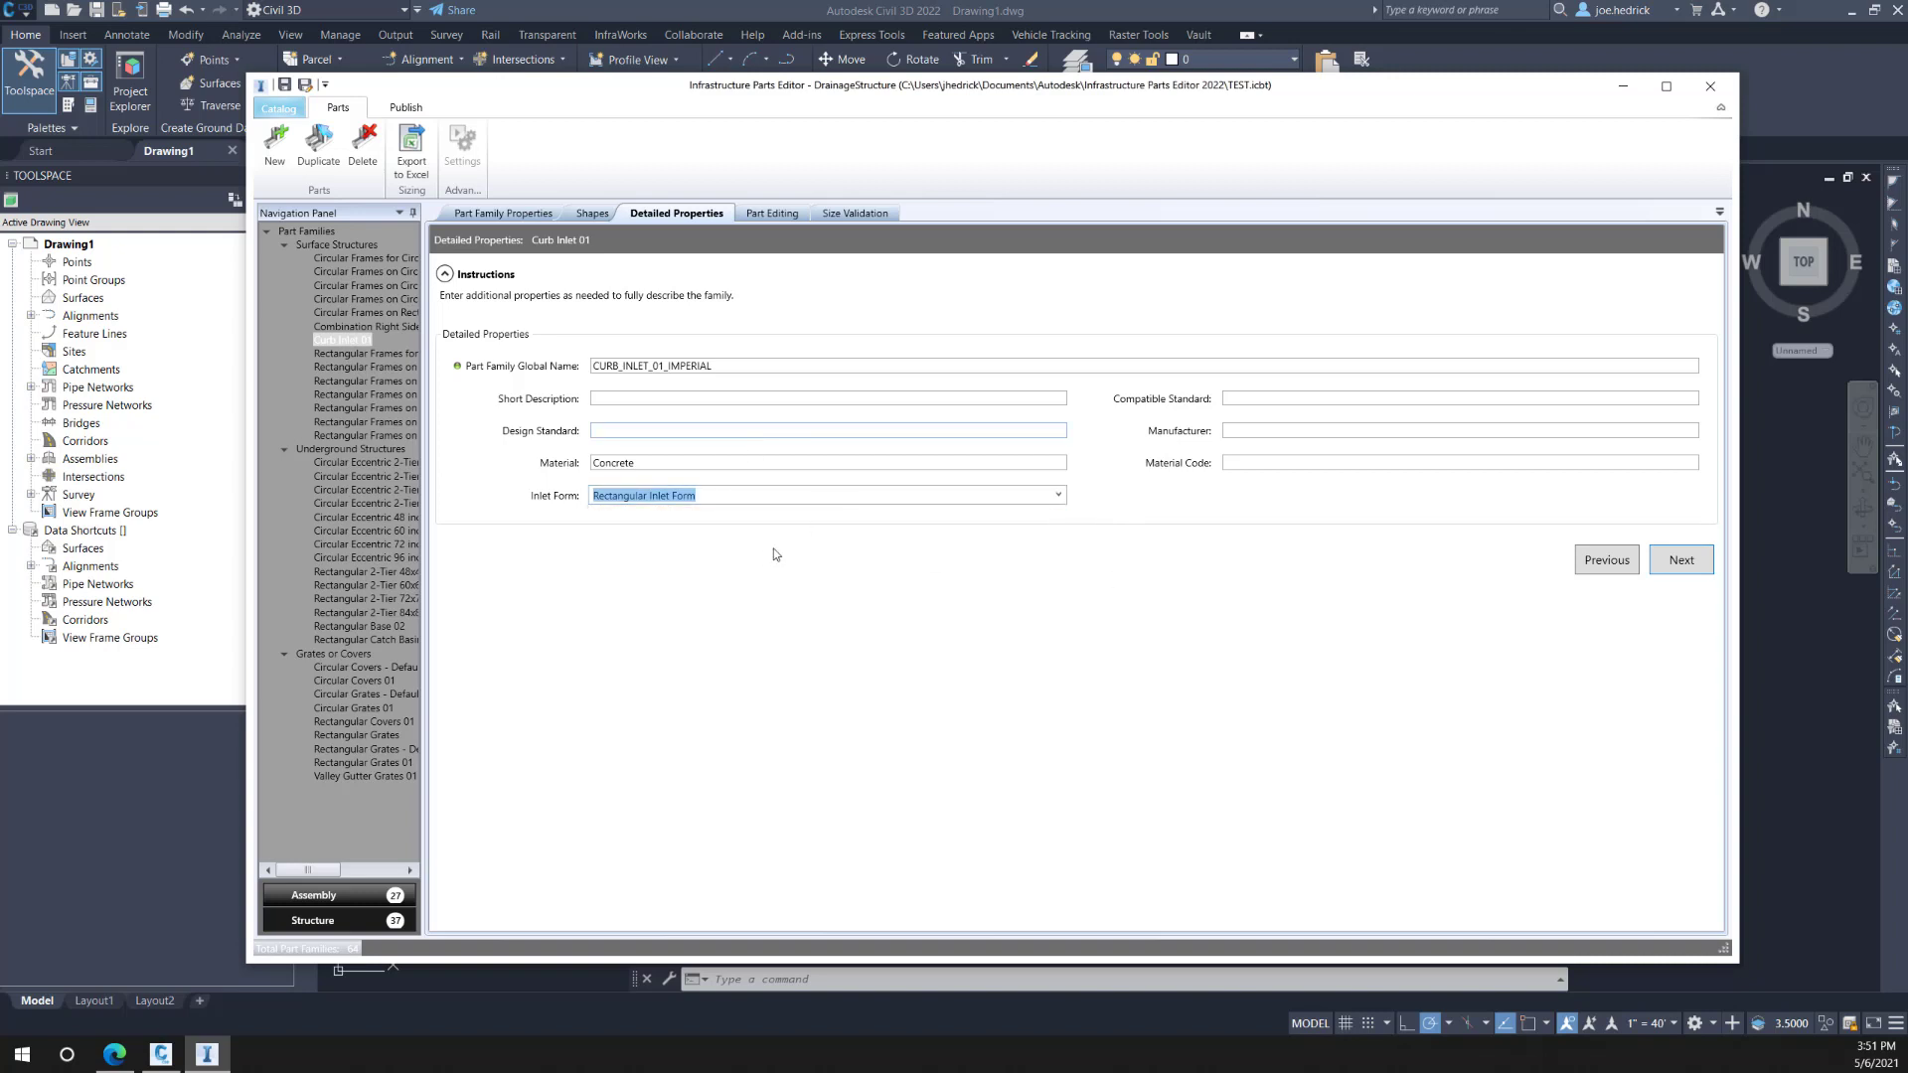
Step: Open the part size table of Curb Inlet 01 and examine the parametric dimensions of the Curb Inlet 36x36 row
click(1679, 560)
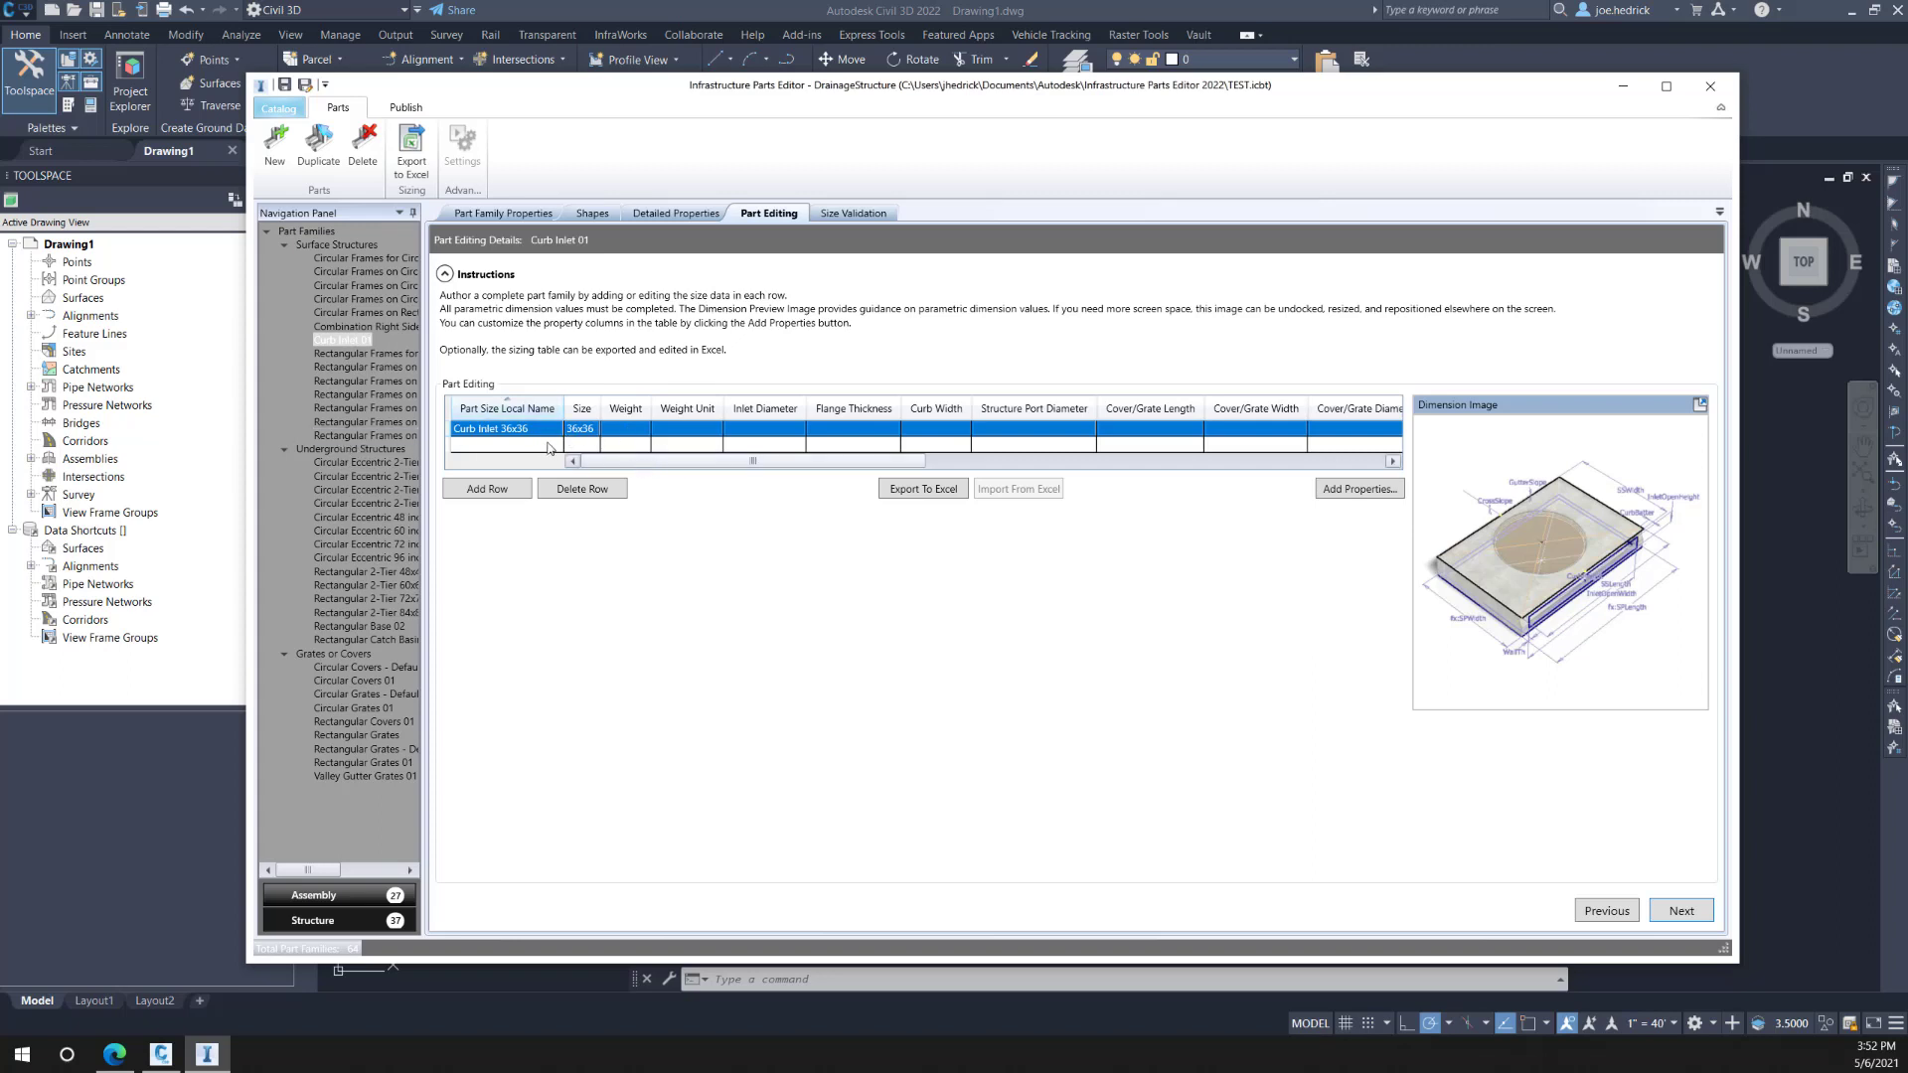
drag(735, 464, 616, 464)
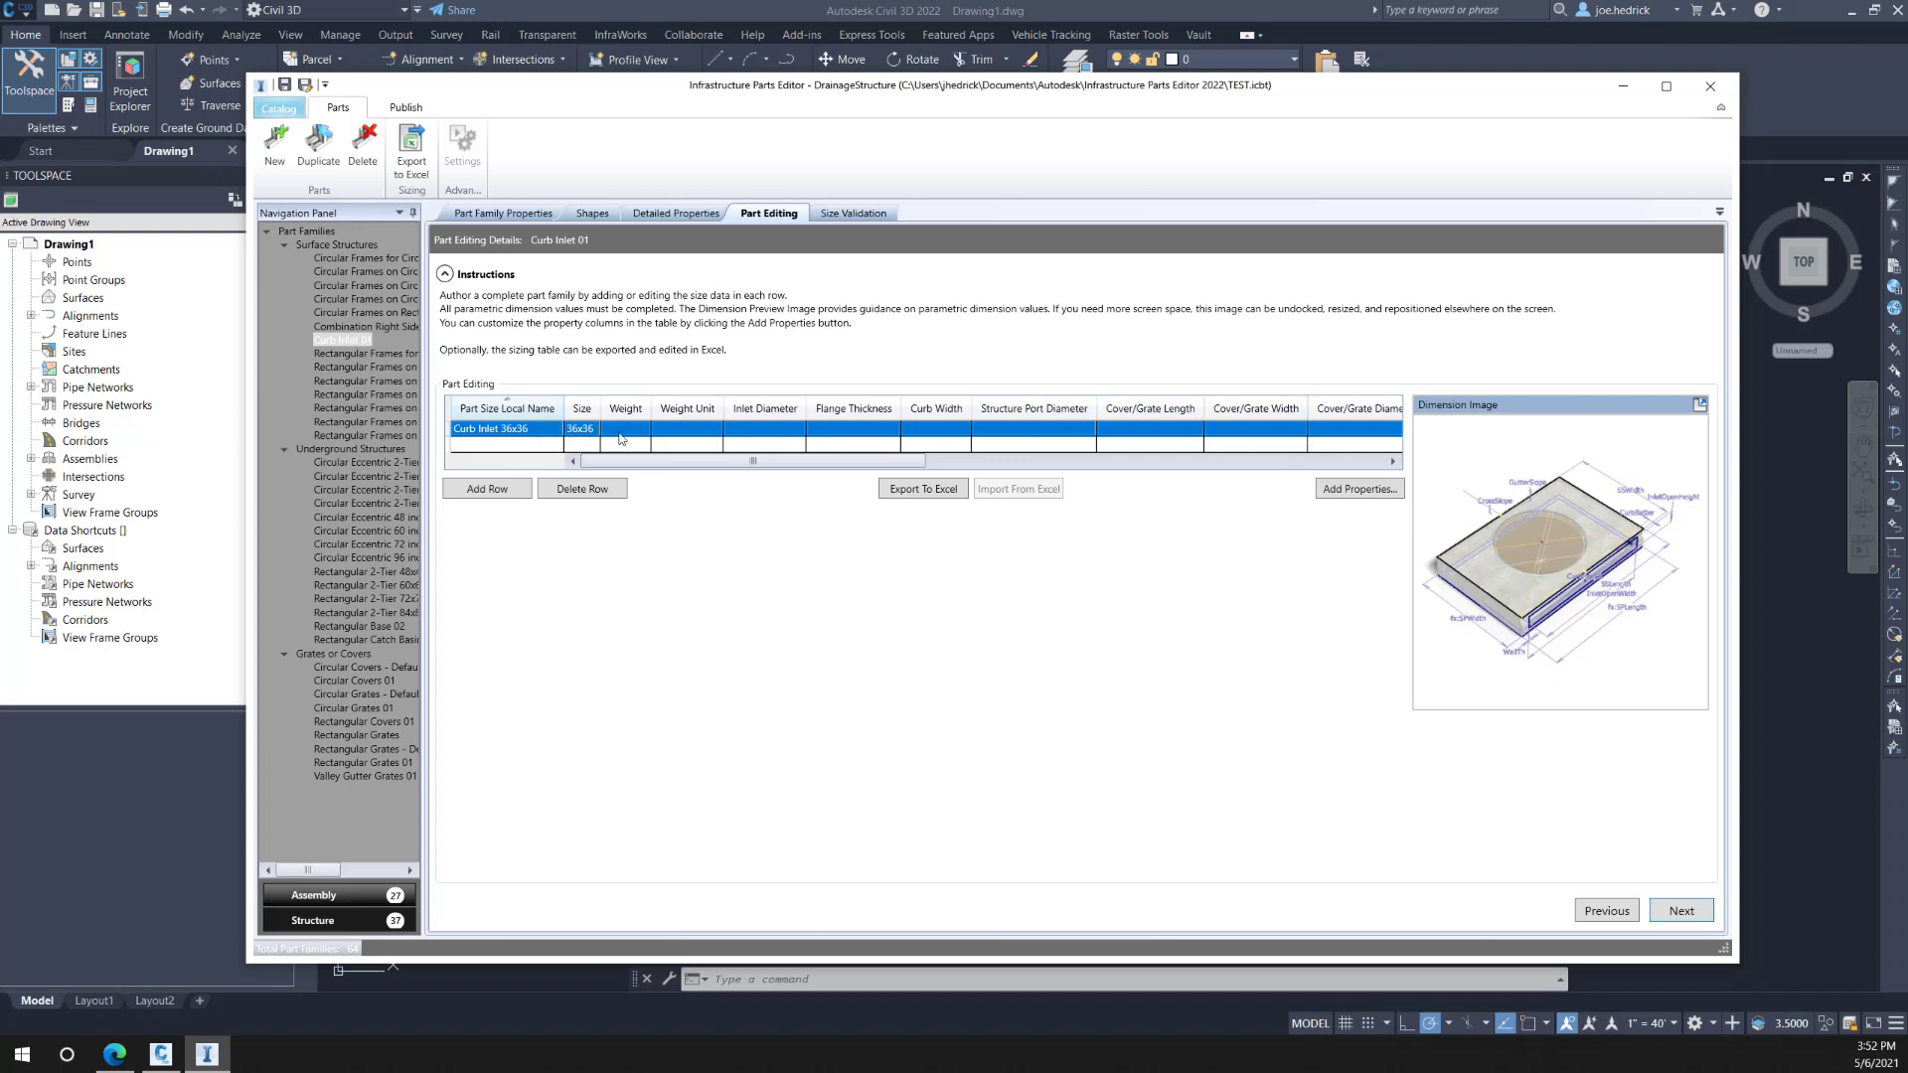
drag(664, 465, 1096, 456)
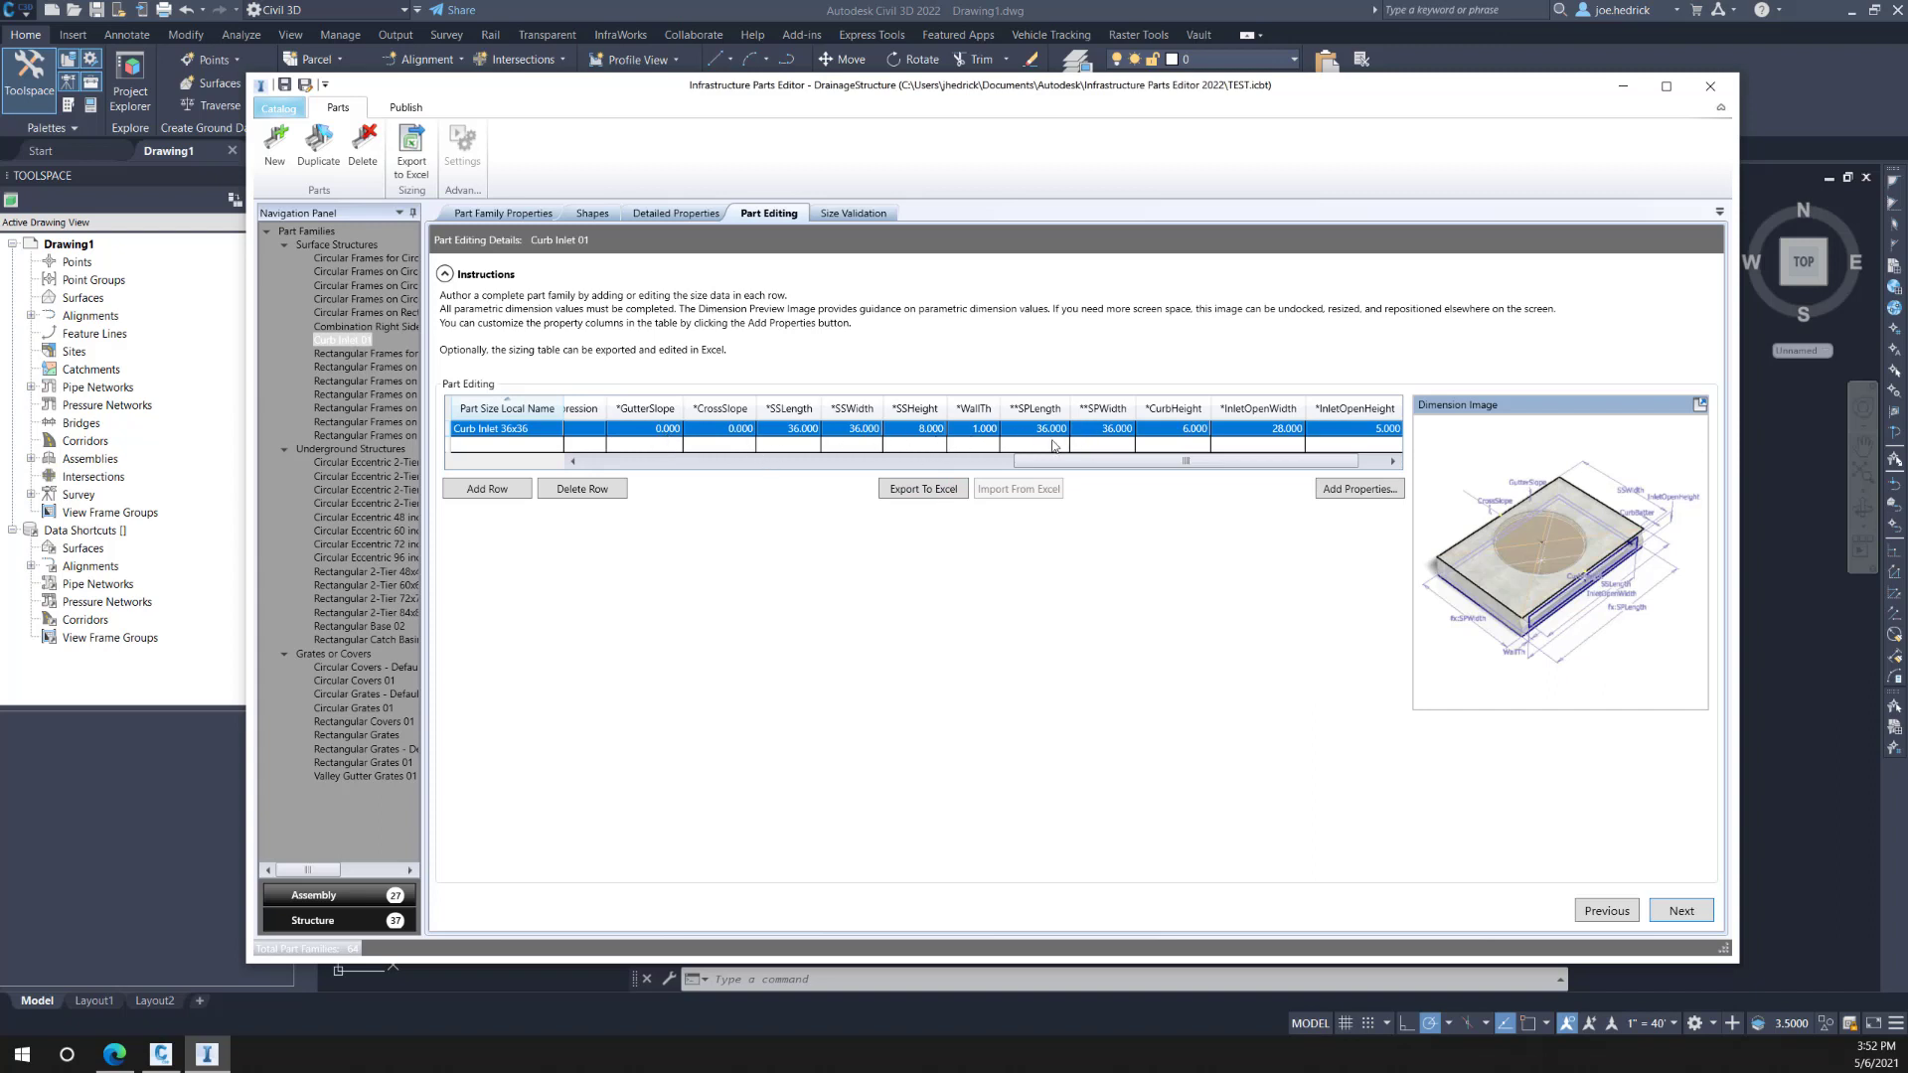
click(788, 431)
click(862, 432)
drag(1131, 460, 1166, 460)
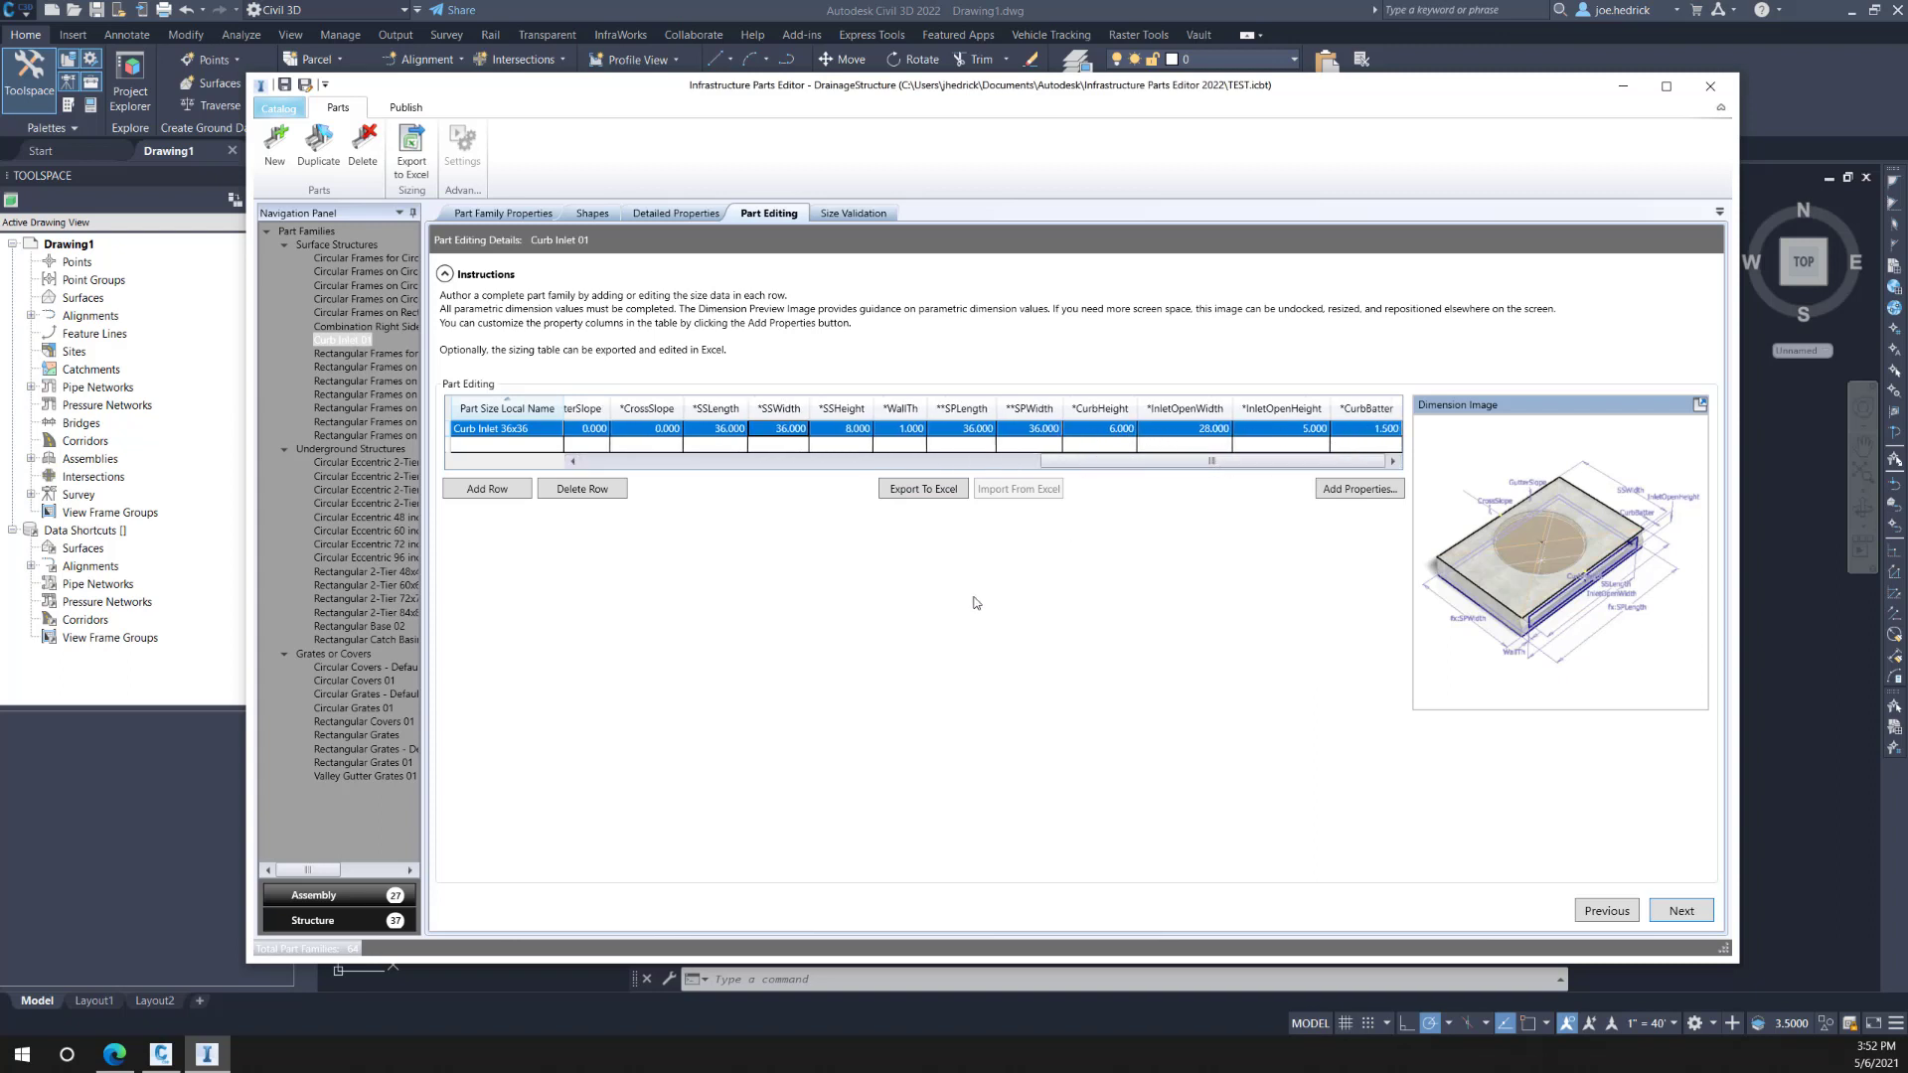
Step: Add a new row to the Curb Inlet 01 size table and set its size to 48x48
click(495, 491)
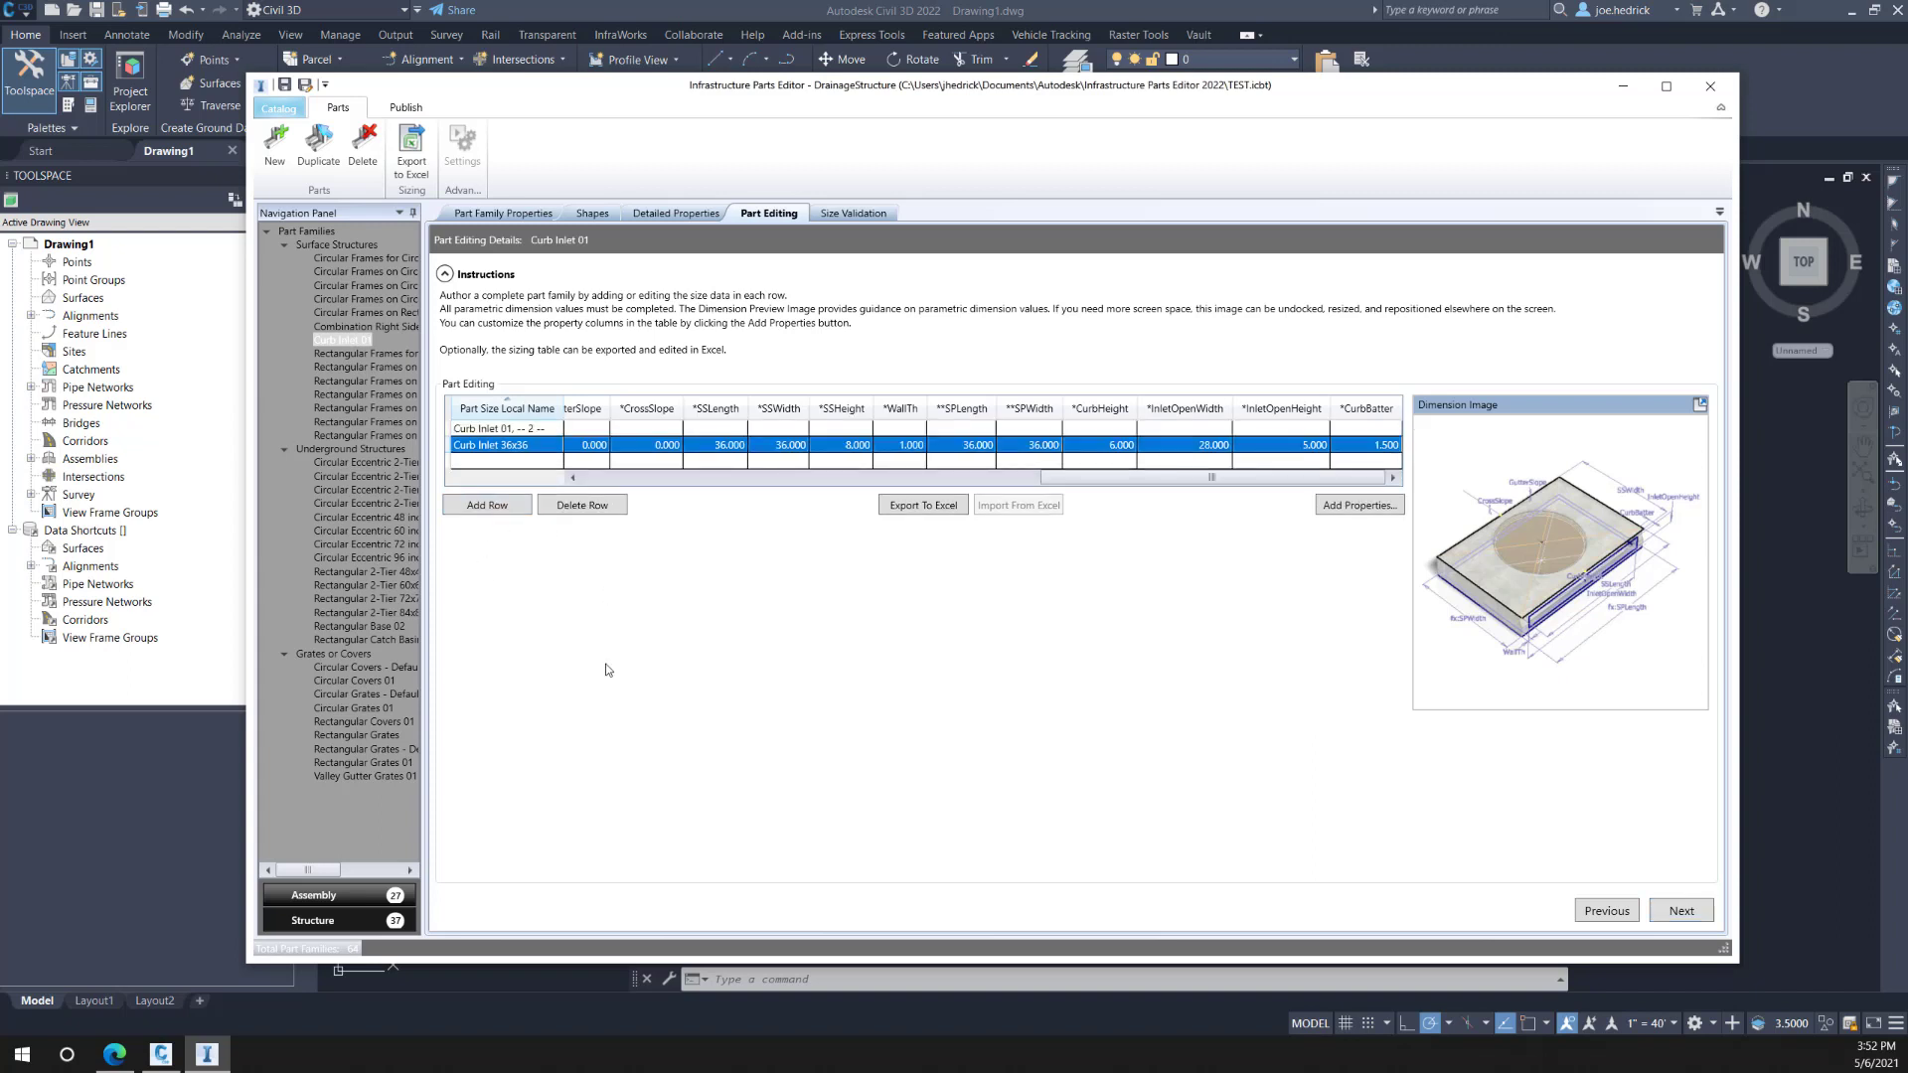
drag(1087, 481, 608, 483)
click(589, 429)
click(589, 429)
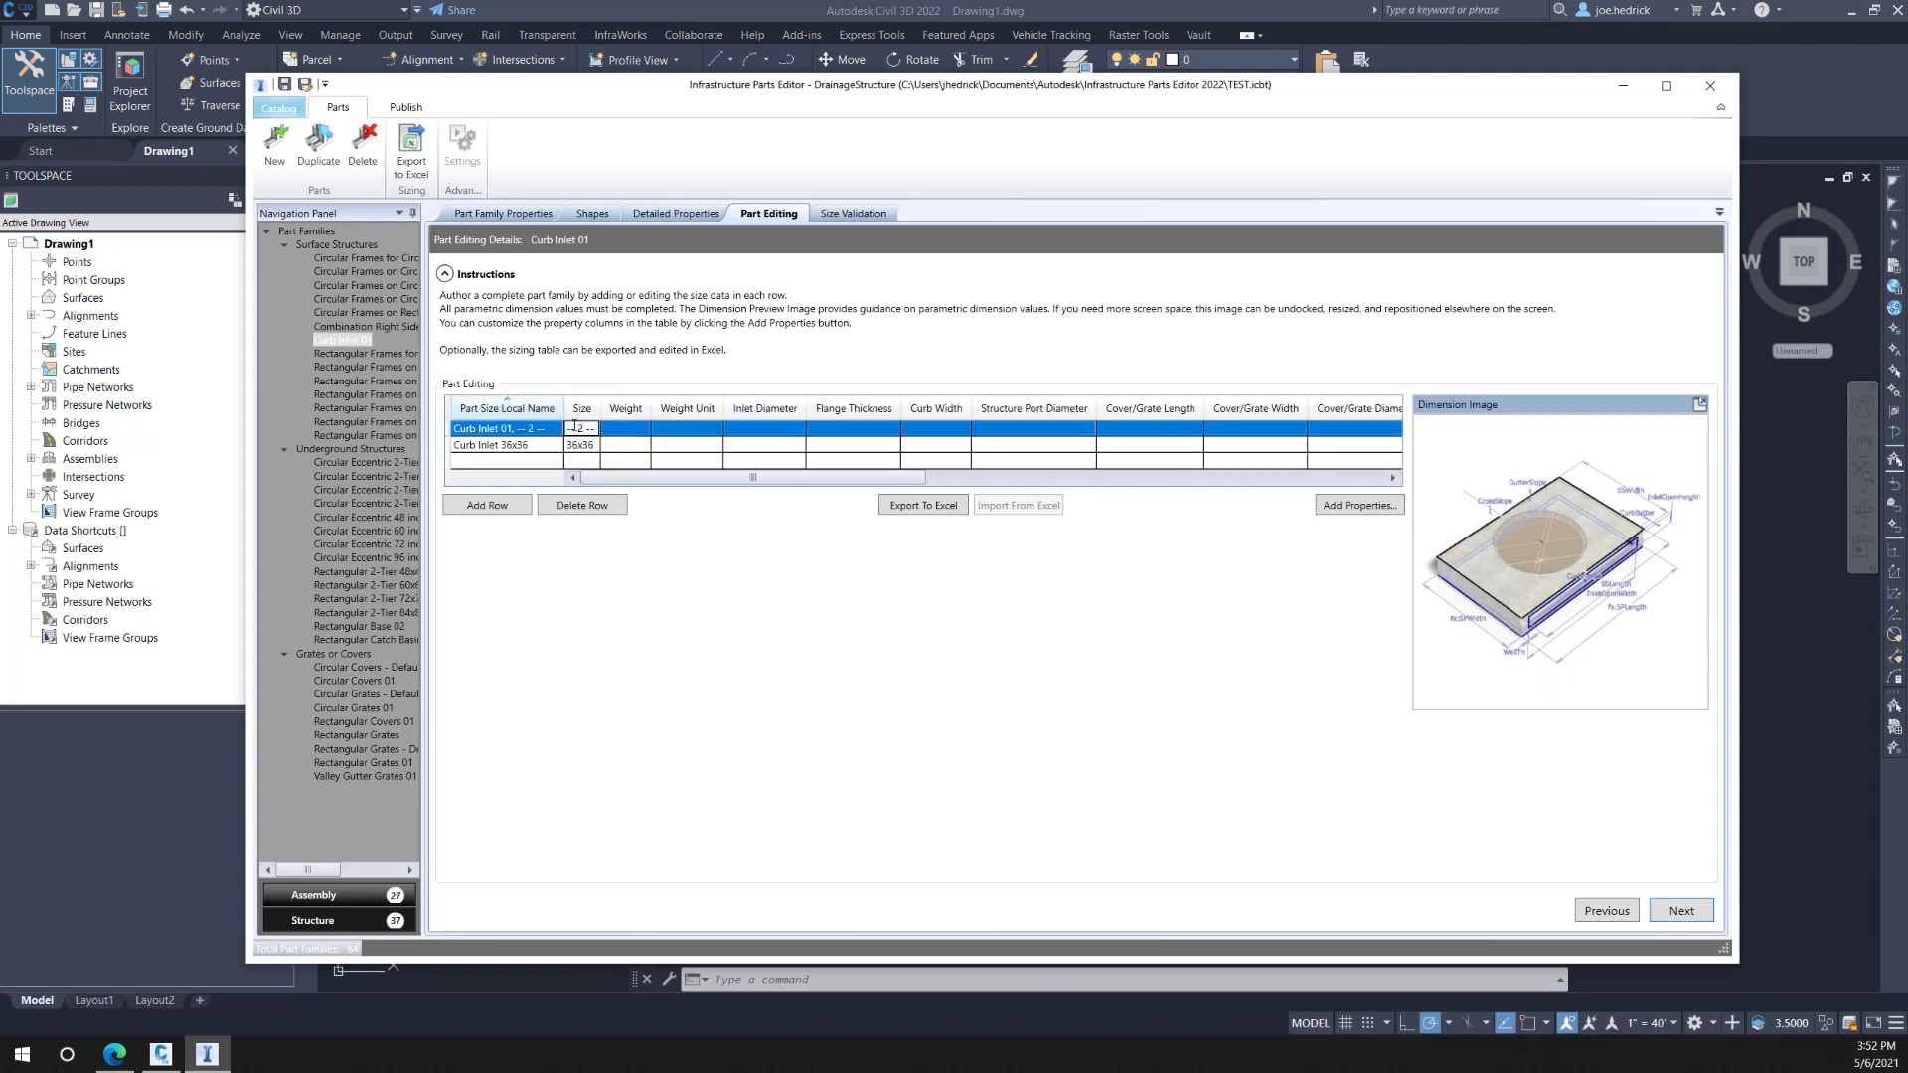
drag(570, 430, 666, 424)
key(Delete)
text(48x48)
Step: Set the new row's part size local name to Curb Inlet 48x48
click(542, 428)
click(542, 428)
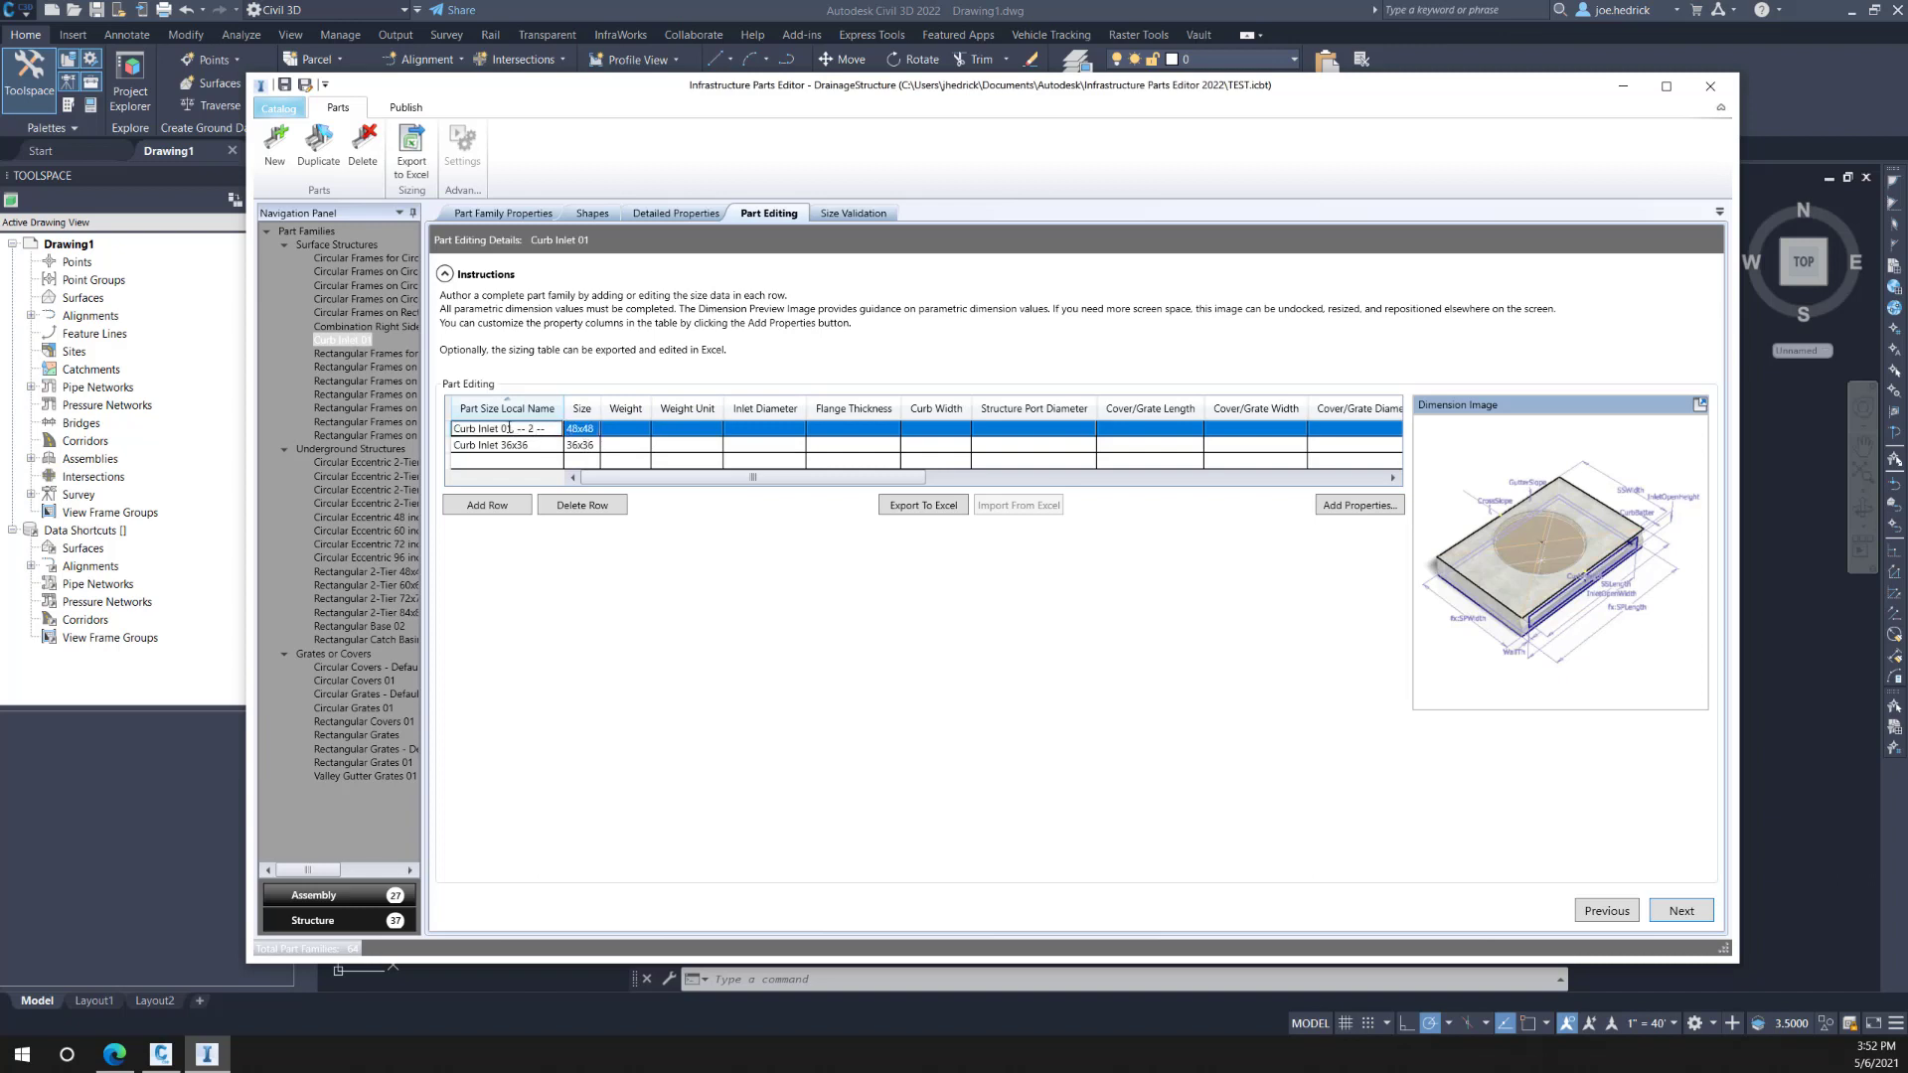
drag(500, 428, 582, 427)
text(48x48)
Step: For the Curb Inlet 48x48 row, set GutterSlope and CrossSlope to 0, SSLength and SSWidth to 48, and SSHeight to 8
drag(640, 477, 984, 467)
click(920, 443)
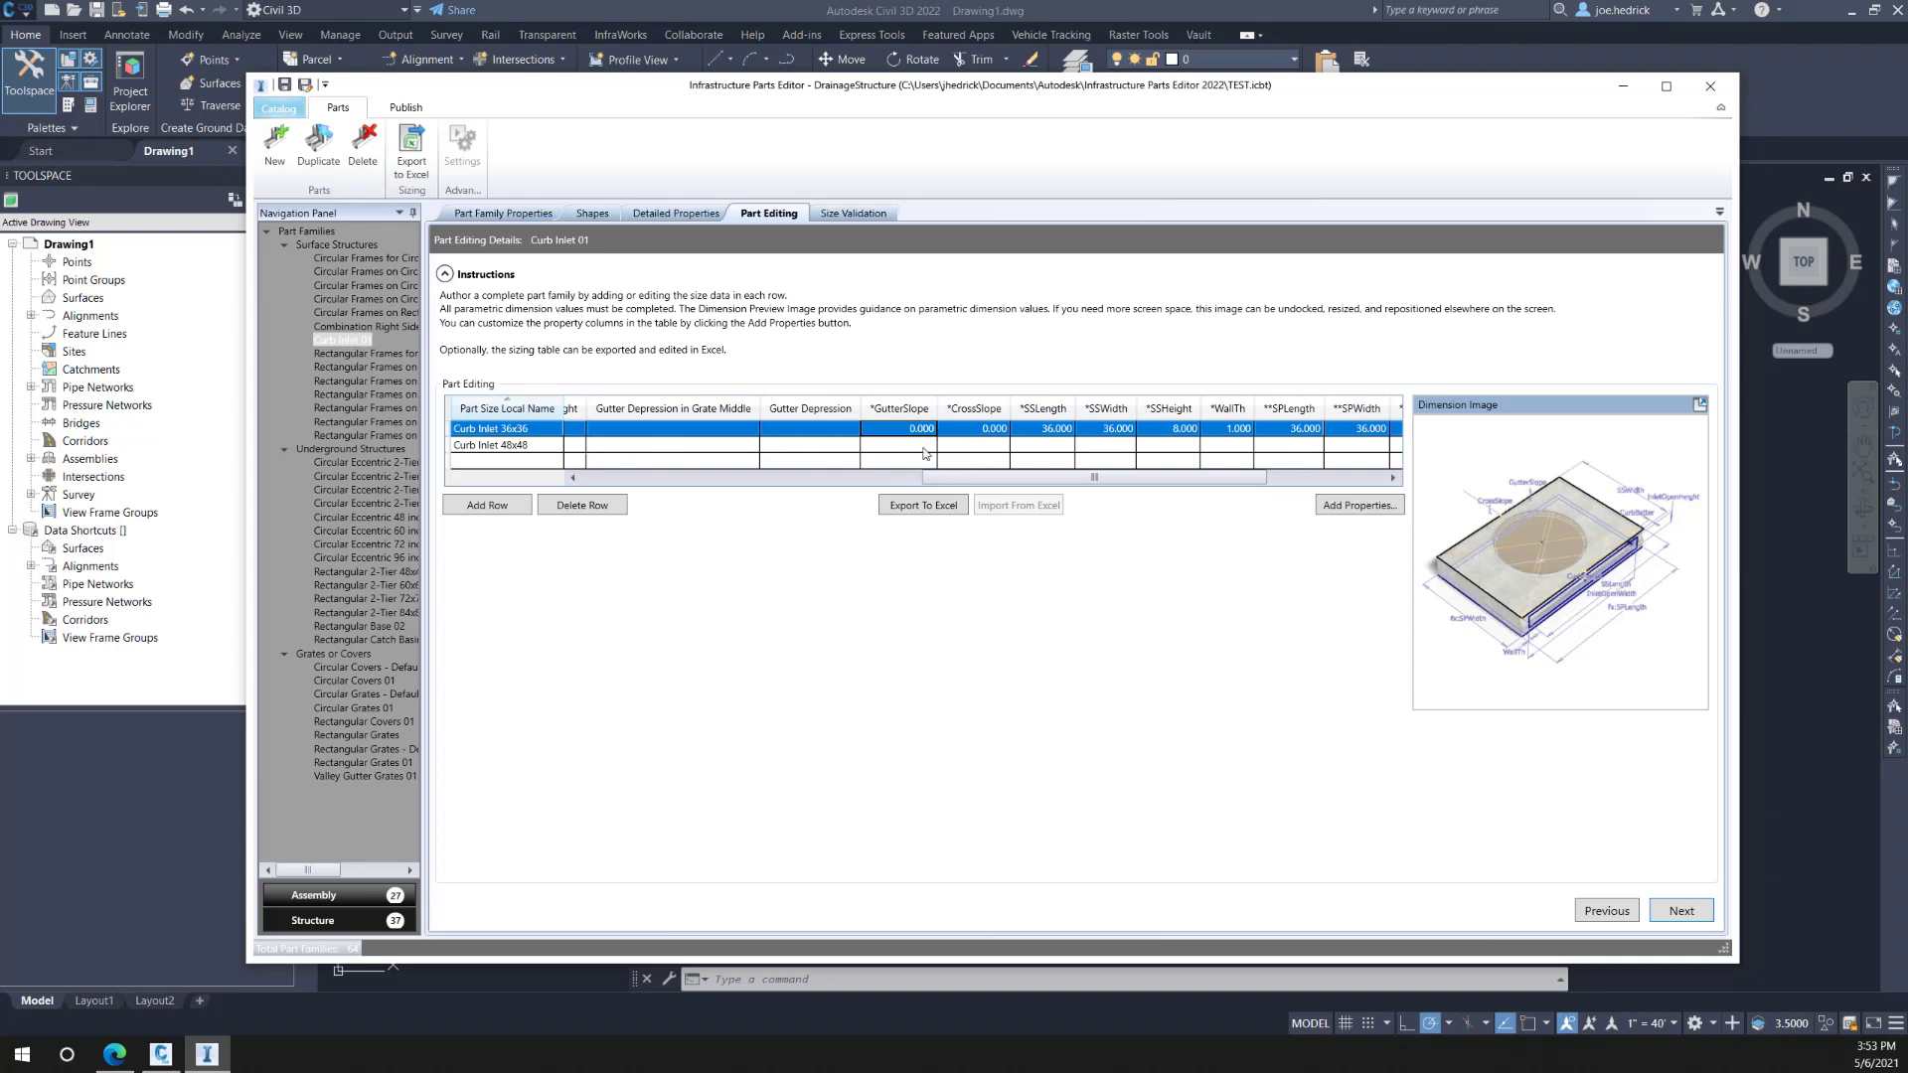
click(891, 446)
text(0)
key(Tab)
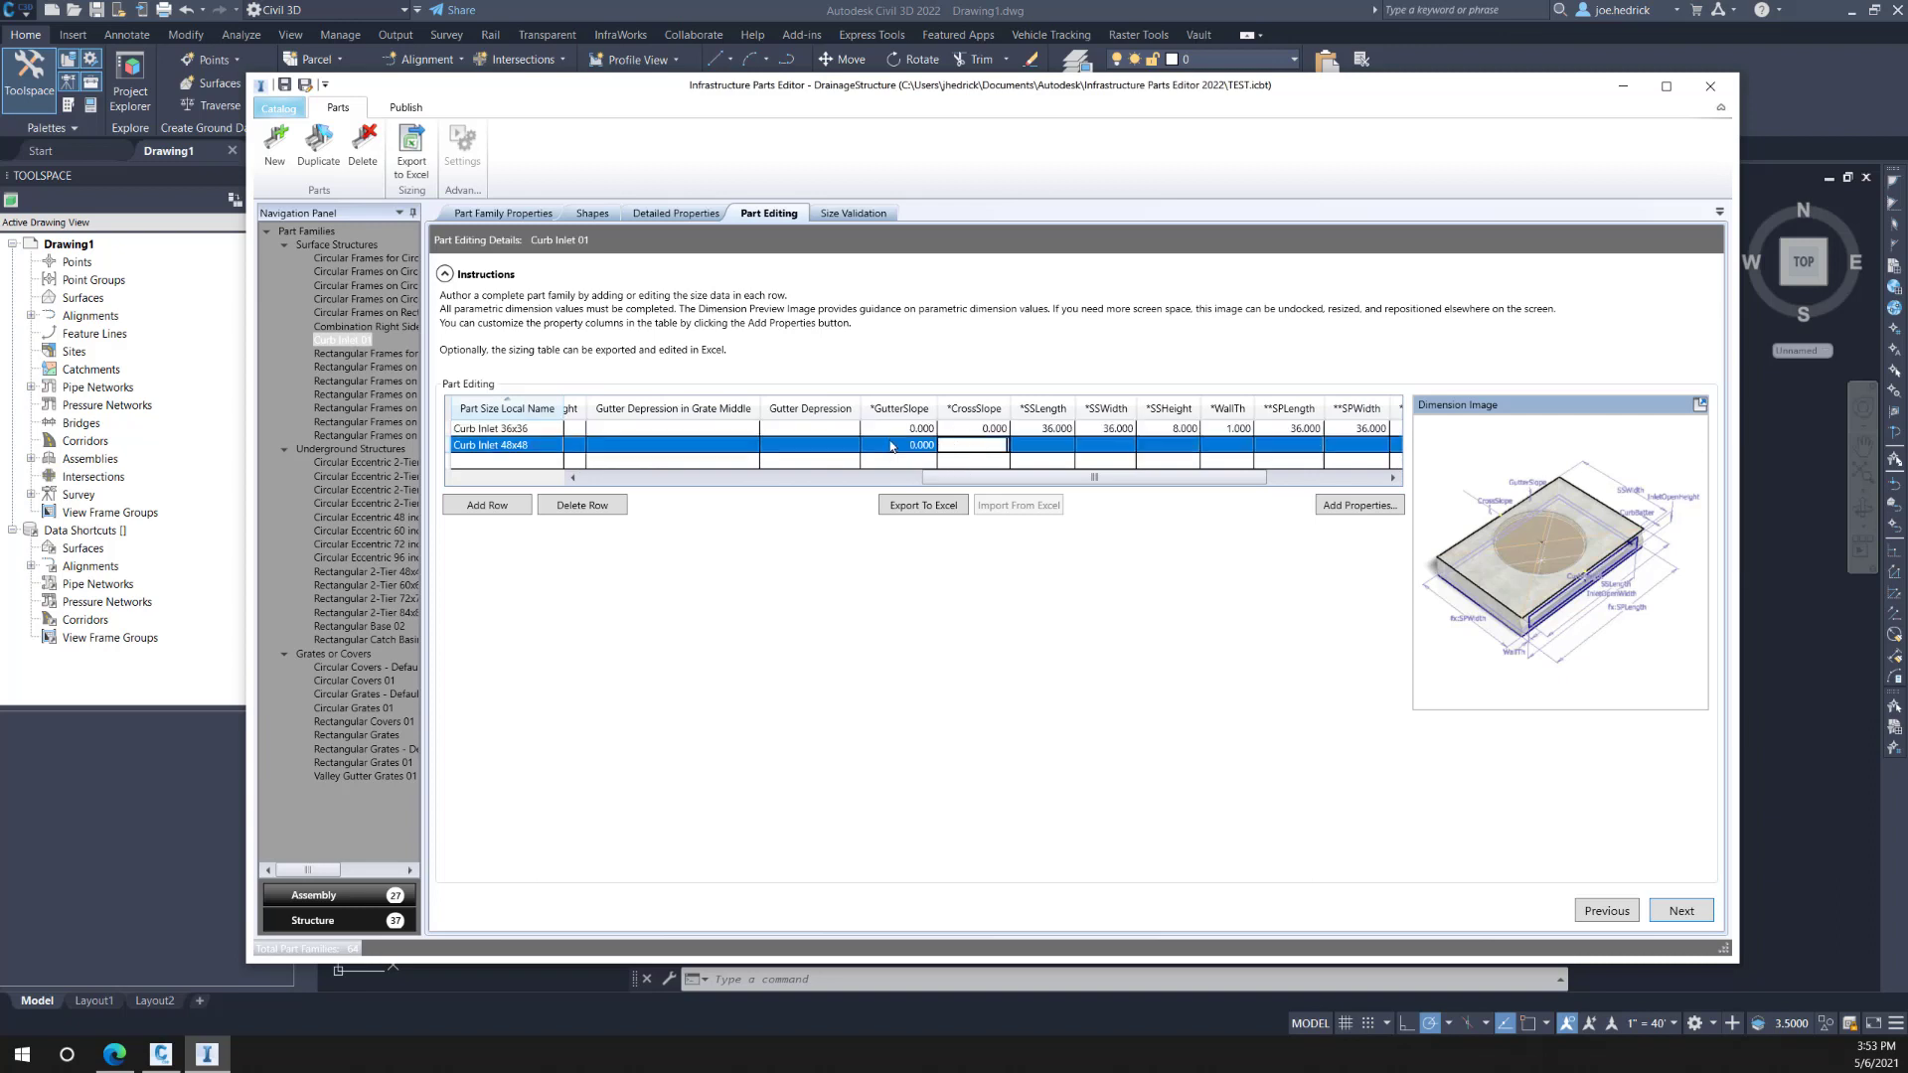
text(0)
key(Tab)
text(48)
key(Tab)
text(48)
key(Tab)
text(8)
key(Tab)
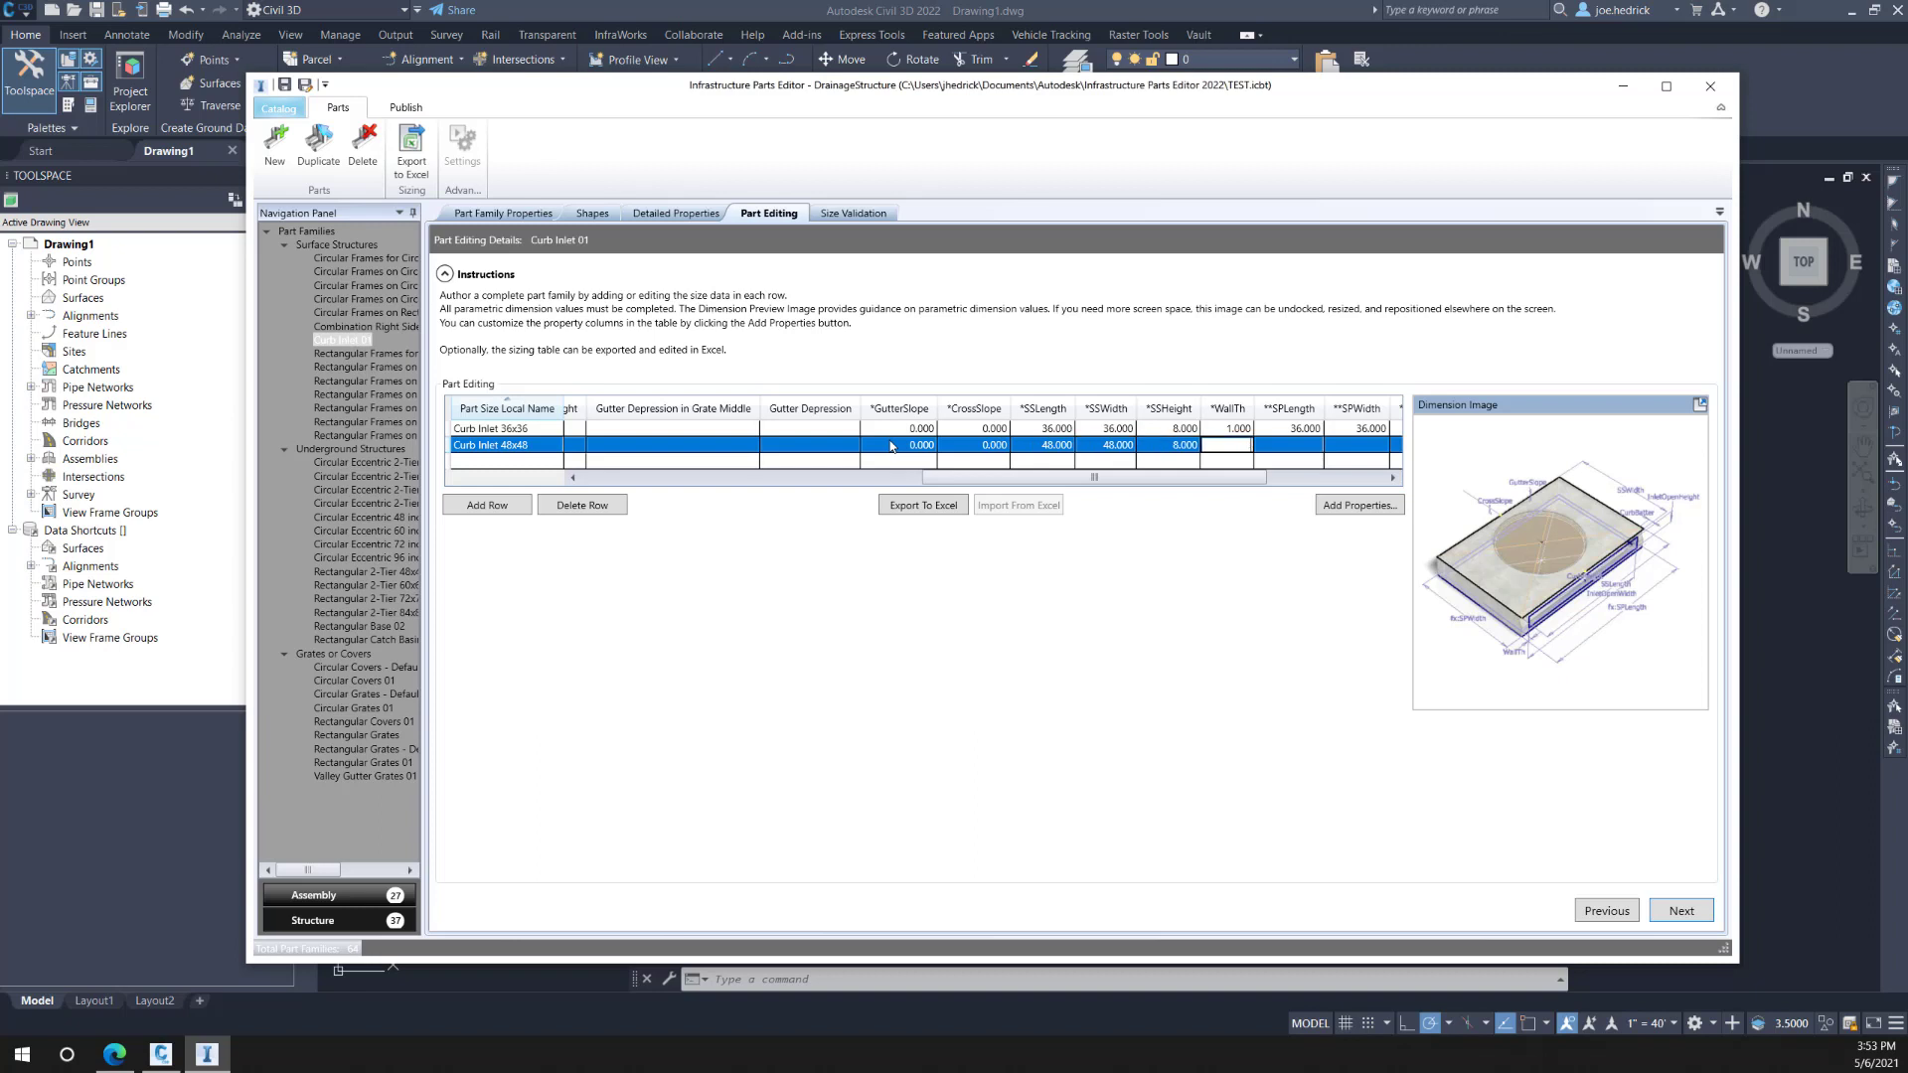
Step: For the Curb Inlet 48x48 row, set WallTh to 1 and both SPLength and SPWidth to 48
key(Tab)
text(48)
key(Tab)
text(48)
key(Tab)
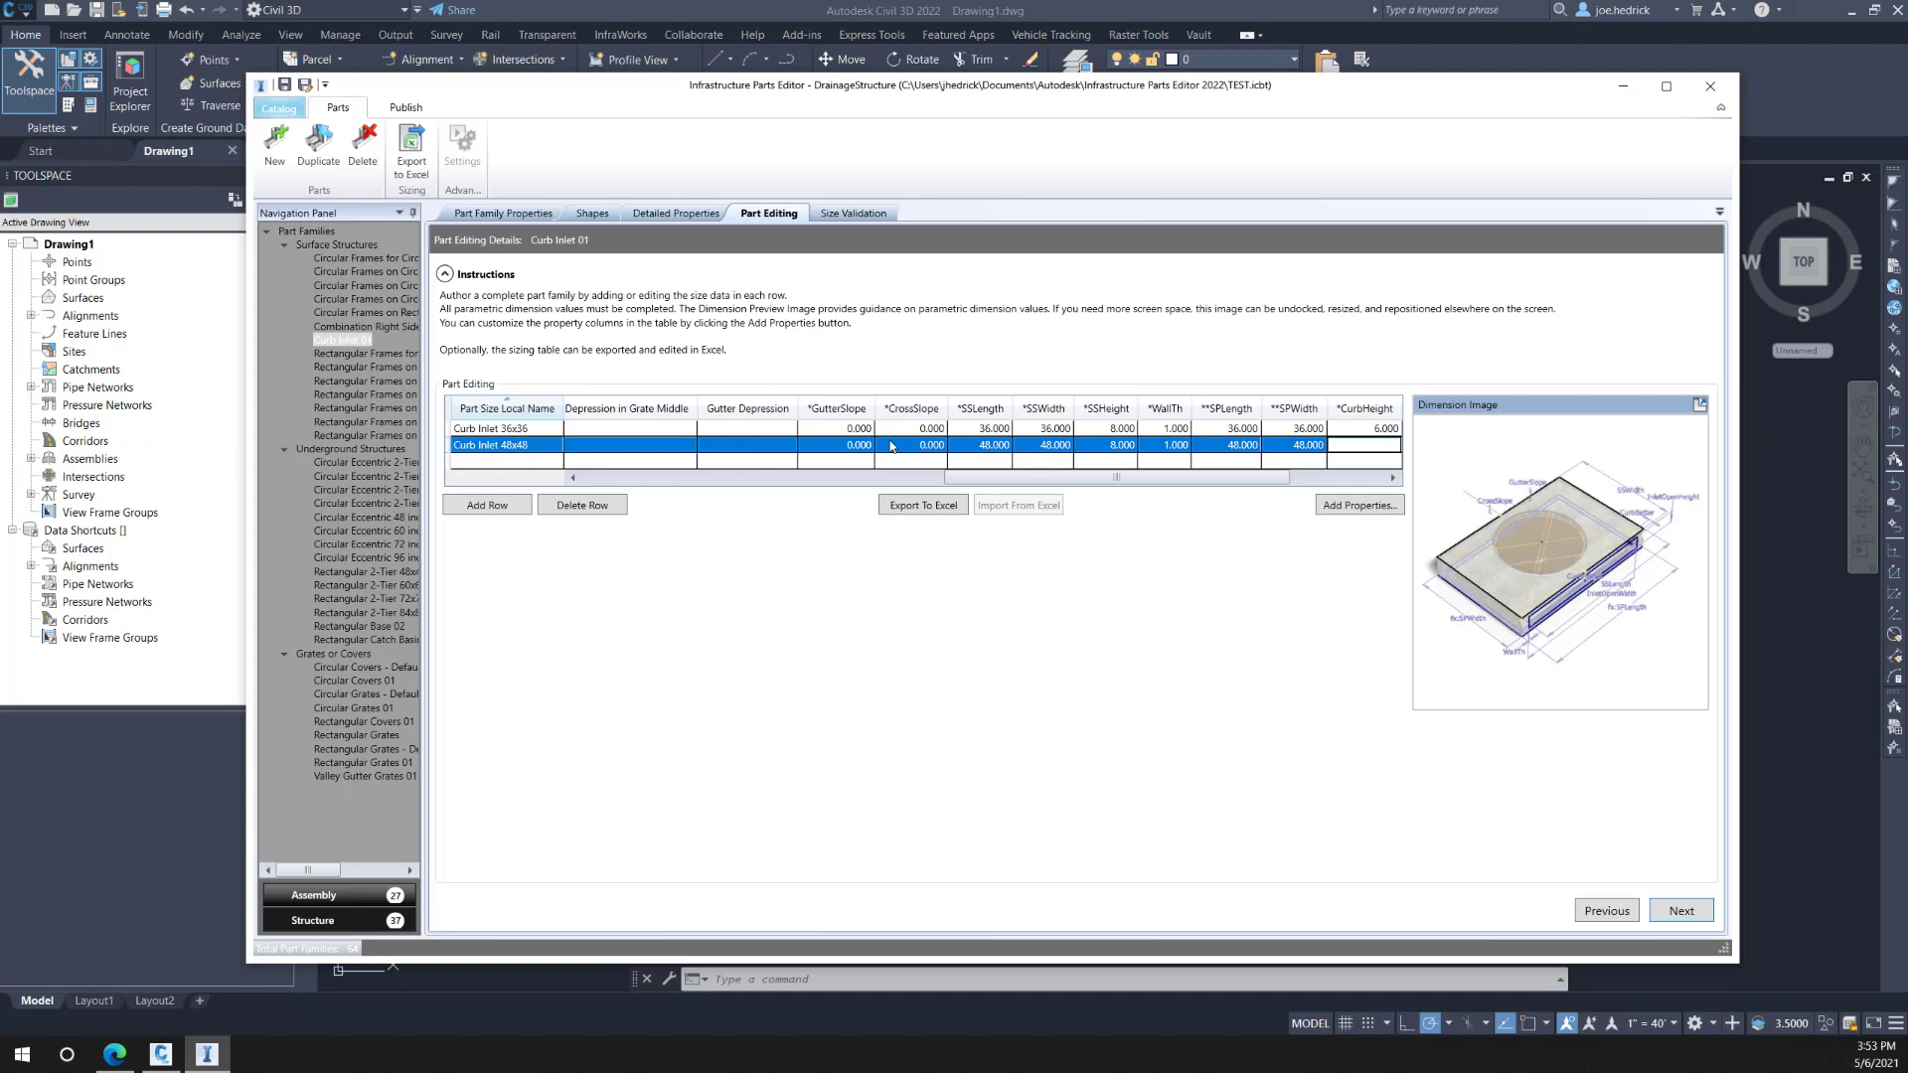
Step: For the Curb Inlet 48x48 row, set CurbHeight to 6, InletOpenWidth to 28, InletOpenHeight to 5 and CurbBatter to 1.5
key(Tab)
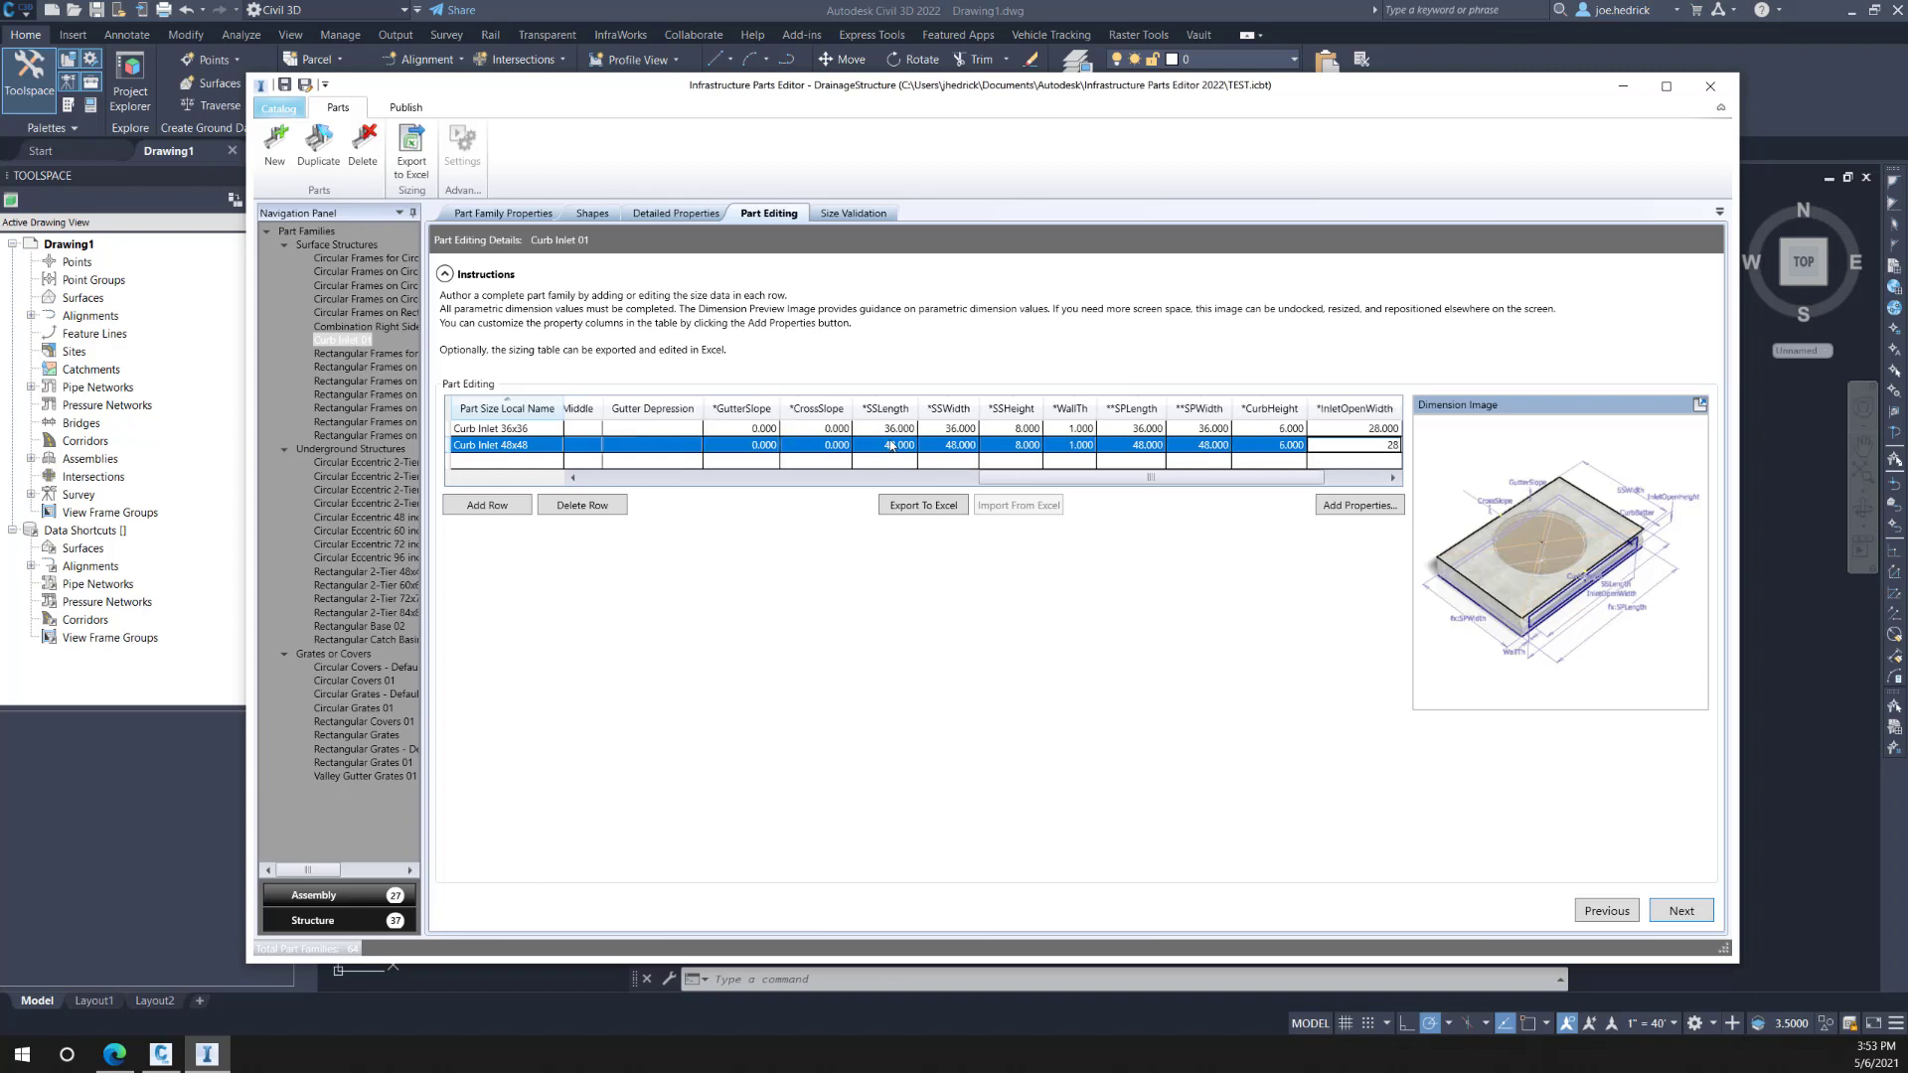
key(Tab)
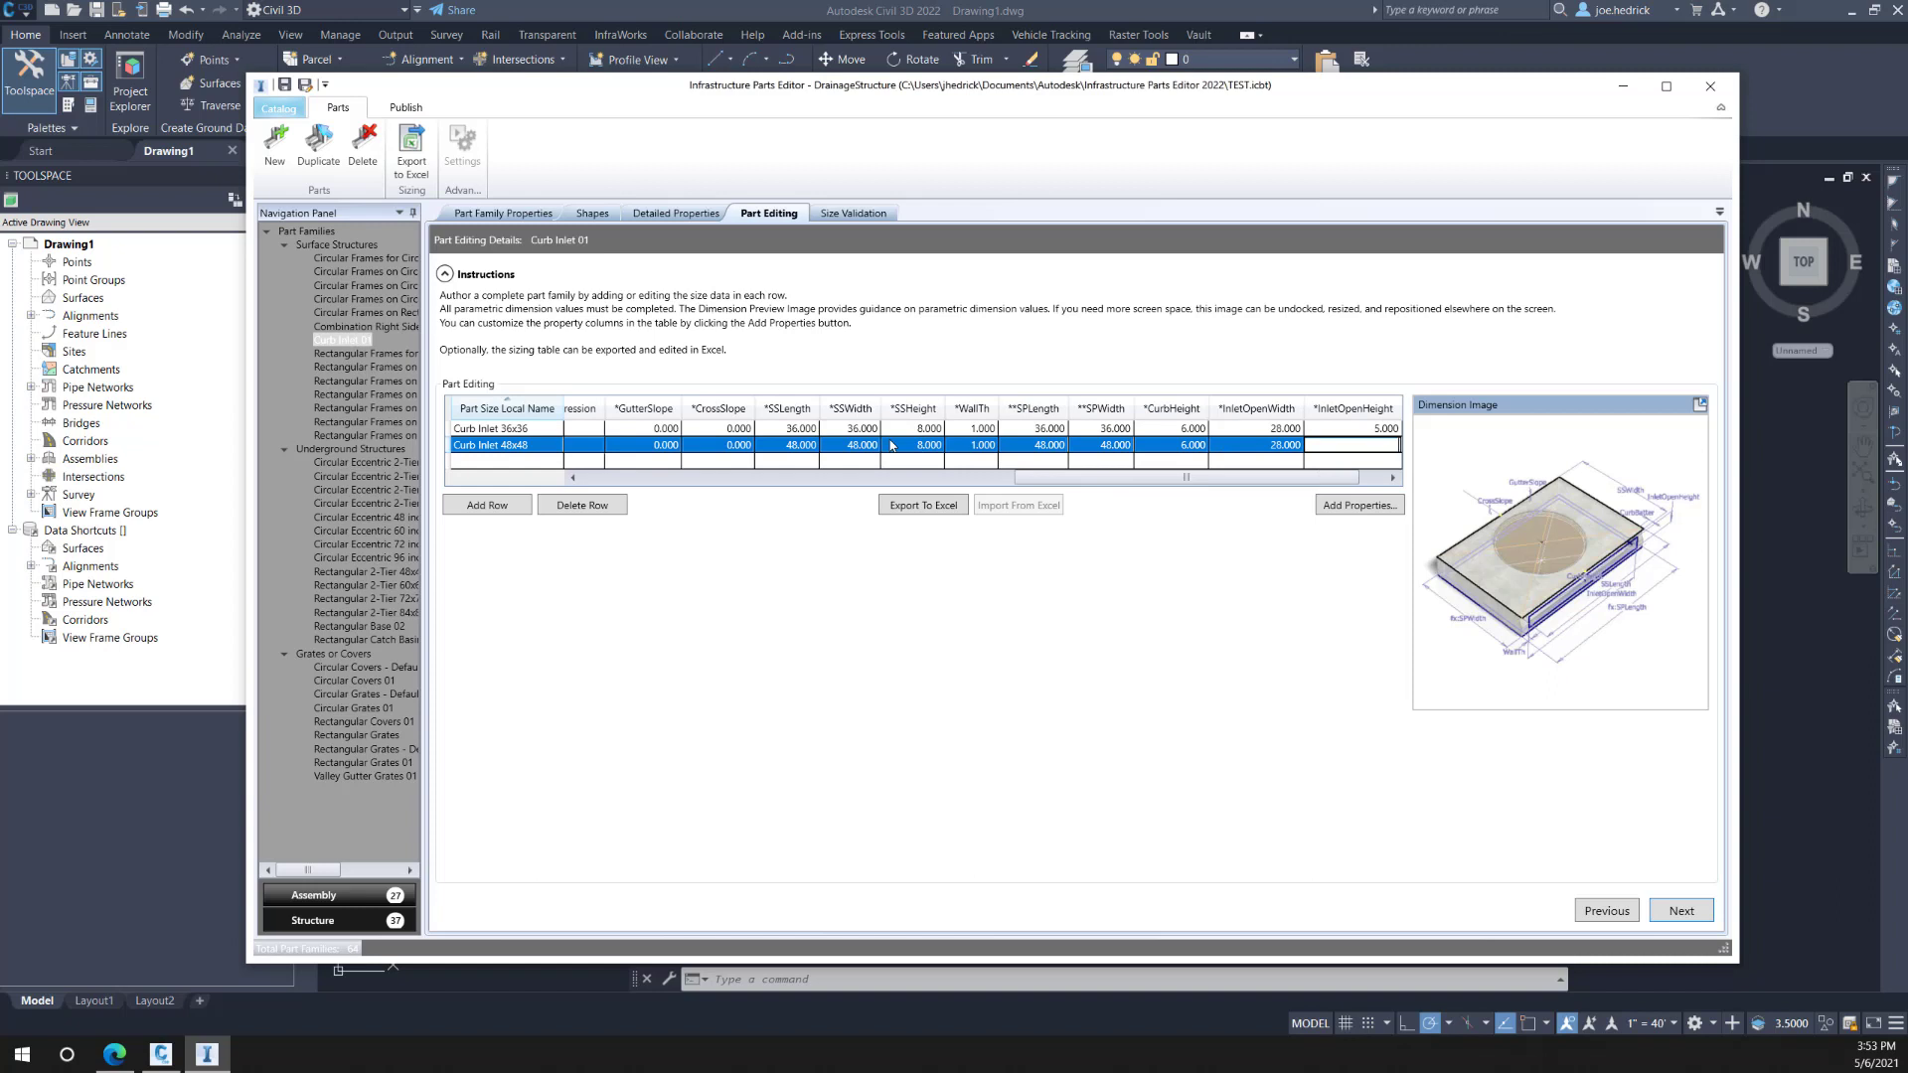
text(5)
key(Tab)
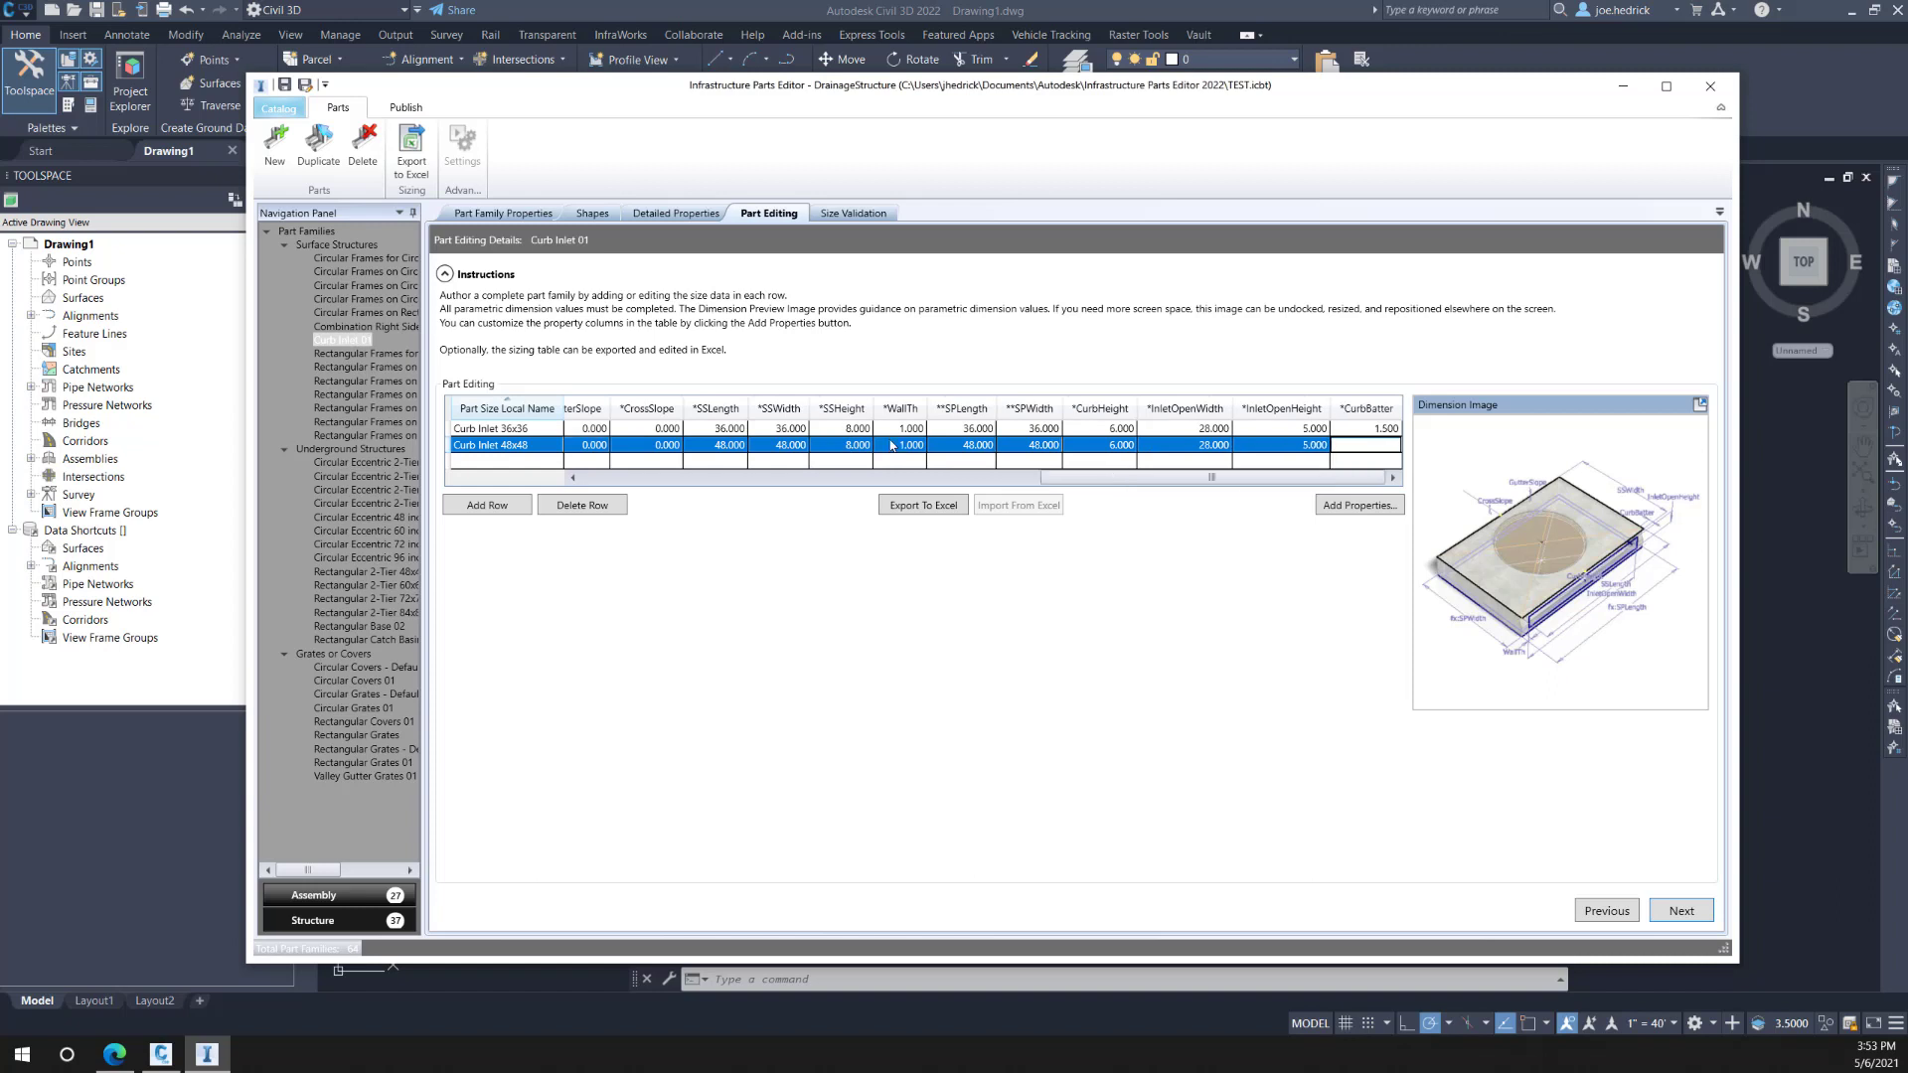
text(1.5)
key(Tab)
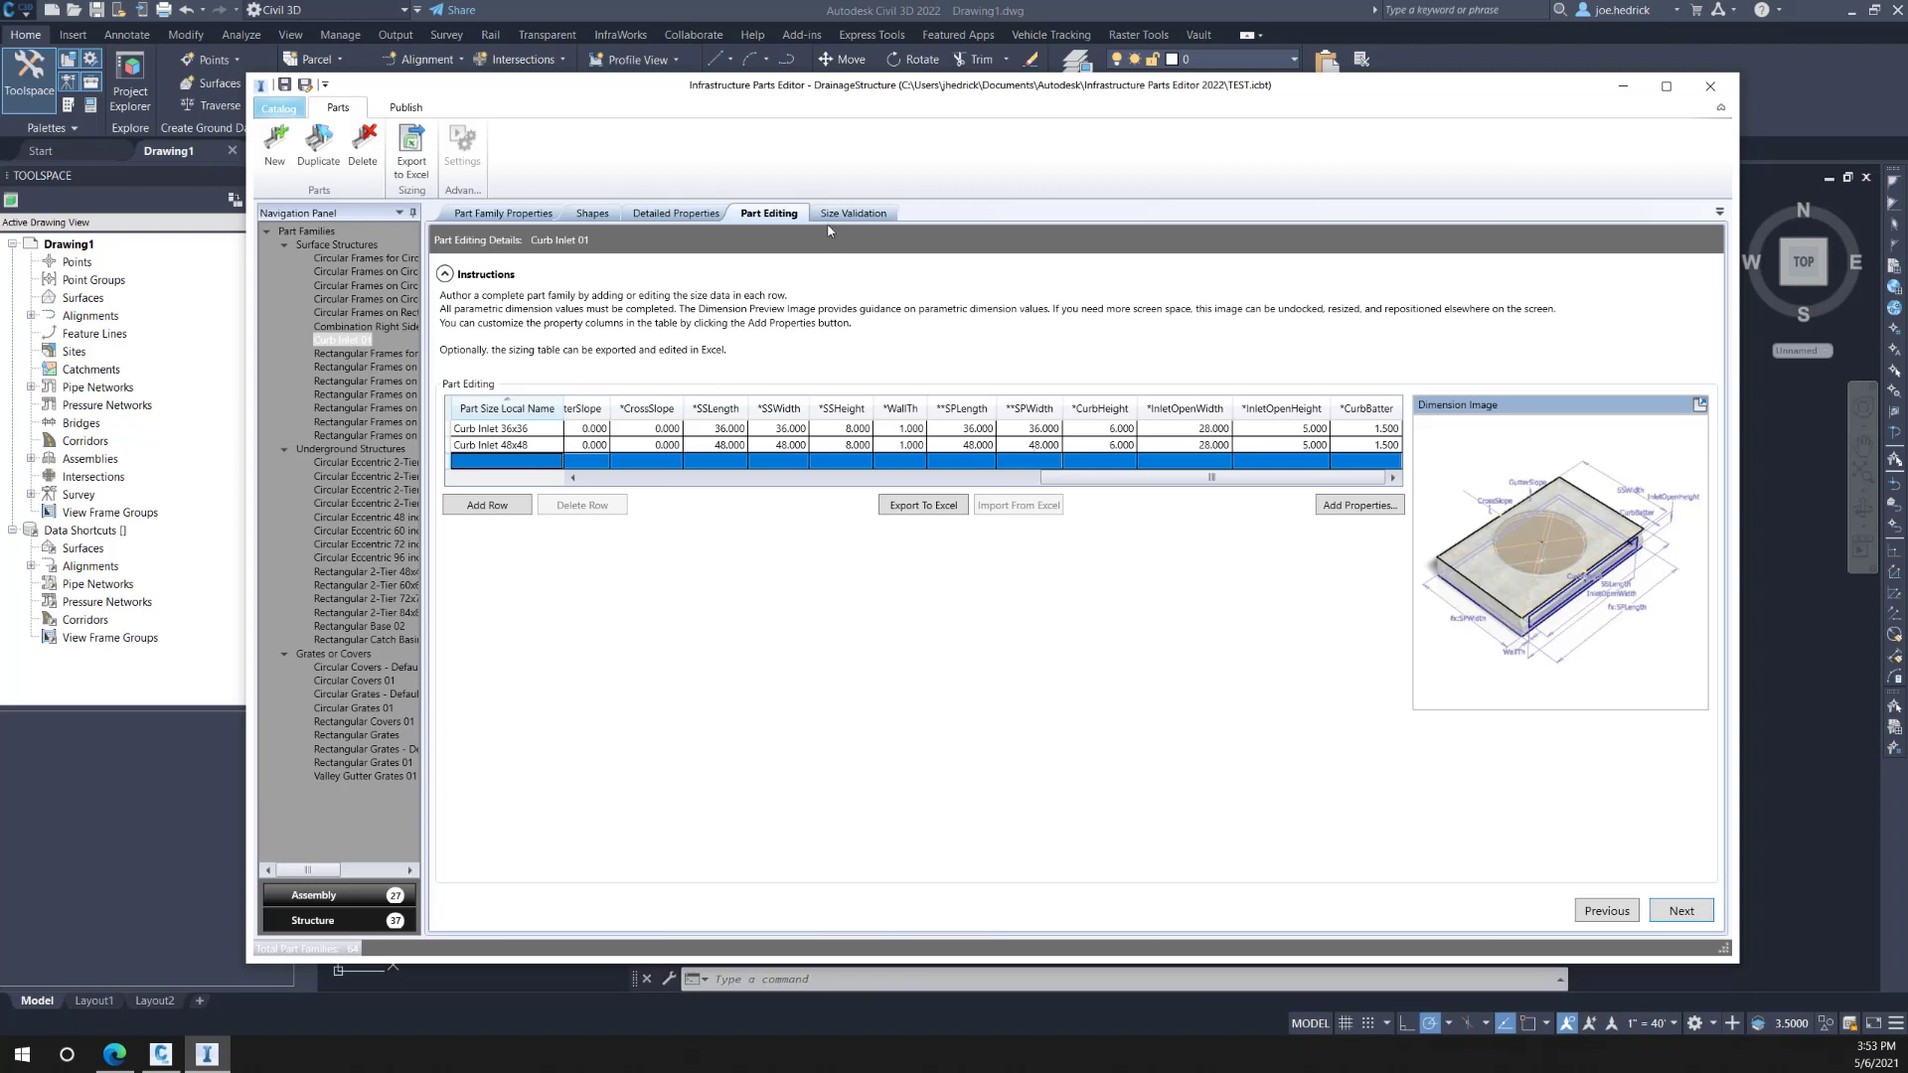
Step: Compare the 36x36 and 48x48 sizes of Curb Inlet 01 in the 3D size validation preview
click(866, 214)
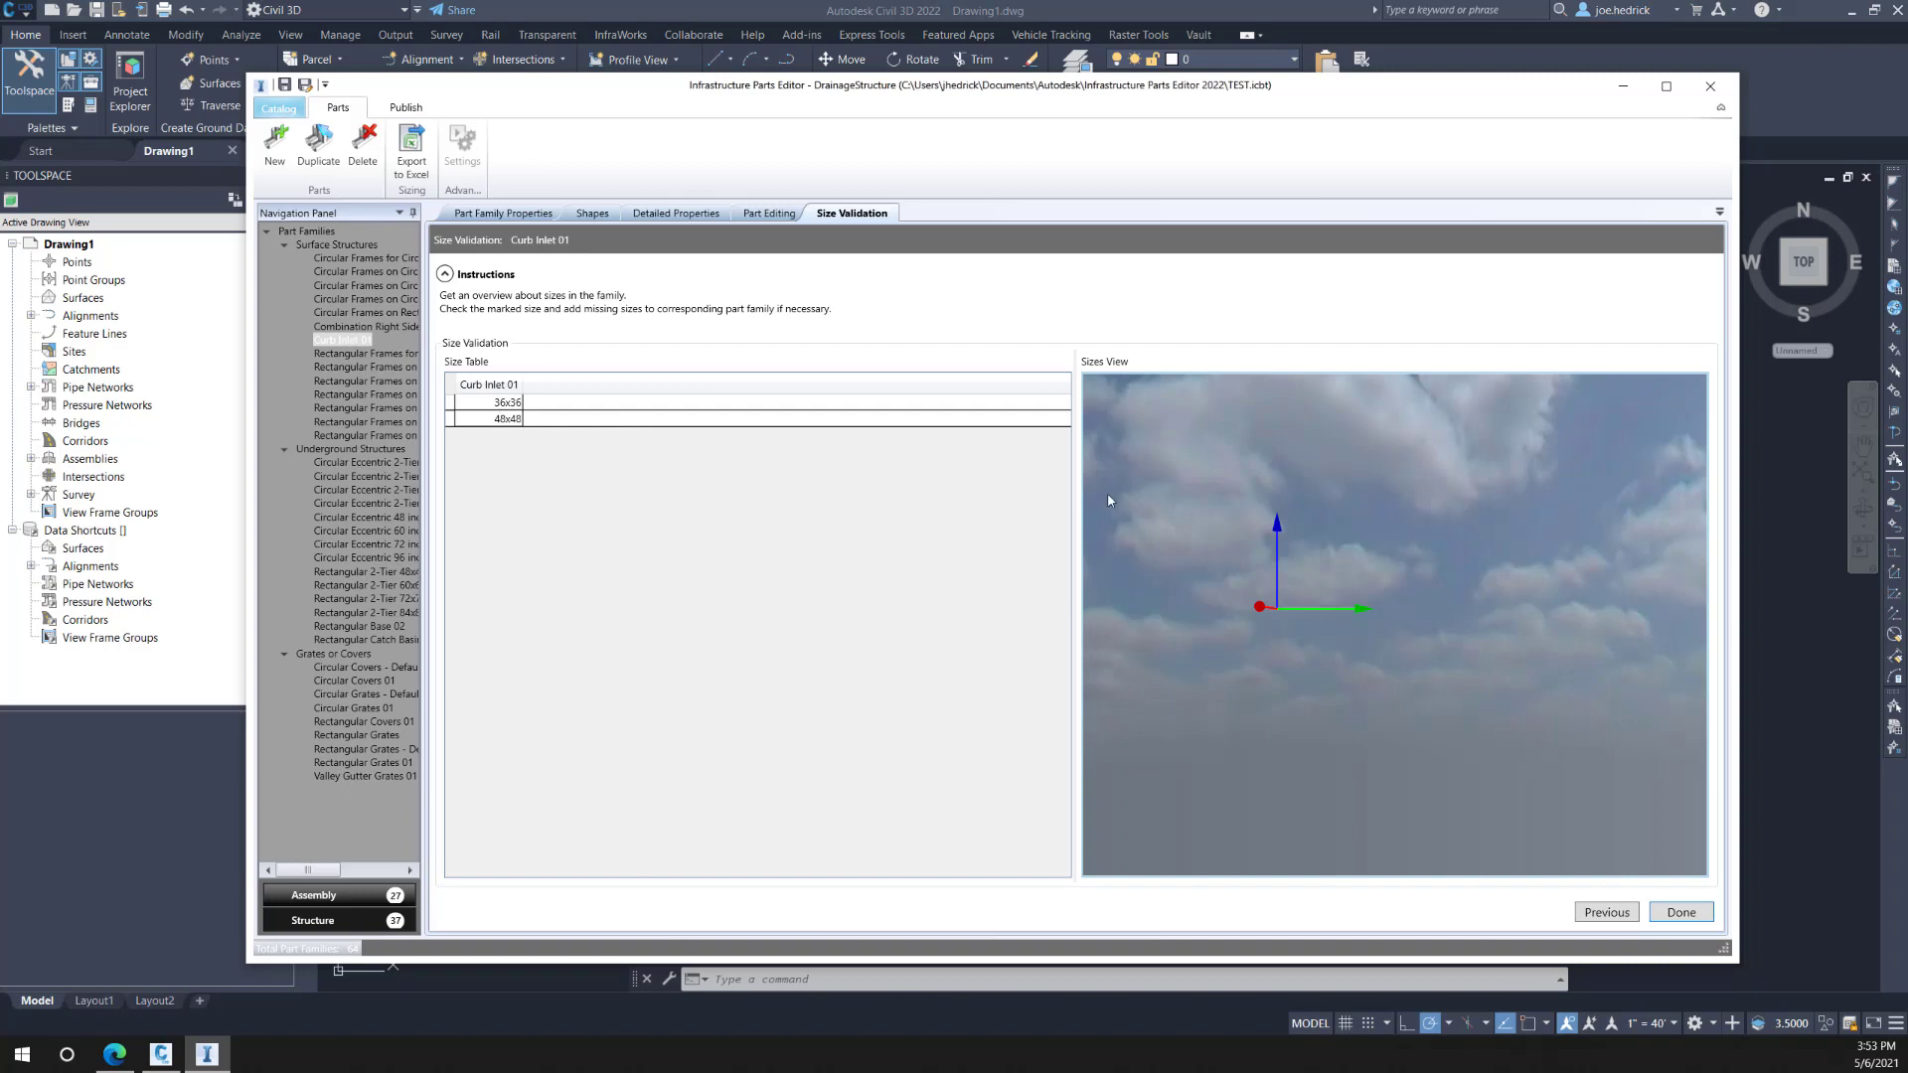
click(511, 404)
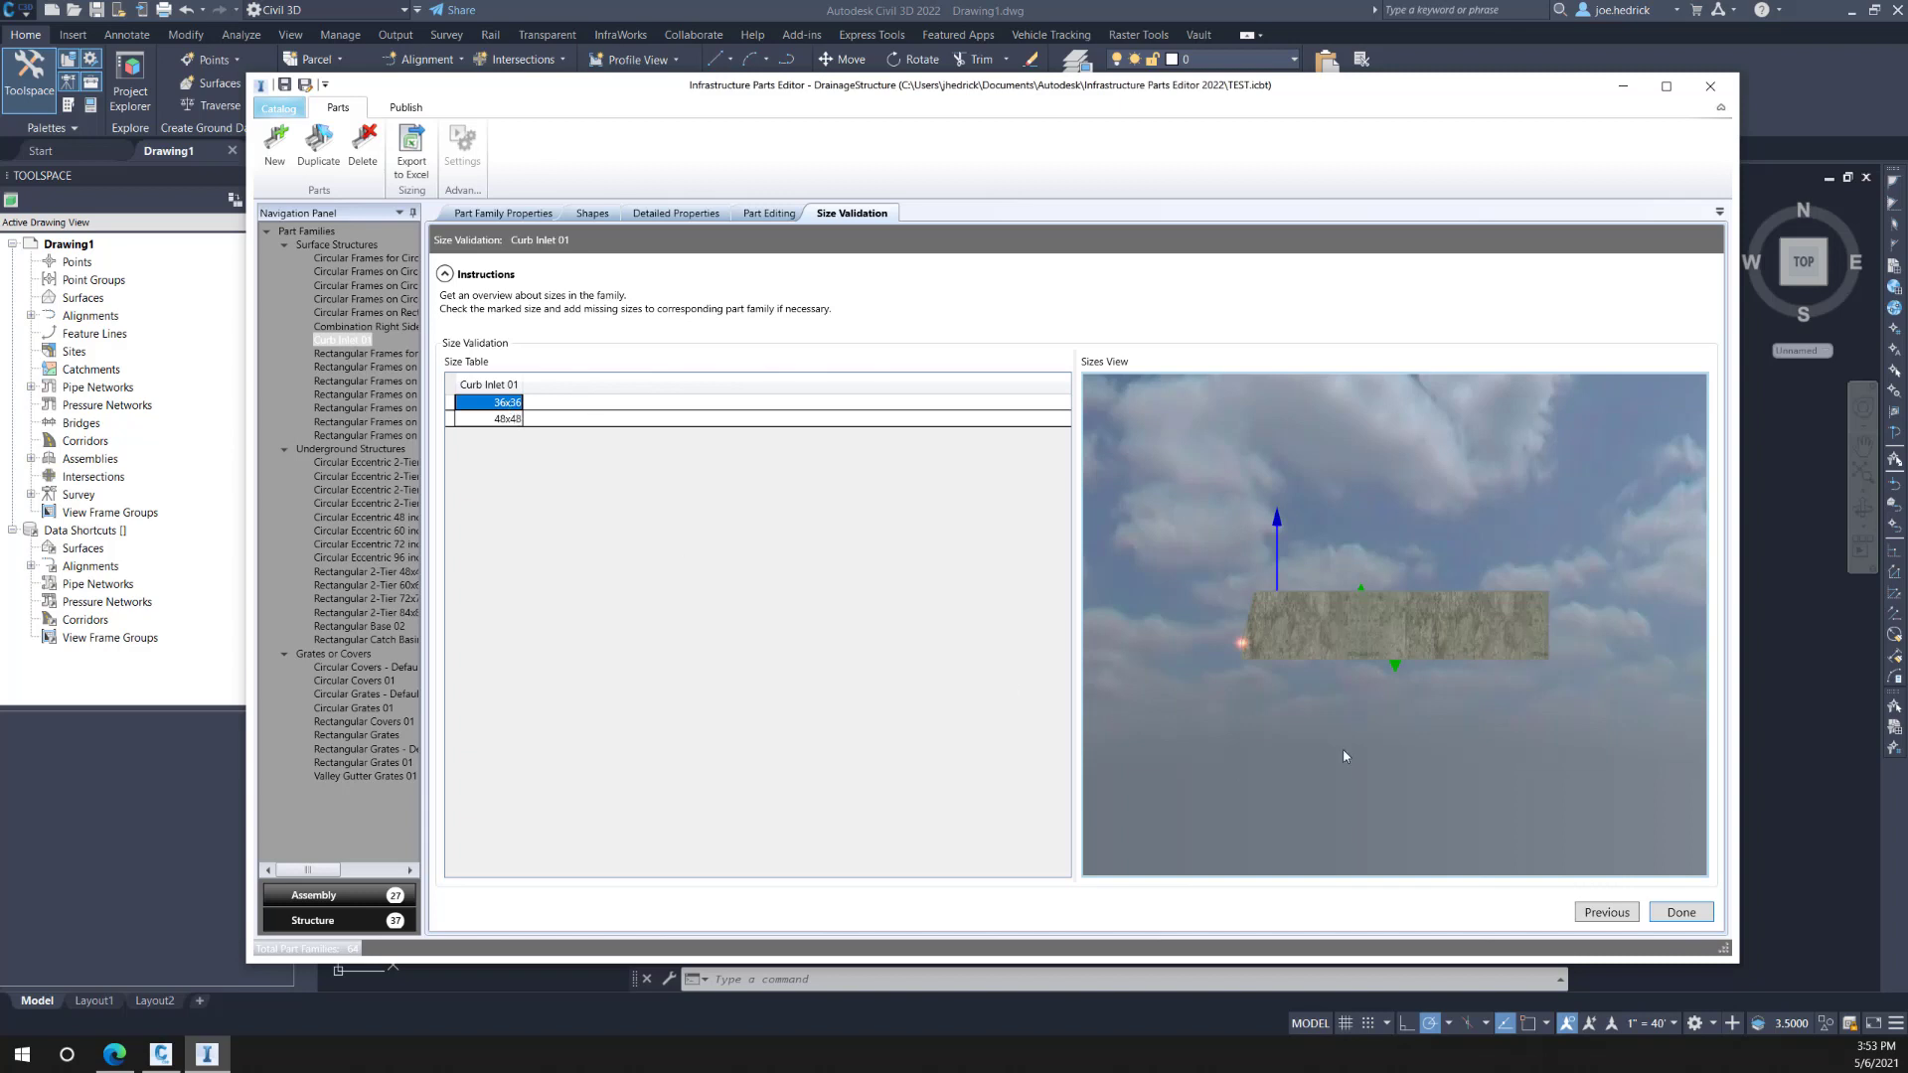
drag(1311, 643, 1350, 592)
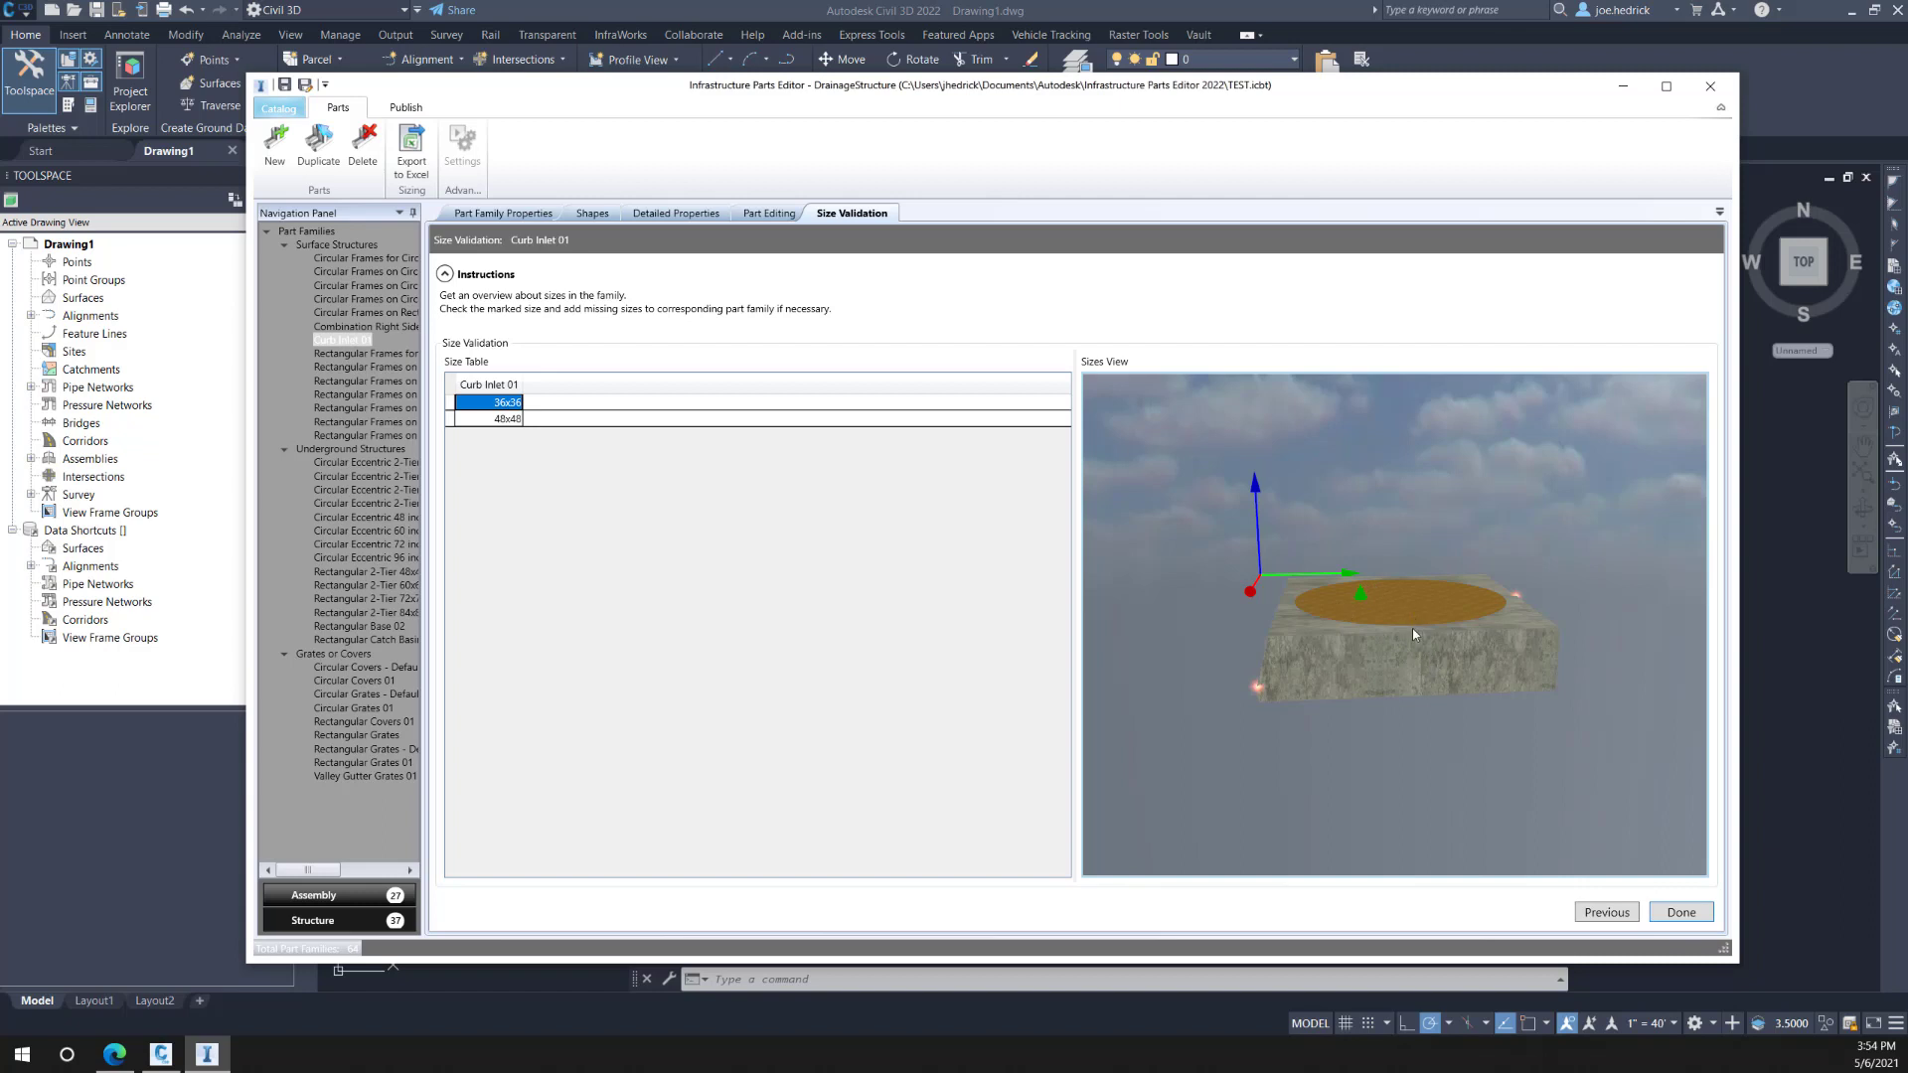
mouse_move(1404, 657)
mouse_down()
mouse_move(1403, 622)
mouse_move(1431, 626)
mouse_move(1397, 669)
mouse_up()
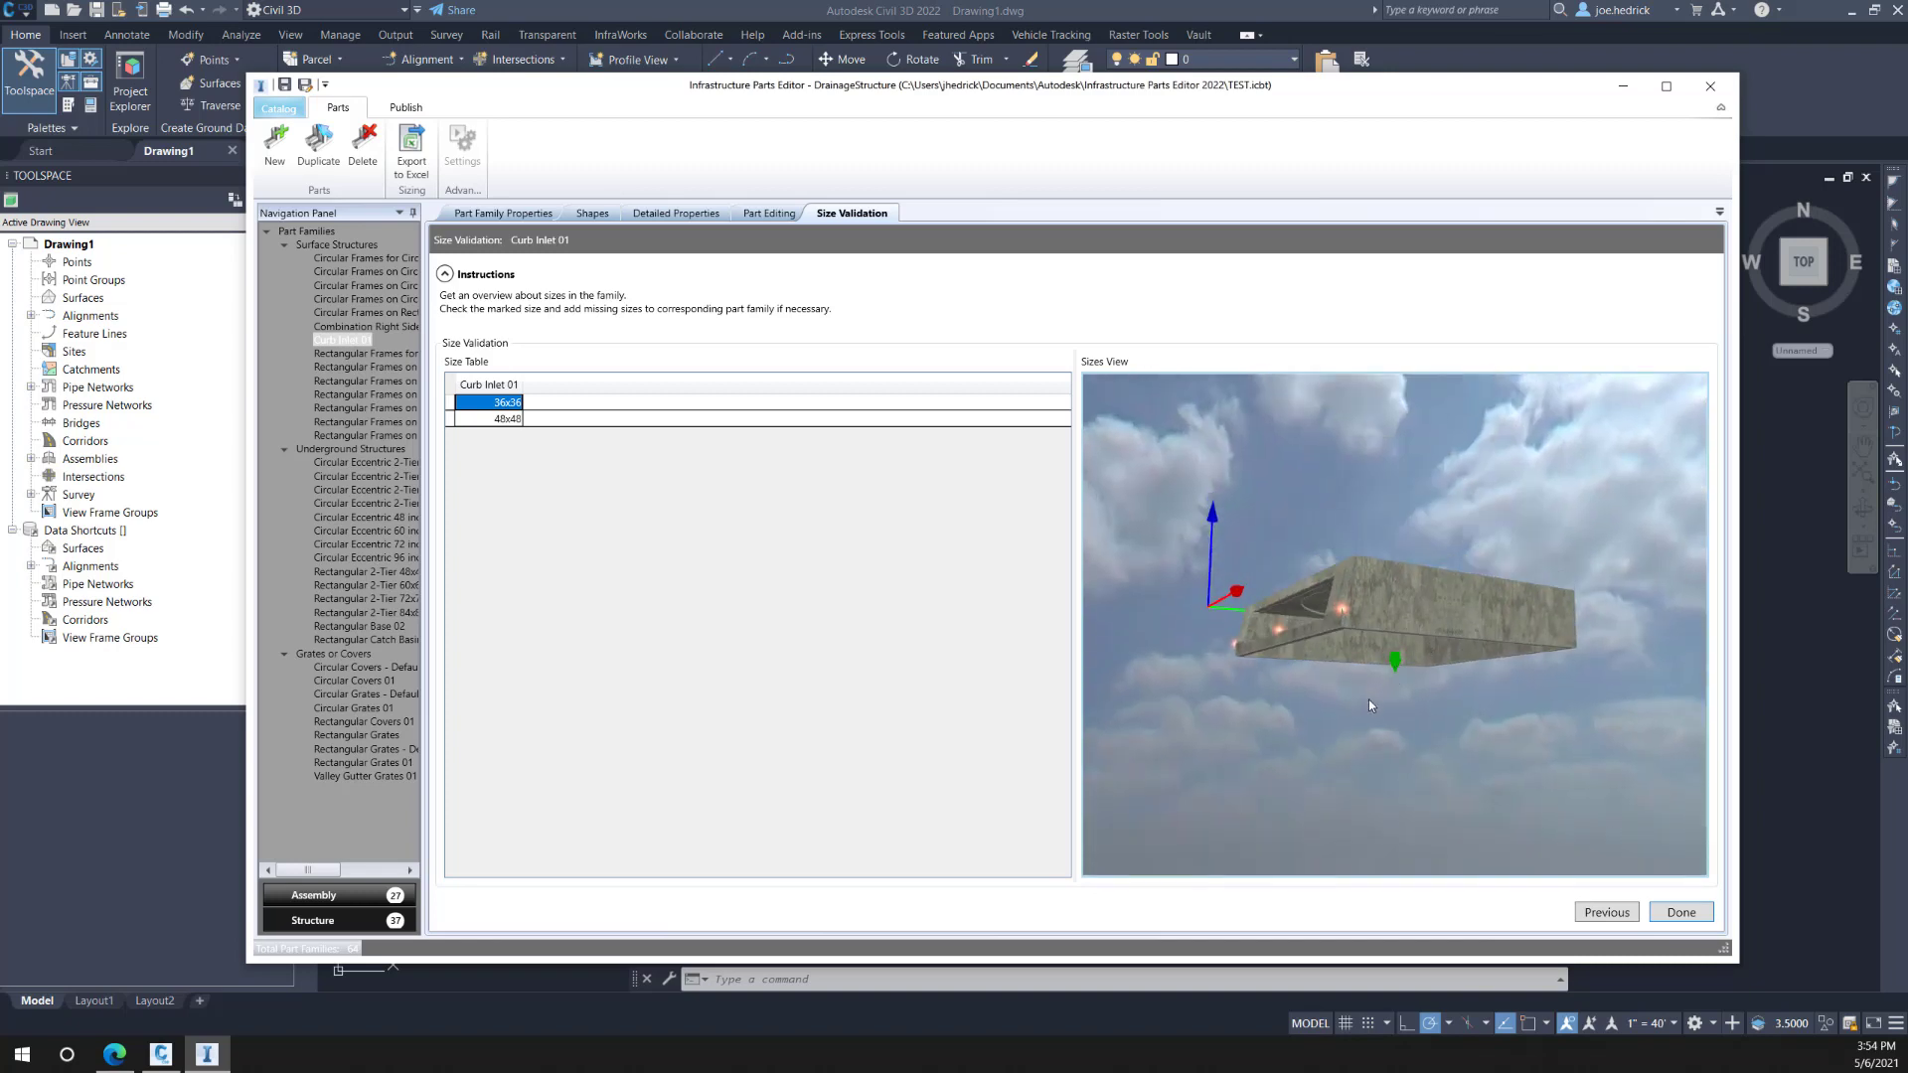
click(507, 419)
drag(1248, 604, 1383, 688)
click(503, 404)
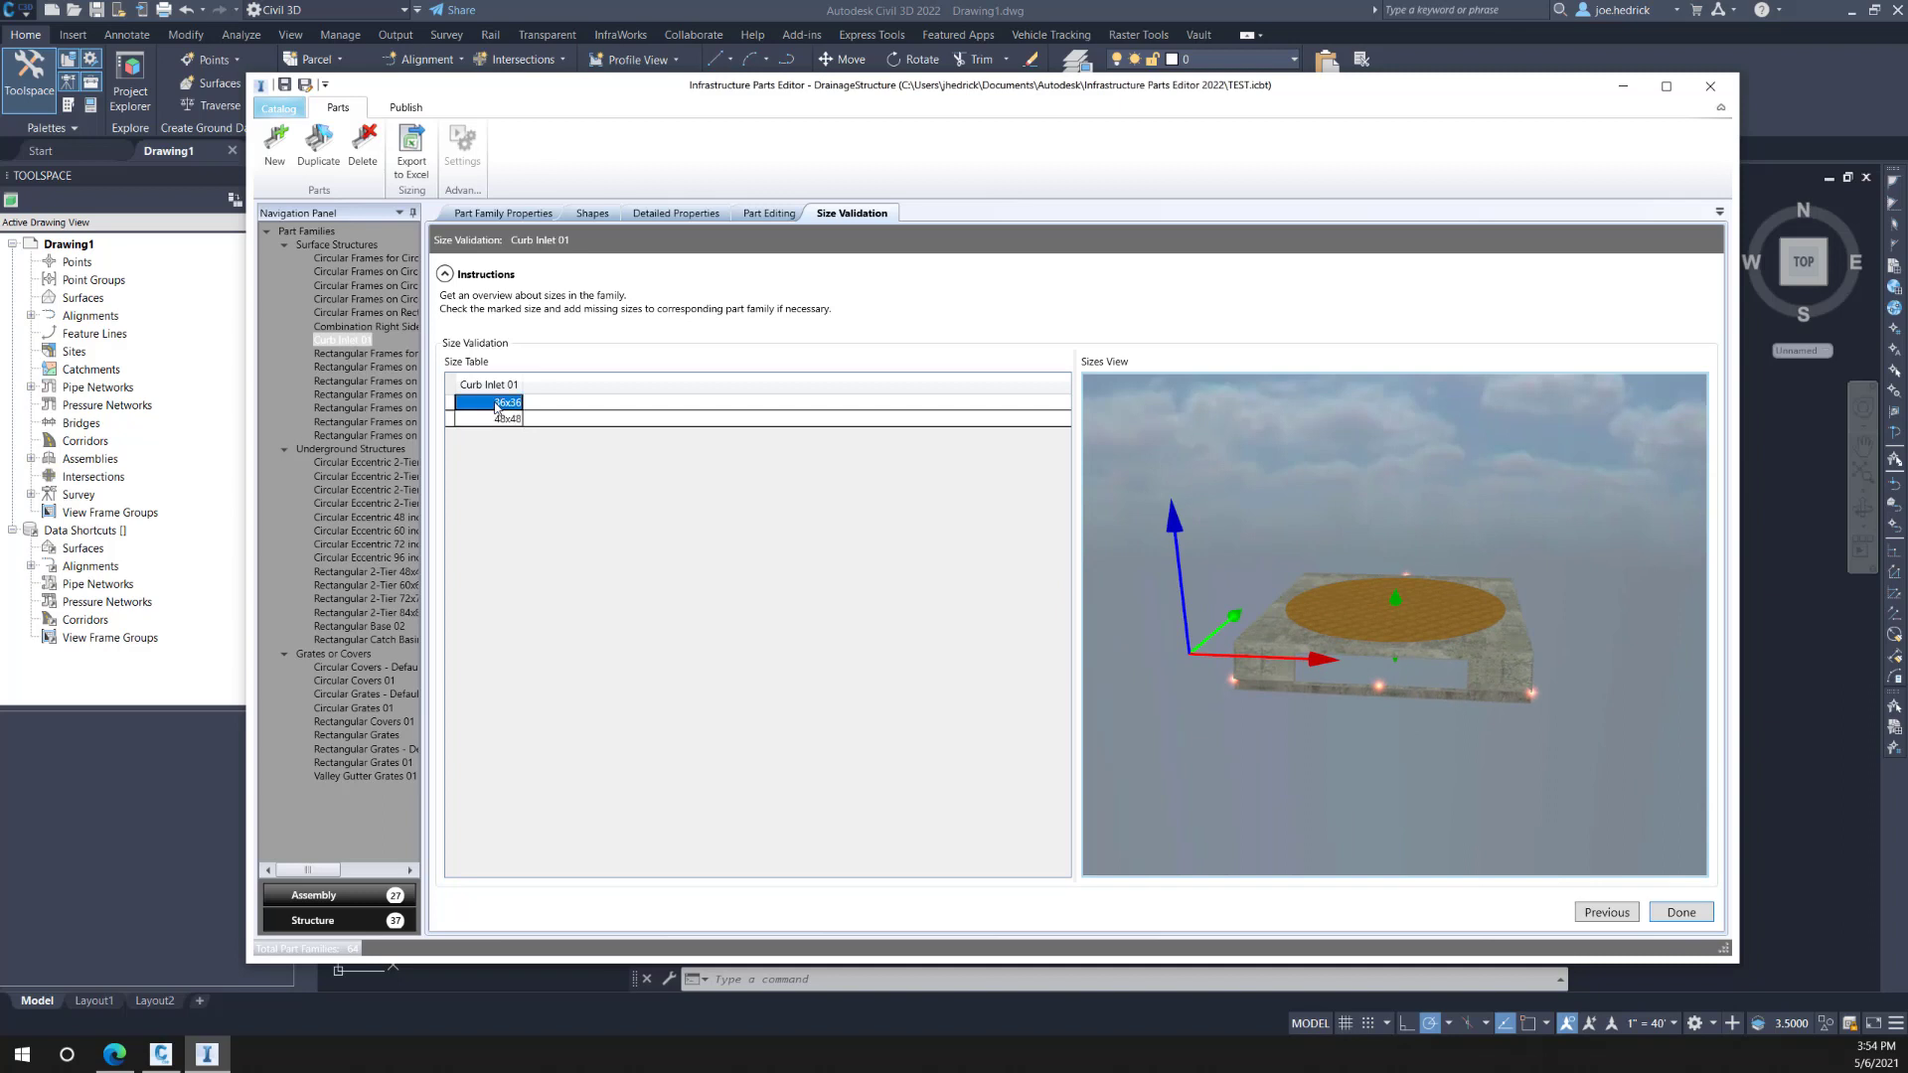
click(500, 419)
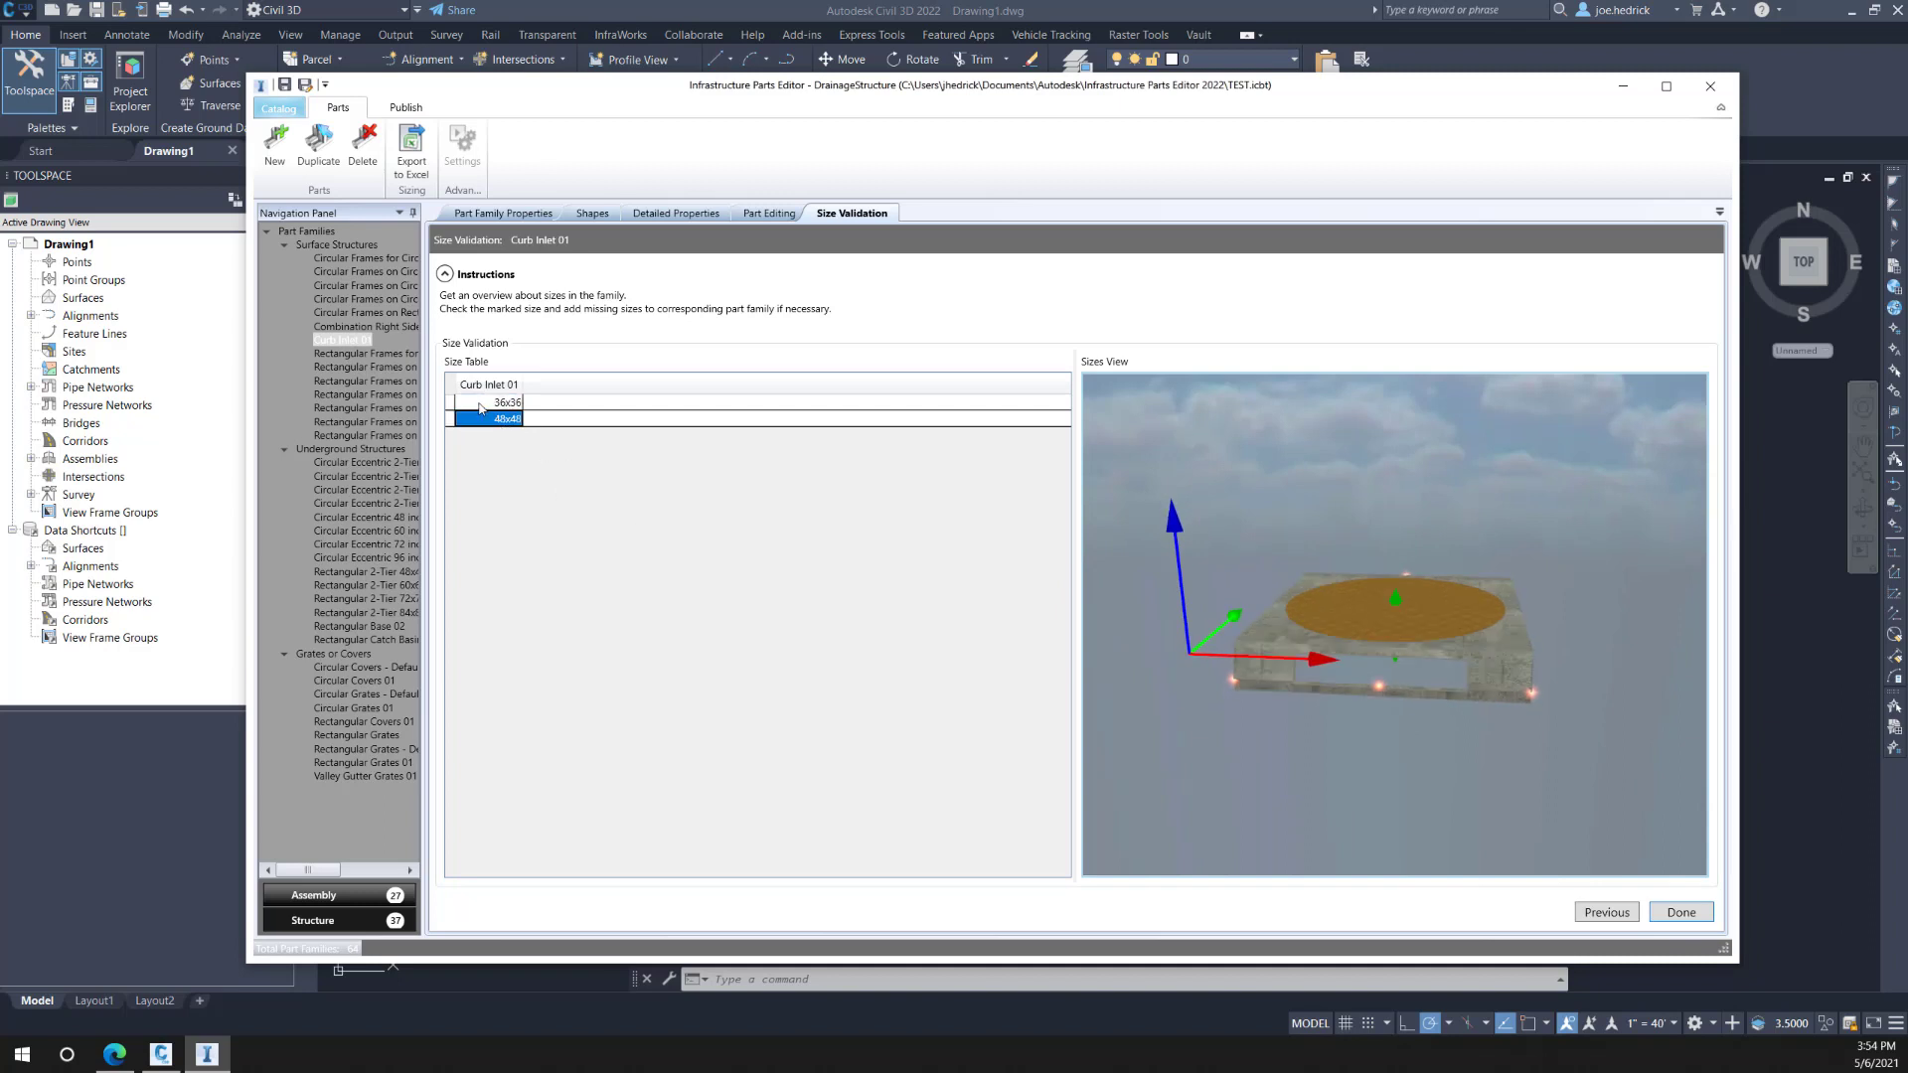
click(484, 403)
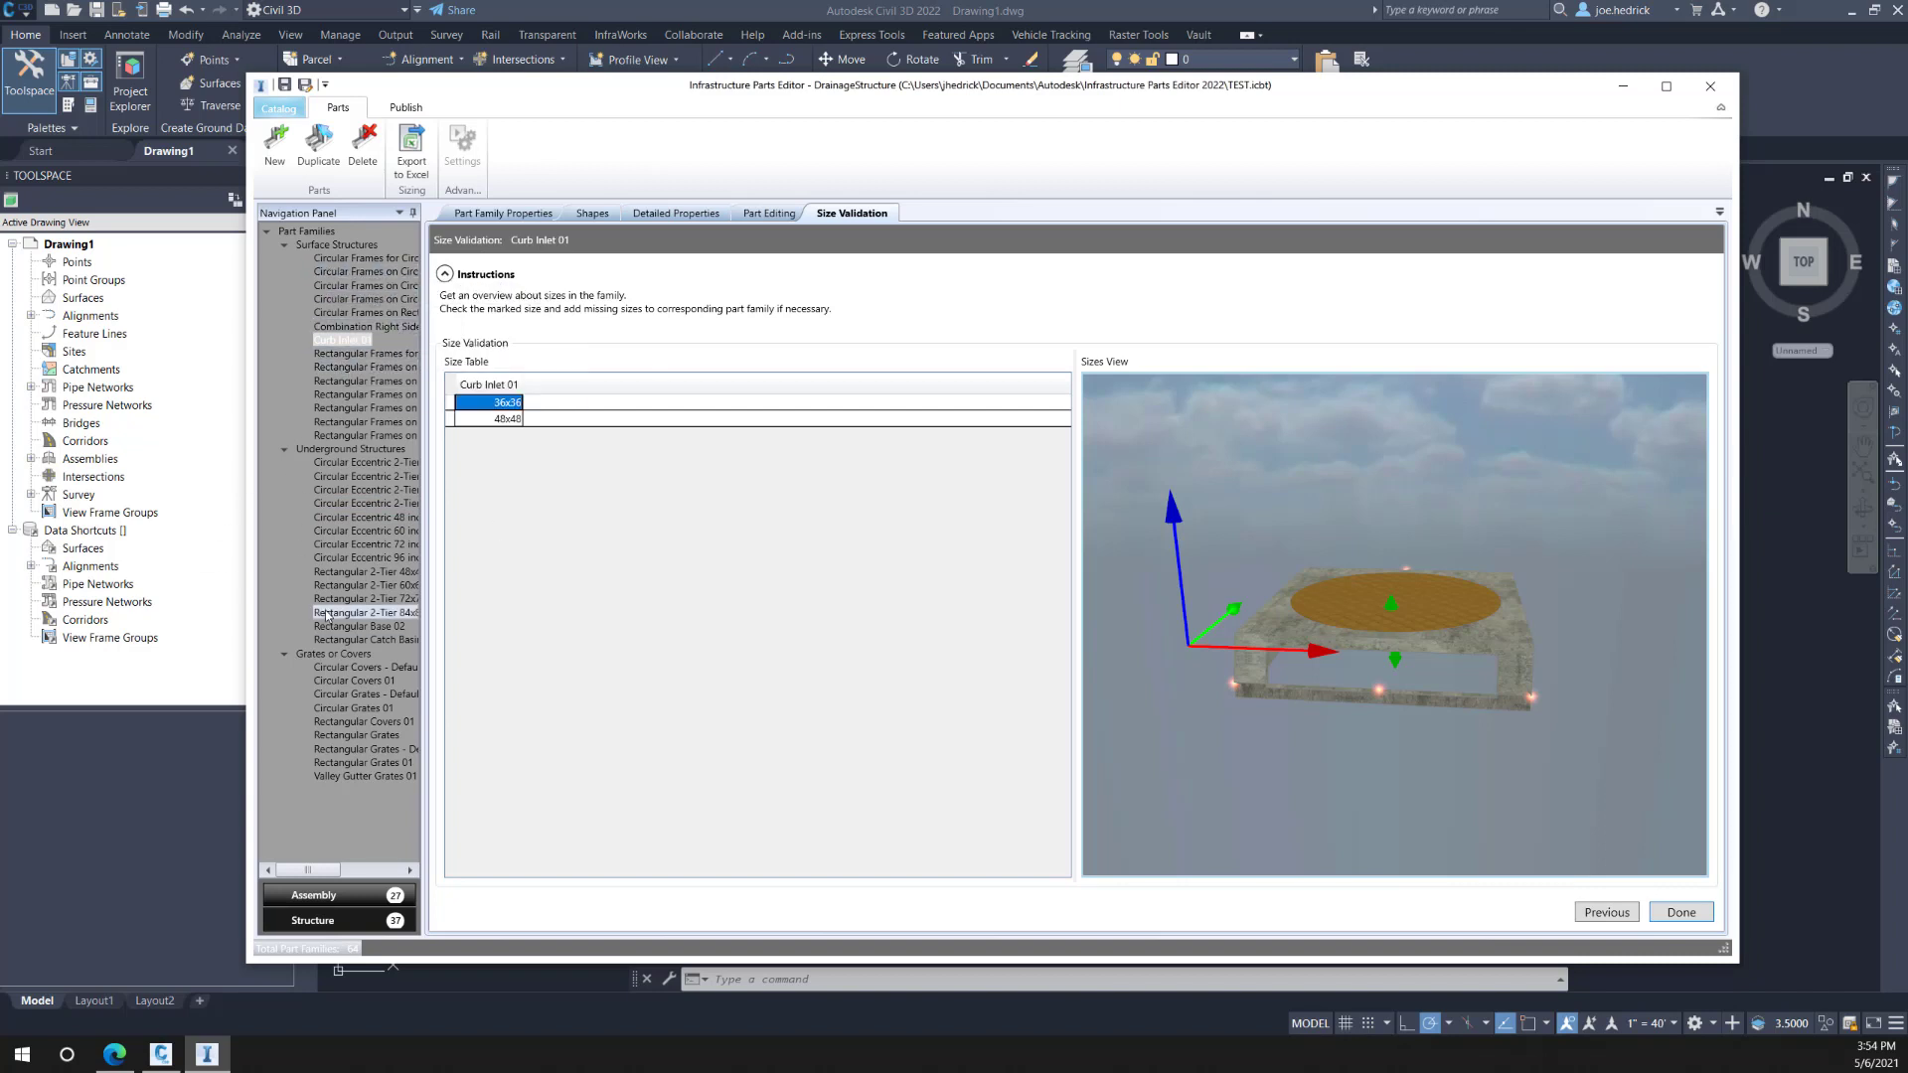
Step: Open the Rectangular Catch Basin 02 underground structure family and review its shape, detailed properties and part size table
click(324, 449)
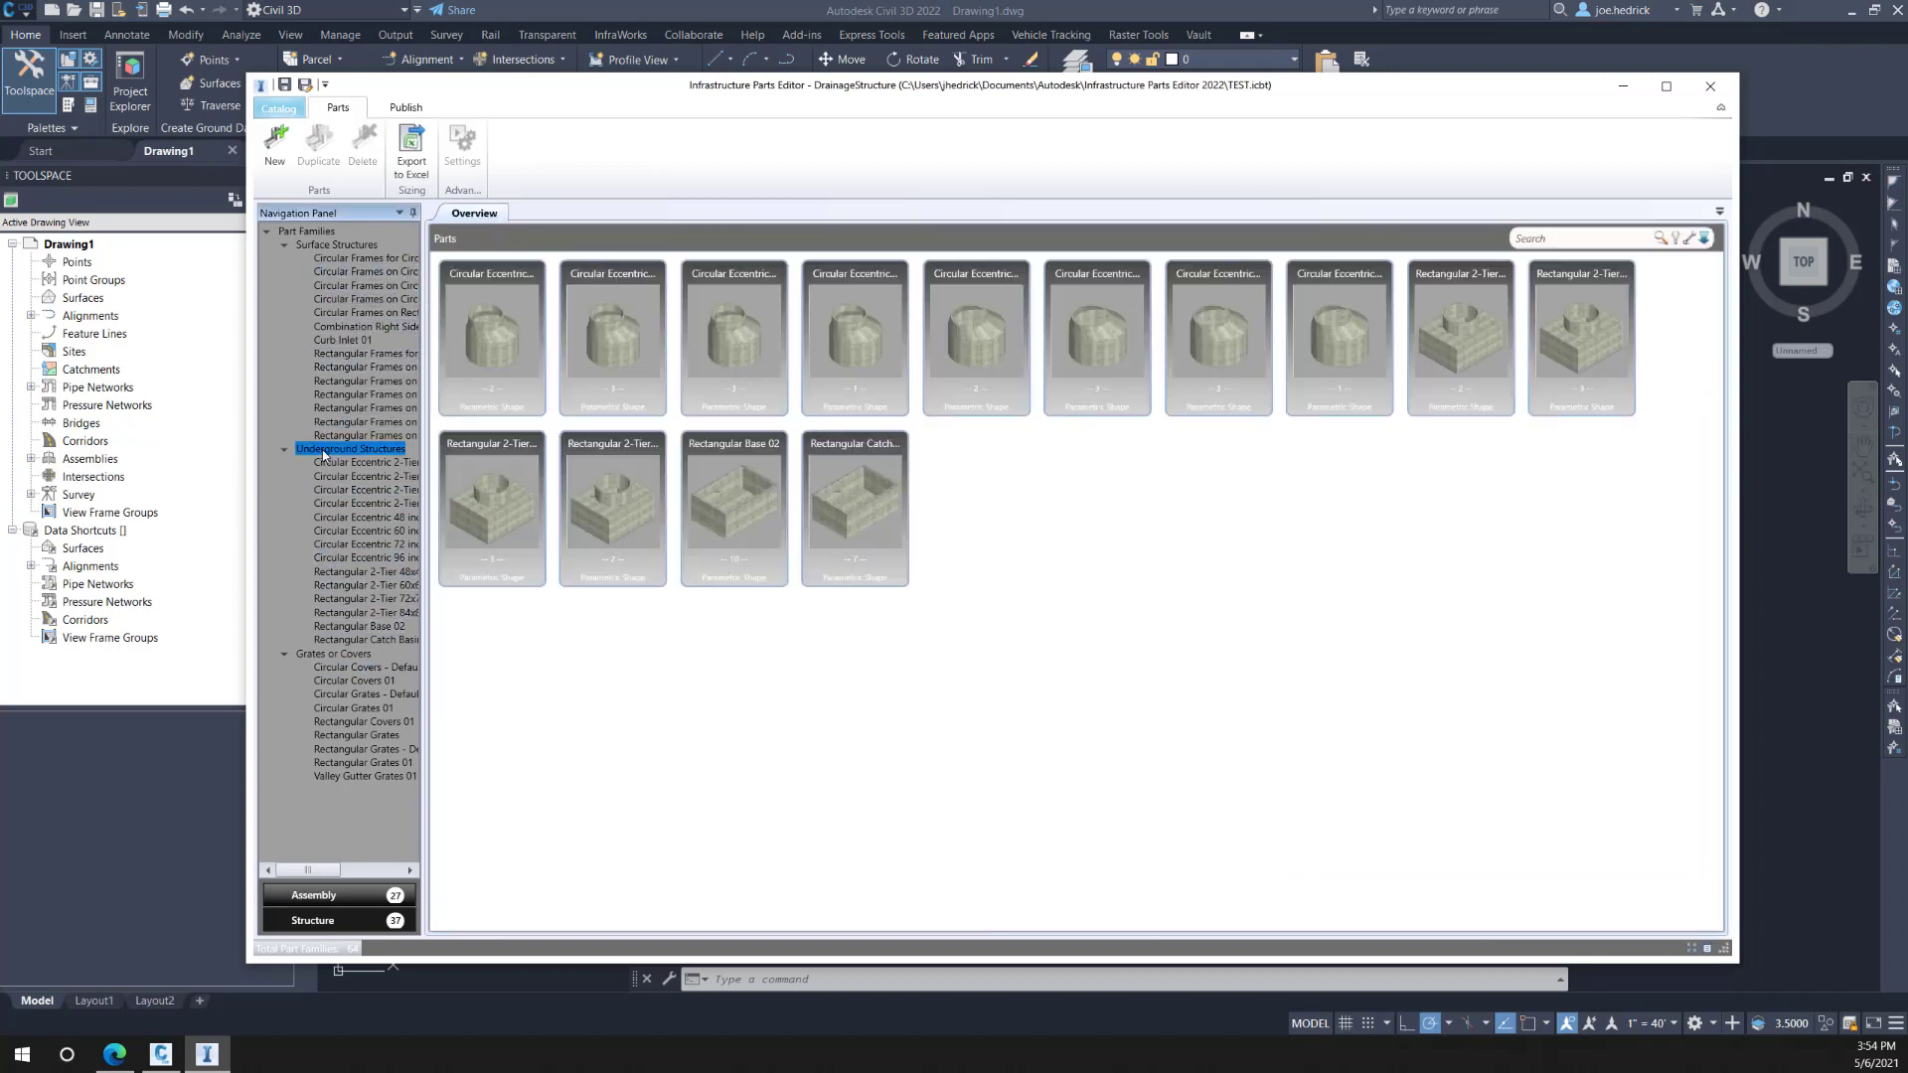
double_click(859, 535)
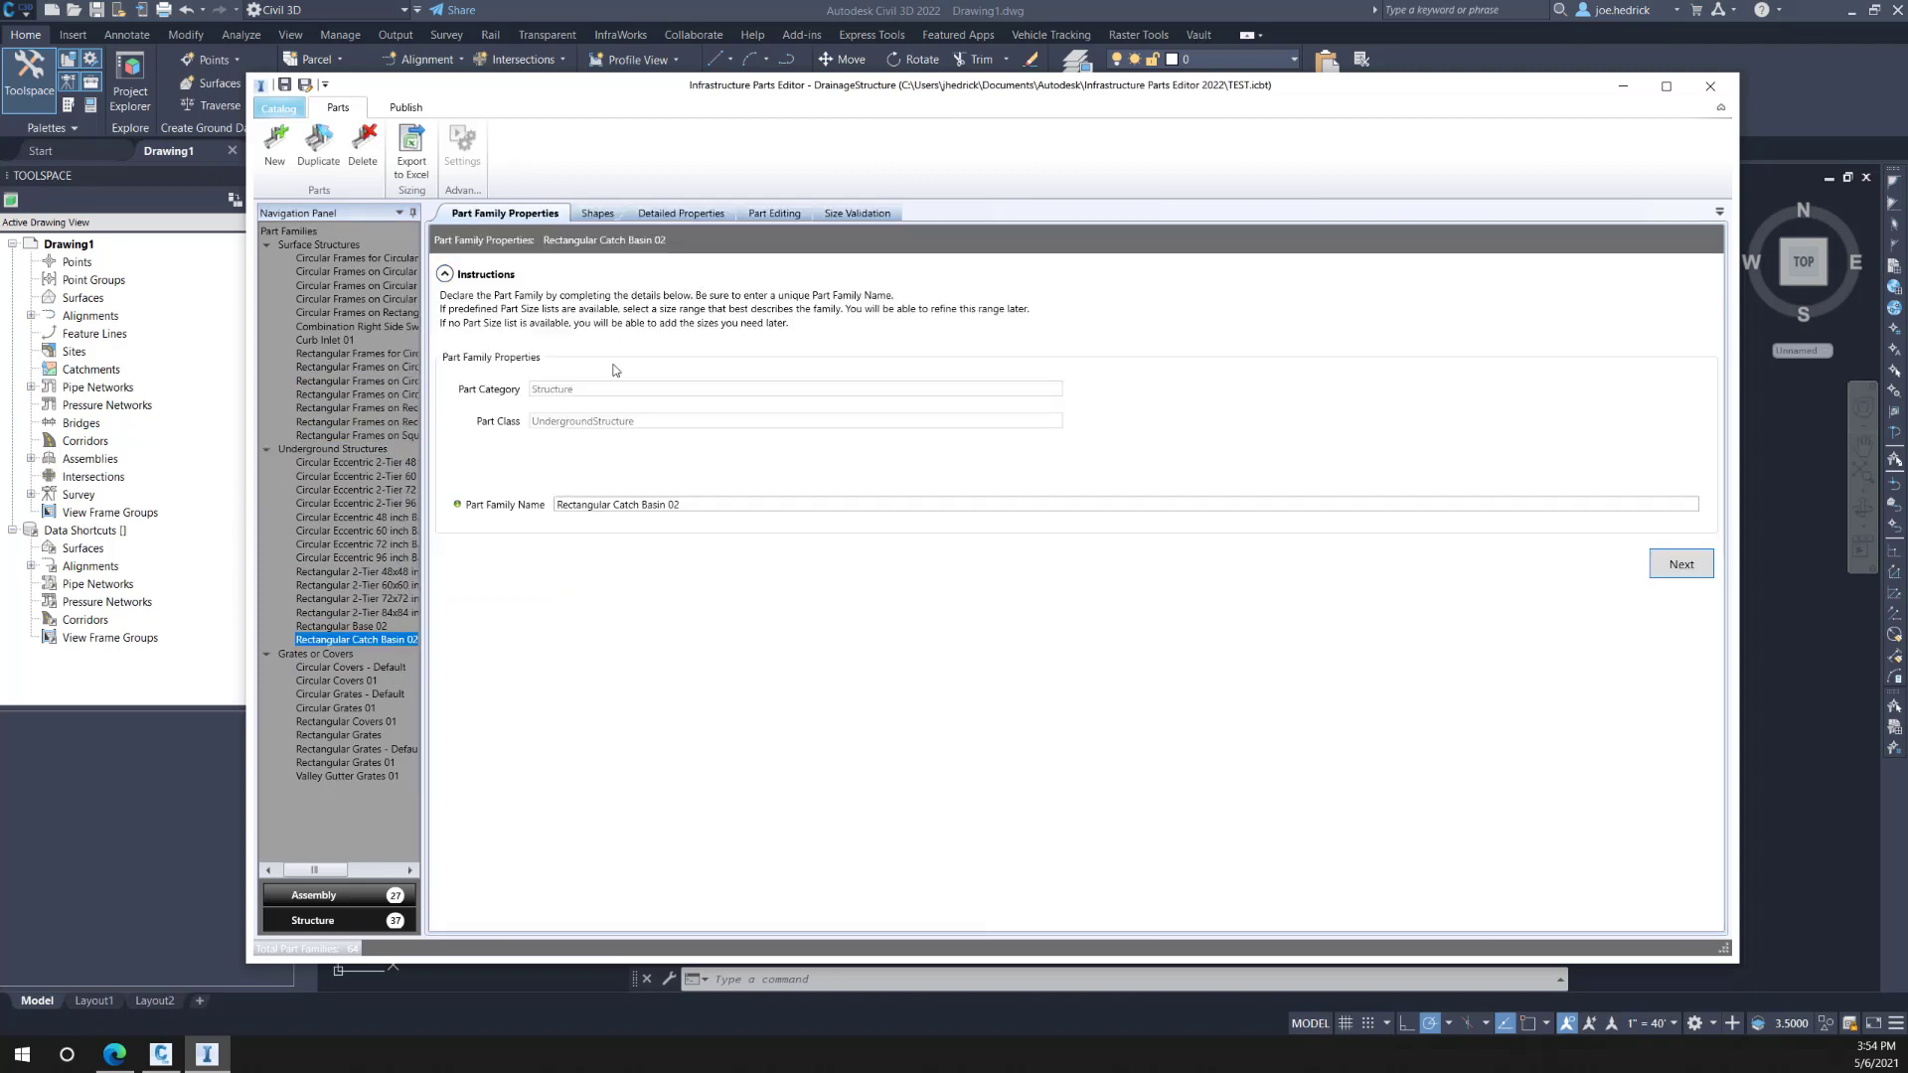
click(597, 214)
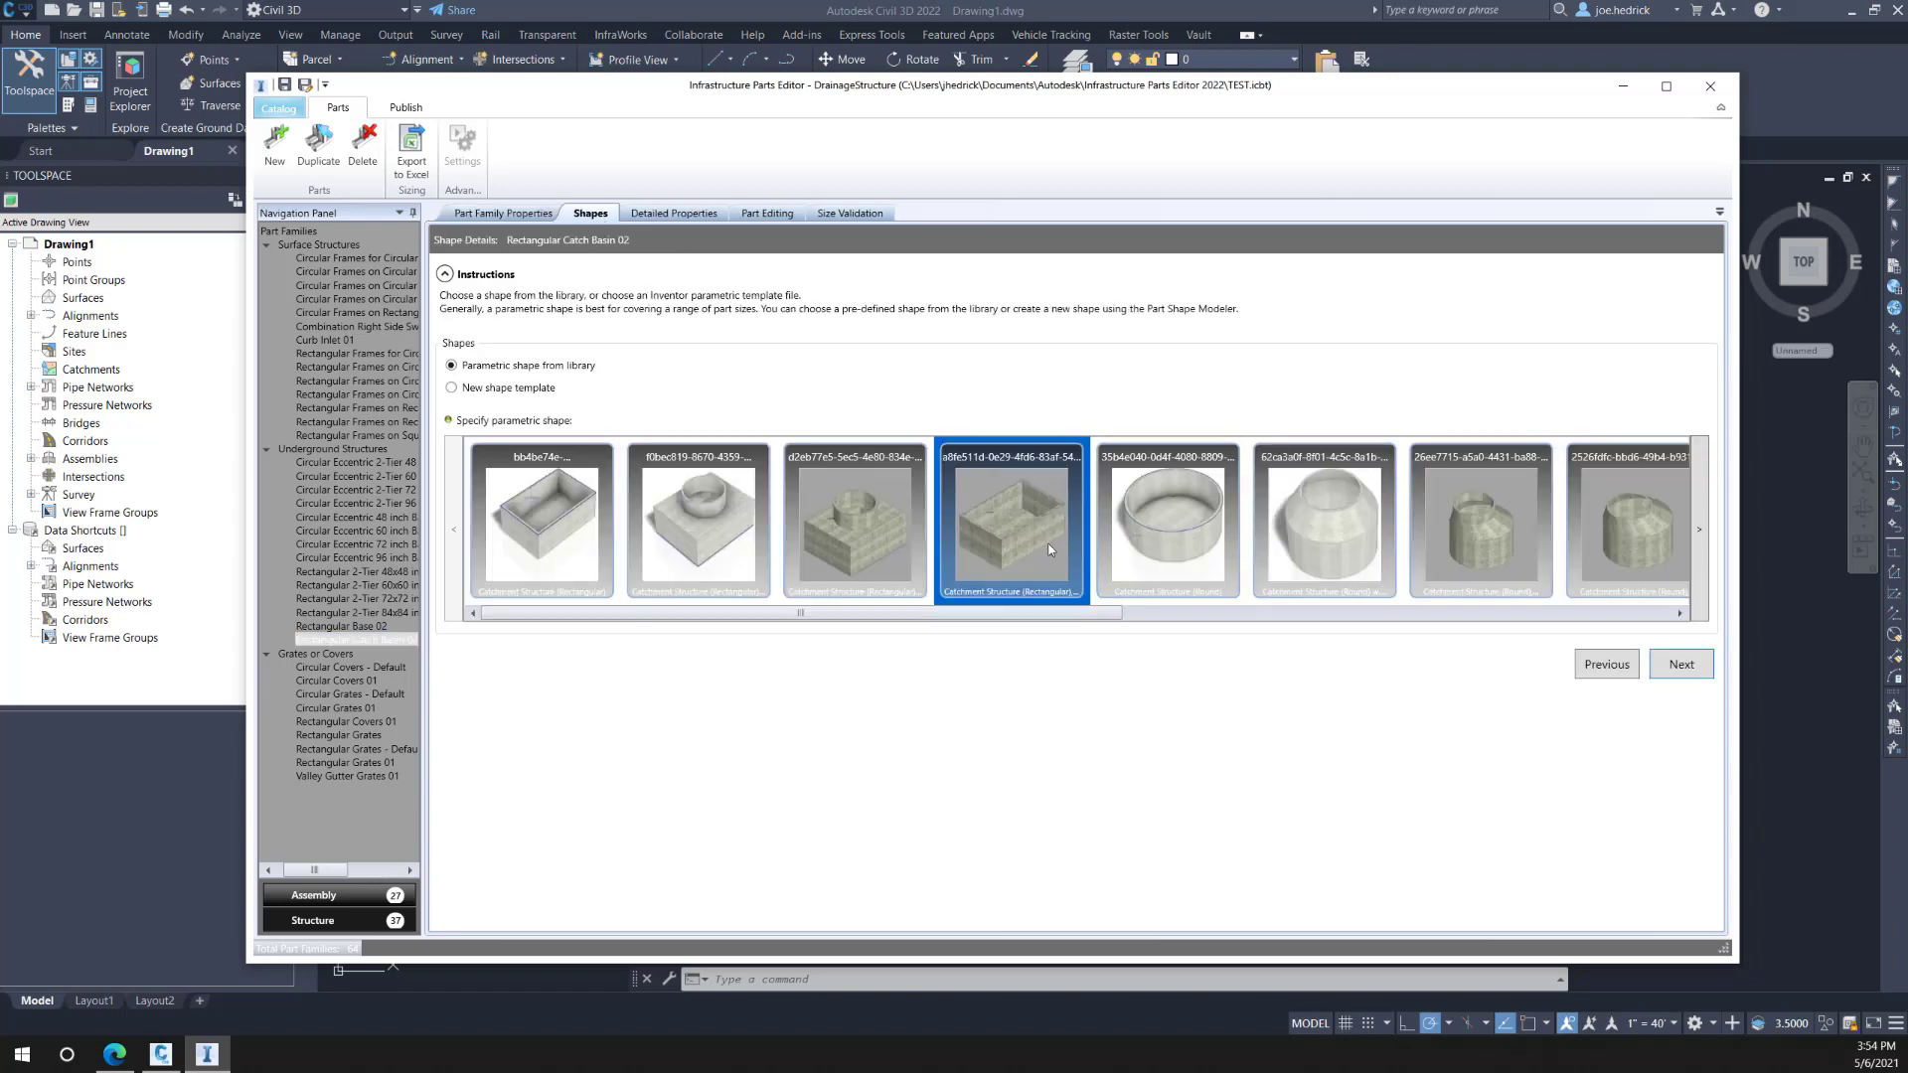
click(656, 214)
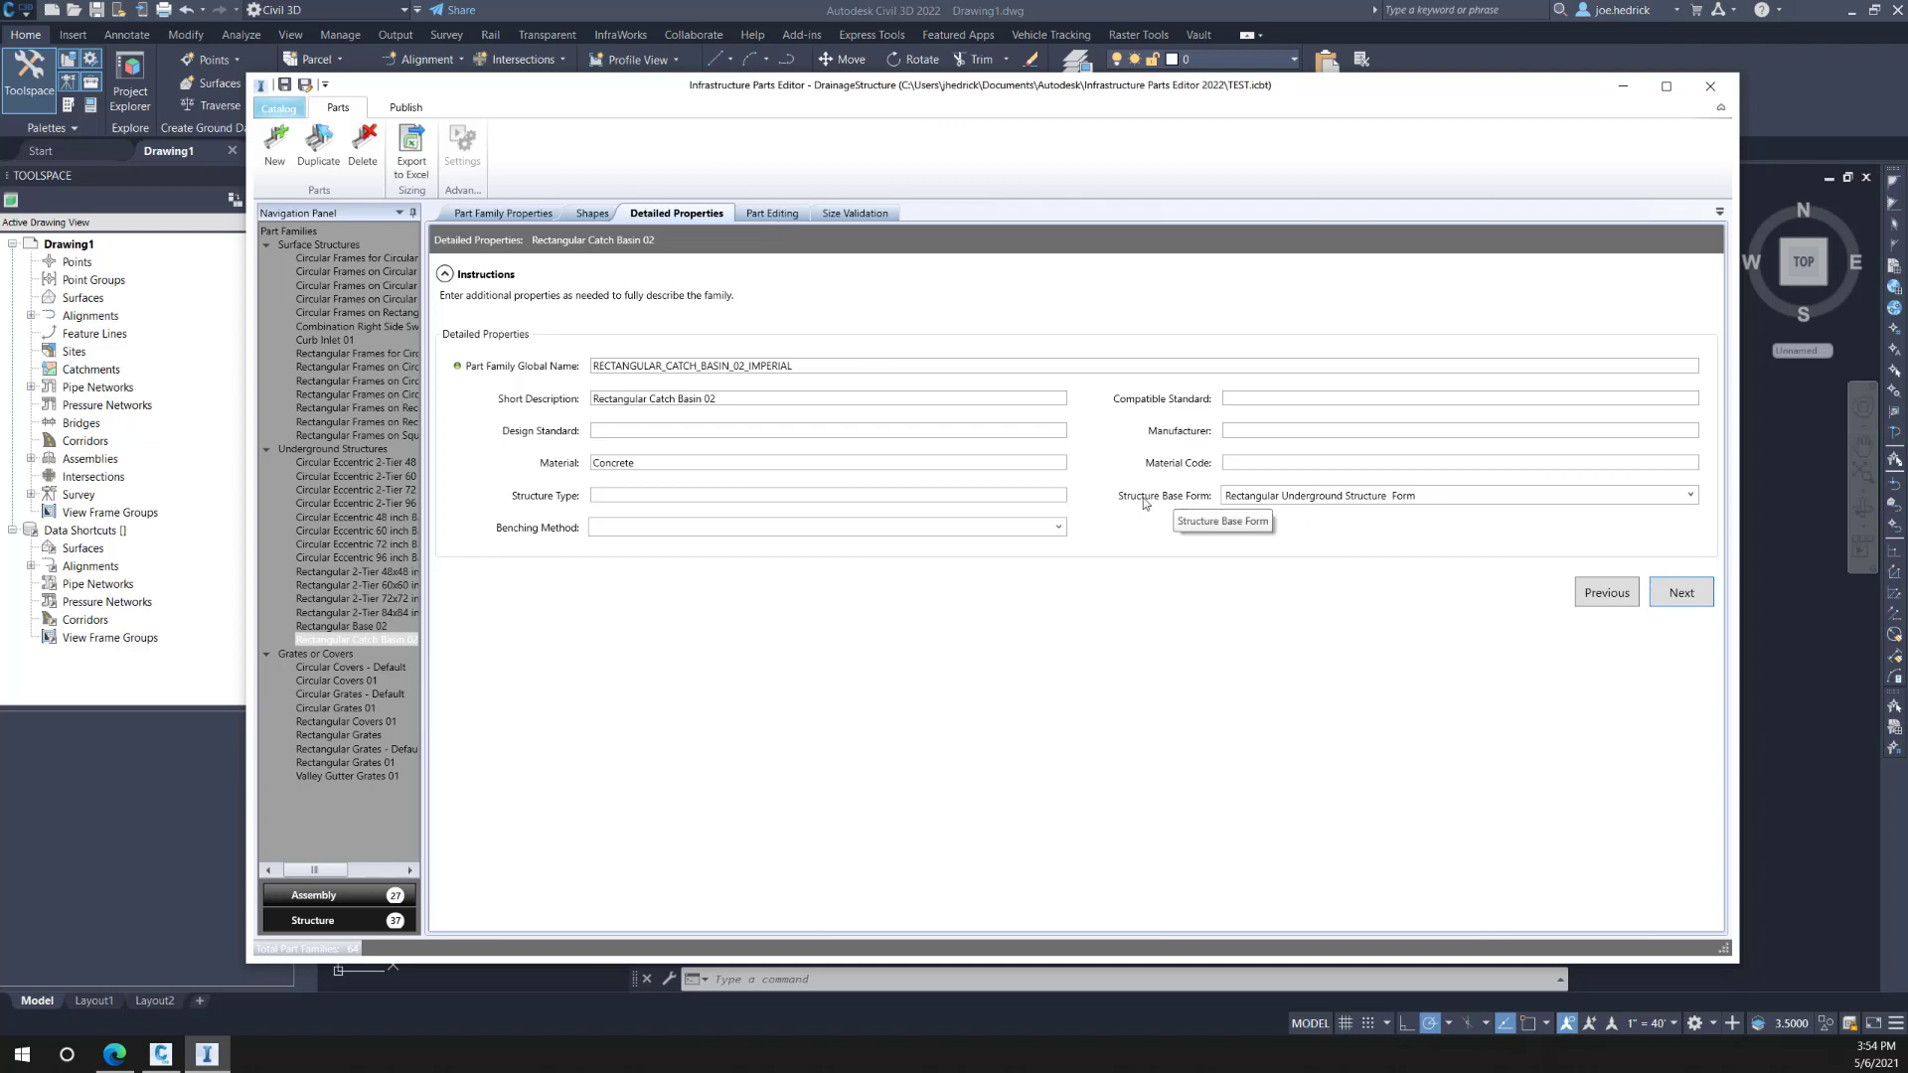
click(1293, 500)
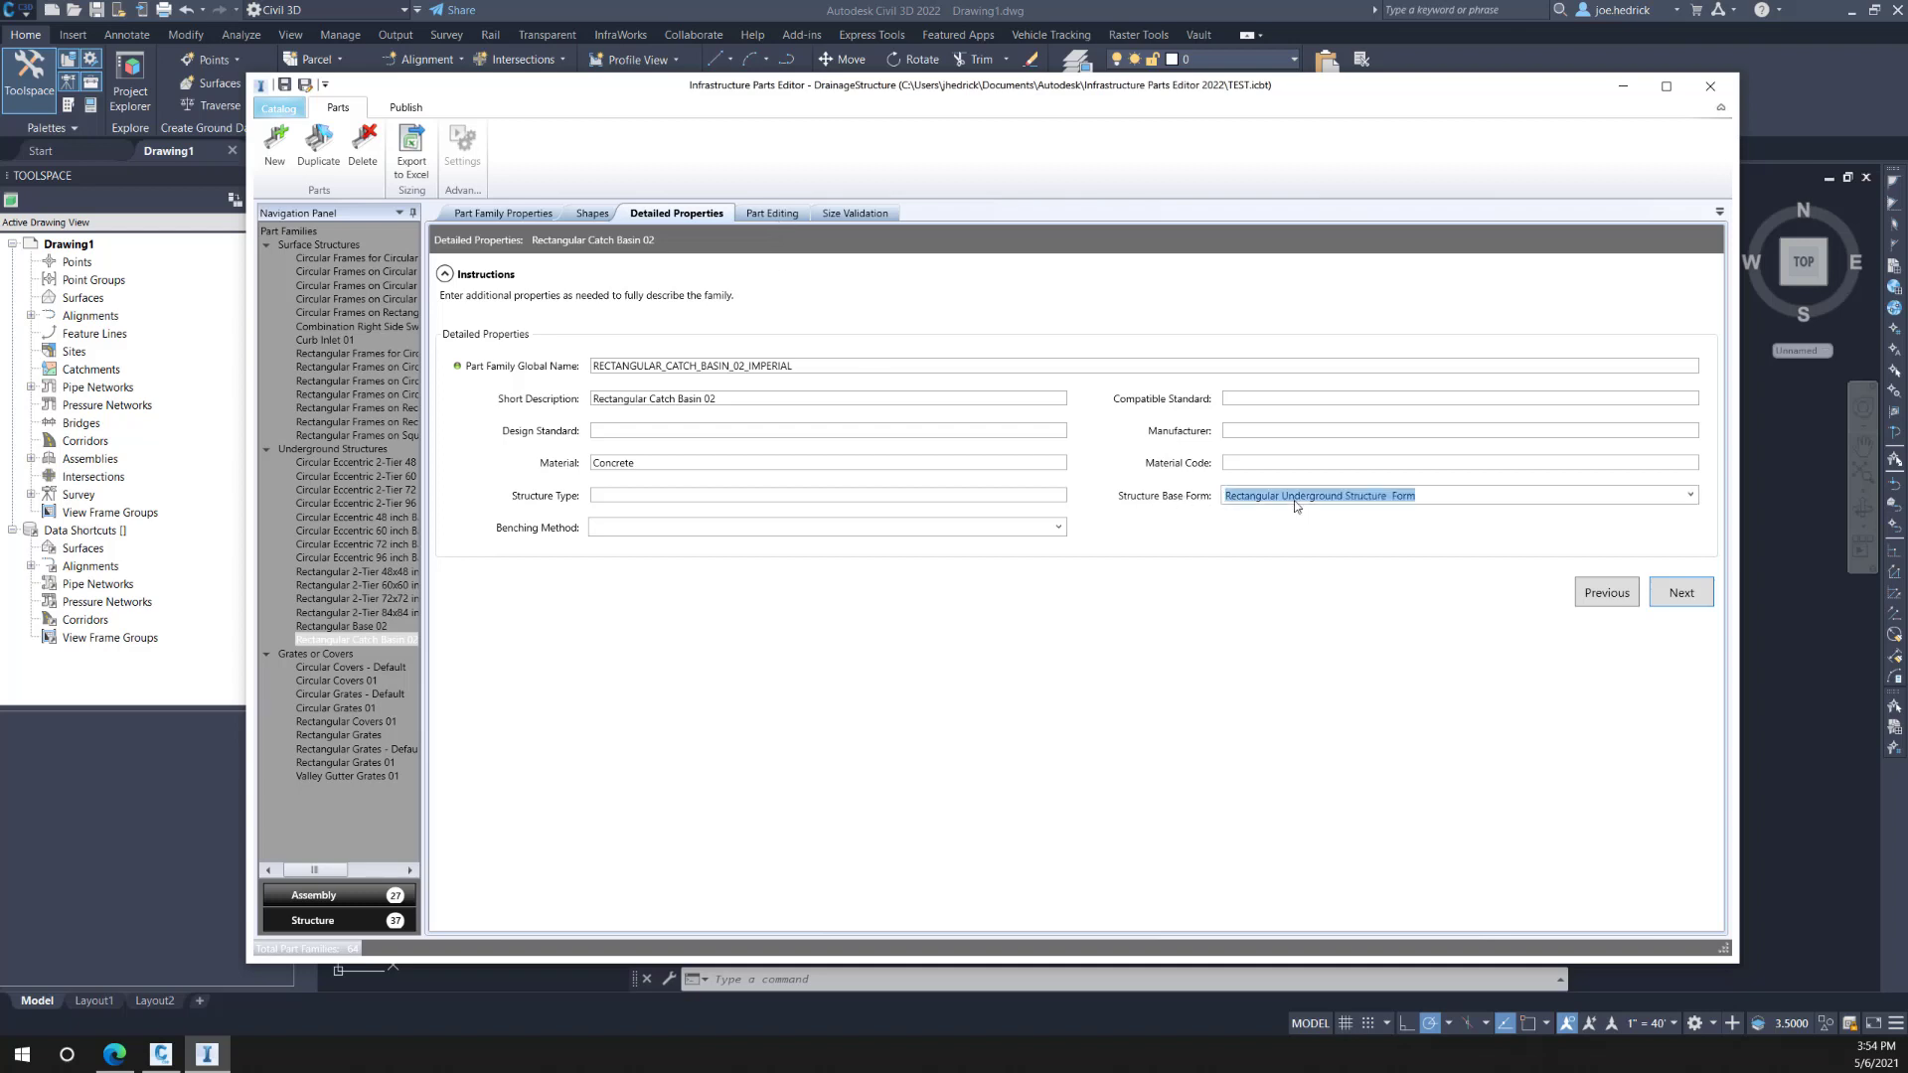
click(1690, 496)
click(1690, 496)
click(784, 217)
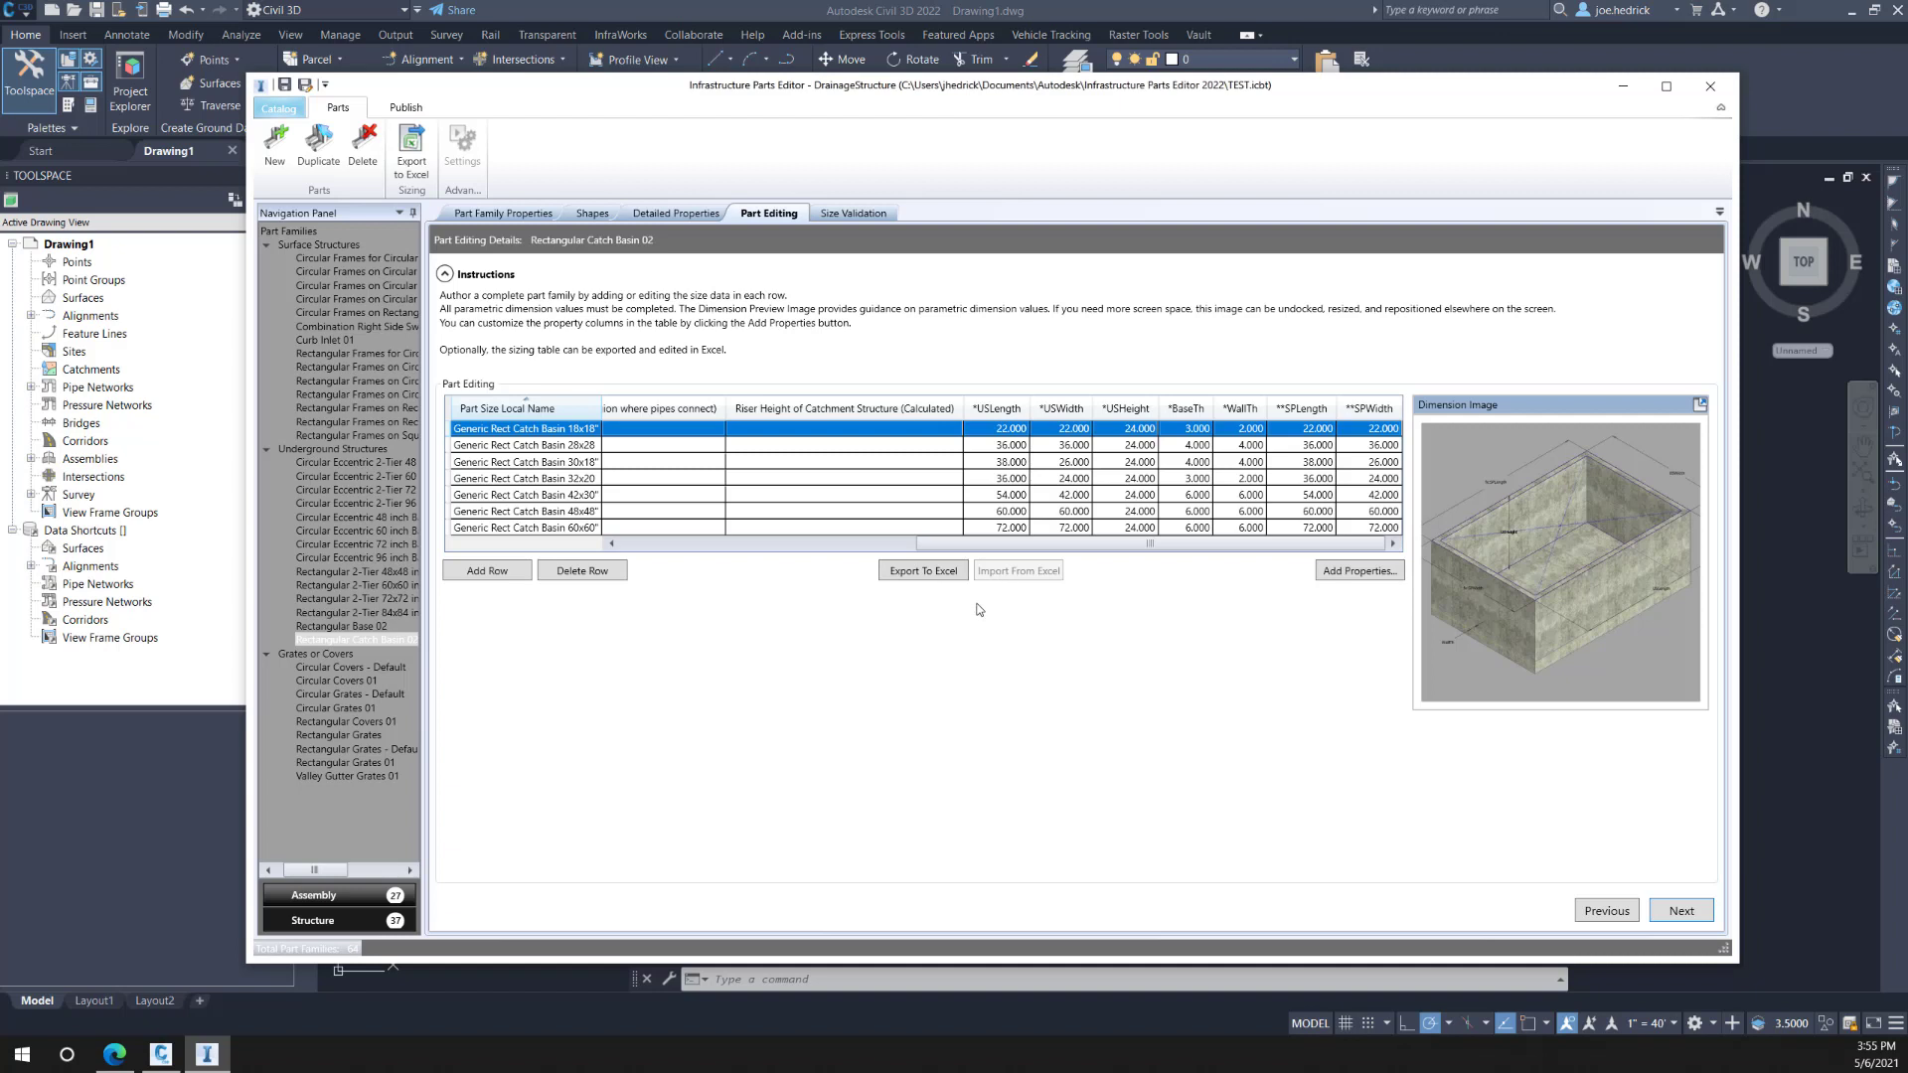
Step: Preview the Rectangular Catch Basin 02 sizes in 3D, from 18x18" through 60x60", to validate their geometry
click(853, 213)
drag(1432, 608, 1321, 626)
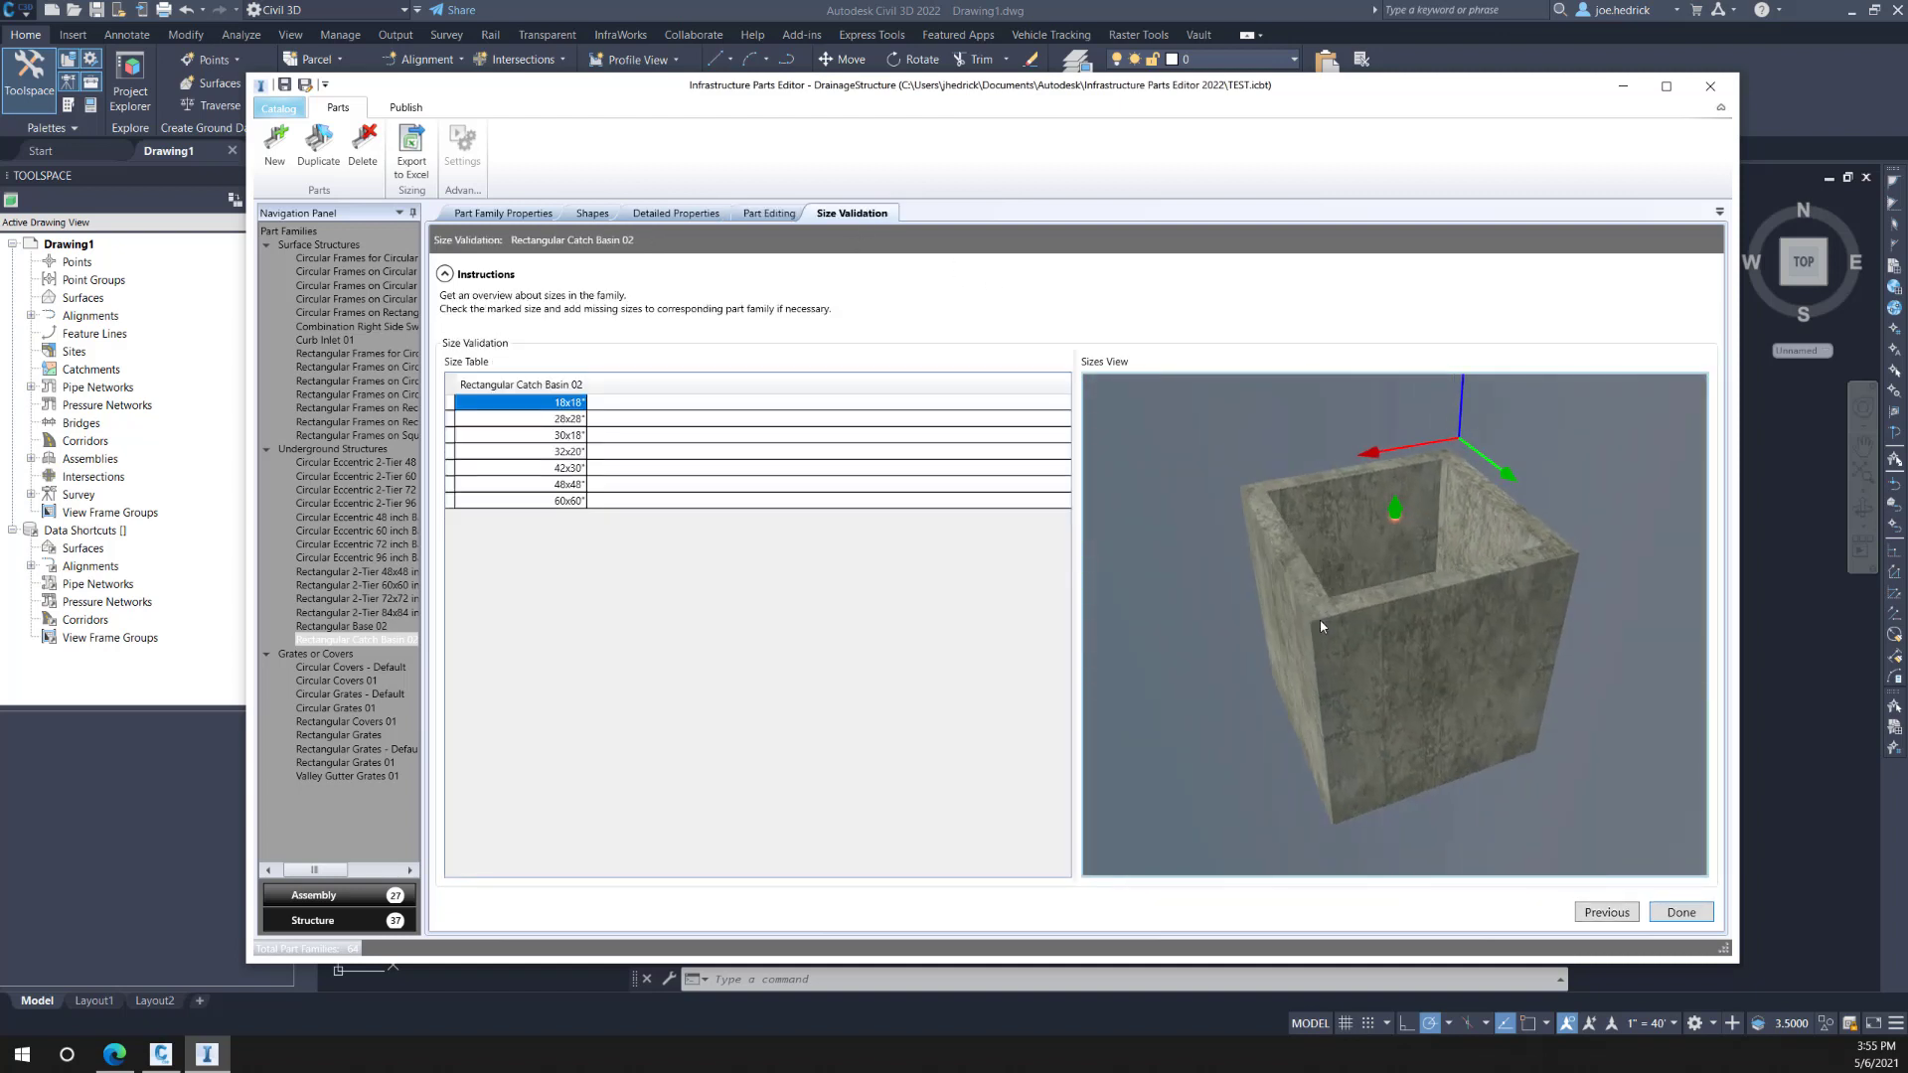
click(513, 419)
click(516, 435)
click(512, 451)
click(507, 485)
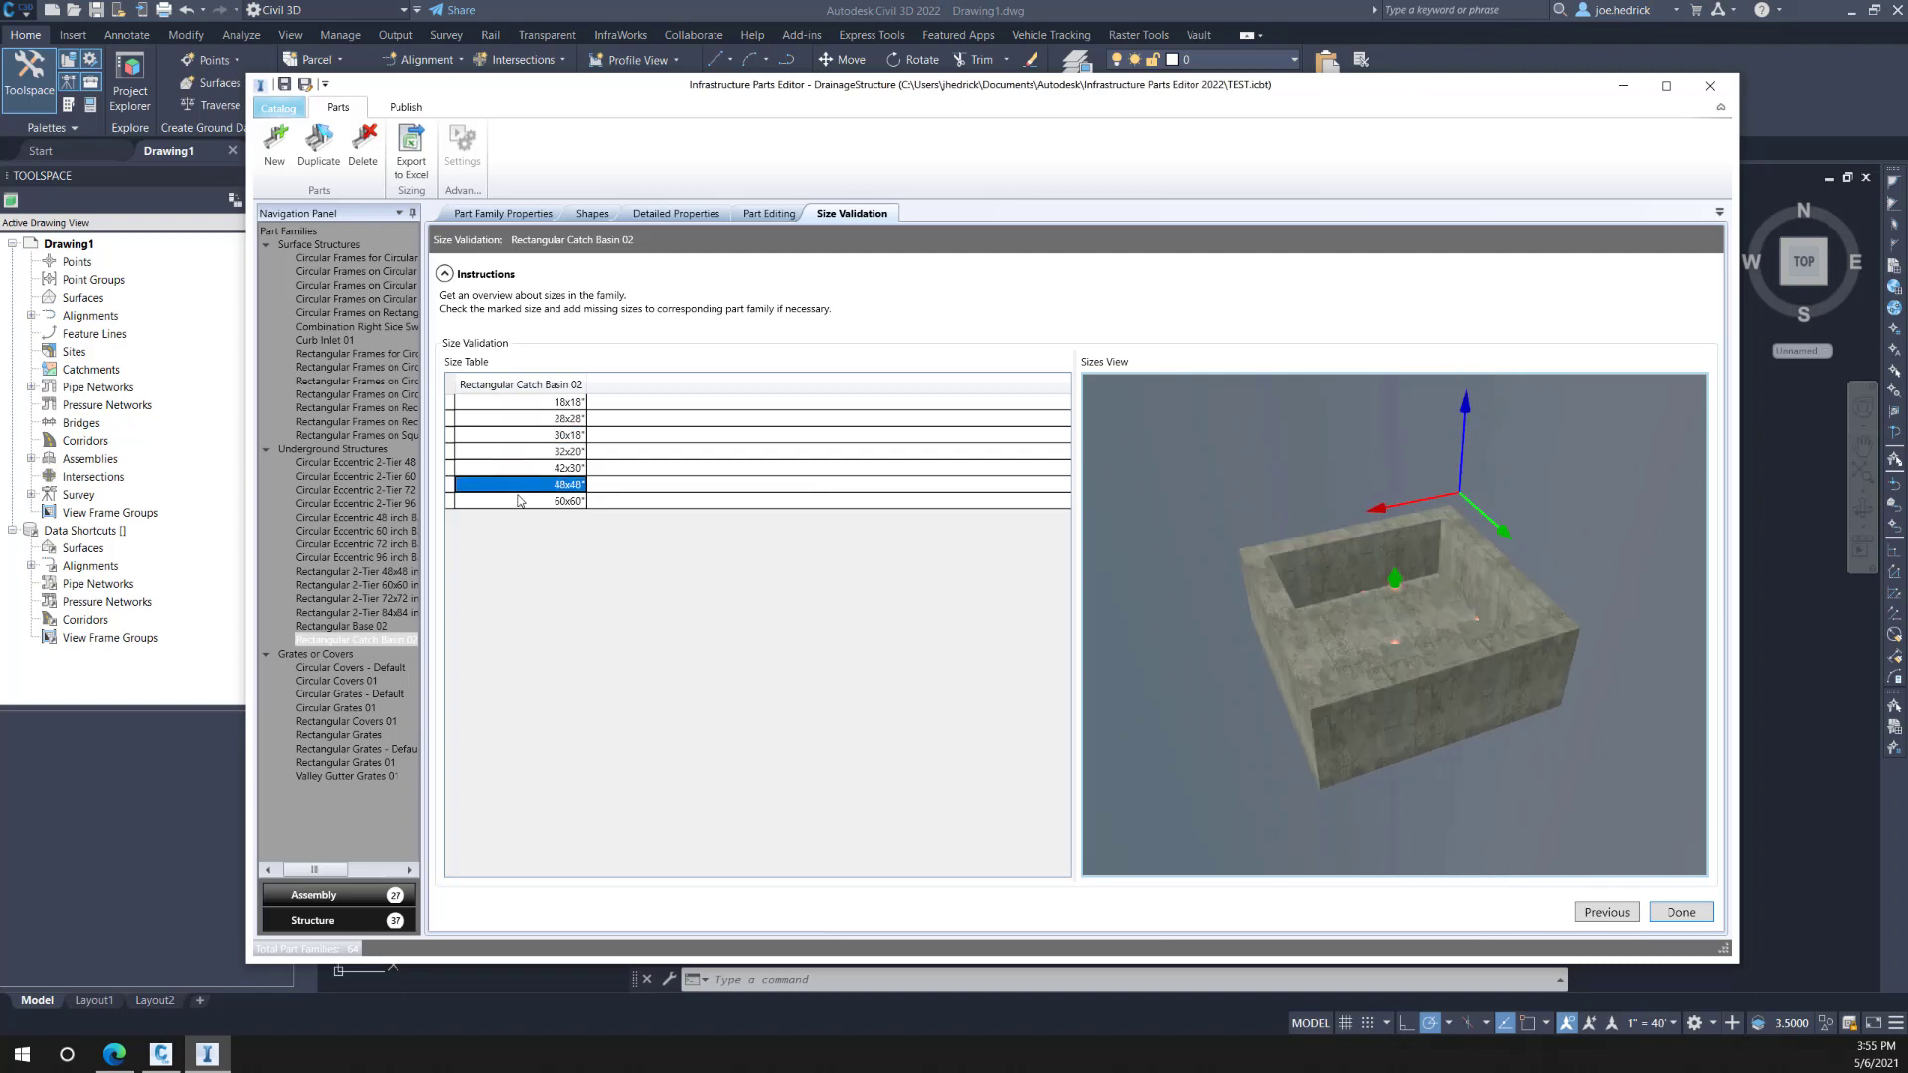
click(524, 501)
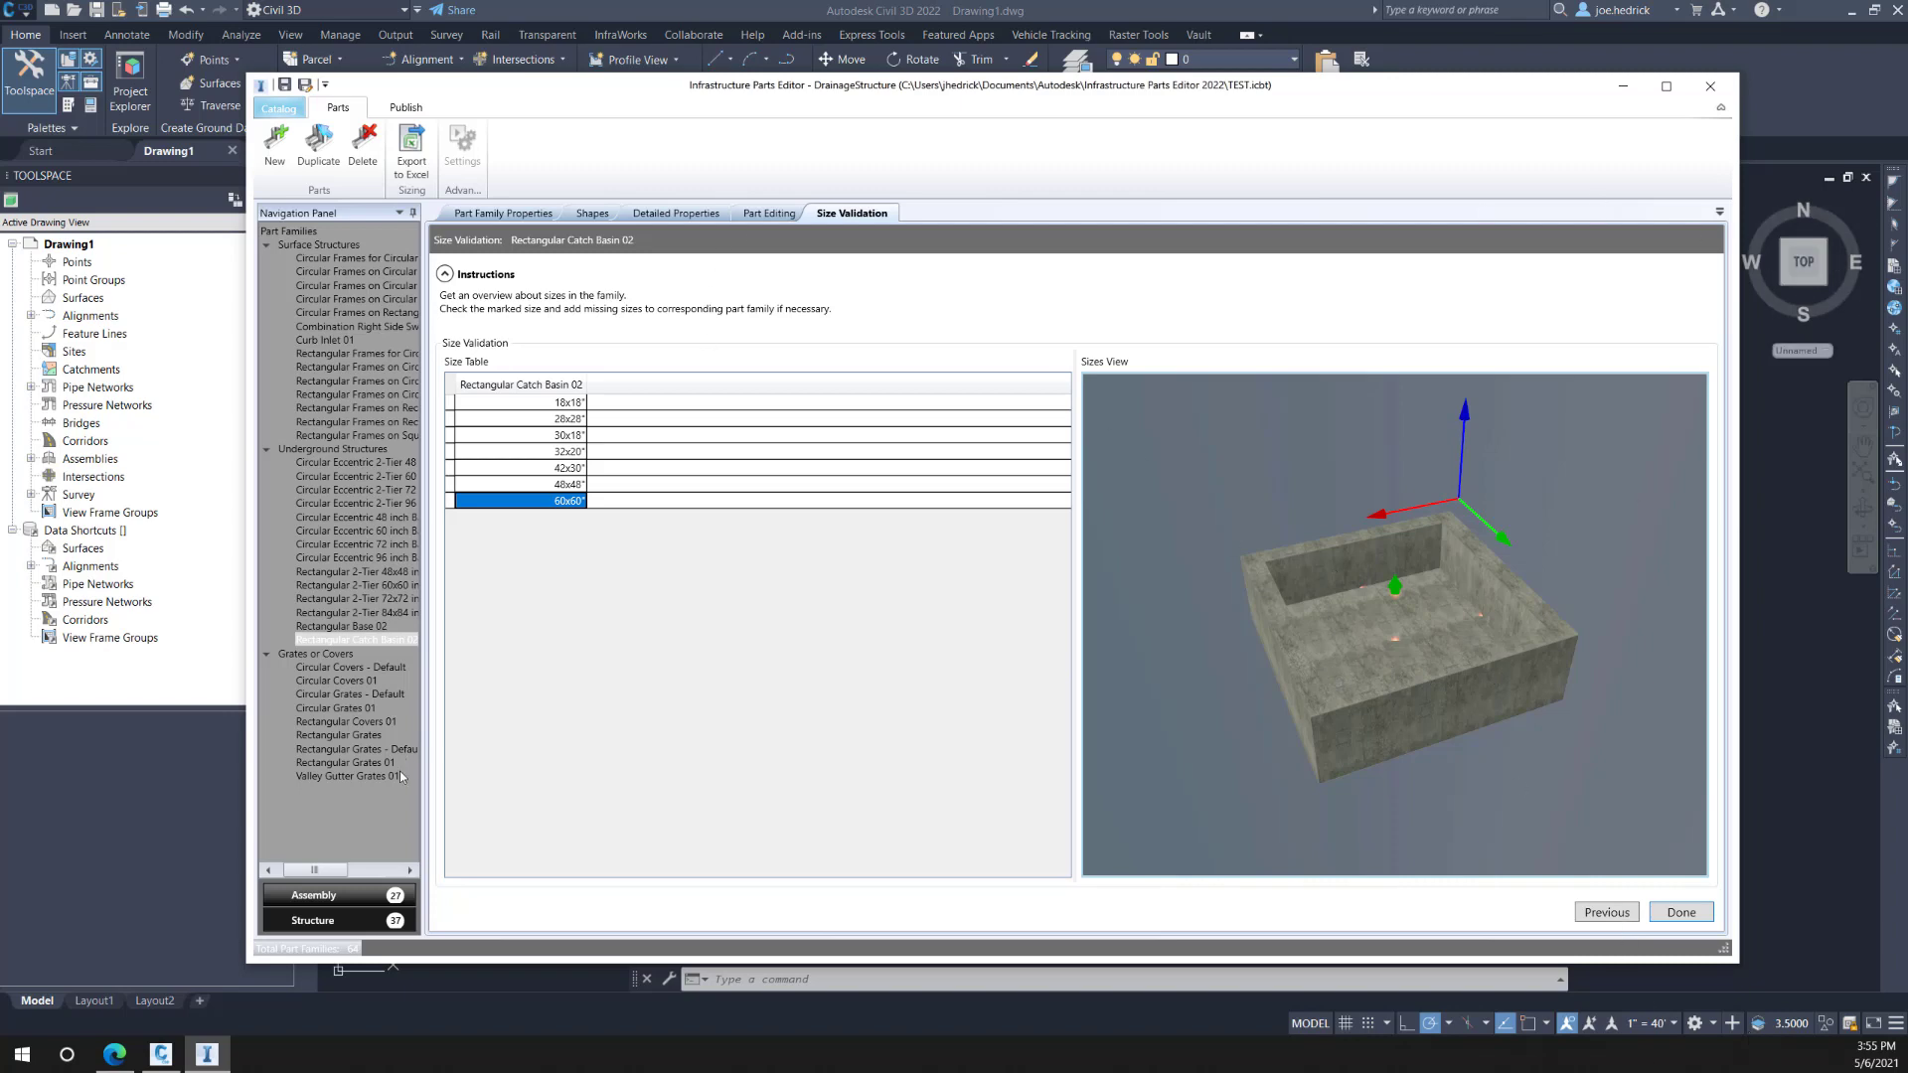
Step: Open the Eccentric 2-Tier Structures with Circular Frames, 48 inch Base Structure 02 assembly and review its base part, components and detailed properties
click(312, 899)
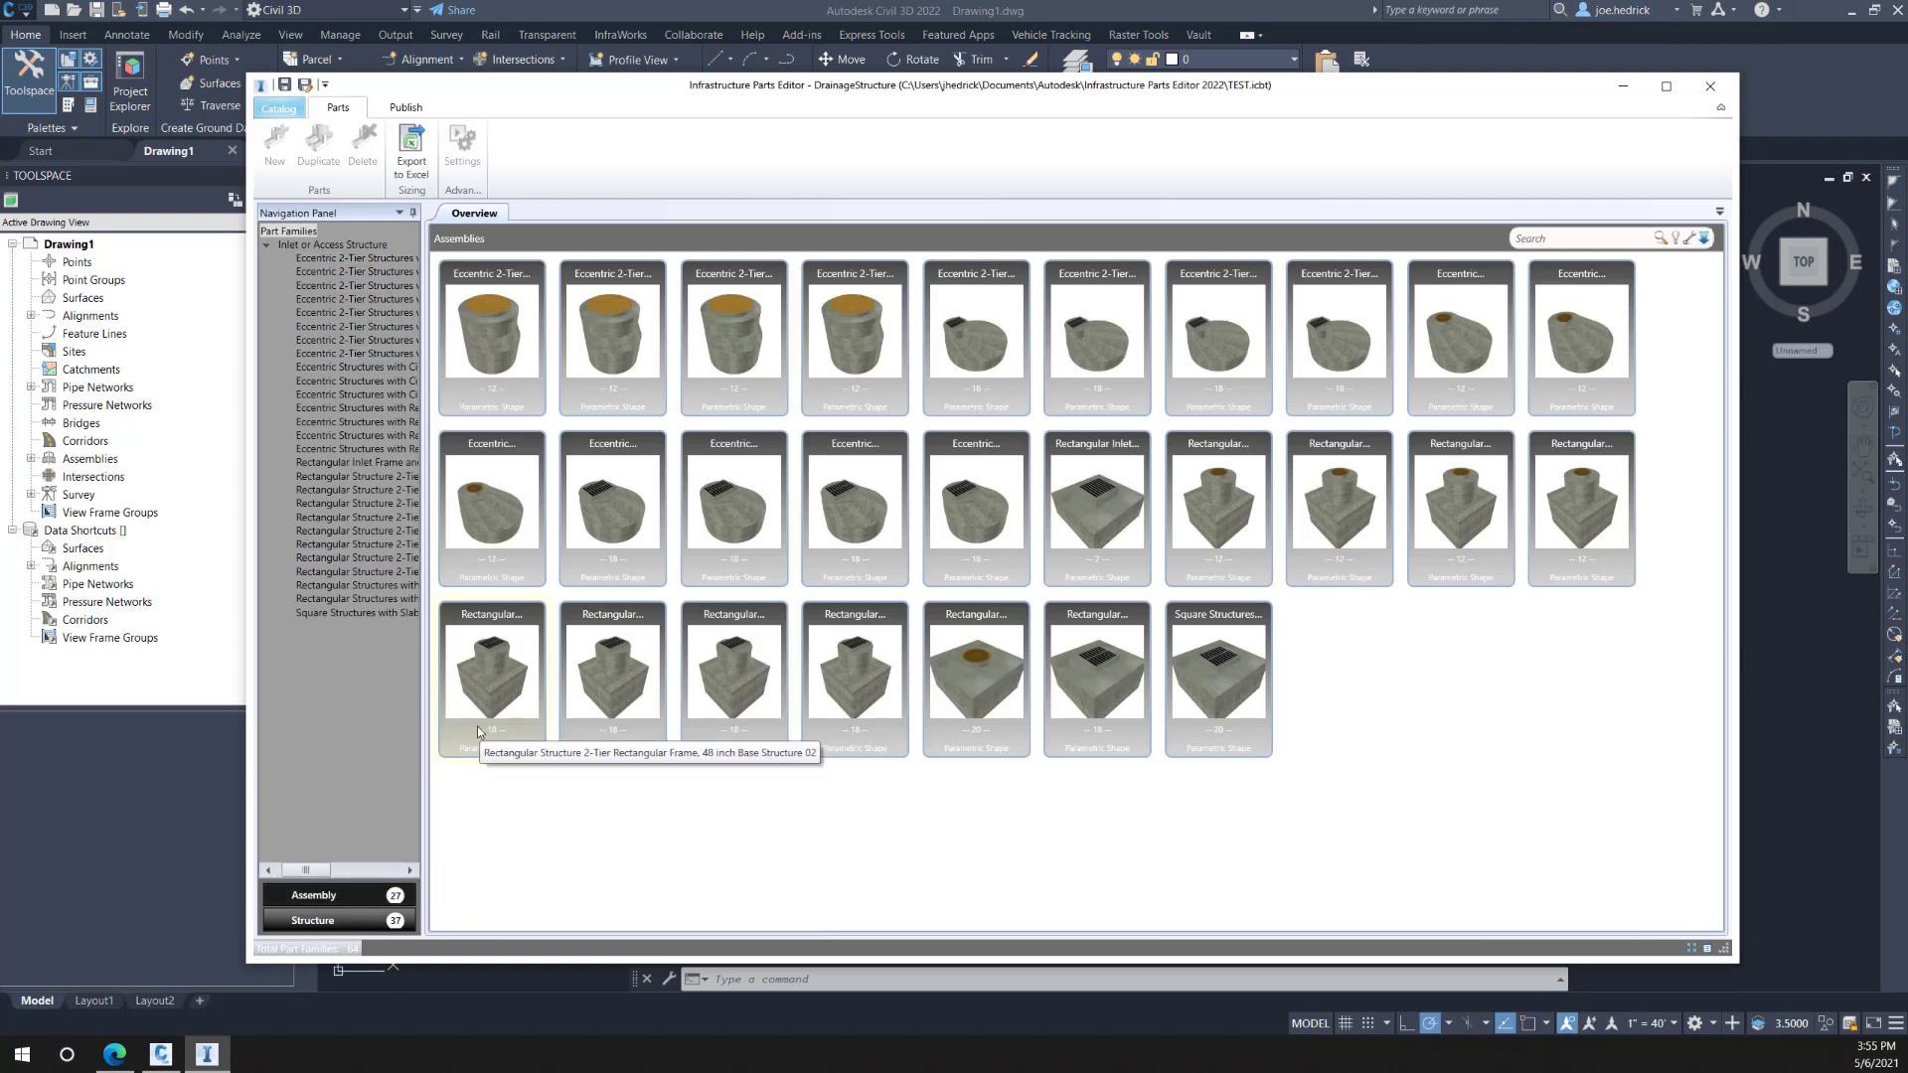
click(473, 298)
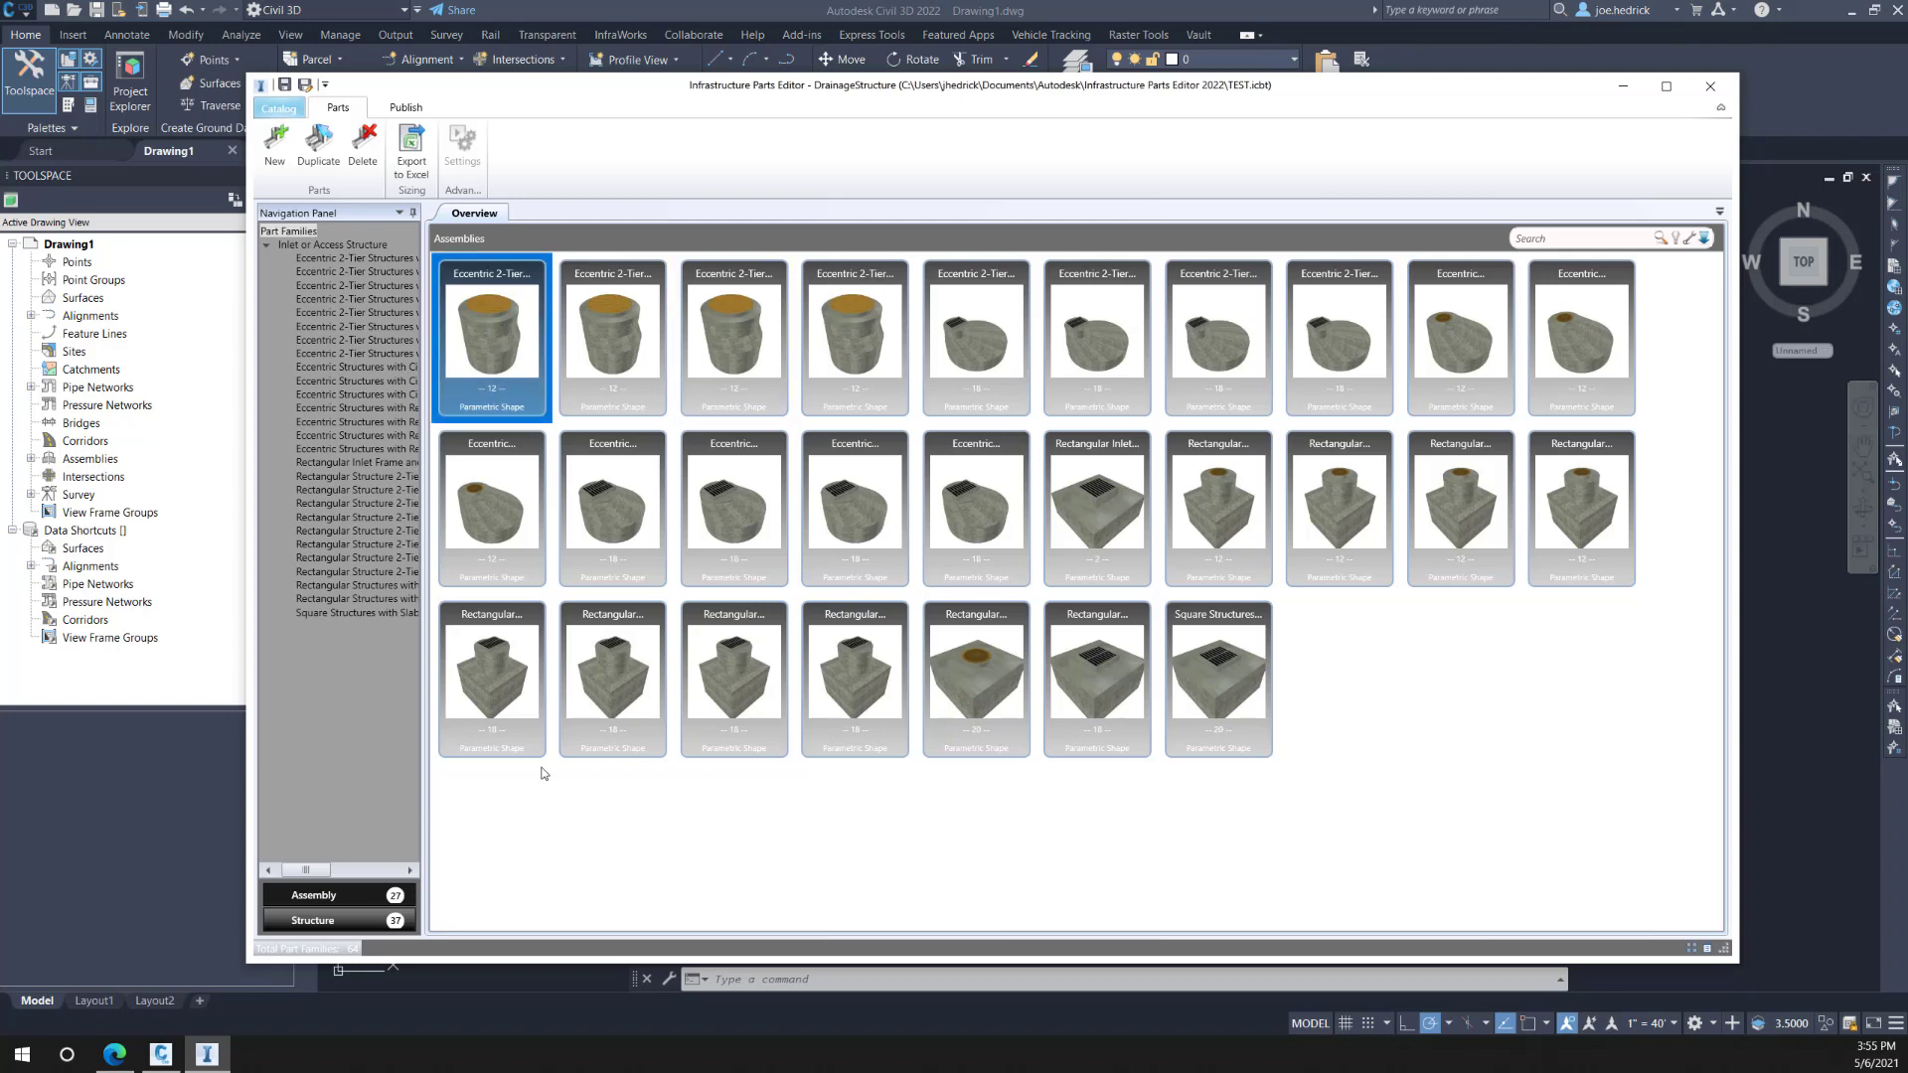
double_click(485, 378)
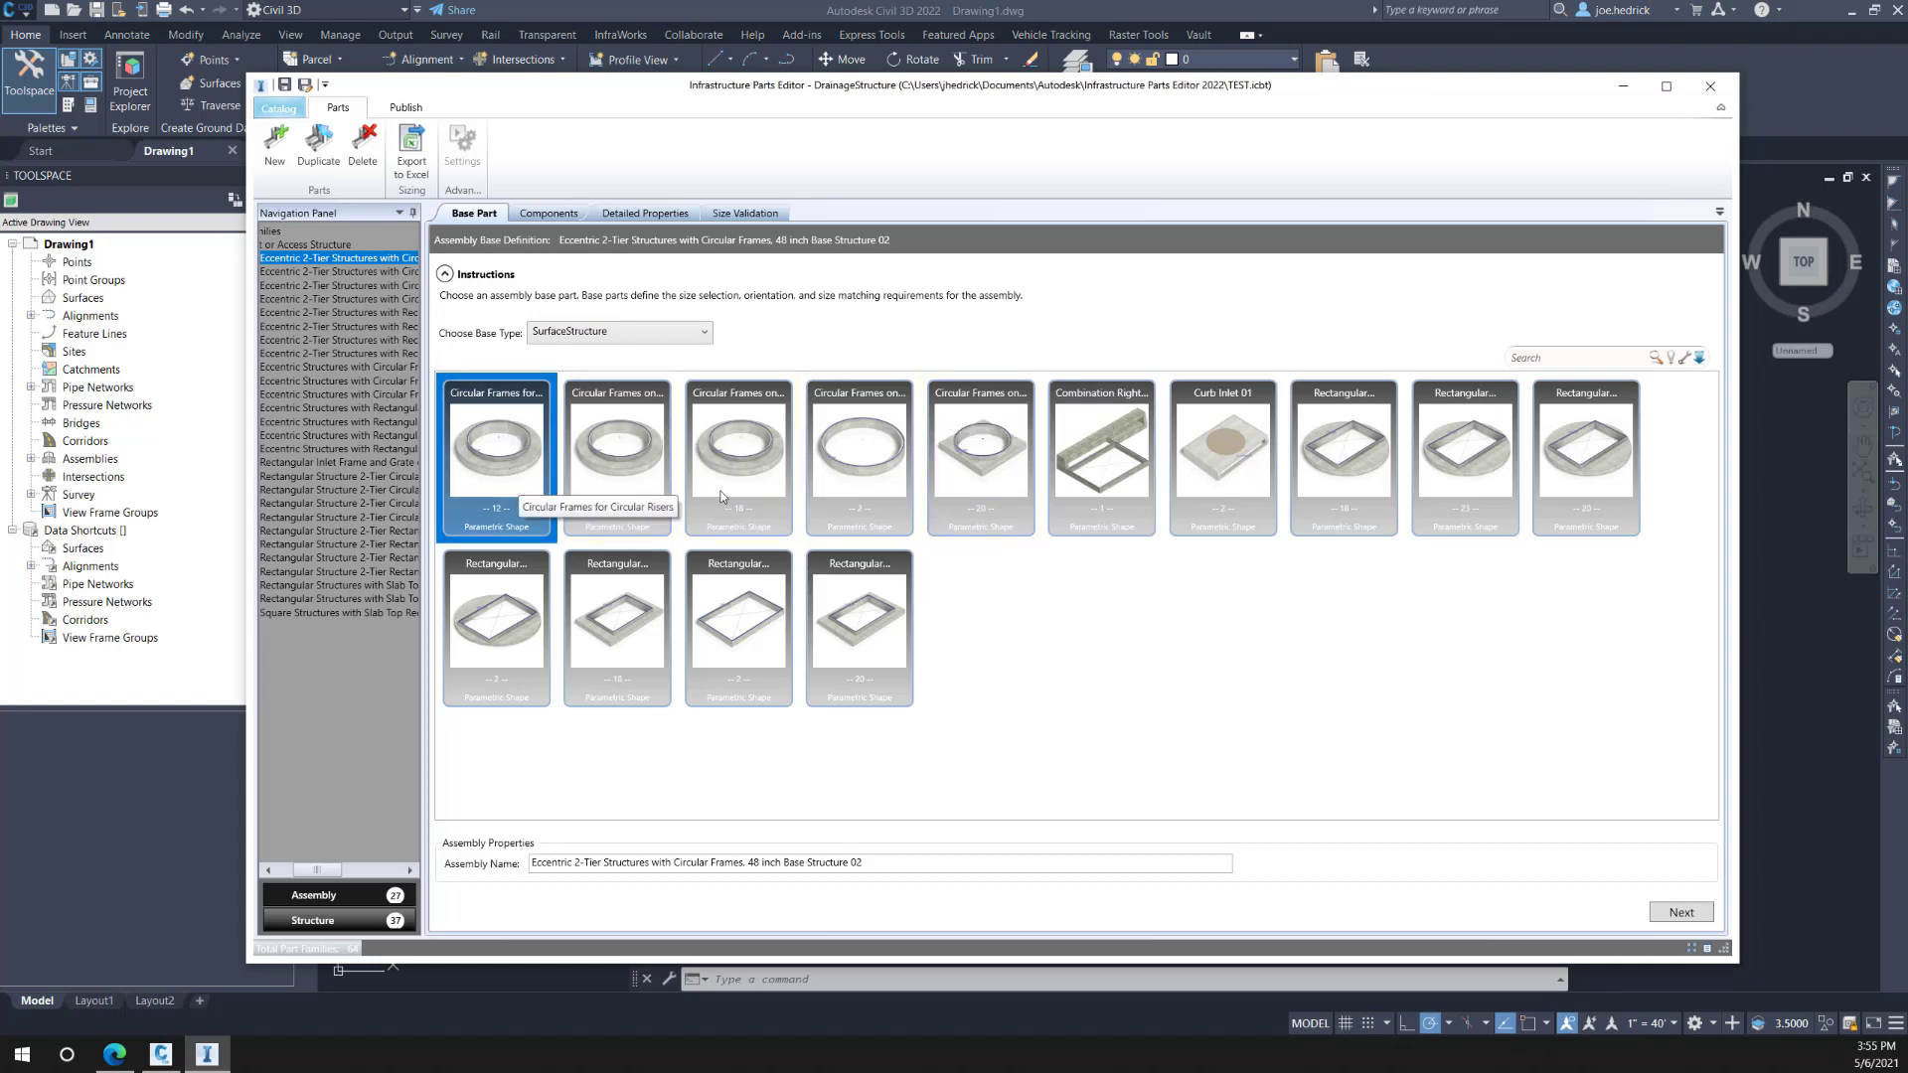
click(1658, 915)
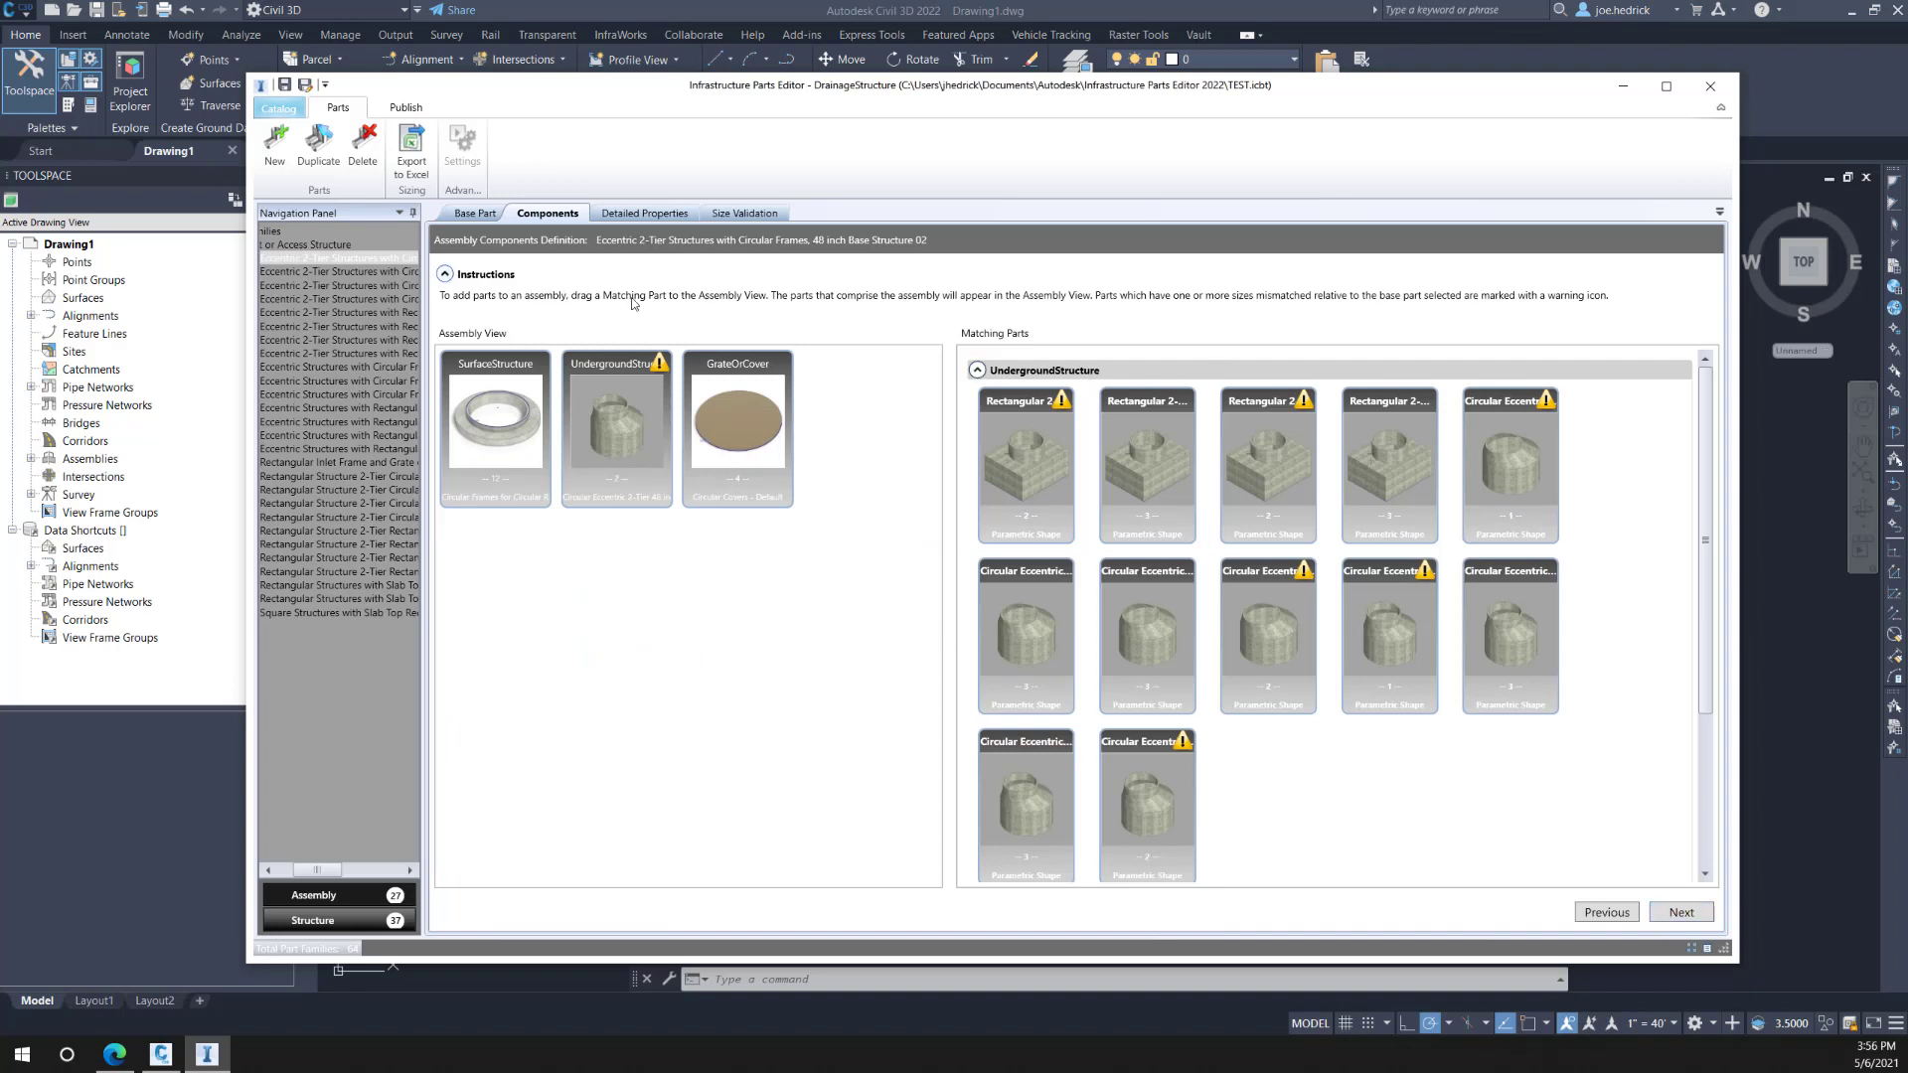
mouse_move(661, 371)
click(641, 214)
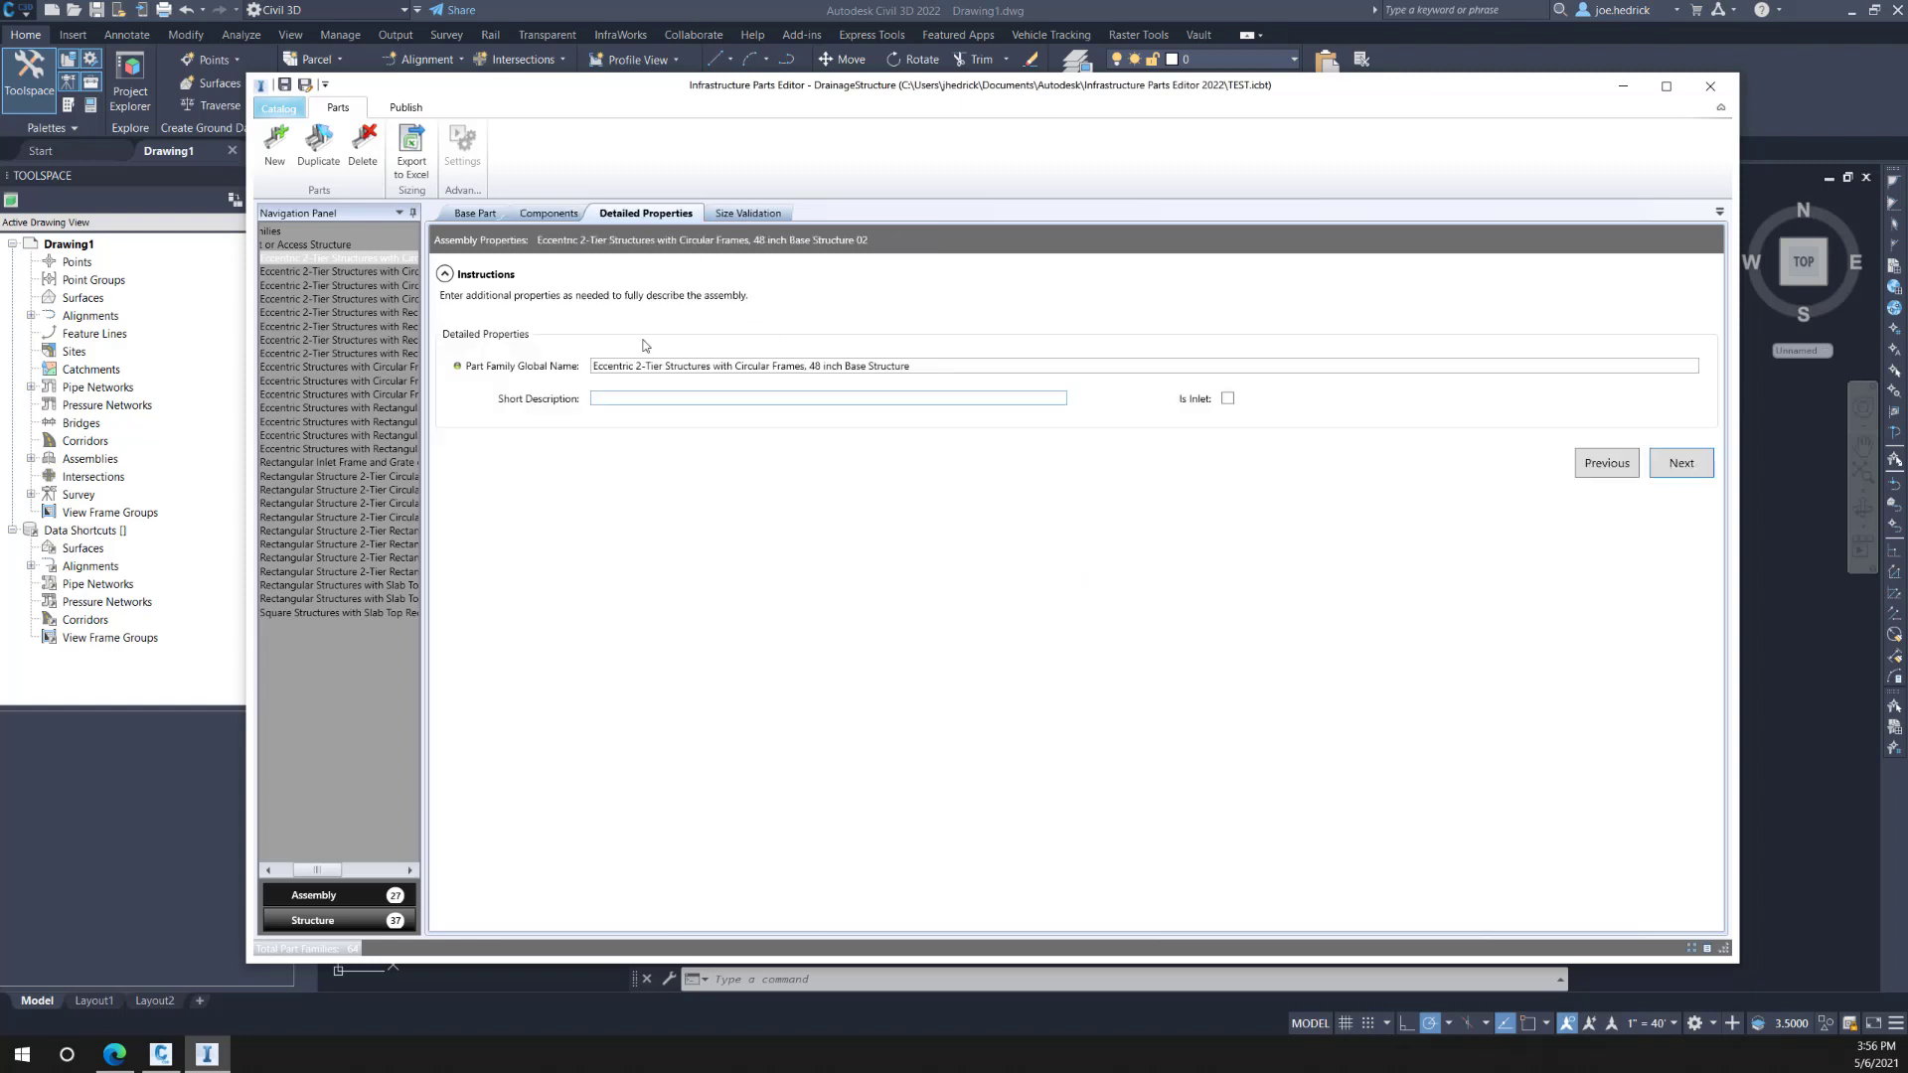
Step: Check the assembly's size validation for the three 48 Riser rows and the 42 Riser, 30 dia frame row, then finish reviewing the assembly
click(749, 219)
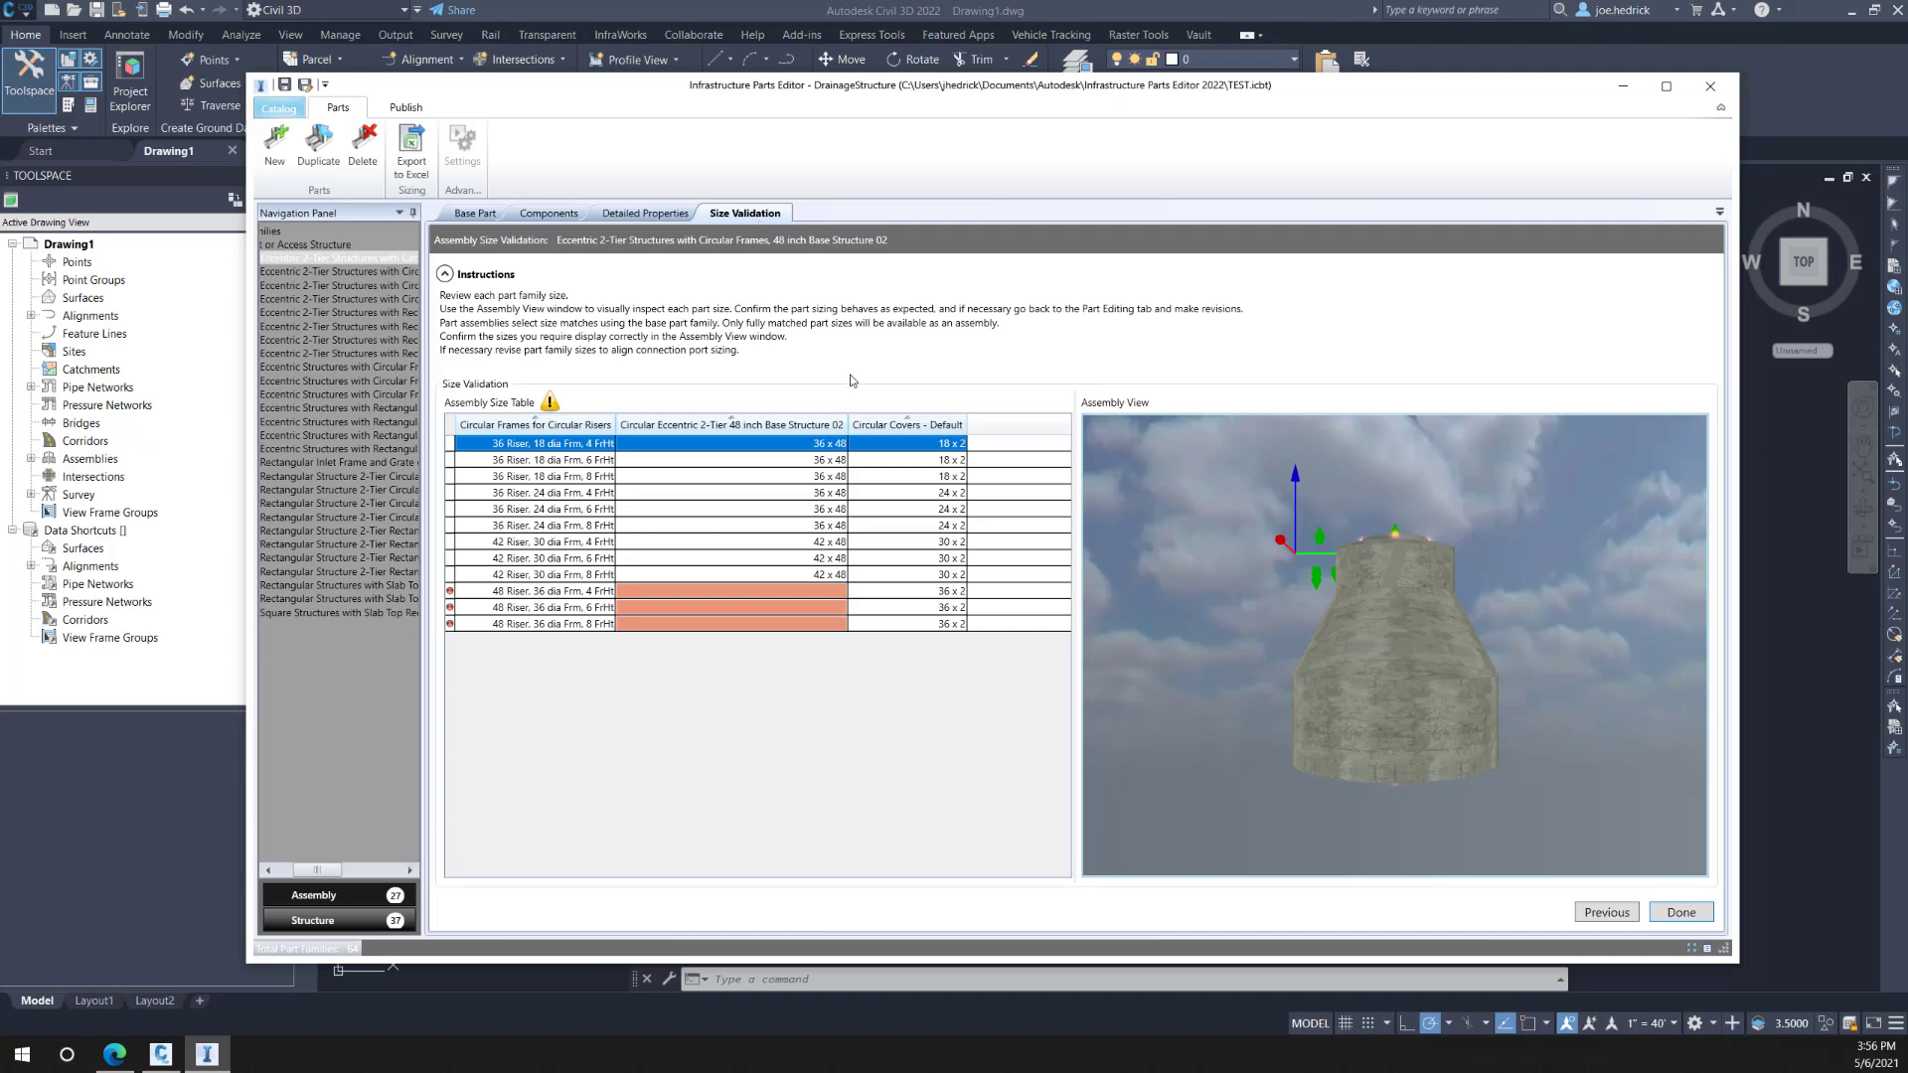
click(506, 593)
click(525, 608)
click(526, 624)
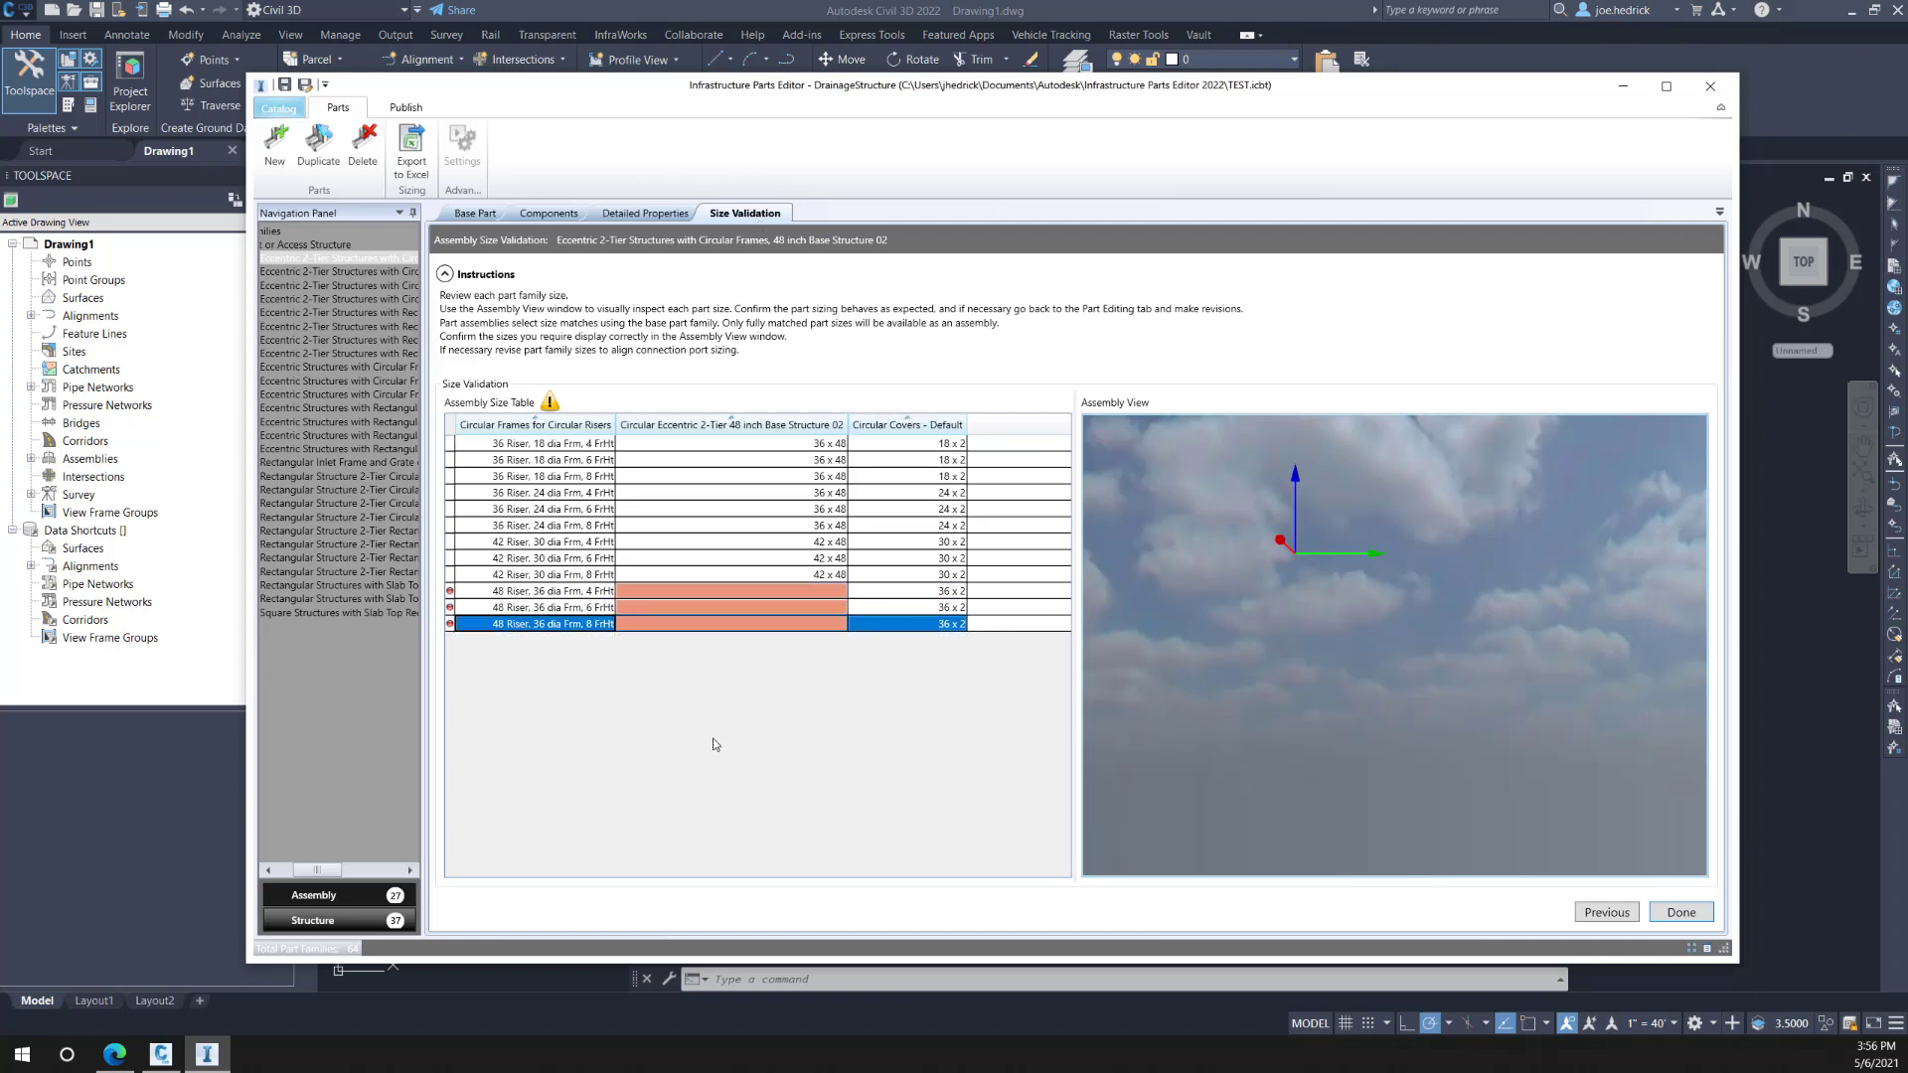
click(563, 574)
drag(1431, 596, 1304, 676)
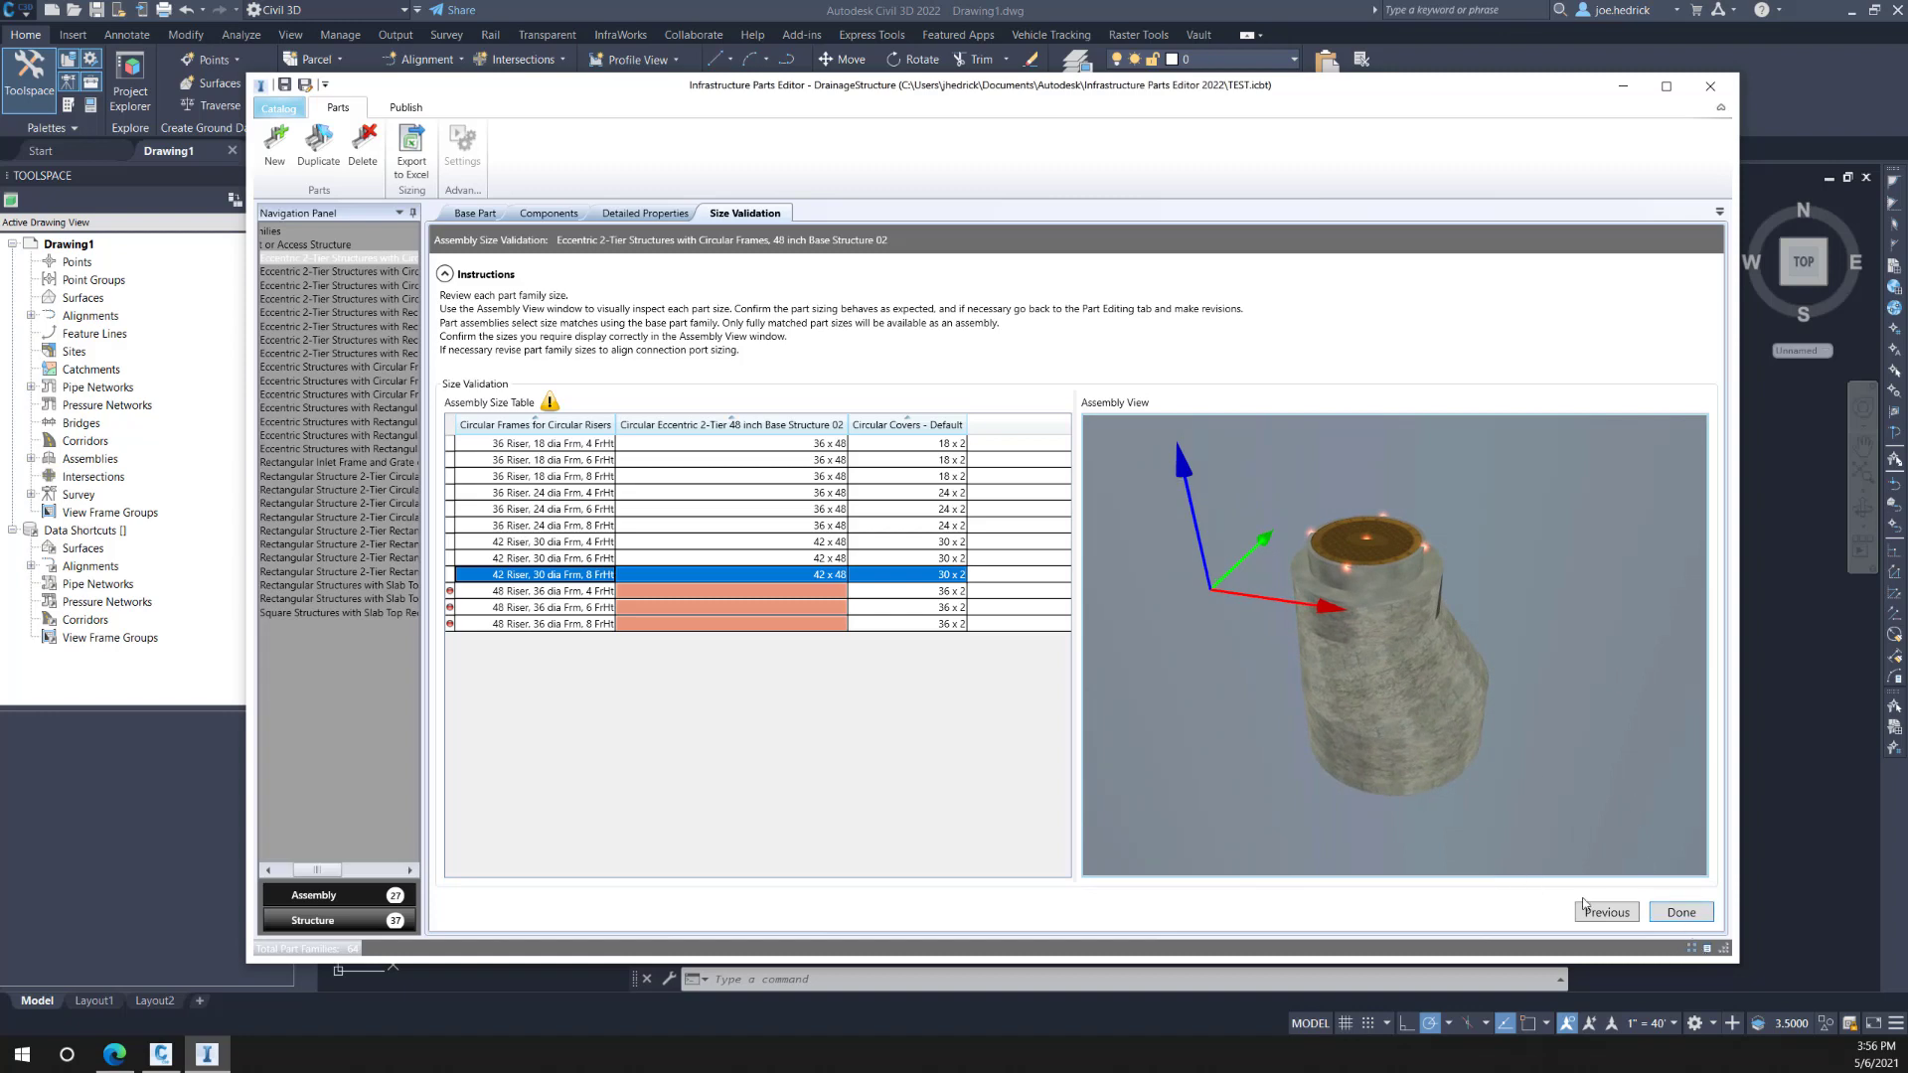
click(1688, 918)
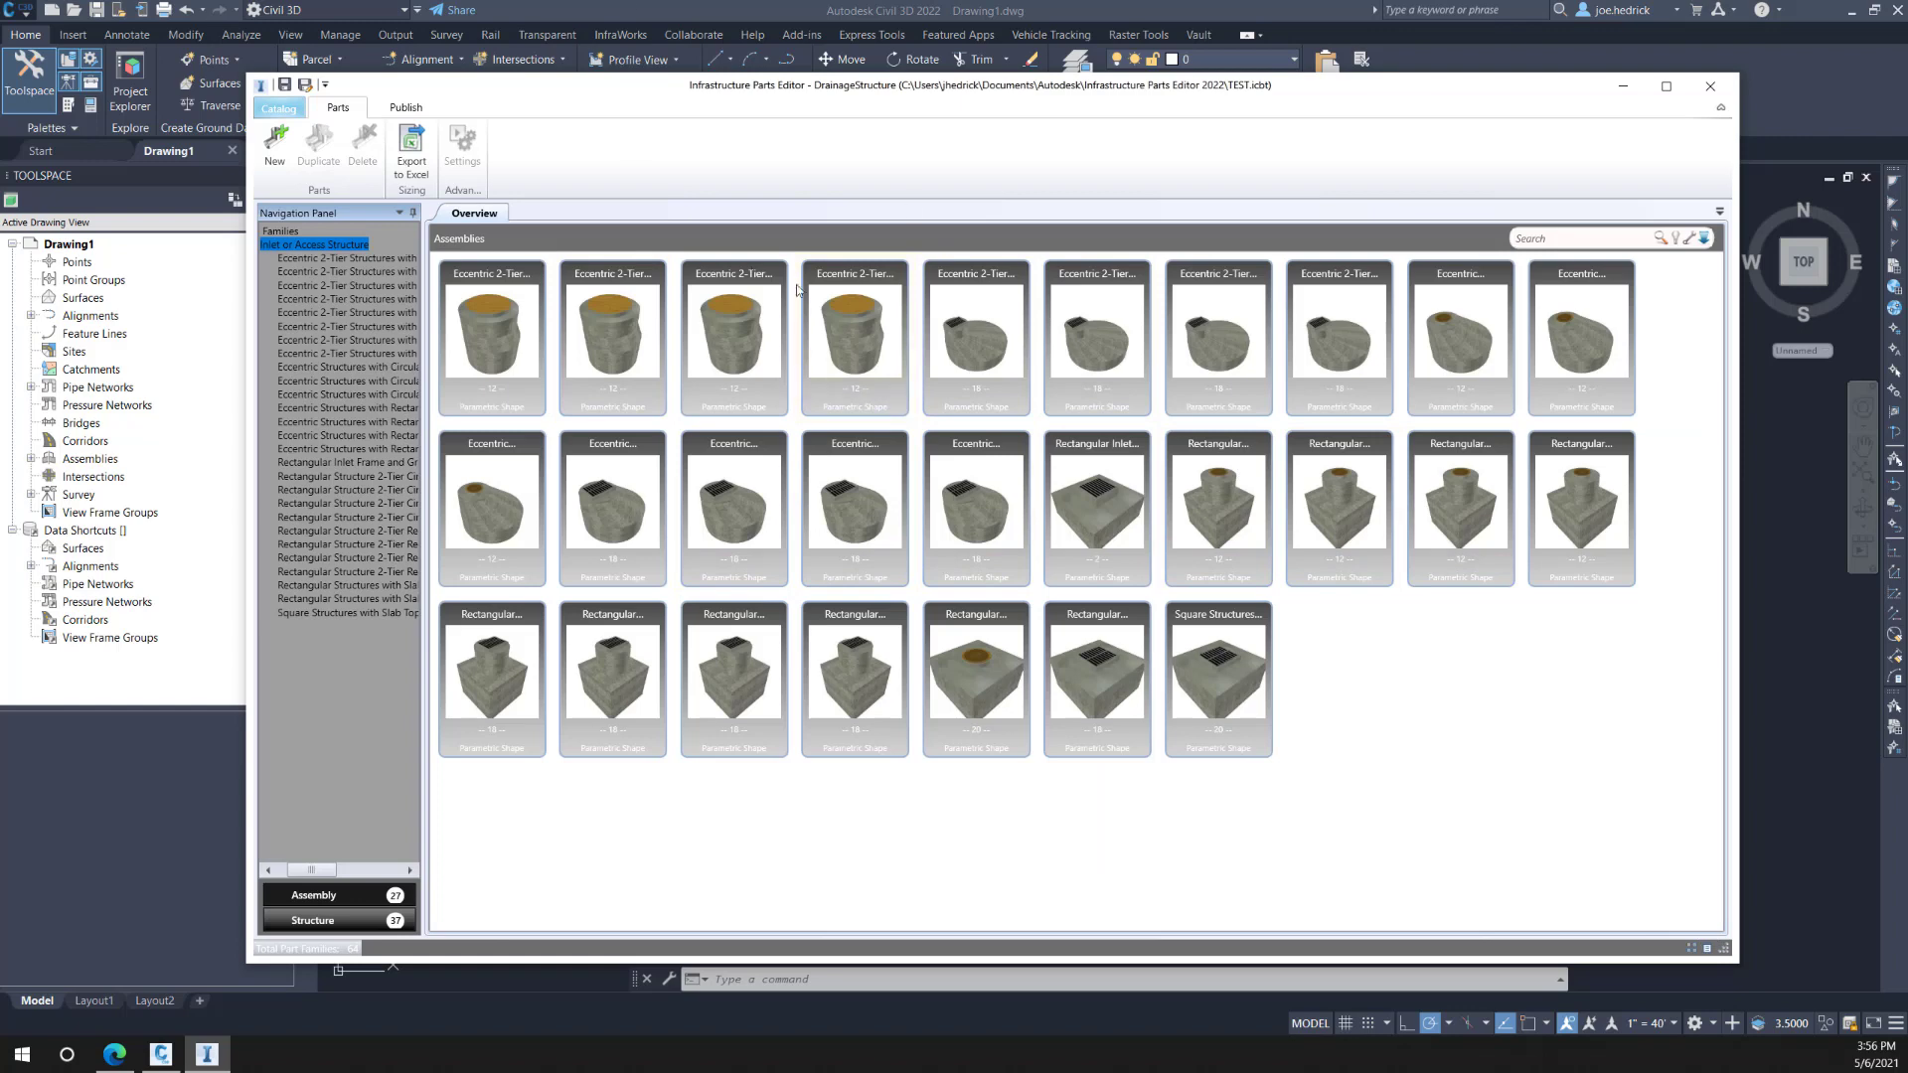
Step: Start publishing the TEST catalog and save its changes
click(405, 107)
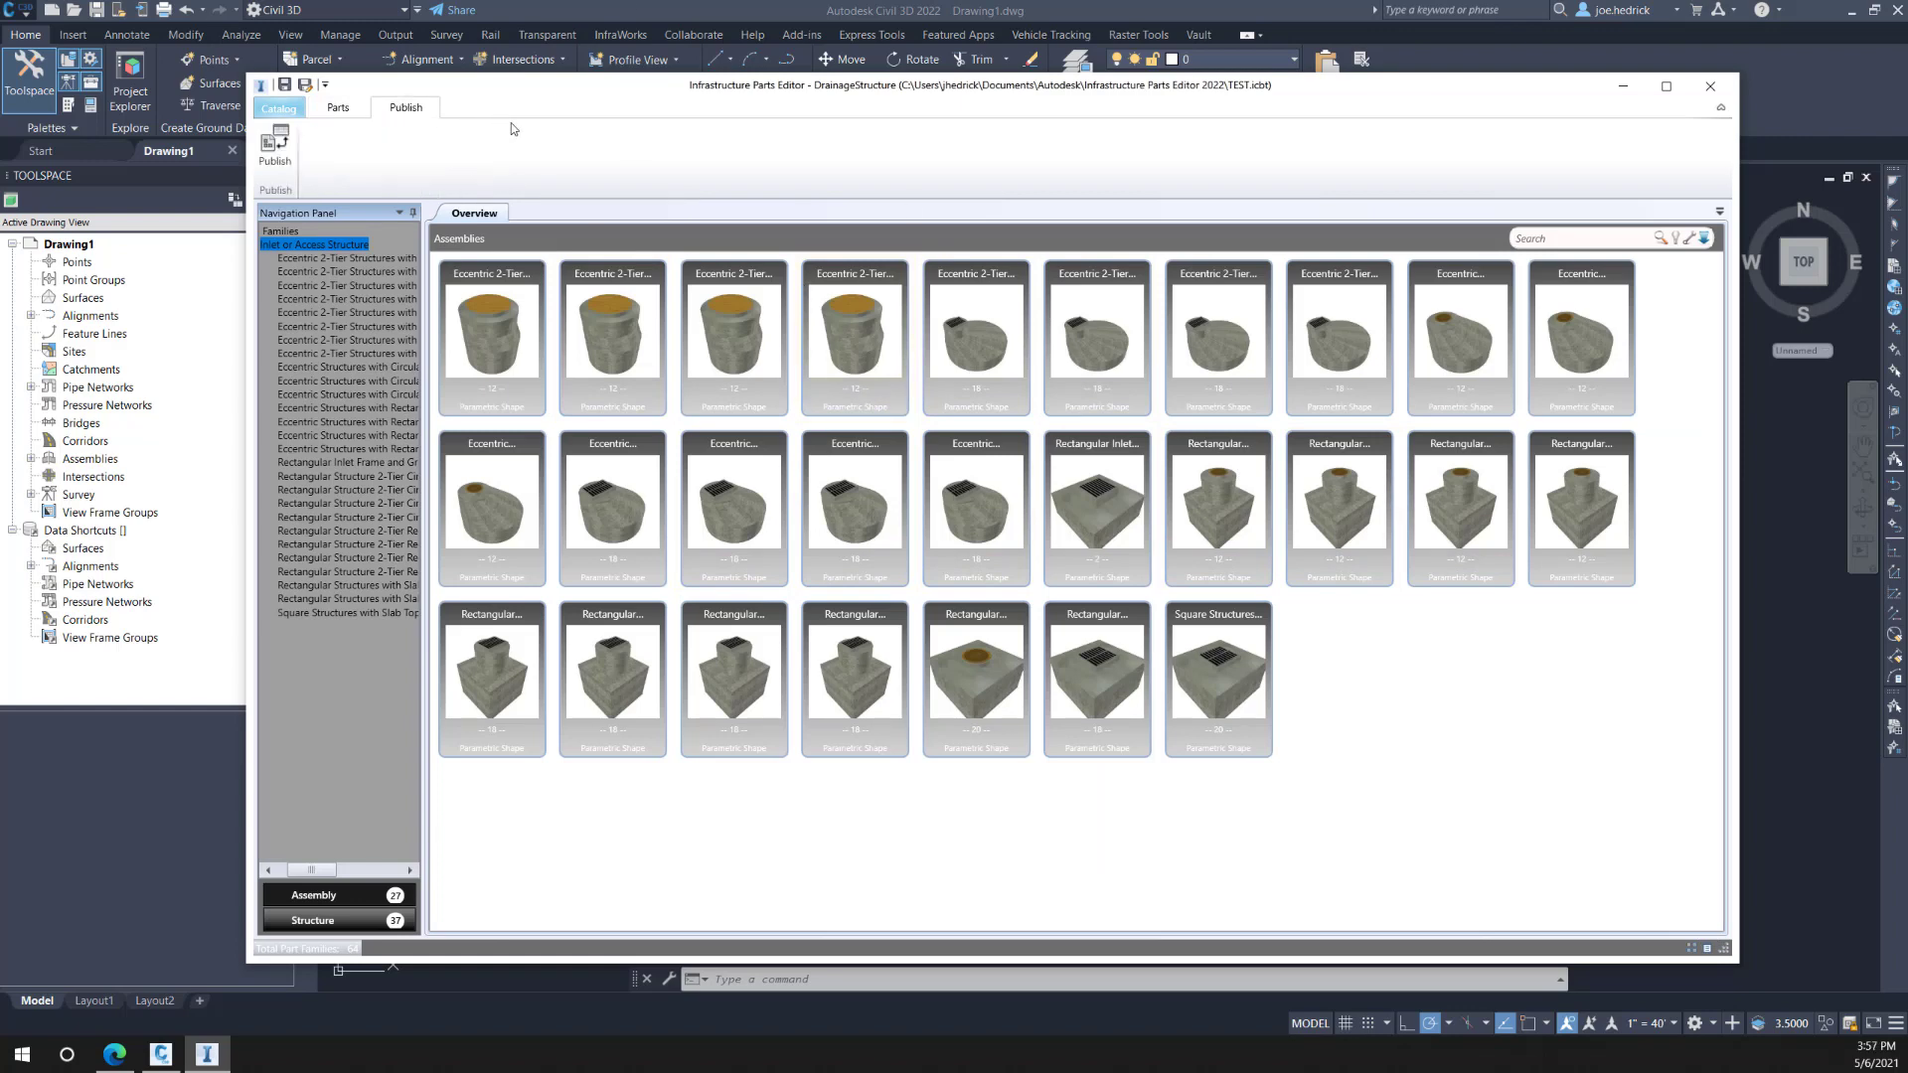
click(272, 162)
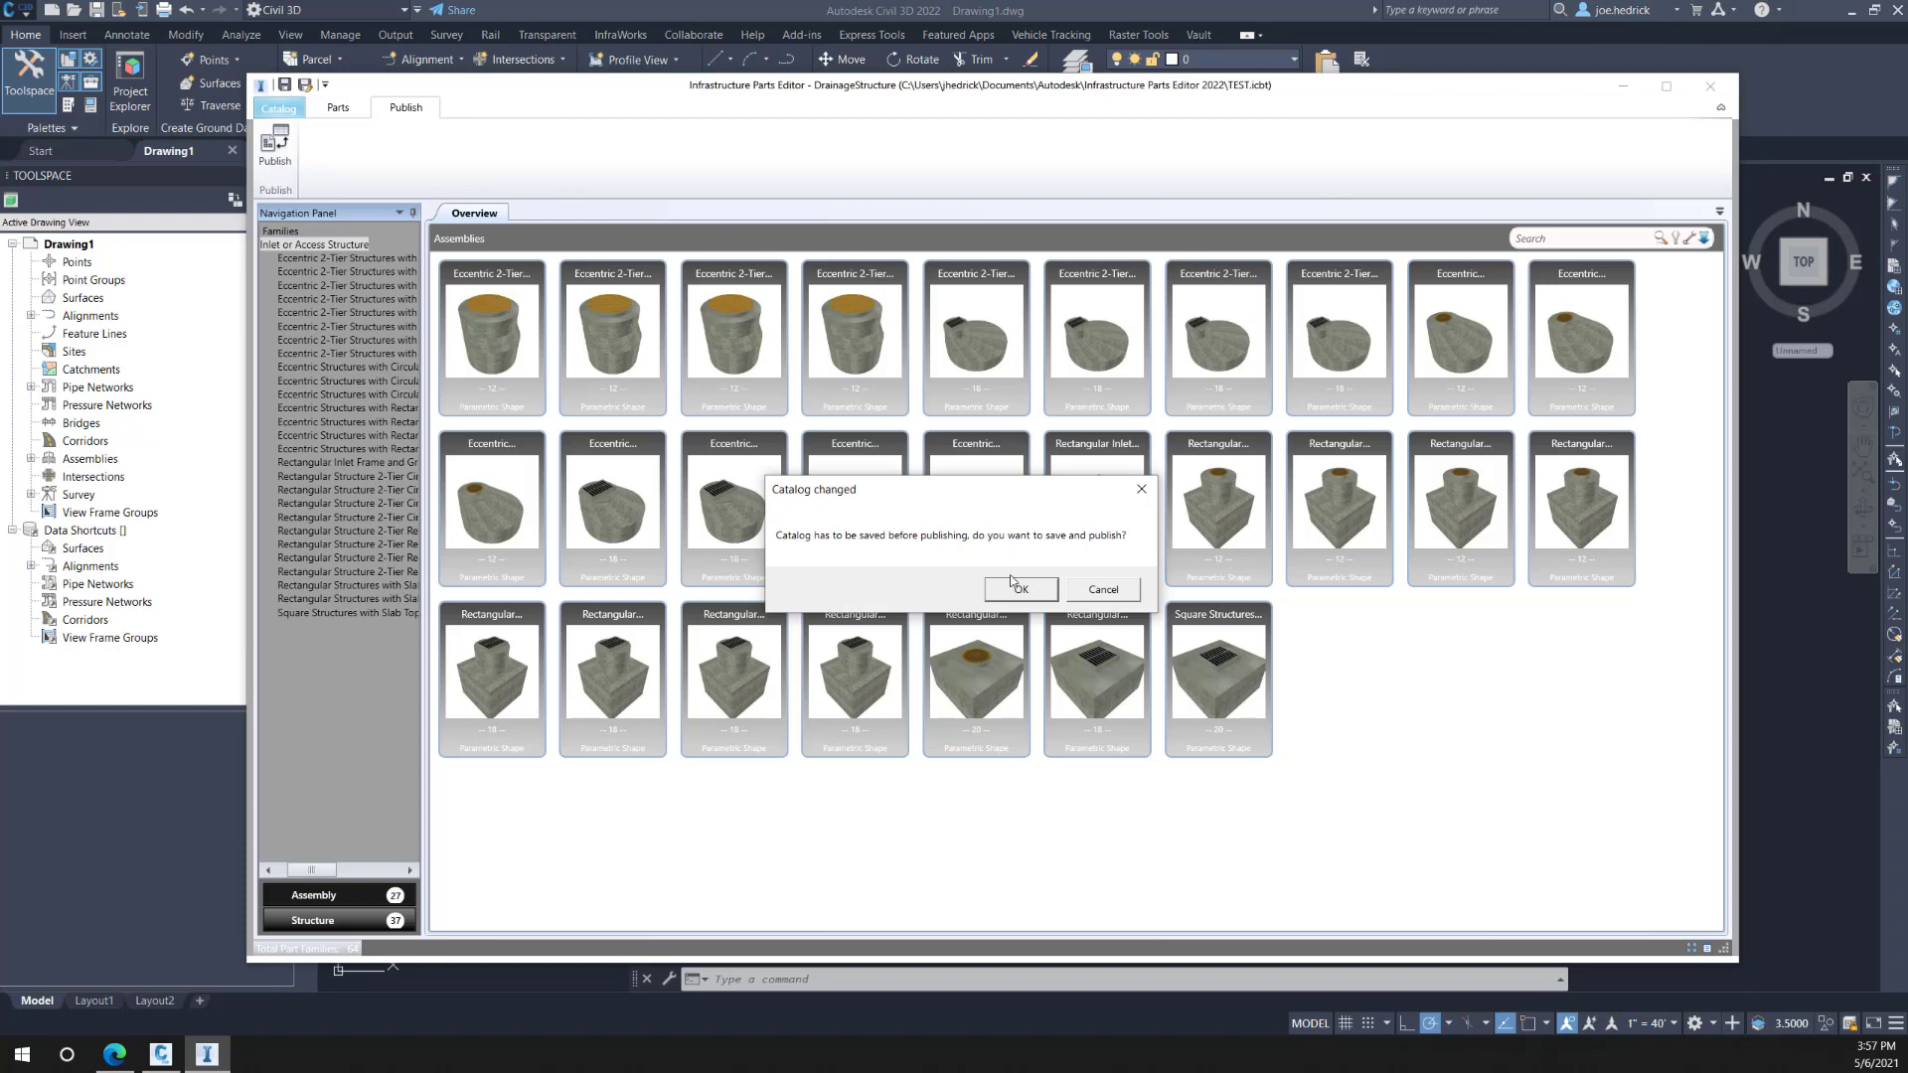
click(1020, 590)
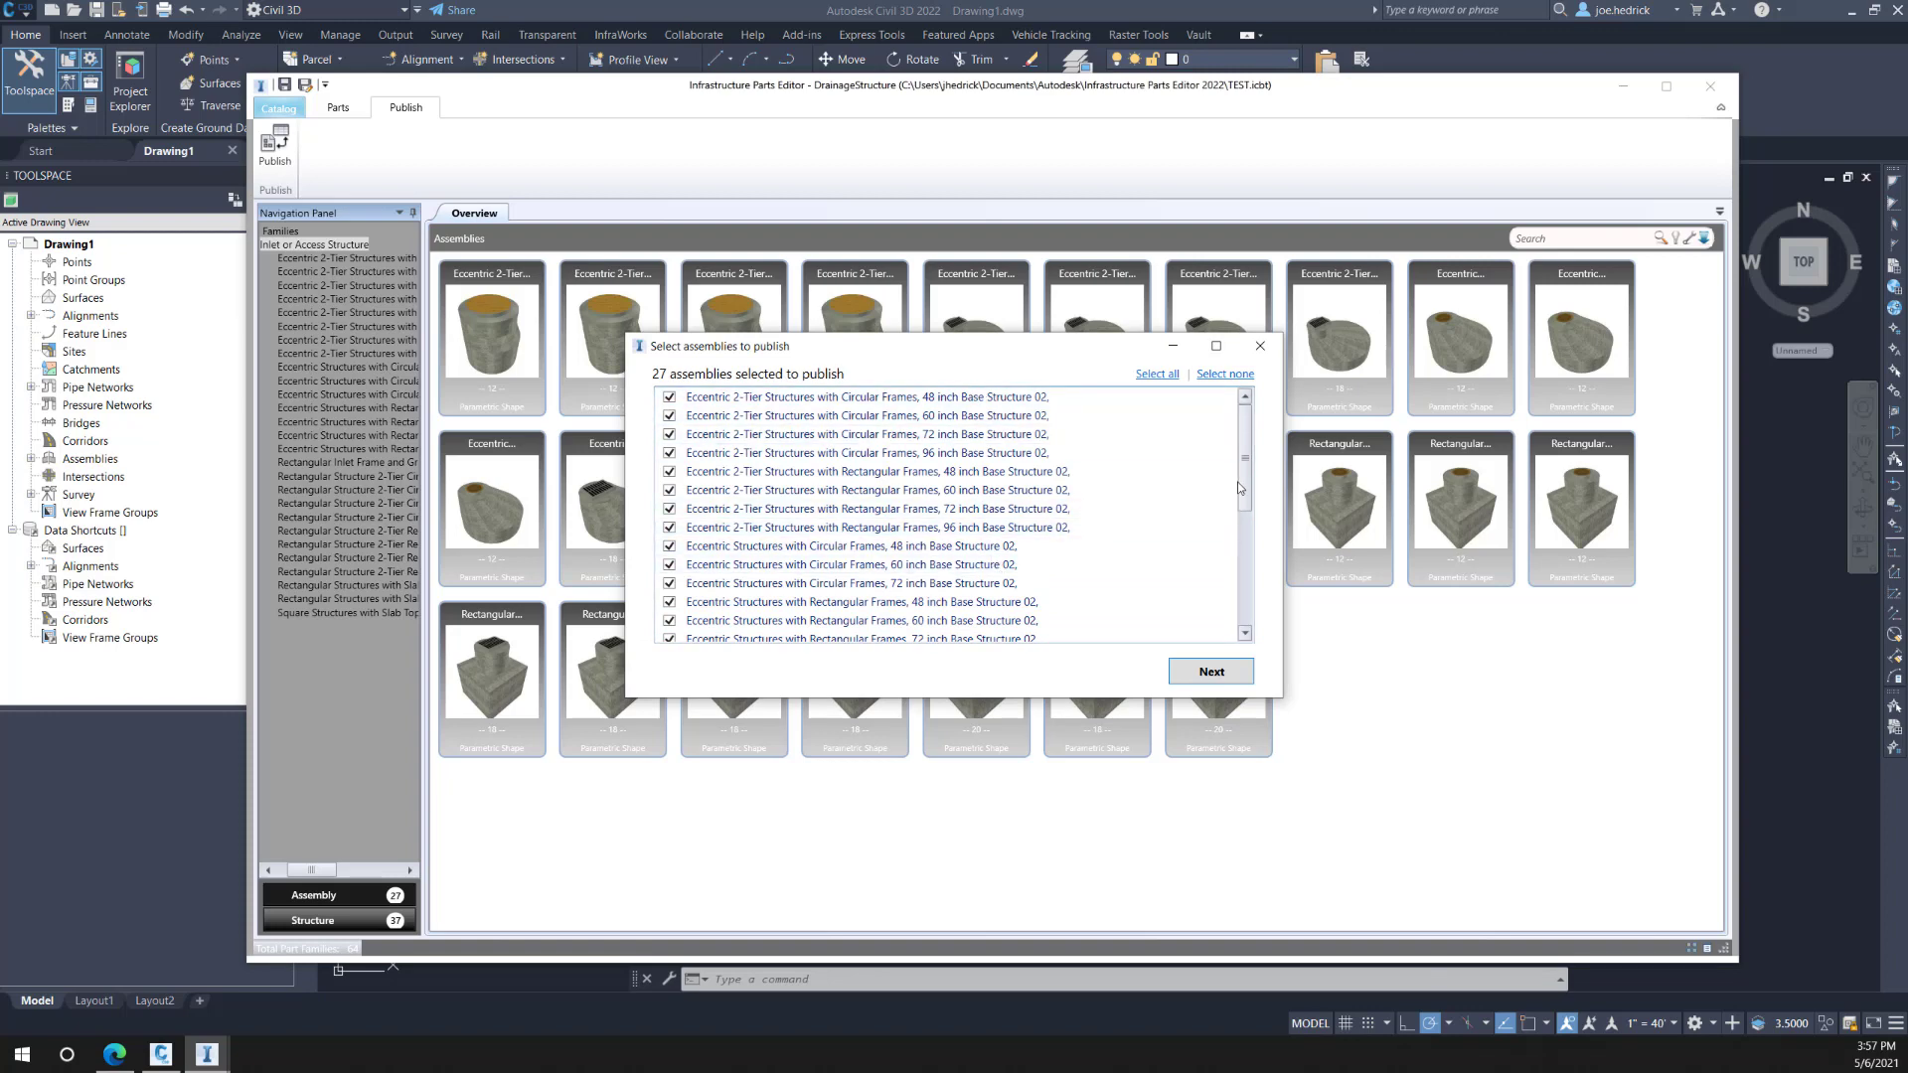
Step: Publish only the Eccentric 2-Tier Structures with Circular Frames assemblies with 48, 60 and 72 inch Base Structure 02, and continue to the publish targets
mouse_move(1243, 475)
mouse_down()
mouse_move(1241, 584)
mouse_move(1241, 469)
mouse_up()
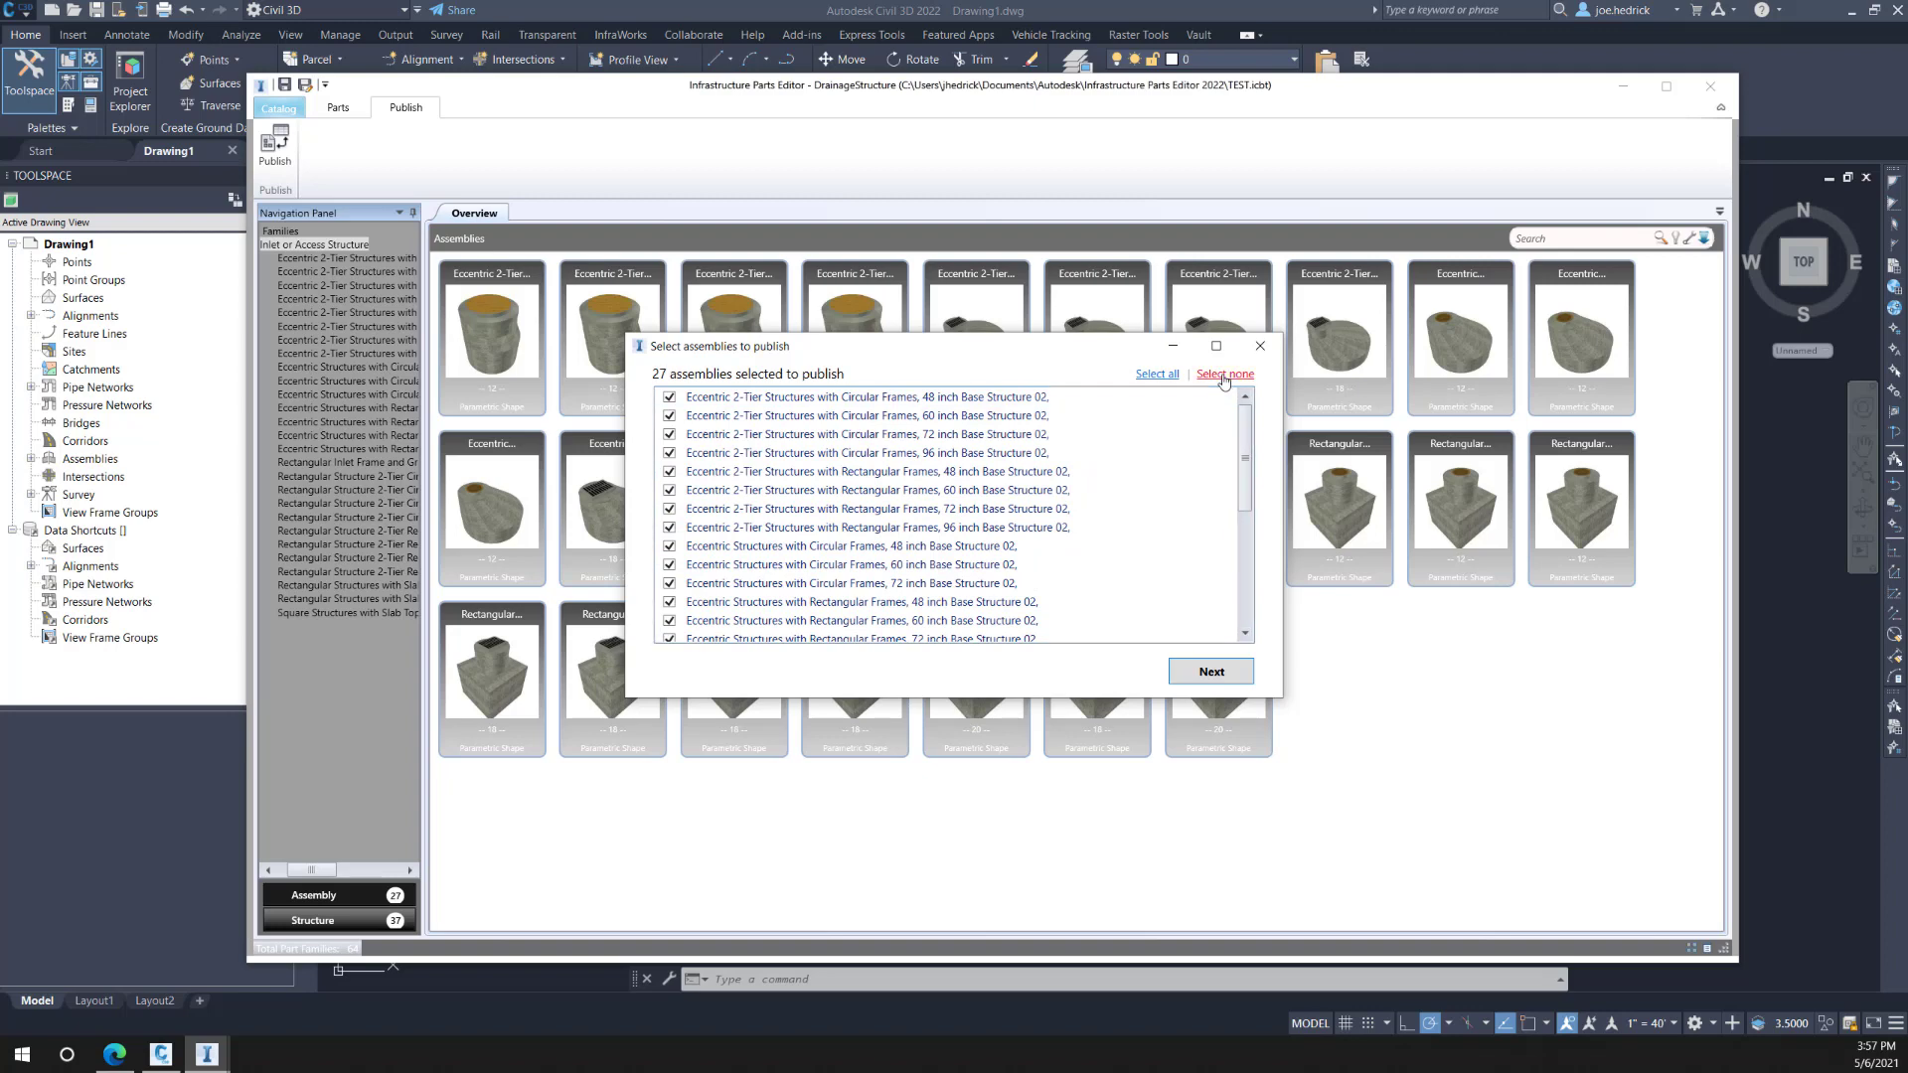
click(1225, 374)
click(669, 396)
click(669, 415)
click(669, 434)
click(1214, 677)
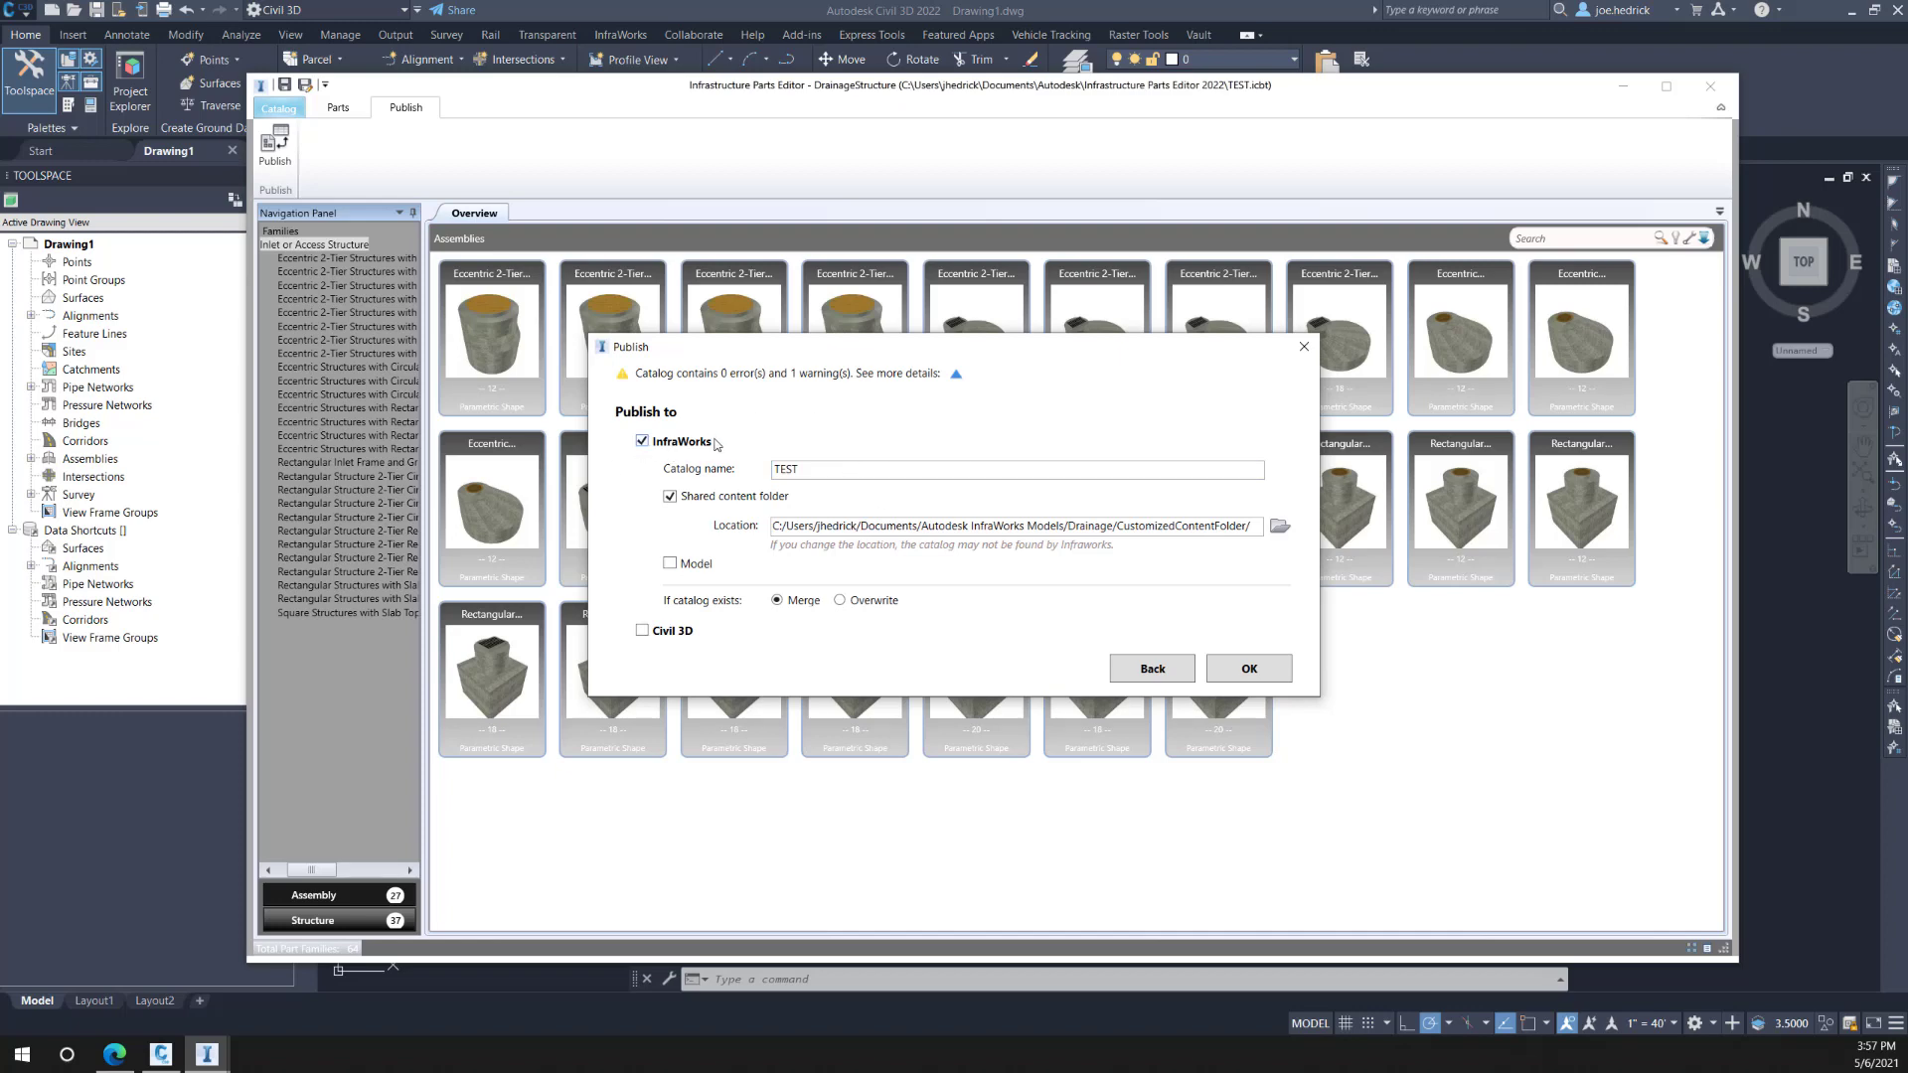
Step: Exclude InfraWorks from the publish targets and select Civil 3D instead
click(670, 443)
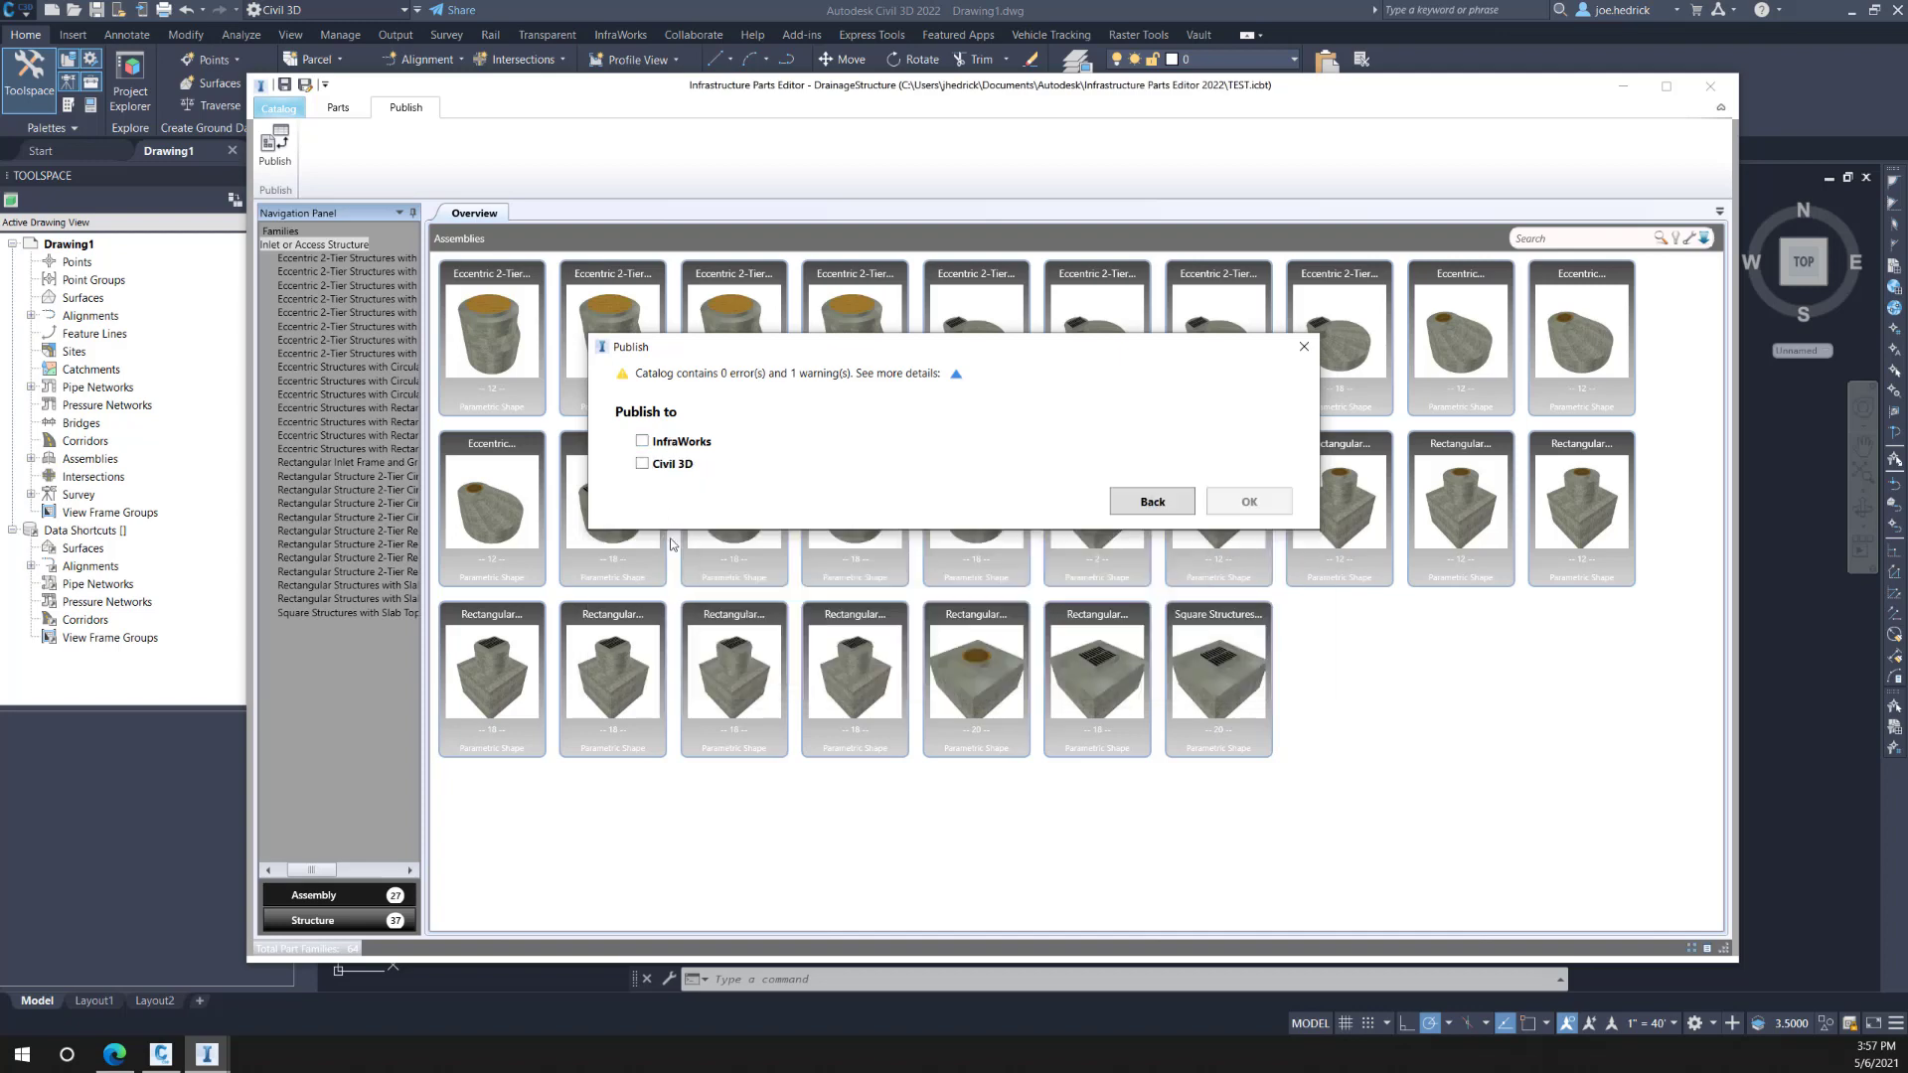
click(643, 466)
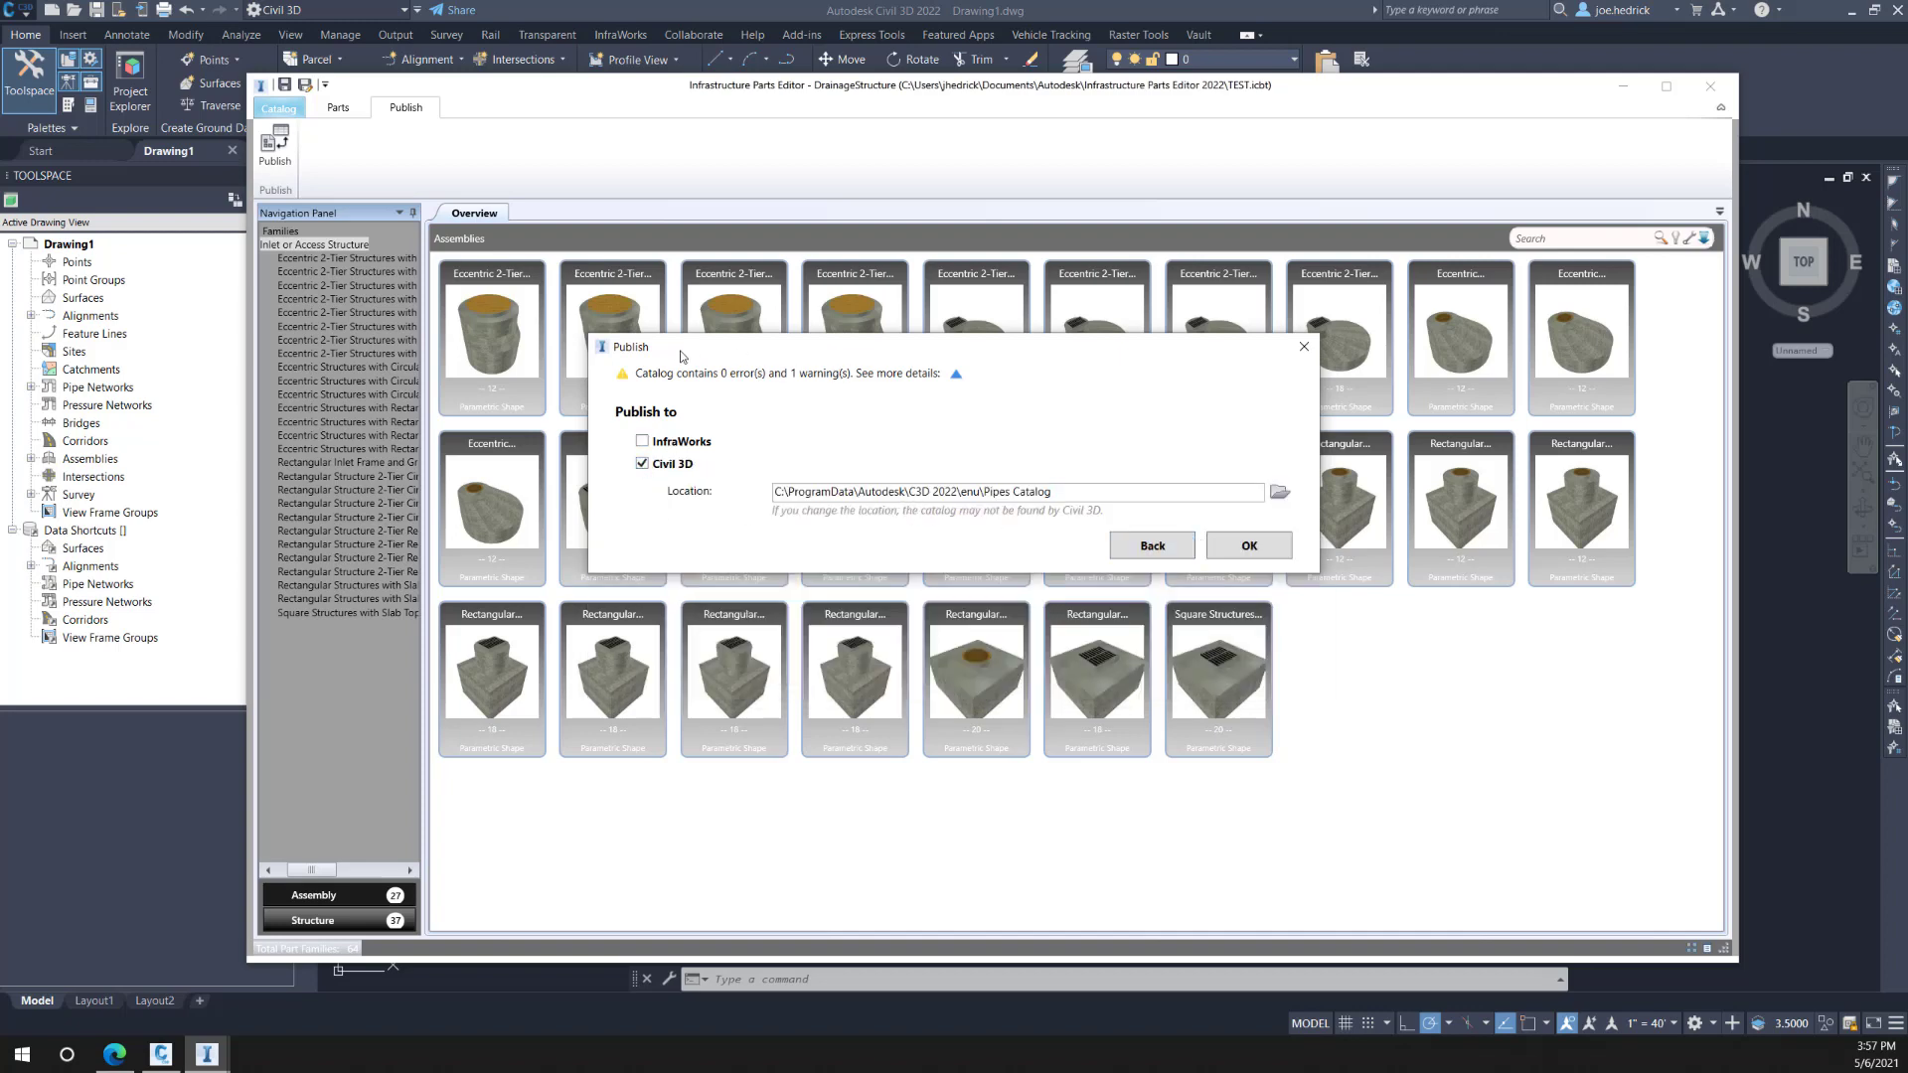
Step: Review the TEST publish report's warning details for the 48, 60 and 72 inch Base Structure 02 assemblies
click(955, 374)
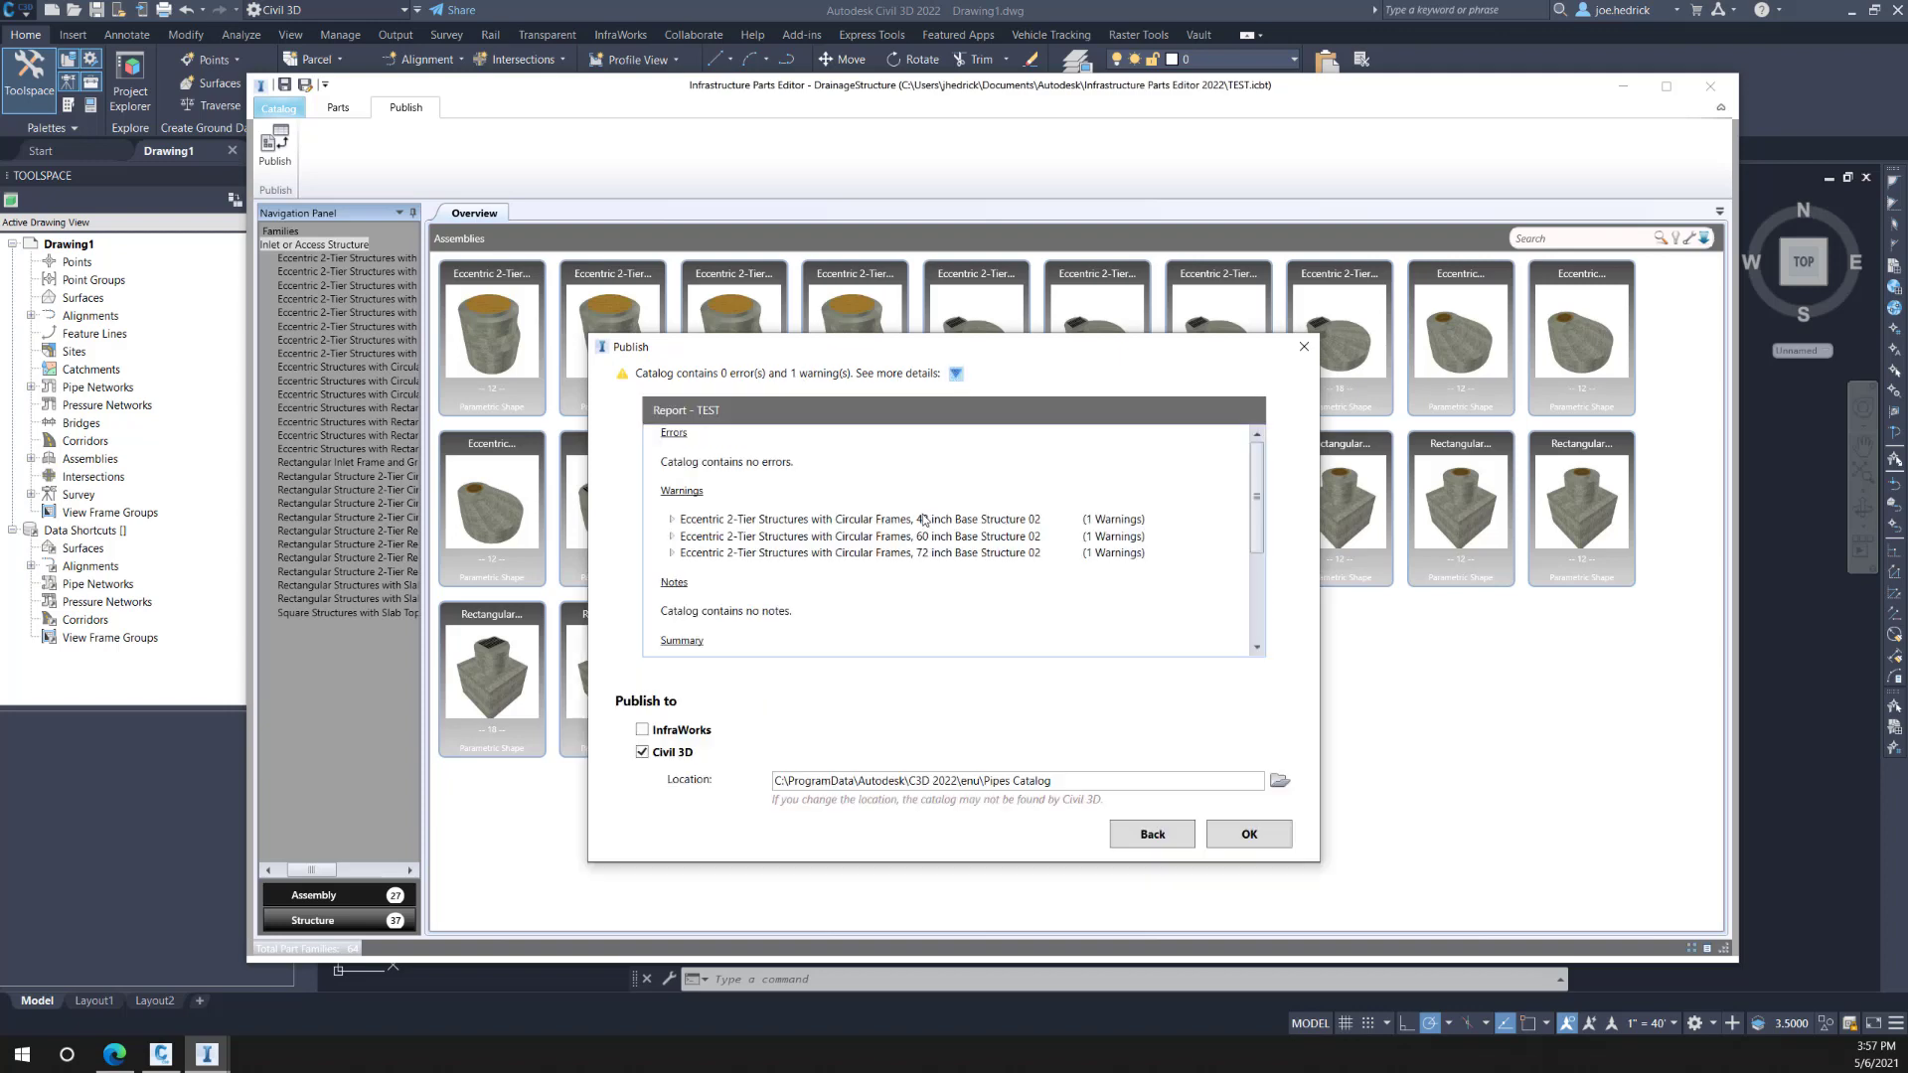
click(675, 520)
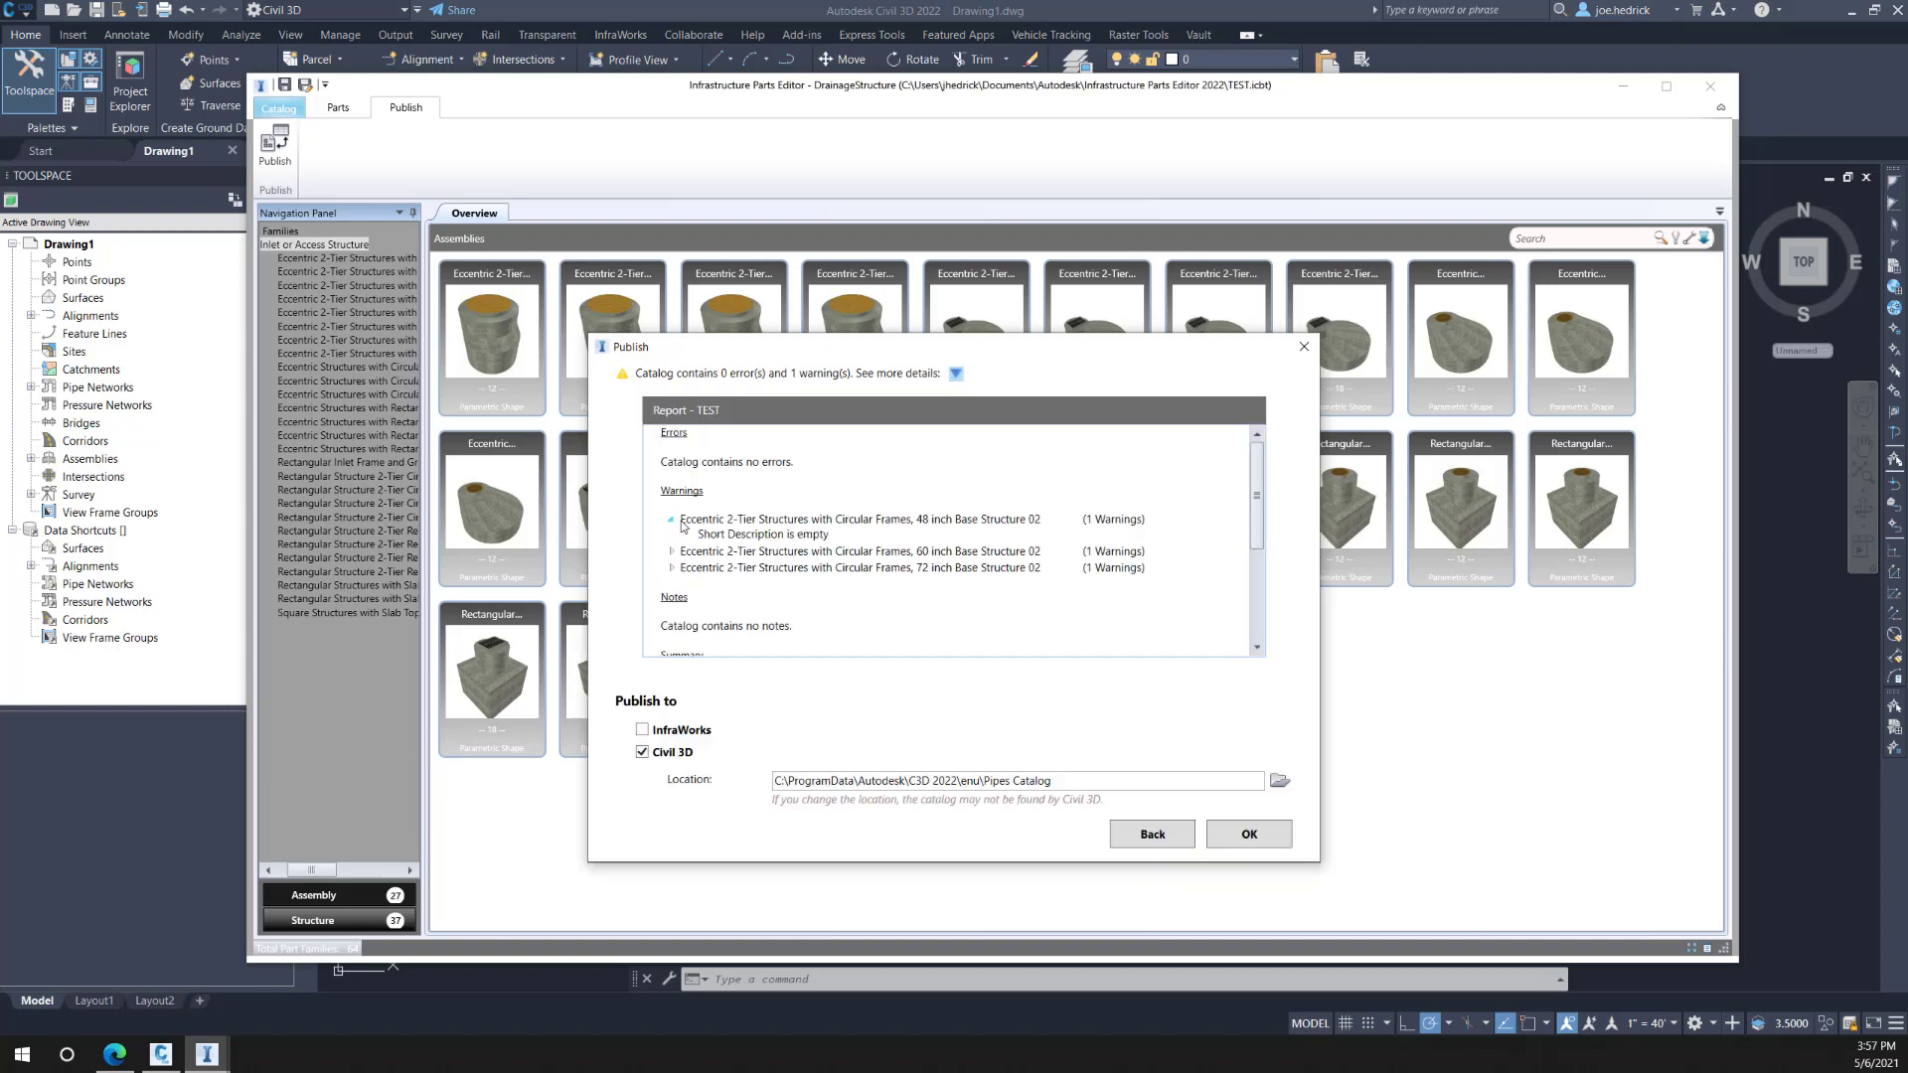
click(752, 534)
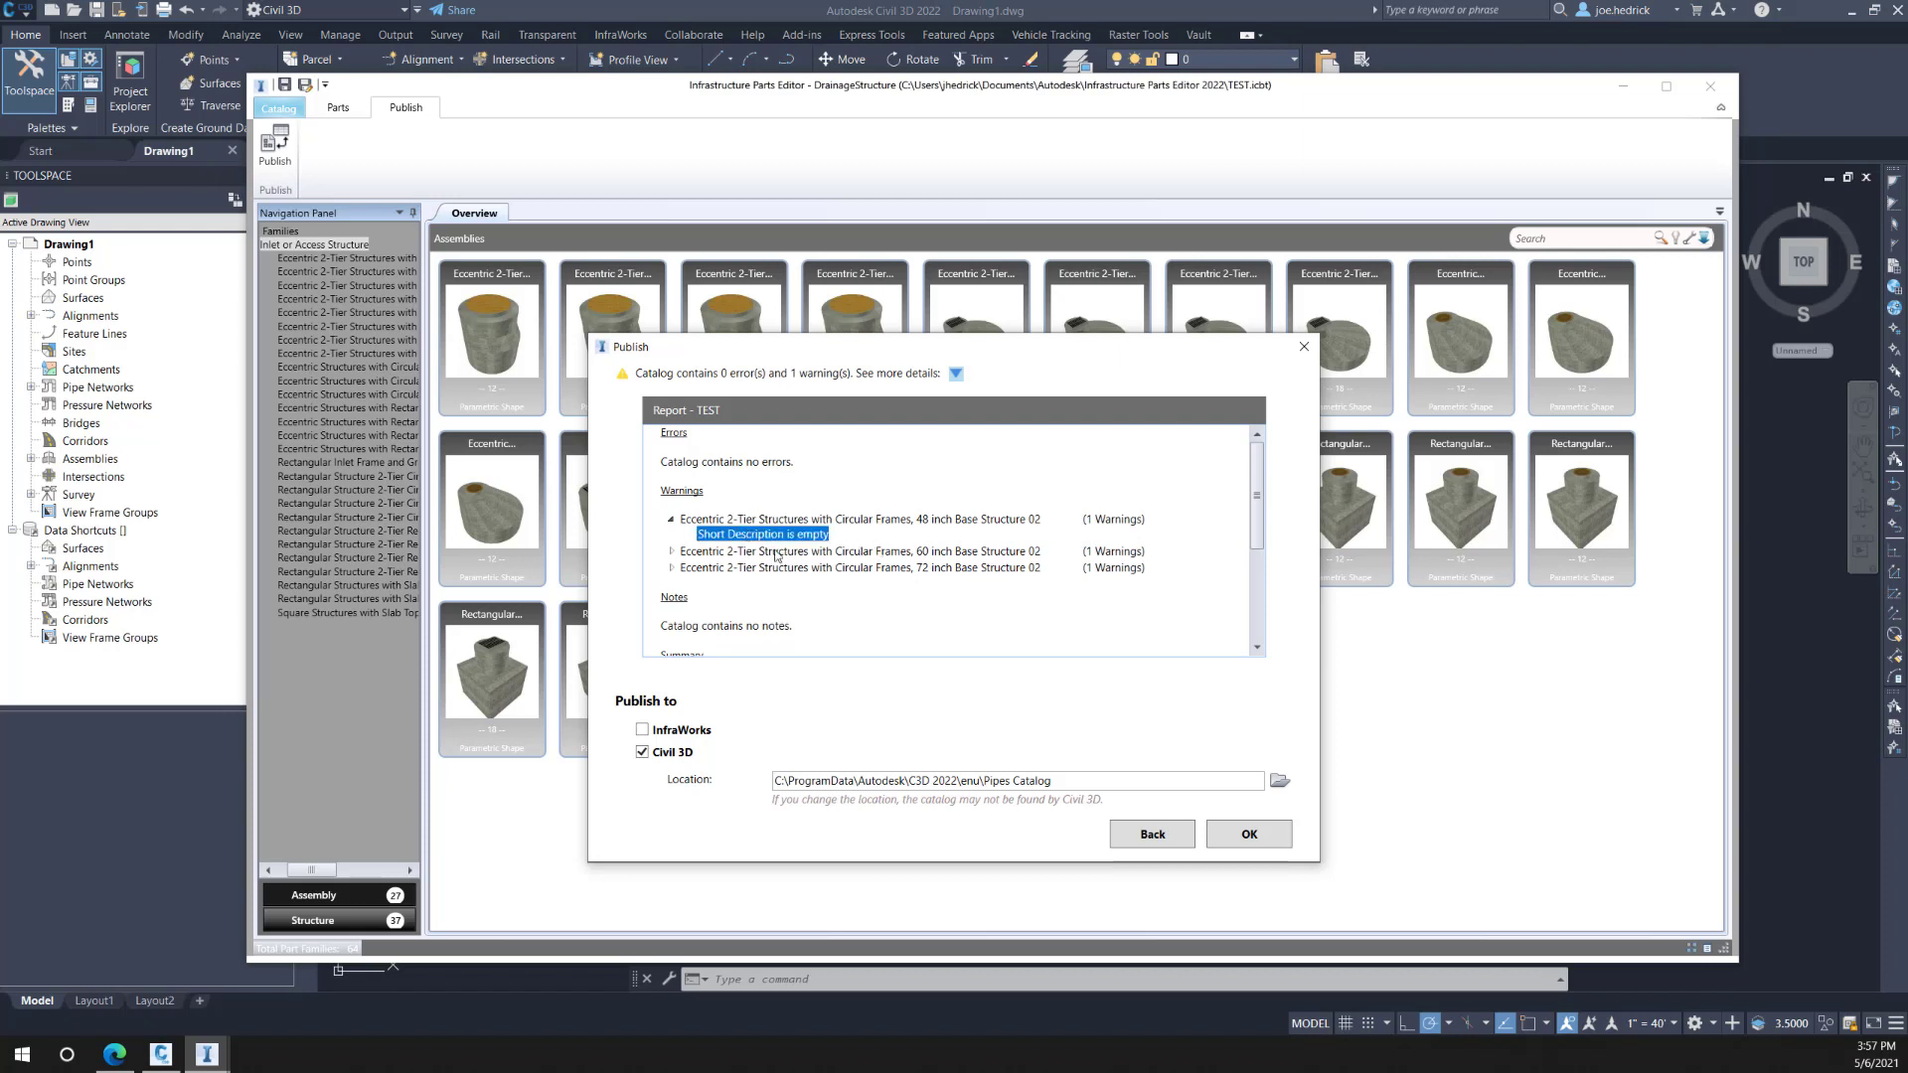
click(673, 553)
click(673, 584)
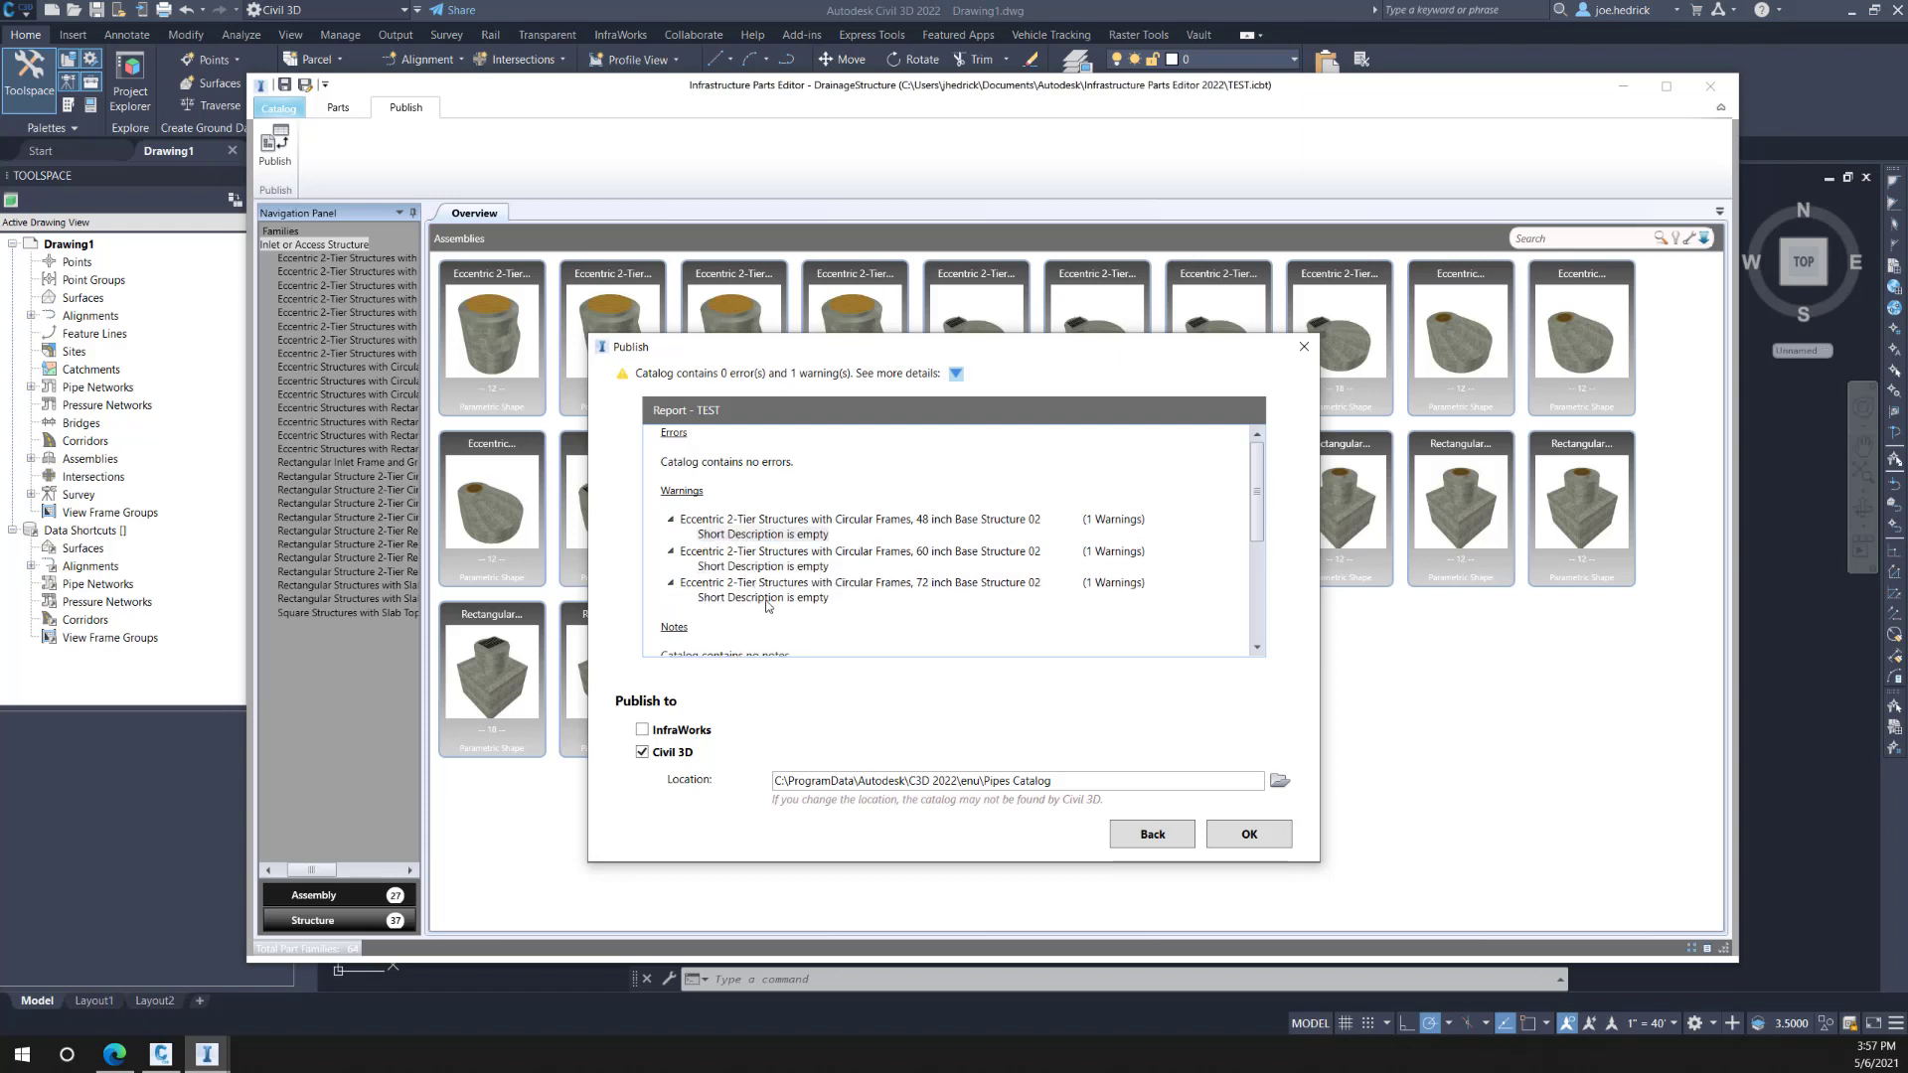
click(672, 537)
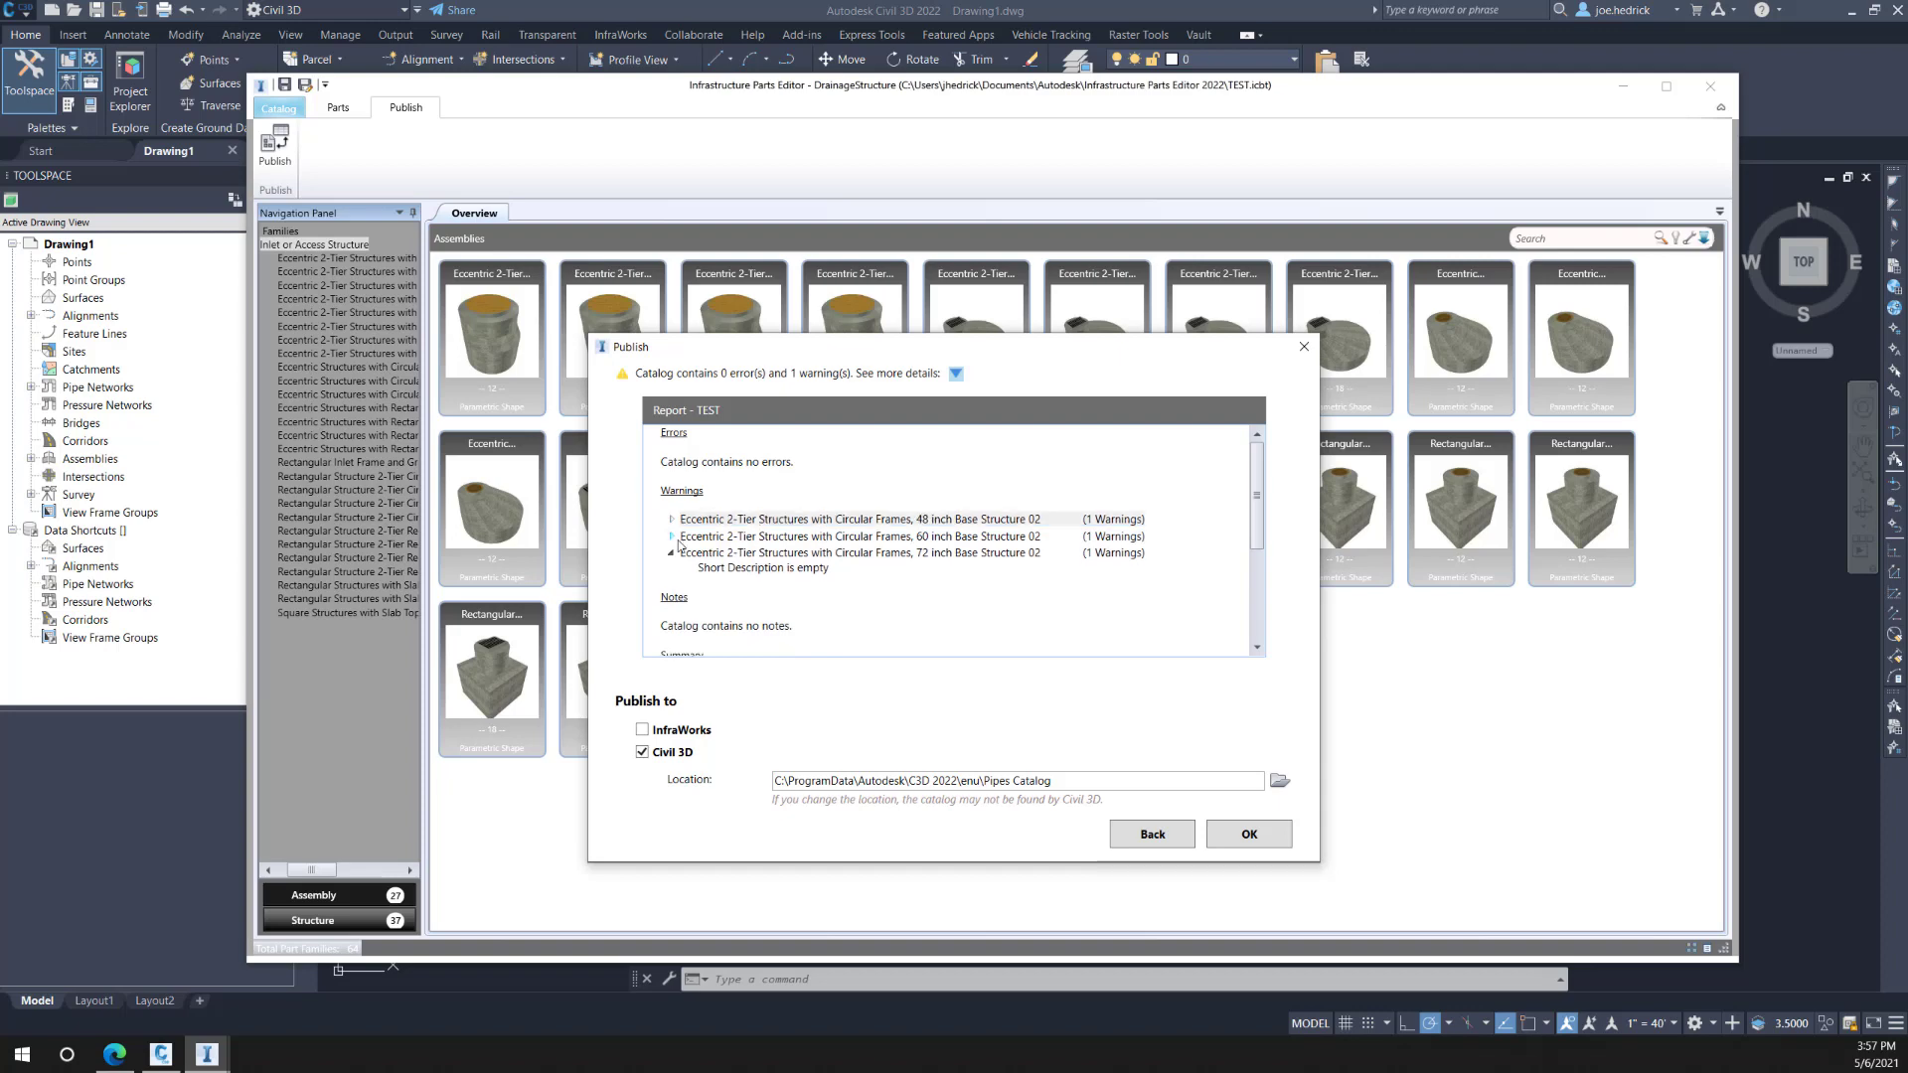
click(673, 555)
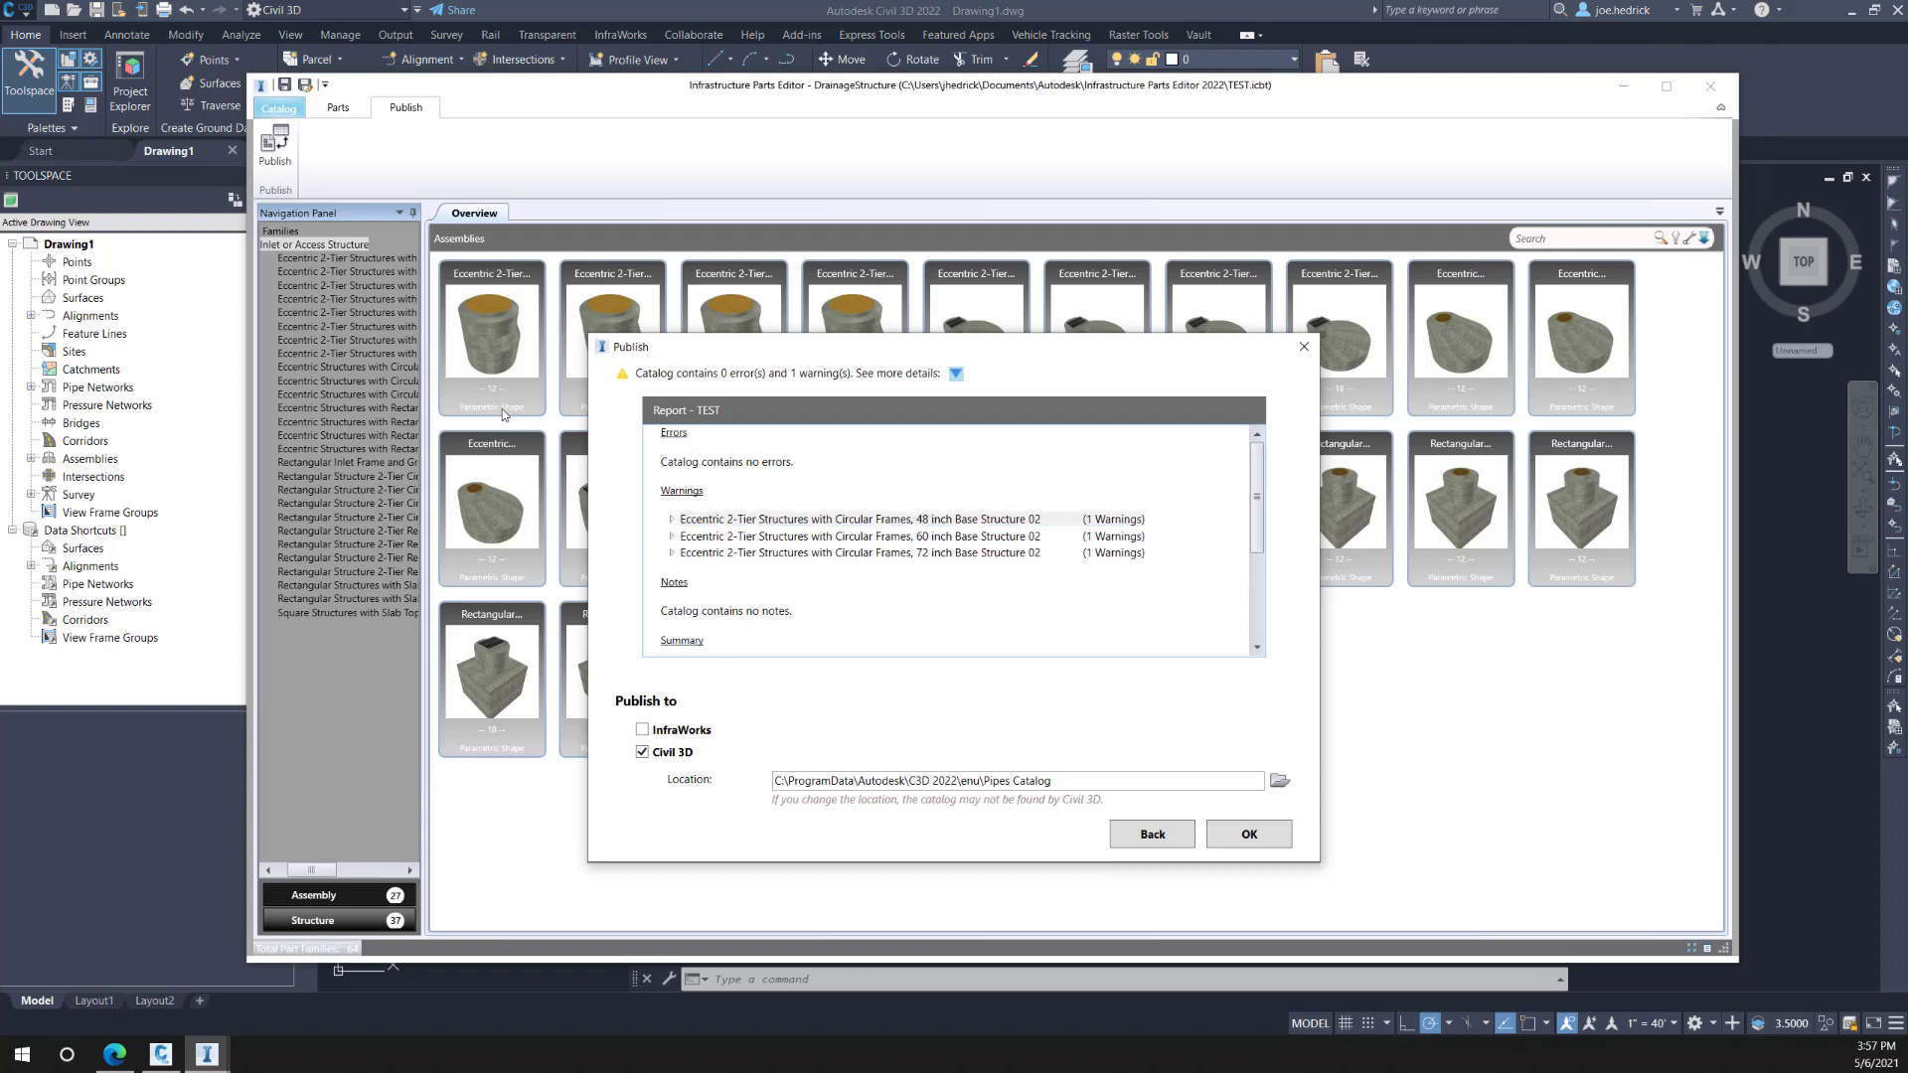
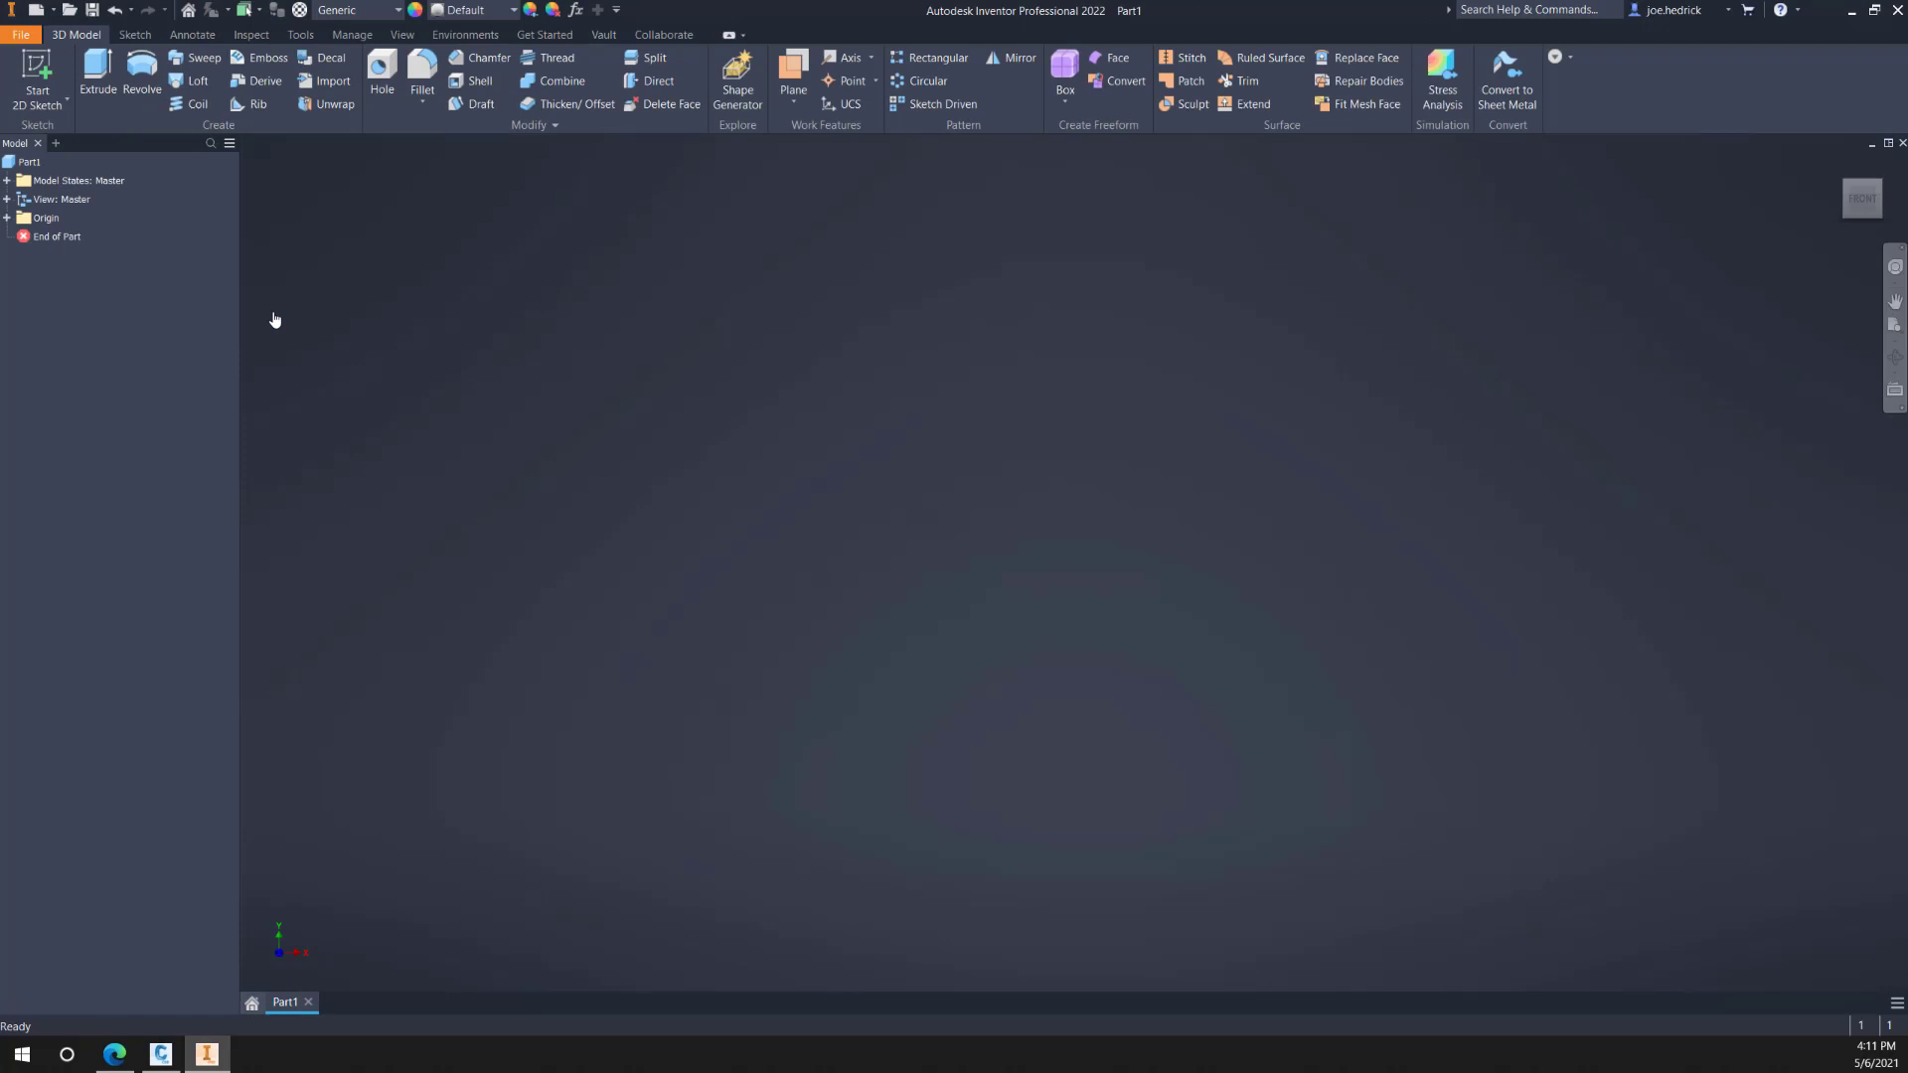
Step: In Autodesk Inventor, define the current view of the empty Part1 as the Top view
click(290, 944)
click(293, 949)
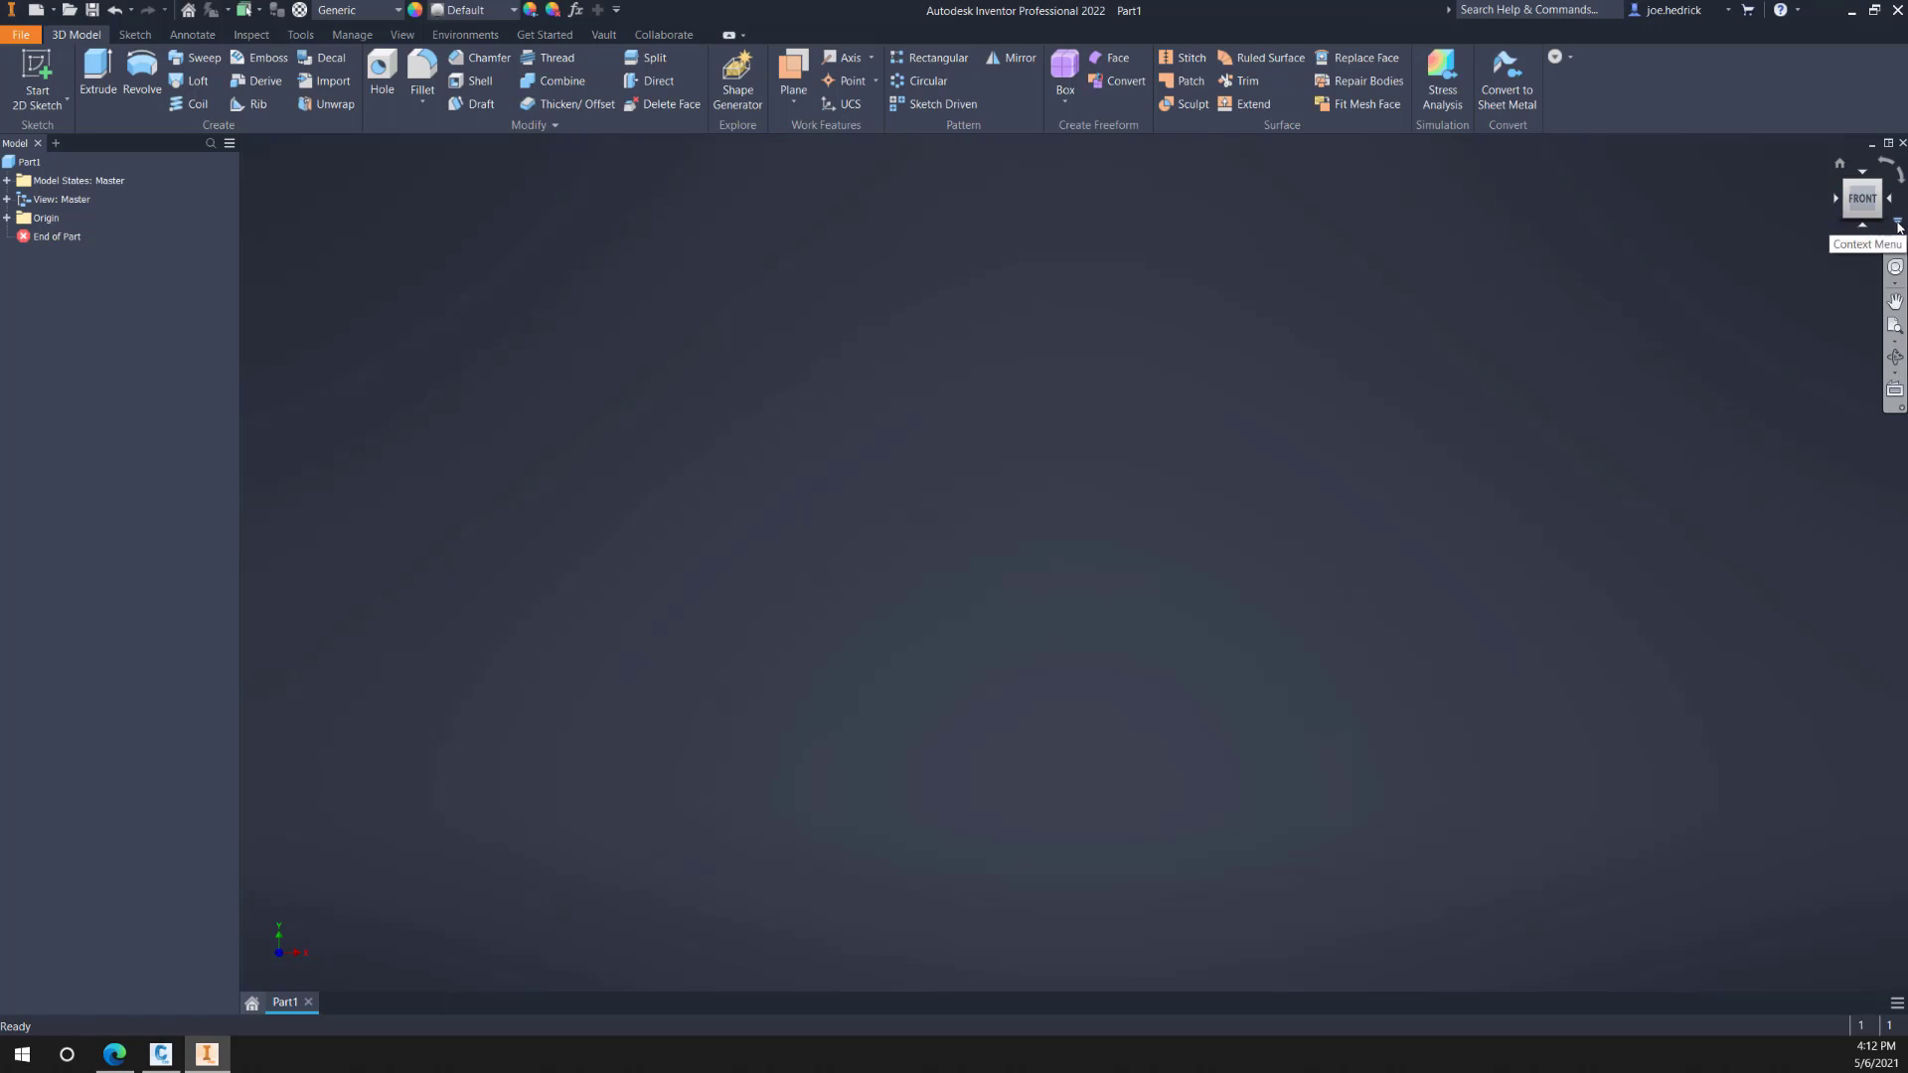
click(1896, 224)
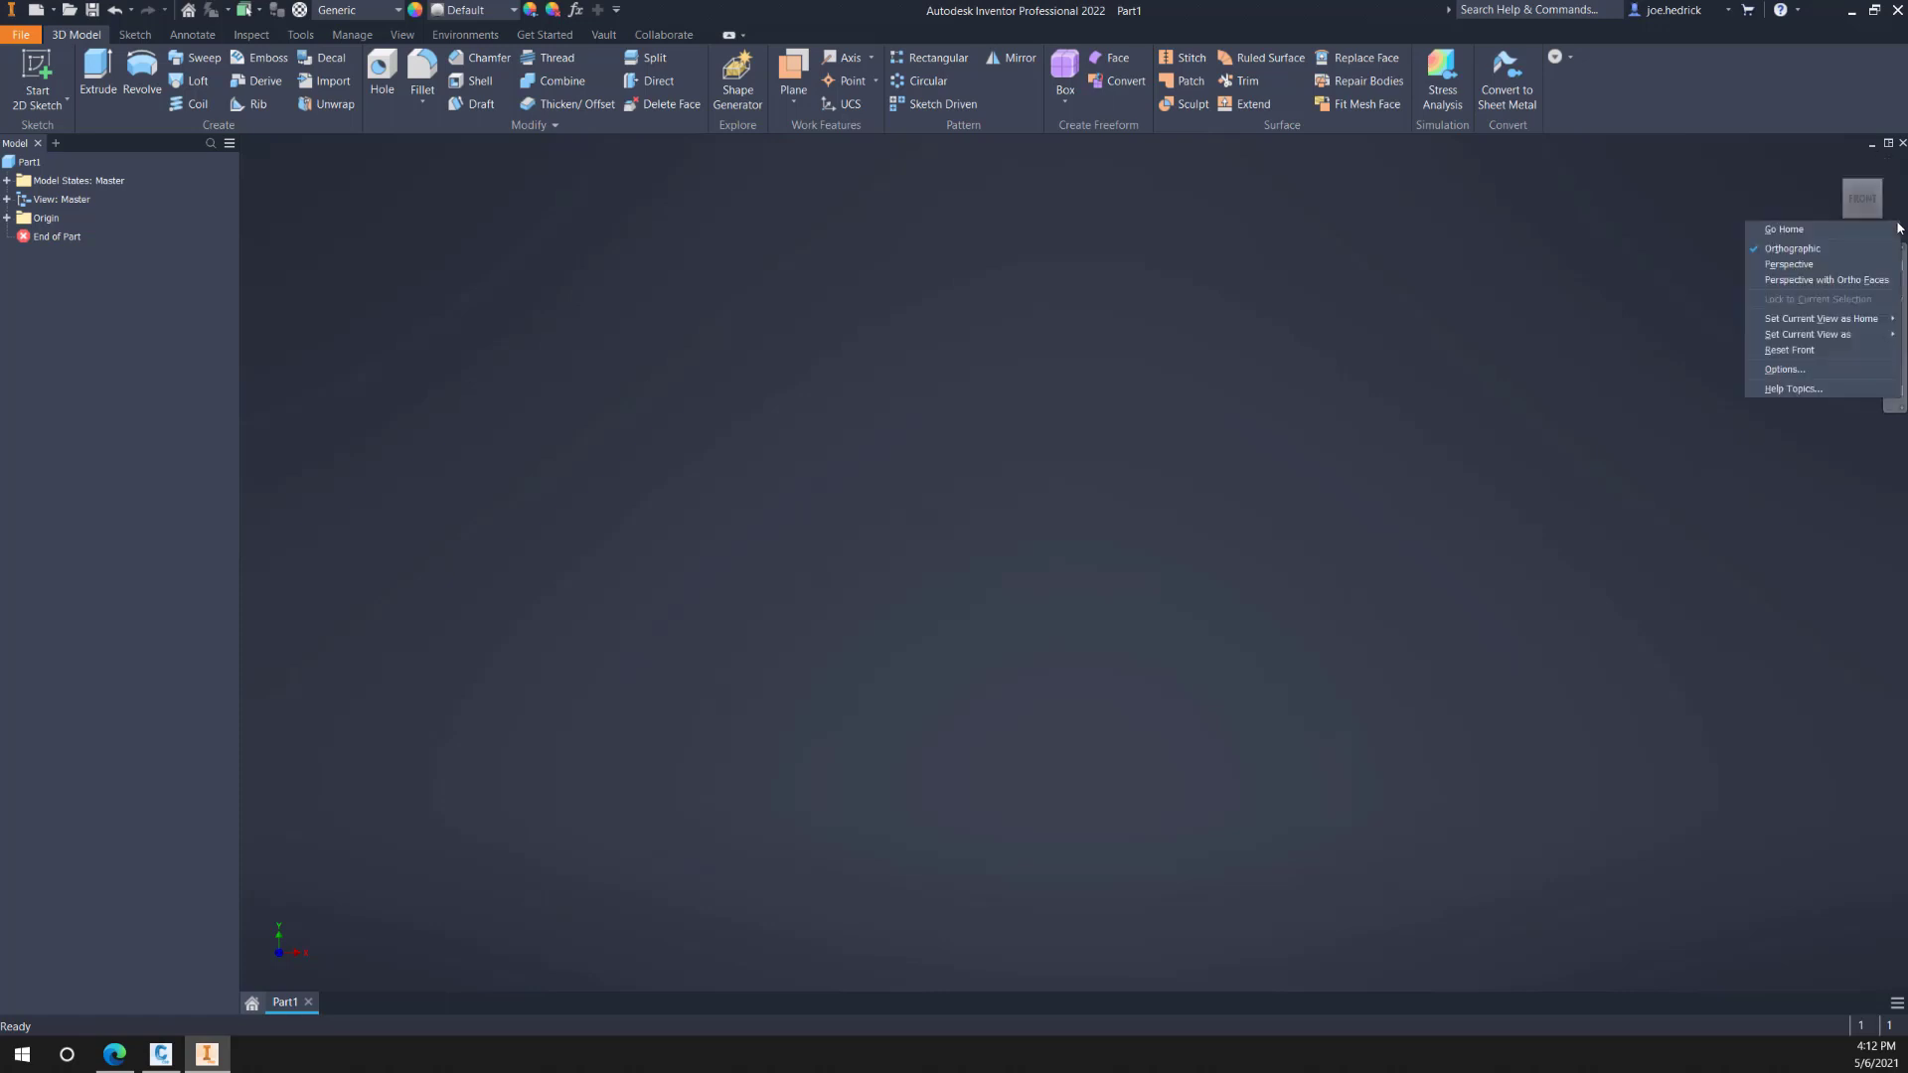
mouse_move(1800, 336)
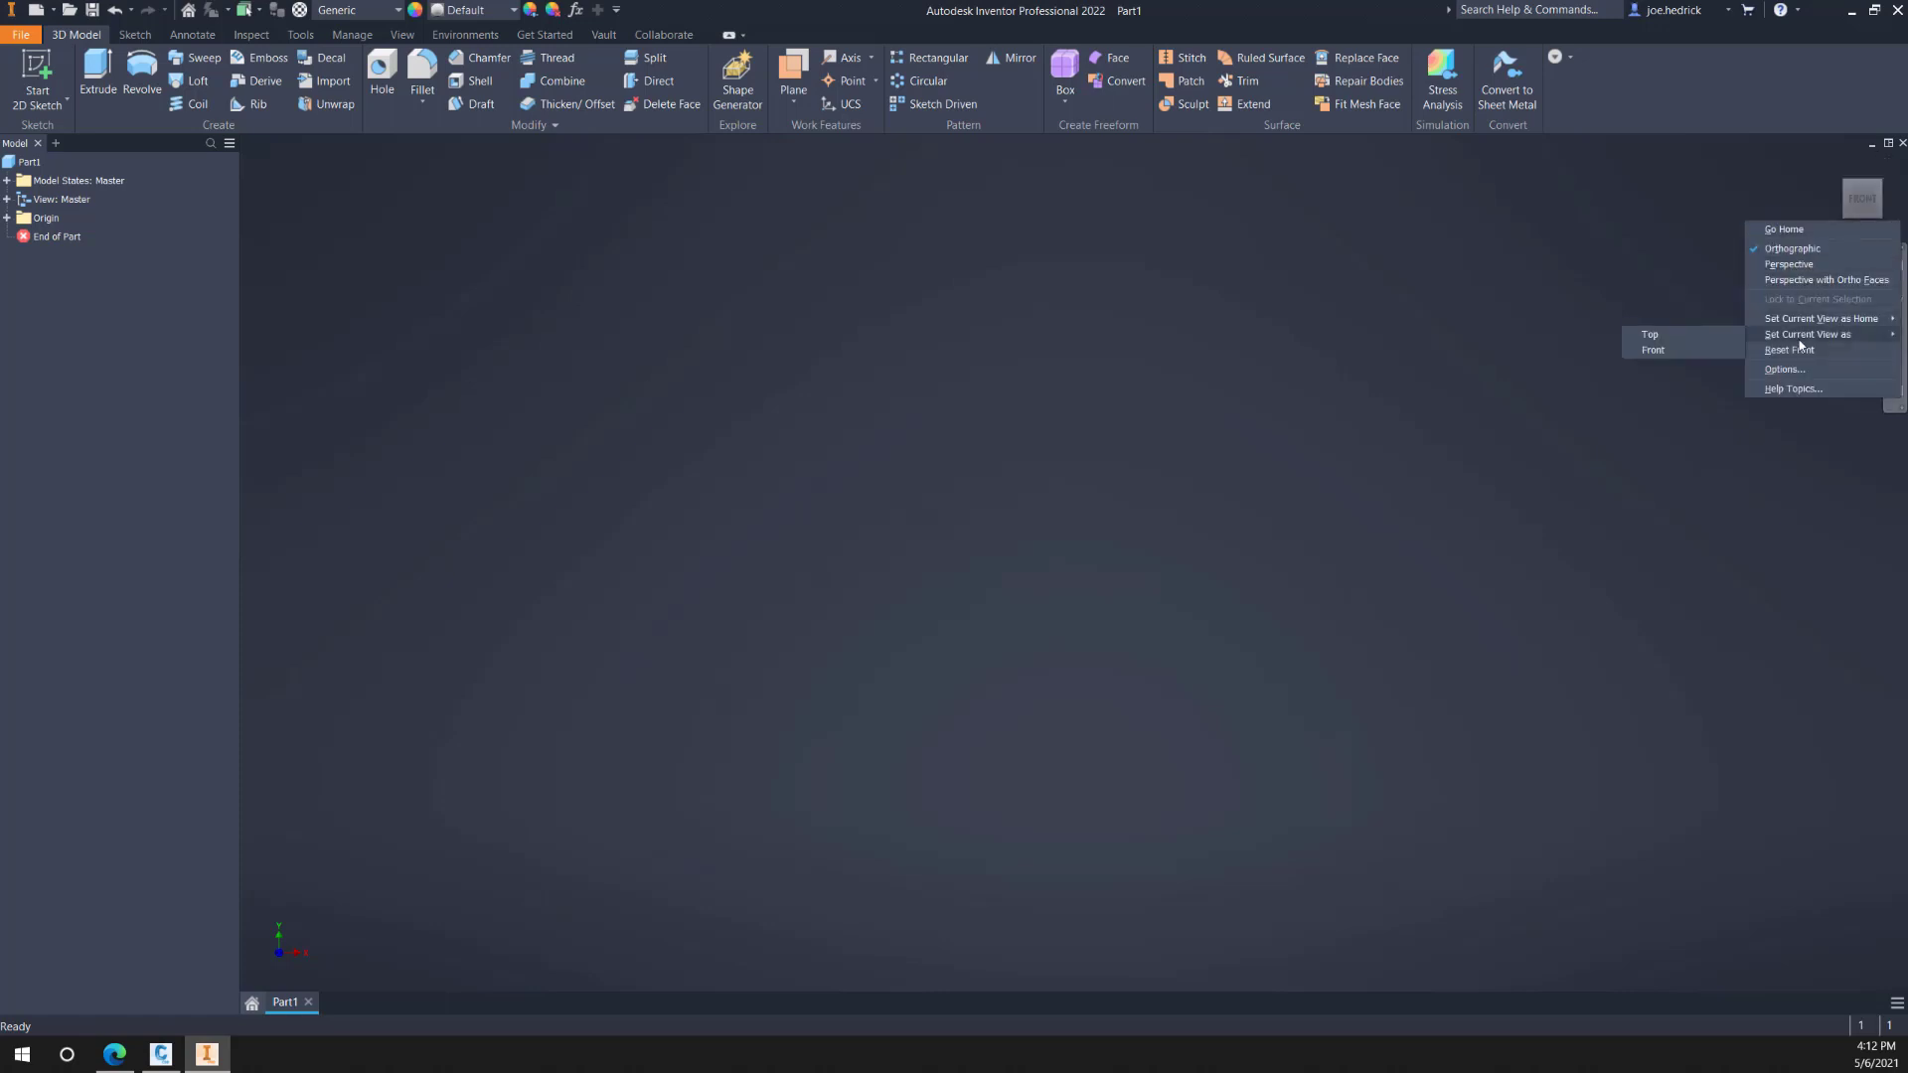
click(1667, 337)
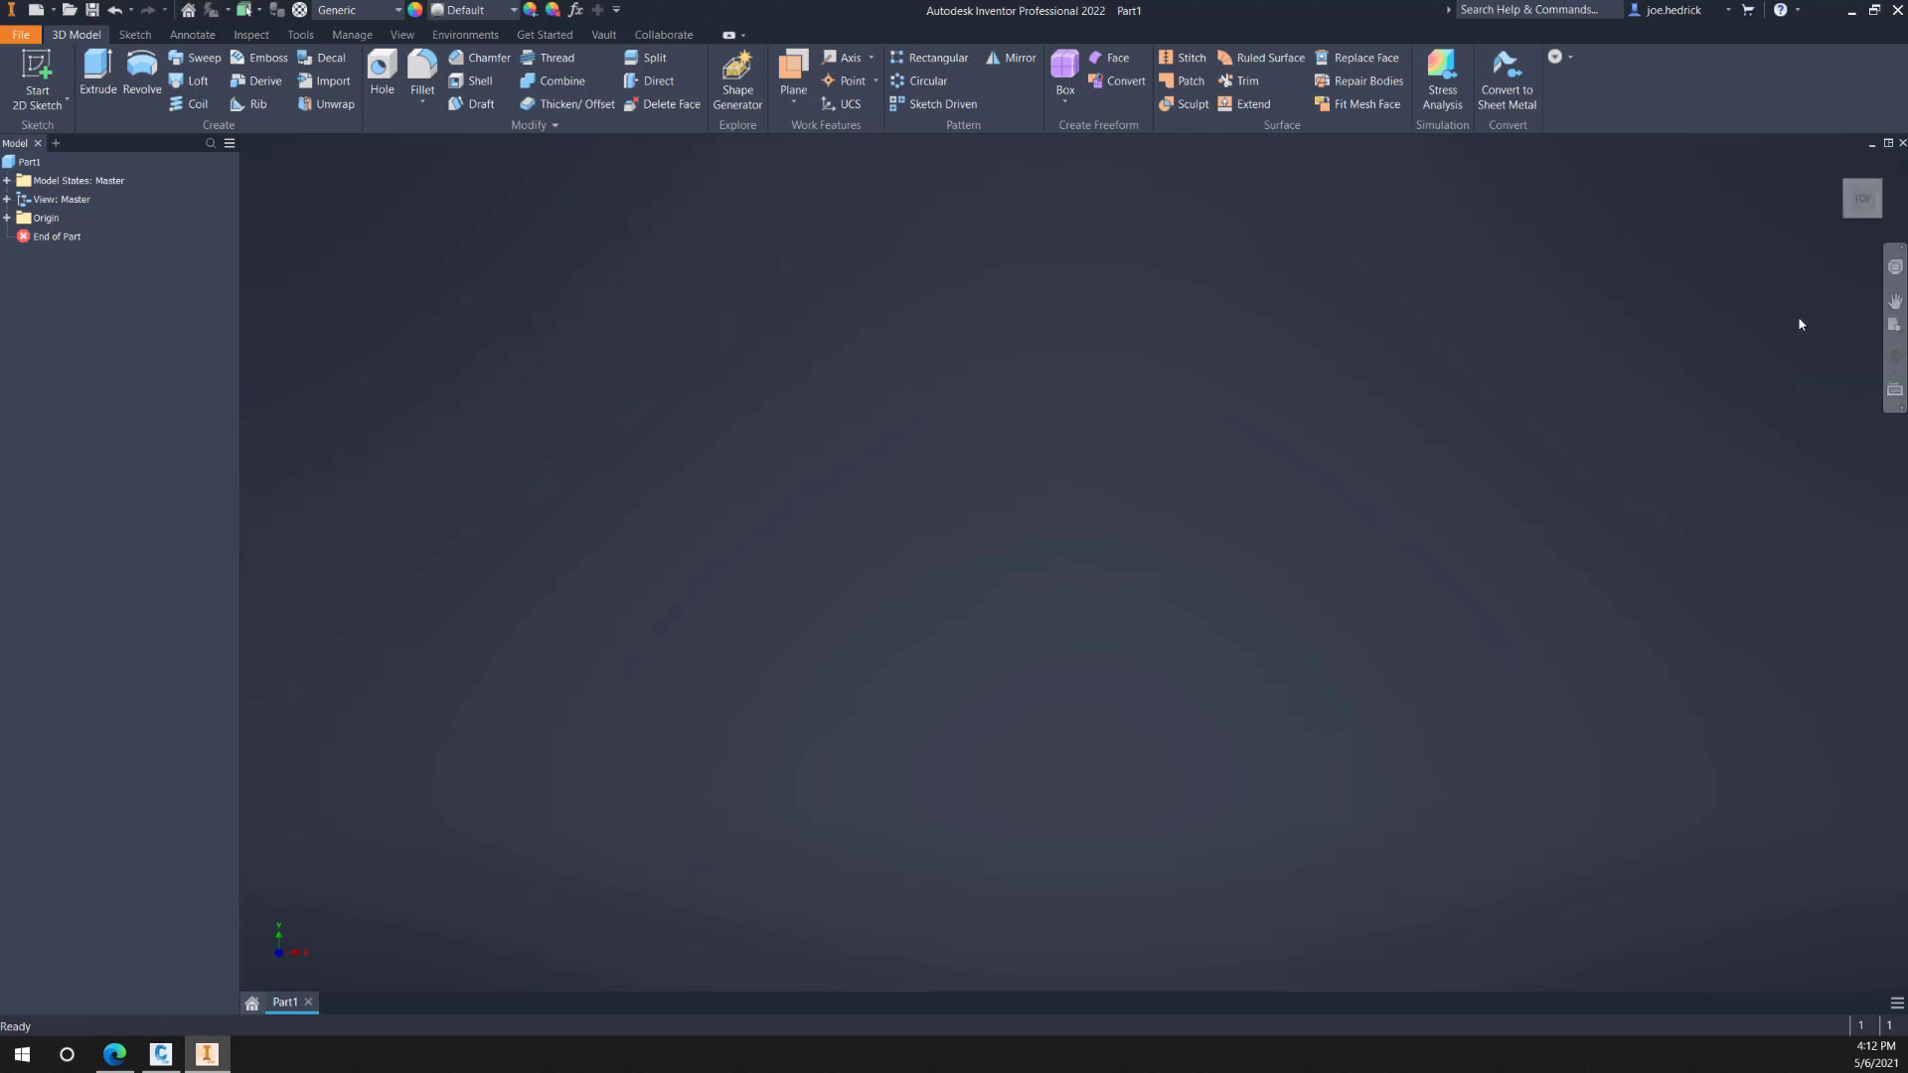
mouse_move(1856, 225)
click(19, 38)
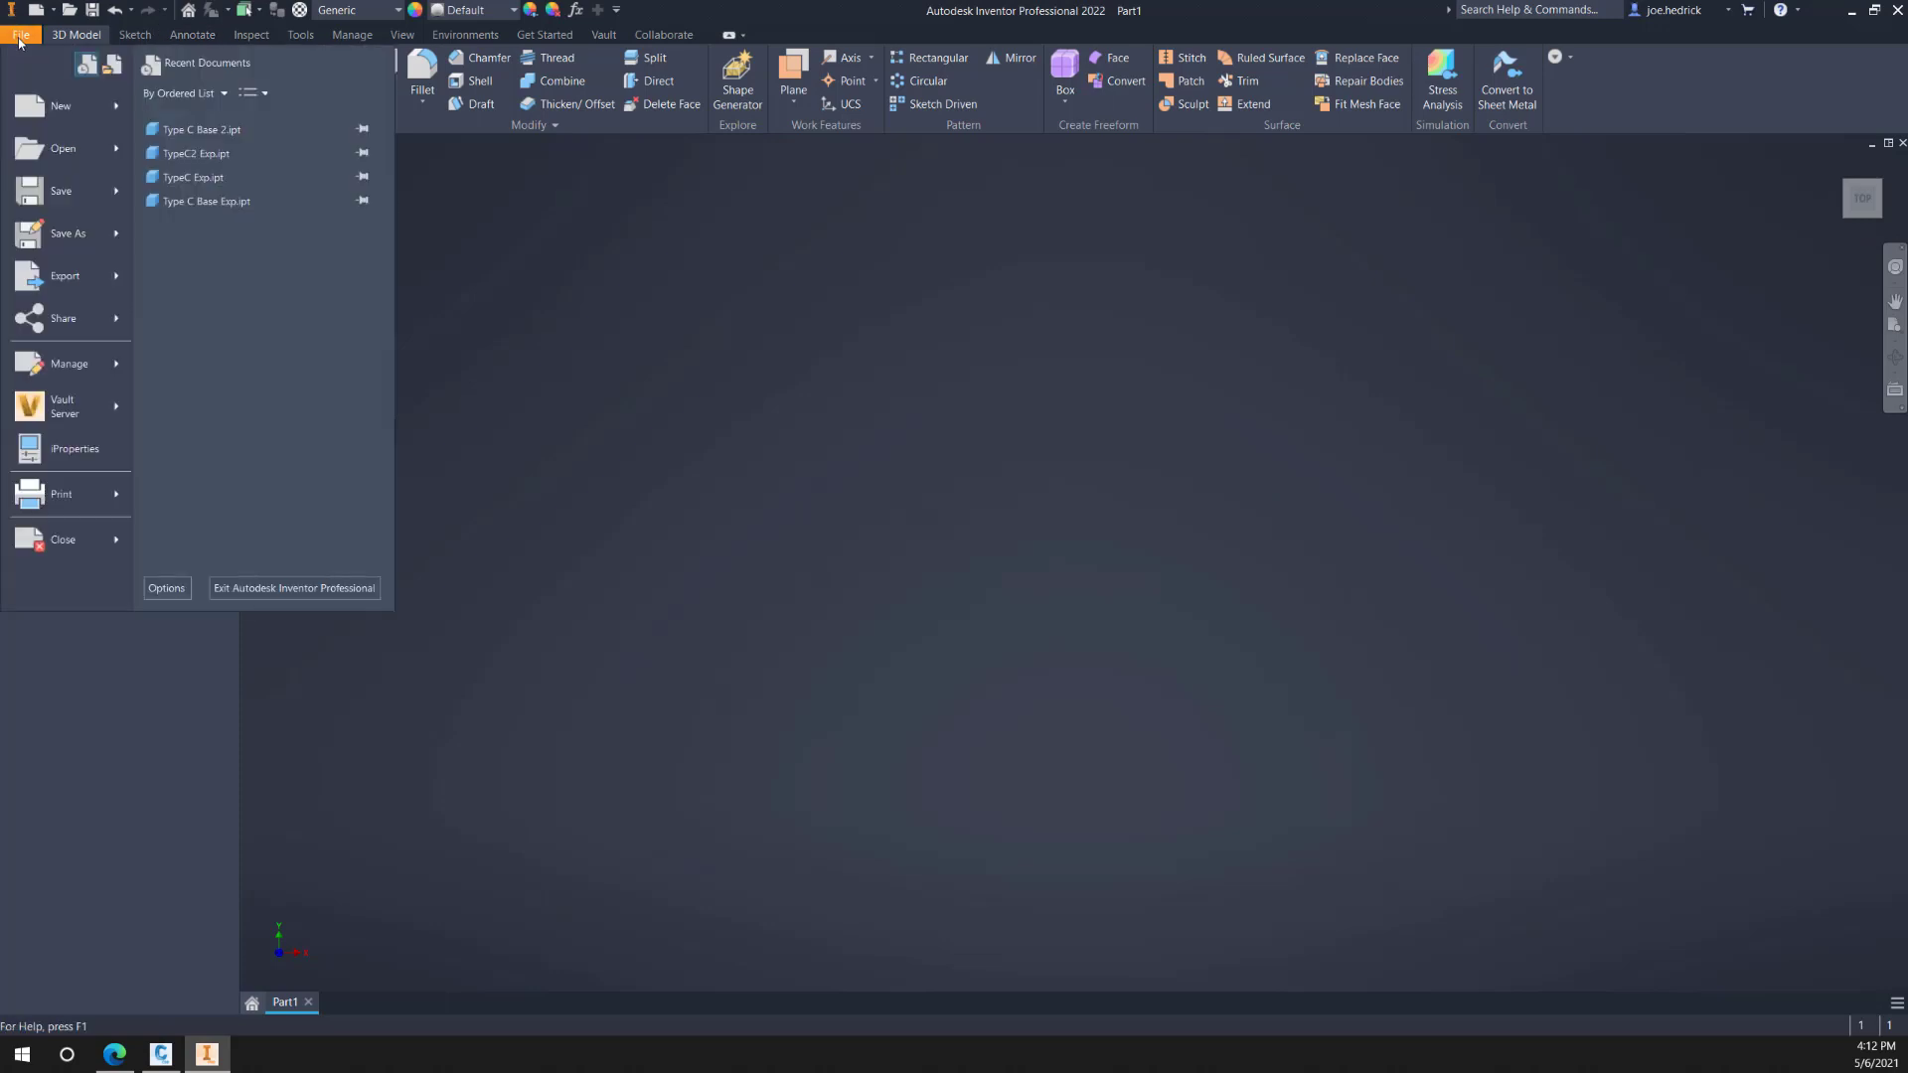
mouse_move(43, 255)
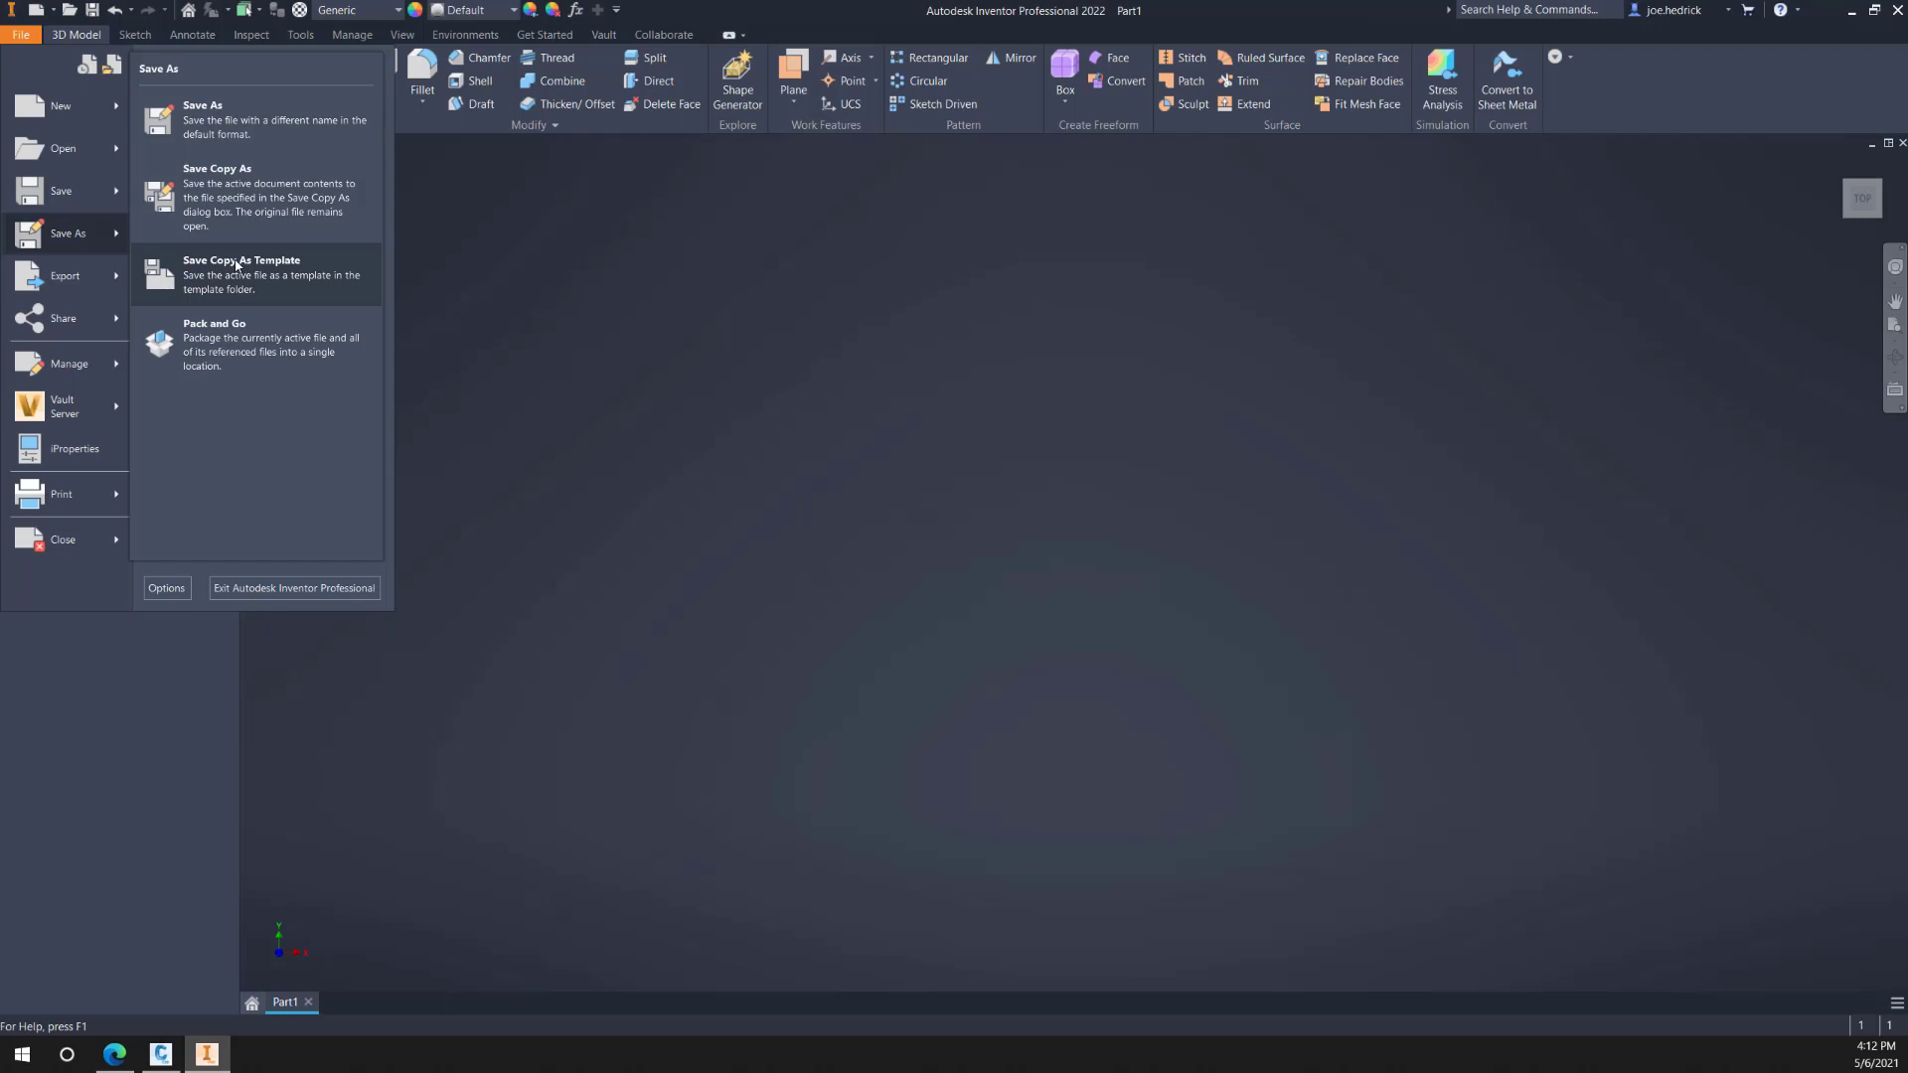
click(576, 312)
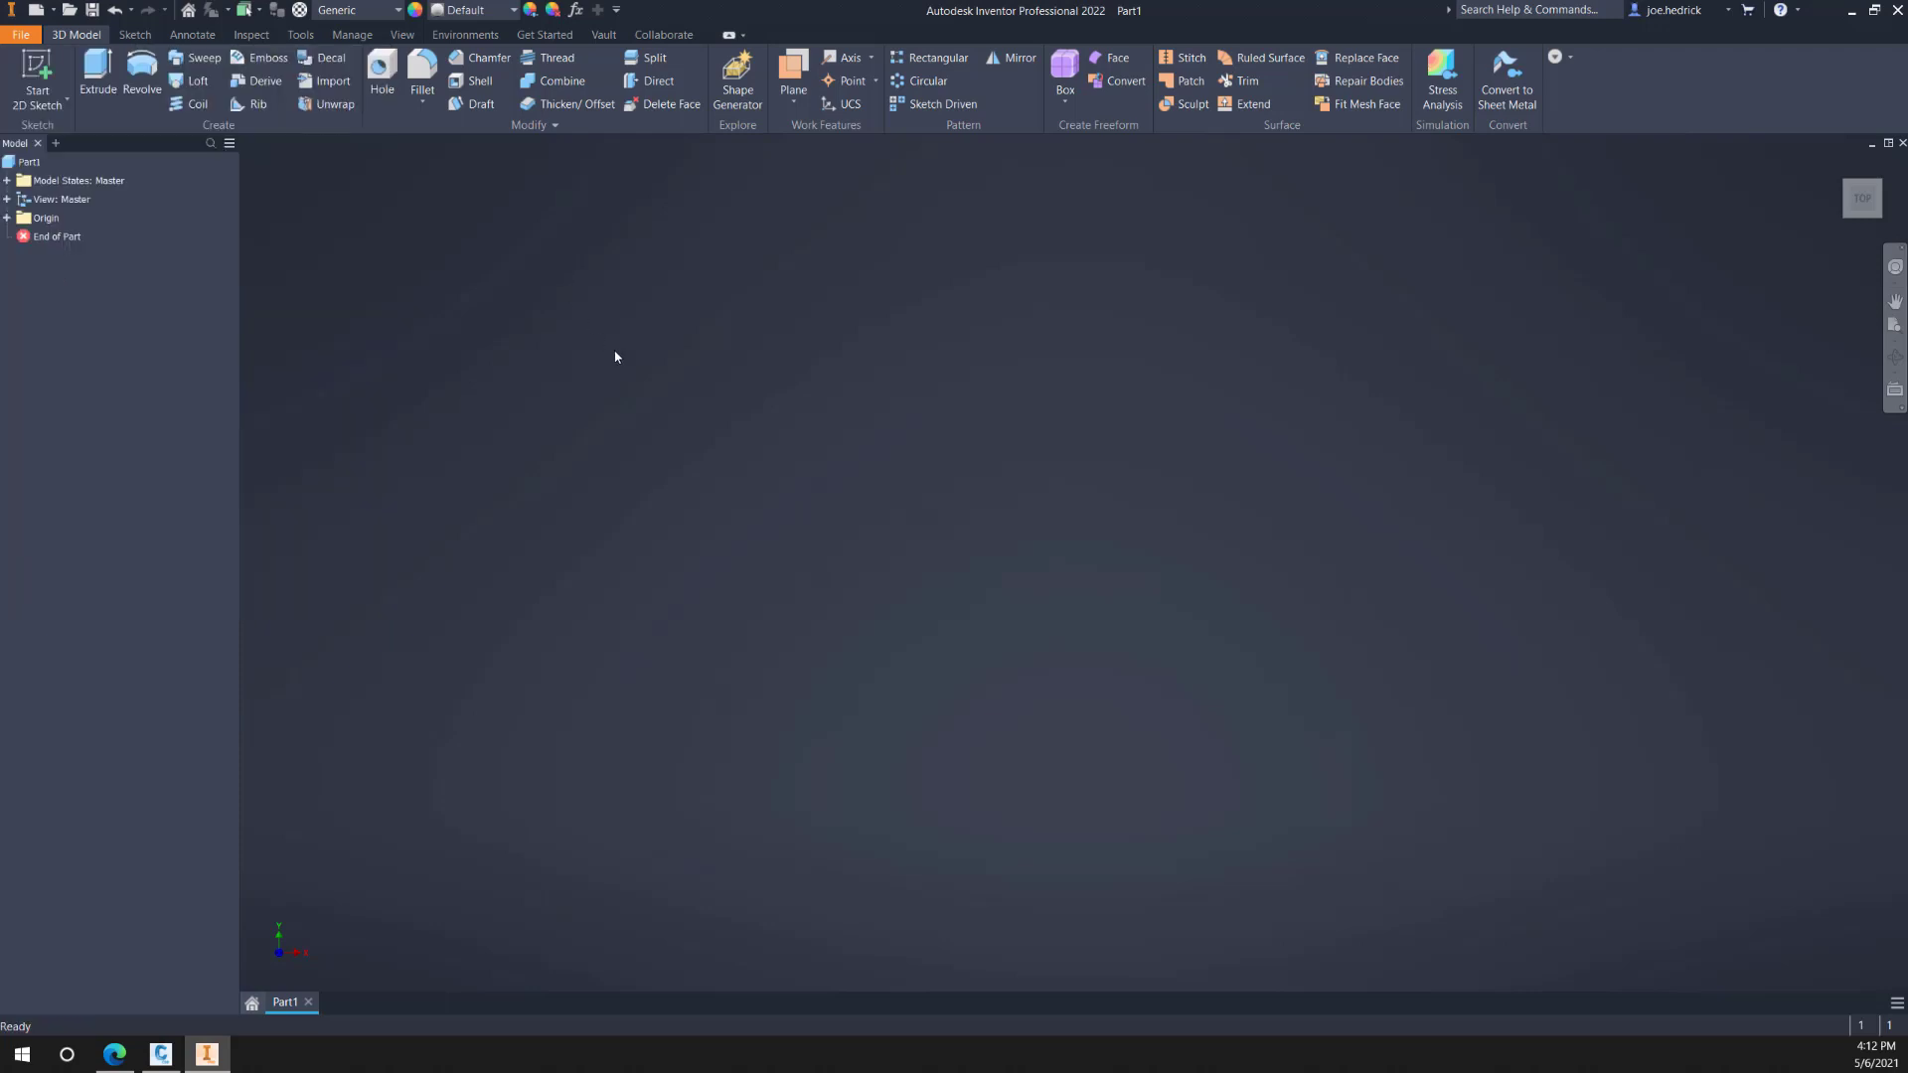
Step: Create a new part from the IPE.ipt template and close Part1 without saving it
click(22, 37)
mouse_move(50, 107)
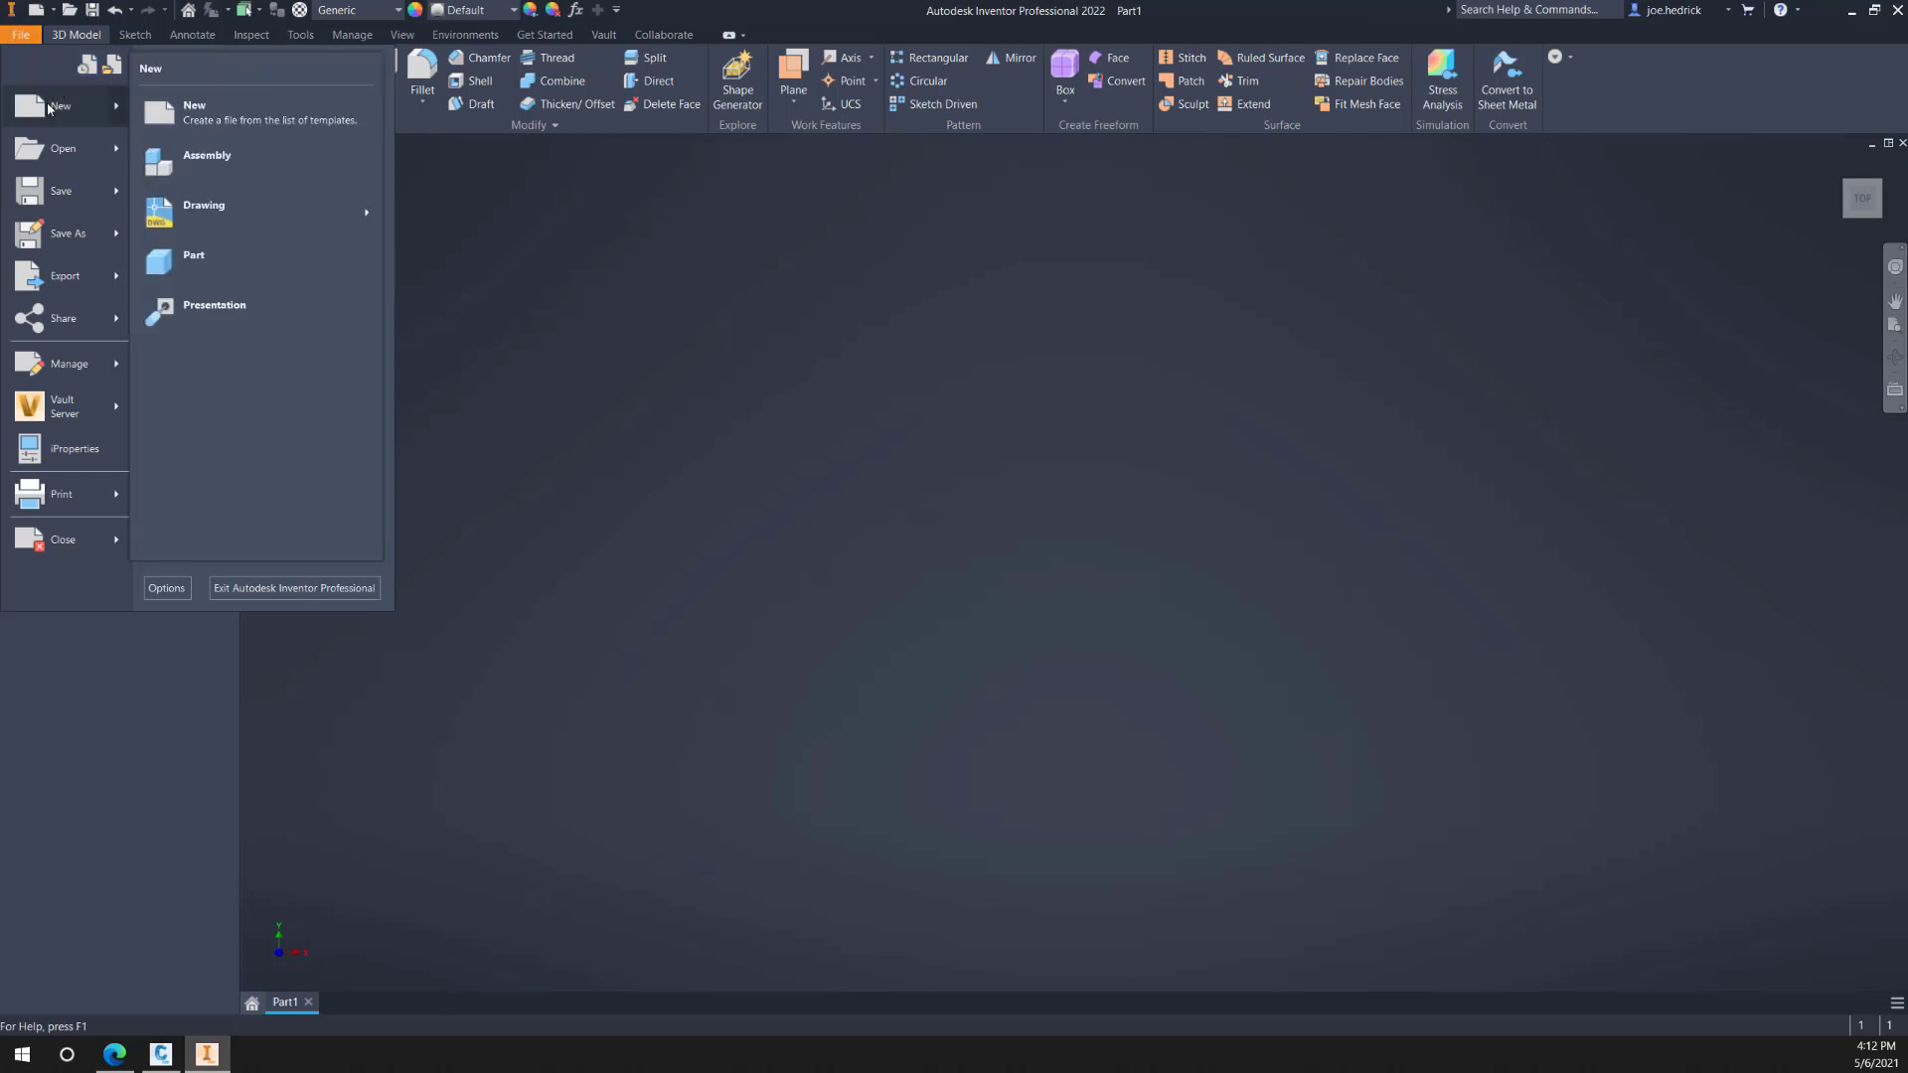
click(259, 122)
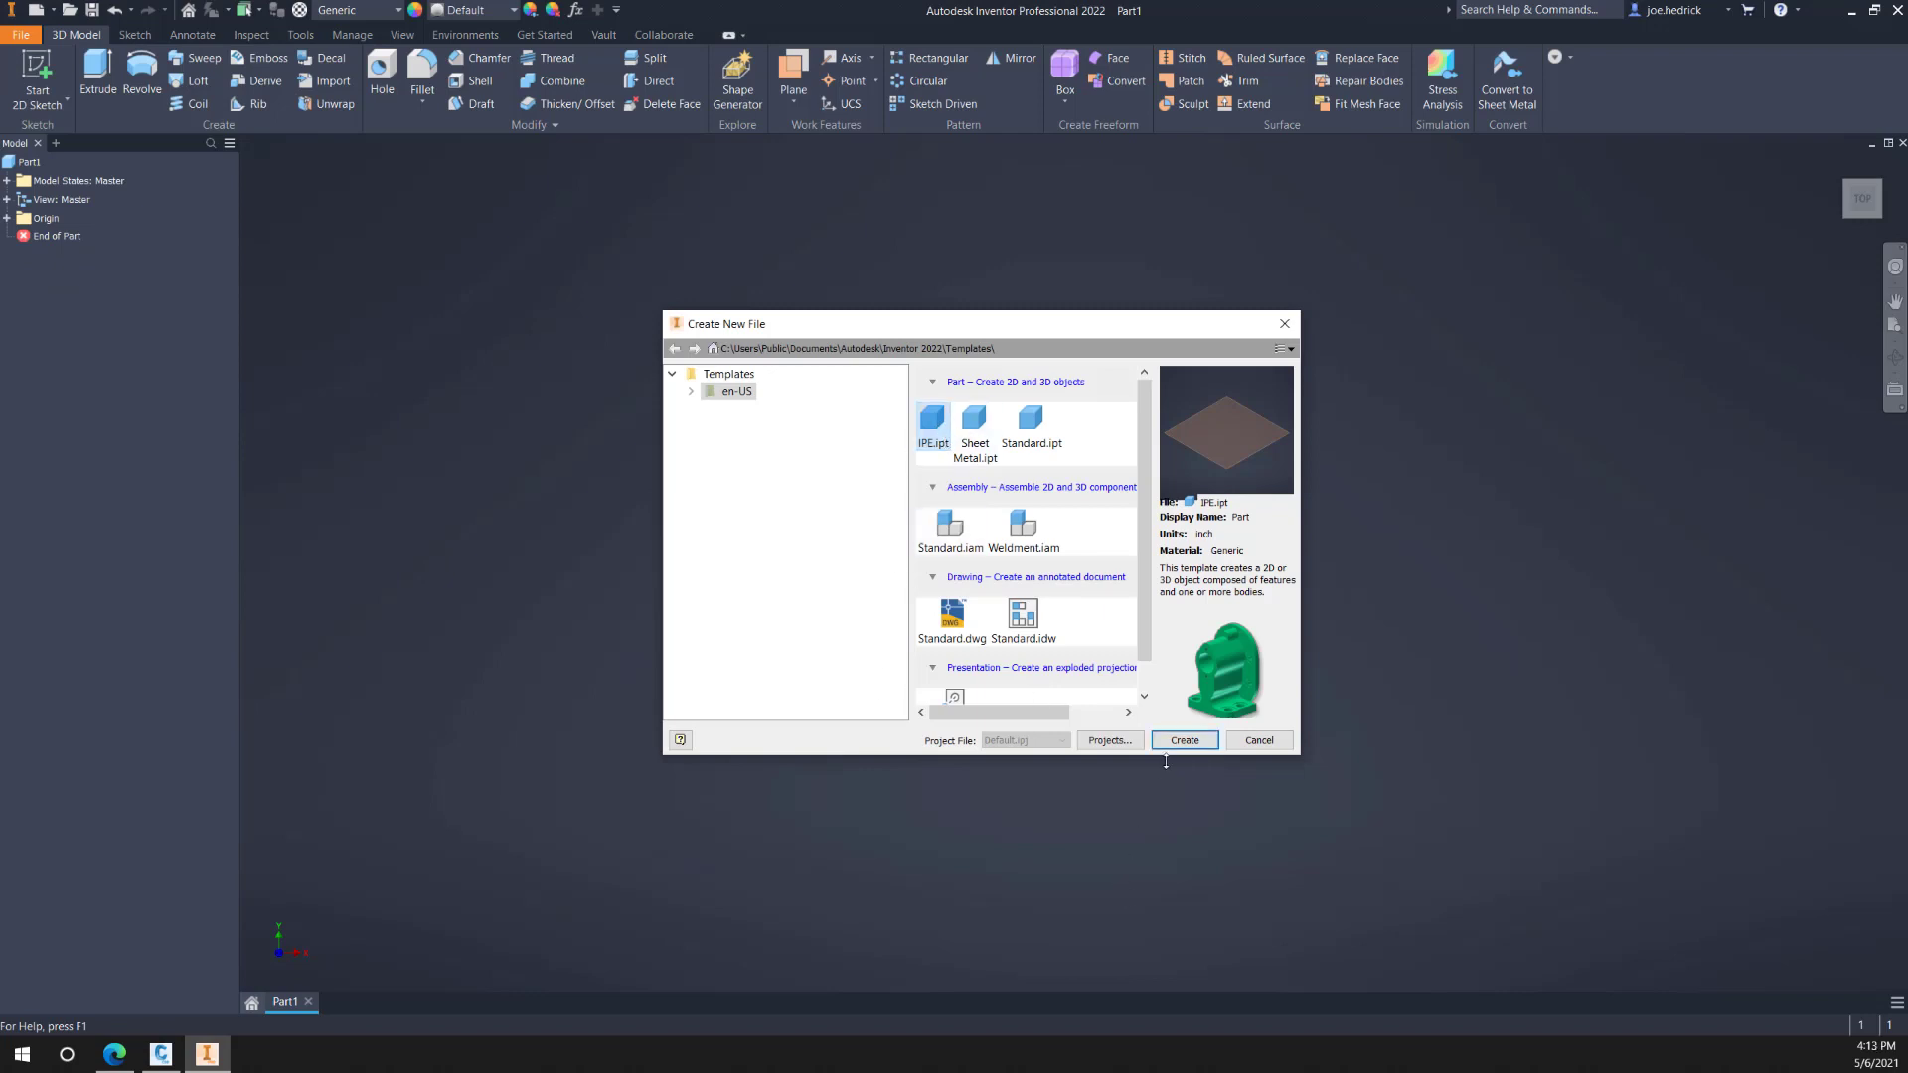
click(1191, 740)
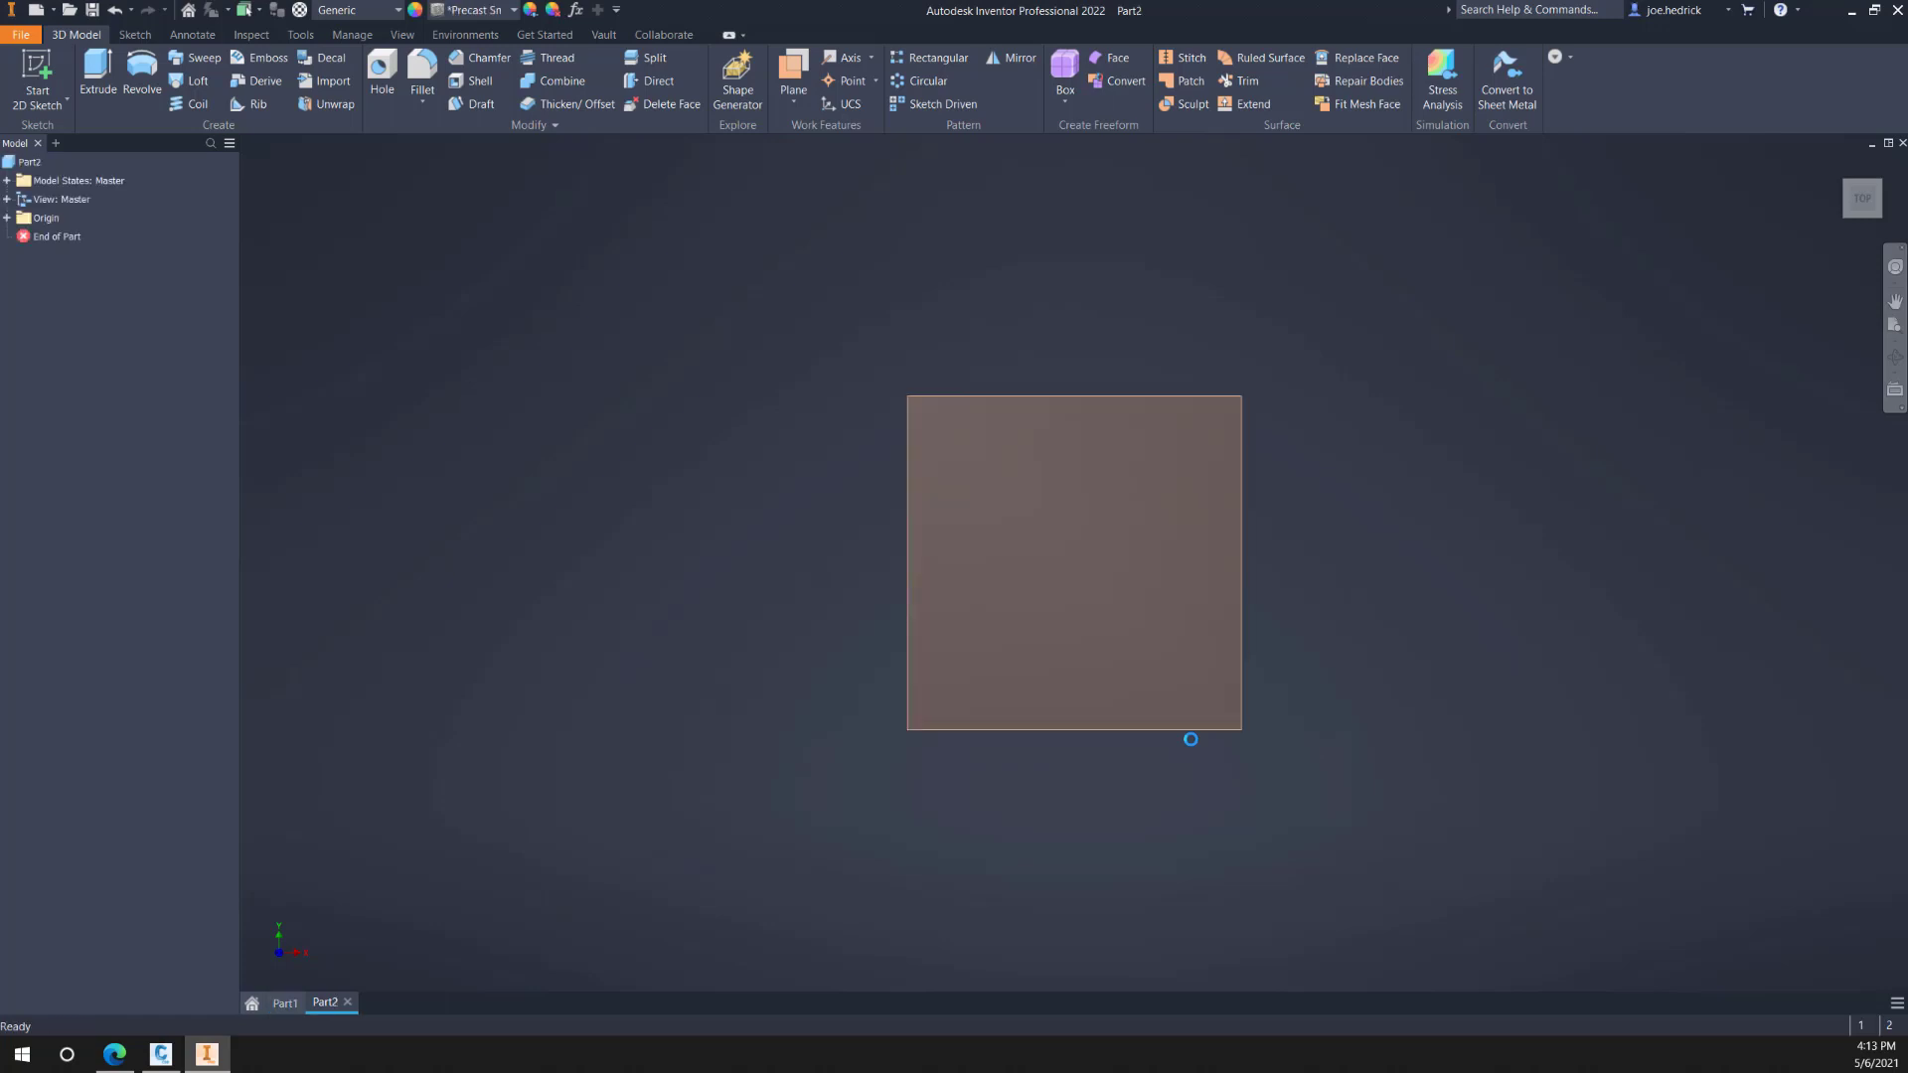
click(288, 1006)
click(308, 1003)
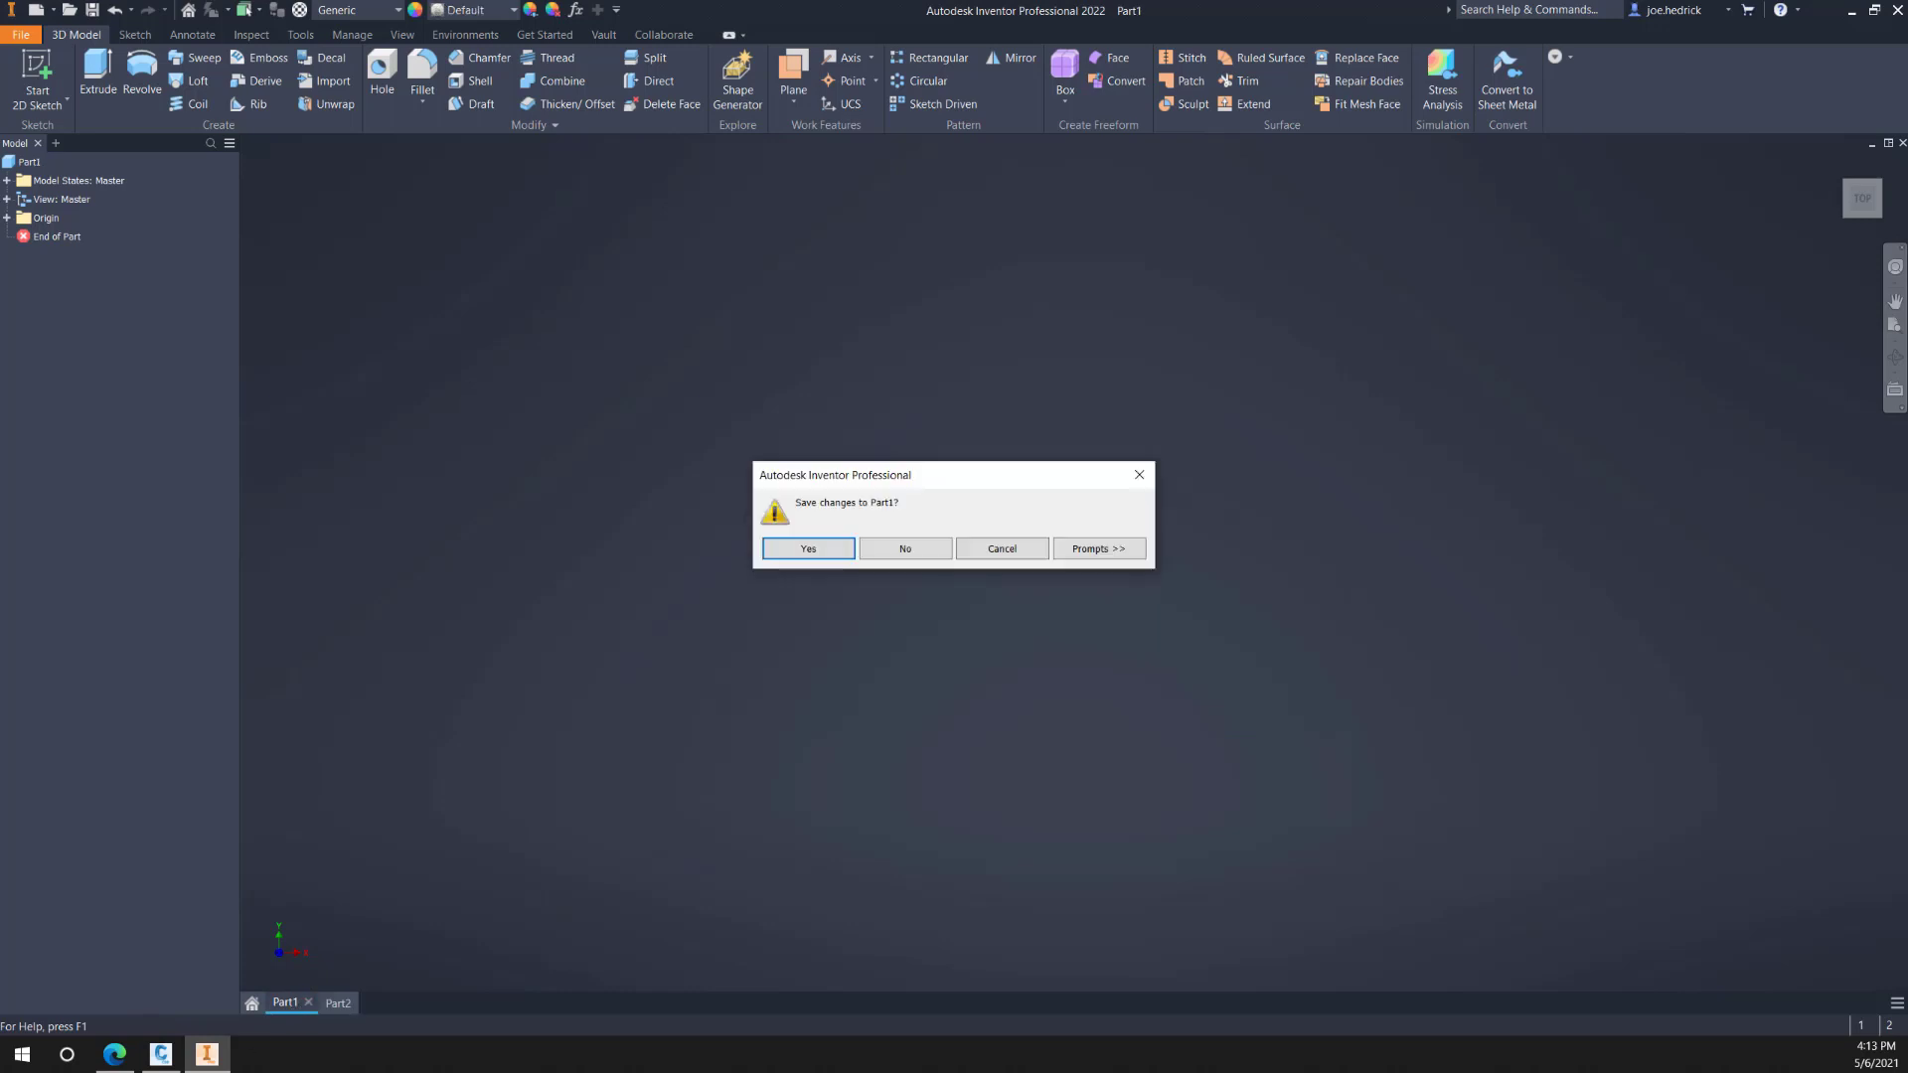
click(921, 549)
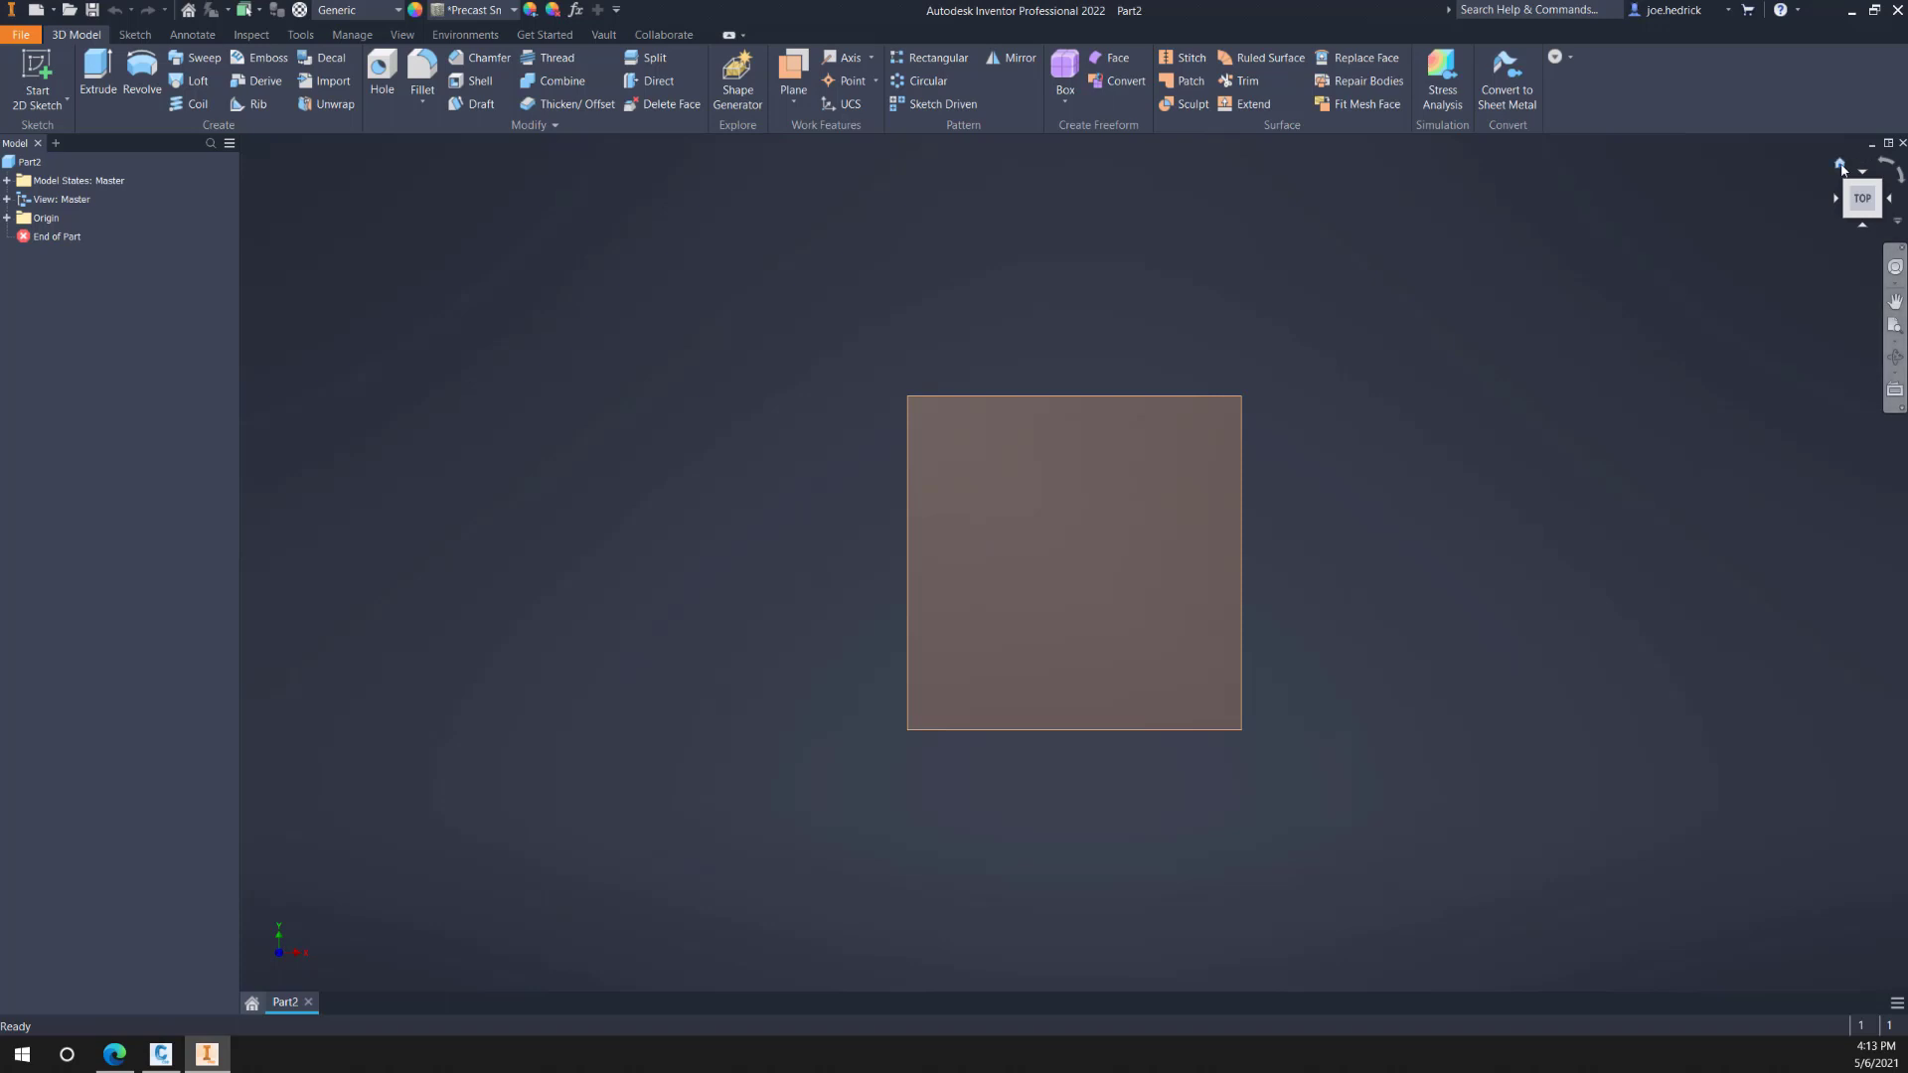
Step: Start a 2D sketch on the new part's visible square work plane
click(1843, 169)
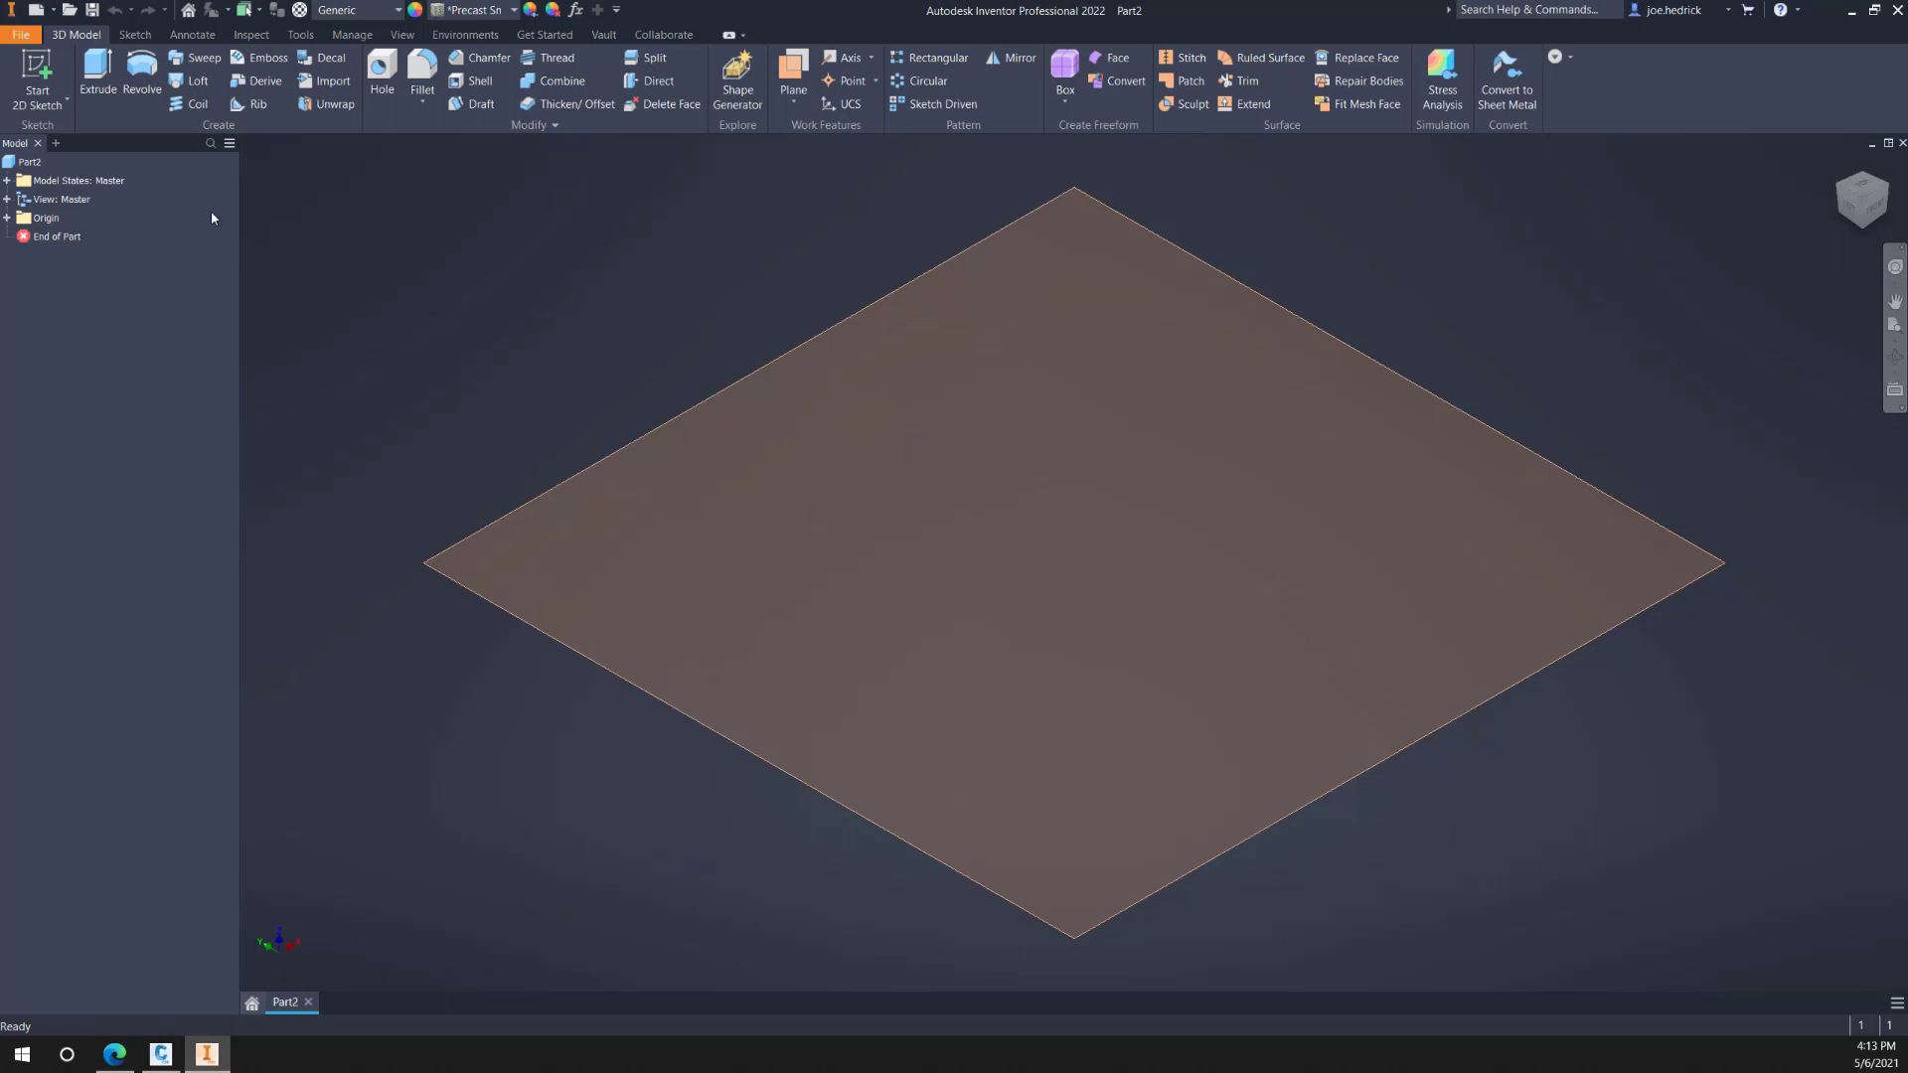
click(42, 74)
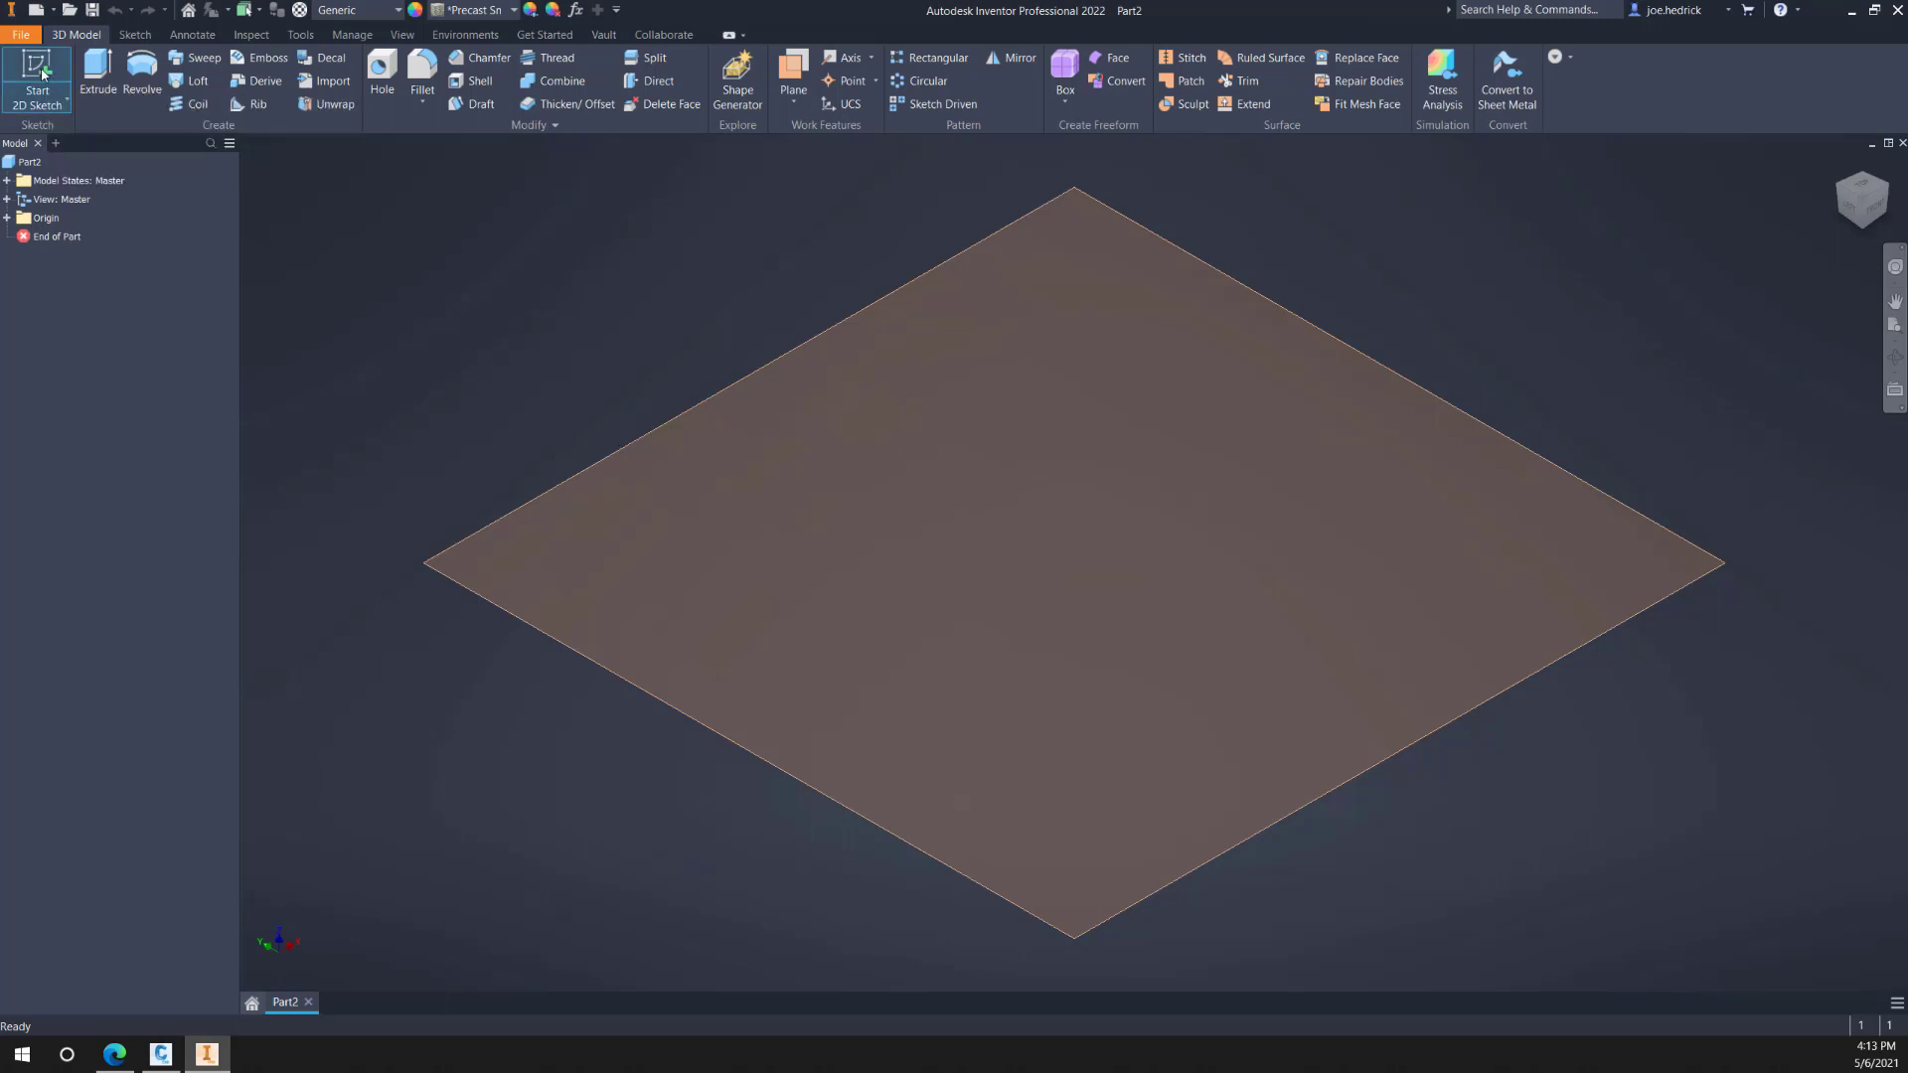
click(501, 524)
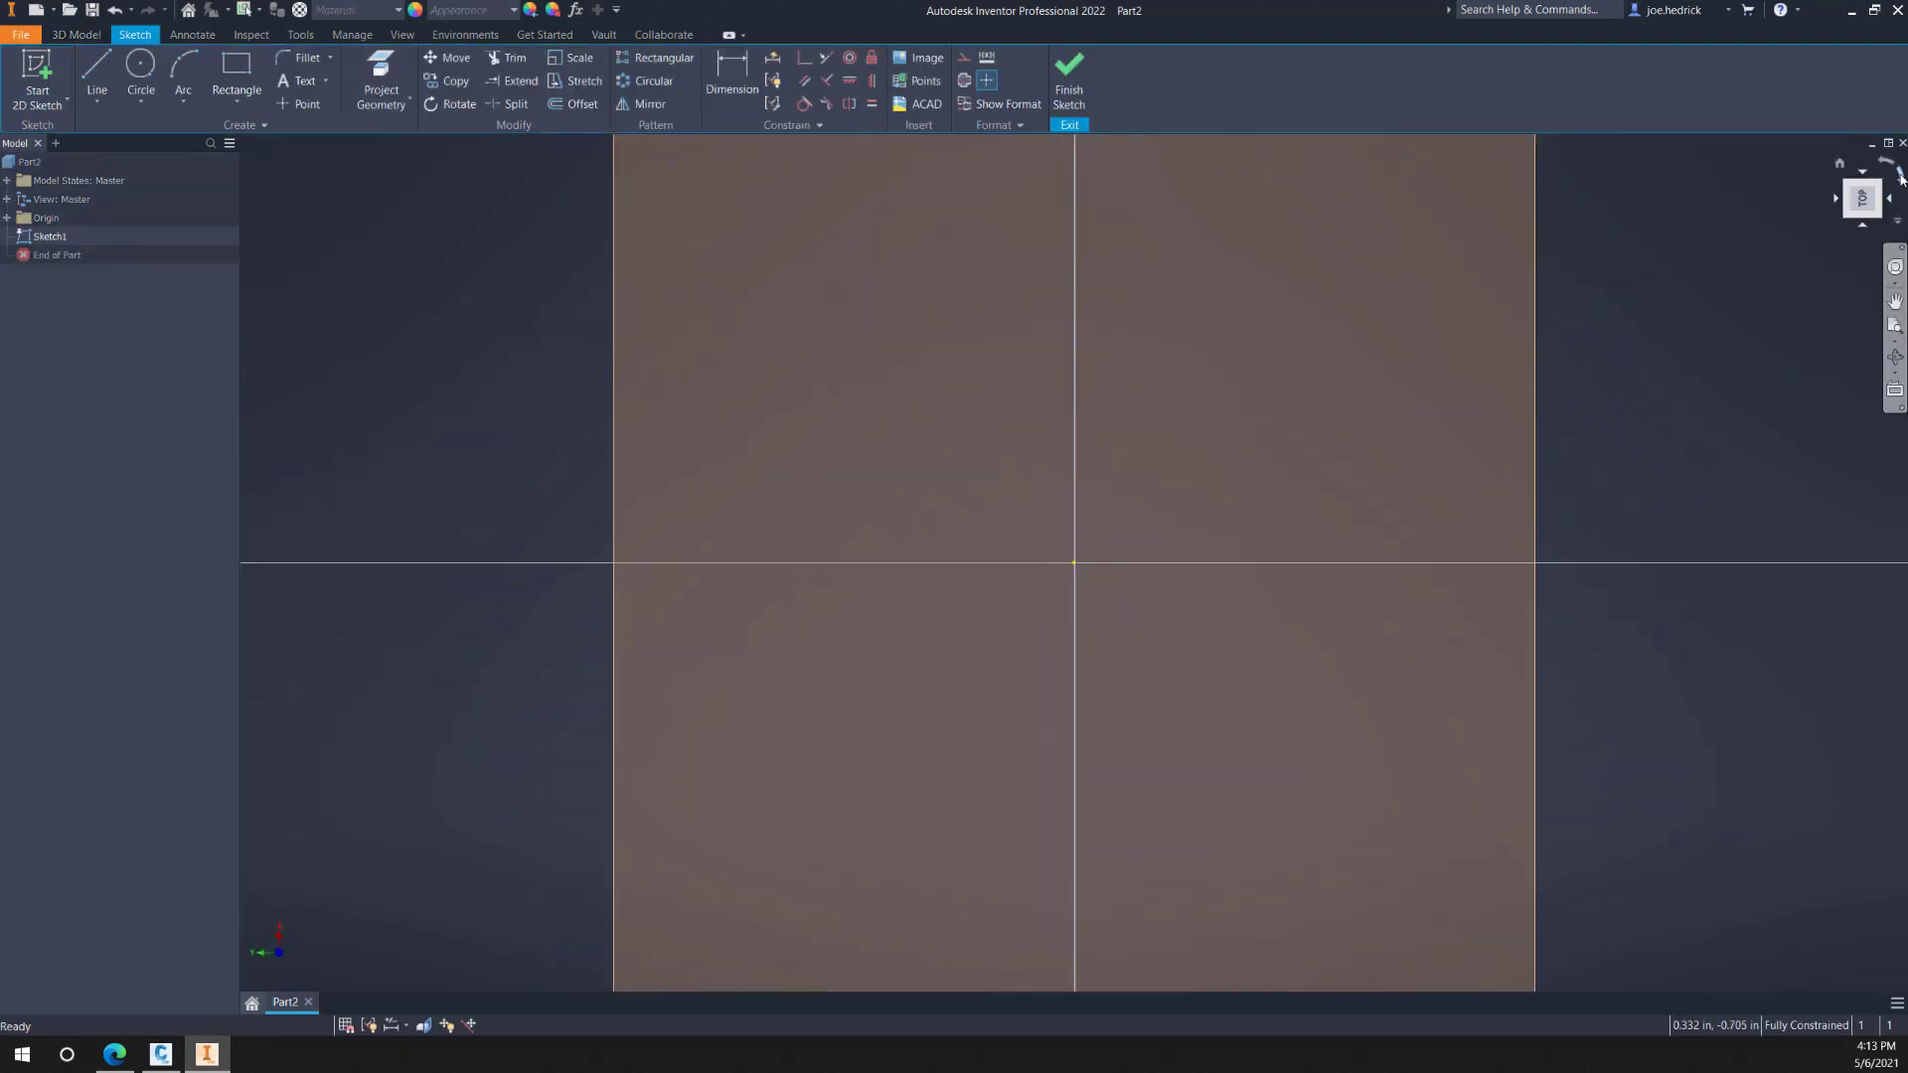
click(1900, 177)
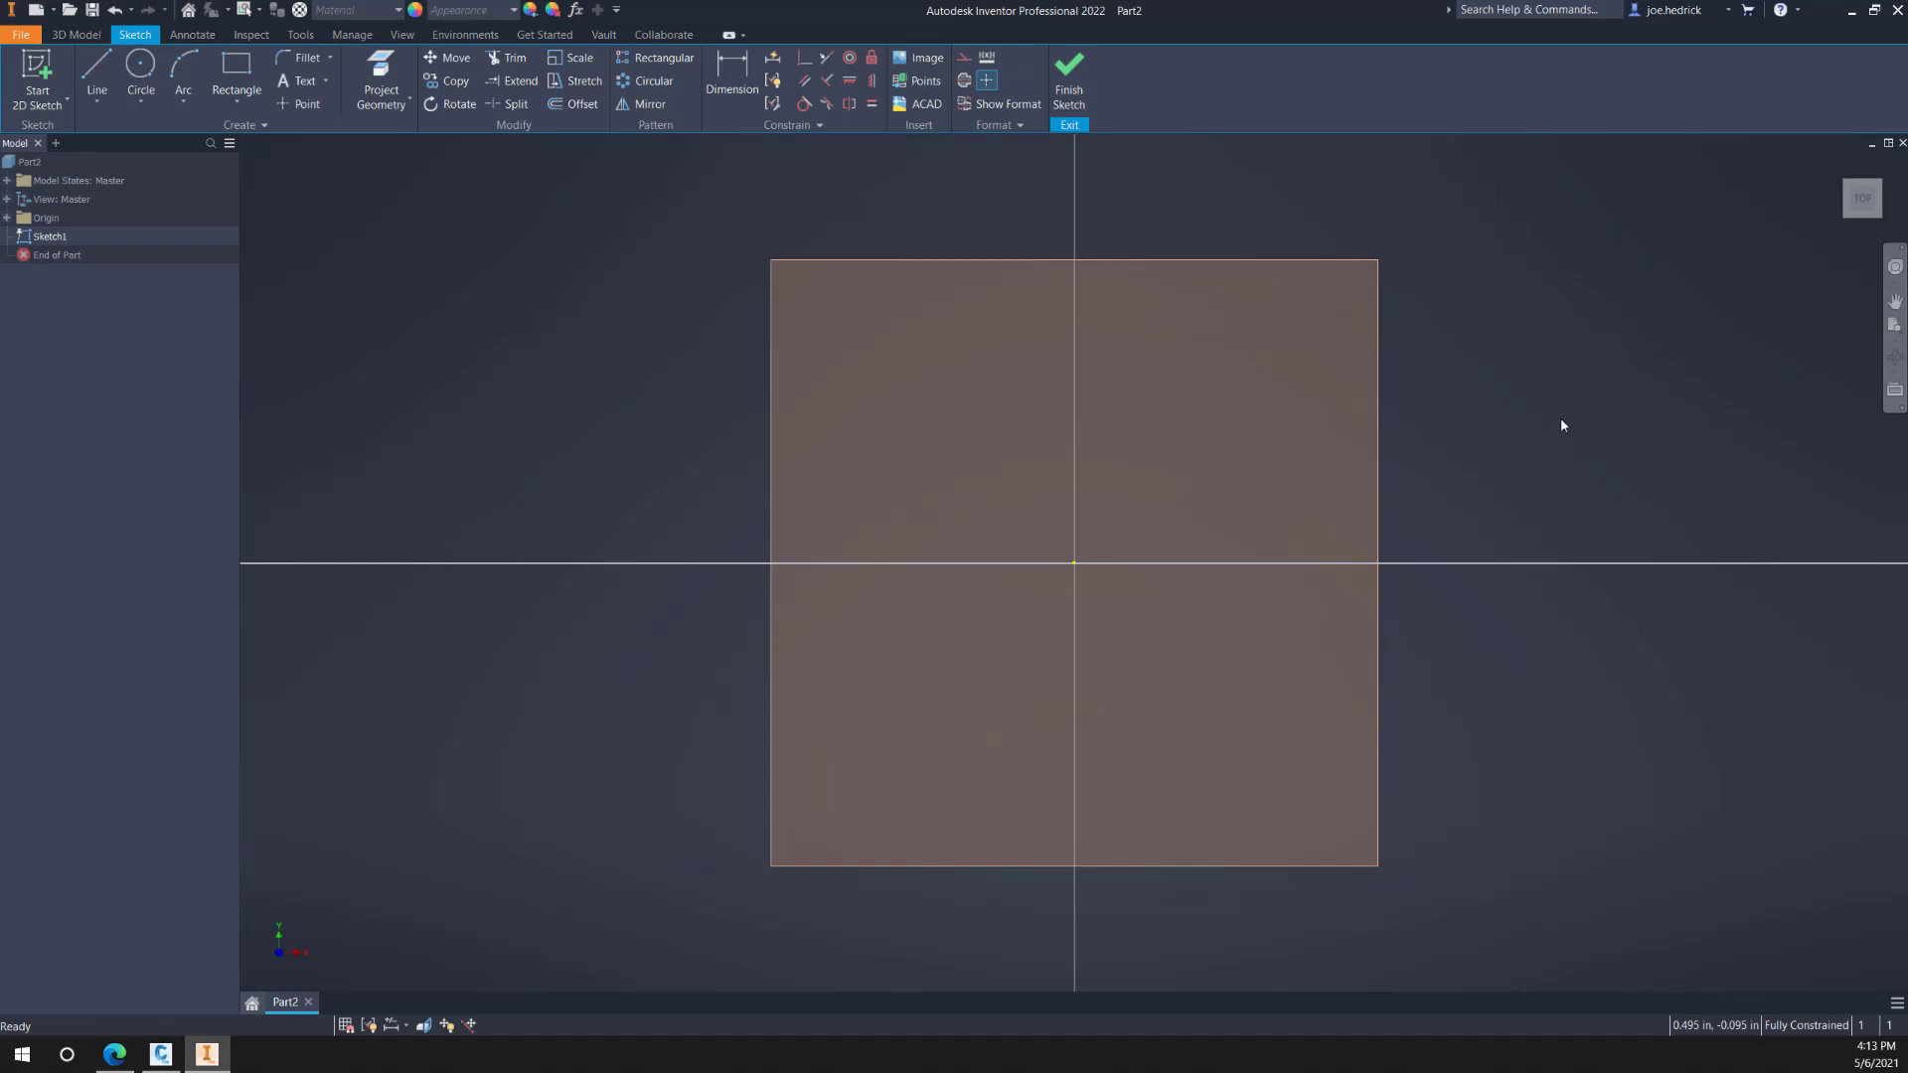
Step: Sketch a two-point center rectangle on the origin with named dimensions usLength=48" and USWidth=48"
click(238, 105)
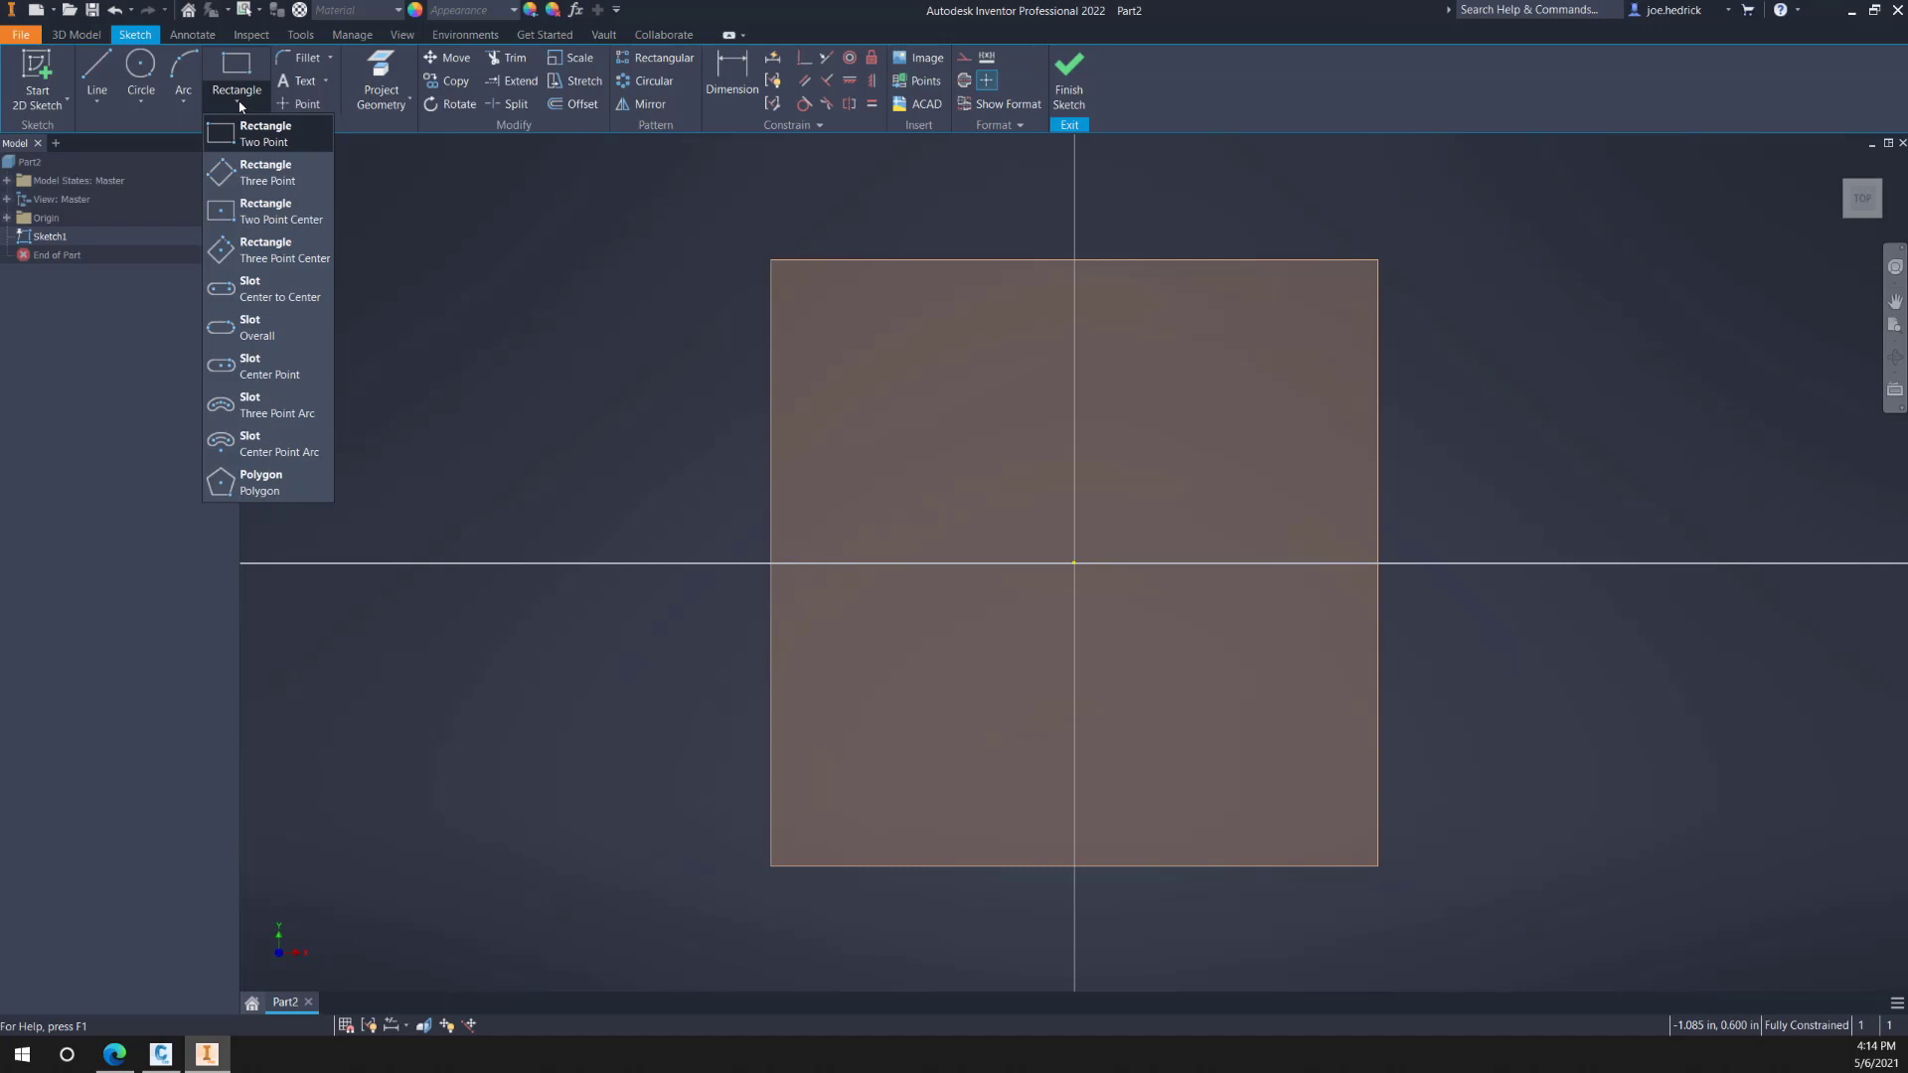
click(266, 210)
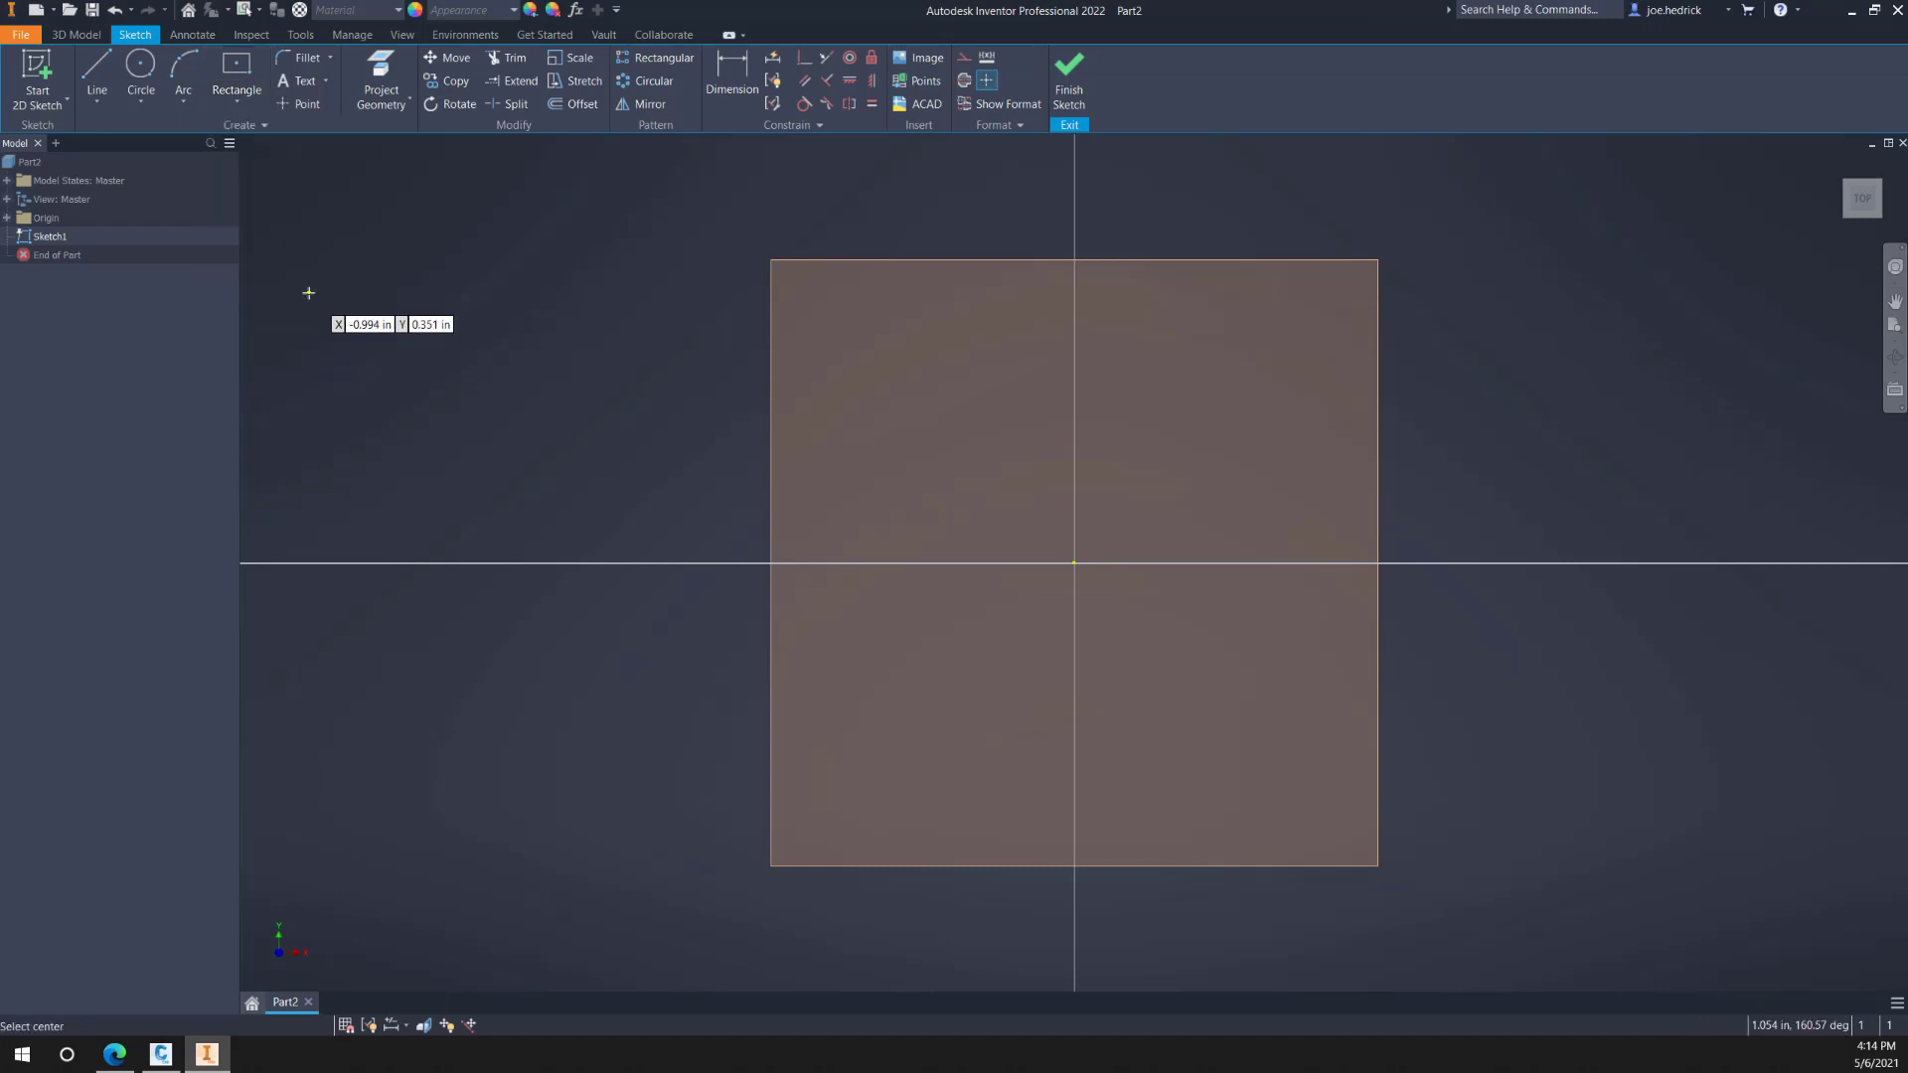
click(1073, 563)
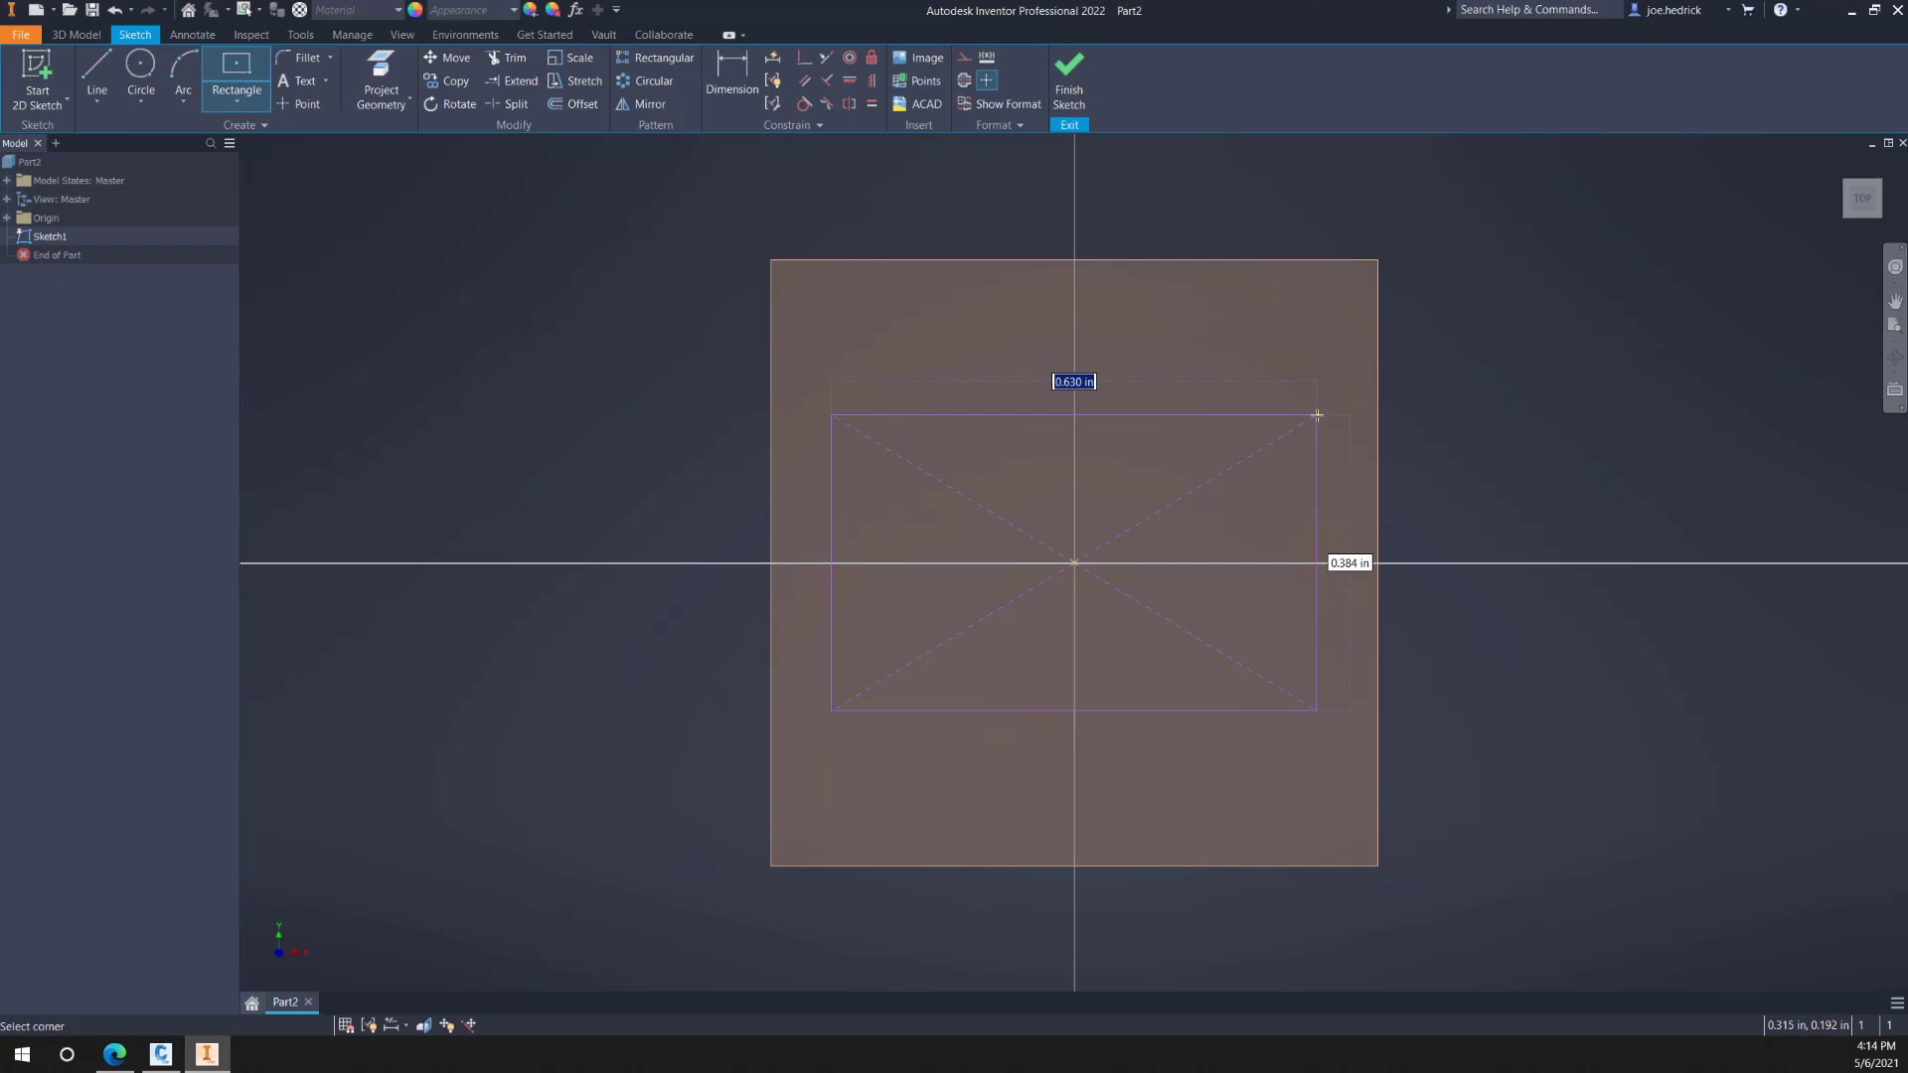
text(usLength)
text(=48")
key(Tab)
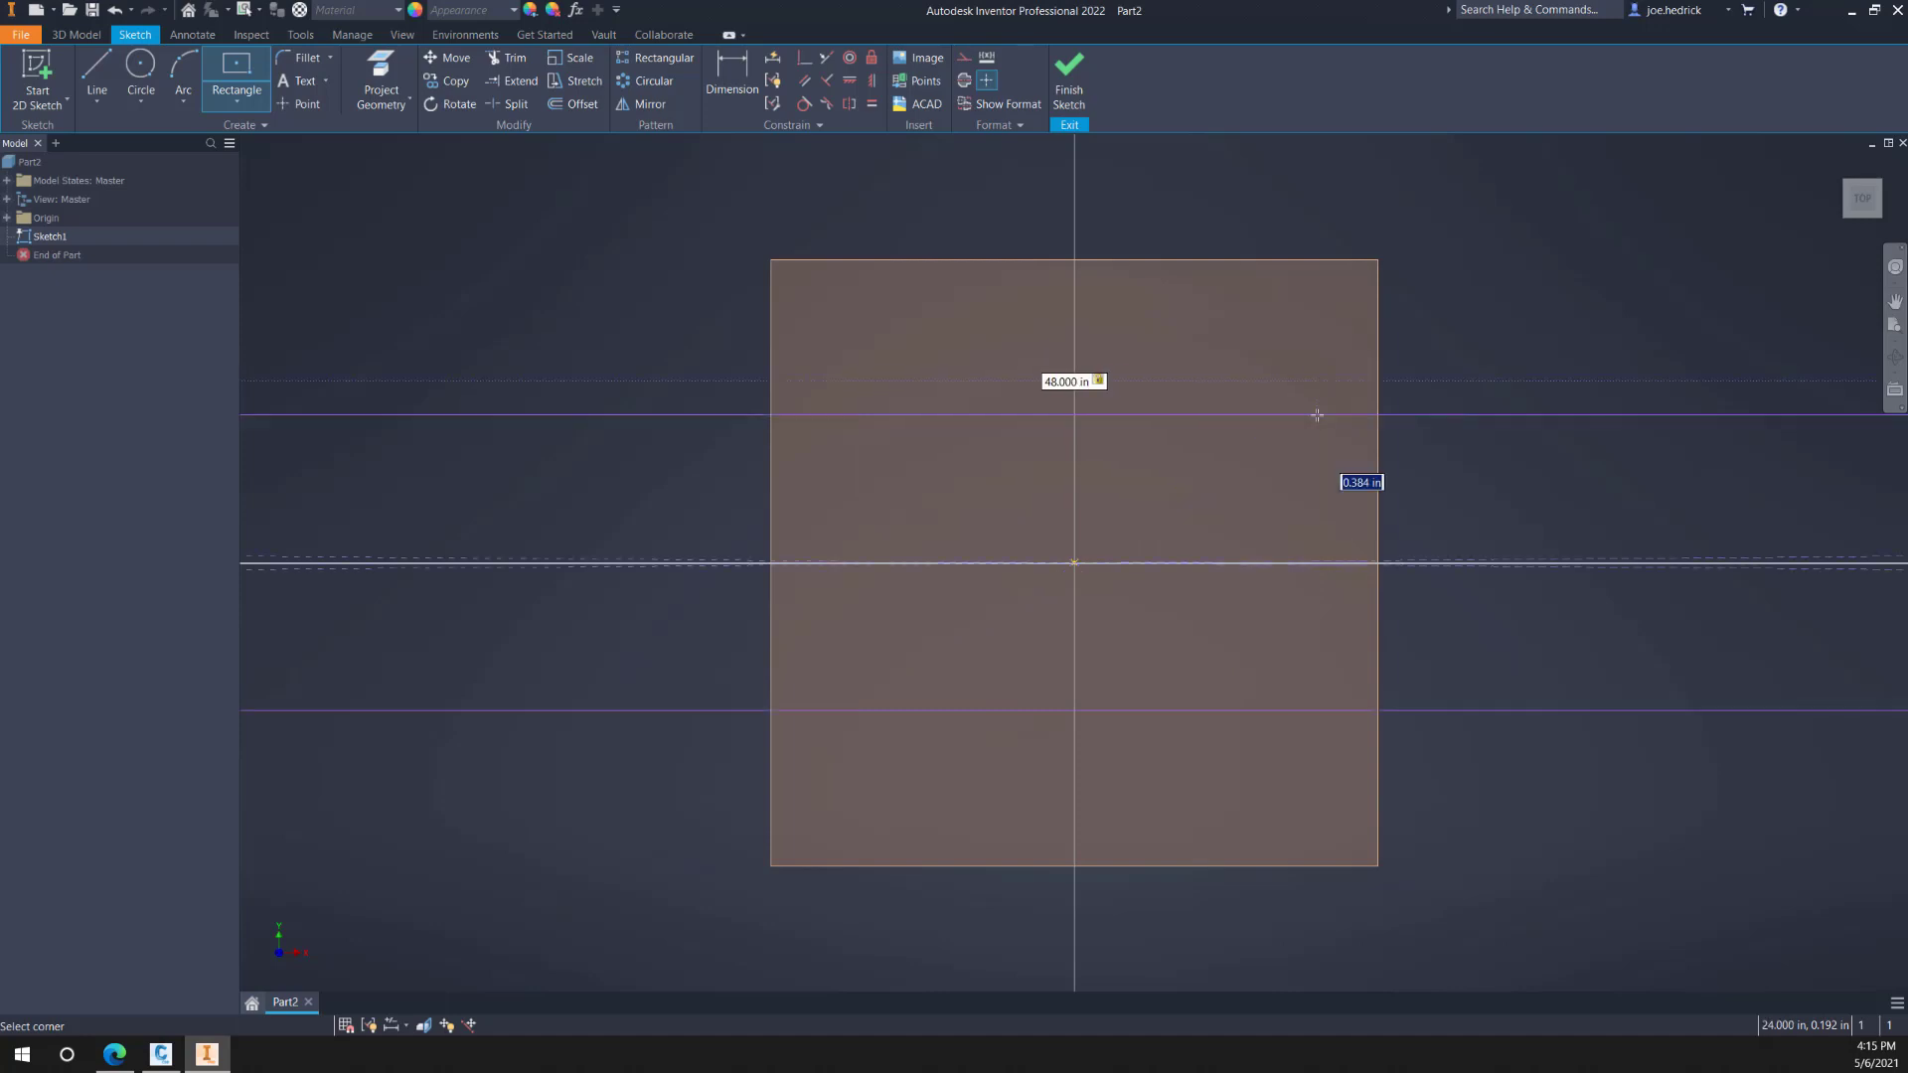
text(USWidth=48")
key(Return)
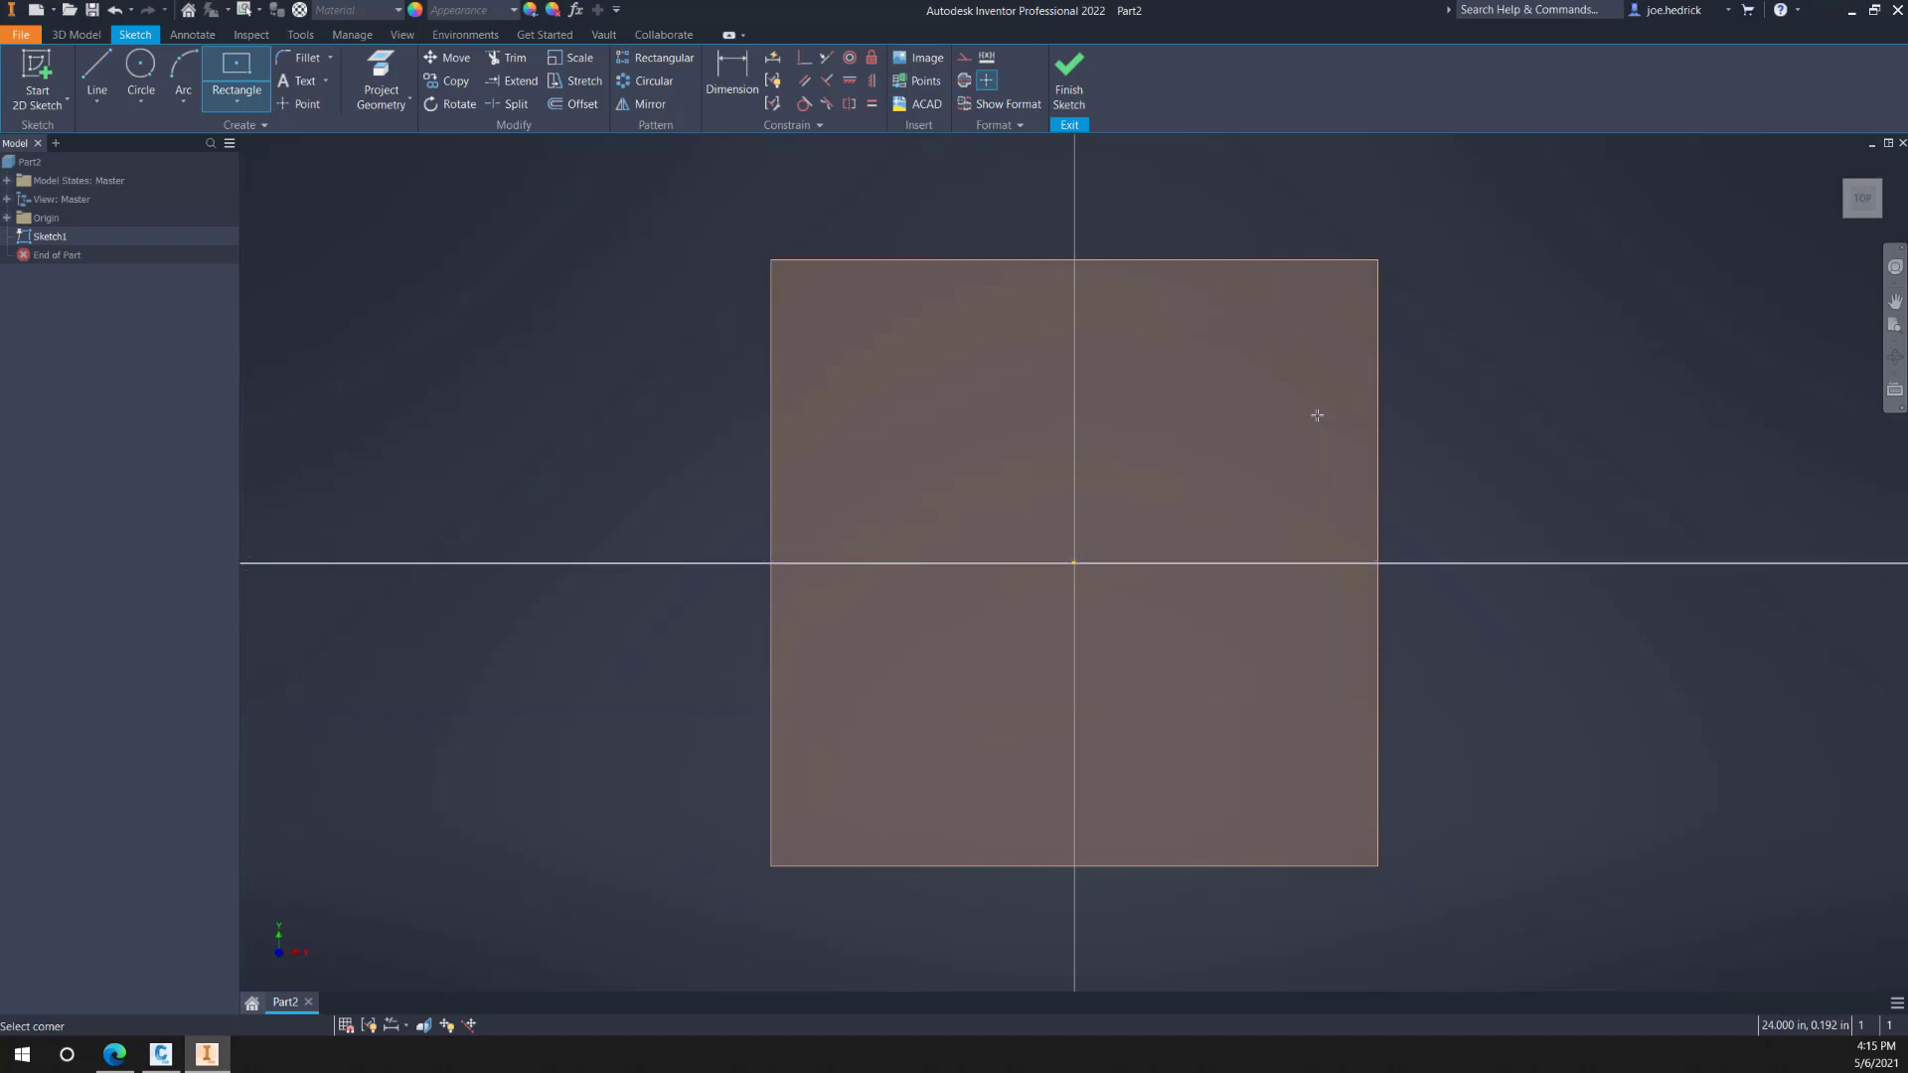
Step: Offset the 48-inch square inward with the named distance WallTh=6" to form the wall thickness
scroll(1138, 423, up, 5)
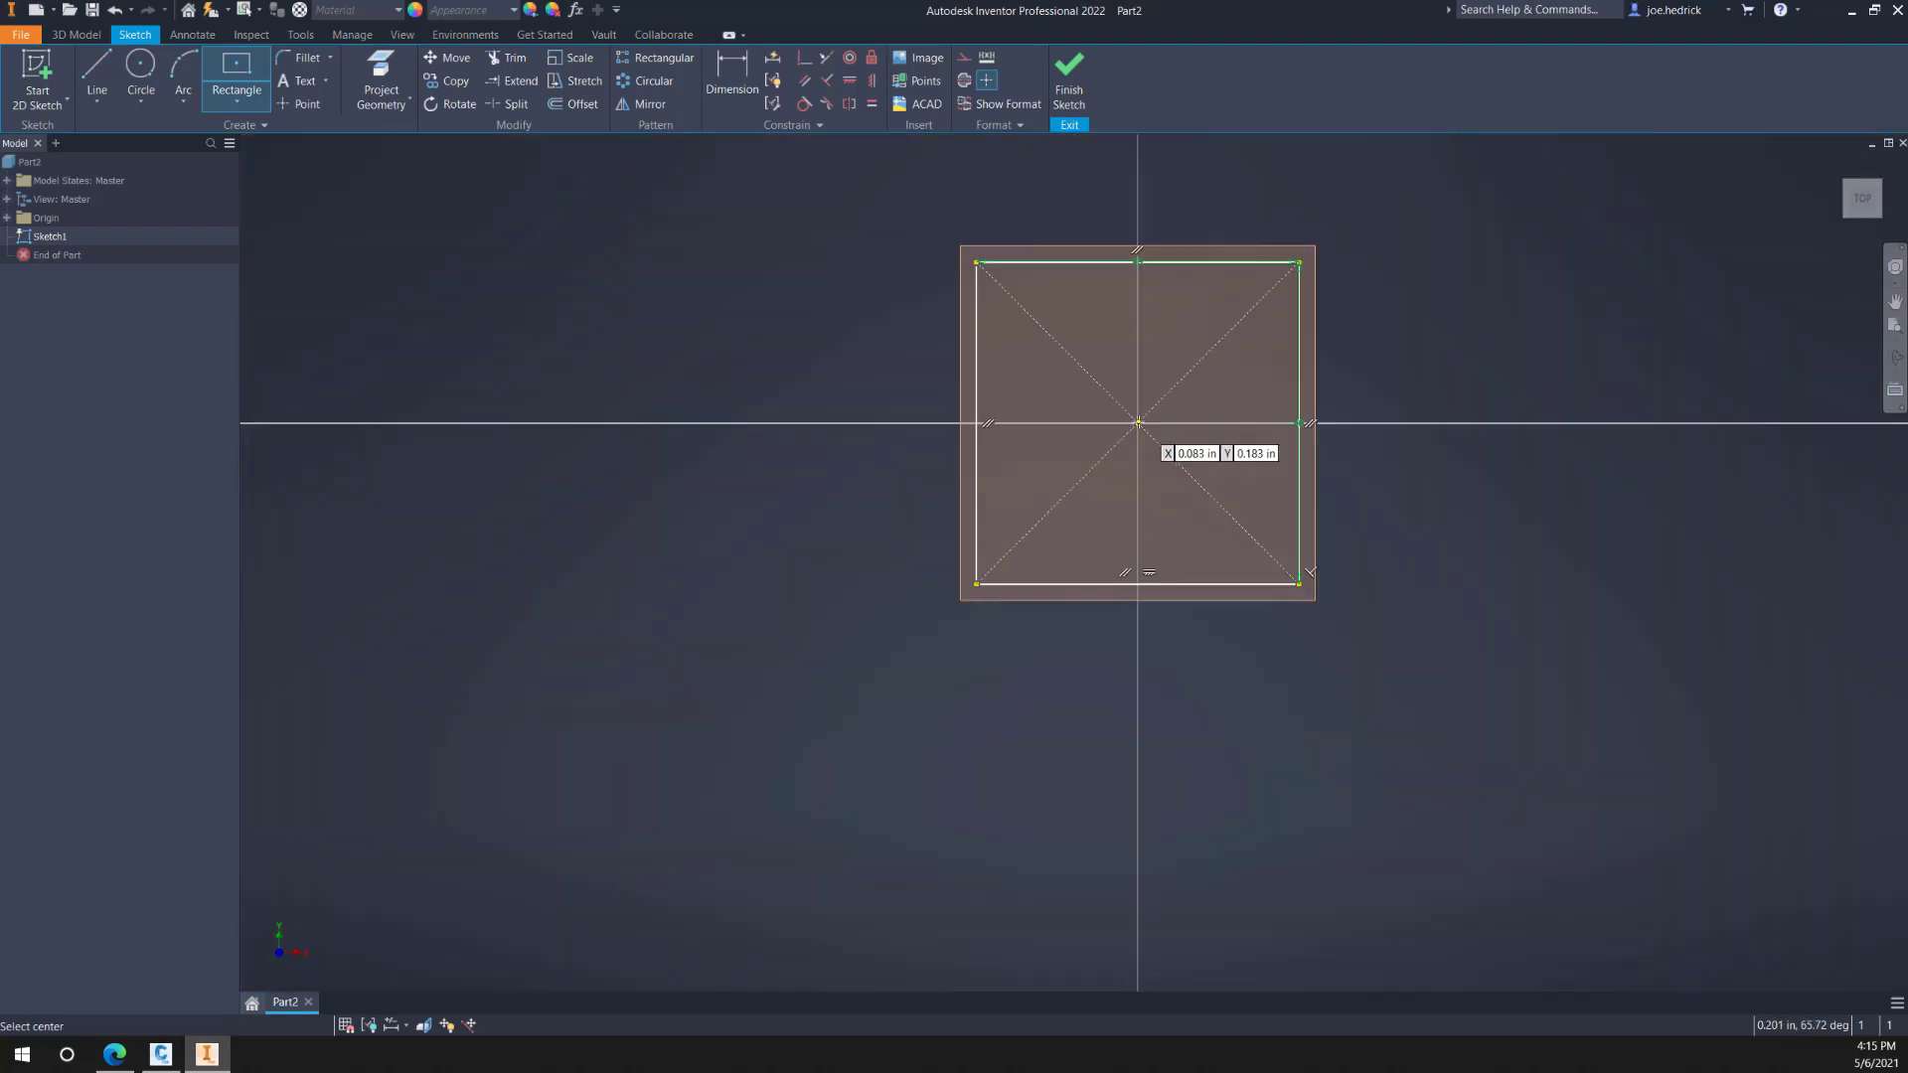
scroll(1138, 424, up, 2)
middle_drag(1135, 399, 881, 522)
scroll(882, 522, up, 4)
scroll(881, 523, down, 6)
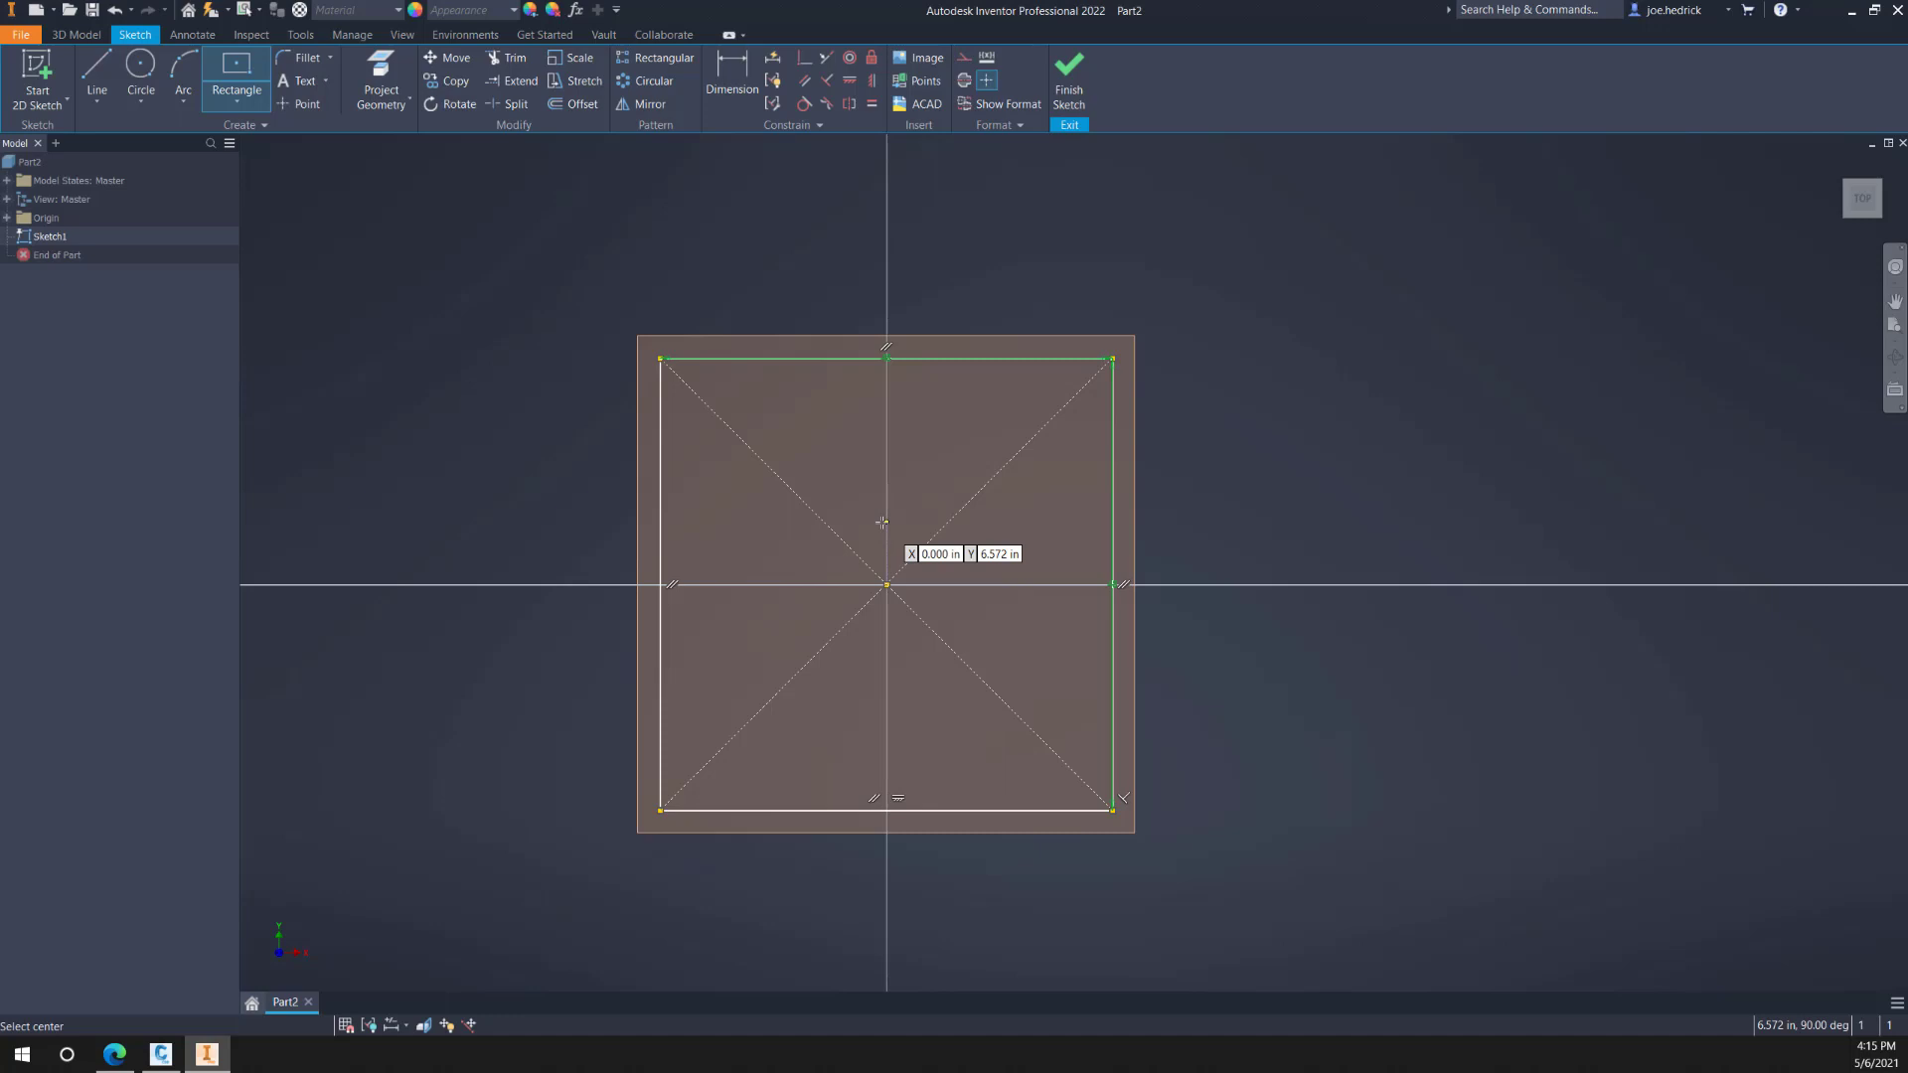
click(574, 105)
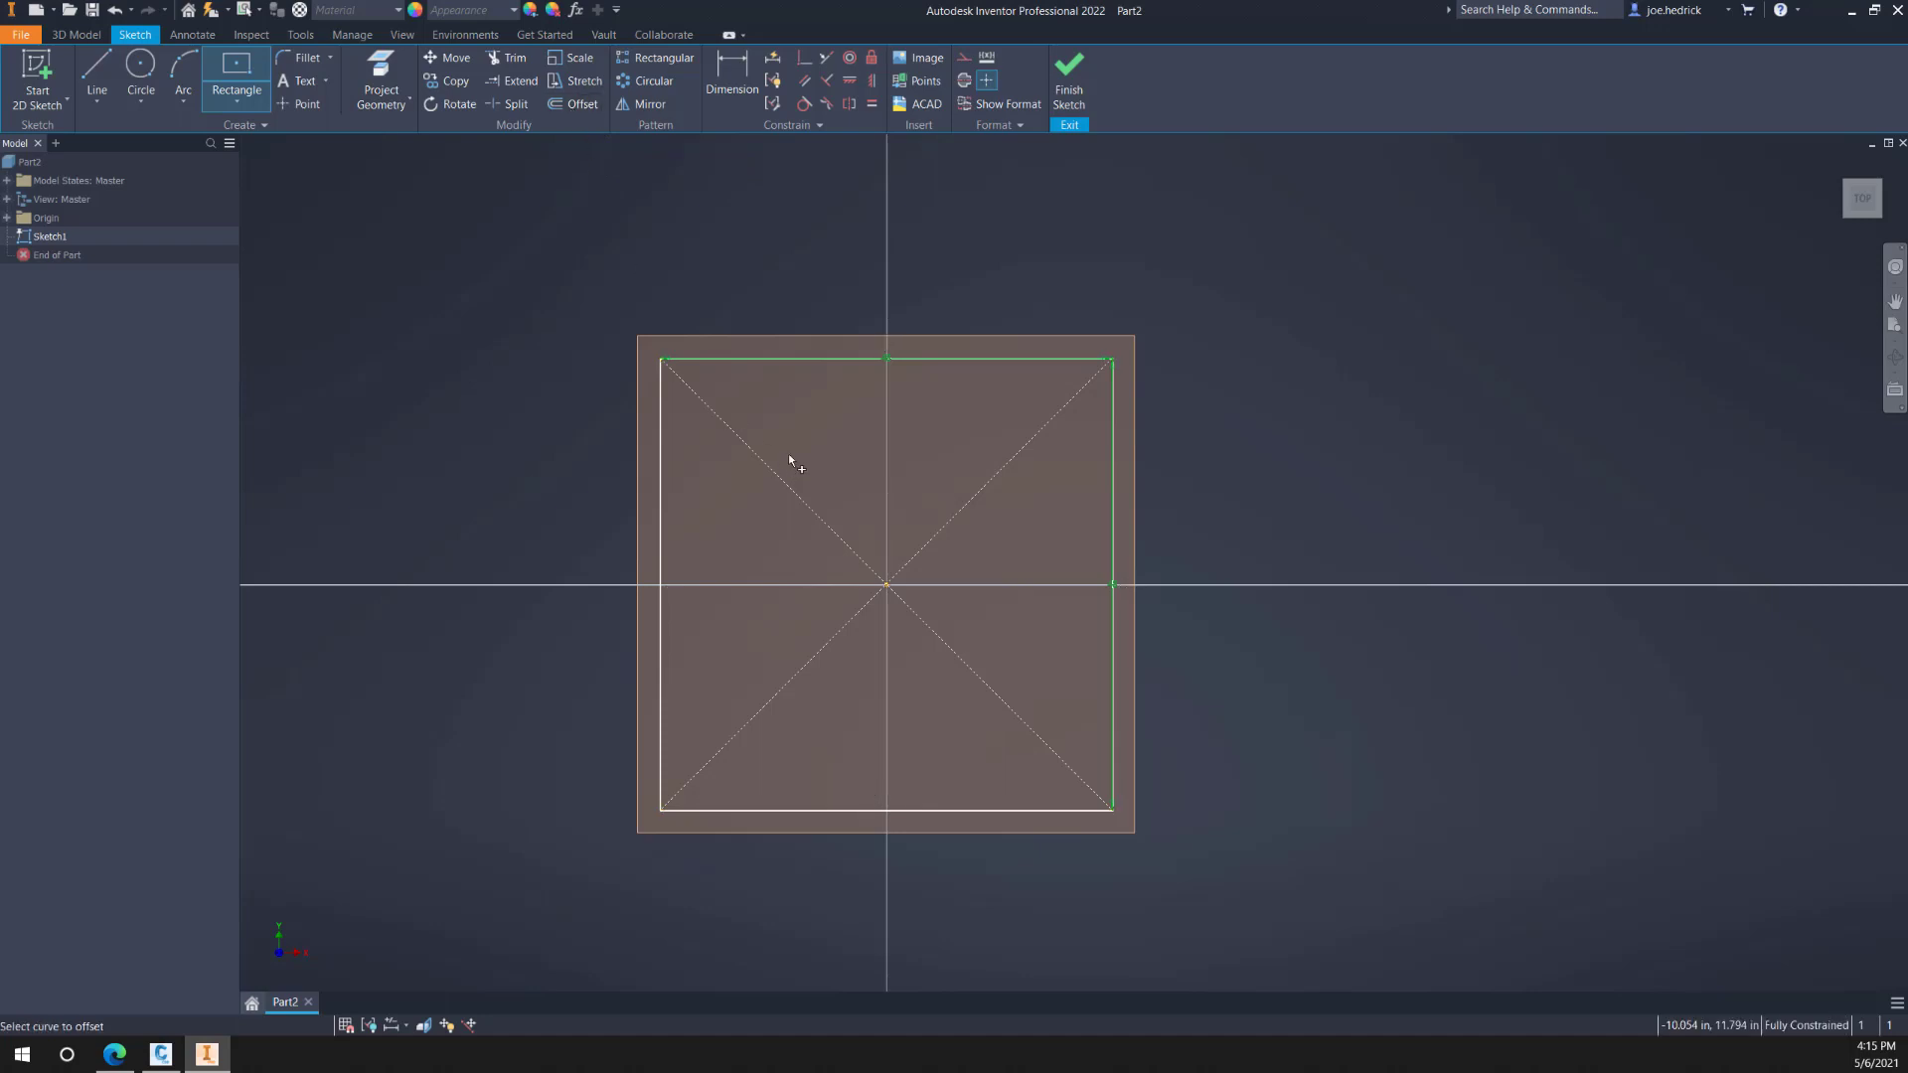
click(795, 360)
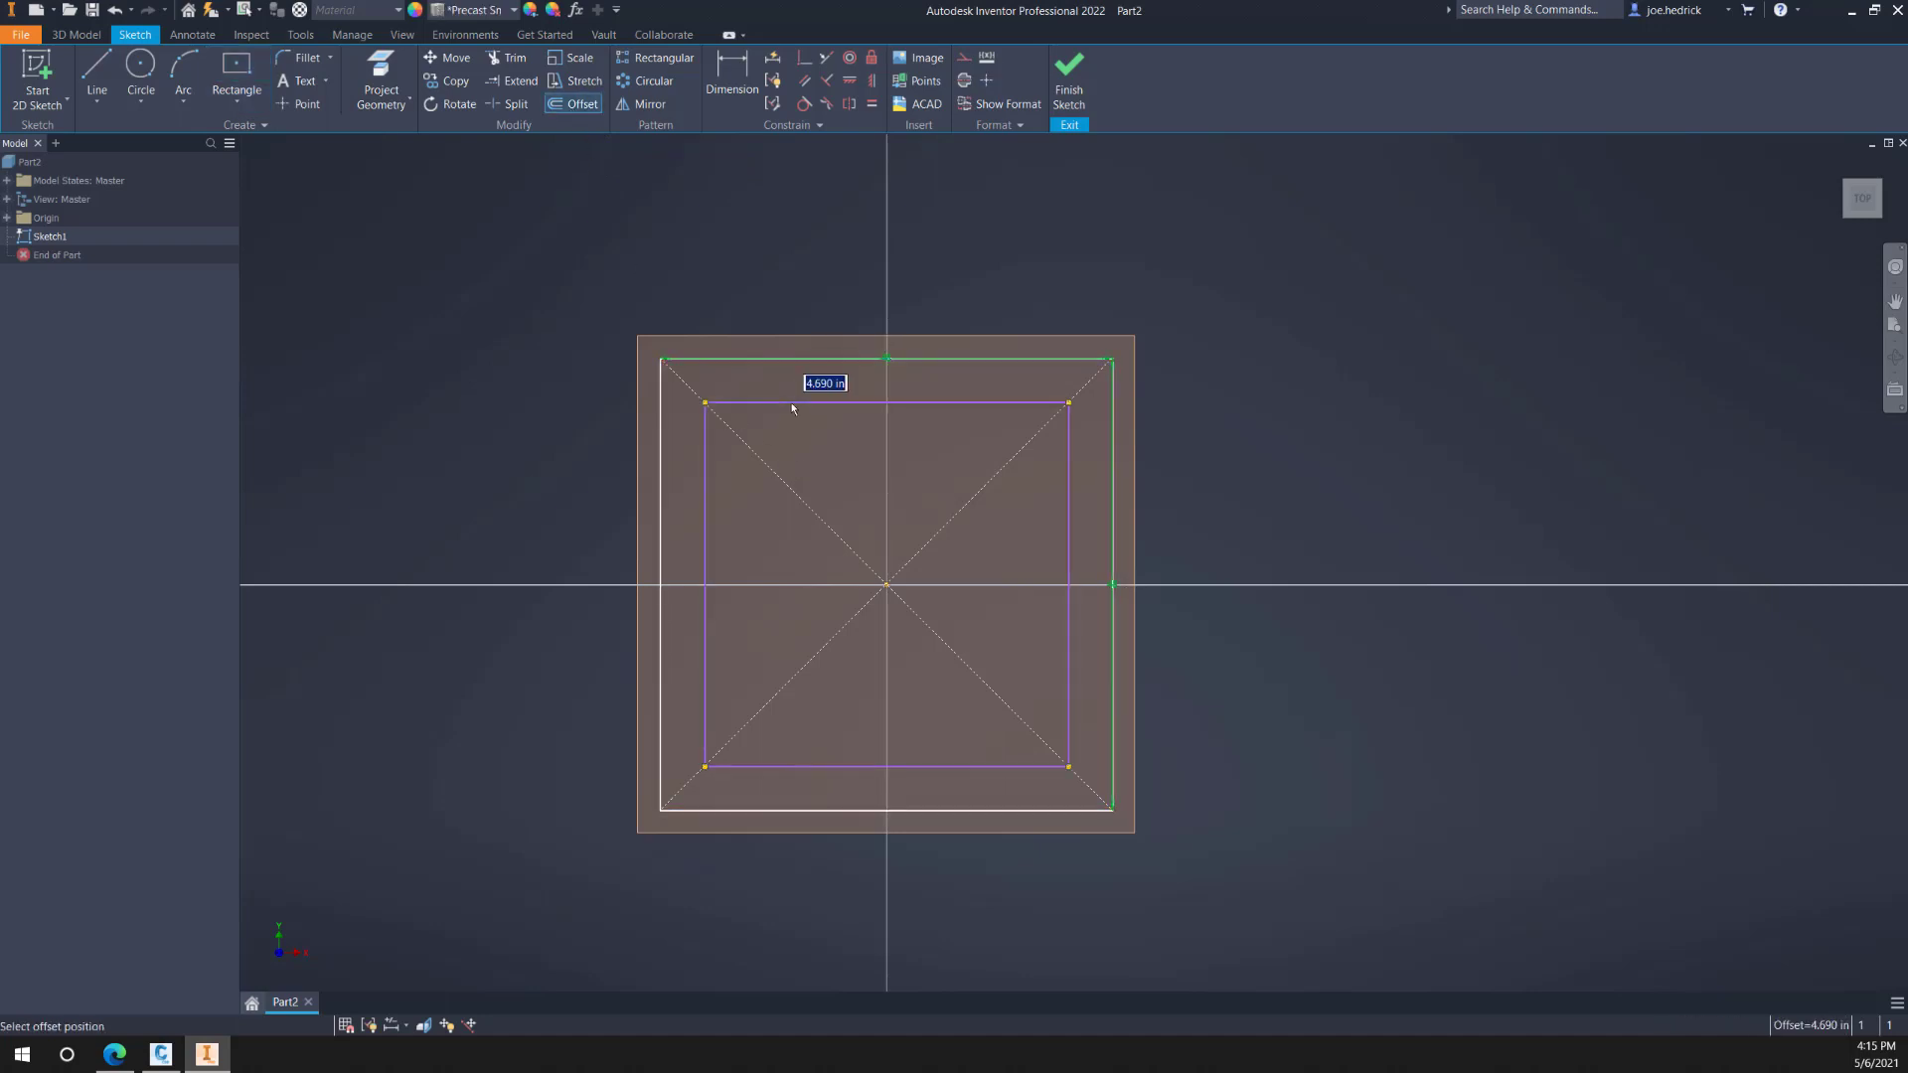
text(WallTh=6")
key(Return)
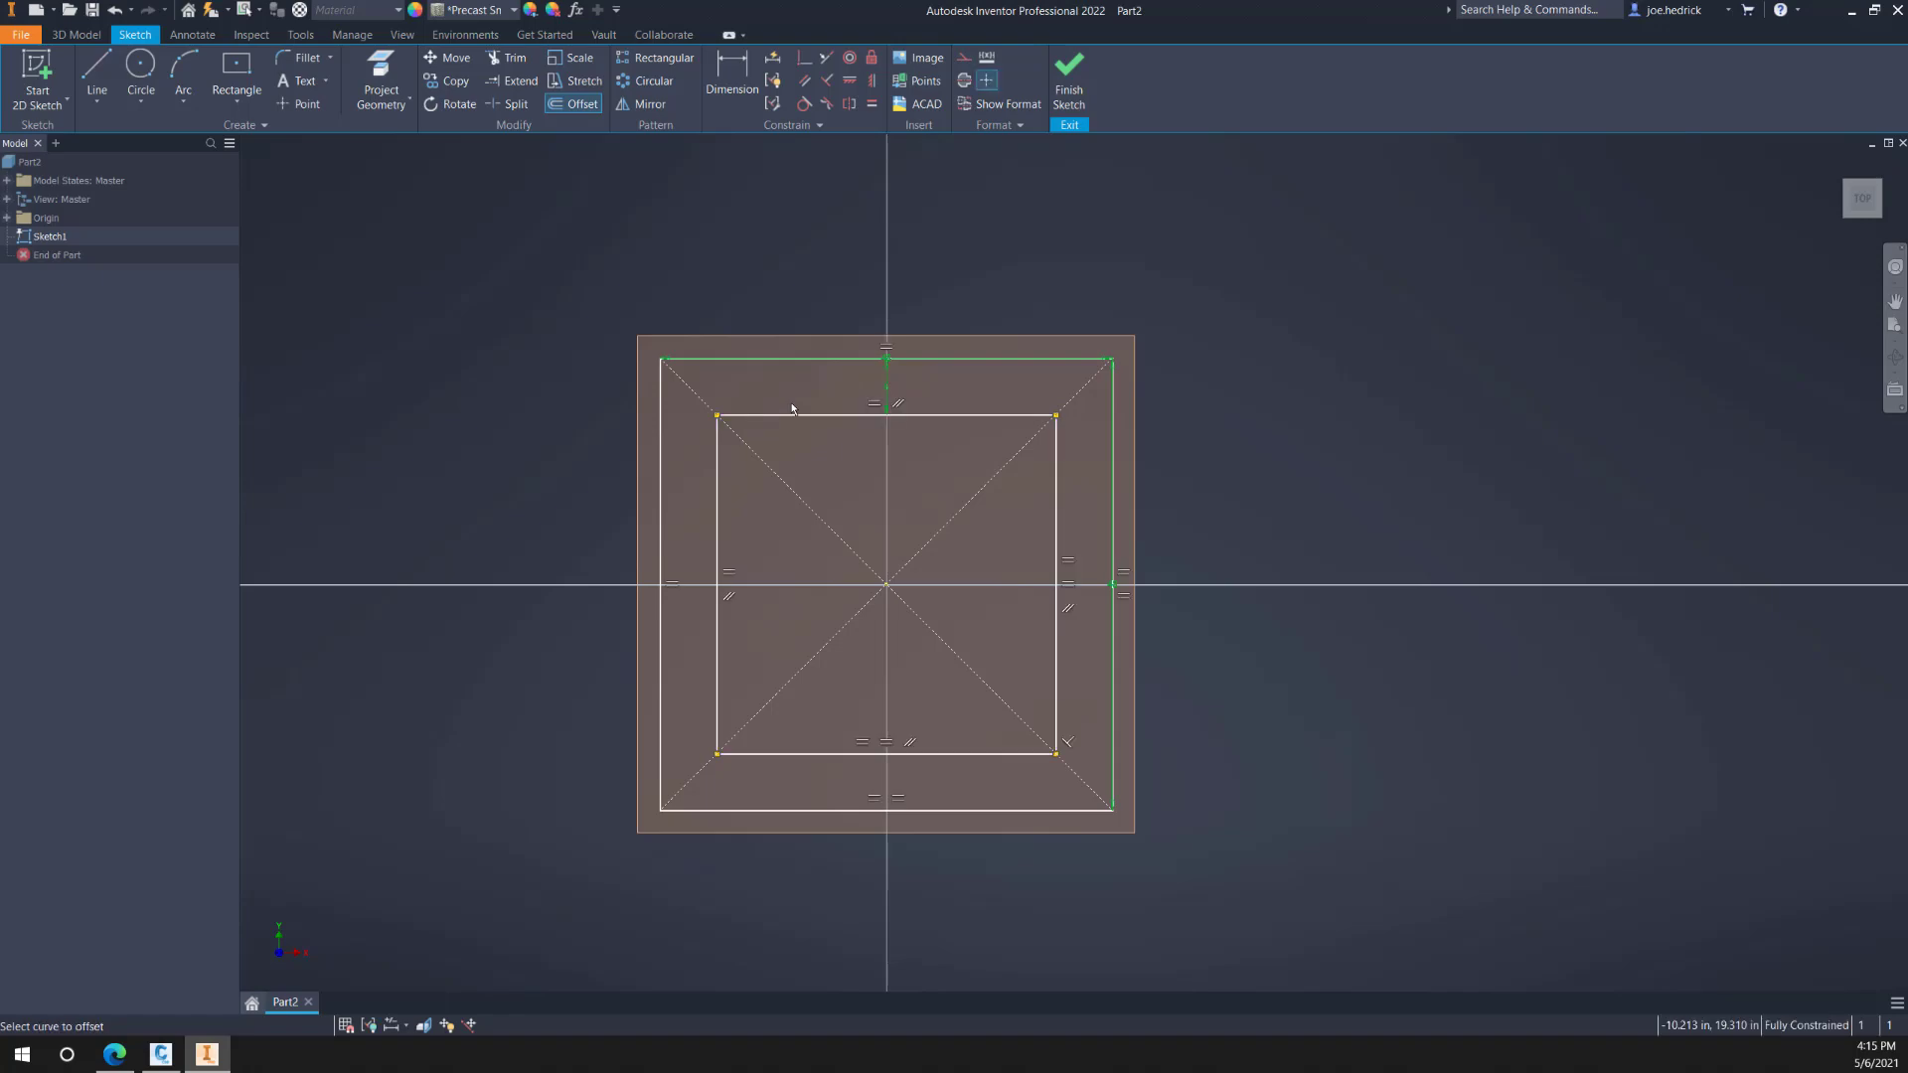
Step: Finish the sketch and extrude the ring between the two squares in the flipped, downward direction with the named distance USHeight=36"
click(1069, 77)
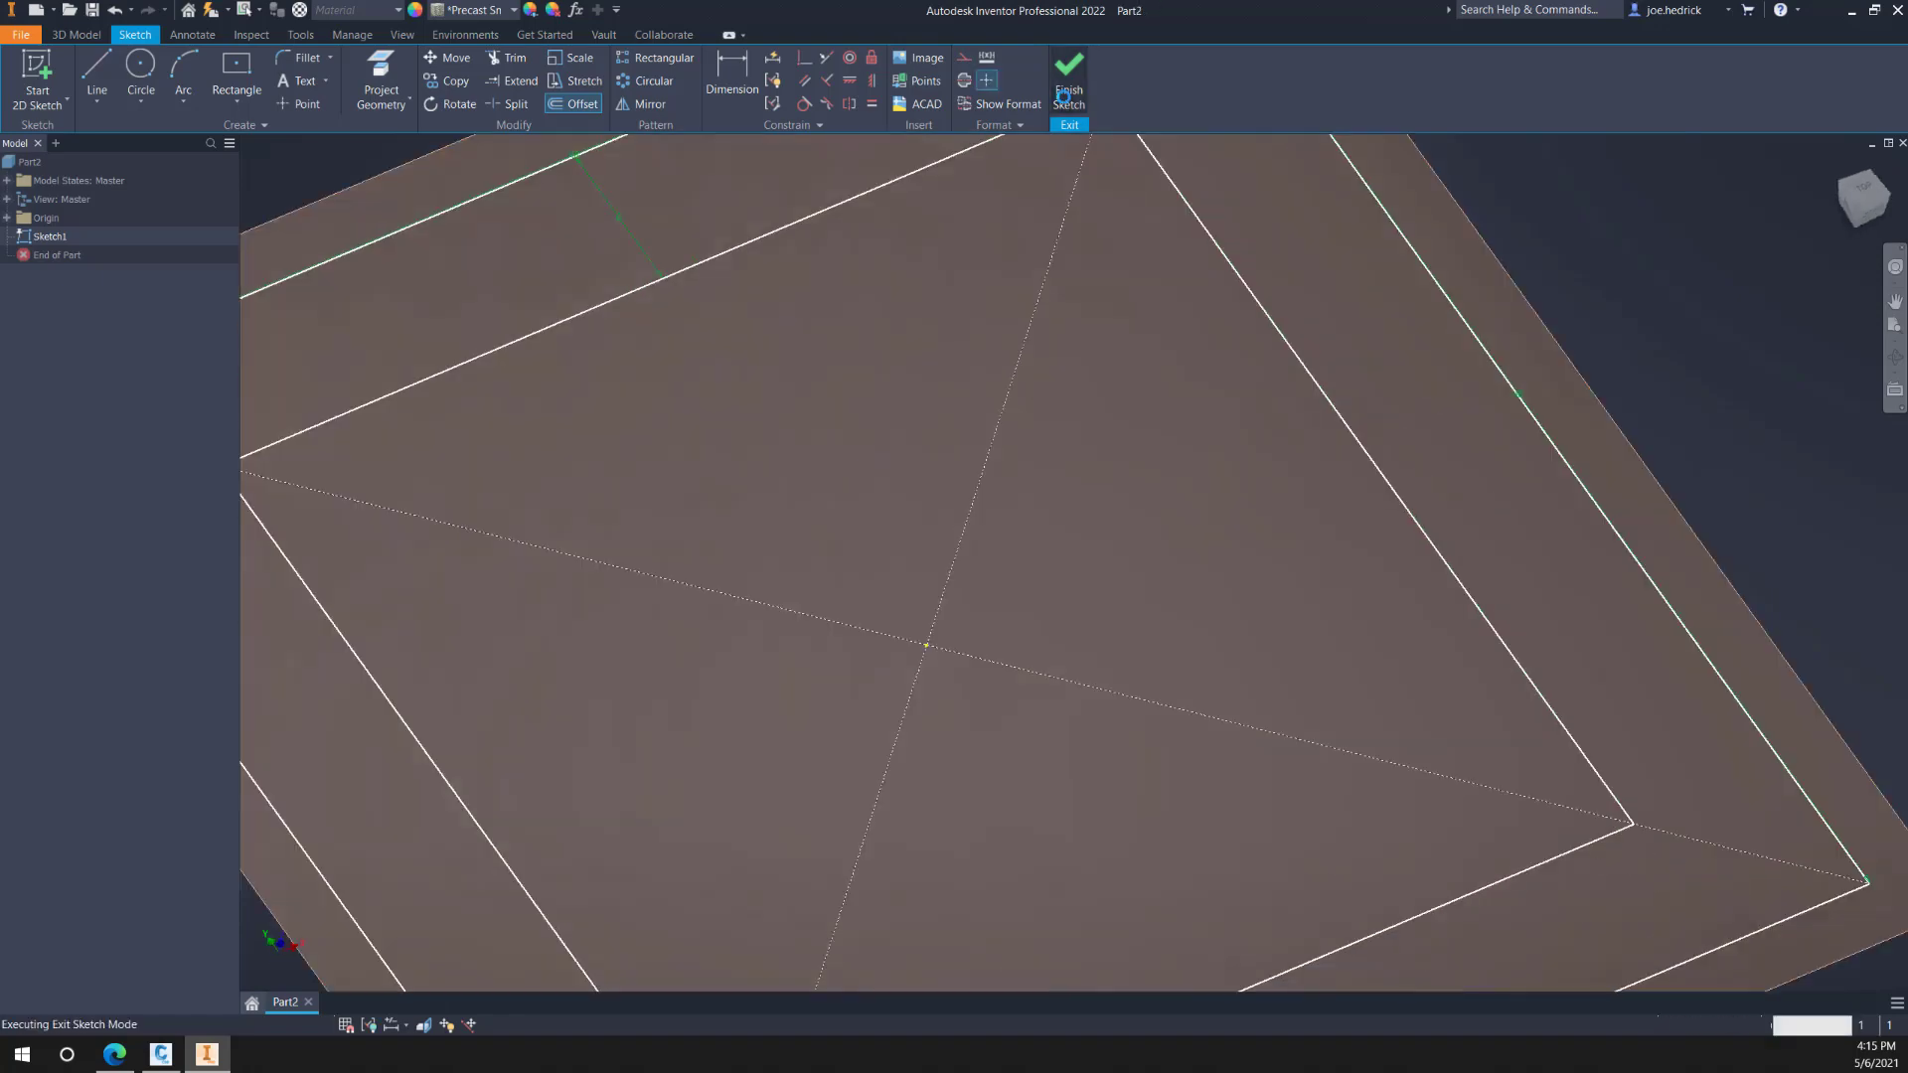
scroll(1022, 596, down, 10)
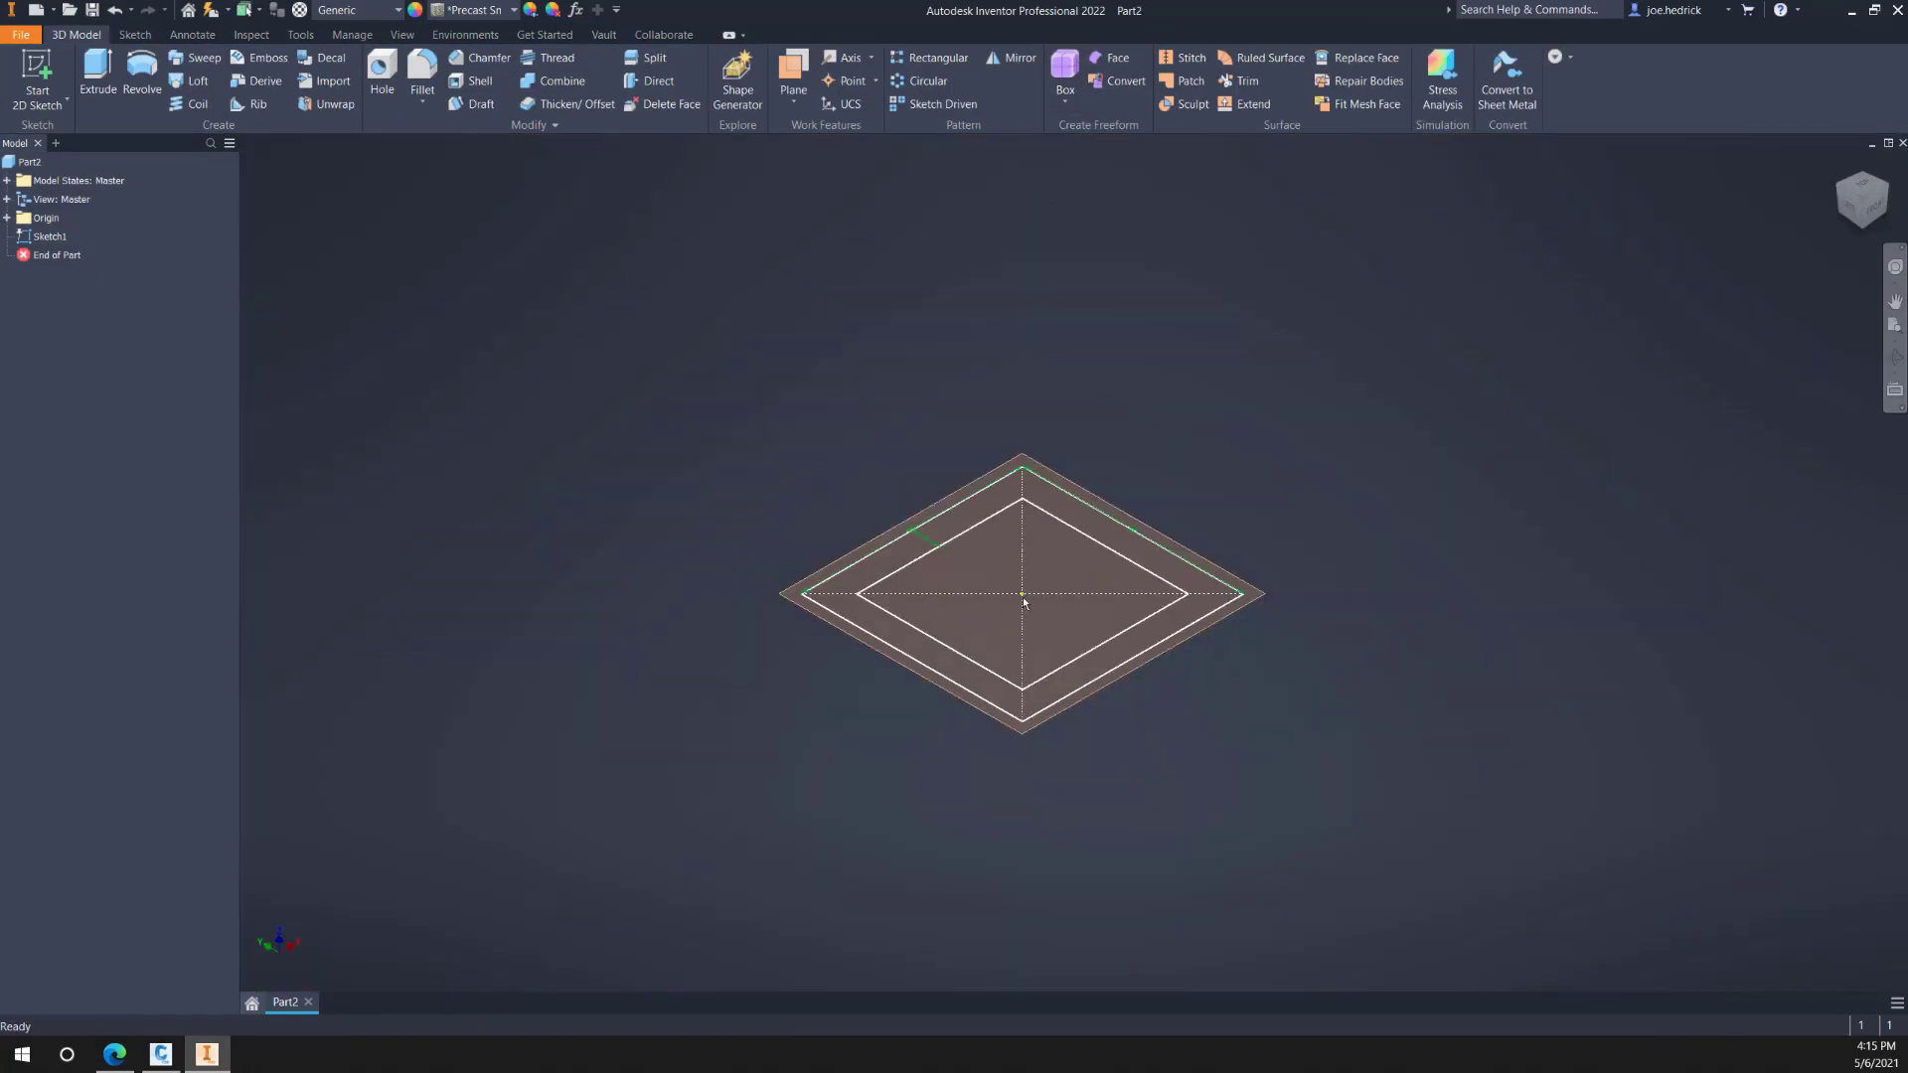
scroll(1022, 596, up, 5)
middle_drag(1023, 601, 1069, 508)
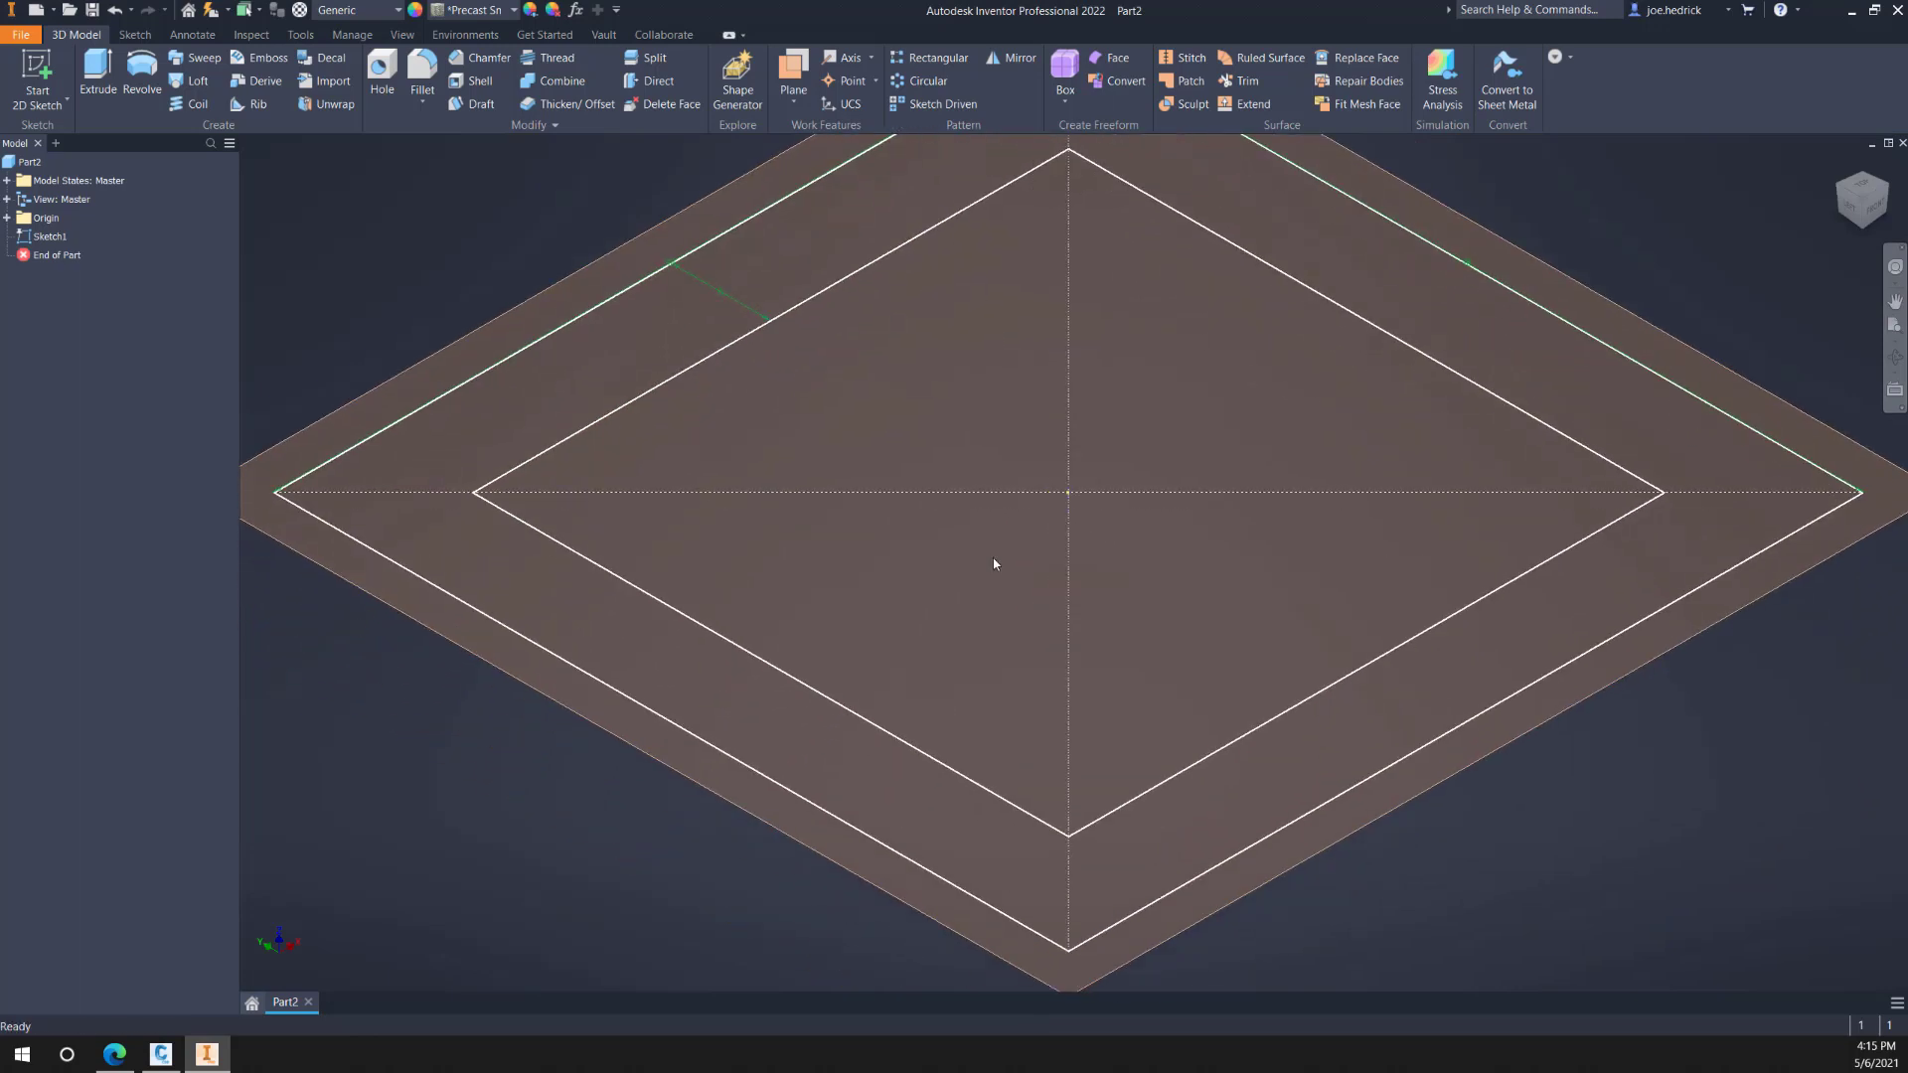
scroll(994, 563, down, 2)
scroll(994, 563, up, 5)
scroll(987, 528, down, 4)
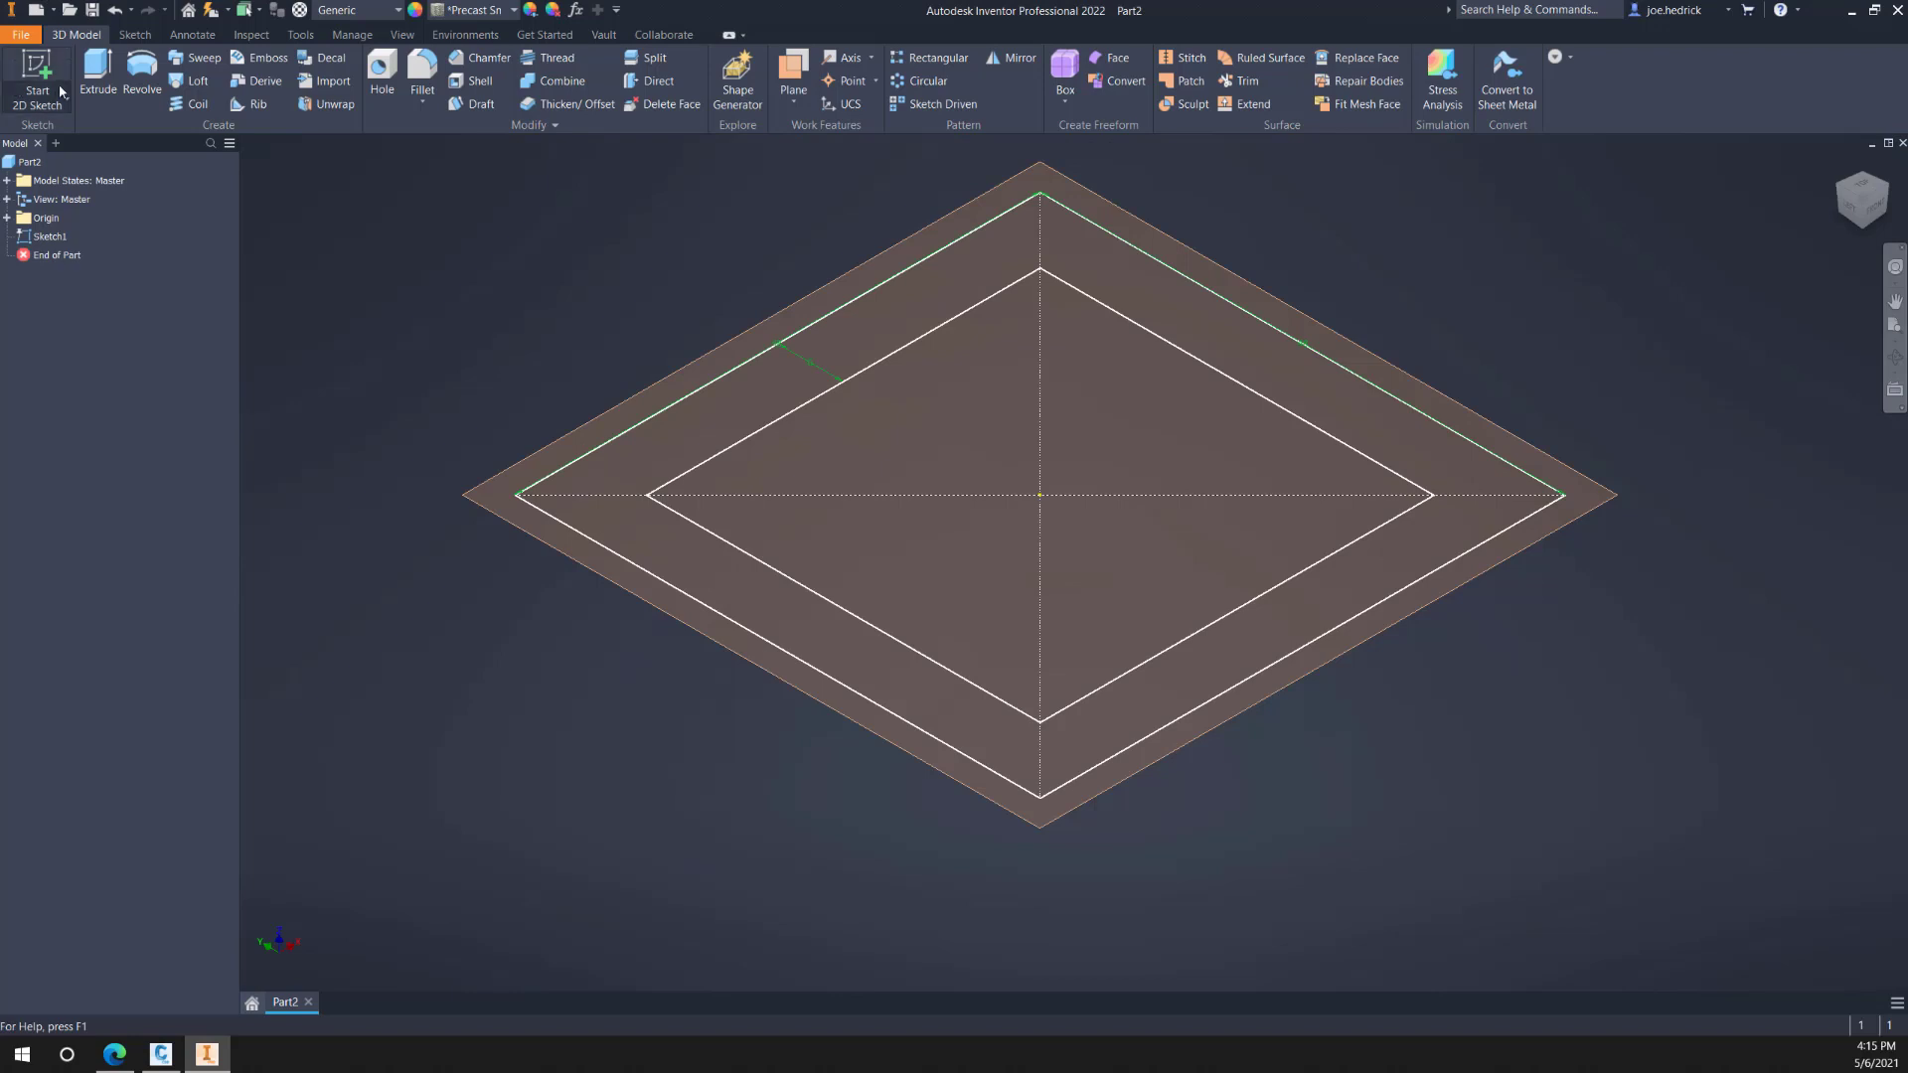
click(98, 75)
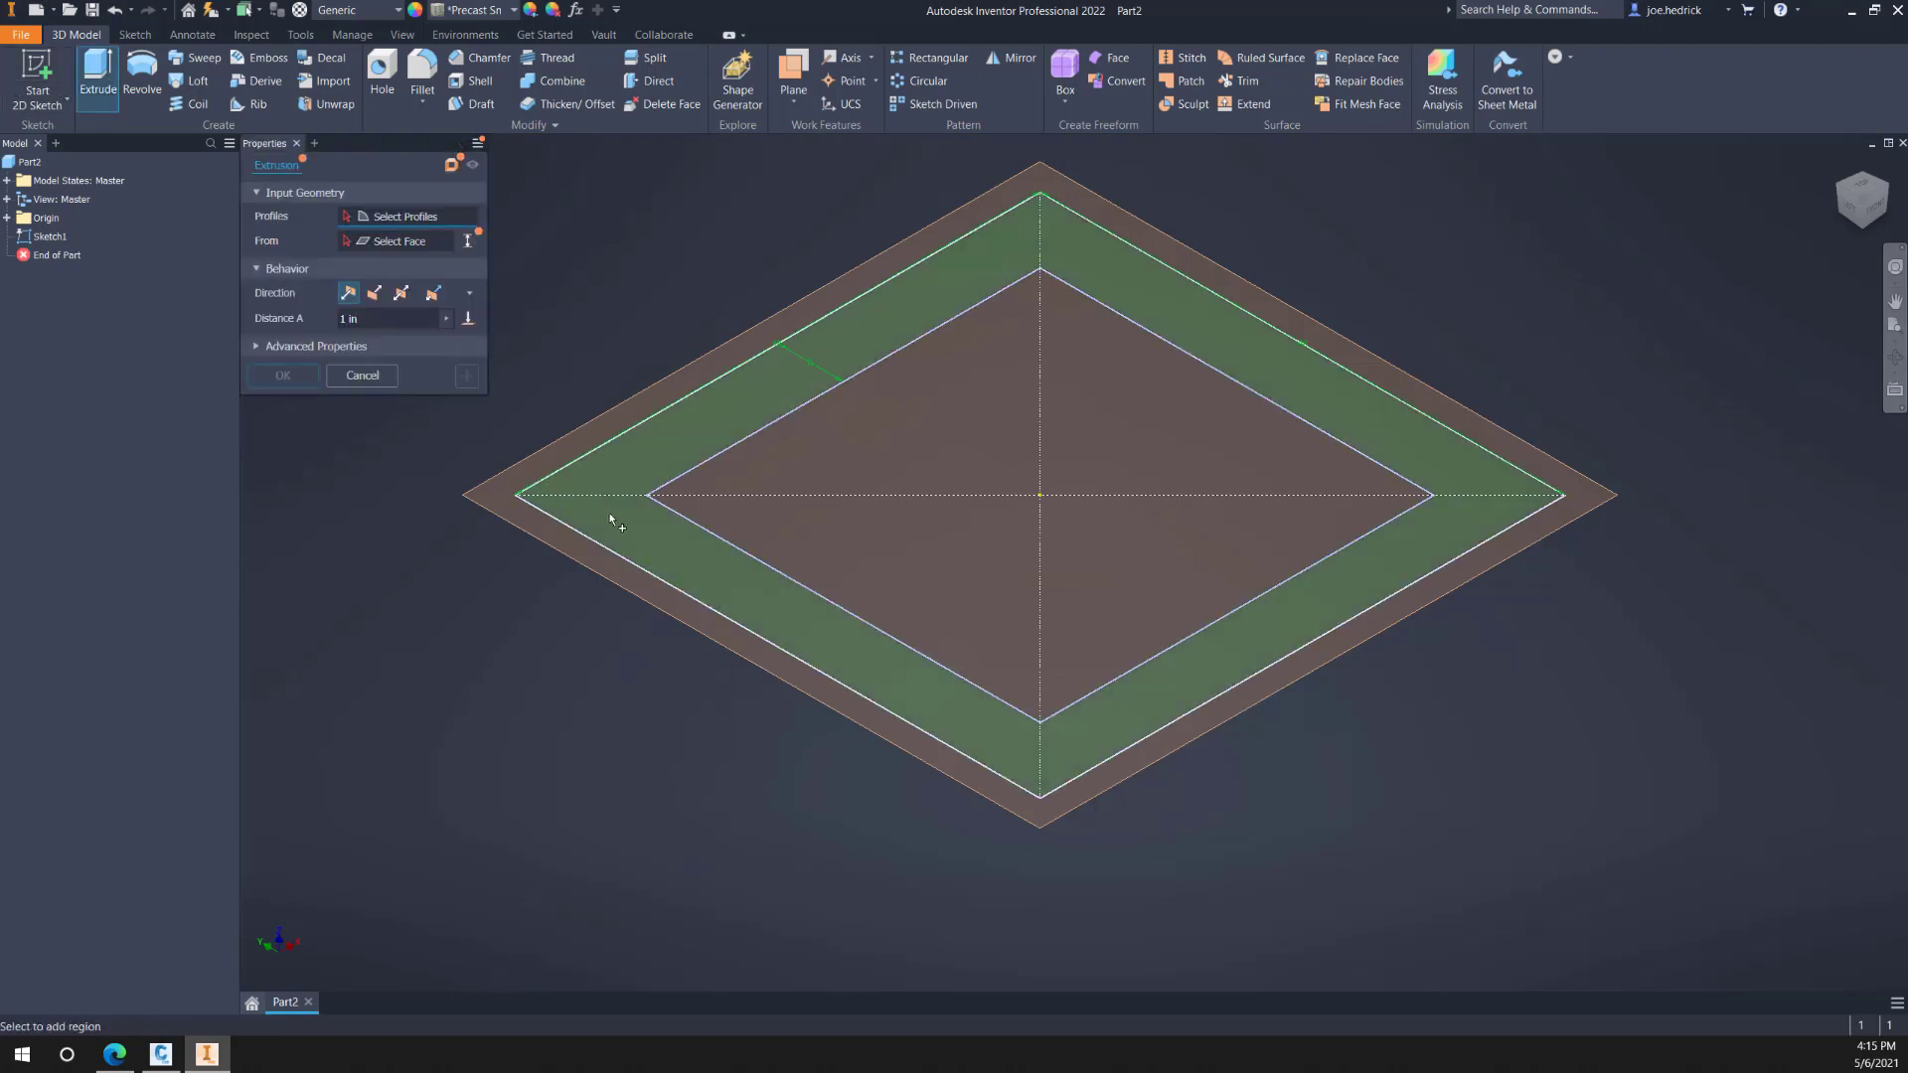
click(616, 527)
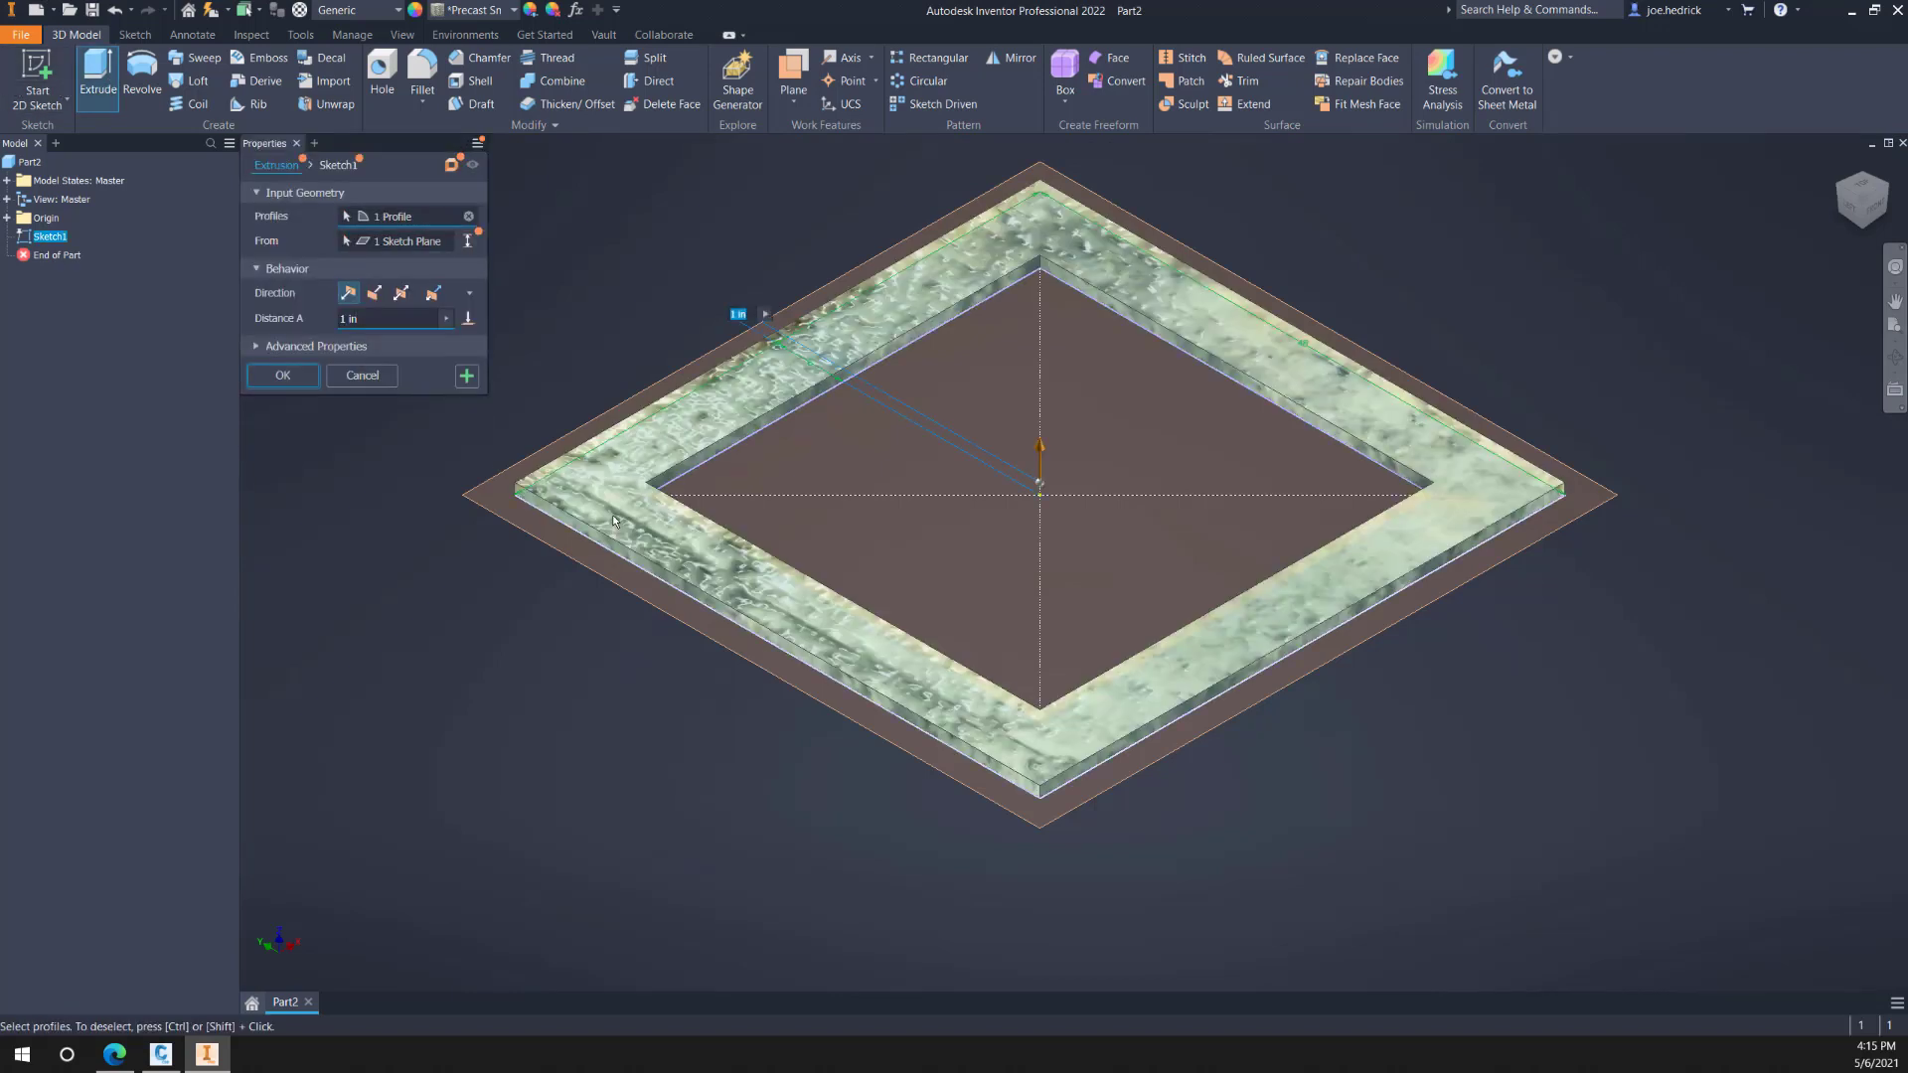
click(371, 318)
text(USHeig)
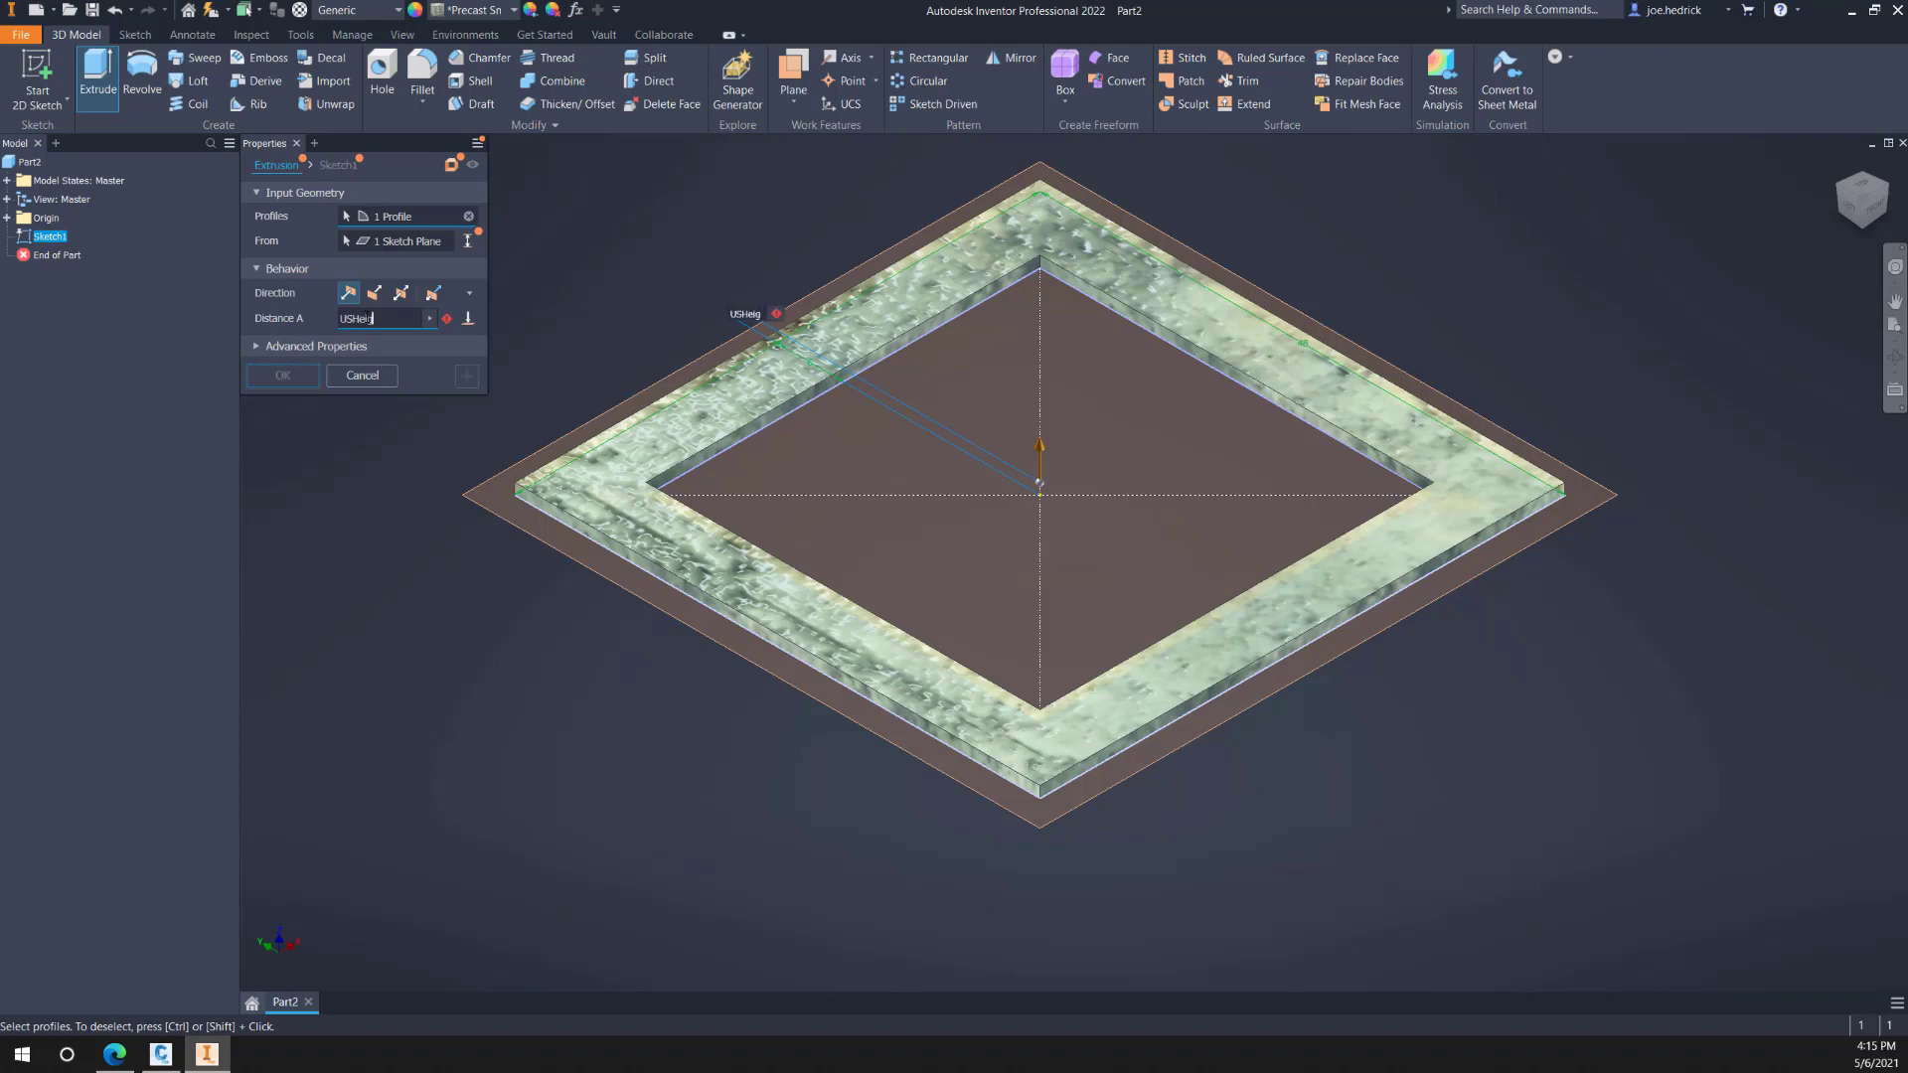
text(ht=36")
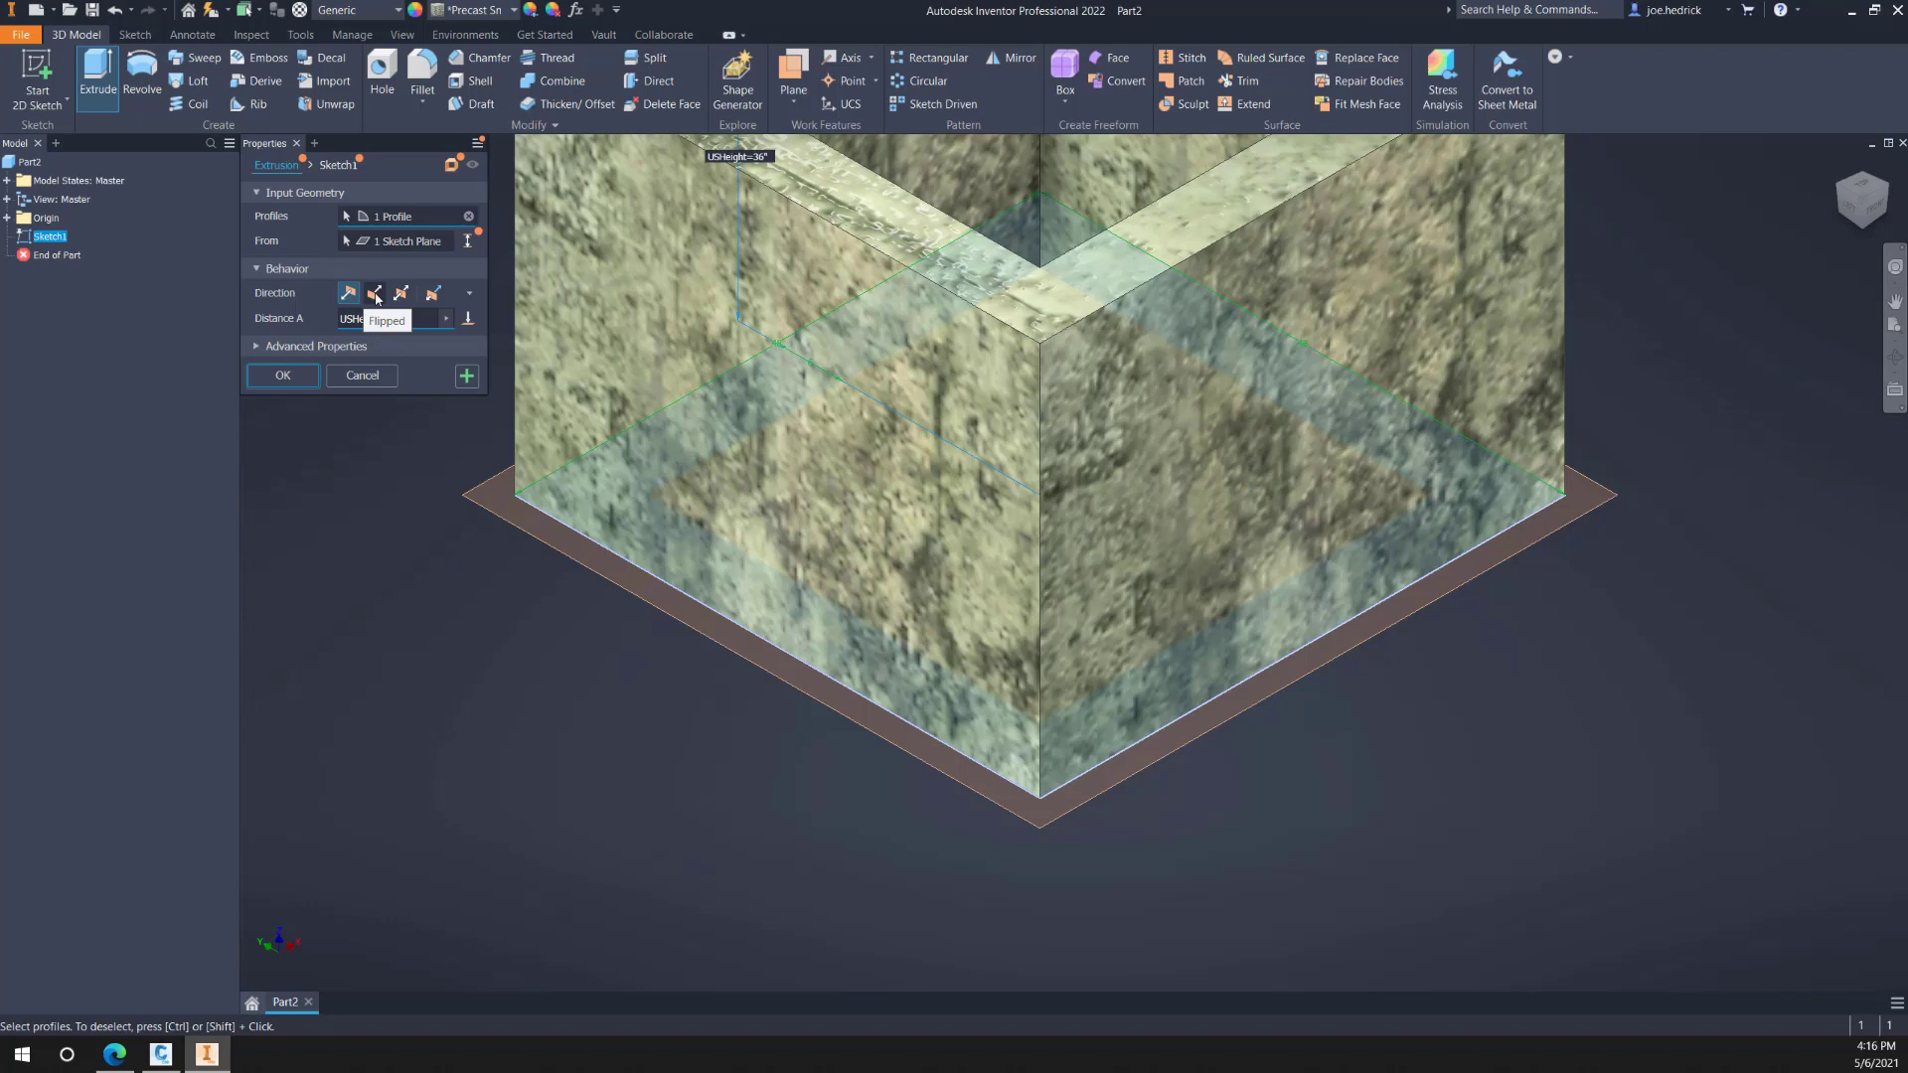
click(375, 294)
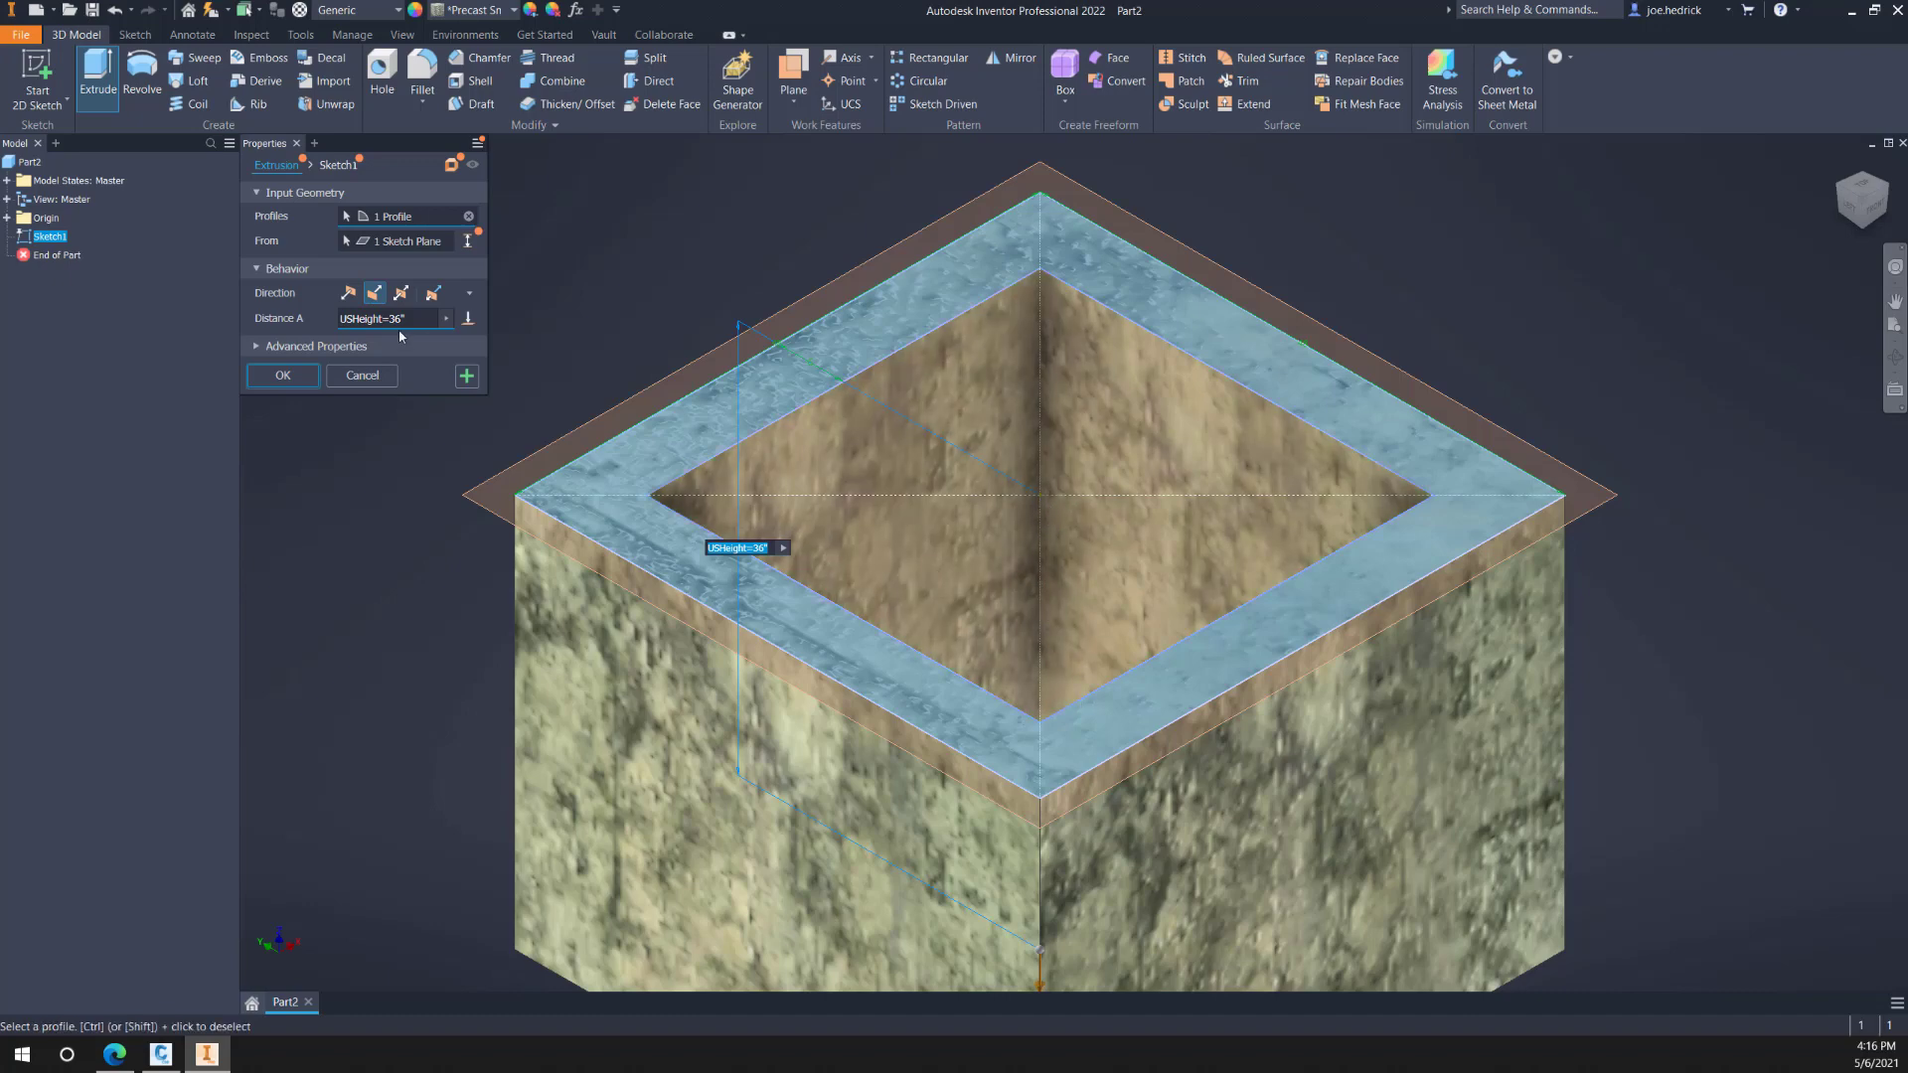
click(290, 378)
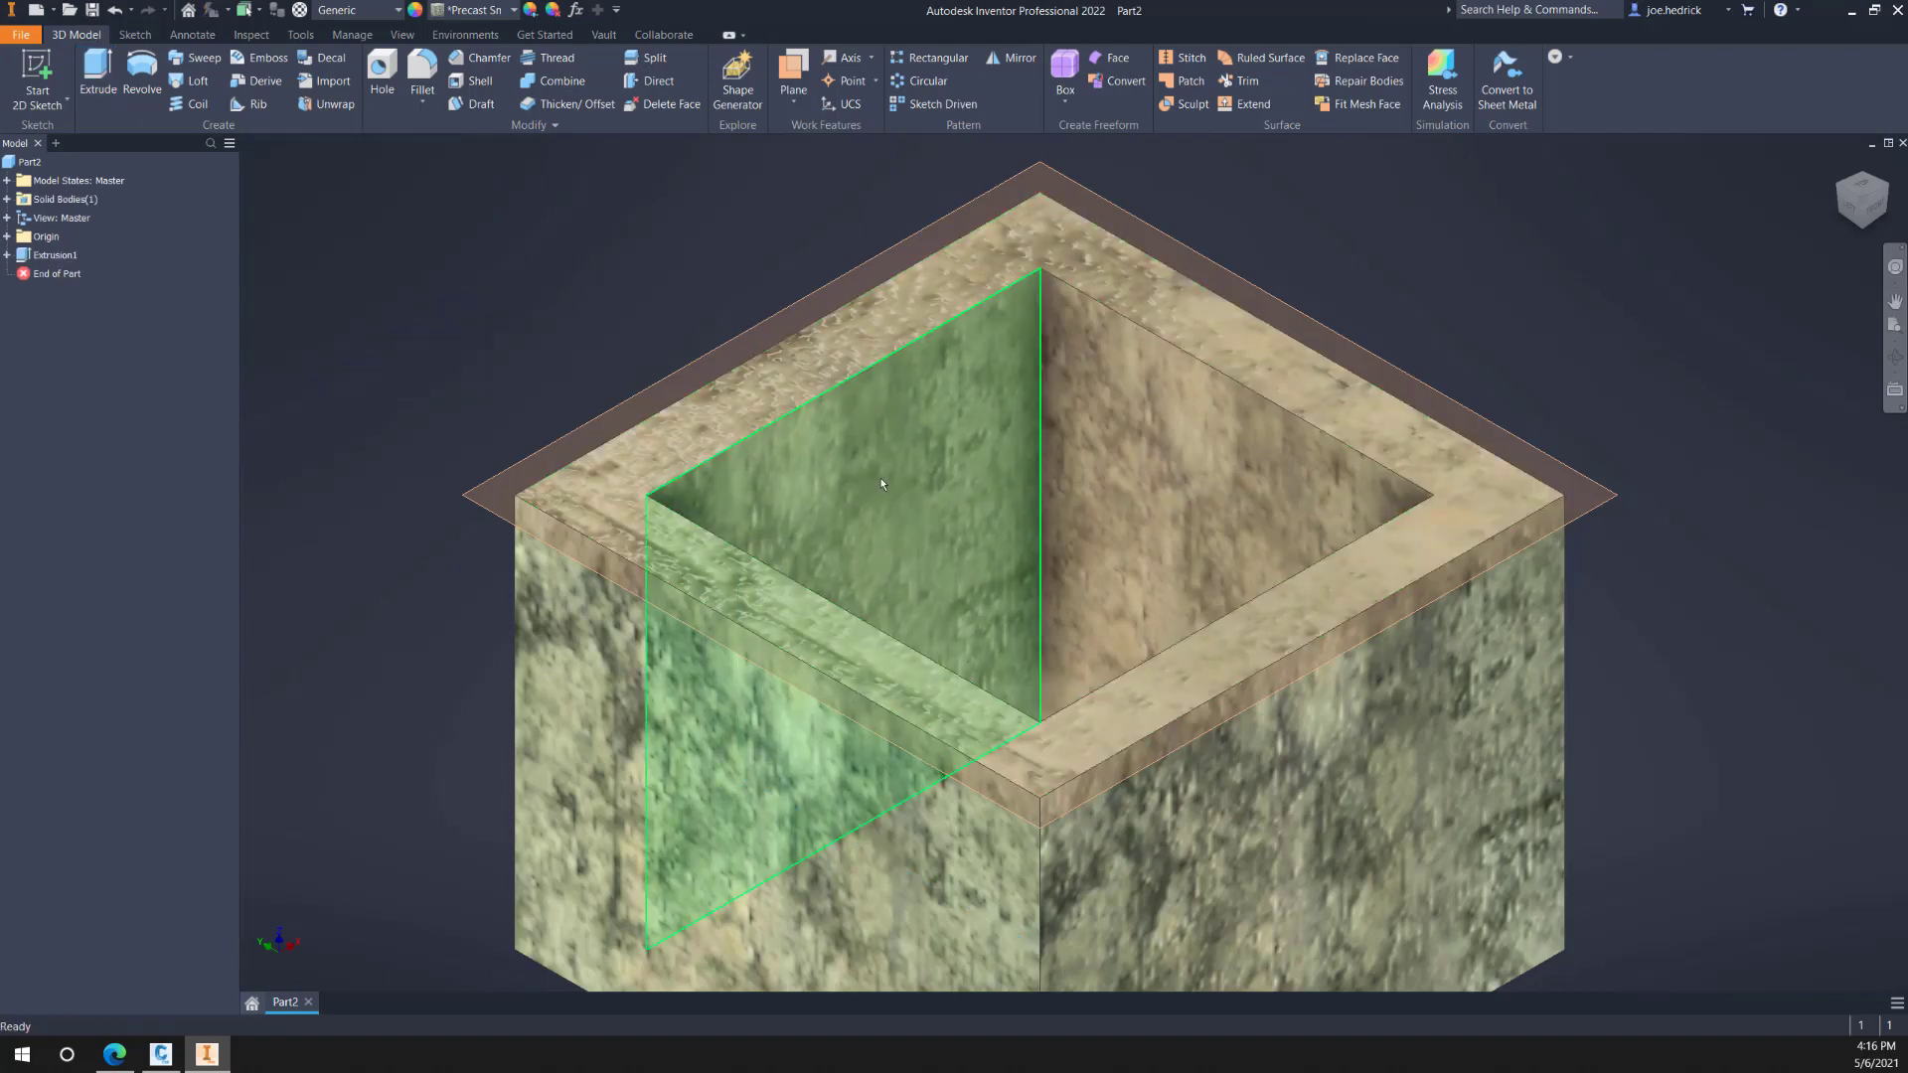
Step: Create an offset work plane on the bottom face of the extruded walls with a 0.000 in offset
scroll(883, 479, down, 5)
scroll(885, 478, up, 5)
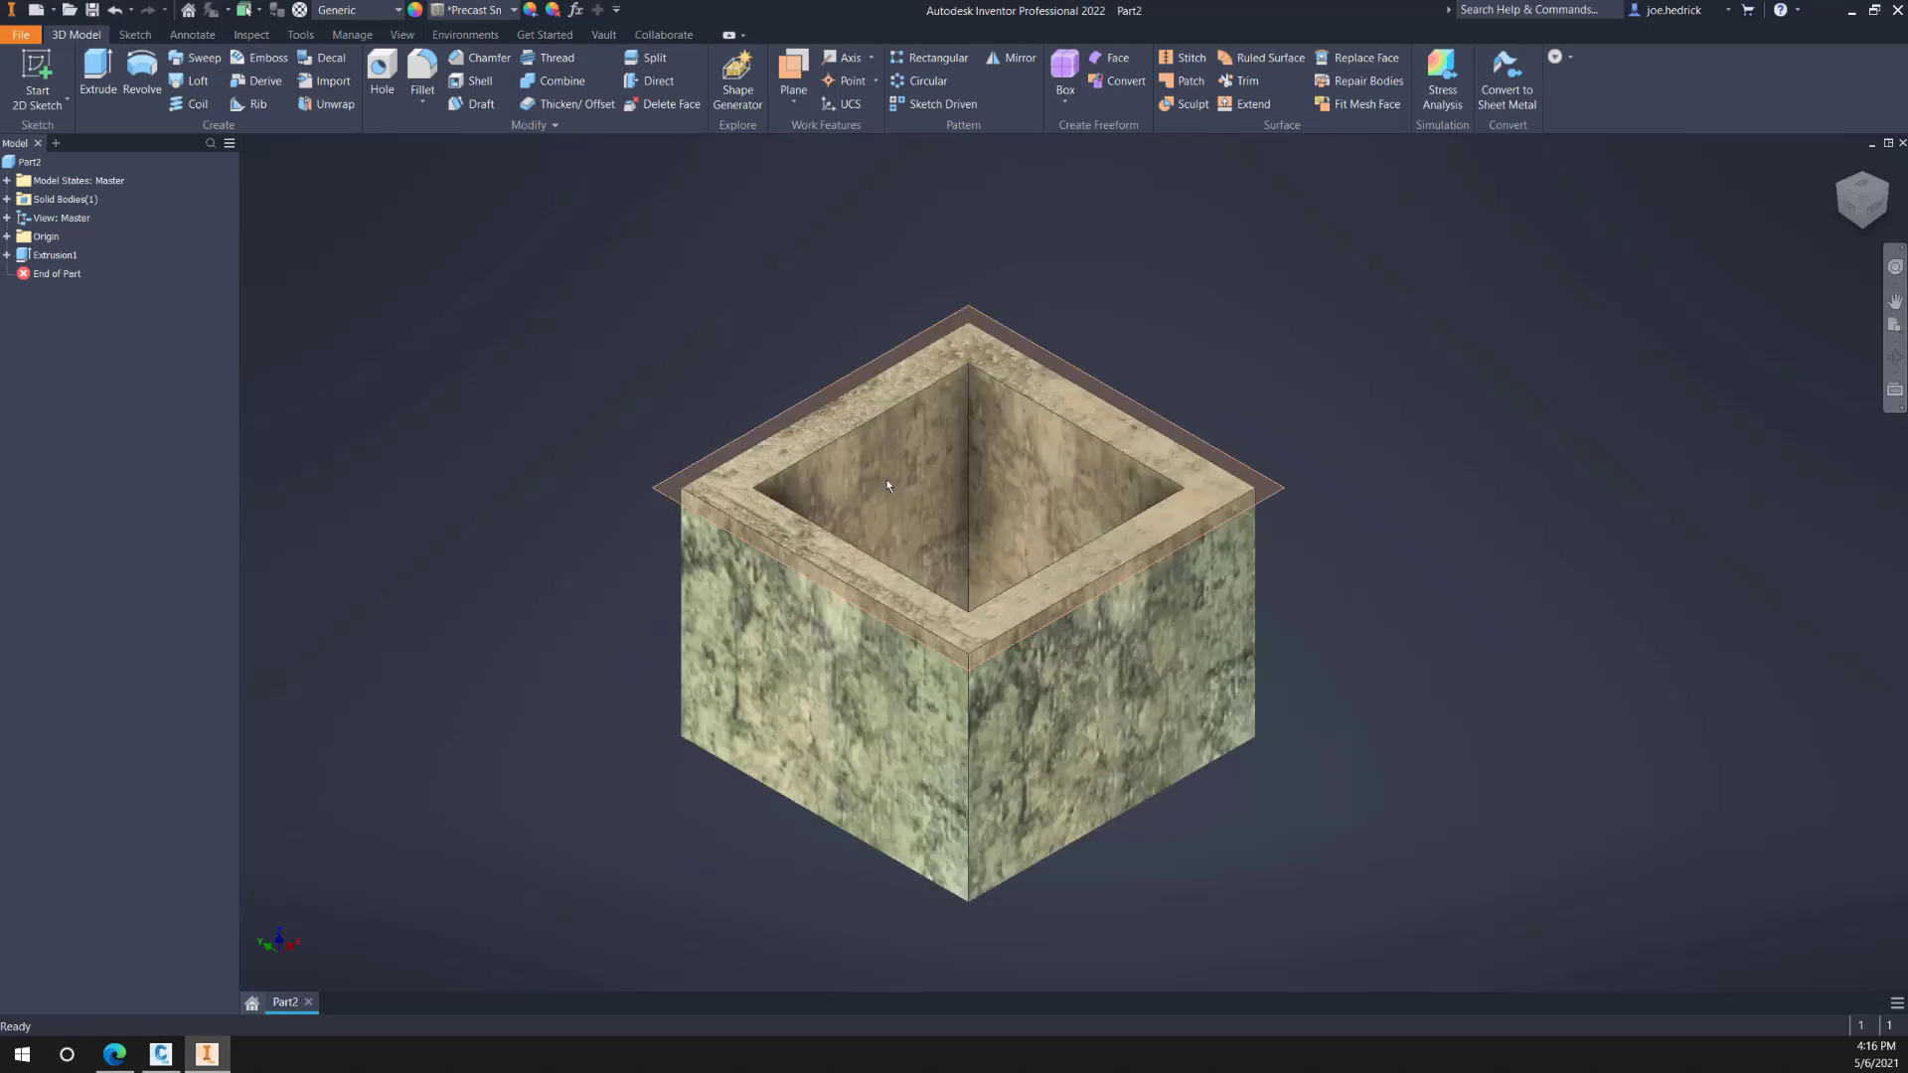
click(1894, 359)
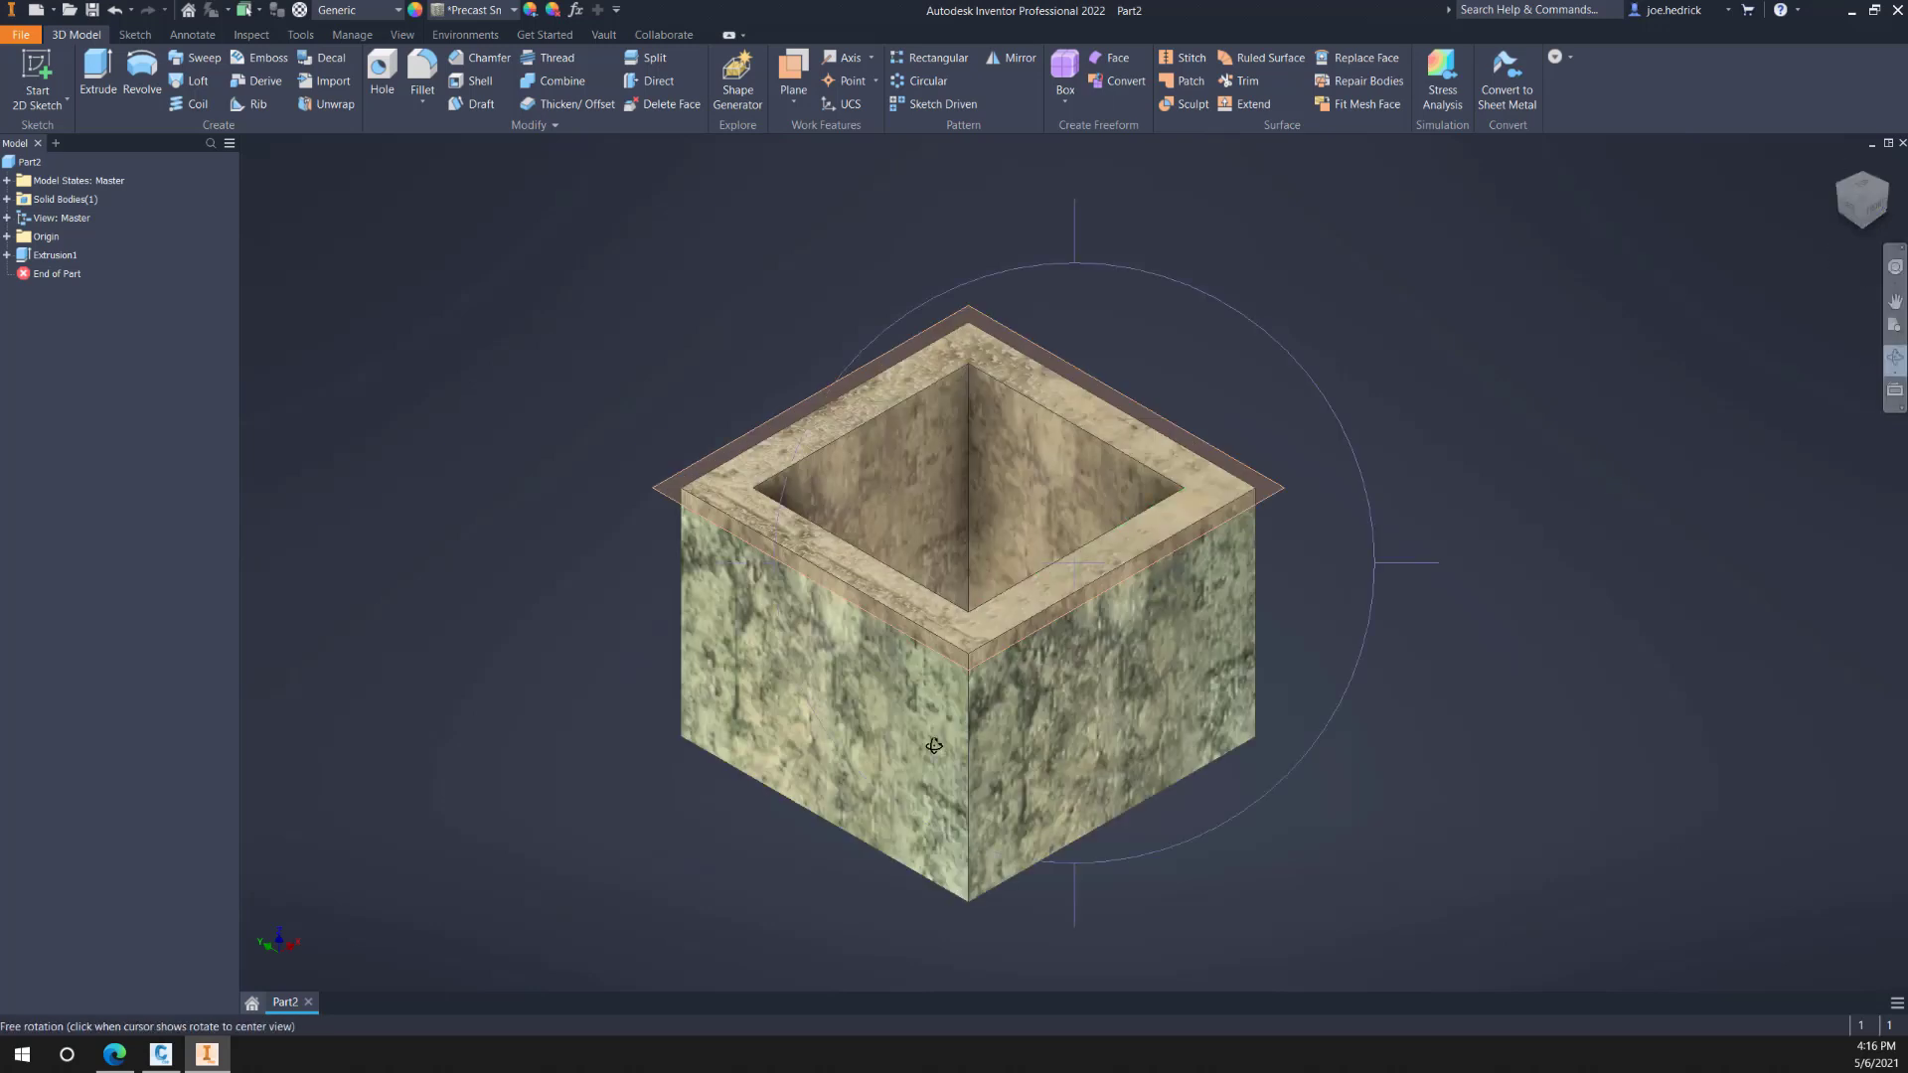
drag(1012, 733, 991, 542)
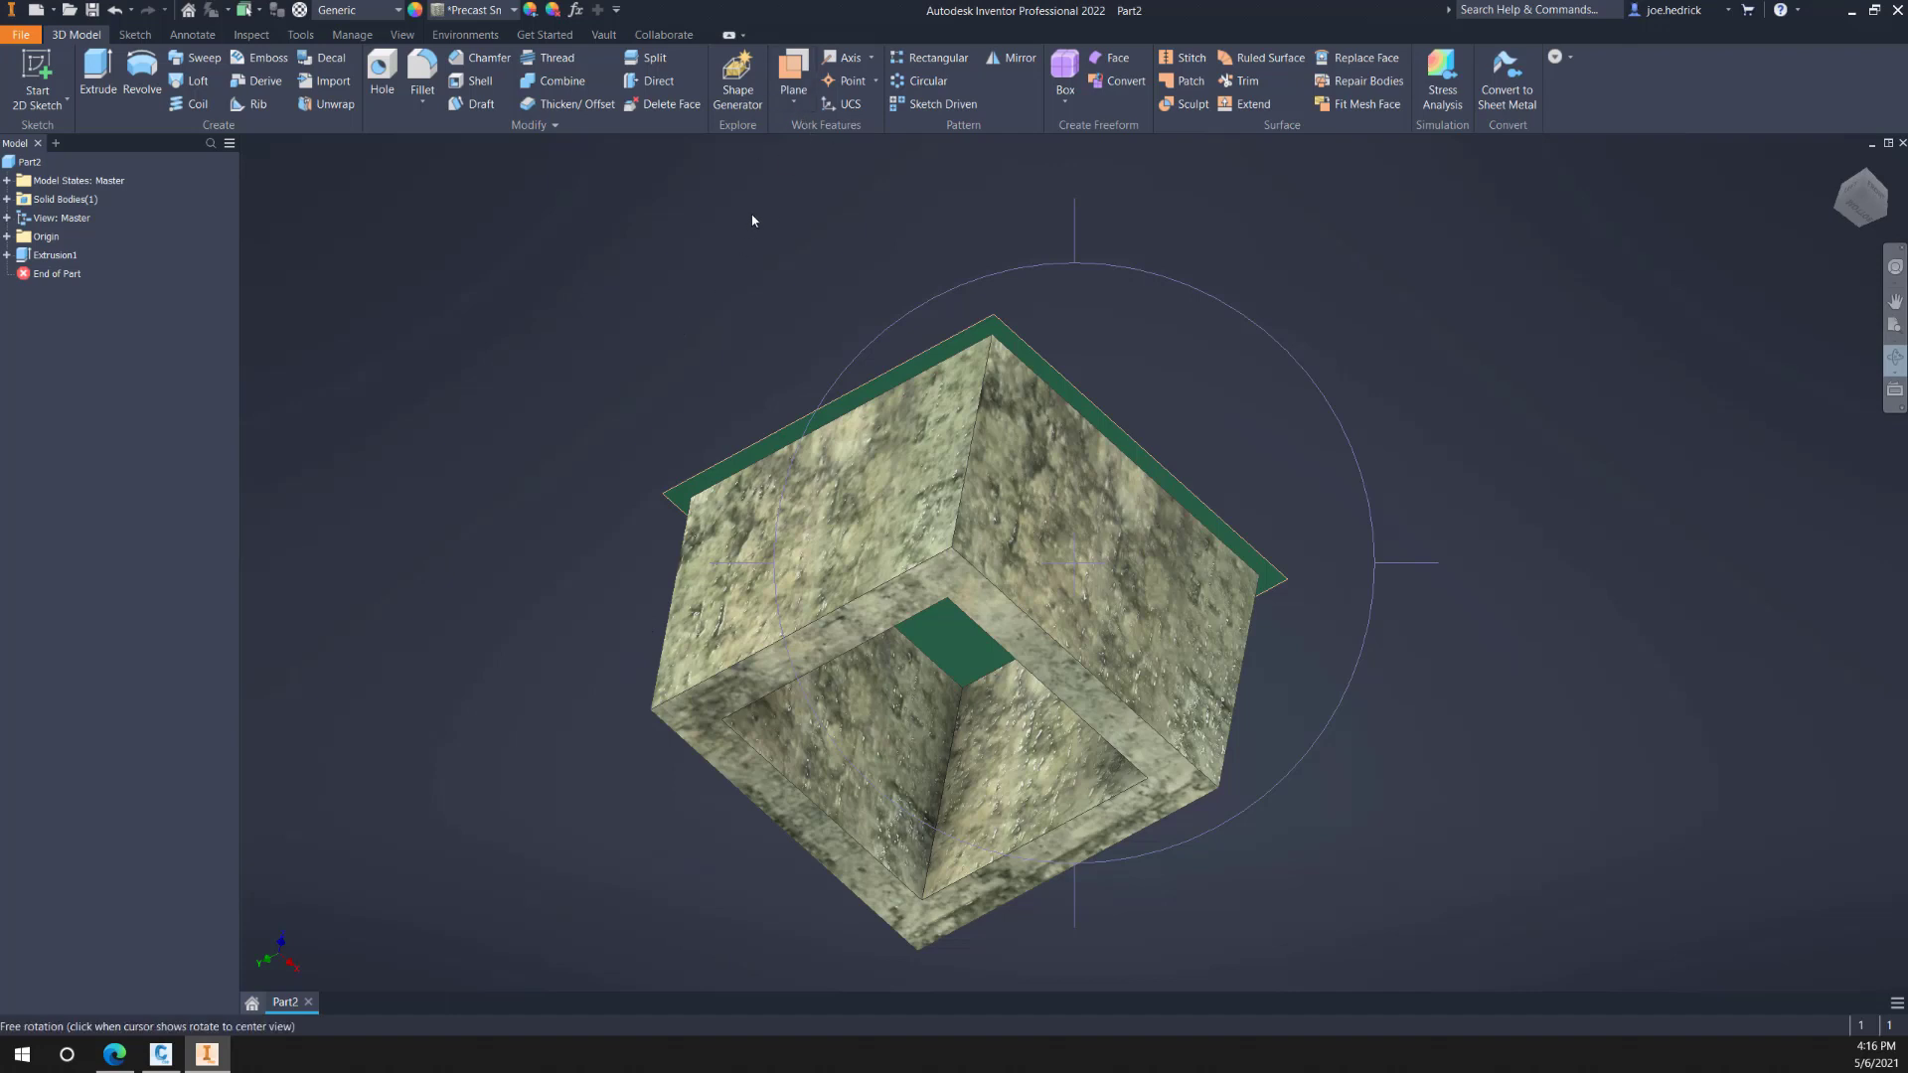
click(795, 103)
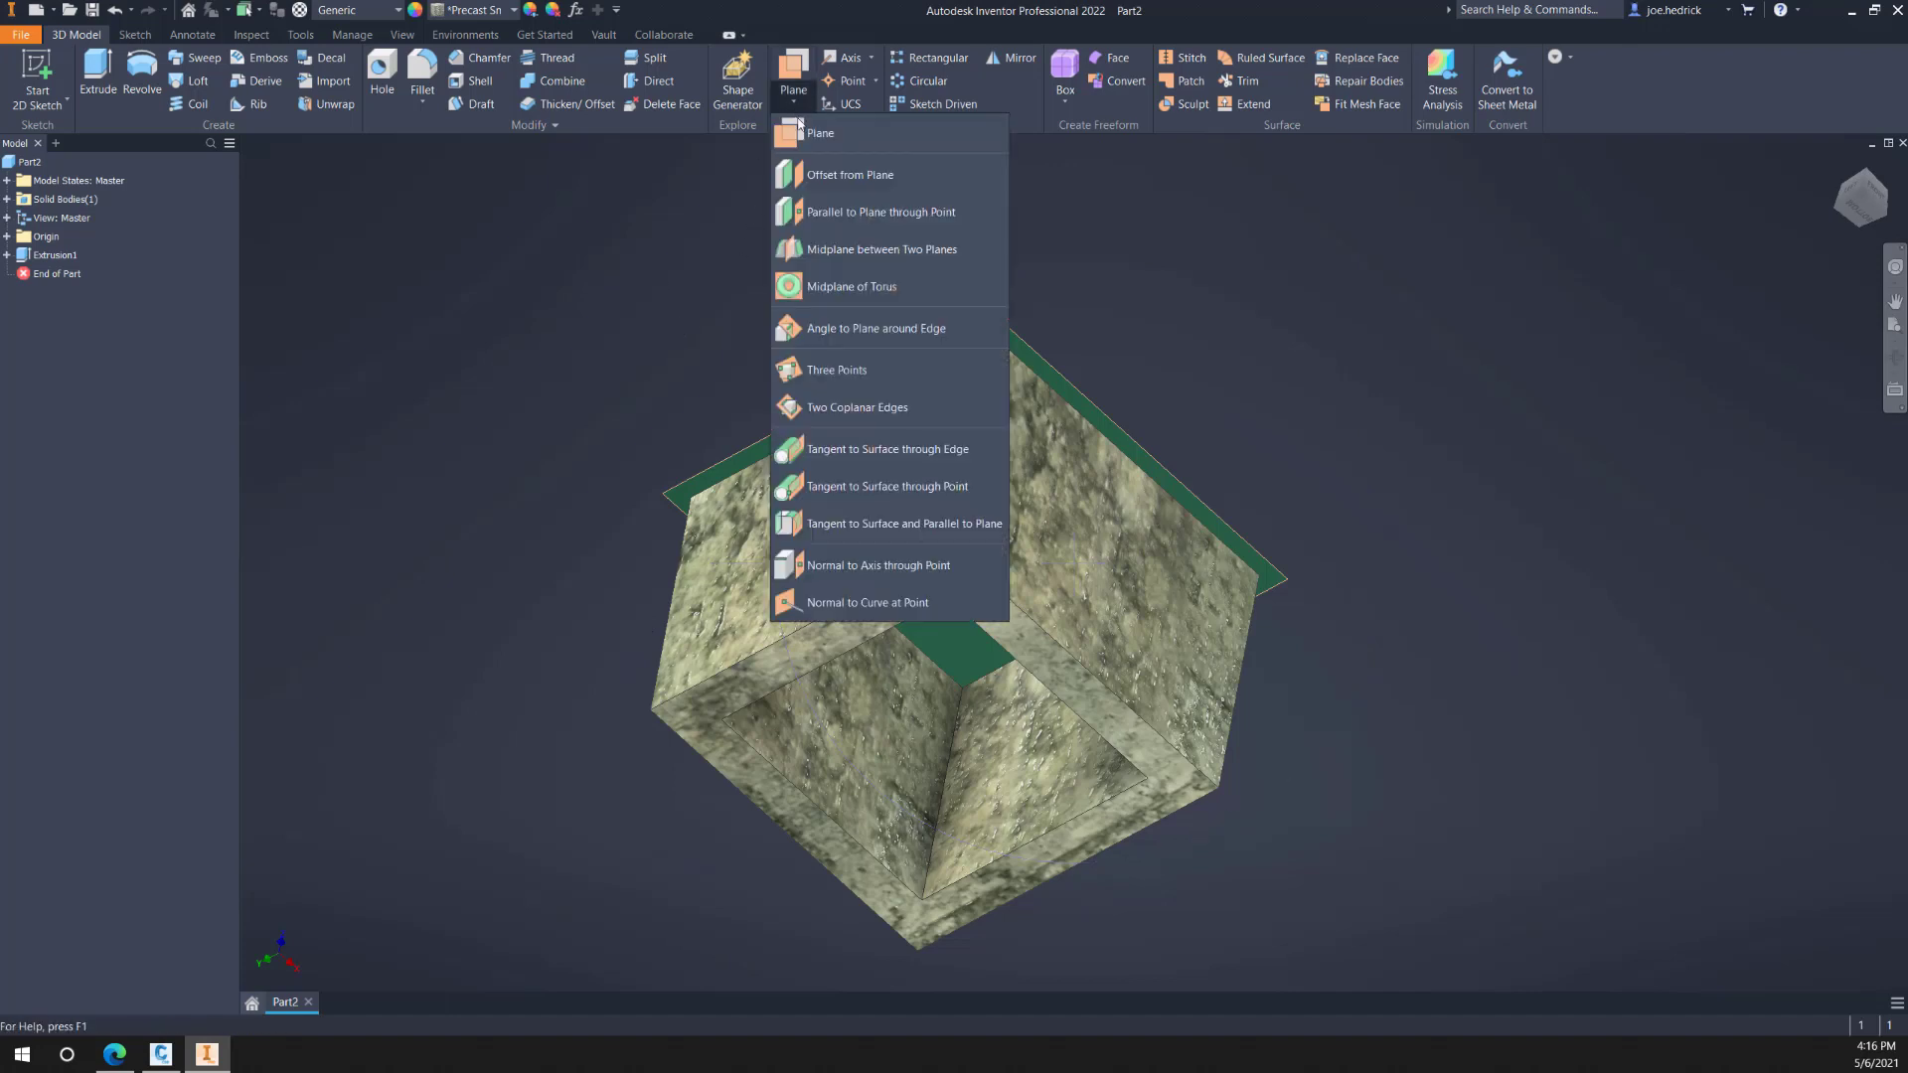
click(834, 181)
click(793, 673)
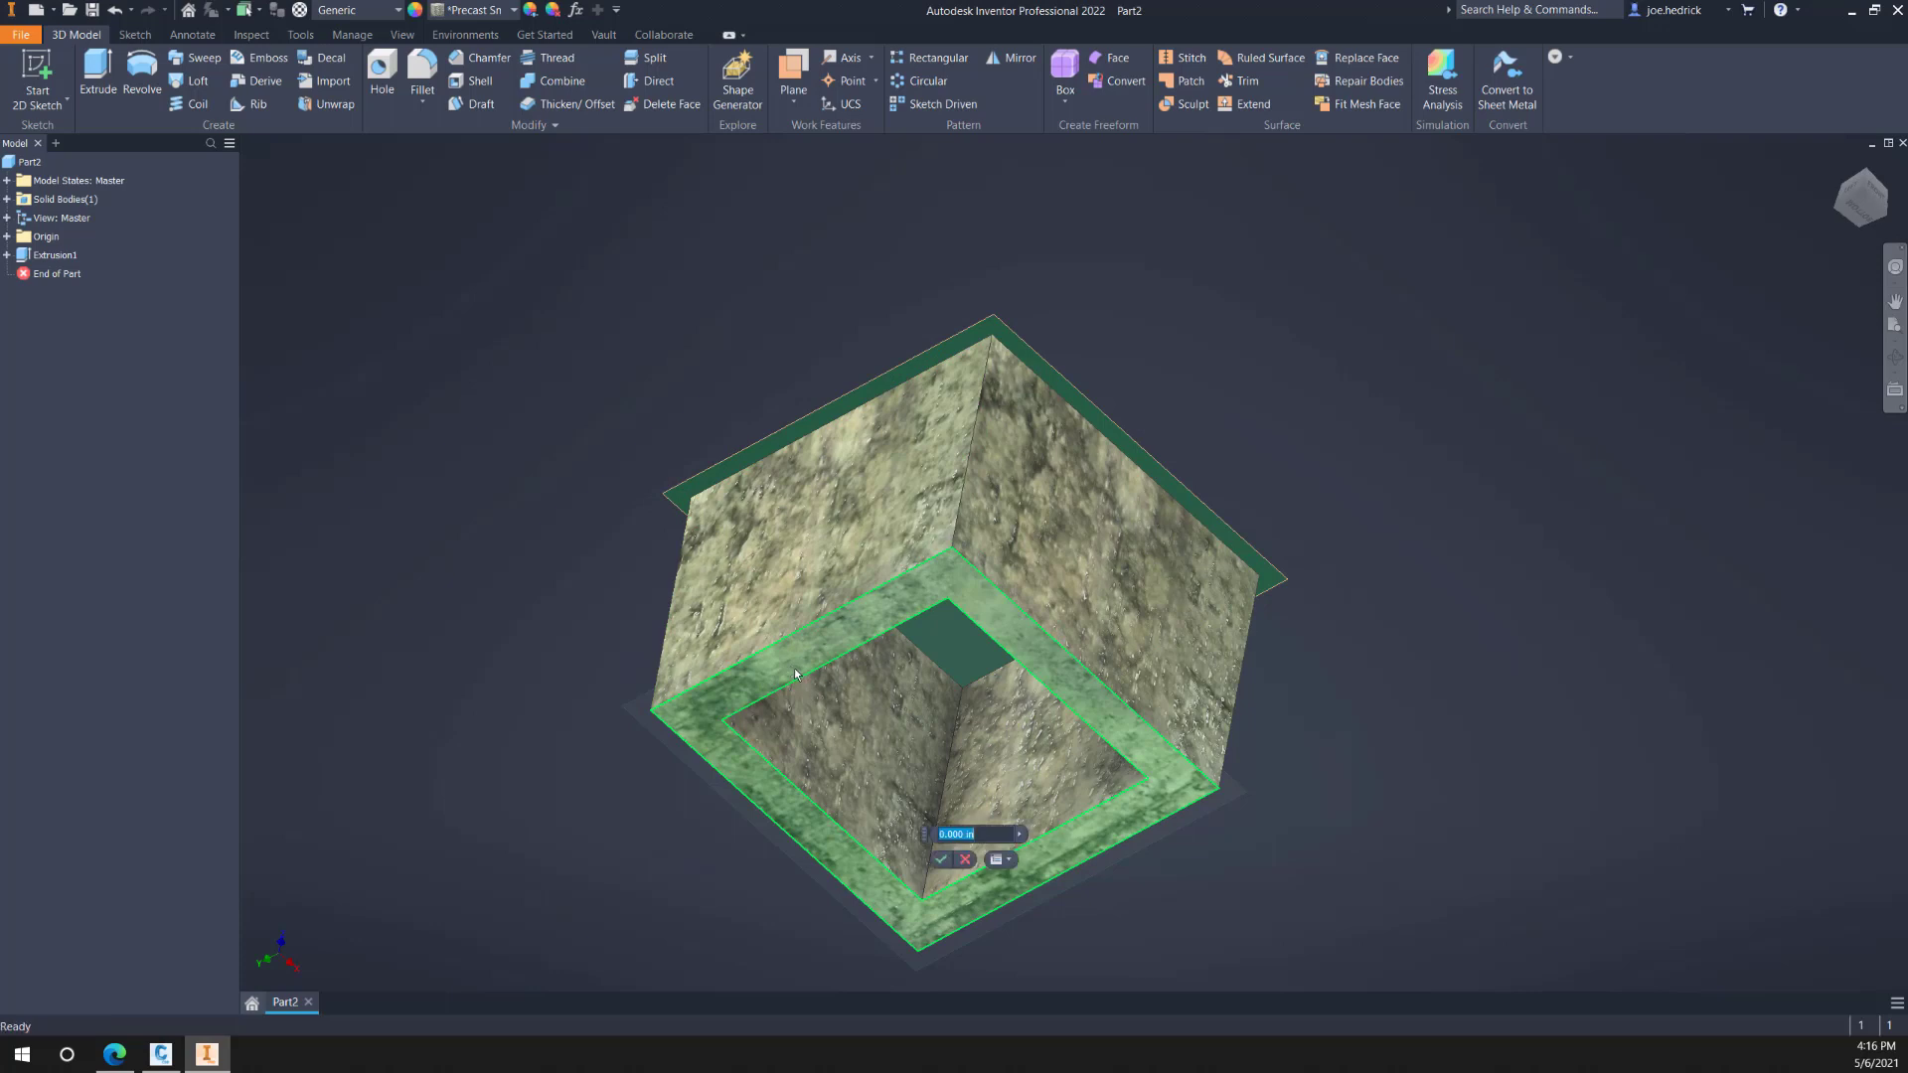
click(946, 858)
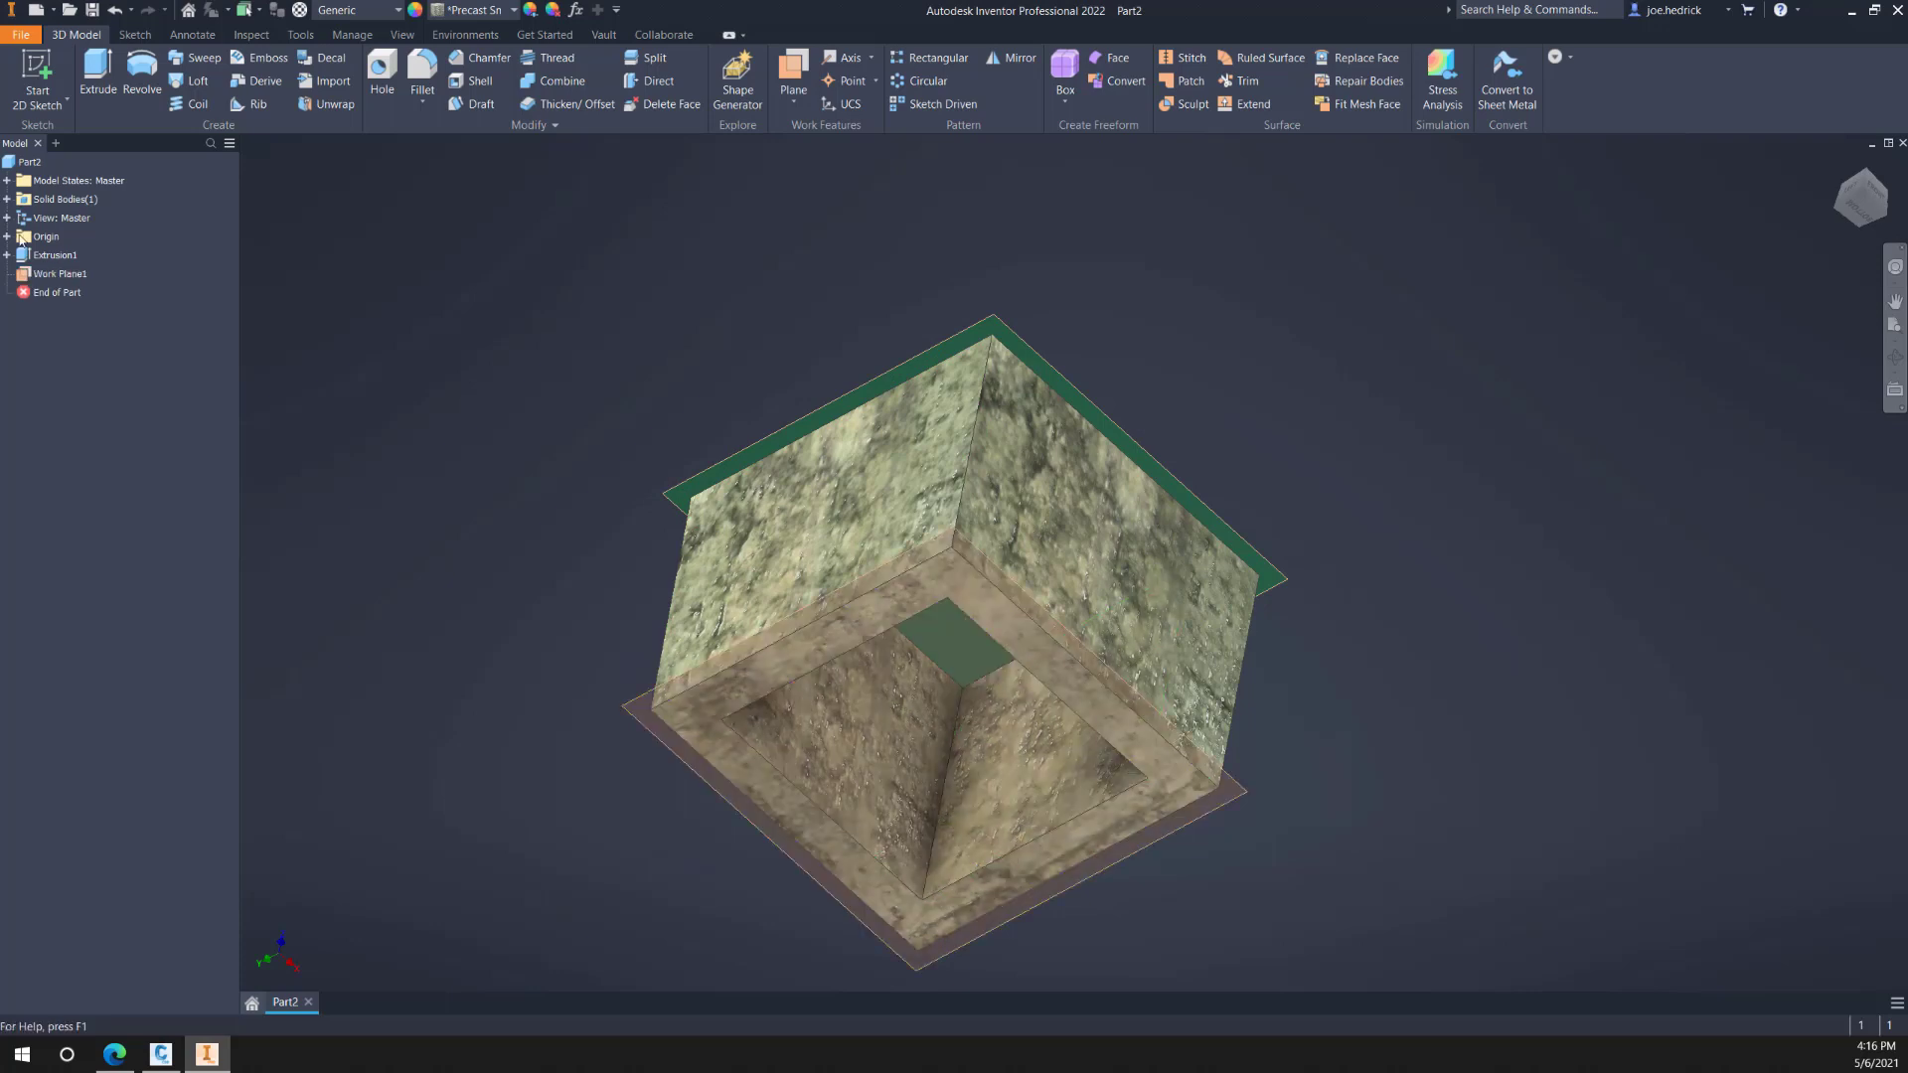
Step: Rename the new work plane at the bottom of the walls as StructureInteriorBottom
click(65, 275)
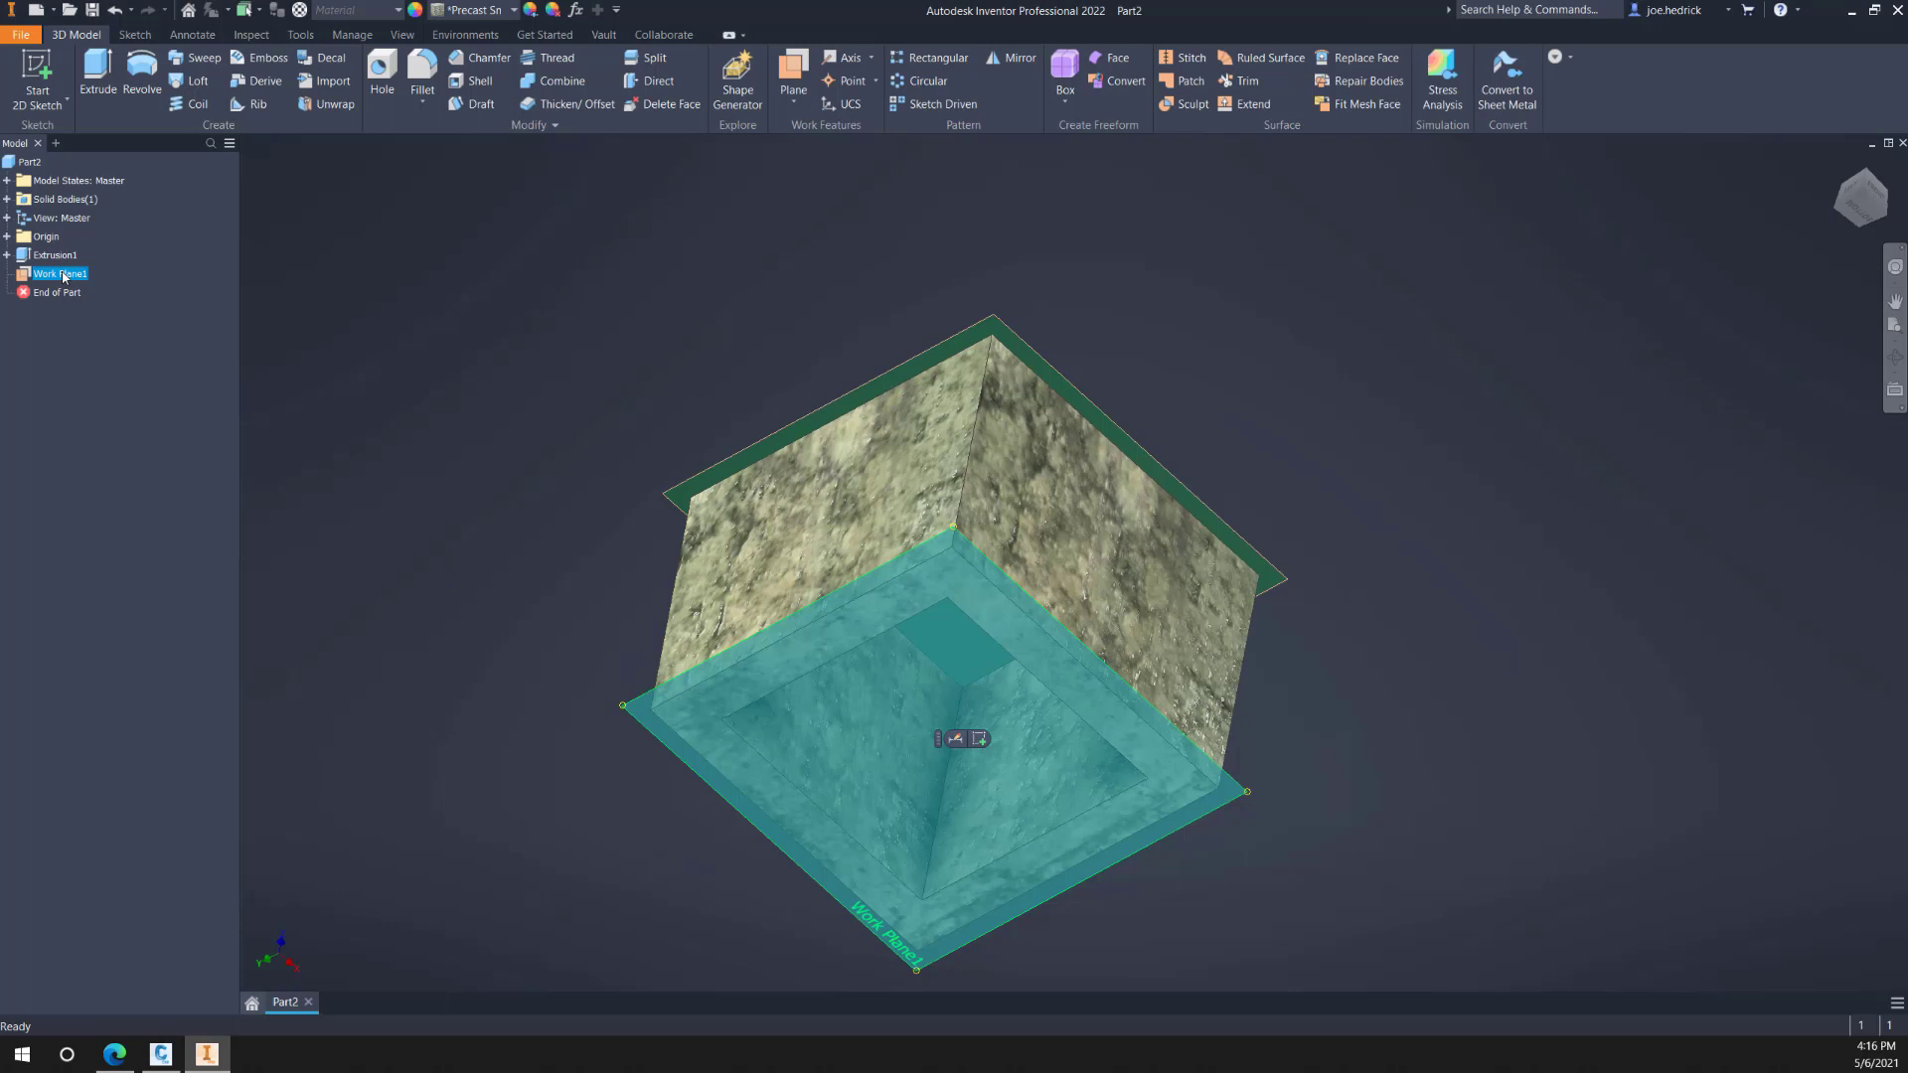
click(66, 277)
text(Structure)
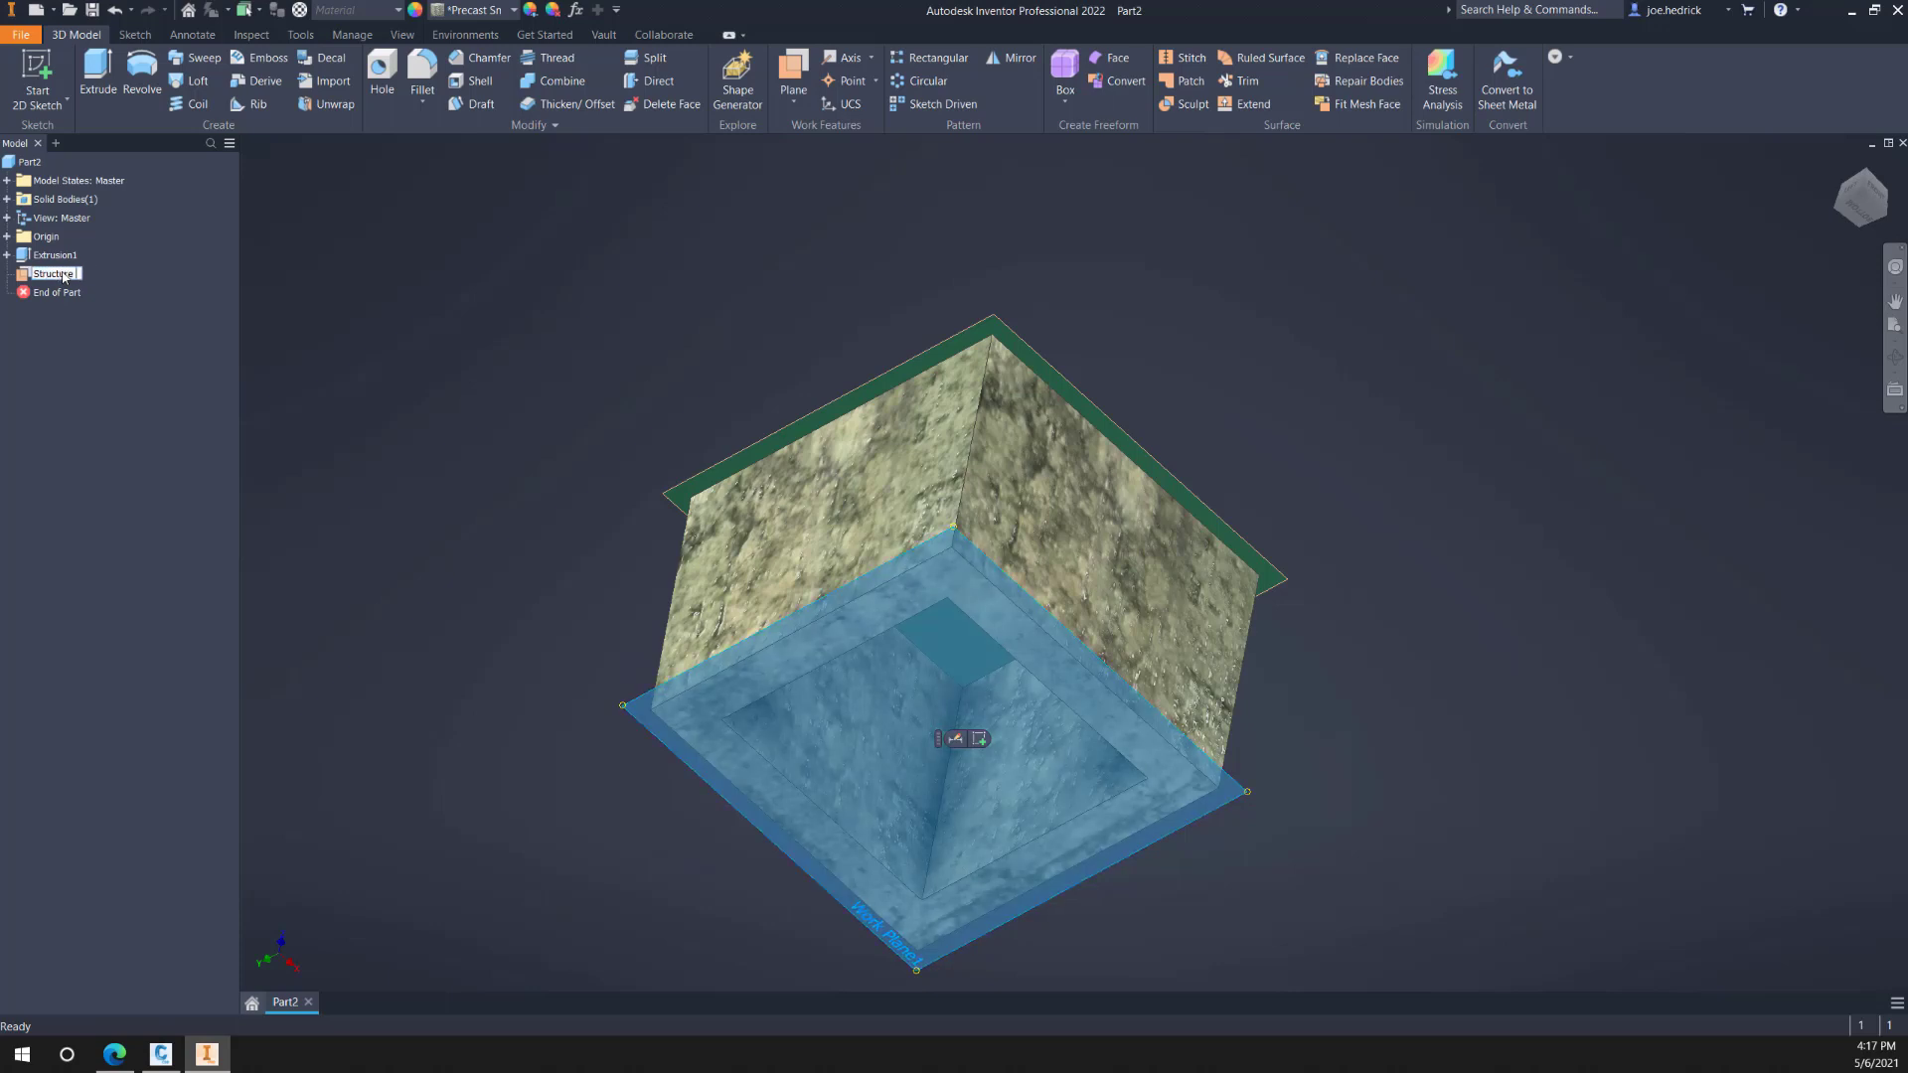
text(InteriorBottom)
key(Return)
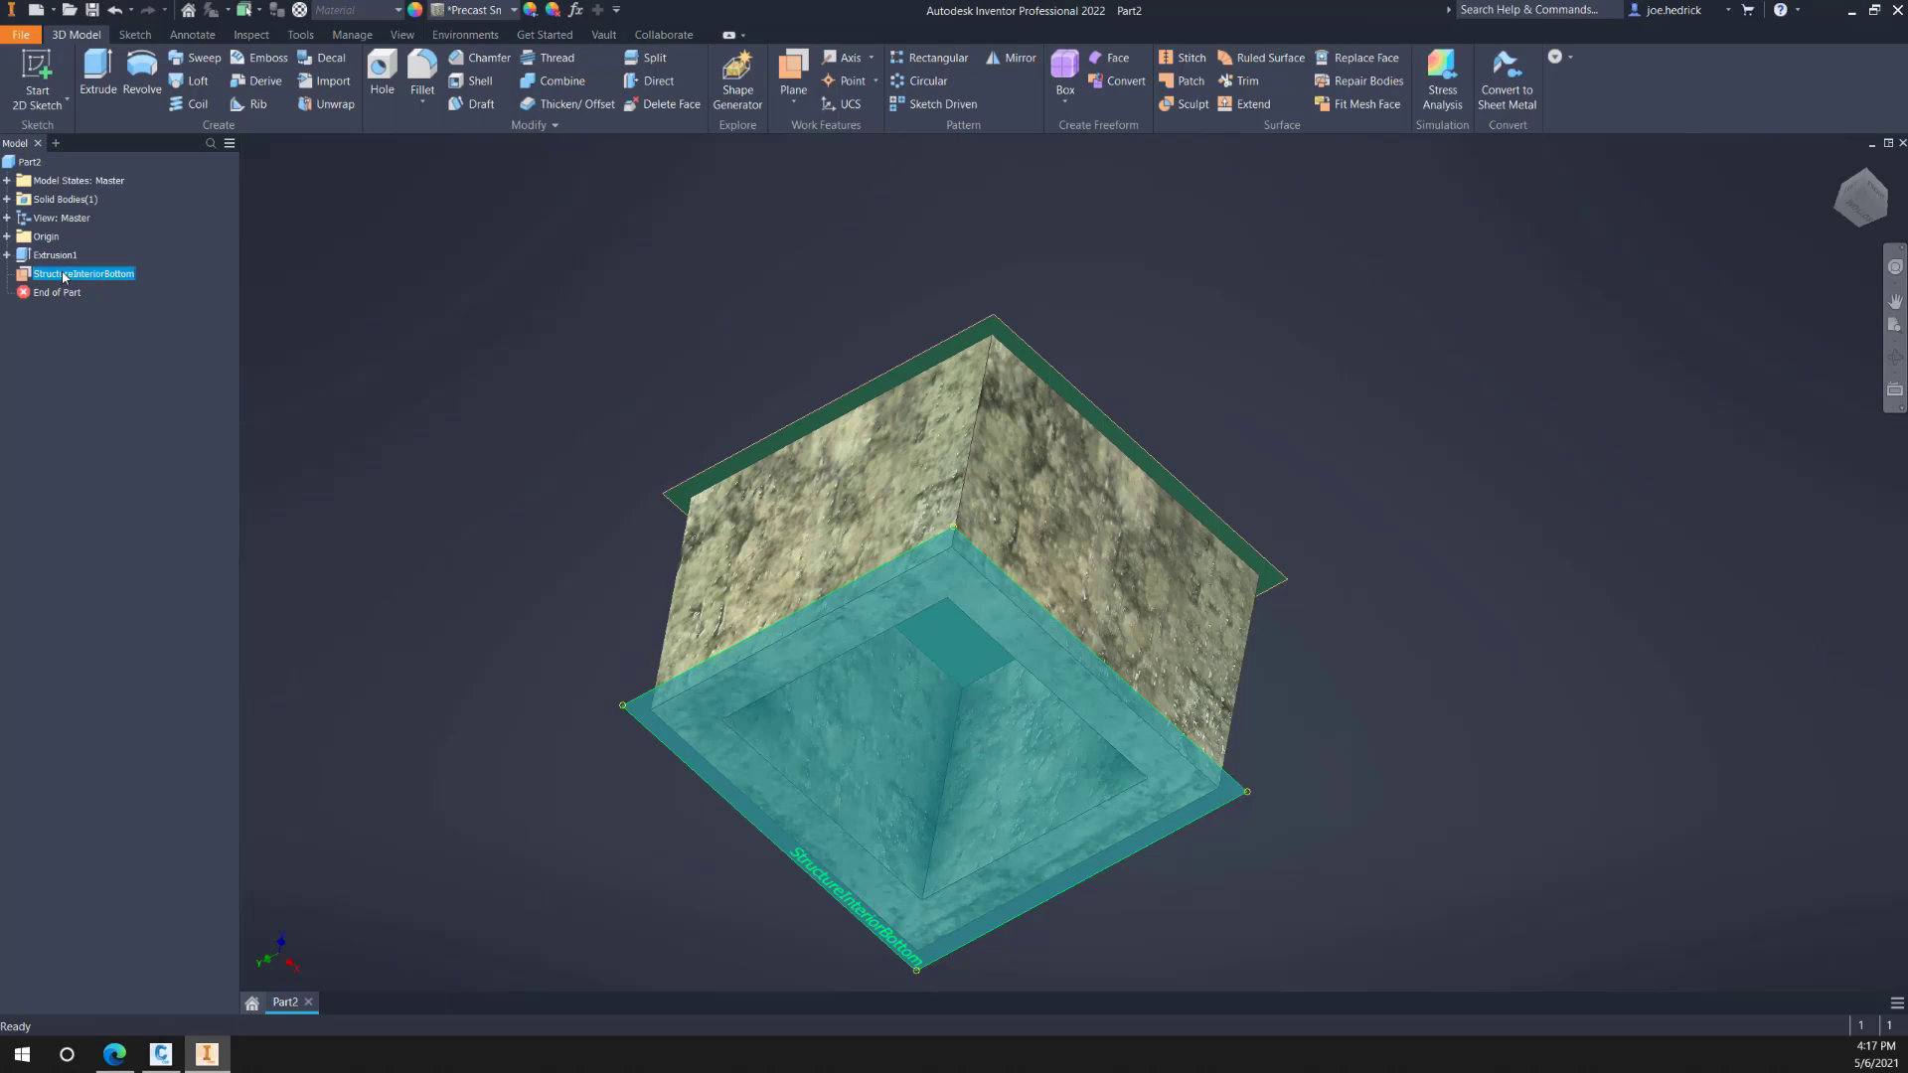
Step: Sketch on the StructureInteriorBottom plane by projecting the inner and outer edges of the walls' bottom face, and finish the sketch
click(37, 78)
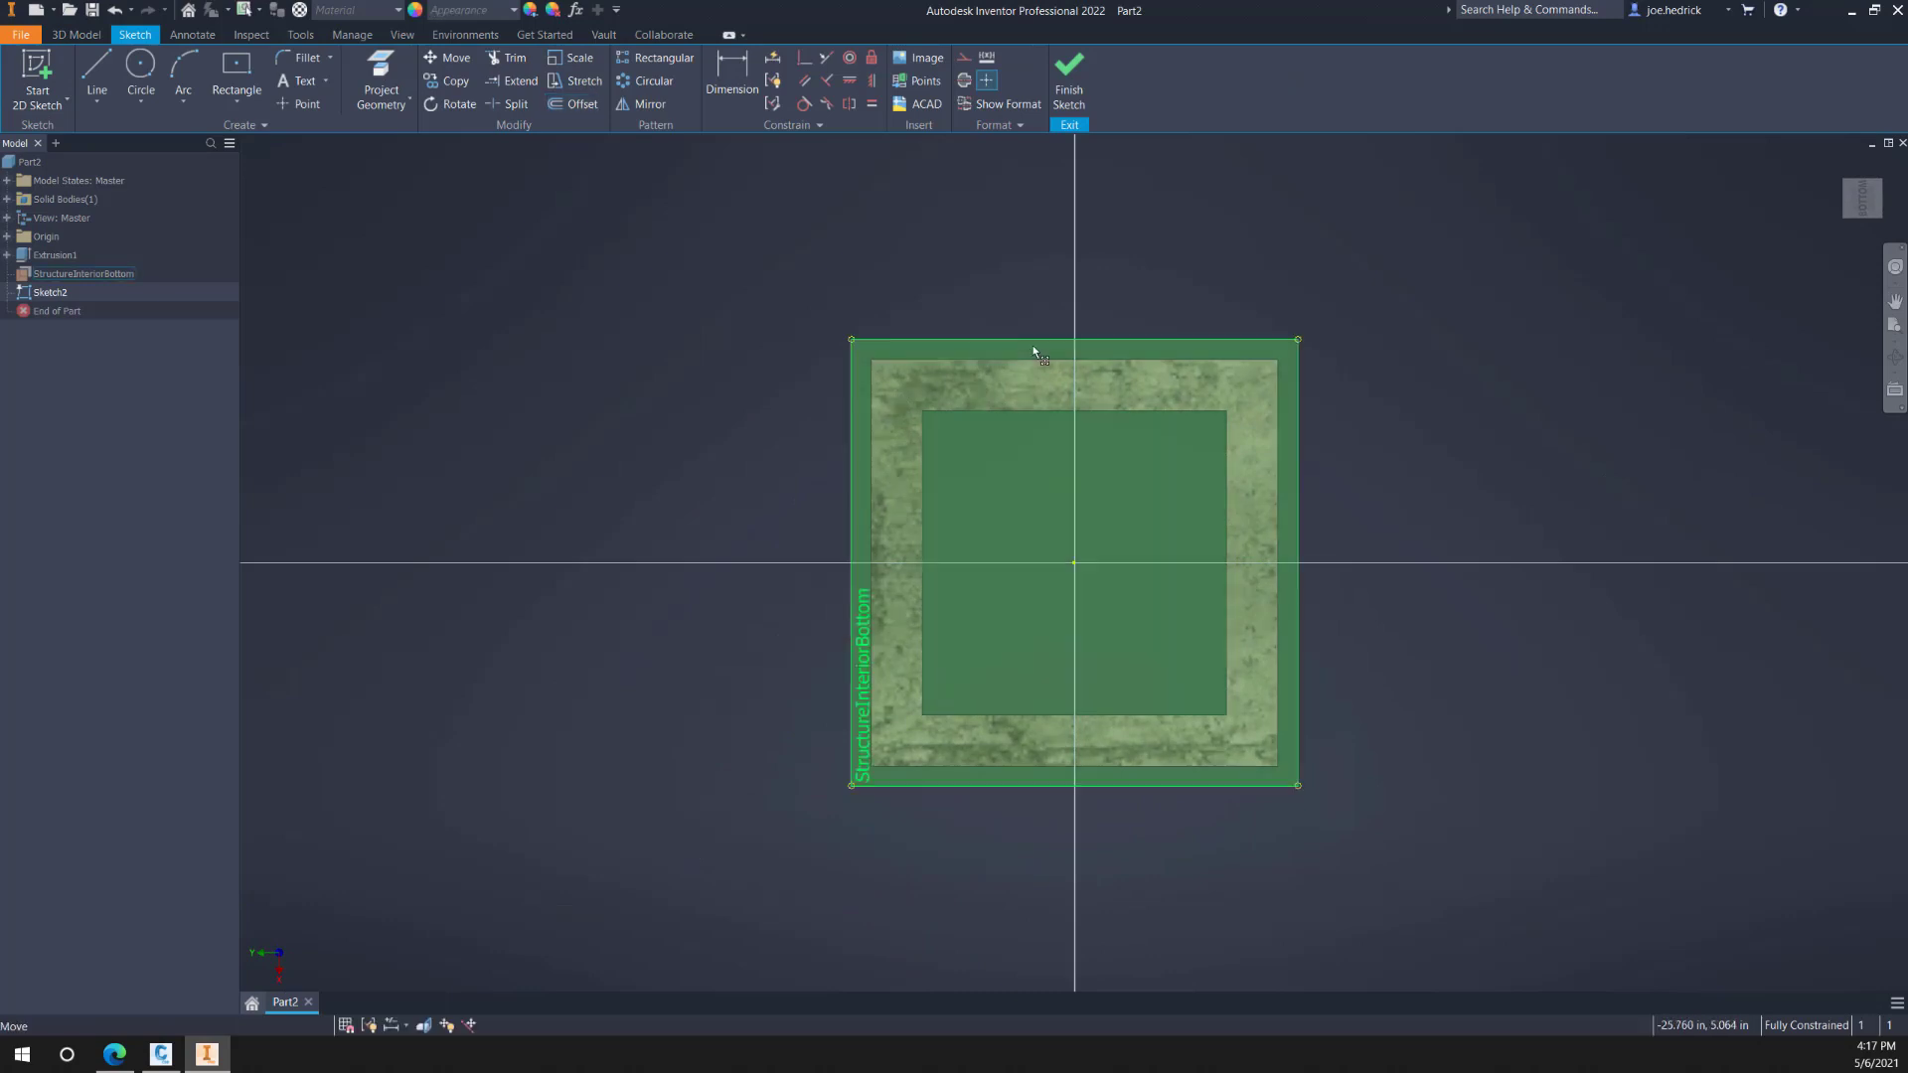
click(1034, 344)
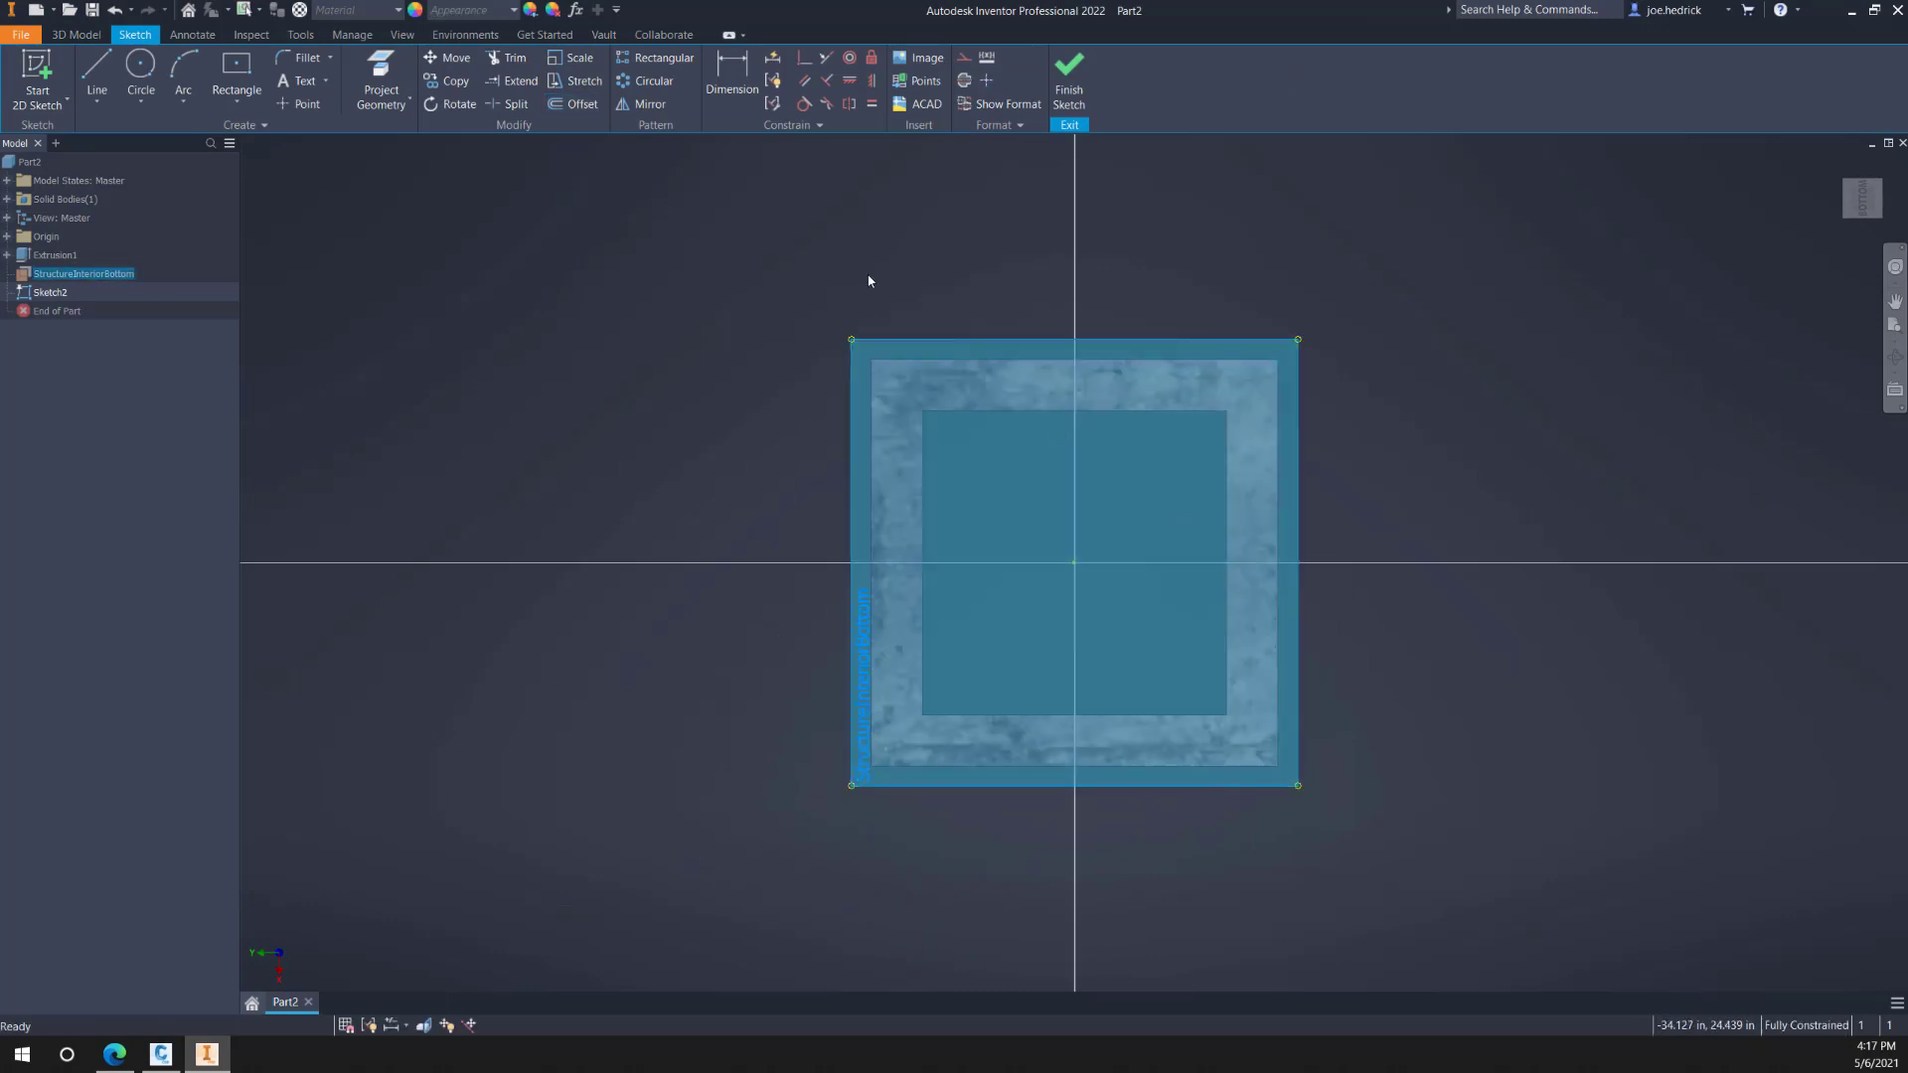
click(932, 287)
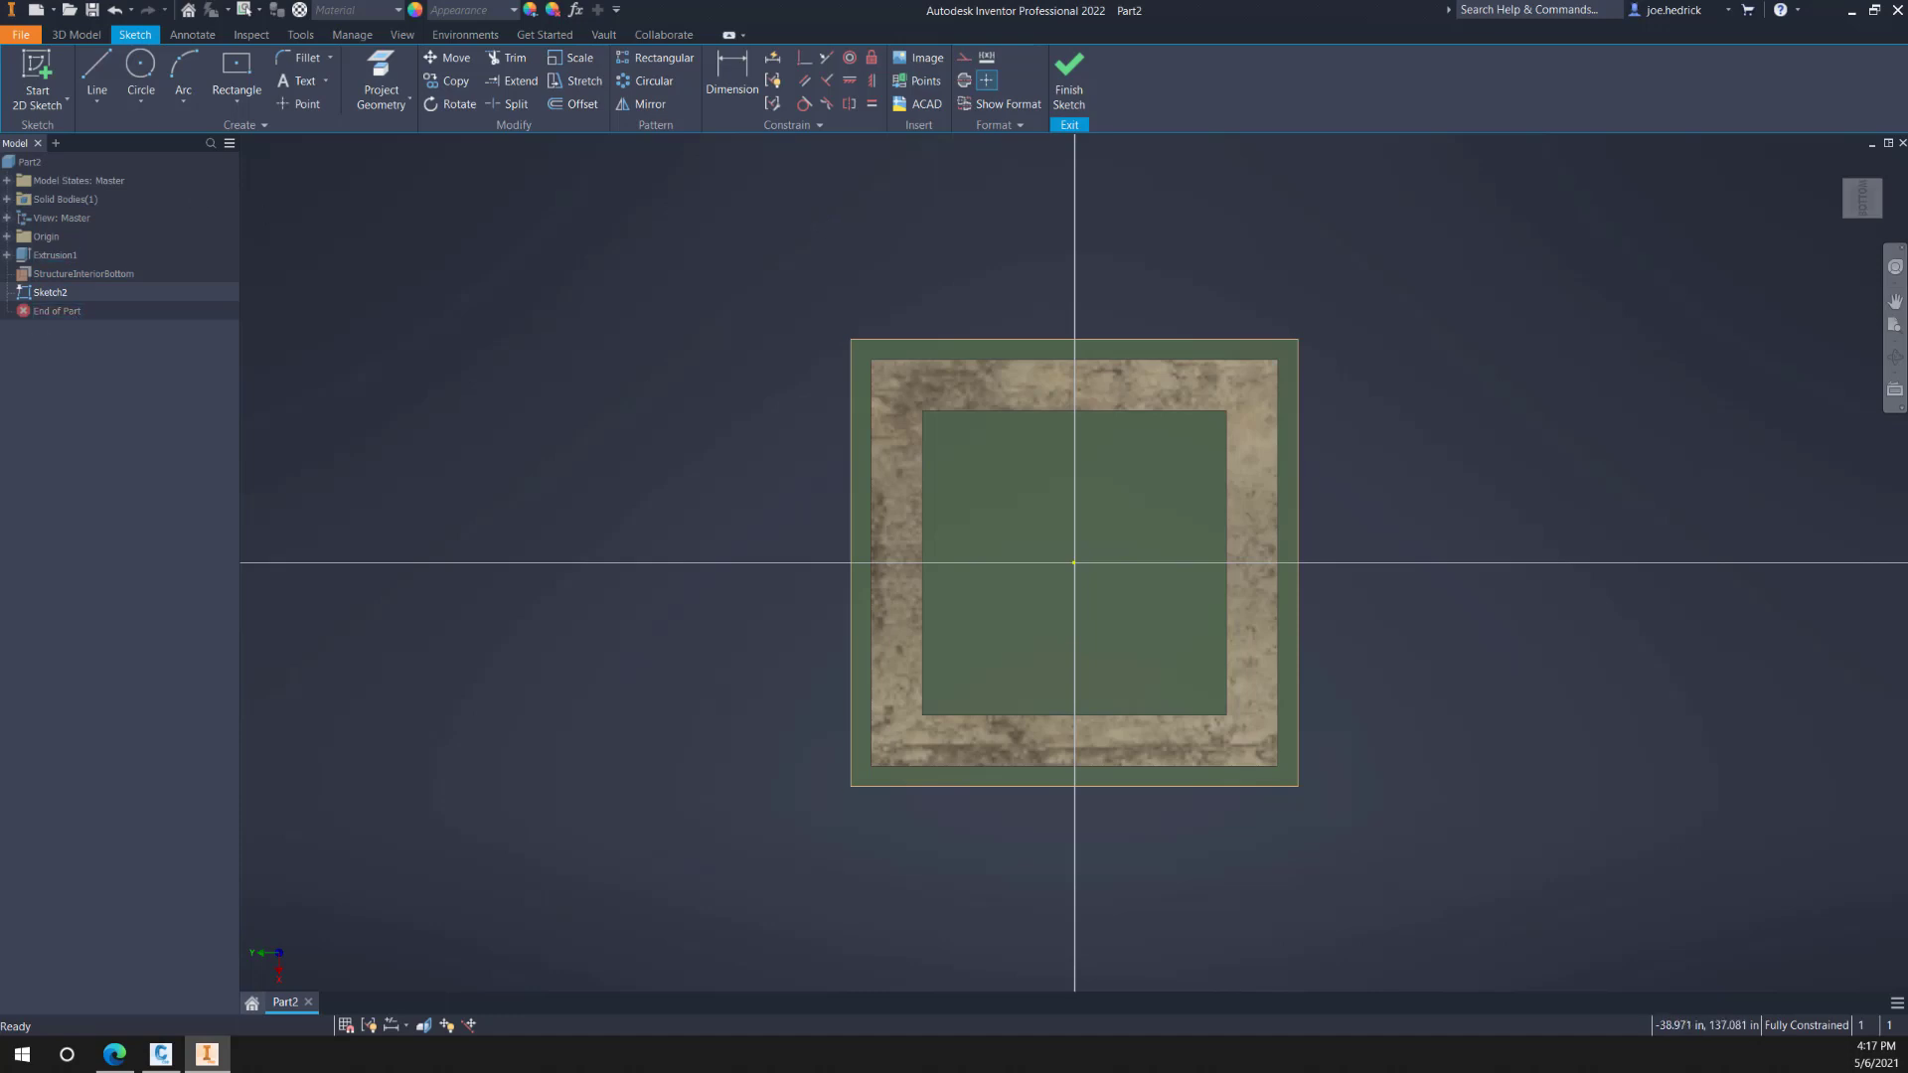
click(378, 104)
click(416, 129)
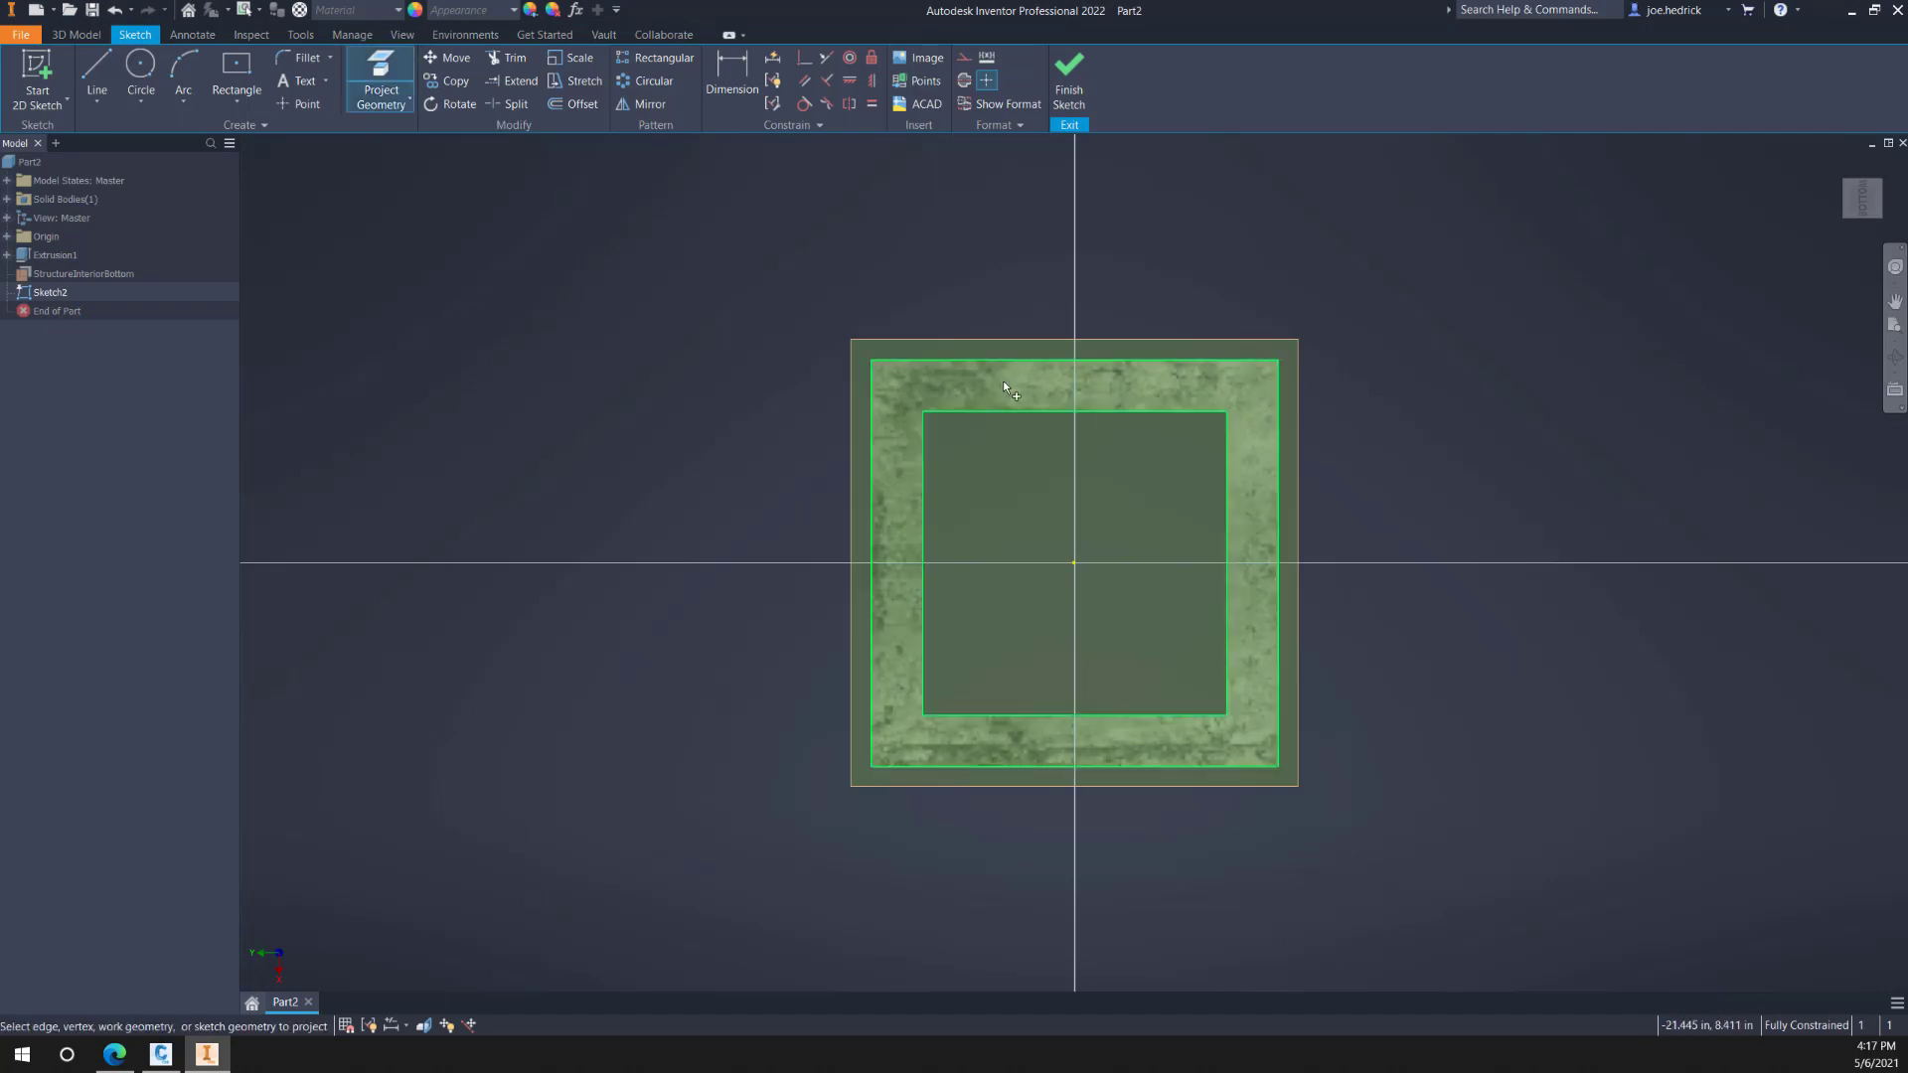
mouse_move(1004, 387)
click(1029, 382)
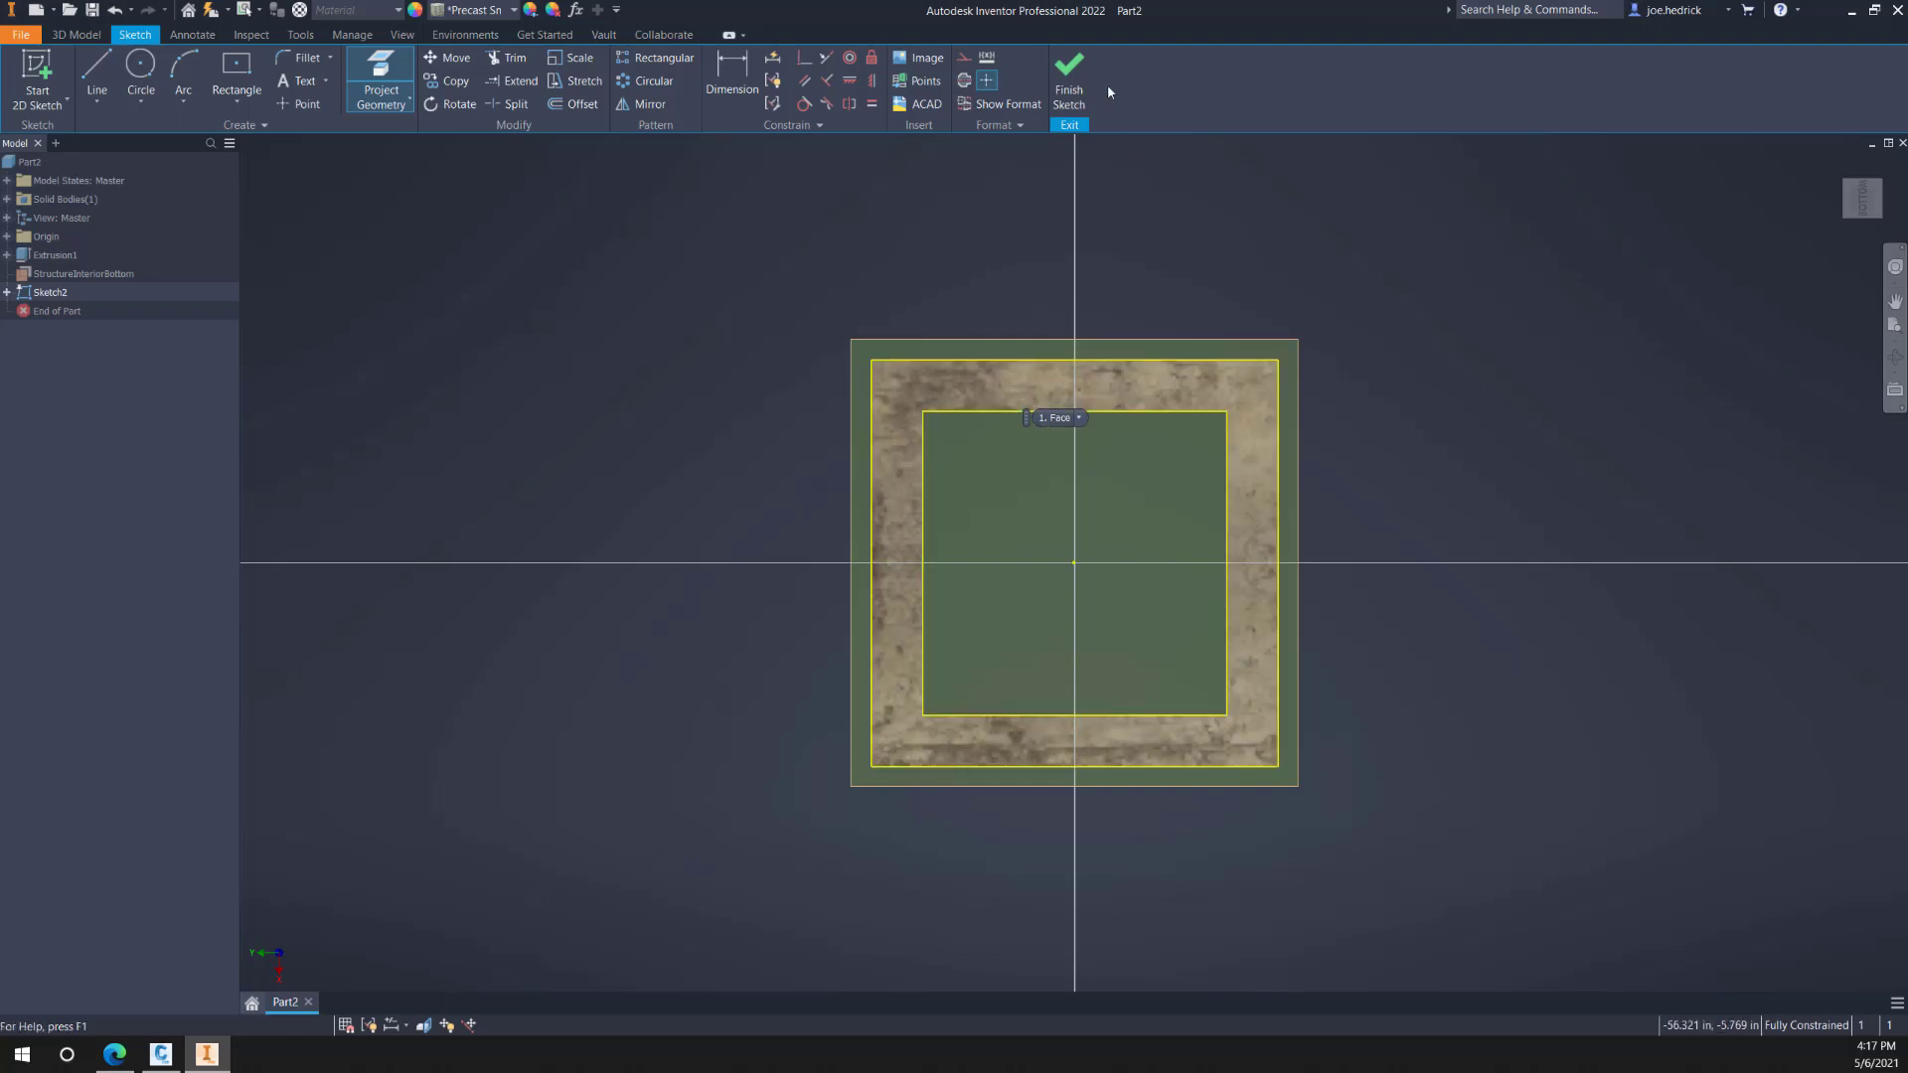
click(1069, 79)
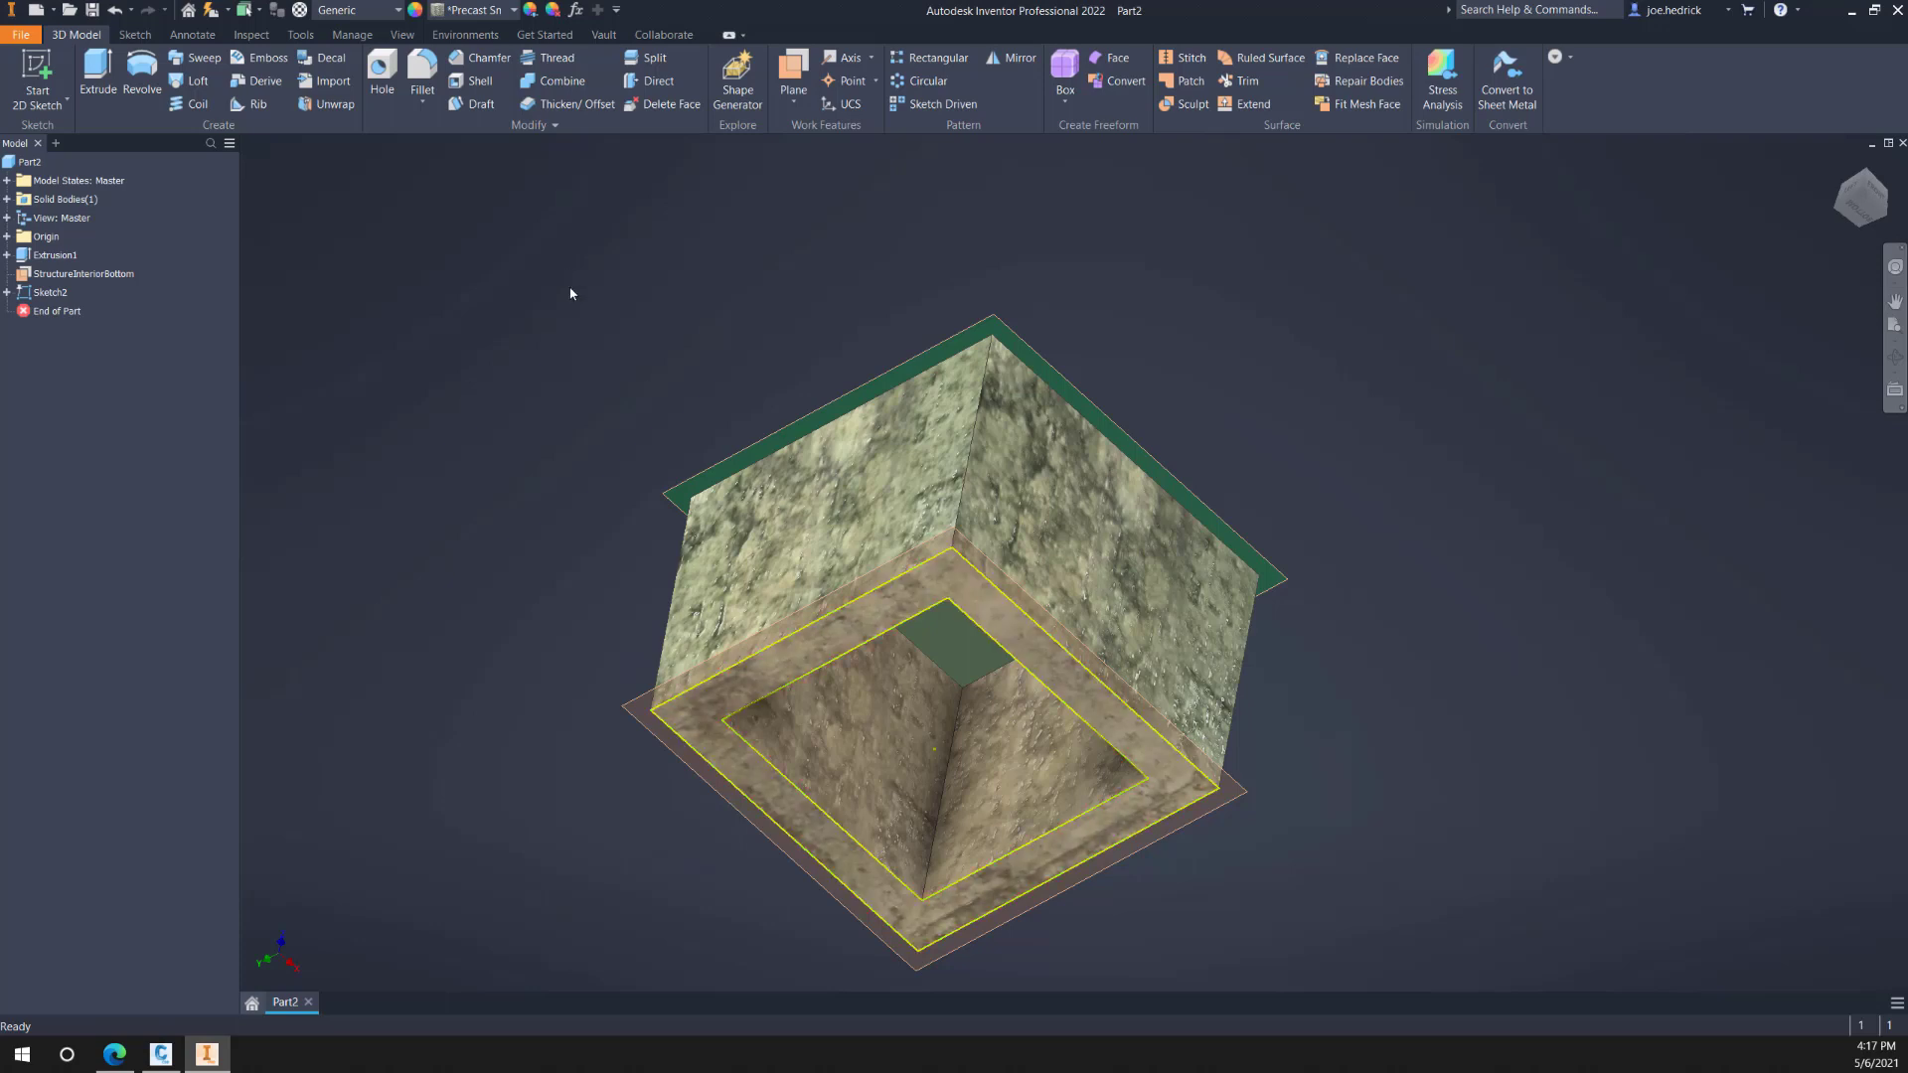
Step: Extrude both the inner square and the wall ring profiles away from the walls with the named distance BaseTh=6" to form the base
click(100, 79)
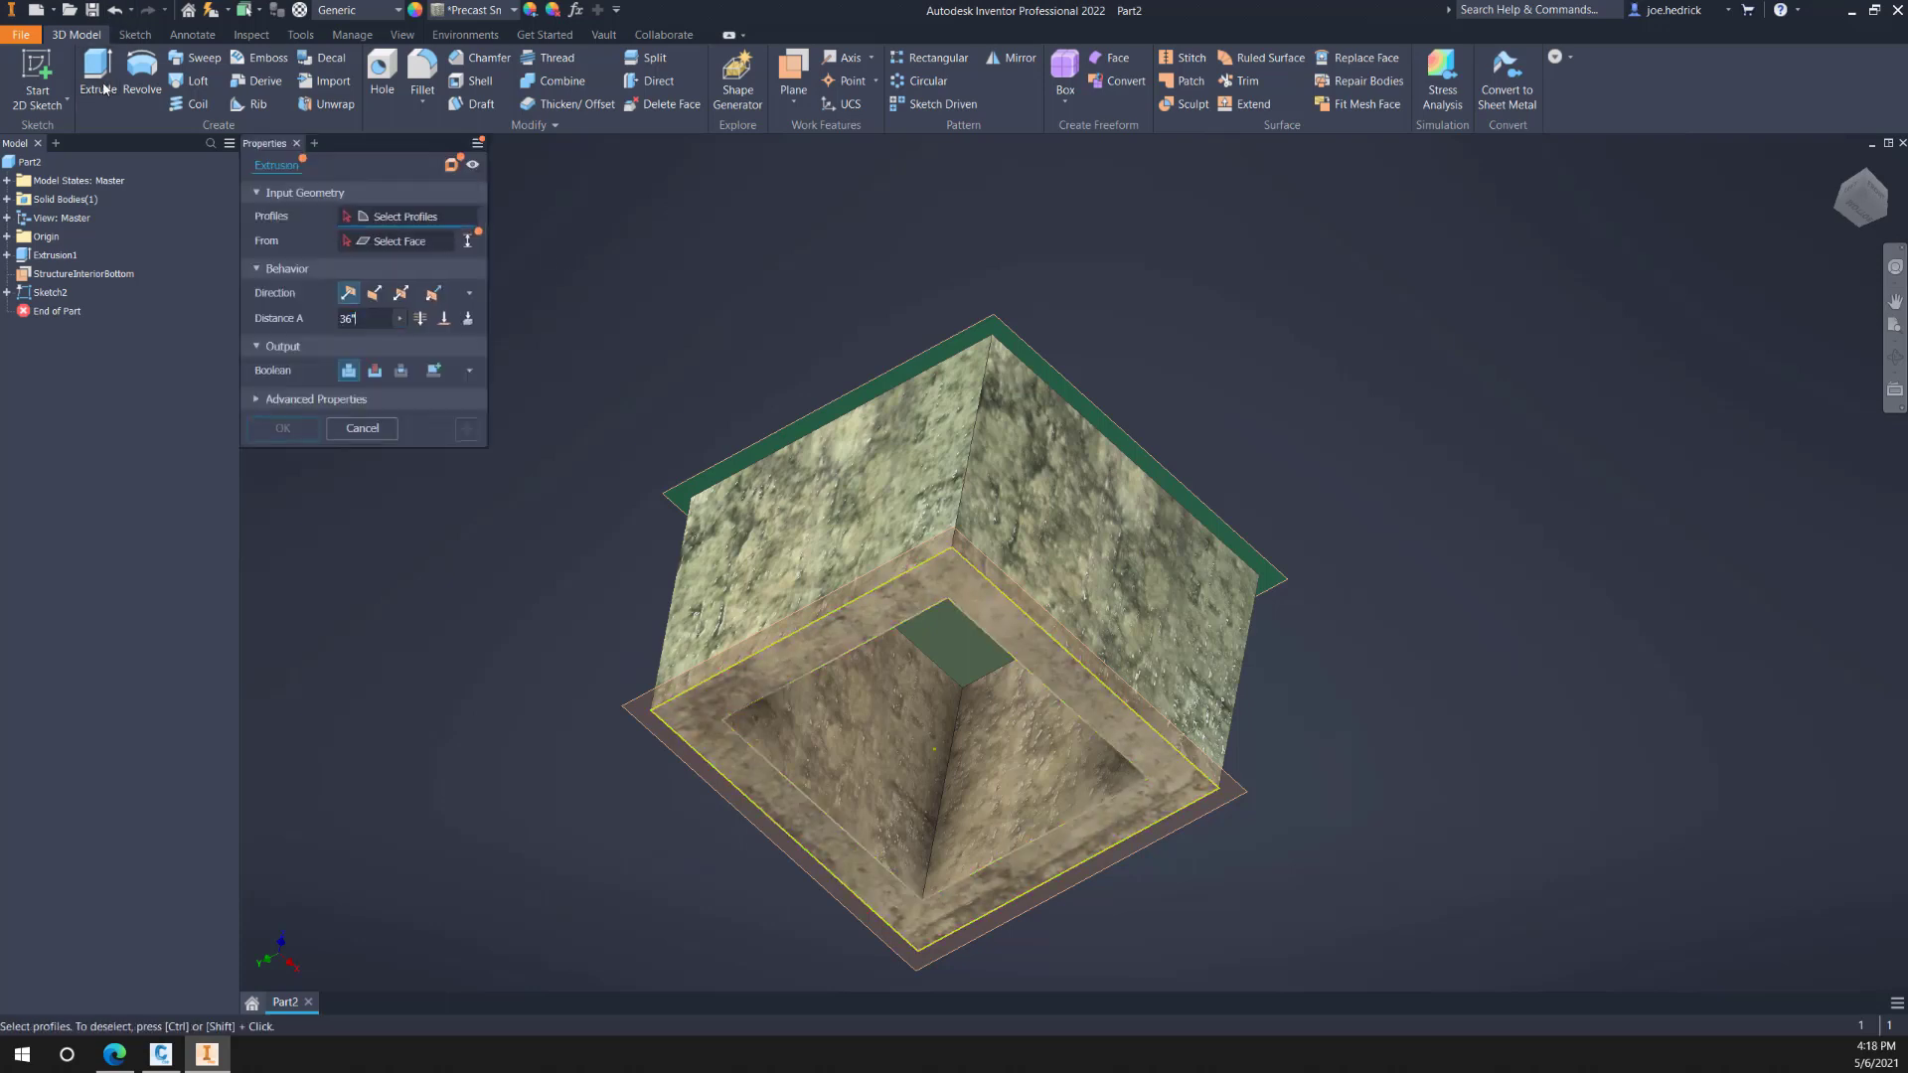
click(958, 719)
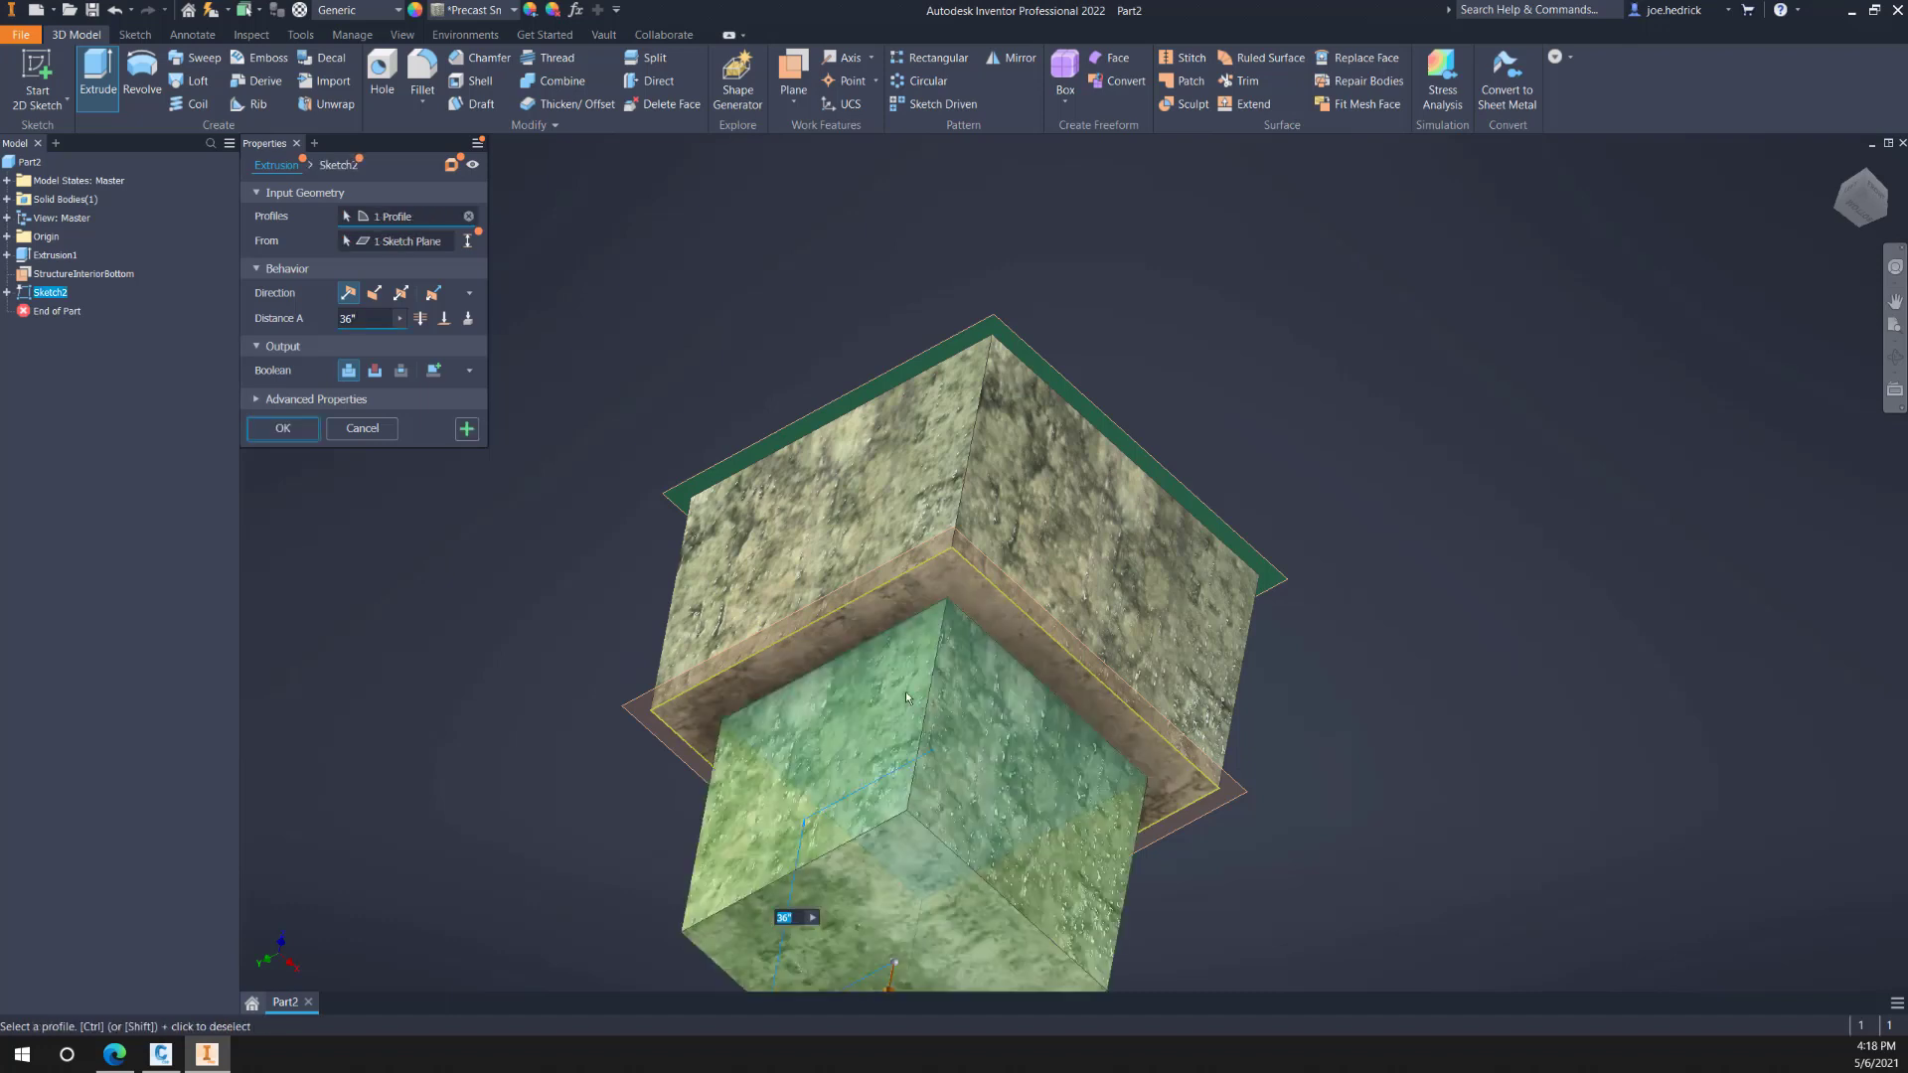
click(844, 635)
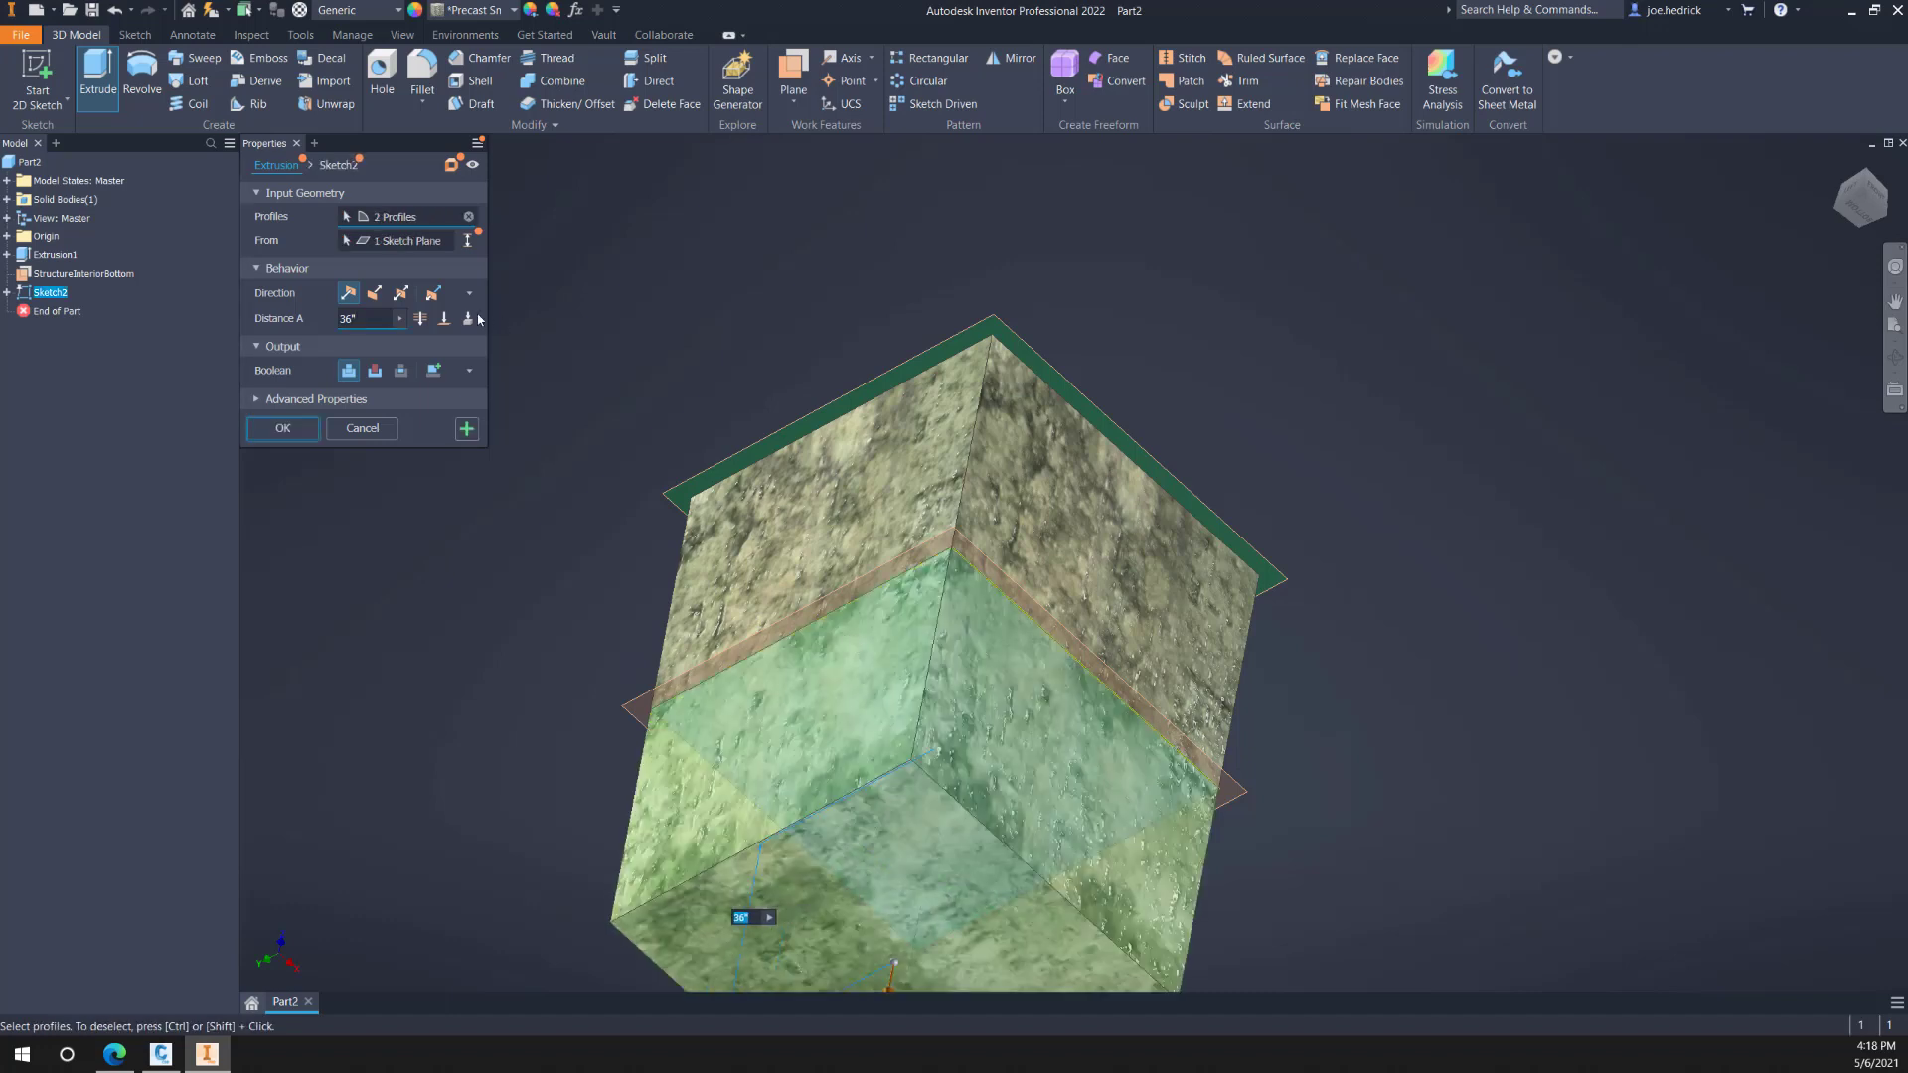
drag(377, 320, 279, 329)
text(BaseTh=6")
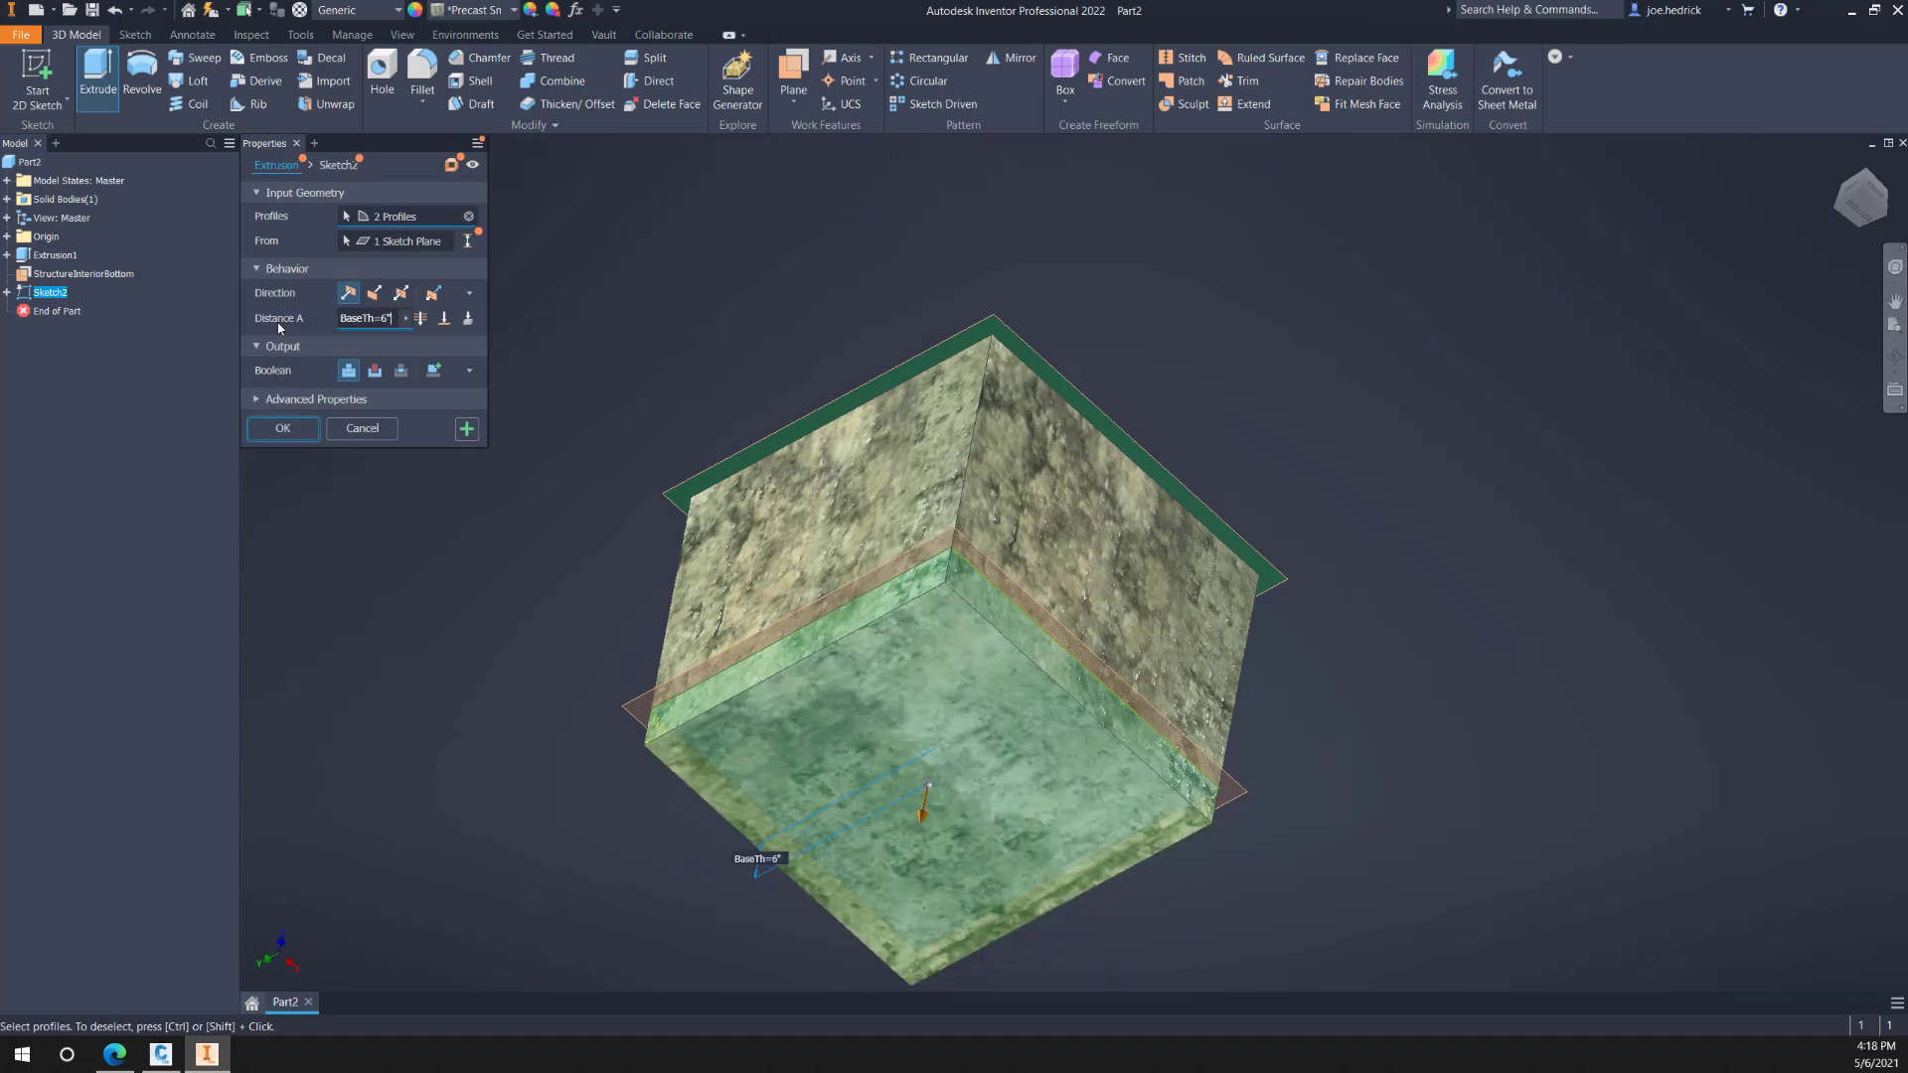
click(308, 430)
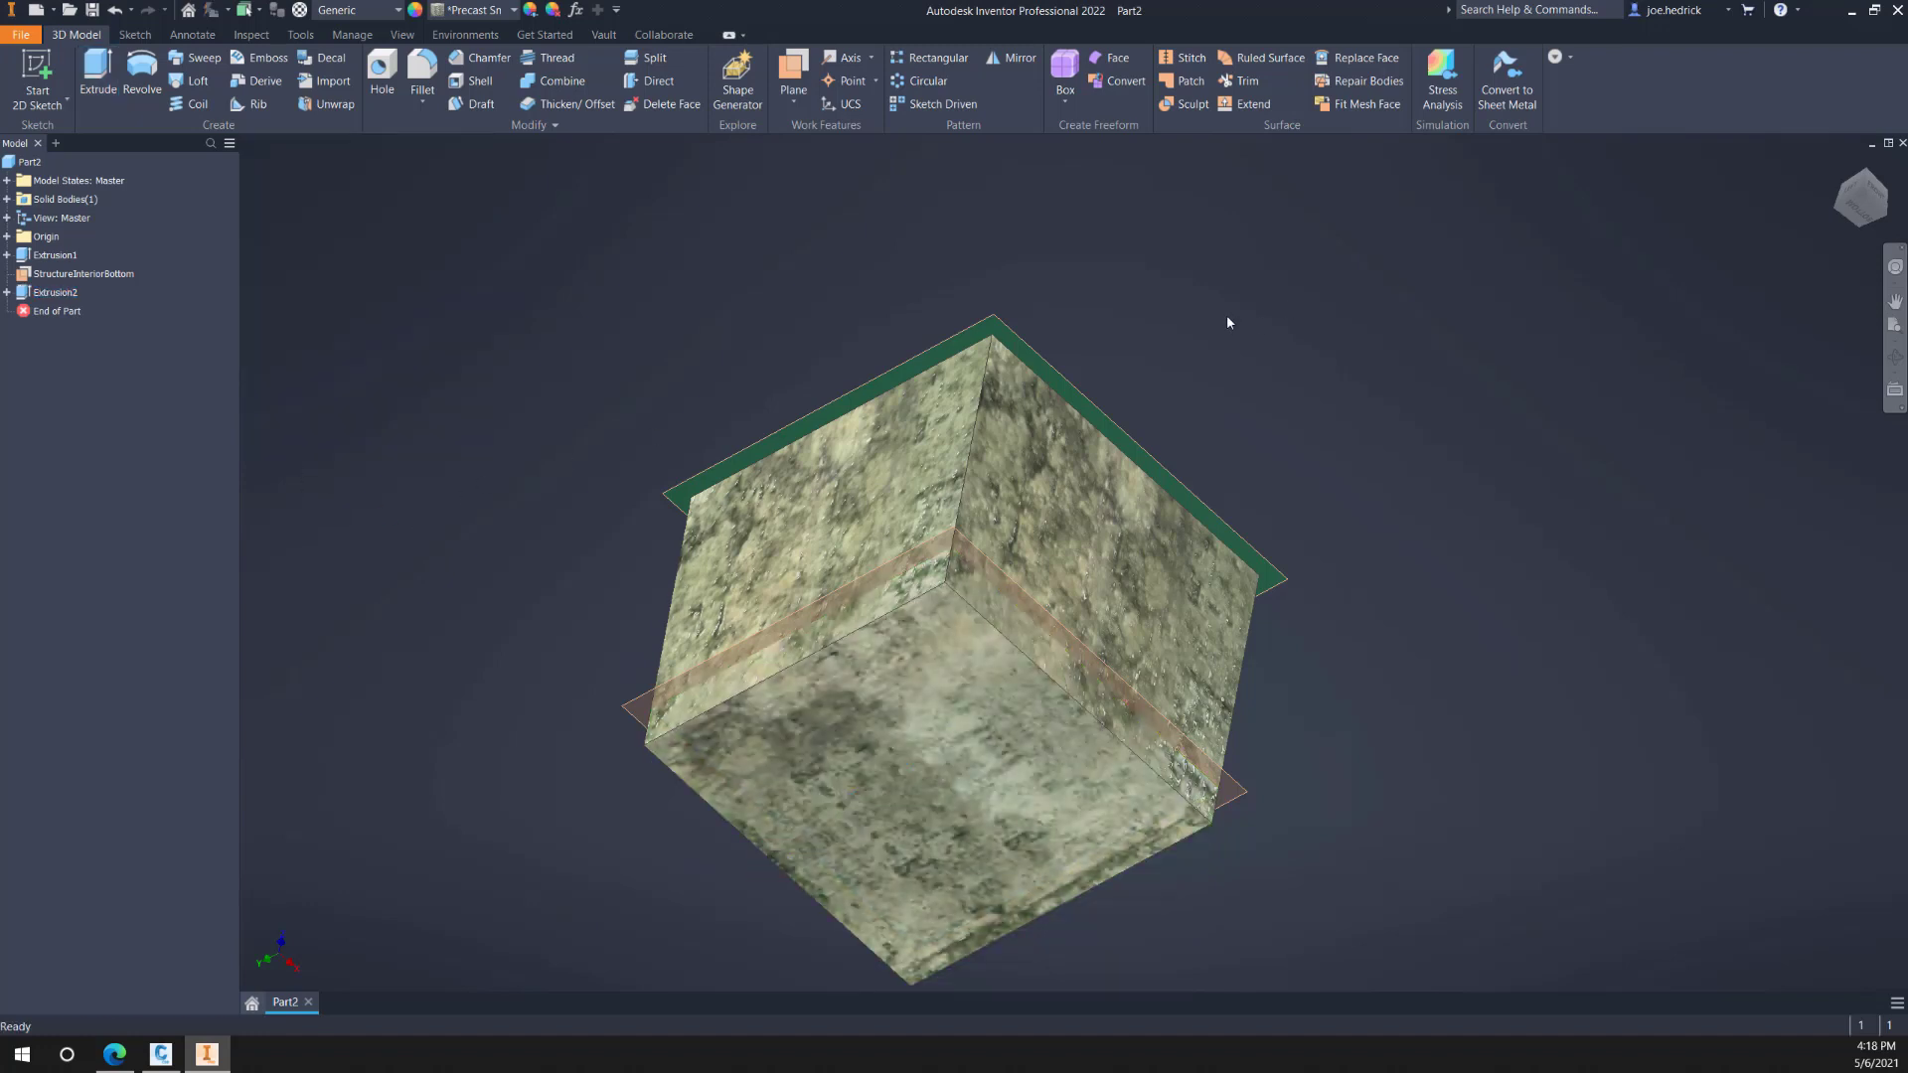
Step: Inspect the closed box and its parameters table, and switch to the Civil 3D 2022 parameters reference in Microsoft Edge
click(1895, 358)
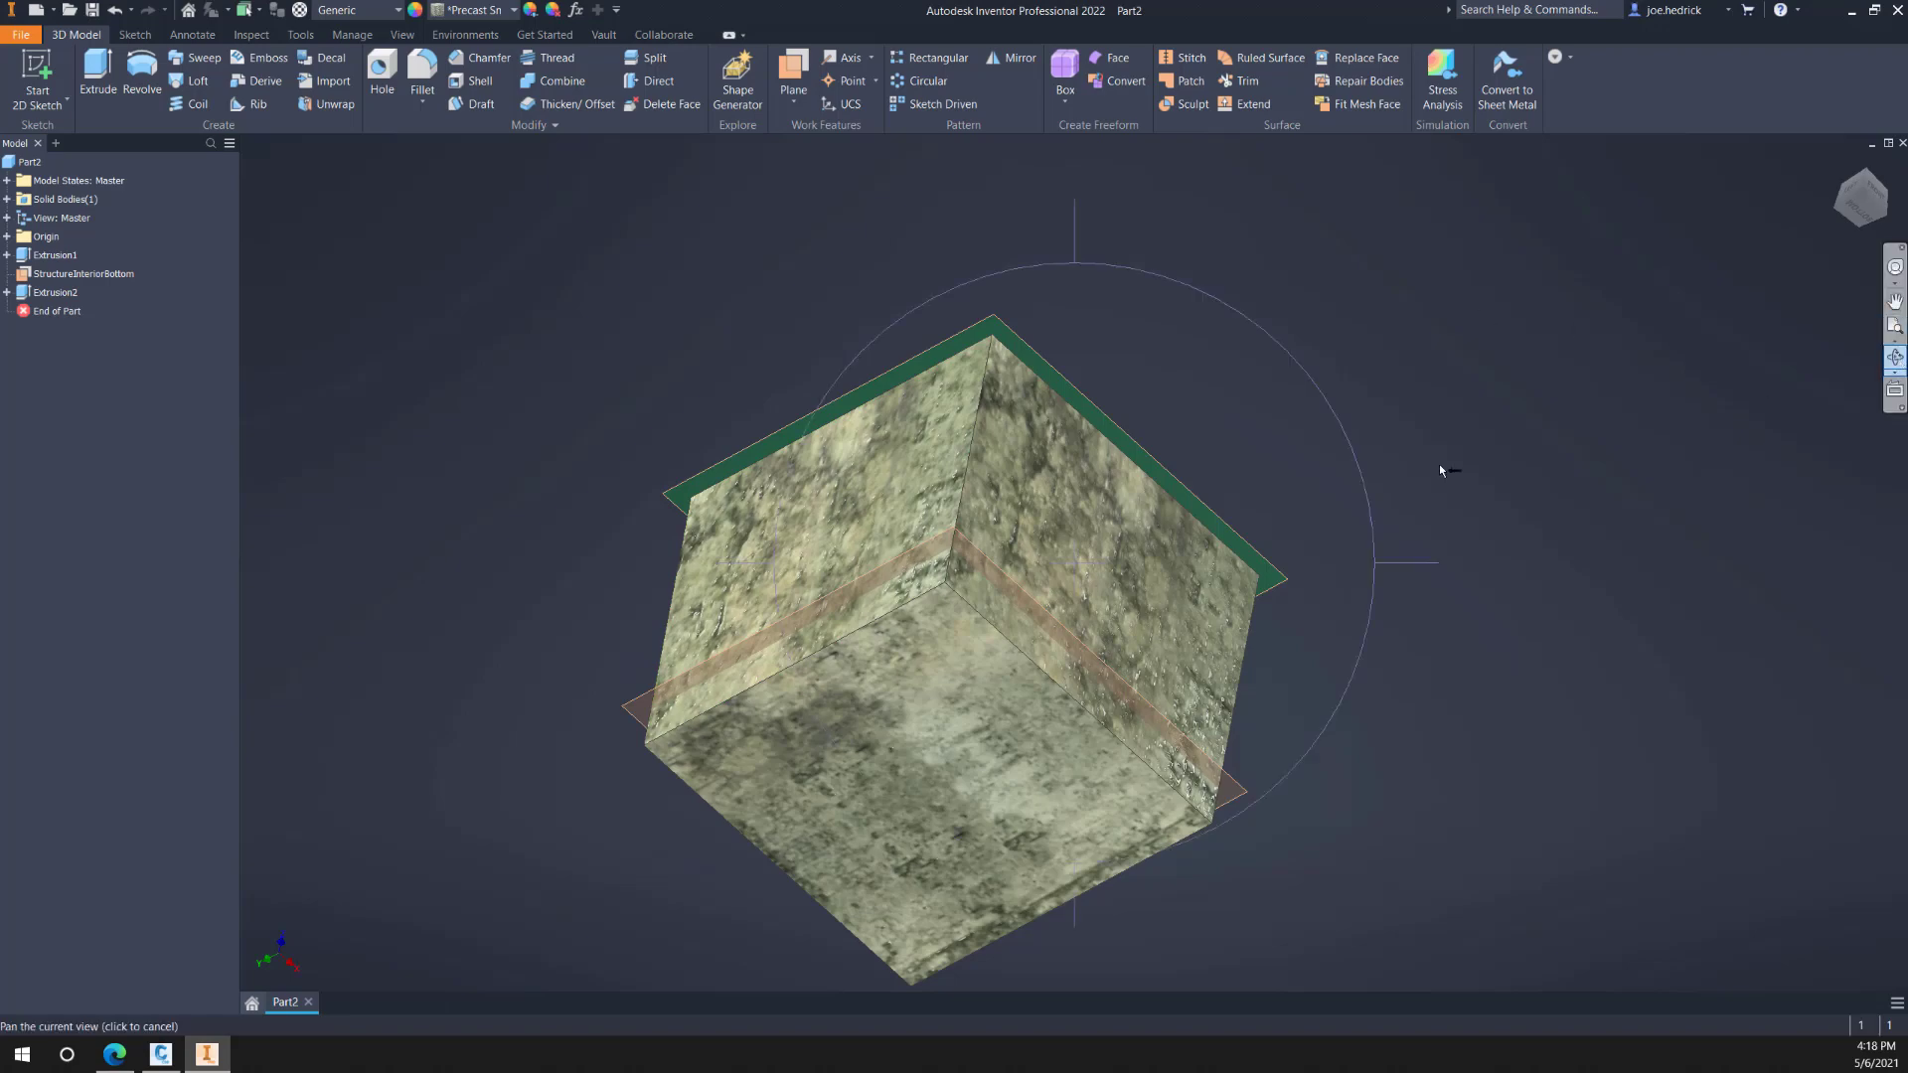
drag(1030, 522, 1008, 710)
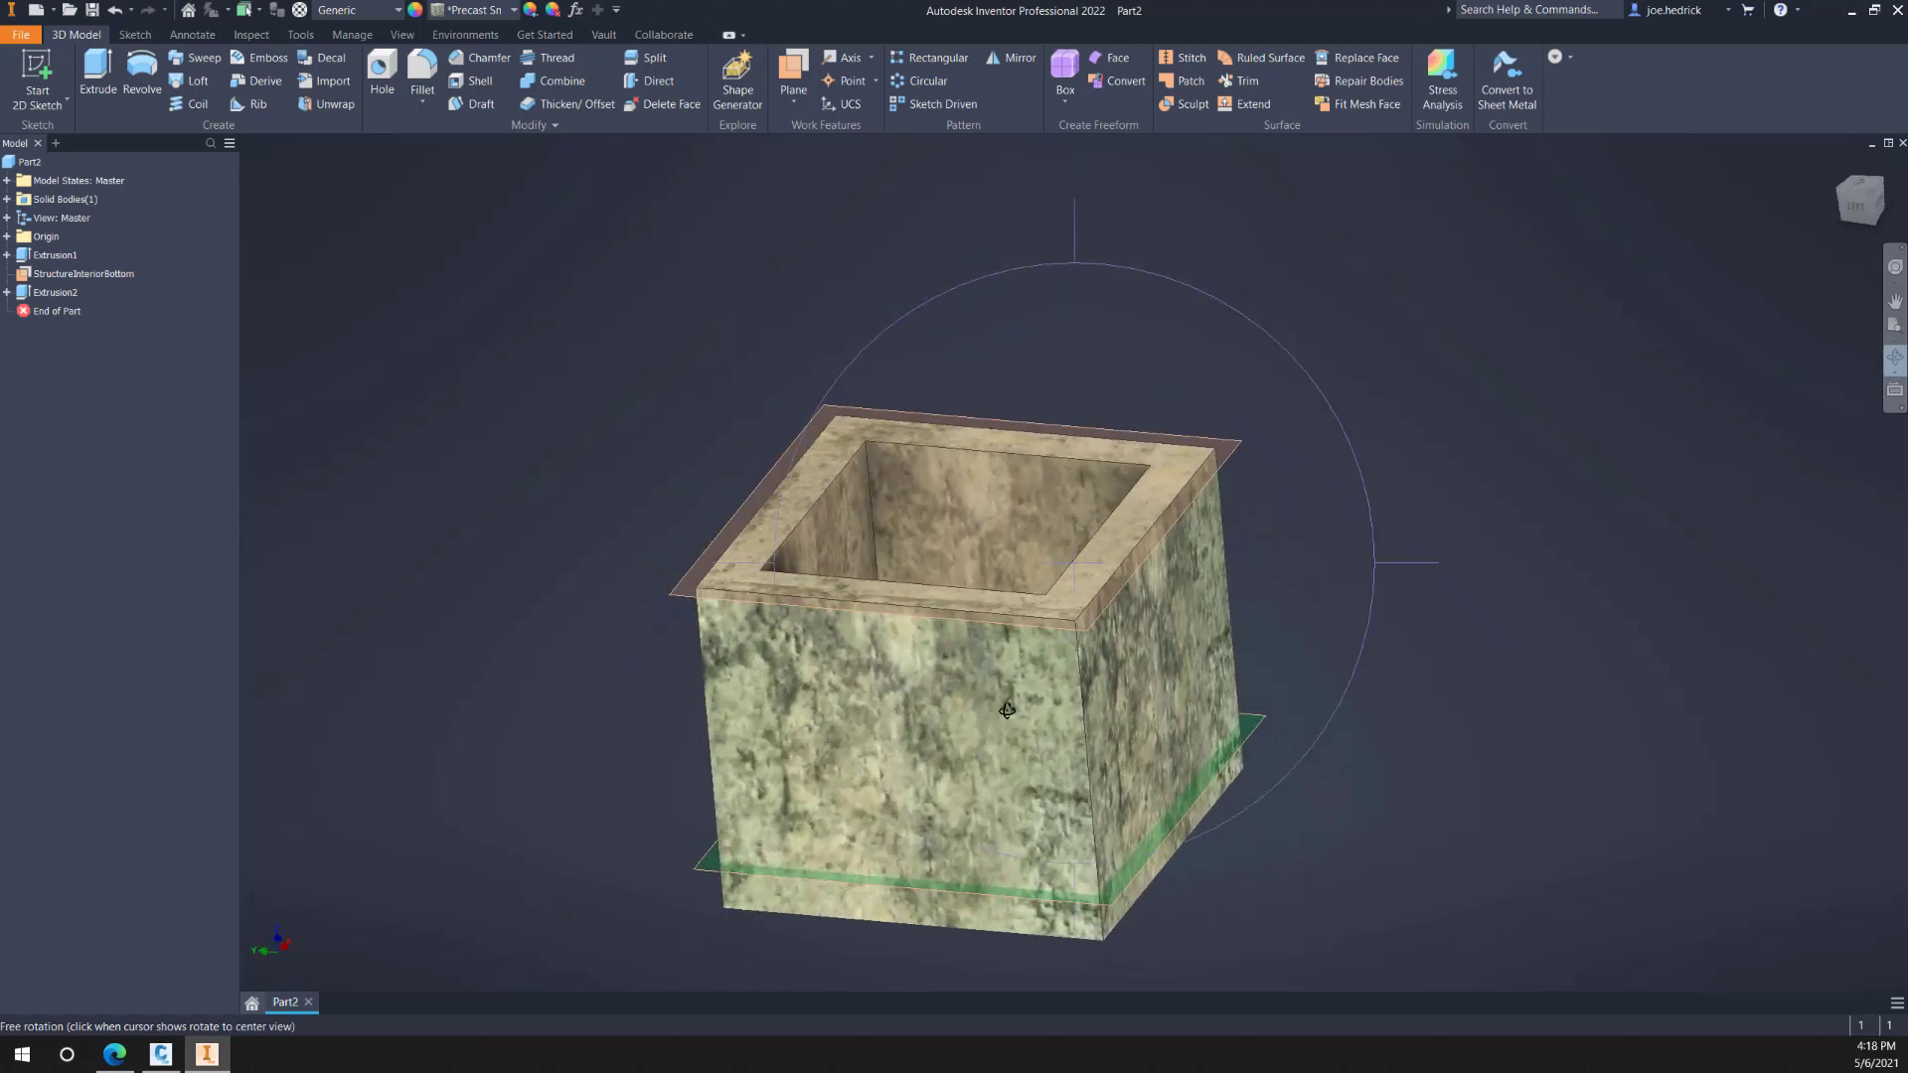
drag(1004, 778, 845, 557)
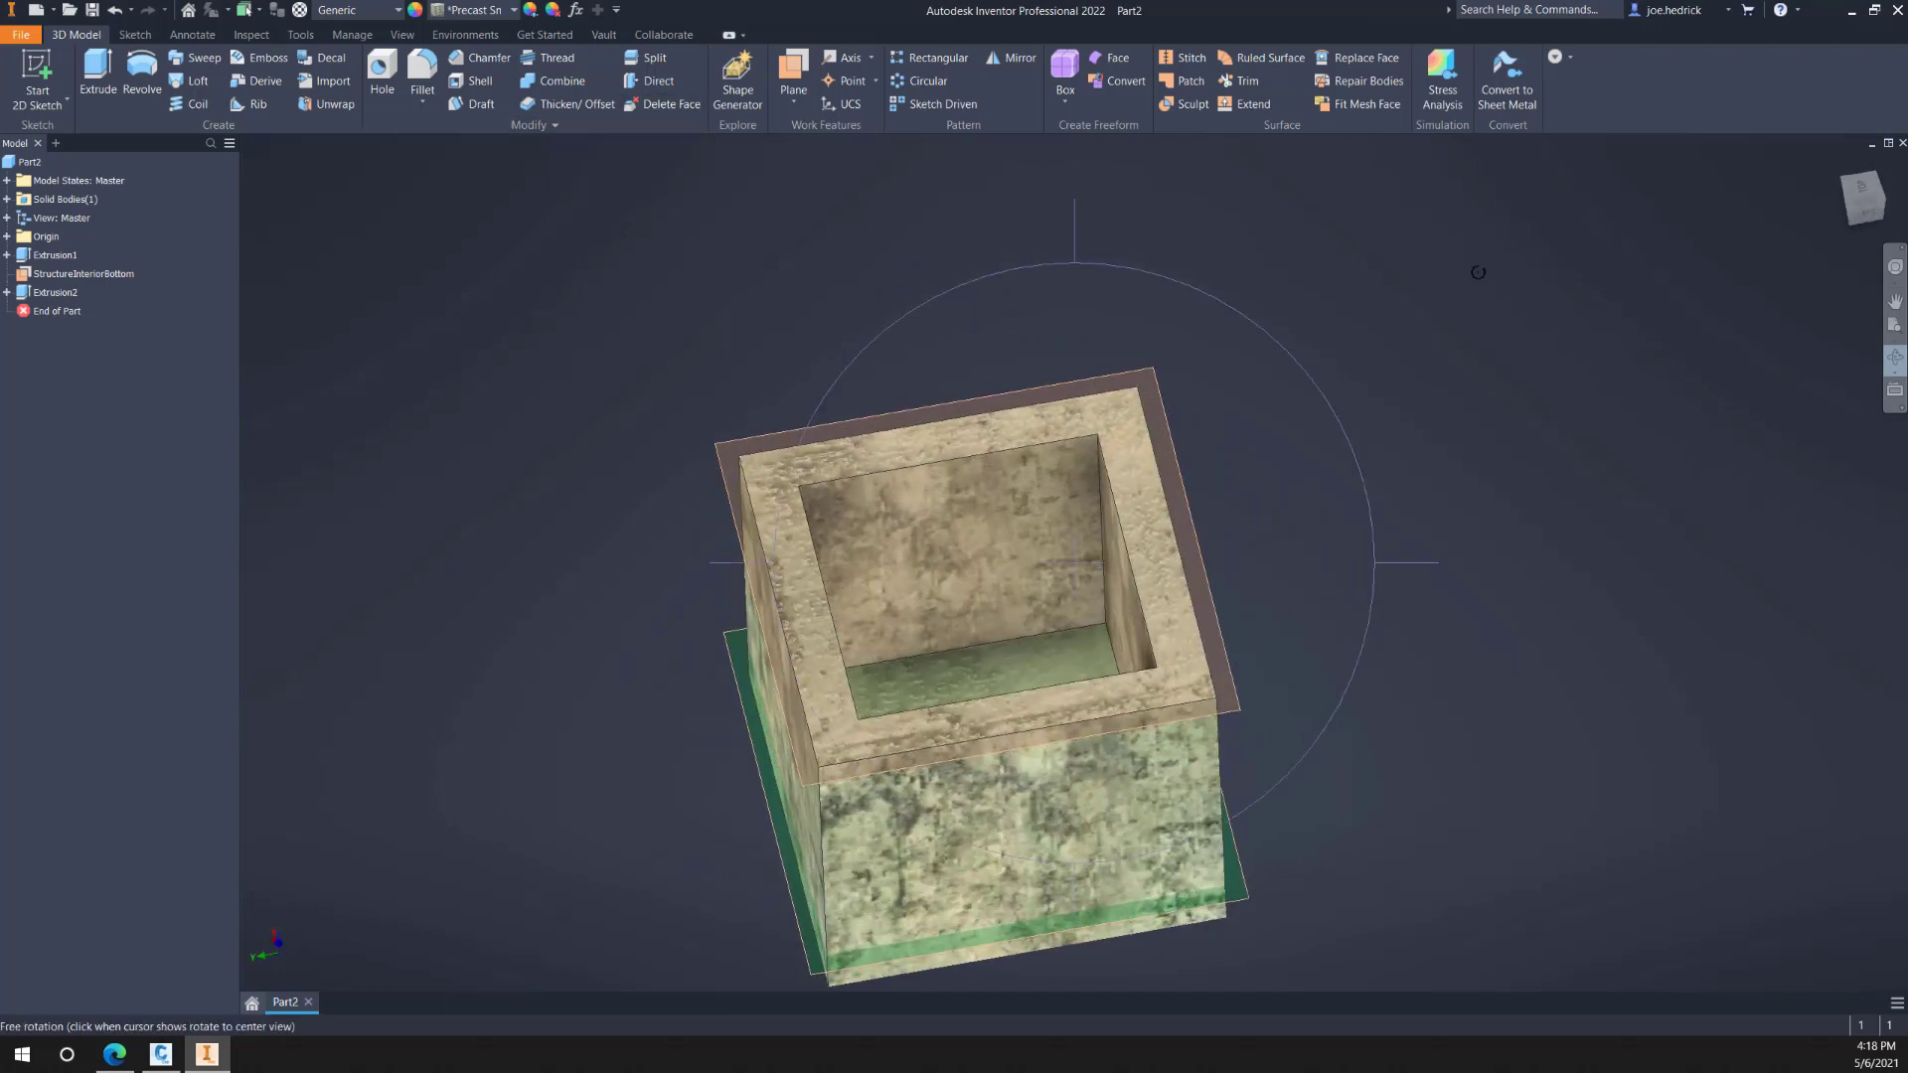
click(1810, 147)
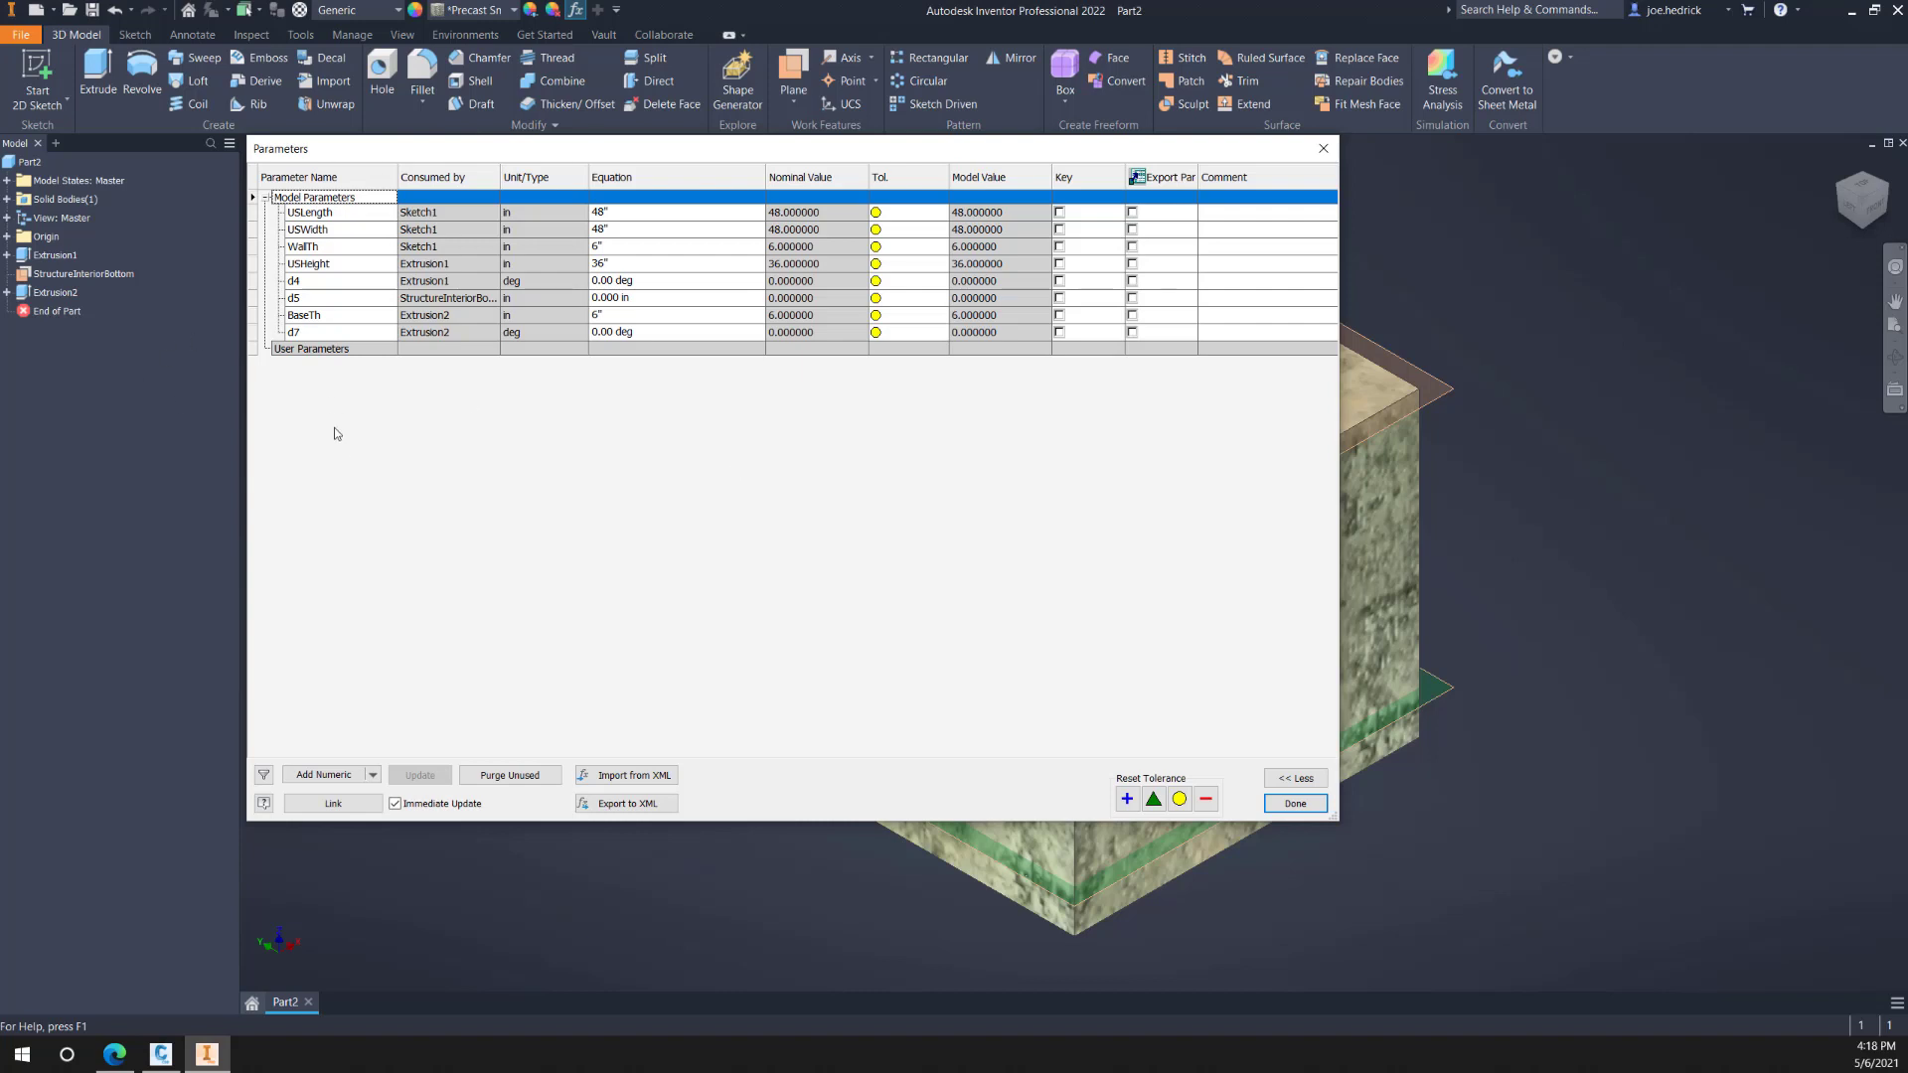
click(115, 1054)
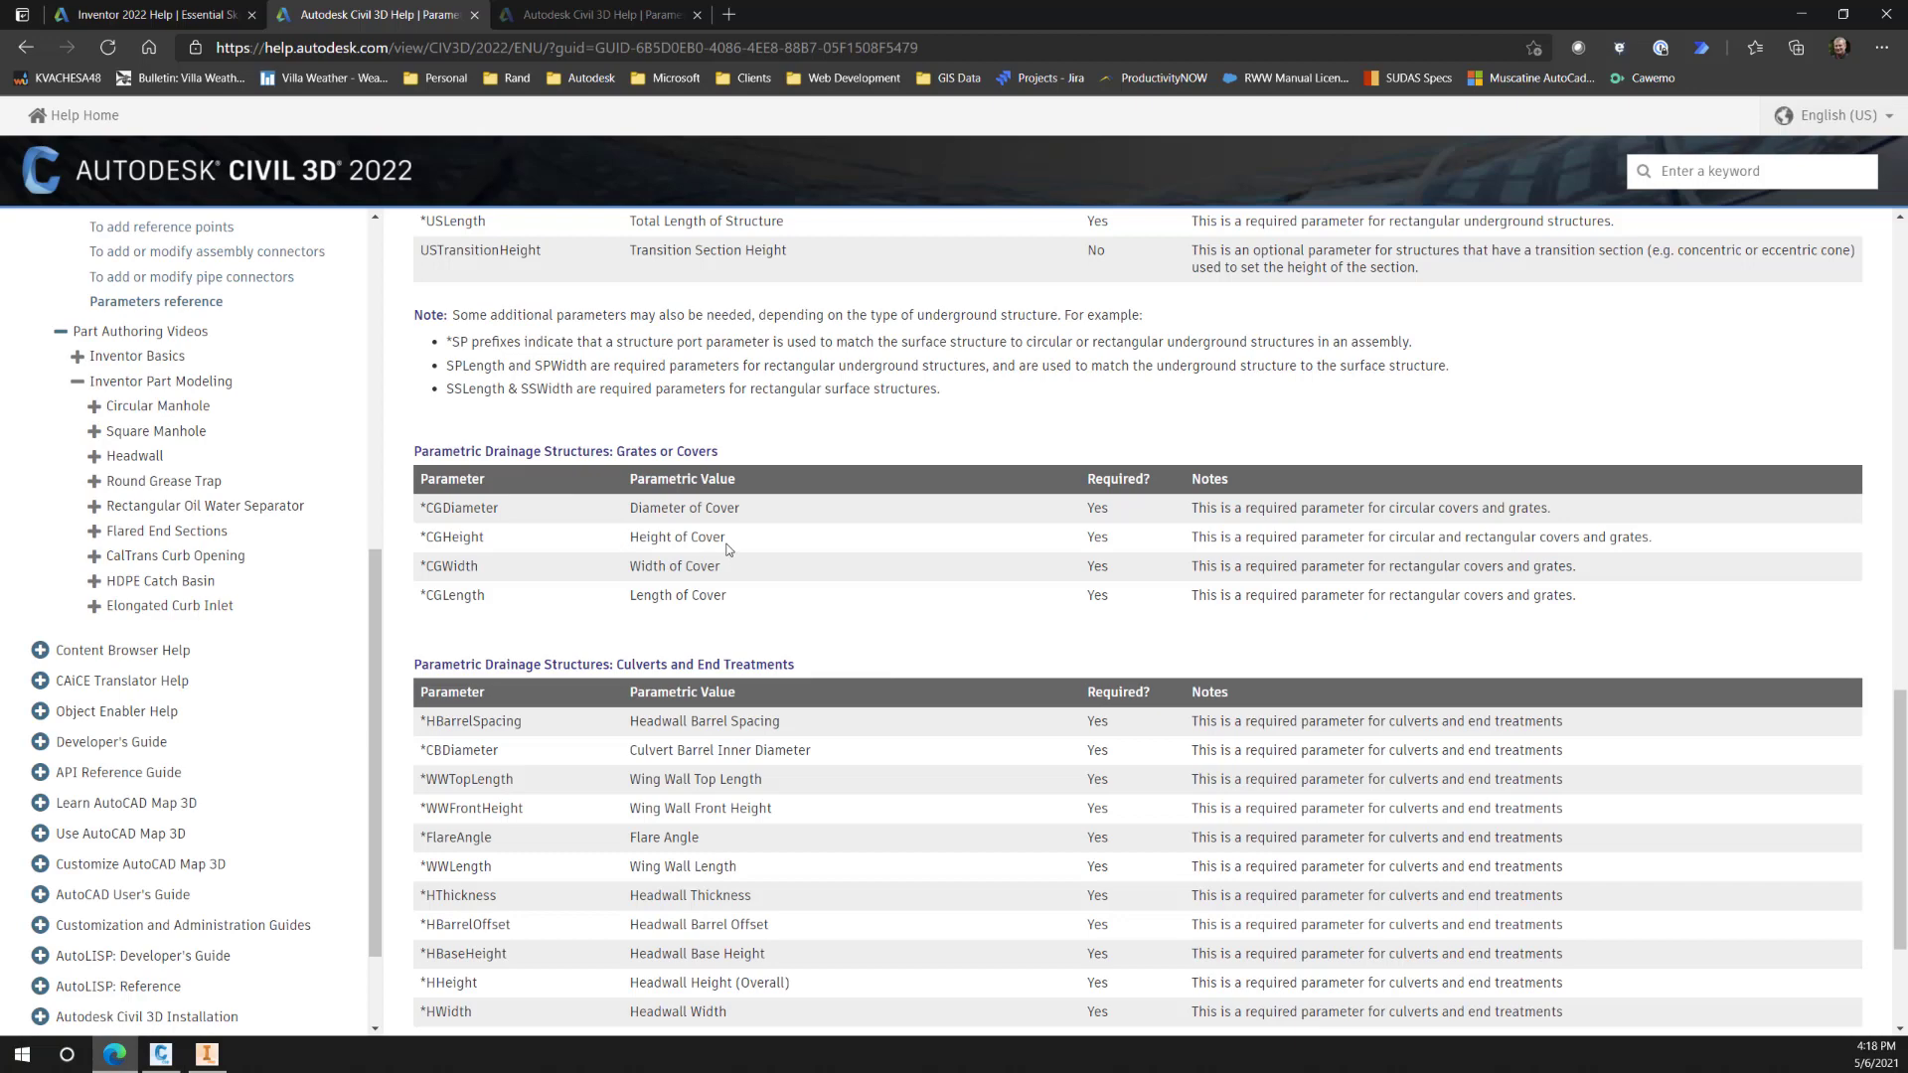
Step: Read the notes on SP-prefixed parameters, SPLength and SPWidth for underground structures in the parameters reference, and return to Inventor
scroll(730, 549, up, 1)
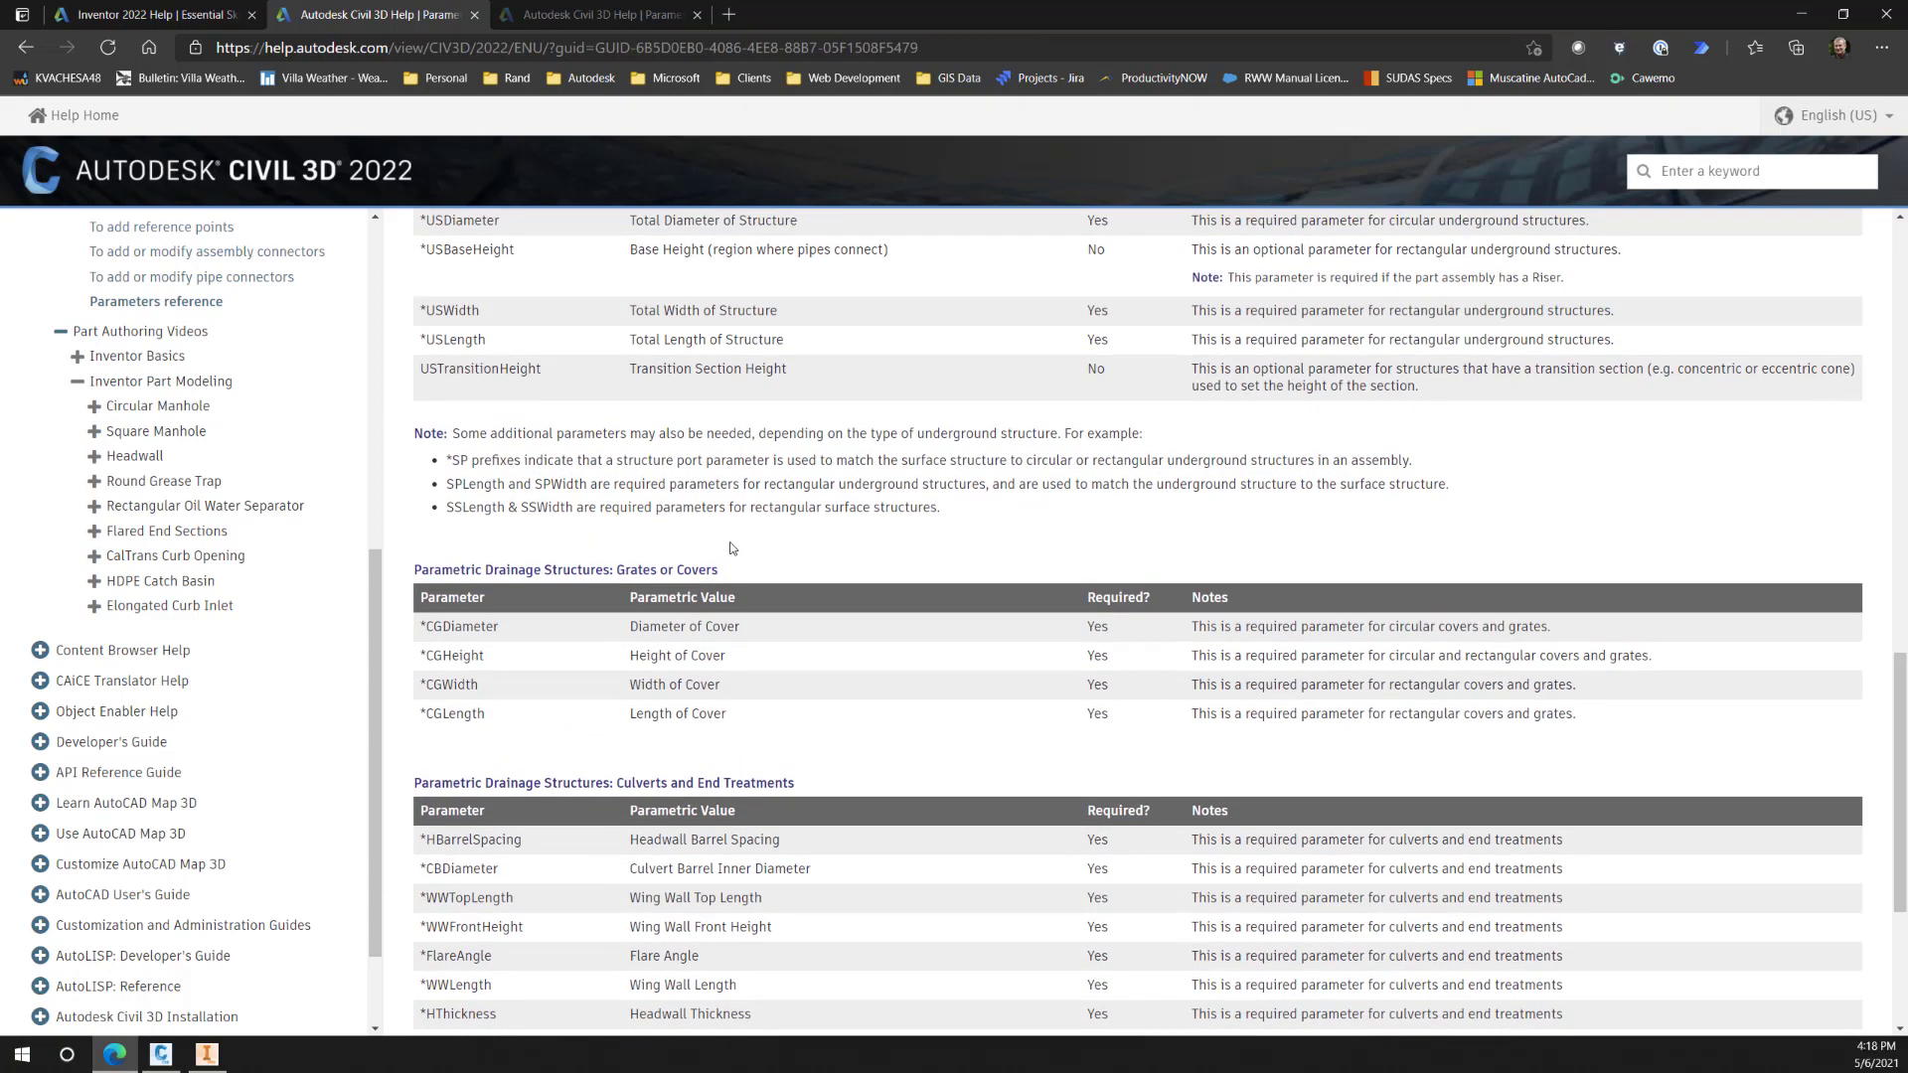
scroll(730, 549, up, 4)
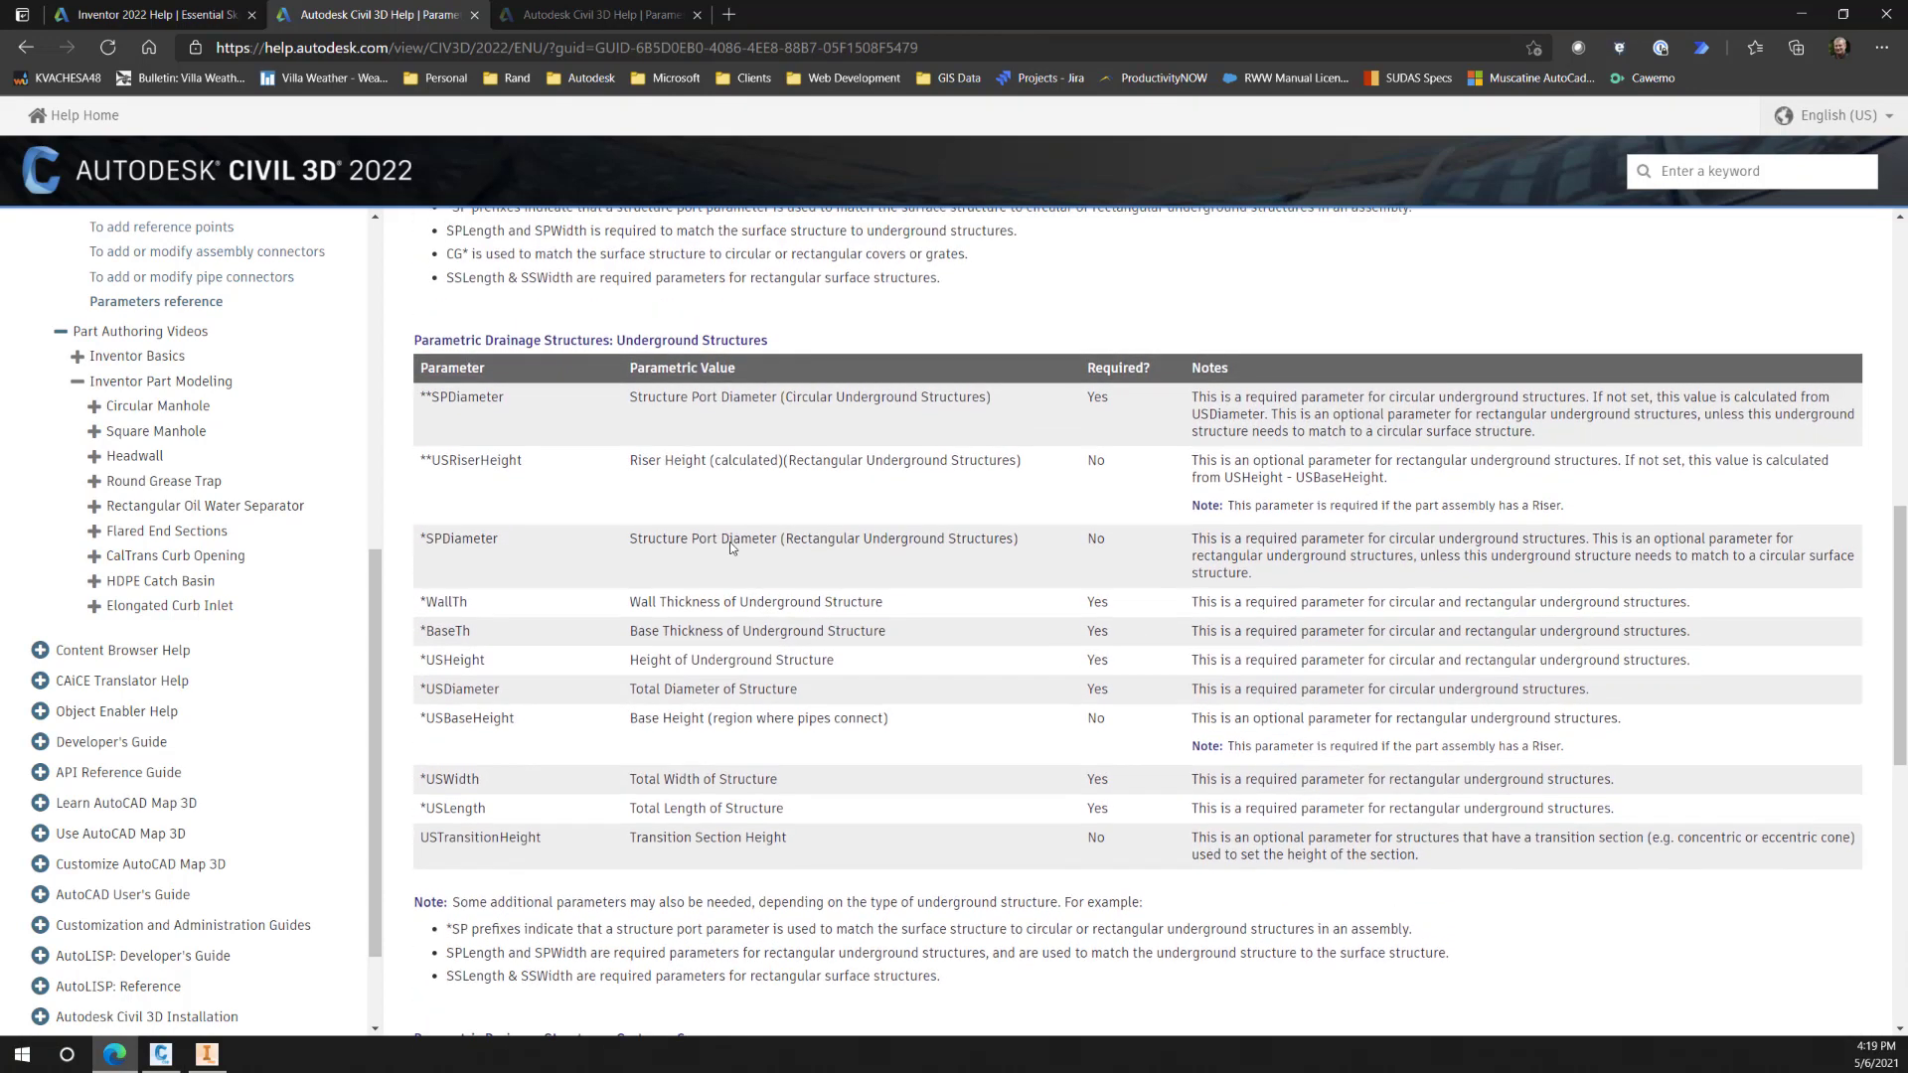
scroll(731, 548, down, 1)
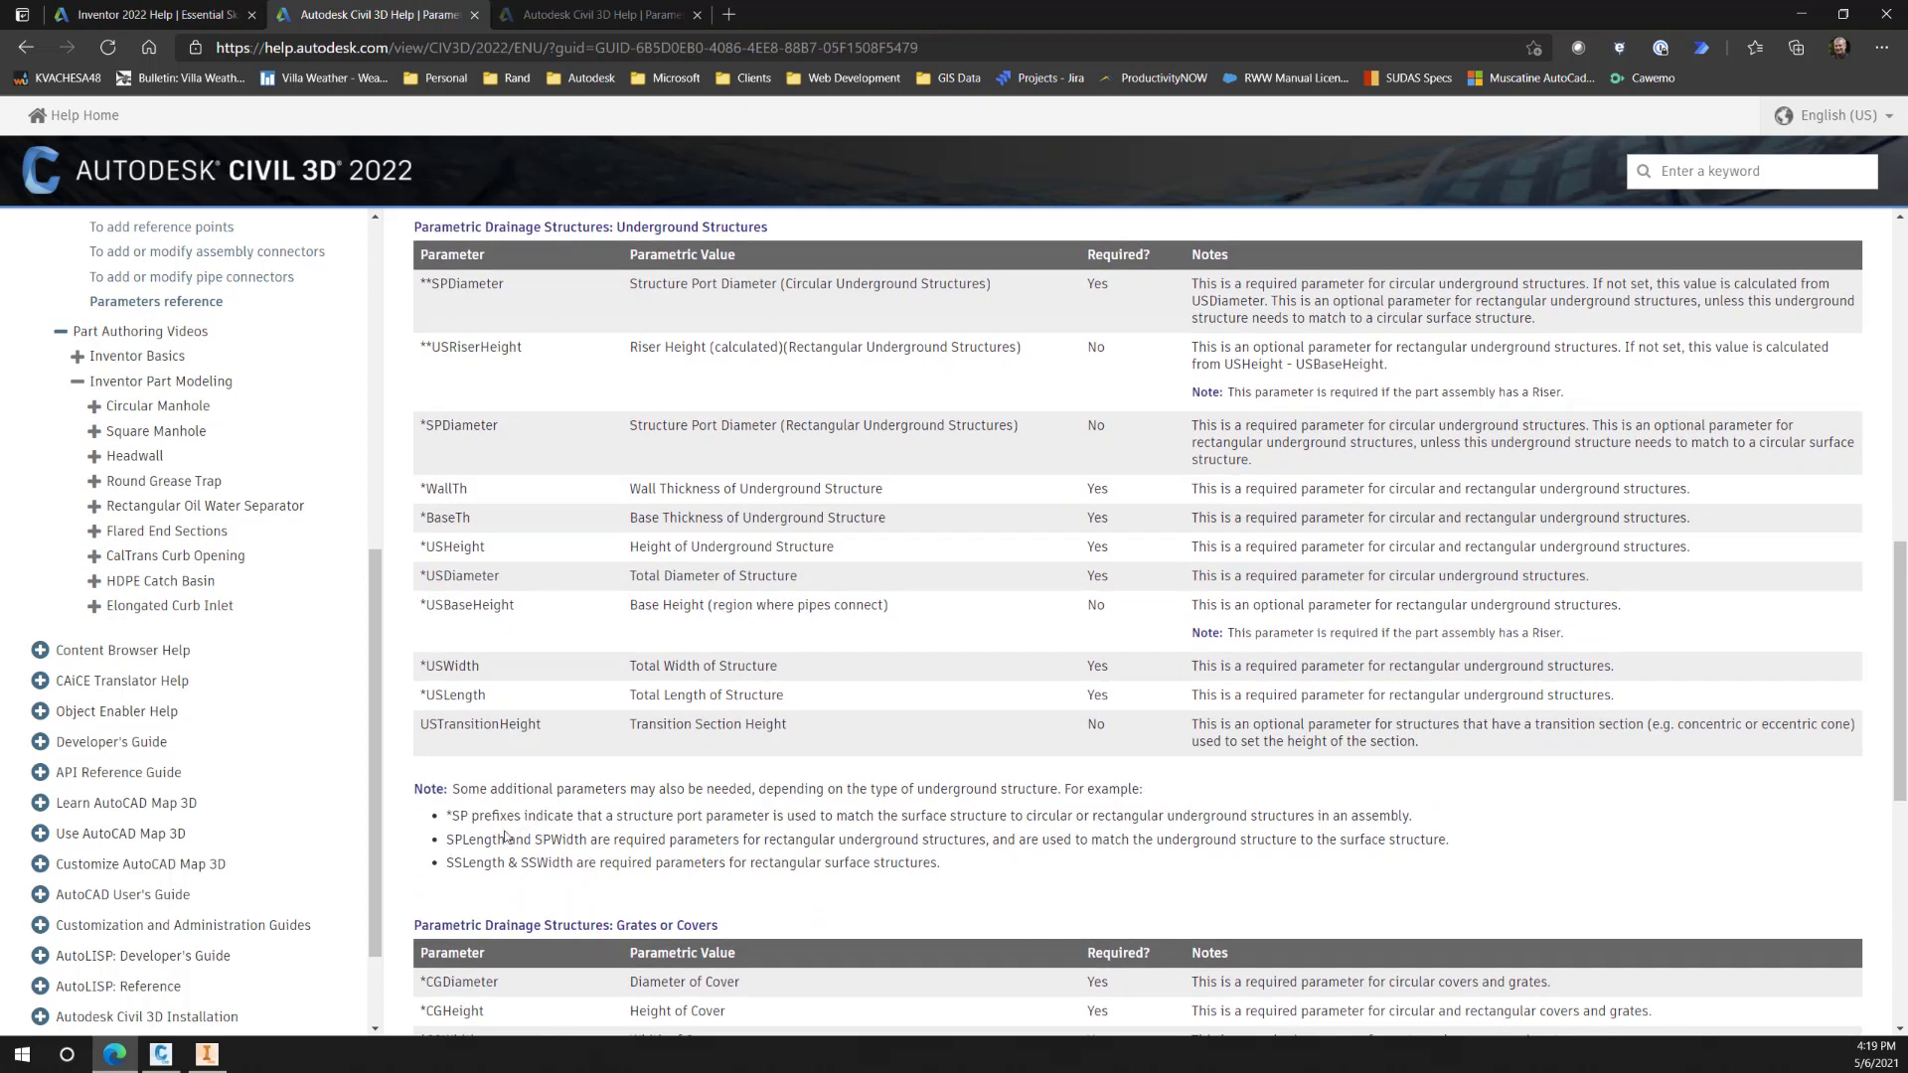
drag(468, 815, 1002, 815)
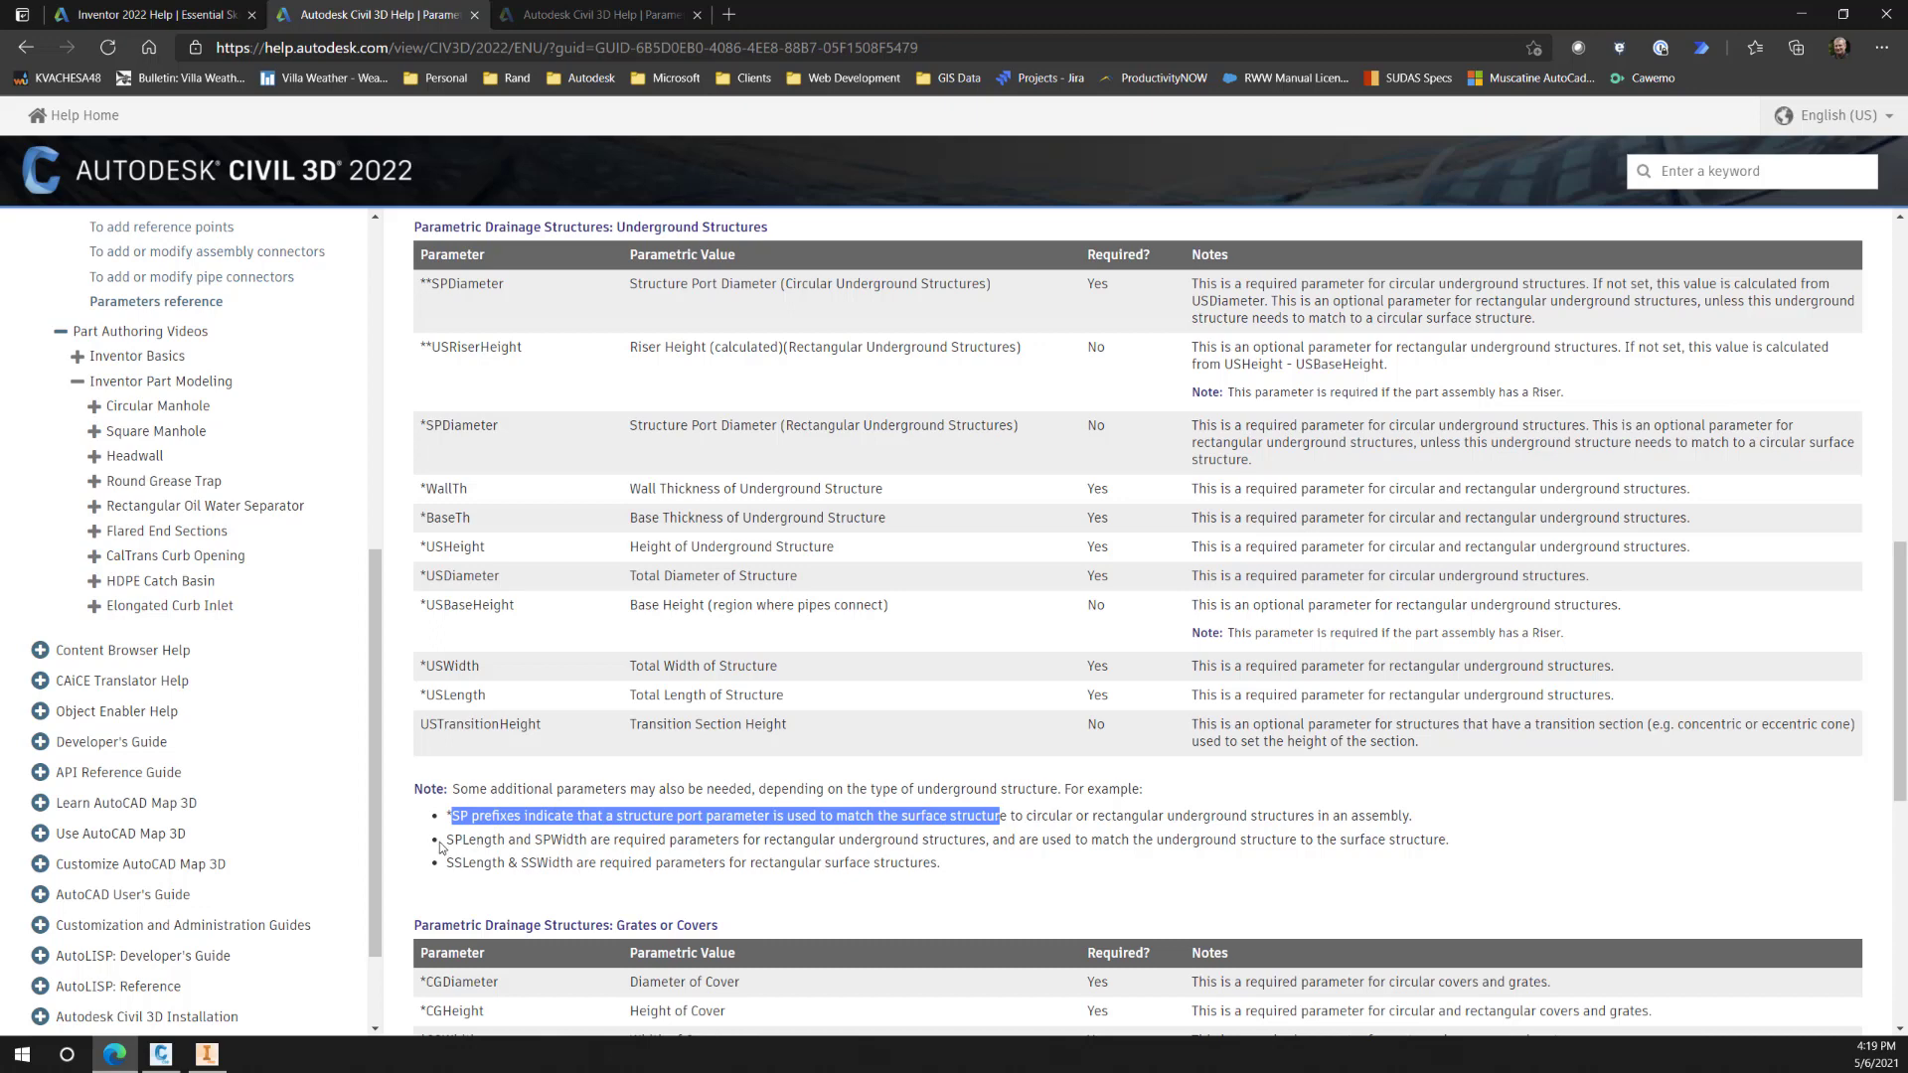
drag(453, 839, 646, 840)
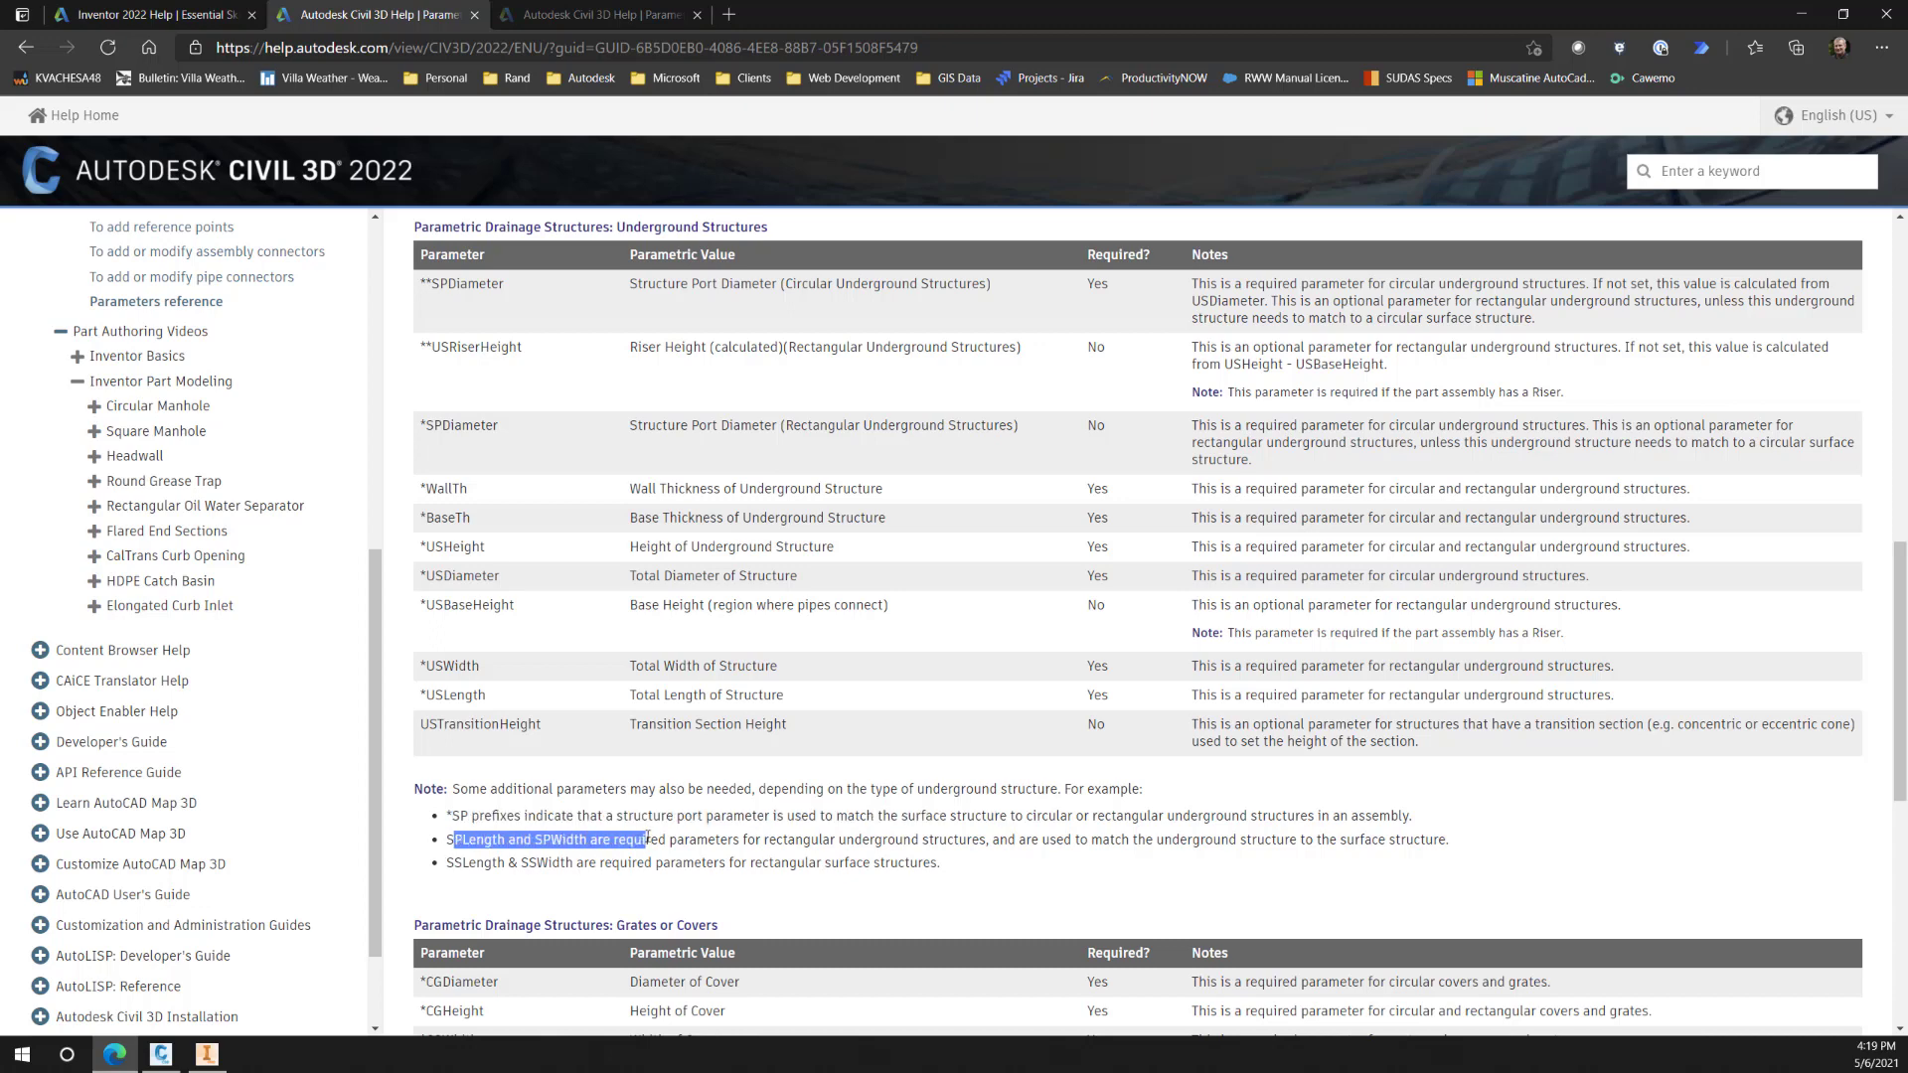
drag(769, 839, 1025, 841)
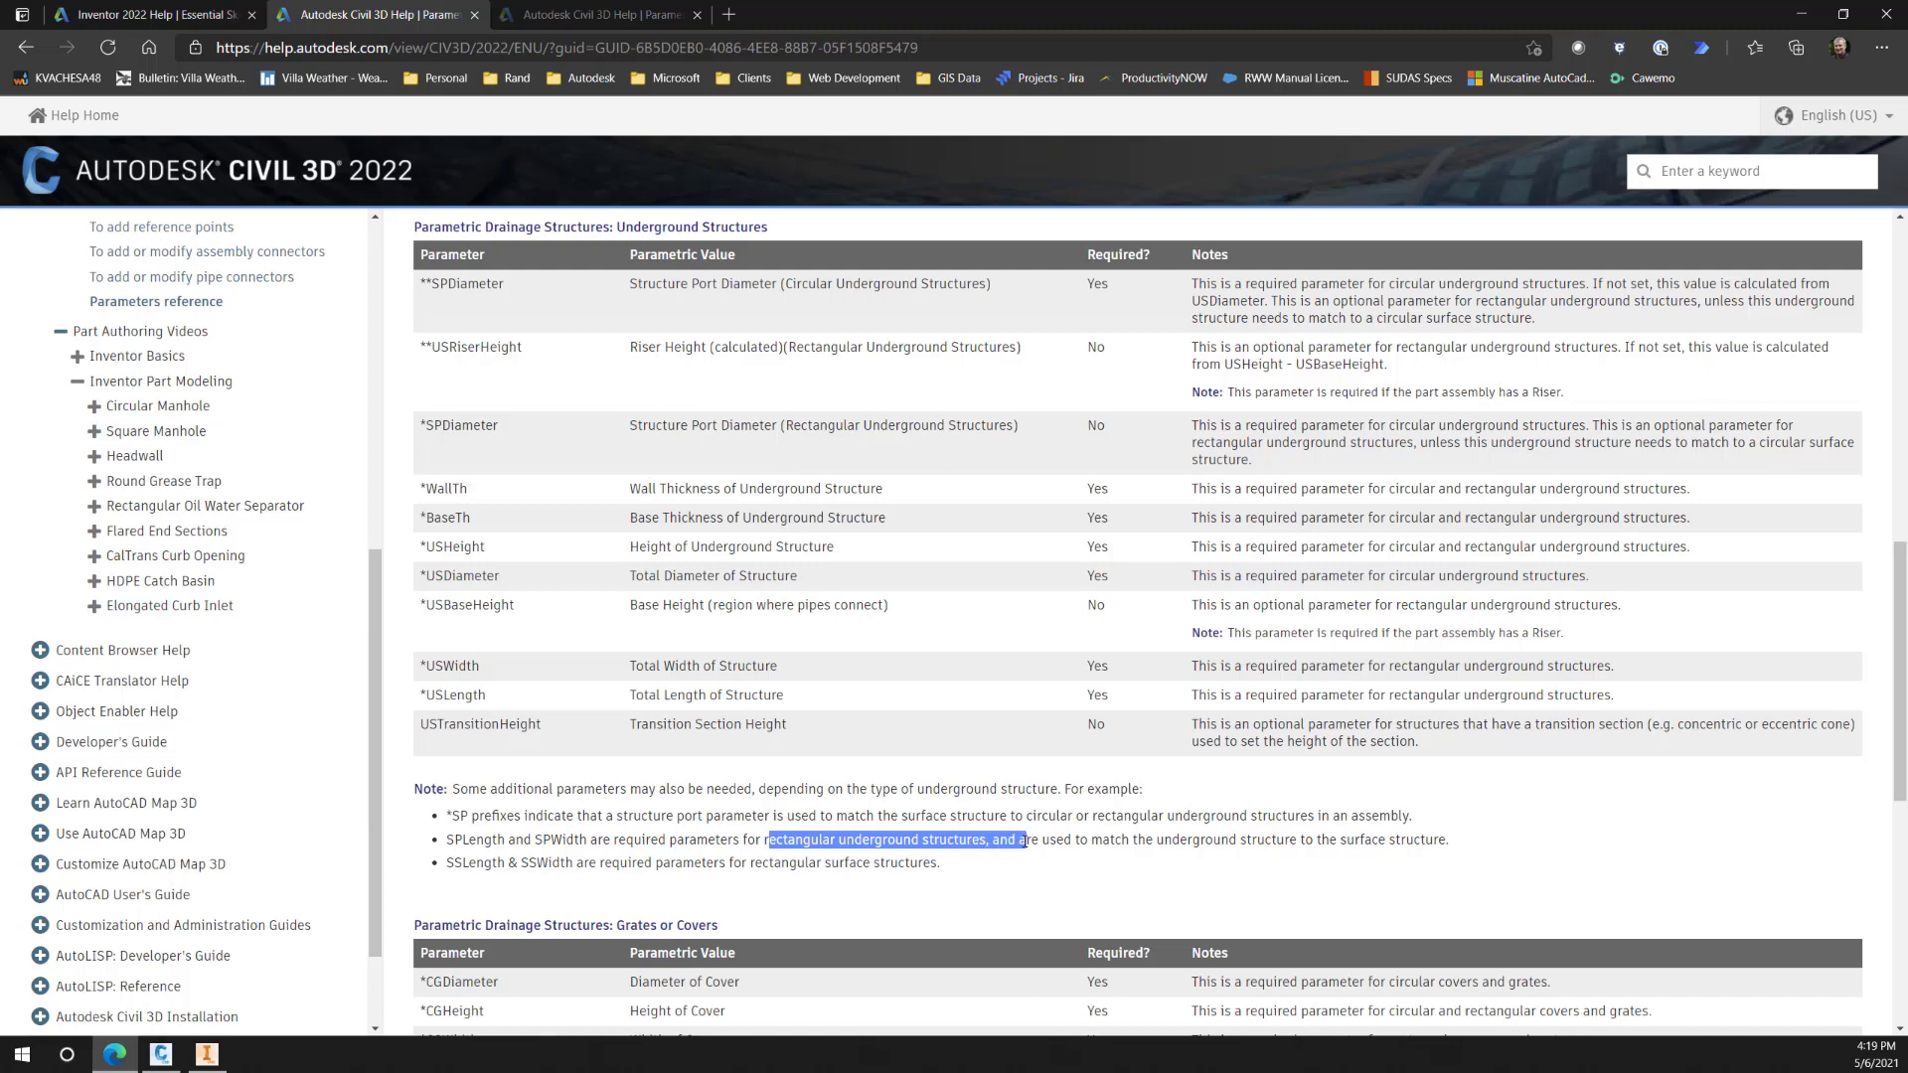
click(1806, 20)
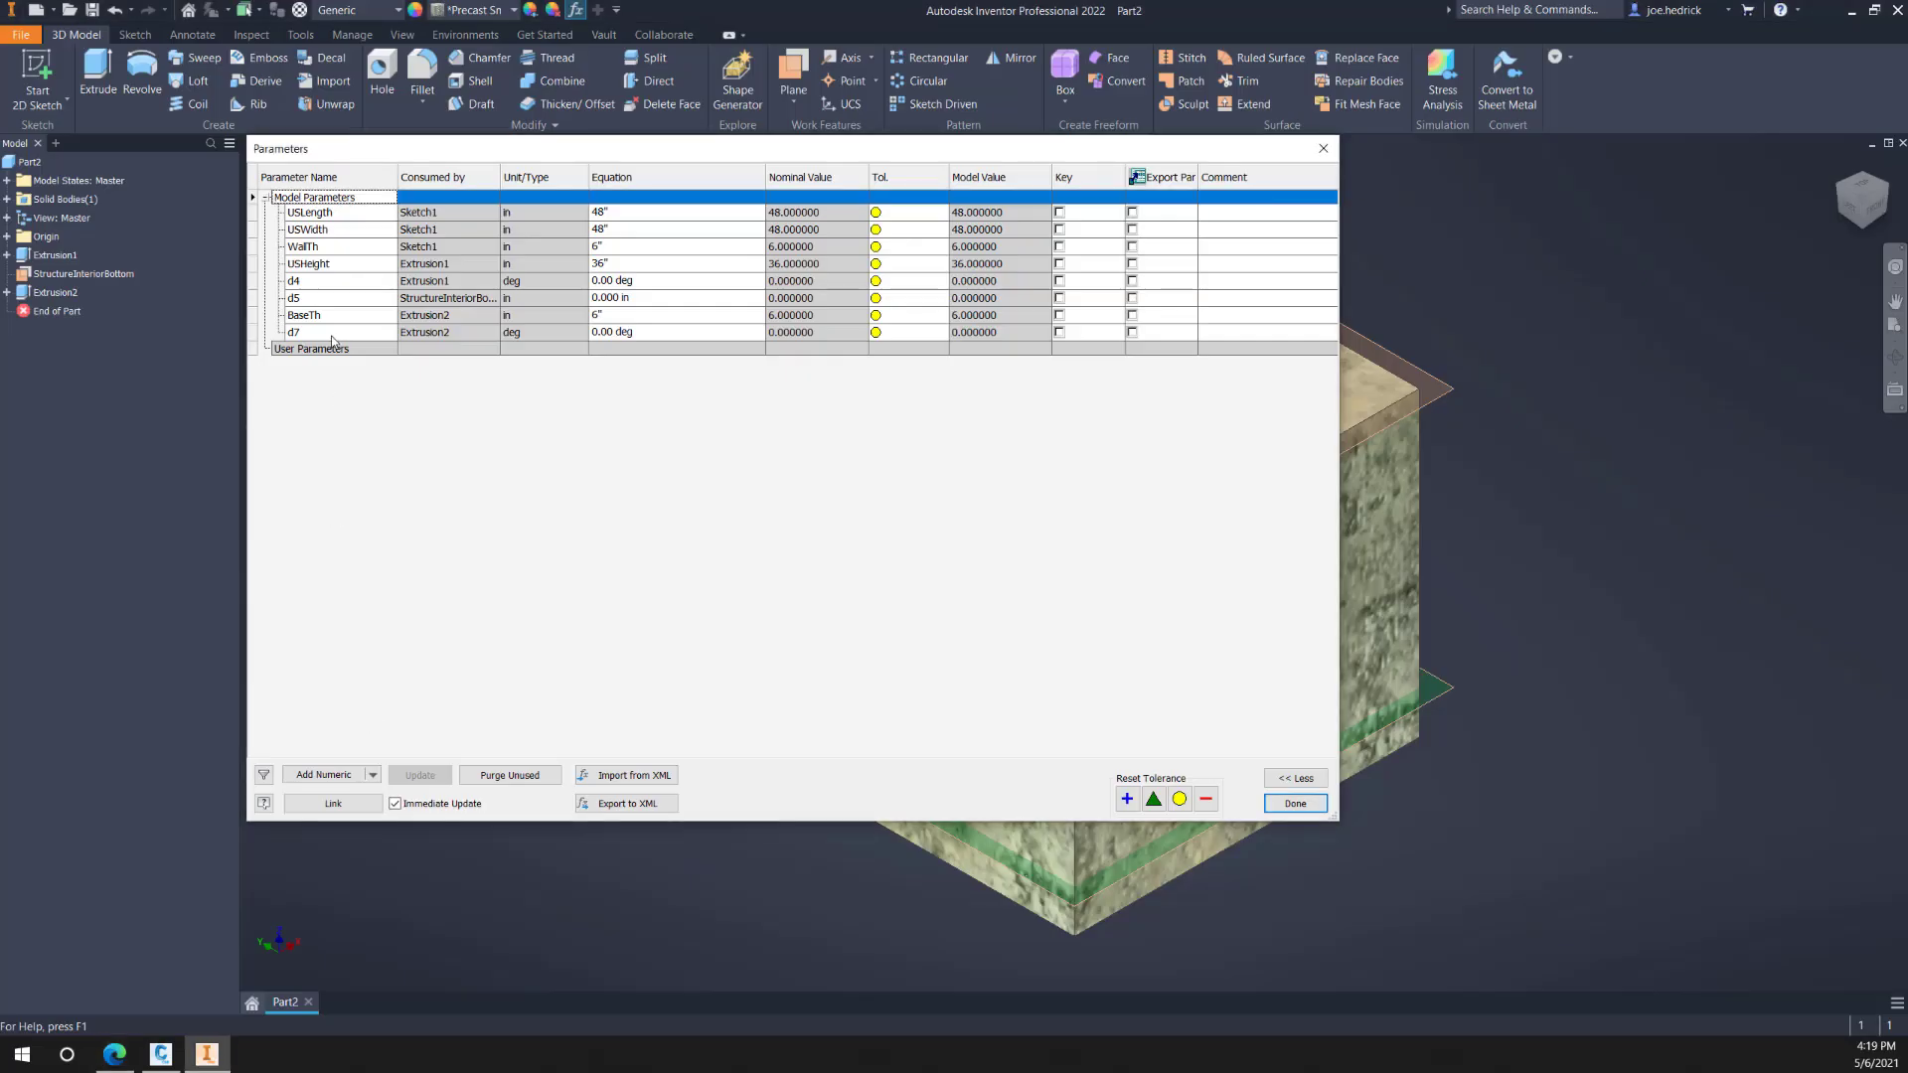
Step: Add two numeric user parameters named SPLength and SPWidth to the parameters table
click(324, 775)
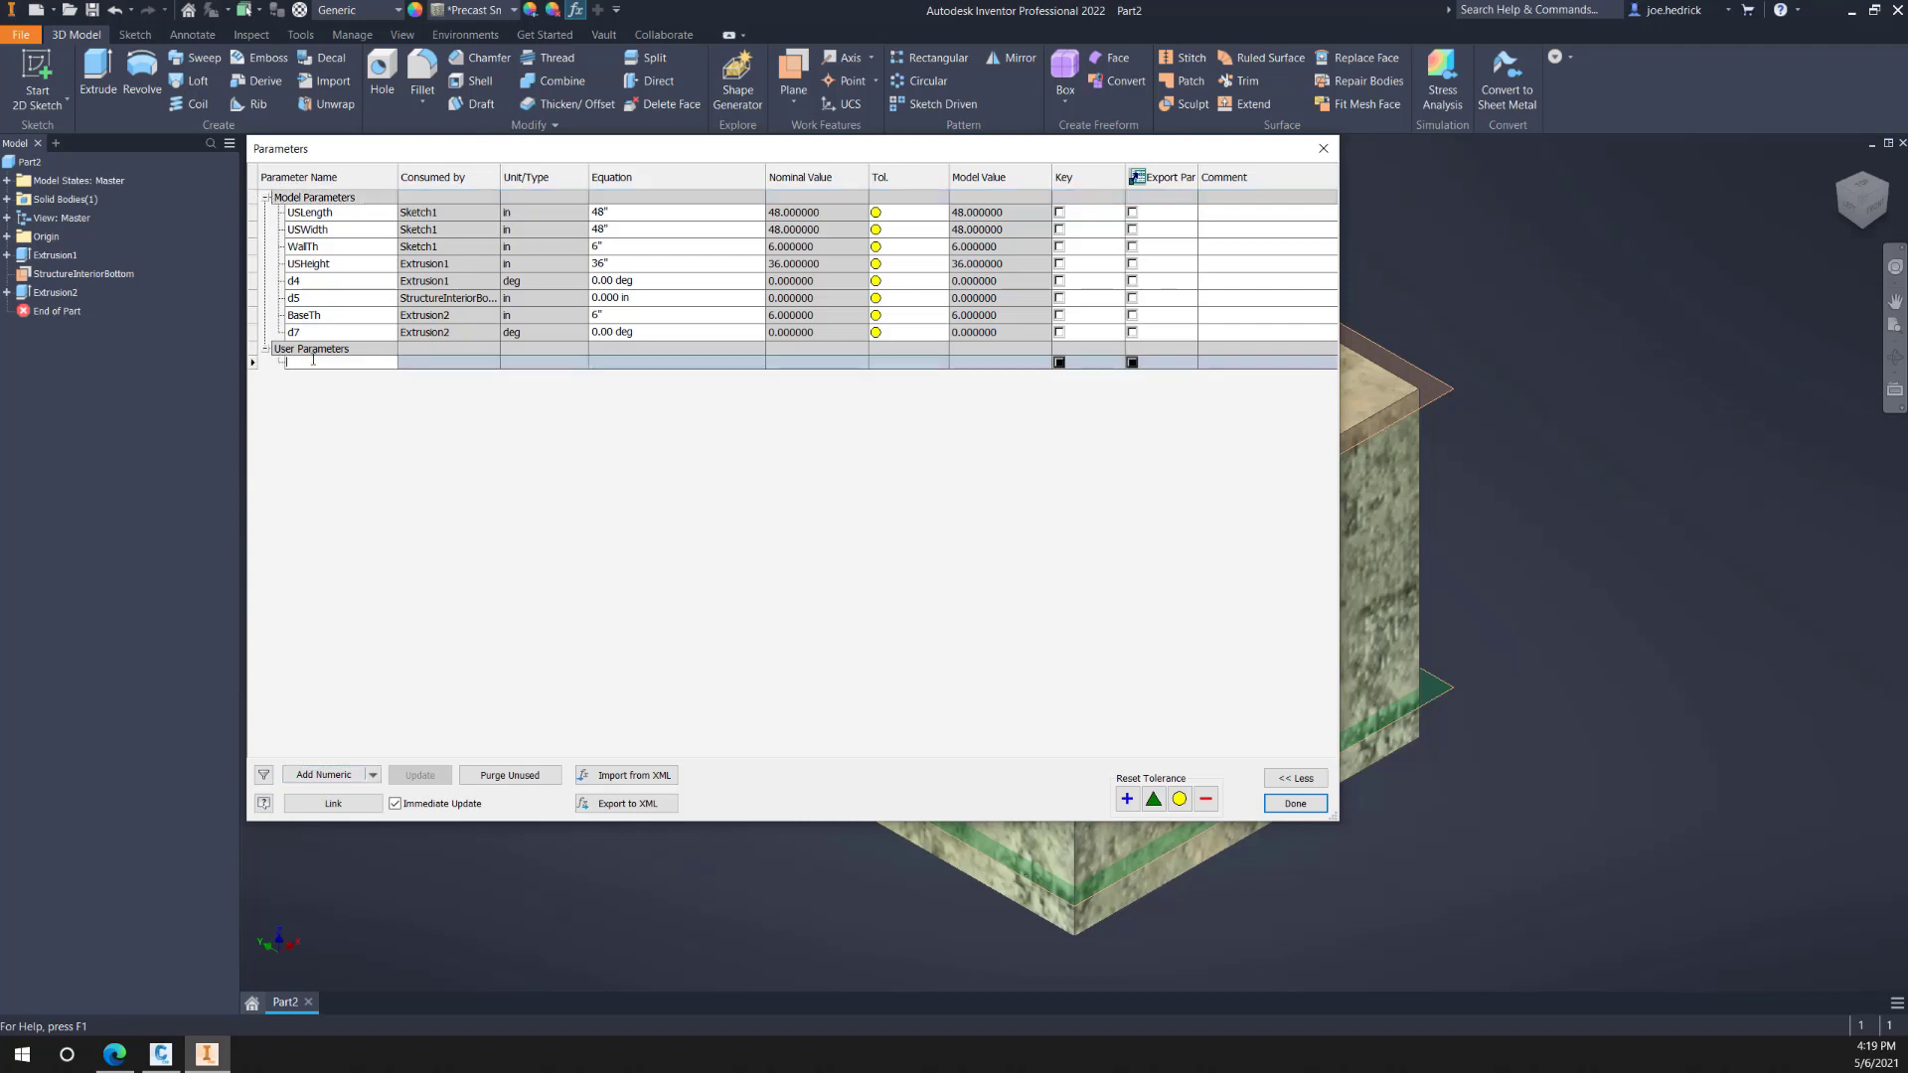
text(SPLength)
key(Return)
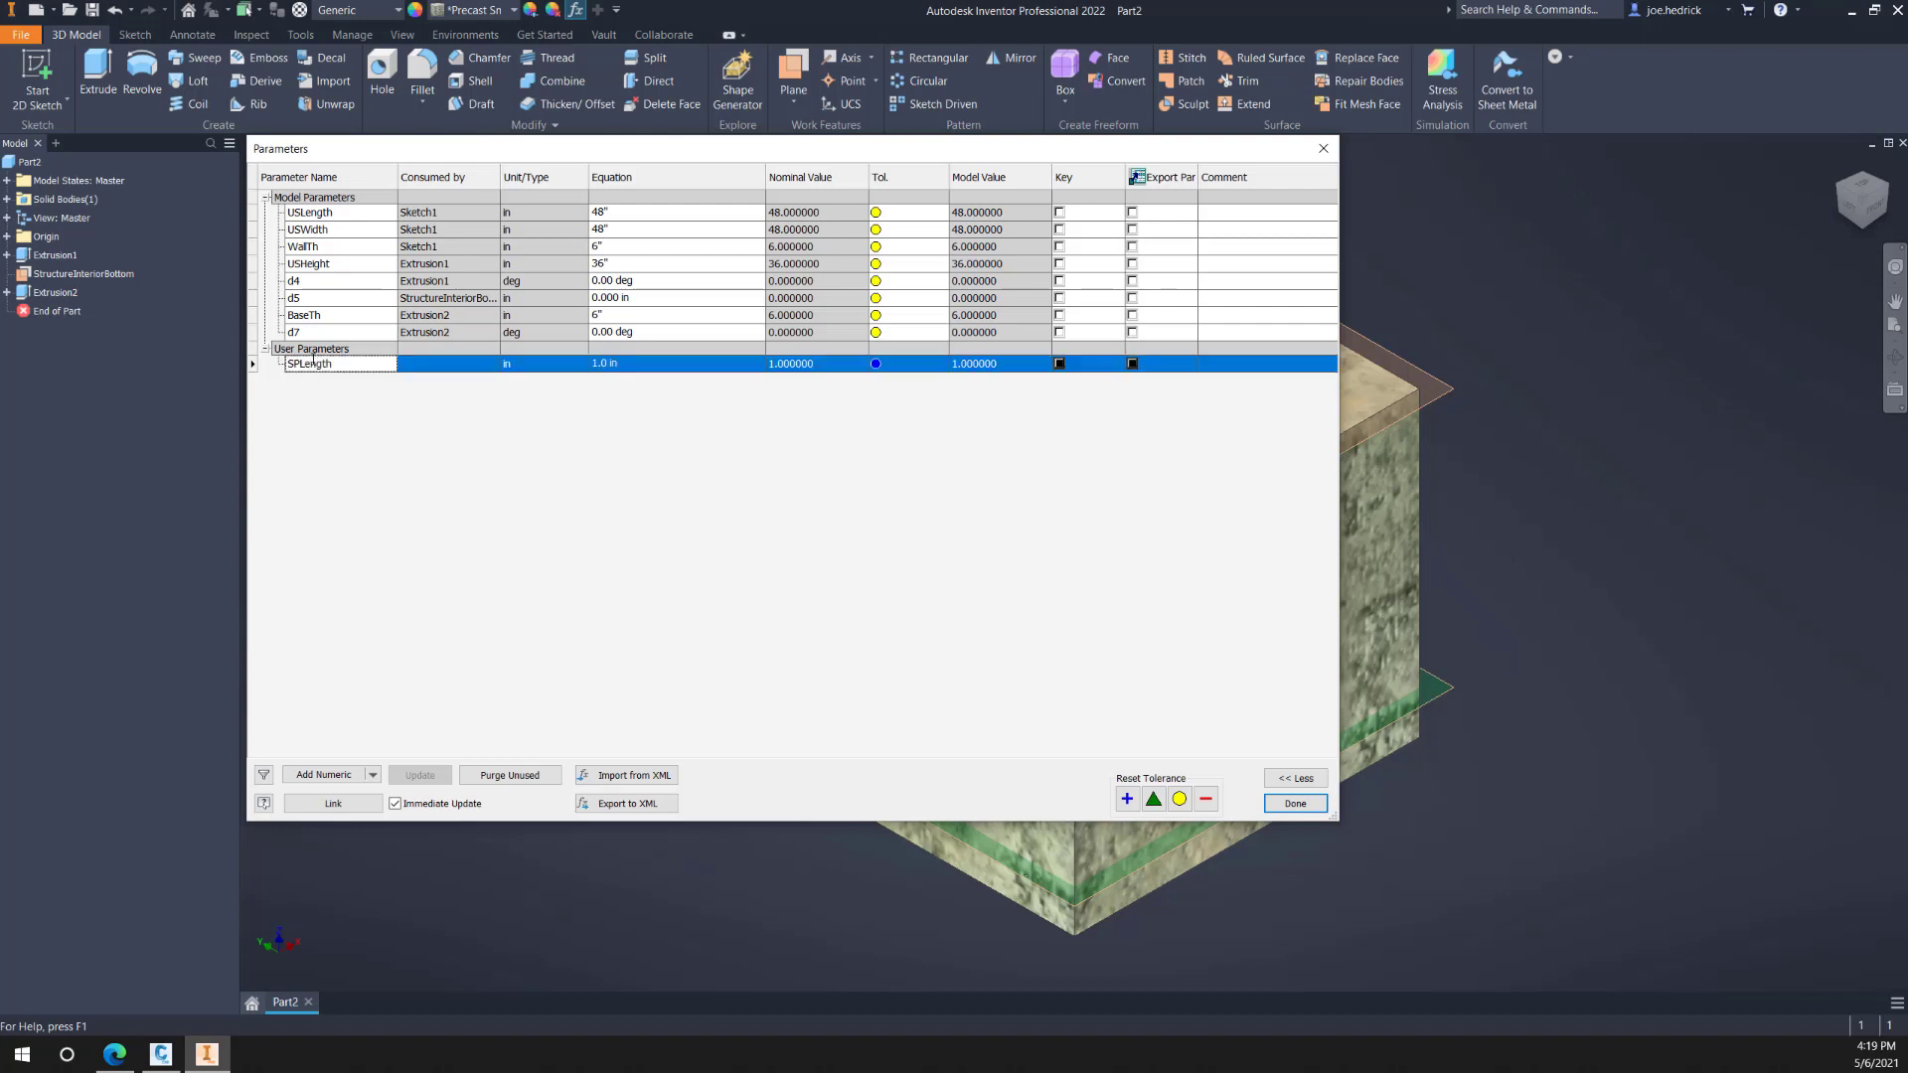
click(326, 777)
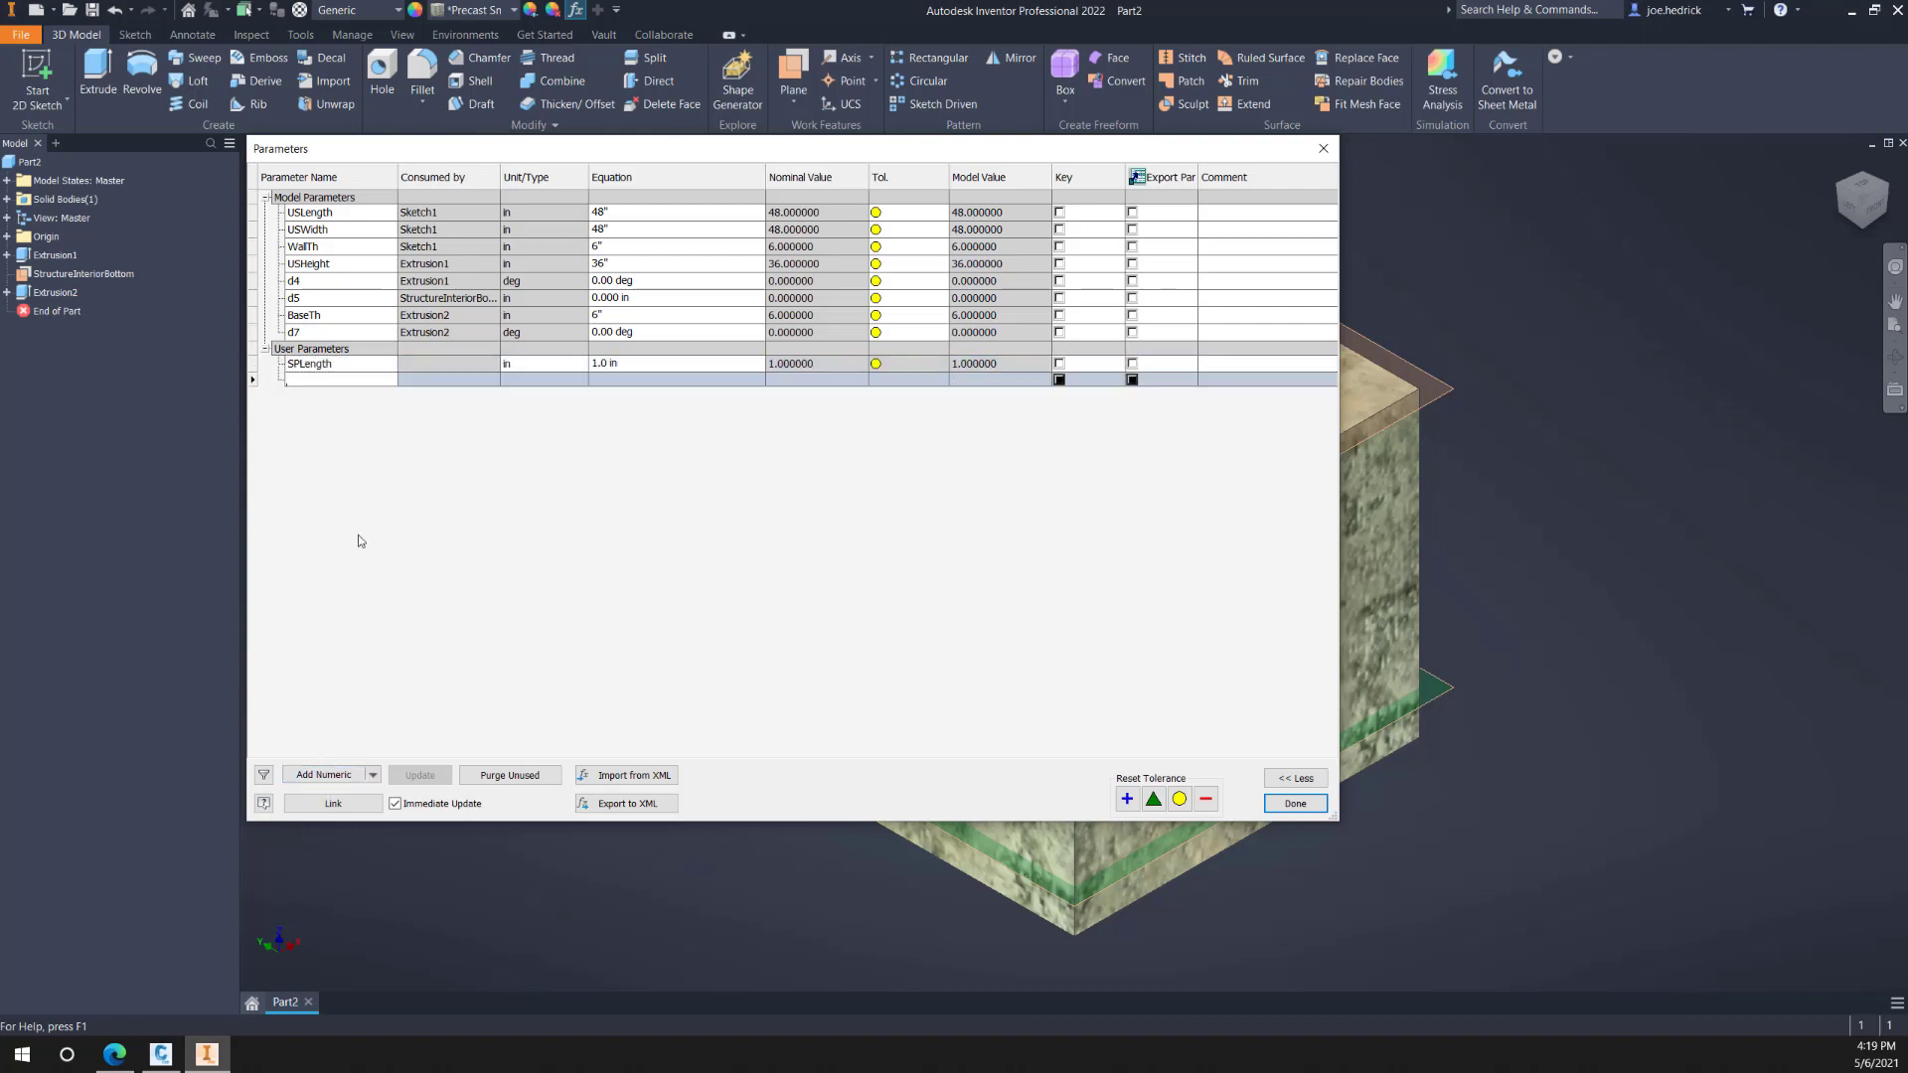
text(SPWidth)
key(Return)
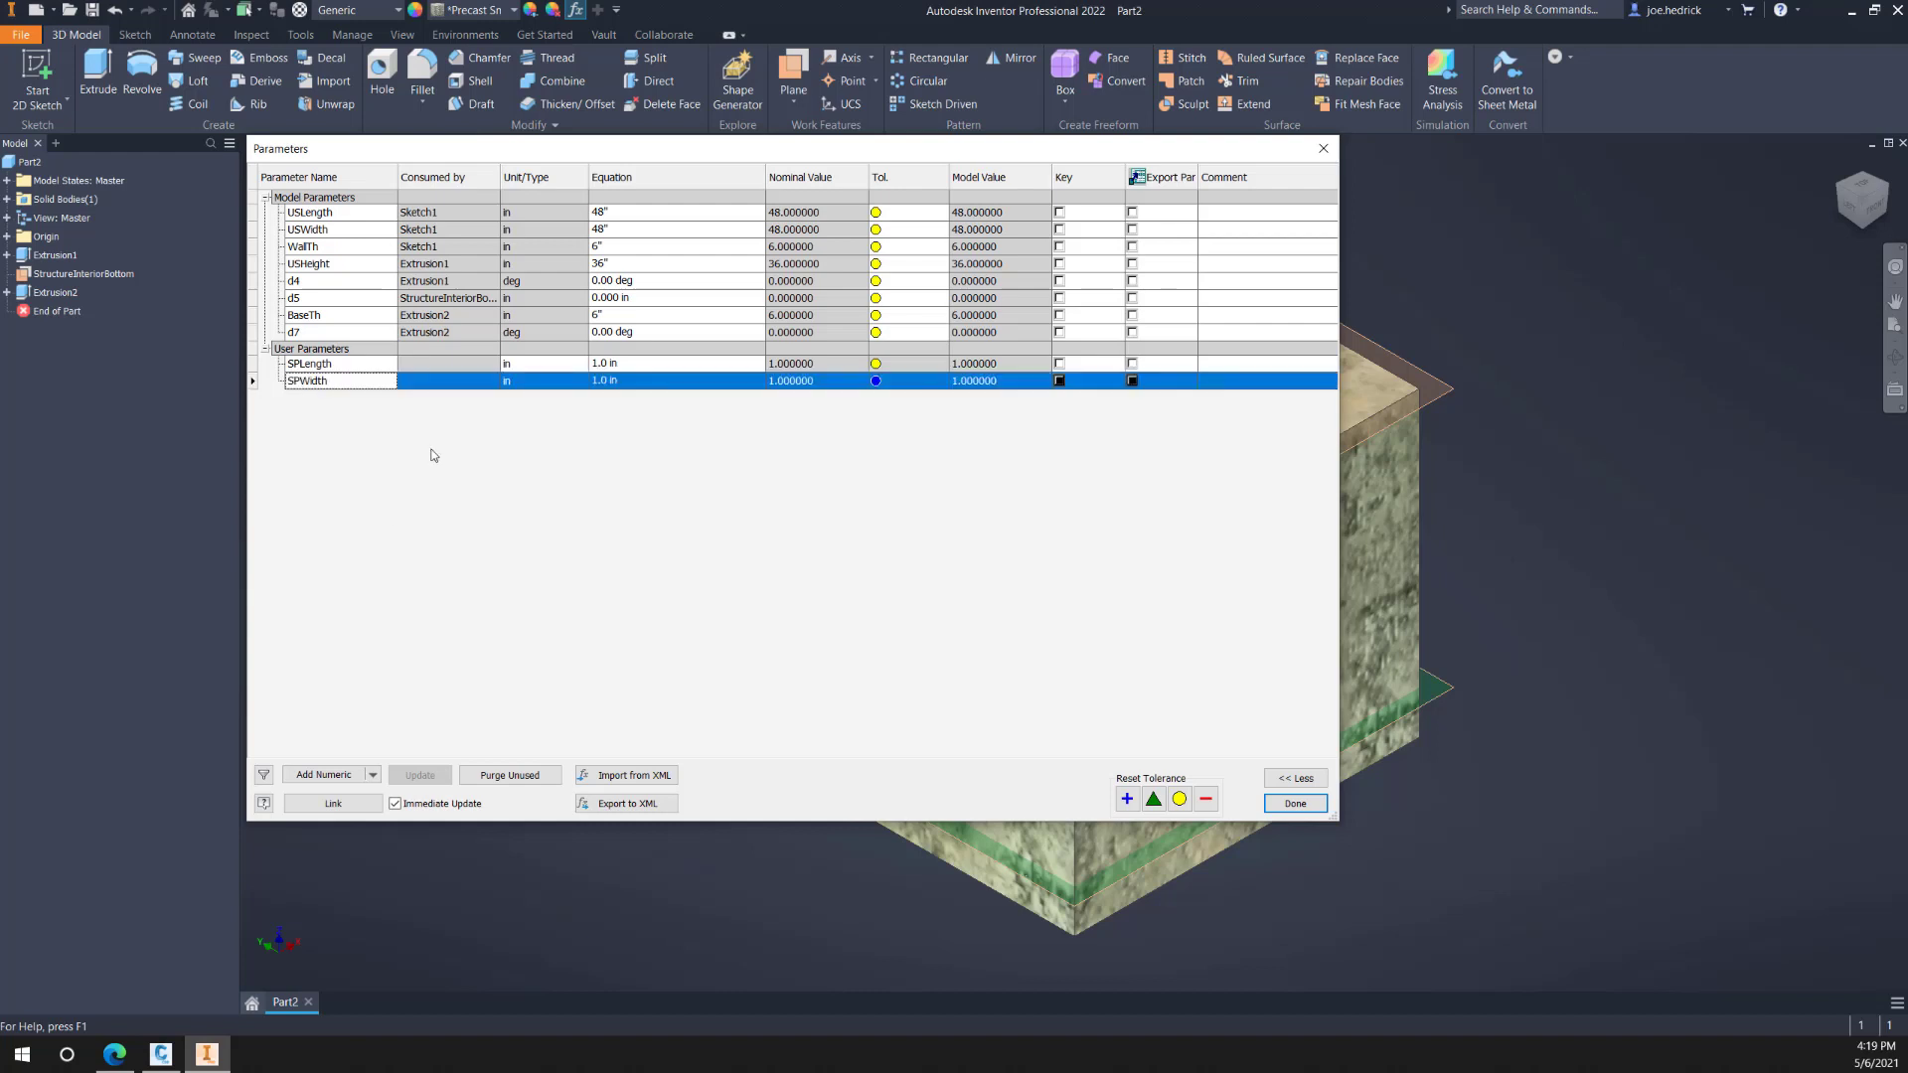
Step: Set the equation of SPLength to USLength and the equation of SPWidth to USWidth
click(641, 364)
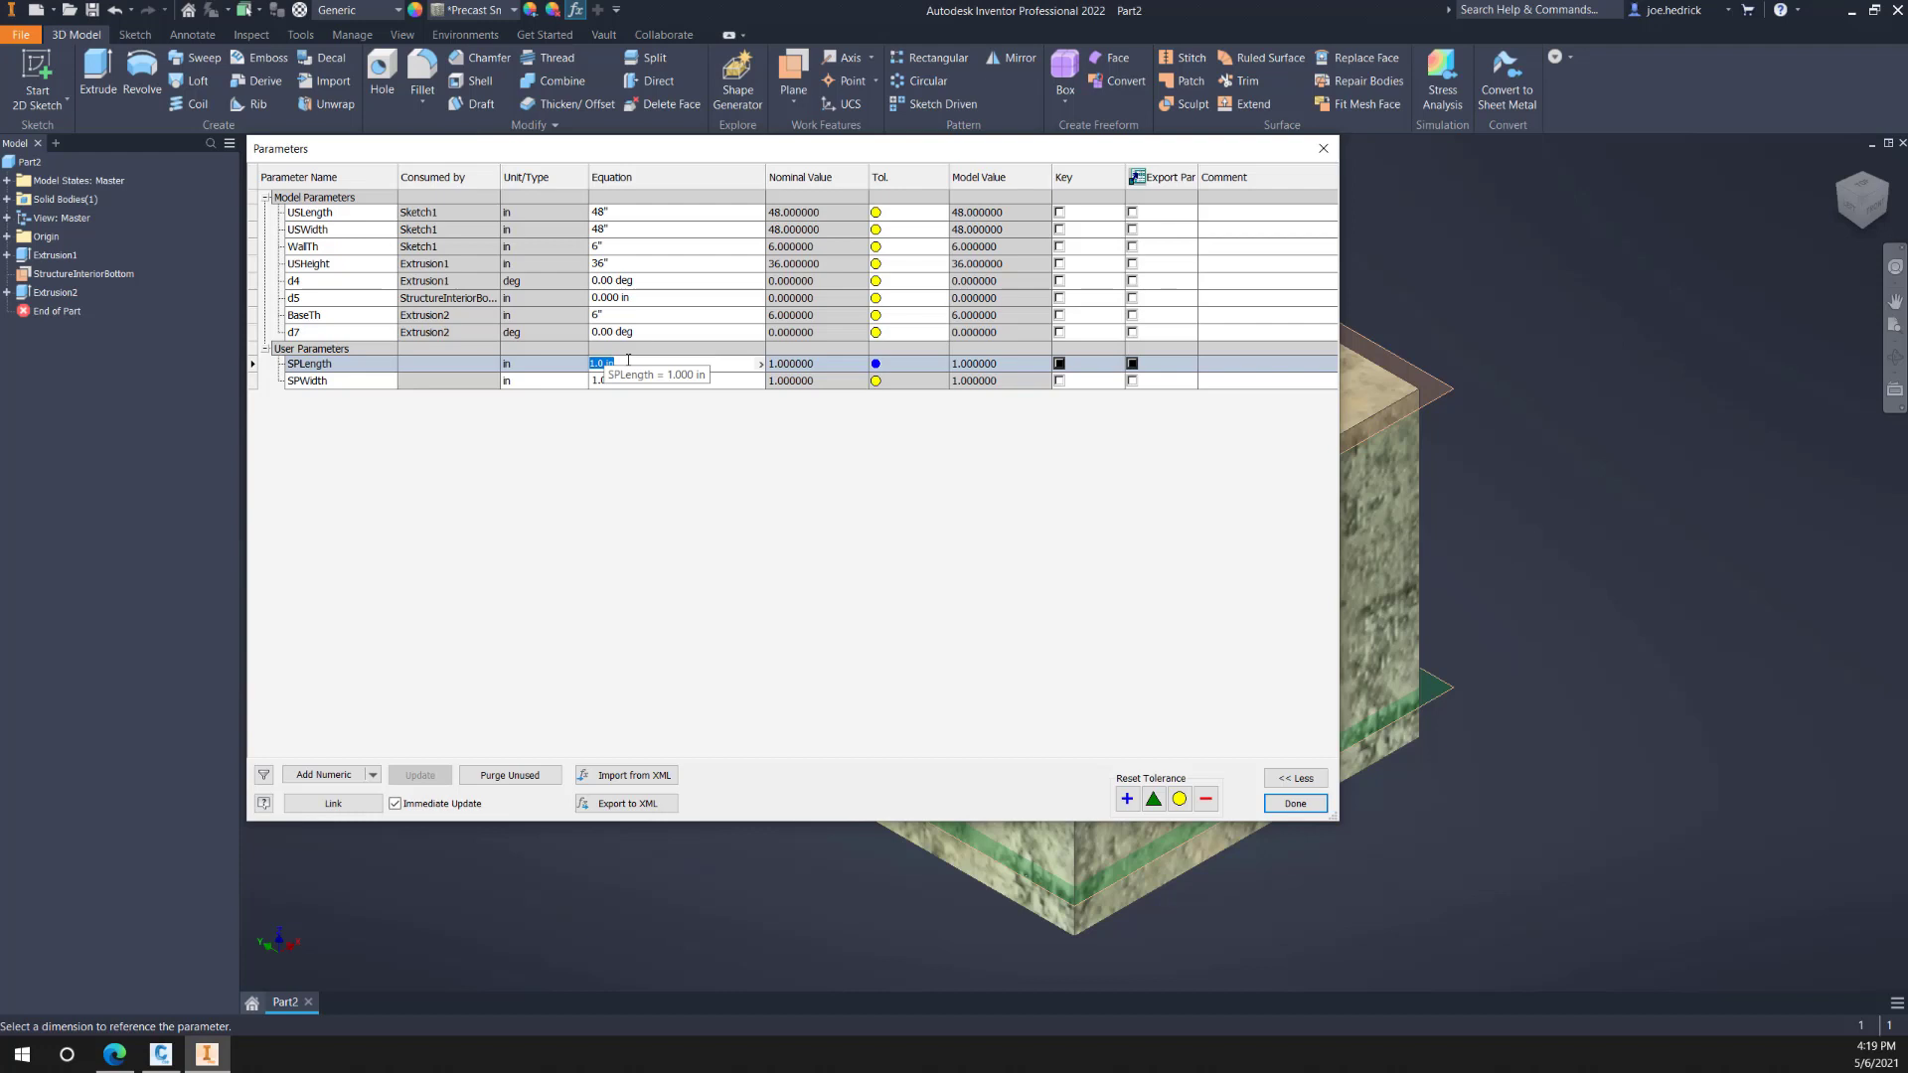
text(USLength)
key(Return)
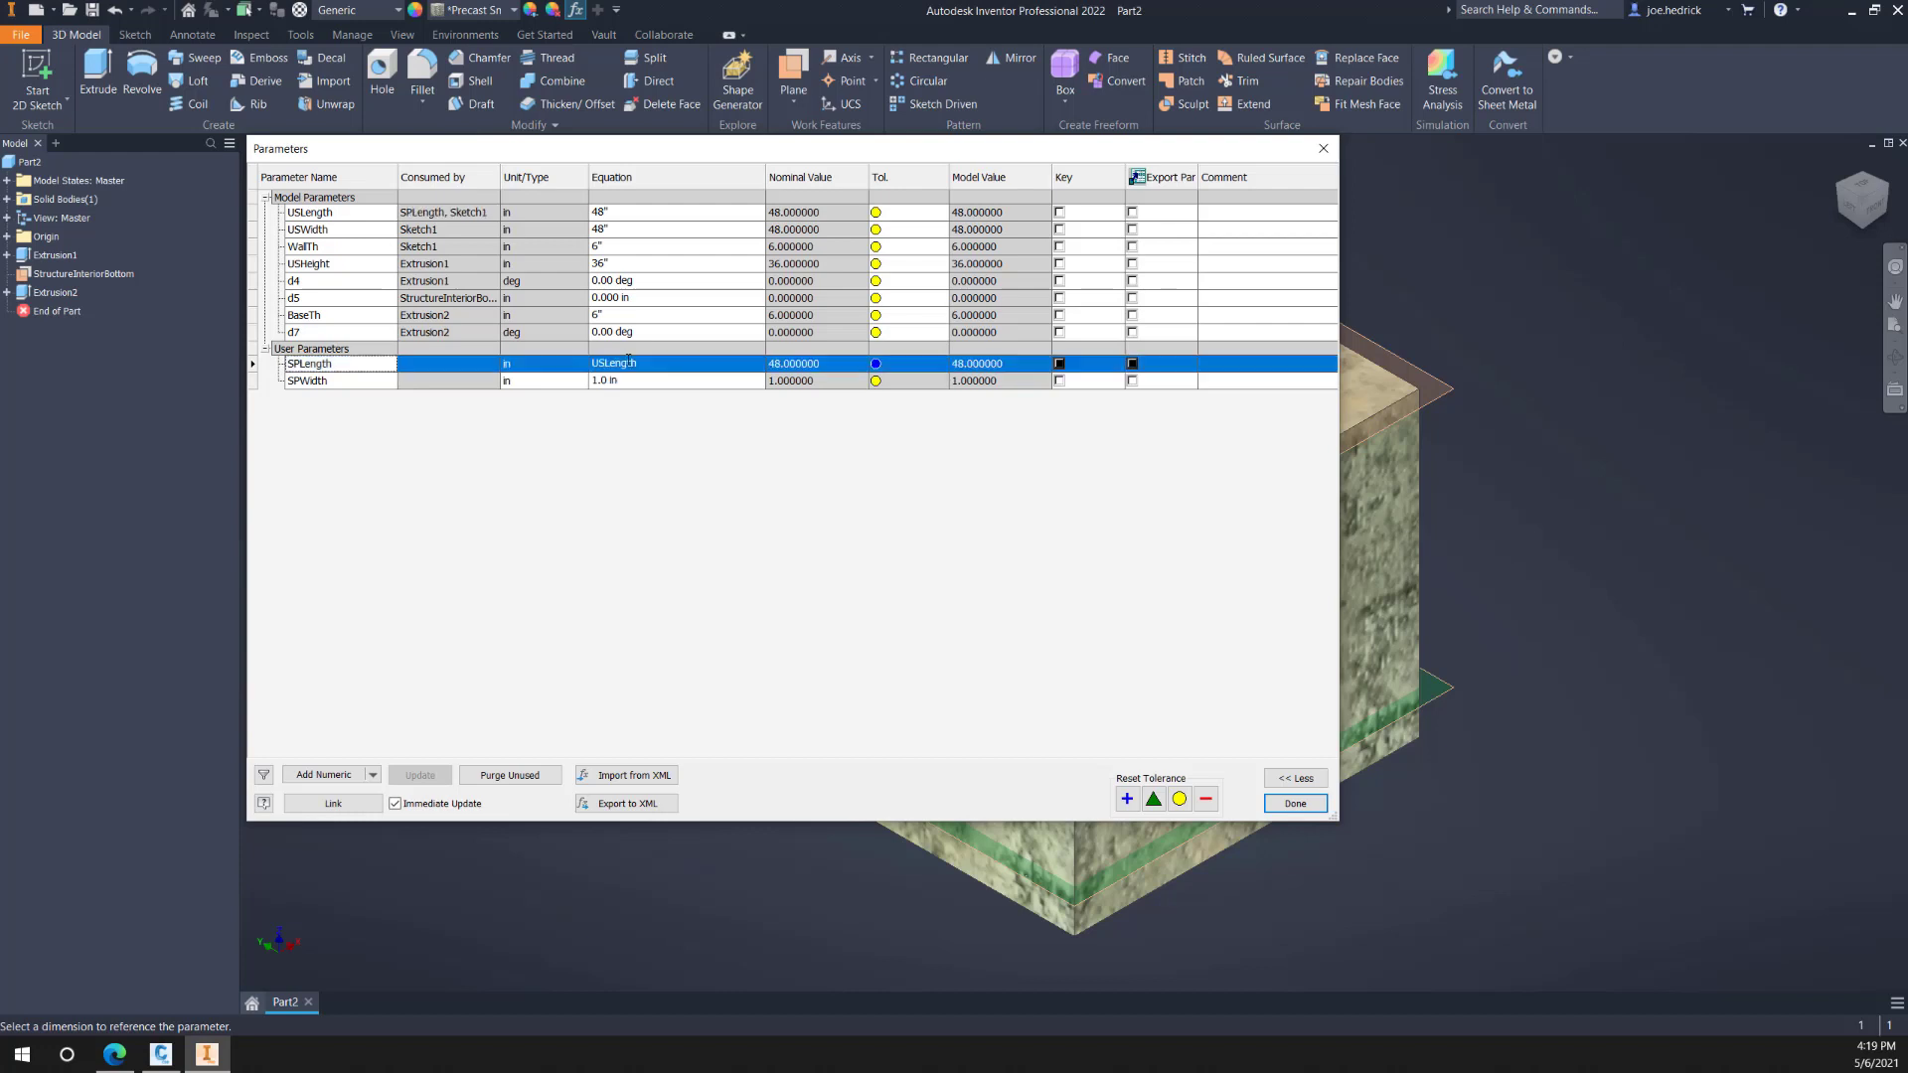
click(634, 381)
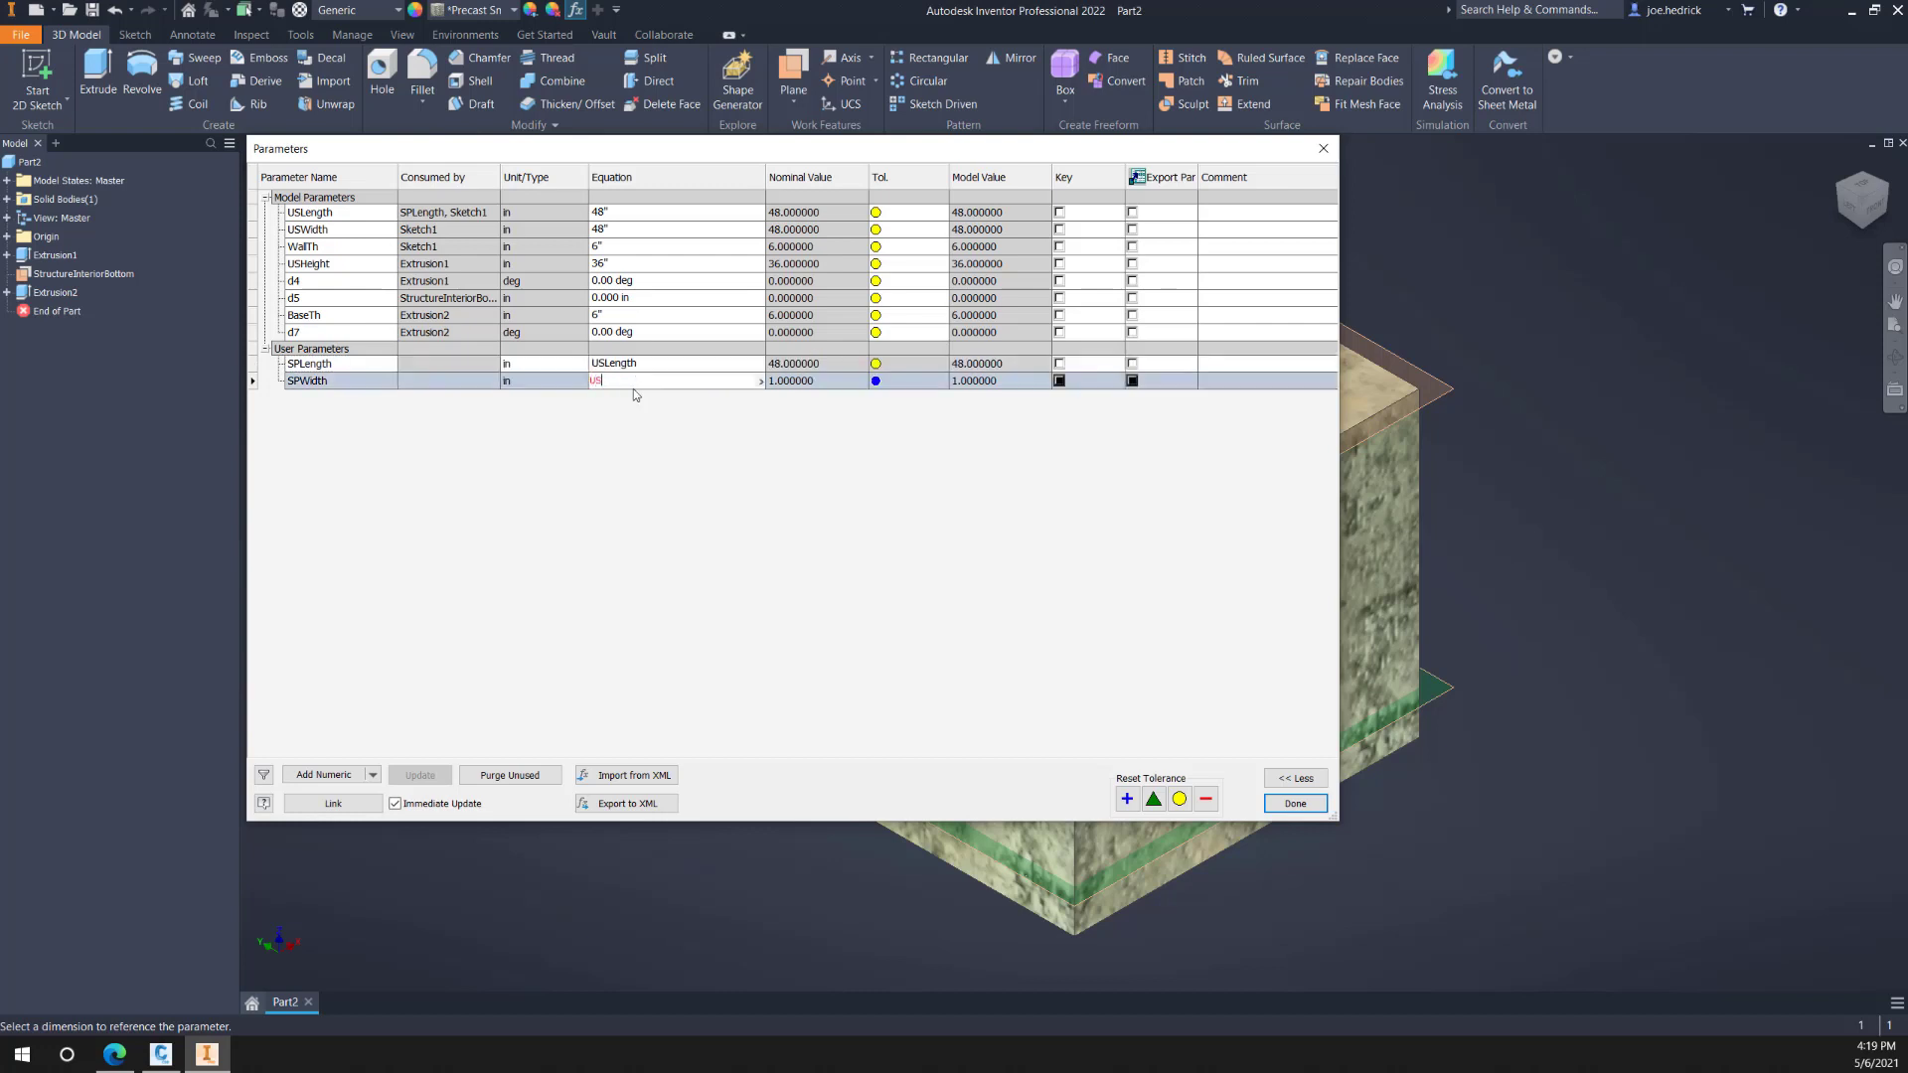
text(USWidth)
key(Return)
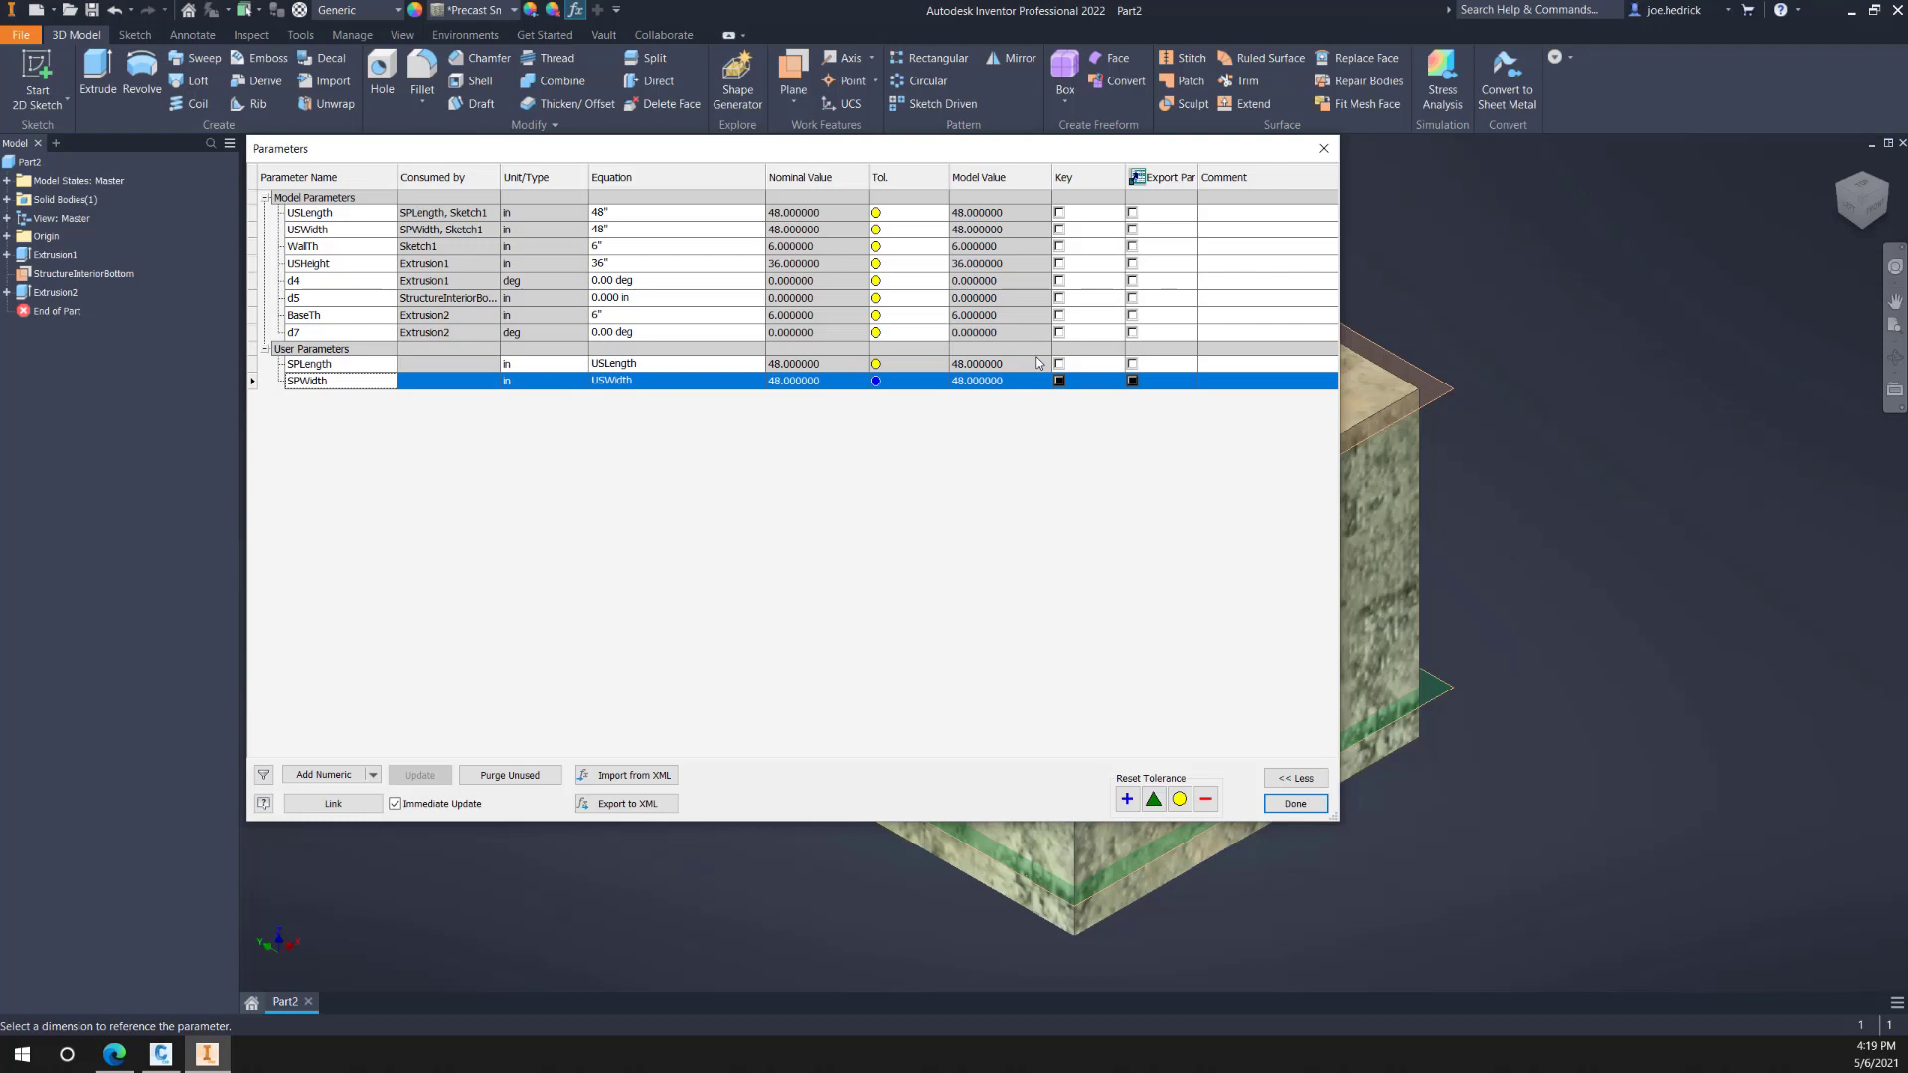
Step: Mark SPWidth, SPLength, BaseTh, USHeight, WallTh, USWidth and USLength as key parameters
click(1059, 381)
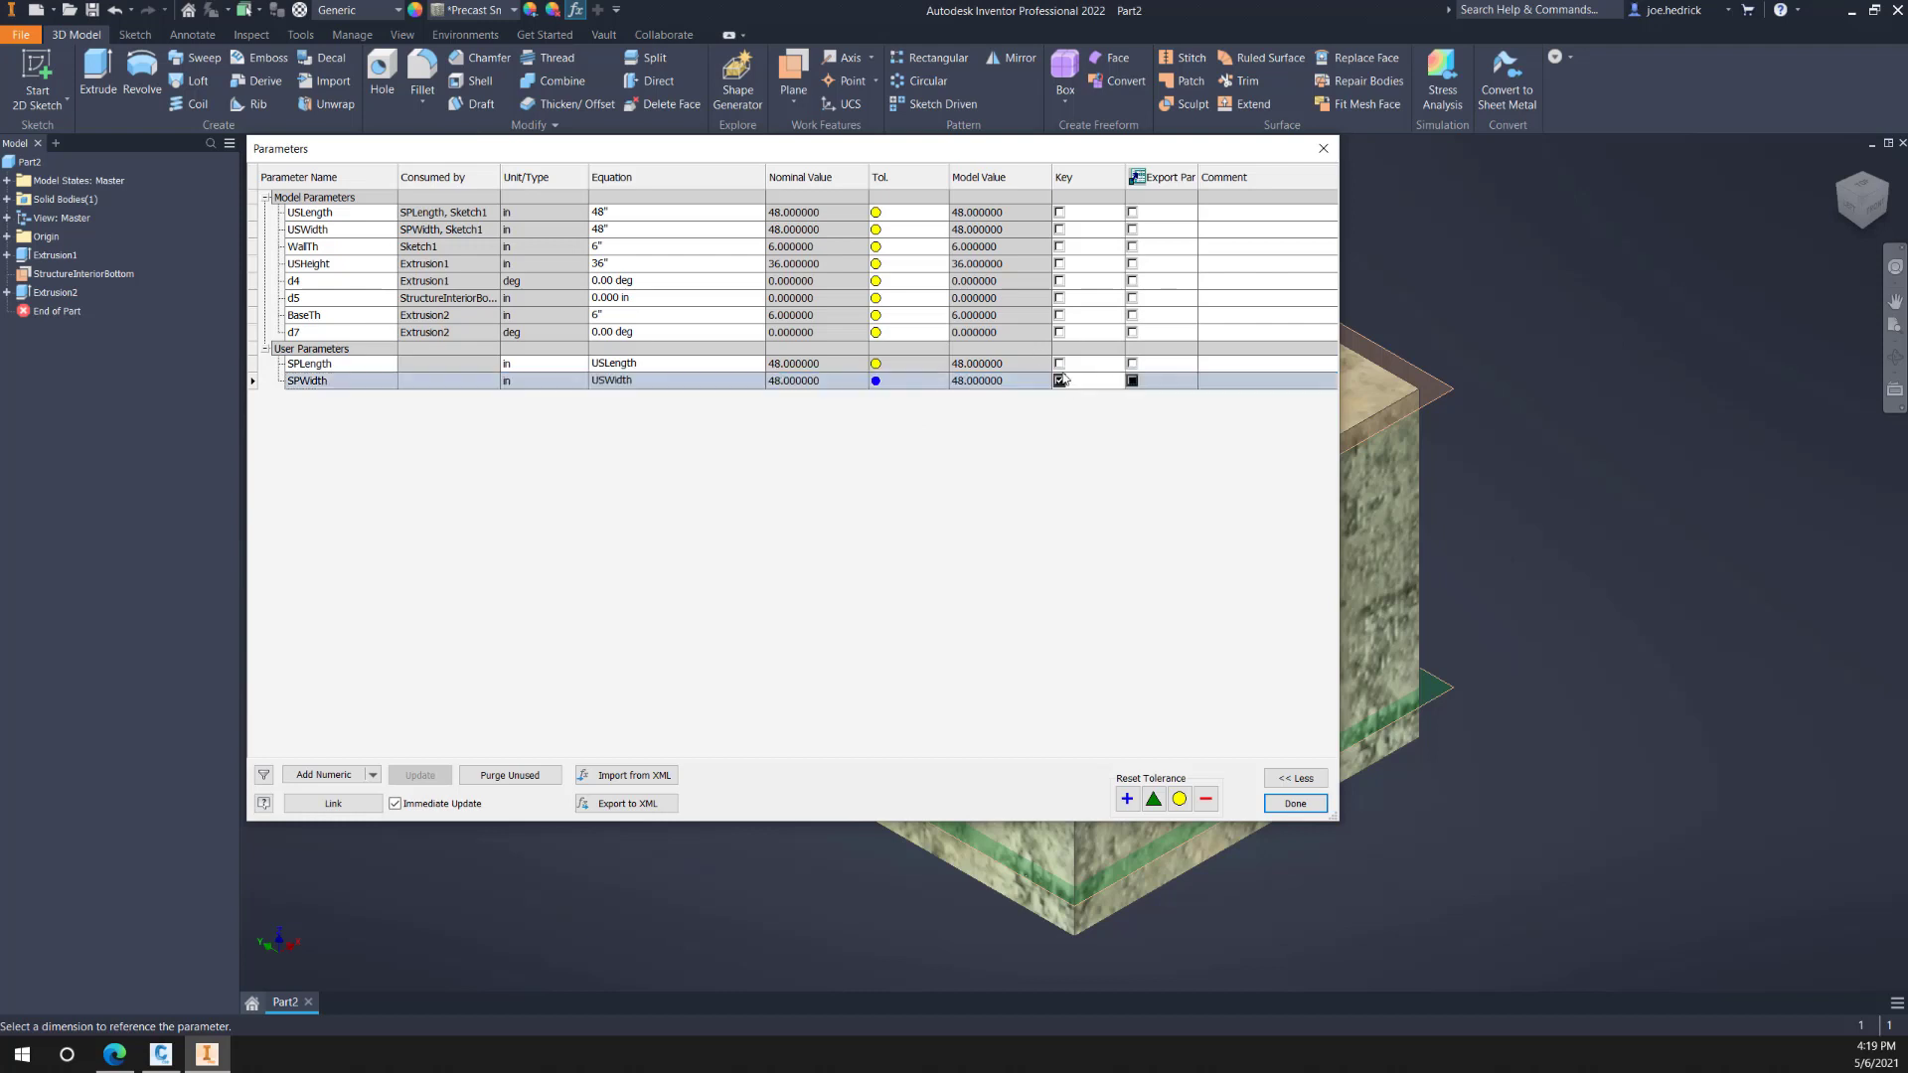
click(1059, 364)
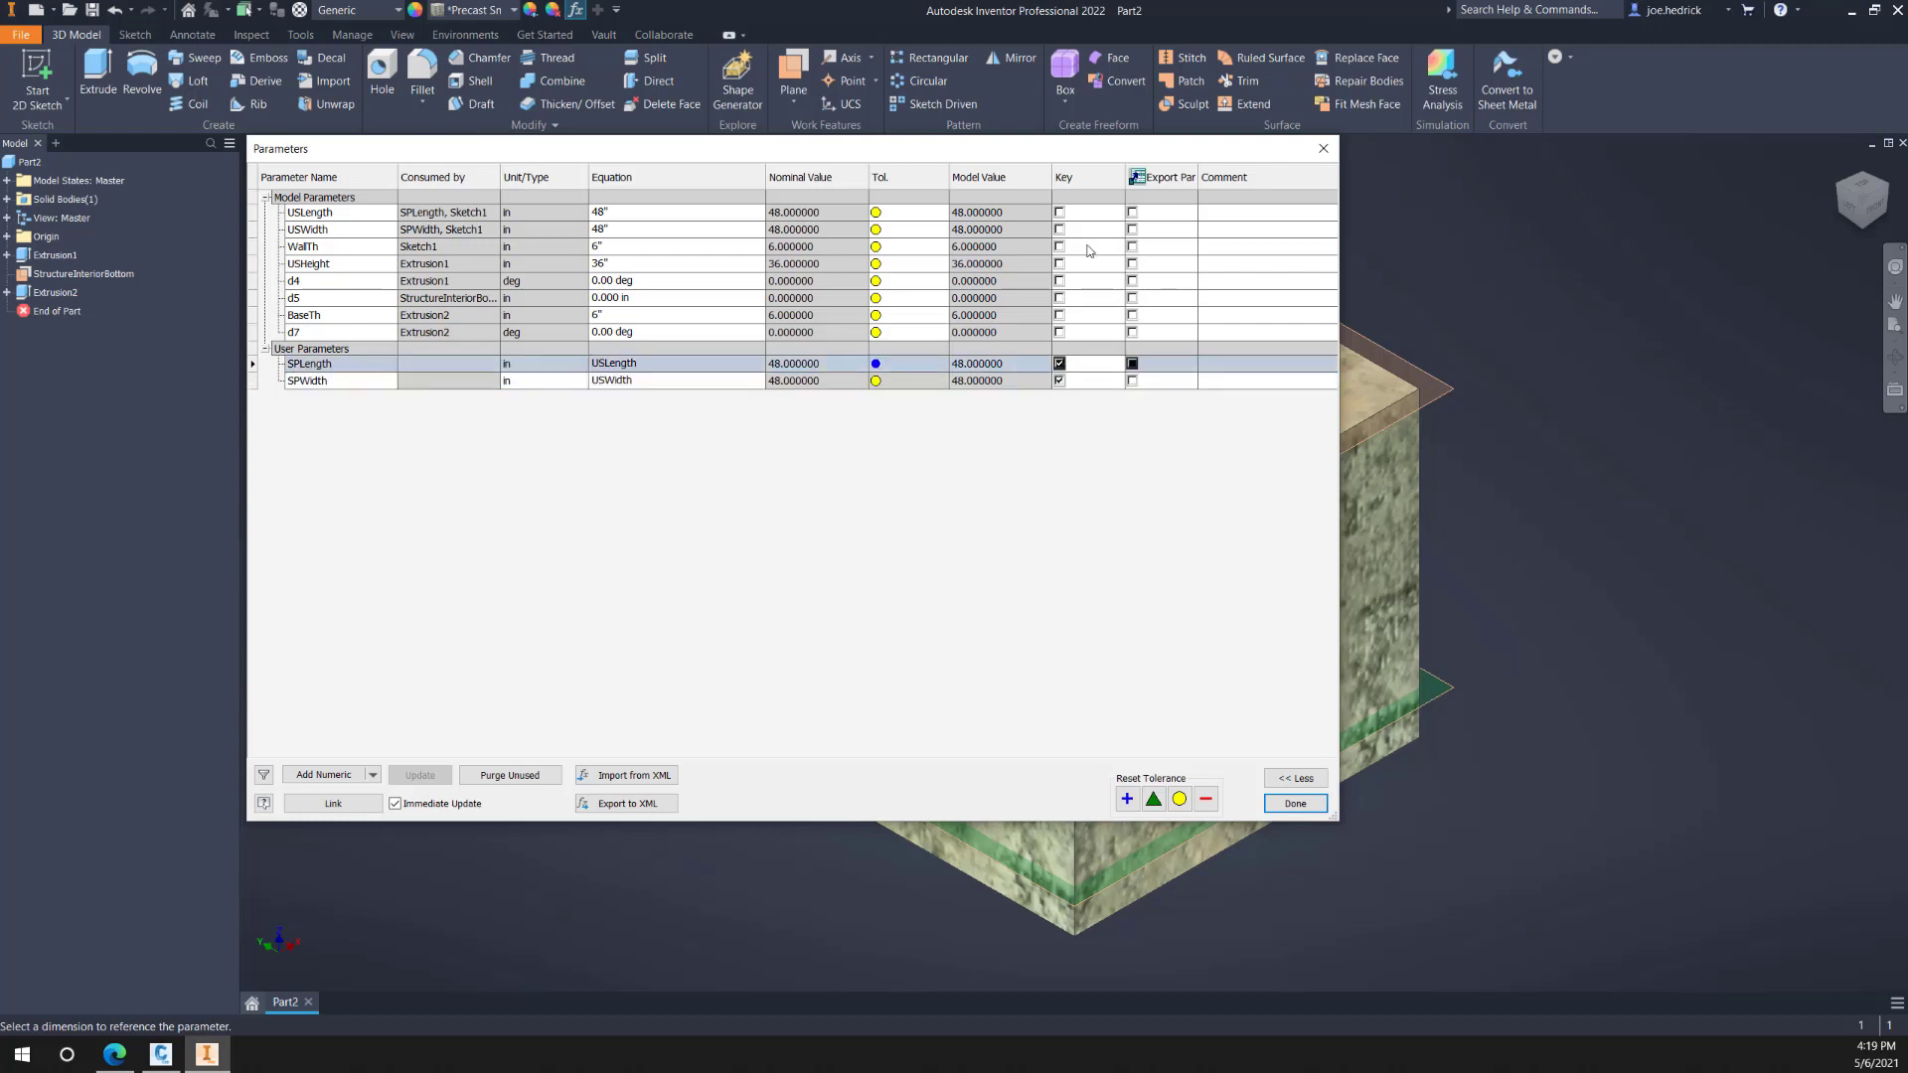
click(1059, 315)
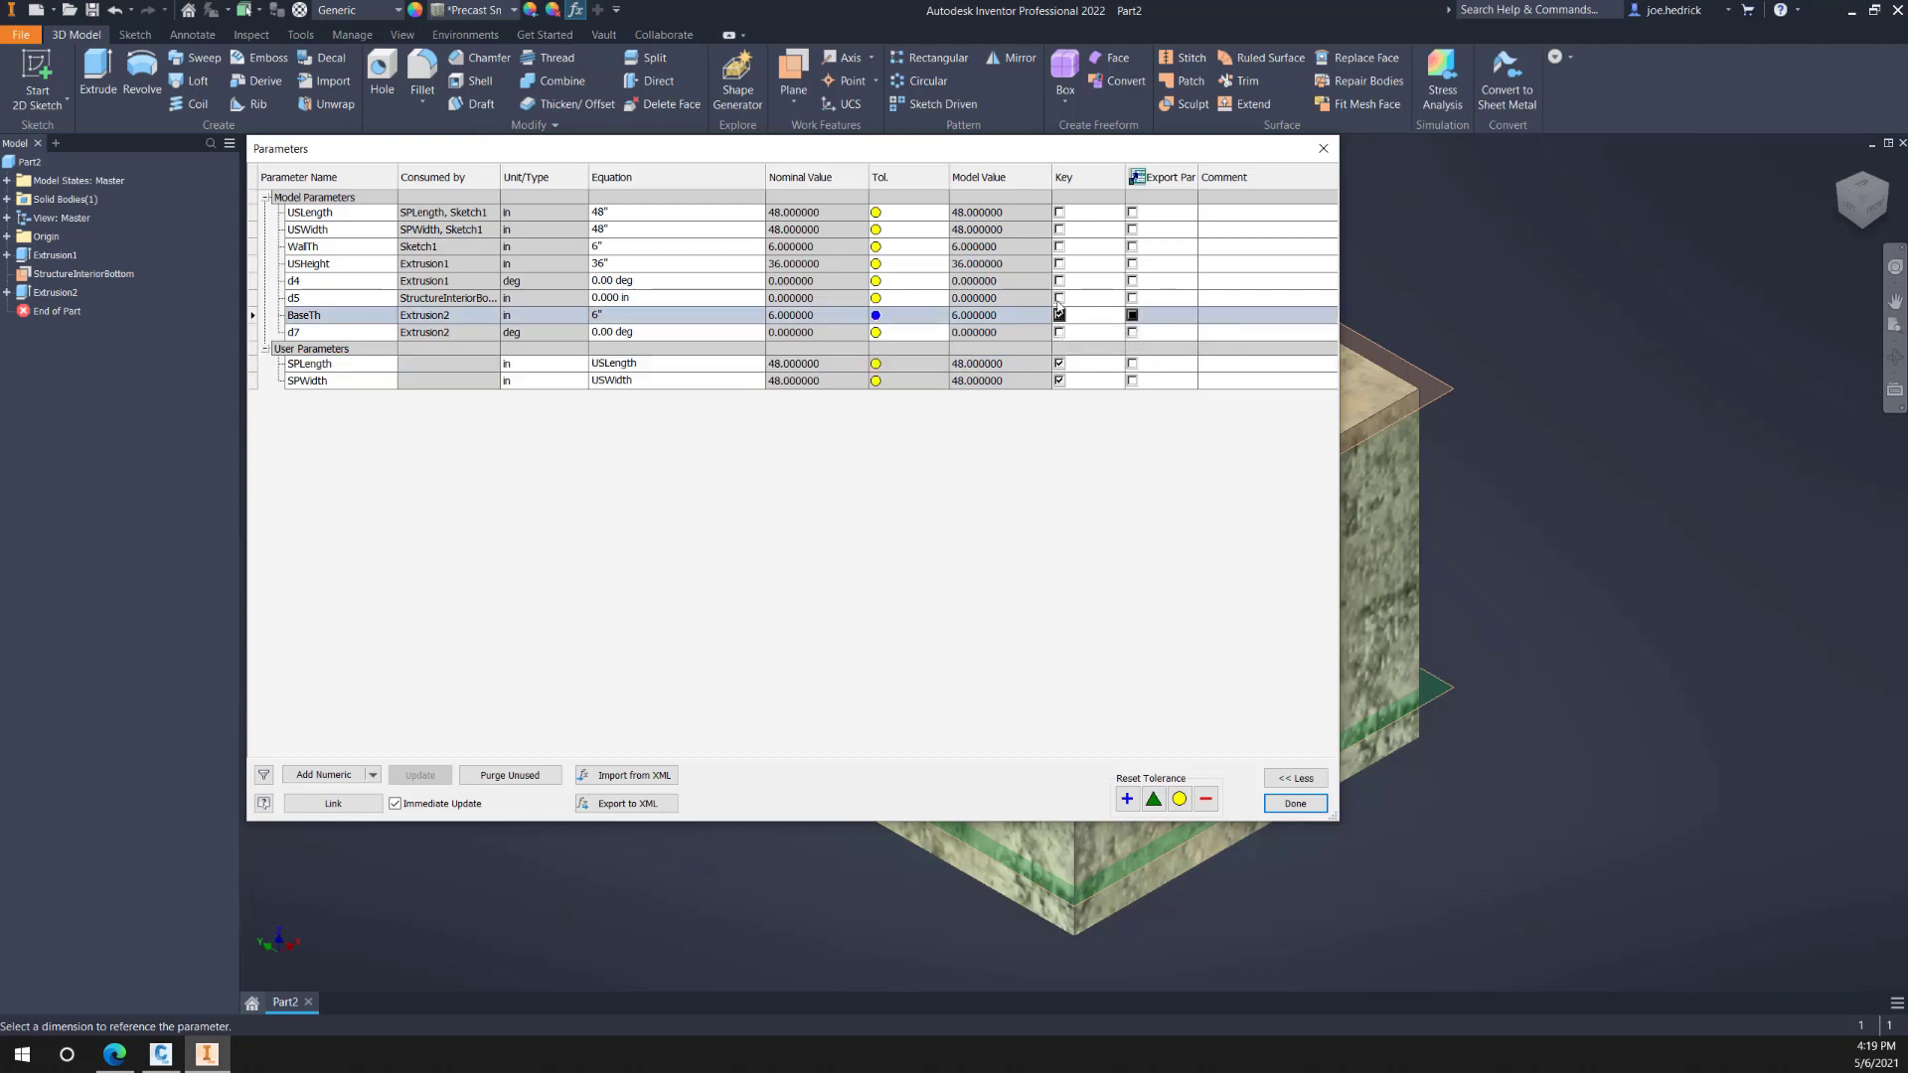
click(1059, 280)
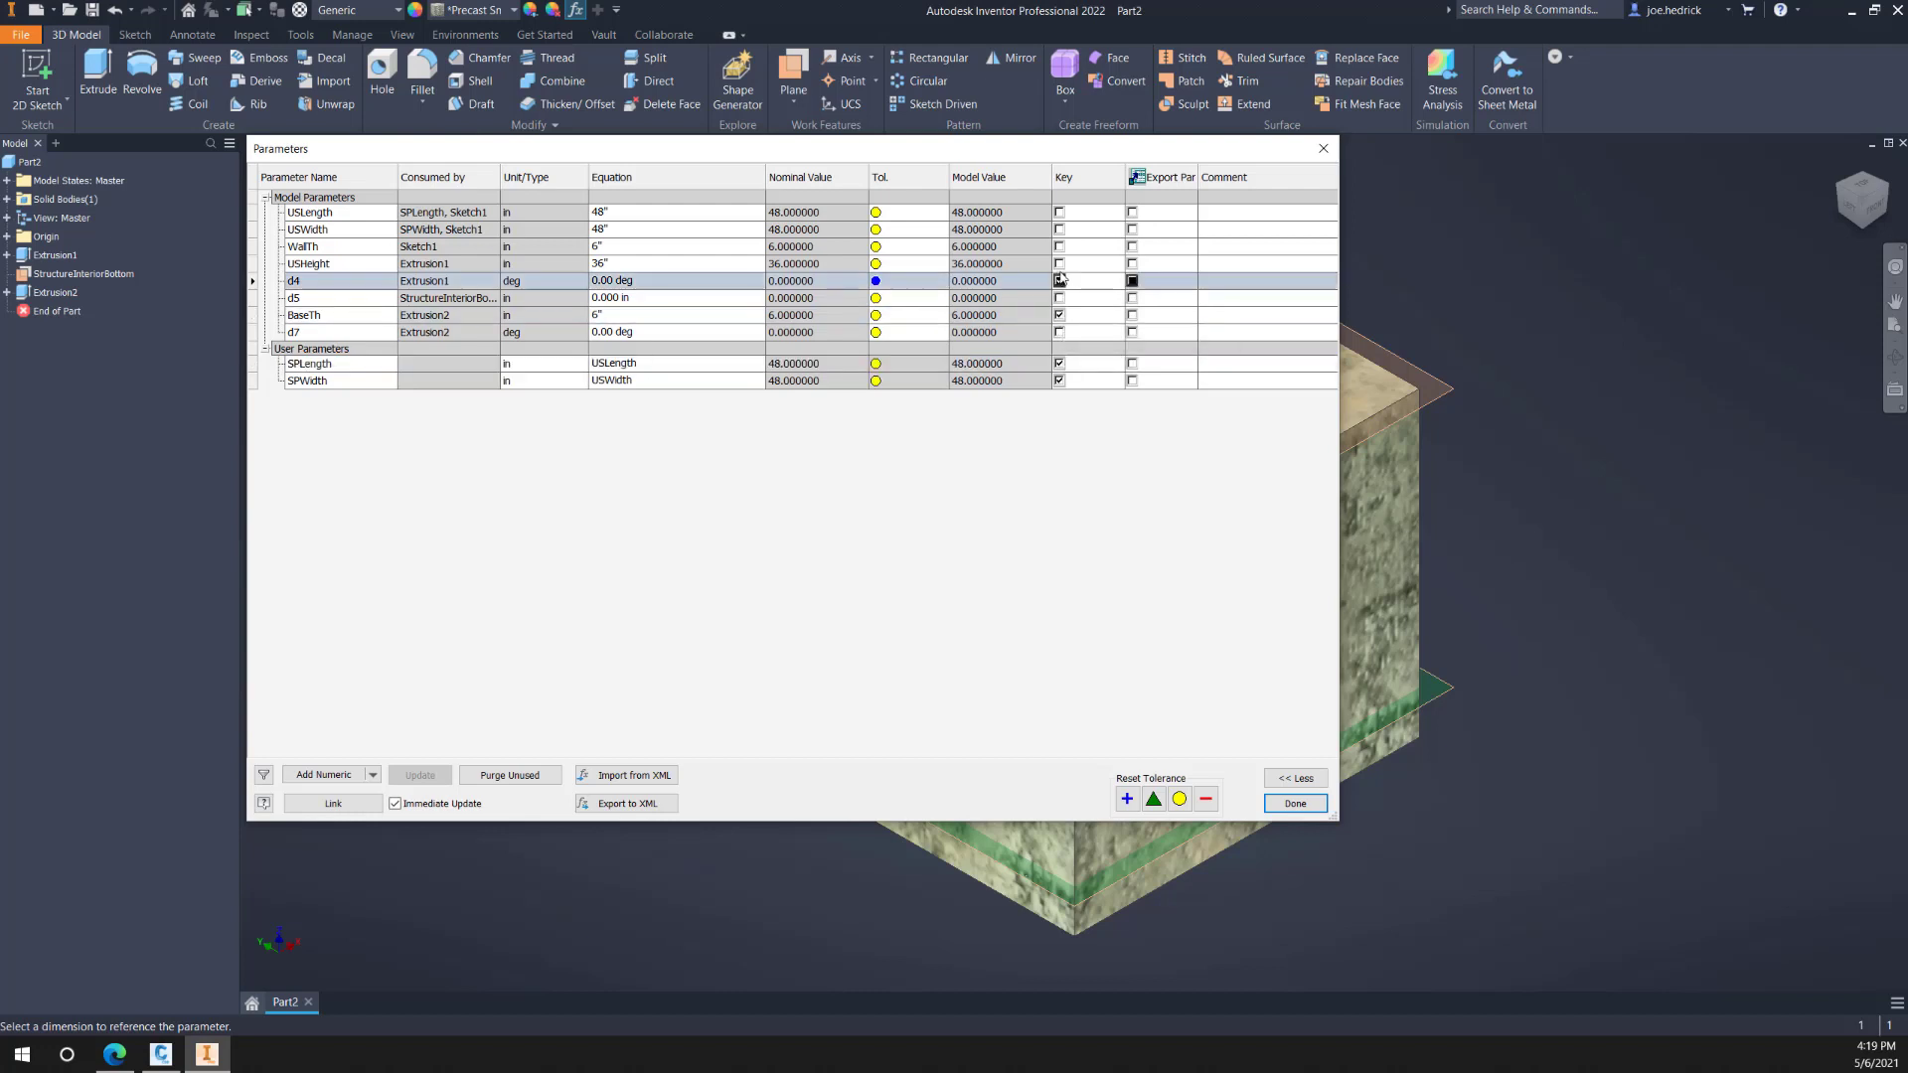
click(1059, 264)
click(1059, 247)
click(1059, 229)
click(1059, 211)
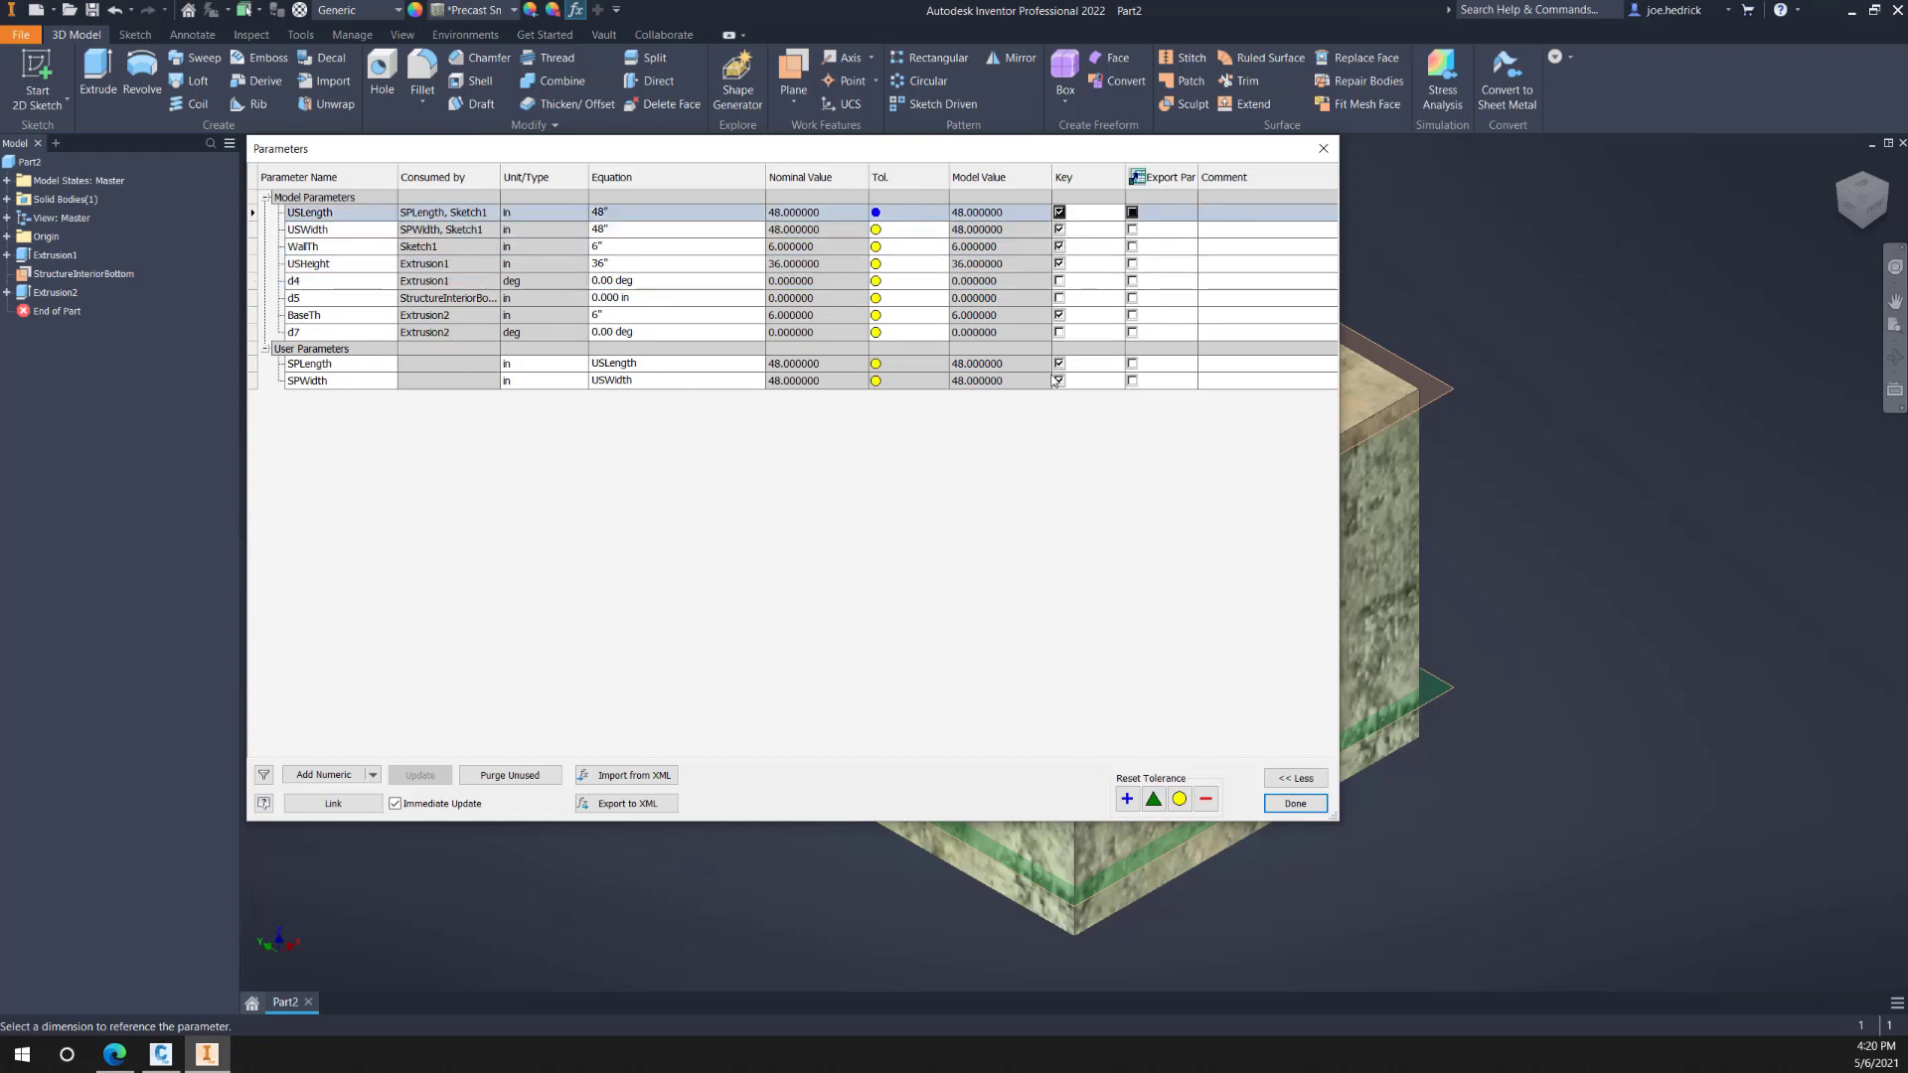
Step: Mark USLength, USWidth, WallTh, USHeight, BaseTh, SPLength and SPWidth as export parameters, and close the parameters table
click(1131, 213)
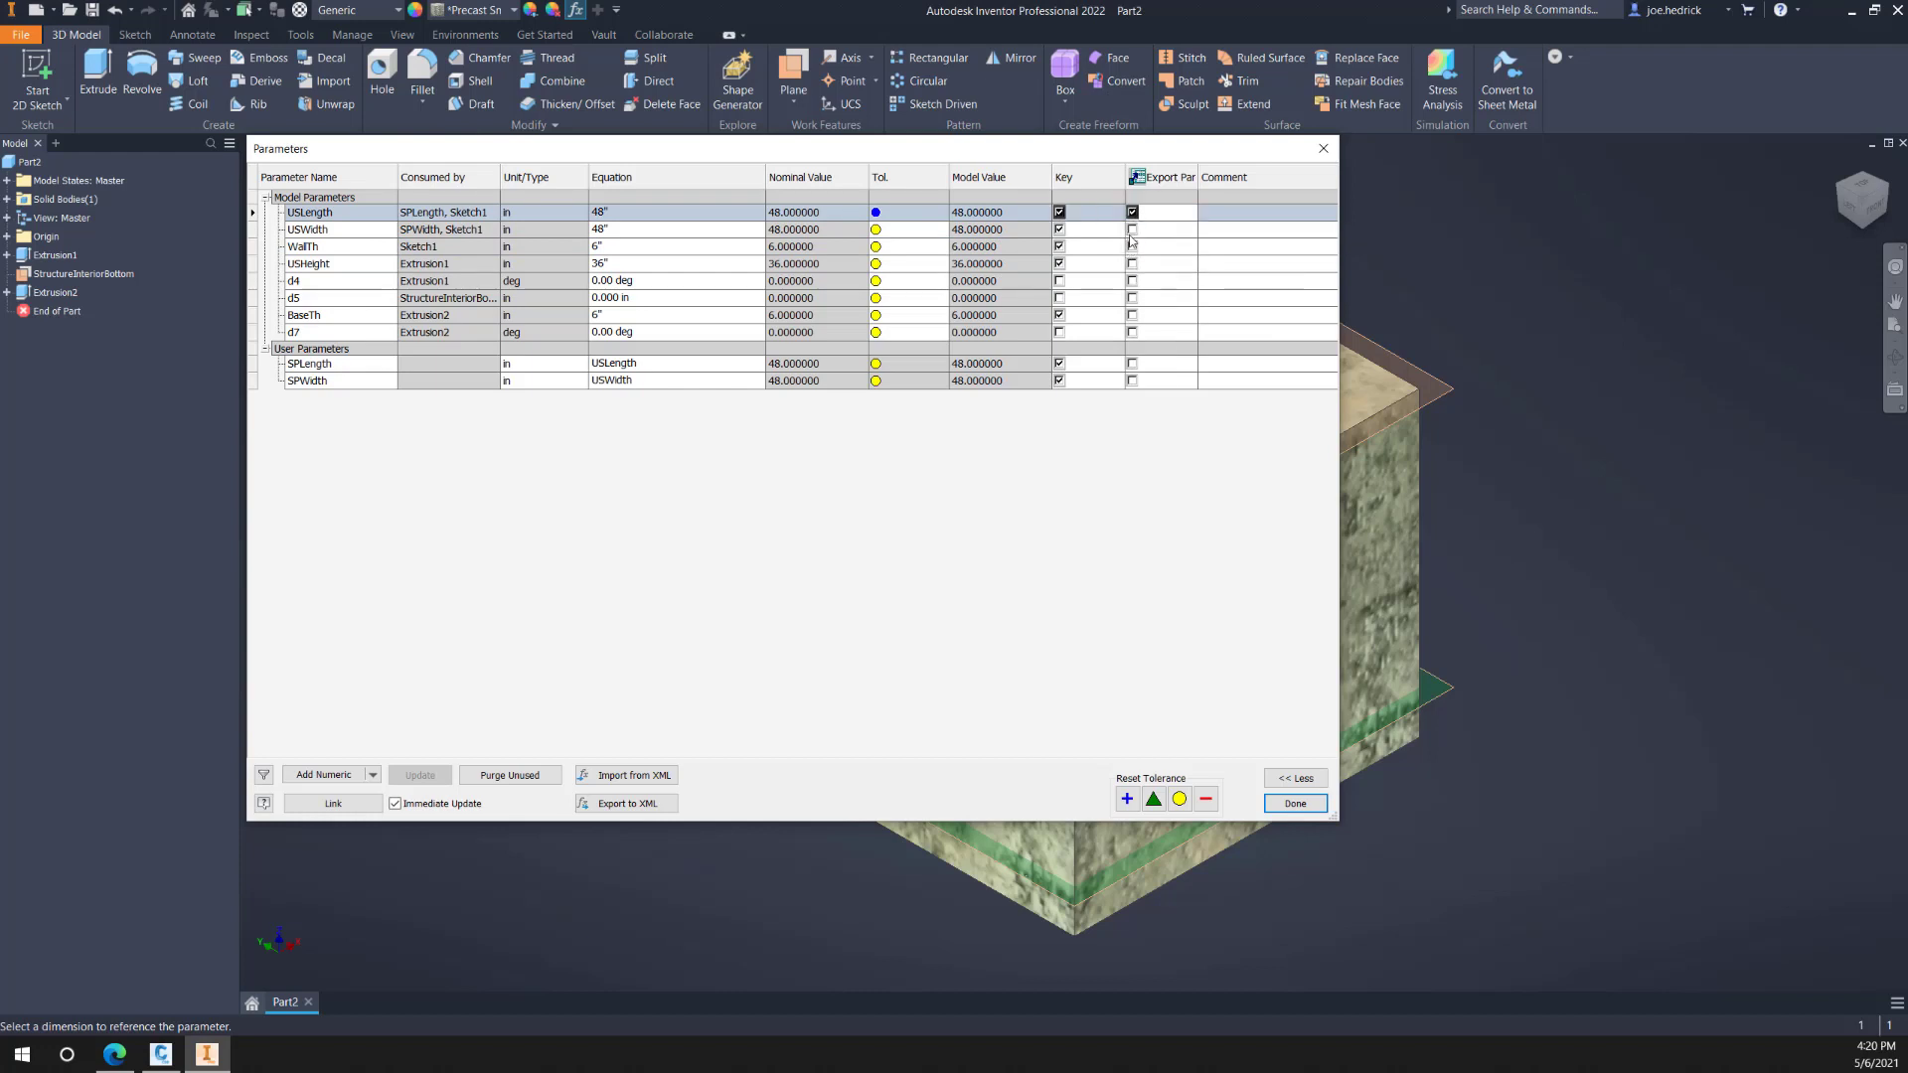
click(1132, 229)
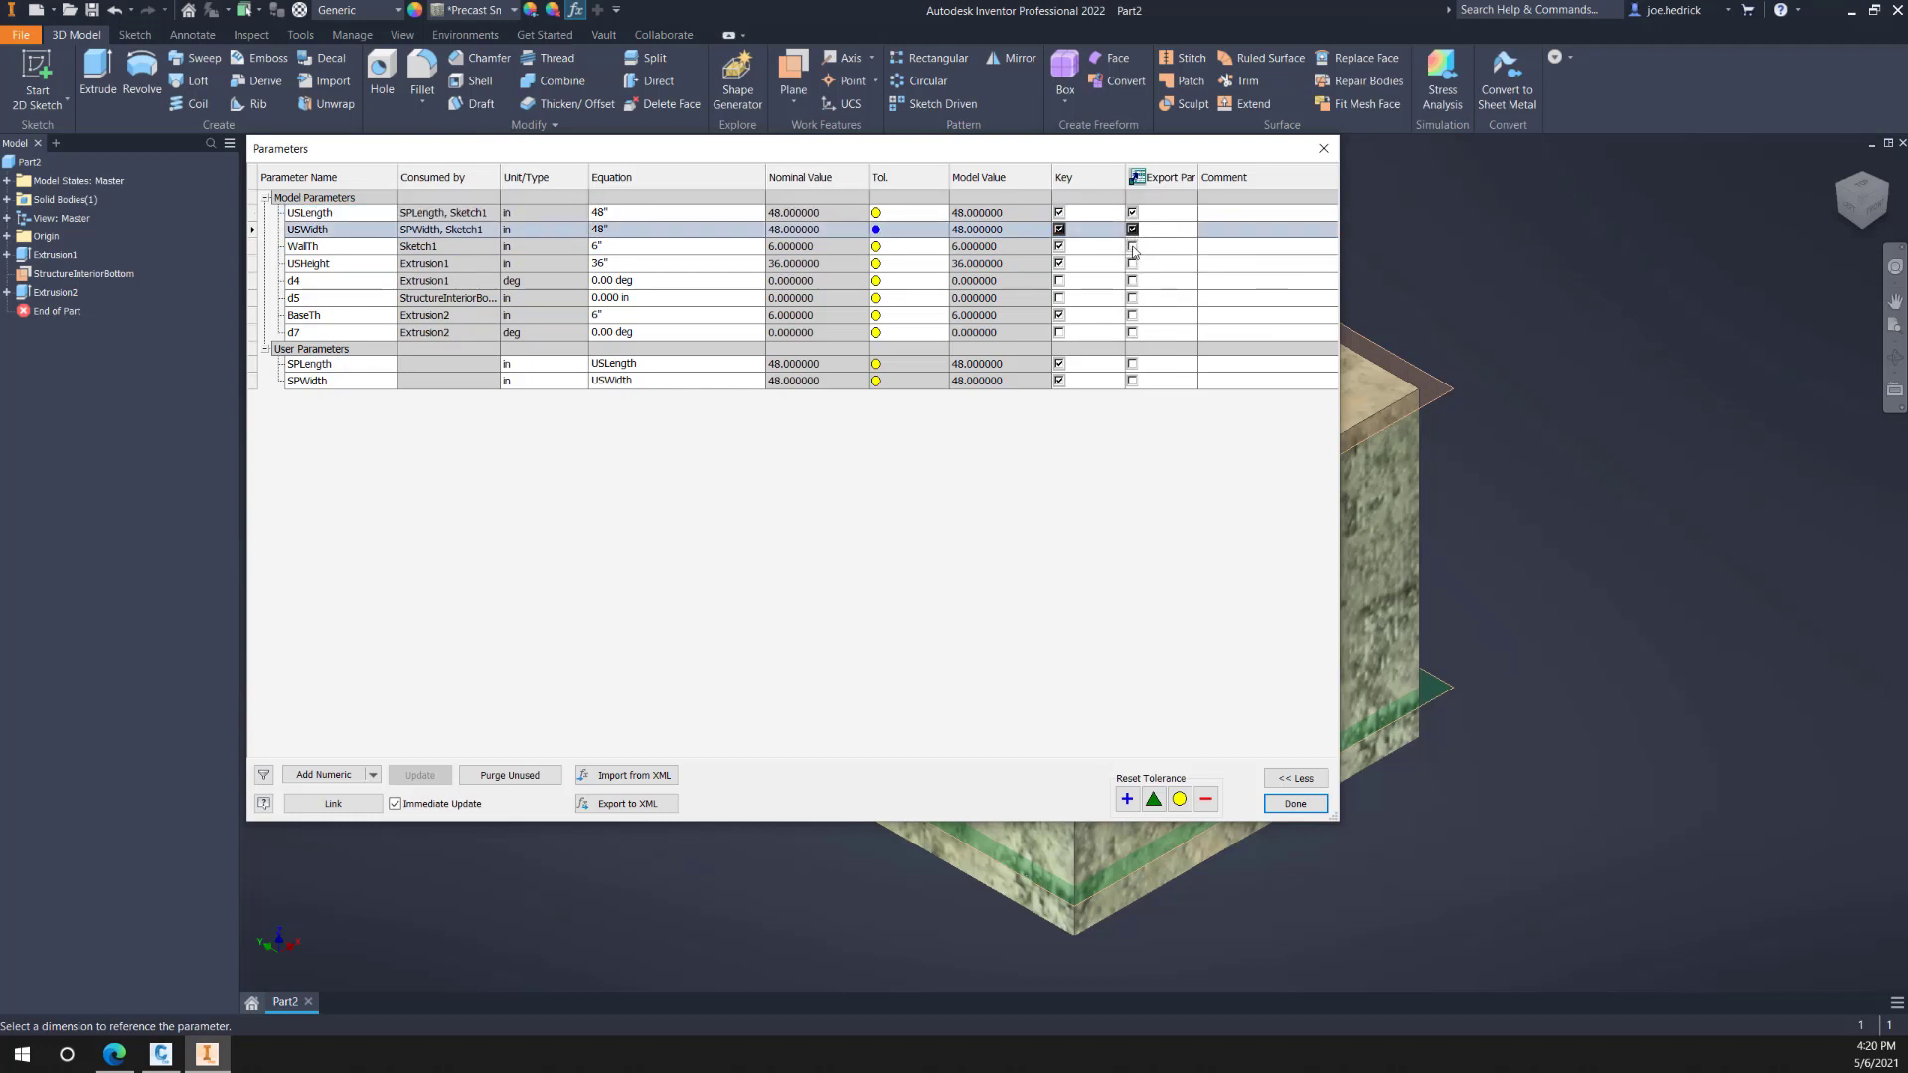
click(1131, 247)
click(1131, 263)
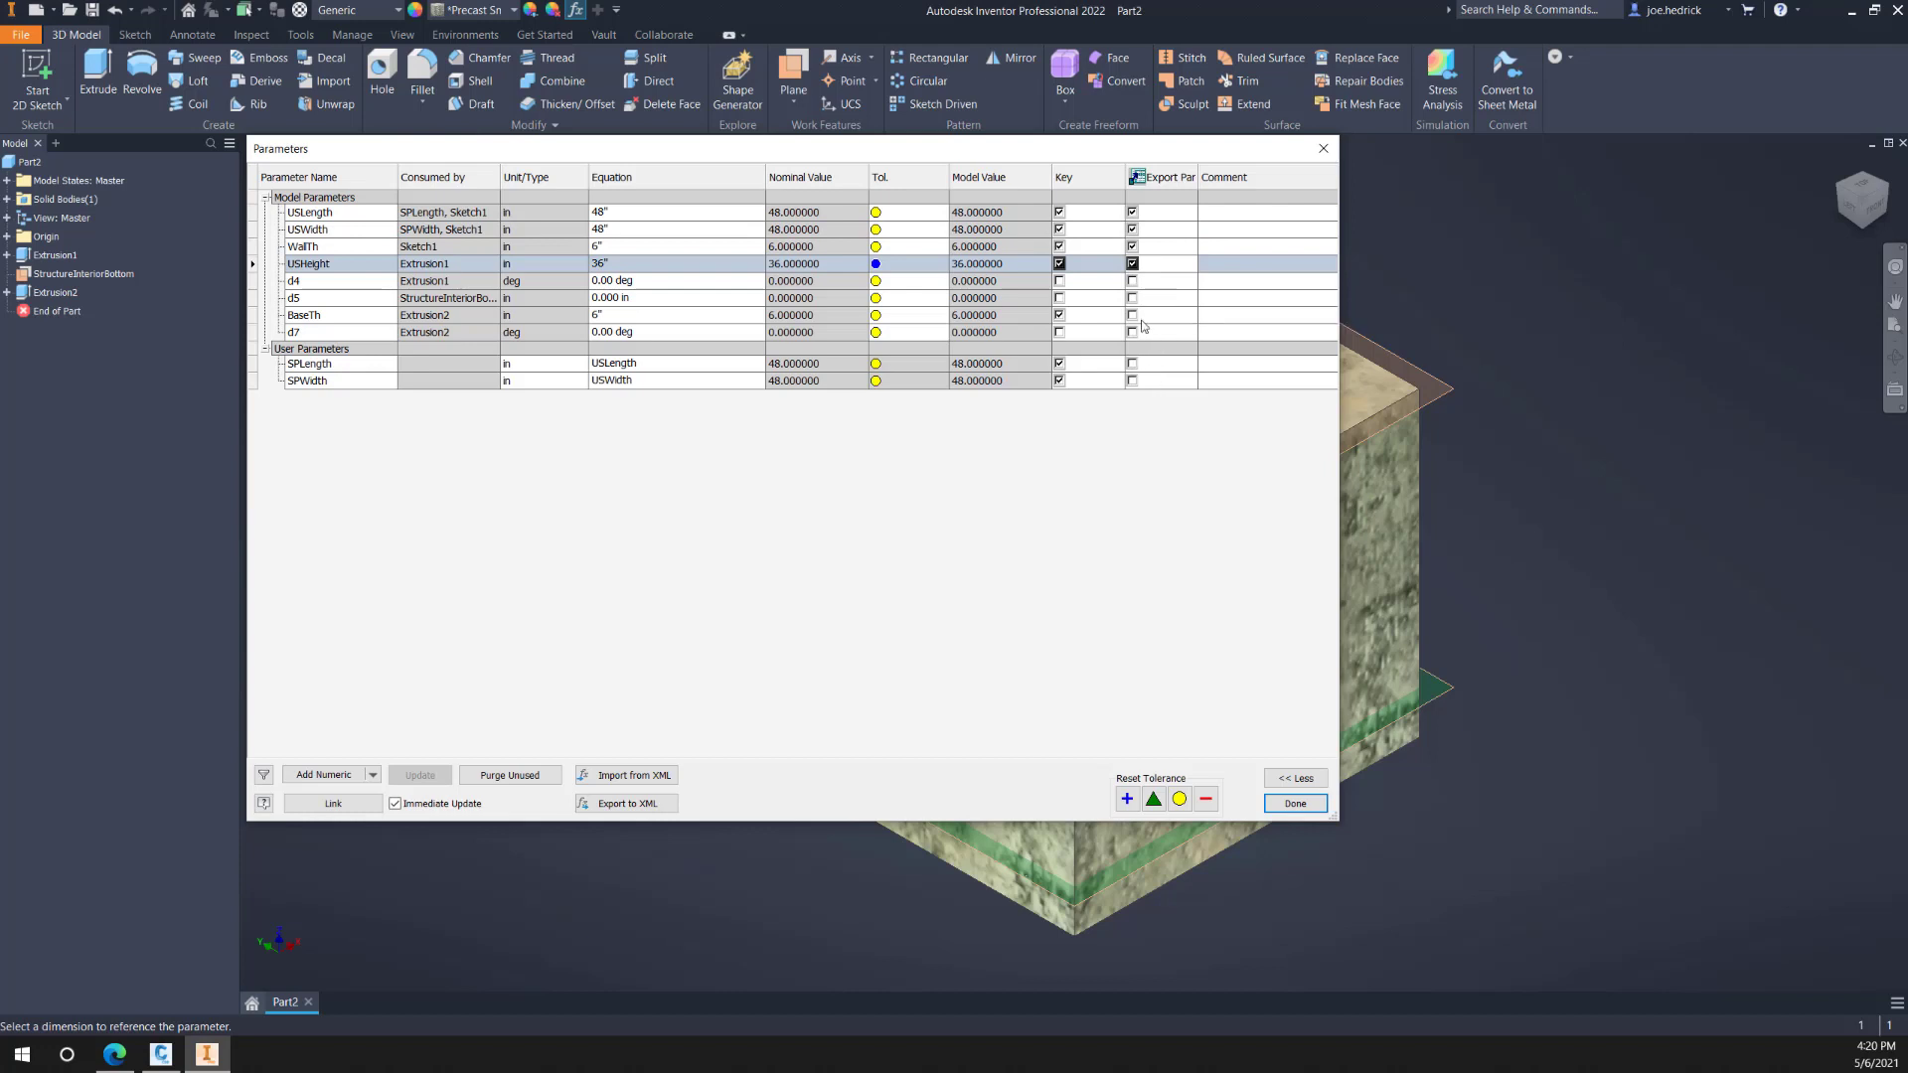
click(1132, 315)
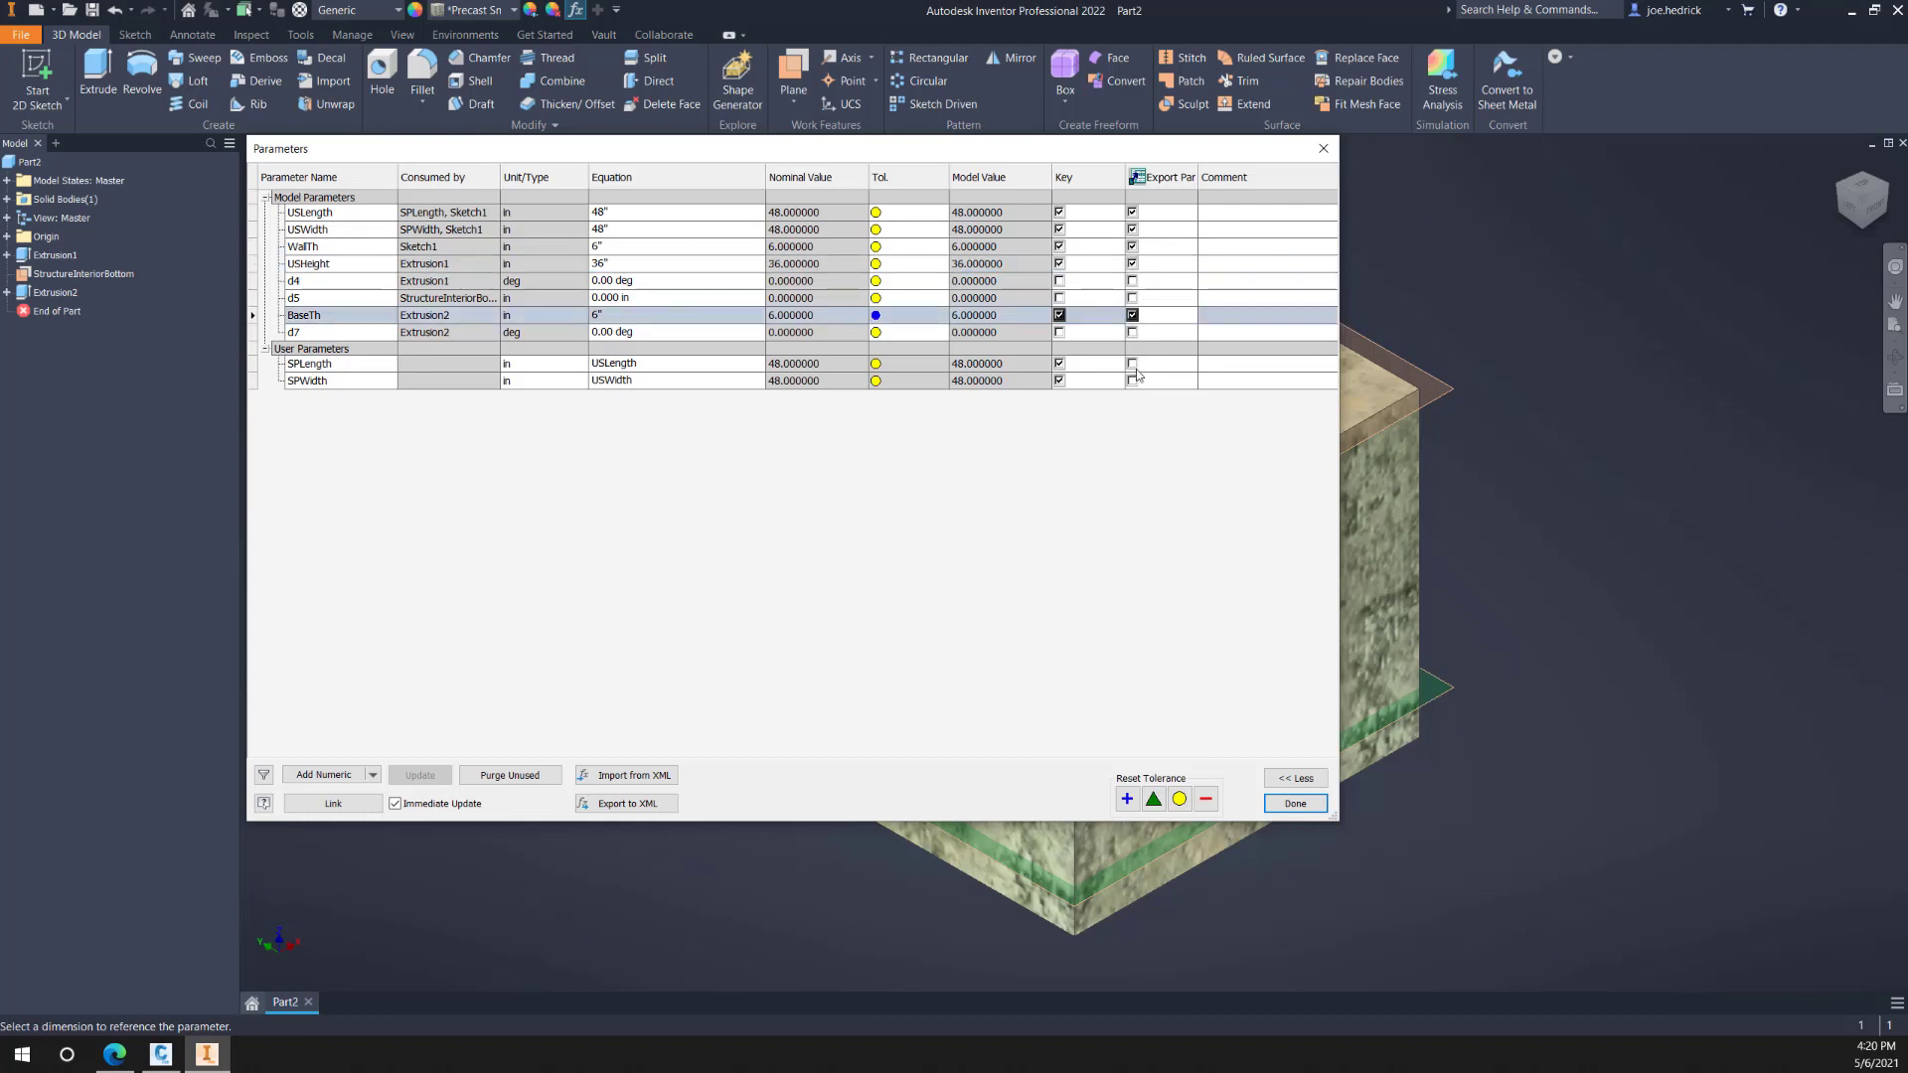
click(1132, 363)
click(1132, 380)
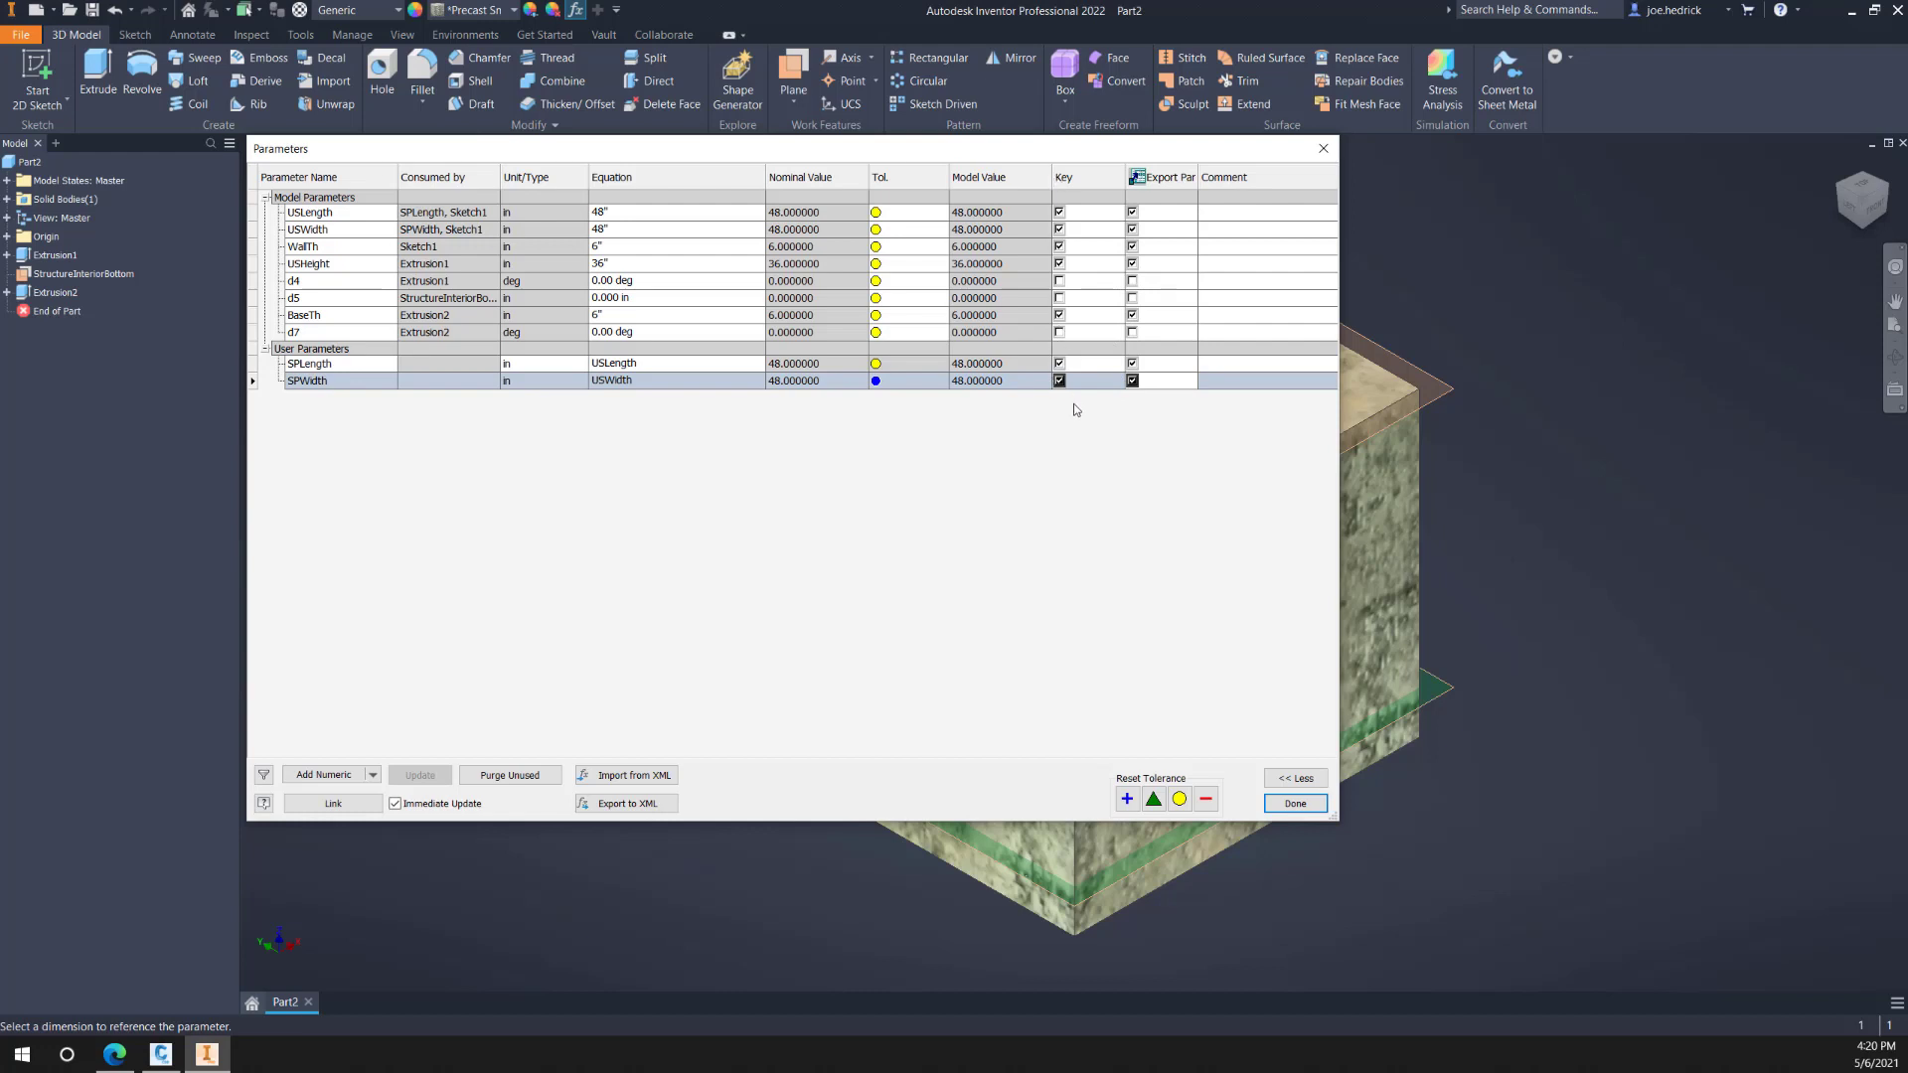
click(1132, 380)
click(1294, 802)
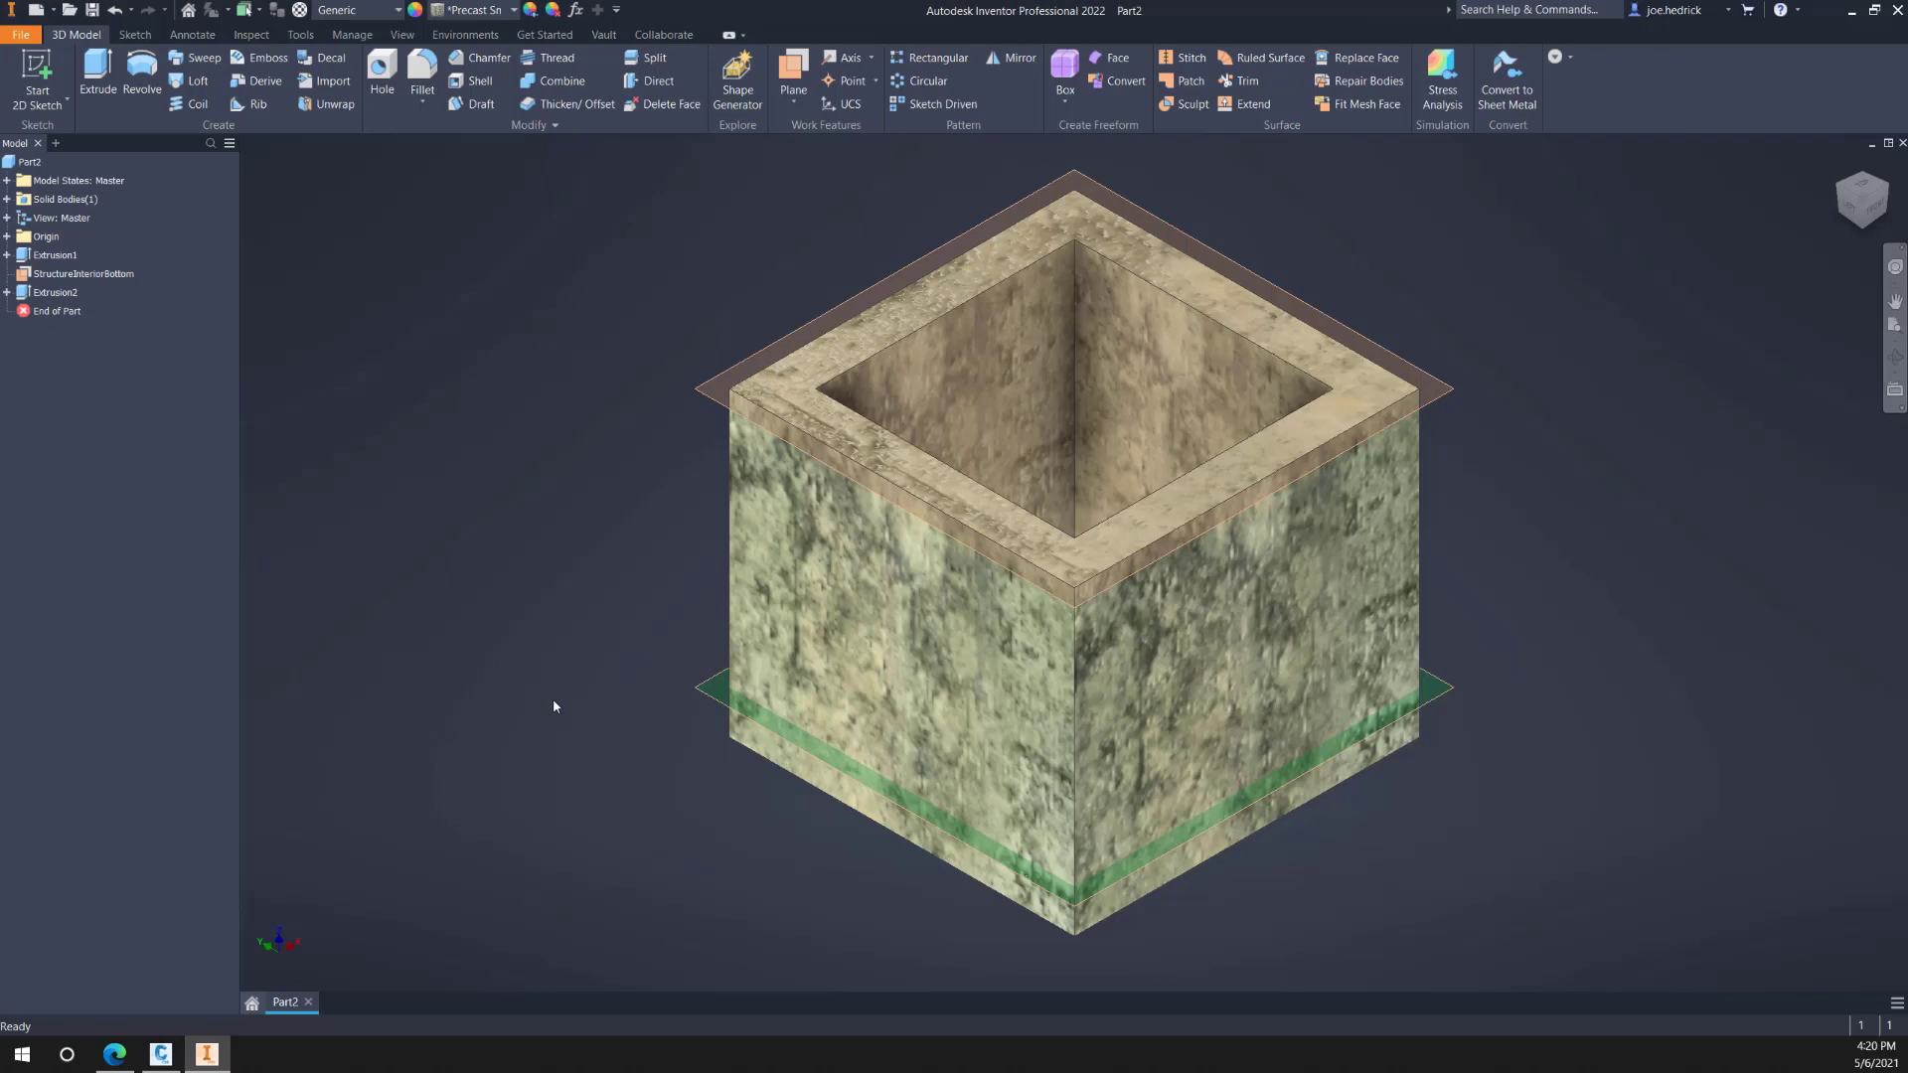
Step: Hide the StructureInteriorBottom work plane and enter the Infrastructure Part Shape Utilities environment
right_click(712, 691)
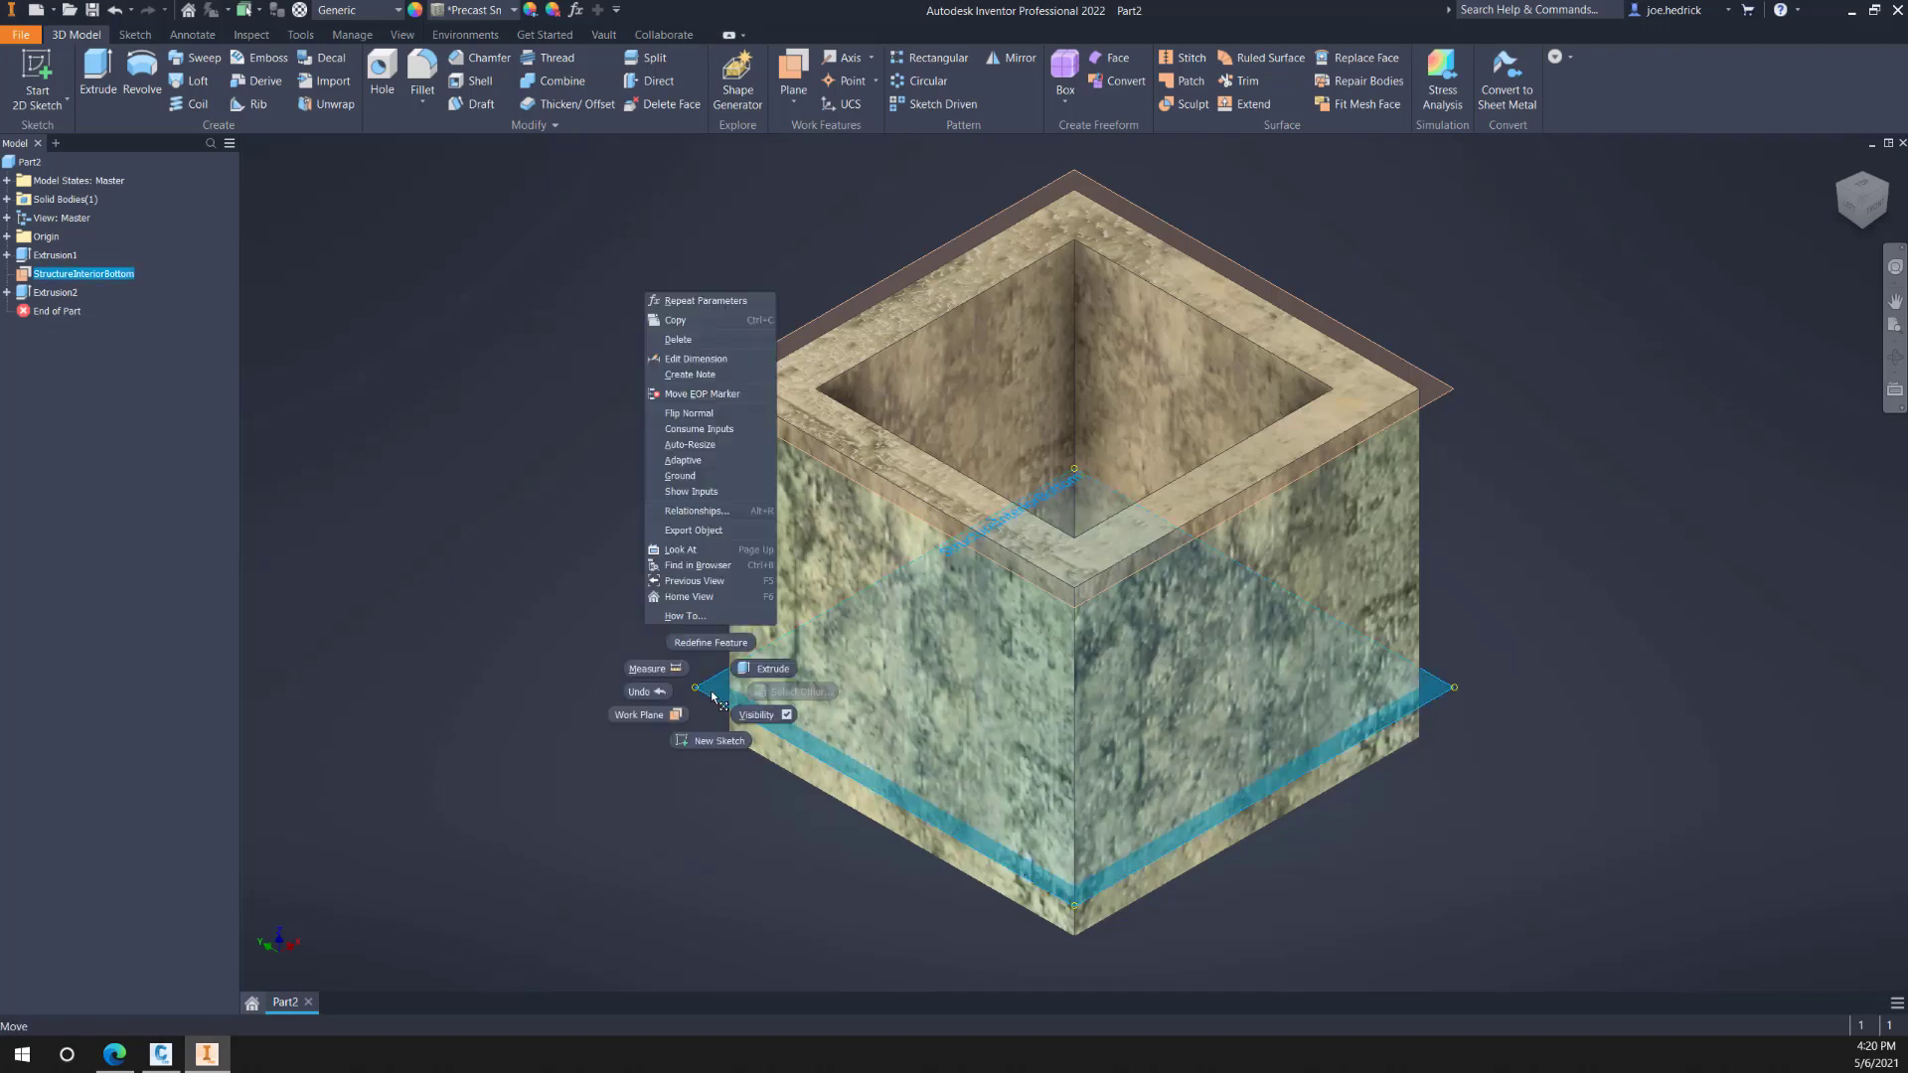
click(780, 716)
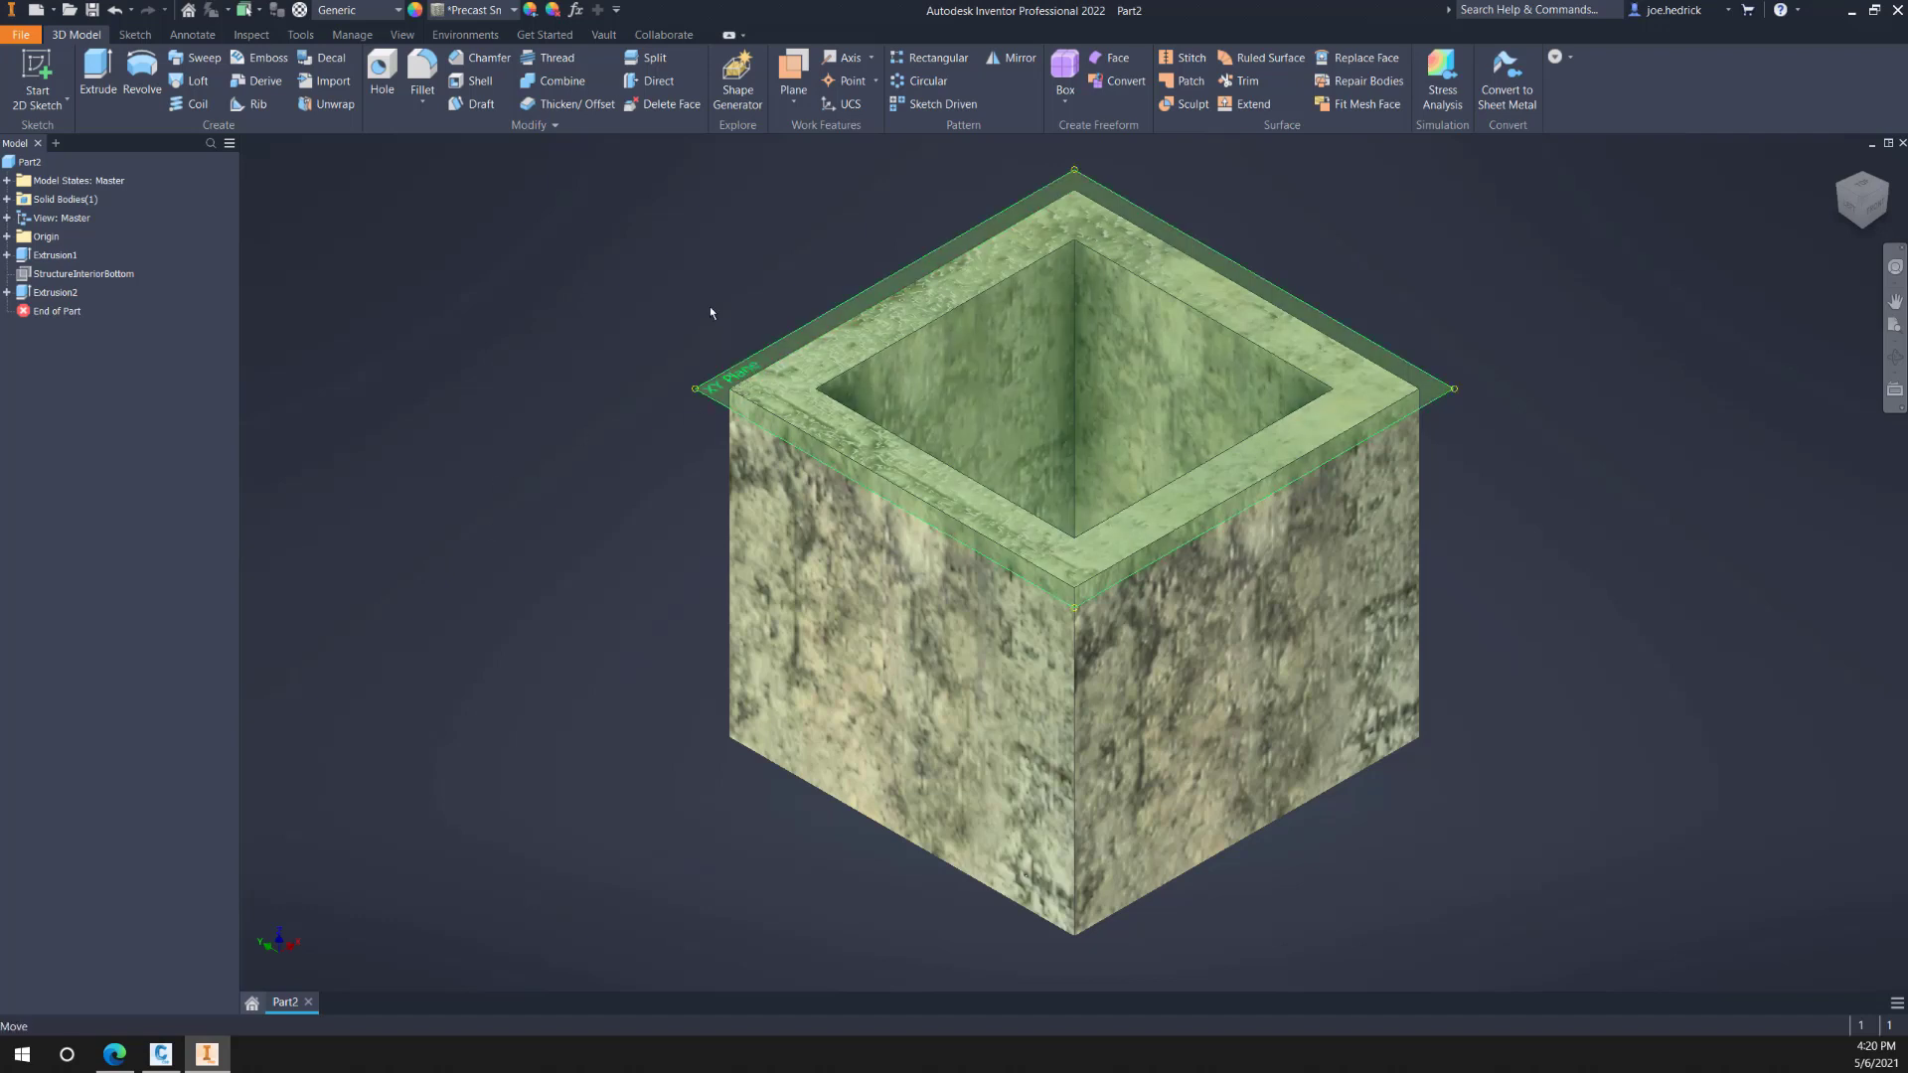
click(461, 37)
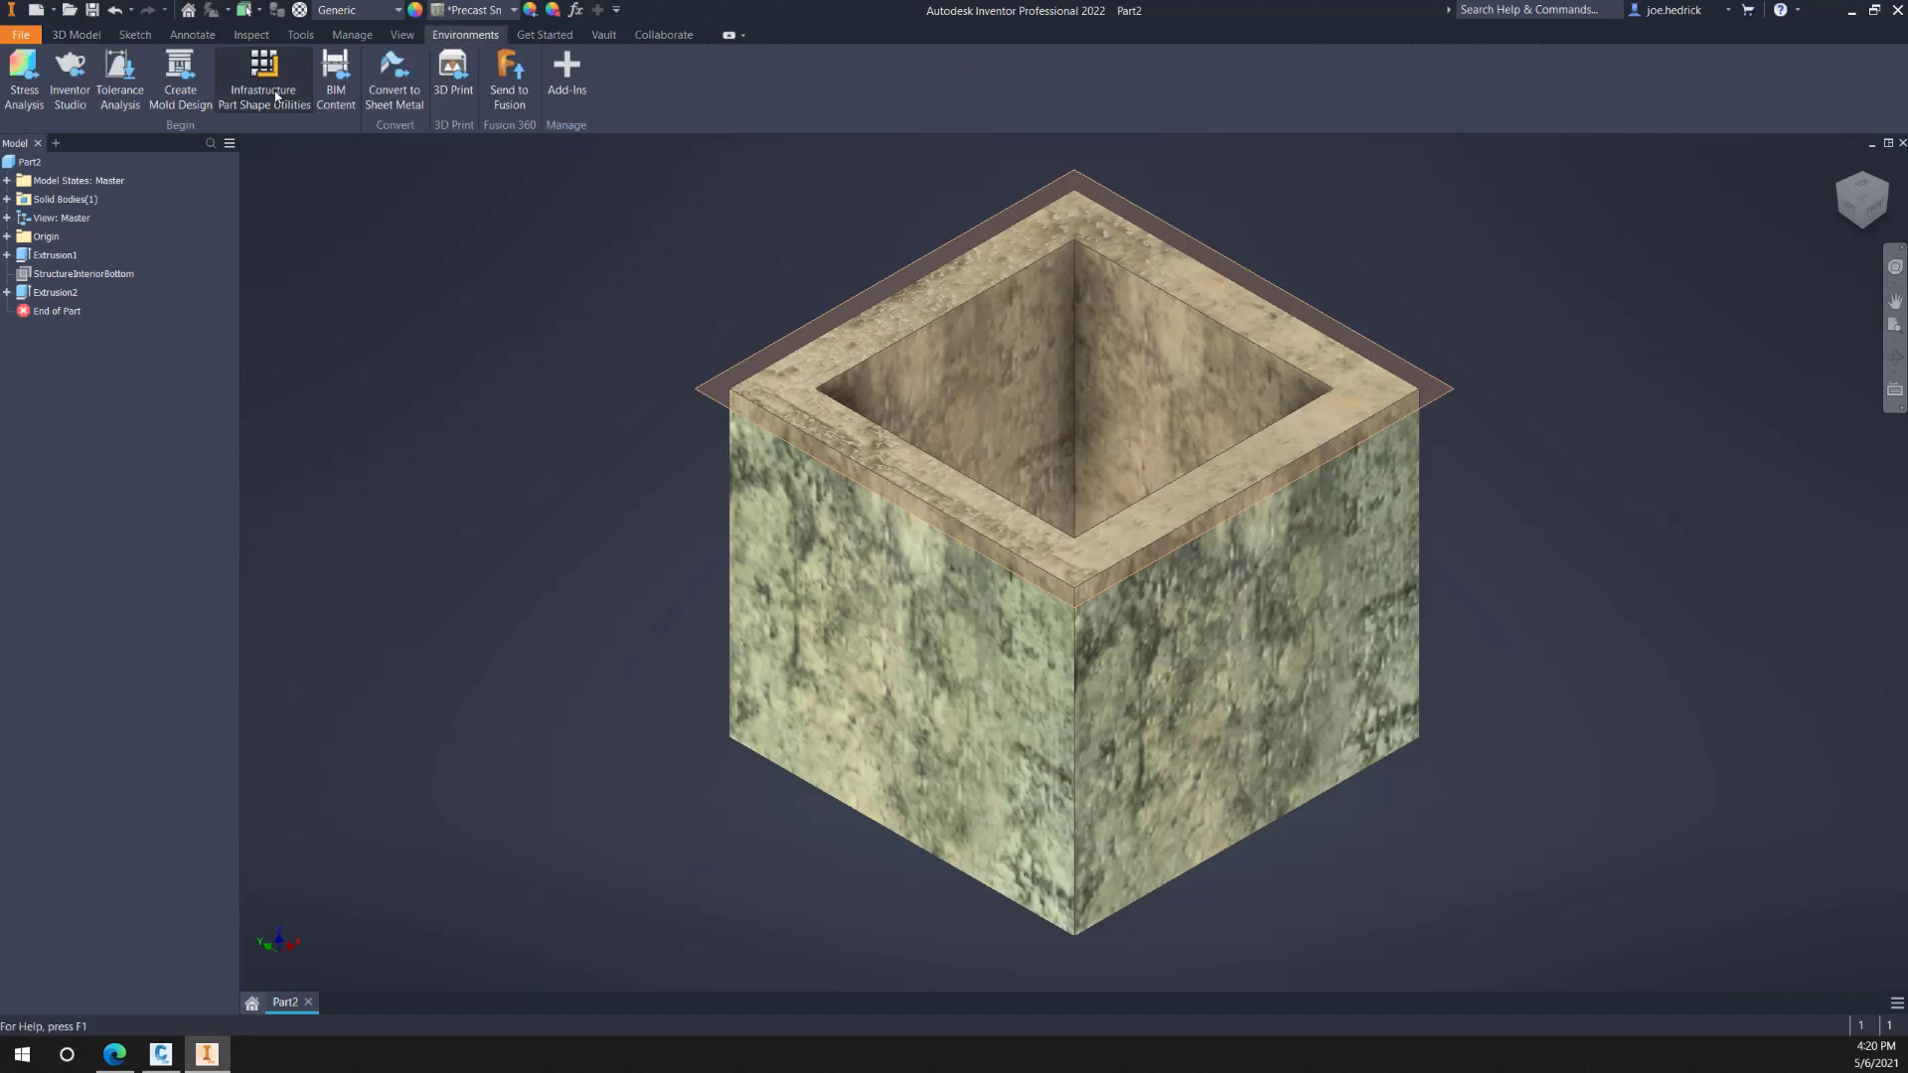
click(270, 89)
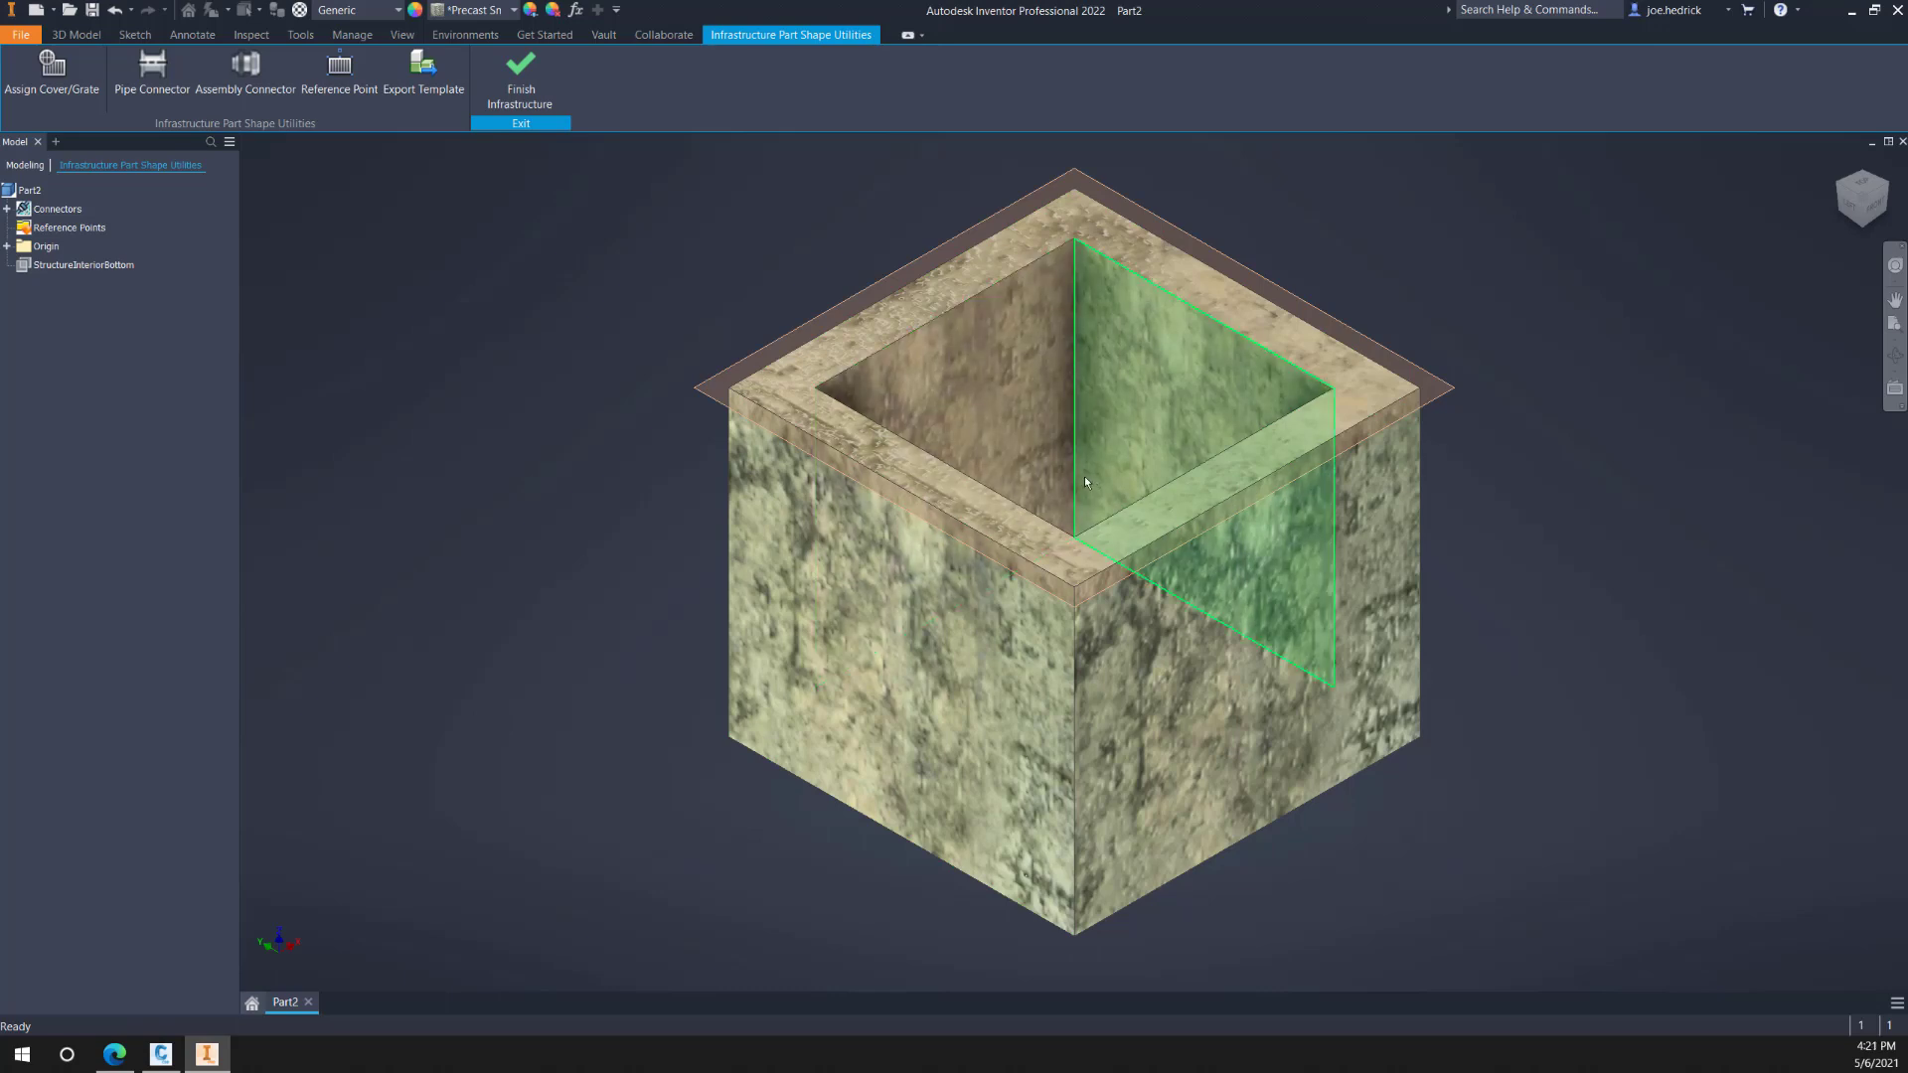
Step: Add an assembly connector named UndergroundStructurePort at the center point of the box's top edge loop and adjust its orientation
click(243, 77)
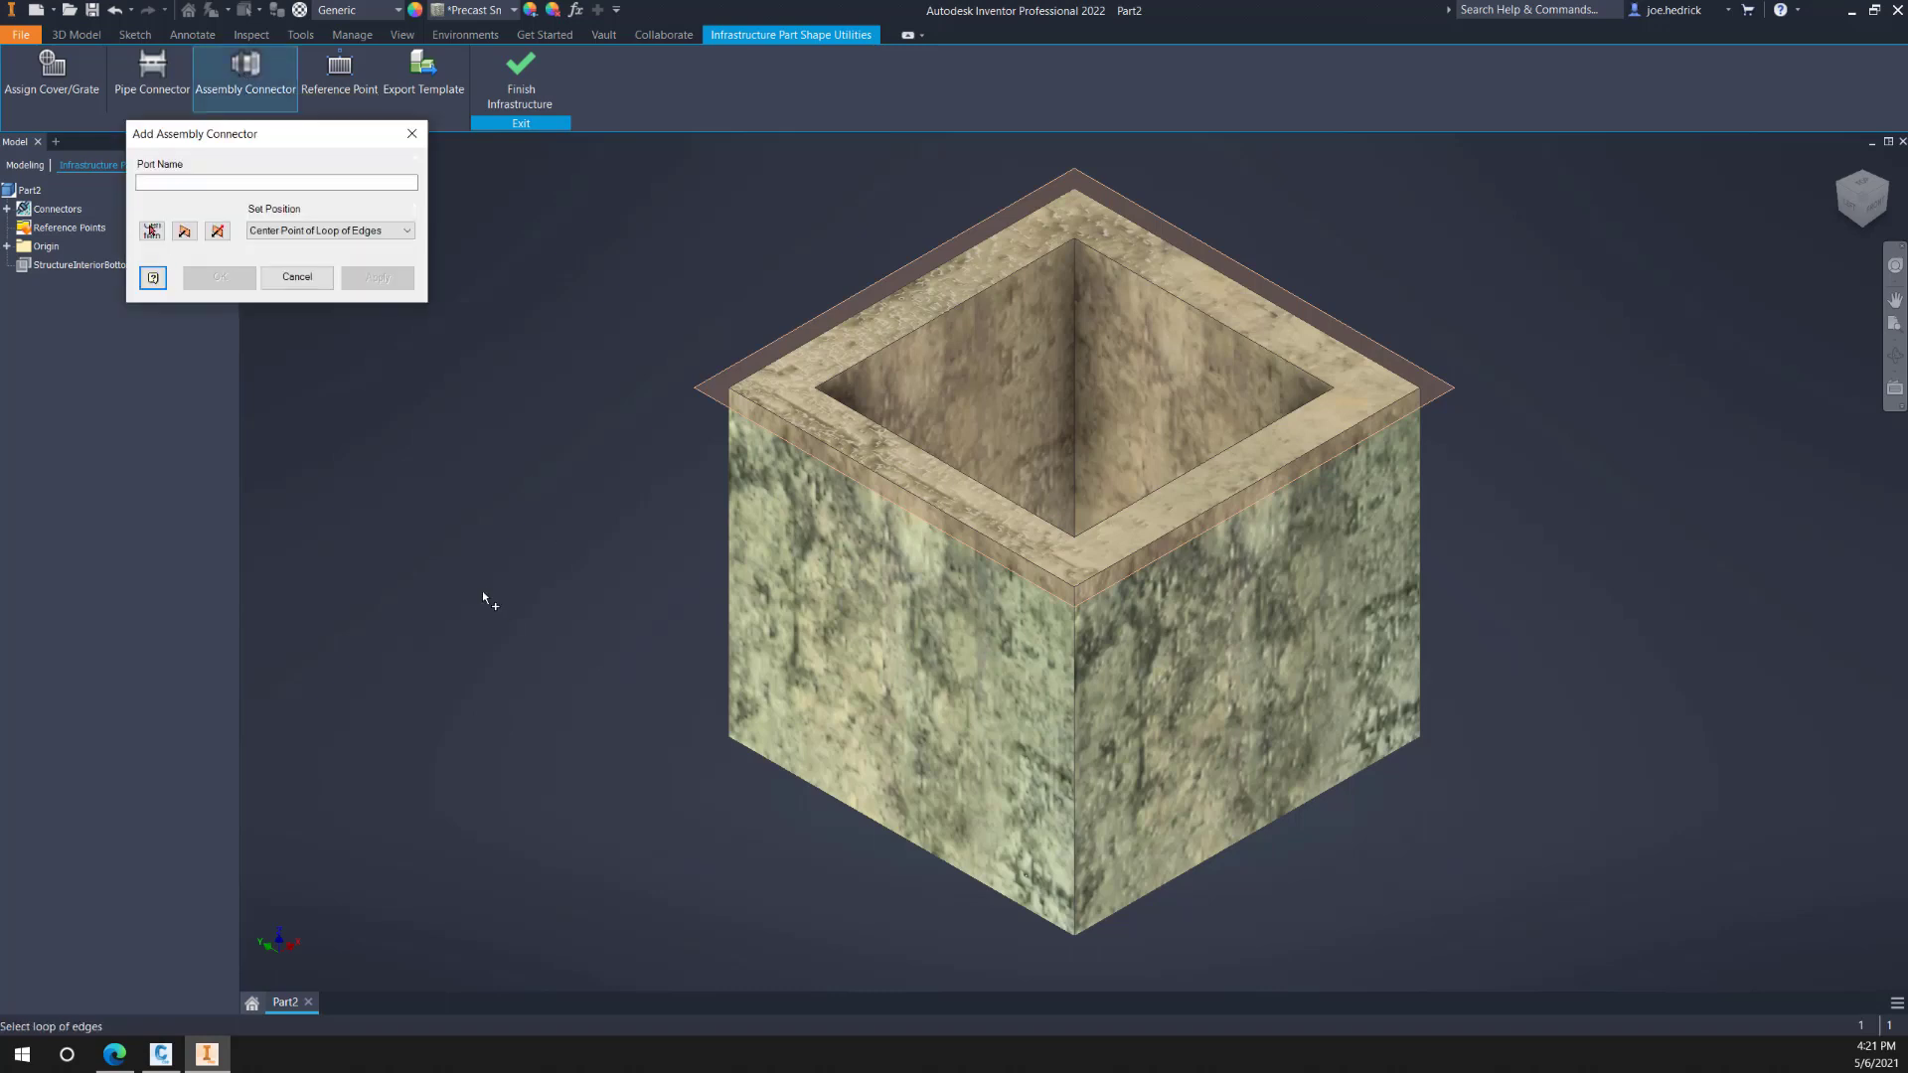
click(286, 181)
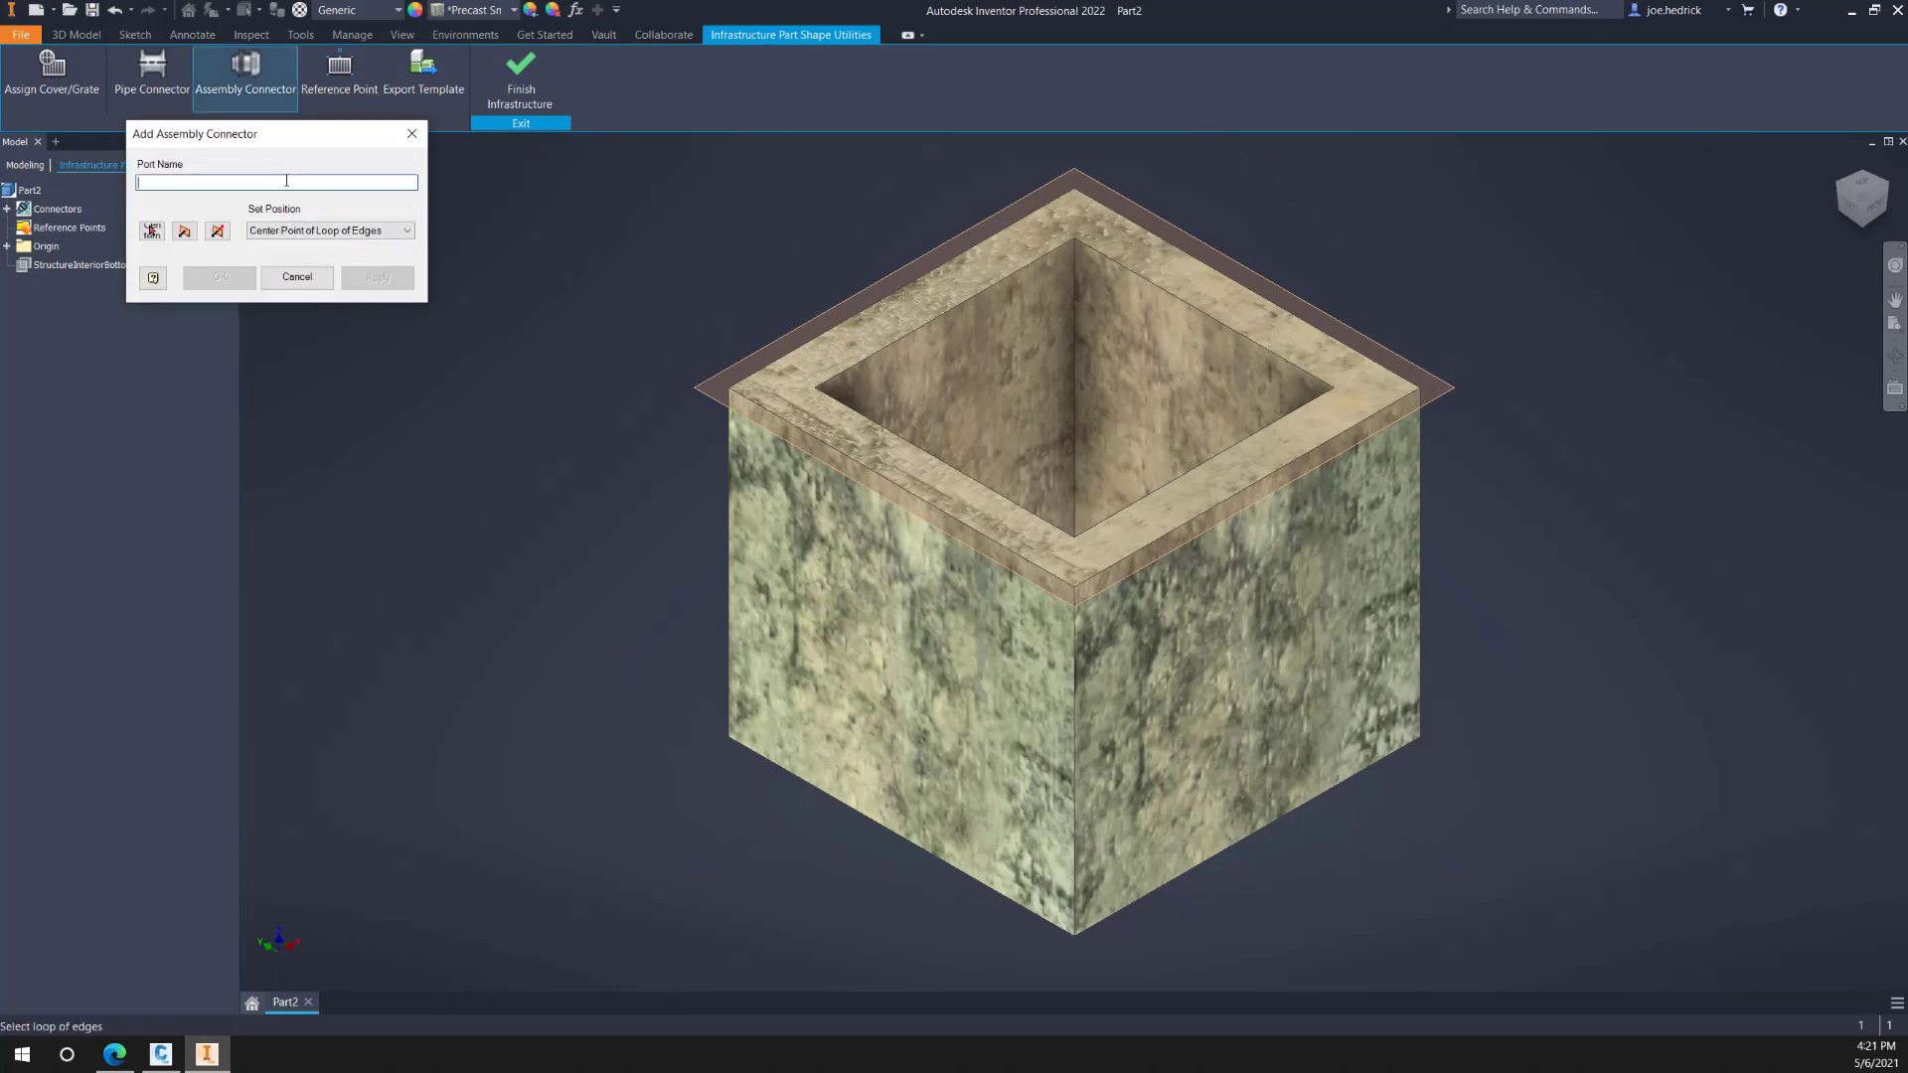
text(UndergroundStructurePort)
click(286, 180)
click(154, 231)
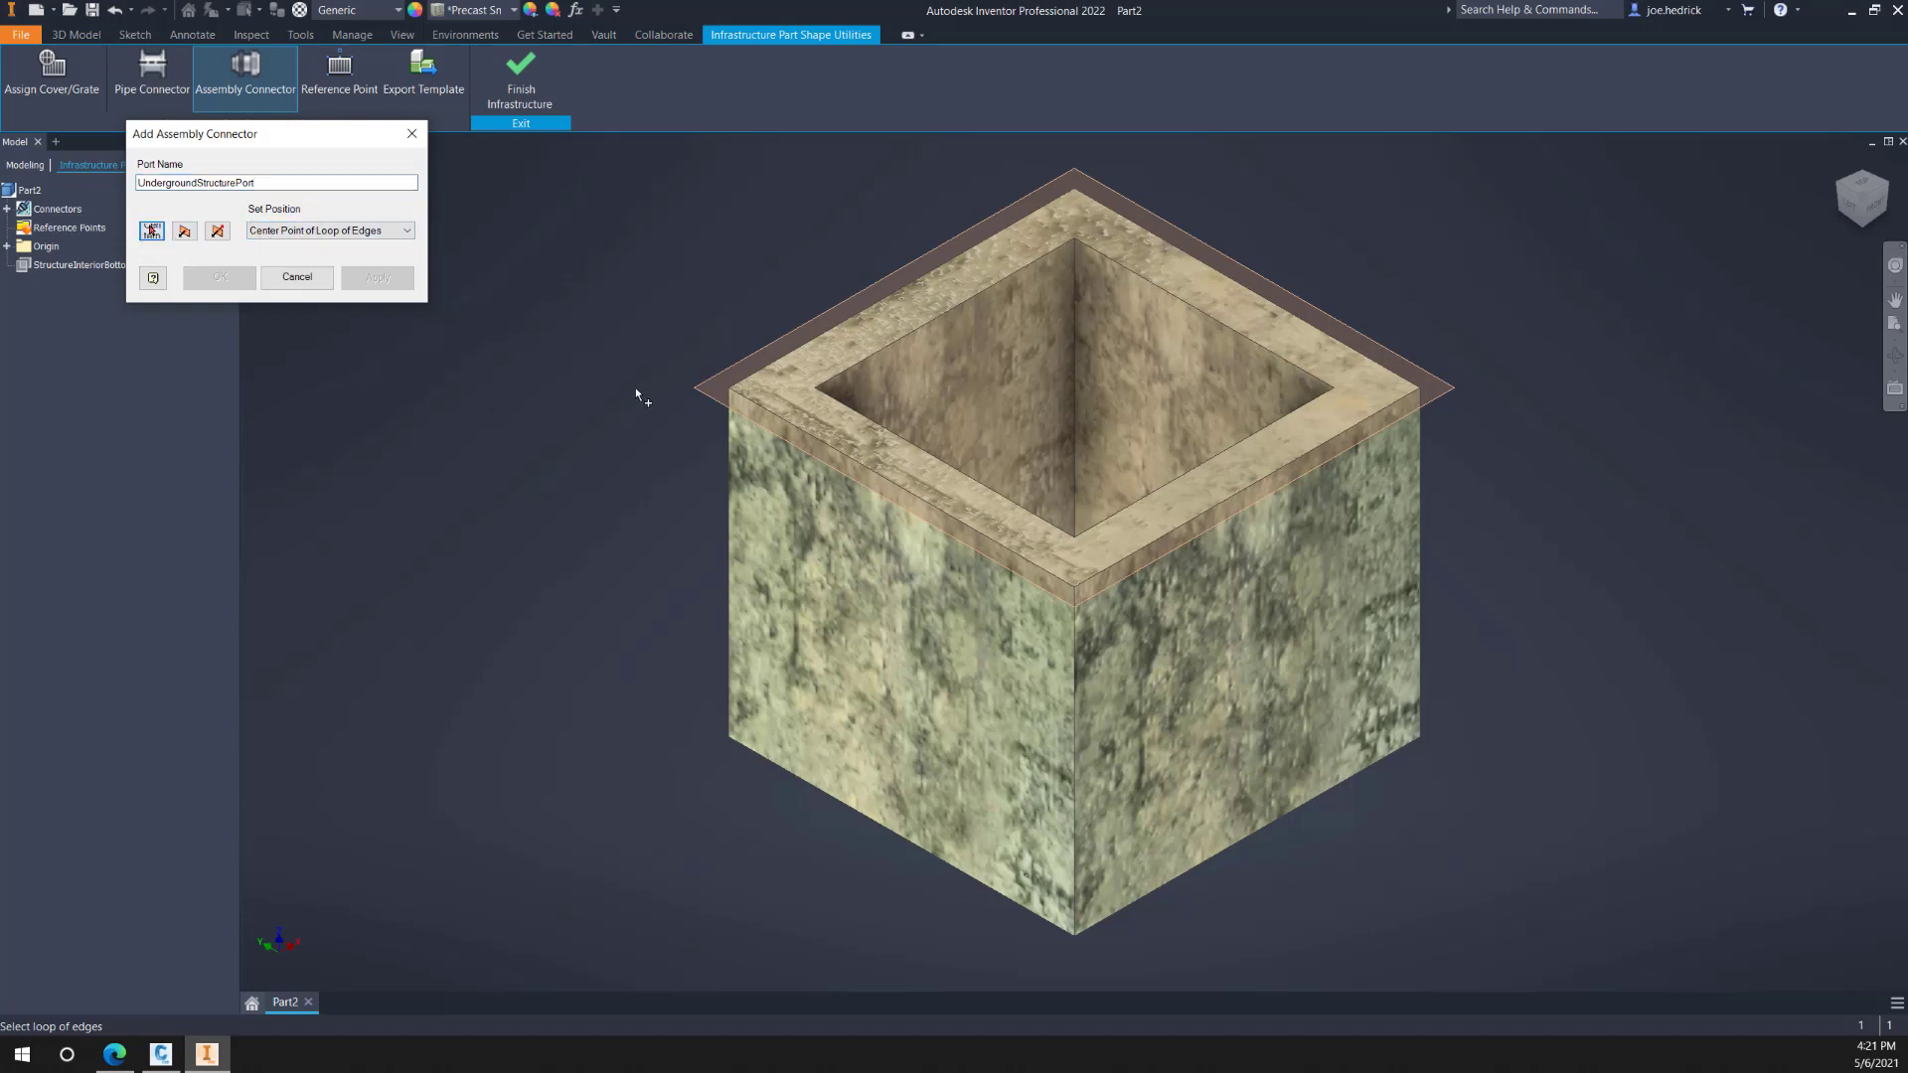
click(814, 361)
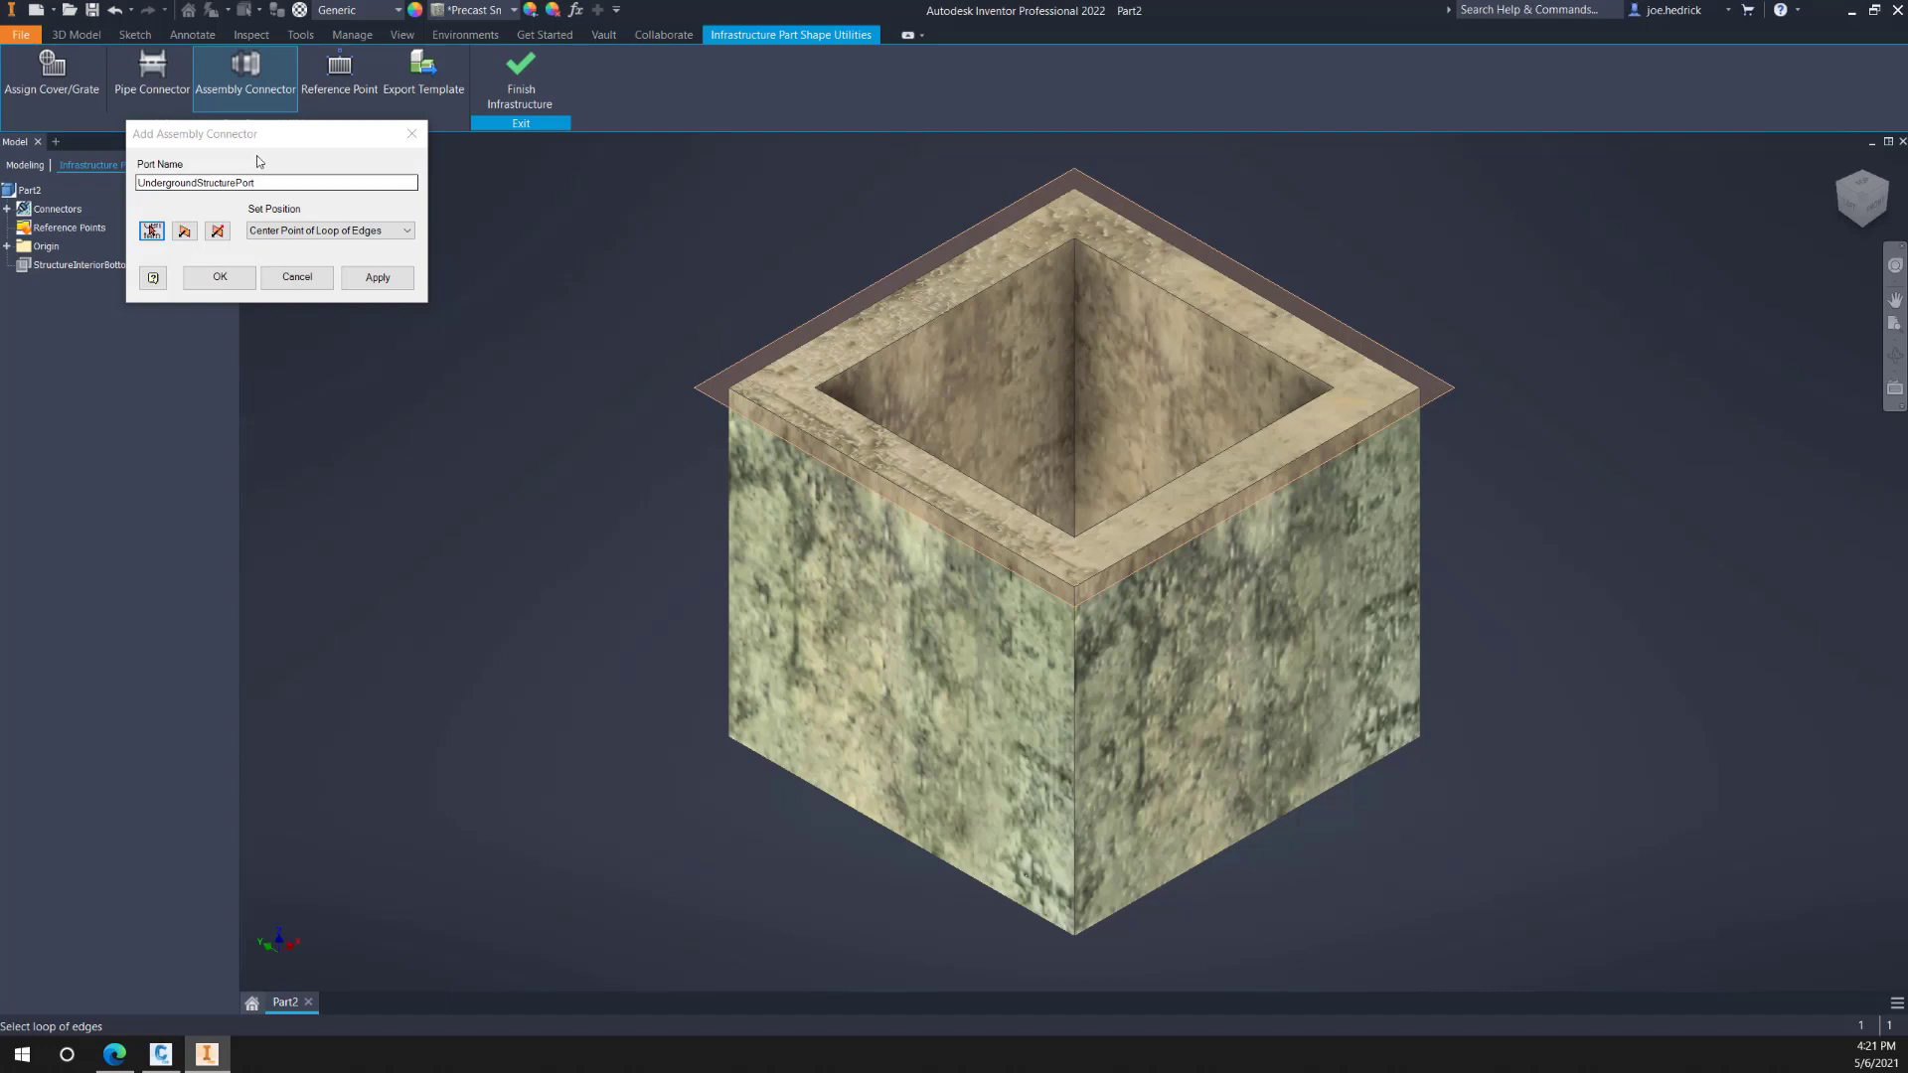
click(217, 231)
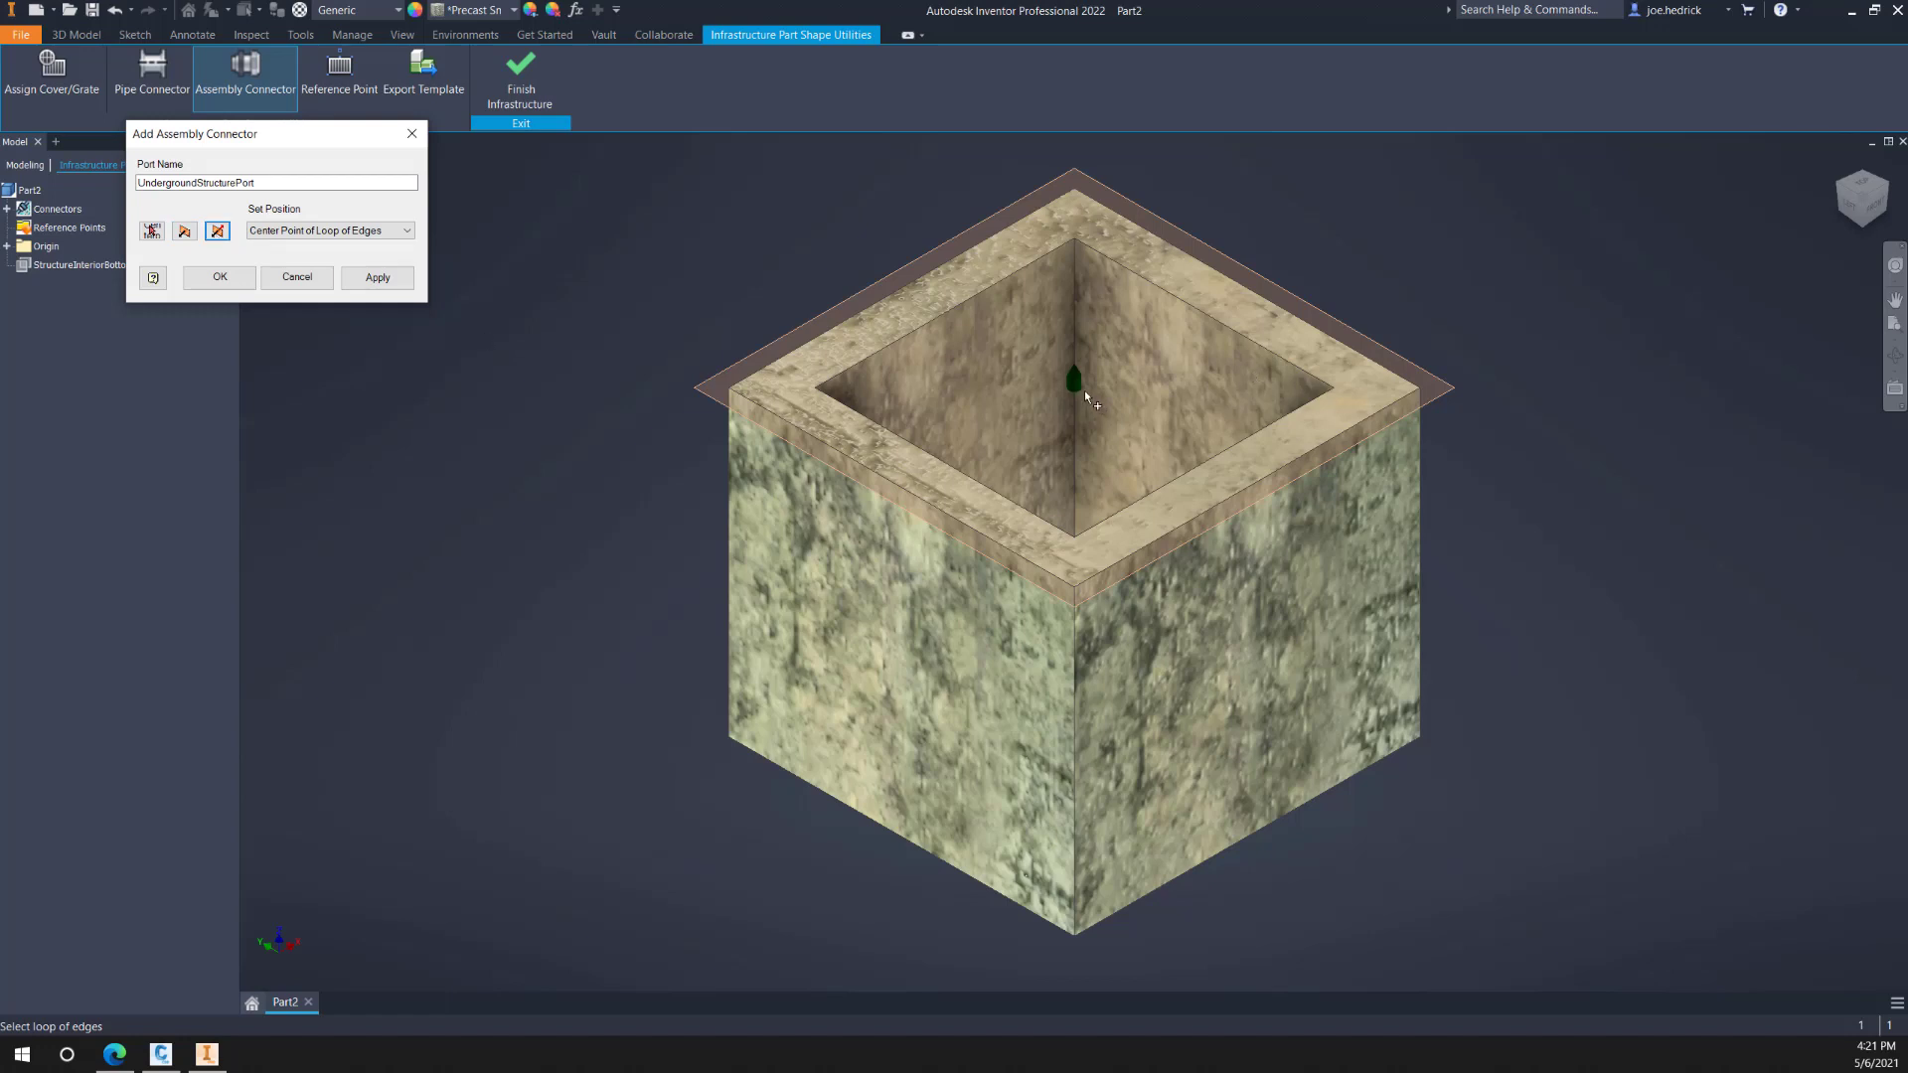
click(1080, 387)
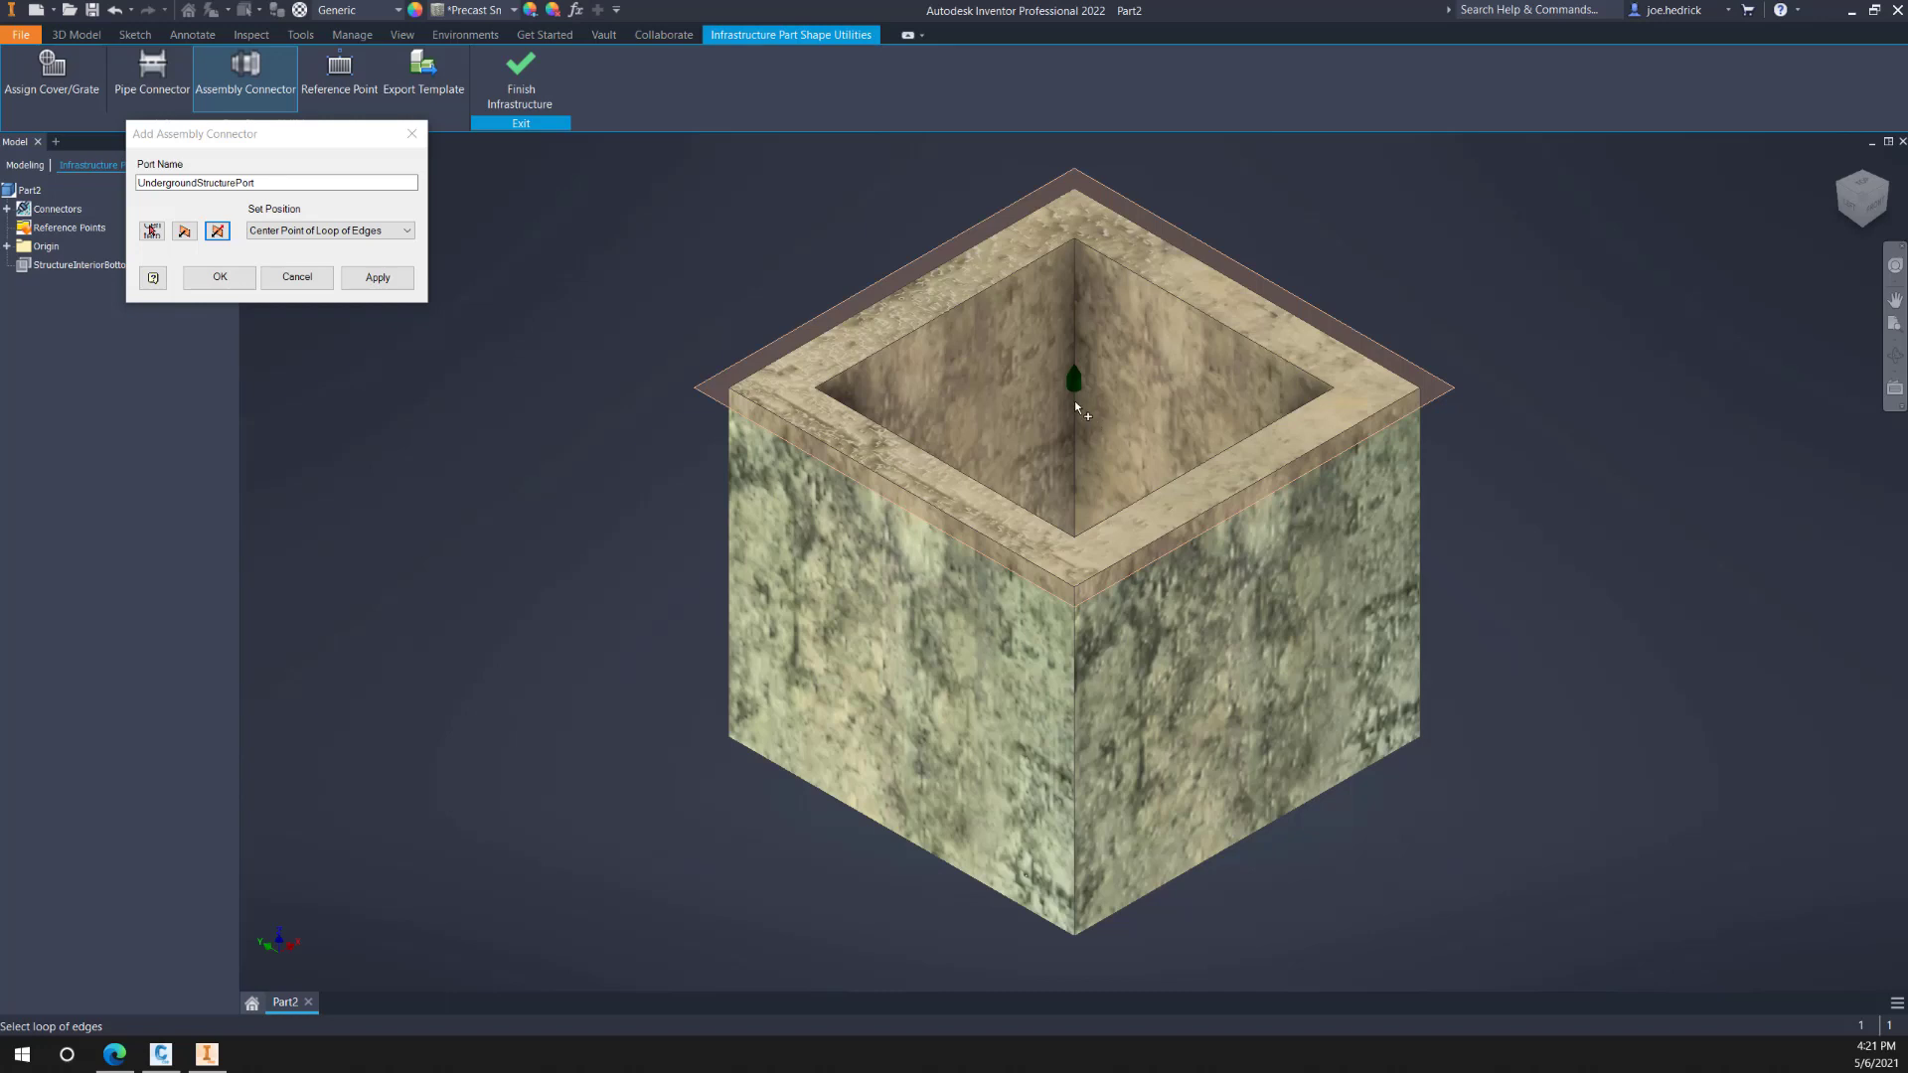
click(378, 279)
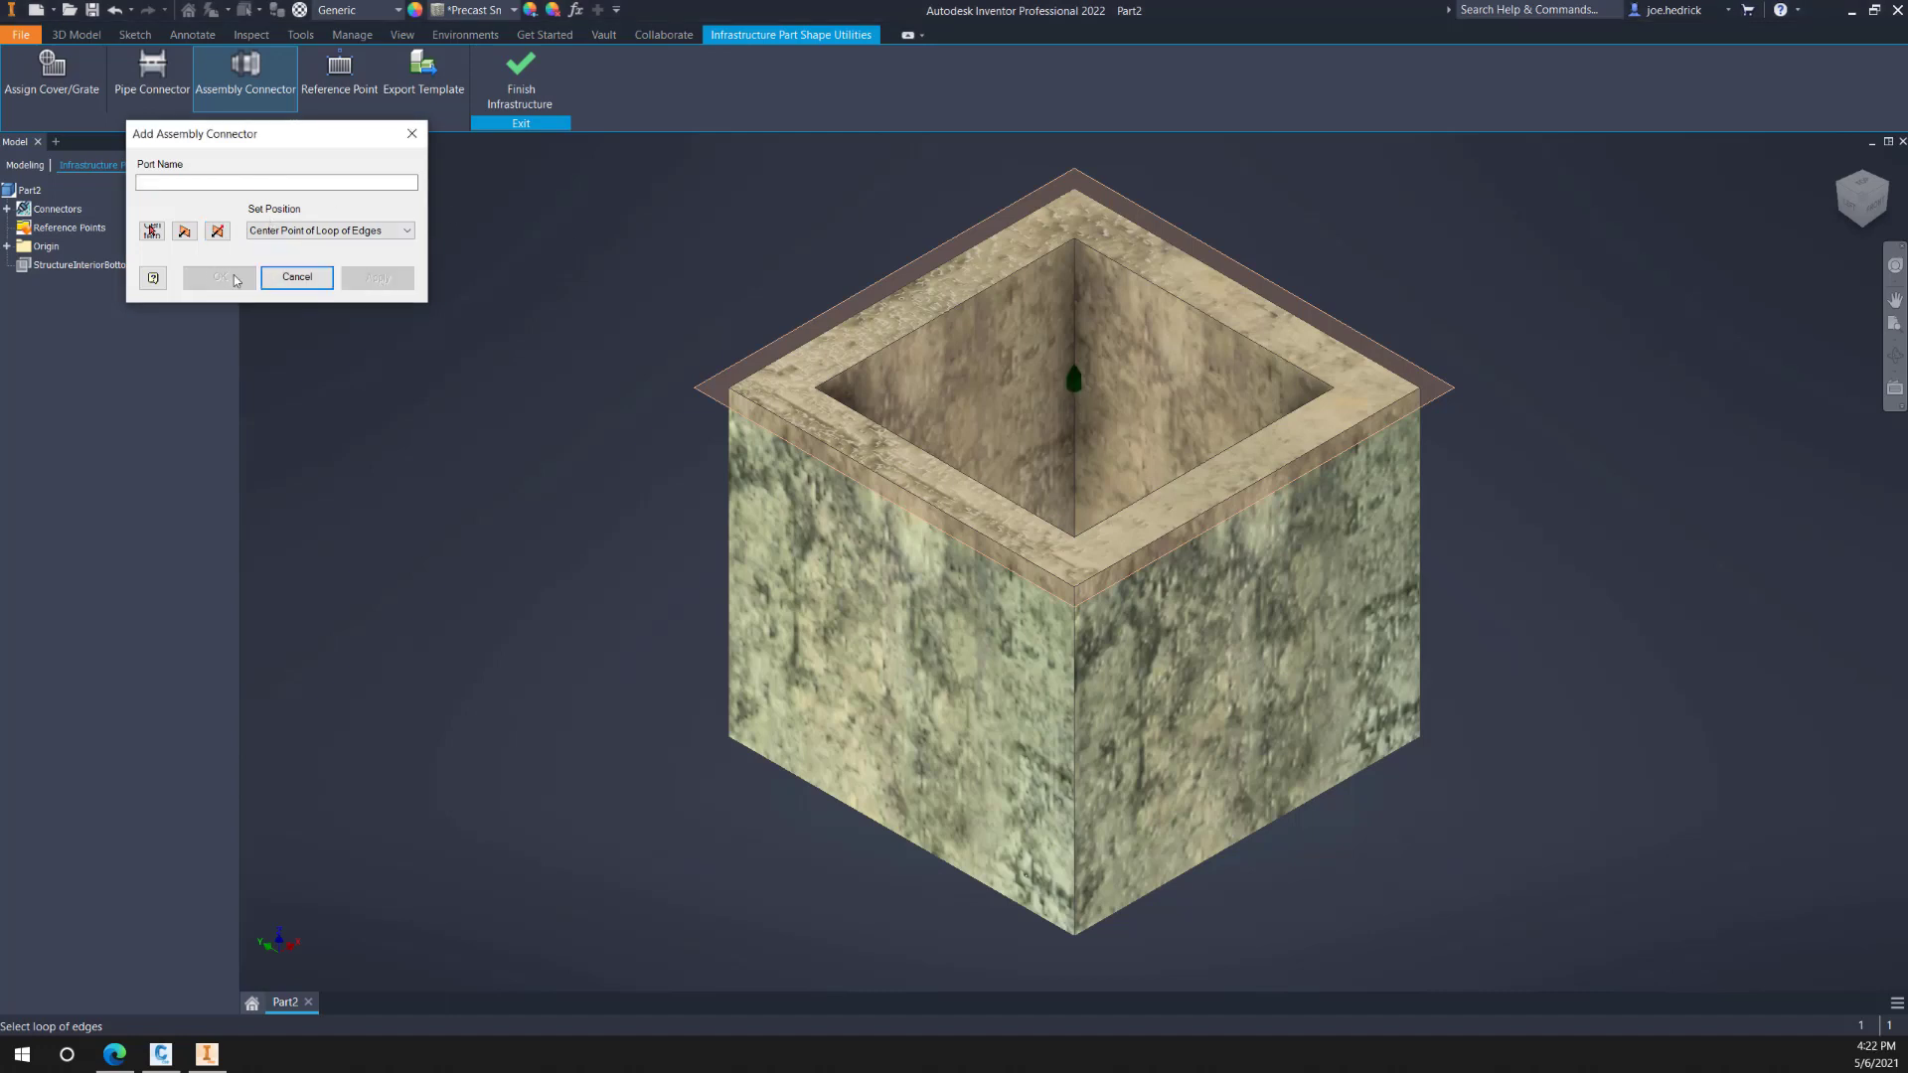
click(411, 133)
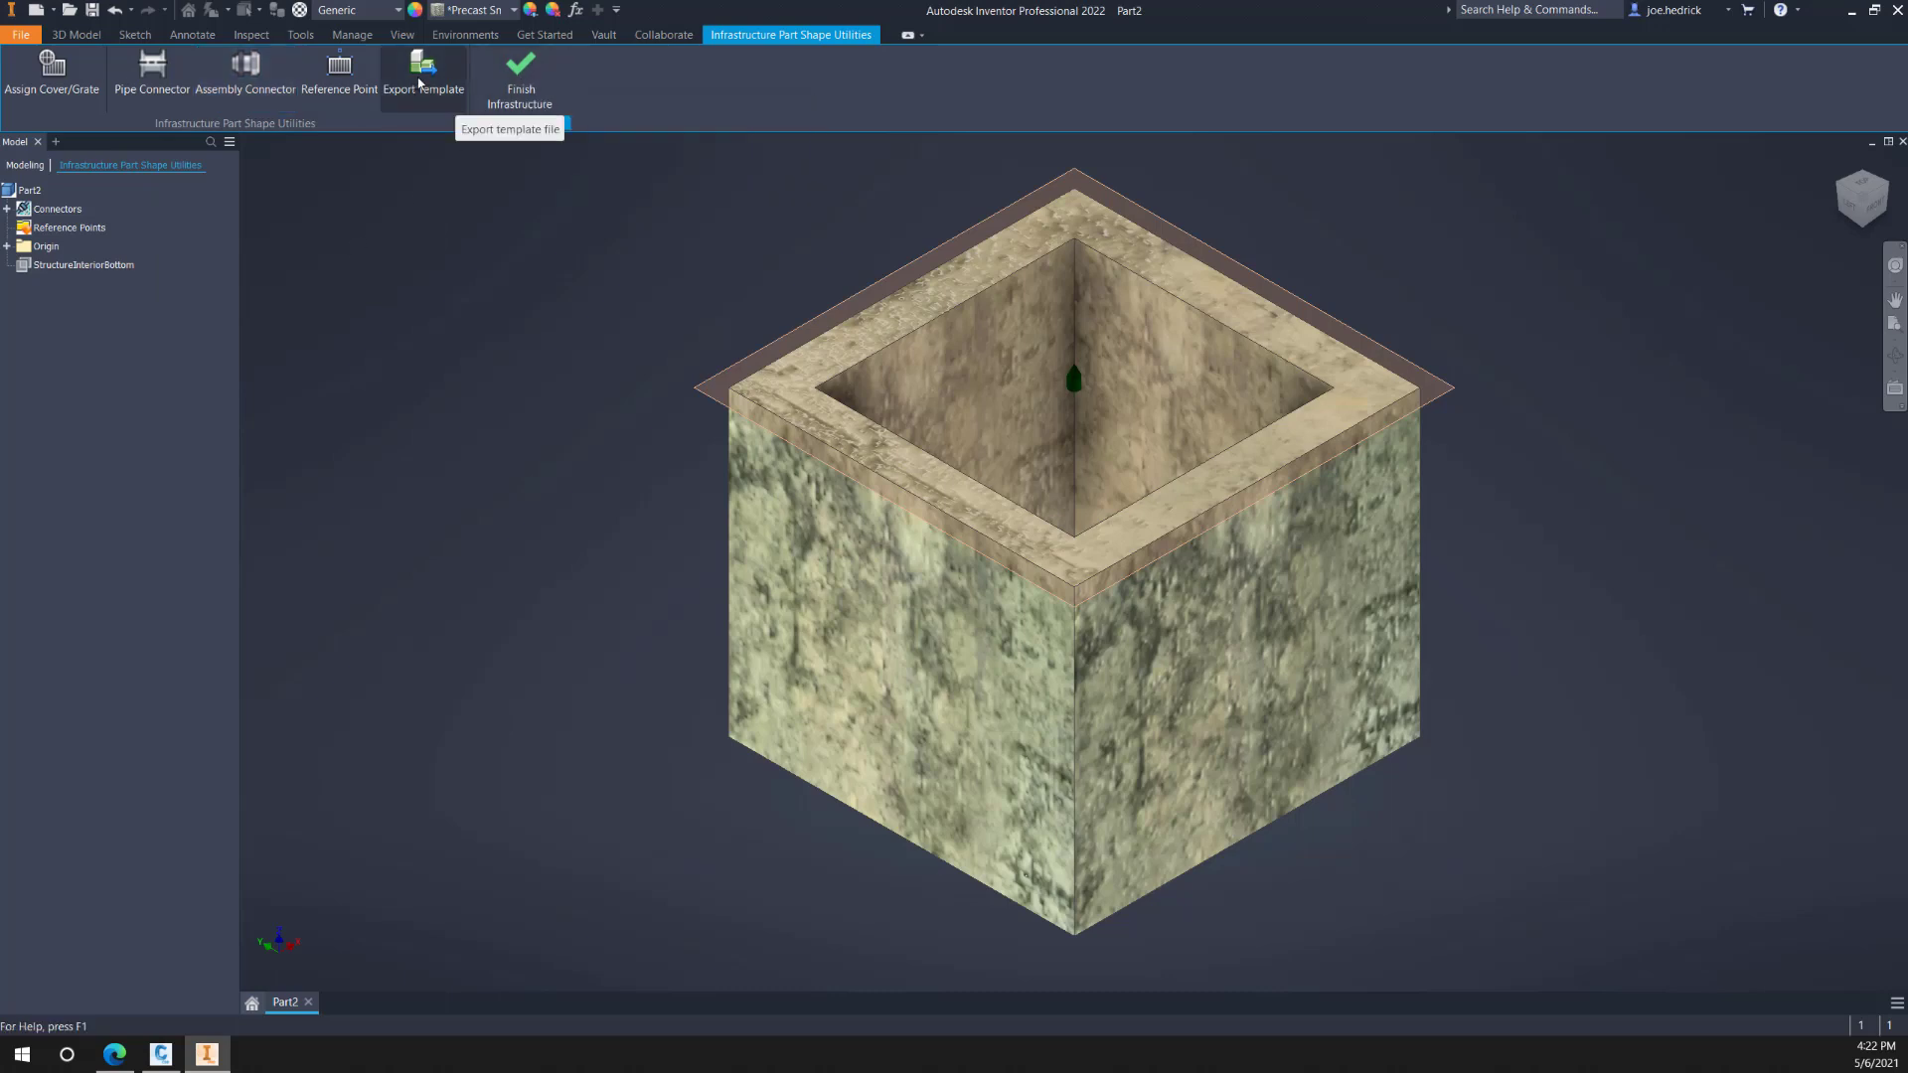
click(520, 75)
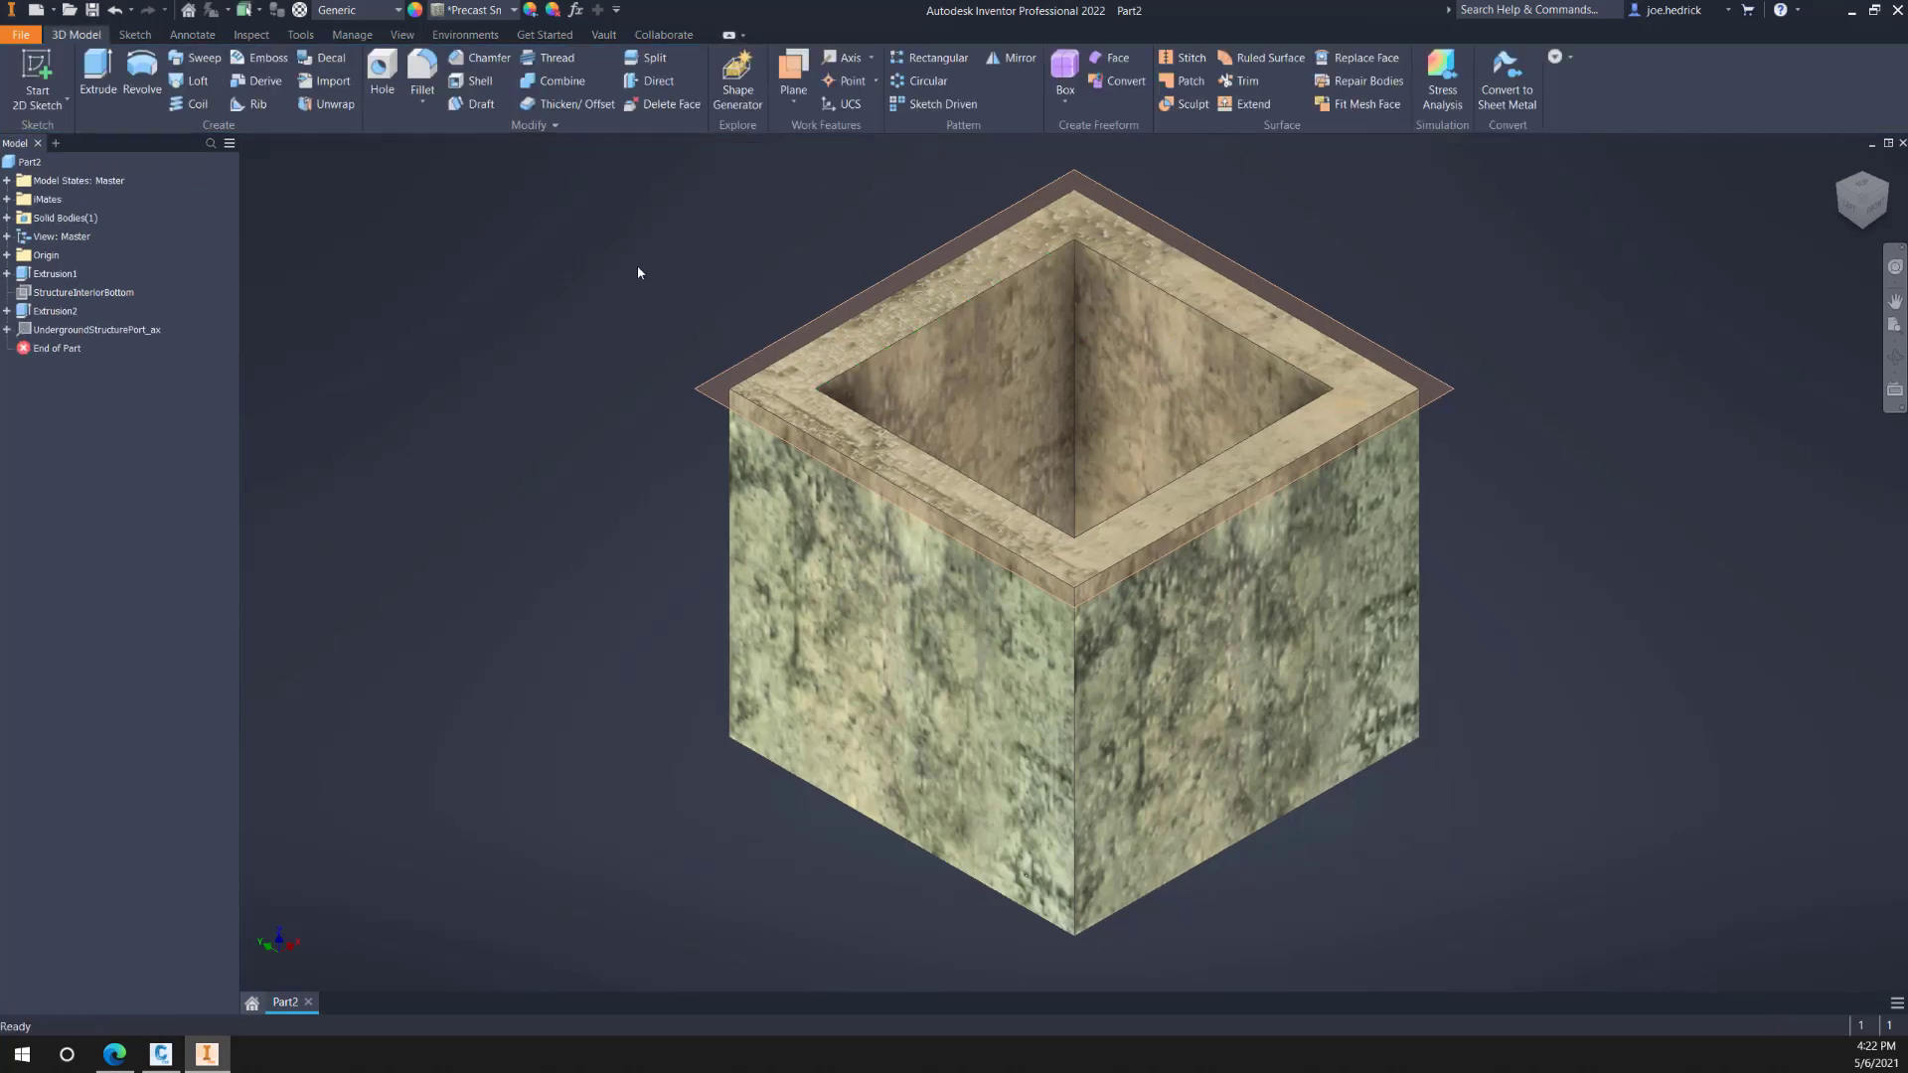
click(465, 35)
click(264, 79)
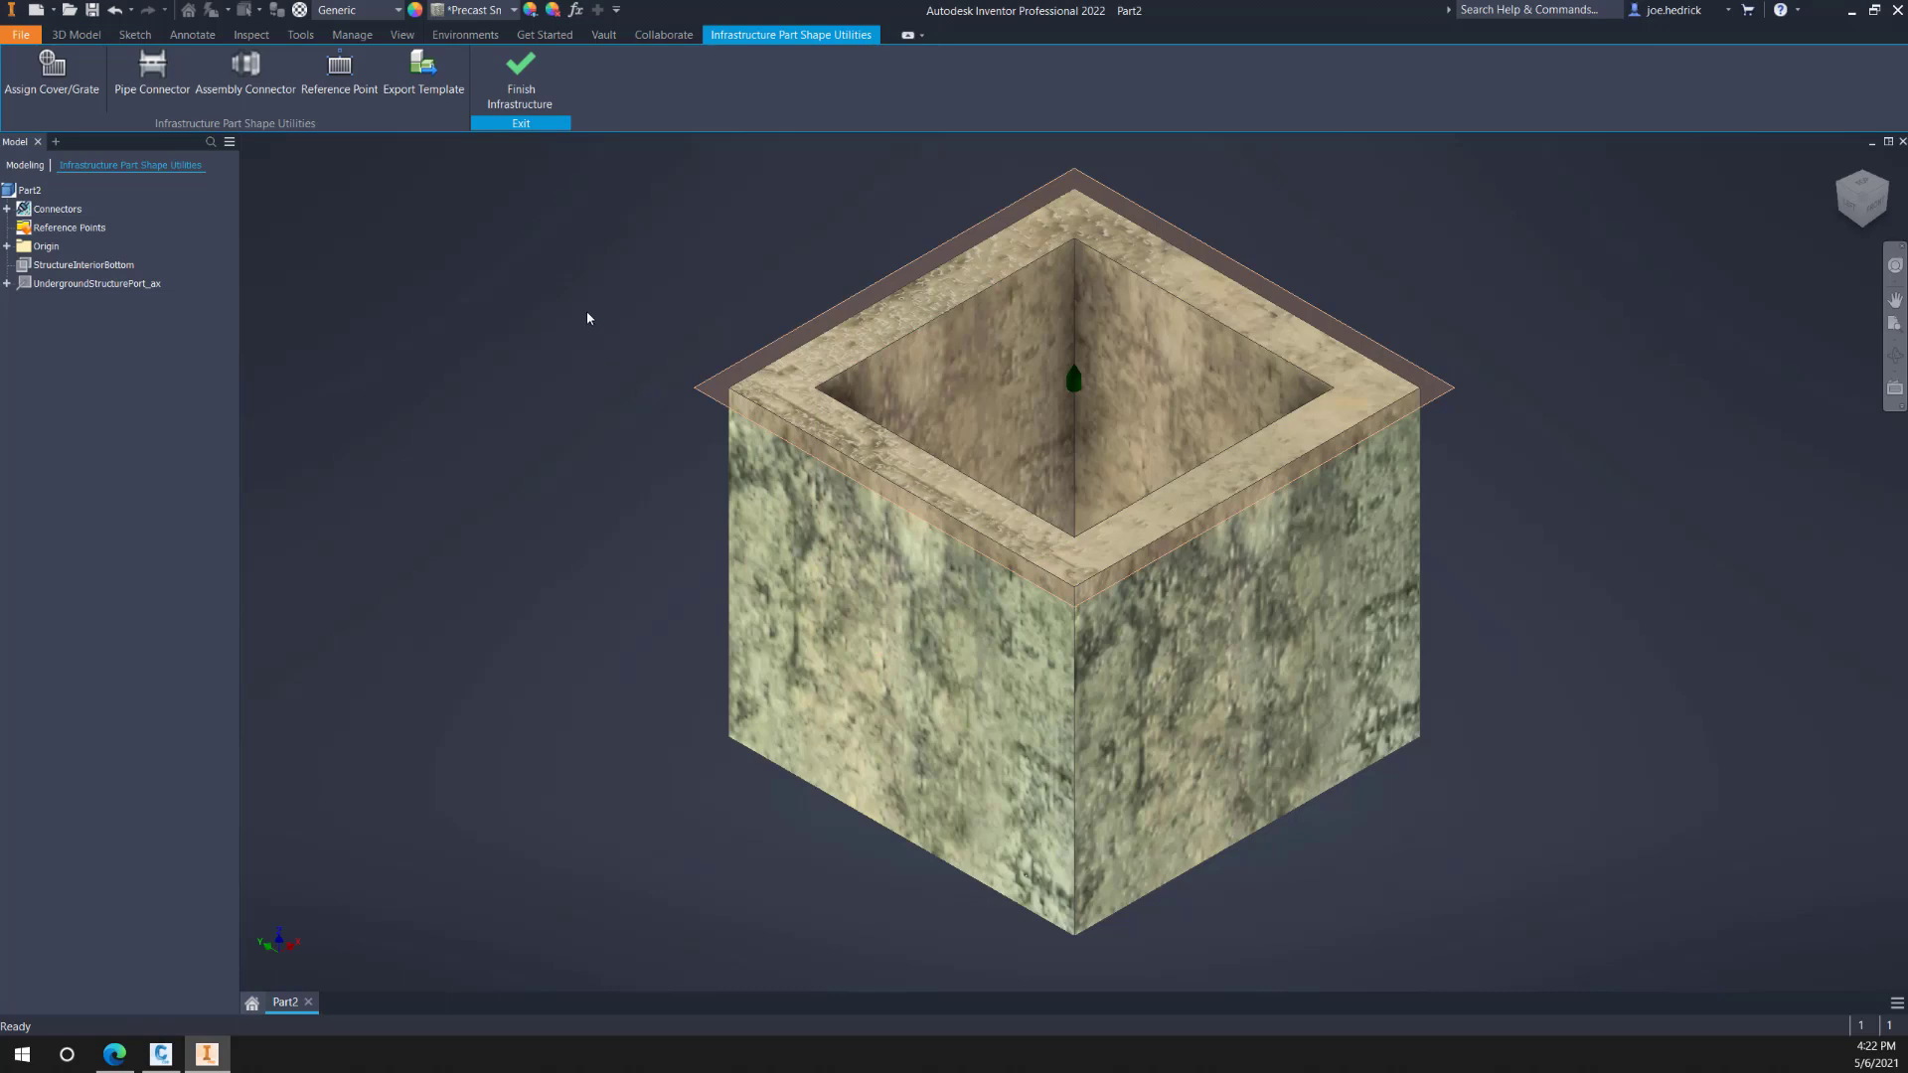
click(427, 86)
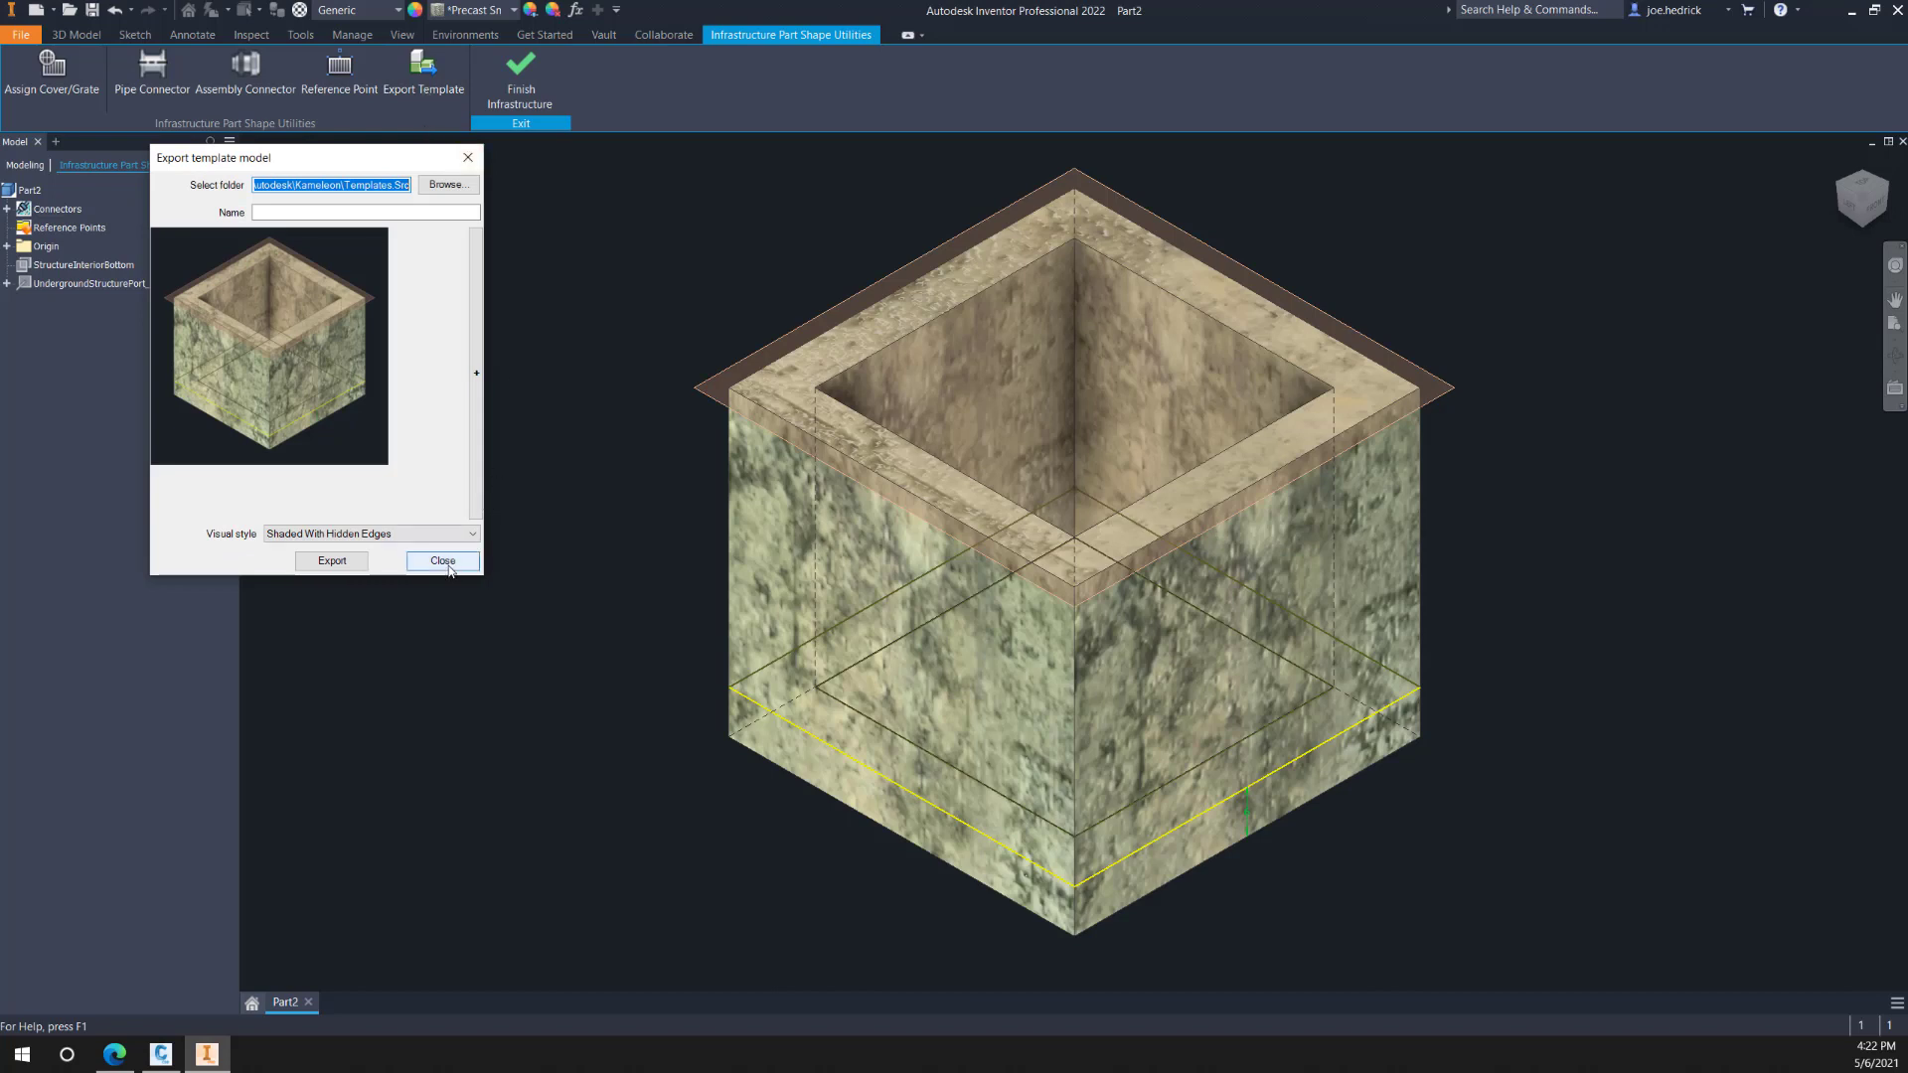
click(616, 566)
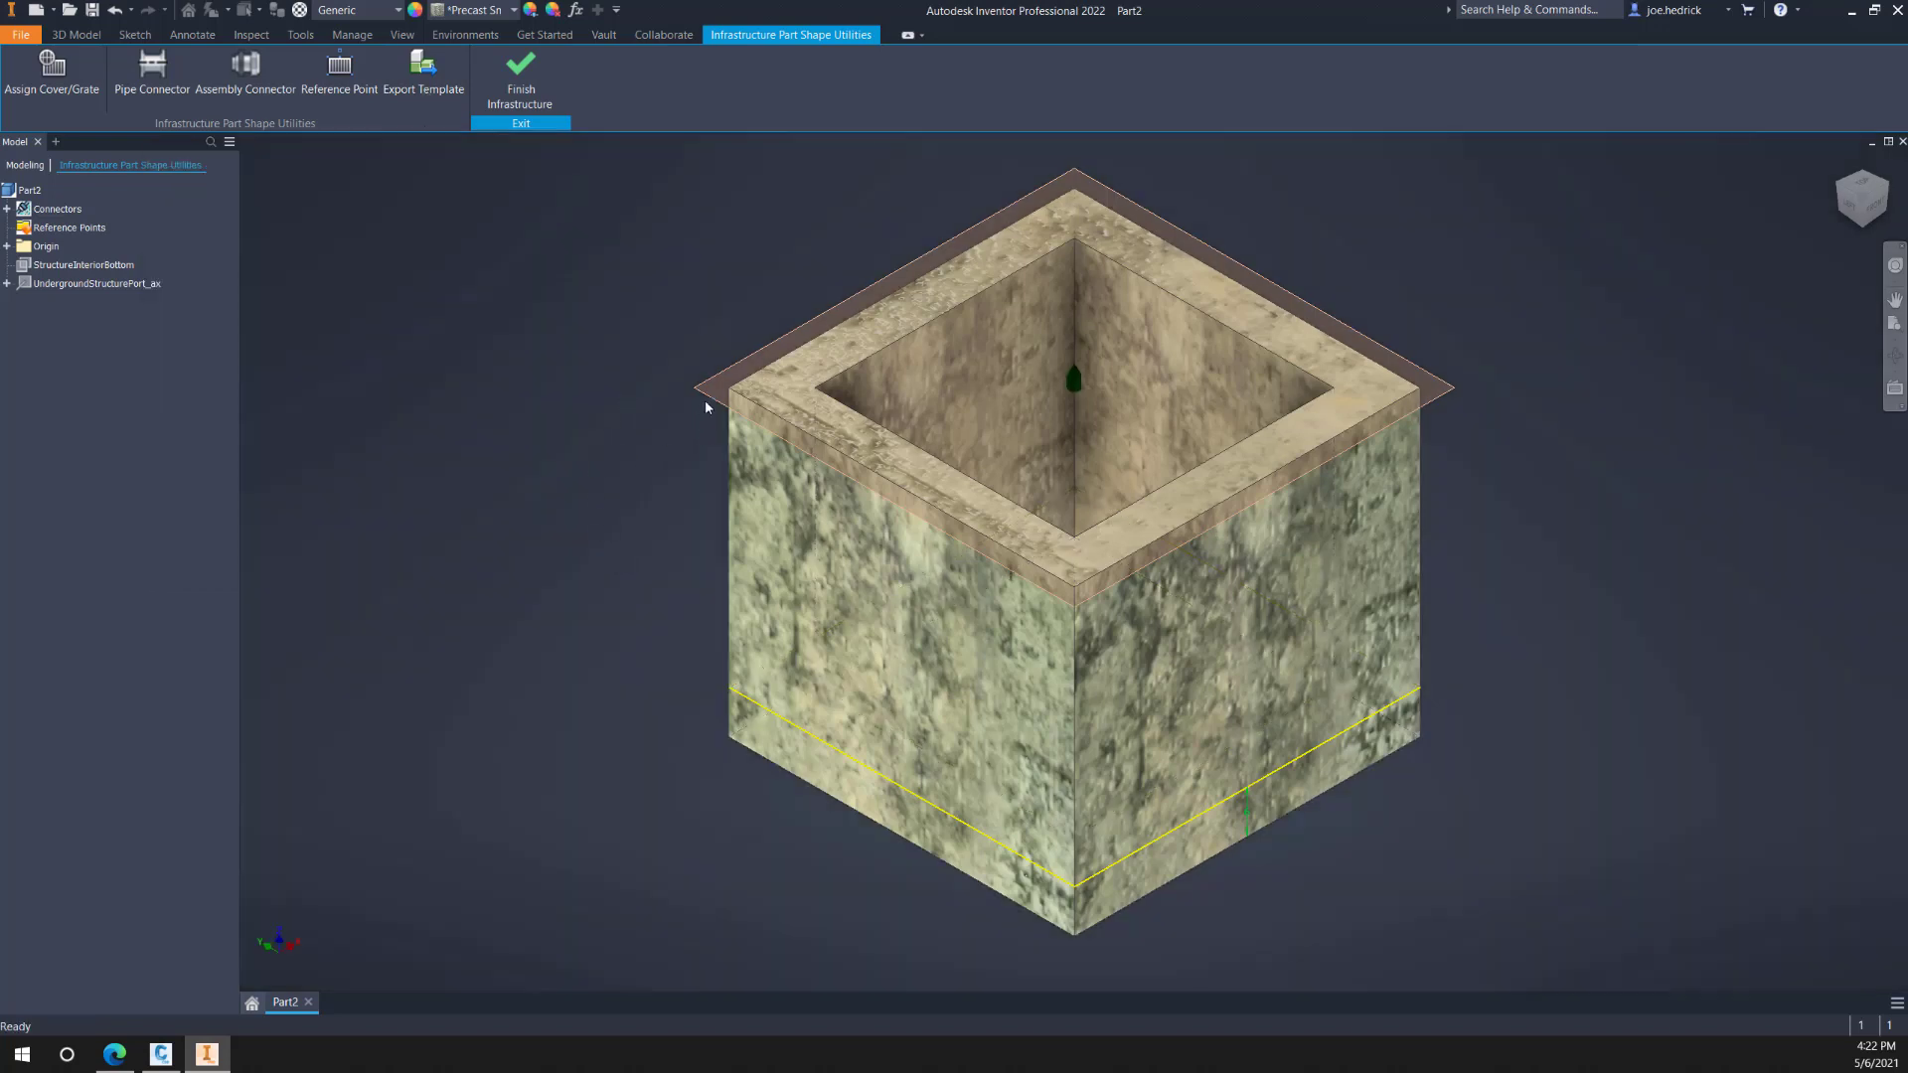
Step: Hide the horizontal work plane at the top of the box structure
click(705, 403)
right_click(705, 397)
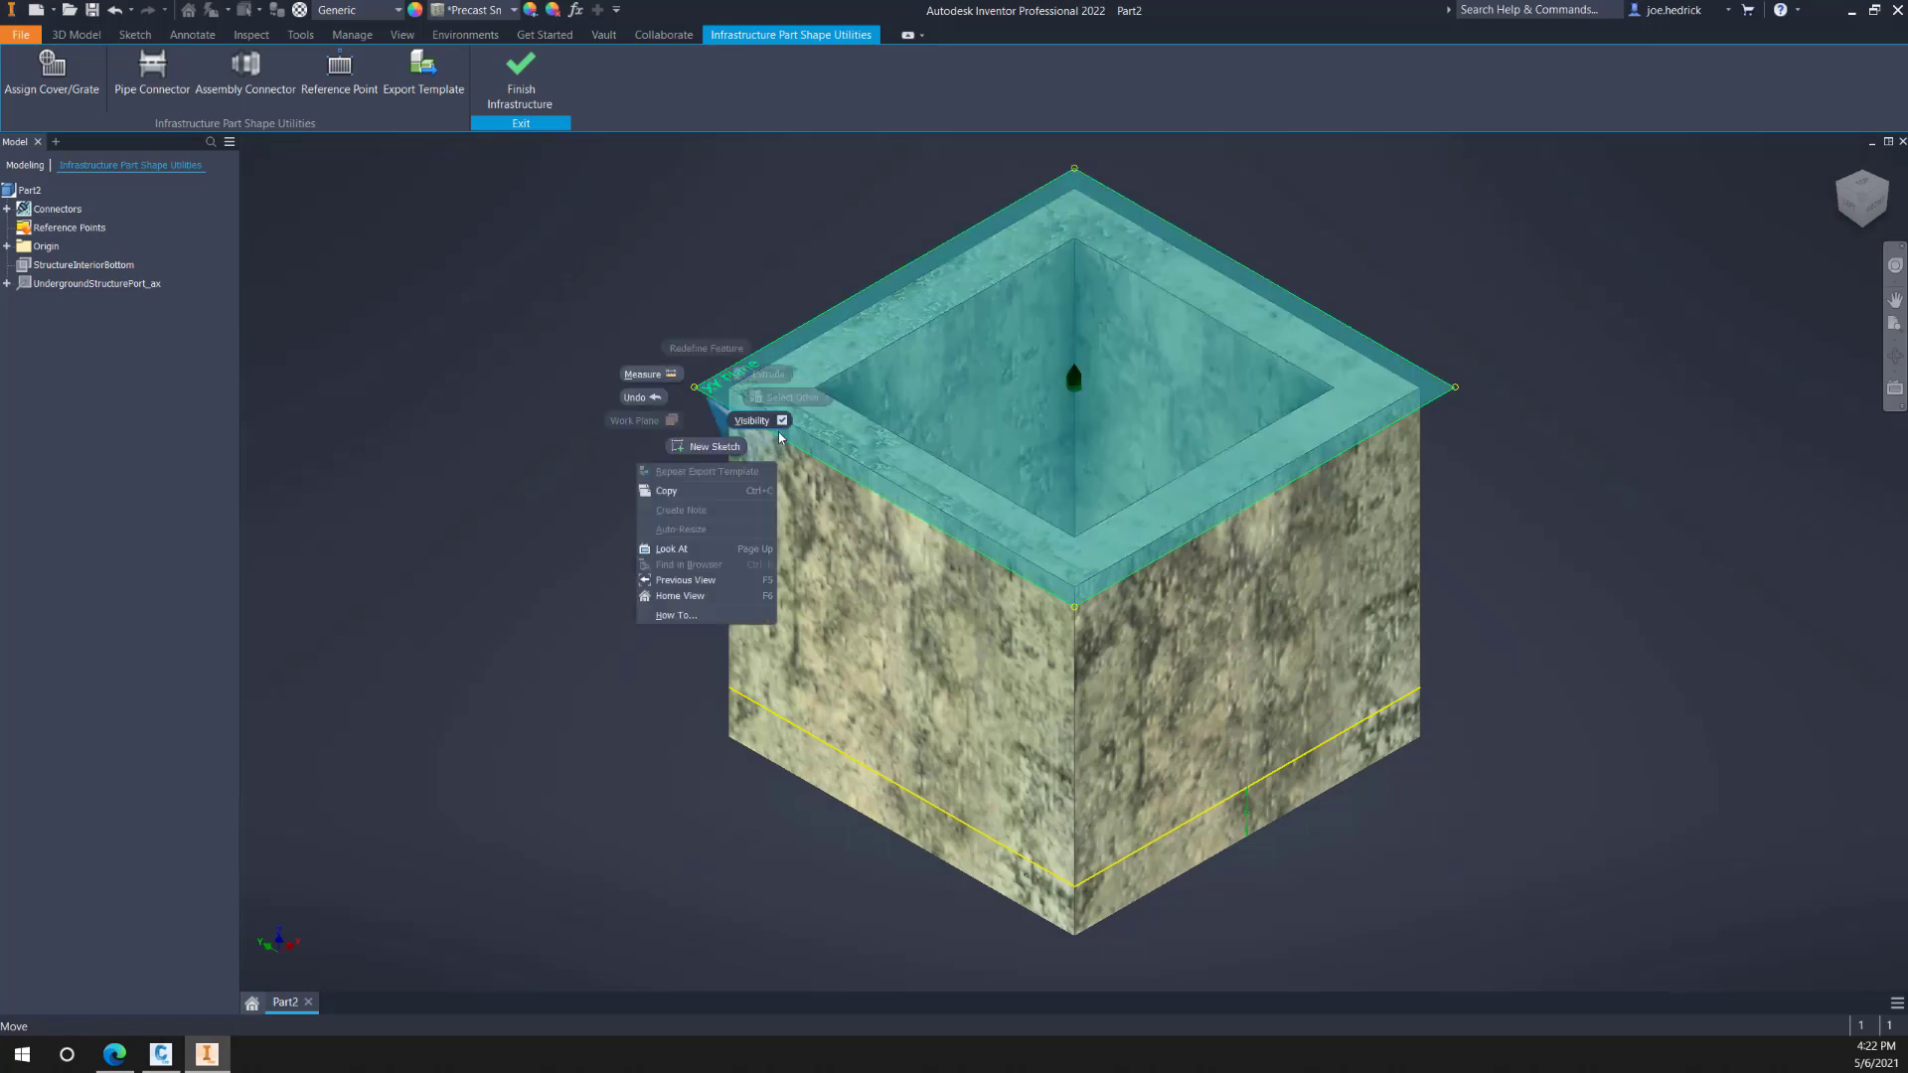
click(765, 420)
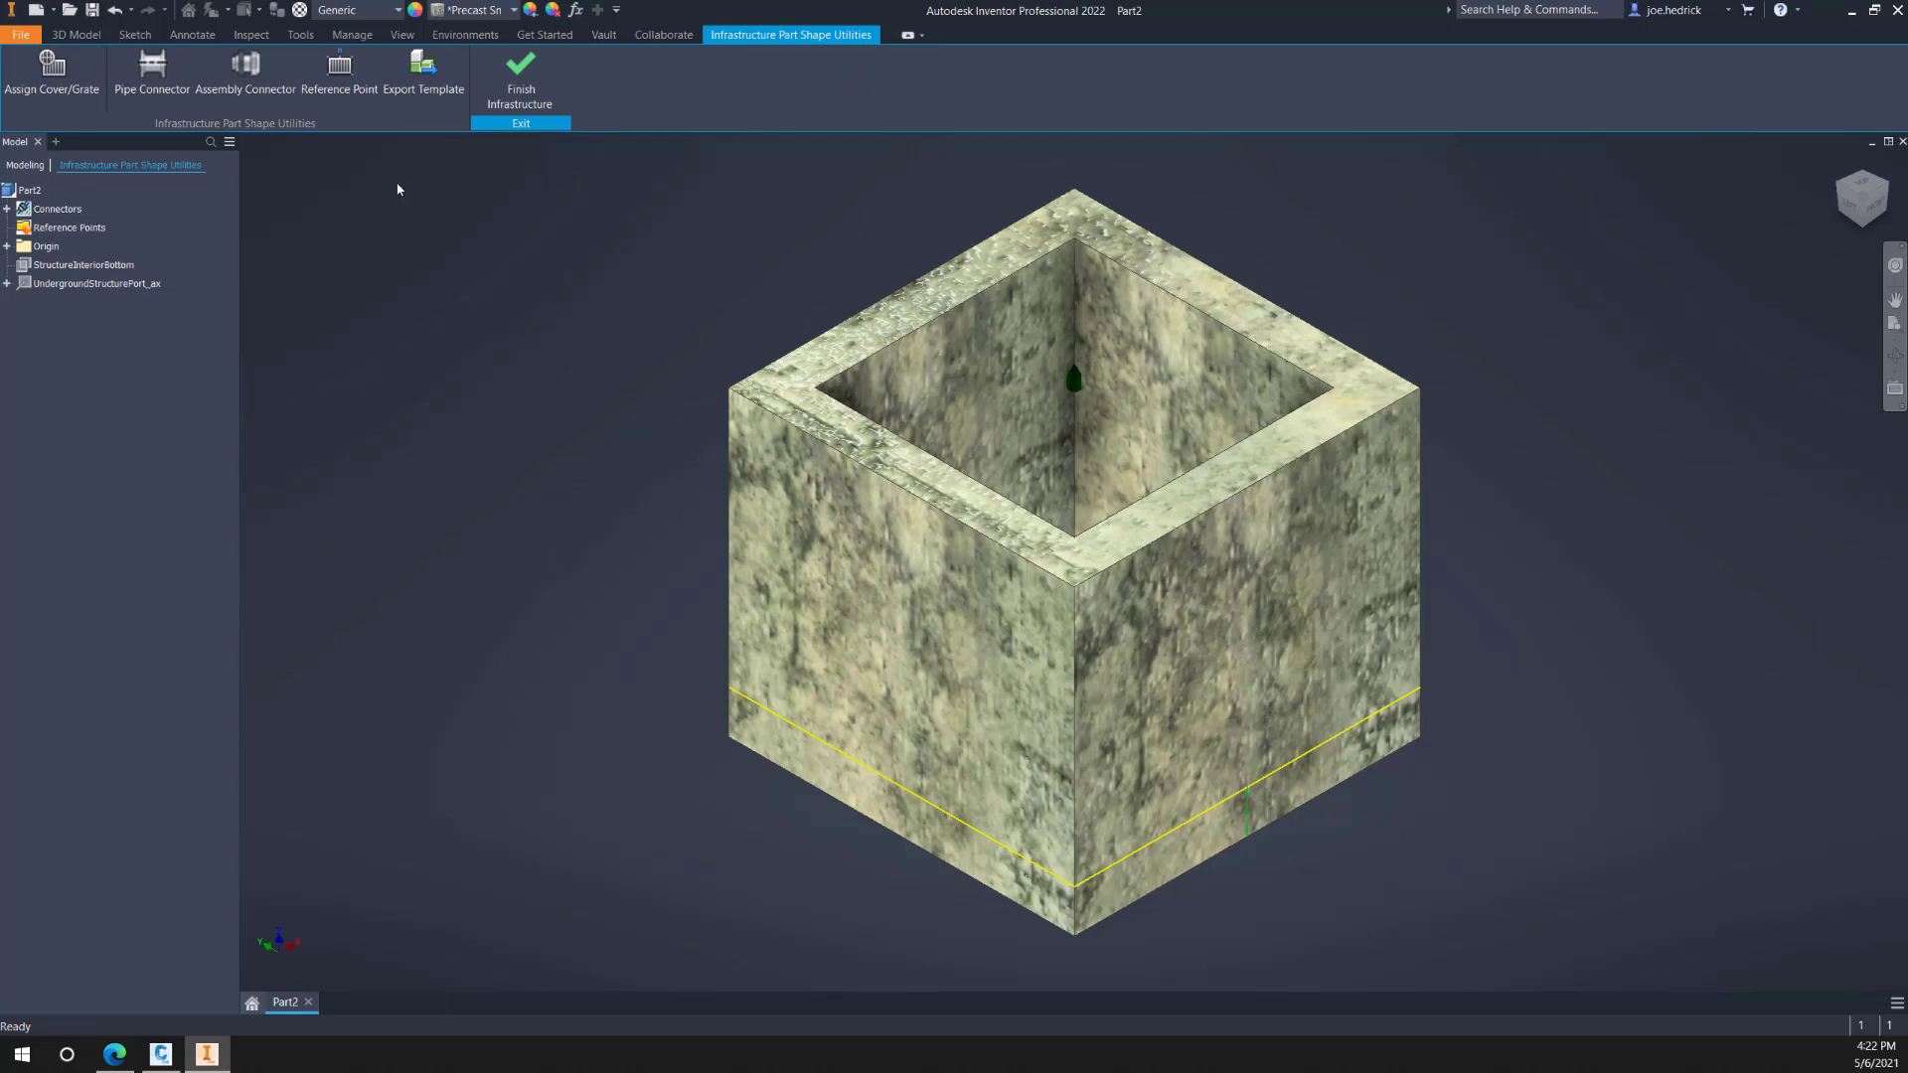
Step: Export the box structure as a template named COH-TypeC-Base1 and leave the infrastructure environment
click(424, 70)
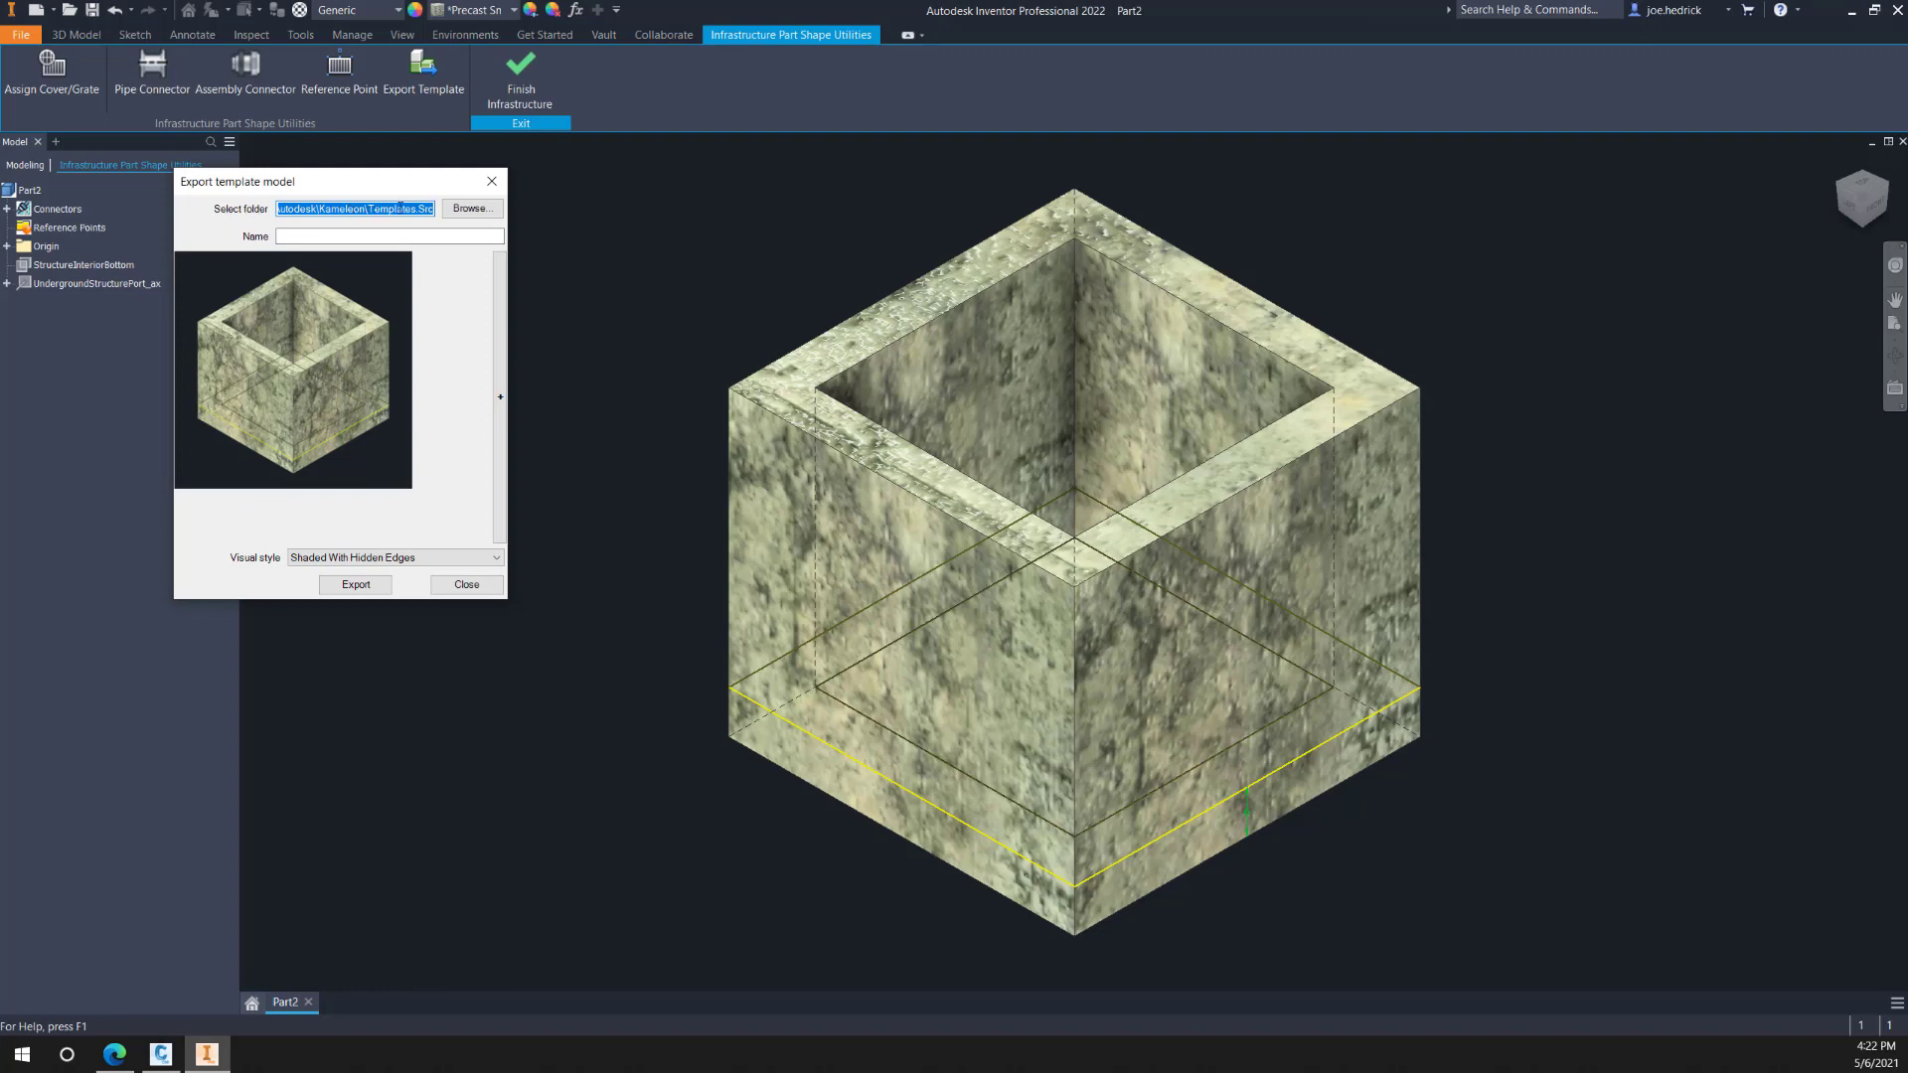
drag(316, 208, 375, 208)
click(419, 209)
click(346, 236)
text(COH-)
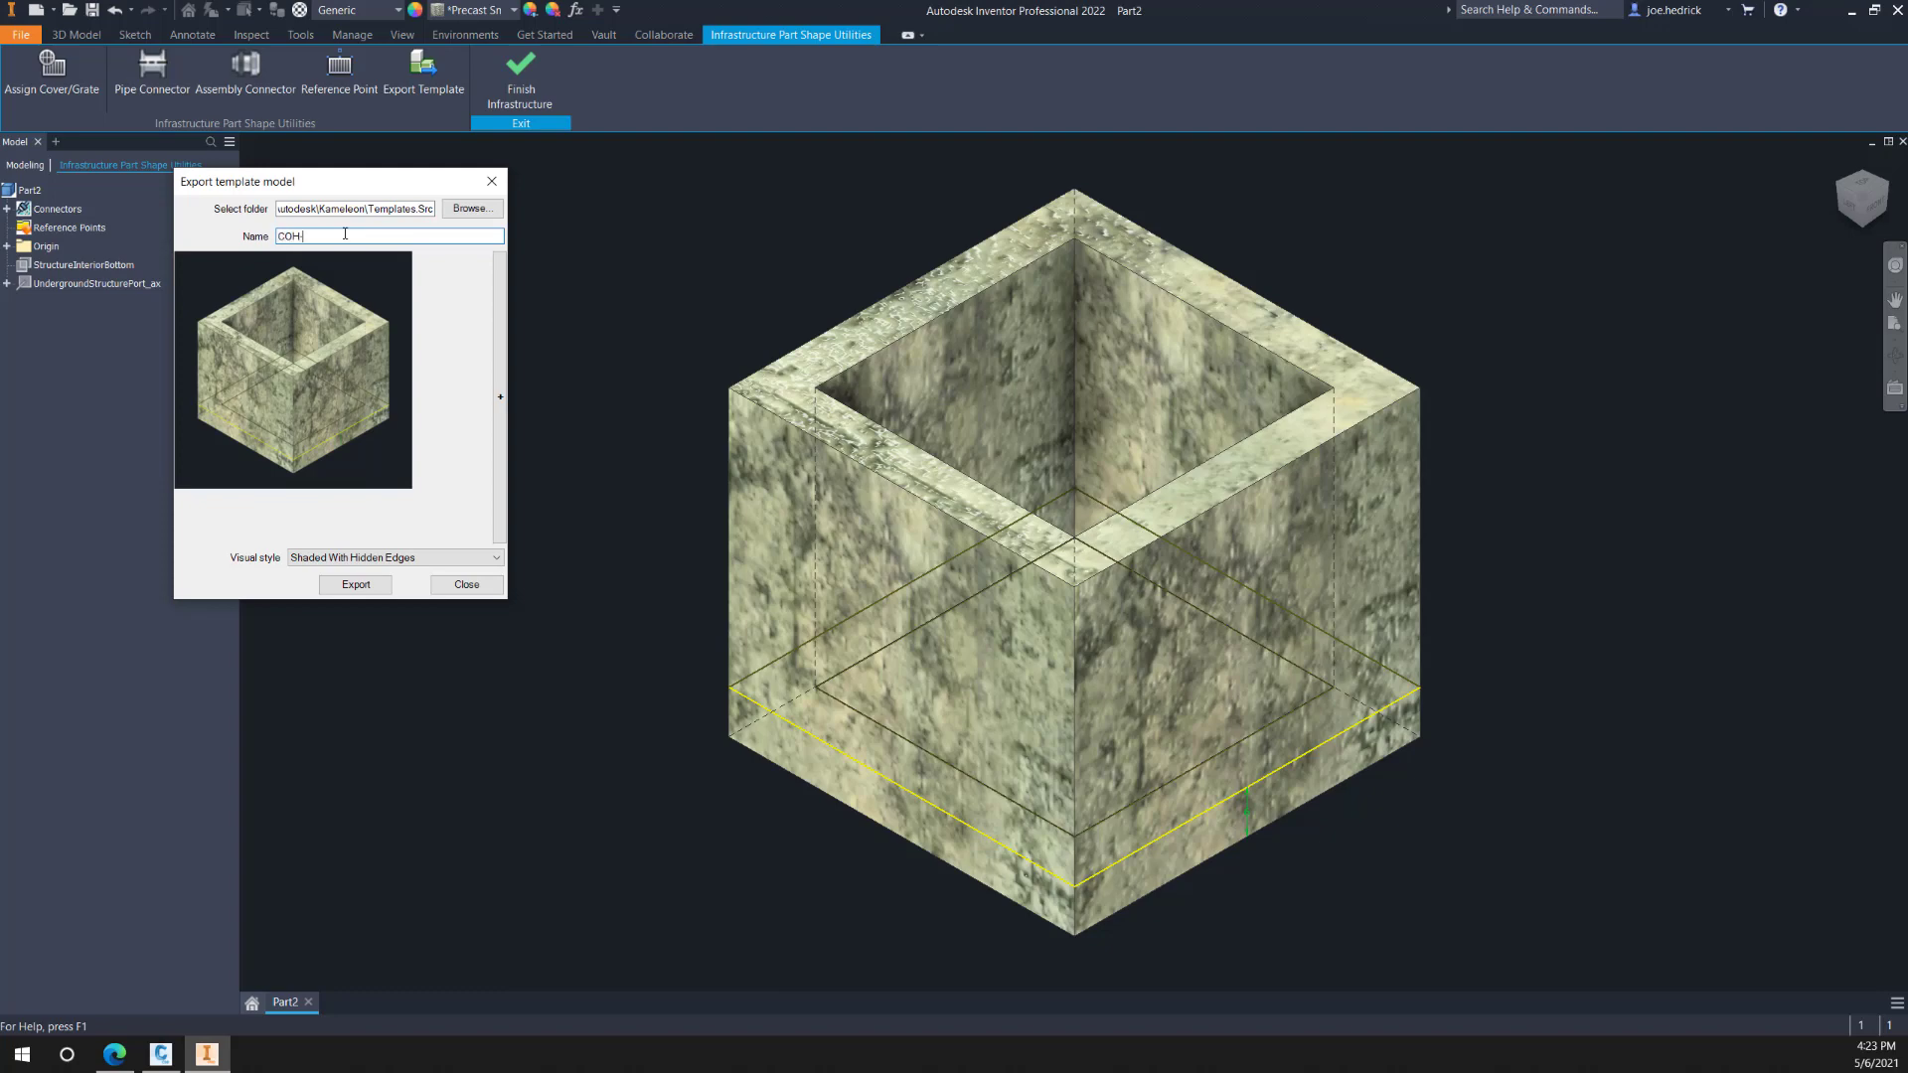
text(Base1)
key(BackSpace)
key(BackSpace)
key(BackSpace)
key(BackSpace)
text(-TypeC-Base1e1)
click(370, 586)
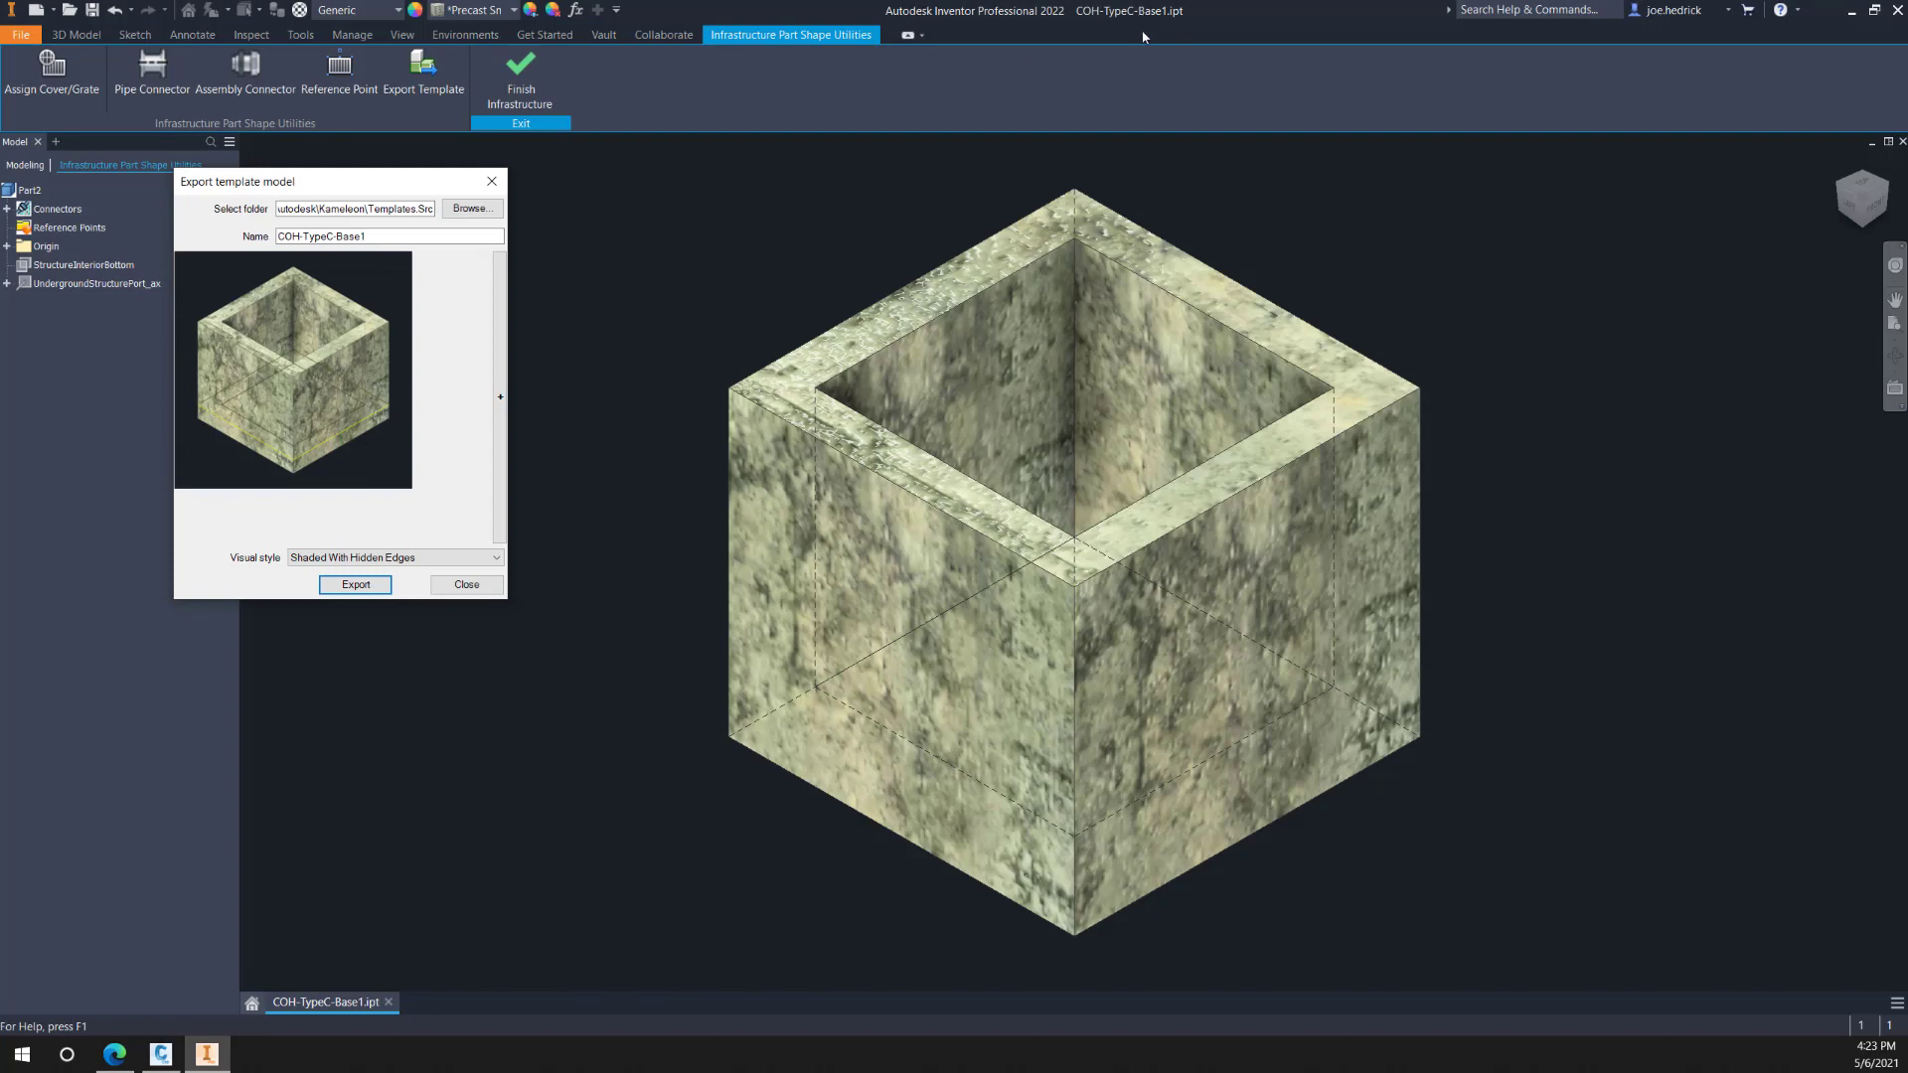
click(467, 584)
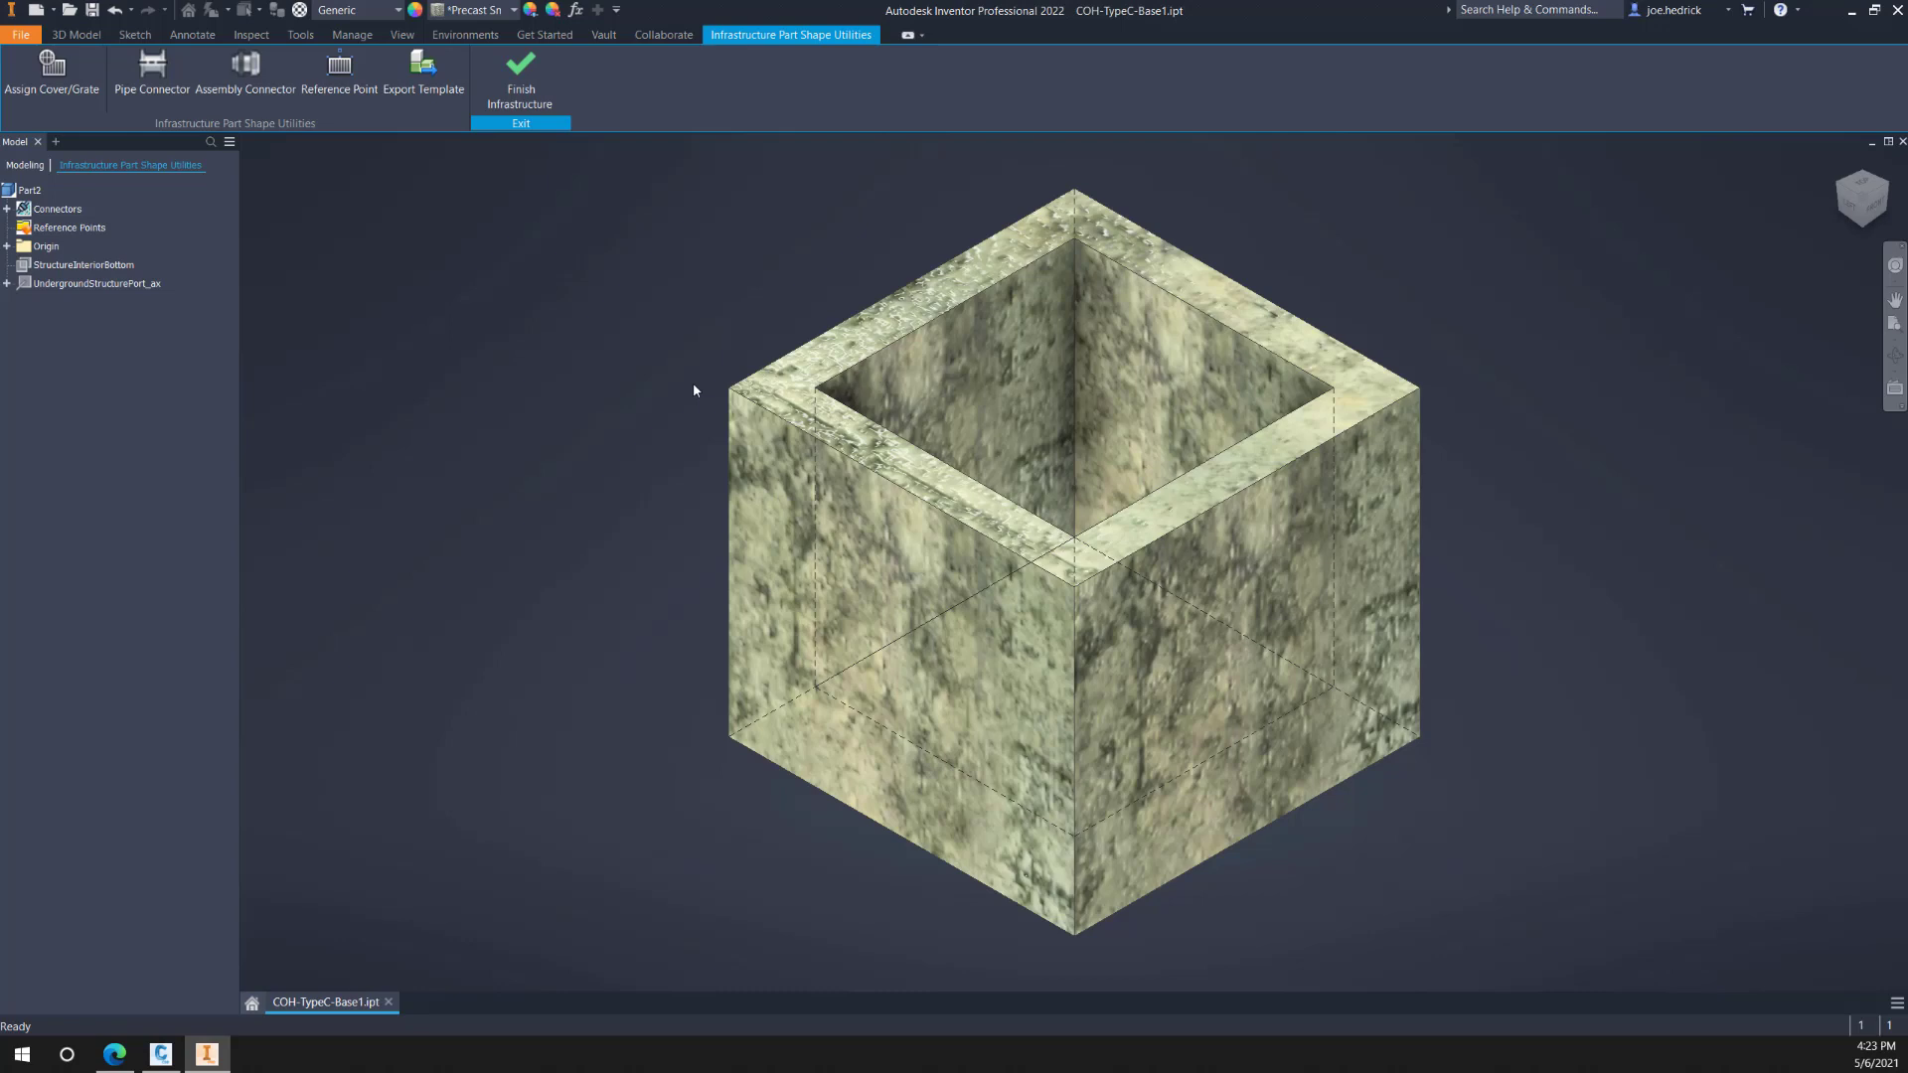
click(507, 75)
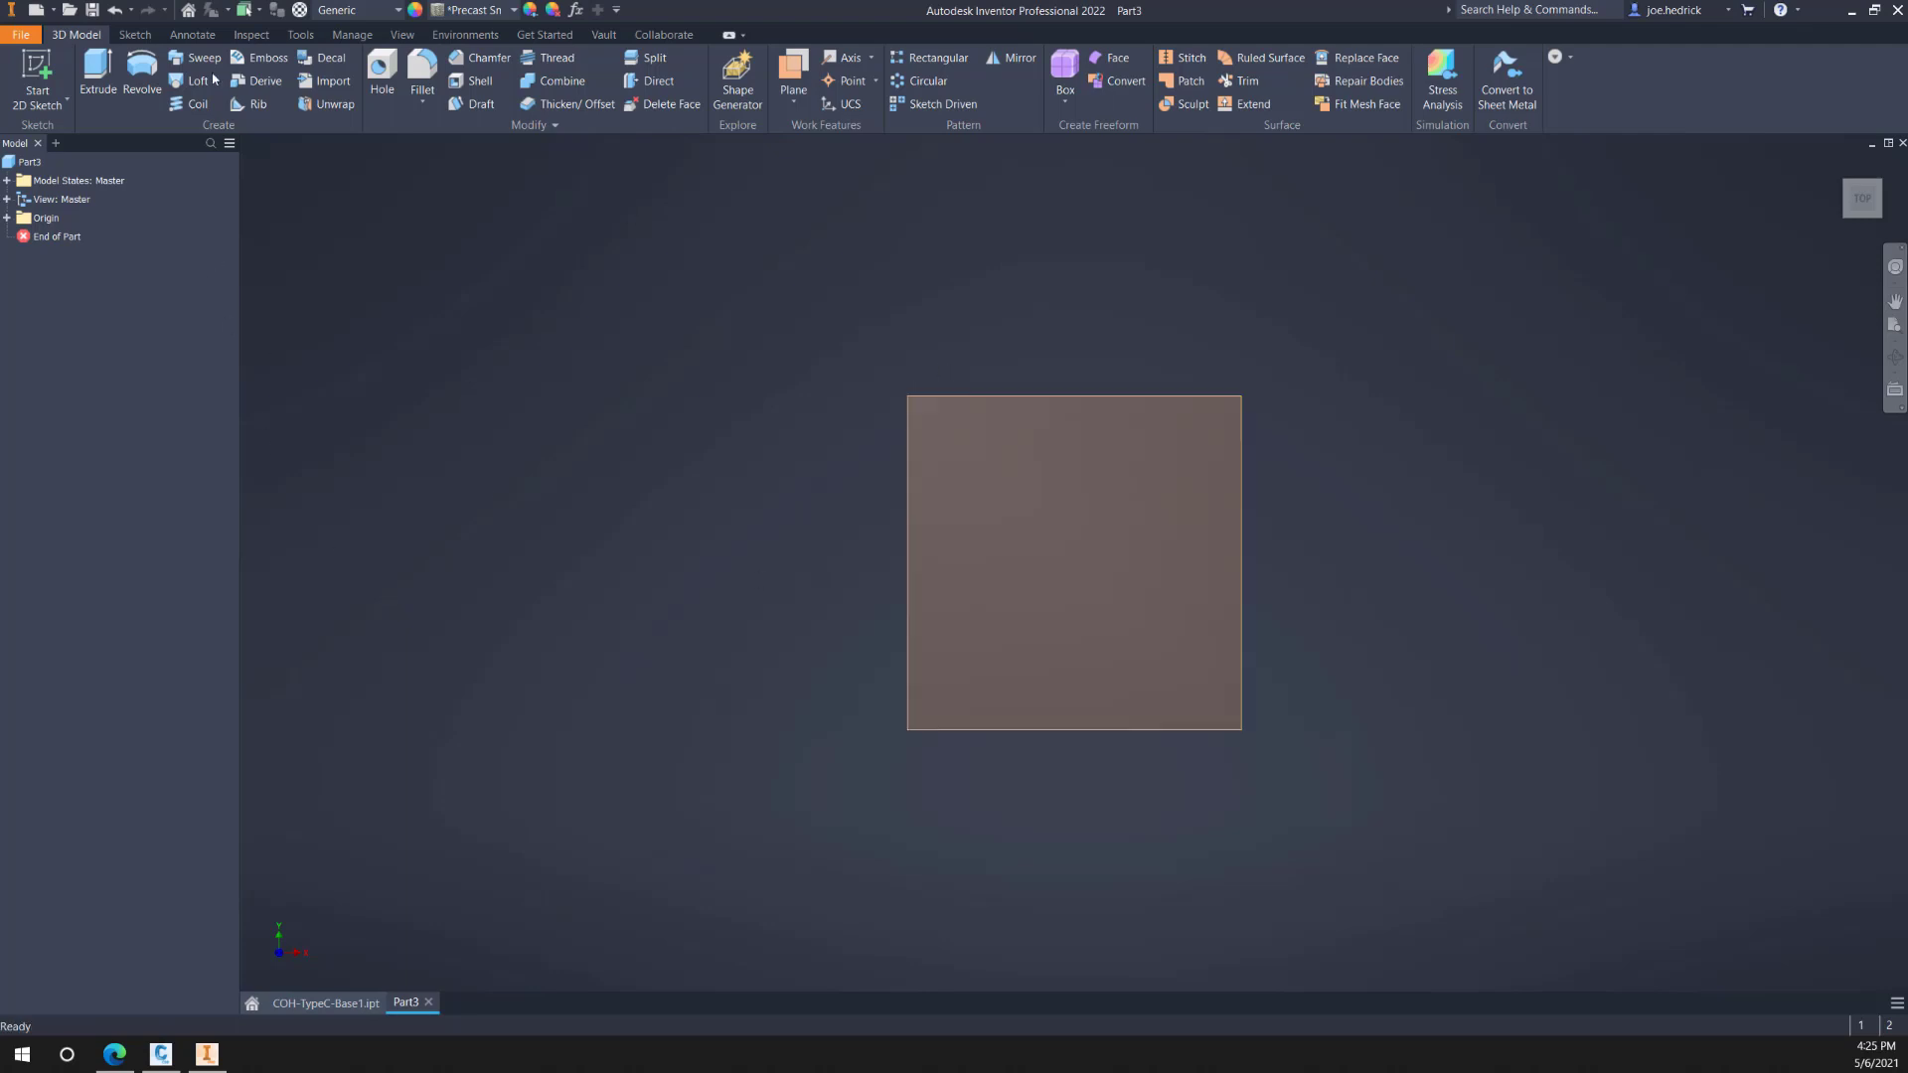
Step: Sketch a rectangle centered on the origin of Part3's visible plane, with dimensions ssLength=48 and SSWidth=48, and finish the sketch
click(37, 70)
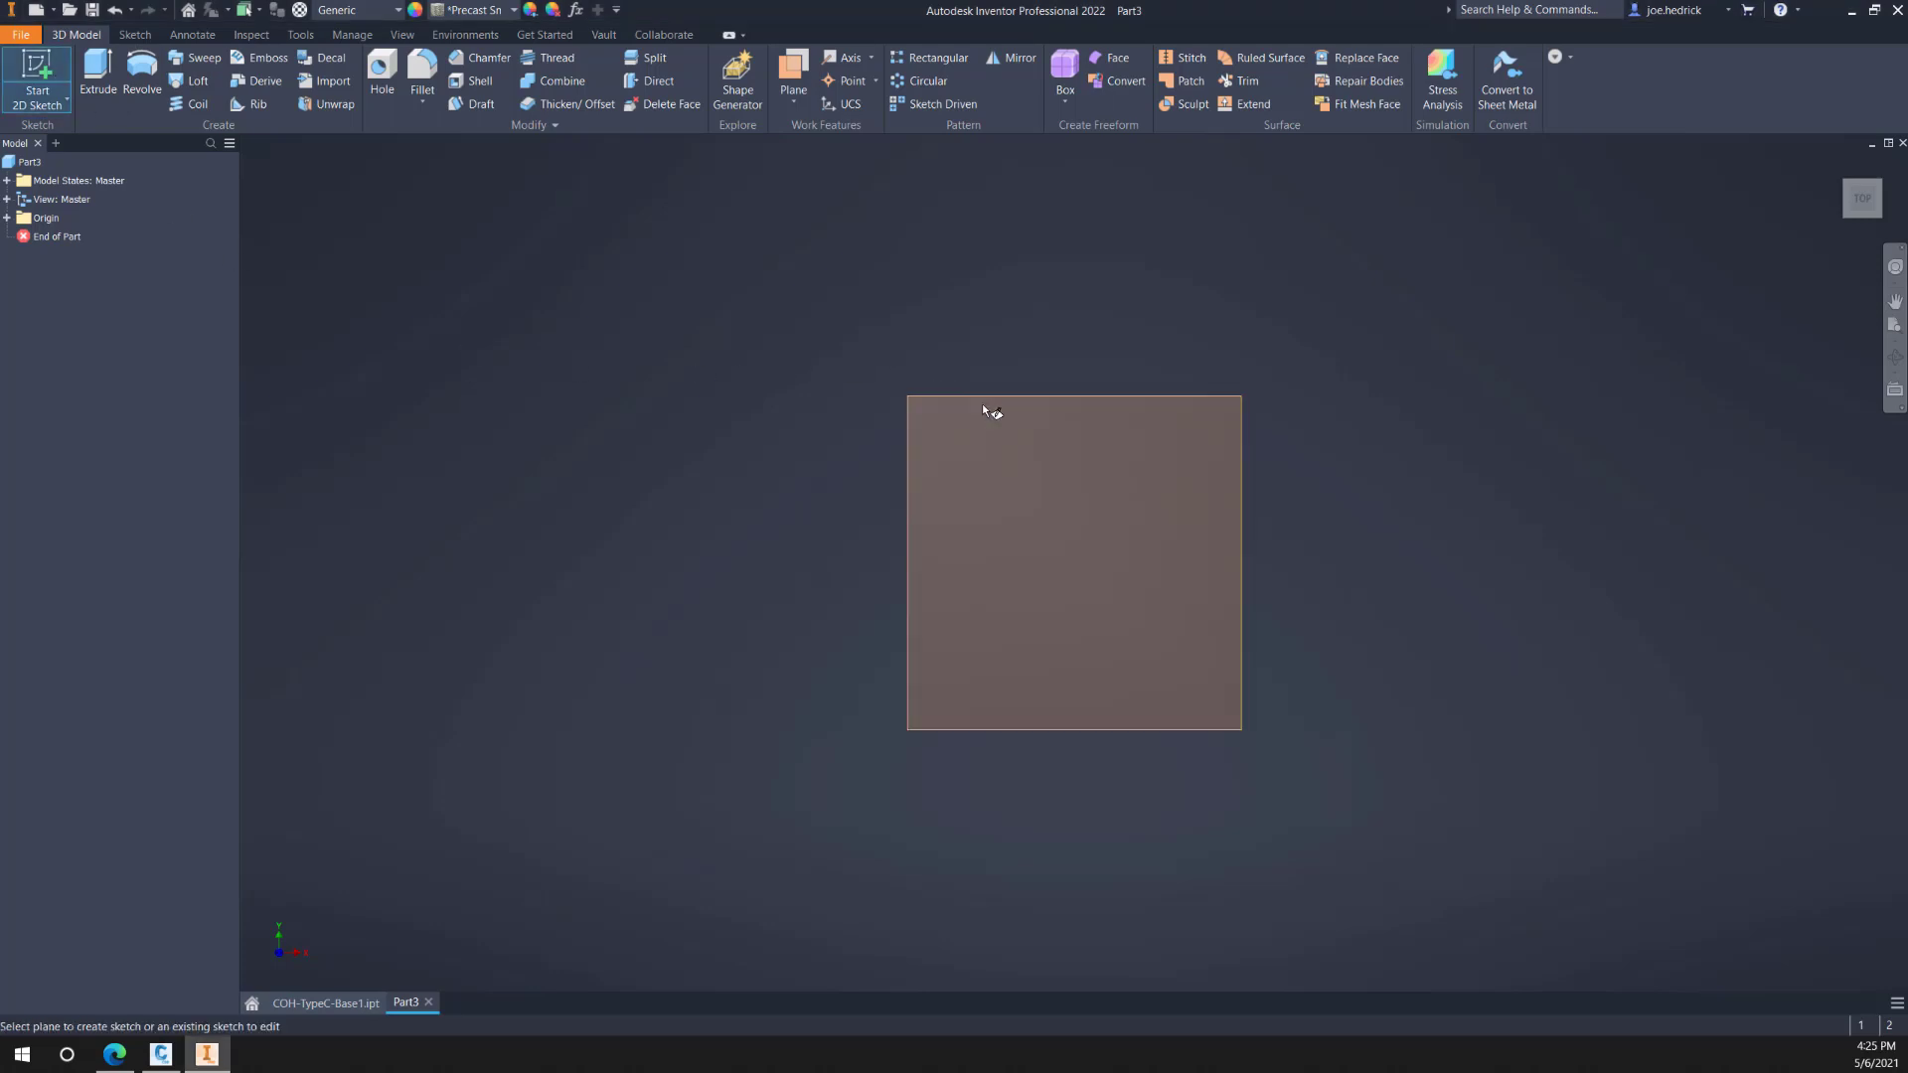
click(934, 400)
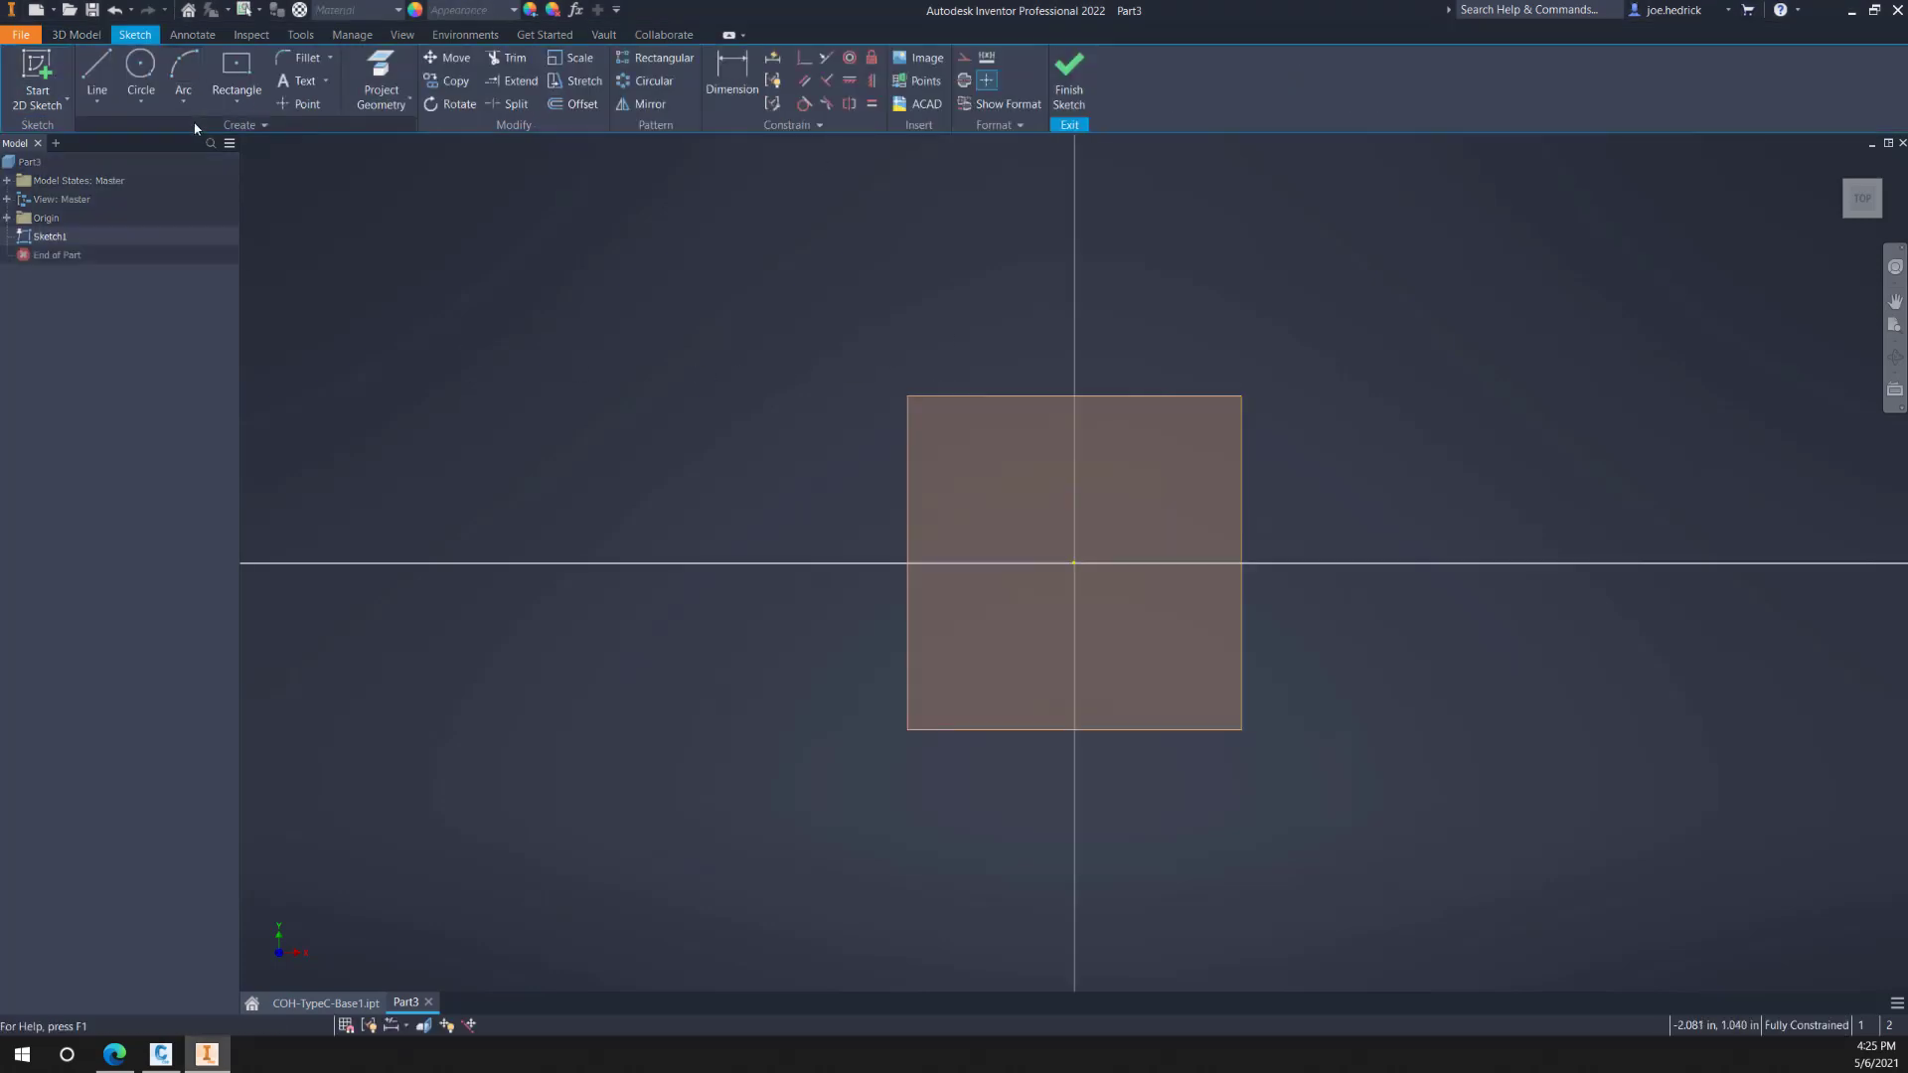
click(241, 66)
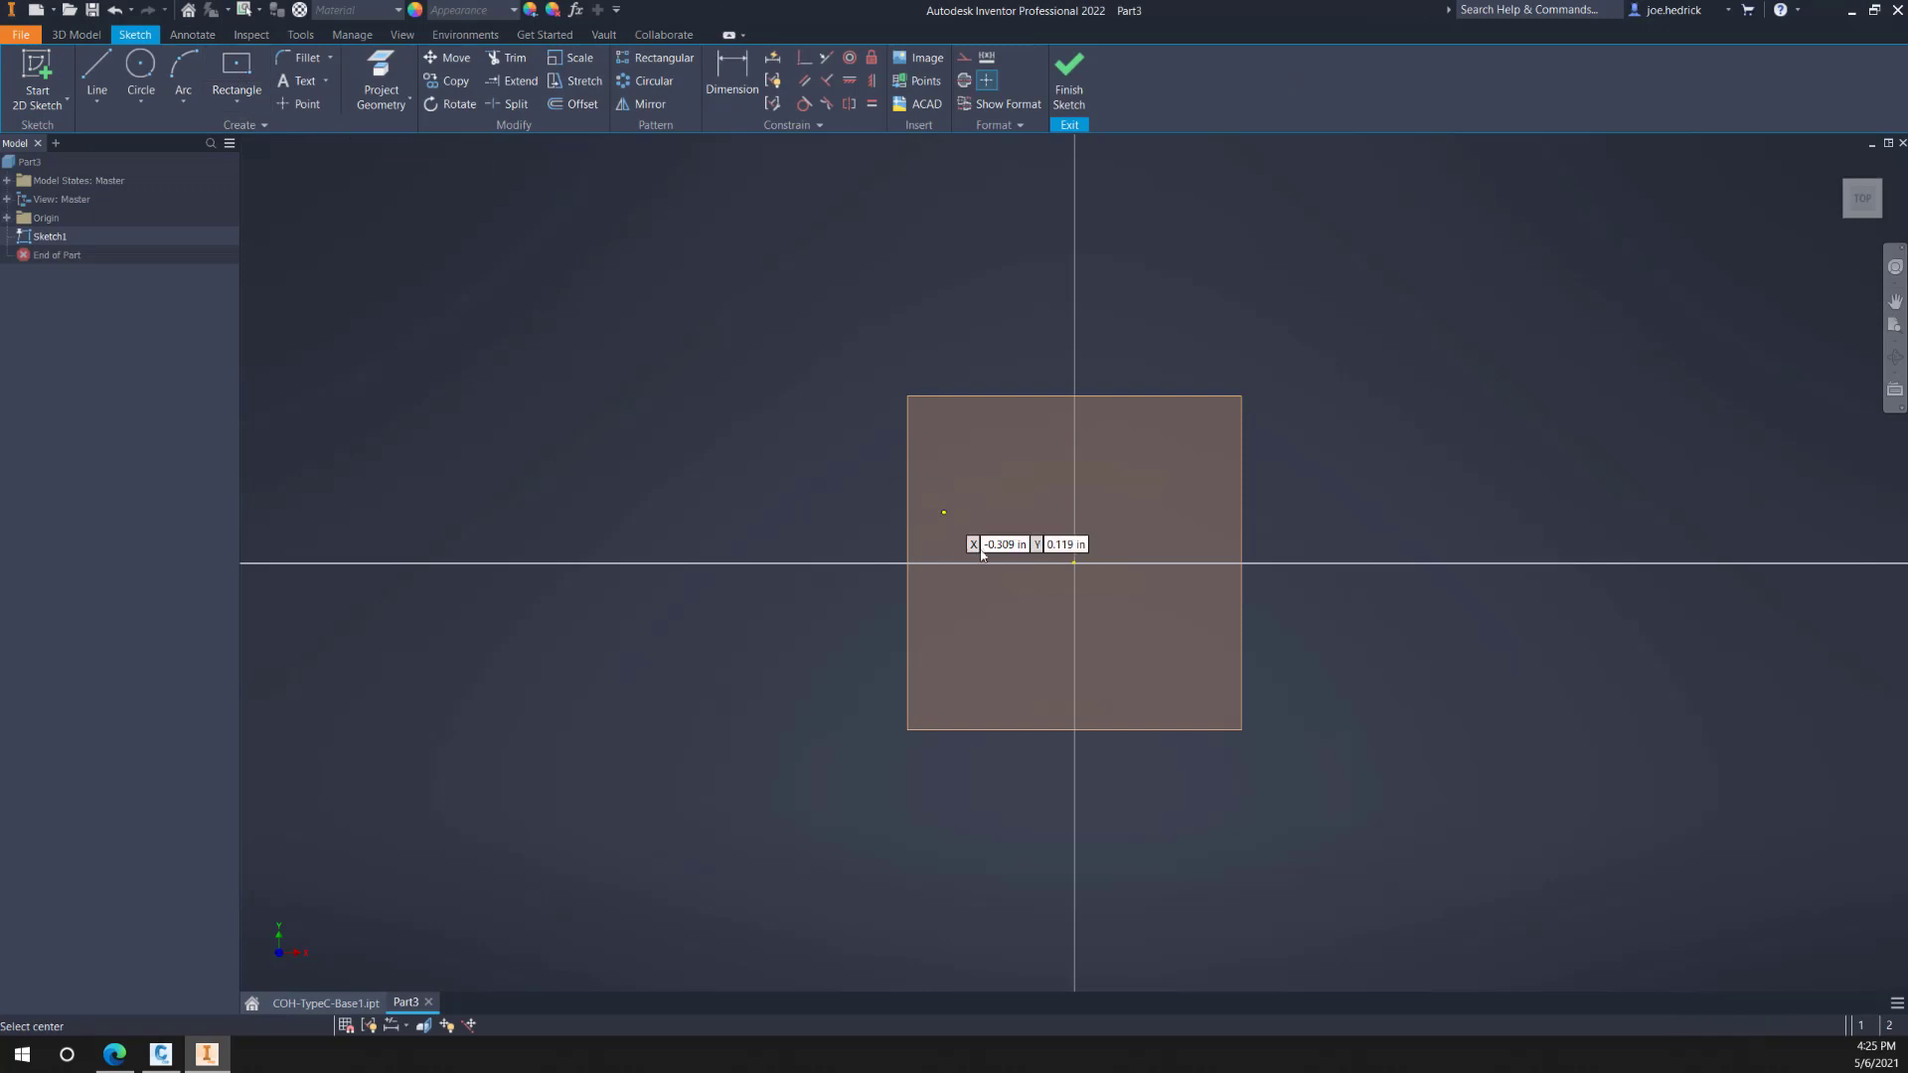
click(1075, 563)
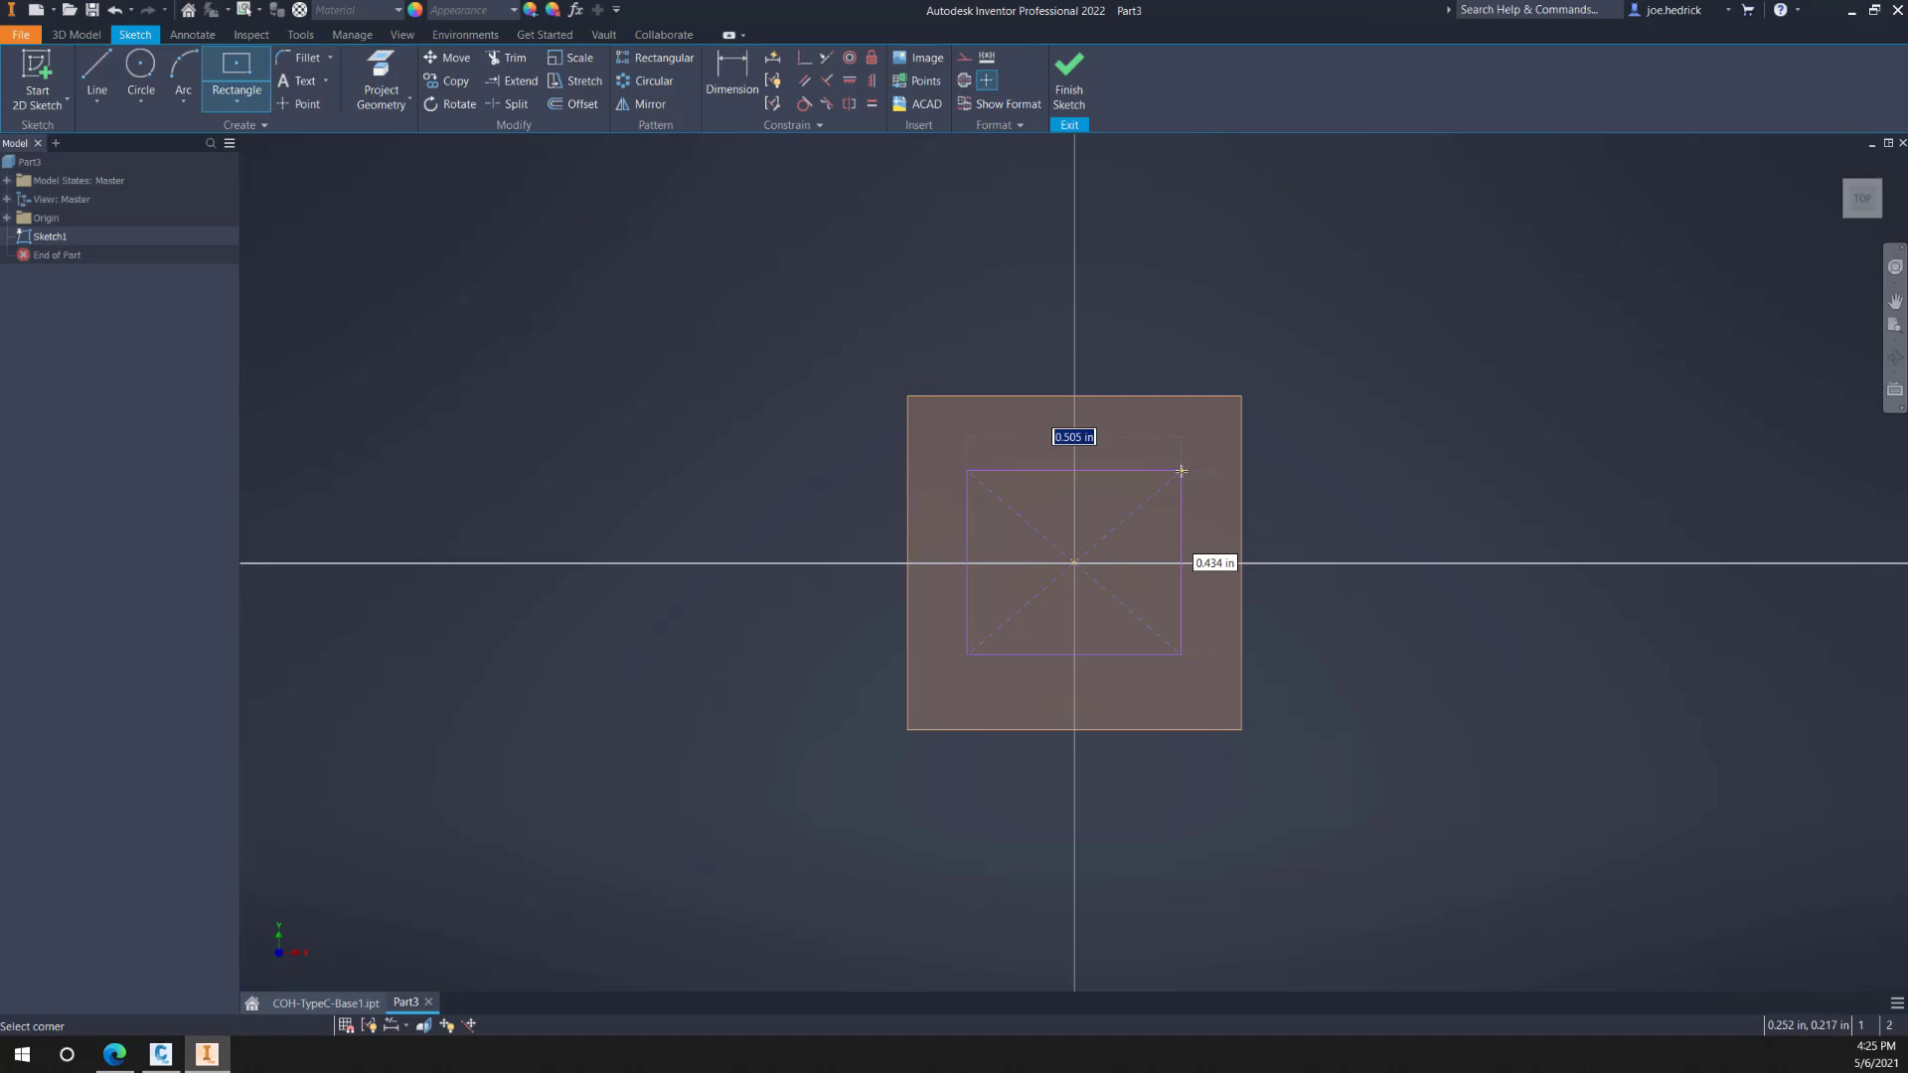
text(ssLength=48)
key(Tab)
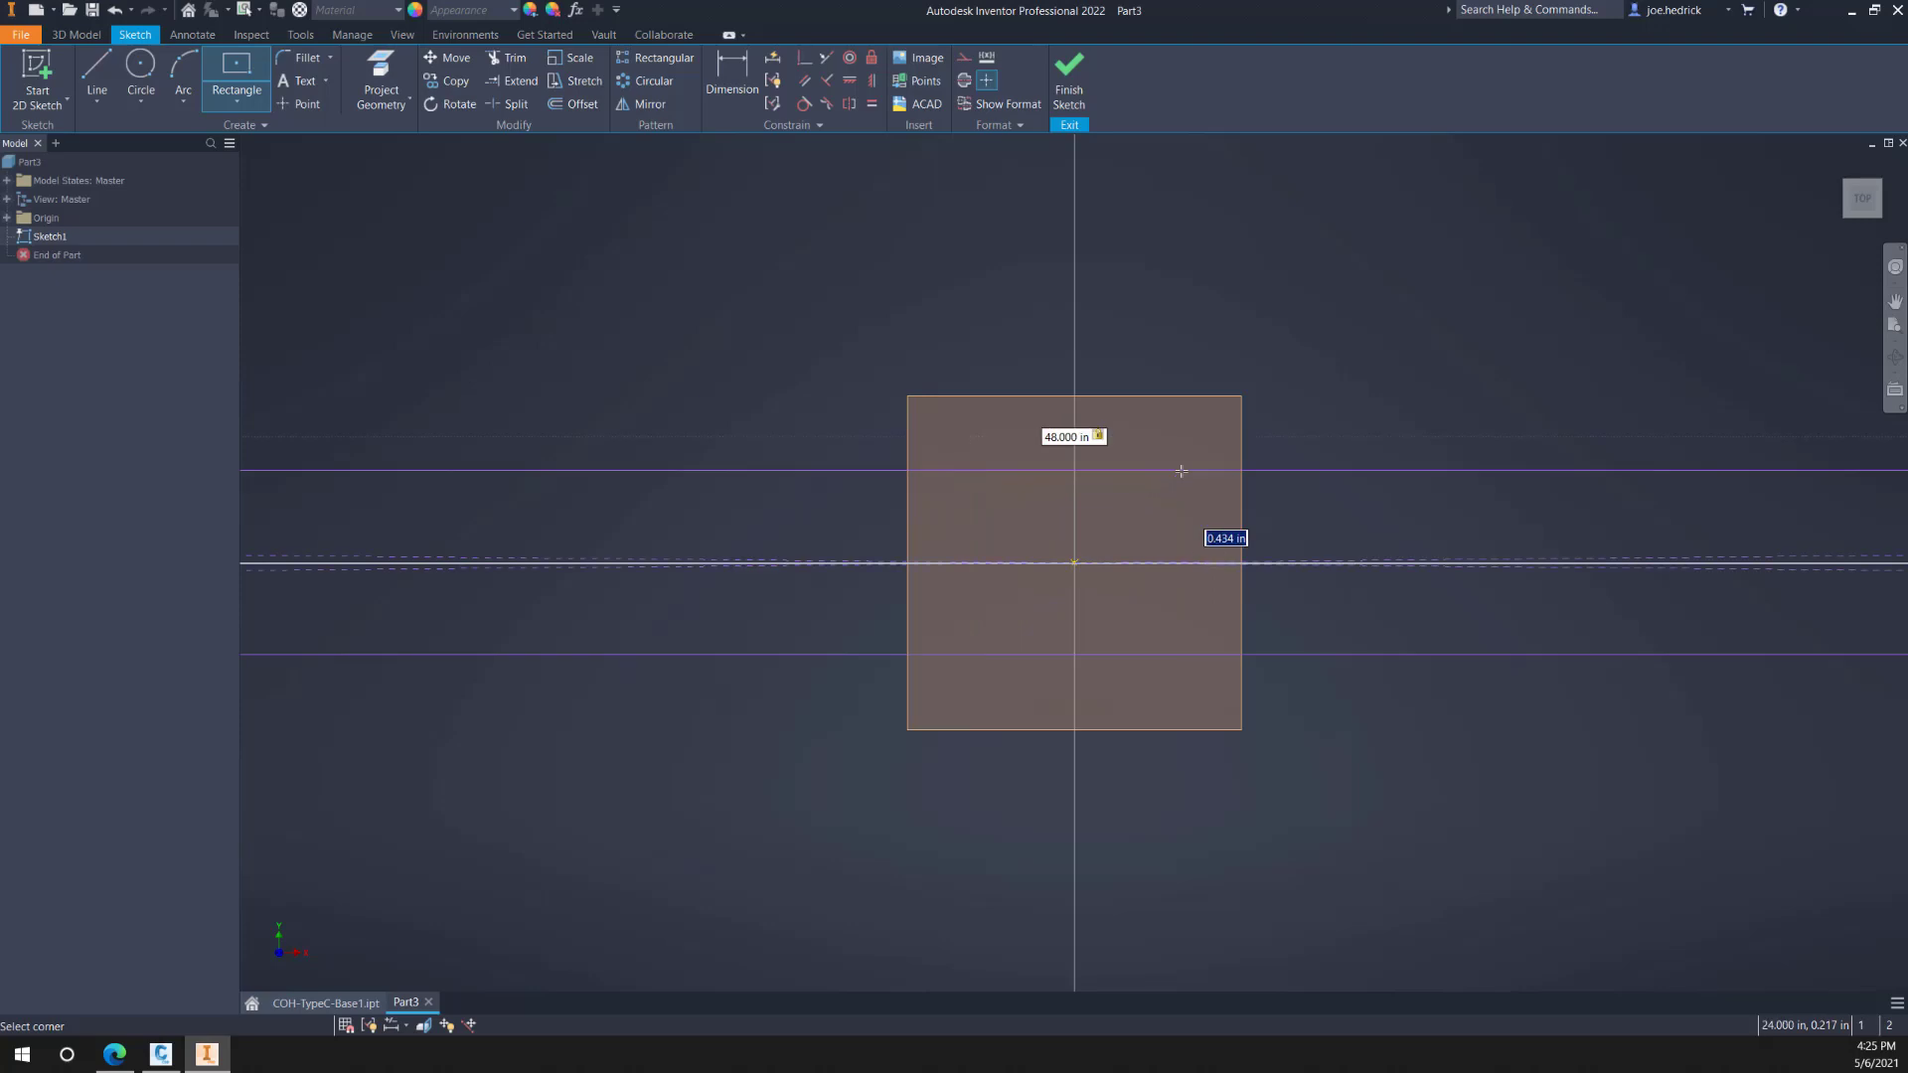
text(SSWidth=48)
key(Return)
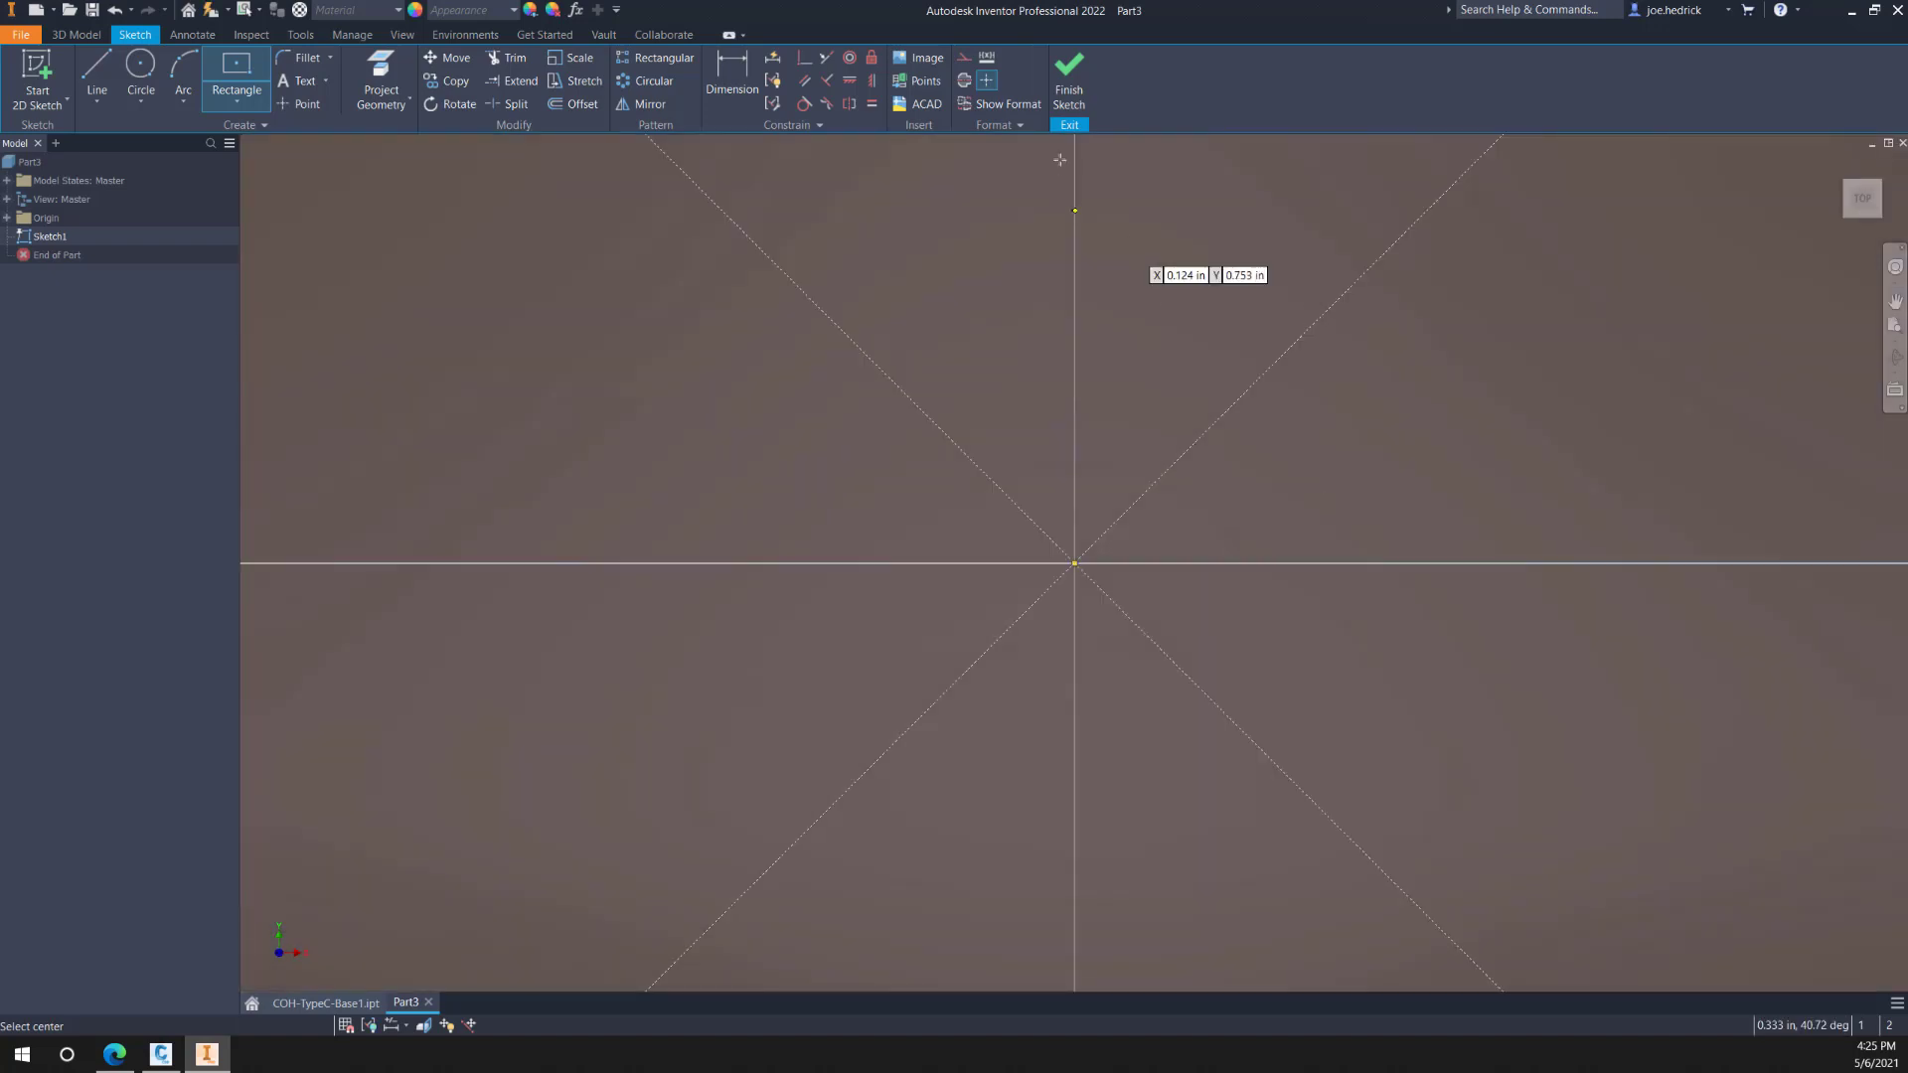
click(1068, 75)
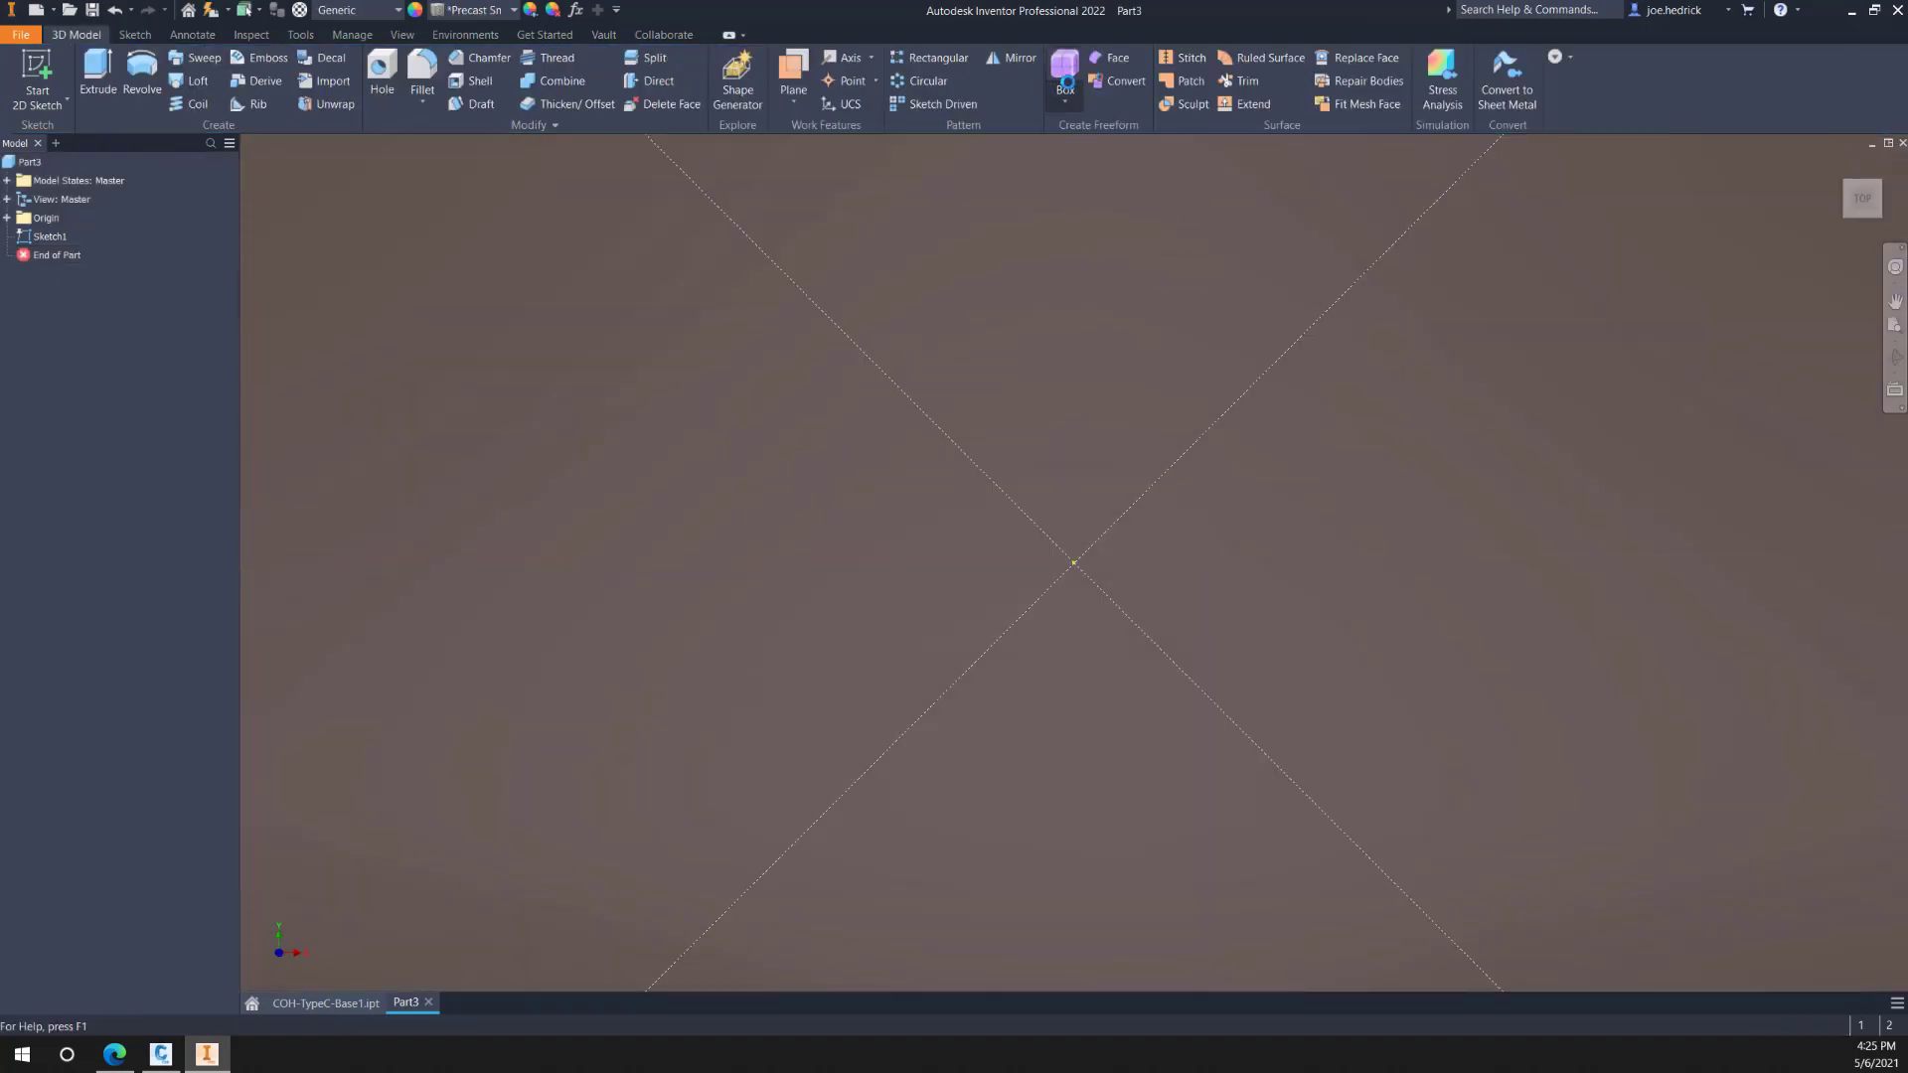
Step: Extrude the rectangle downward from the sketch plane with a distance of SSHeight=10"
scroll(990, 446, down, 8)
scroll(990, 450, down, 5)
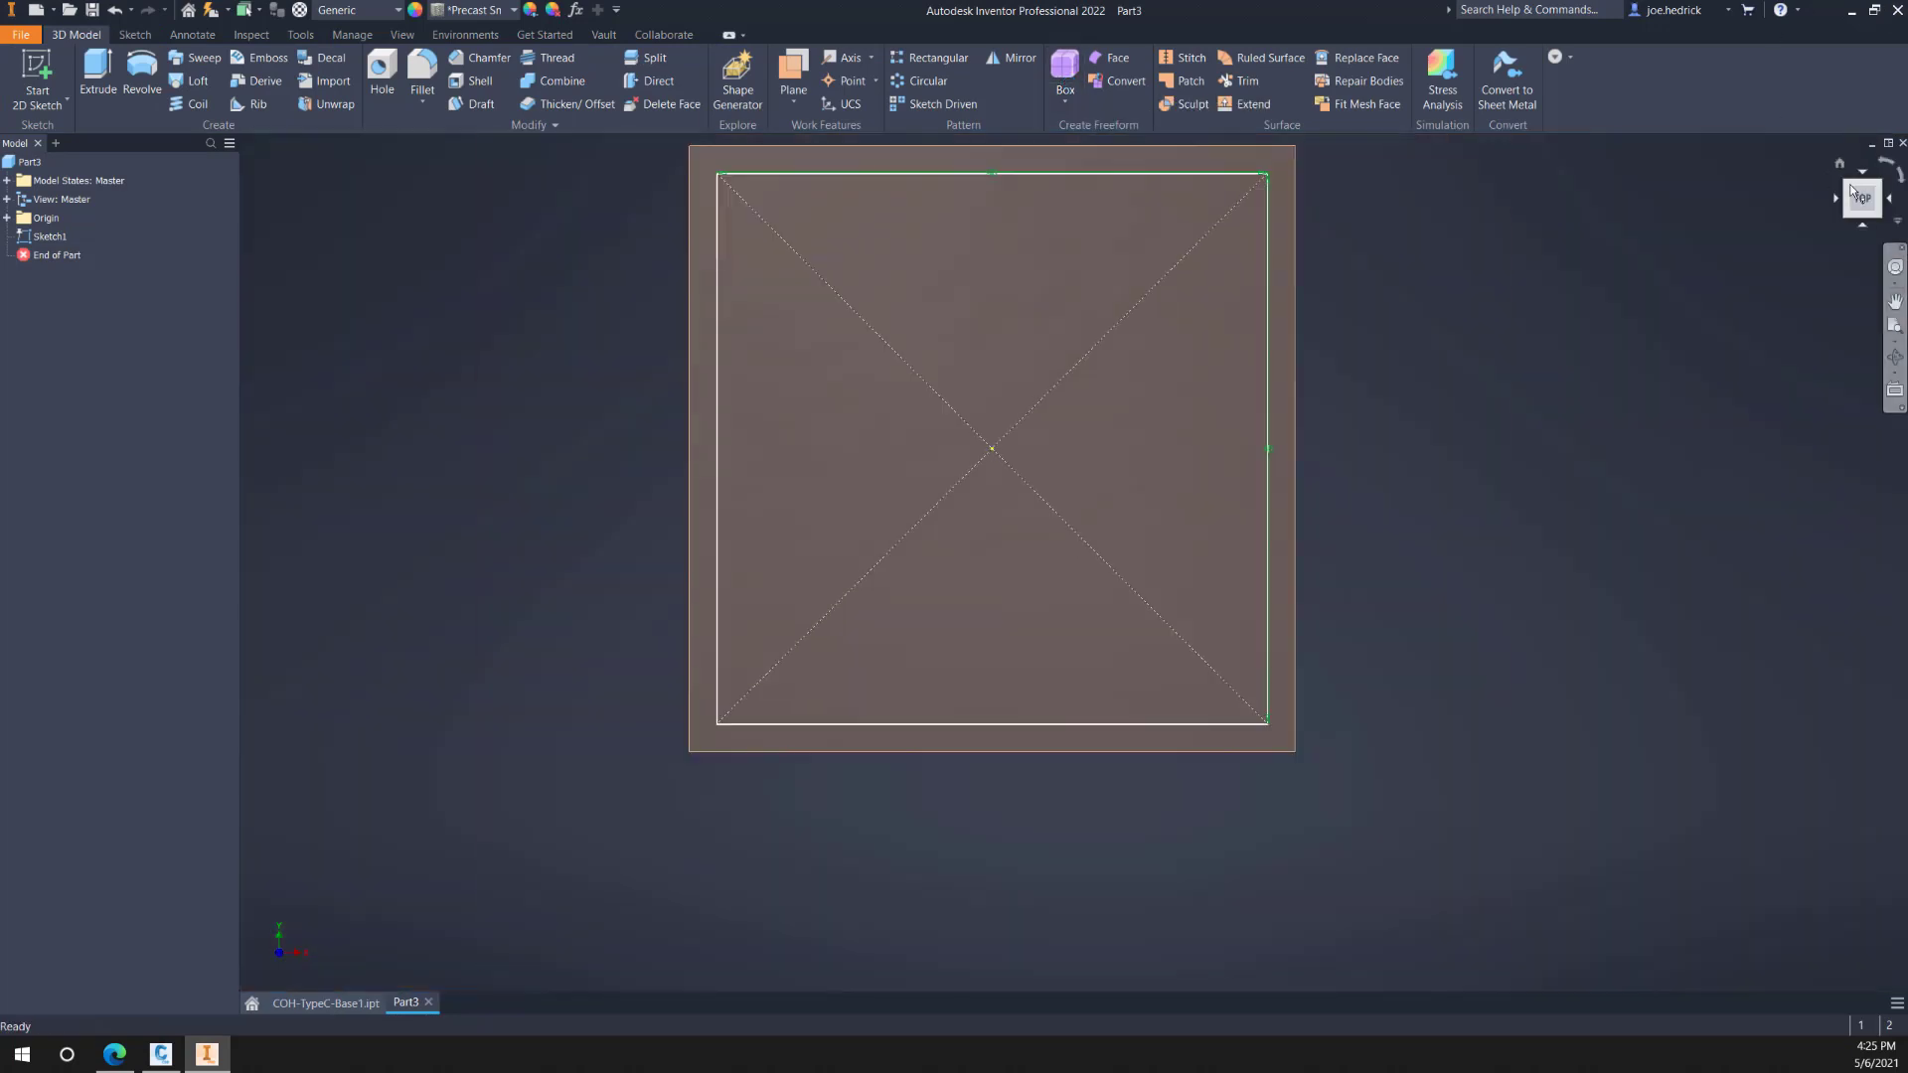
click(1843, 165)
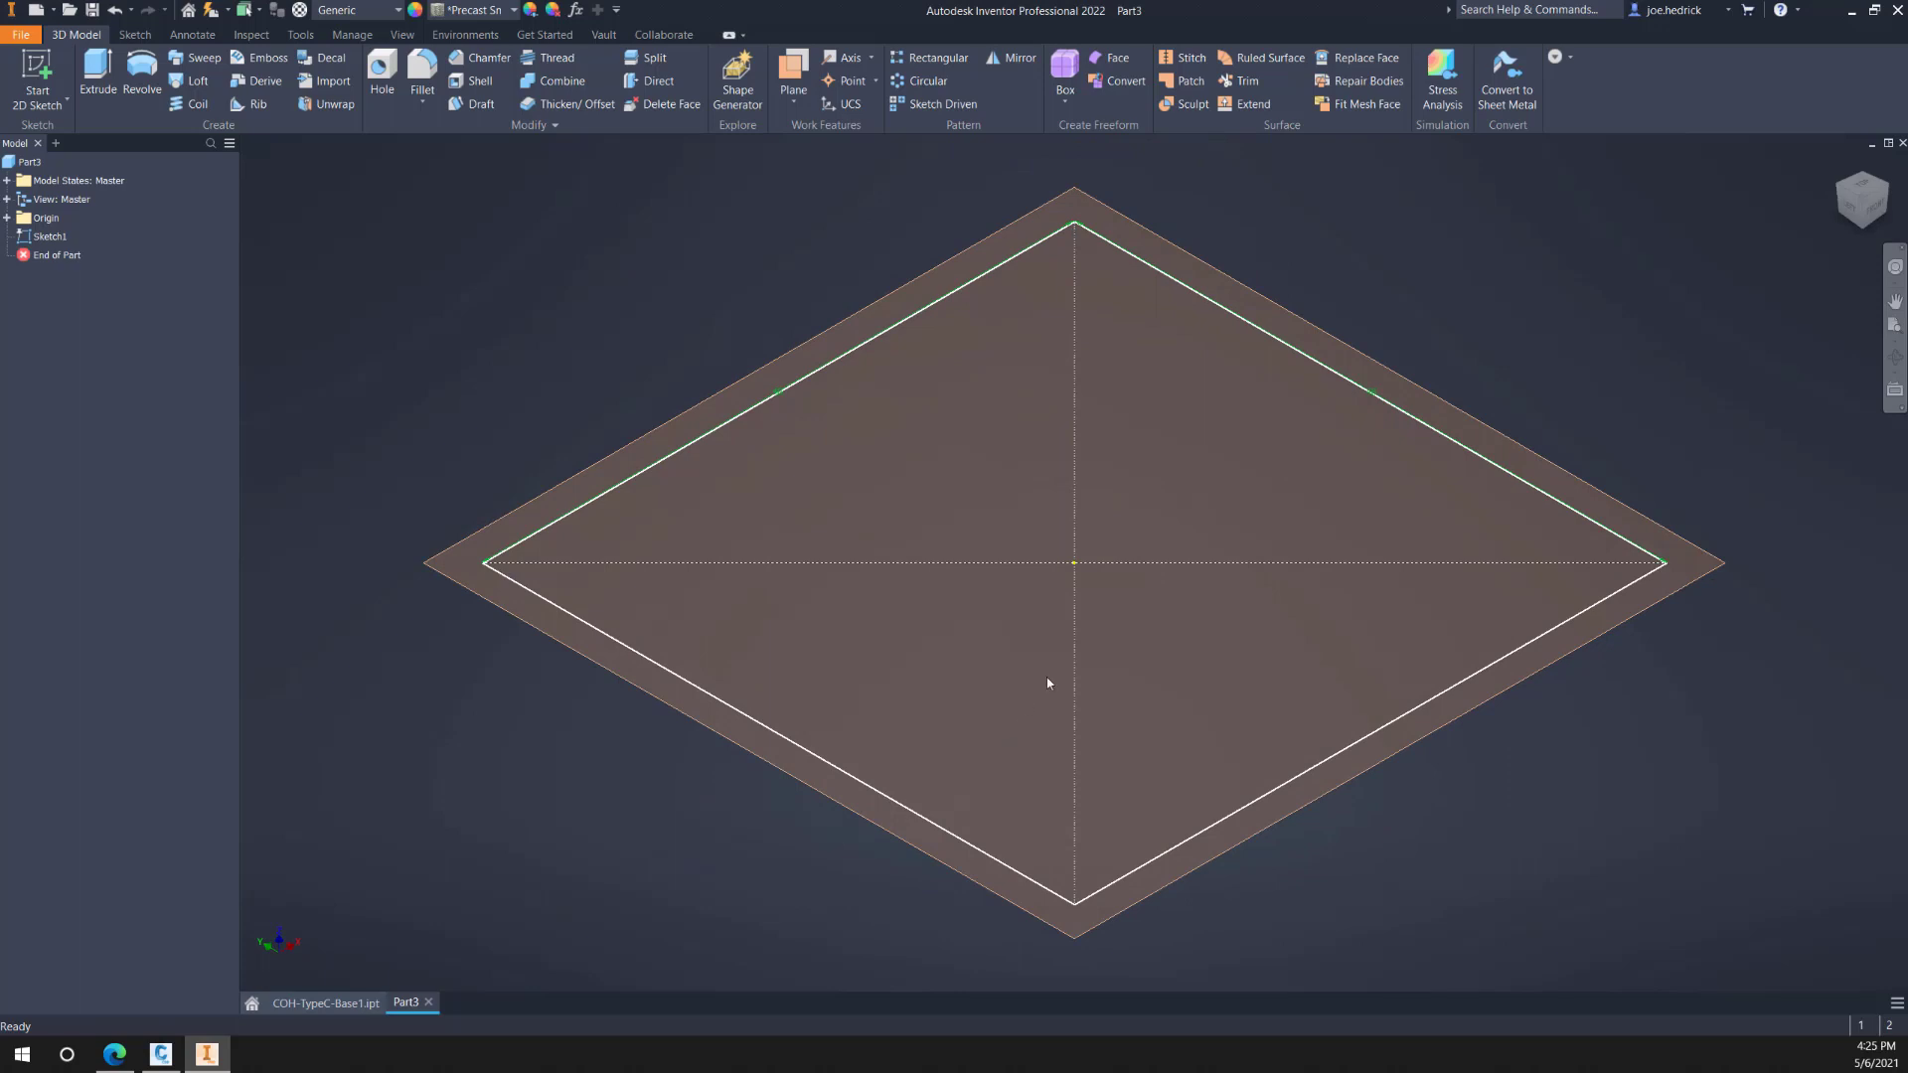
scroll(1046, 683, down, 3)
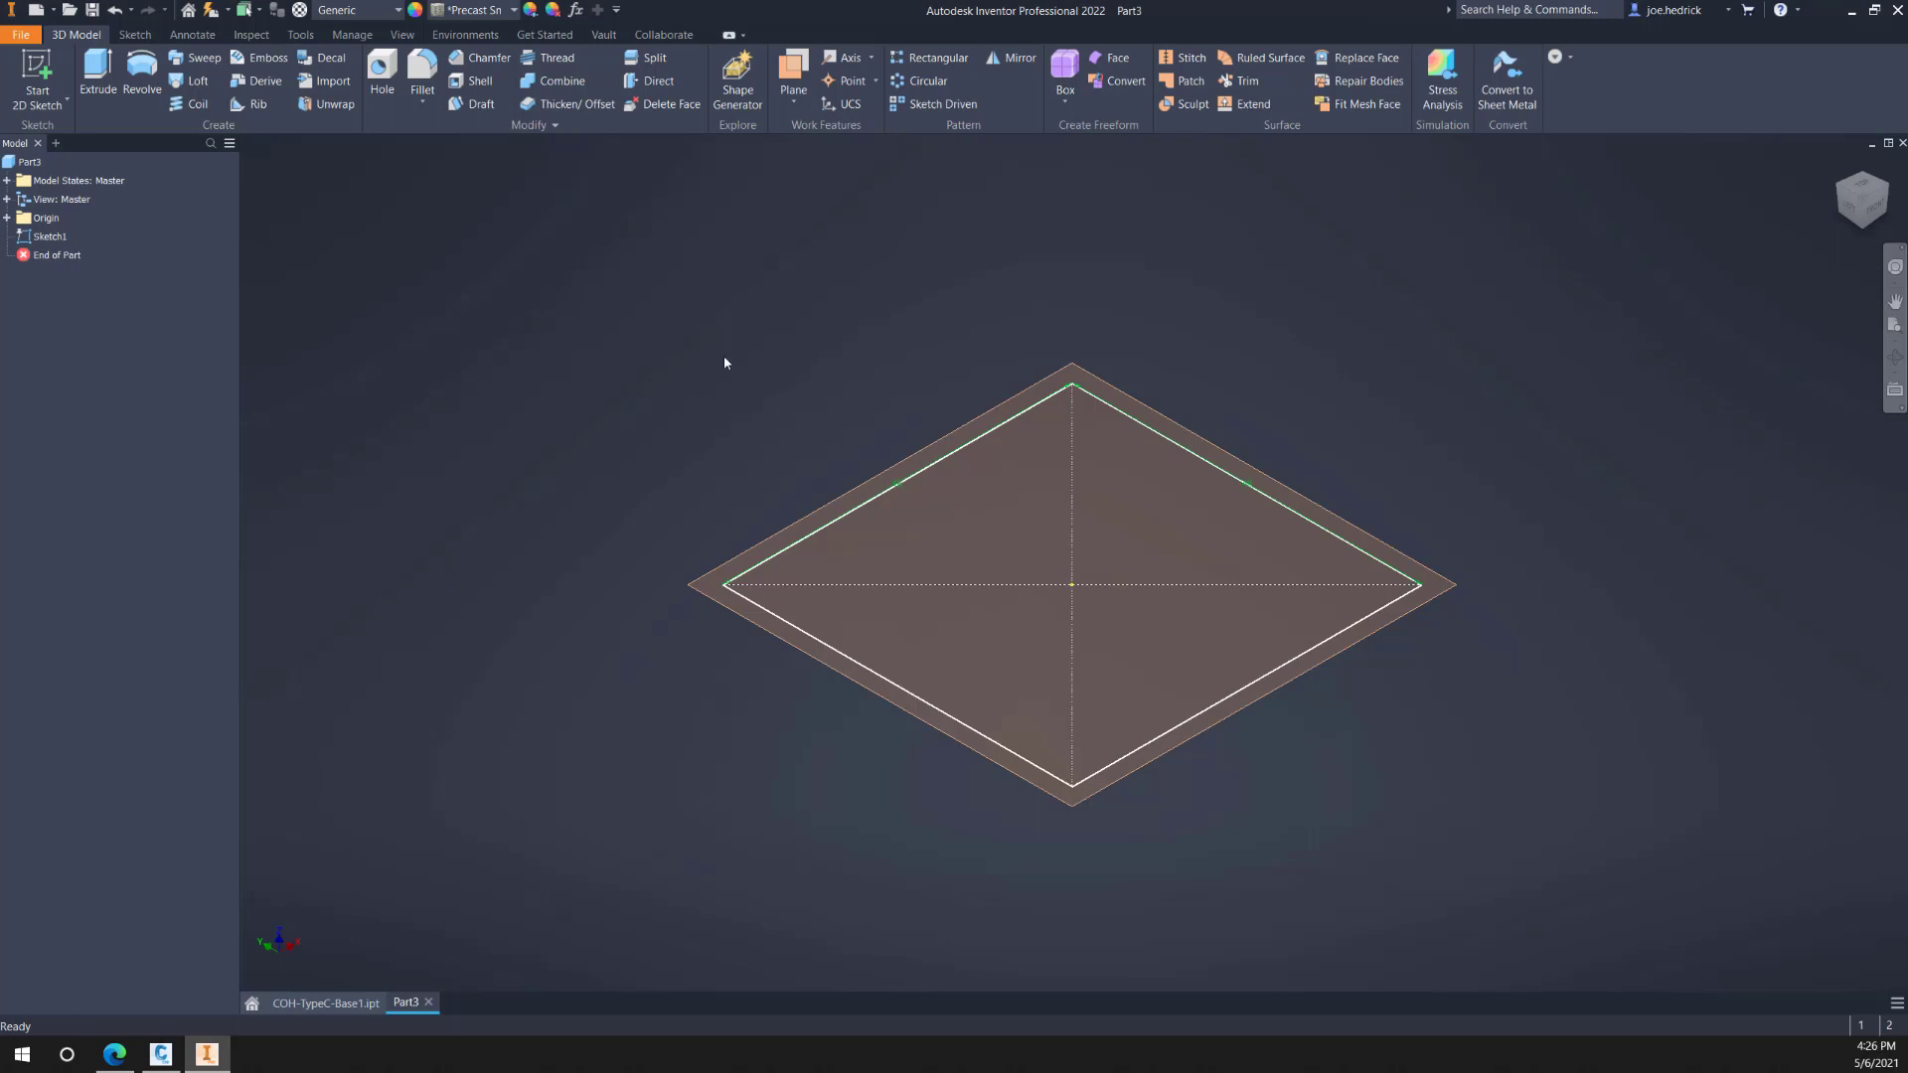
key(e)
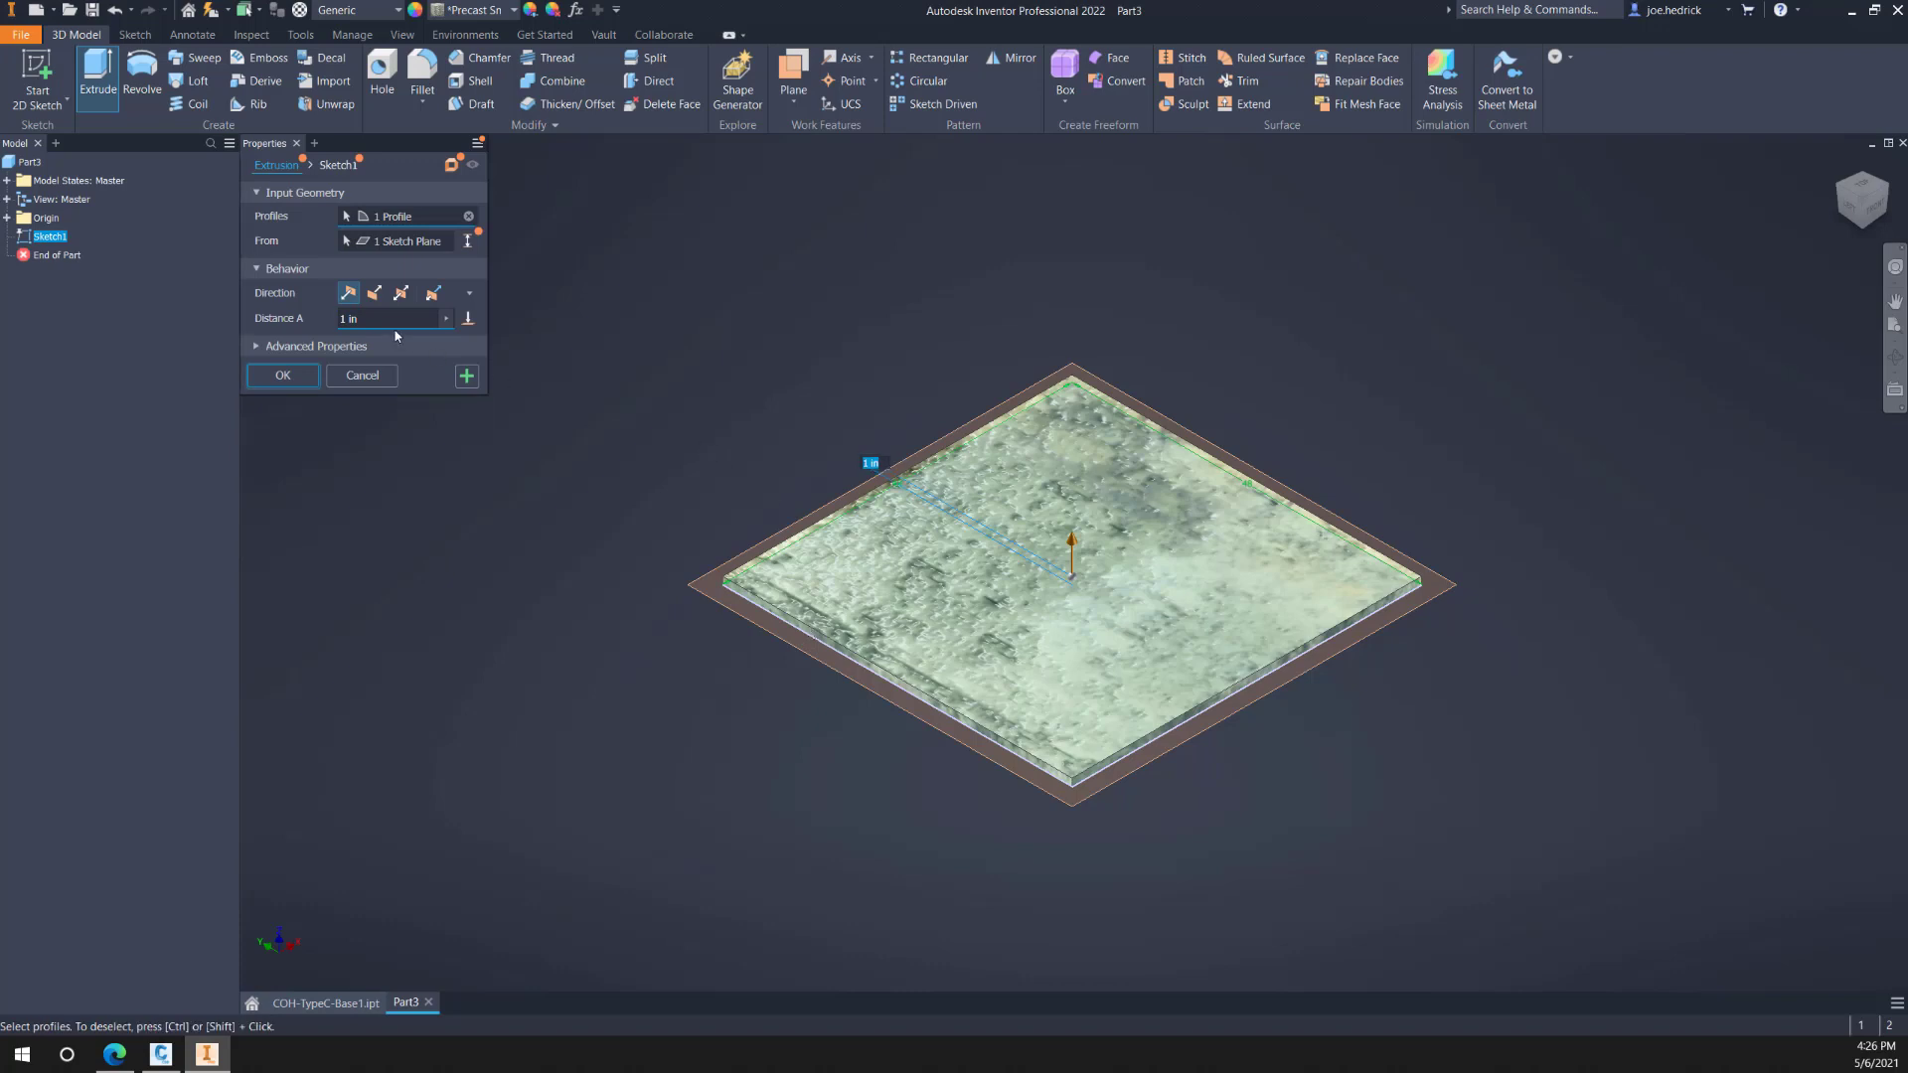
click(368, 320)
text(SSHeight=)
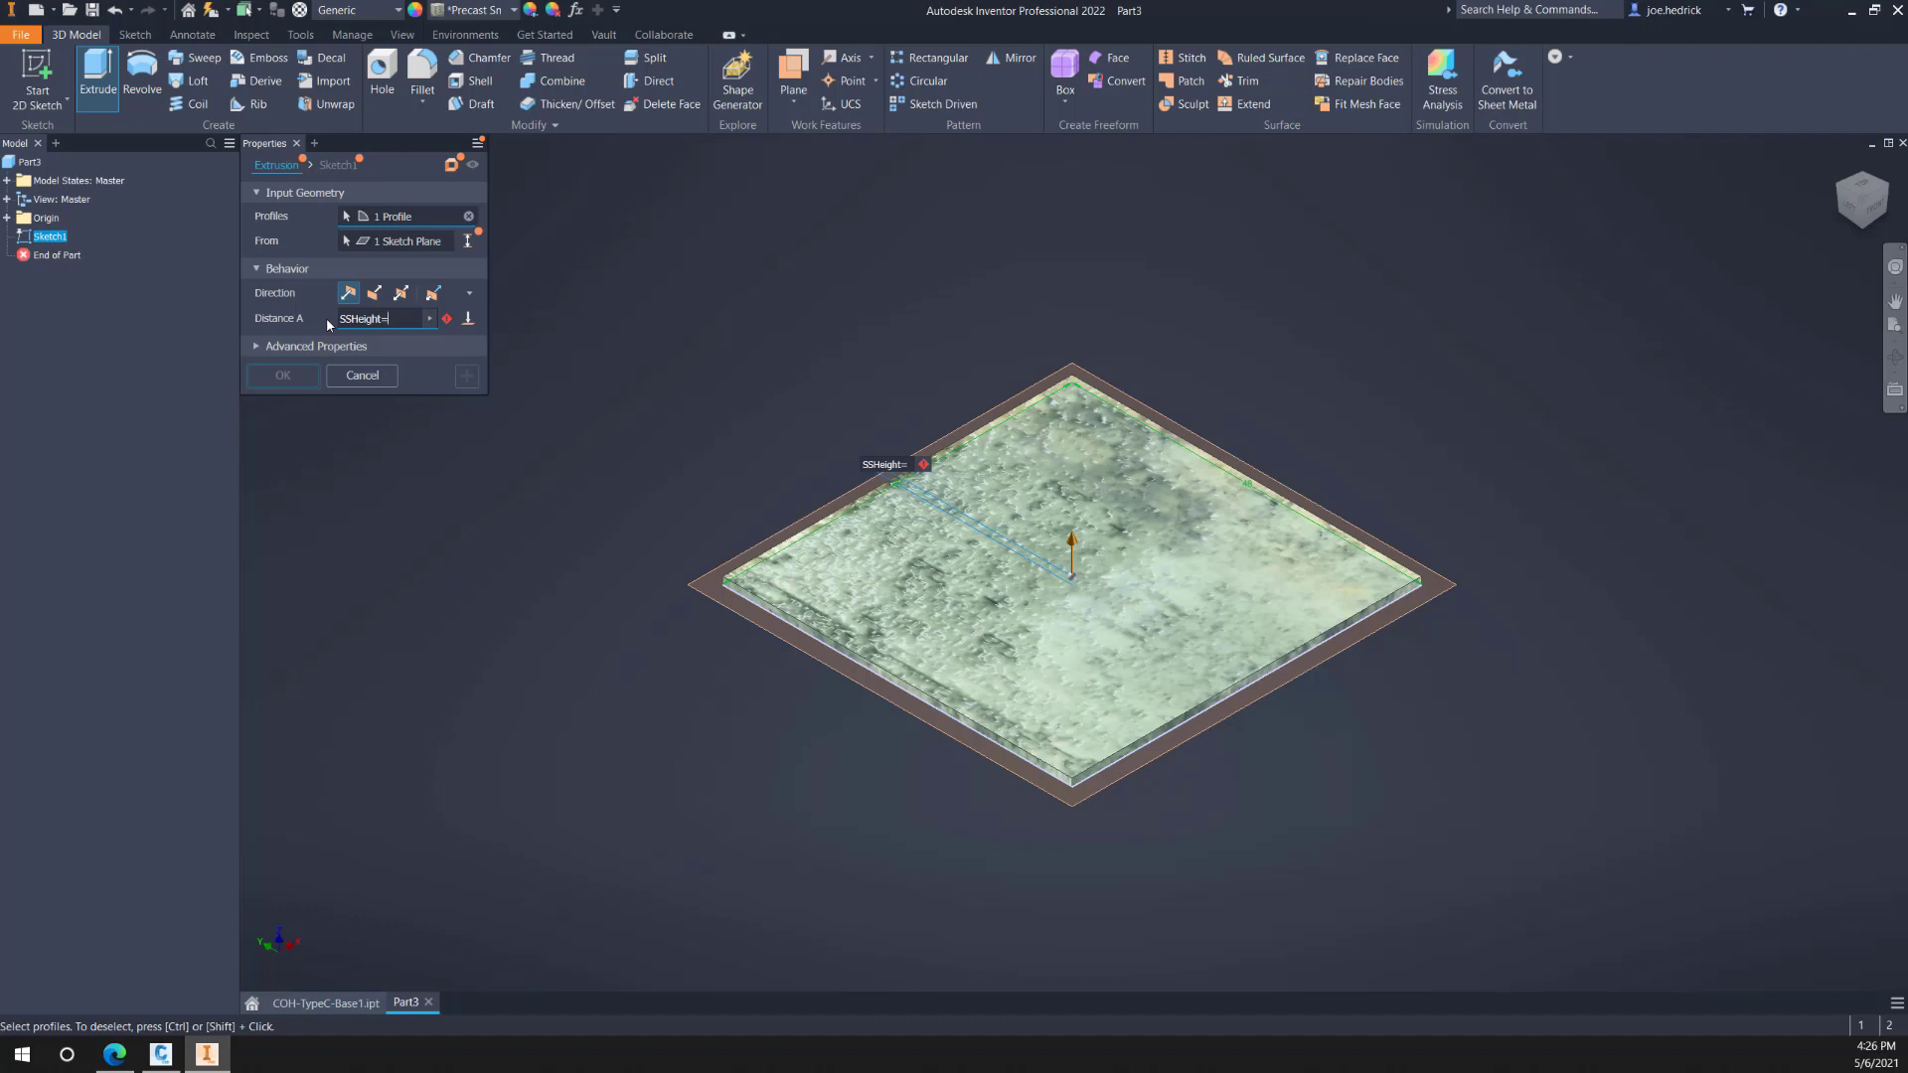
text(10")
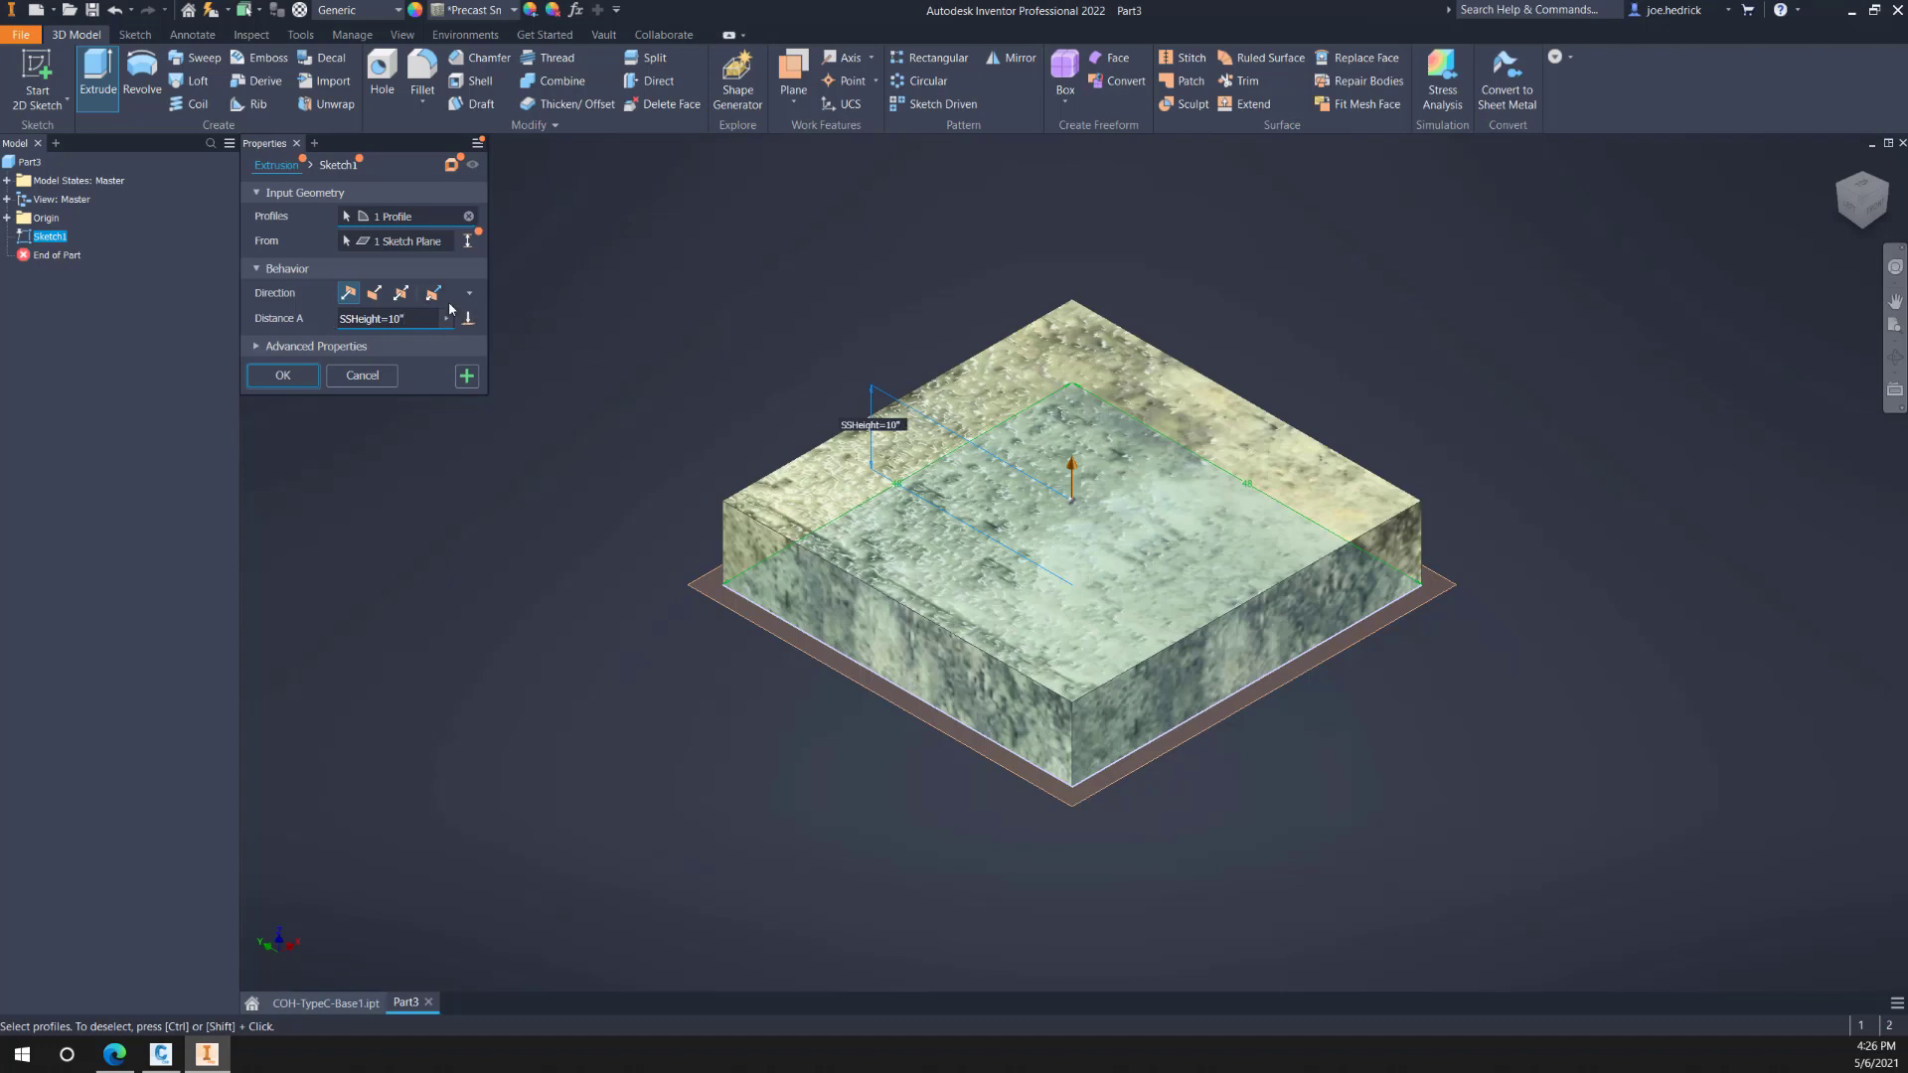
click(376, 294)
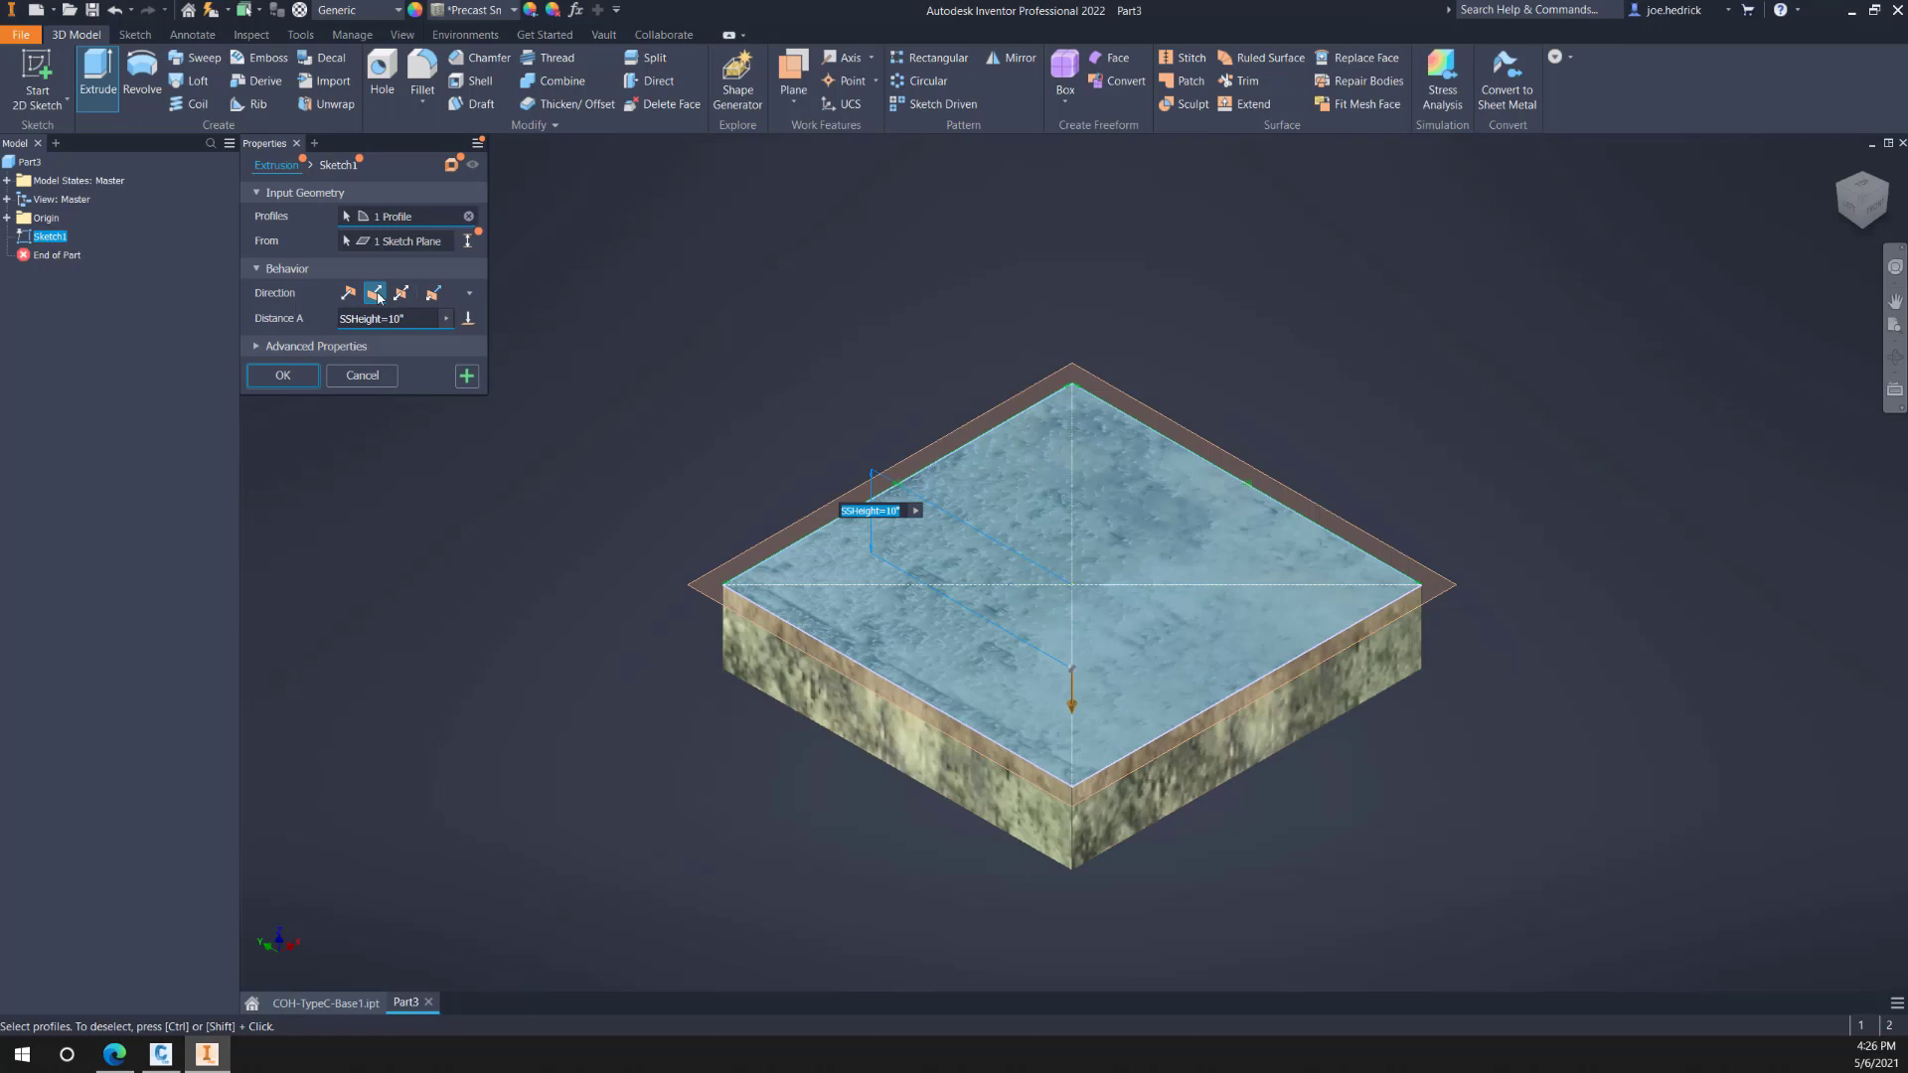
click(278, 376)
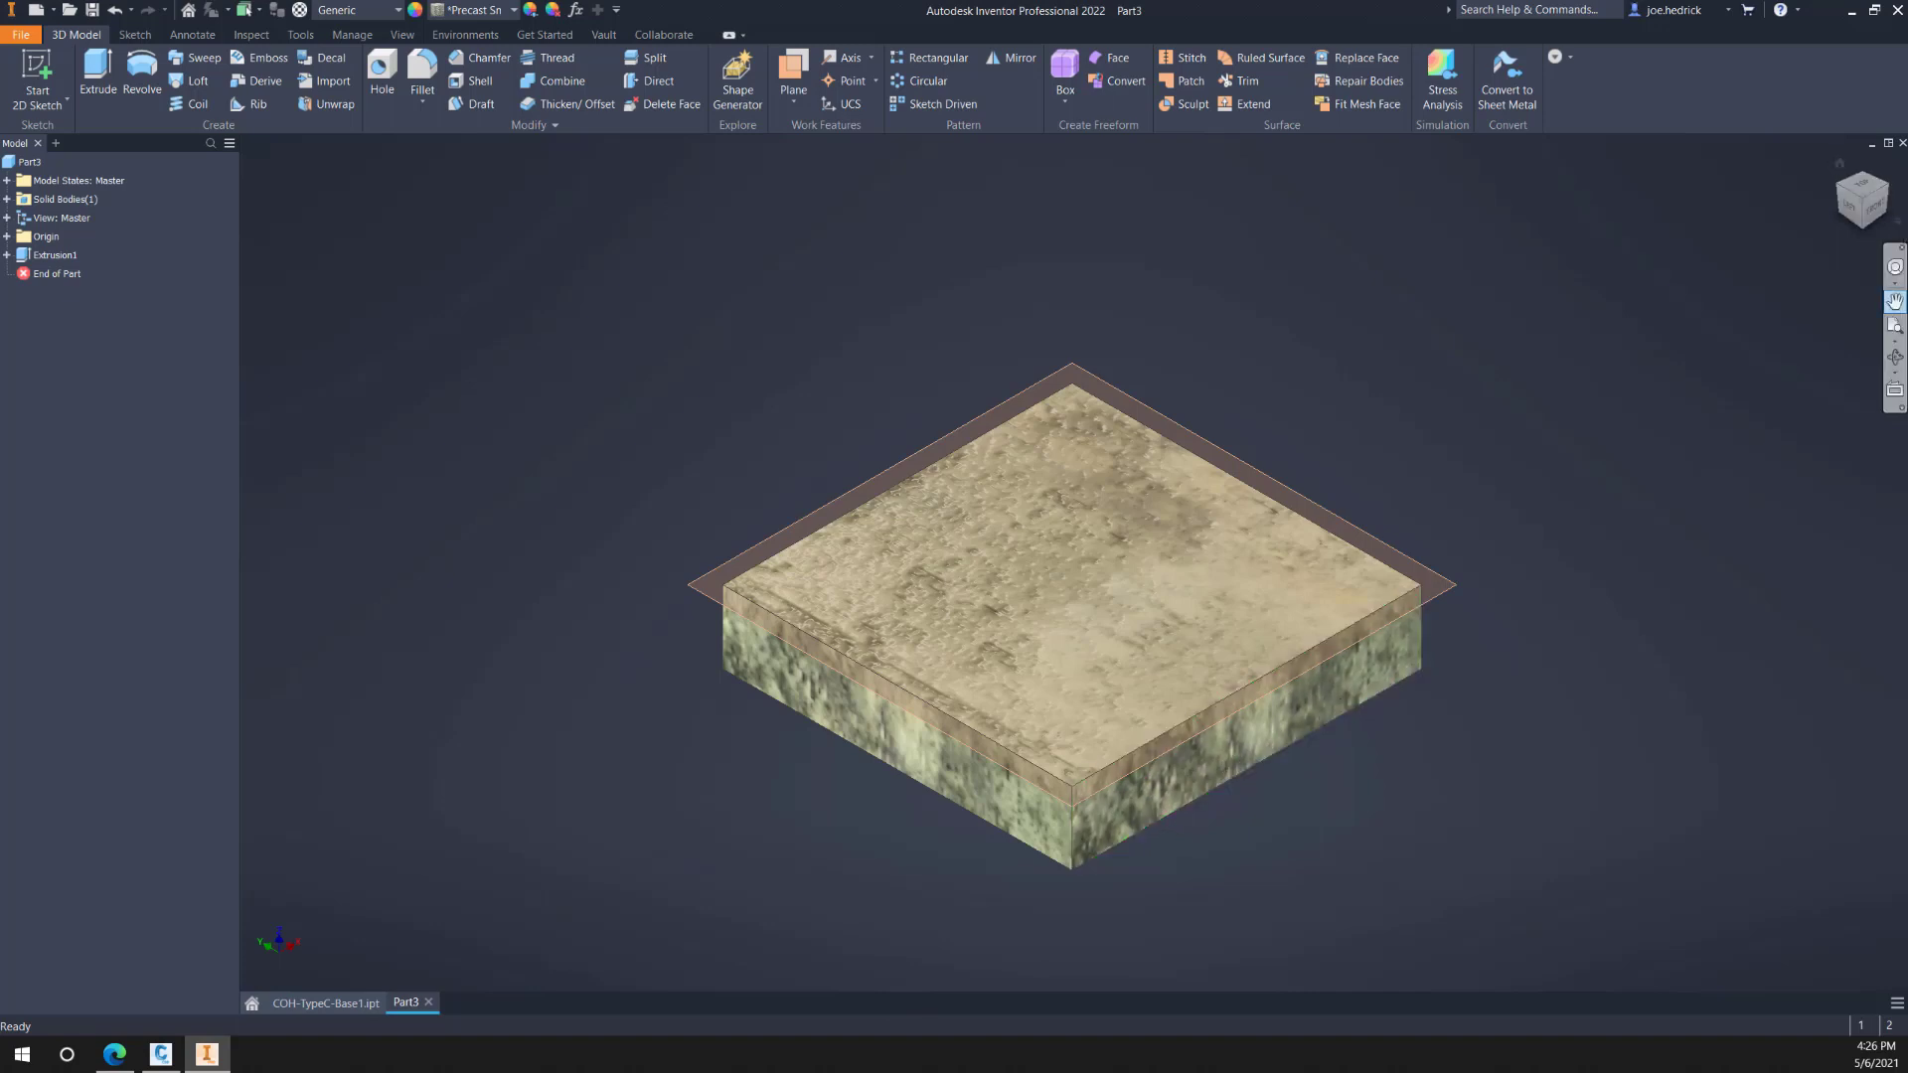
click(1895, 358)
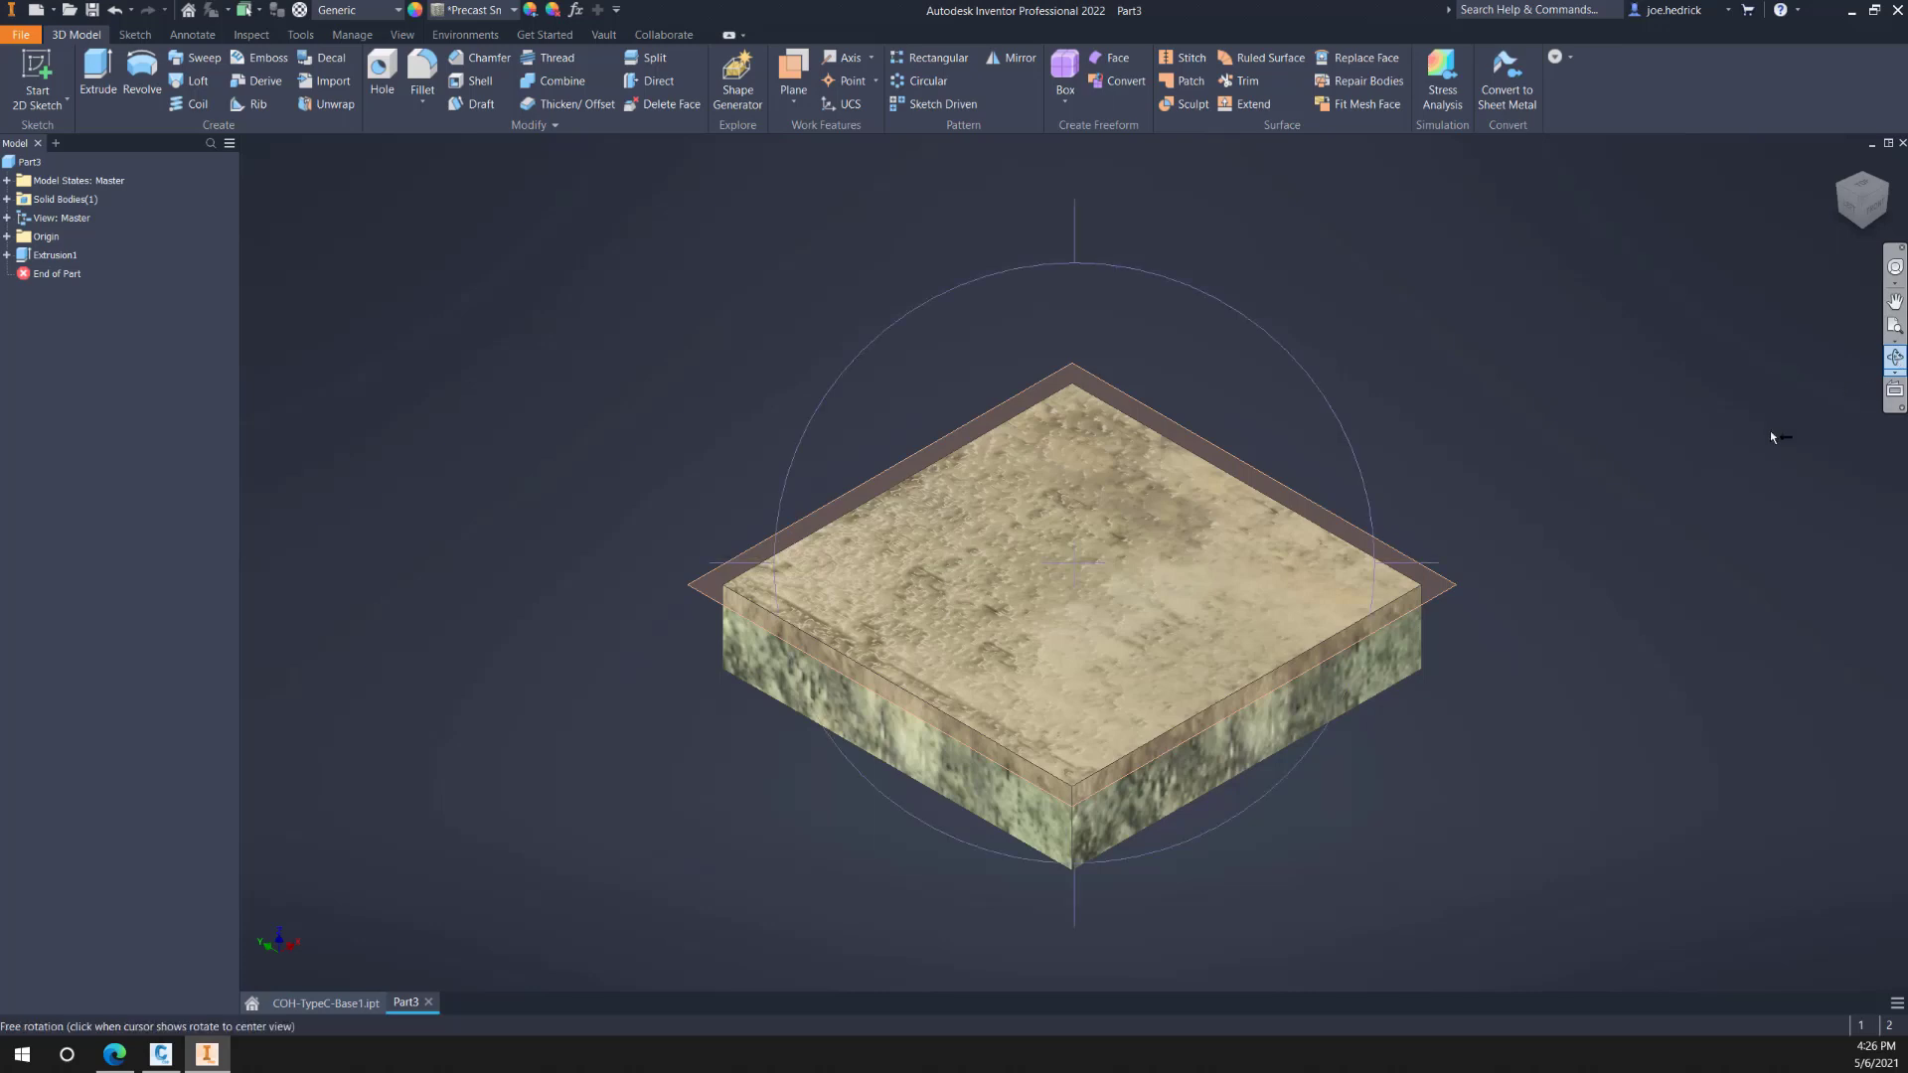
Step: Create a work plane on the underside face of the extruded slab with a 0.000 in offset
drag(1161, 795, 1014, 532)
key(Escape)
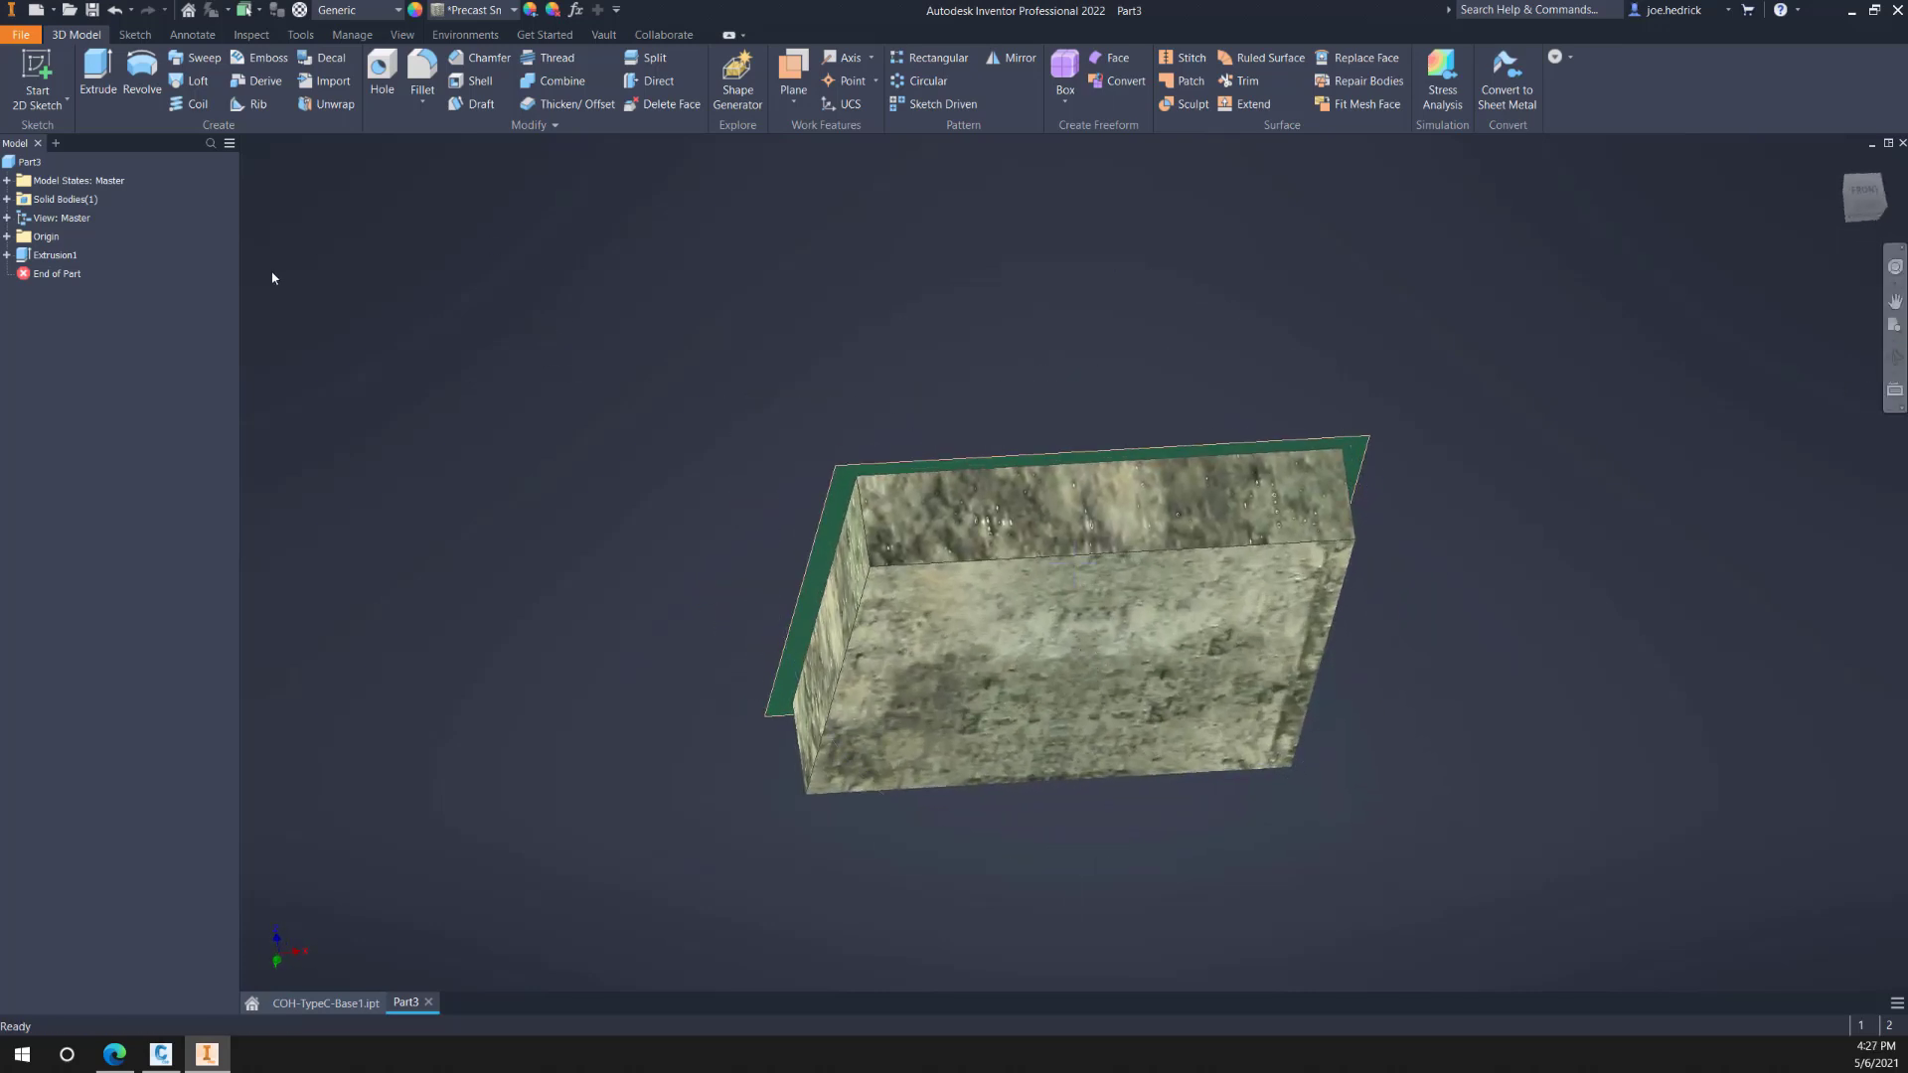
click(794, 99)
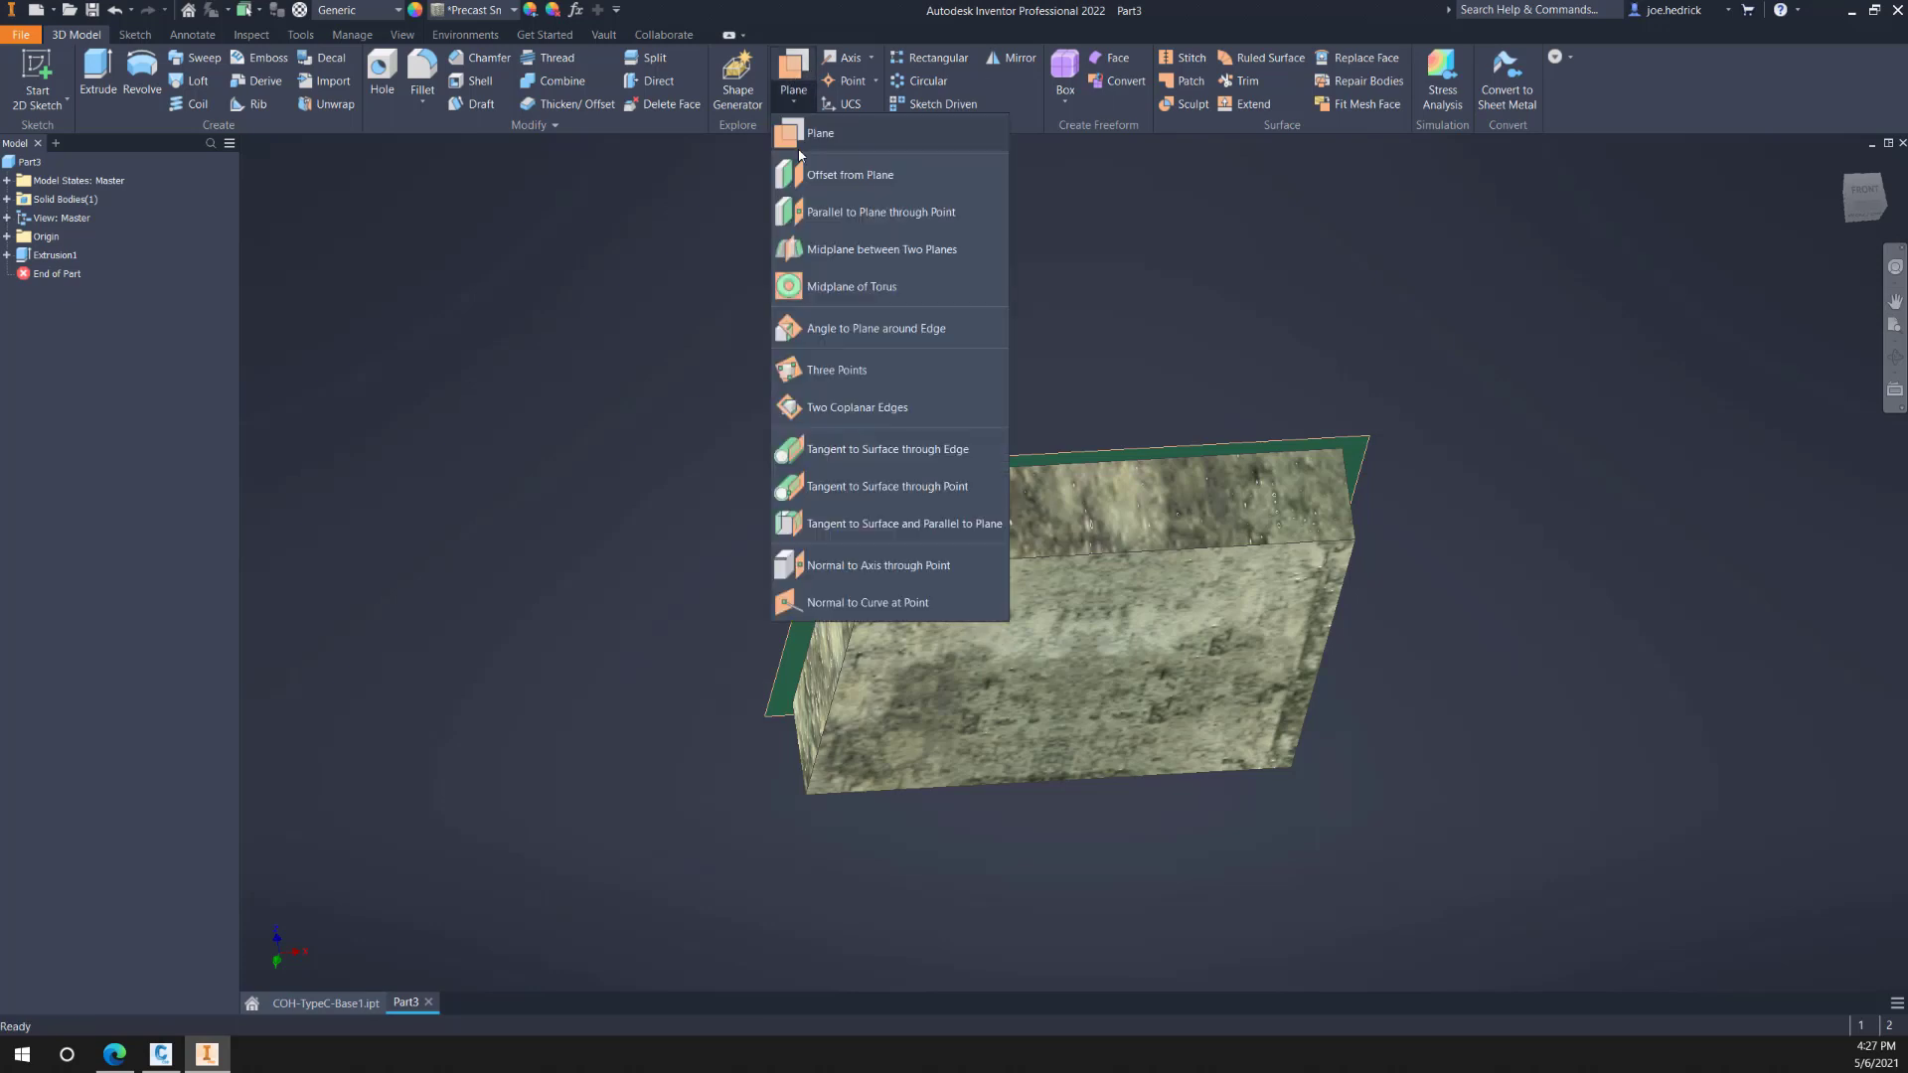
click(830, 180)
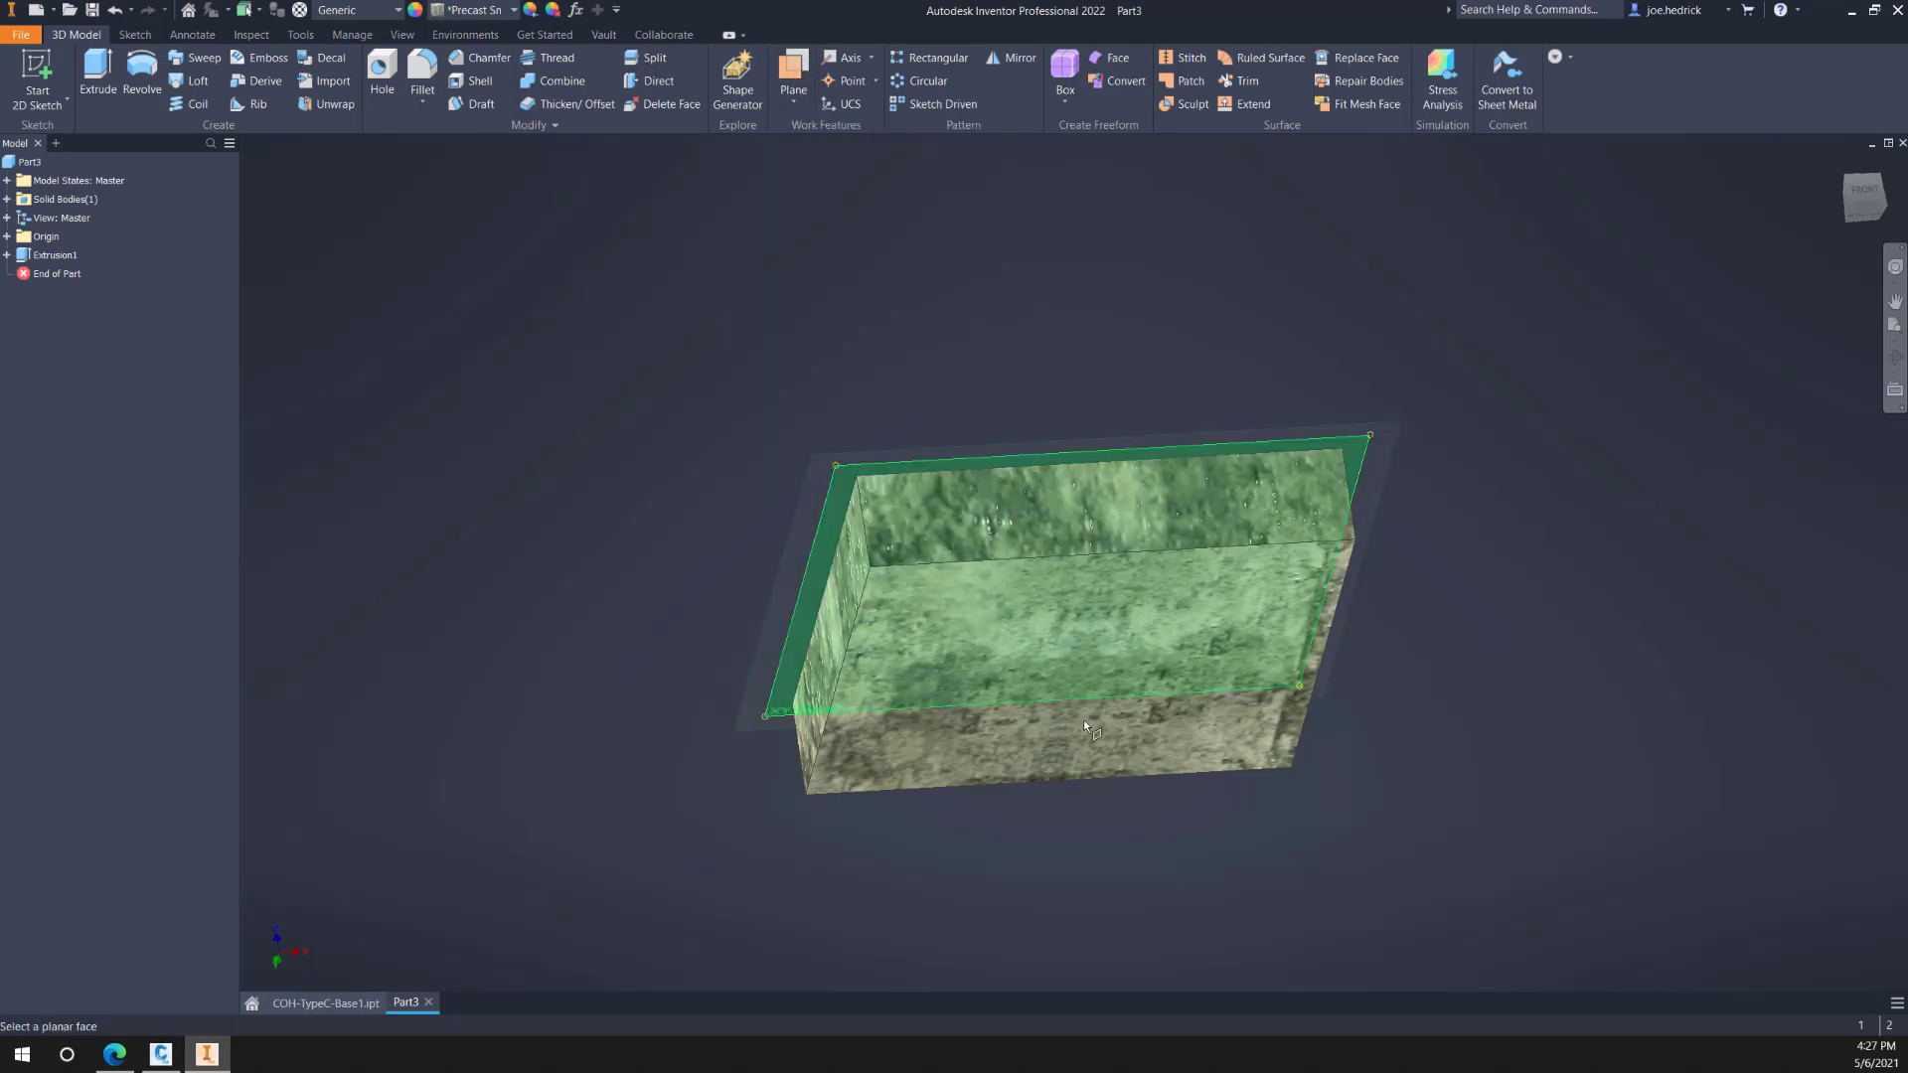
click(1109, 761)
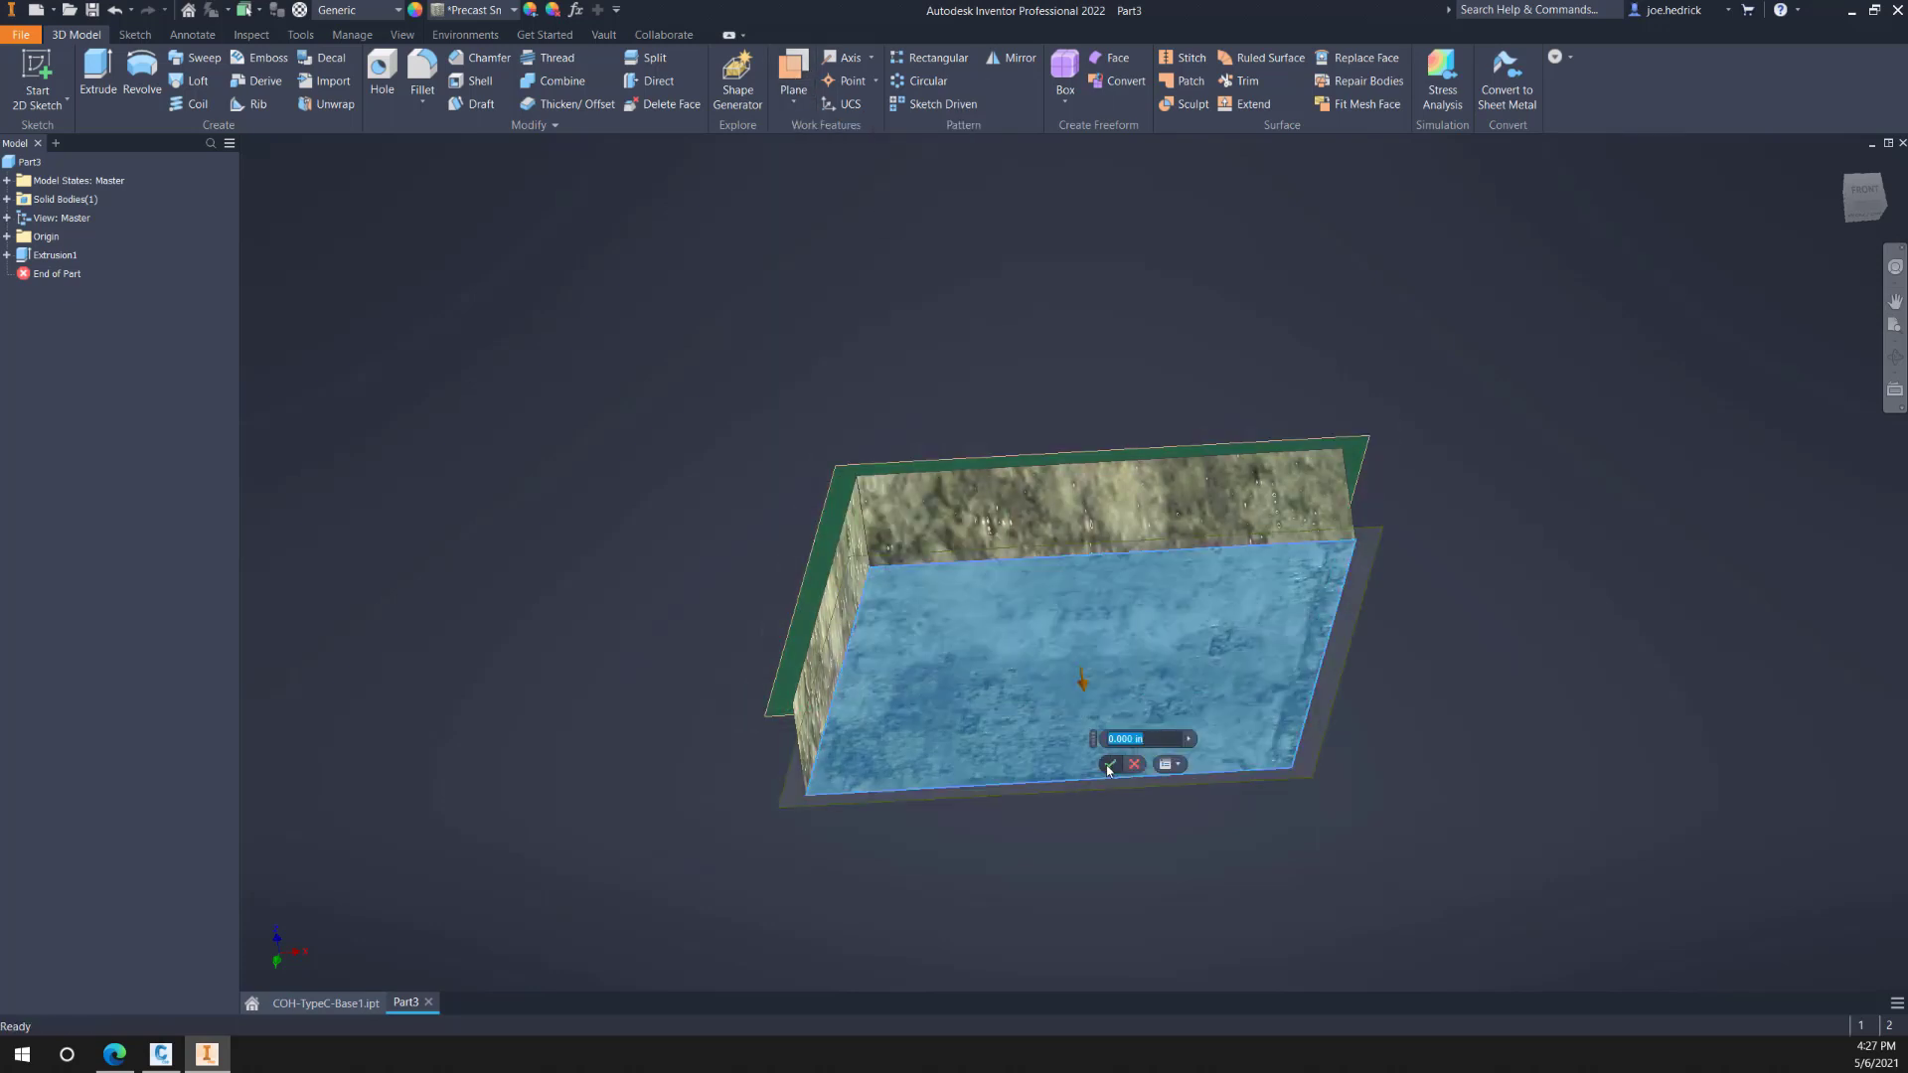
click(1110, 763)
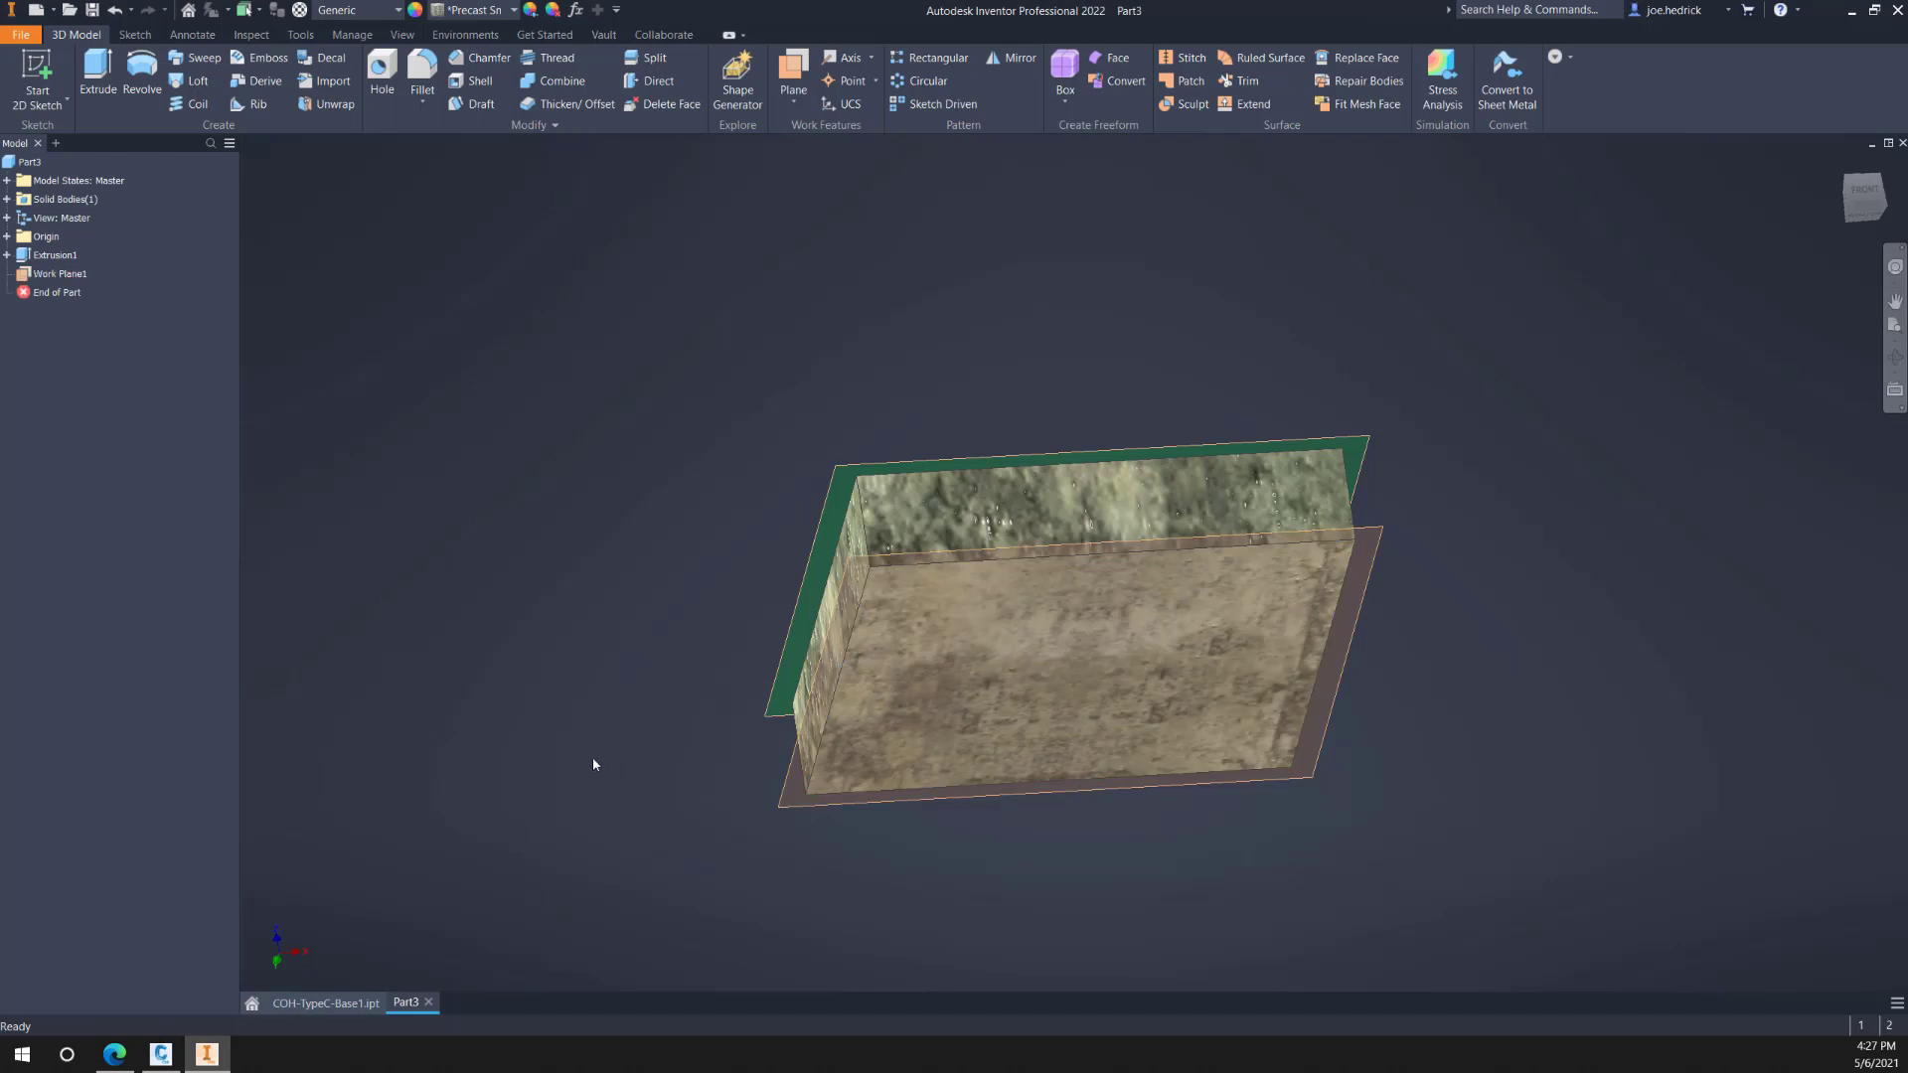
Step: Rename the new work plane on the slab's underside as RiserTop
click(62, 274)
click(61, 274)
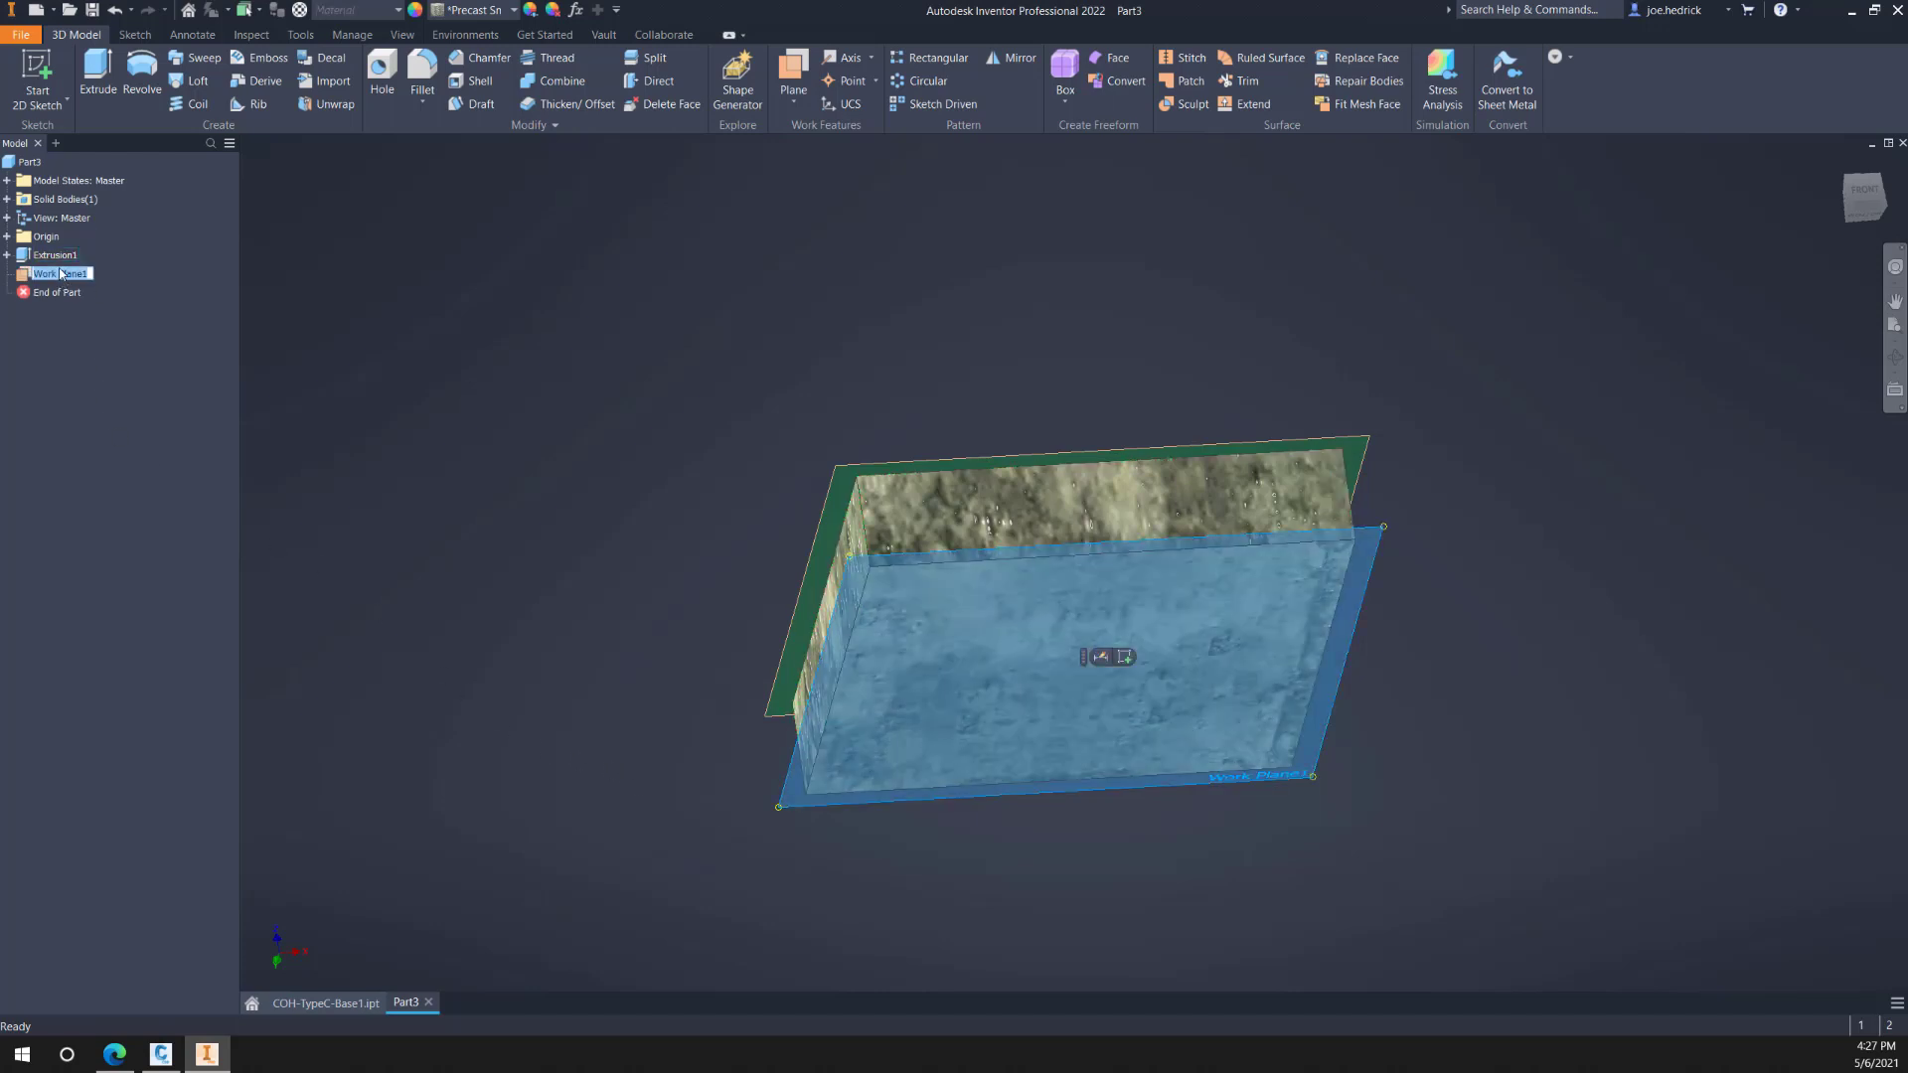
text(RiserTop)
key(Return)
Step: Start a 2D sketch on the RiserTop work plane
click(24, 69)
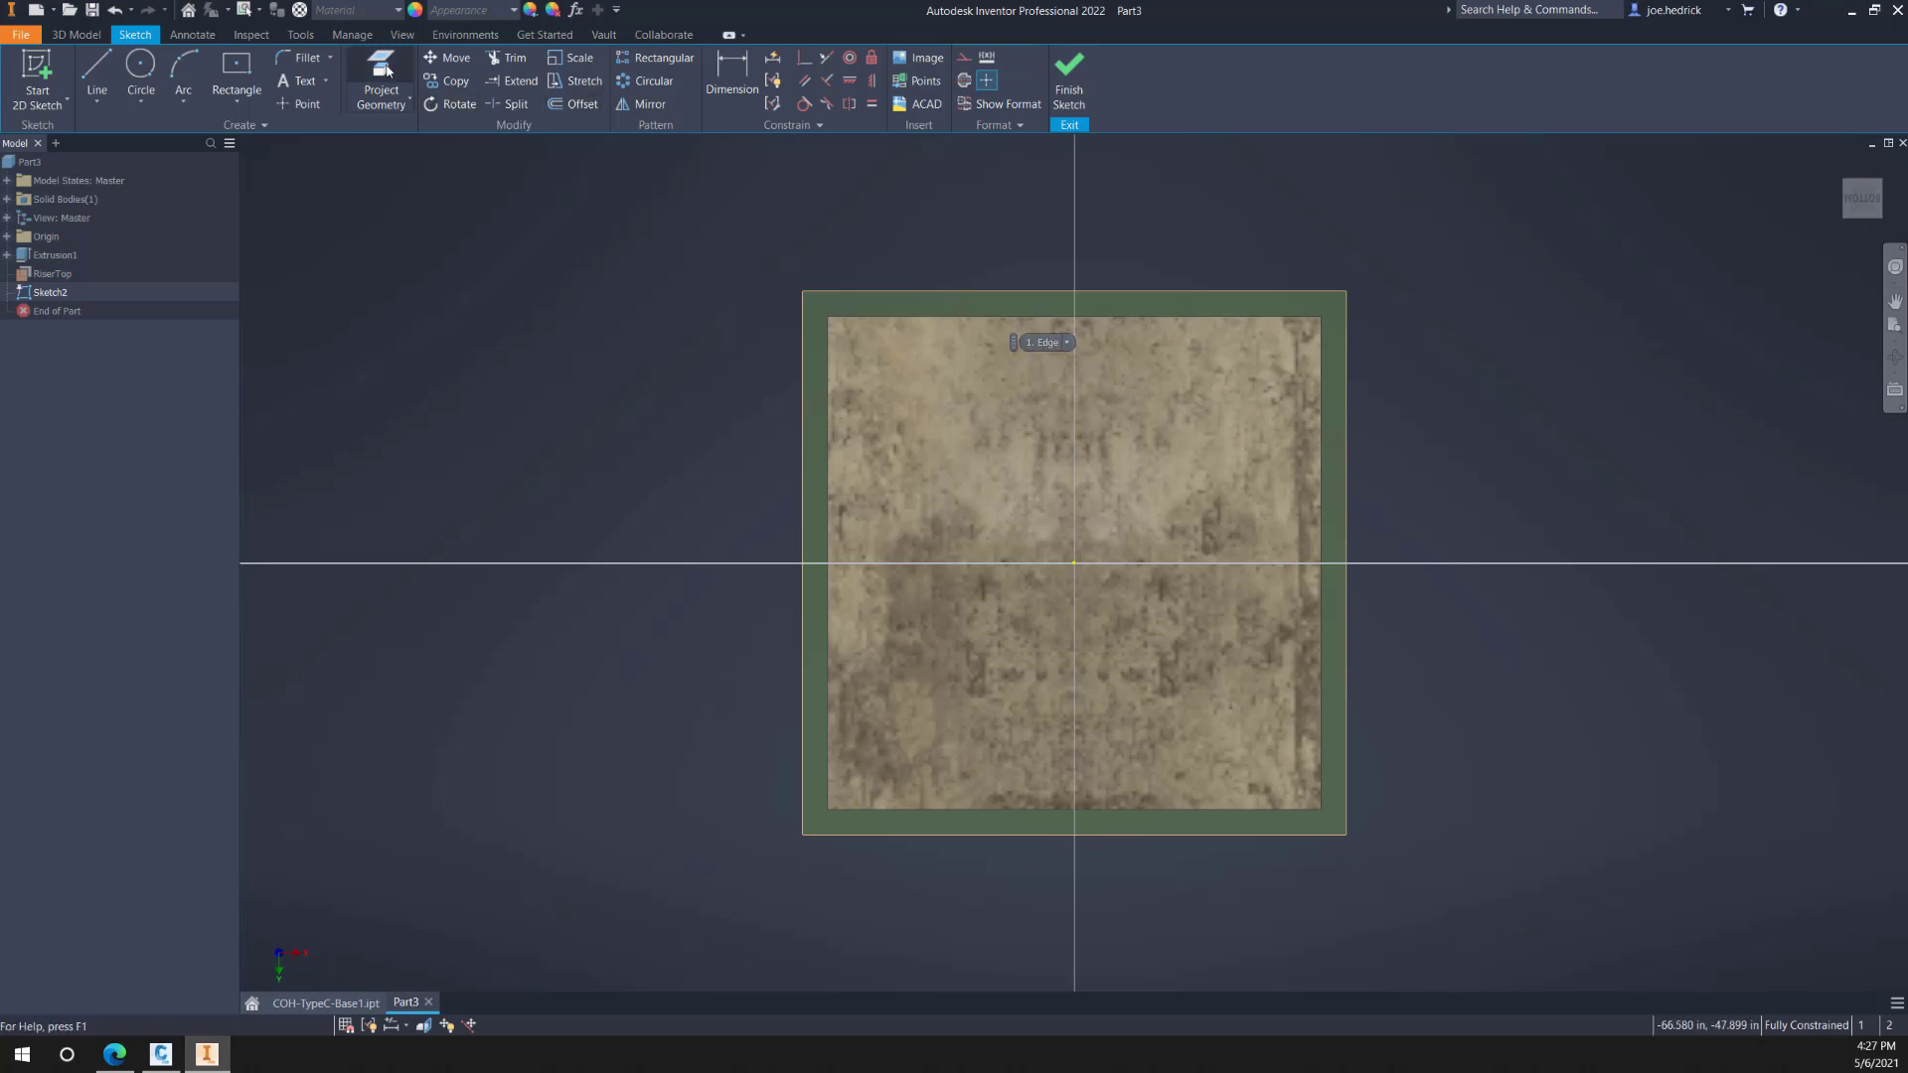
Step: Project the outer edges of the riser's underside face into the current sketch
key(p)
click(1001, 328)
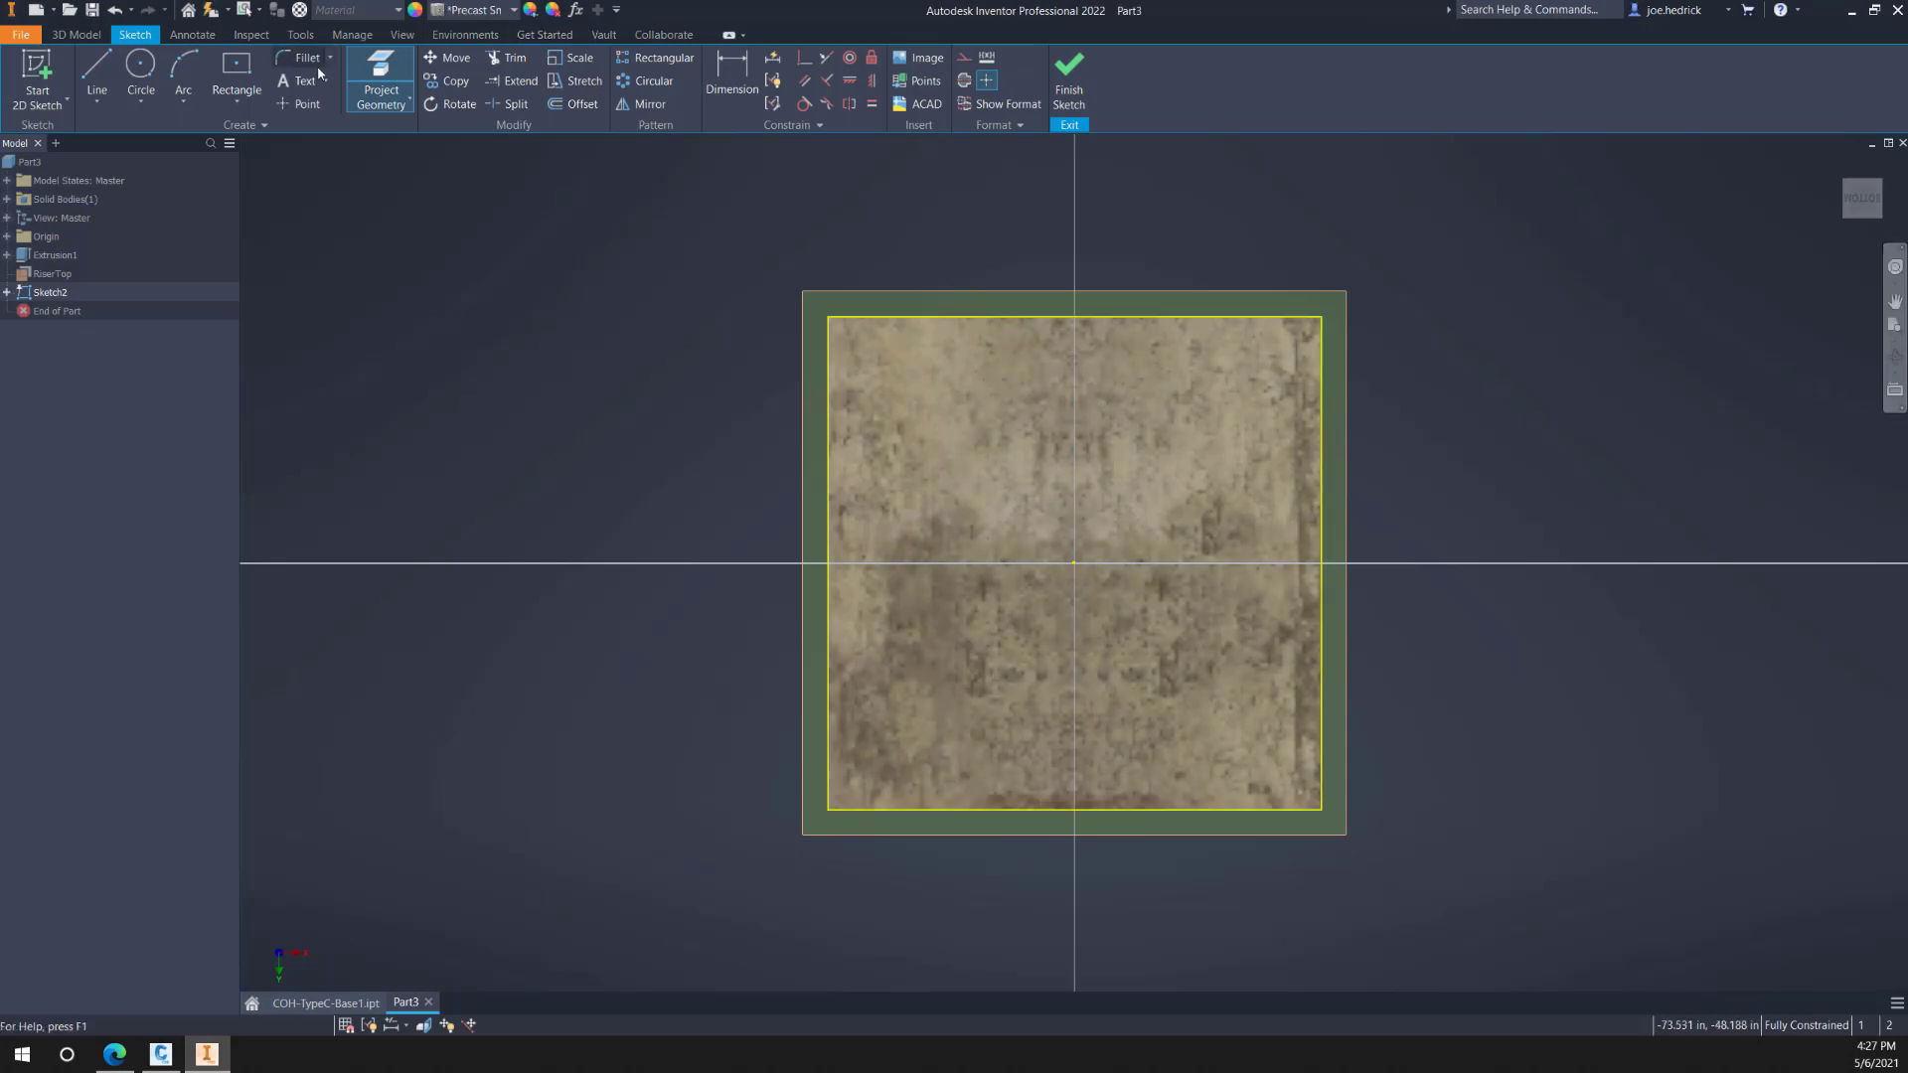
click(245, 105)
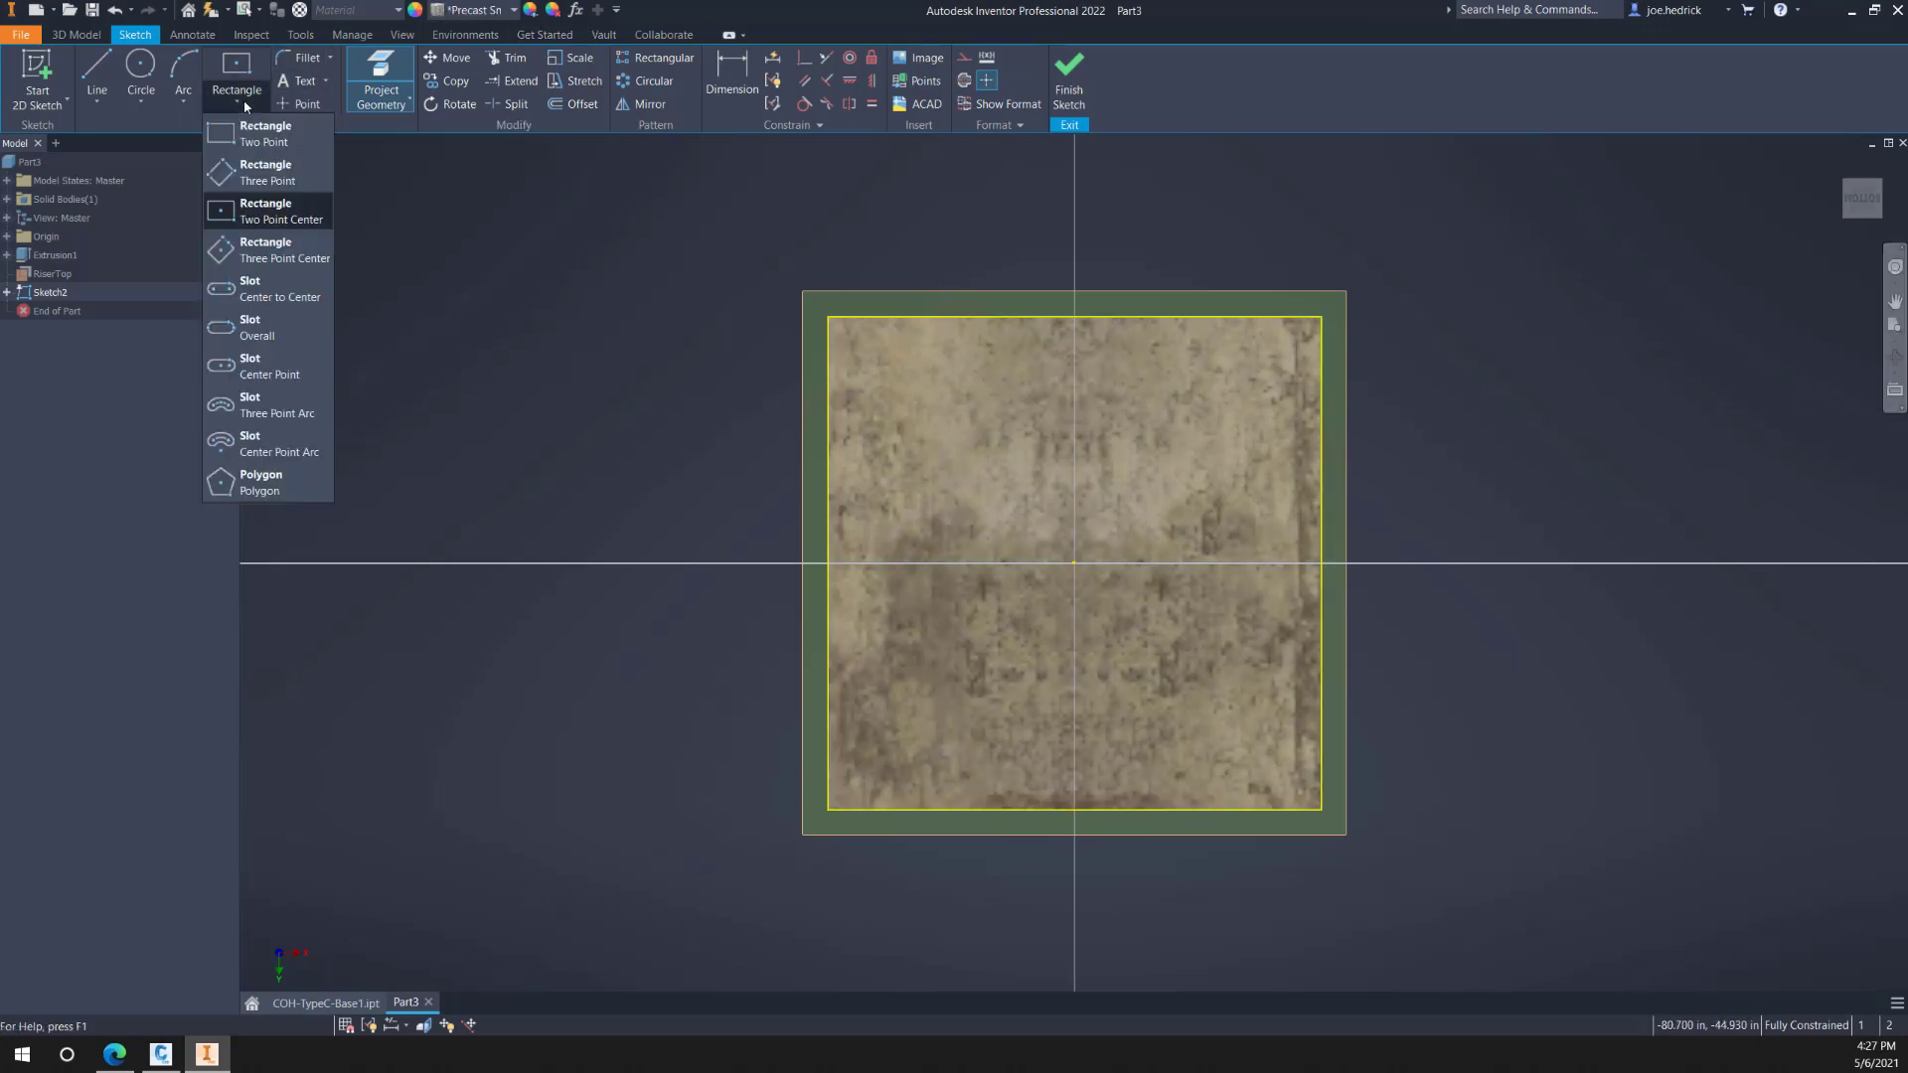
click(246, 105)
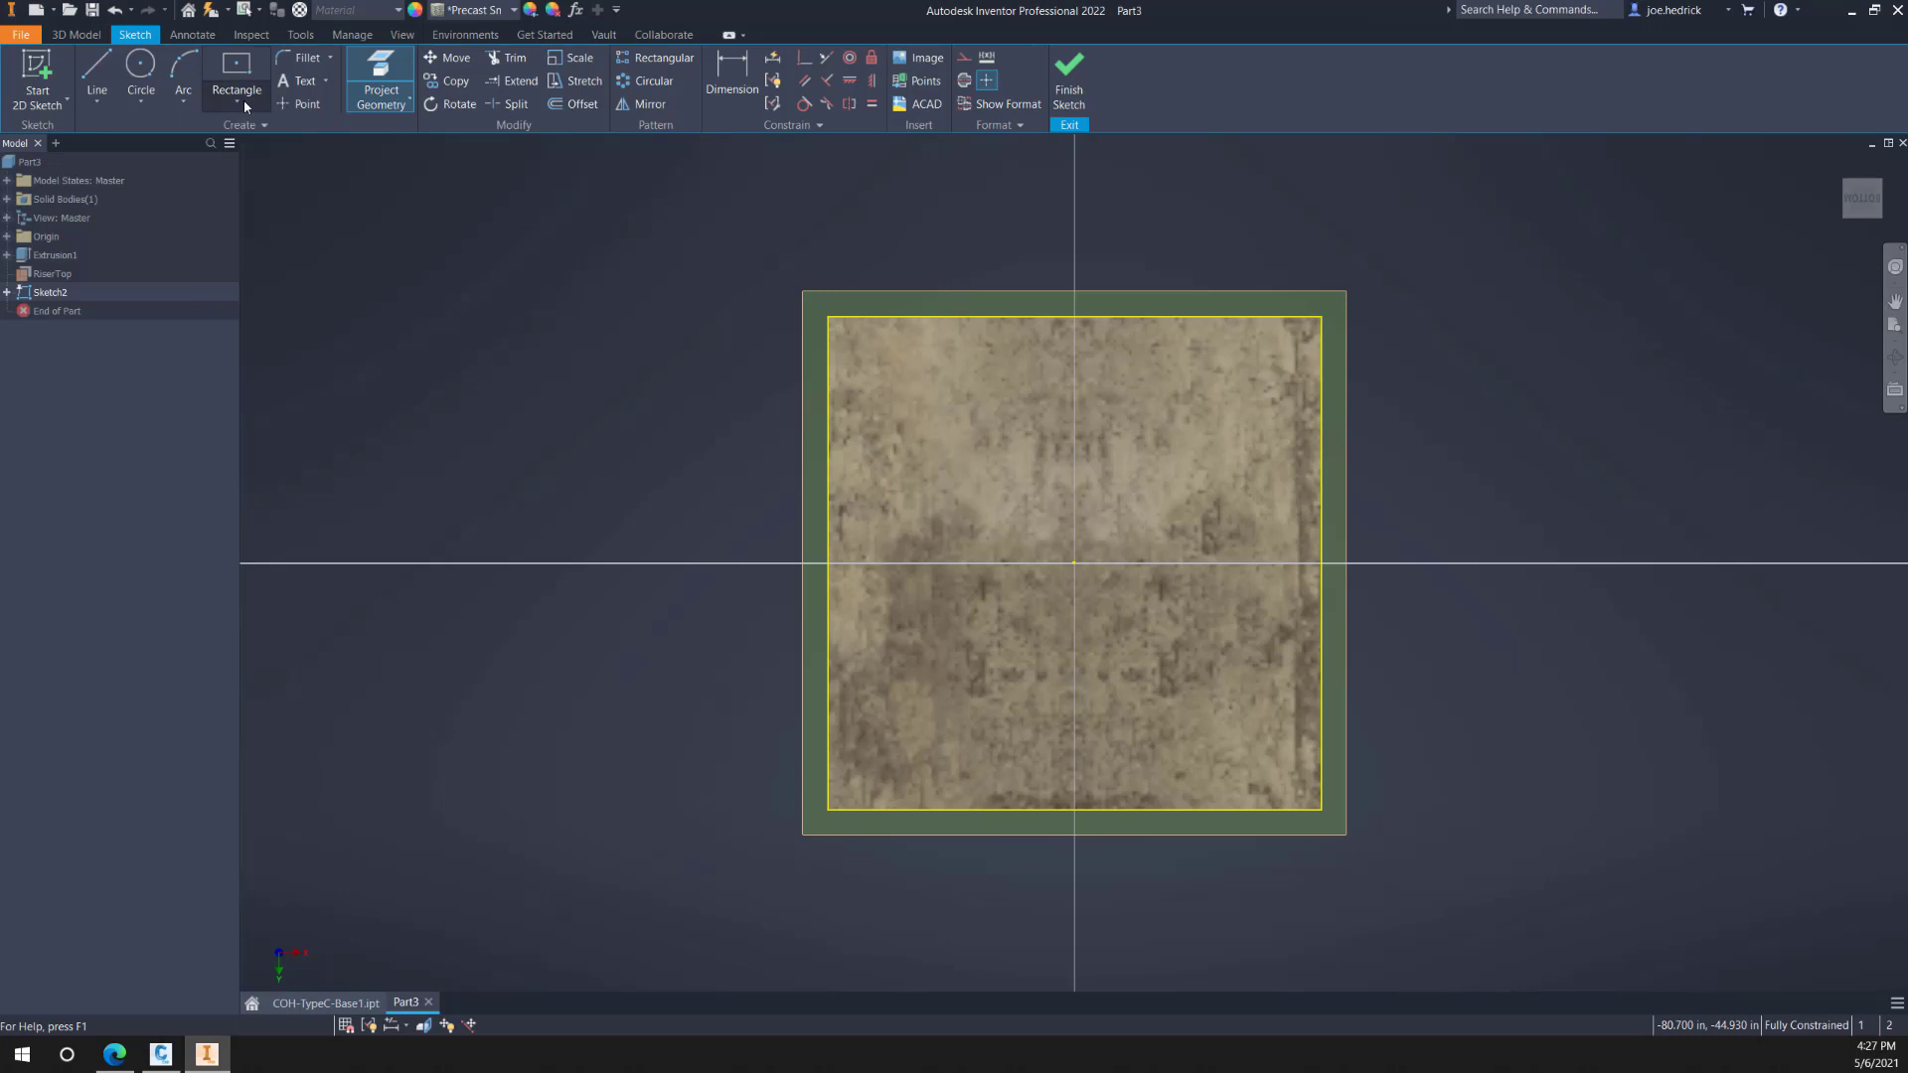
Step: Offset the projected square inward by 6 inches as a named wall-thickness parameter and finish the sketch
click(574, 103)
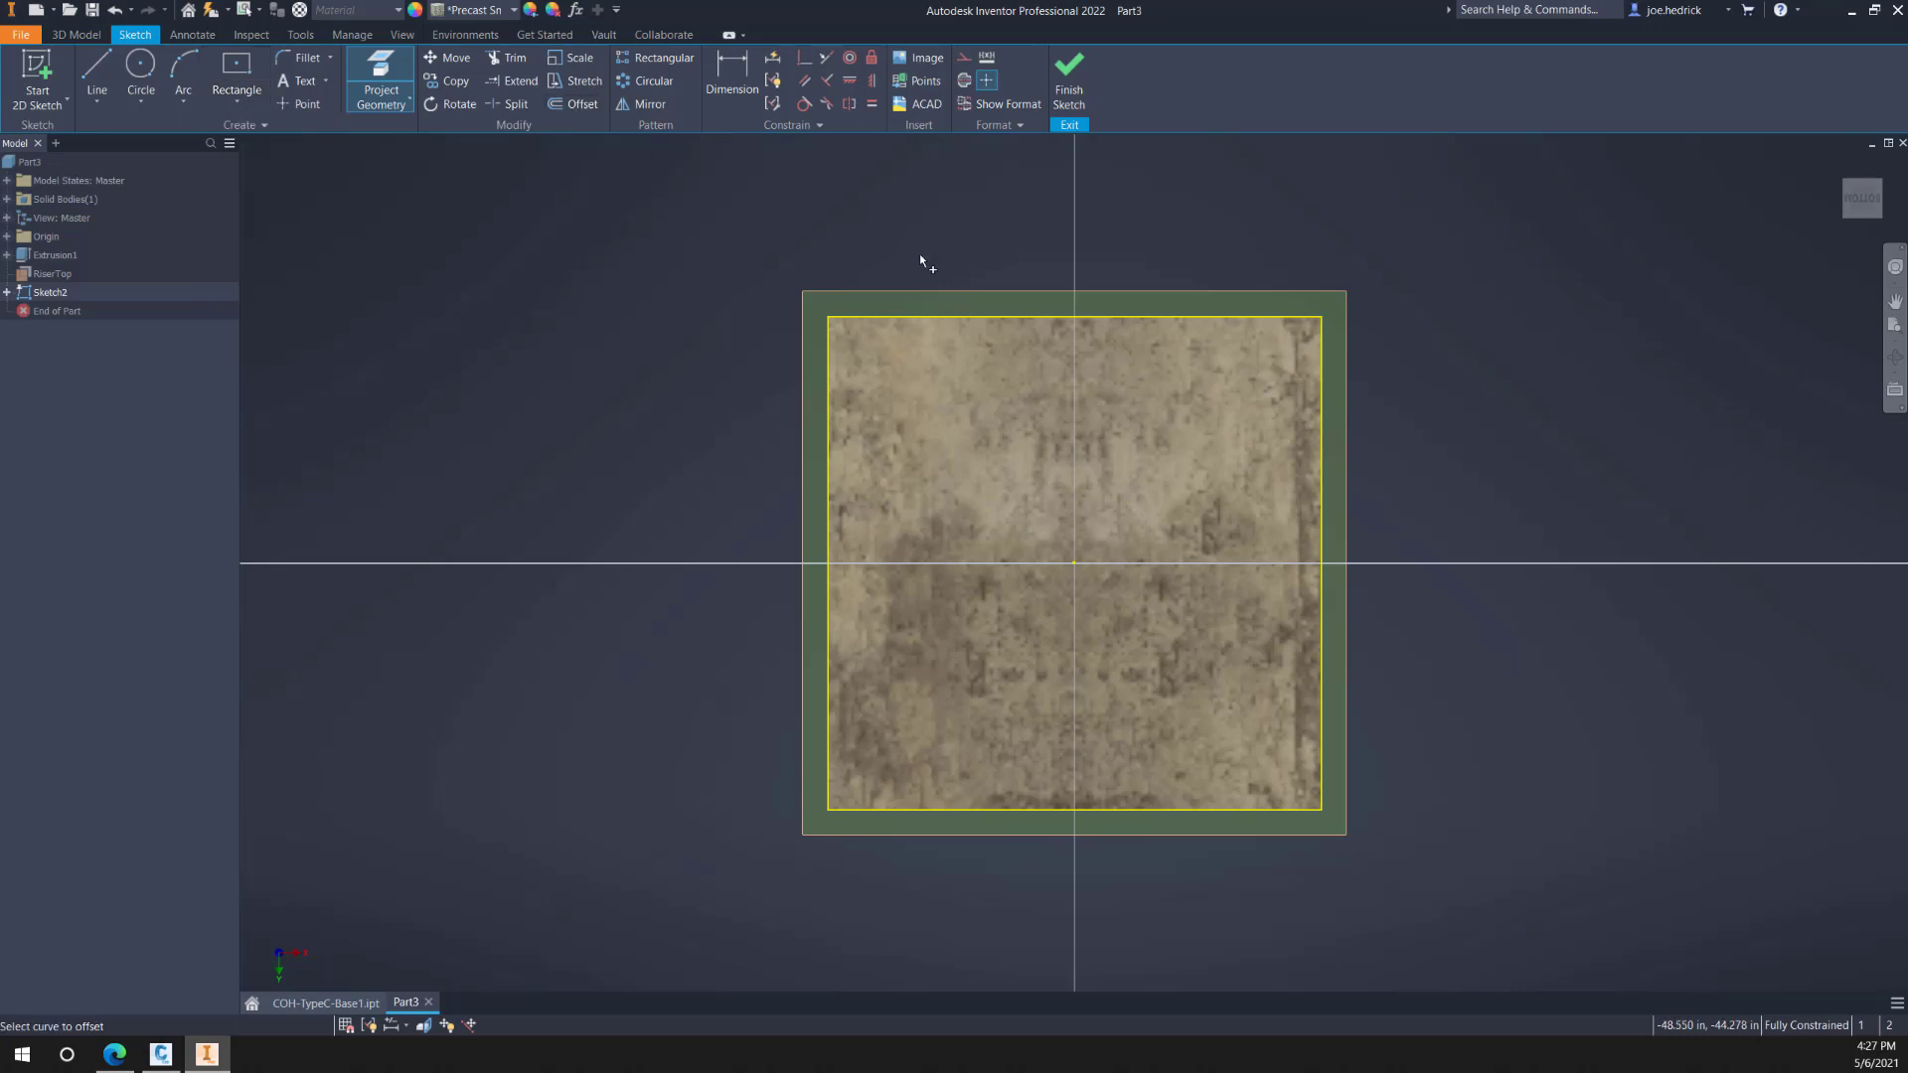
click(977, 318)
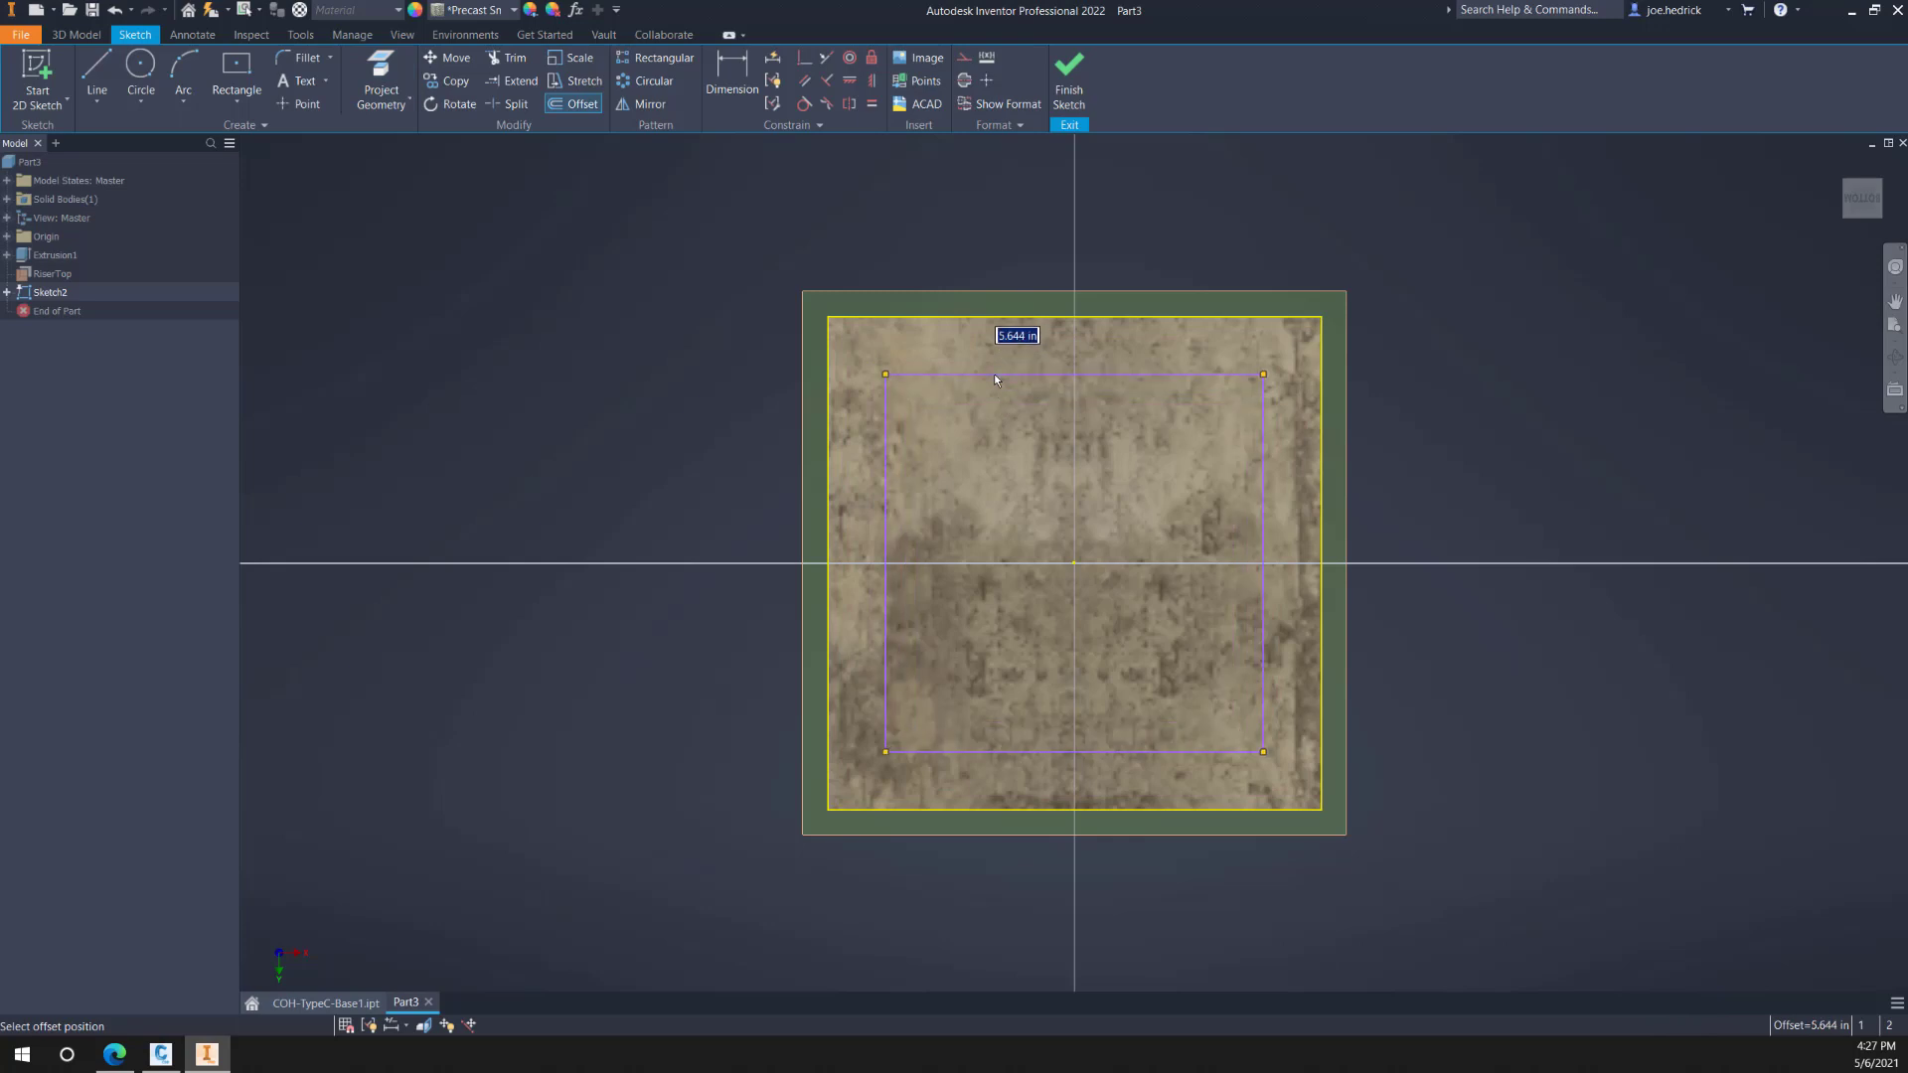
text(WallThg)
text(i)
text(6")
key(Return)
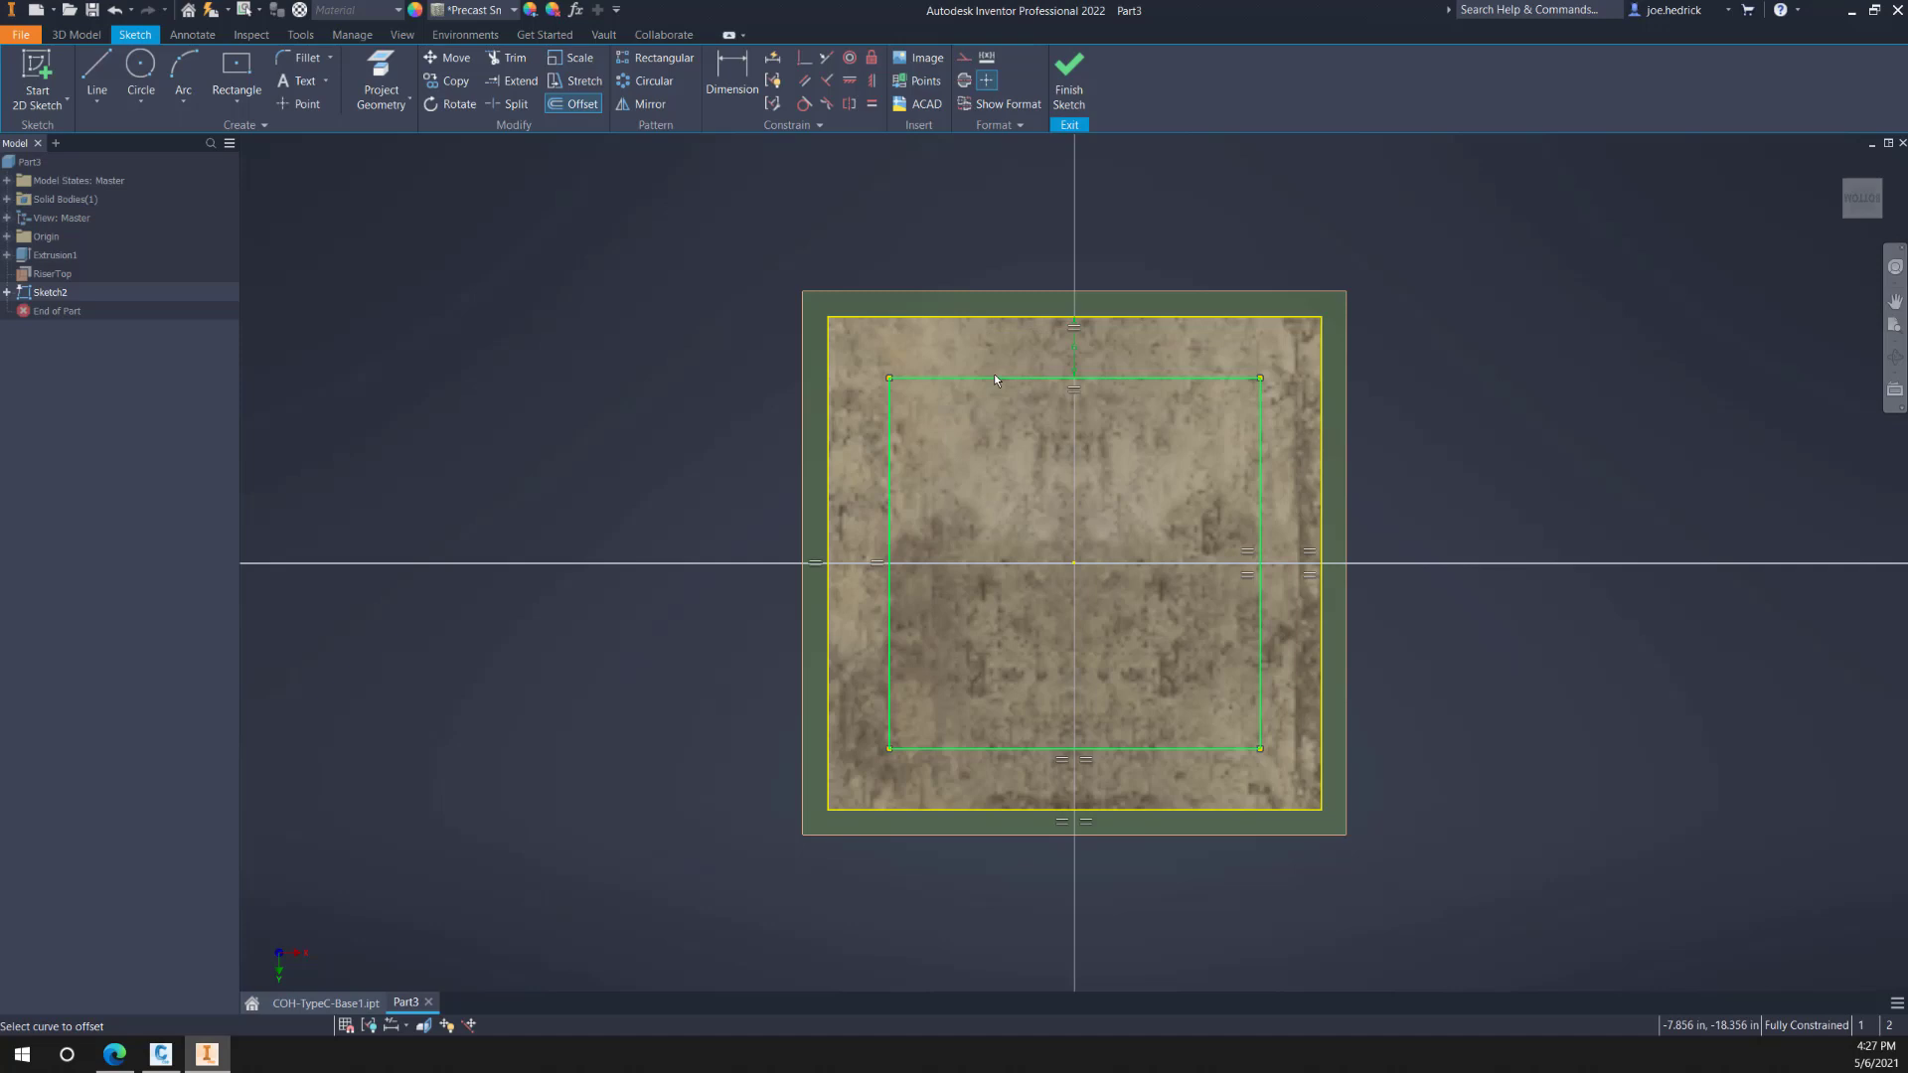
key(Escape)
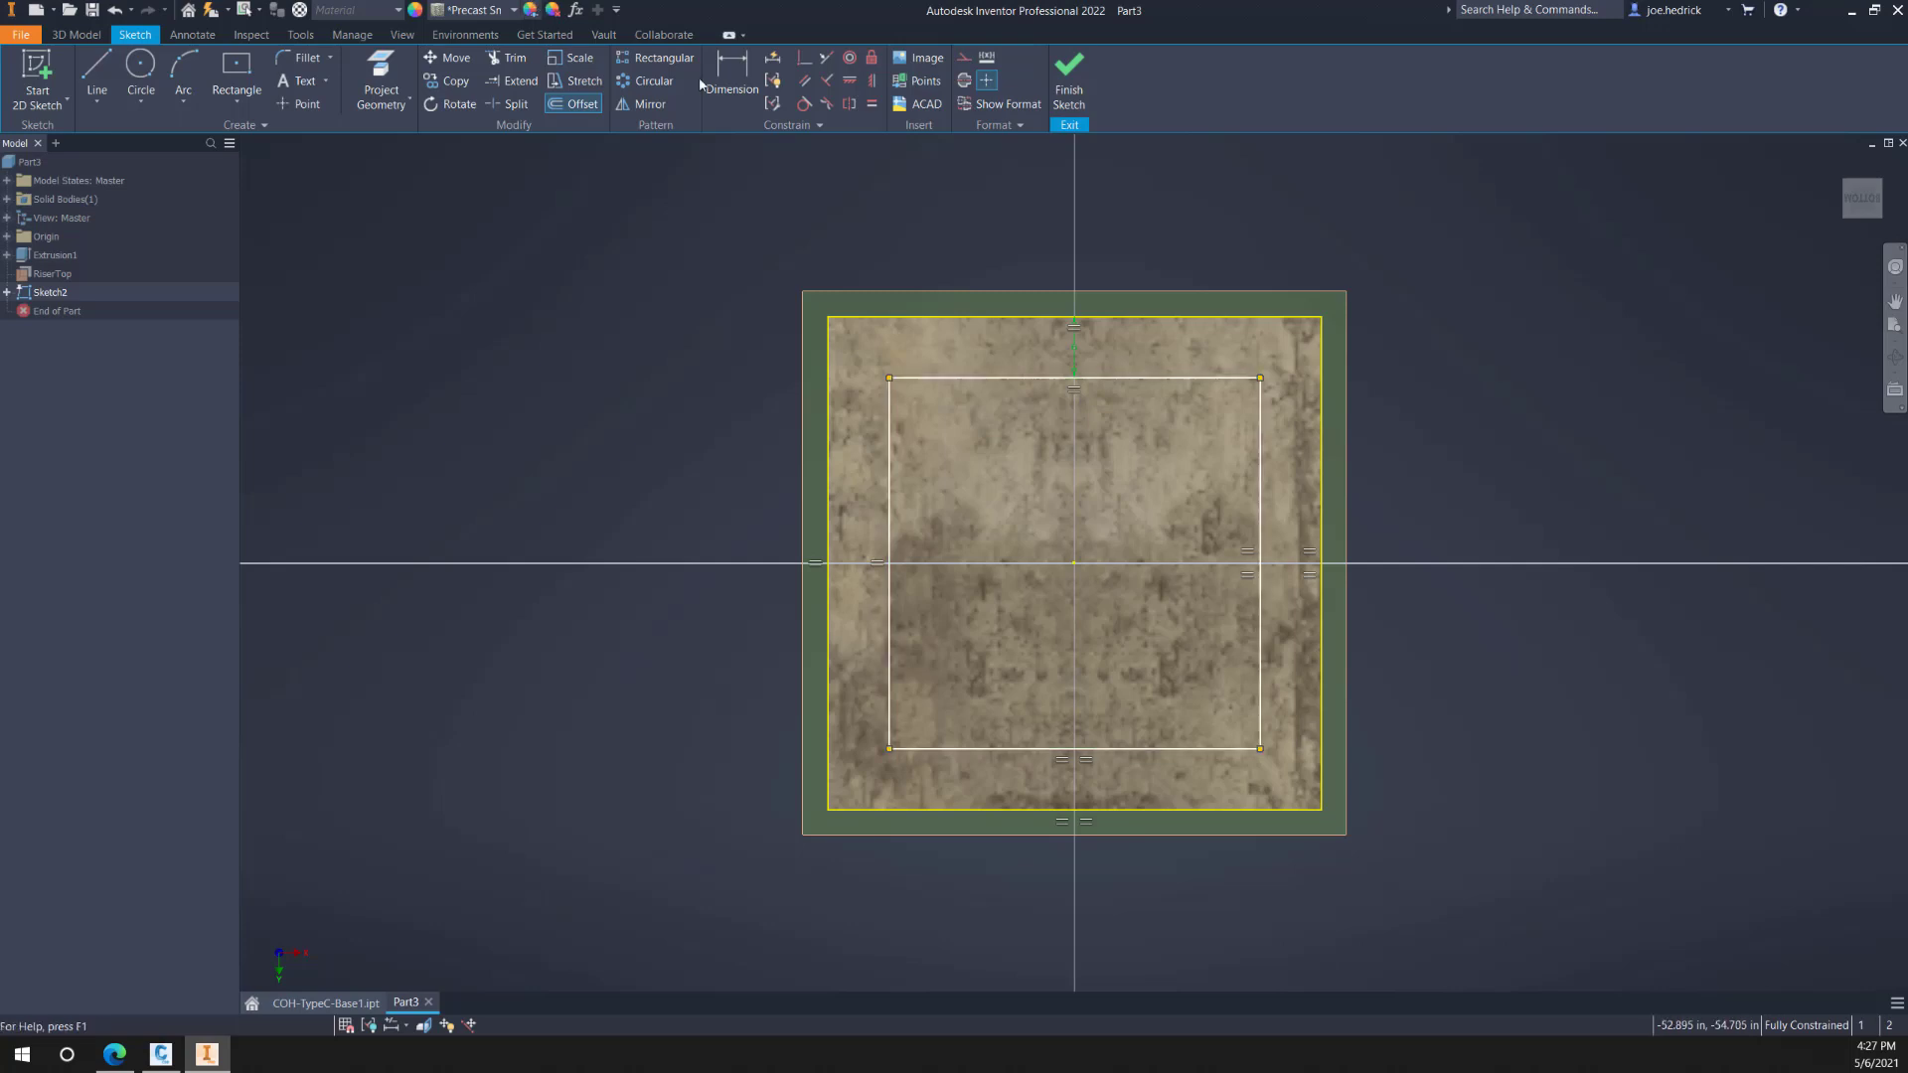
click(1069, 95)
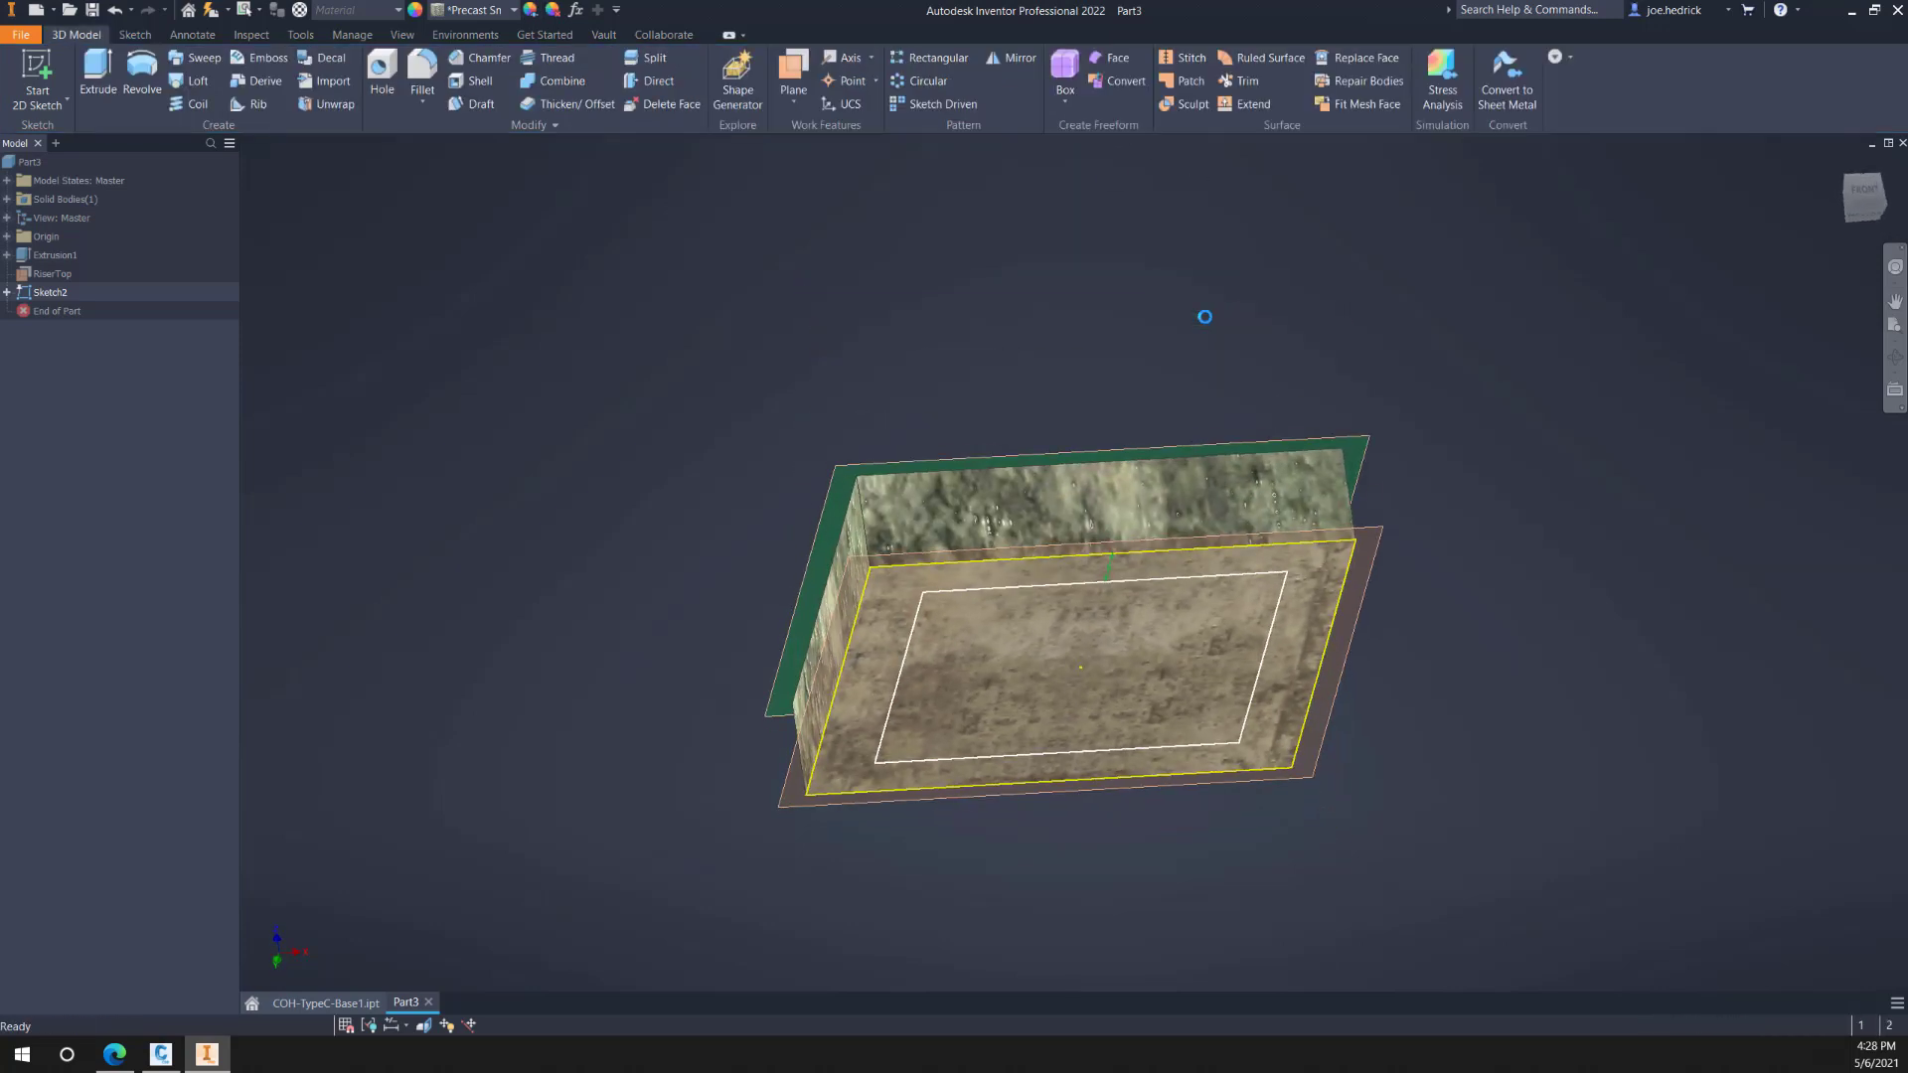
Step: Extrude the ring-shaped wall profile downward from the underside with the distance RiserHeight=6"
click(97, 74)
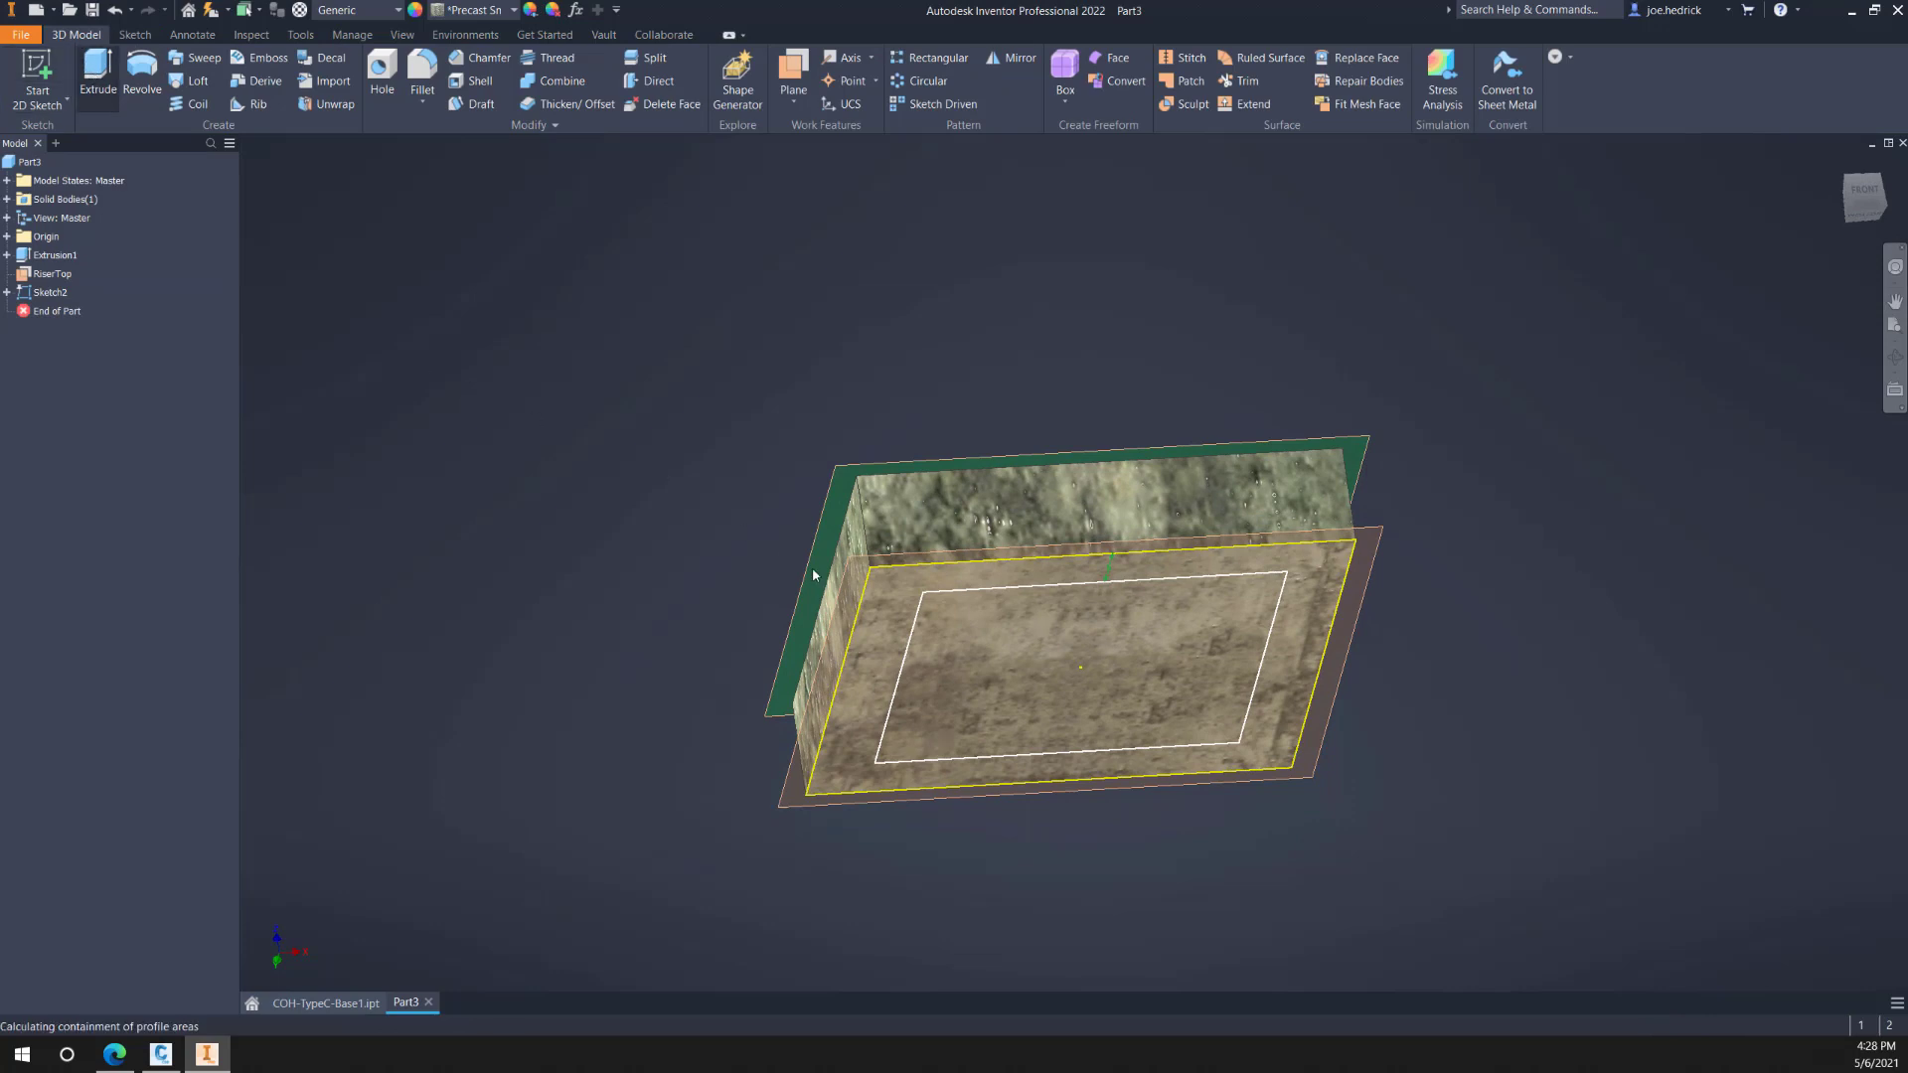
click(885, 604)
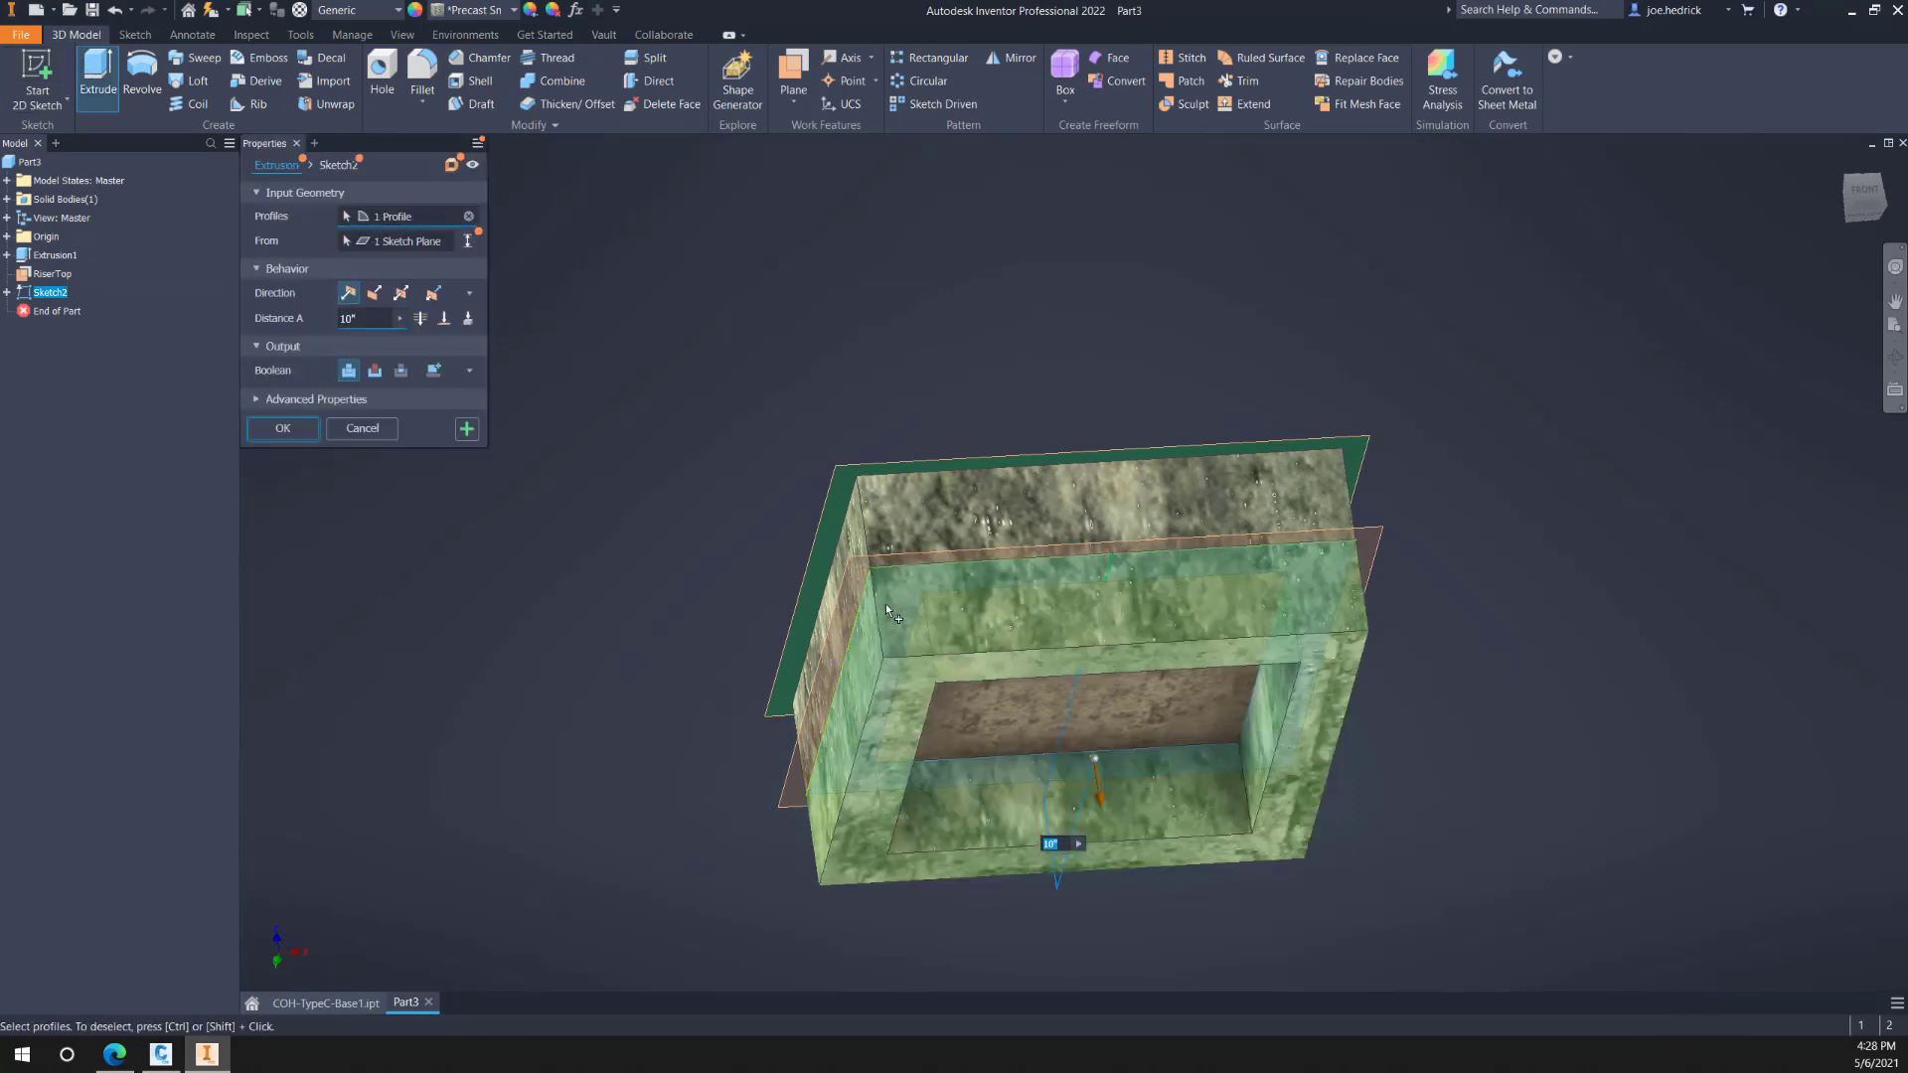
drag(369, 323, 294, 326)
text(RiserHe)
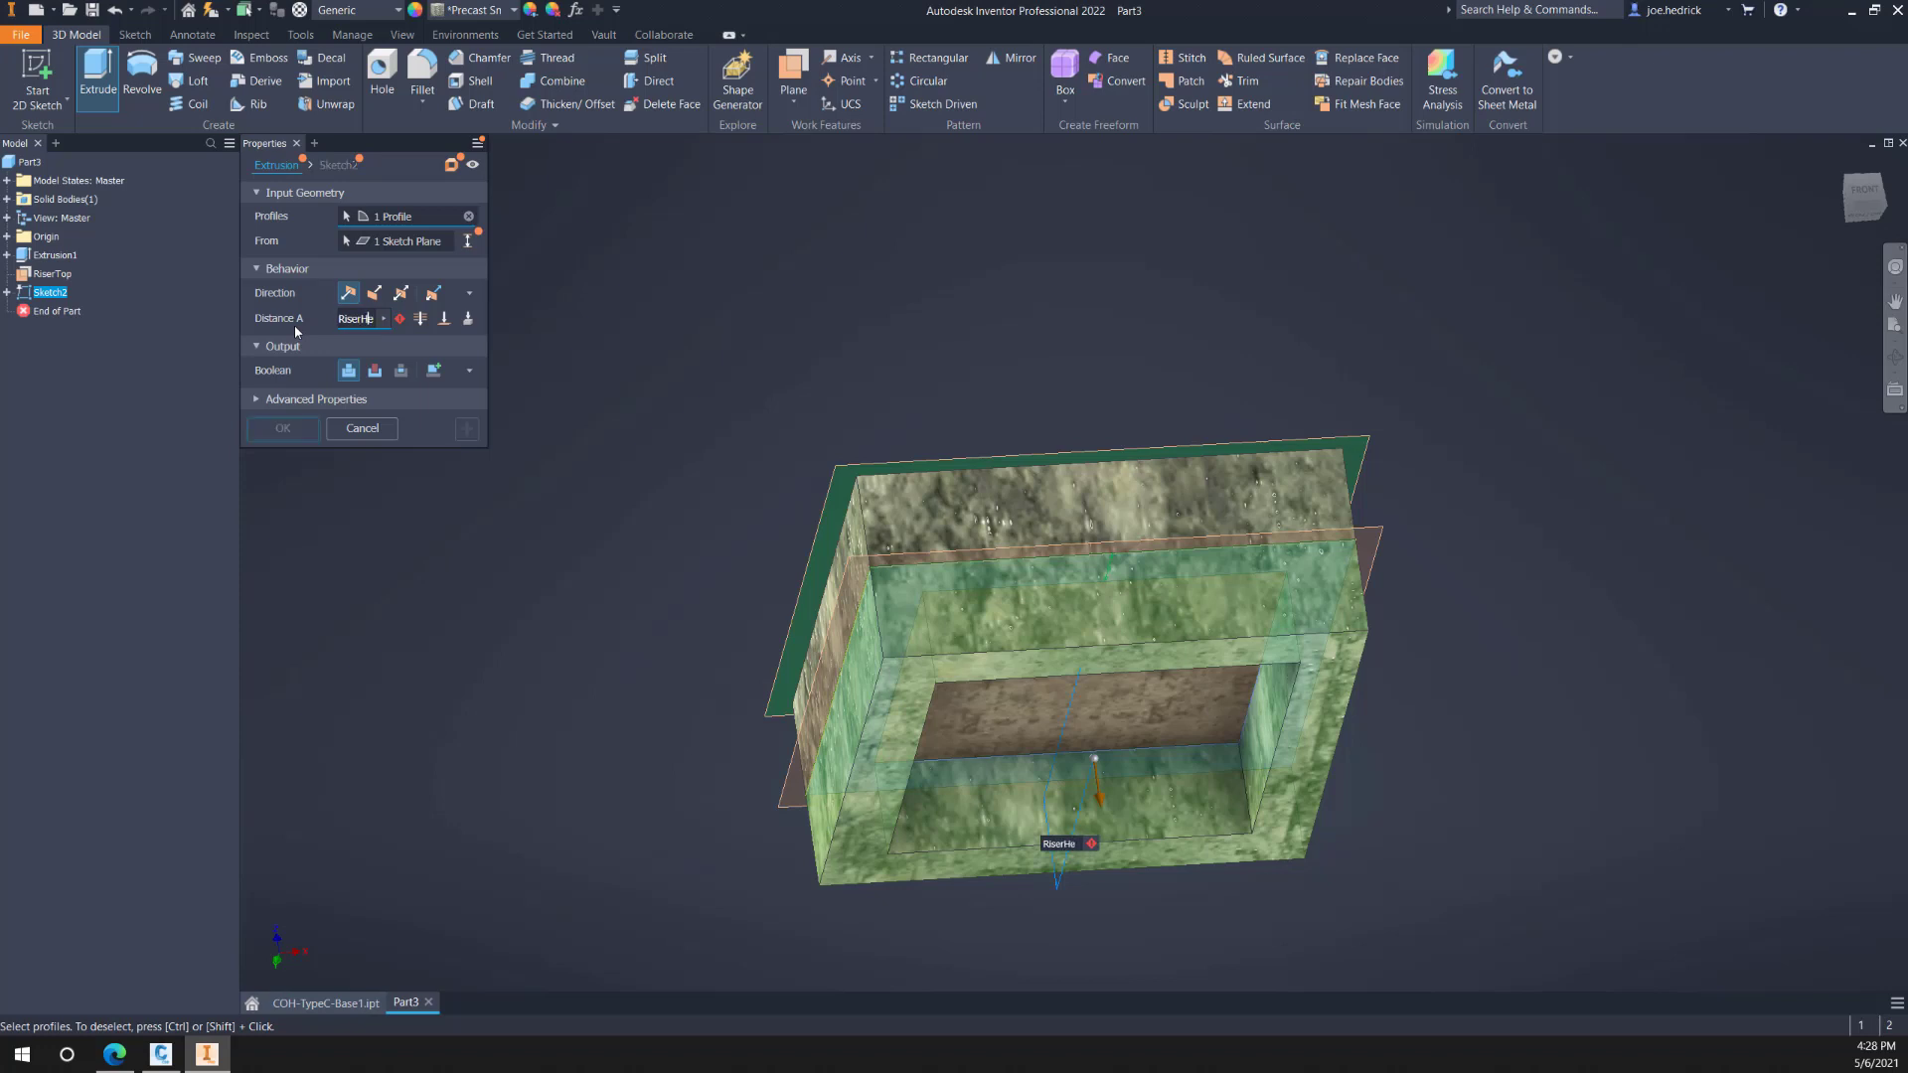
text(ight=6")
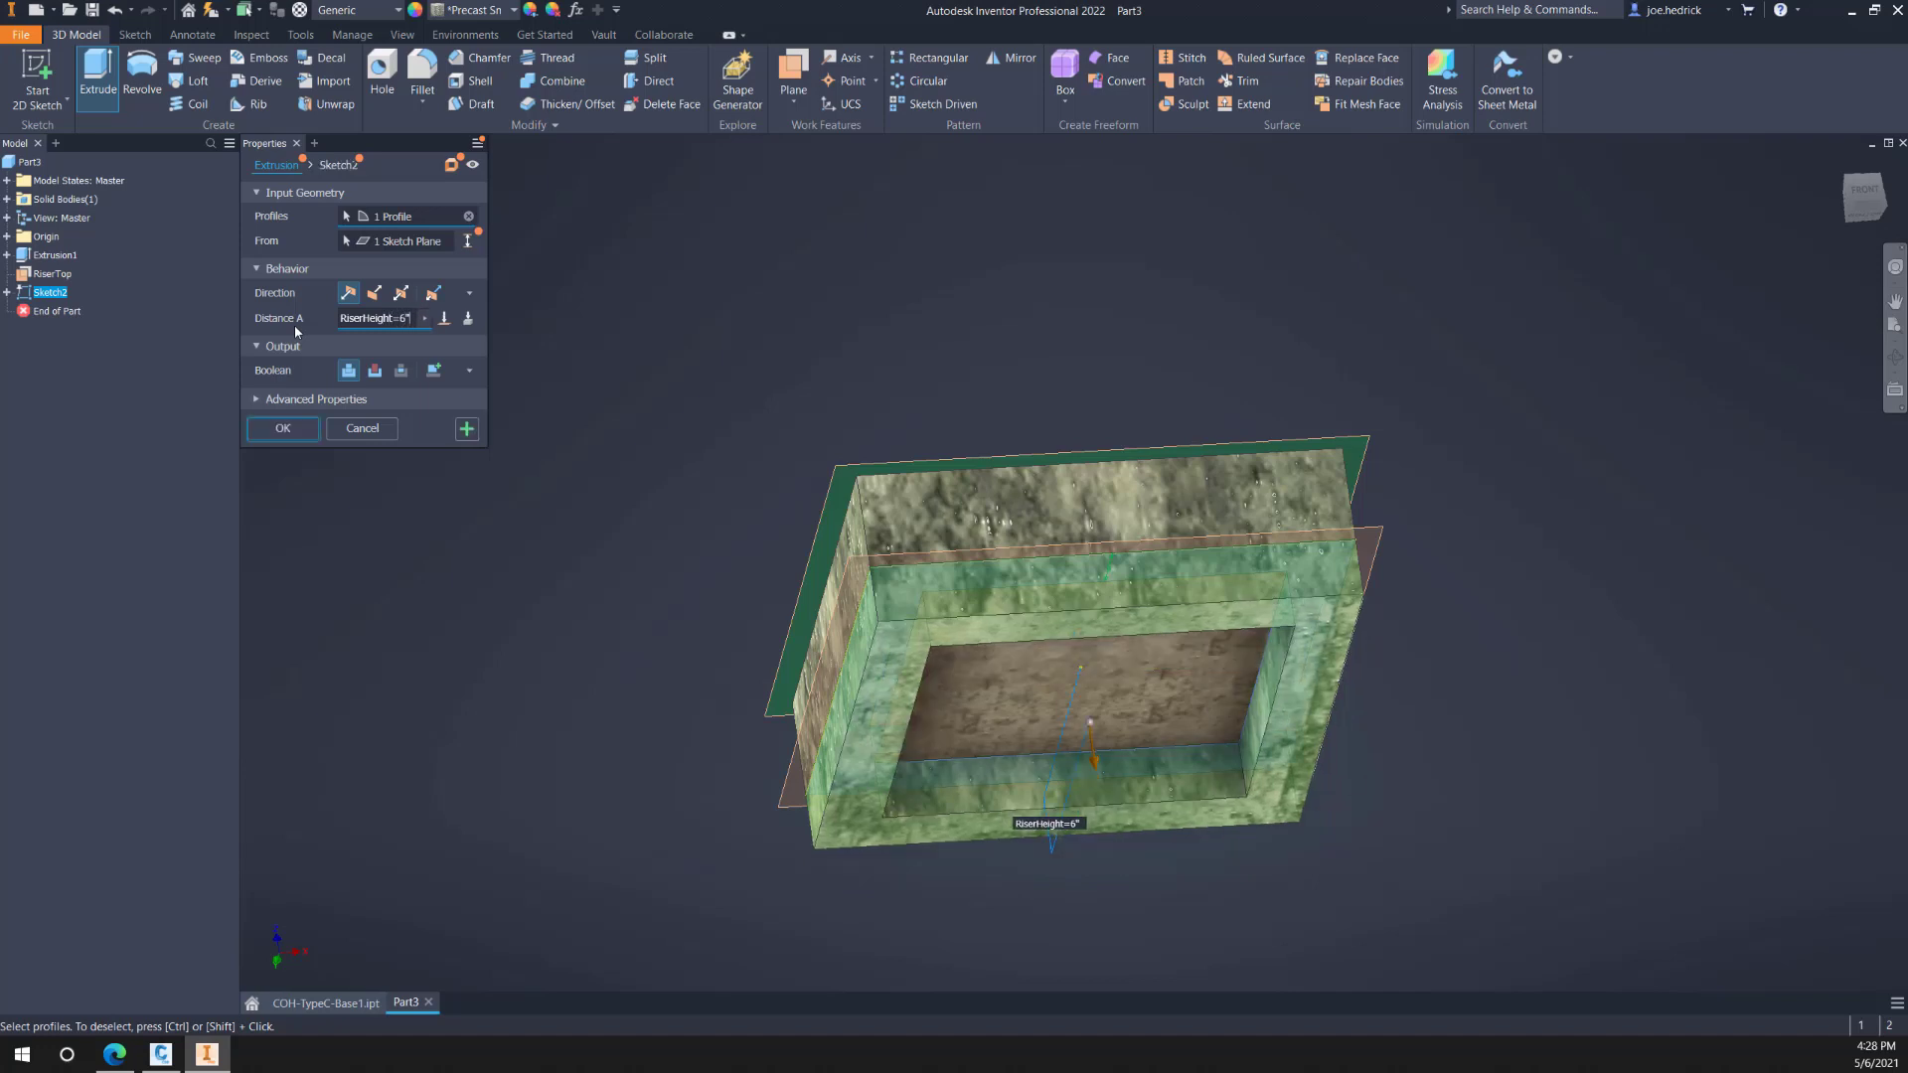
click(283, 428)
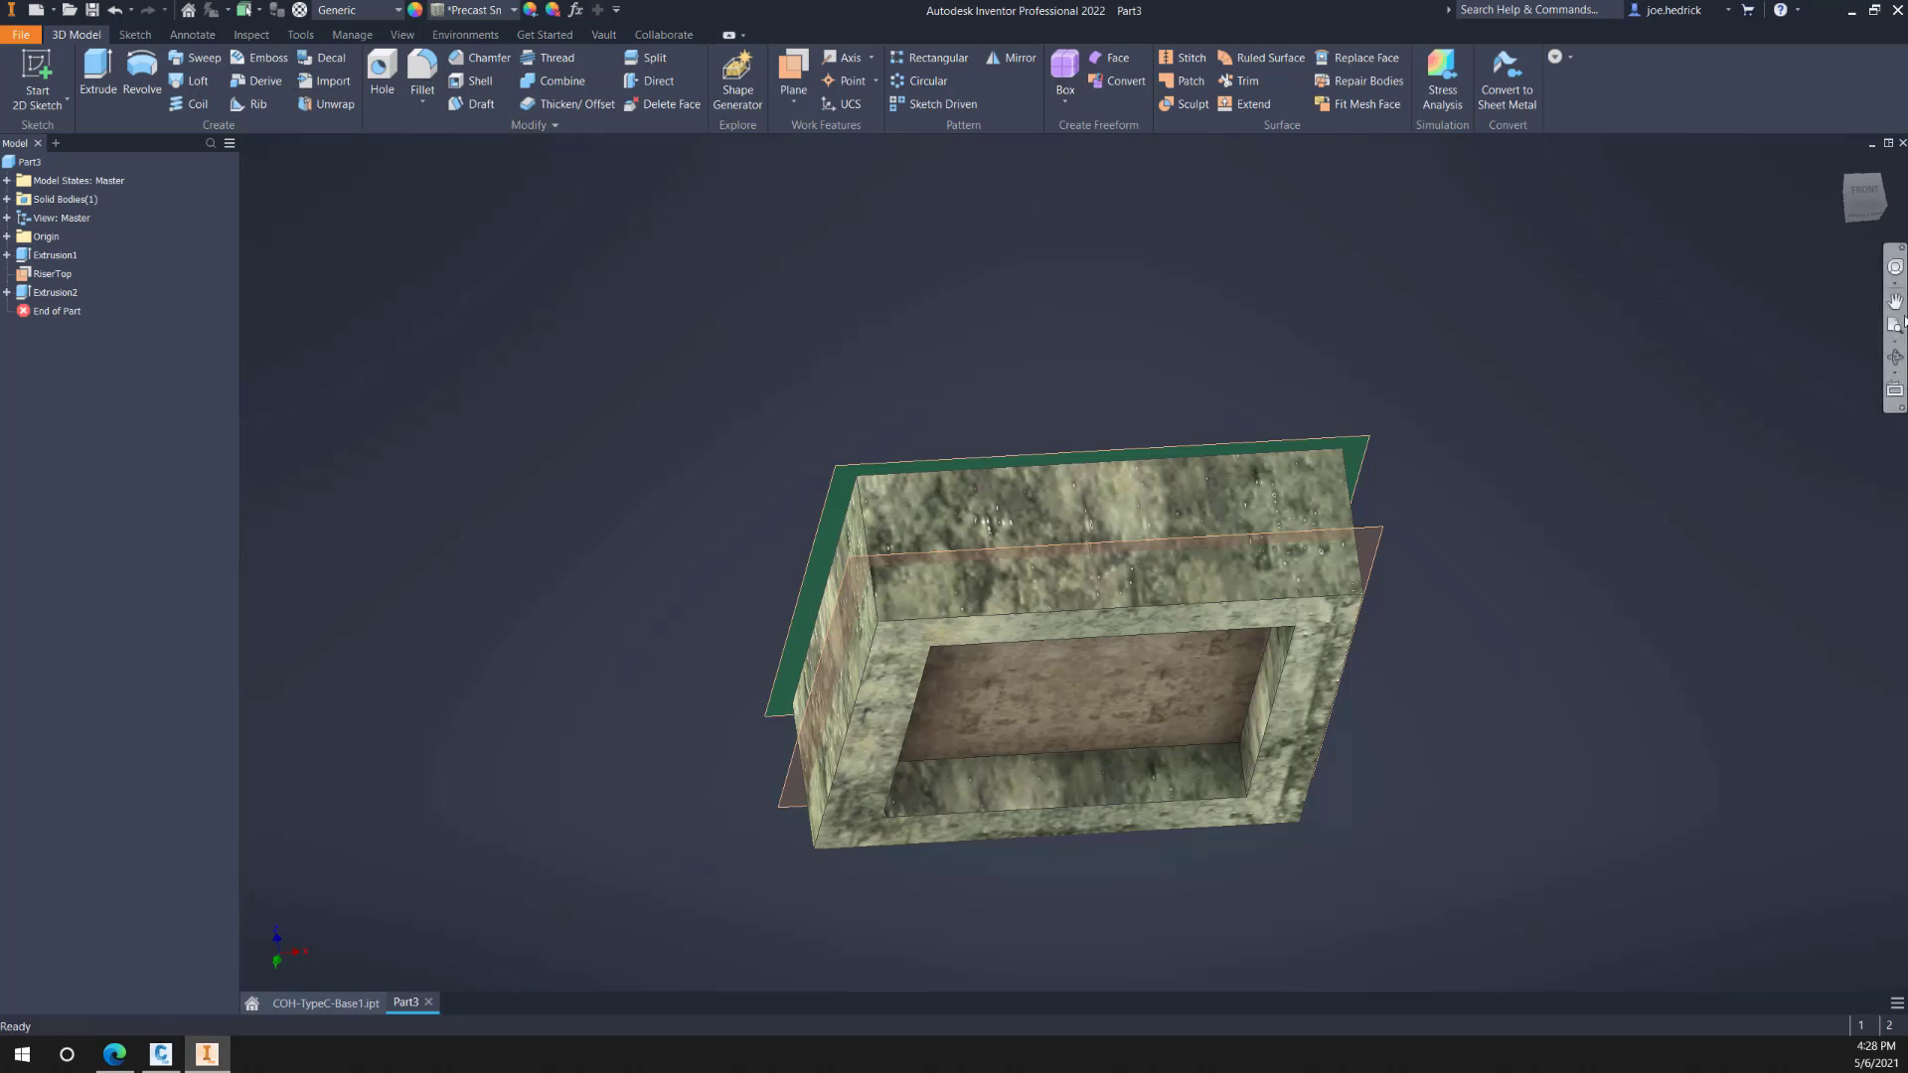
Step: Create an offset work plane at 0 inches from the bottom rim face of the extruded wall
click(1895, 356)
drag(1131, 639, 1091, 539)
drag(1114, 690, 1022, 742)
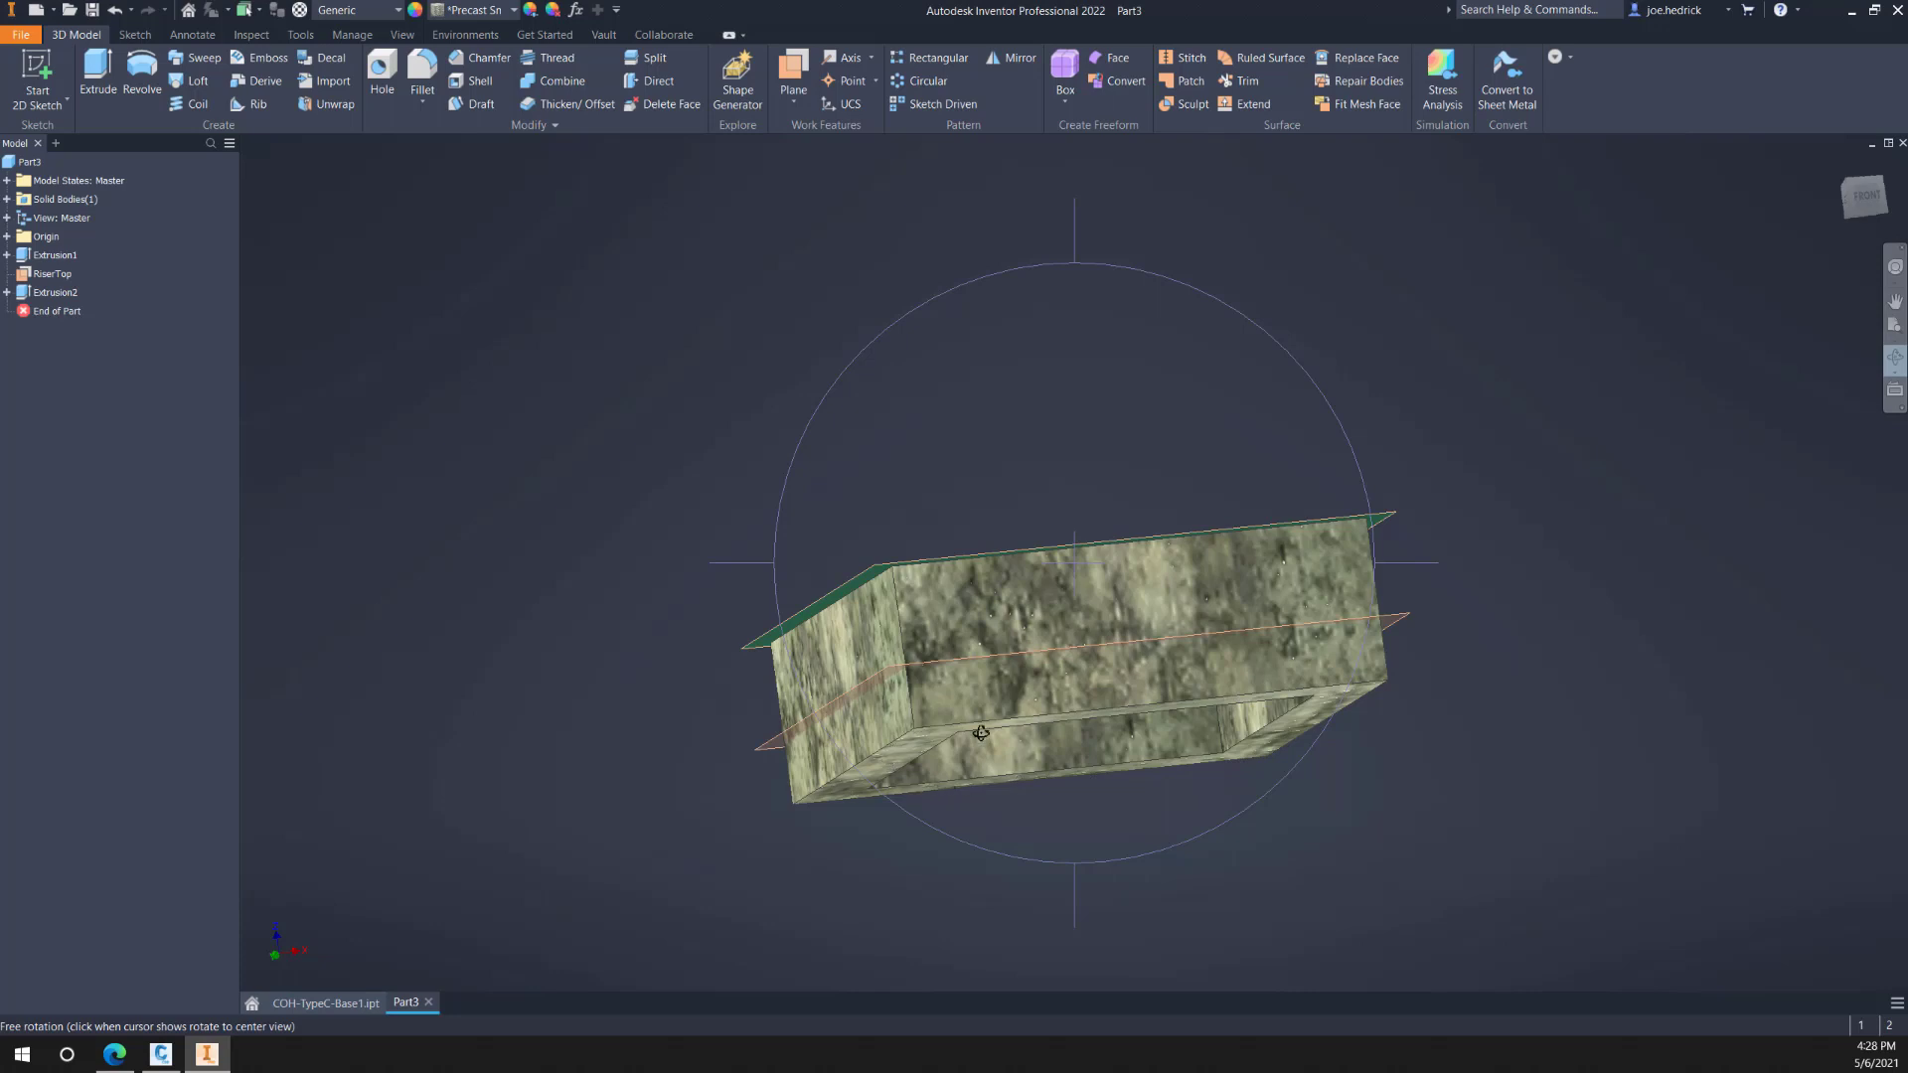
drag(1013, 712, 984, 672)
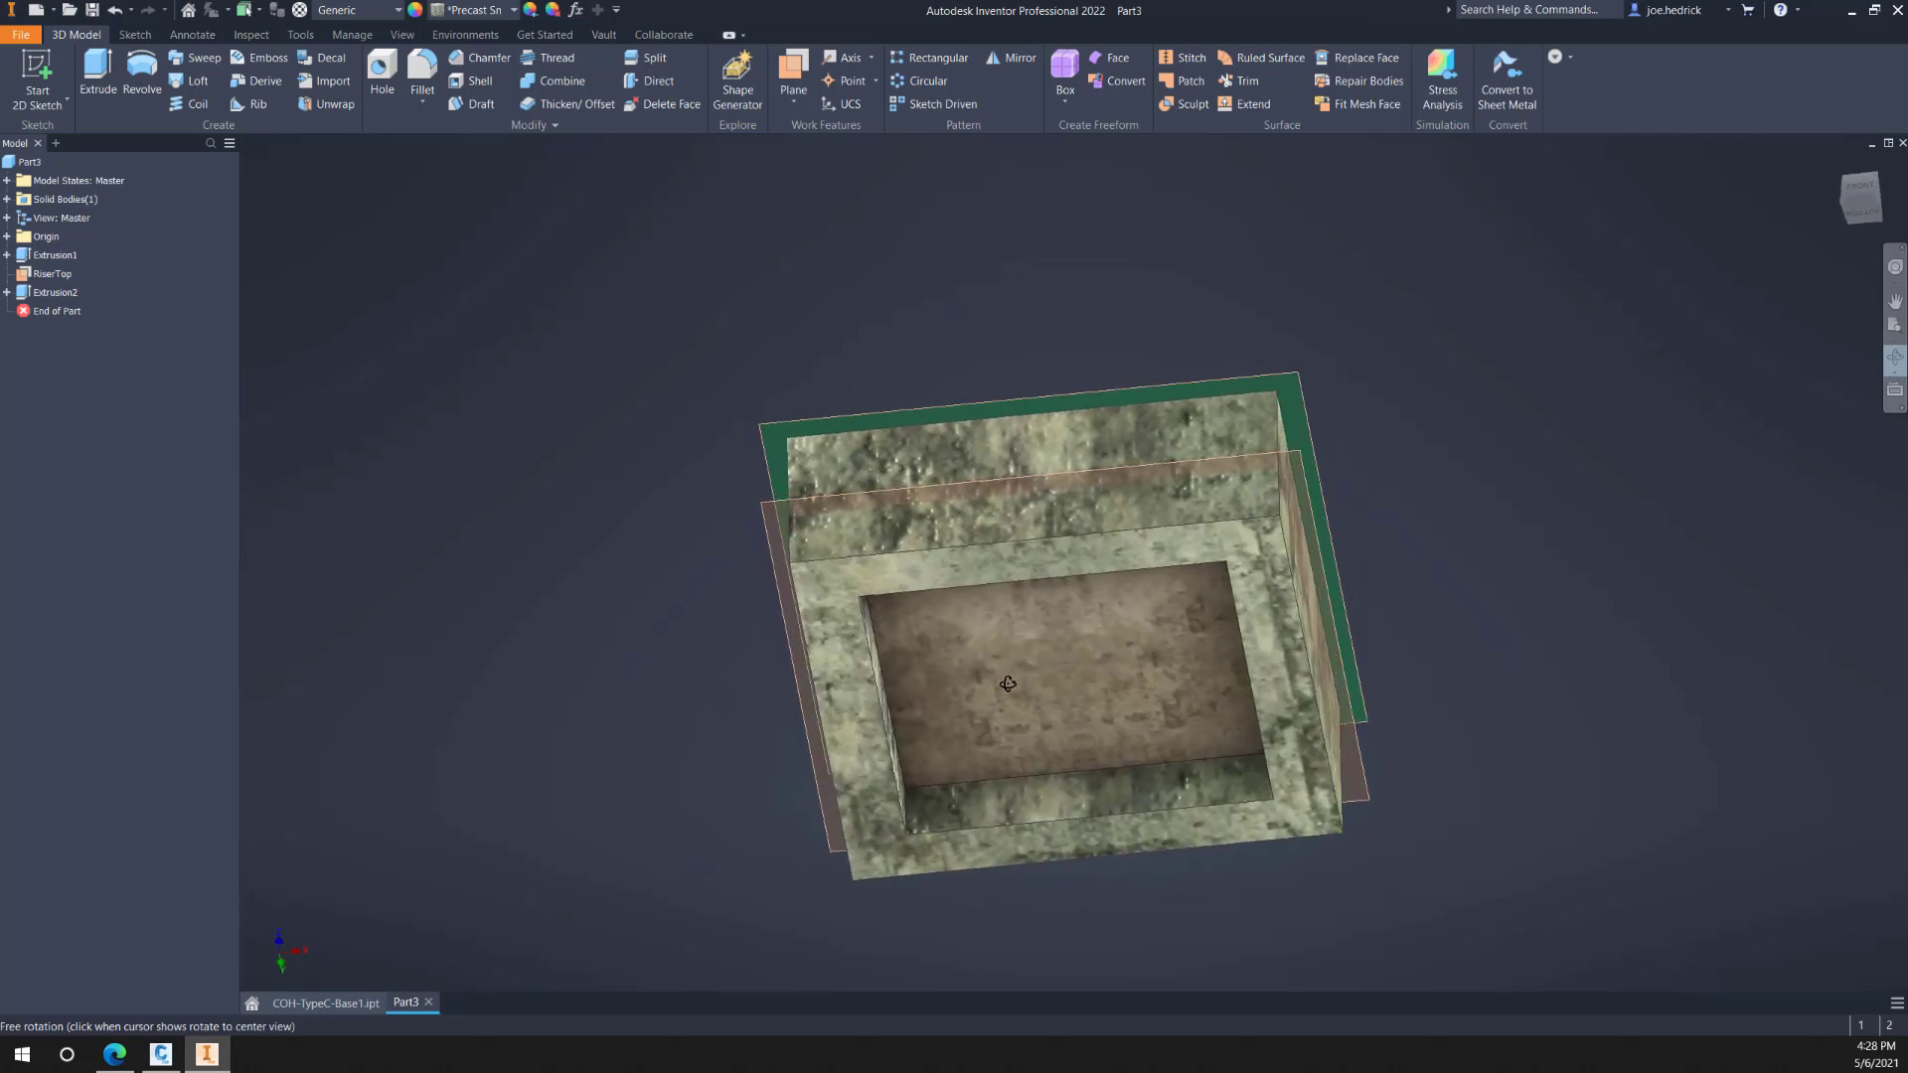
drag(1007, 684, 1012, 693)
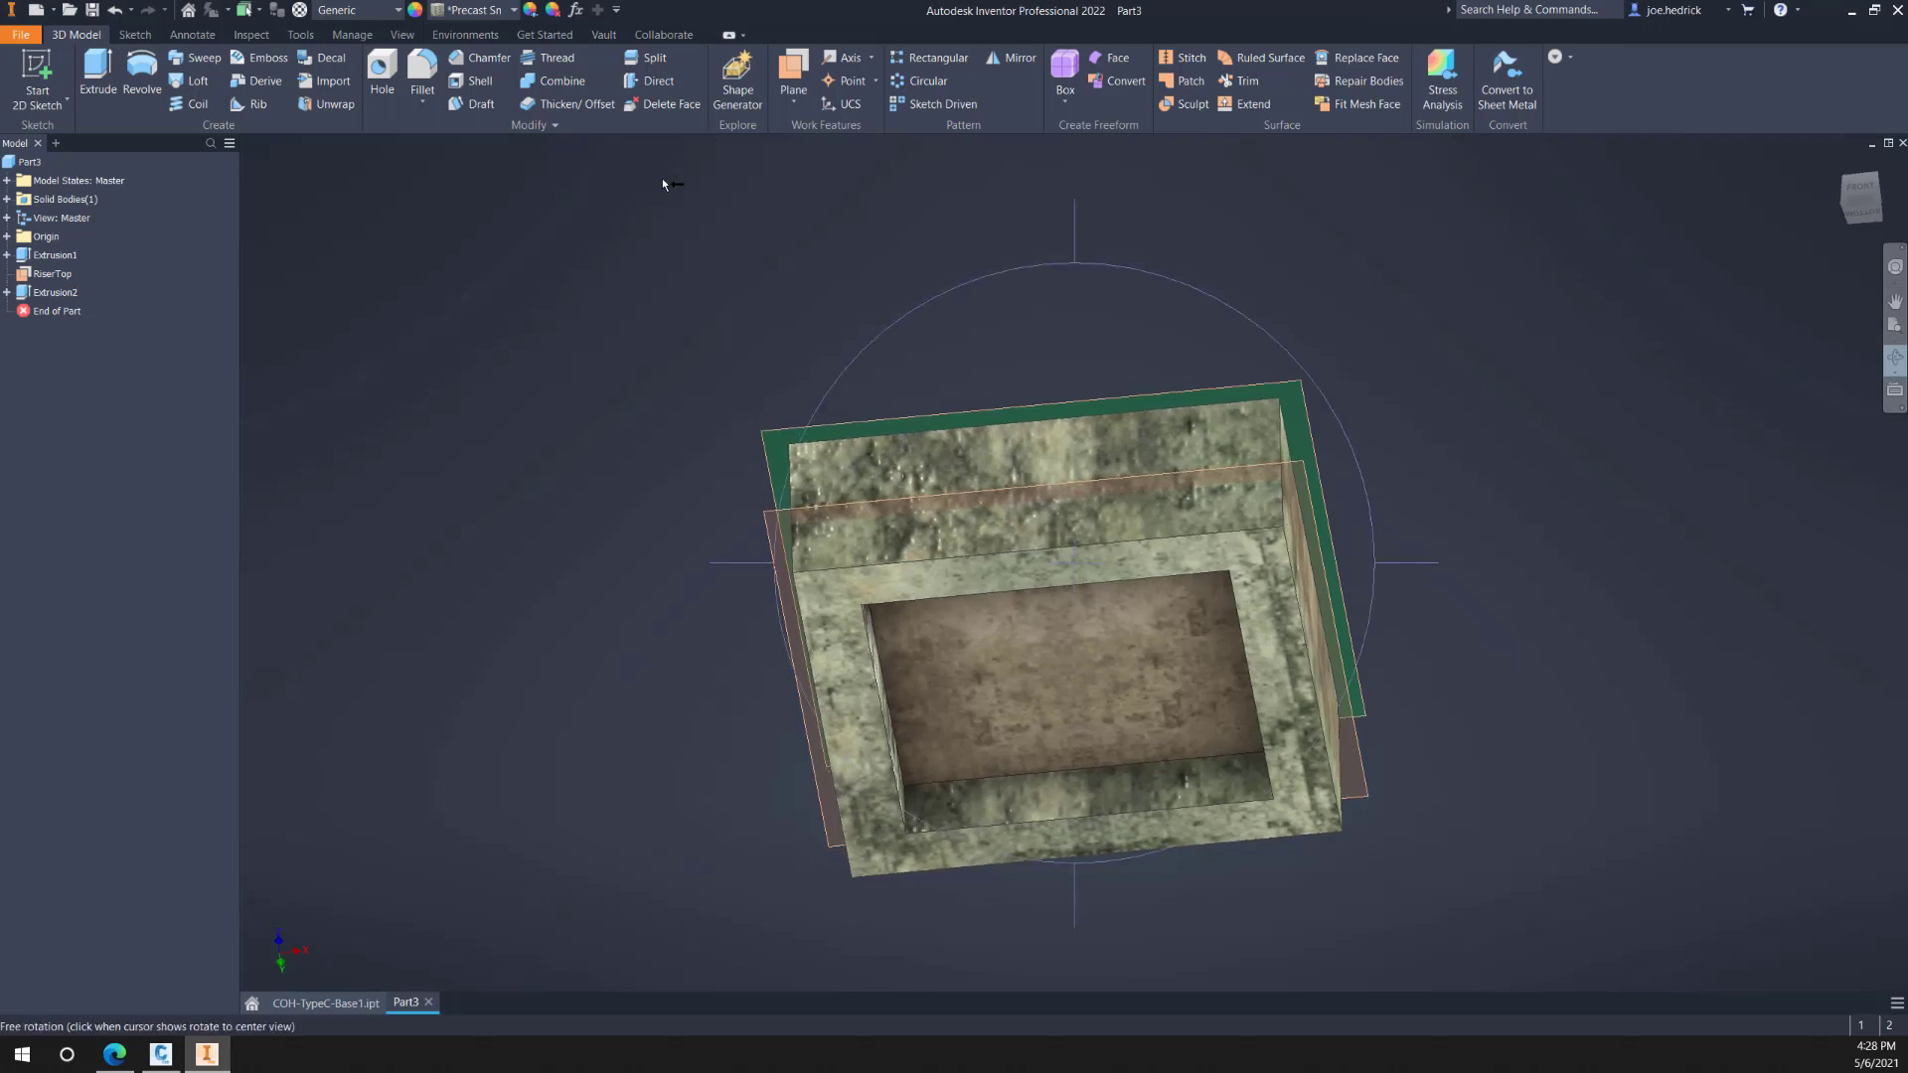
key(Escape)
click(793, 85)
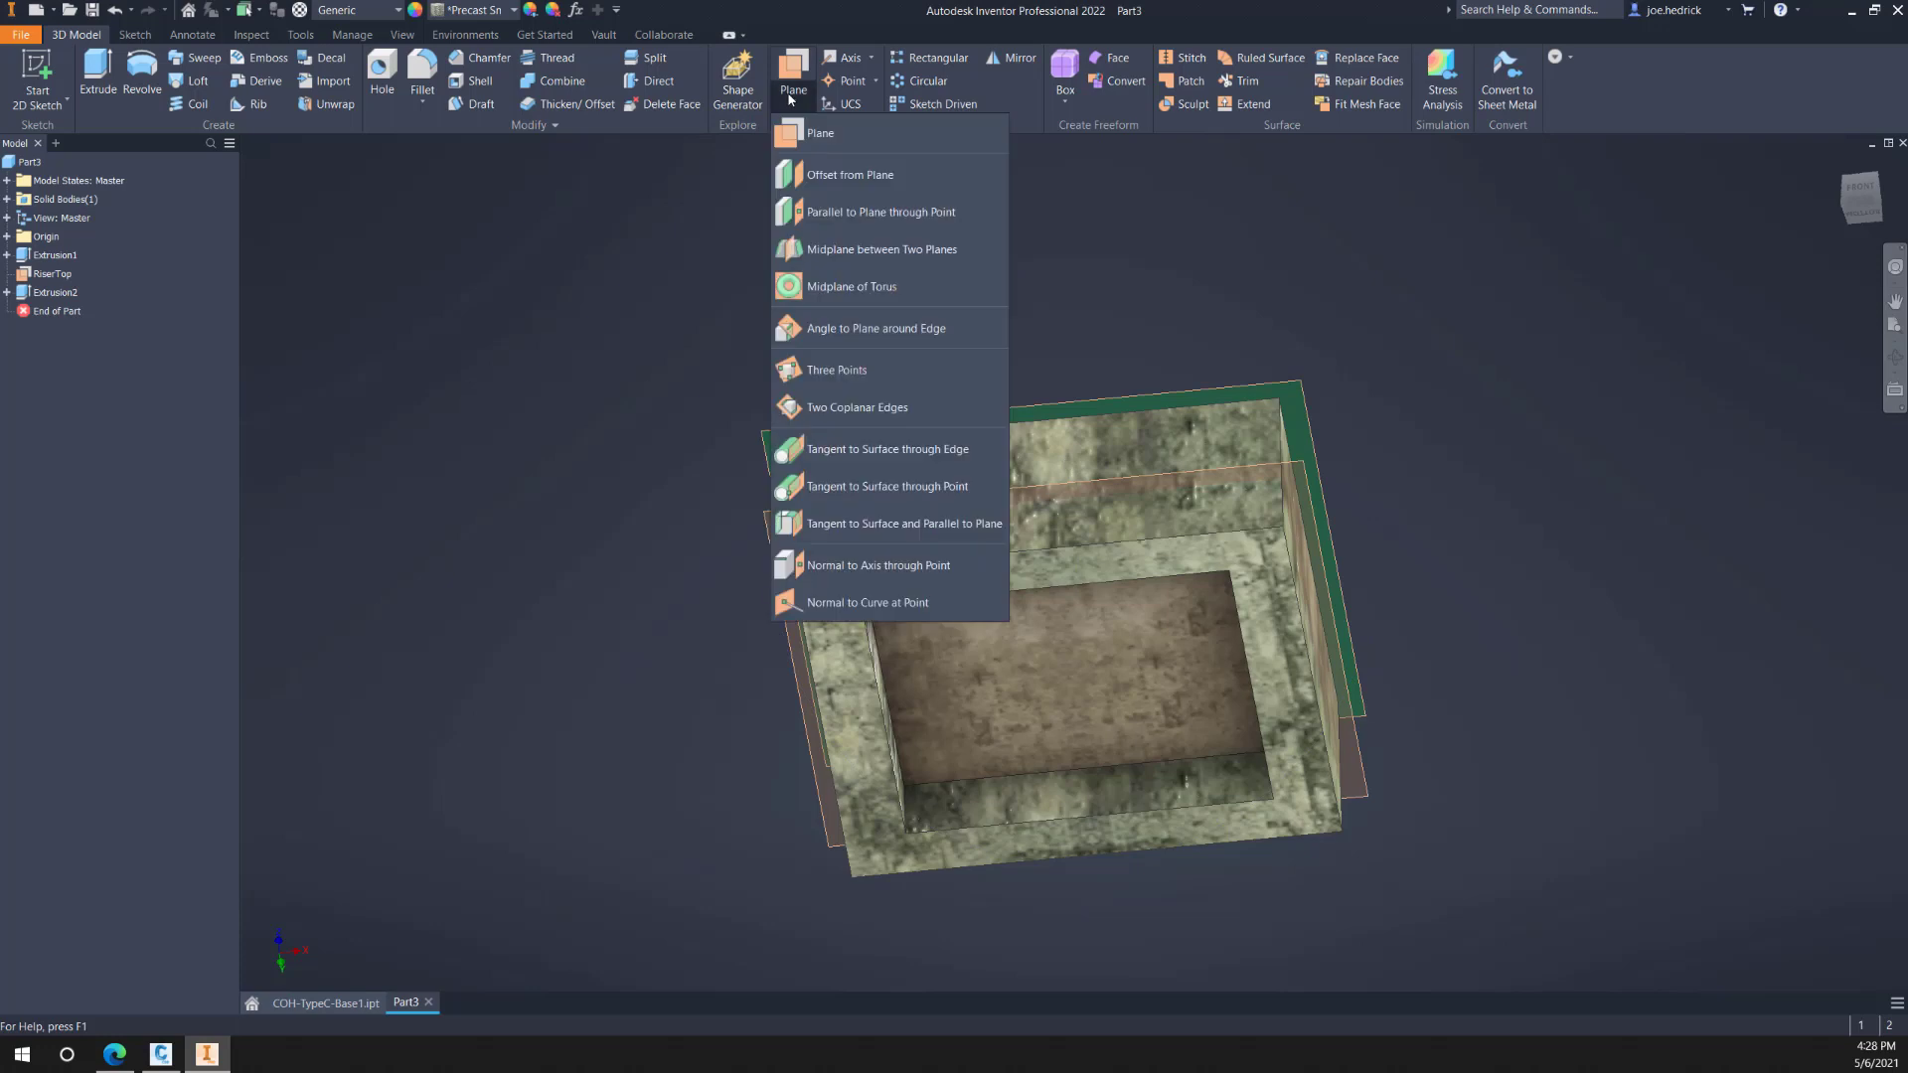
click(834, 174)
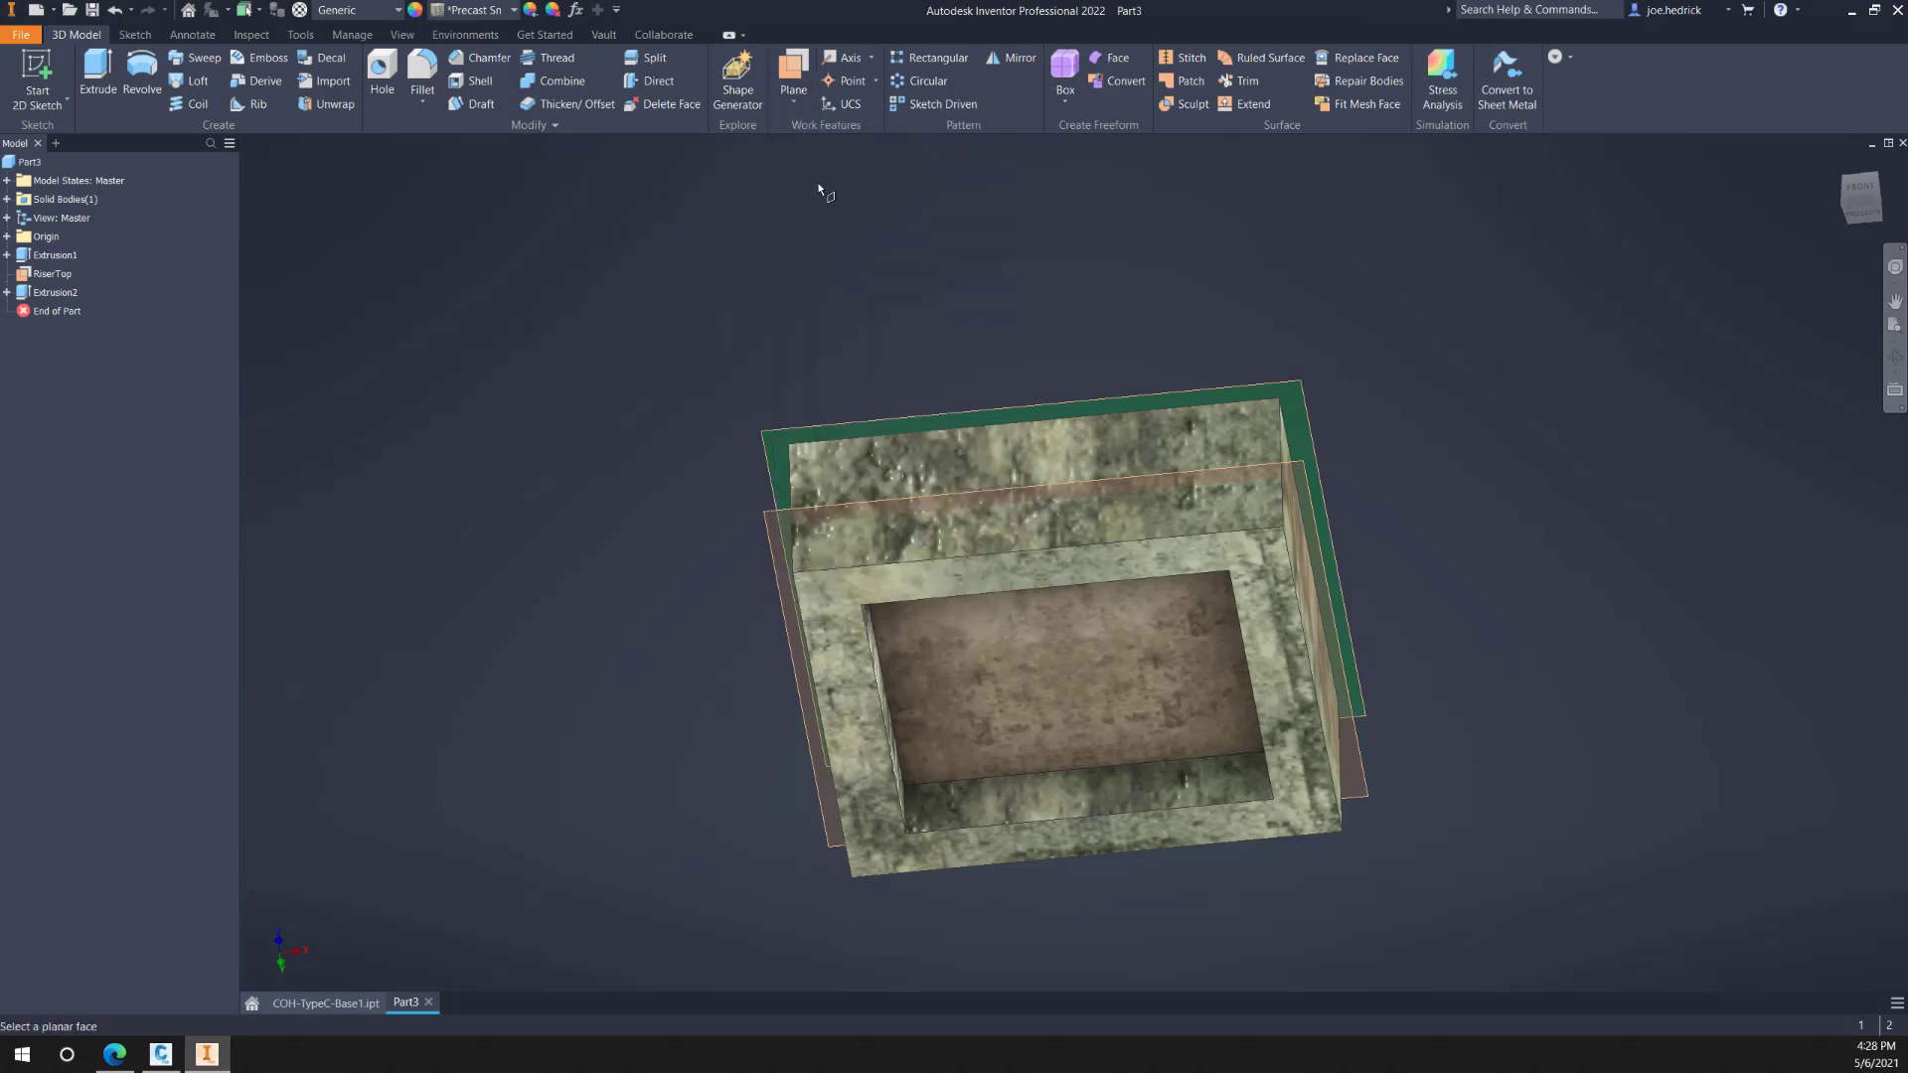
click(894, 584)
click(1090, 800)
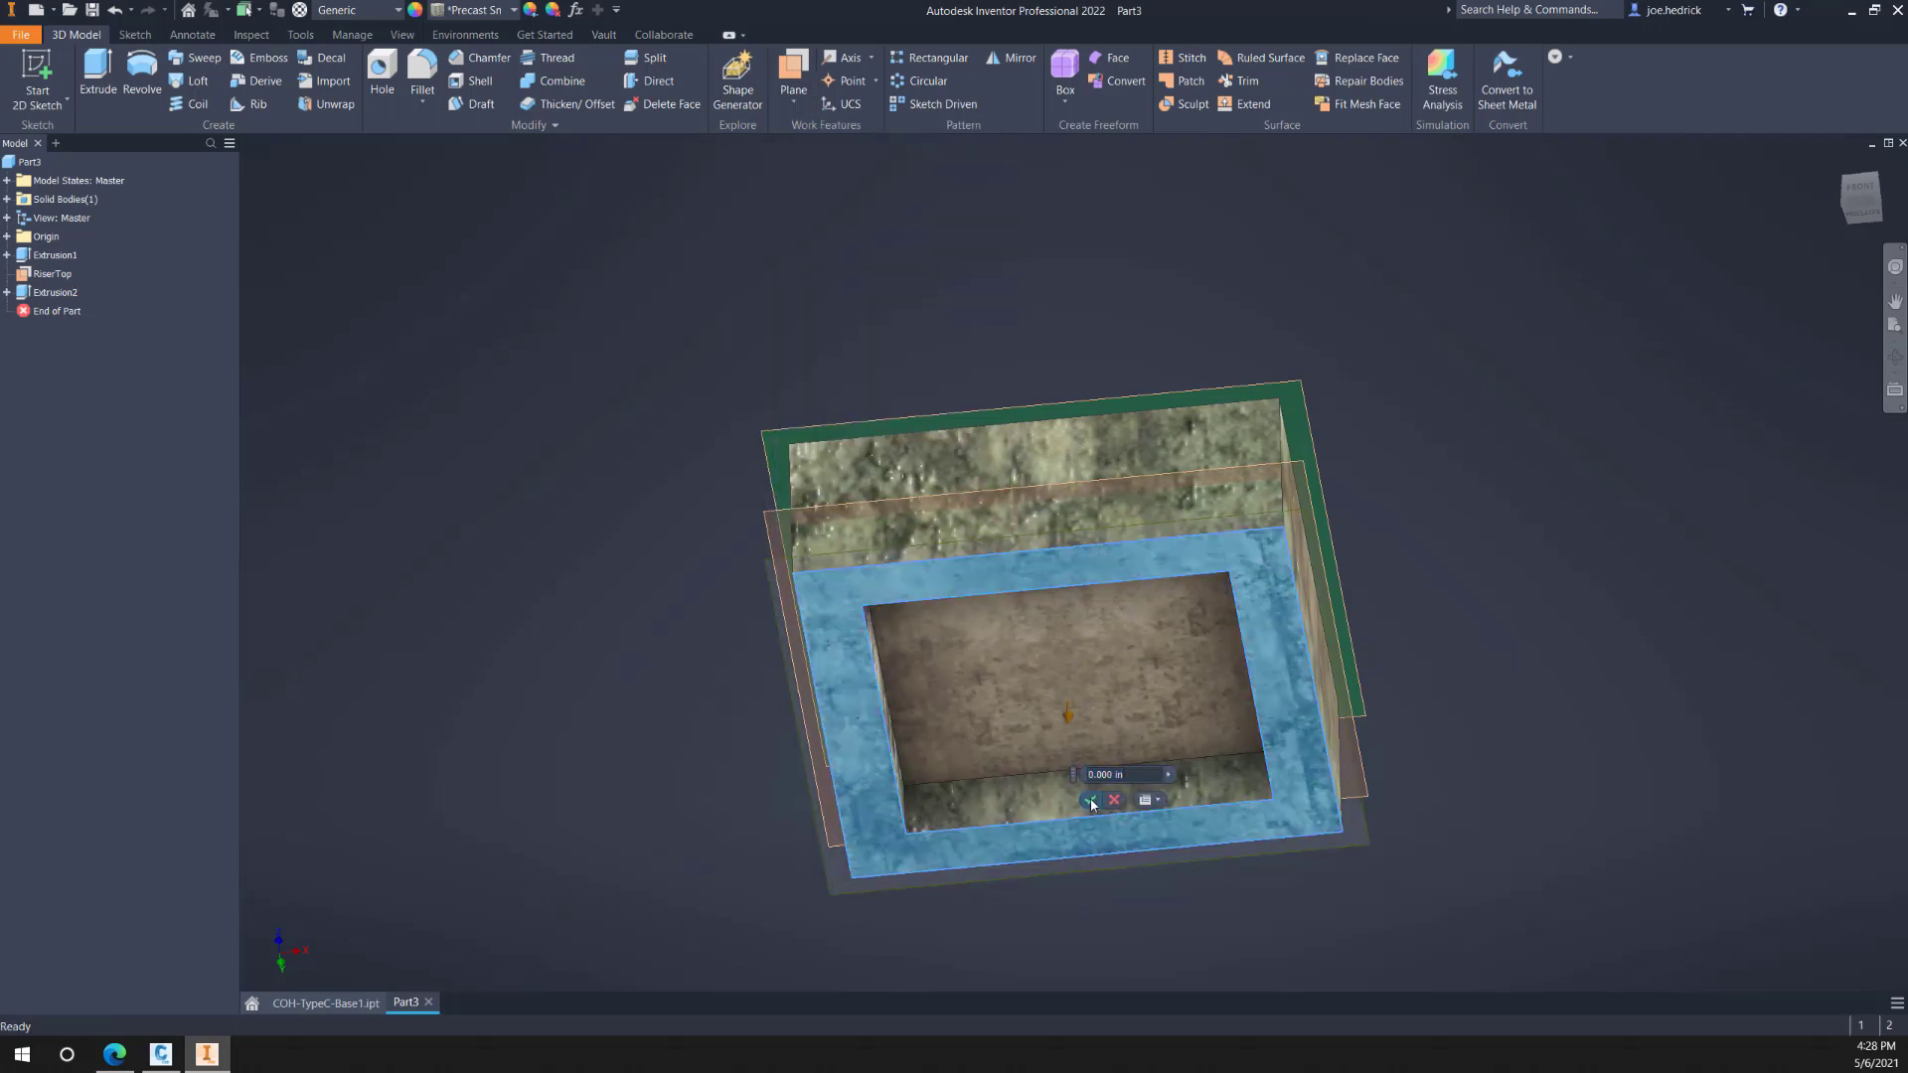
Step: Rename the new work plane as RiserBottom
click(56, 315)
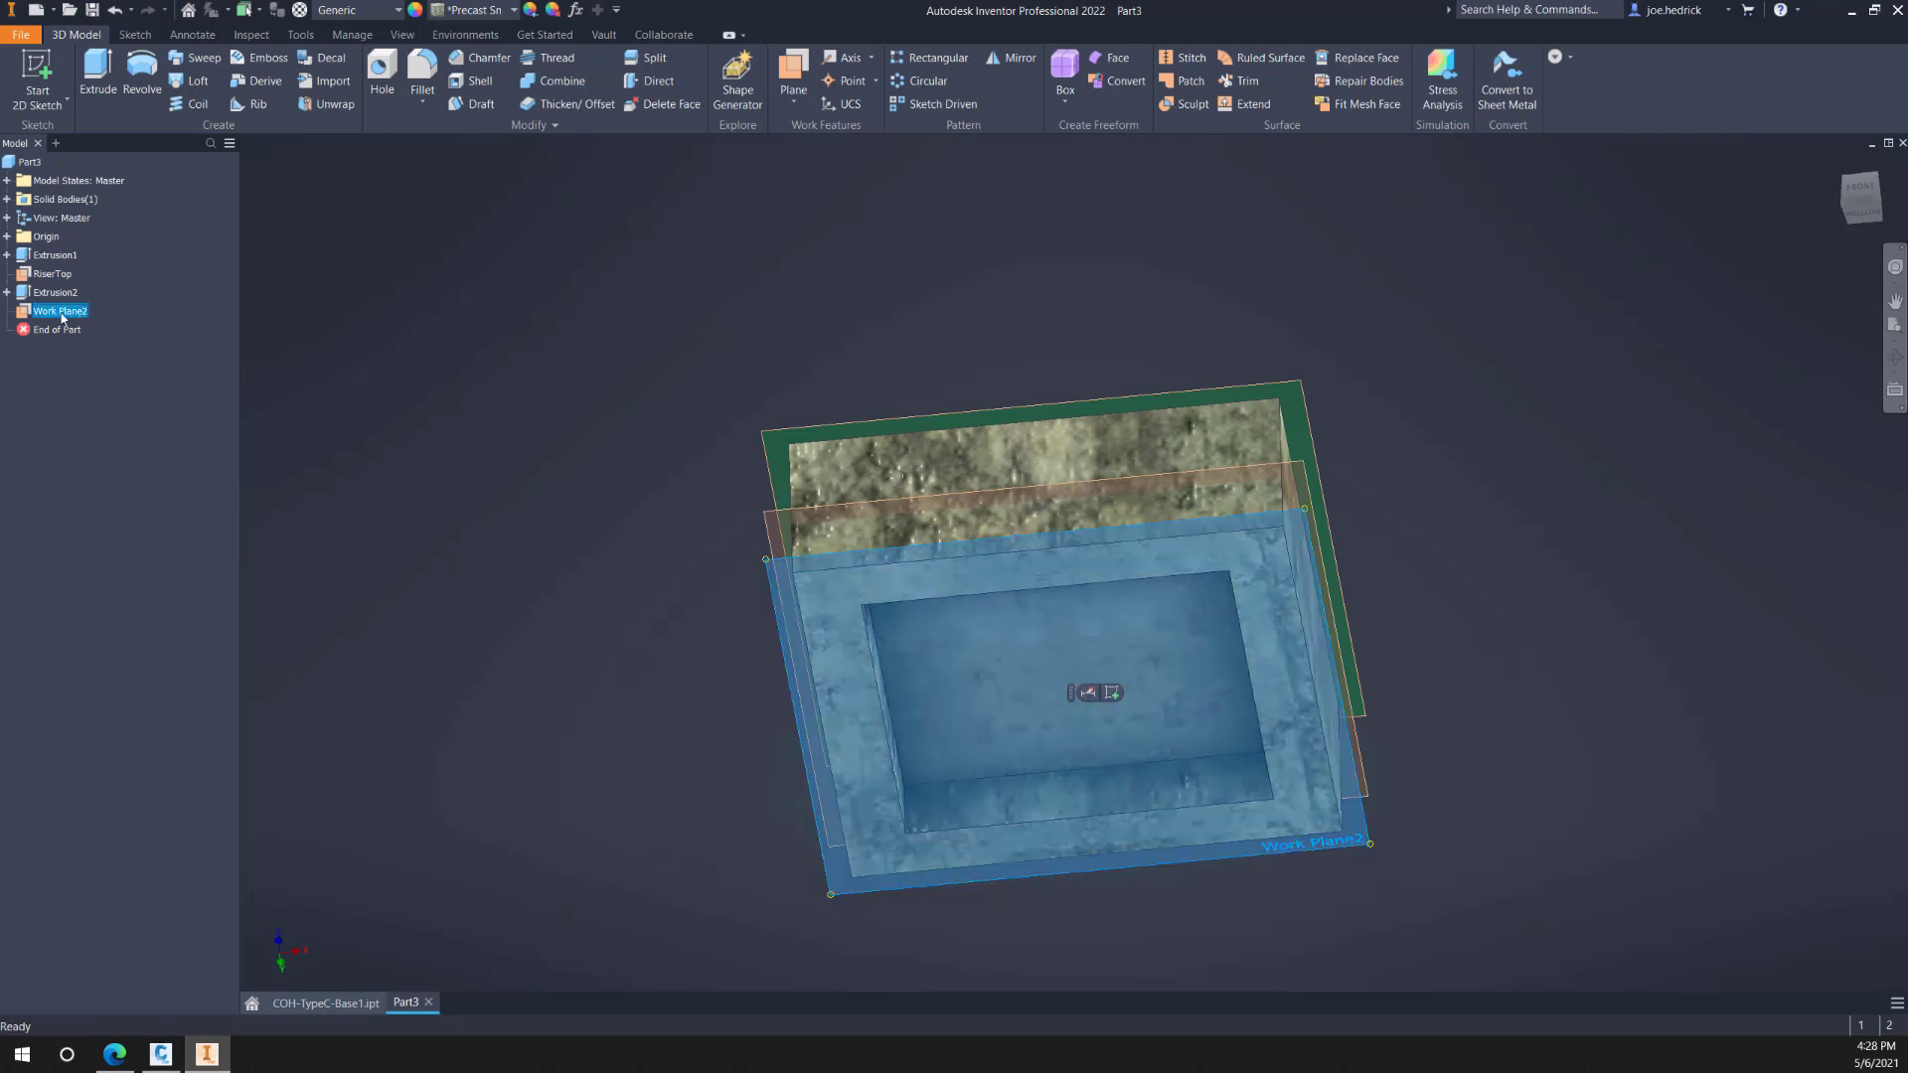
click(56, 314)
text(RiserBottom)
key(Return)
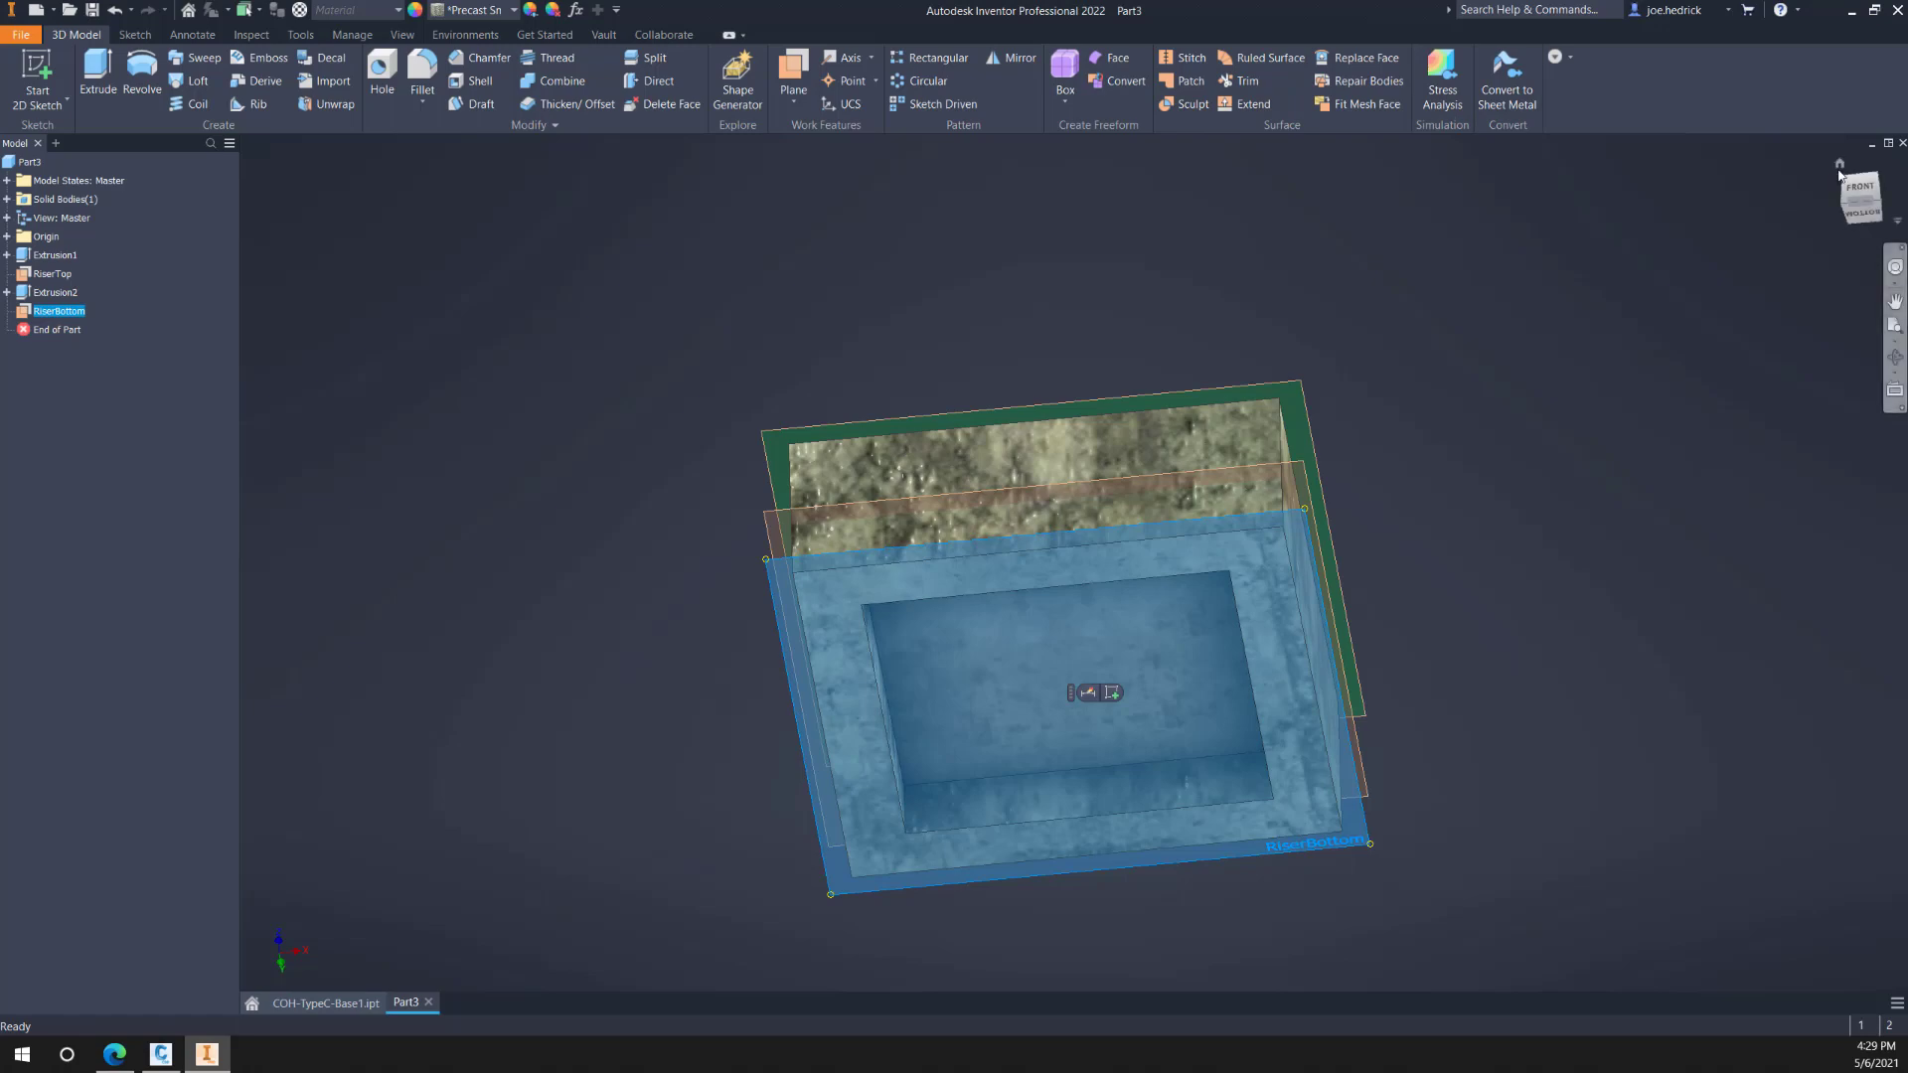
Step: Fillet the front upper edge of the block with a 3" radius
click(1838, 164)
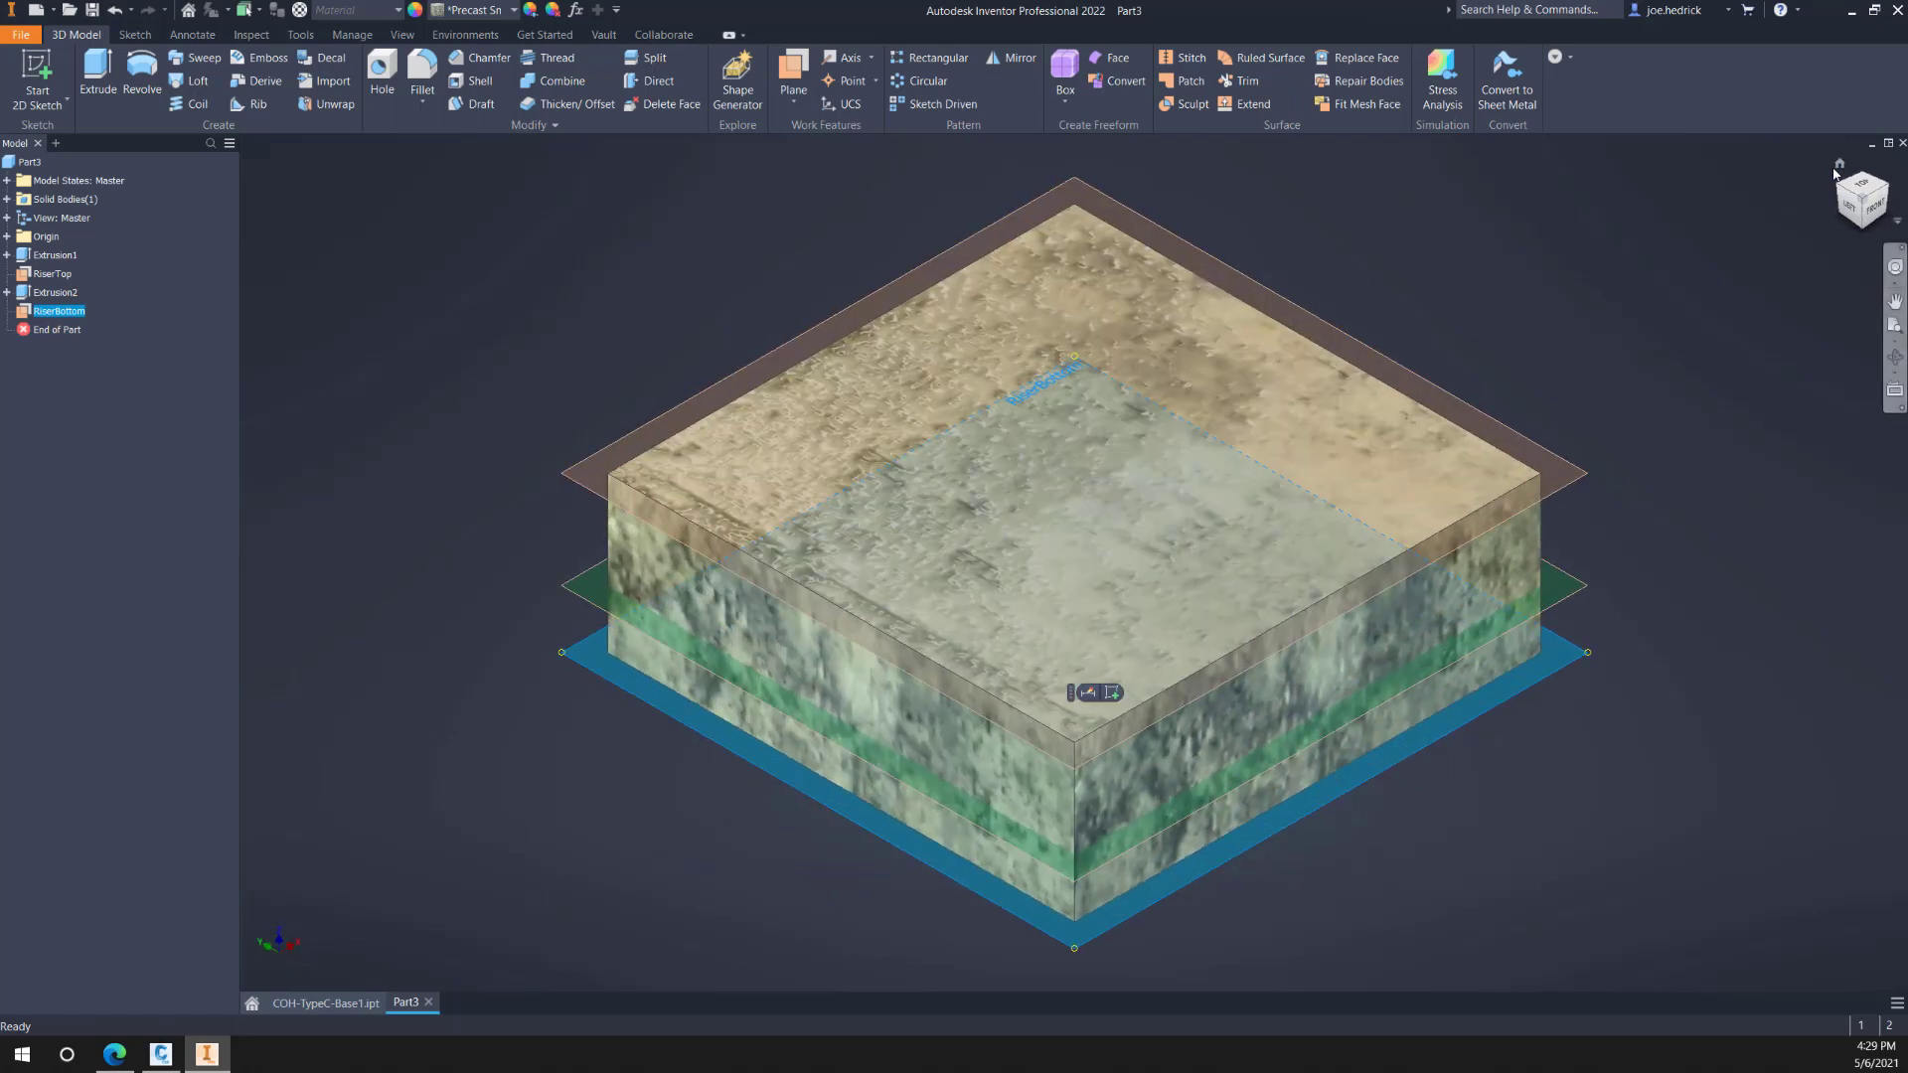
click(1686, 776)
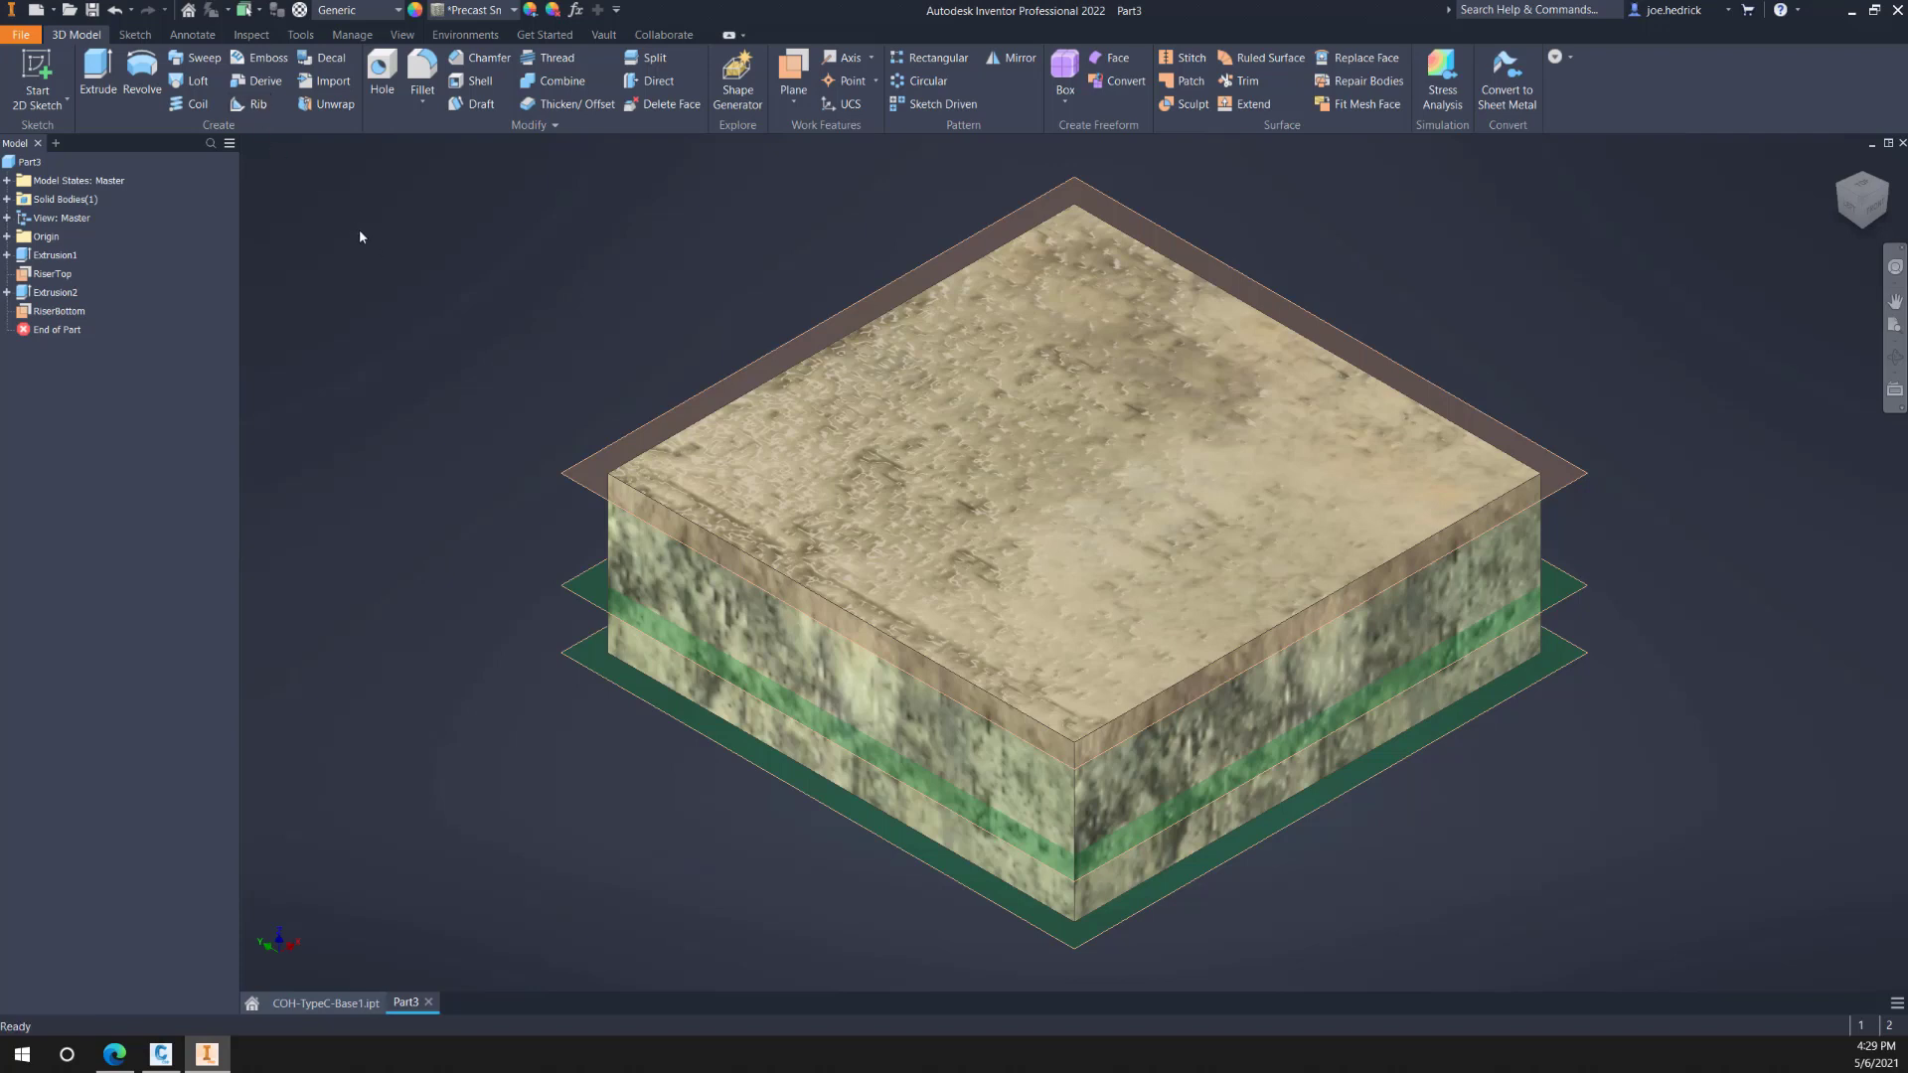
click(422, 87)
click(443, 132)
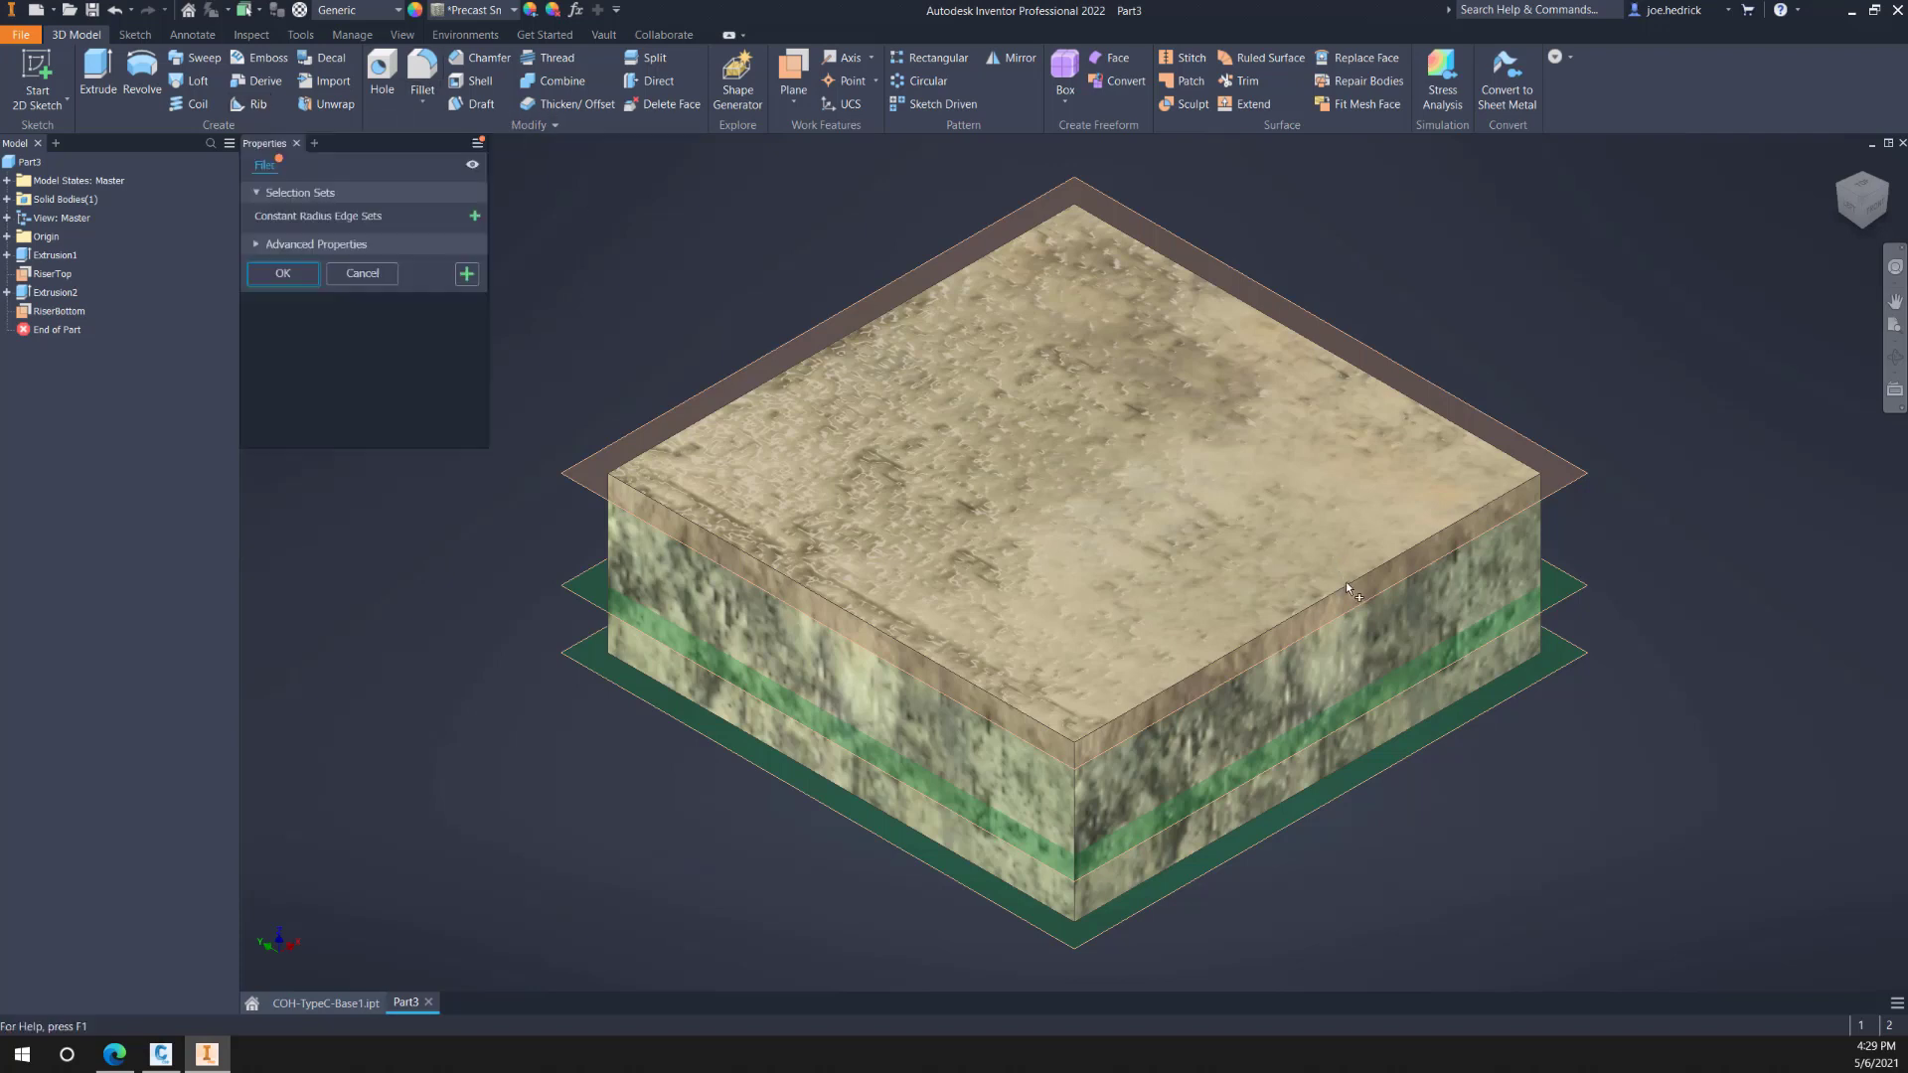
click(1344, 586)
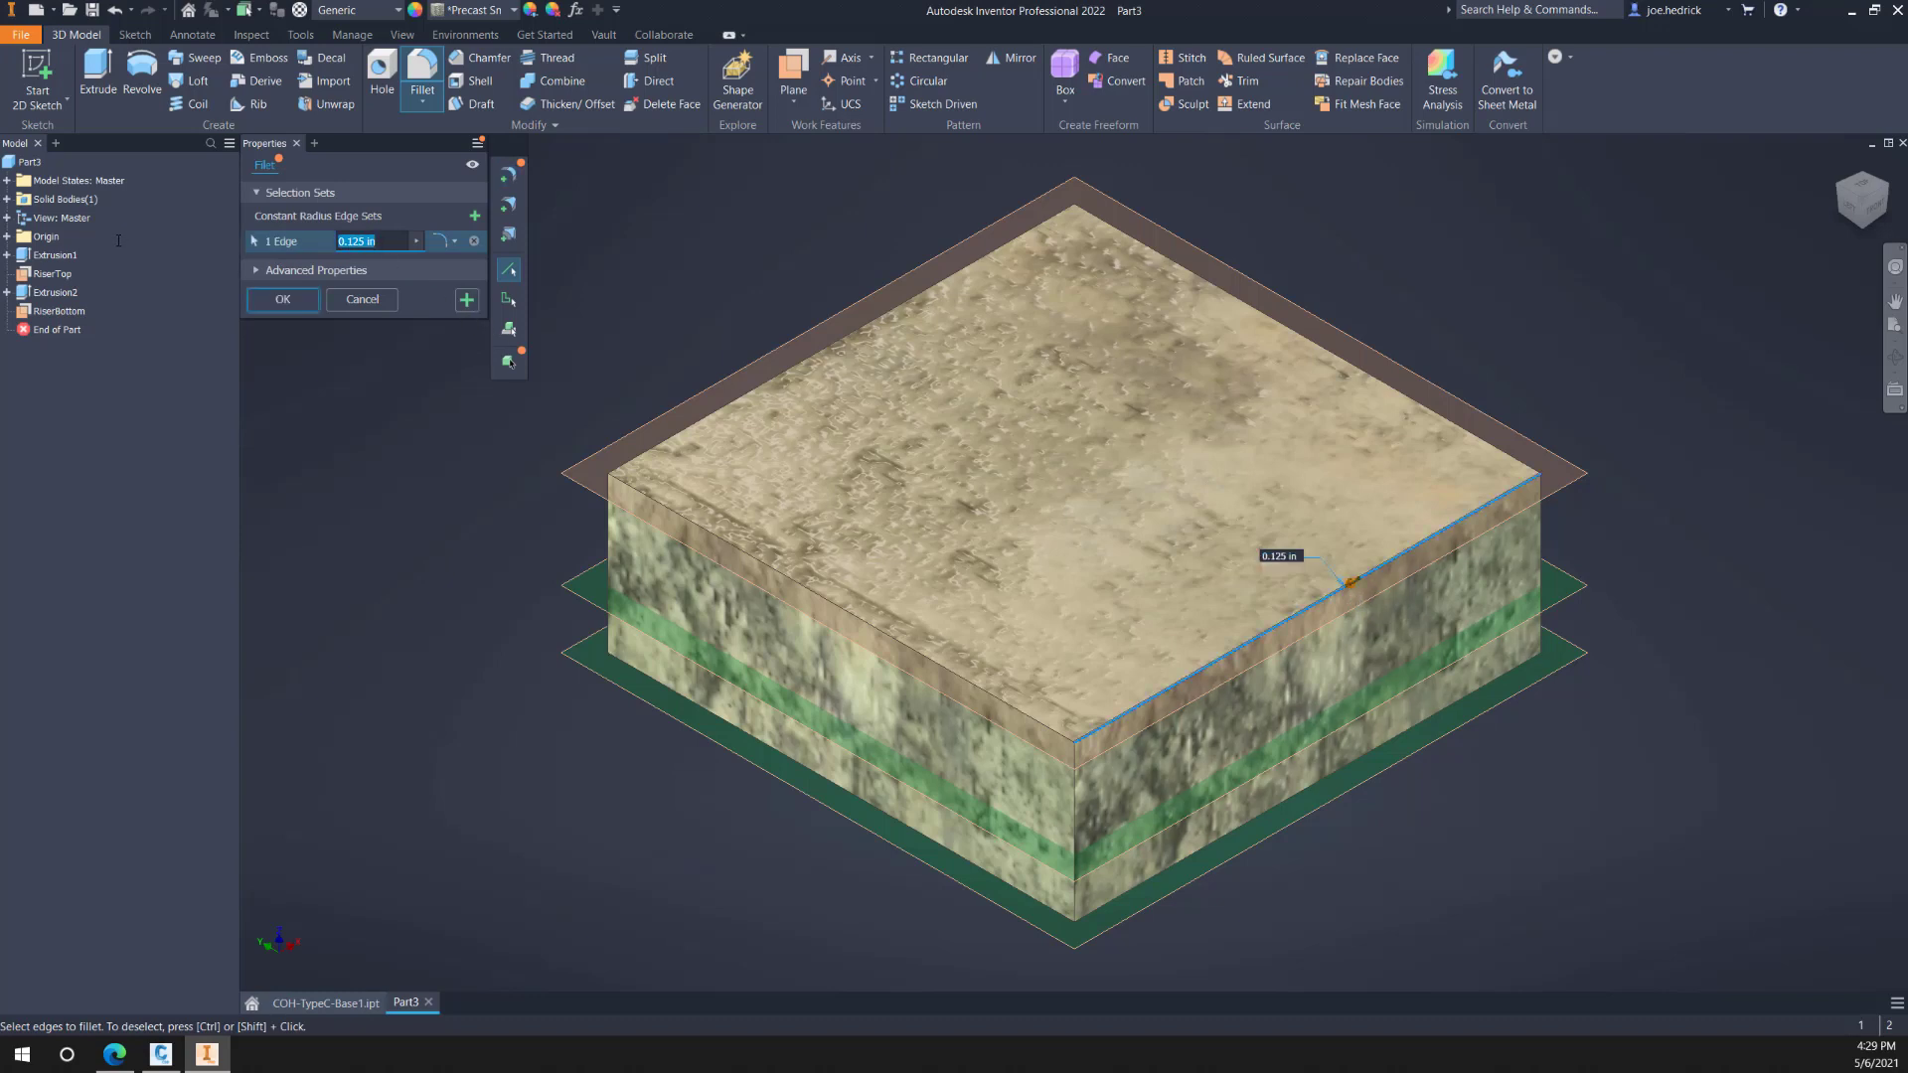
text(3")
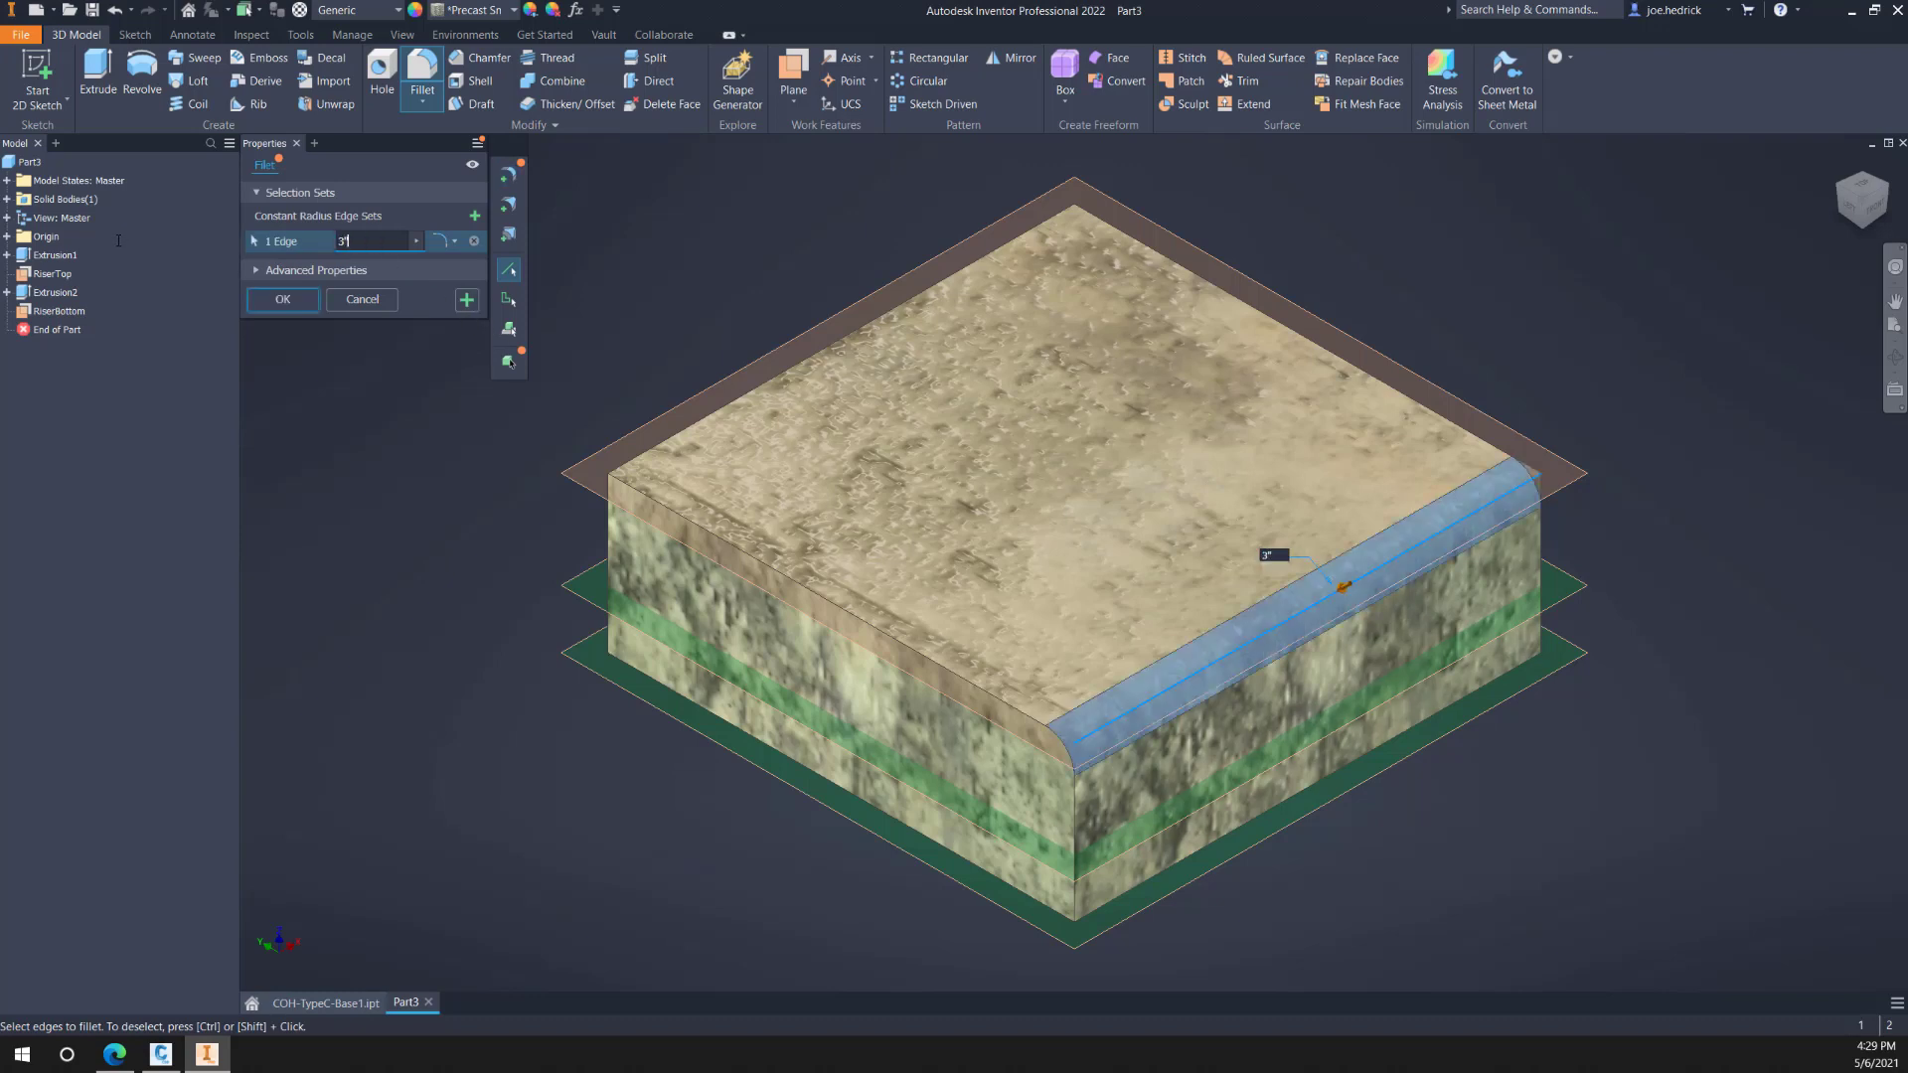
key(Return)
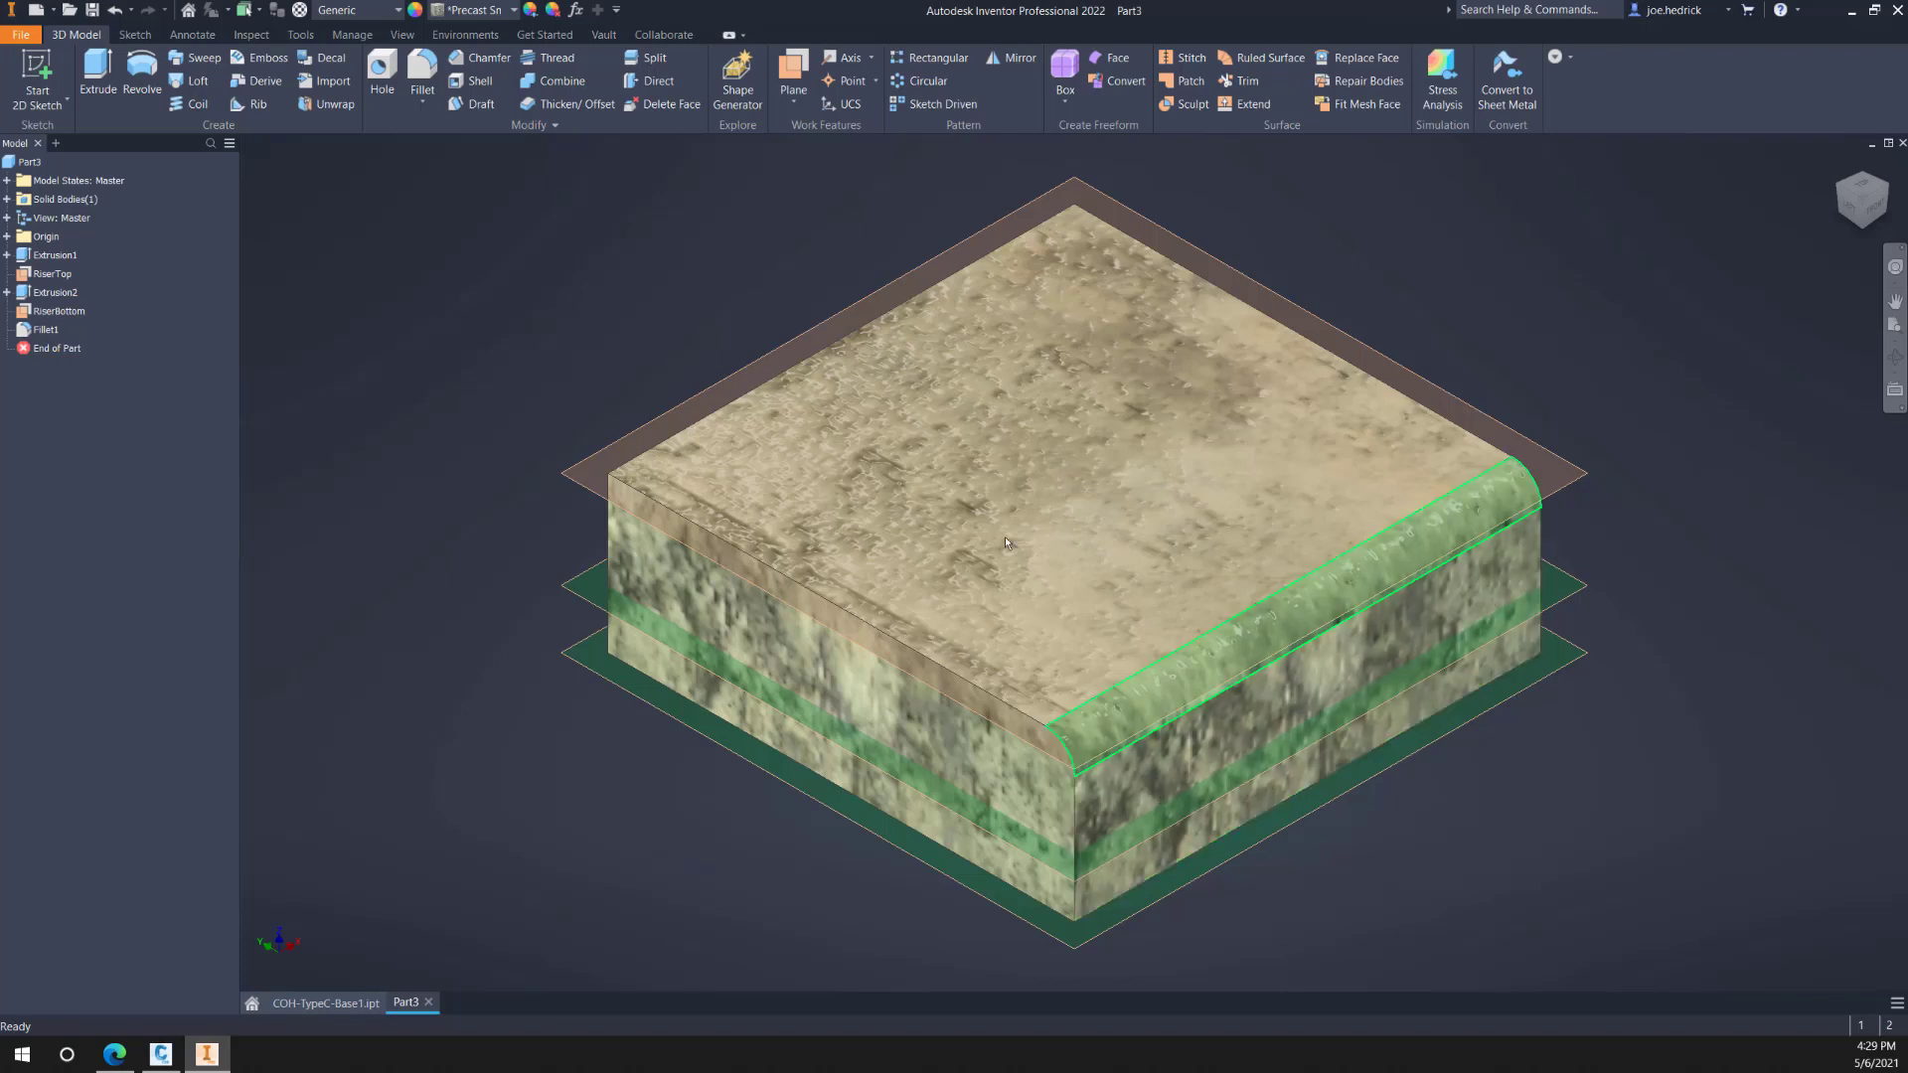
Step: Start a new 2D sketch on the block's front face
key(s)
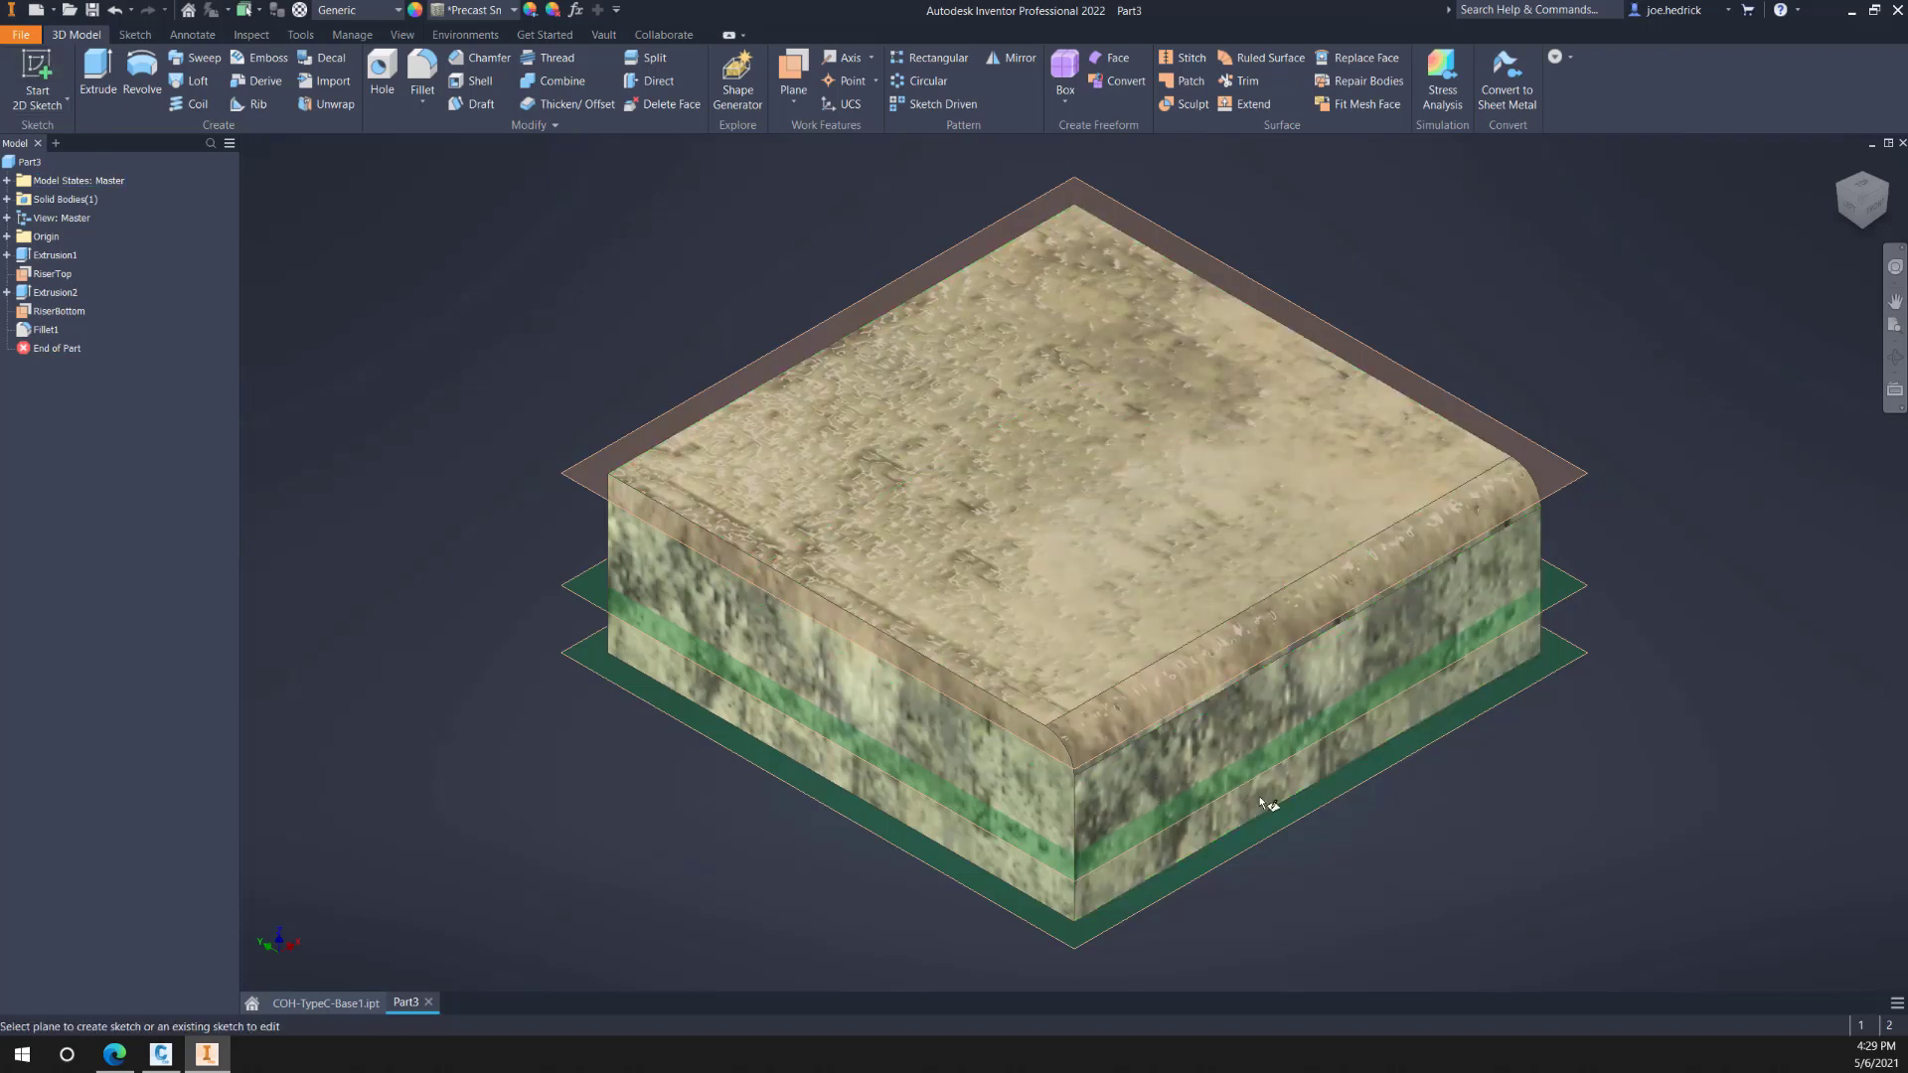
click(1199, 771)
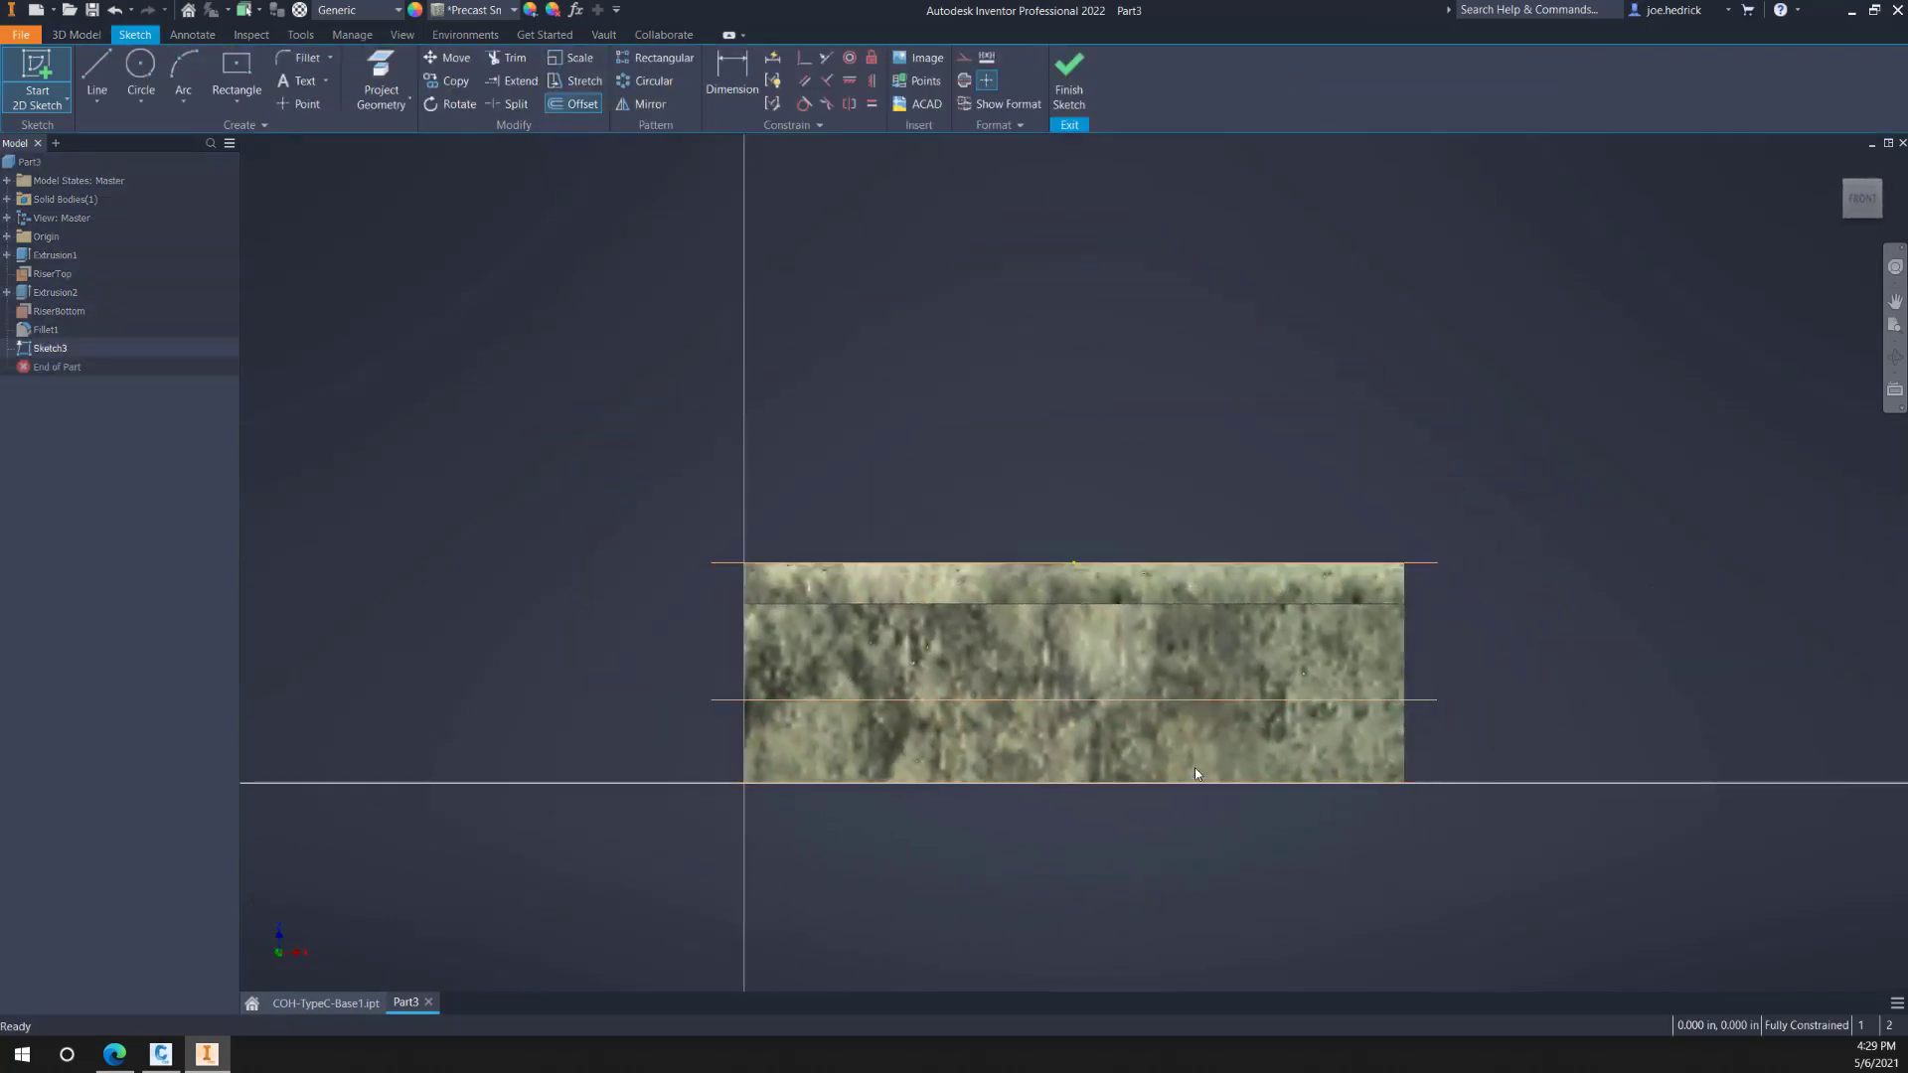
click(237, 99)
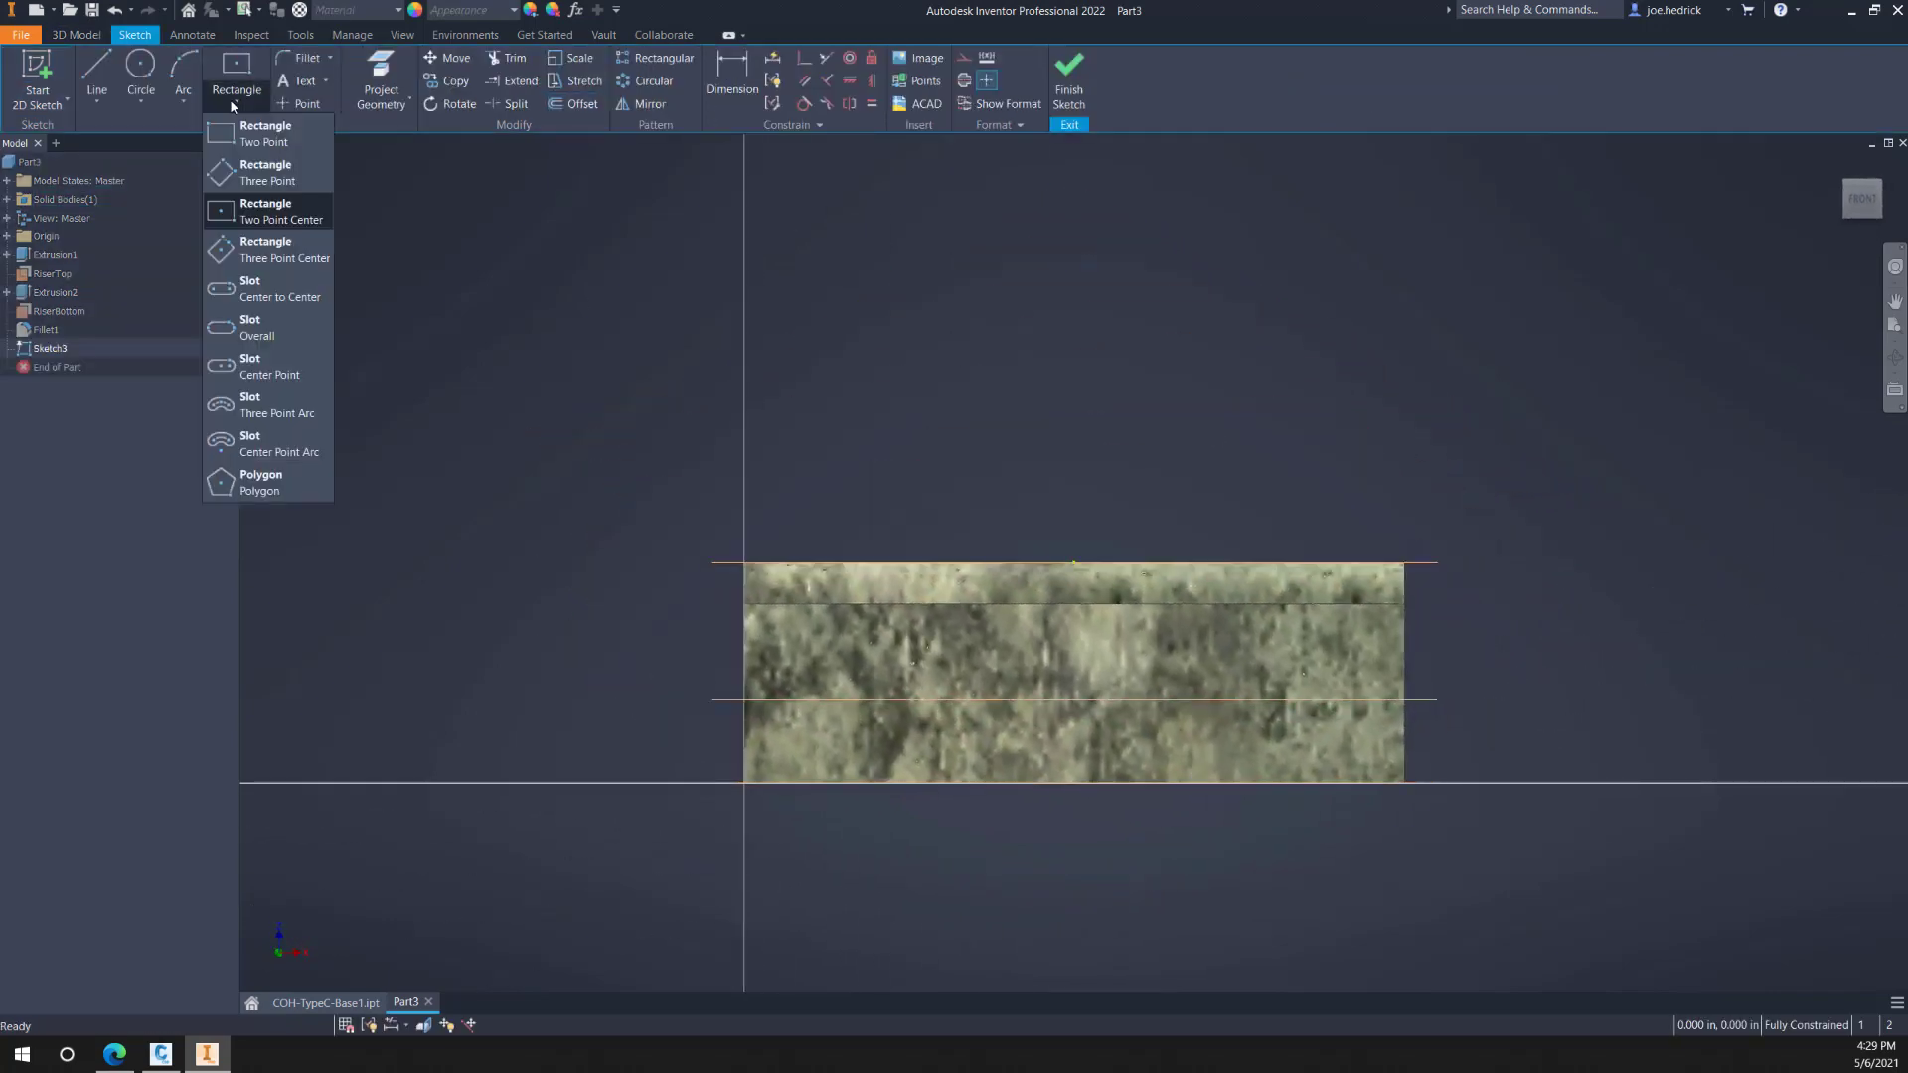
click(239, 136)
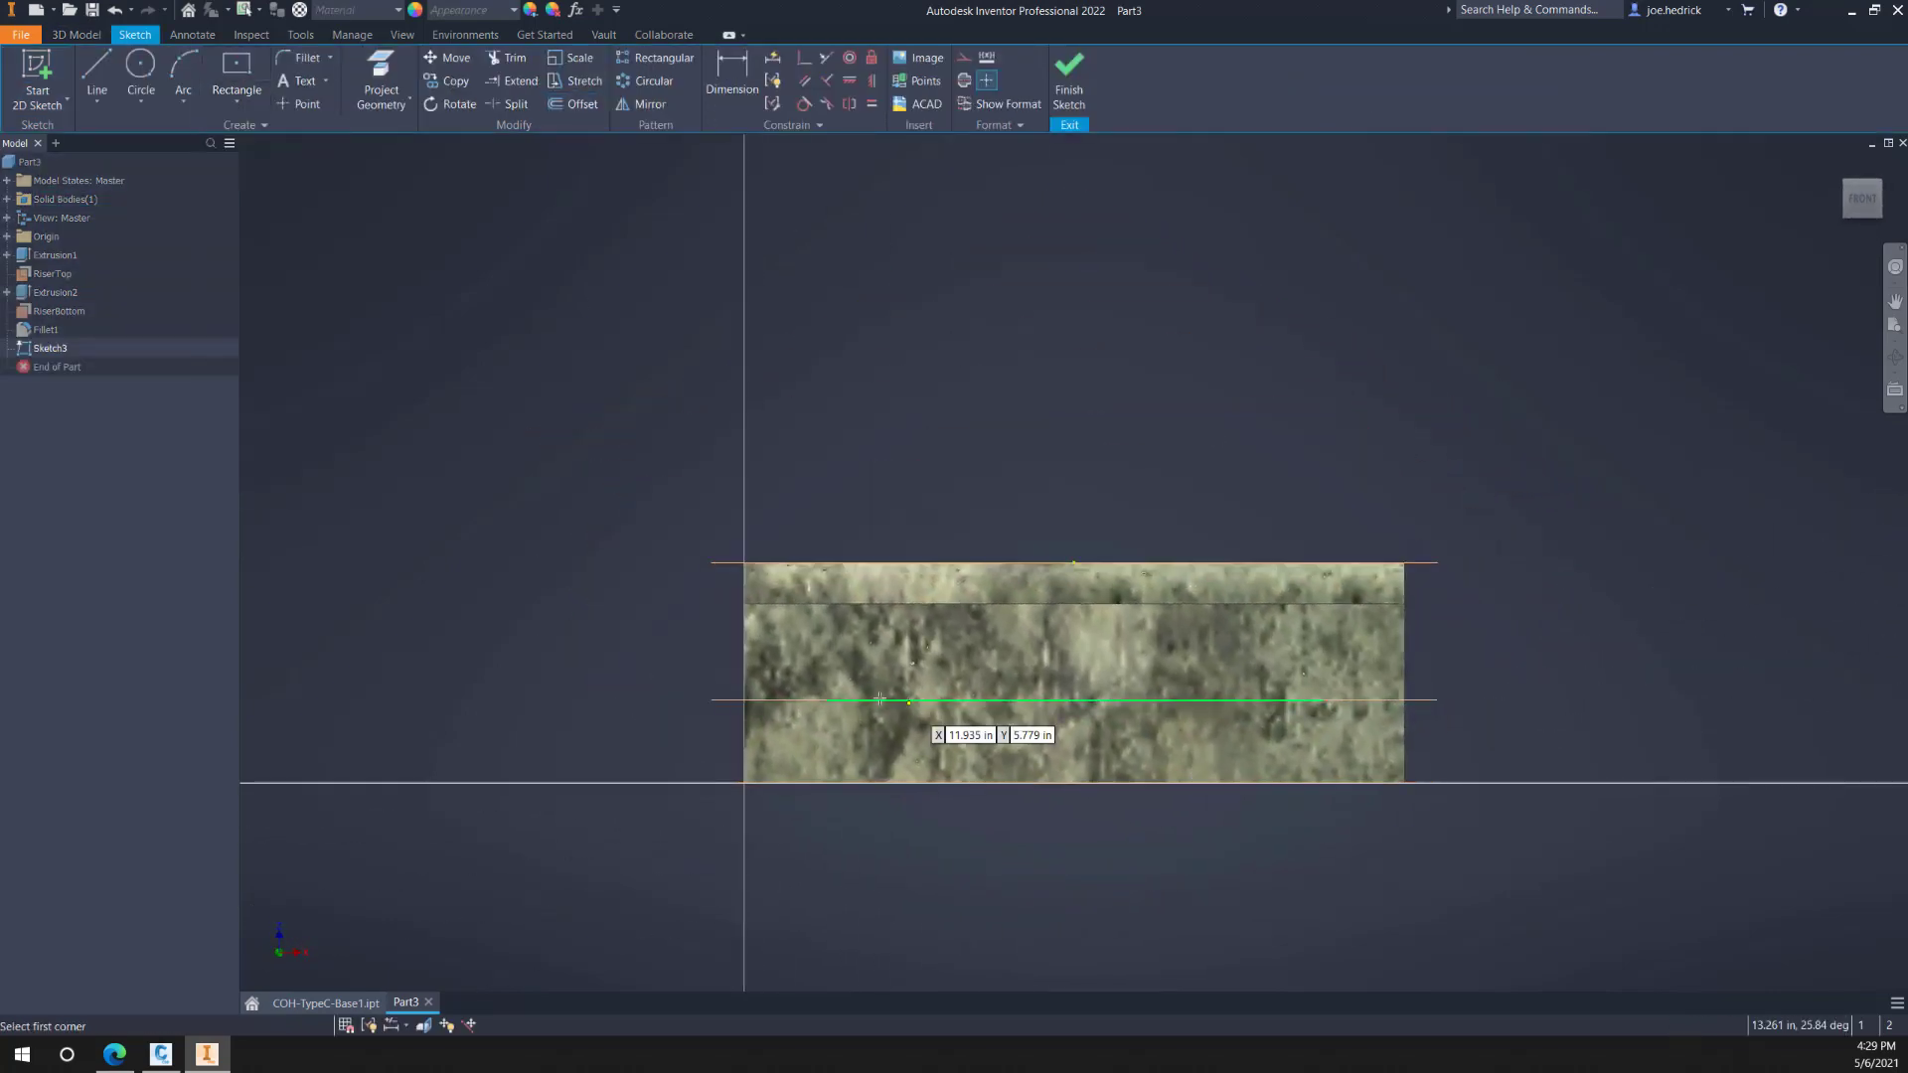
click(825, 699)
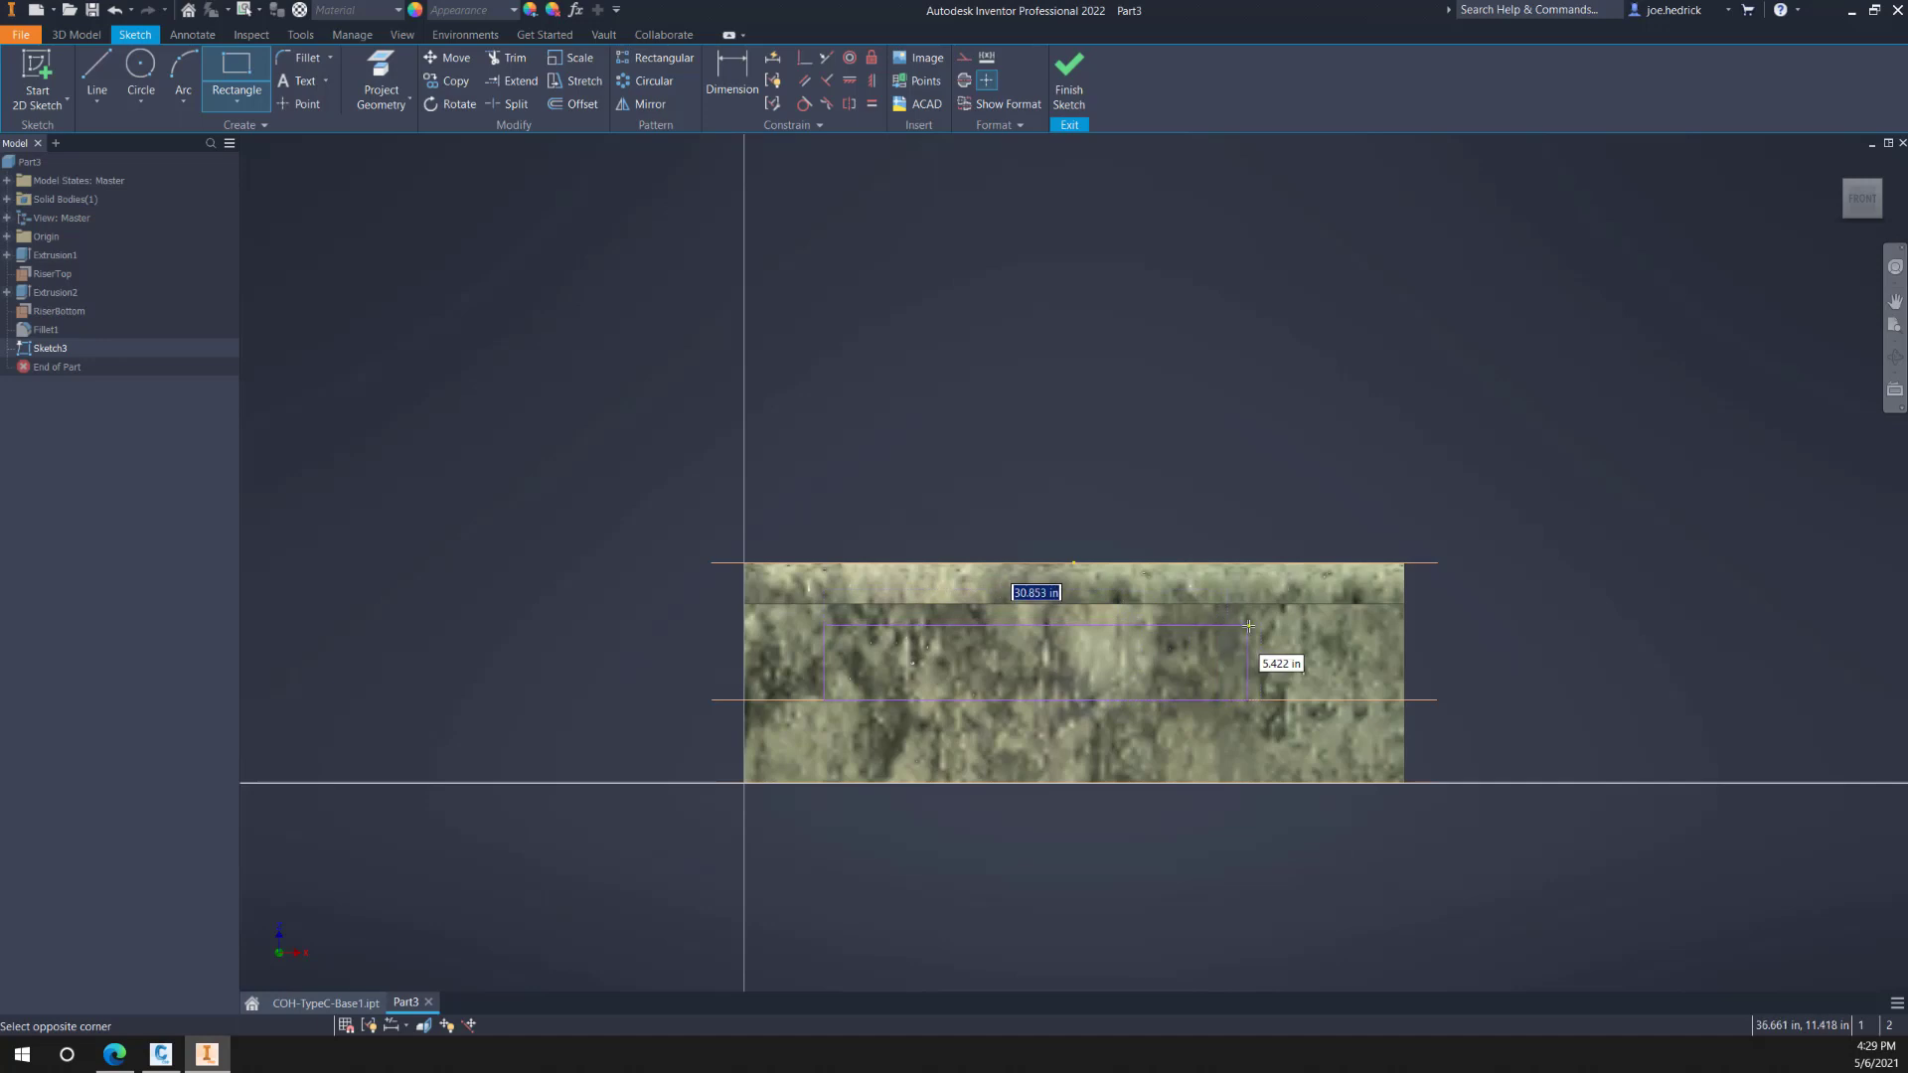
text(Cub)
key(alt+Tab)
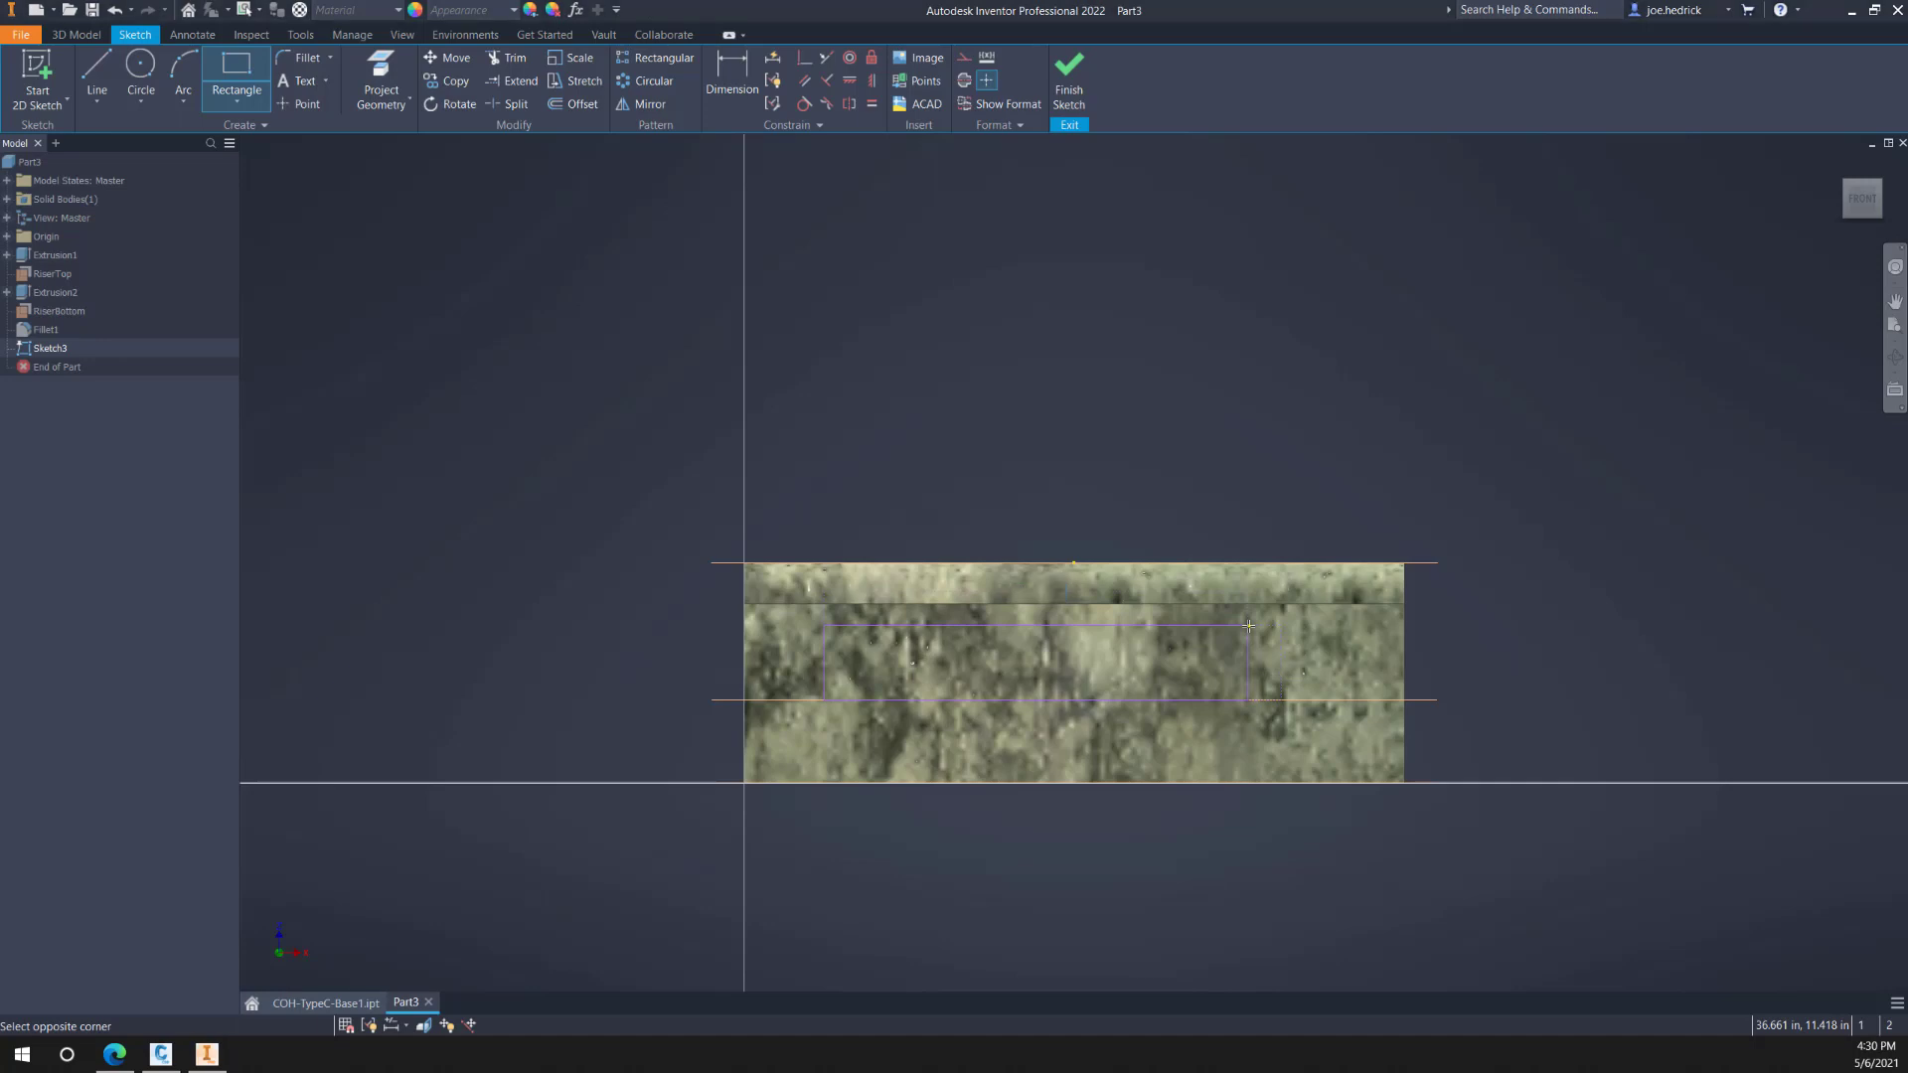
click(1091, 655)
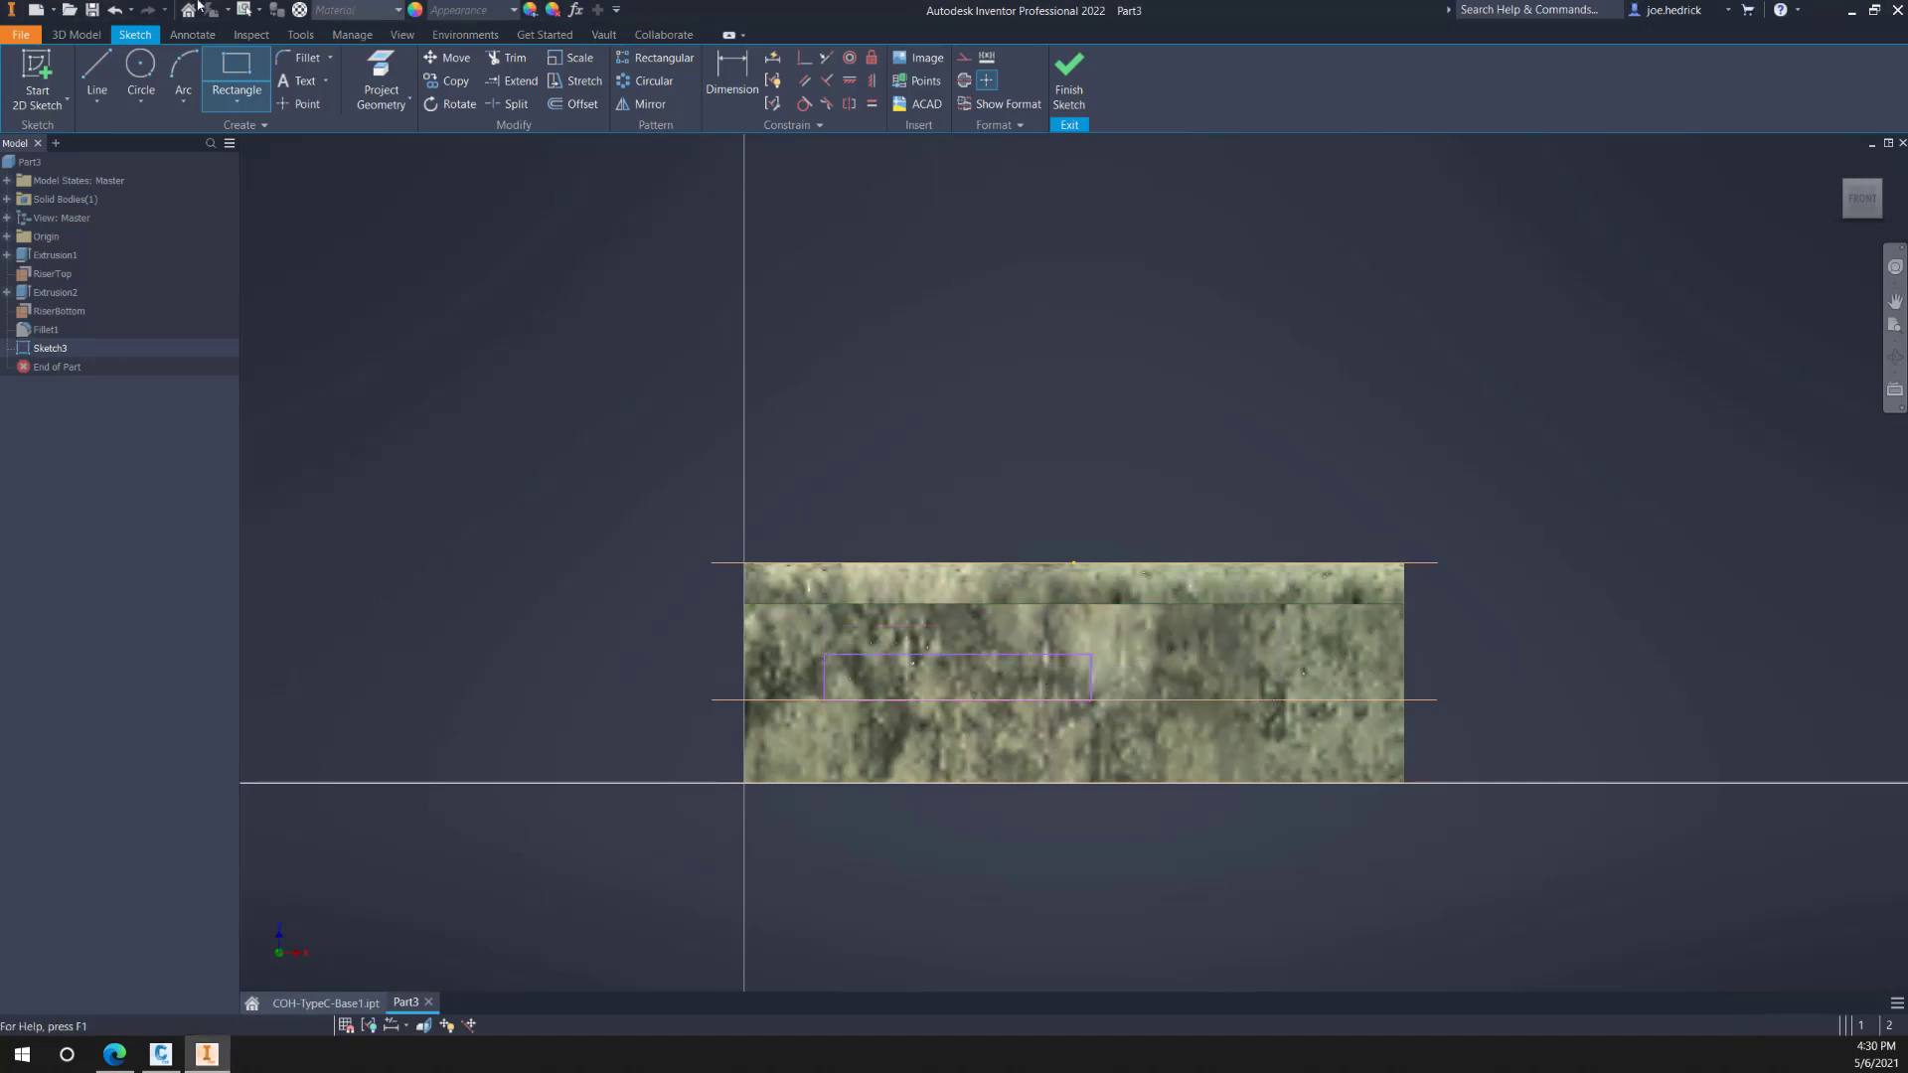
key(Escape)
key(ctrl+z)
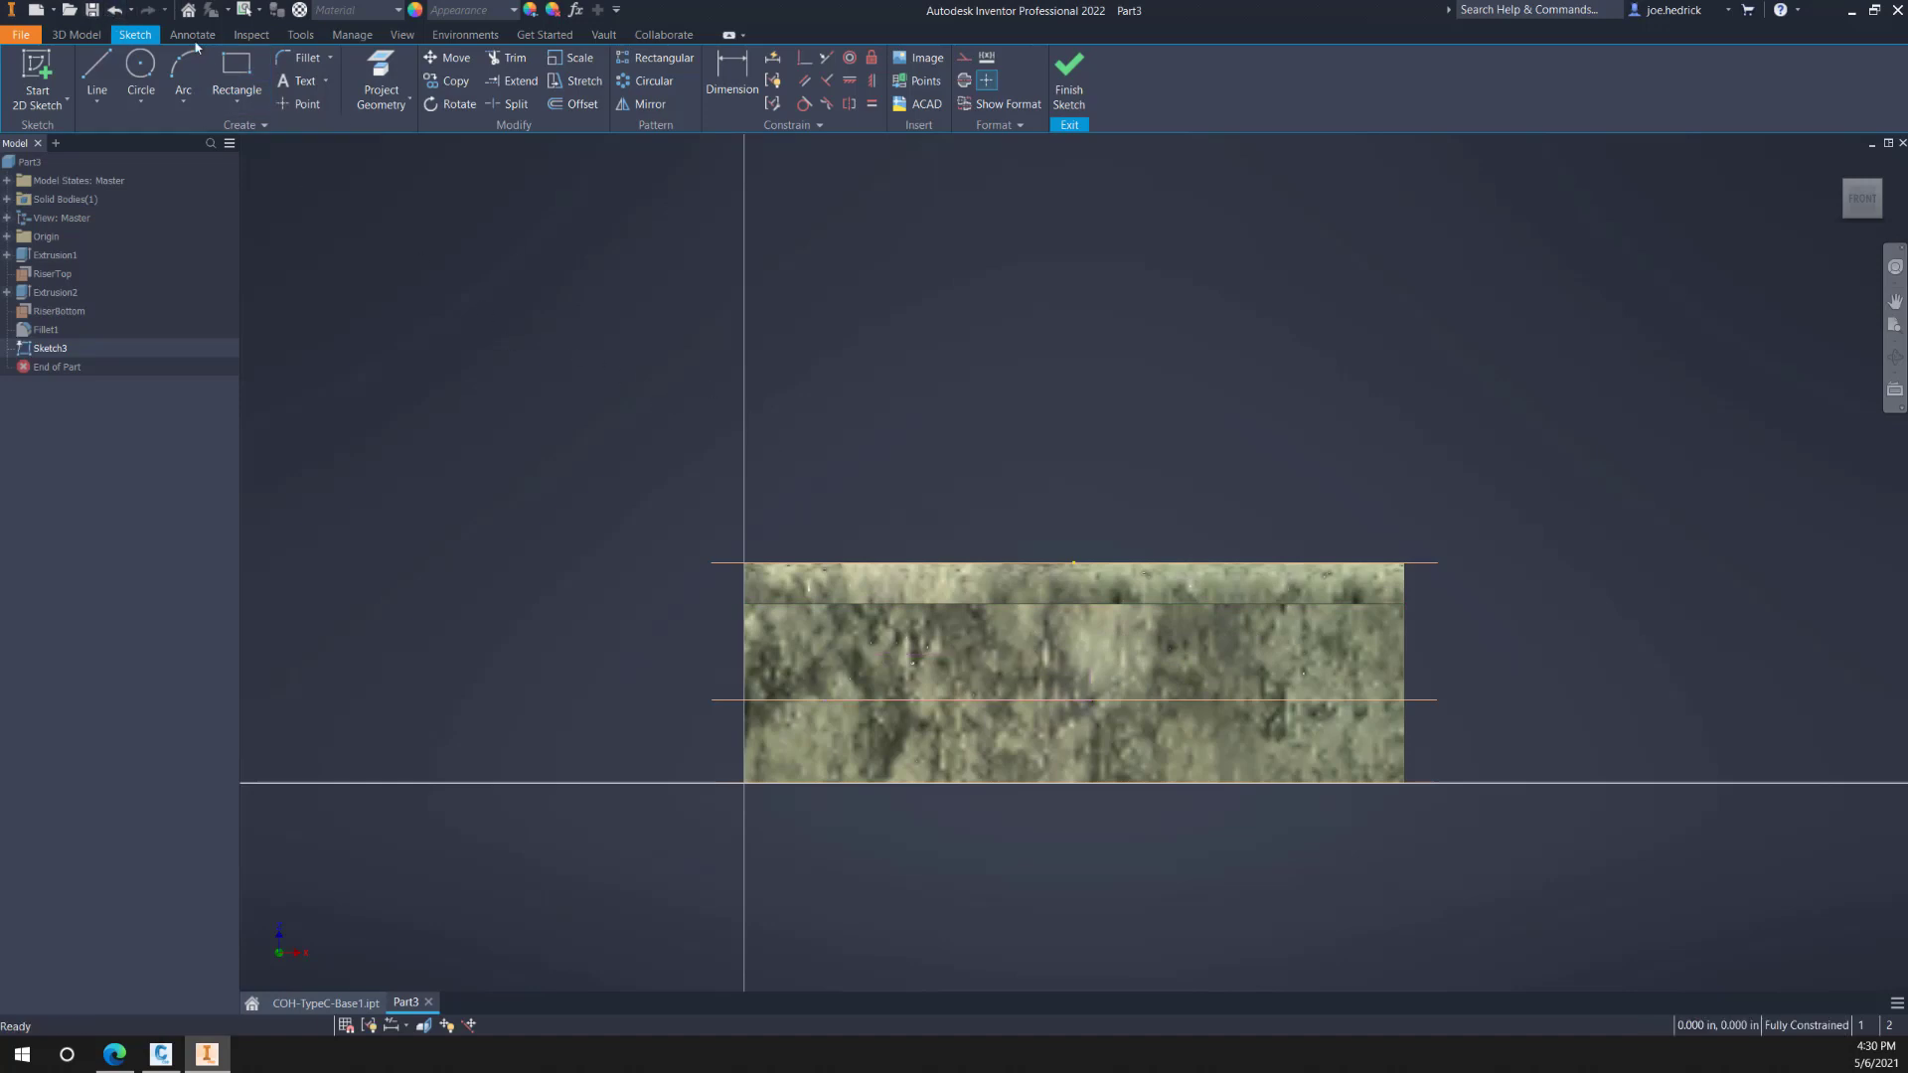
Step: Start a rectangle on the front face from the RiserTop plane line, with its horizontal length defined as CurbOpeningLength=SSLength-(2*WallTh)
click(236, 69)
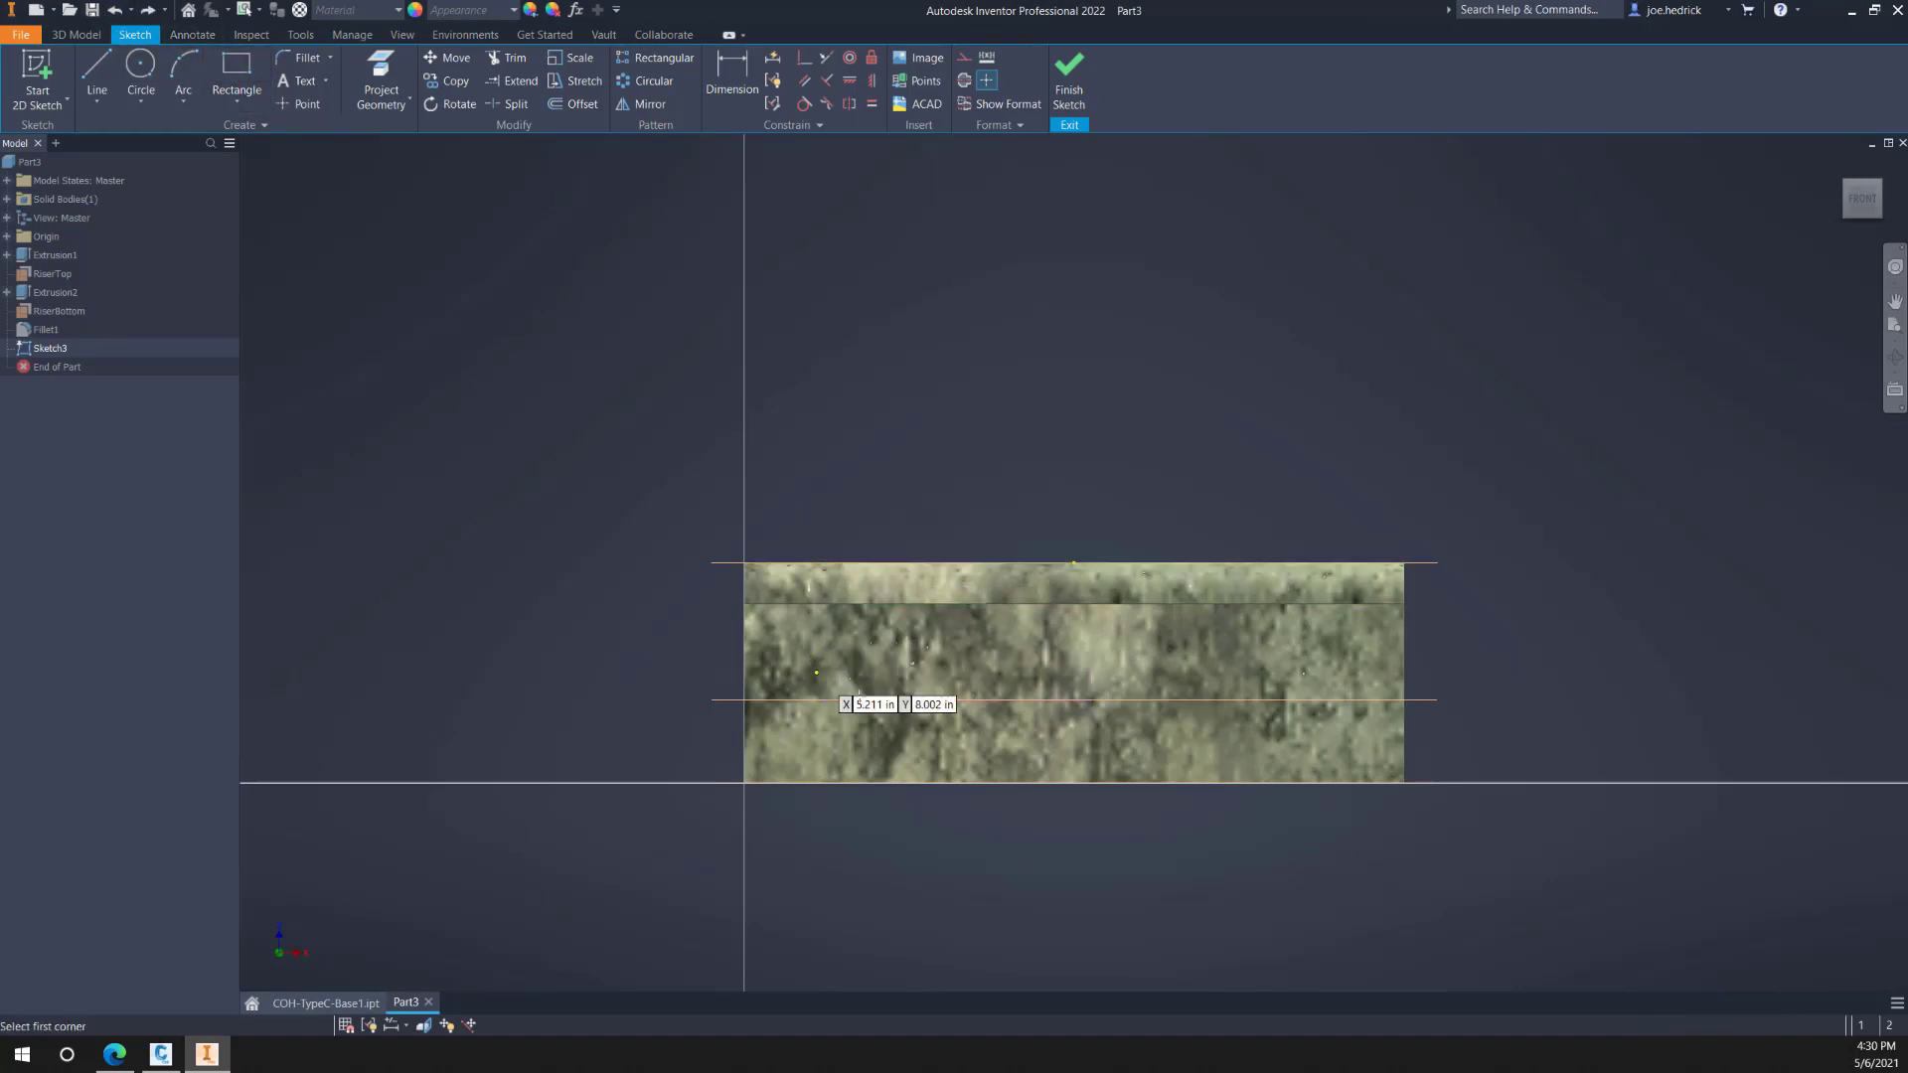
click(827, 699)
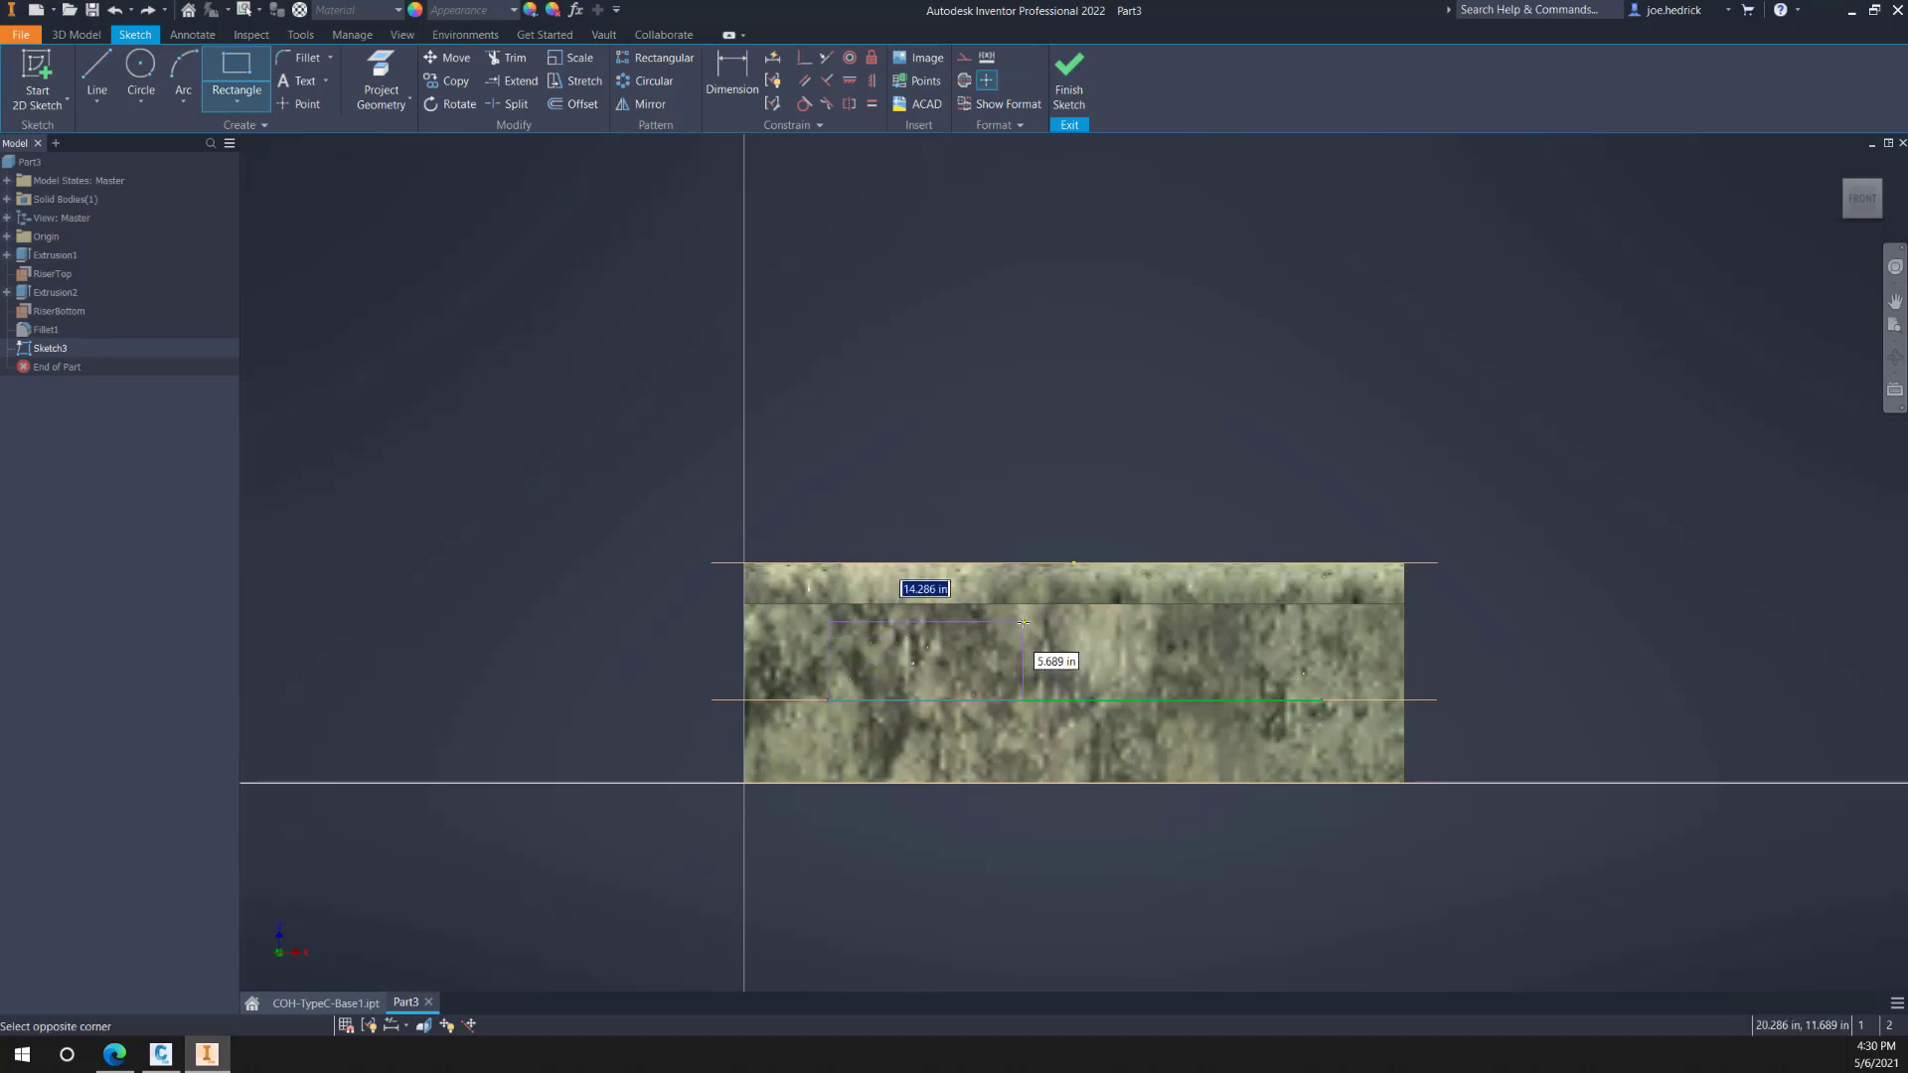
text(CurbOpeningLe)
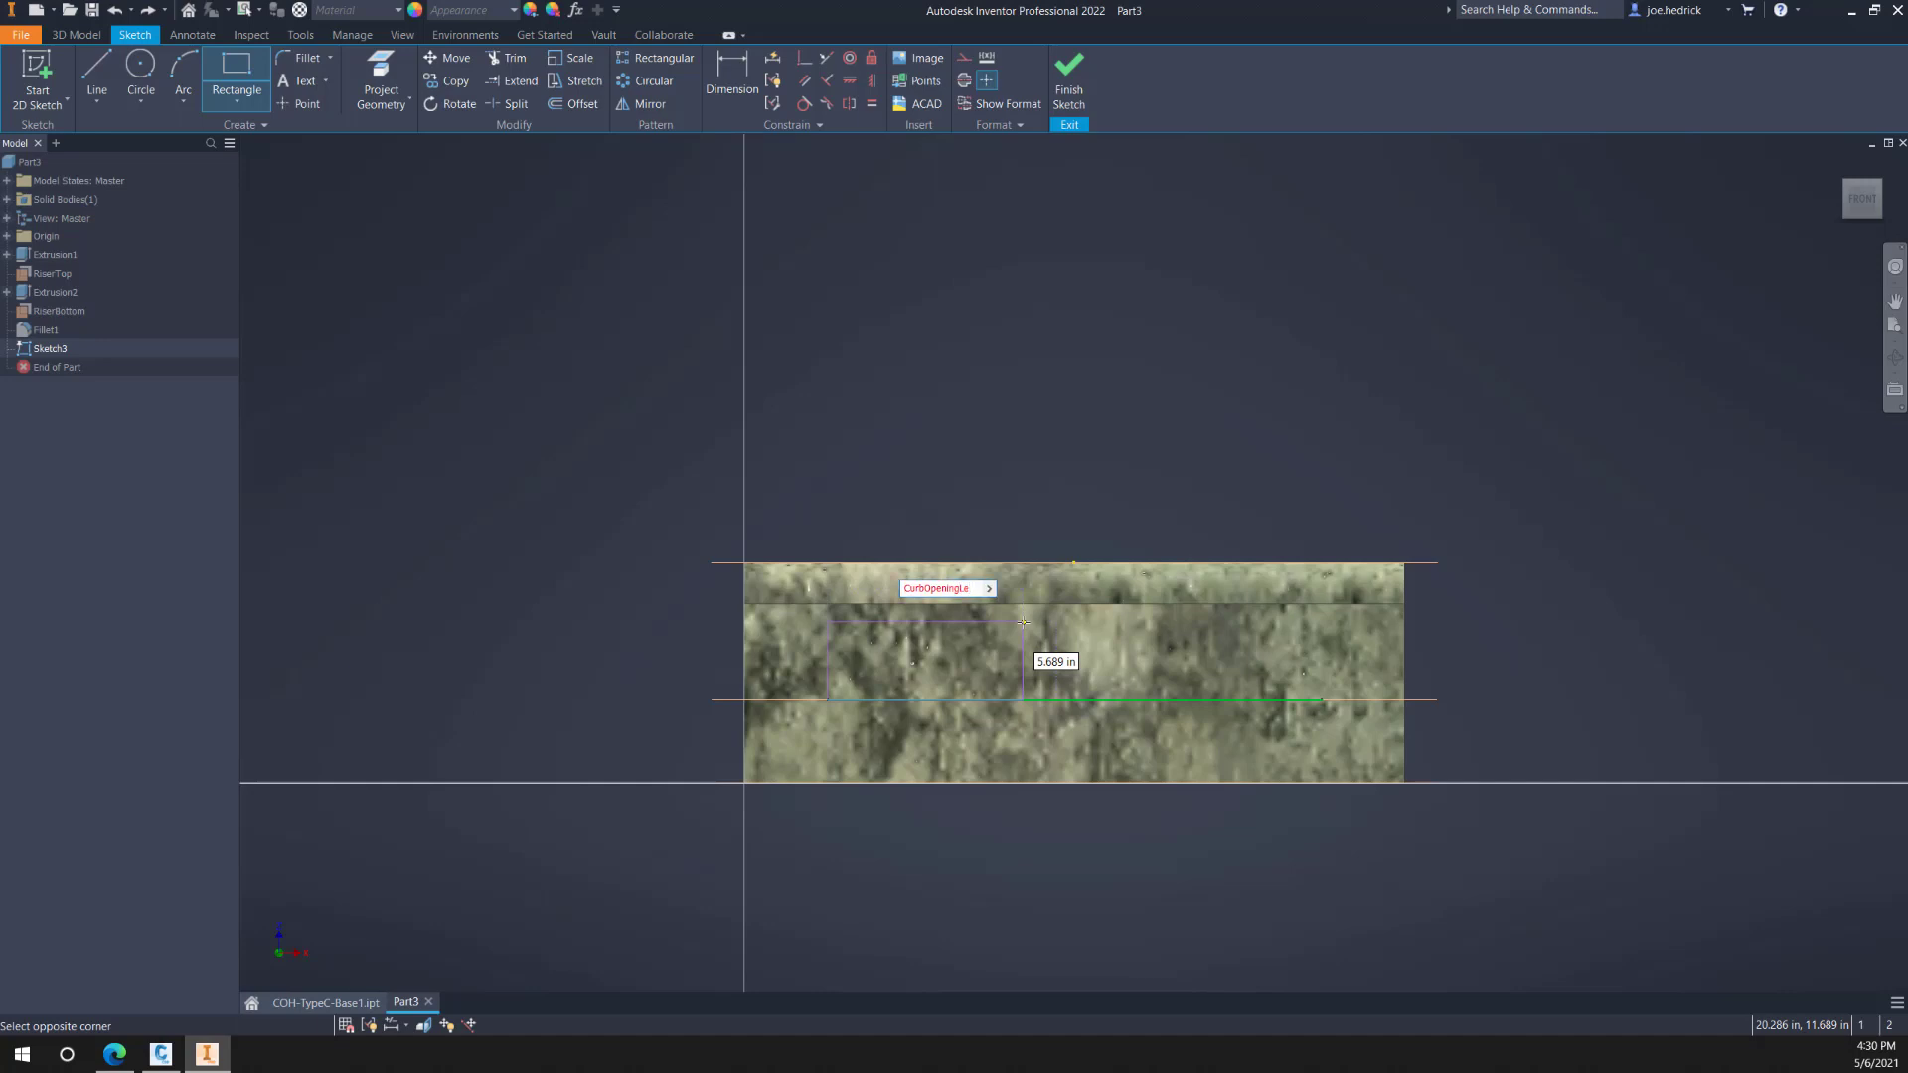
text(ngth)
text(=)
text(SSLen)
text(gth-)
text((2")
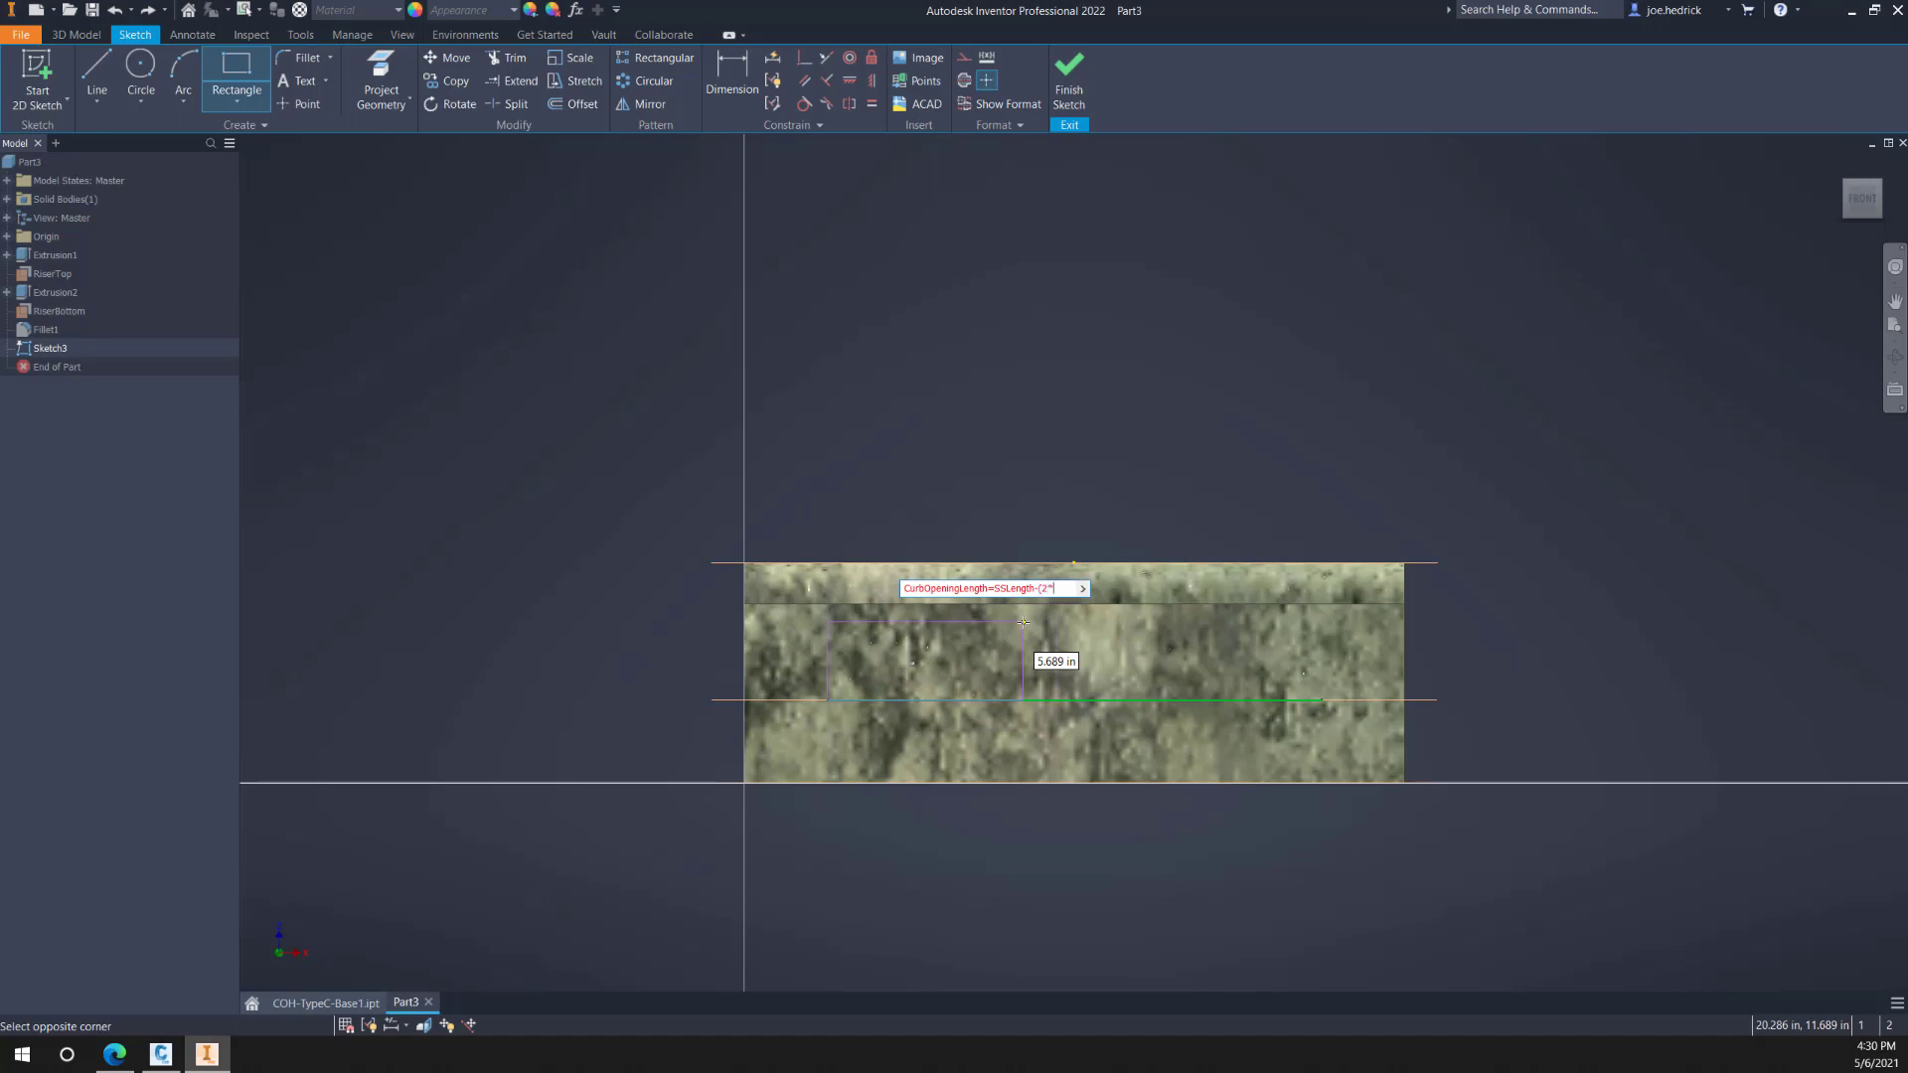
text(WallTh))
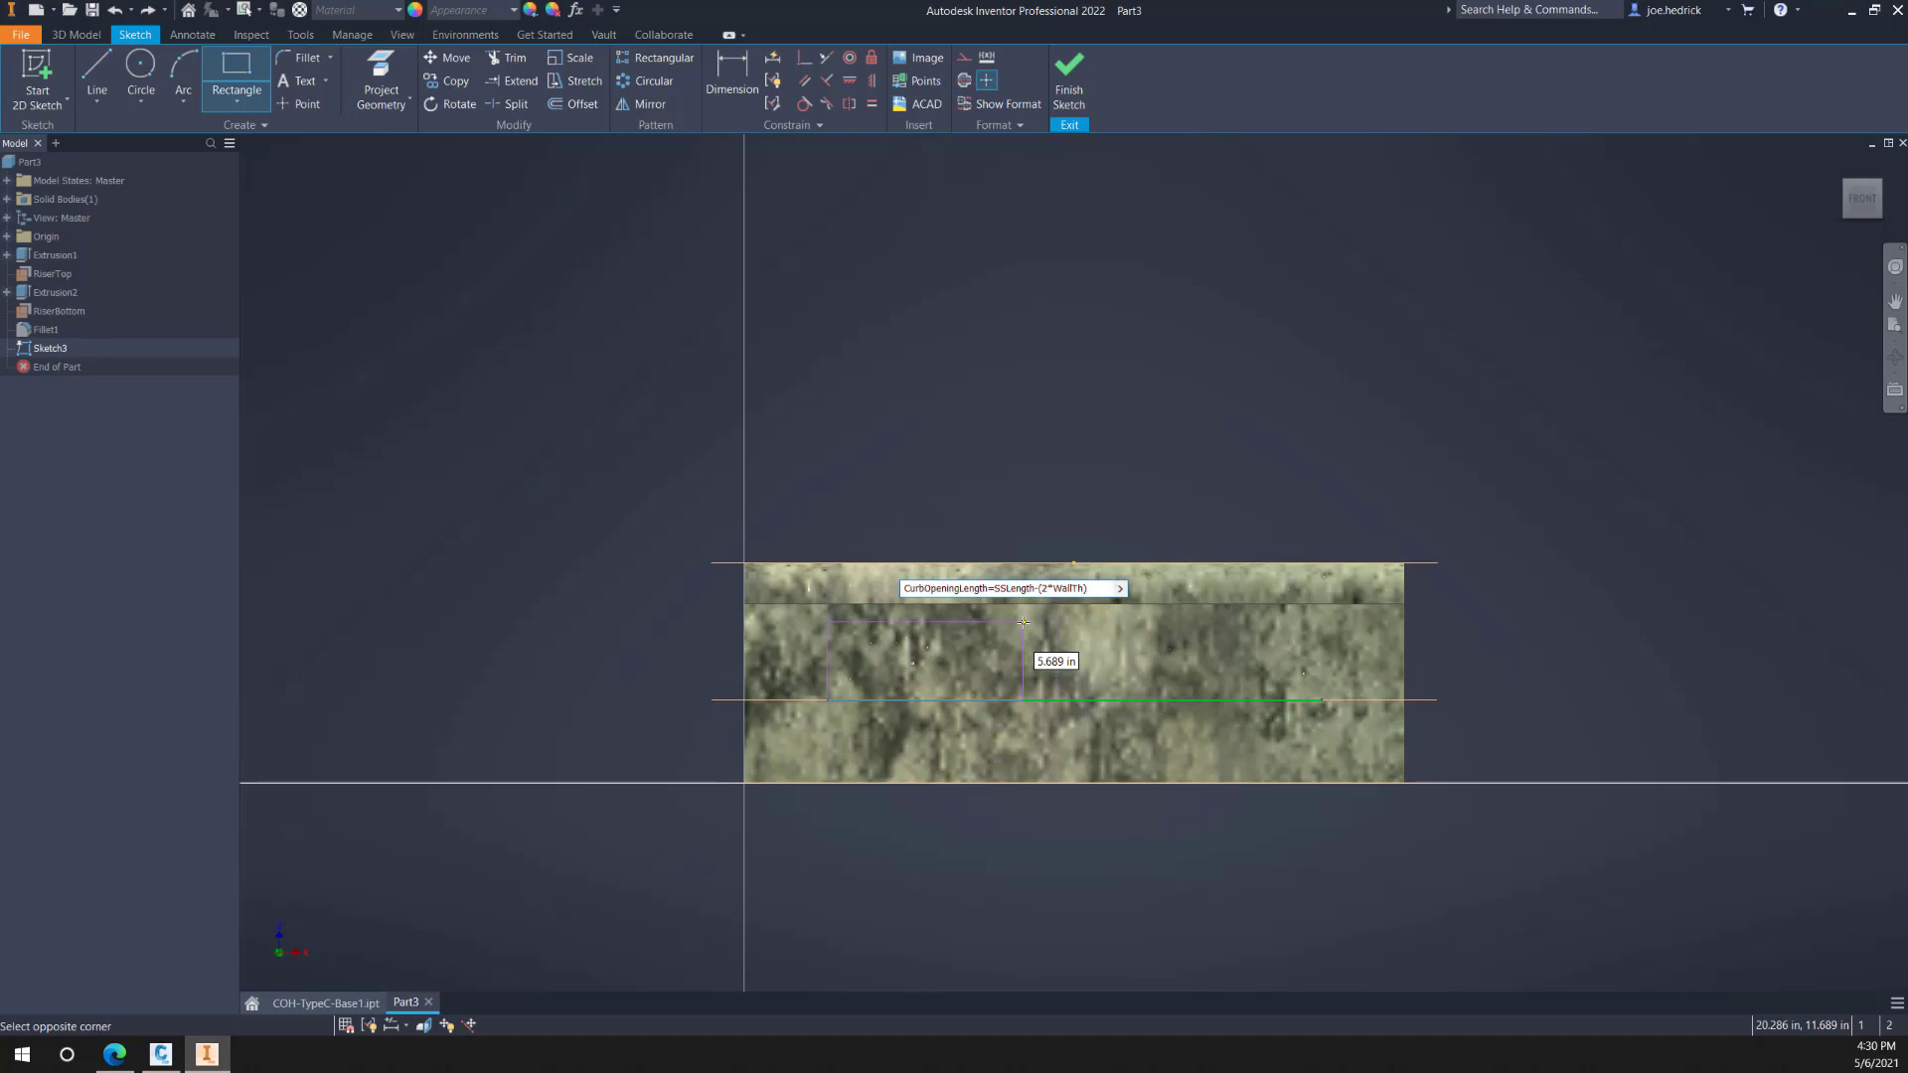
key(Tab)
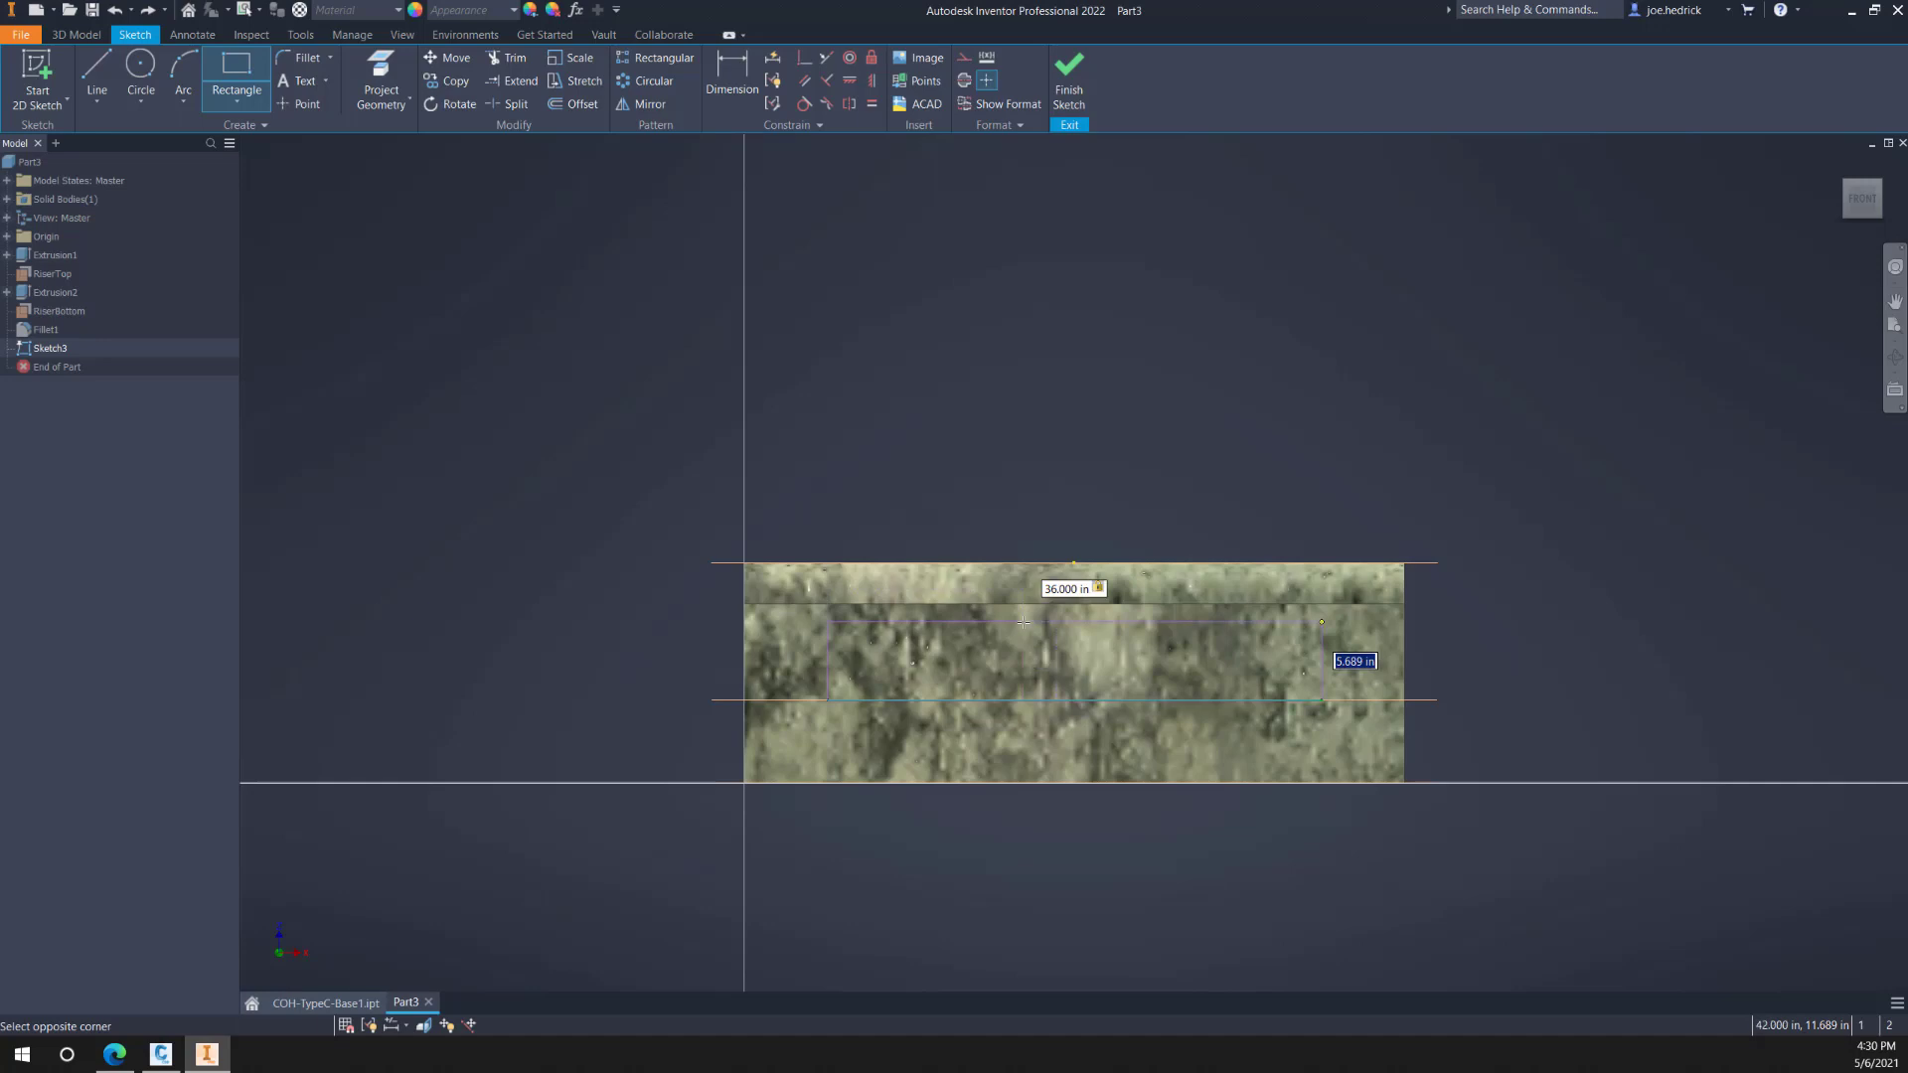
Step: Define the rectangle's height as CurbOpeningWidth=6" and finish the sketch
text(C)
text(ubr)
key(BackSpace)
key(BackSpace)
key(BackSpace)
text(urbOpeningWidth=)
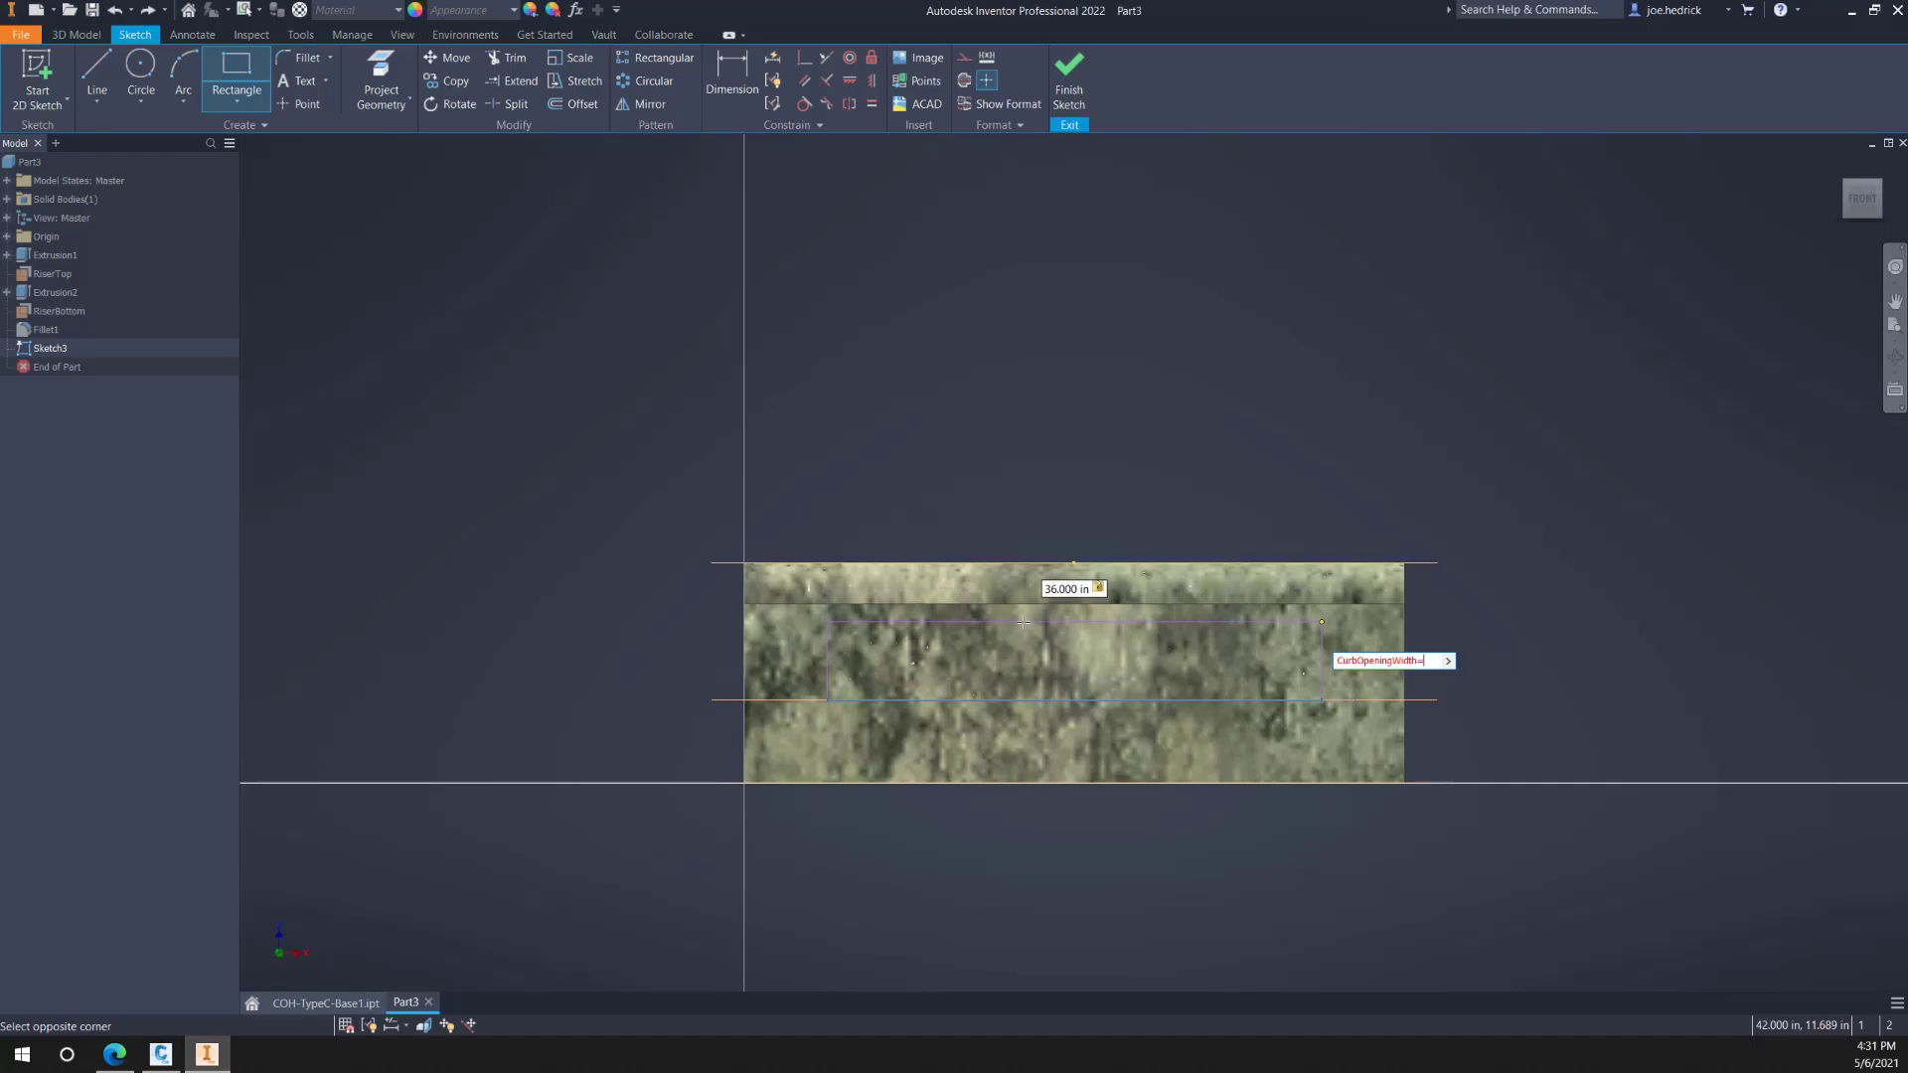
text(6')
key(Return)
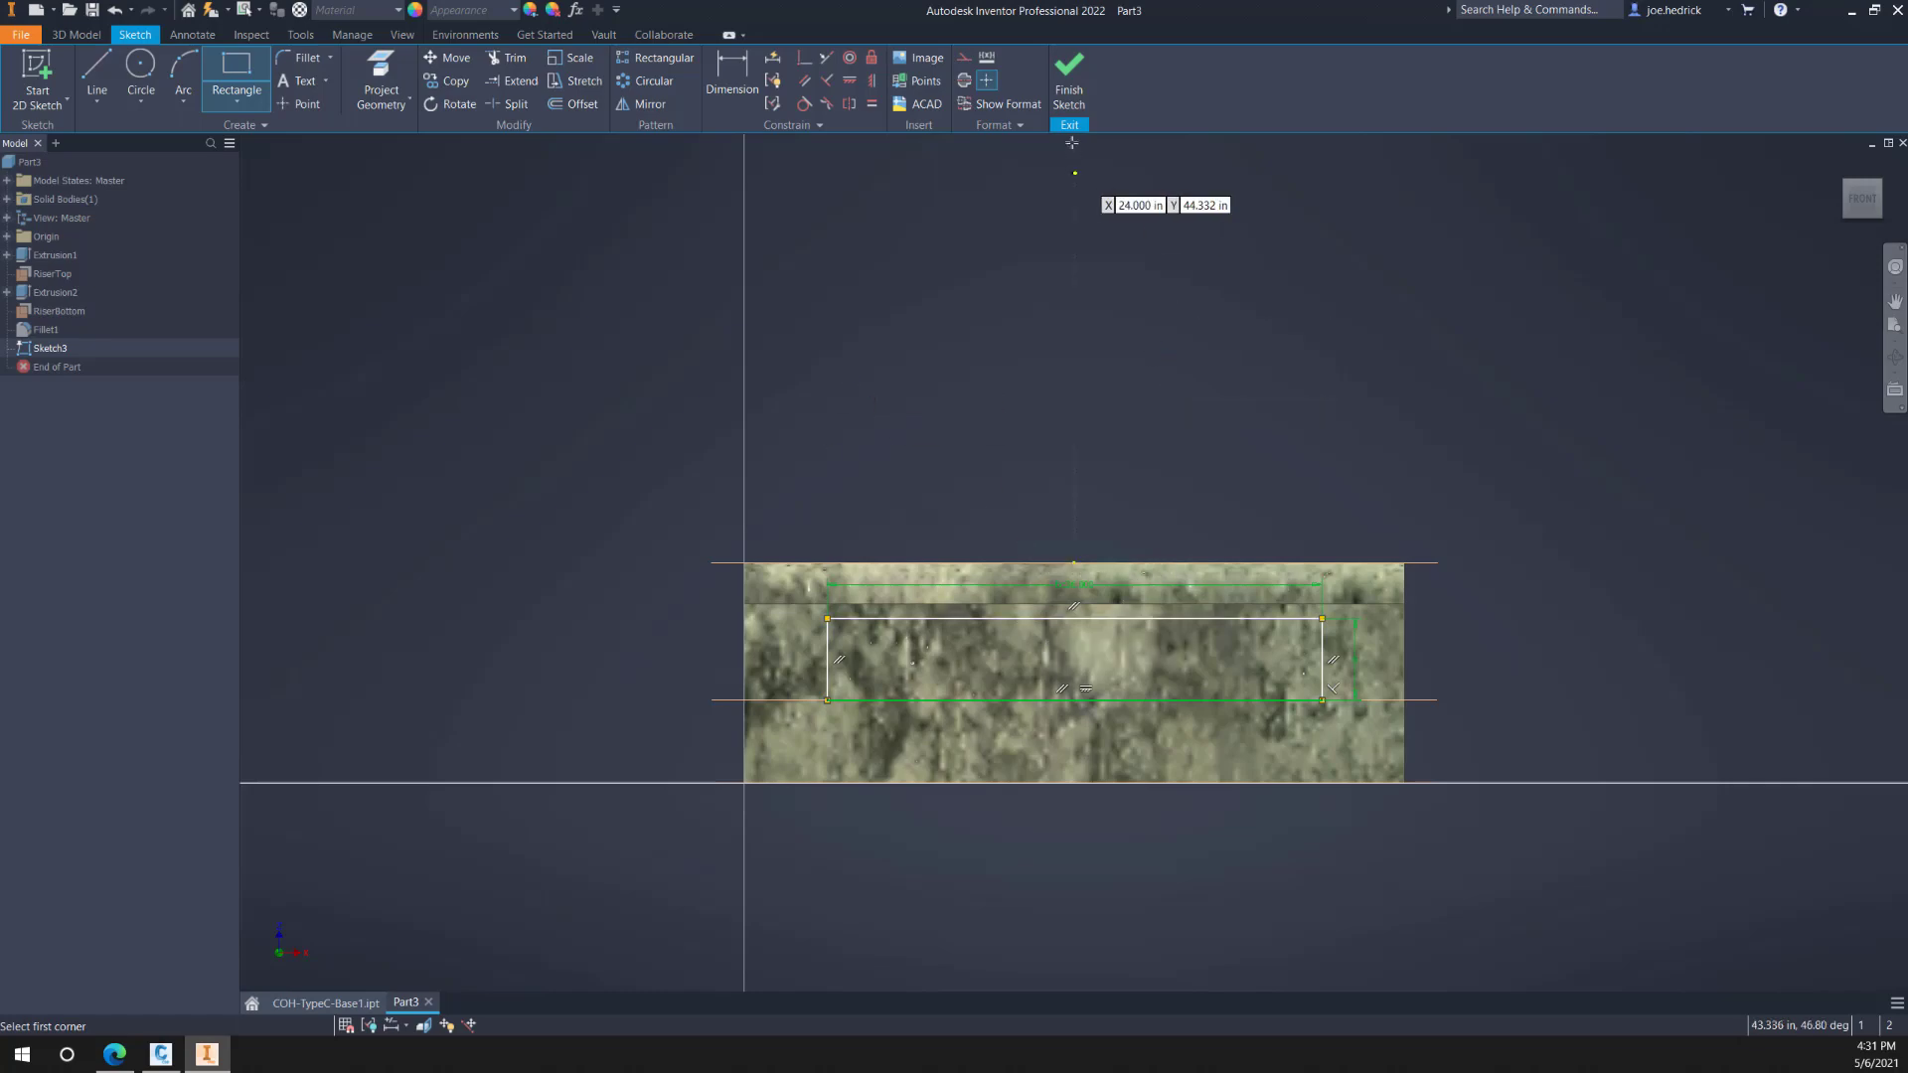
click(1067, 87)
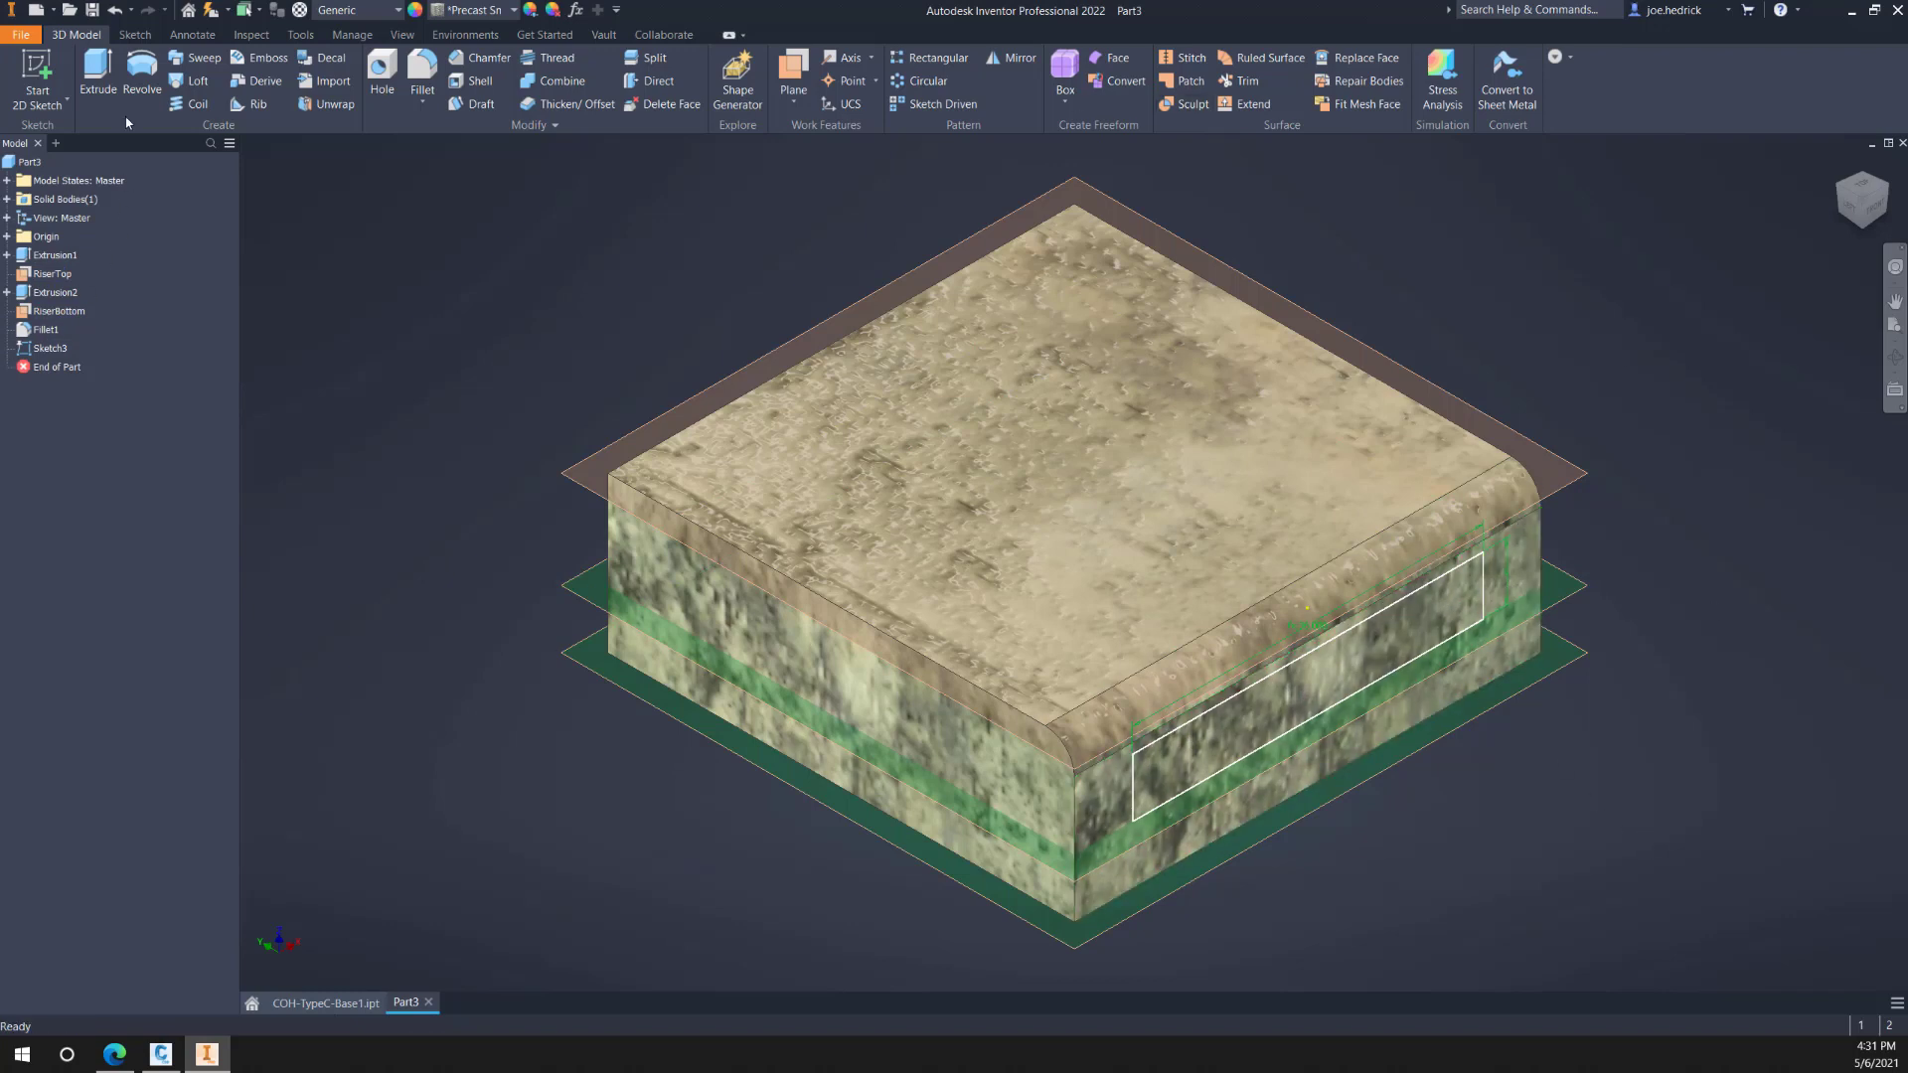
Step: Extrude the curb opening rectangle into the block as a cut with a distance of SSWidth-WallTh
key(e)
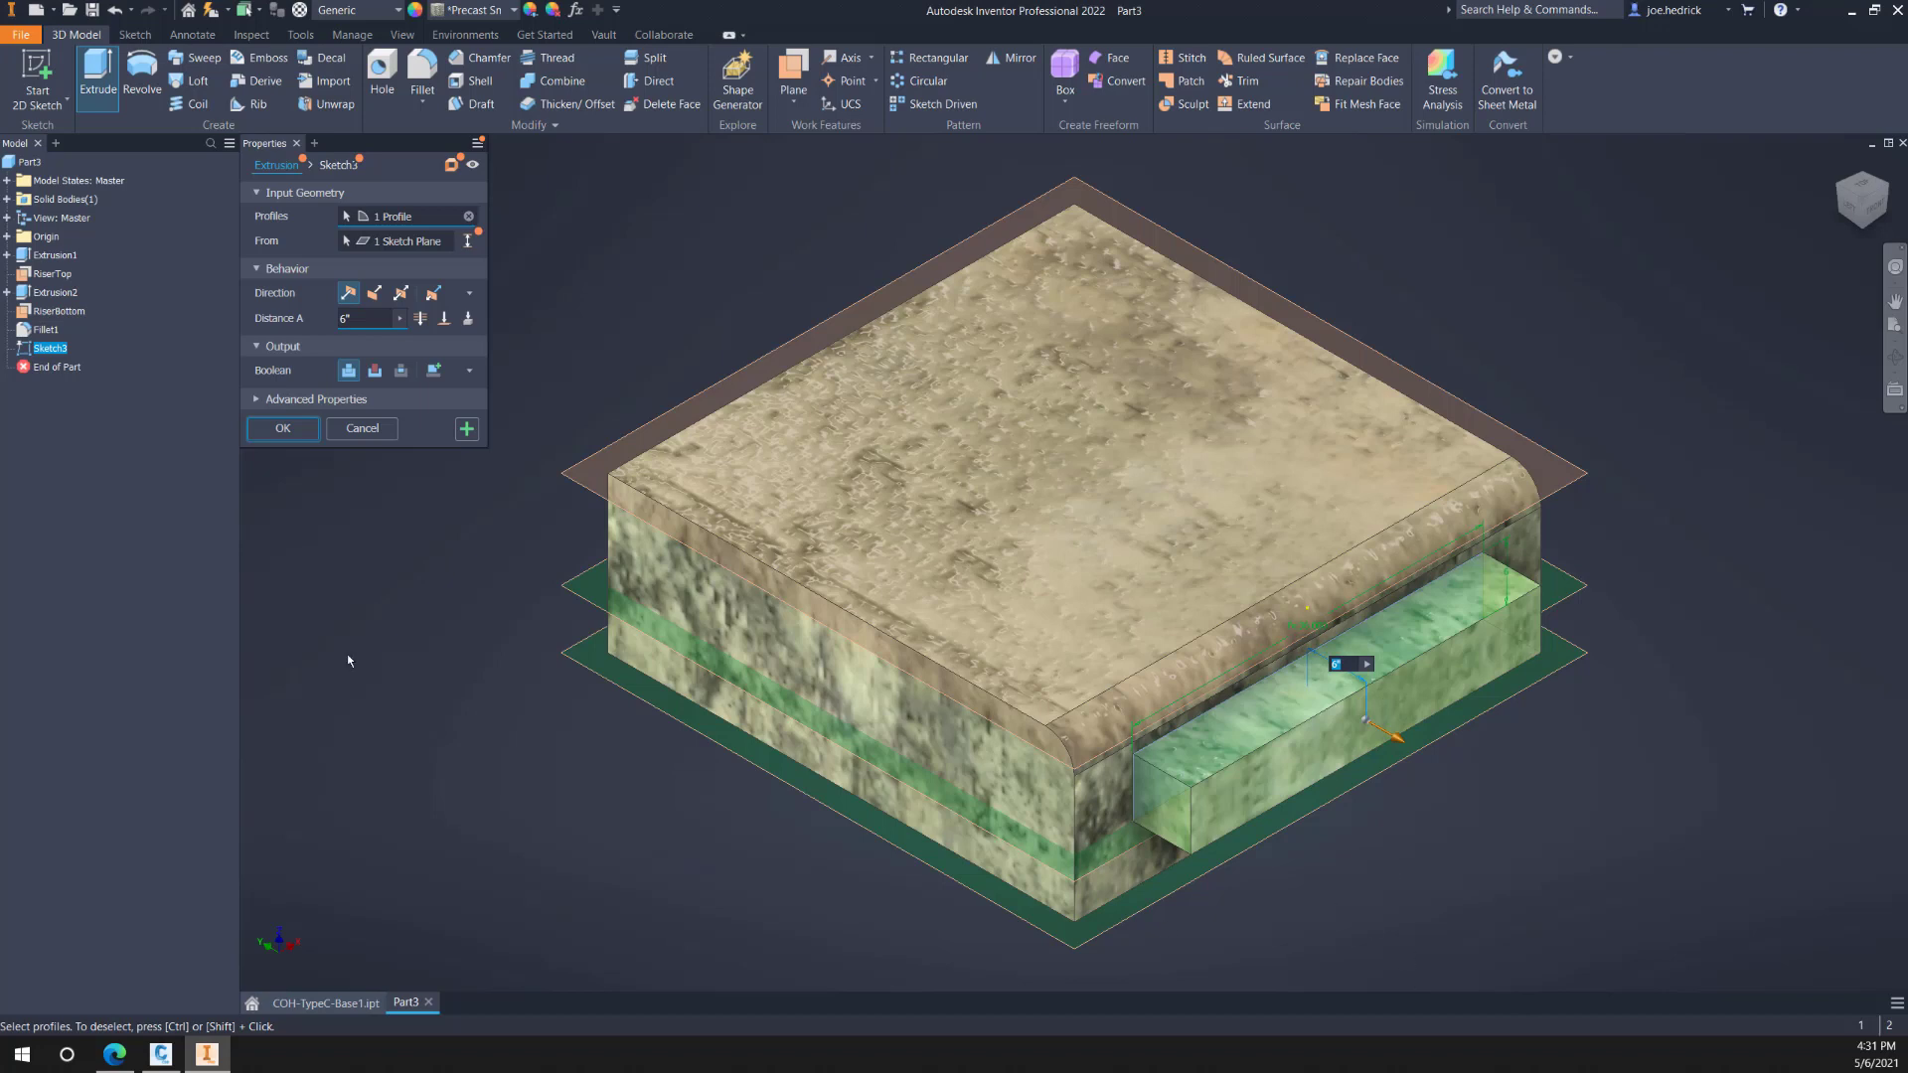
drag(356, 319, 301, 328)
text(SSWidth)
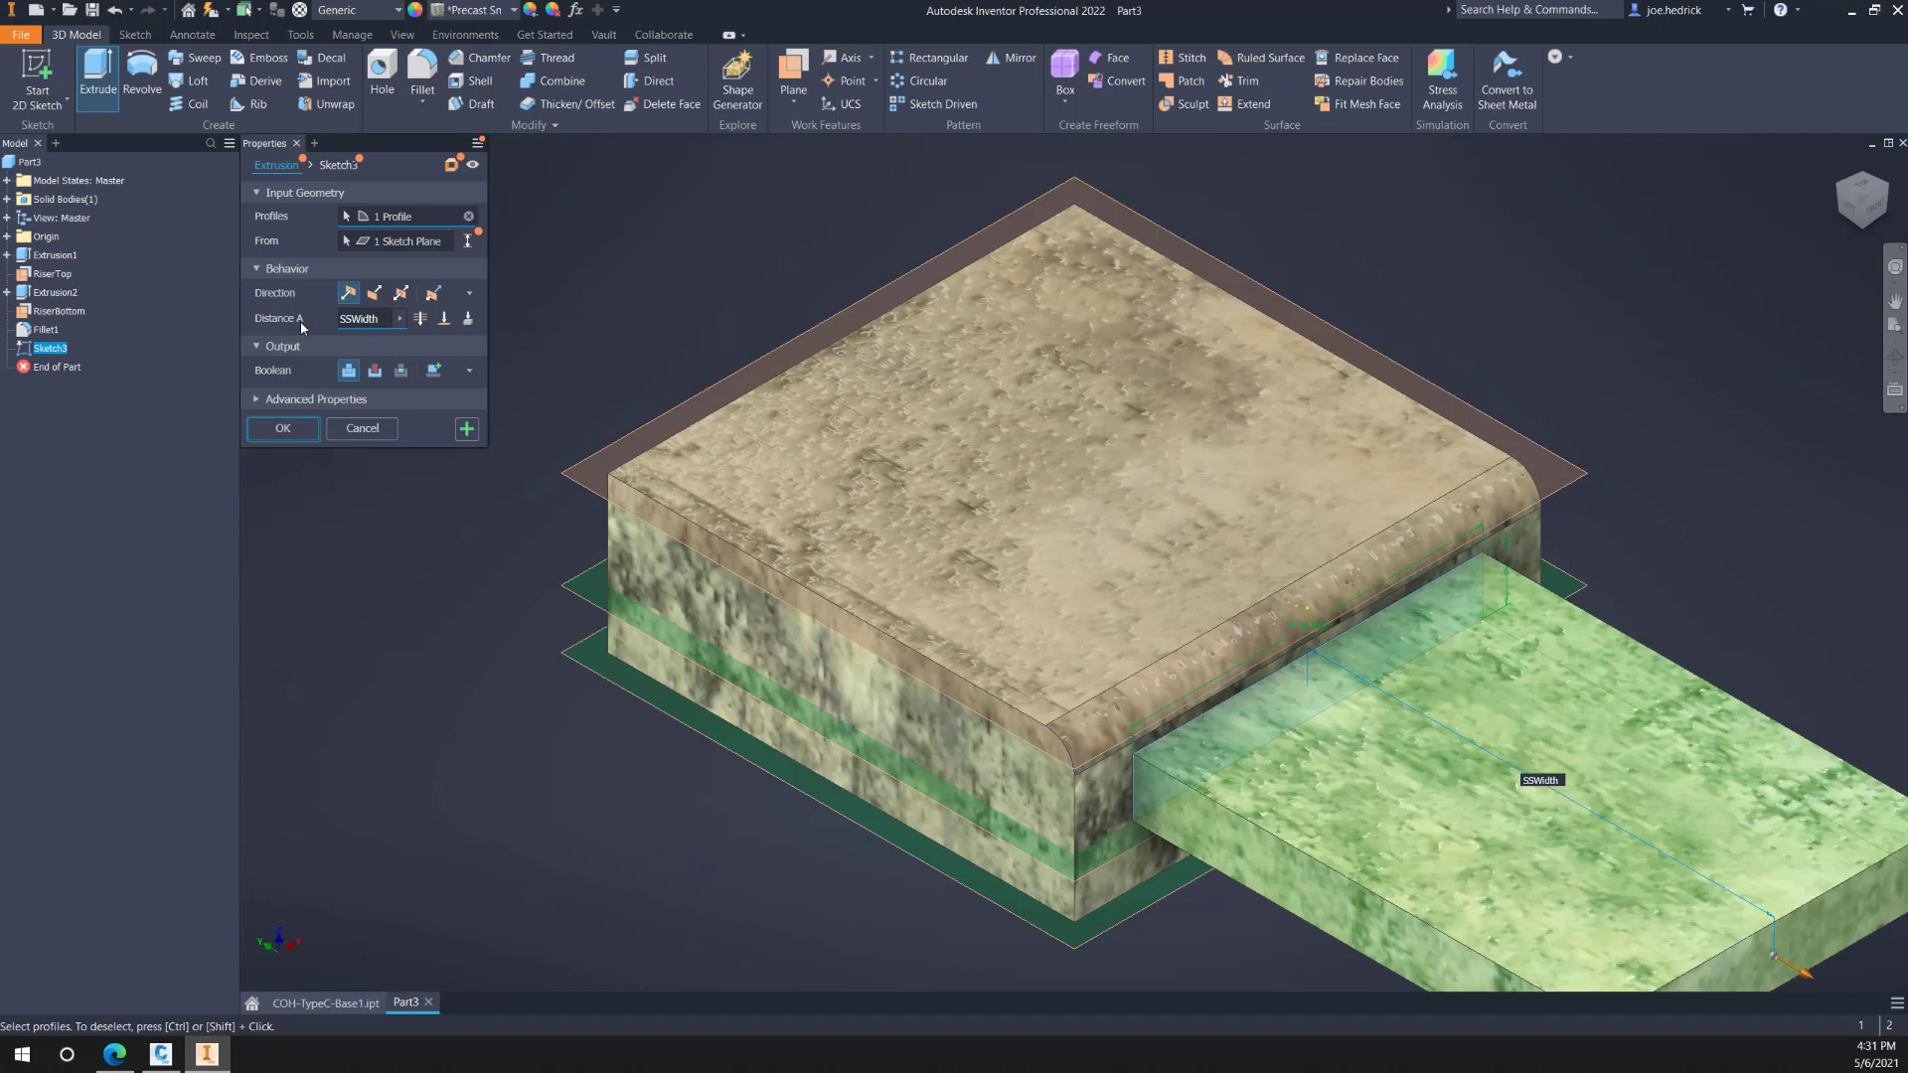
text(-)
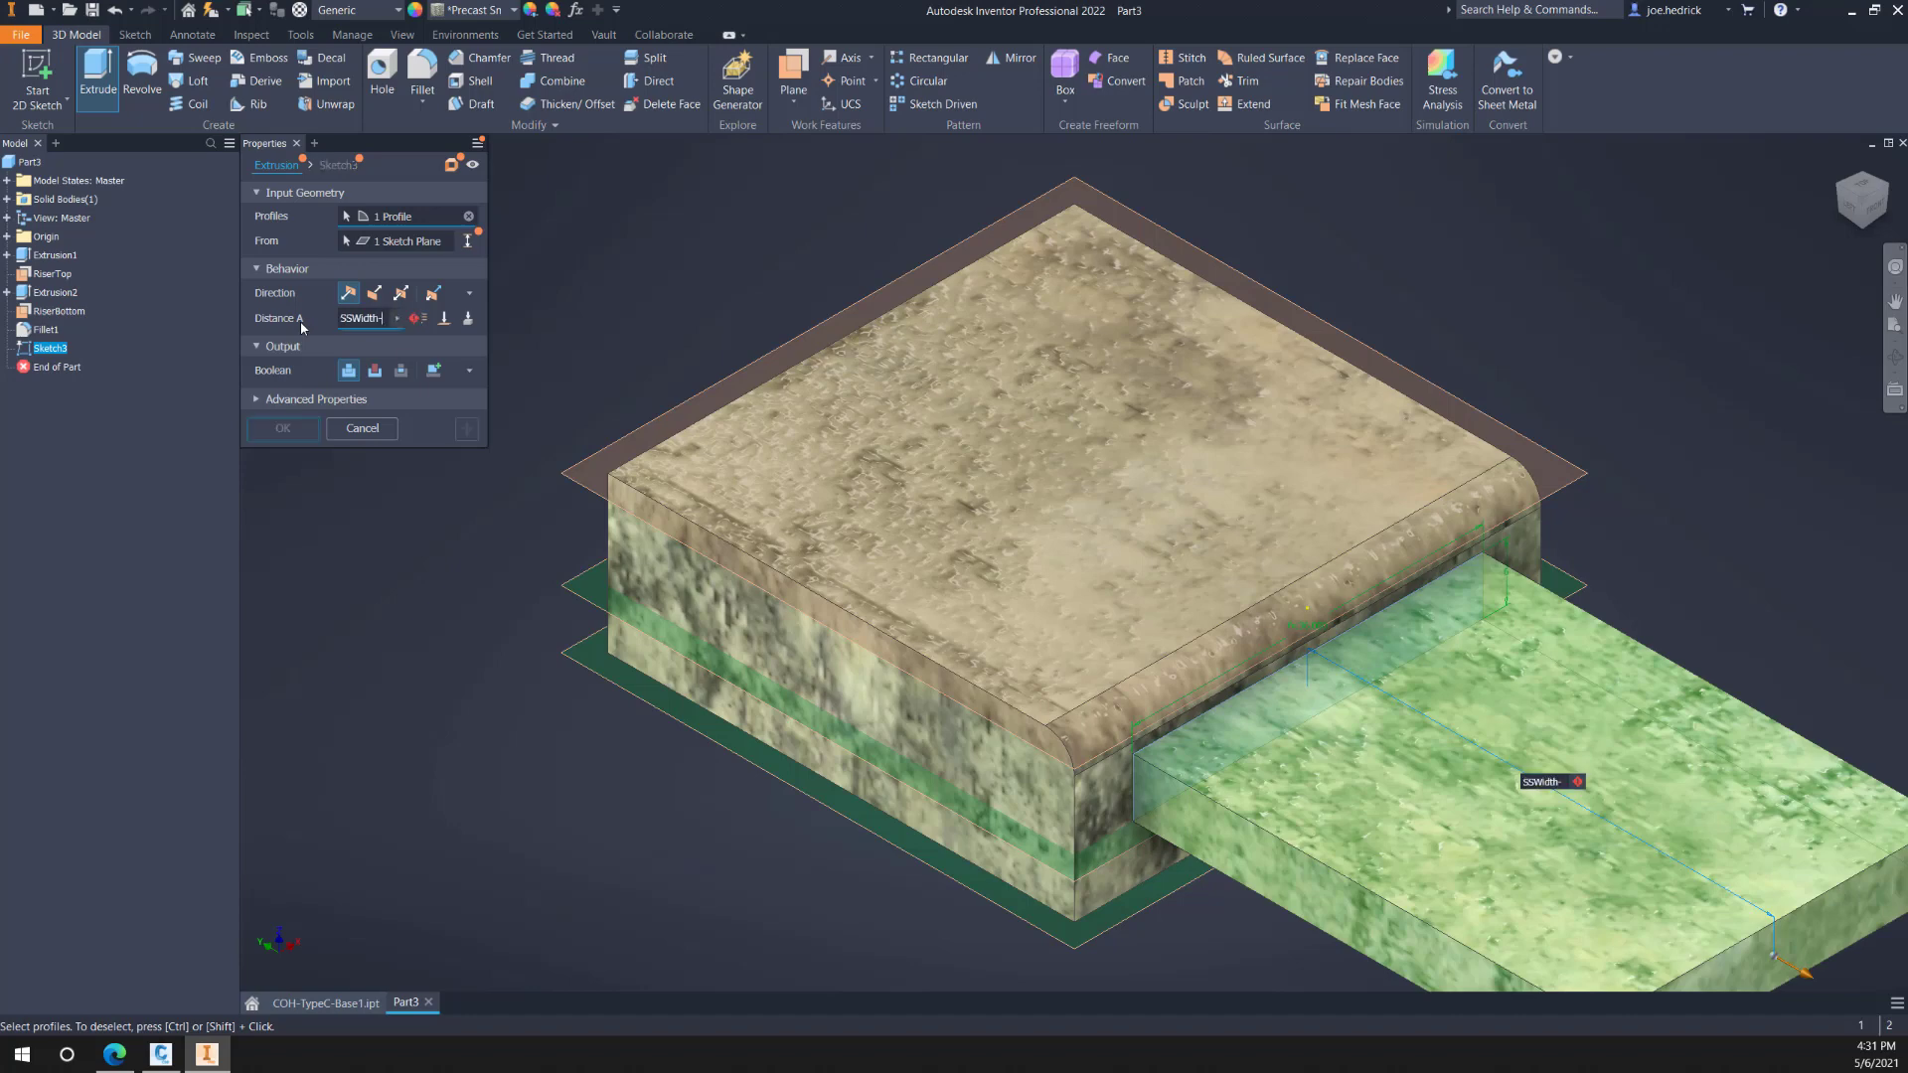
text(WallTh)
click(375, 293)
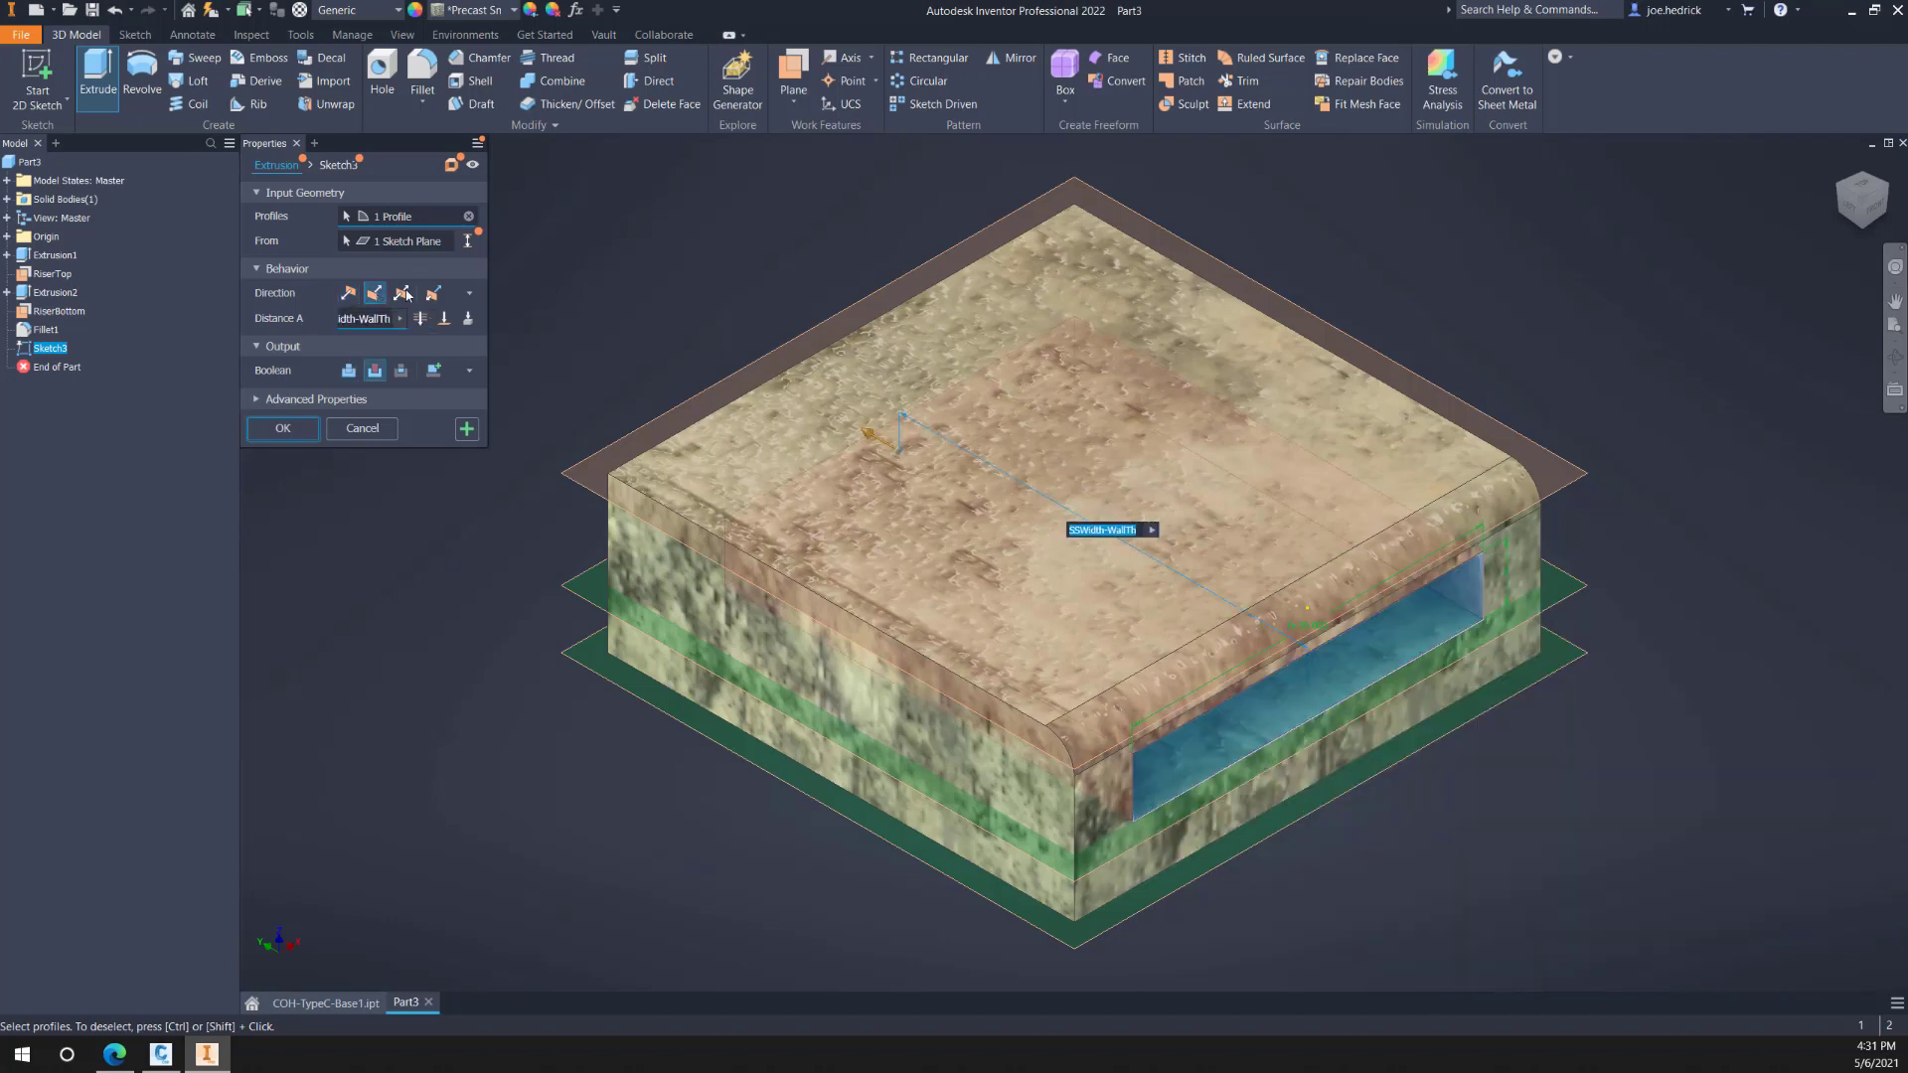
click(282, 428)
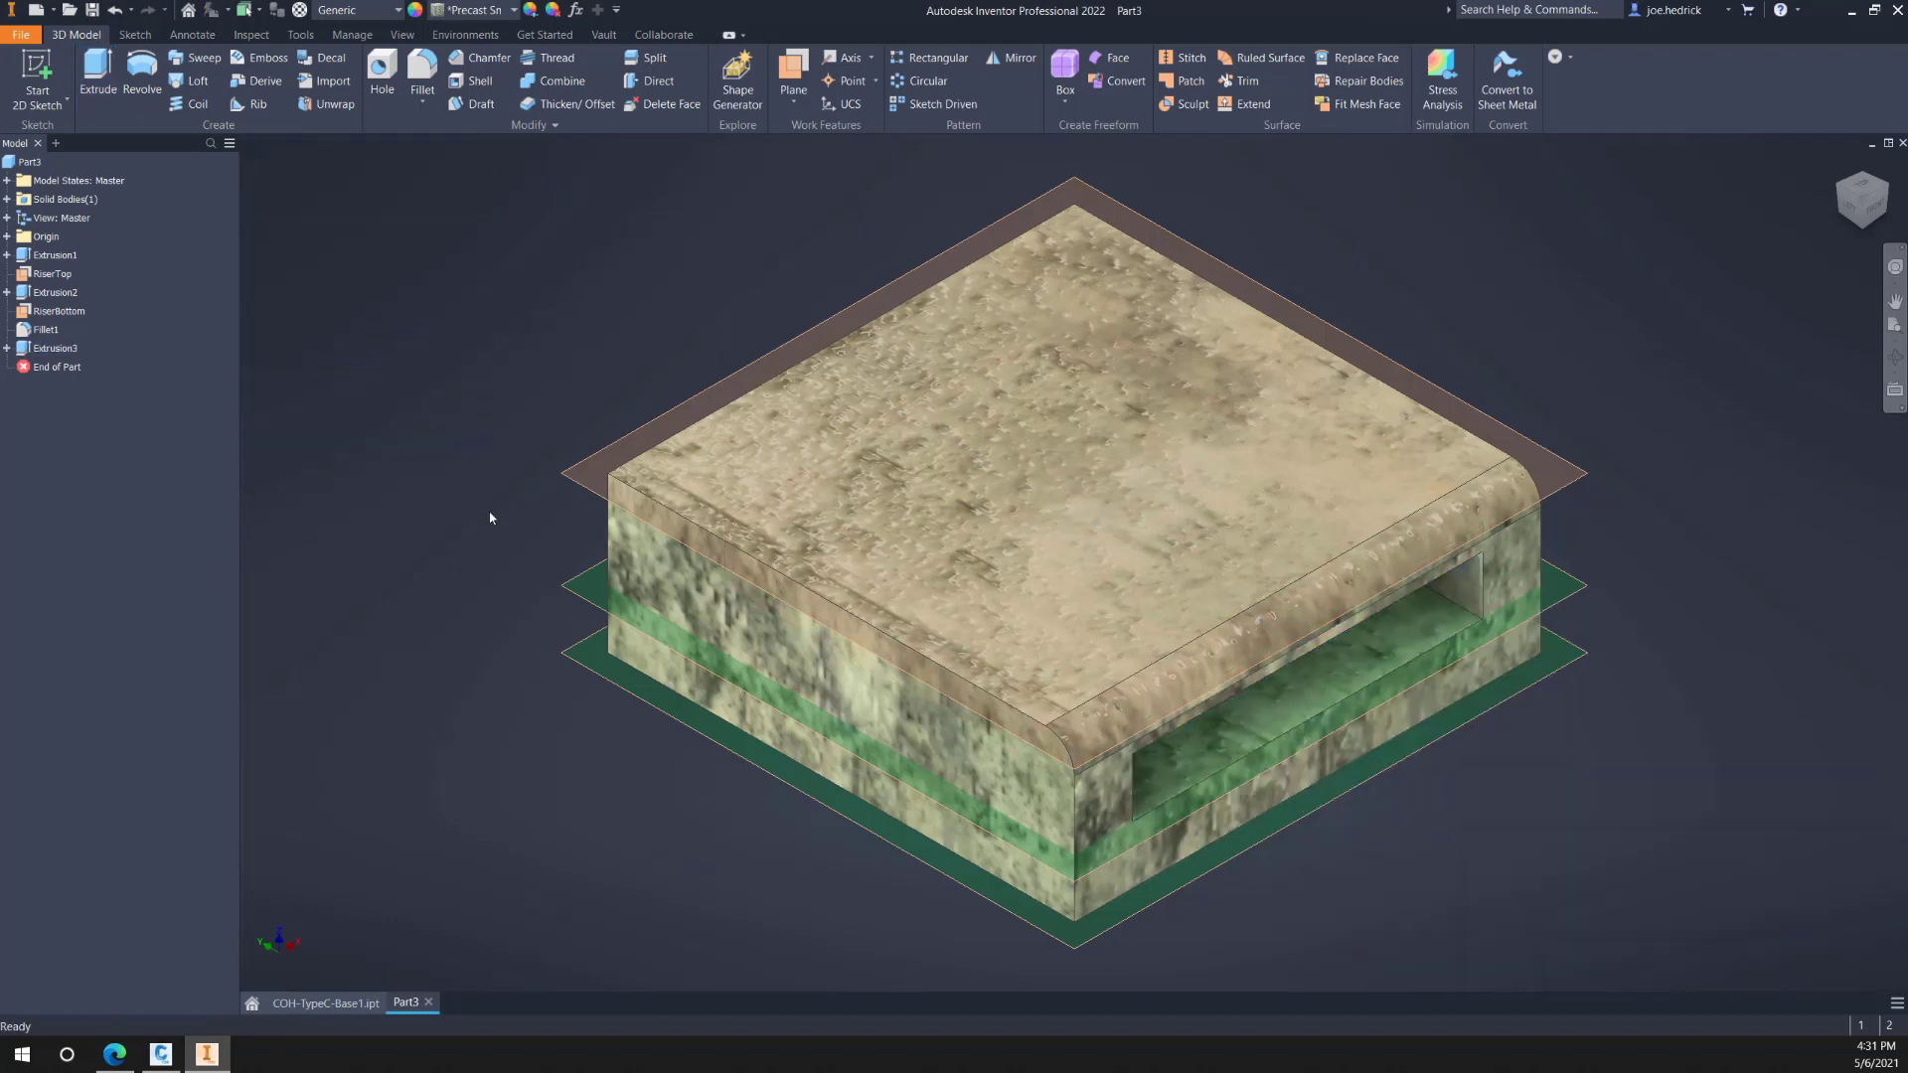
Step: Hide the XY Plane on the block's top face and the RiserTop work plane
right_click(583, 481)
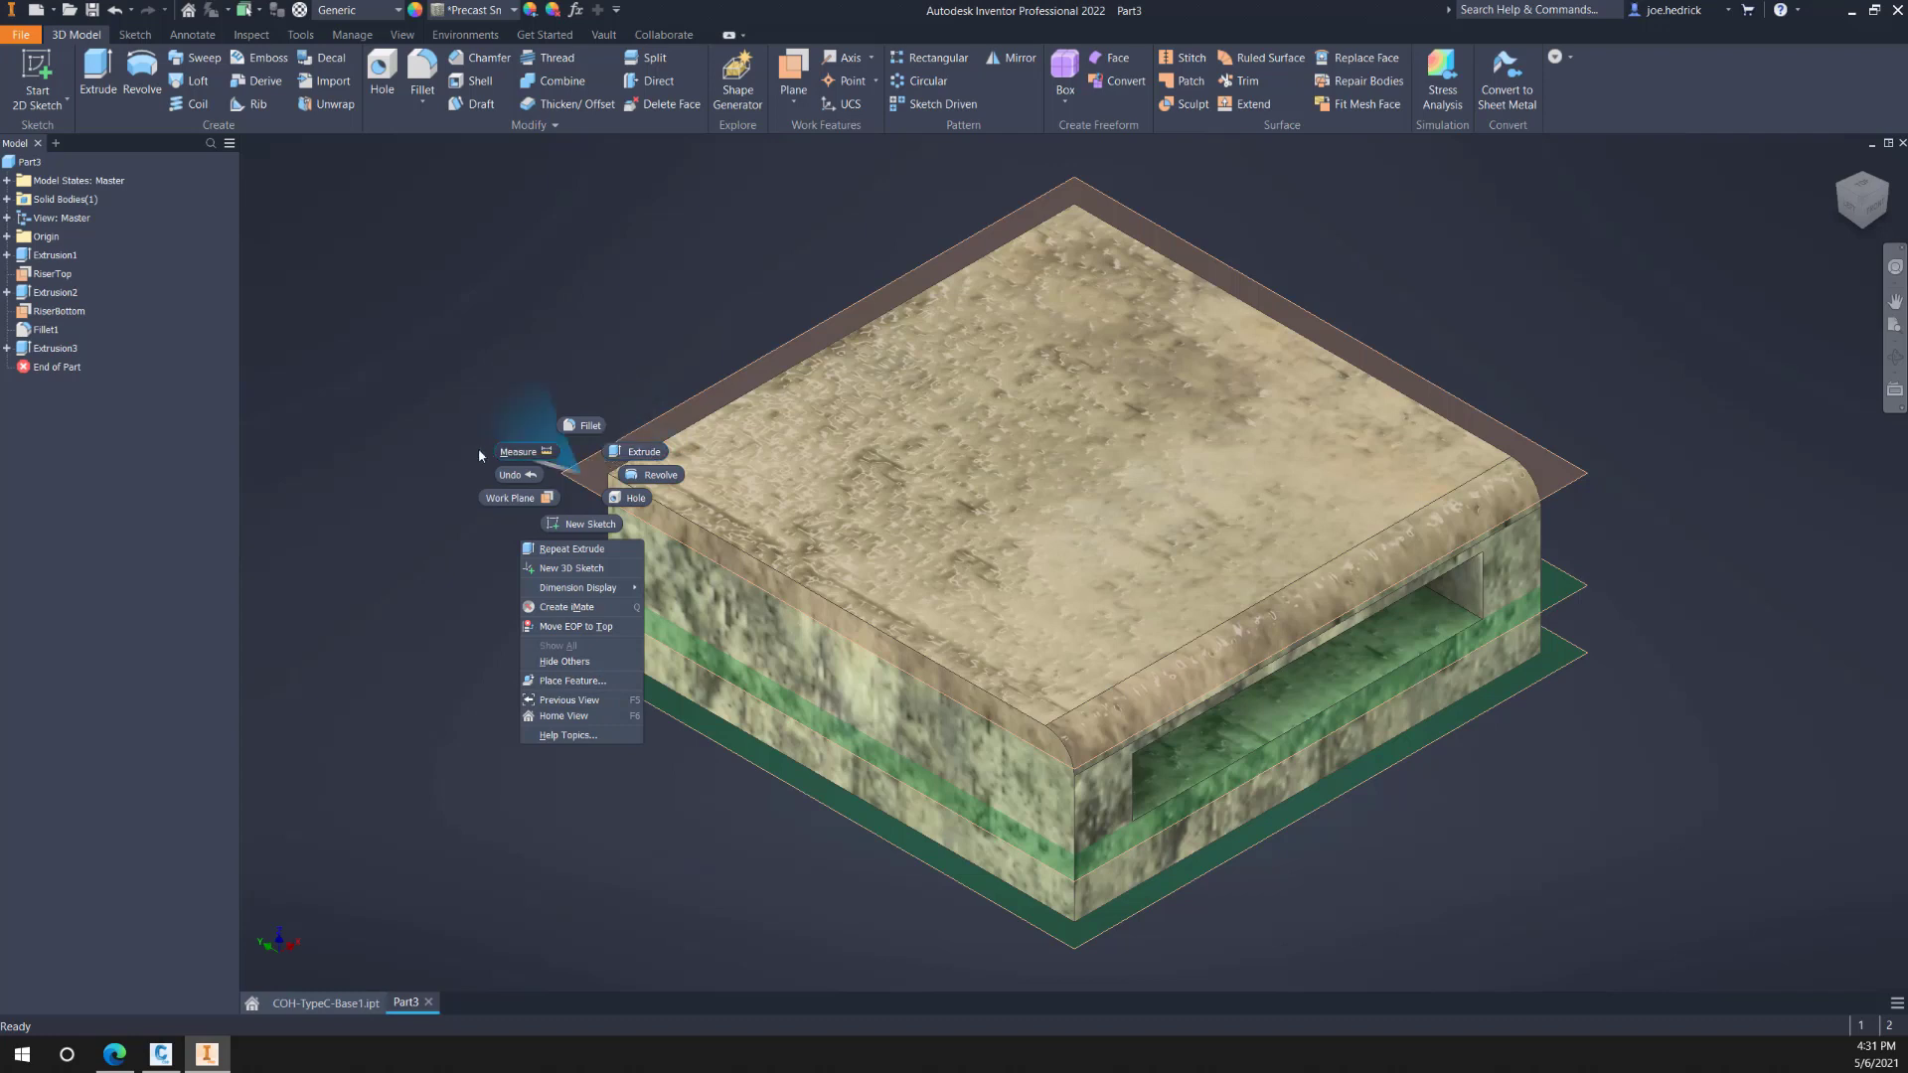
click(389, 340)
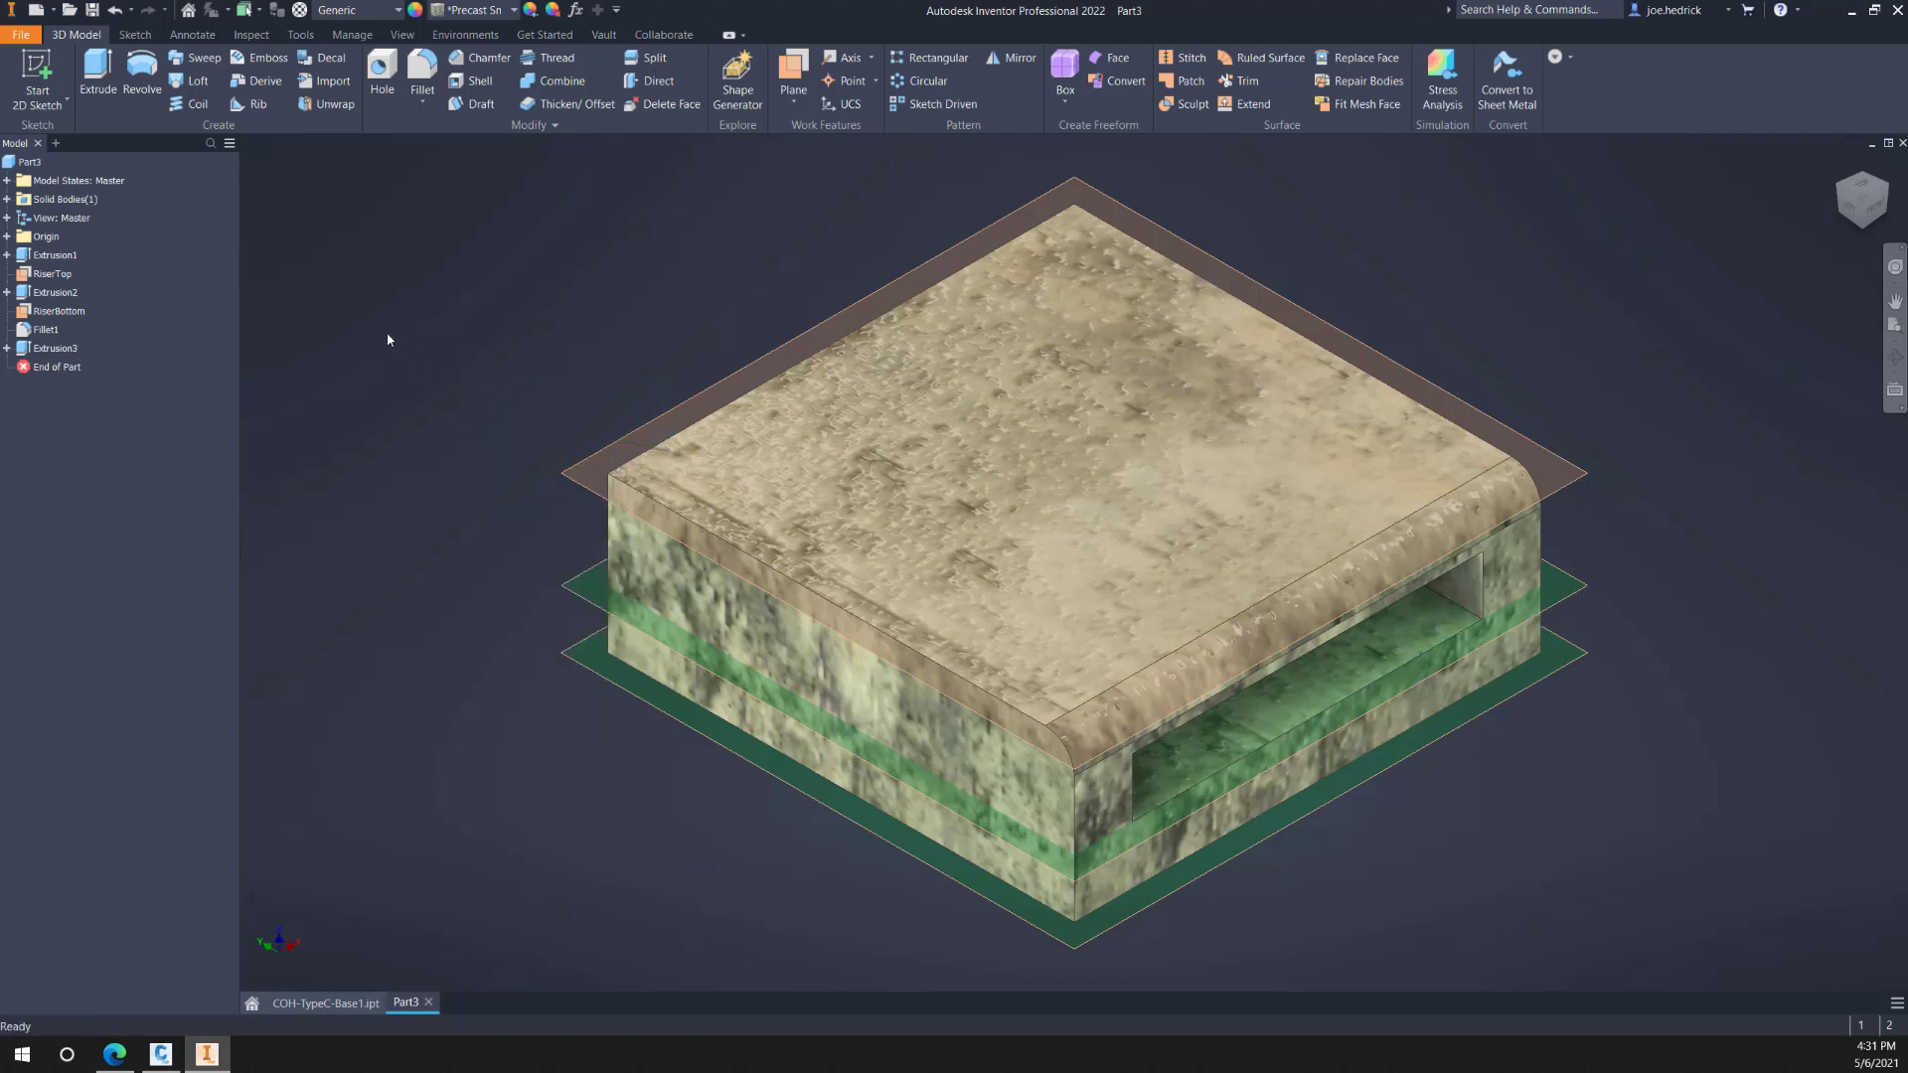
click(574, 475)
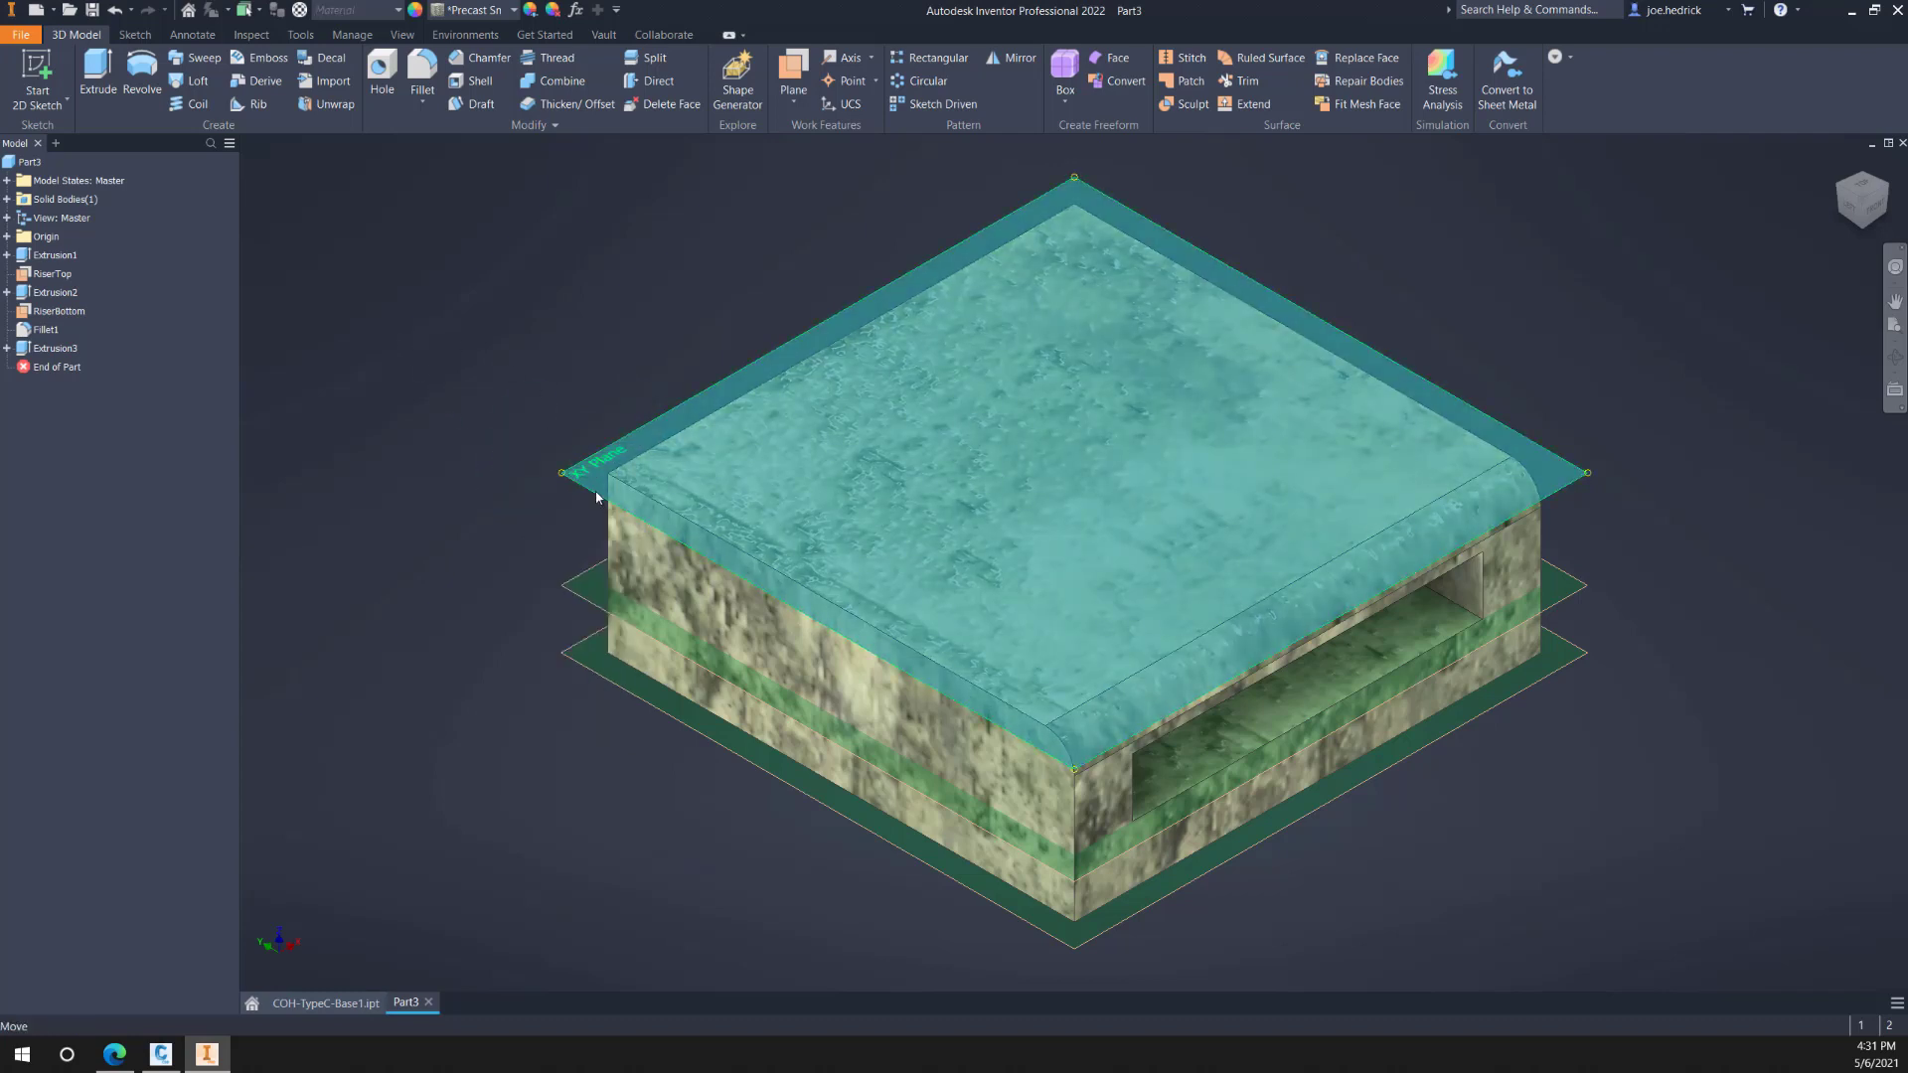
right_click(596, 490)
click(672, 514)
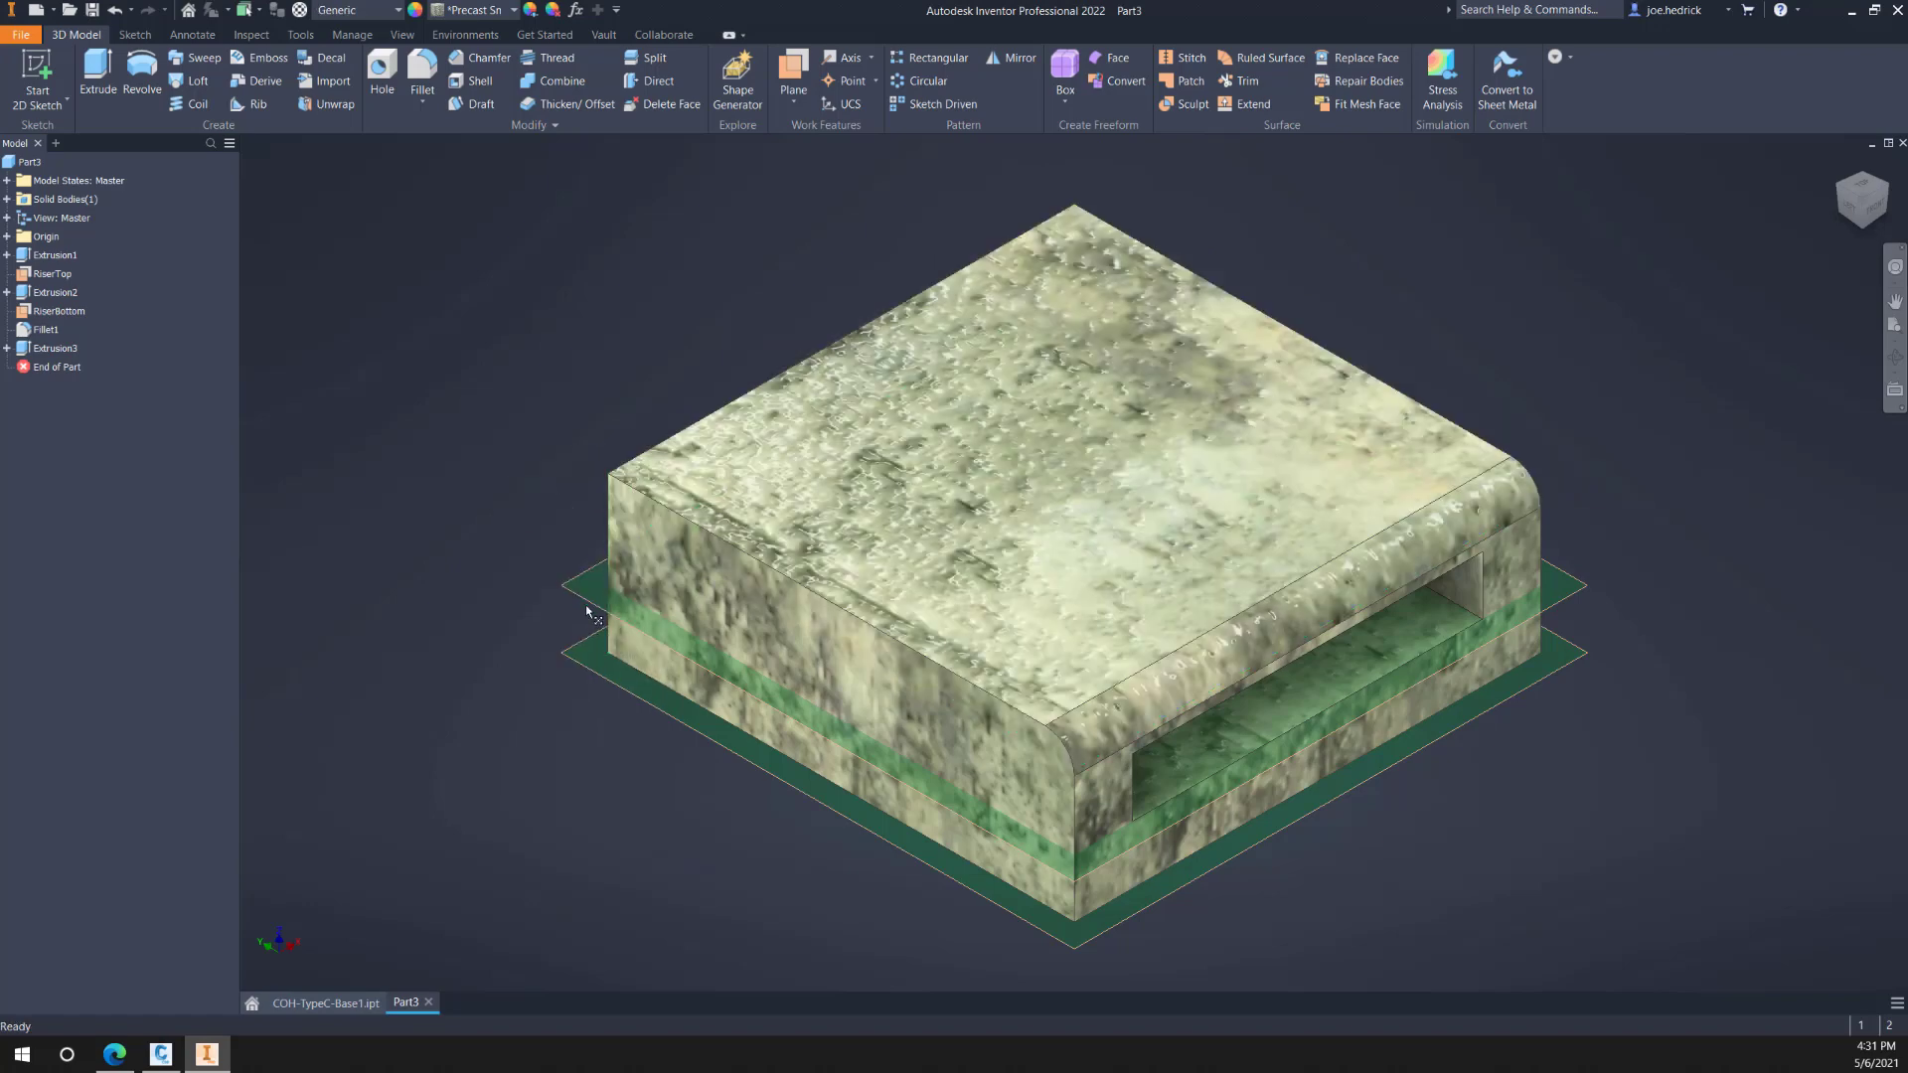
right_click(586, 602)
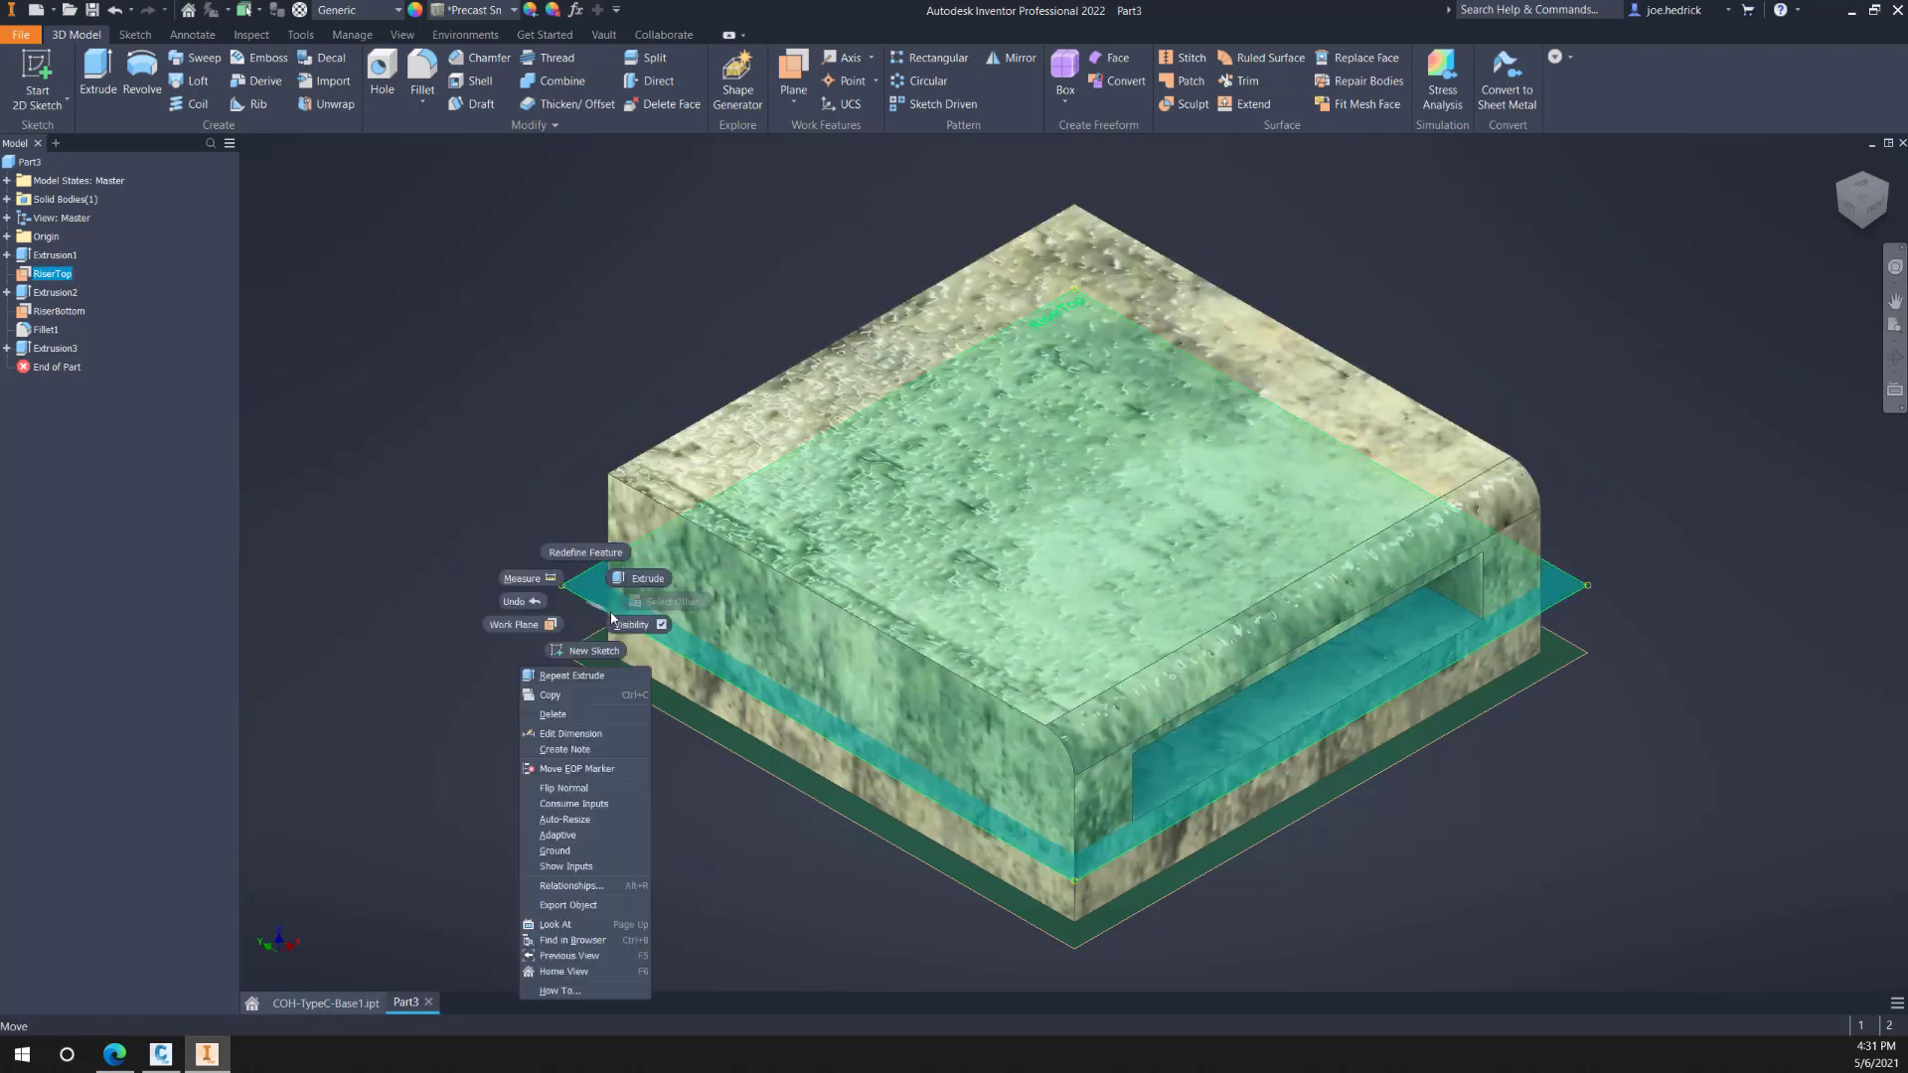
click(662, 625)
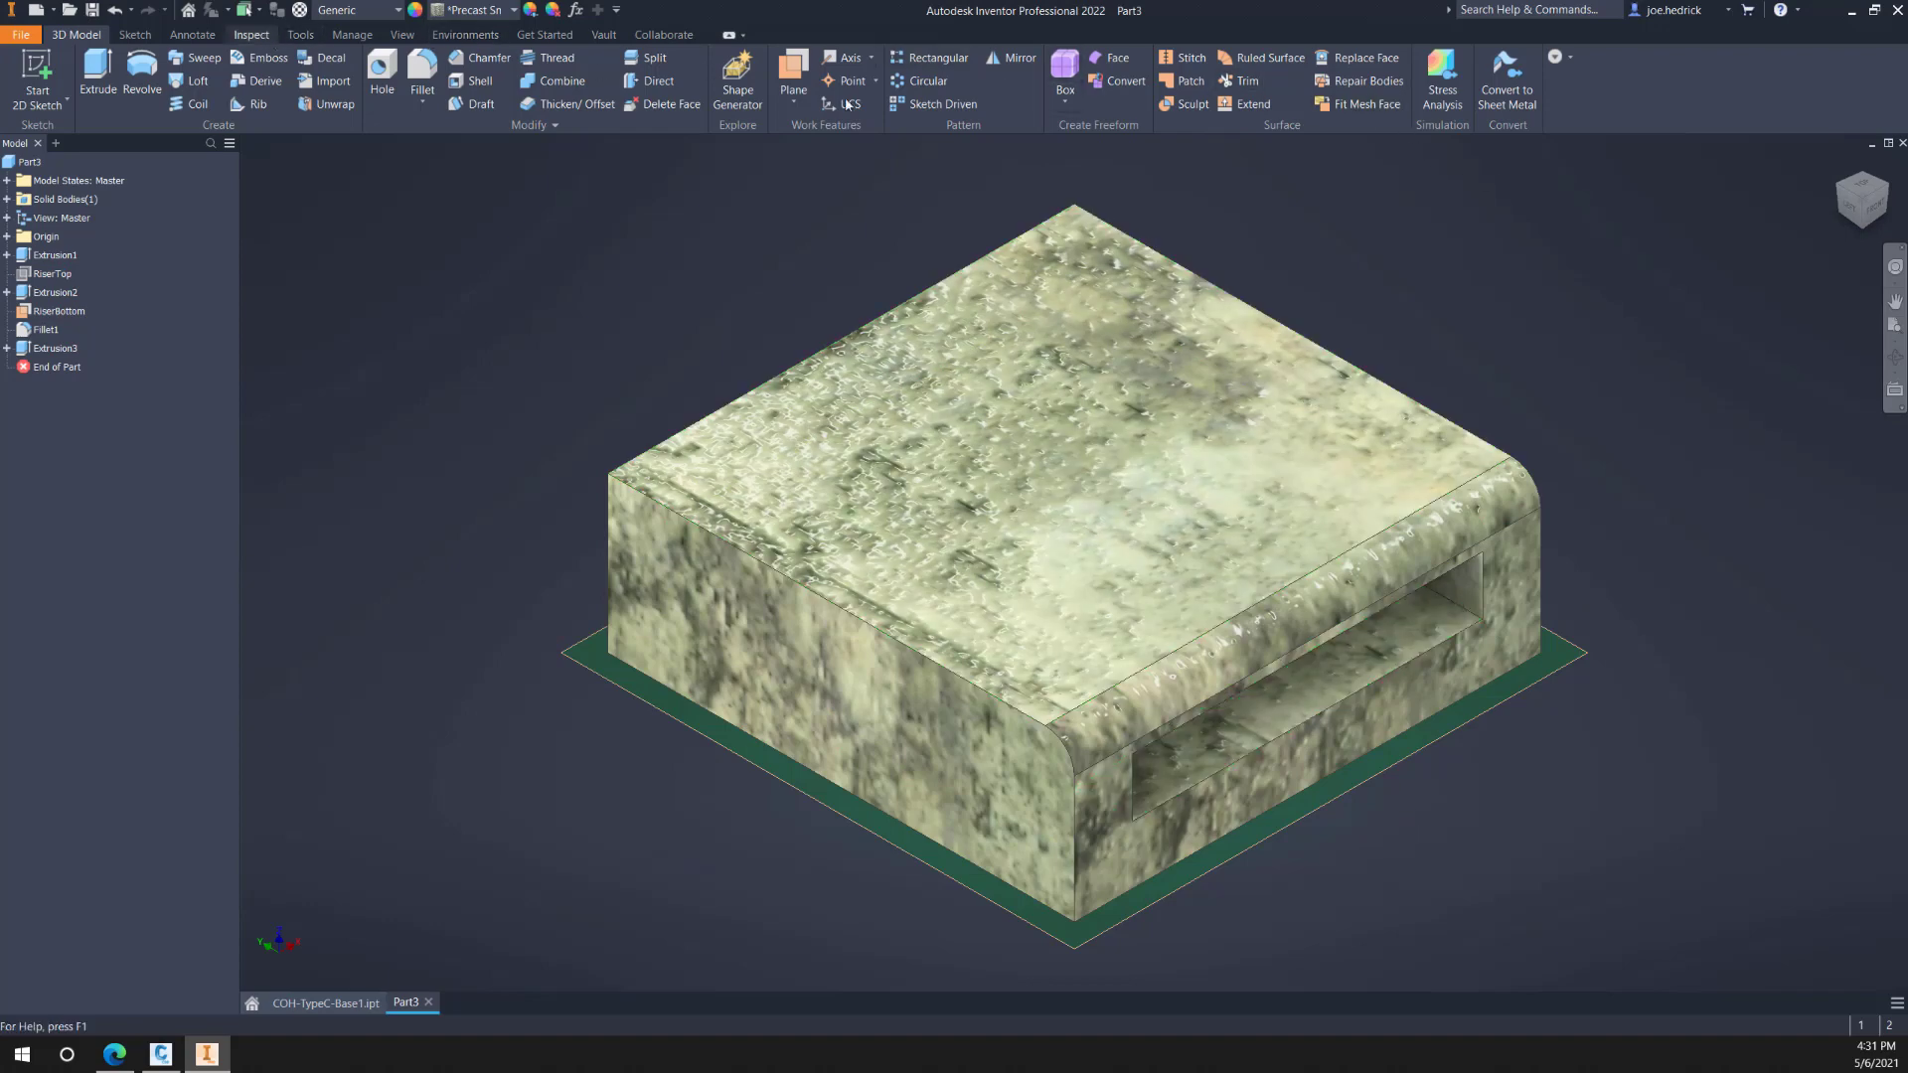
Step: Examine the curb opening and the hollow underside of the riser from several angles, and return to the home view
click(1896, 354)
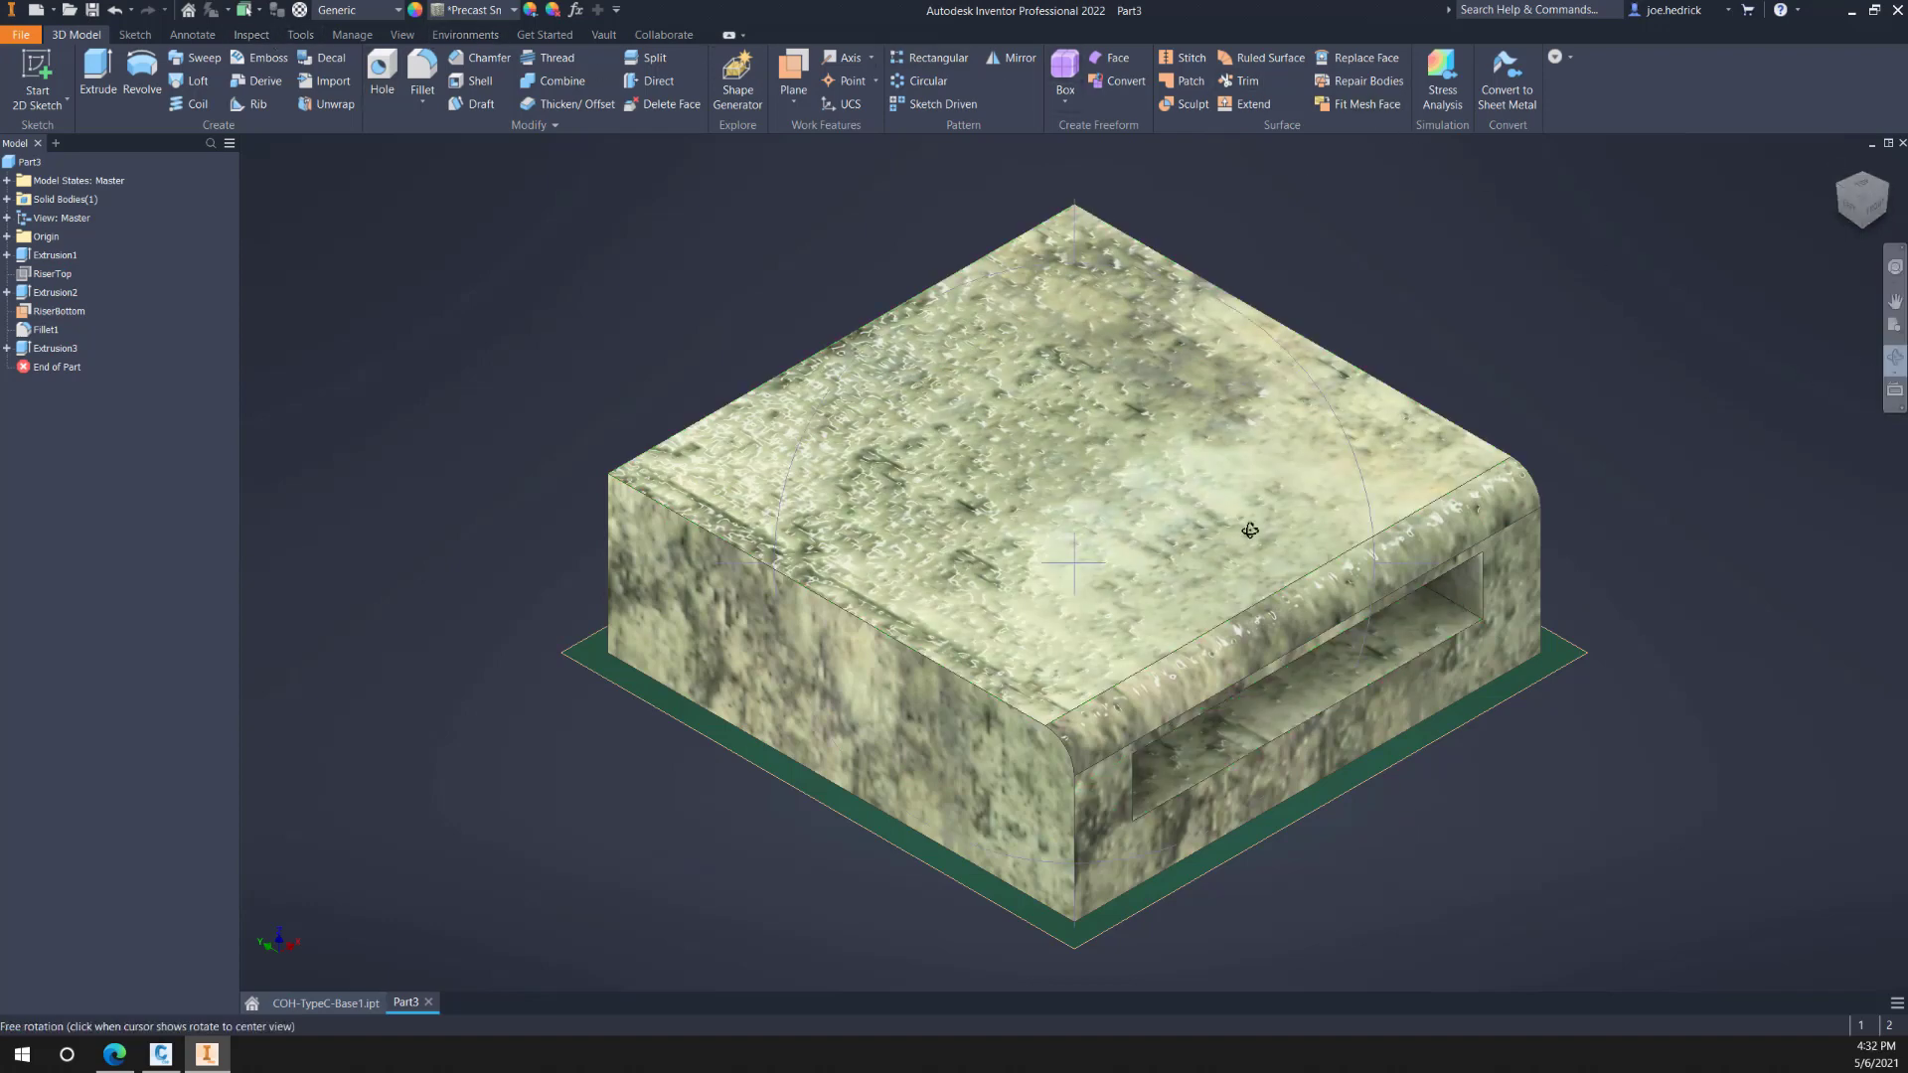
drag(1078, 581, 1033, 467)
drag(1006, 372, 964, 444)
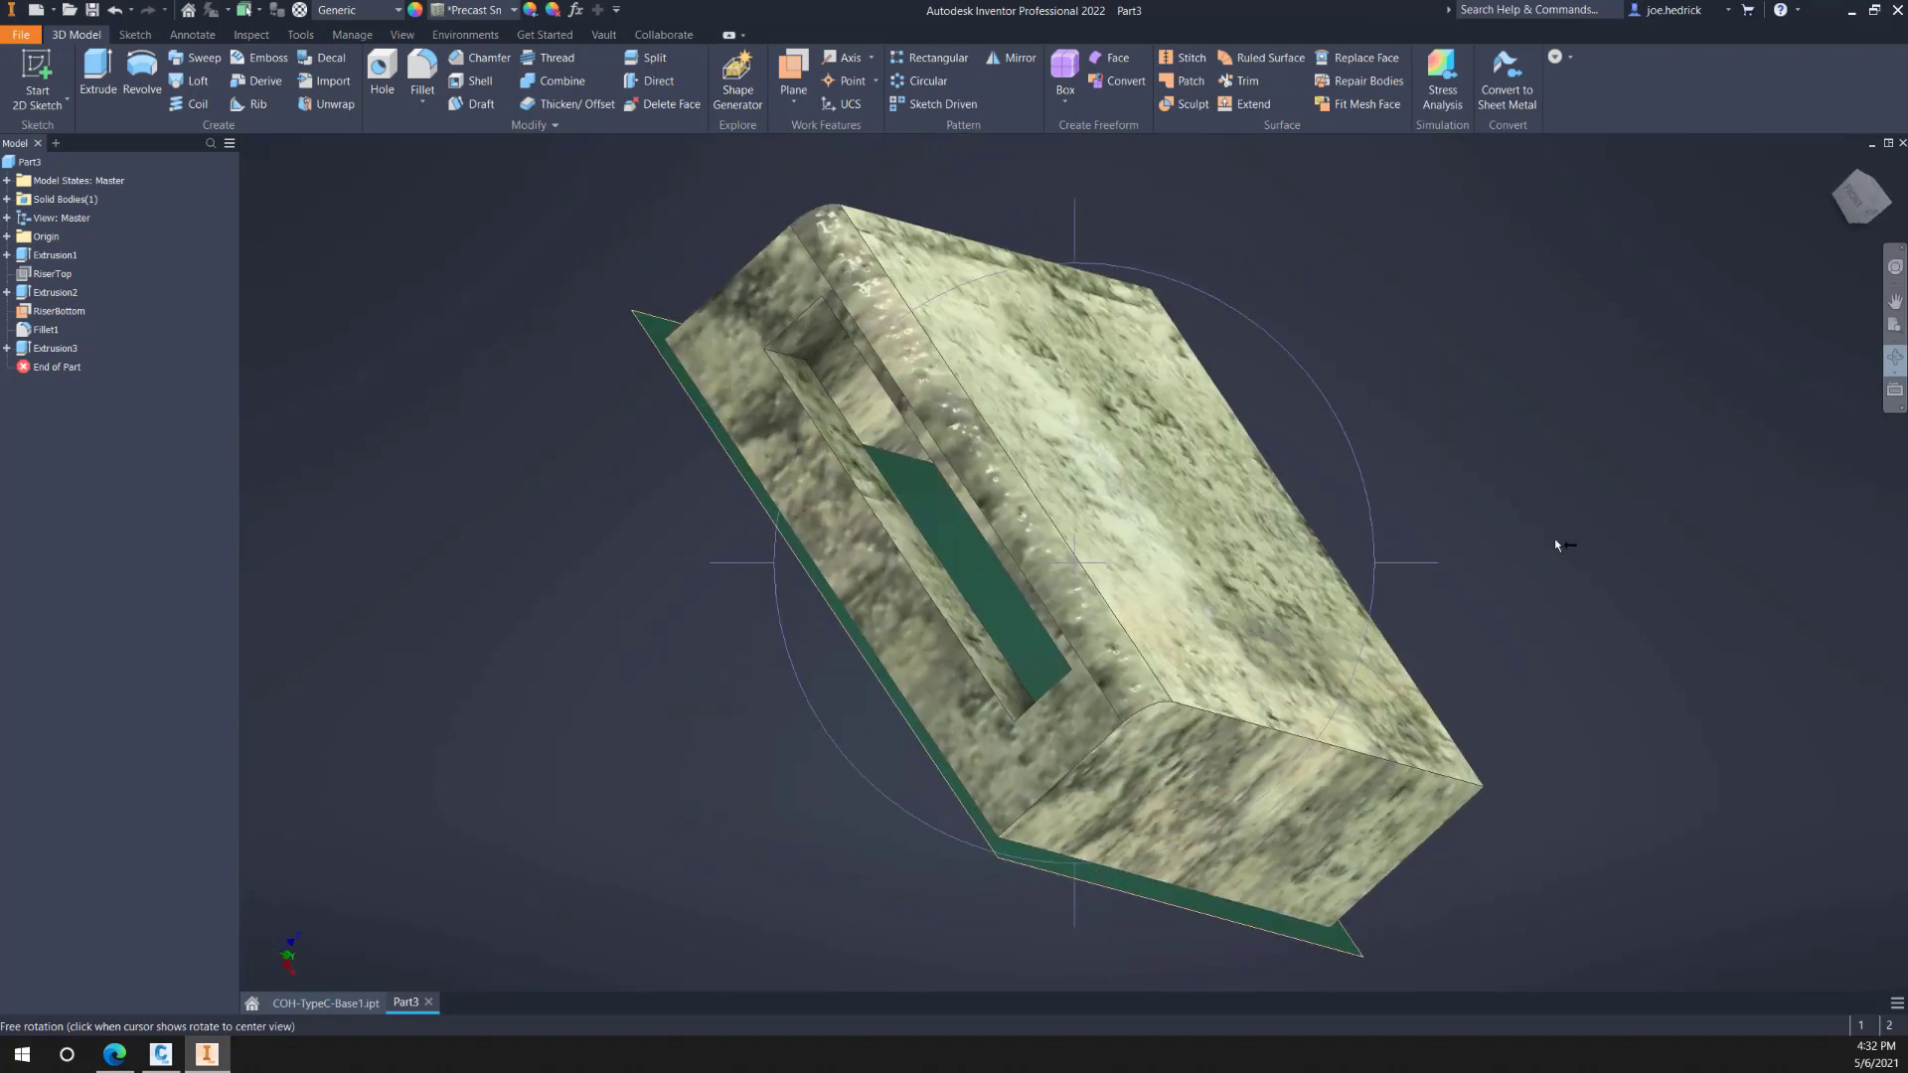
key(Escape)
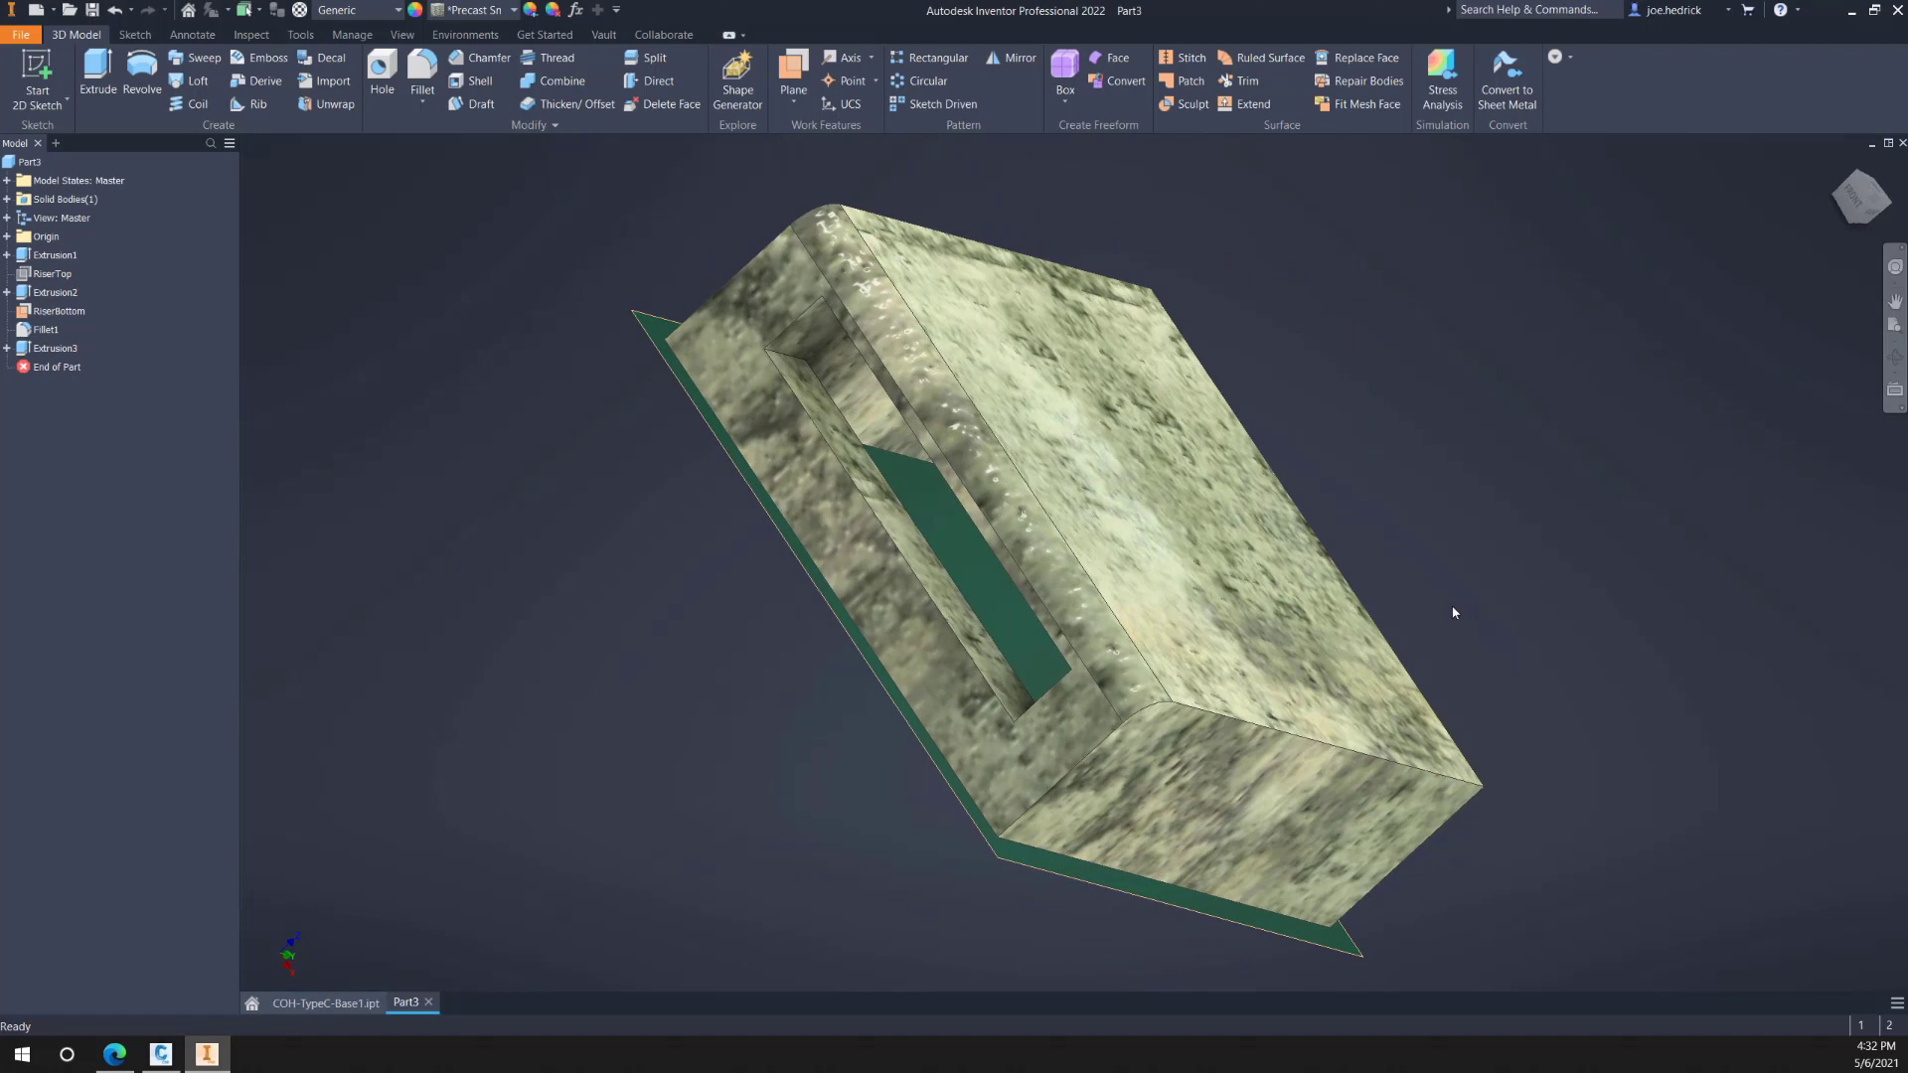
click(1895, 358)
drag(1312, 590, 1196, 559)
key(Escape)
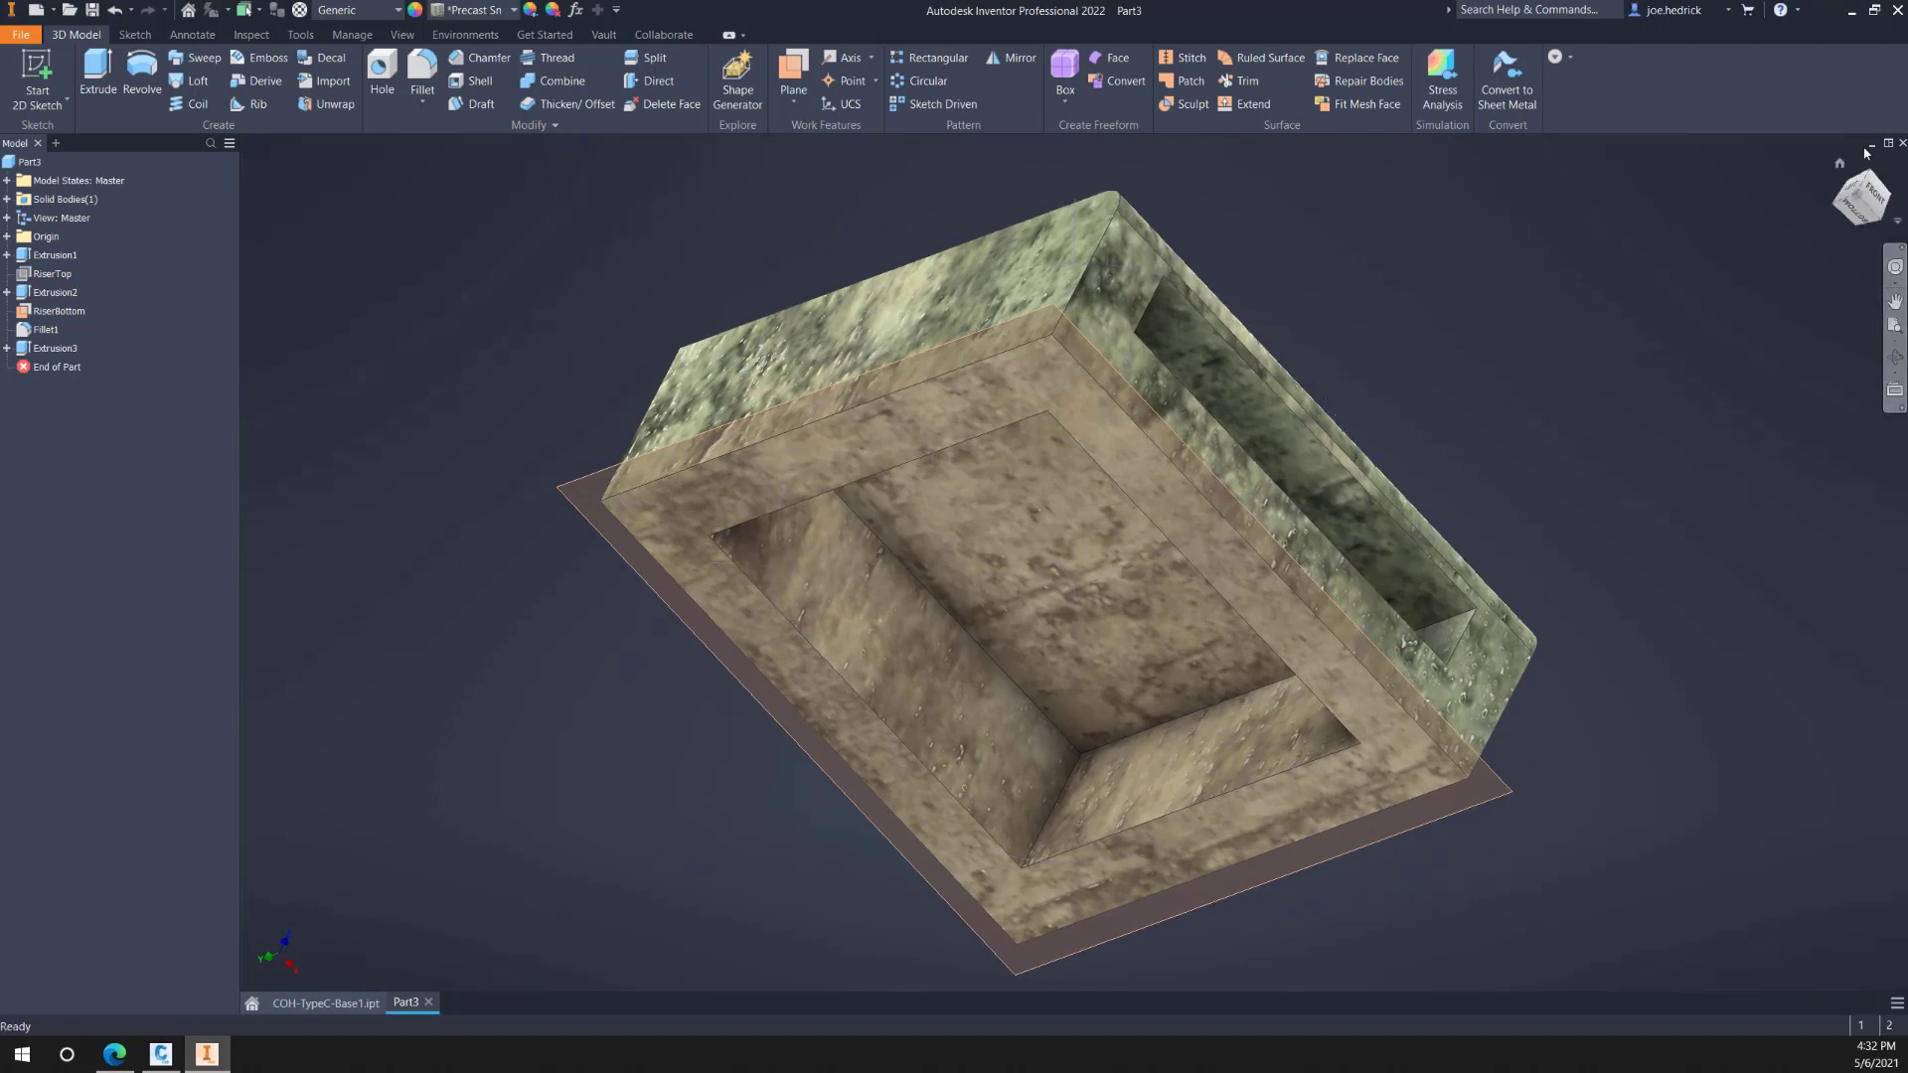
click(1840, 163)
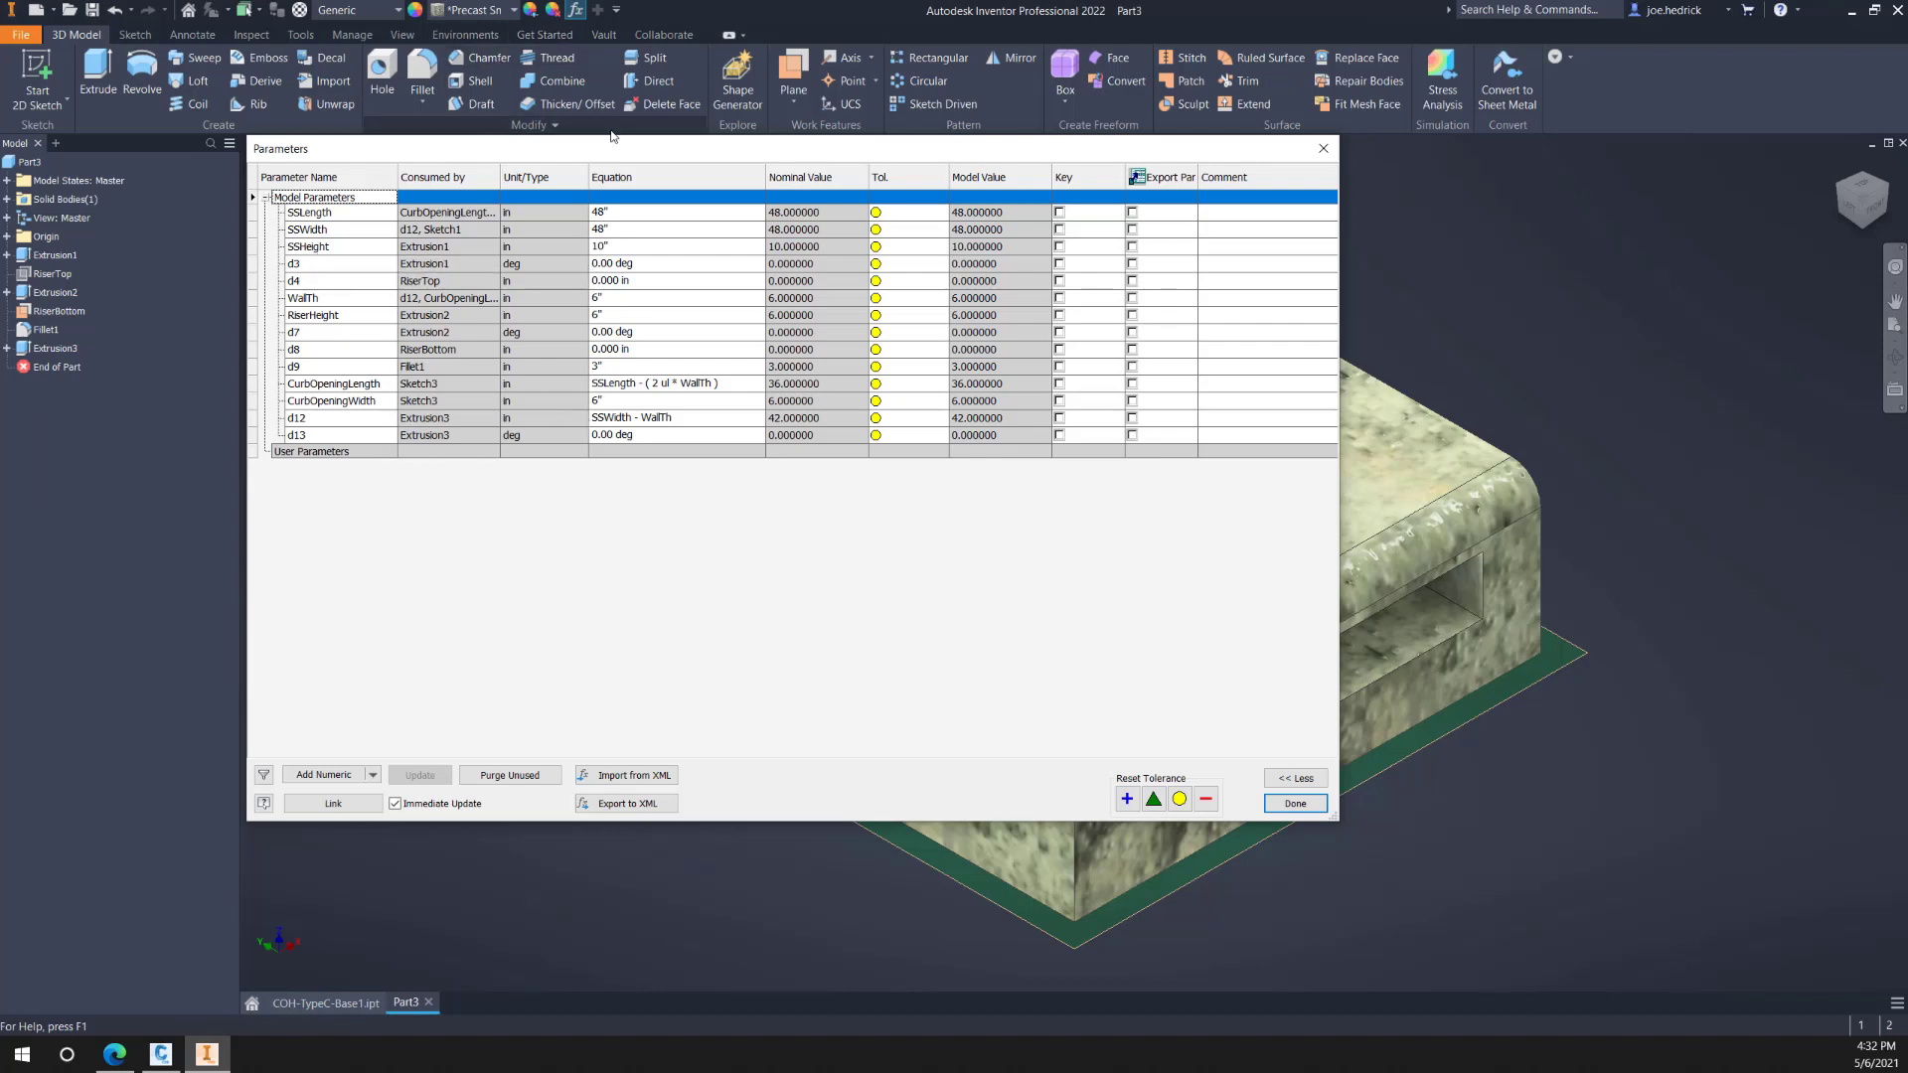
Step: Add two numeric user parameters named SPLength and SPWidth to the part's parameters
click(321, 773)
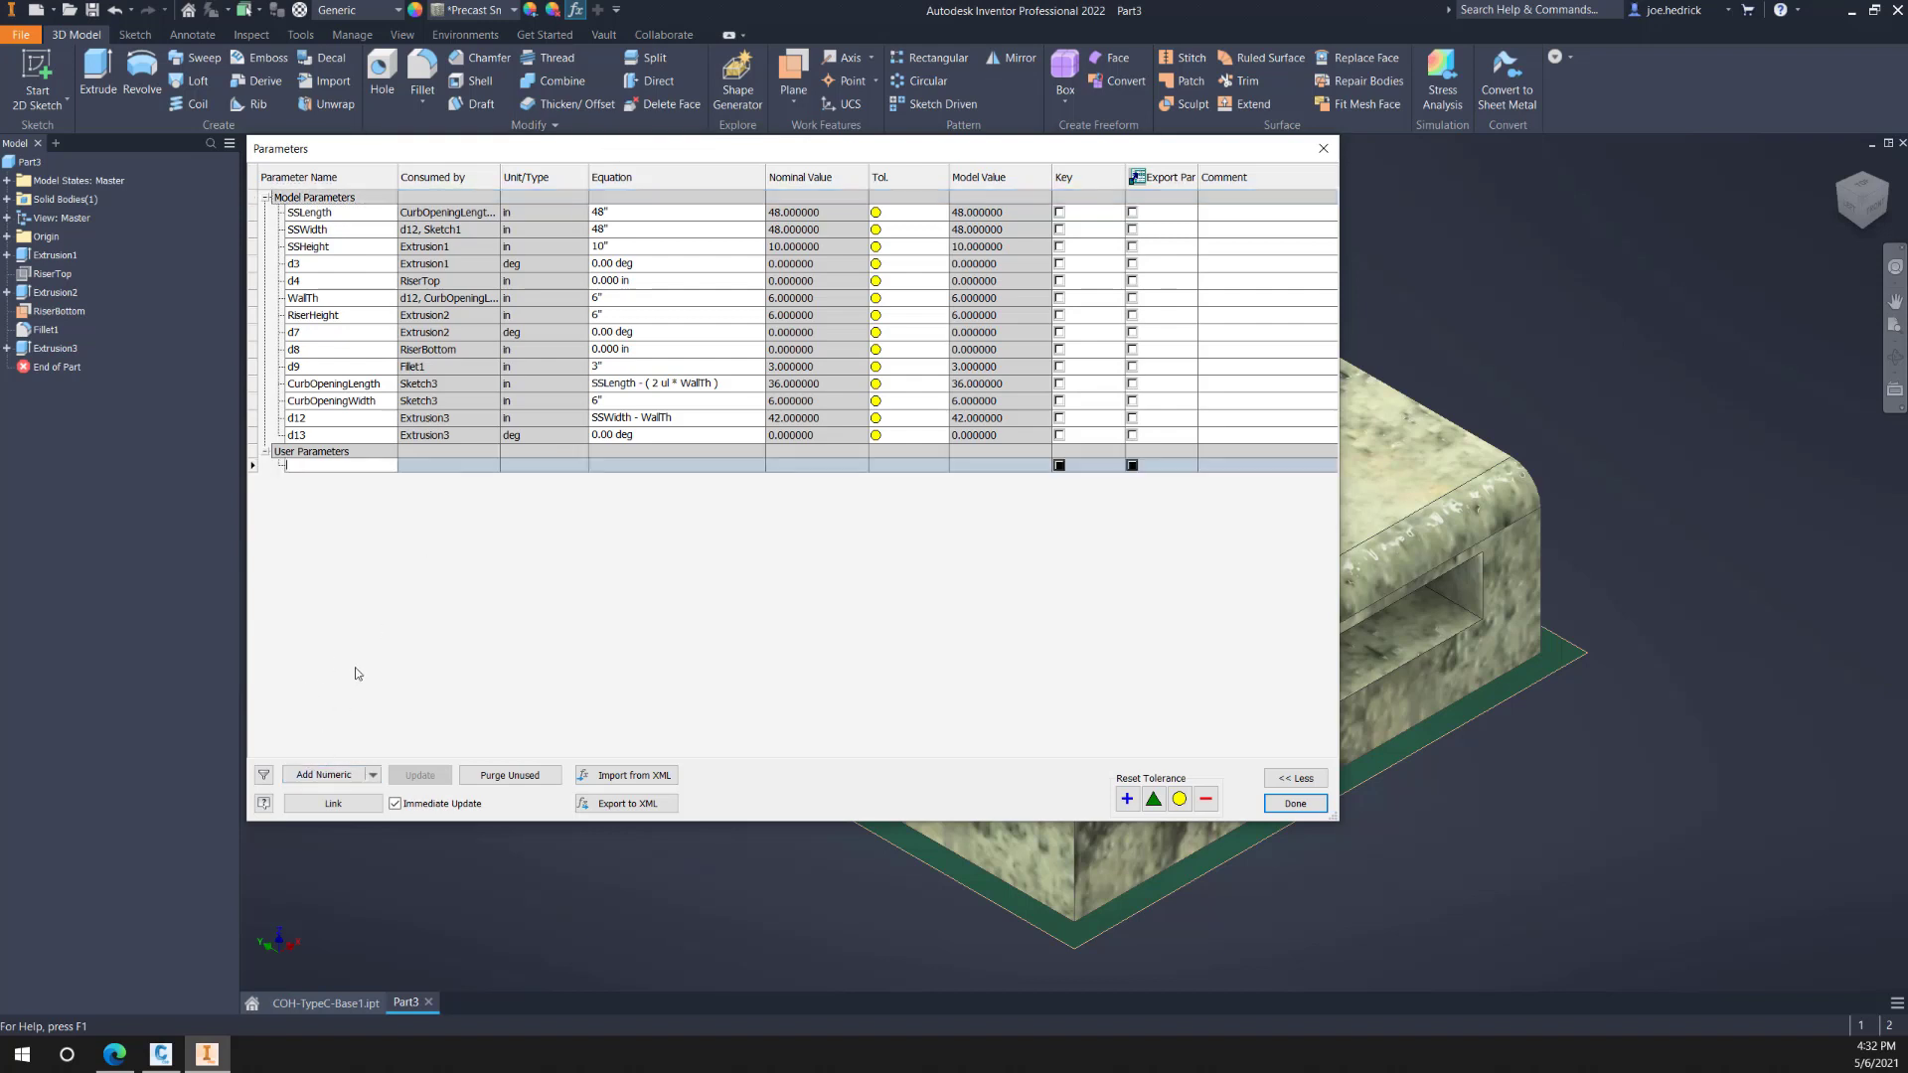
text(SPLength)
key(Return)
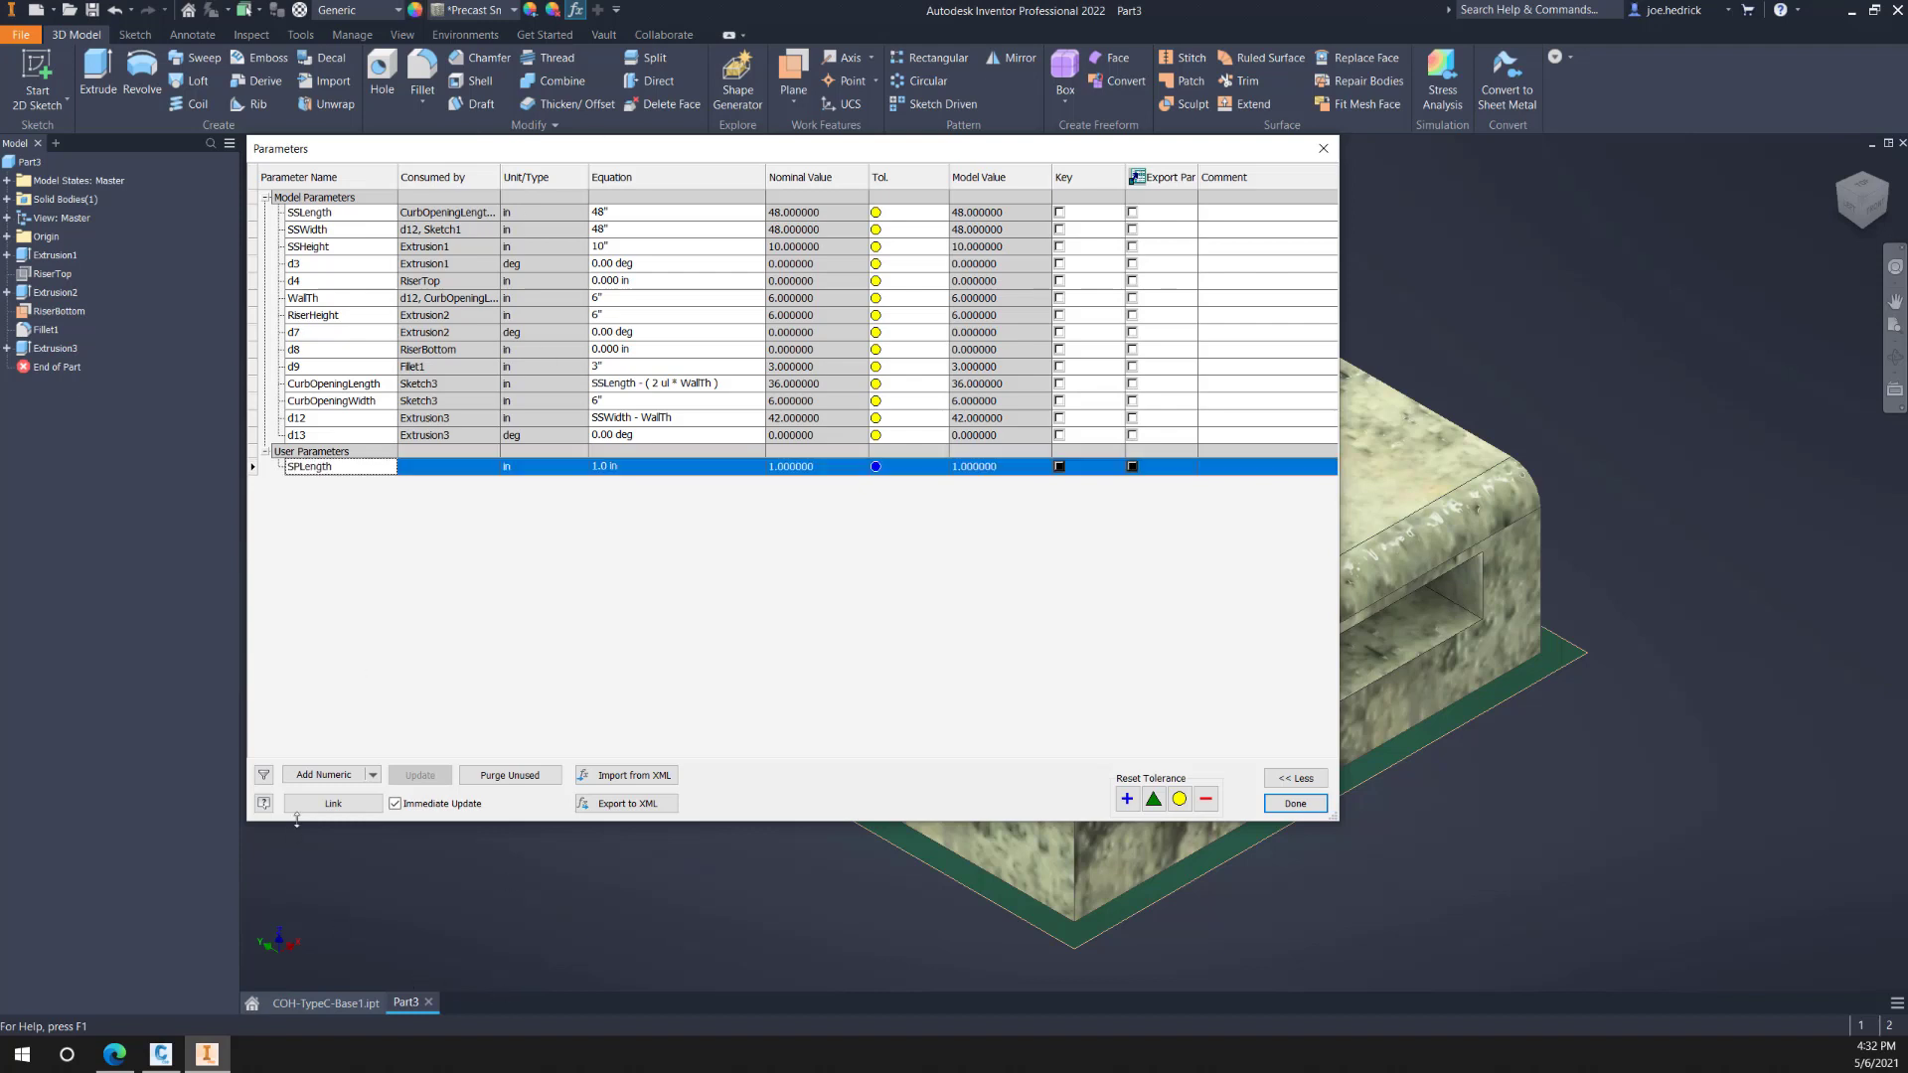
click(316, 777)
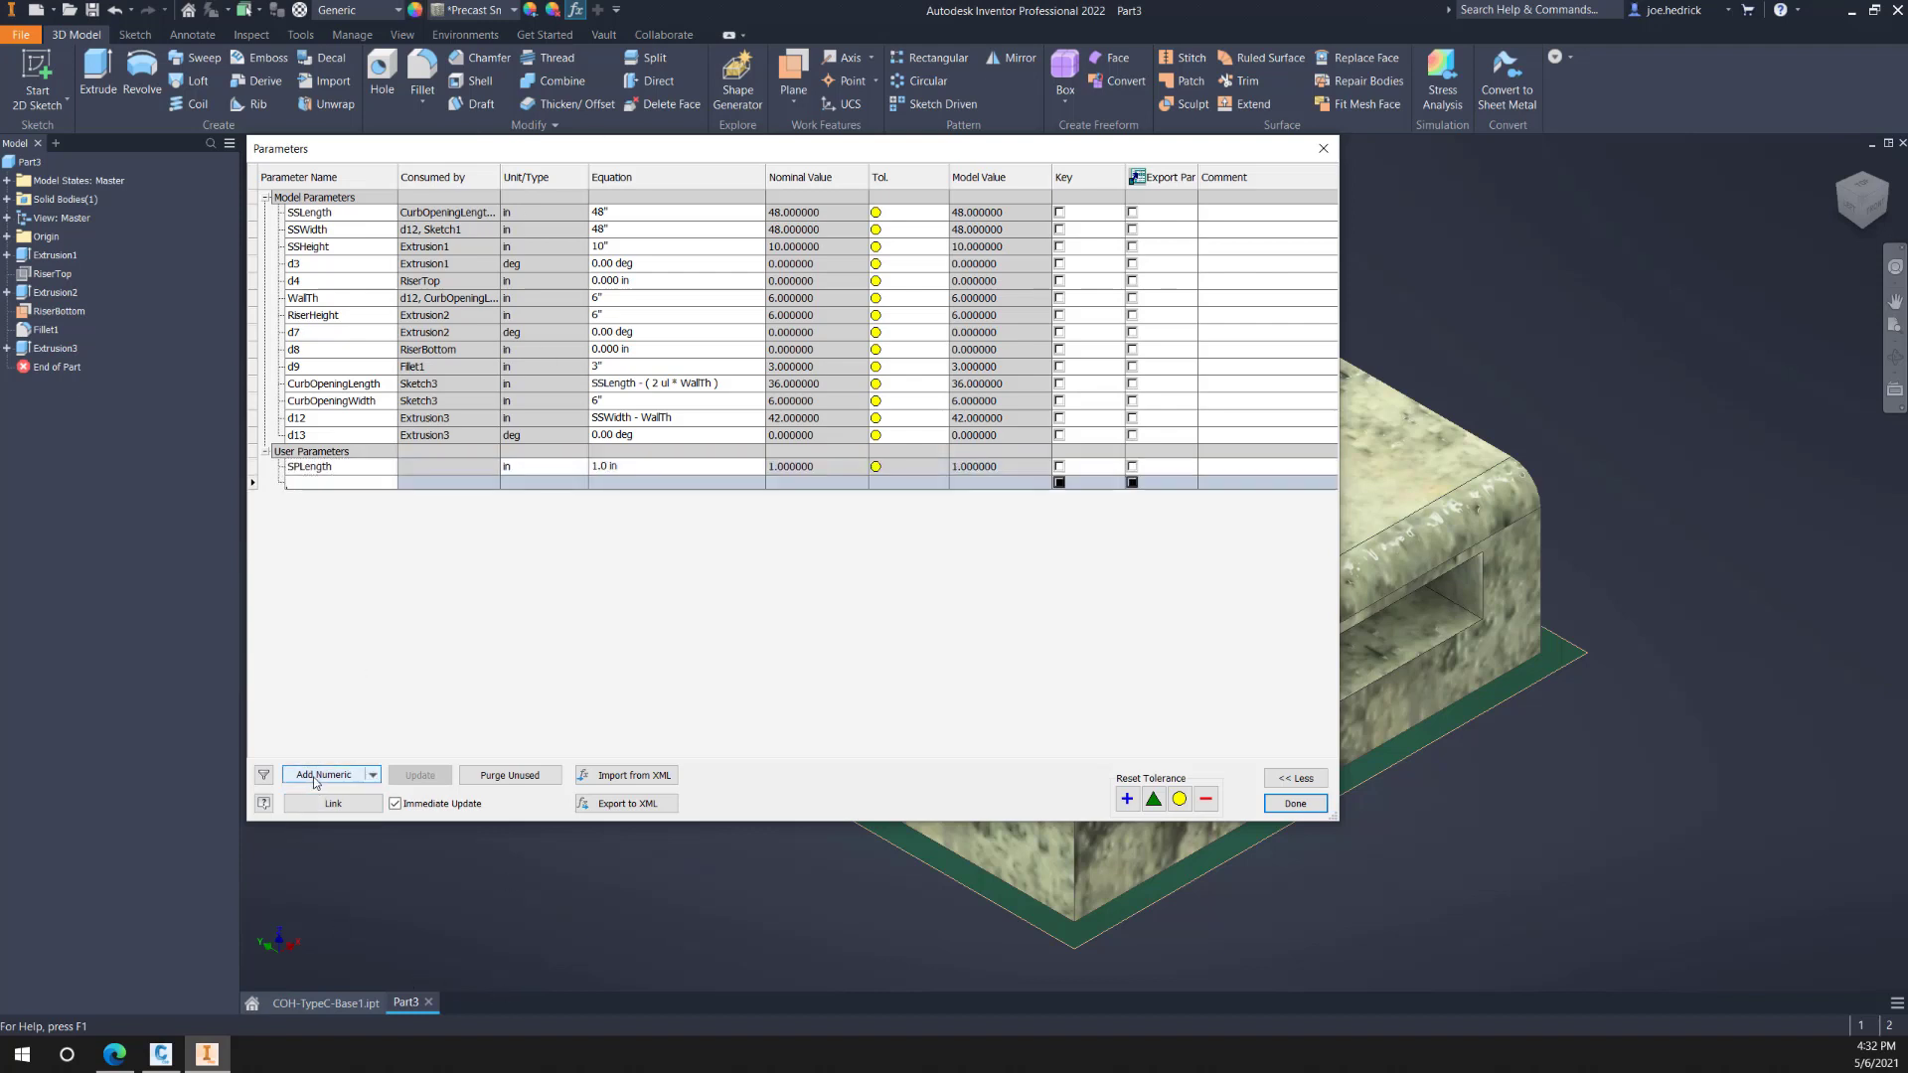
text(SPWidt)
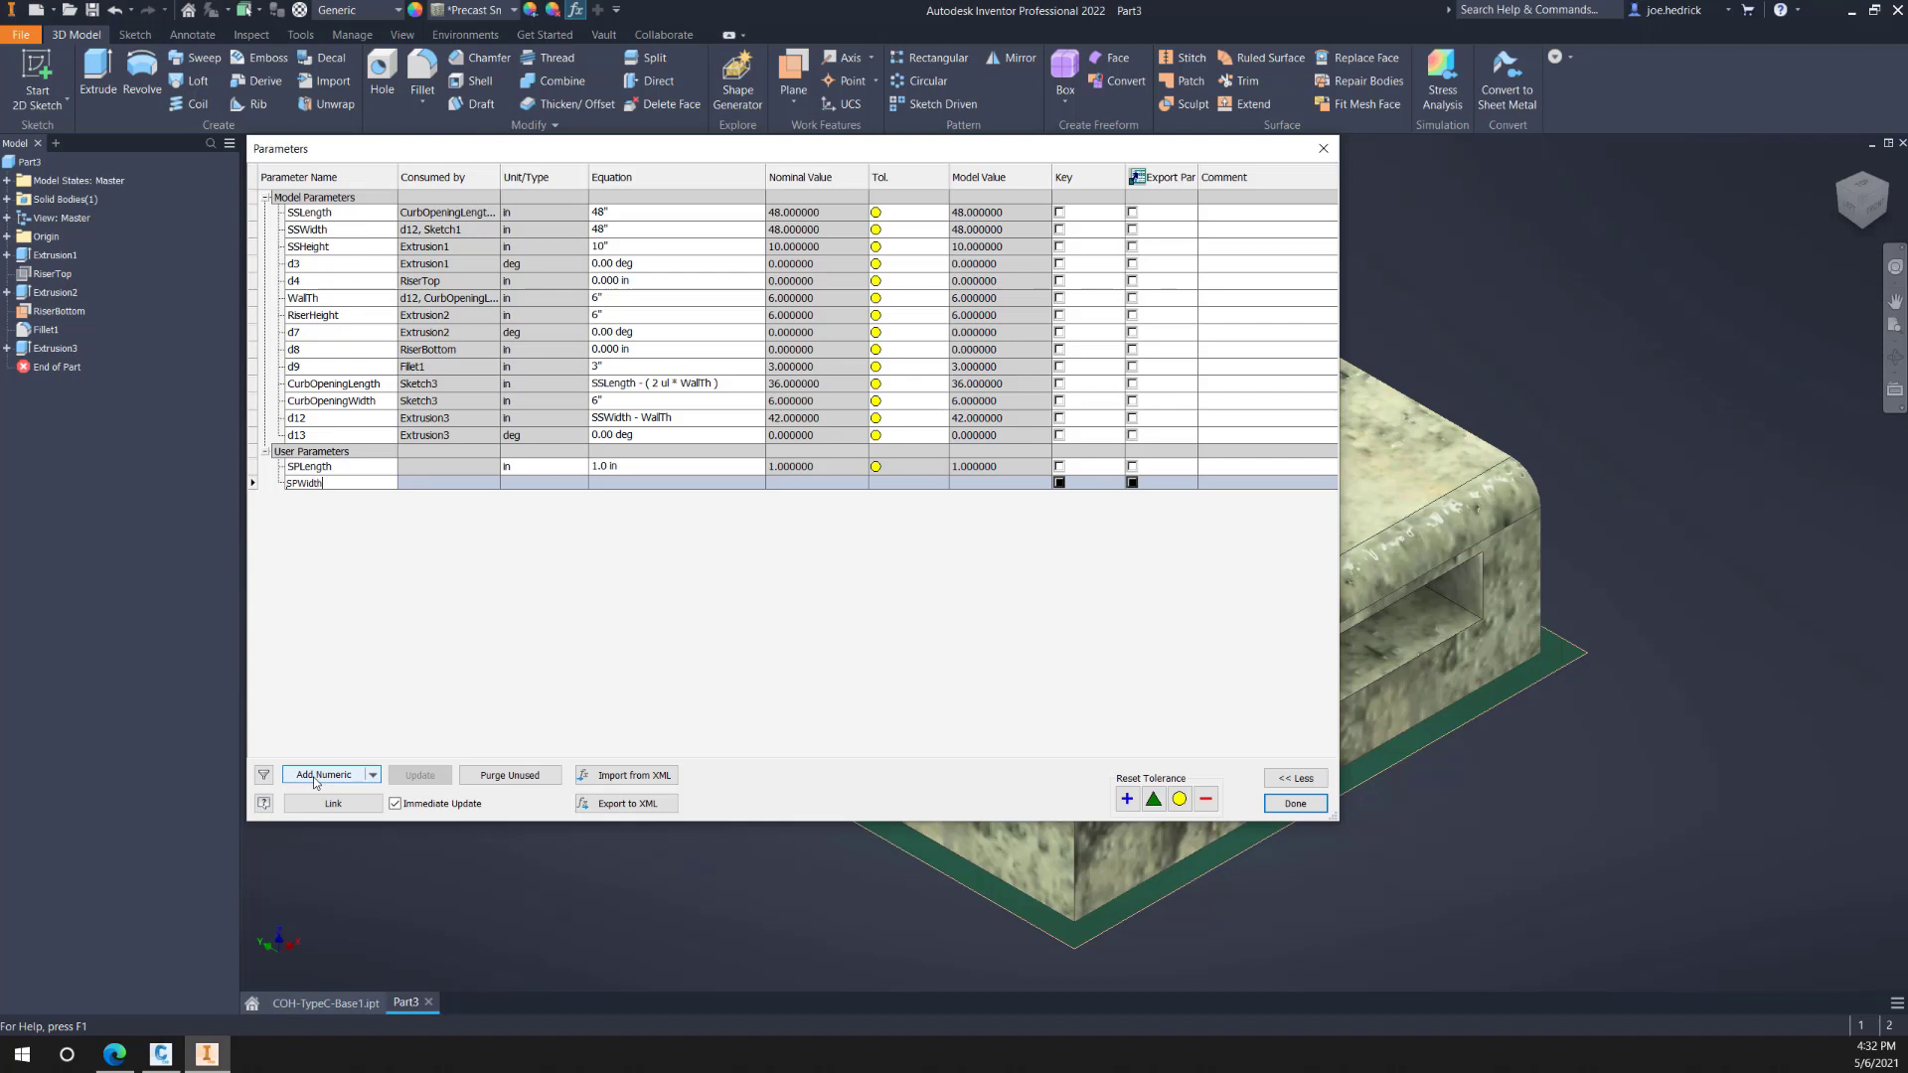
text(h)
key(Return)
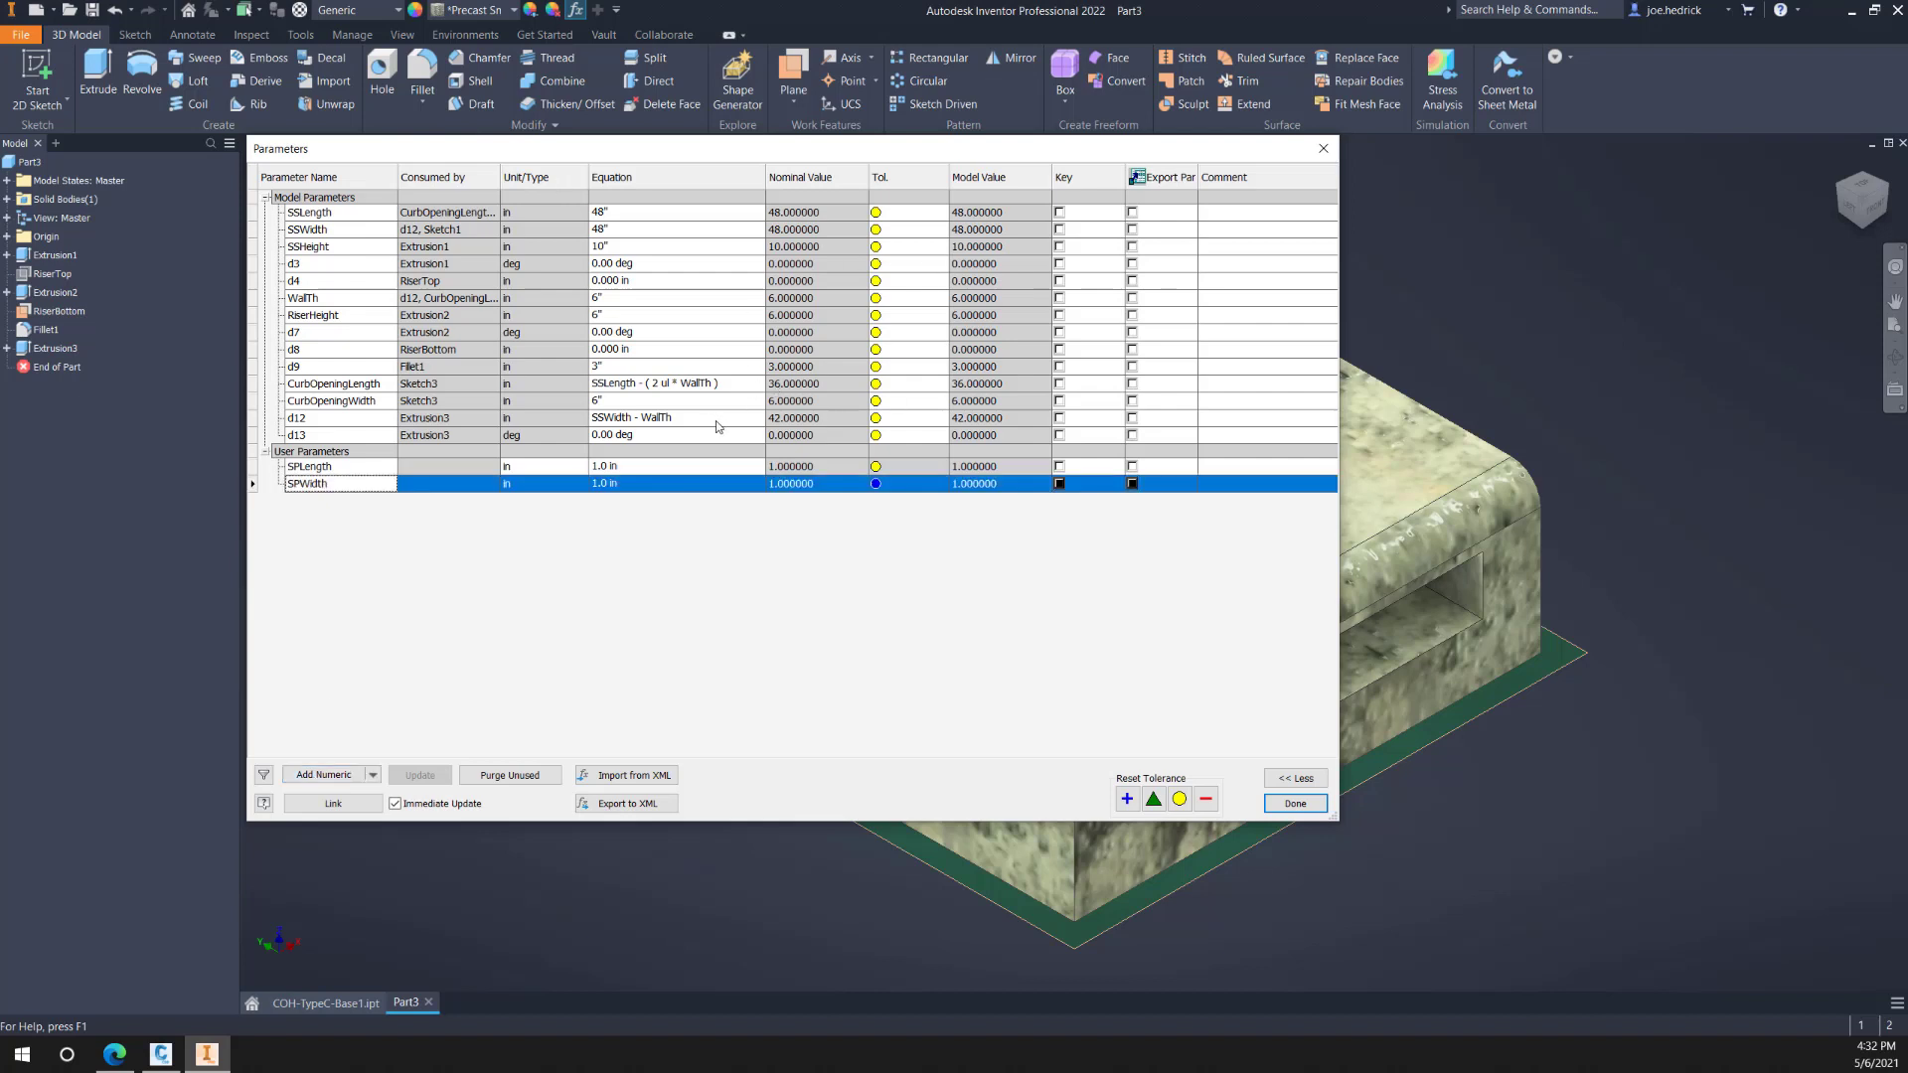
Step: Set the equation of SPLength to SSLength and the equation of SPWidth to SSWidth
click(675, 466)
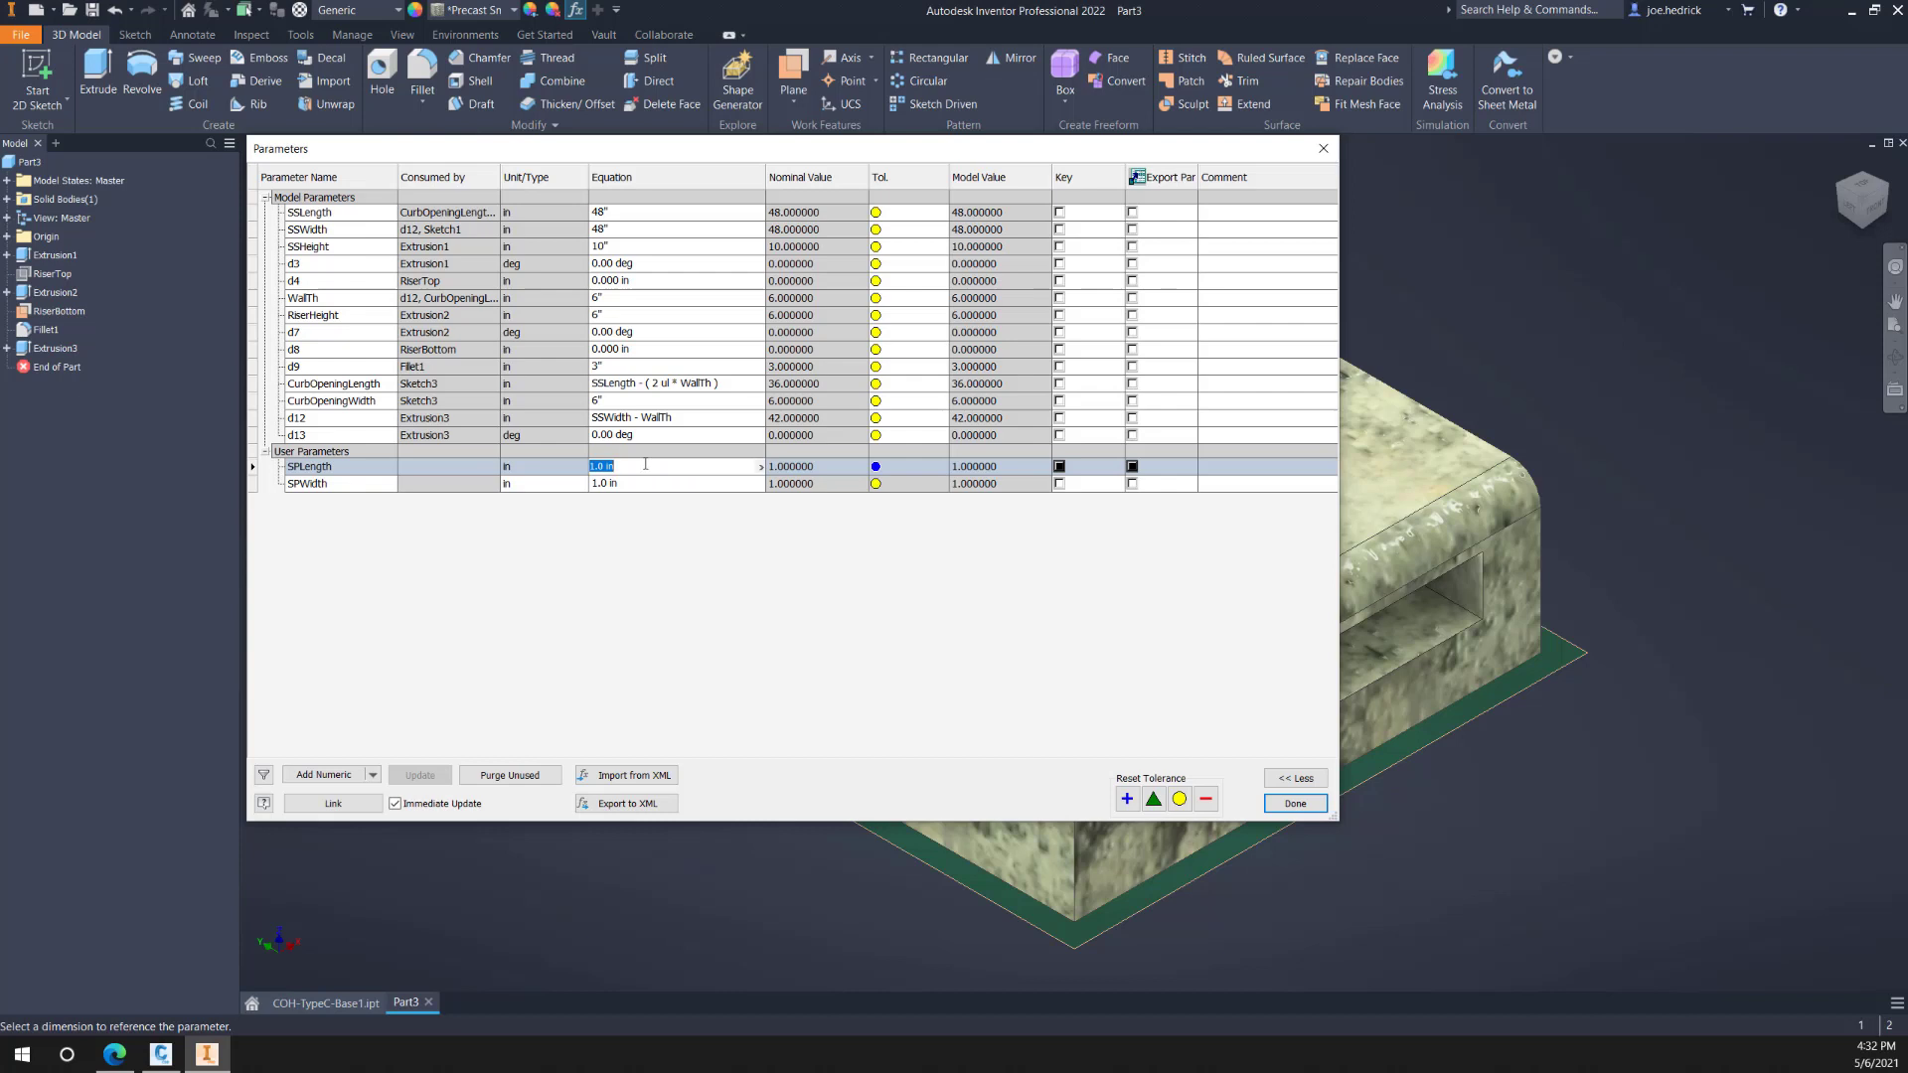
text(SSLength)
key(Return)
click(627, 485)
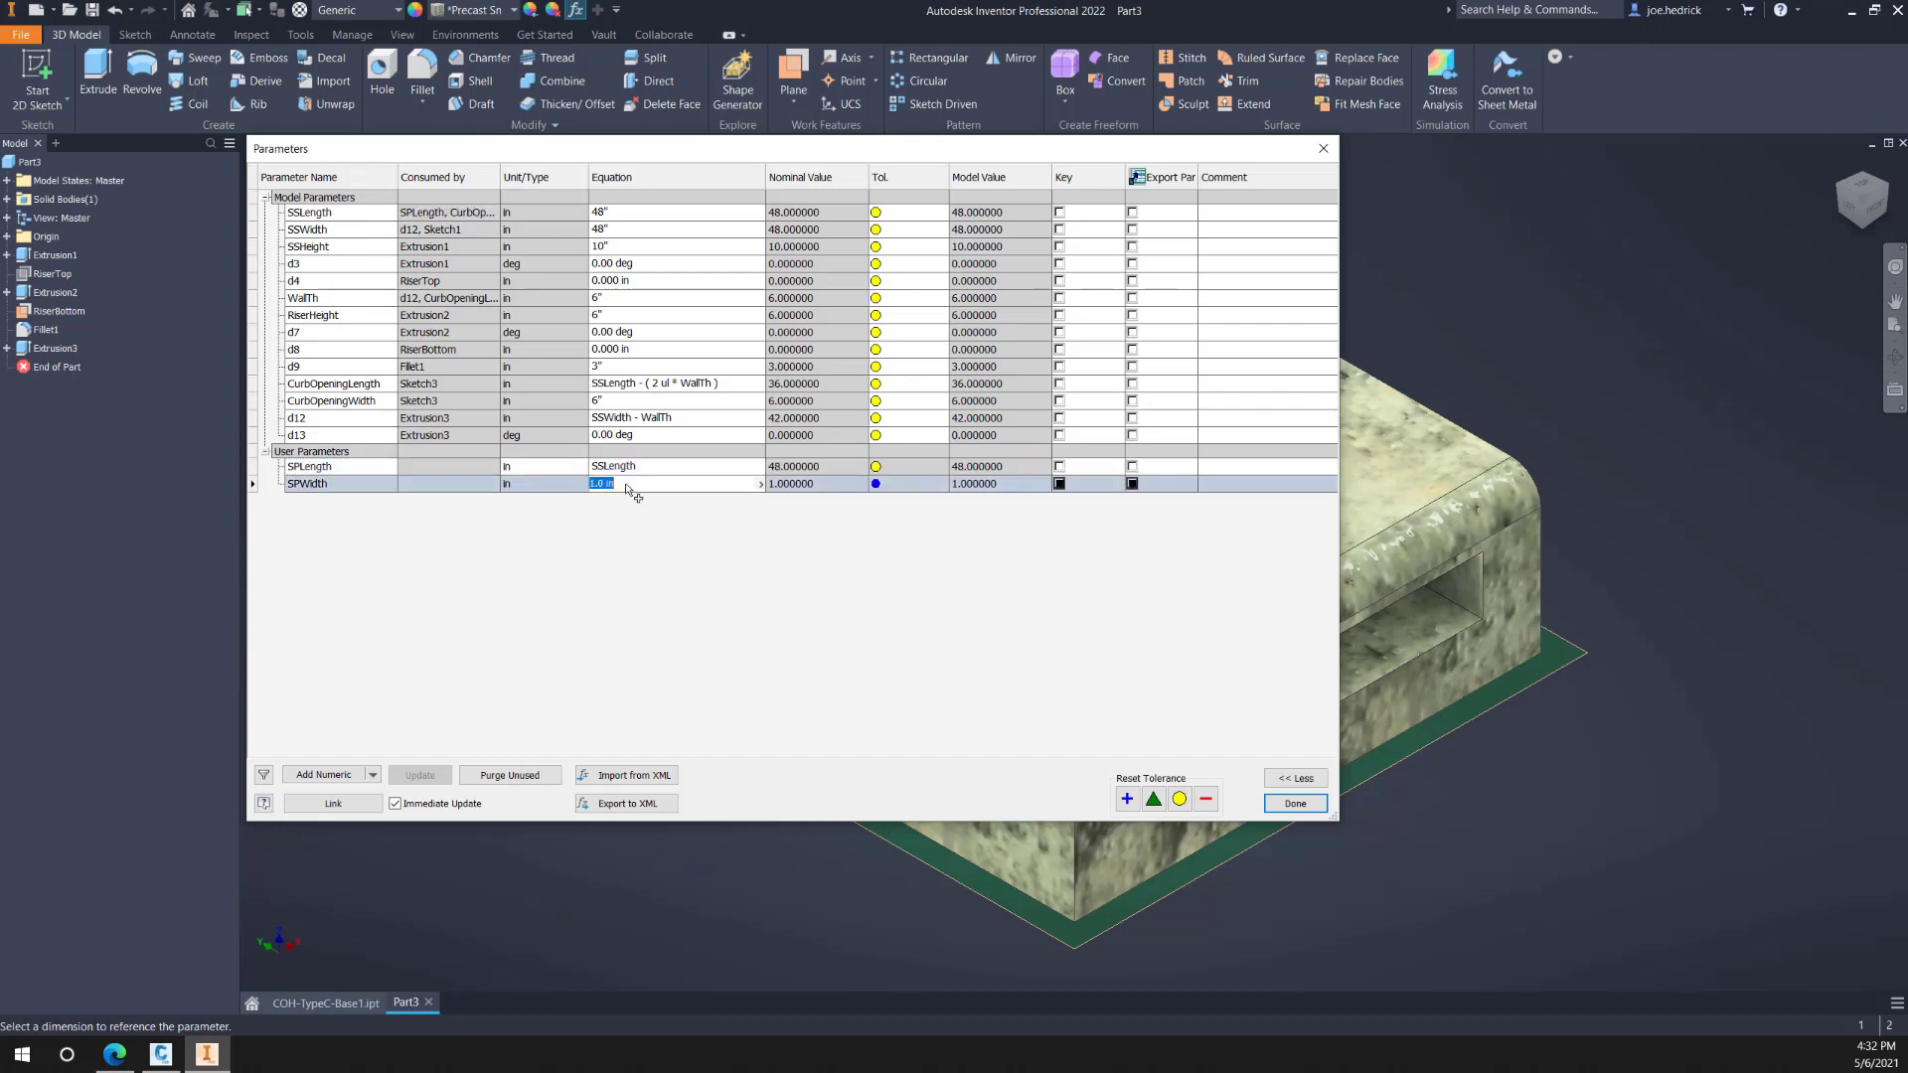
text(SSWidth)
key(Return)
Step: Mark the SPWidth and SPLength user parameters as key parameters
click(1060, 483)
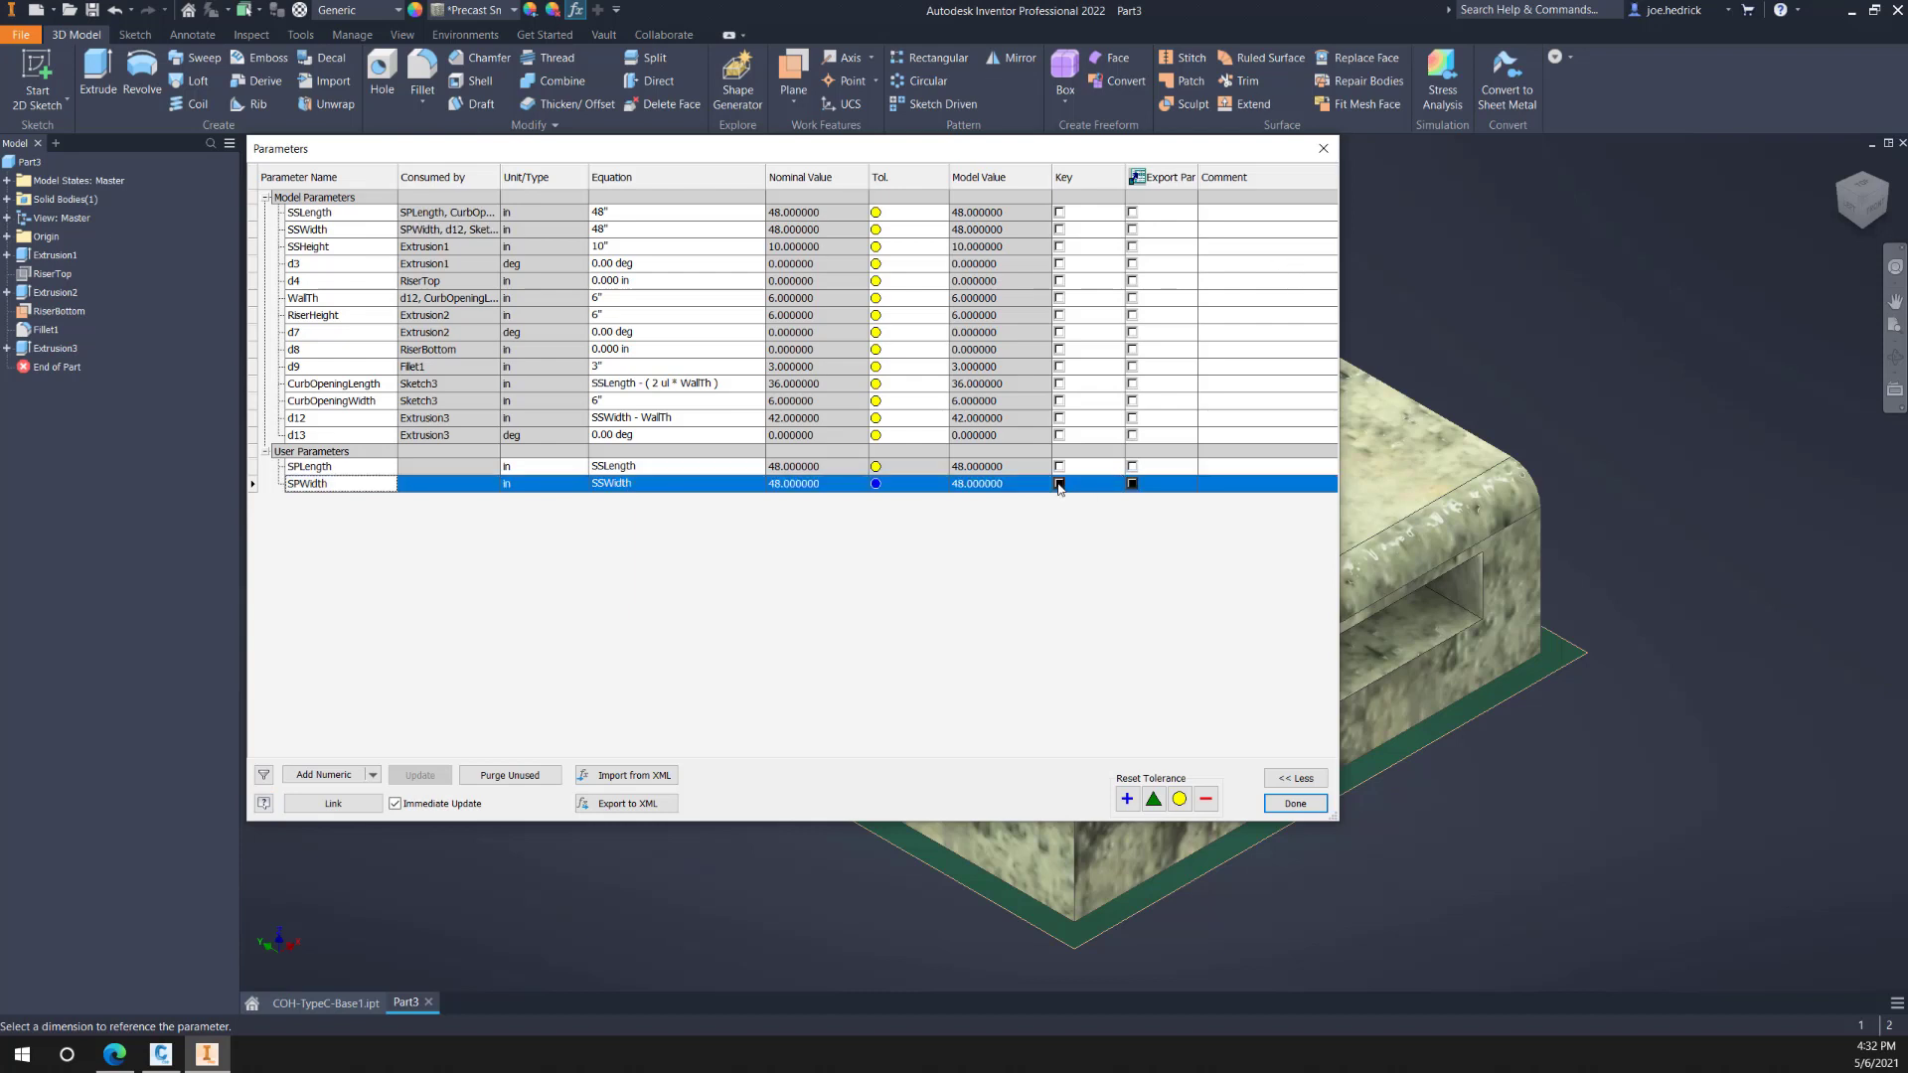
click(1060, 466)
click(1059, 466)
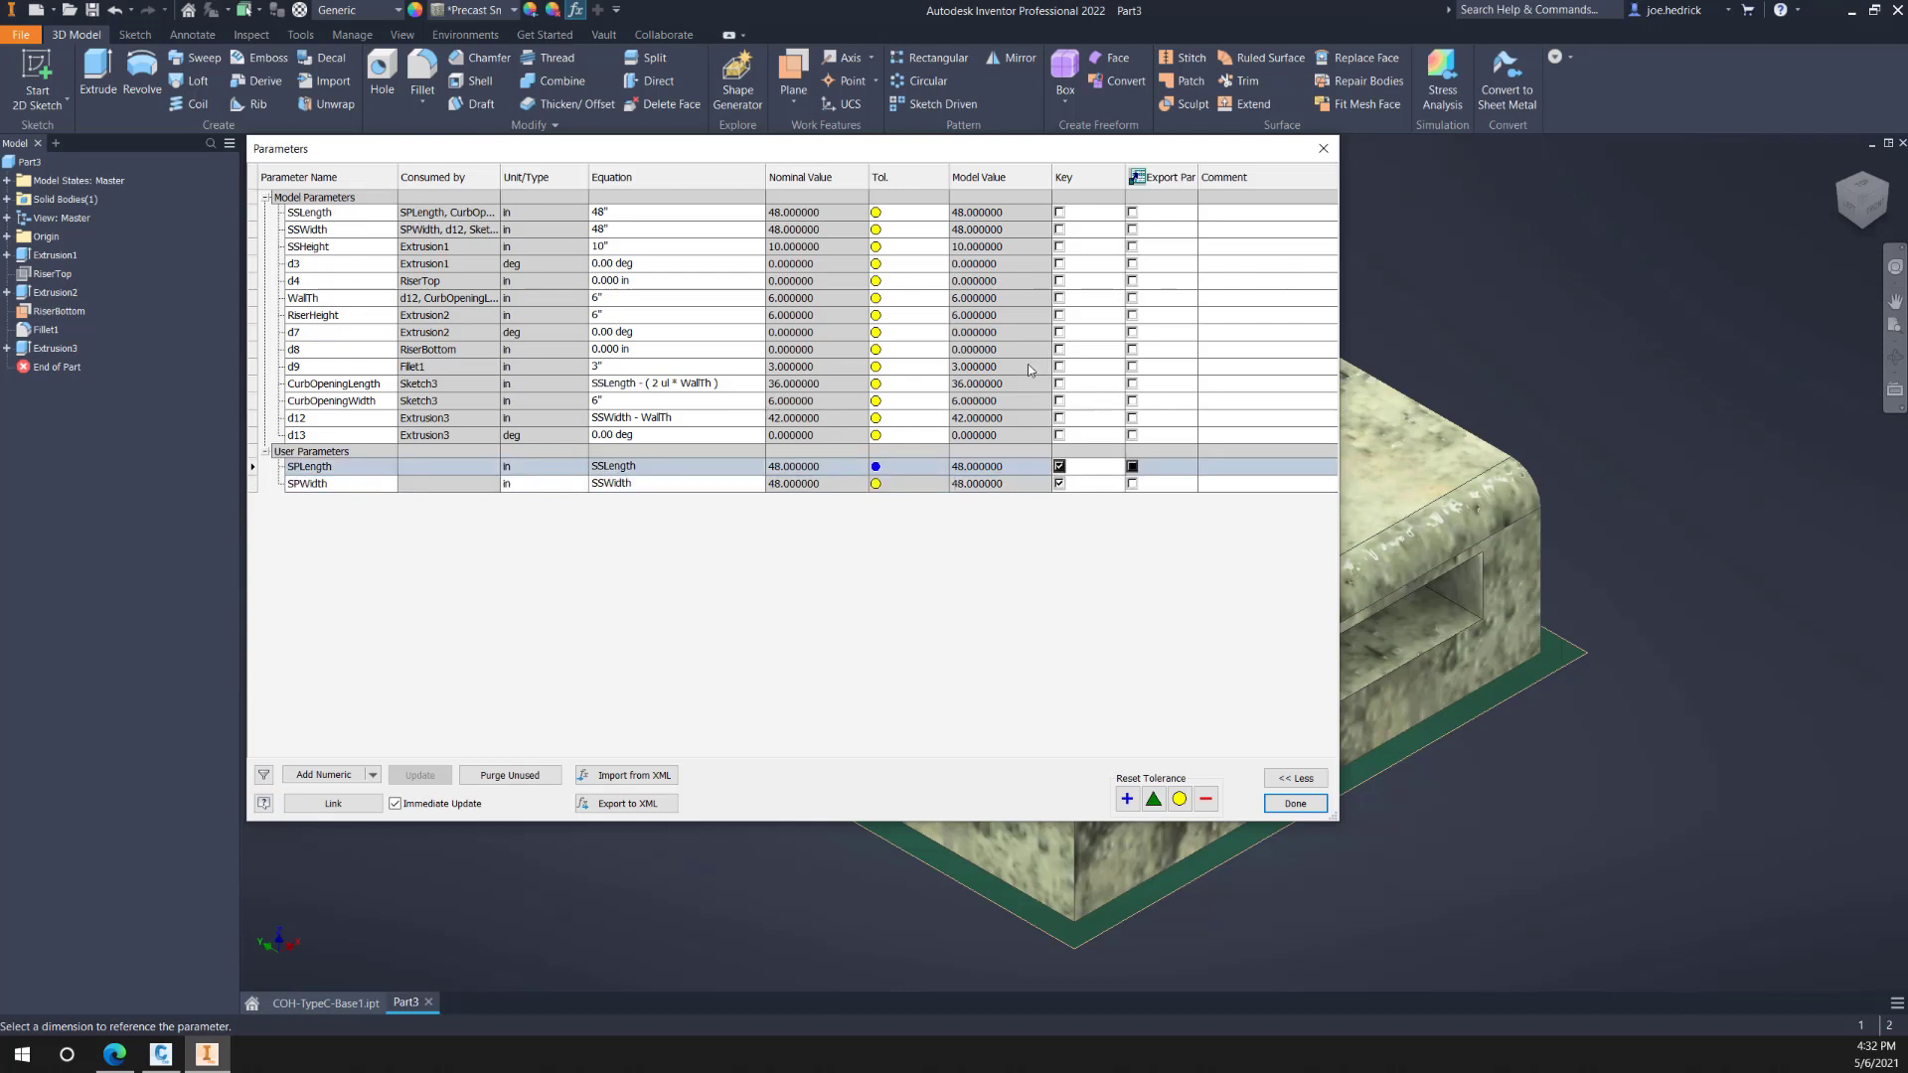
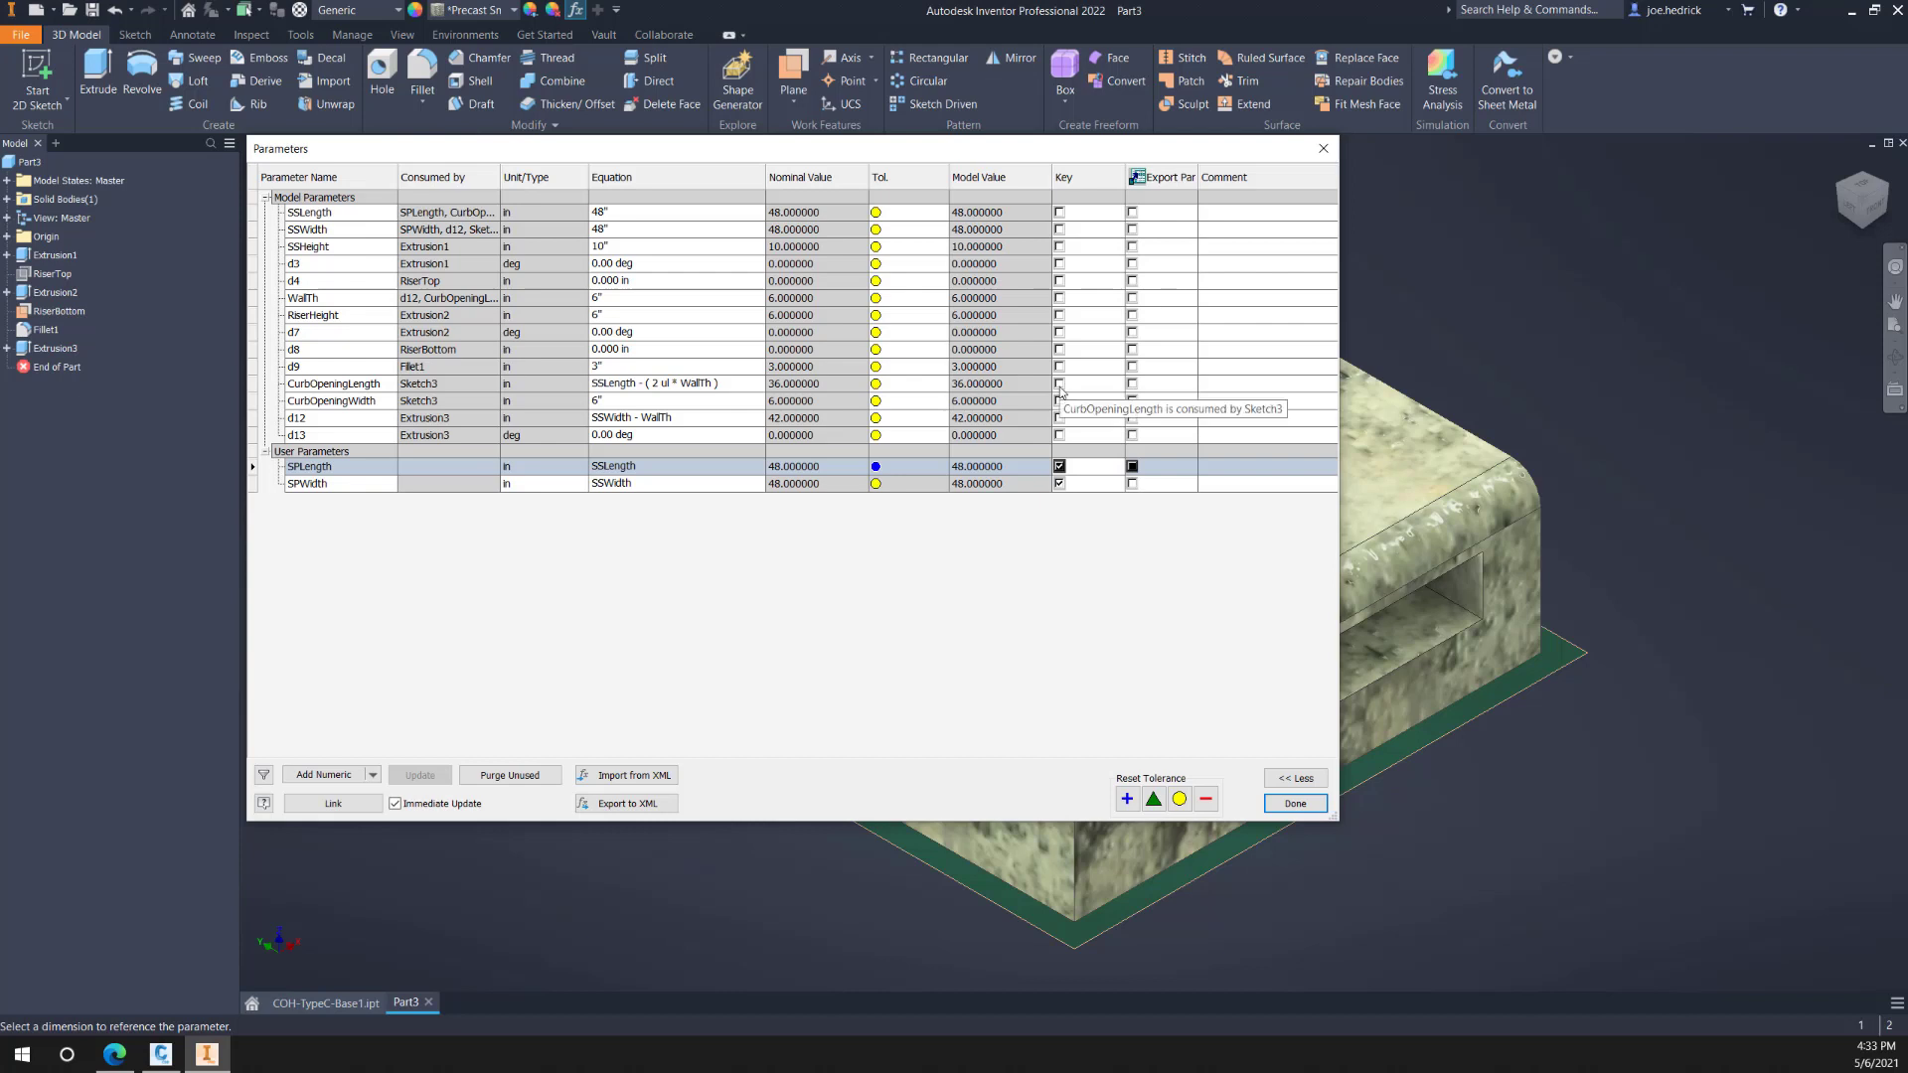
Step: Mark the WallTh, SSHeight, SSWidth and SSLength model parameters as key parameters
click(1059, 315)
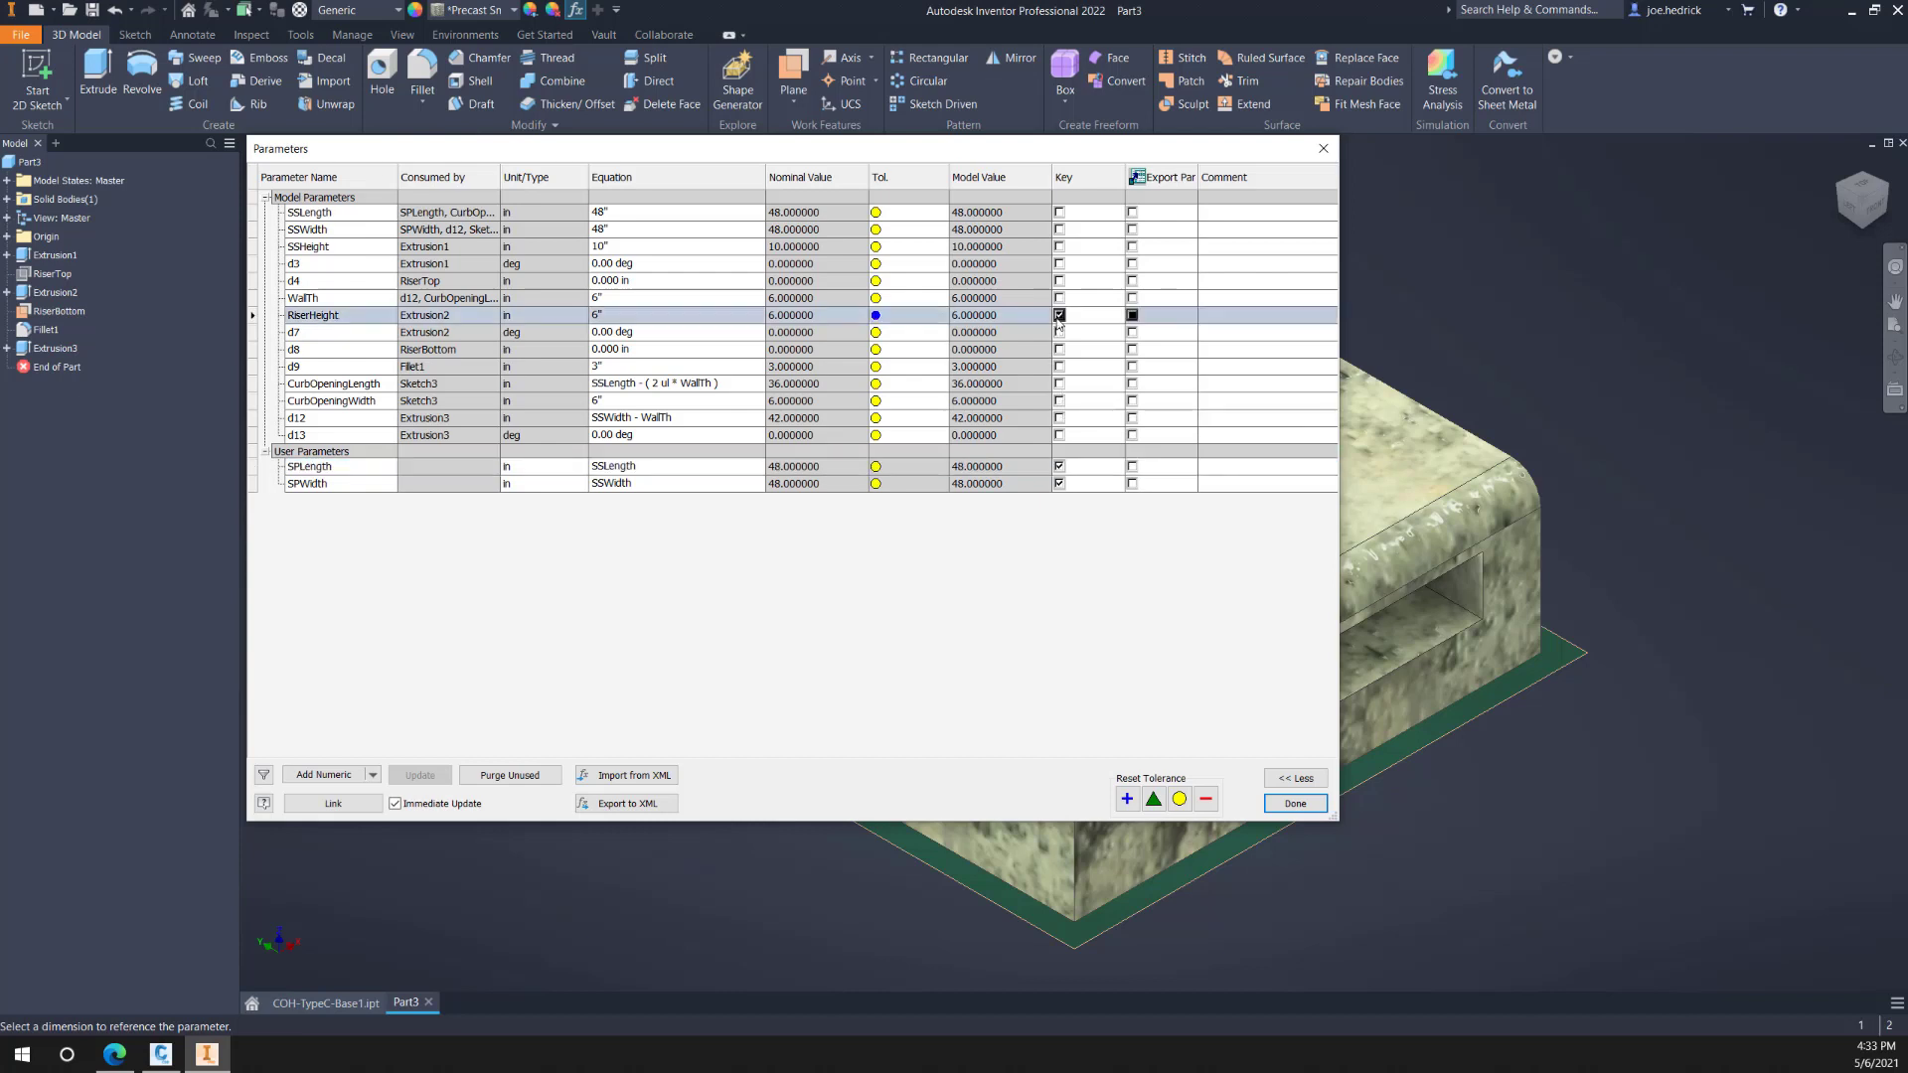
click(1059, 298)
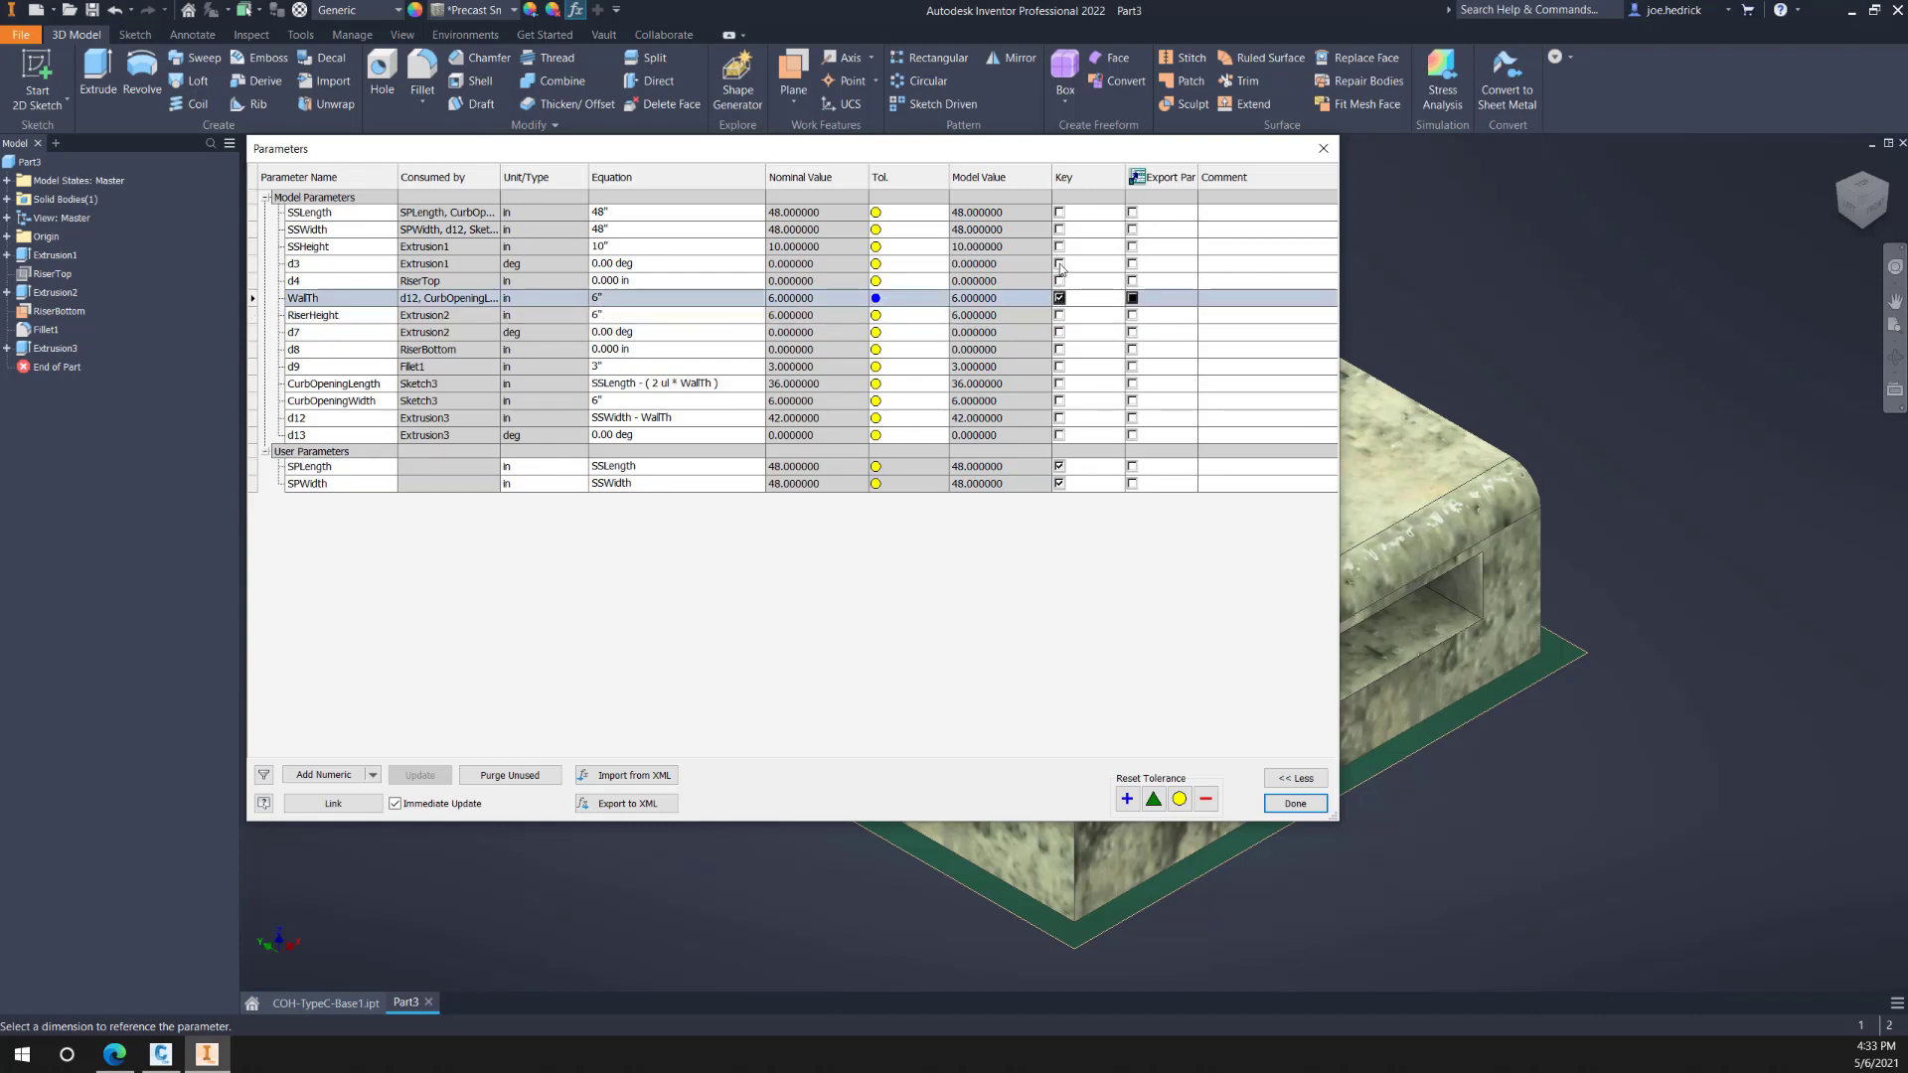
click(1059, 265)
click(1059, 246)
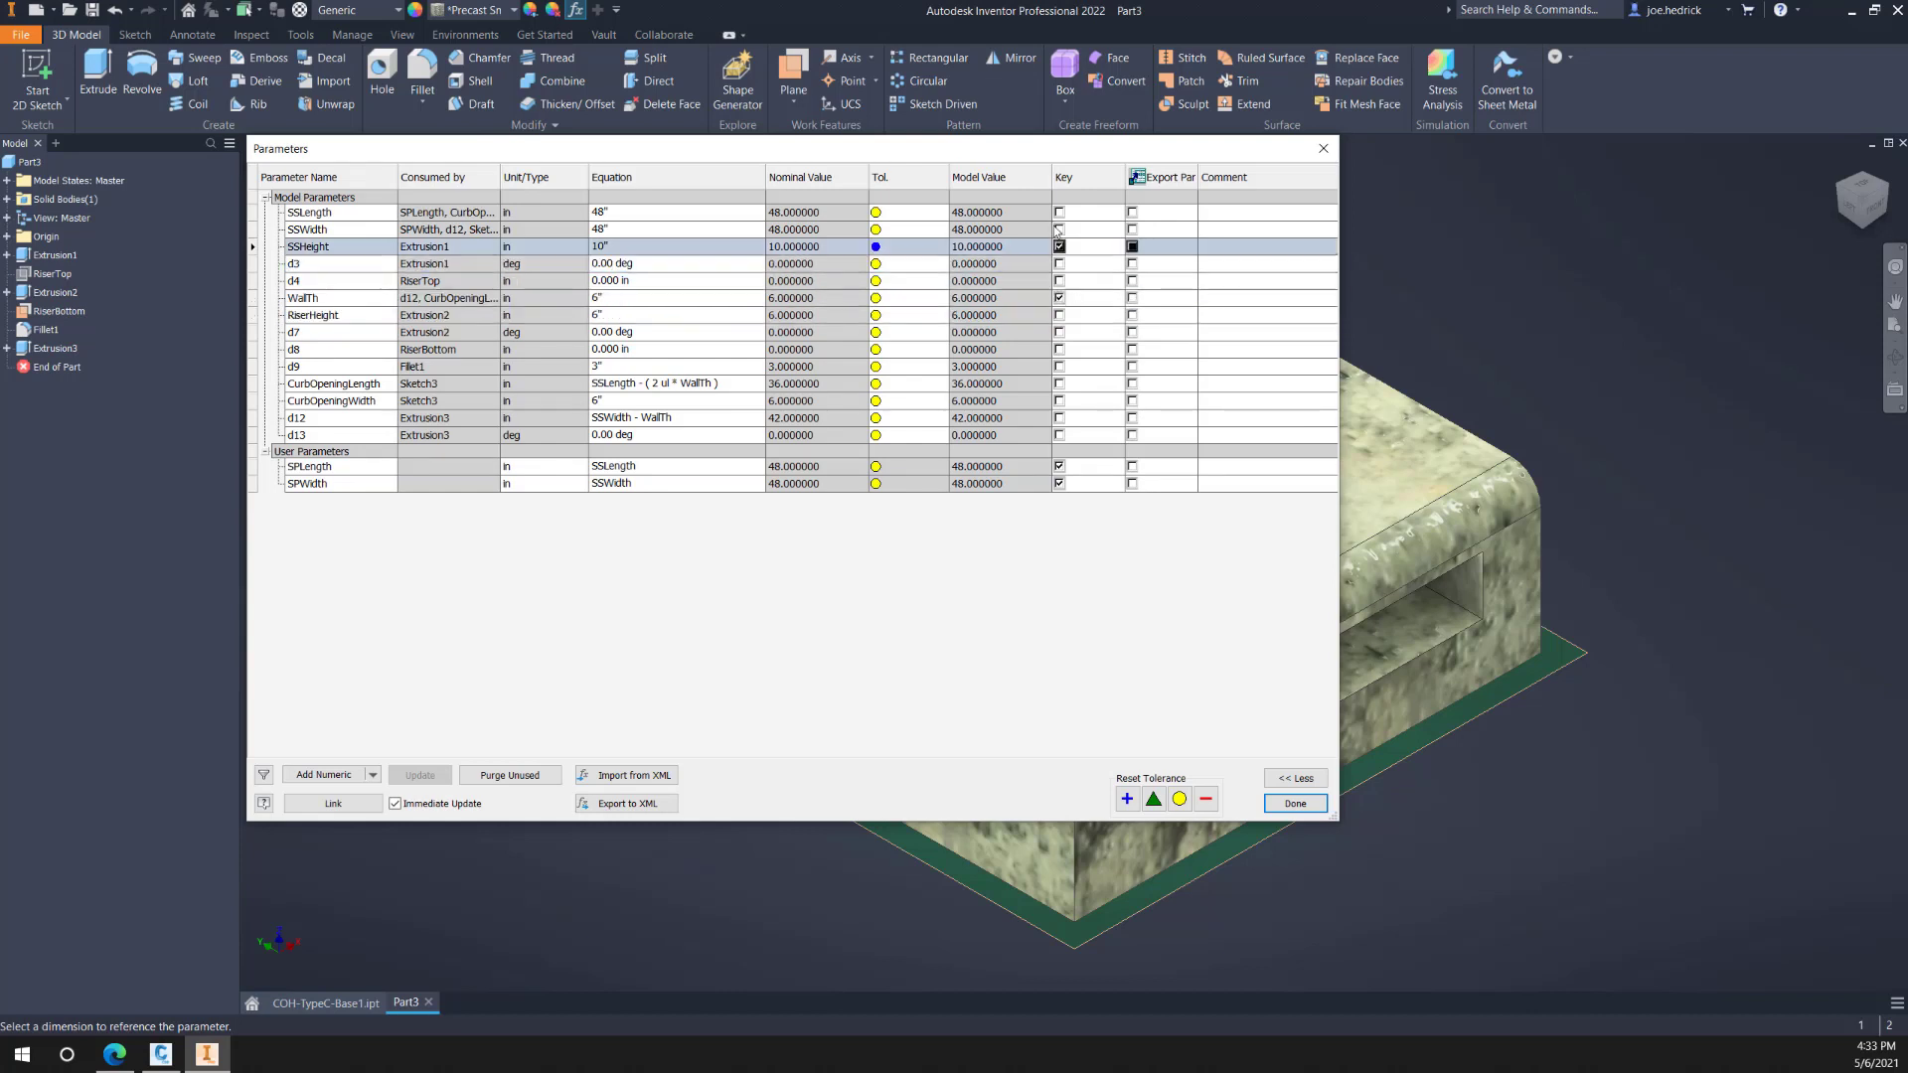
click(1059, 229)
click(1059, 212)
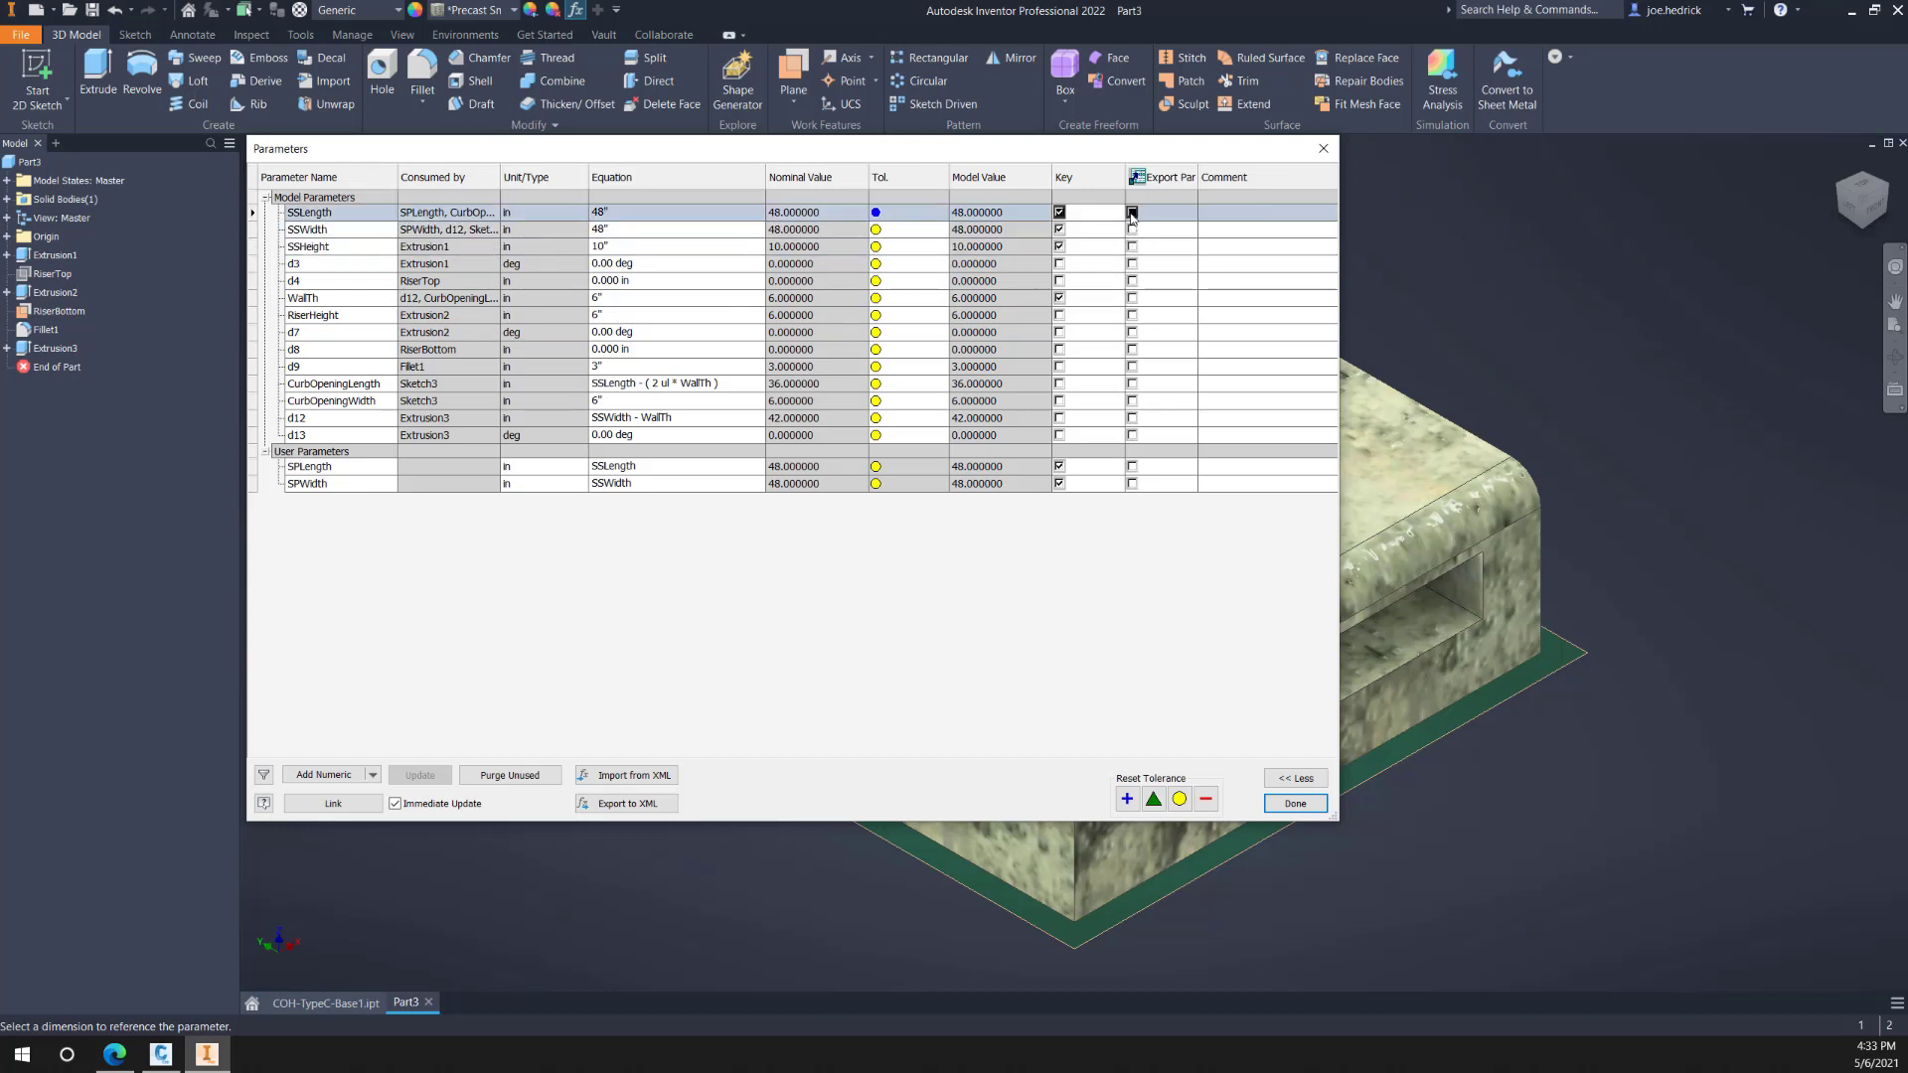
Step: Mark SSLength, SSWidth, SSHeight, WallTh, SPLength and SPWidth as export parameters, and finish editing the parameters
click(1132, 212)
click(1132, 229)
click(1132, 247)
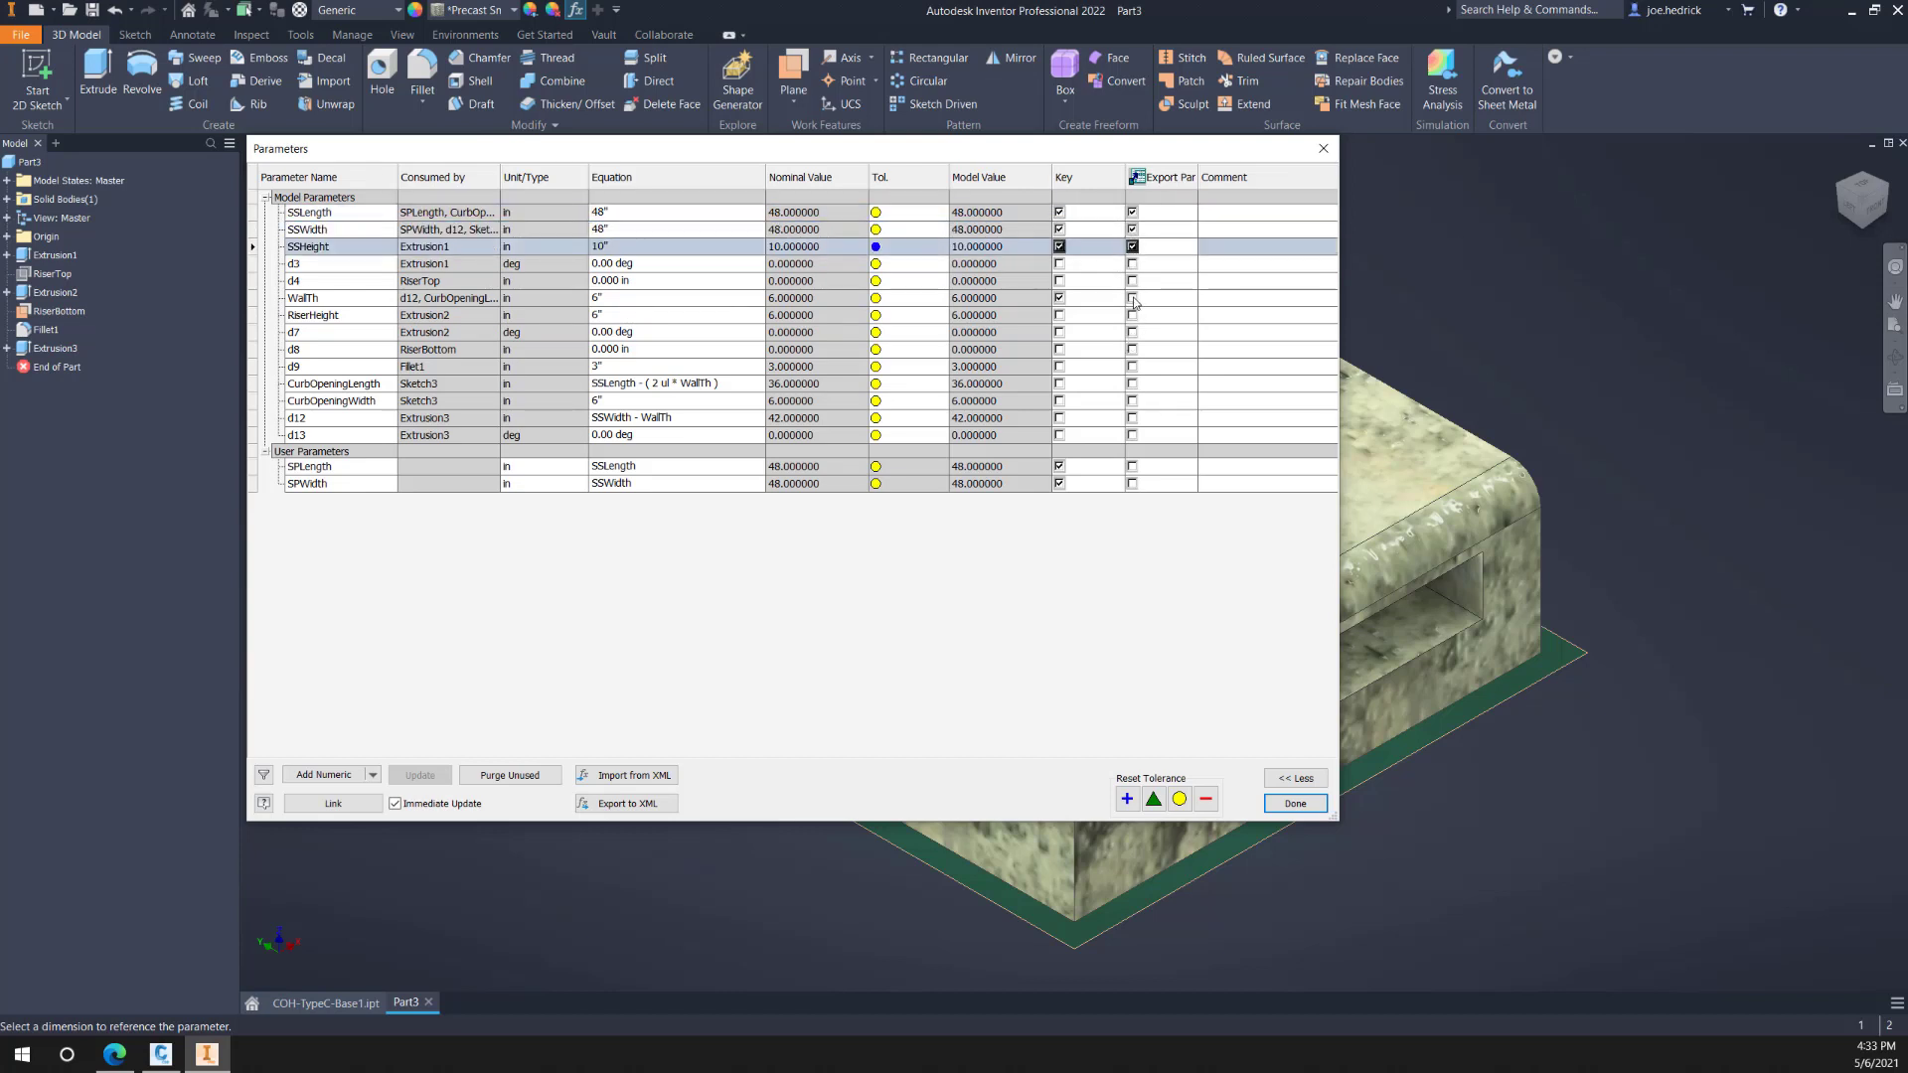
click(1131, 298)
click(1132, 466)
click(1131, 482)
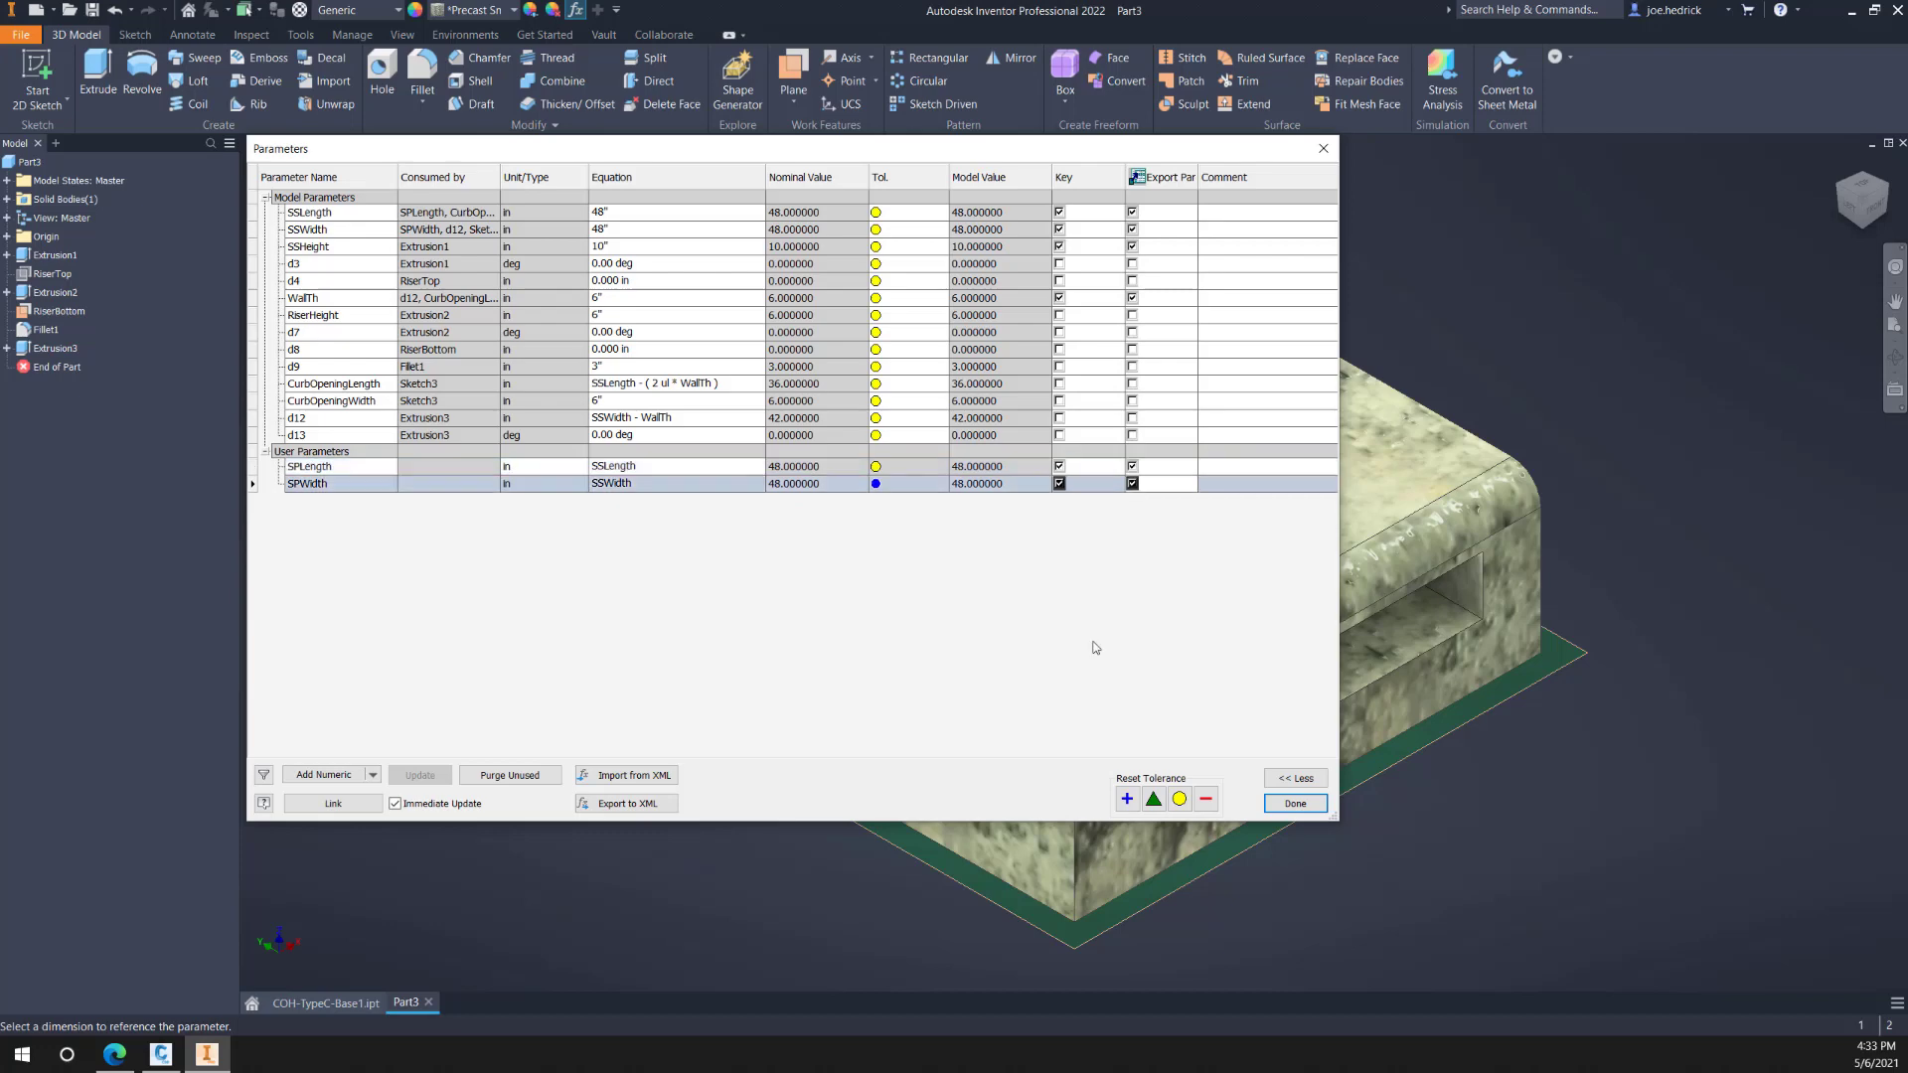
click(1293, 805)
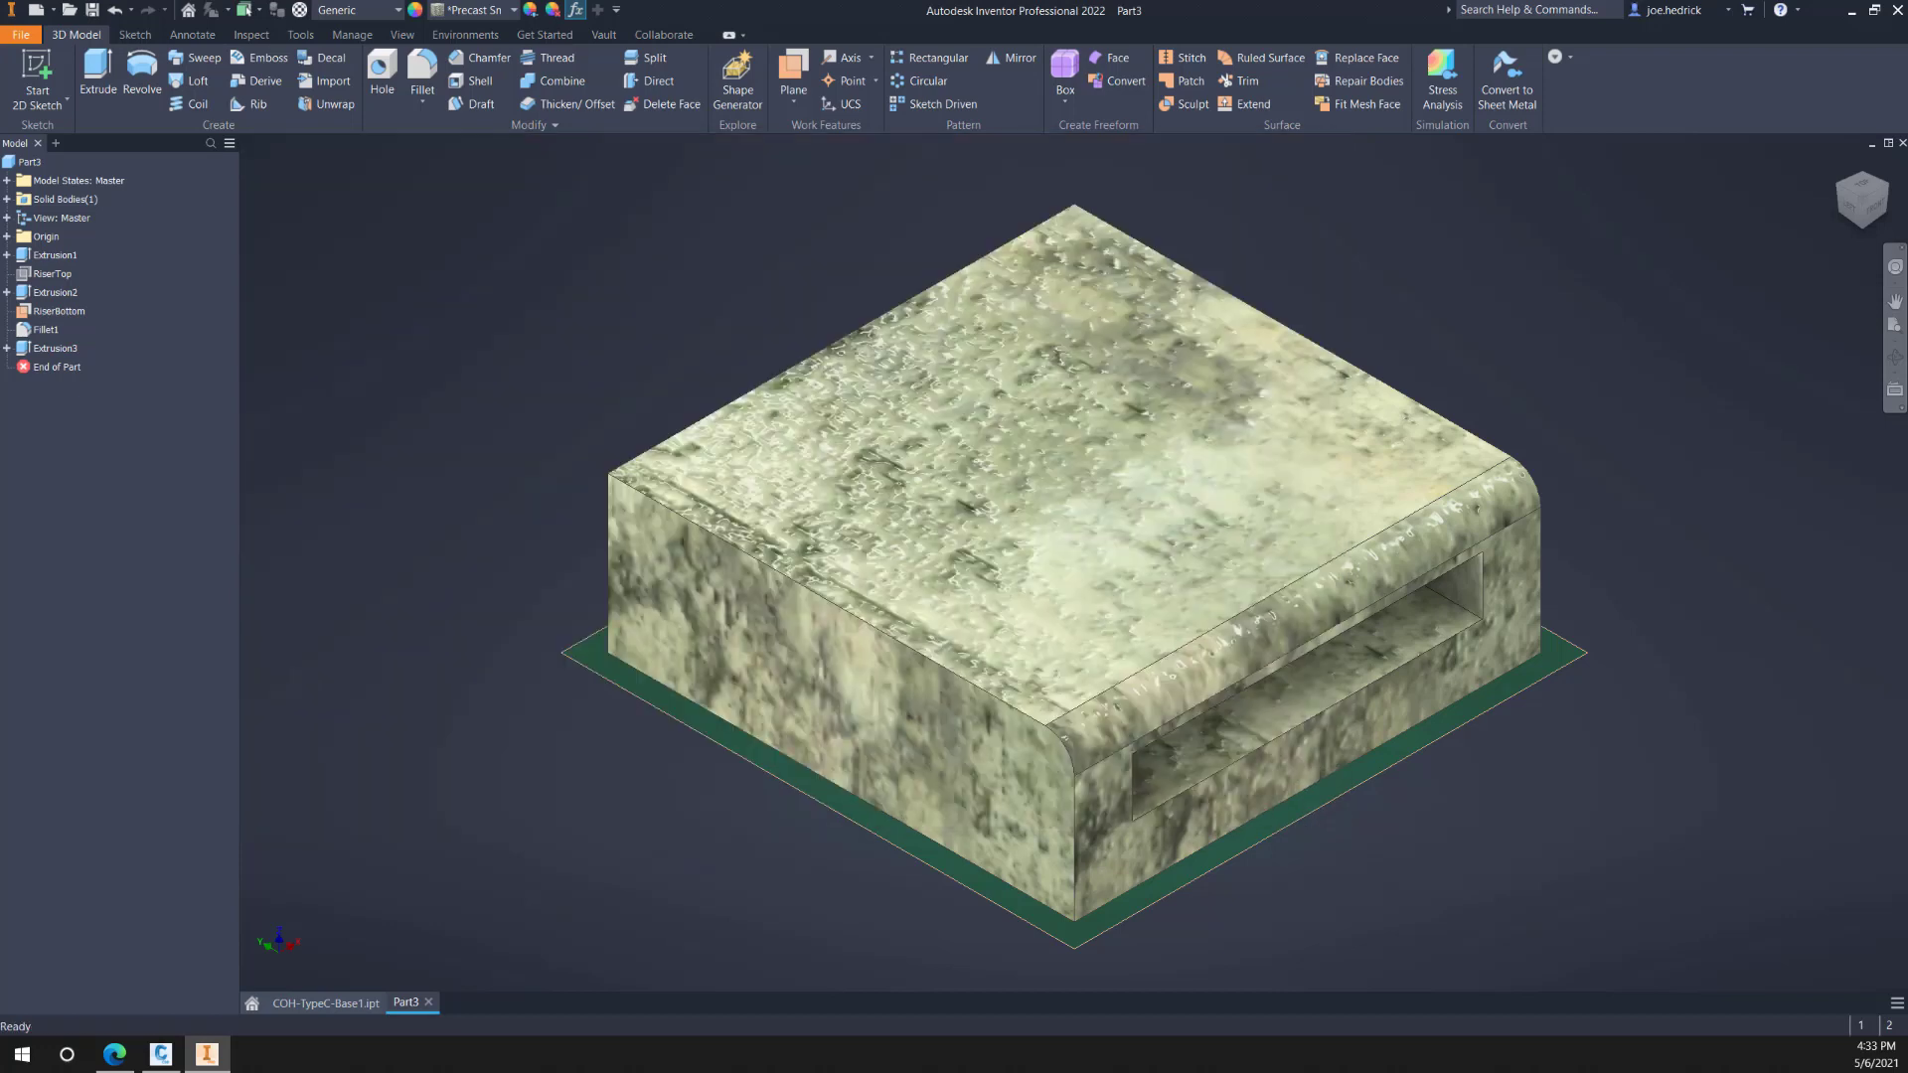
Step: Enter the Infrastructure Part Shape Utilities environment and turn the riser to expose its underside and front curb opening
click(465, 35)
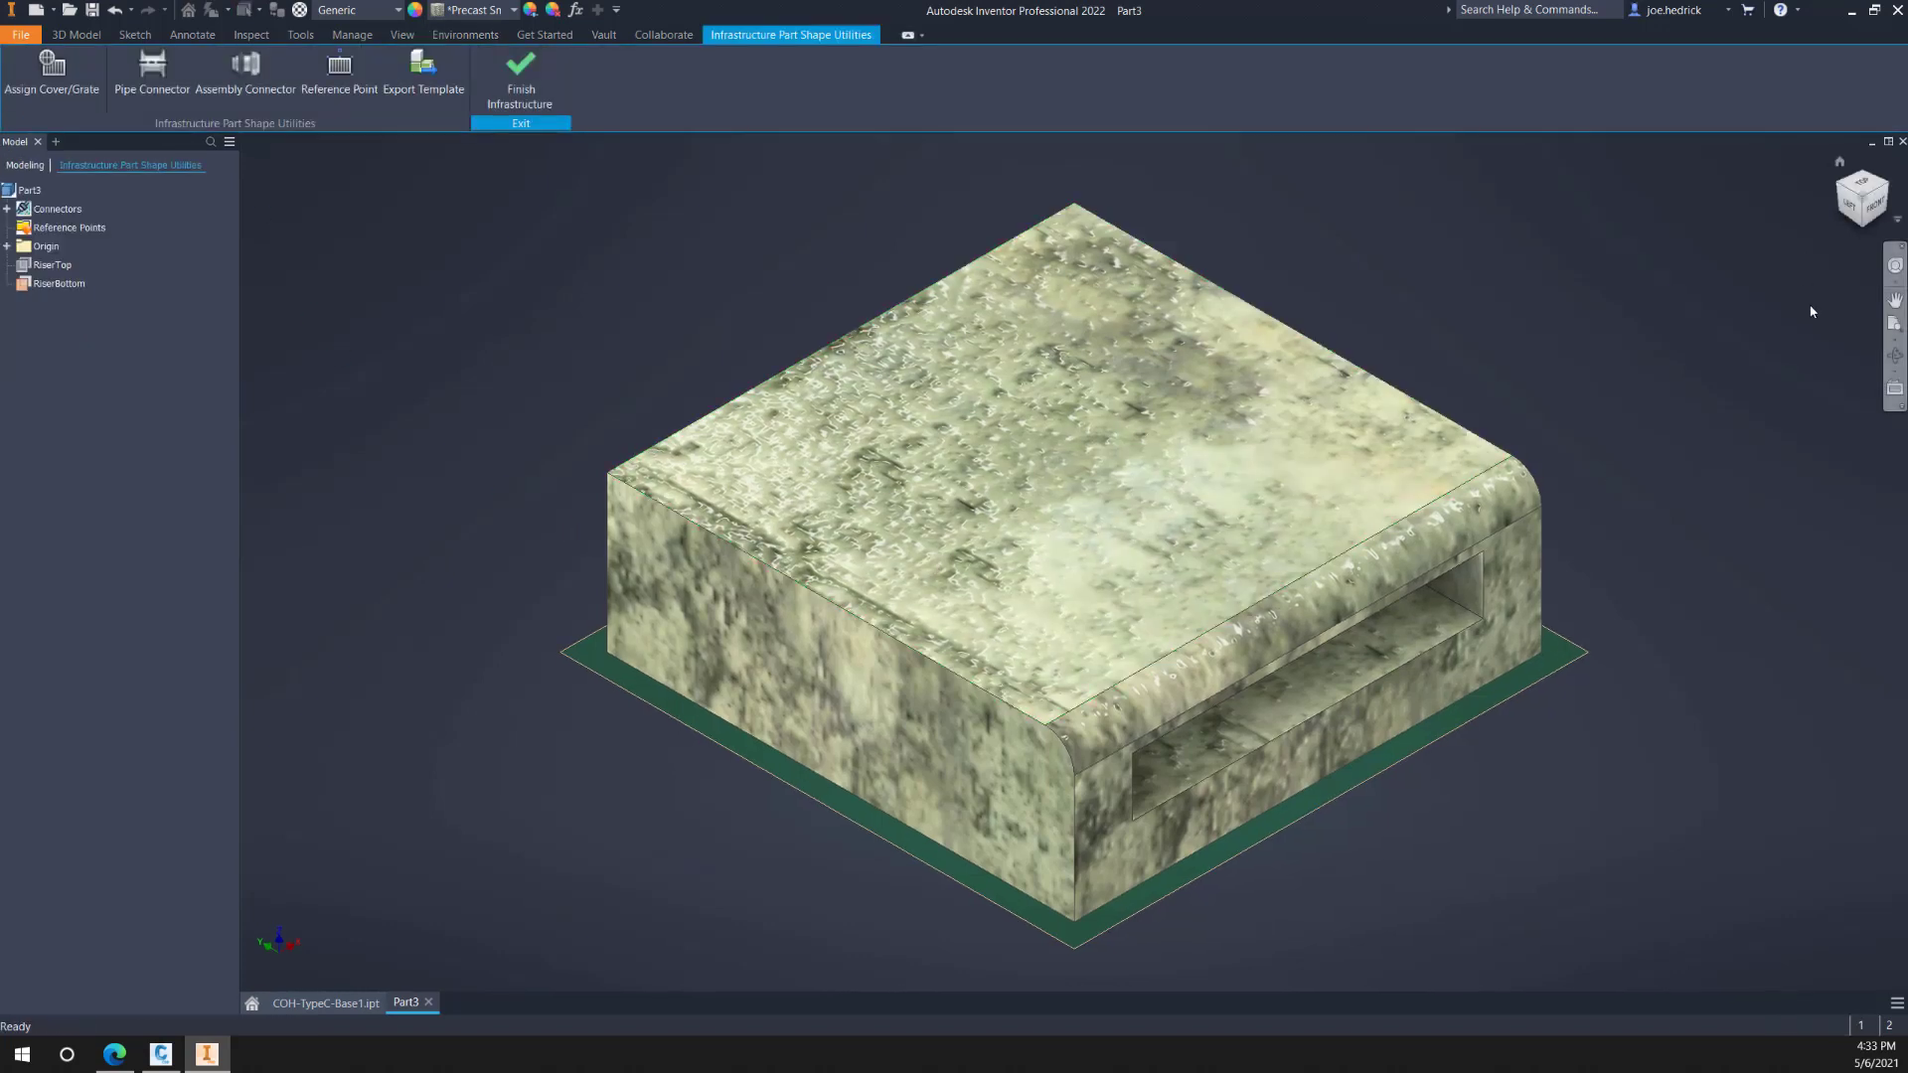
click(1895, 354)
drag(1165, 524, 1052, 603)
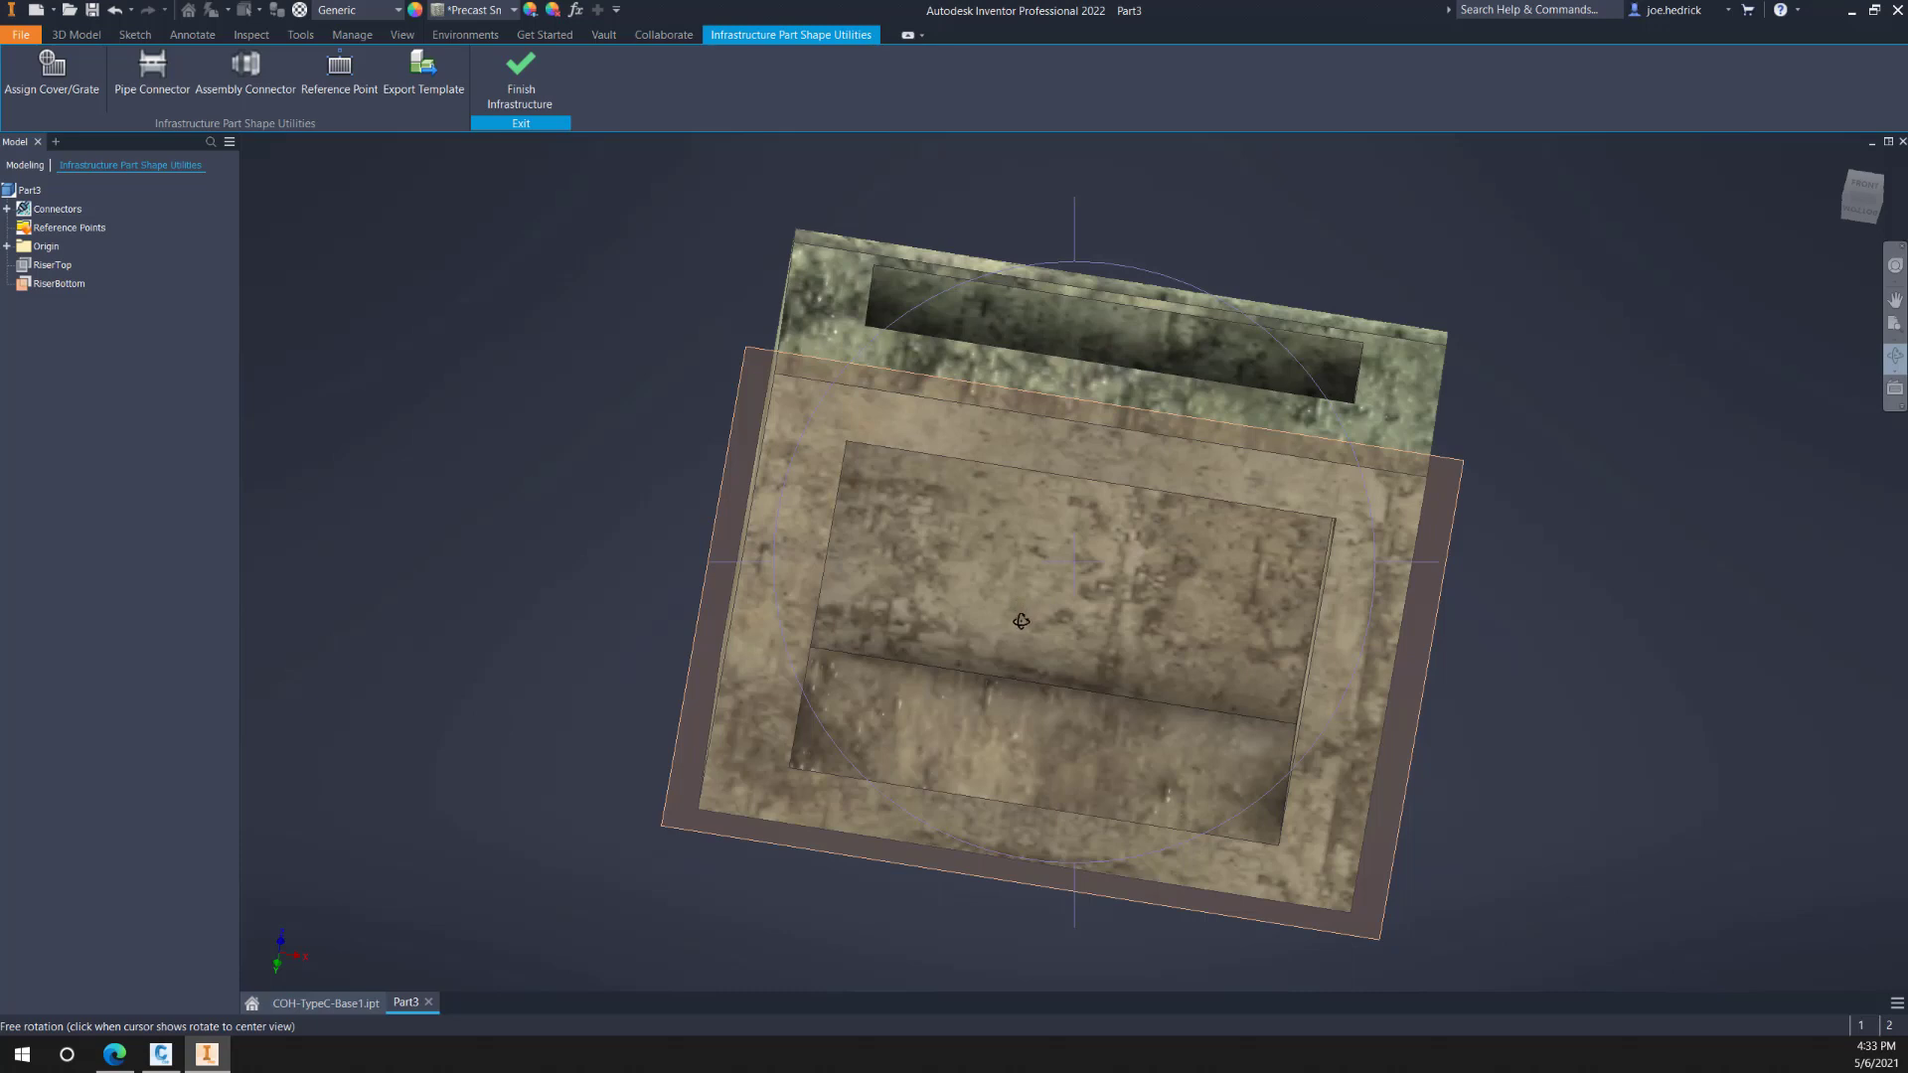
key(Escape)
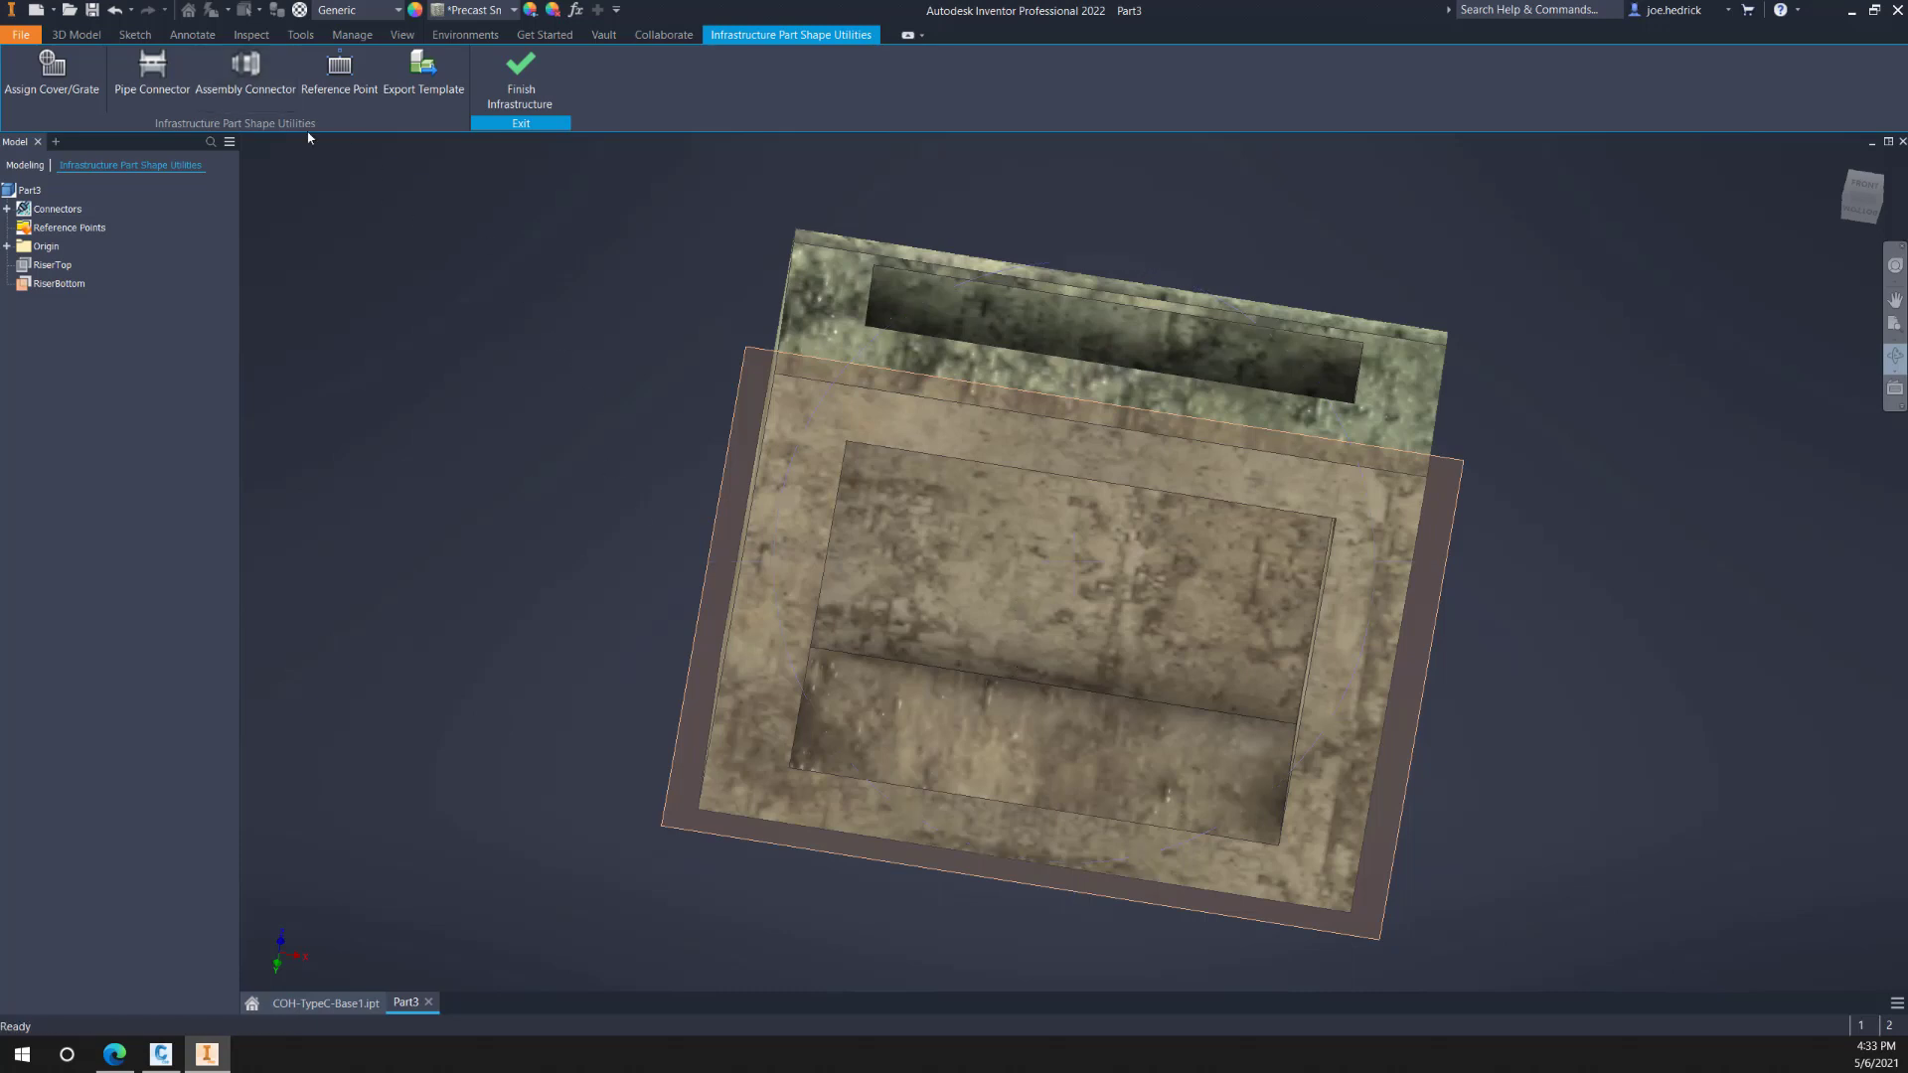
click(1895, 355)
drag(1191, 387, 1202, 517)
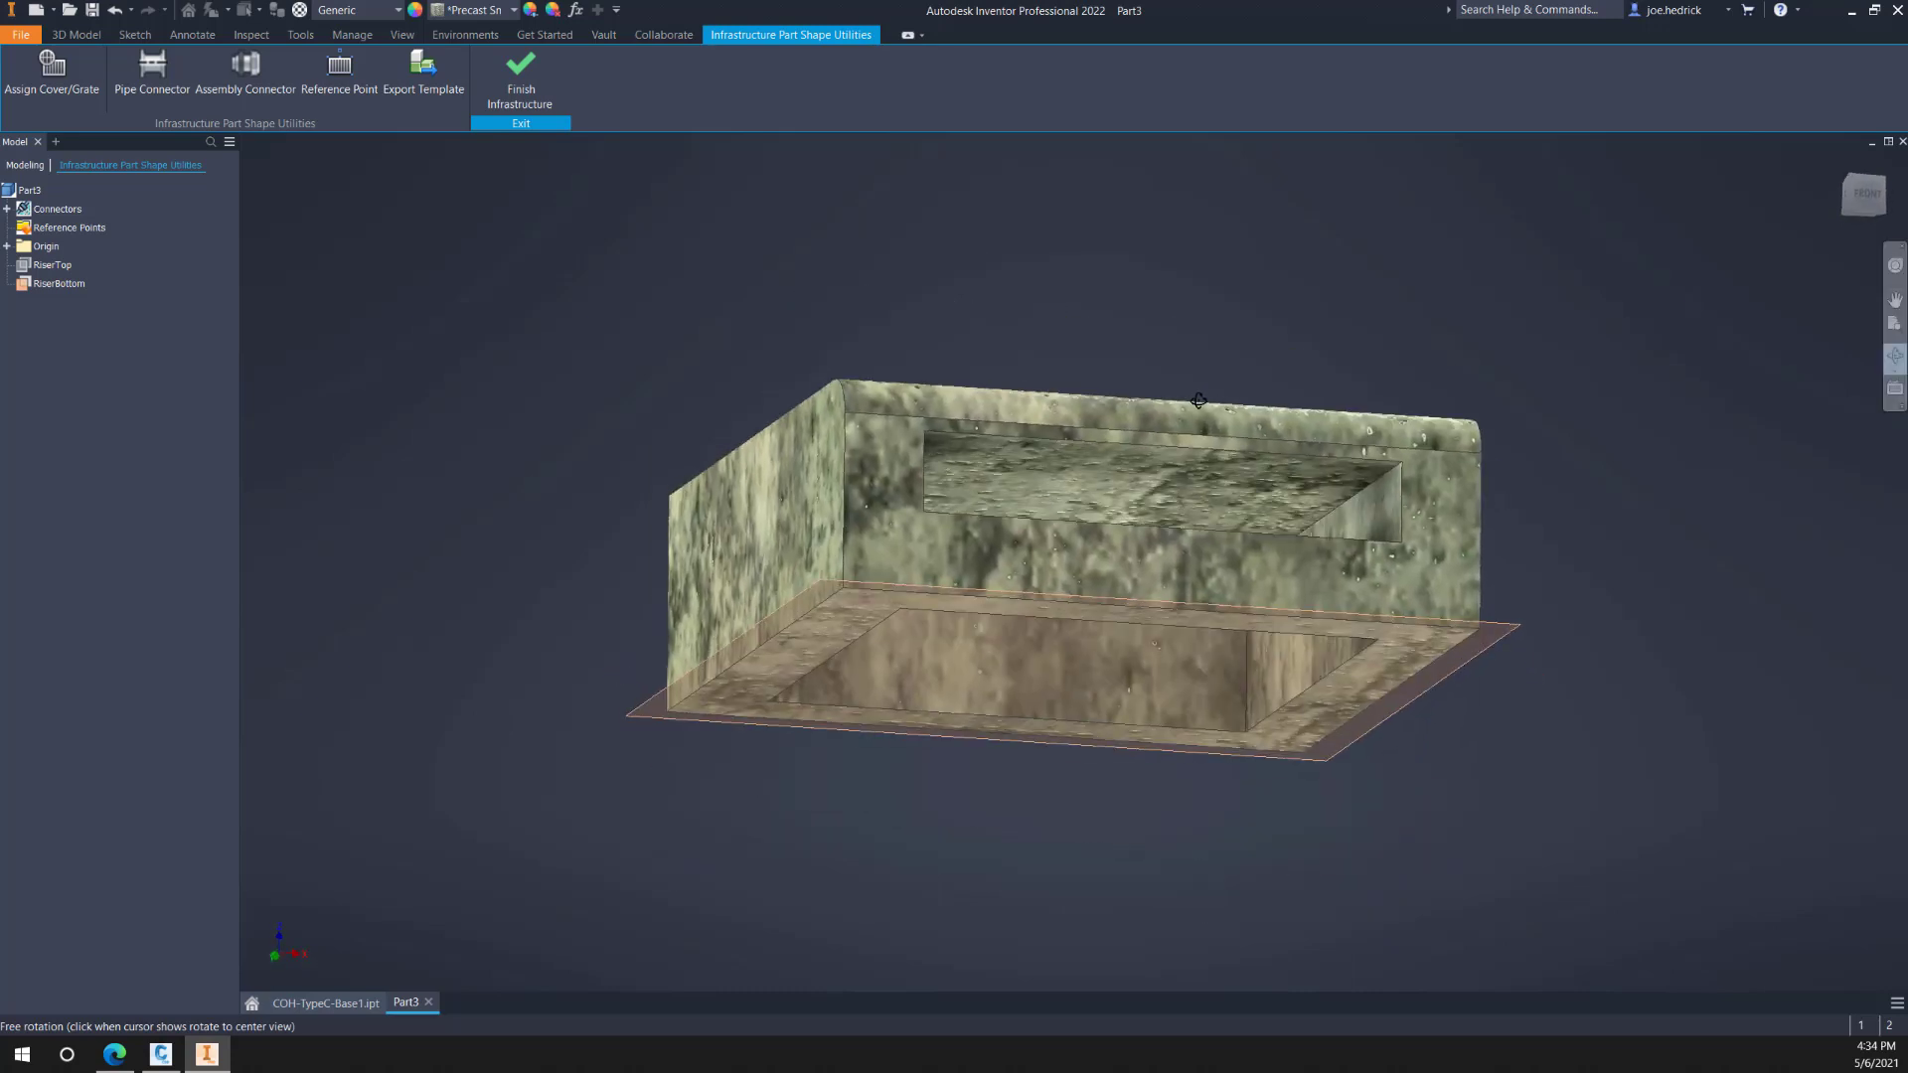
key(Escape)
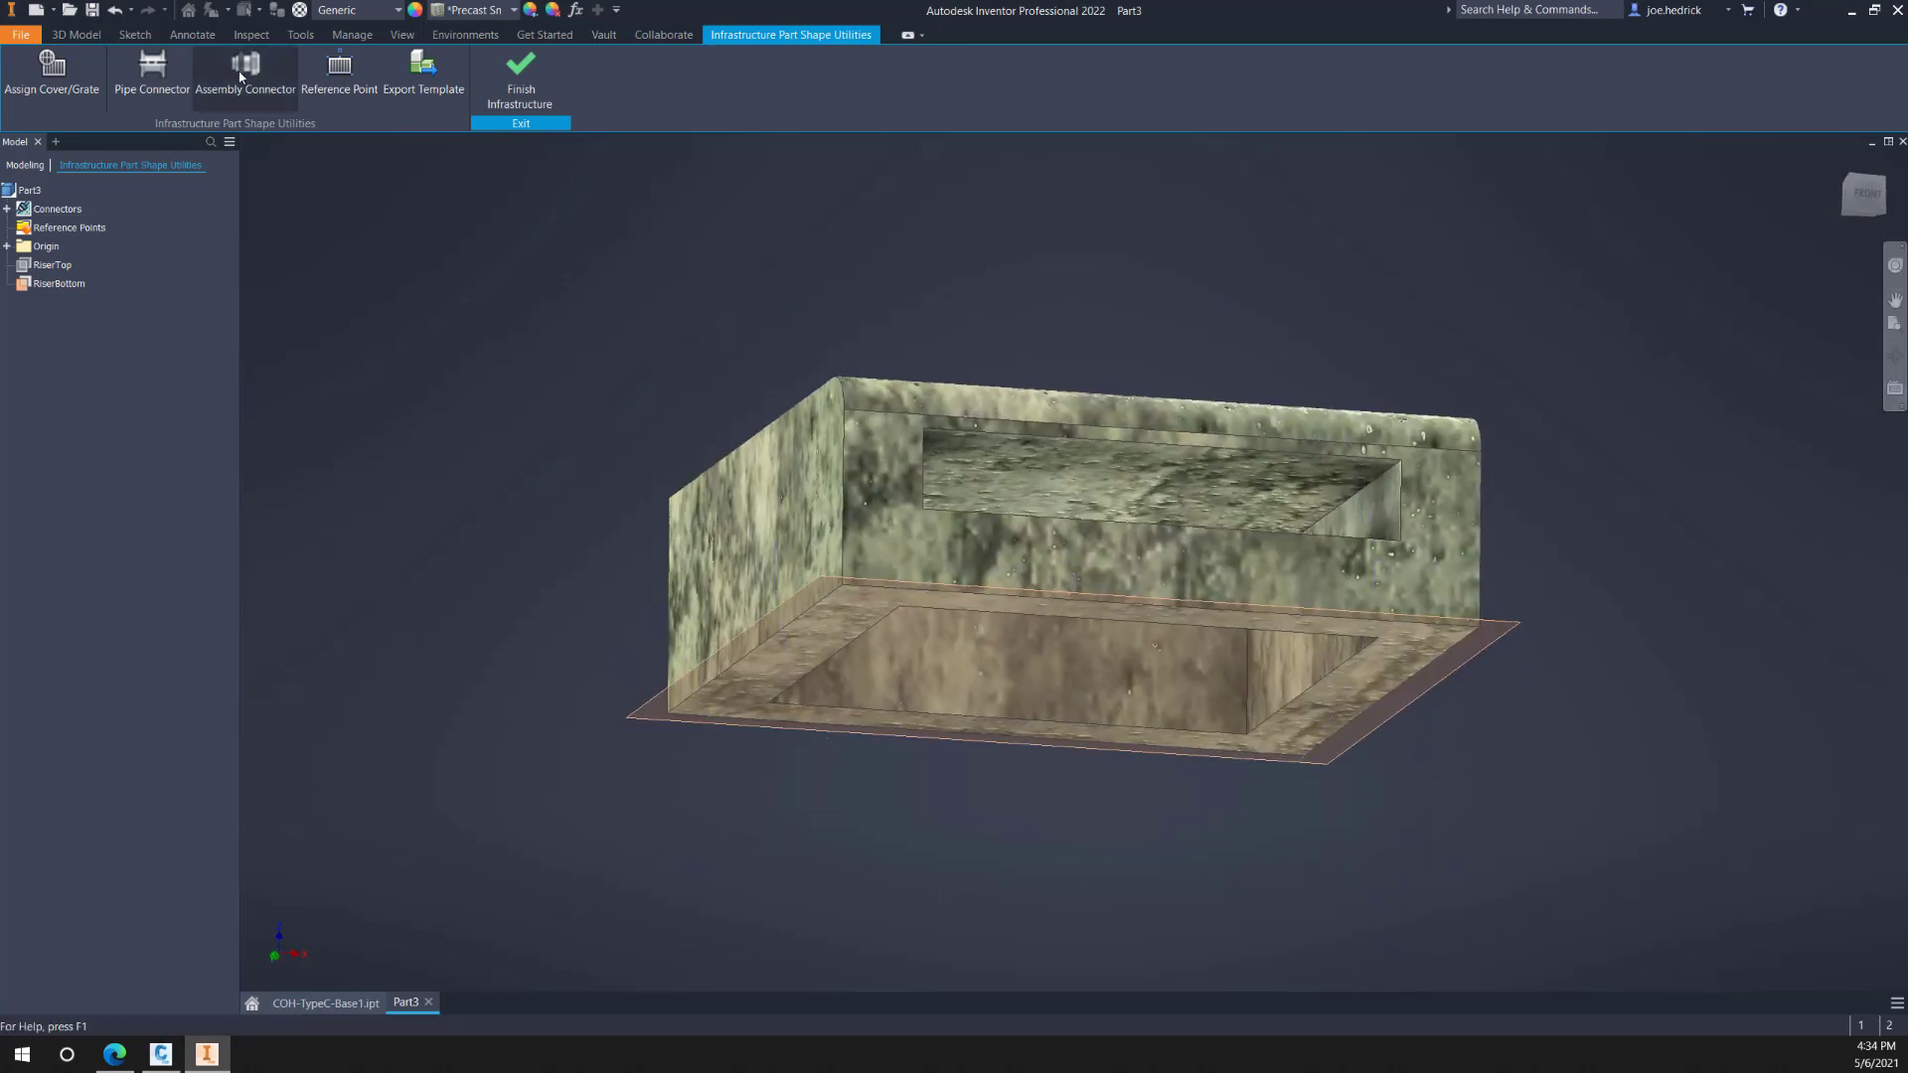
Step: Add an assembly connector named UndergroundStructurePort at the center point of the edge loop on the riser's bottom face
click(240, 77)
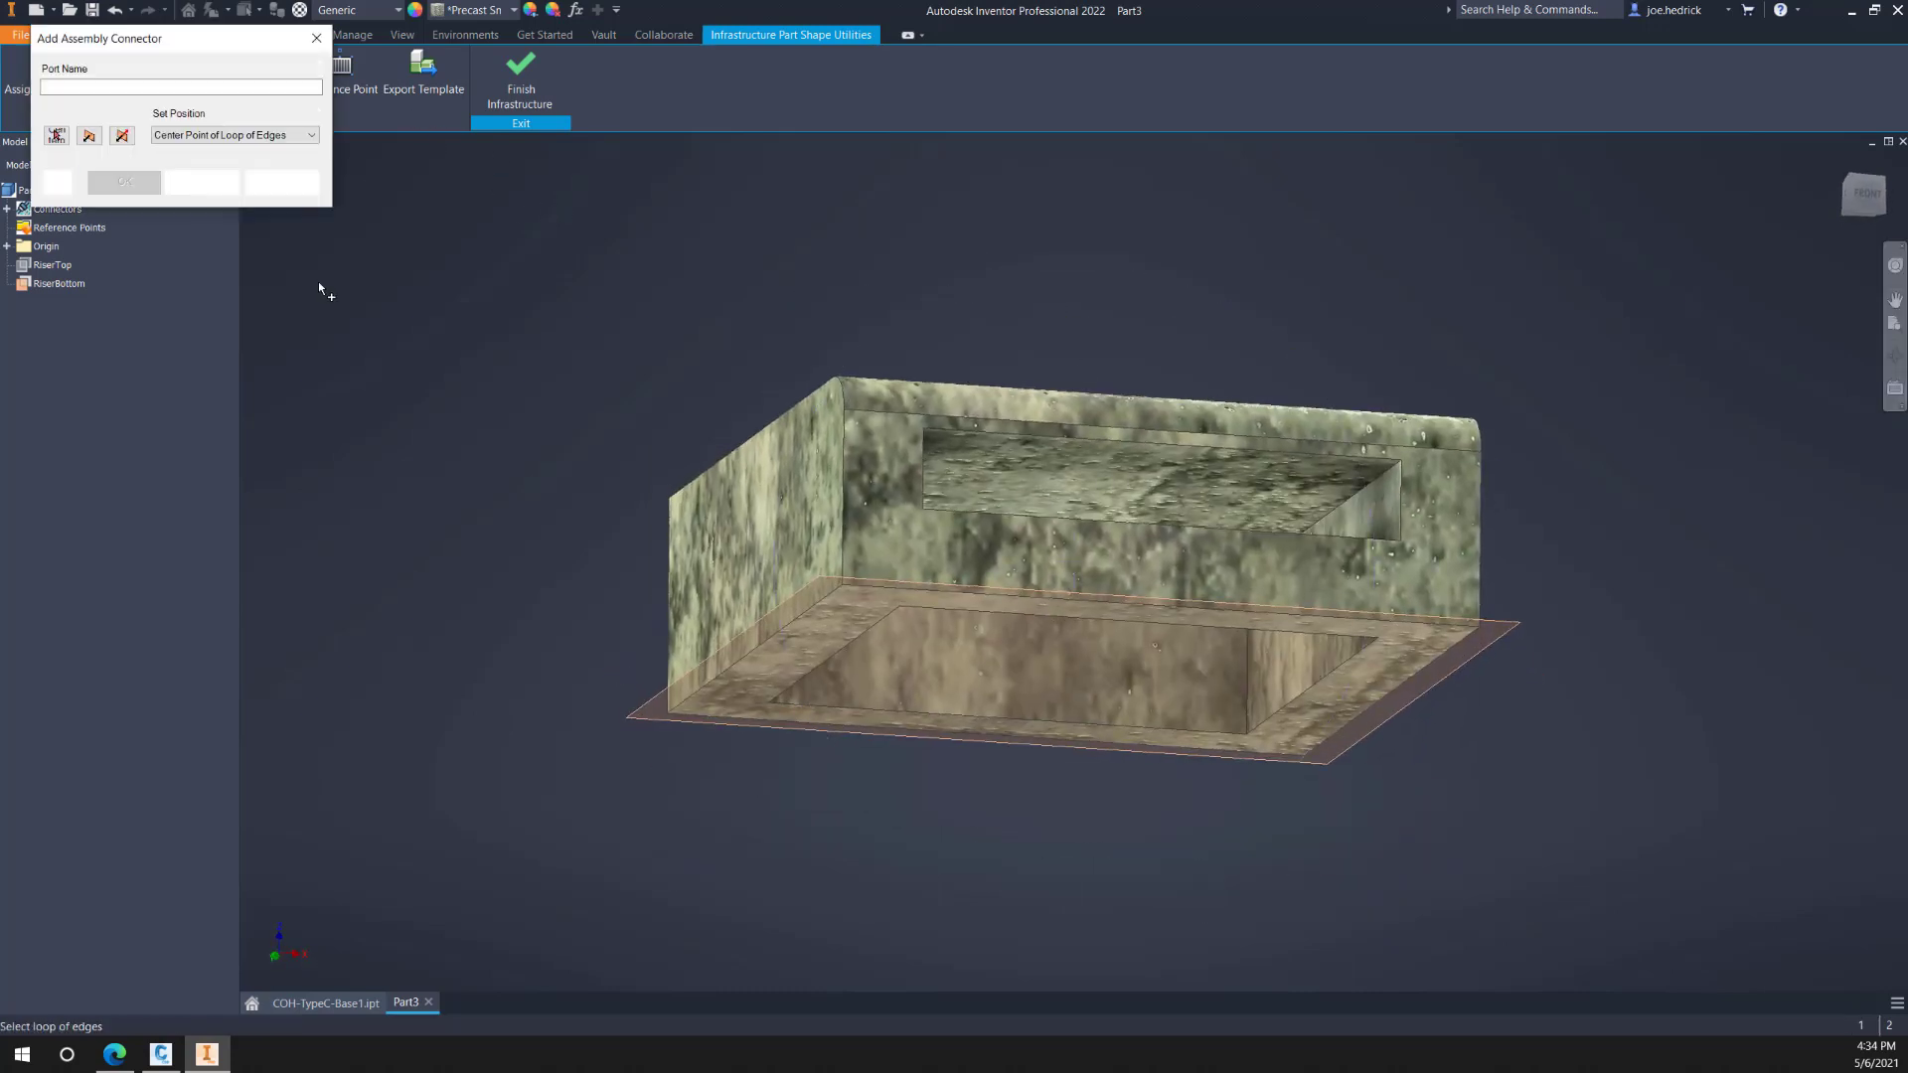
click(187, 90)
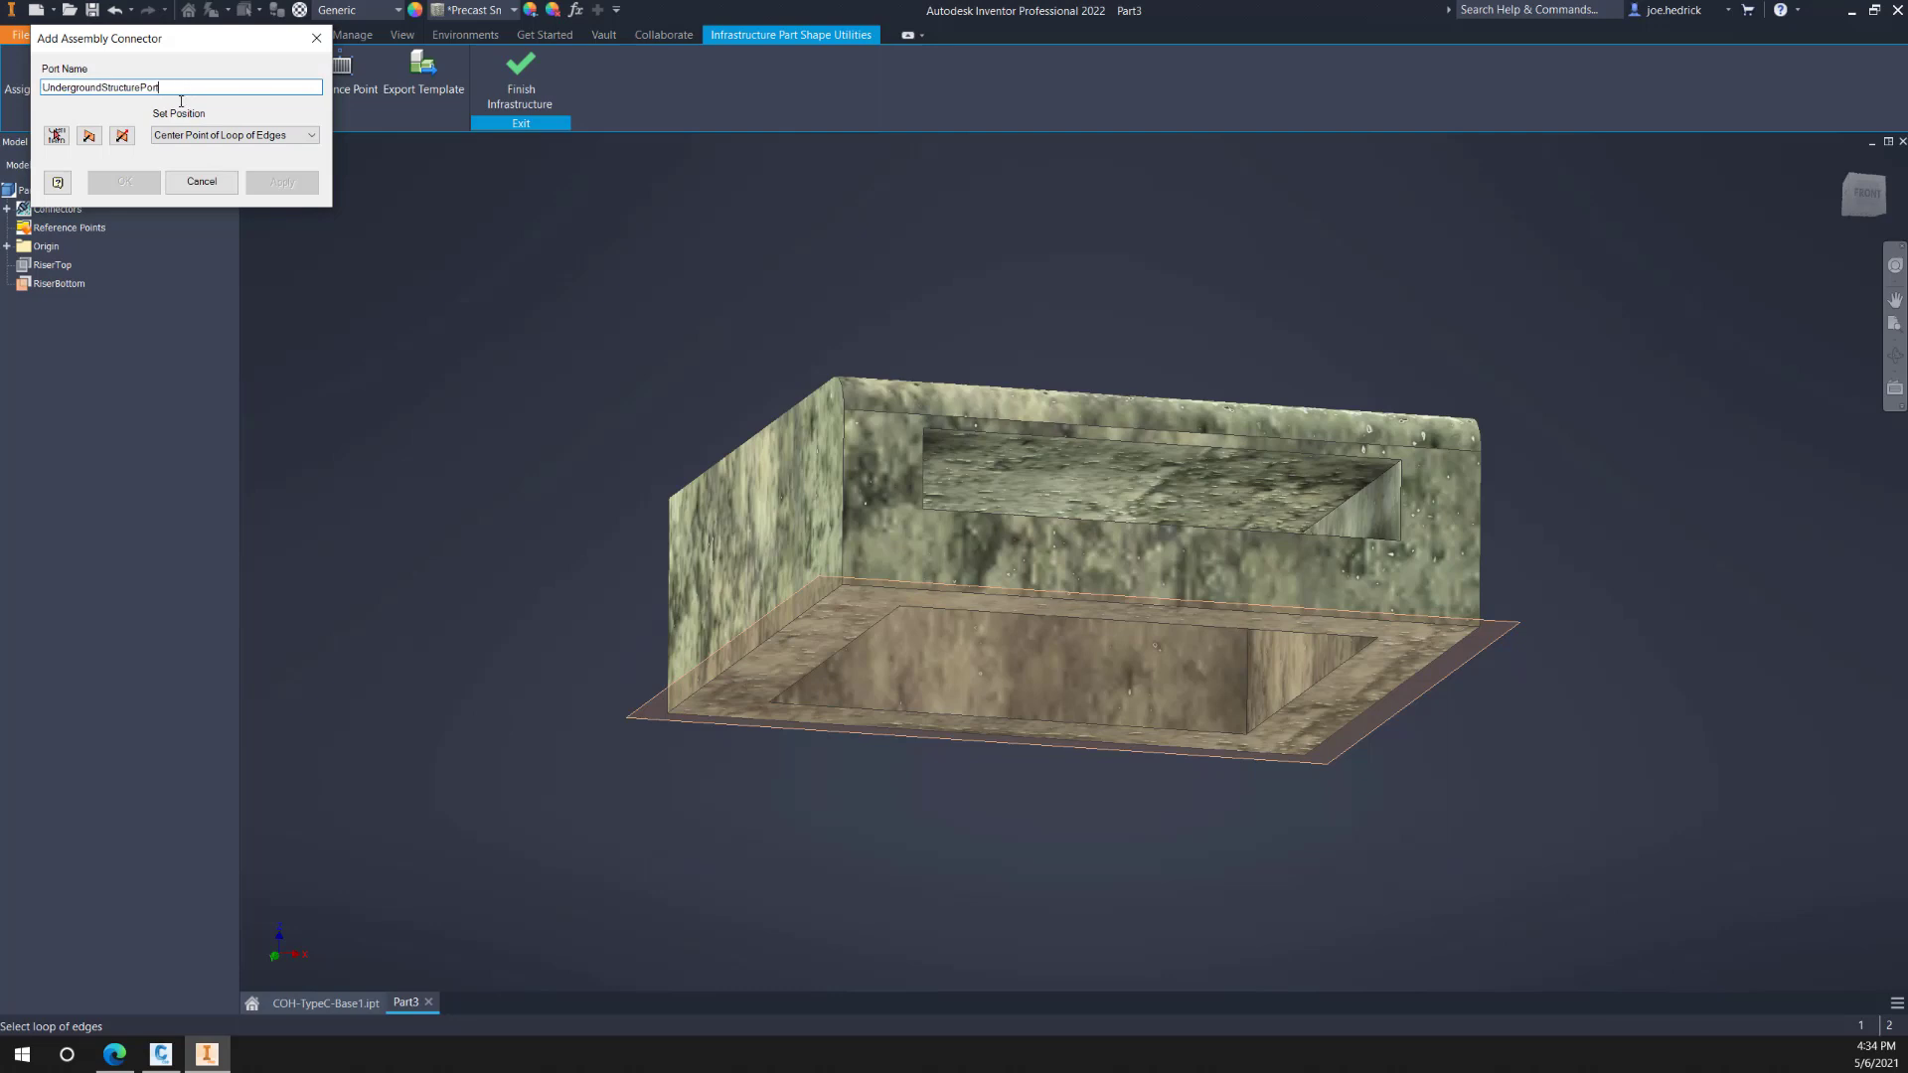
click(54, 140)
click(741, 689)
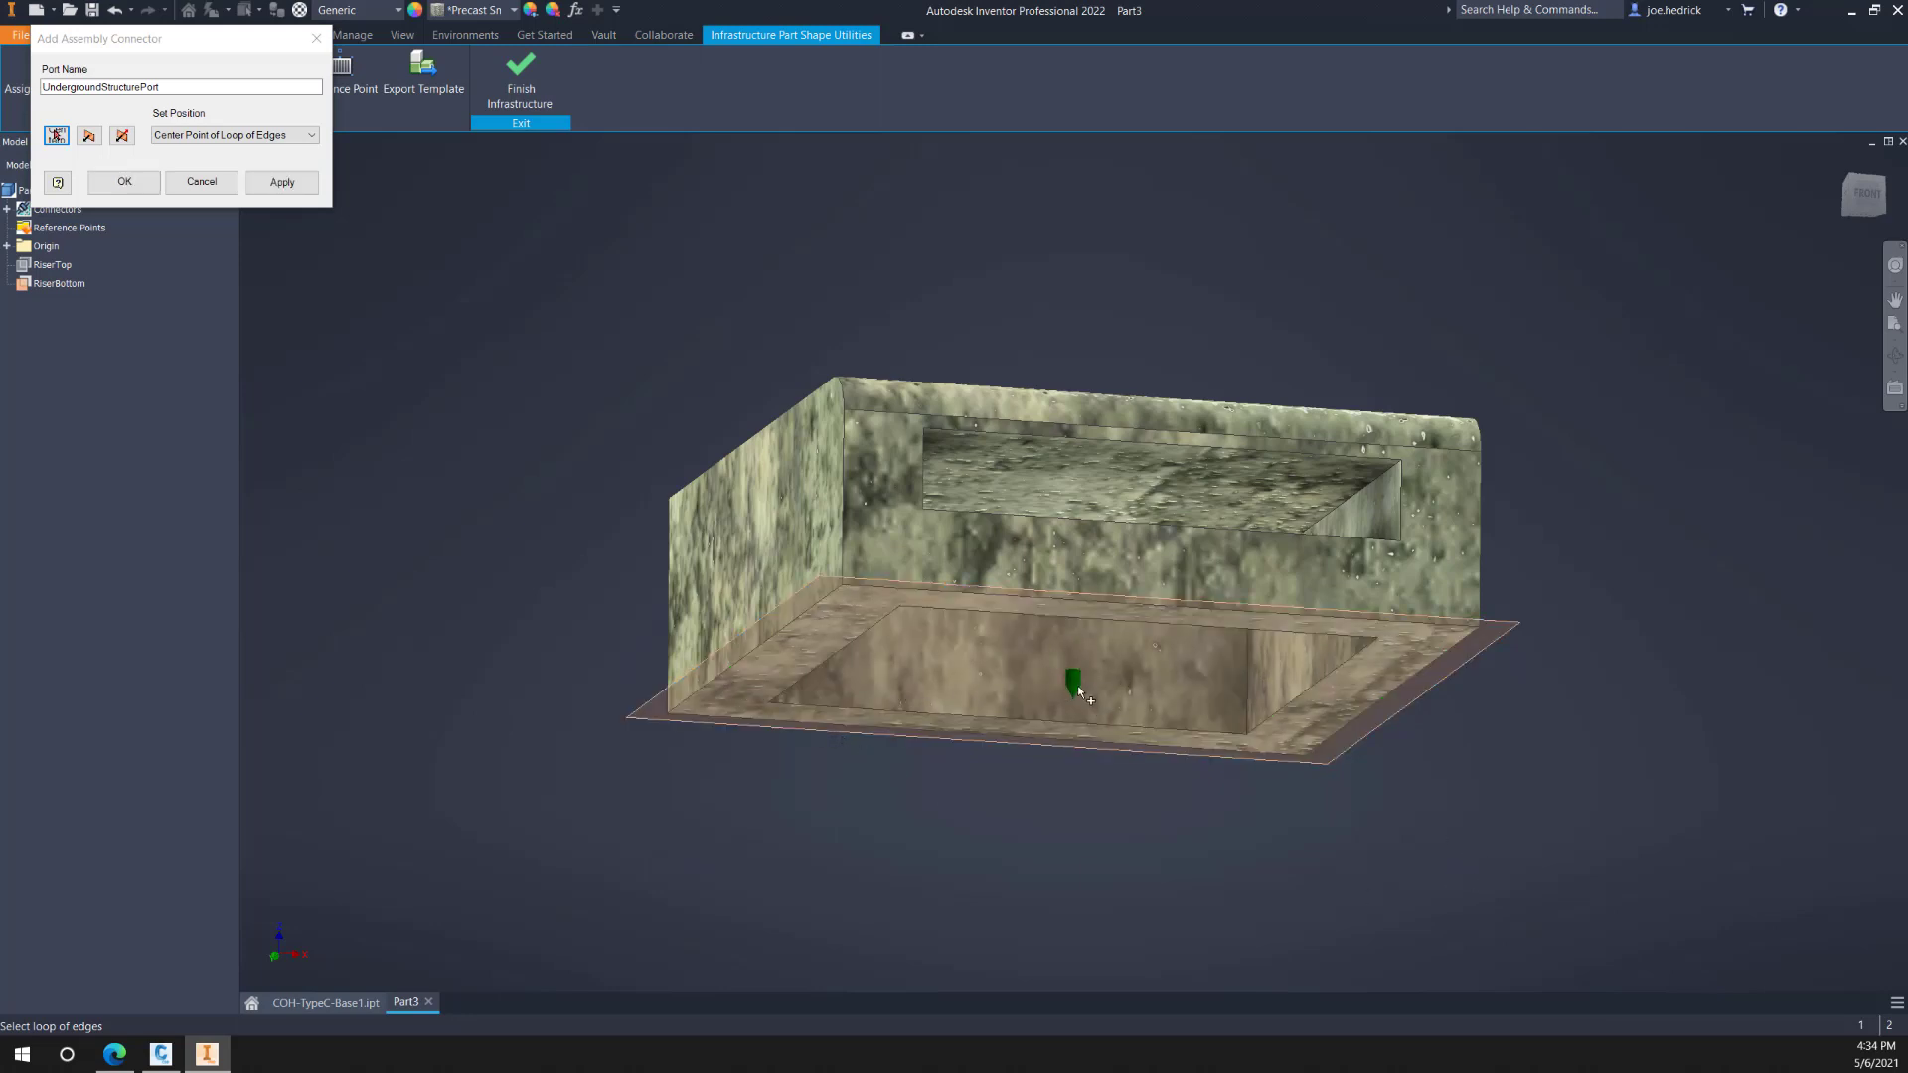
click(310, 182)
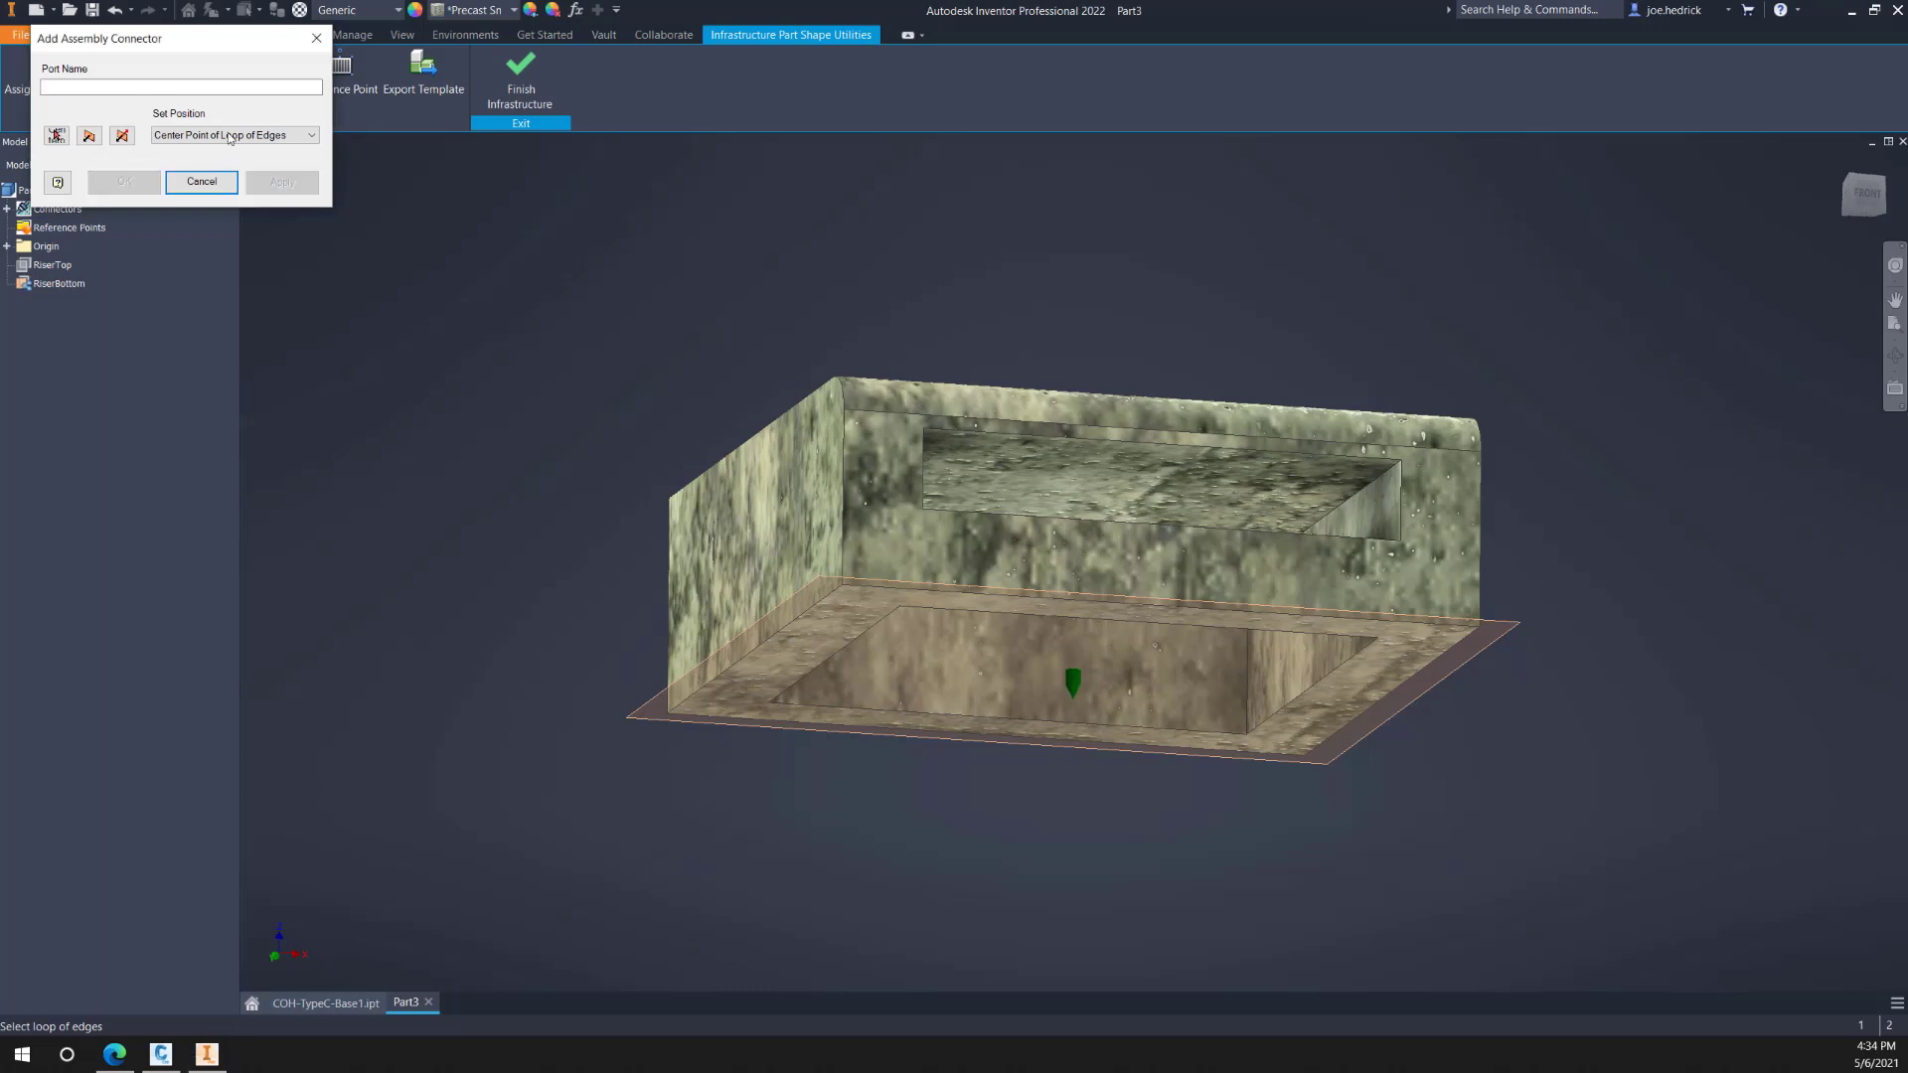
click(316, 38)
Step: Leave the infrastructure environment and hide the RiserBottom work plane
click(537, 104)
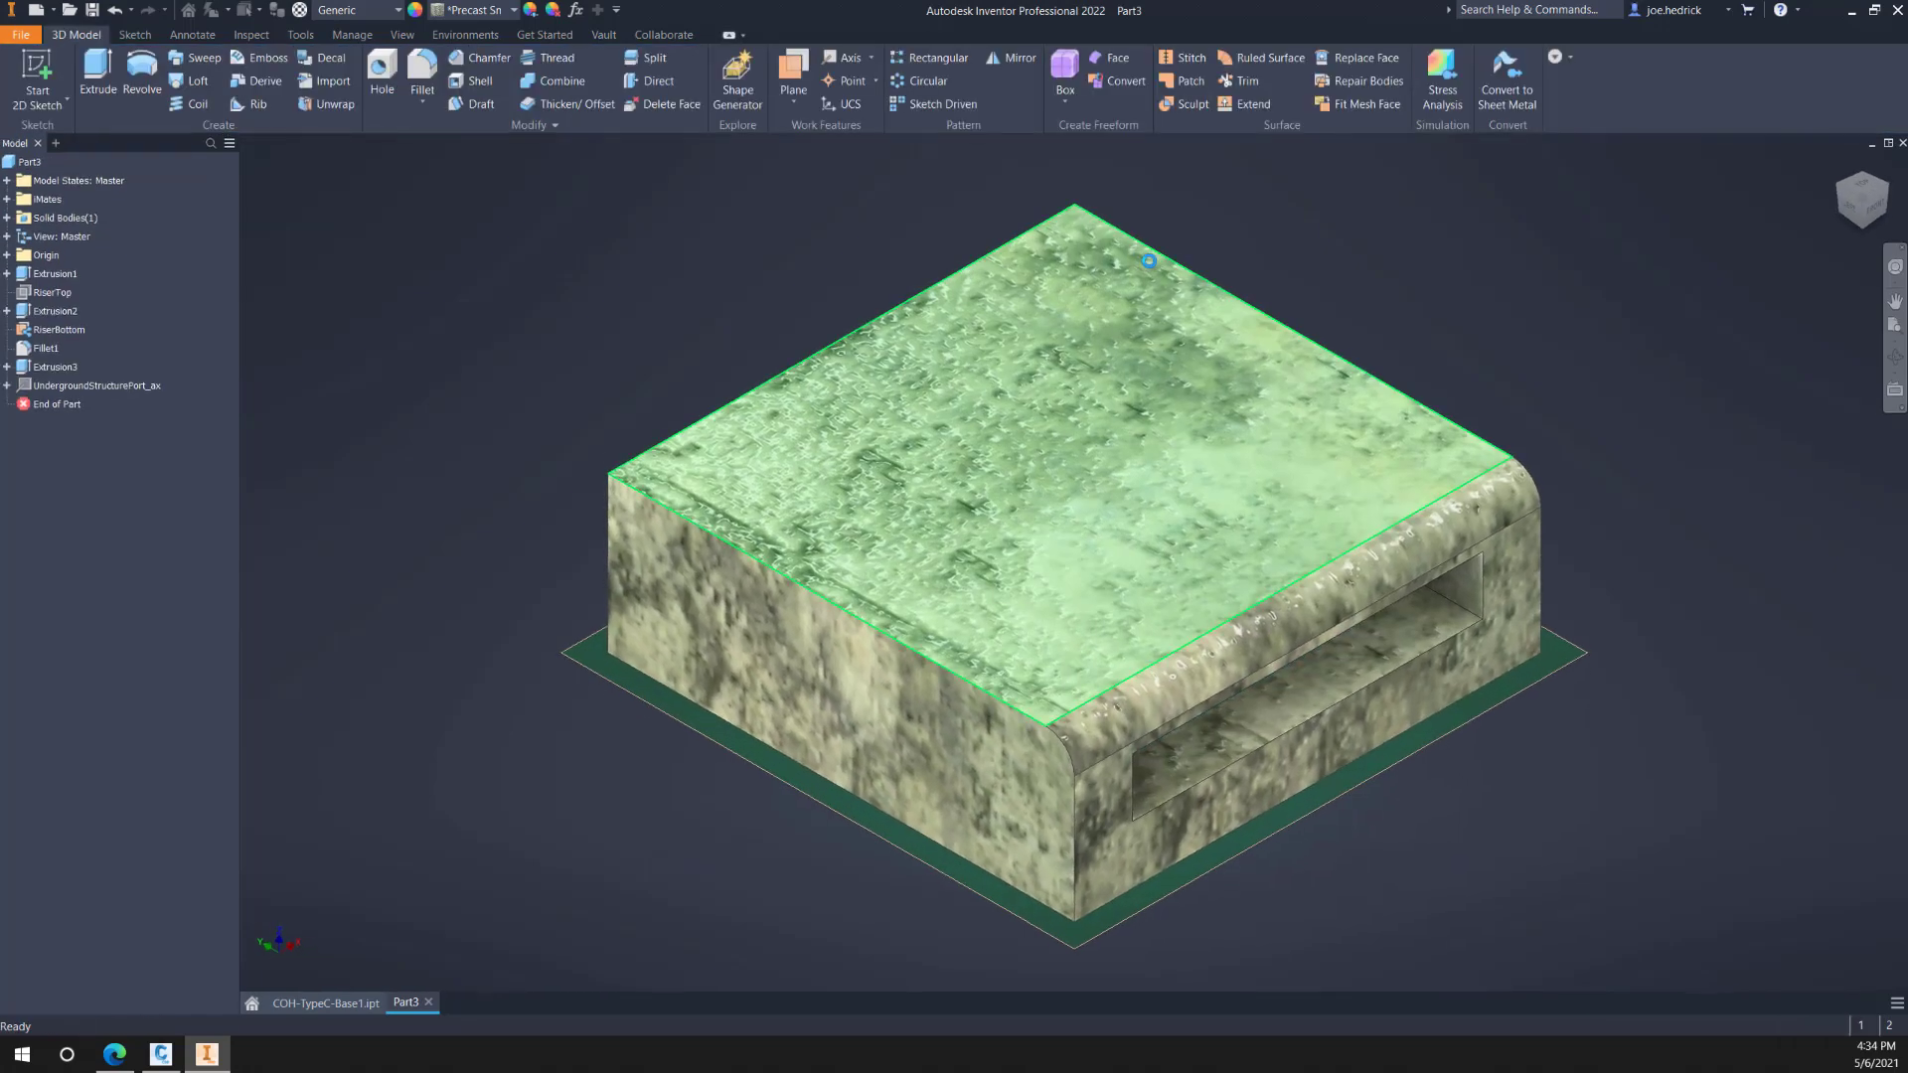
right_click(578, 660)
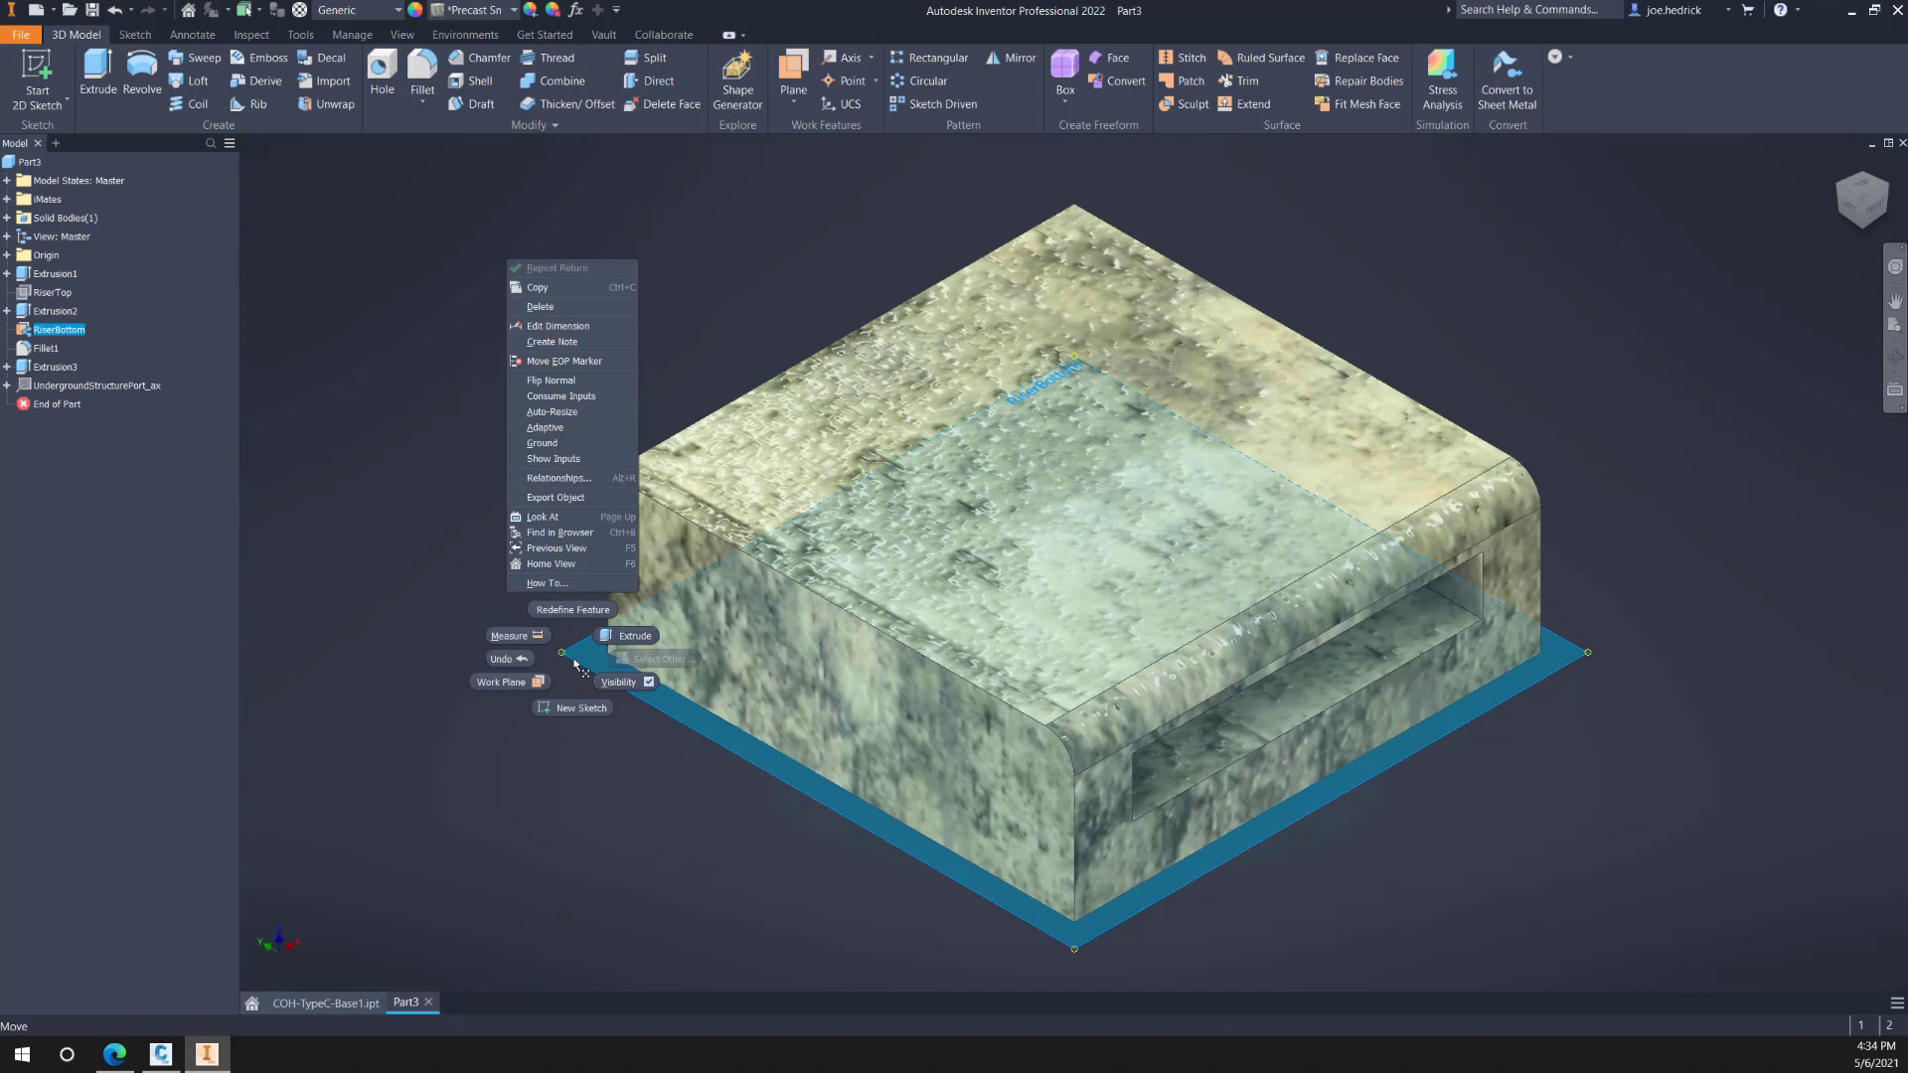
click(649, 683)
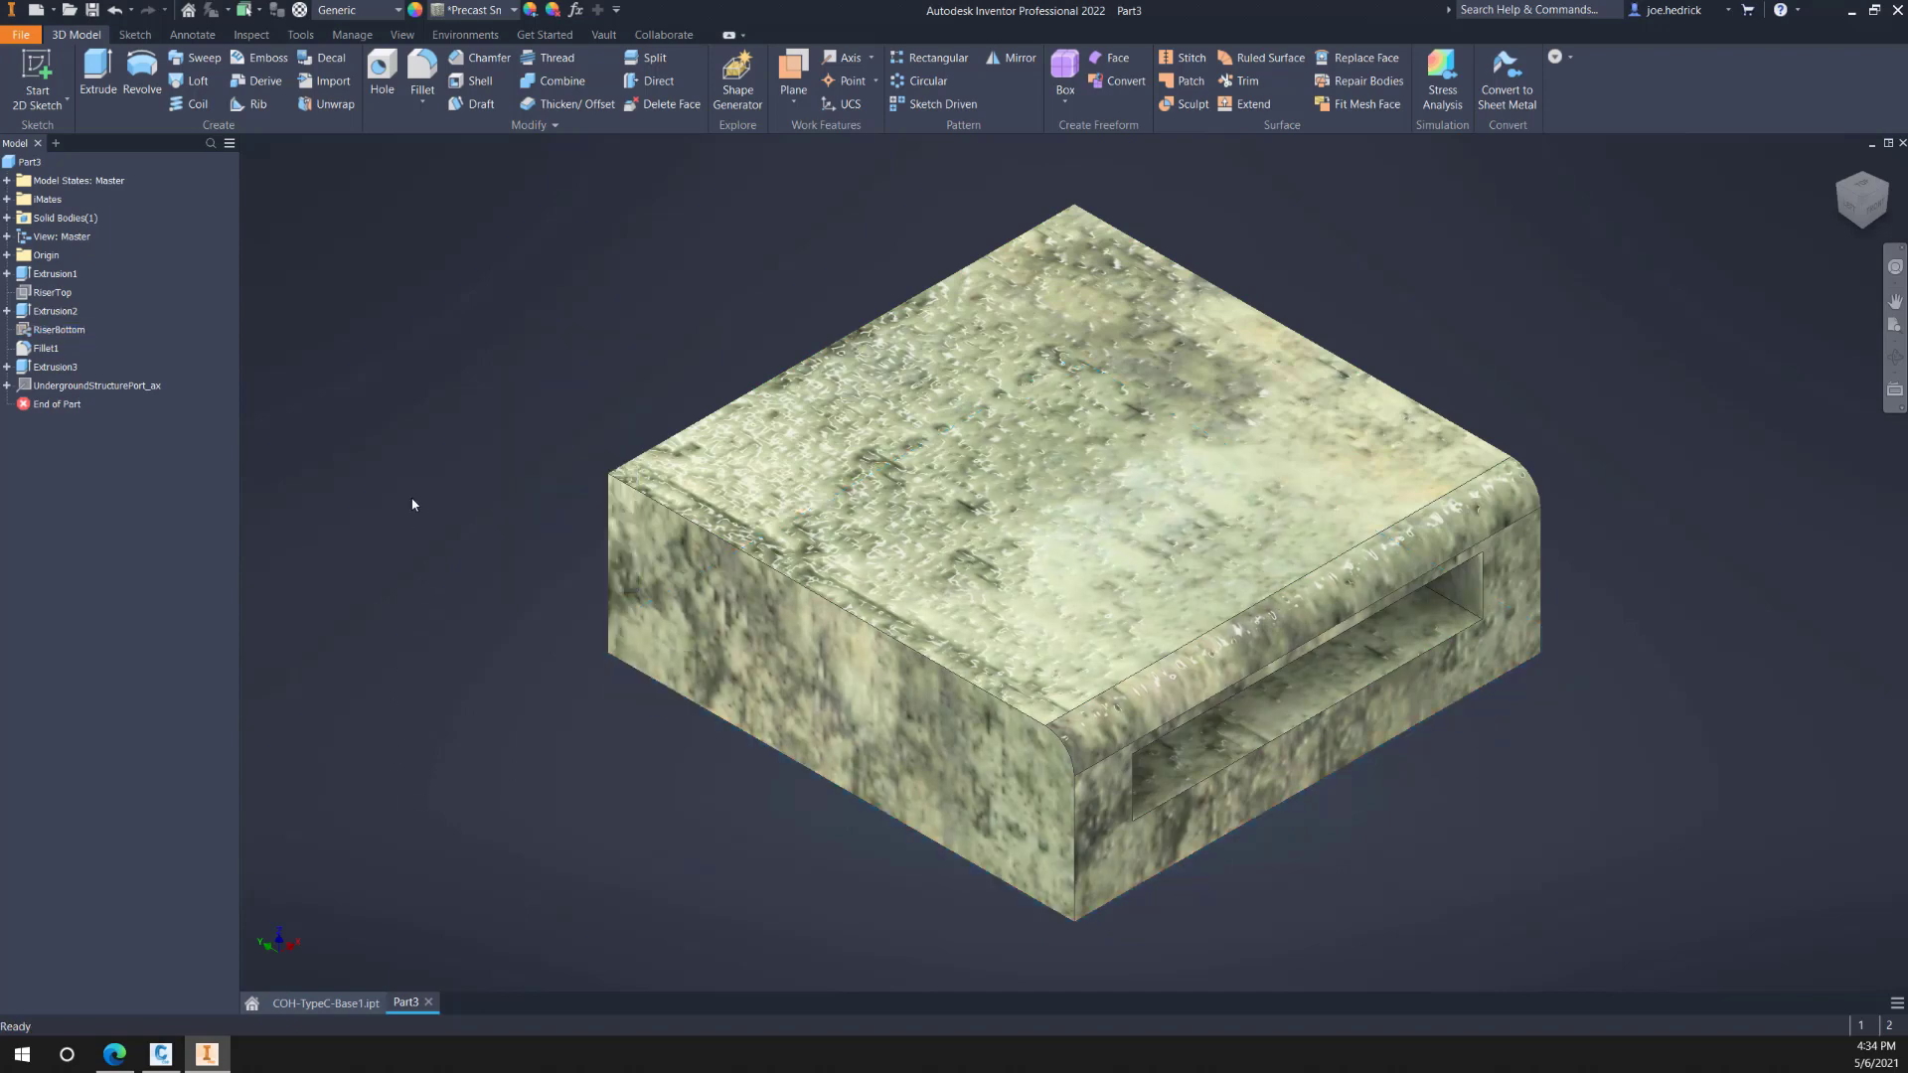
Step: Export the riser as a template model named COH-TypeC-SS from the Infrastructure Part Shape Utilities environment, and exit that environment
click(465, 35)
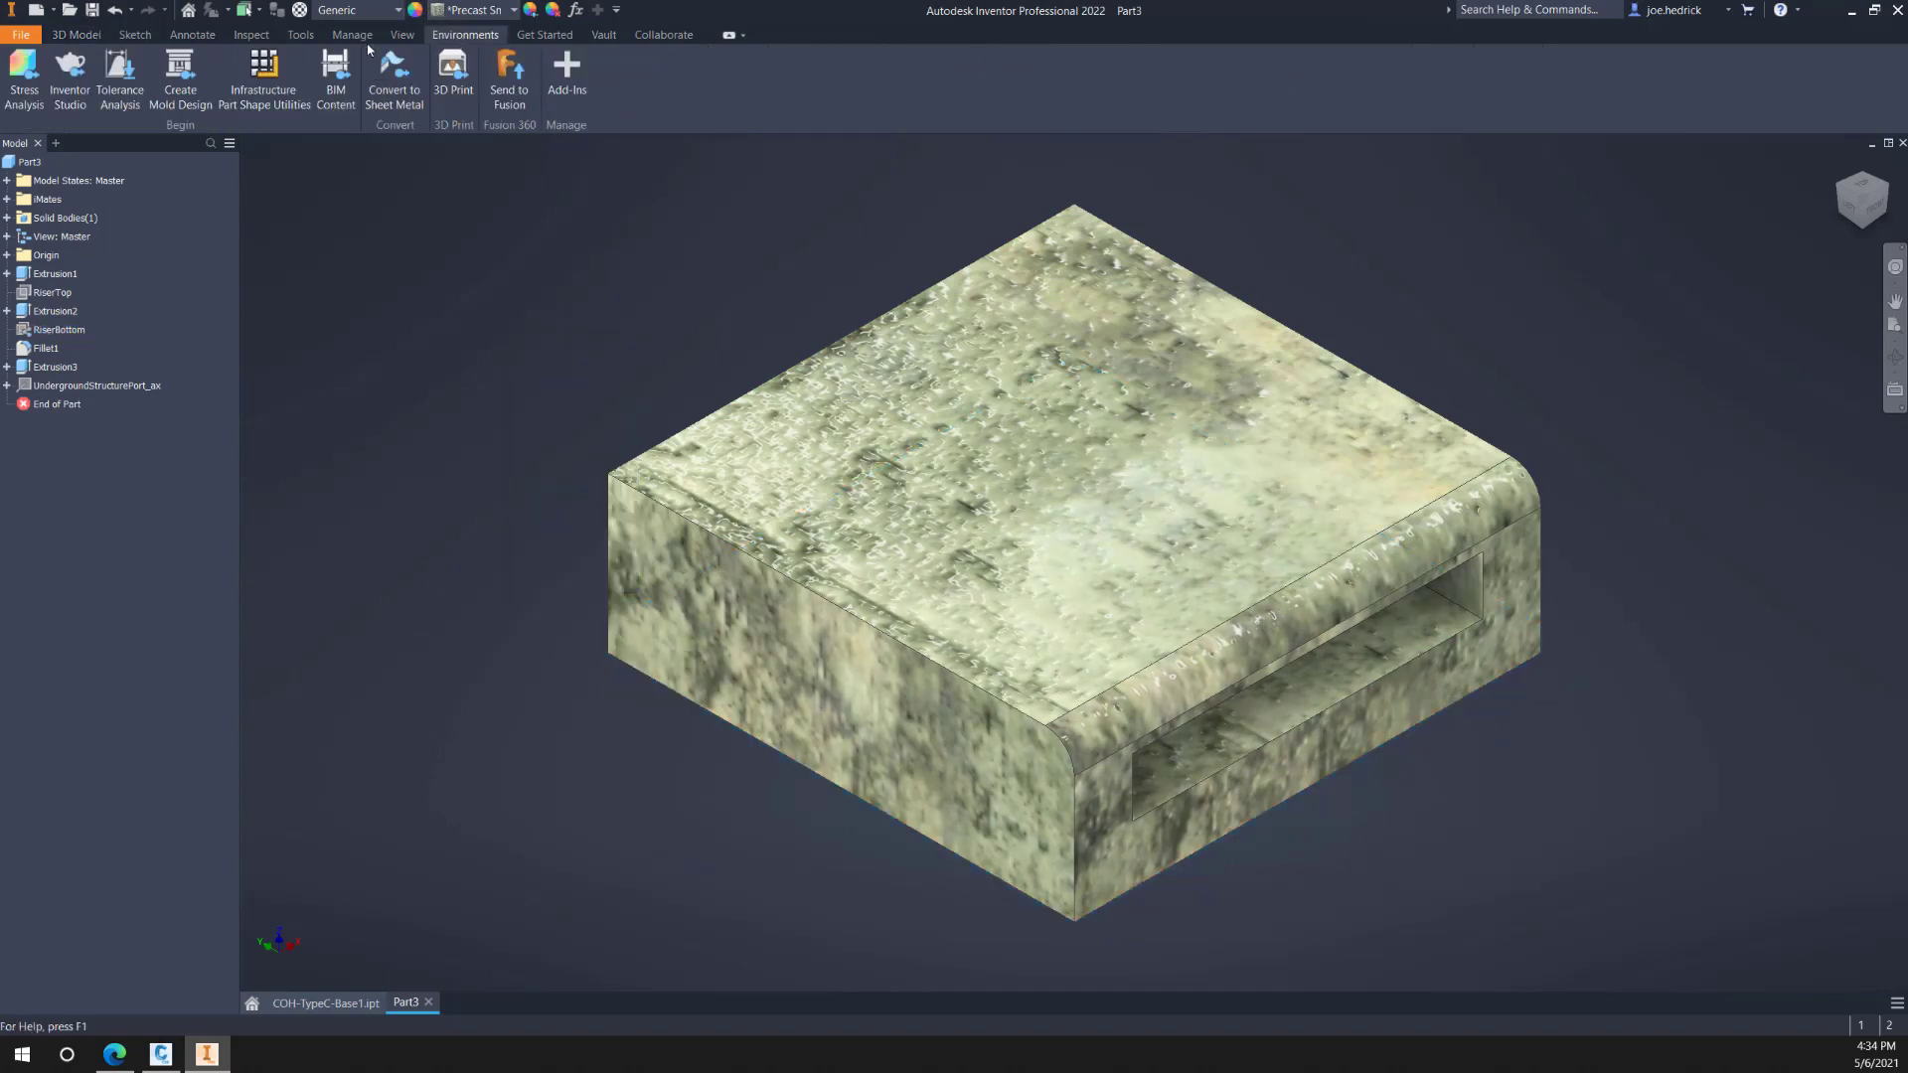
click(263, 80)
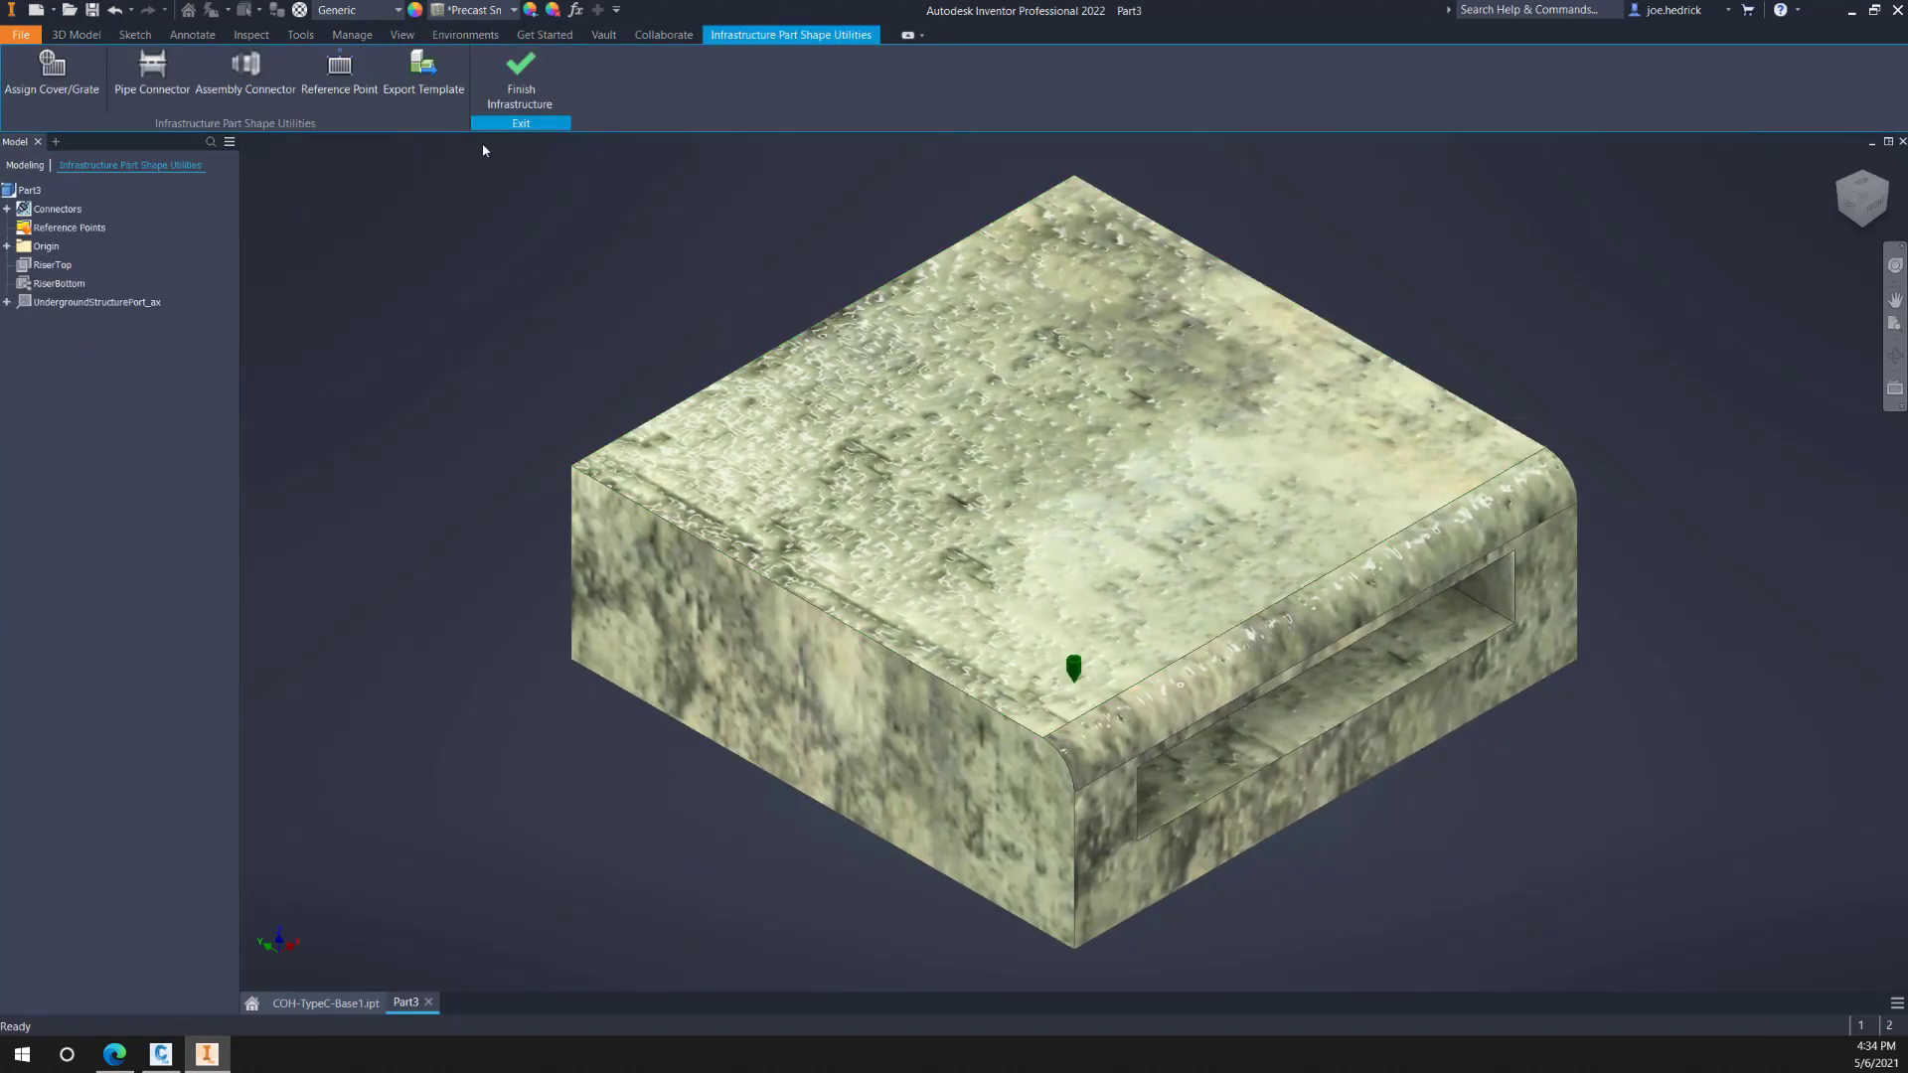
click(440, 93)
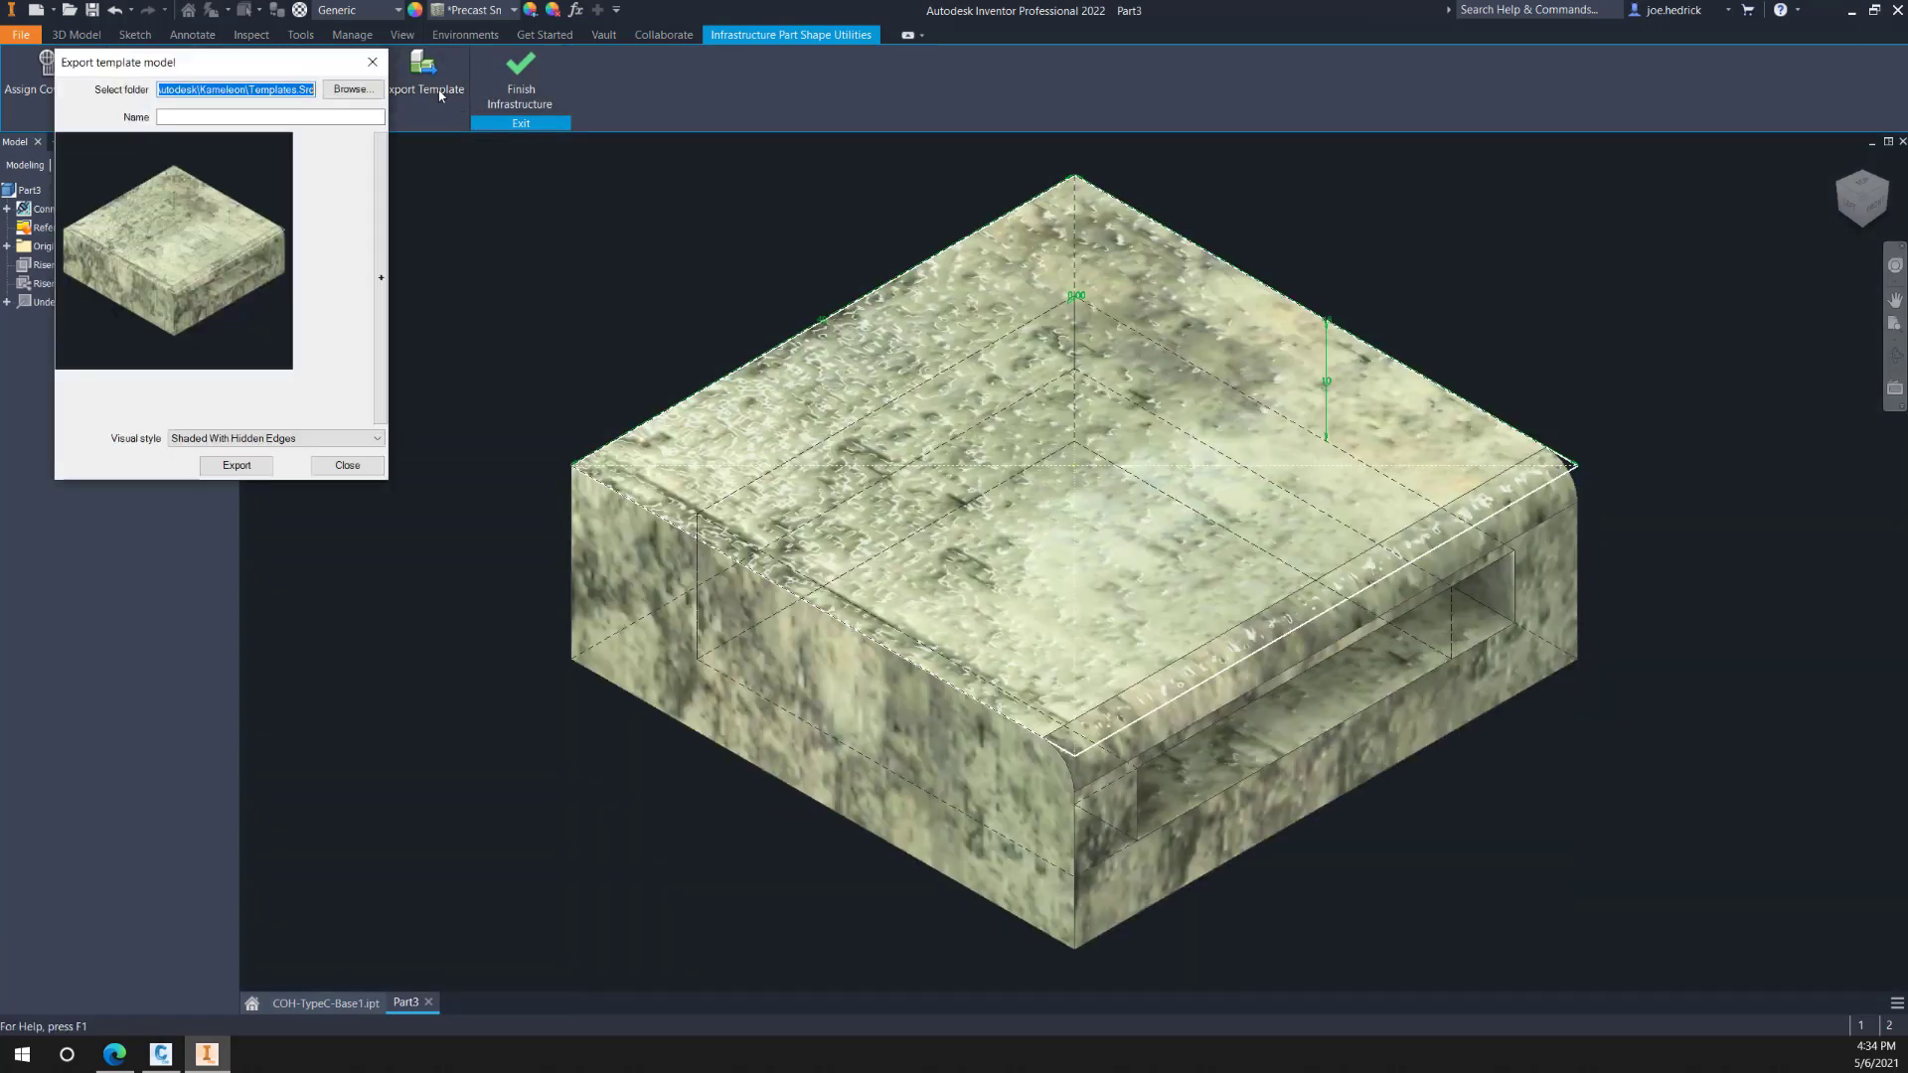
click(240, 117)
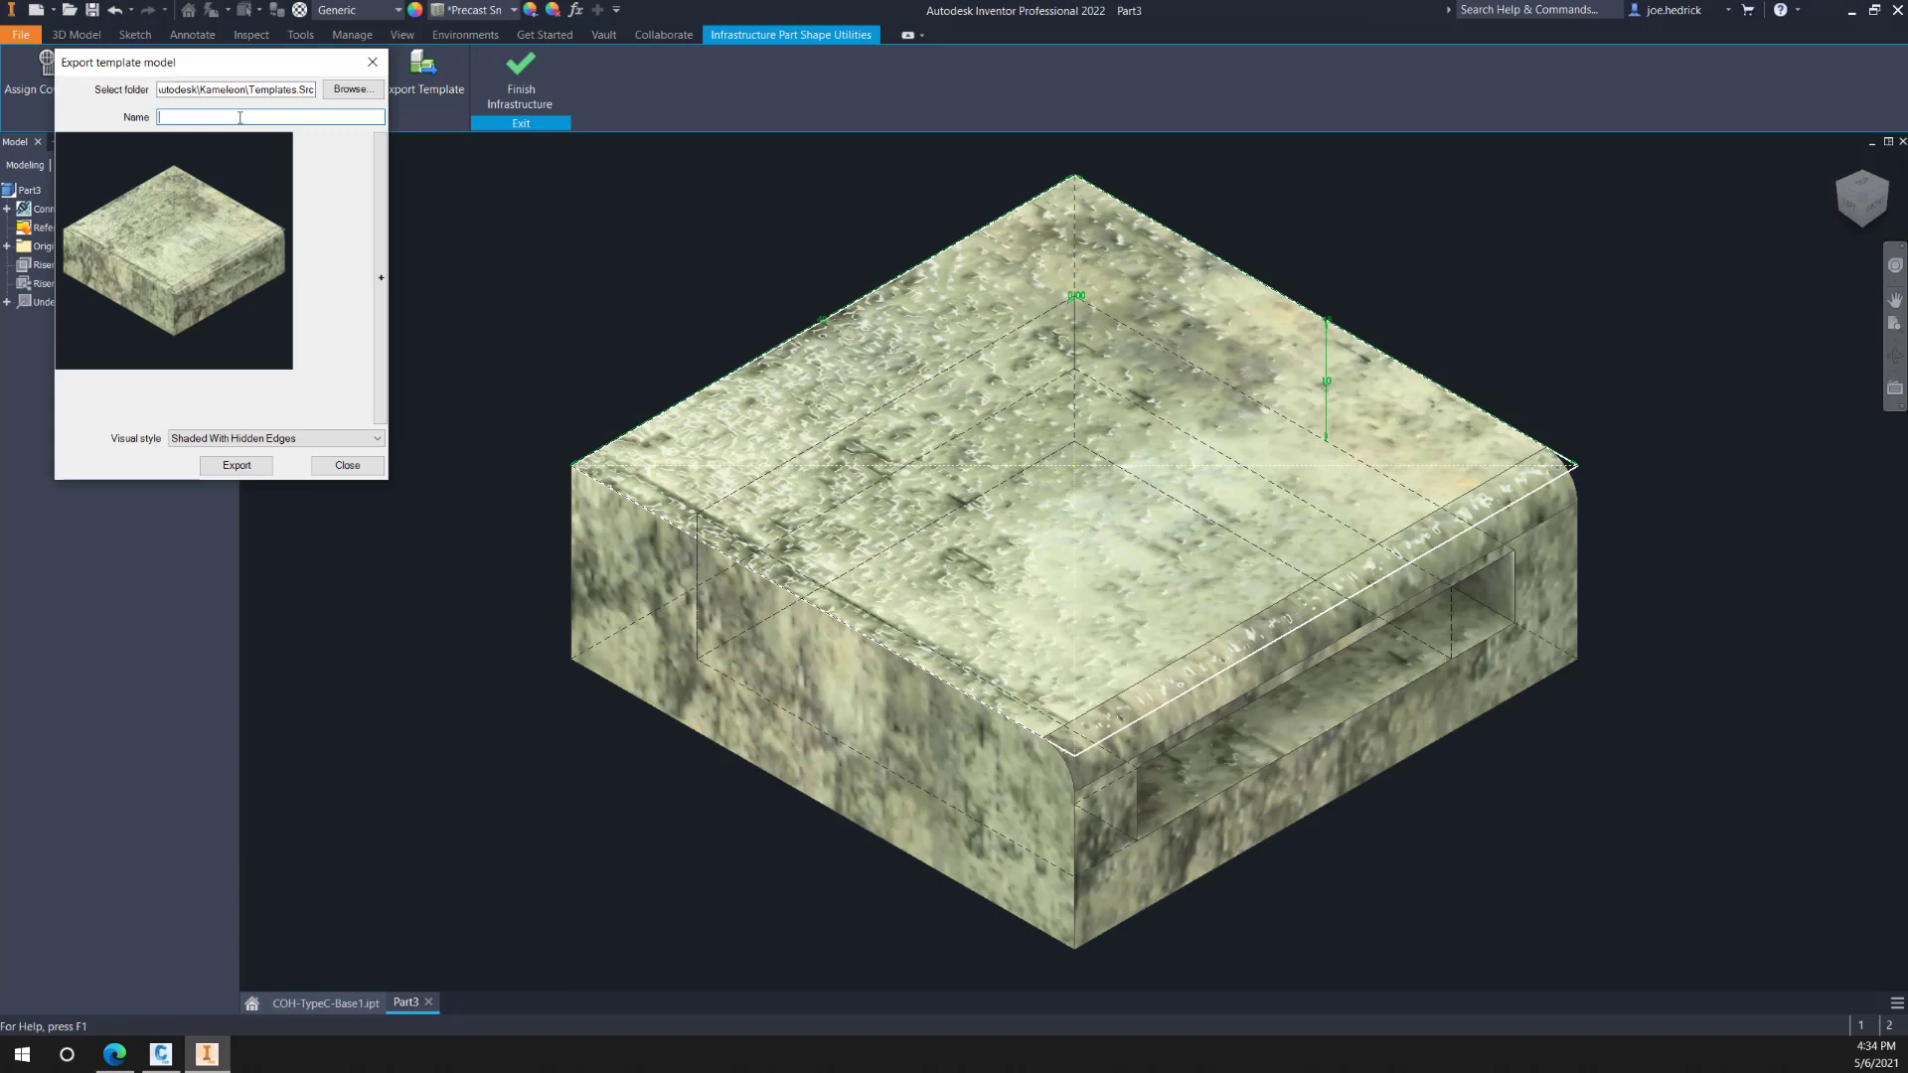
text(COH-TypeC-SS)
click(247, 467)
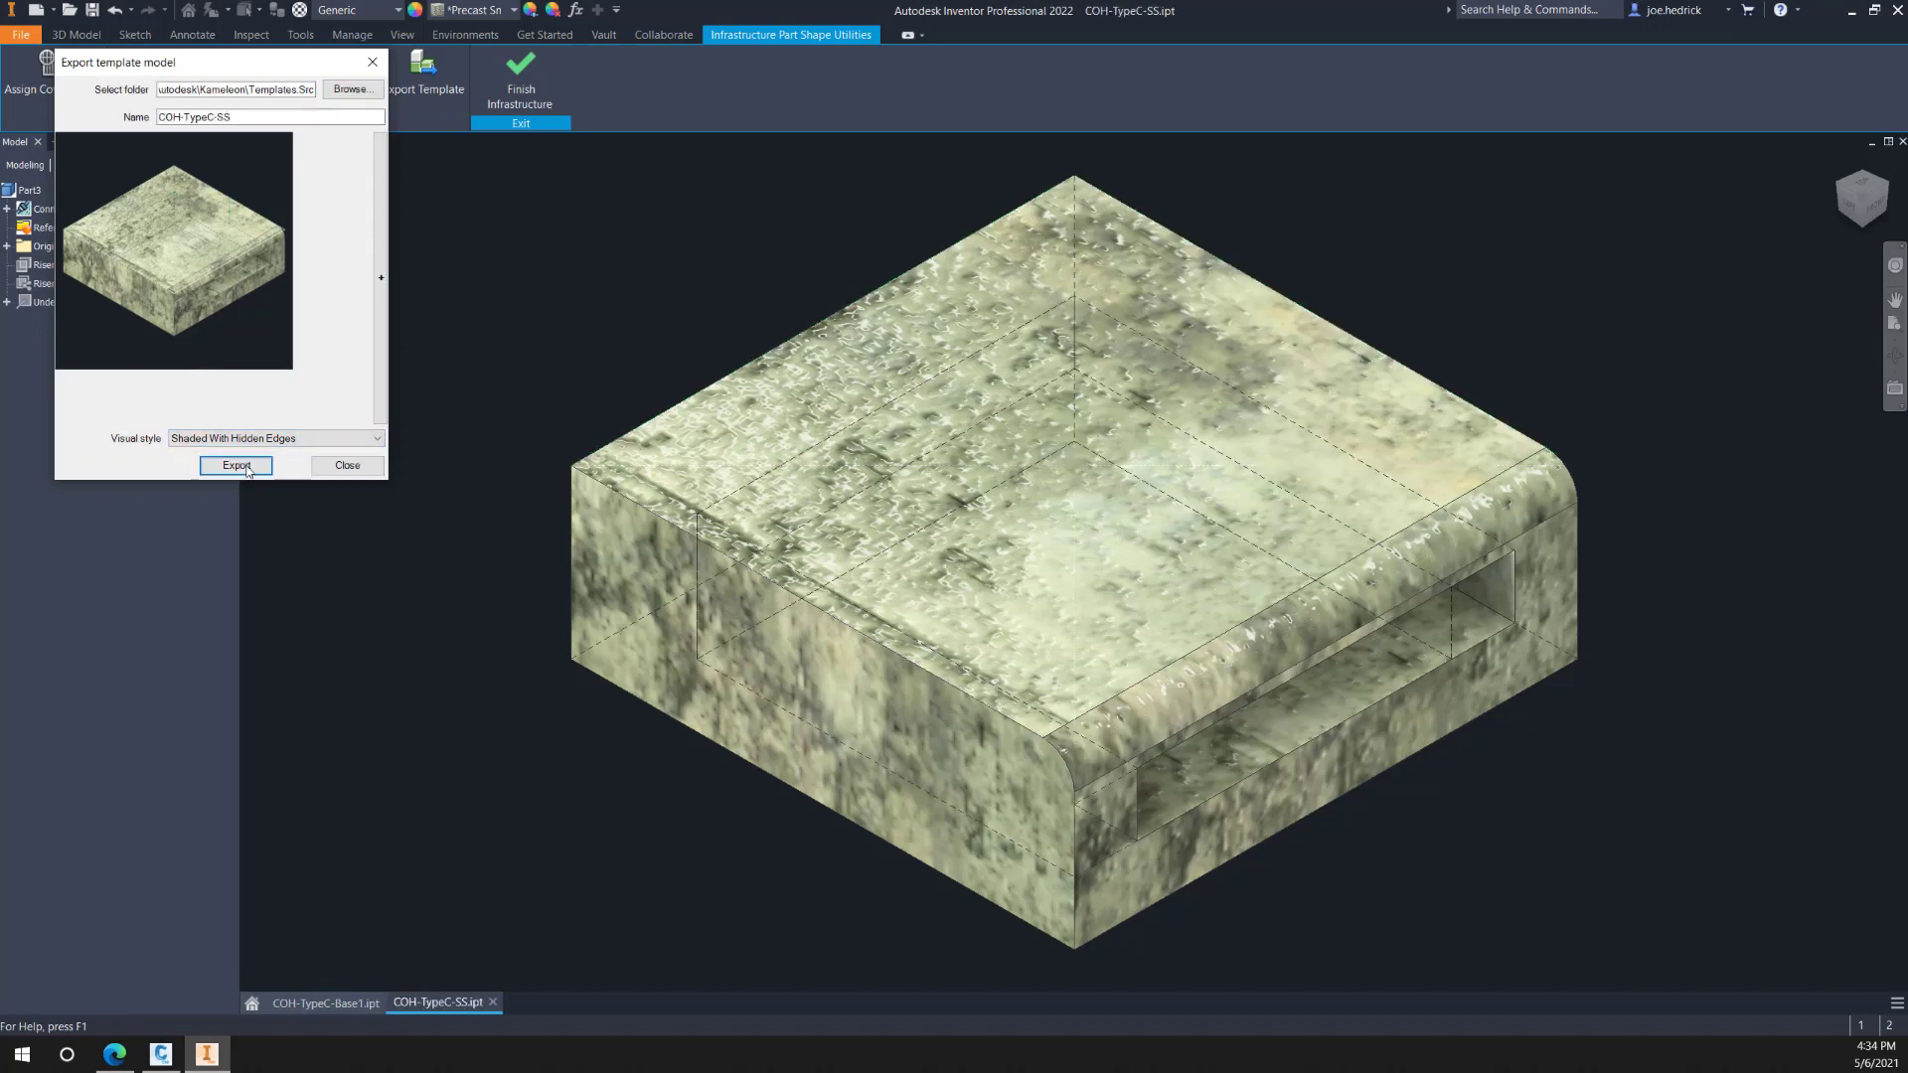
click(348, 466)
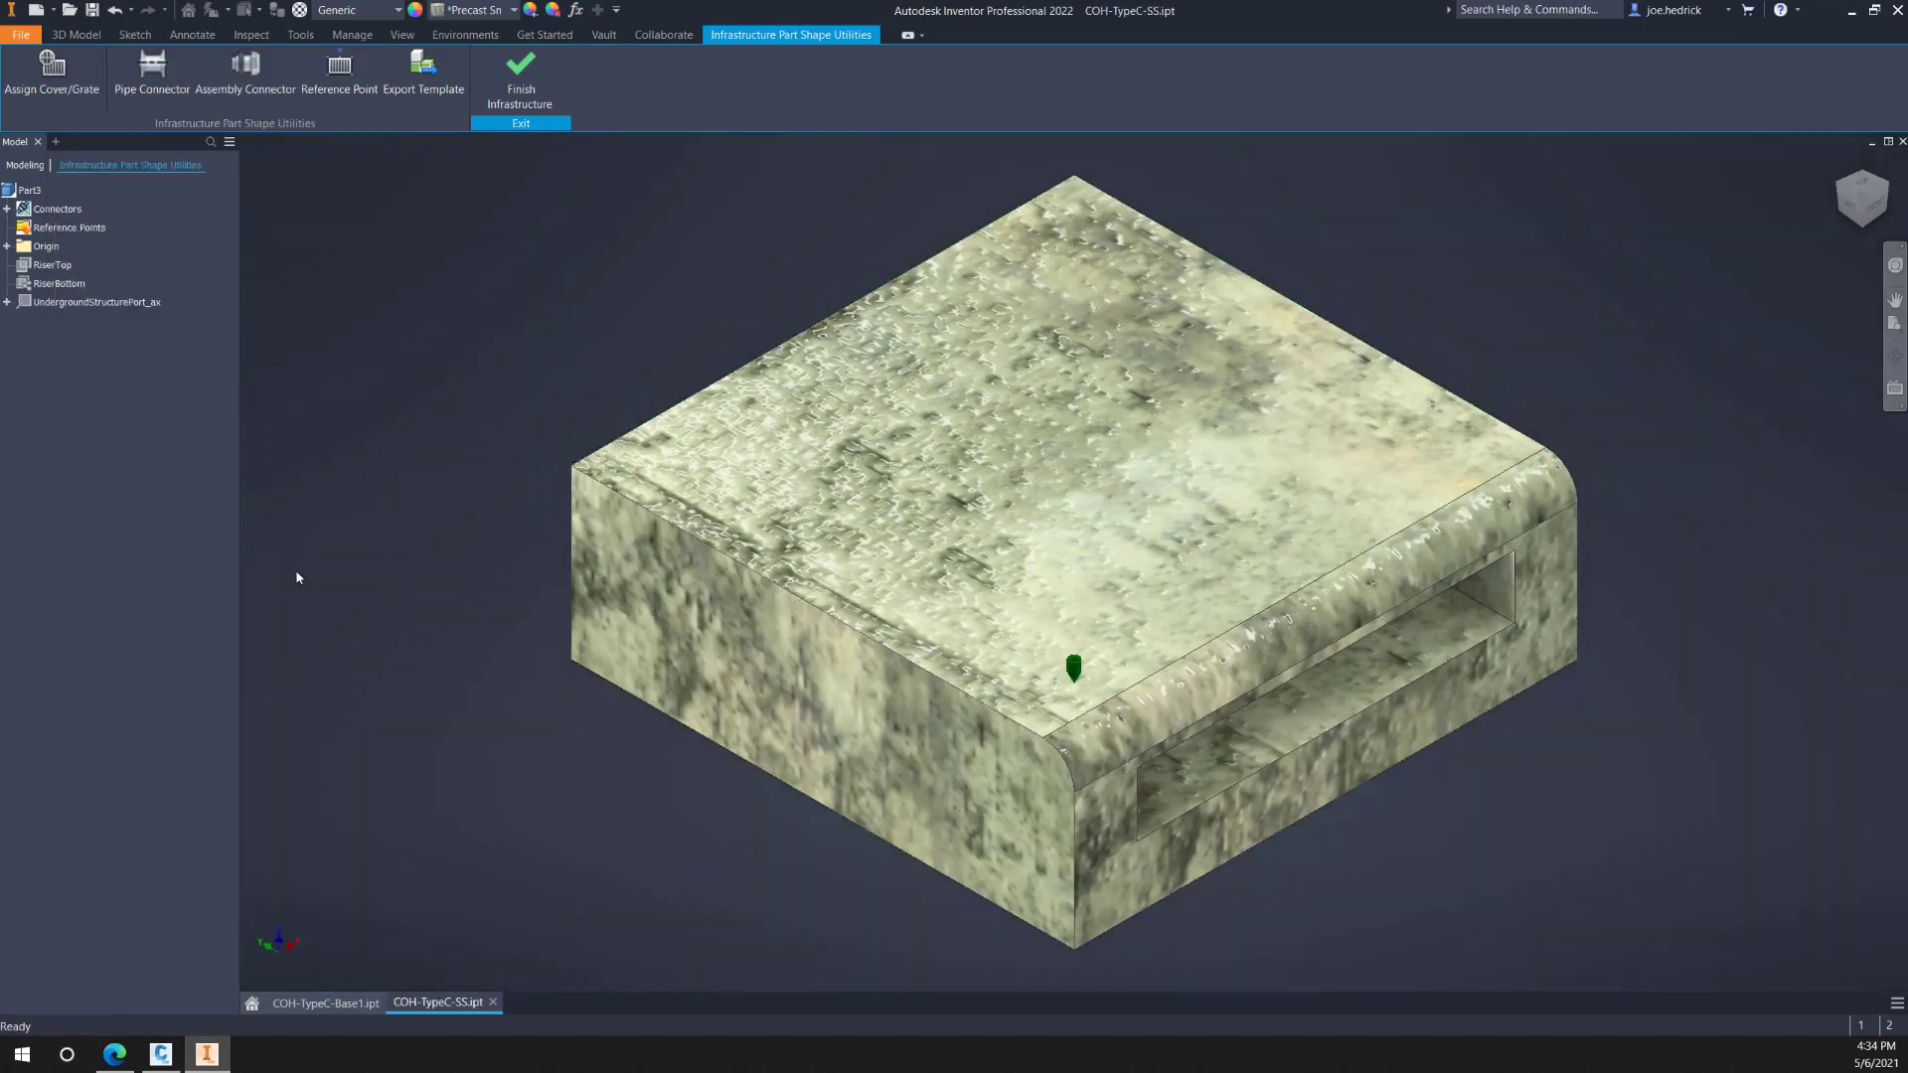
click(520, 79)
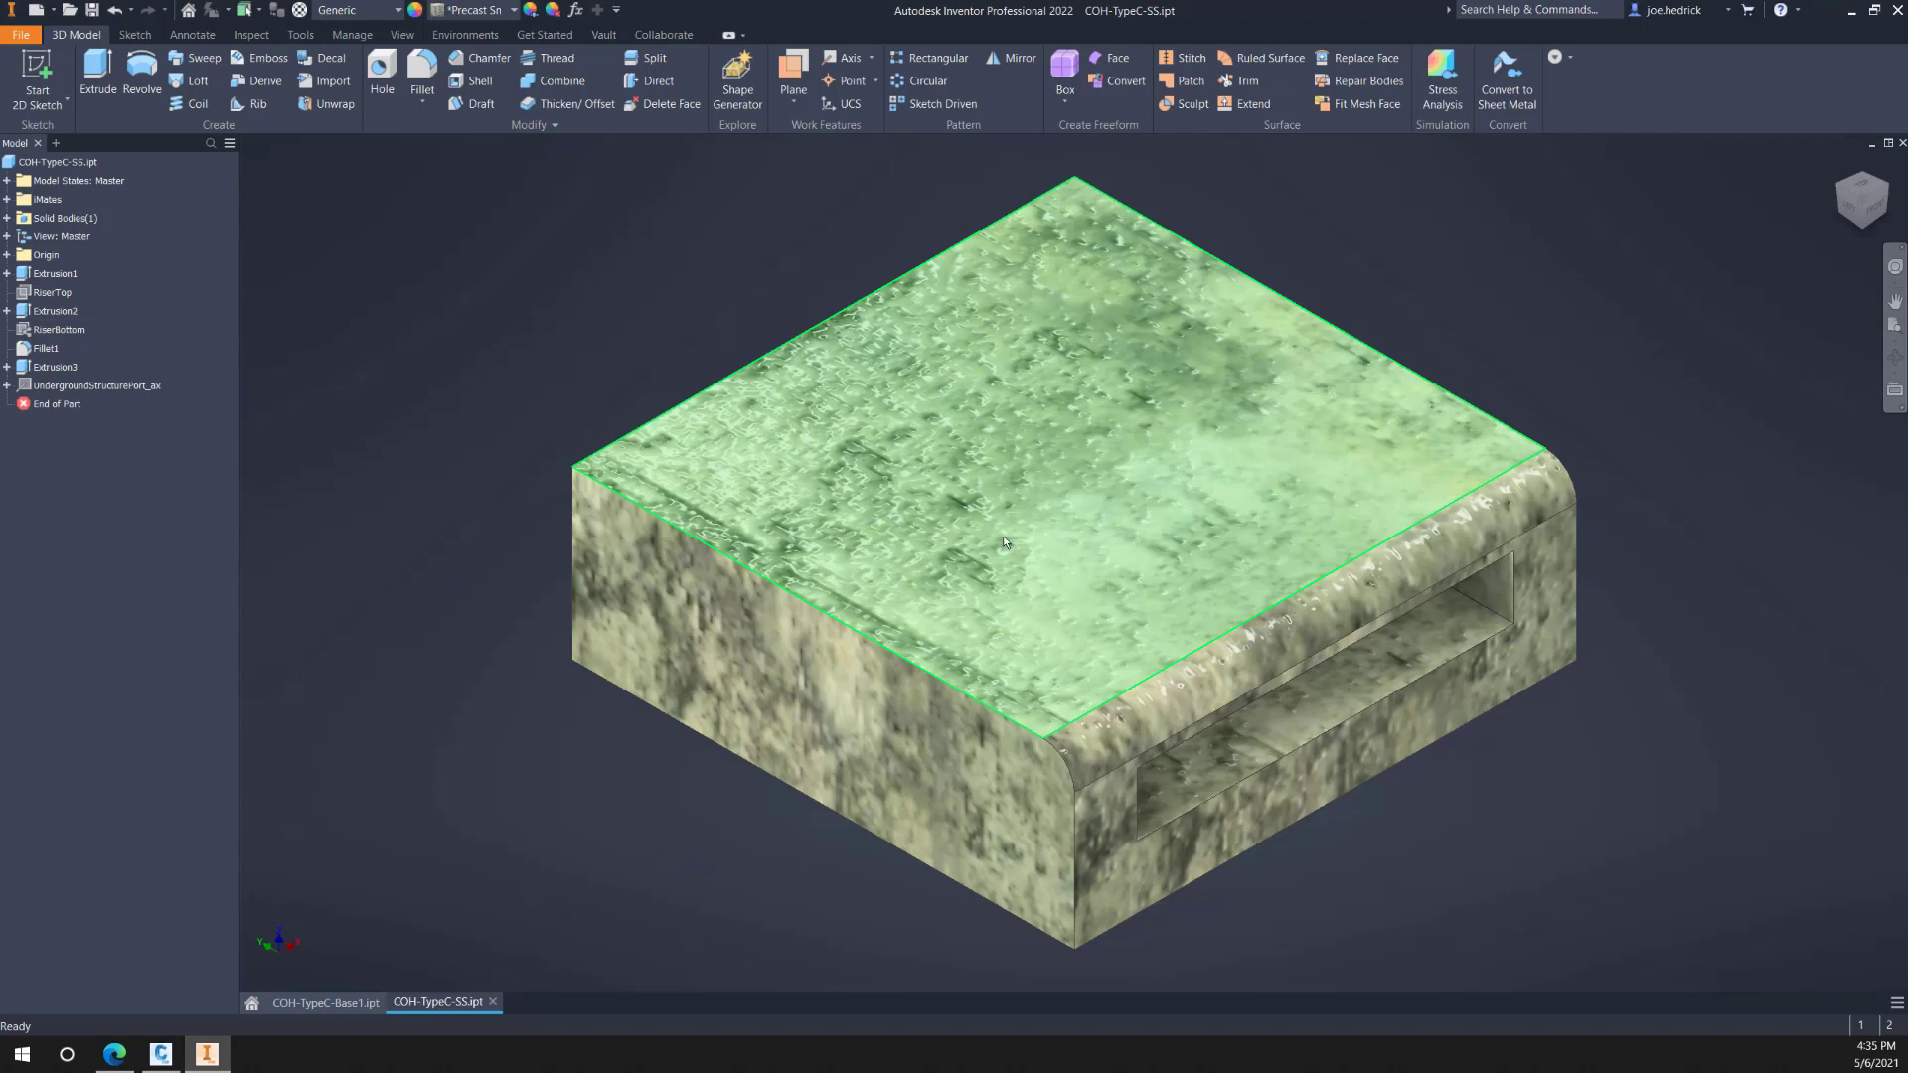
Step: Create a new imperial Drainage Structure catalog in Infrastructure Parts Editor with file name COH and description City of Houston
mouse_move(1004, 543)
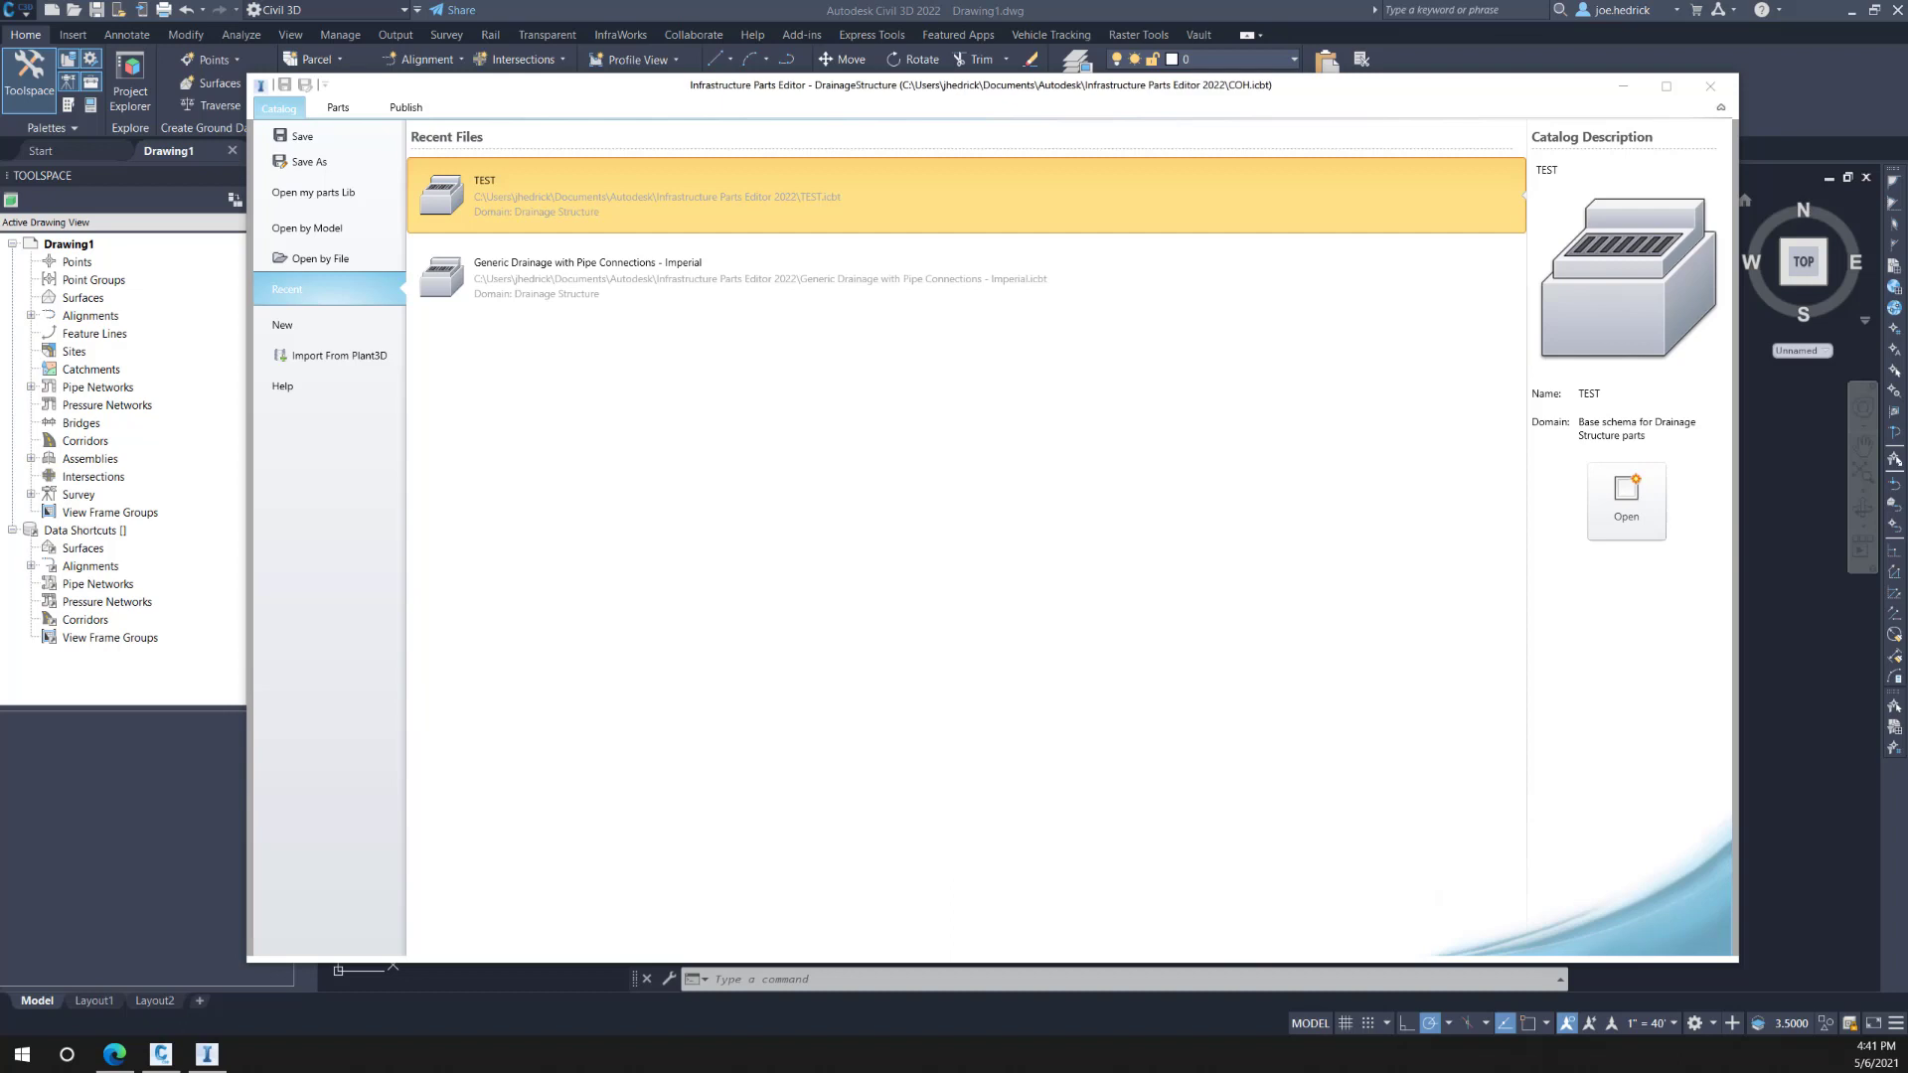
click(309, 329)
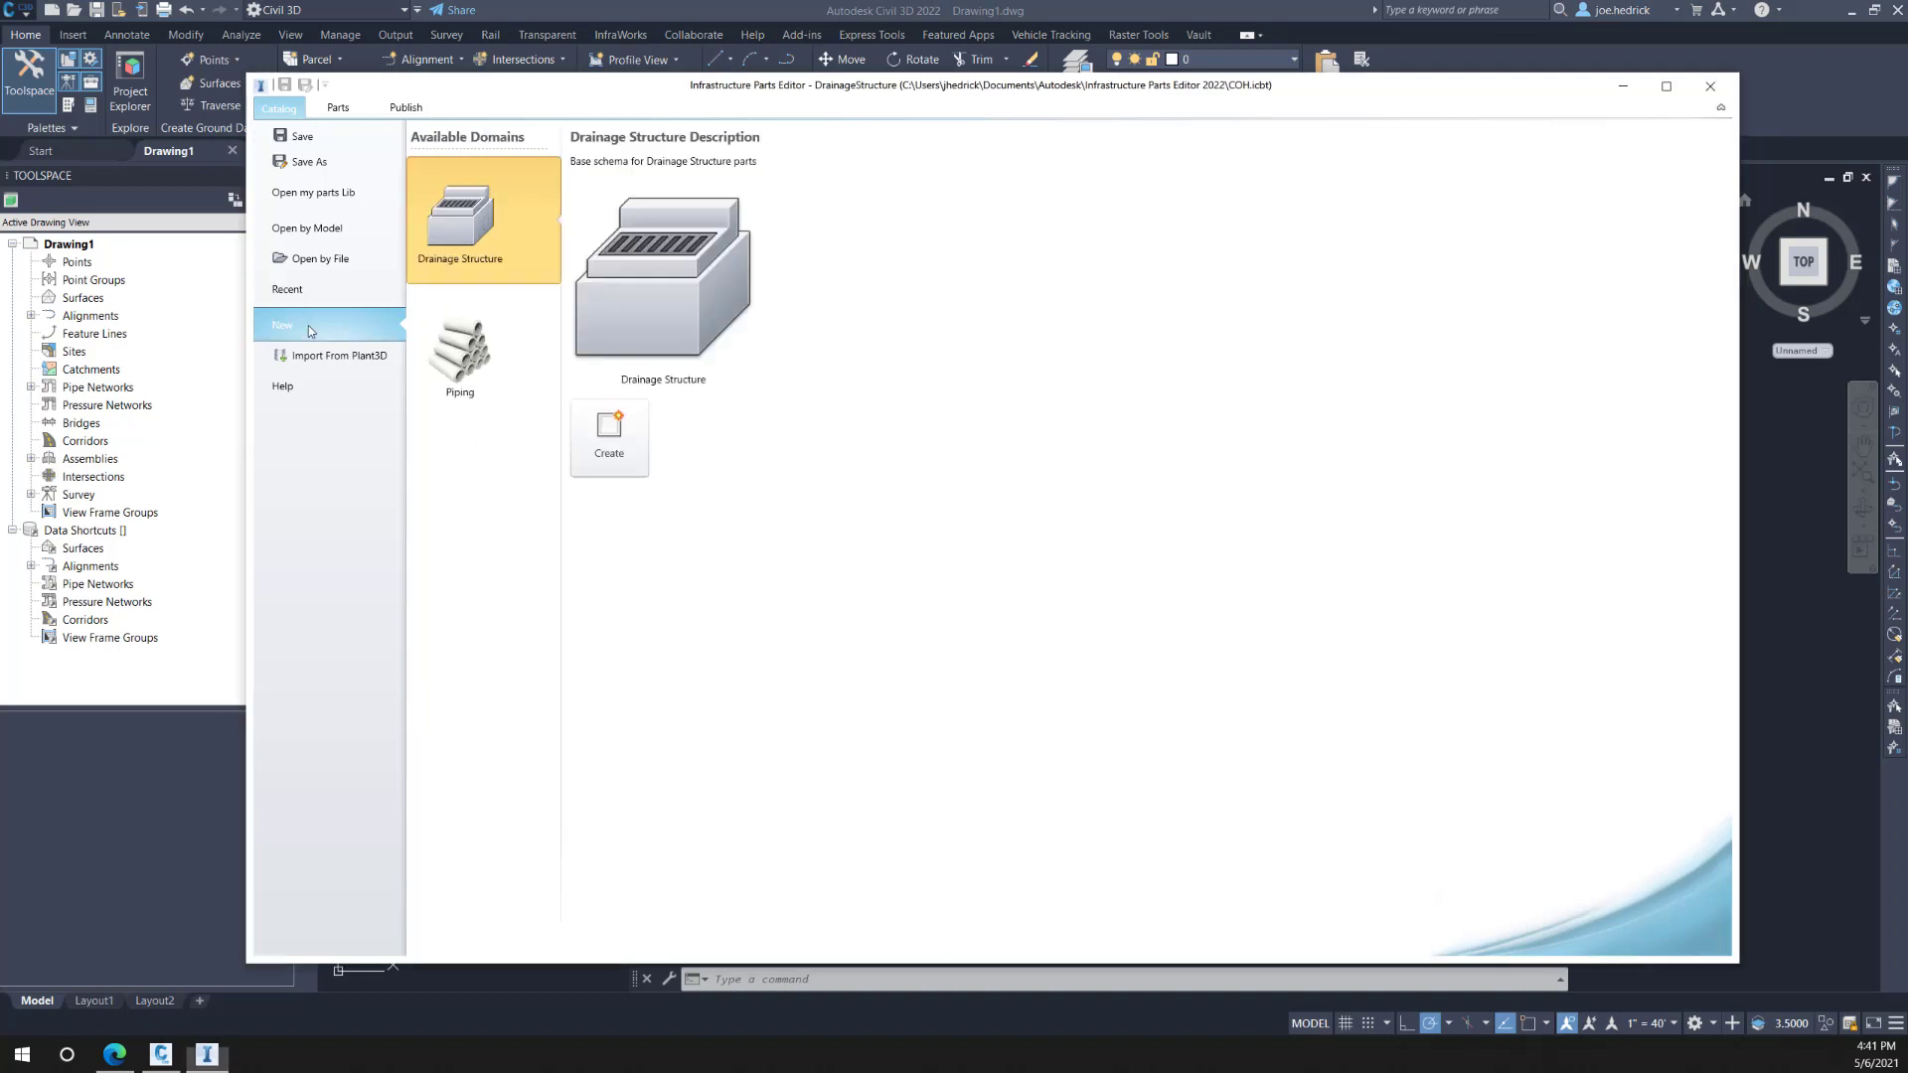
click(630, 452)
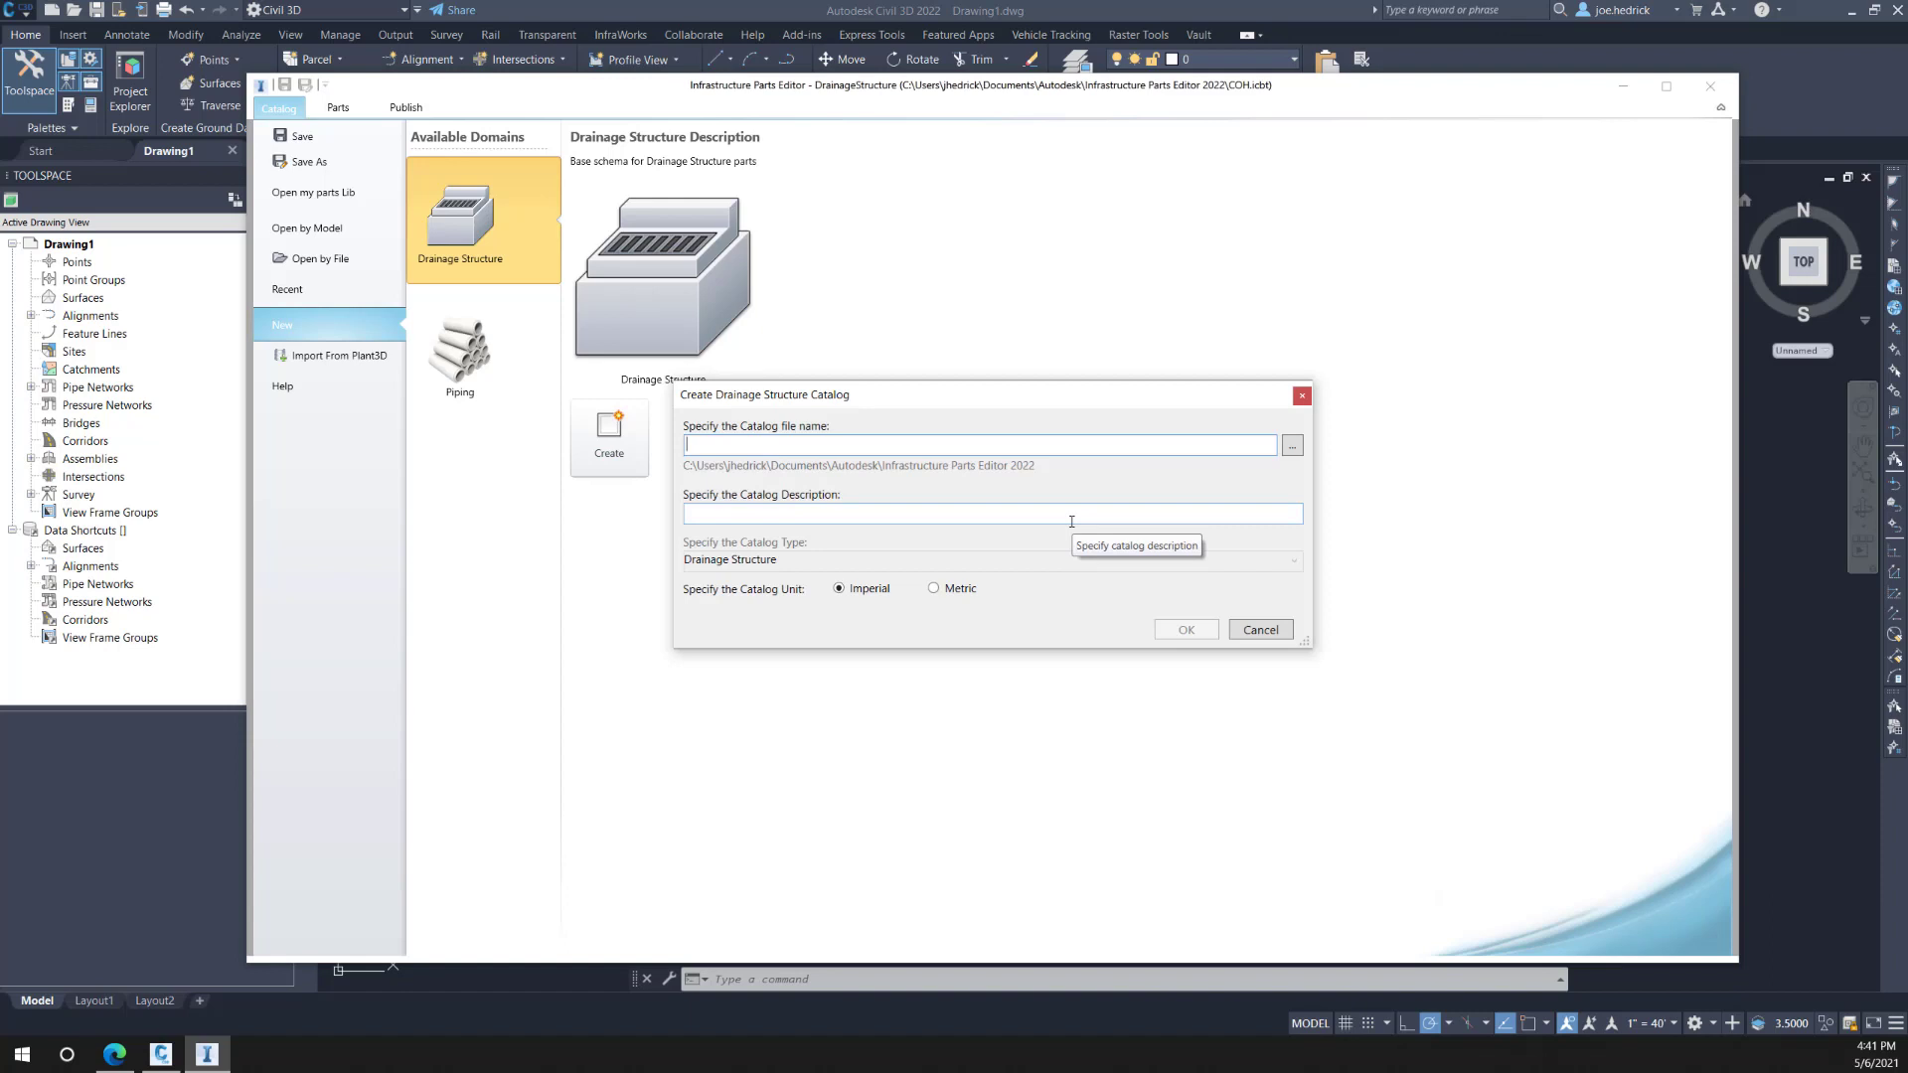
text(COH)
key(Tab)
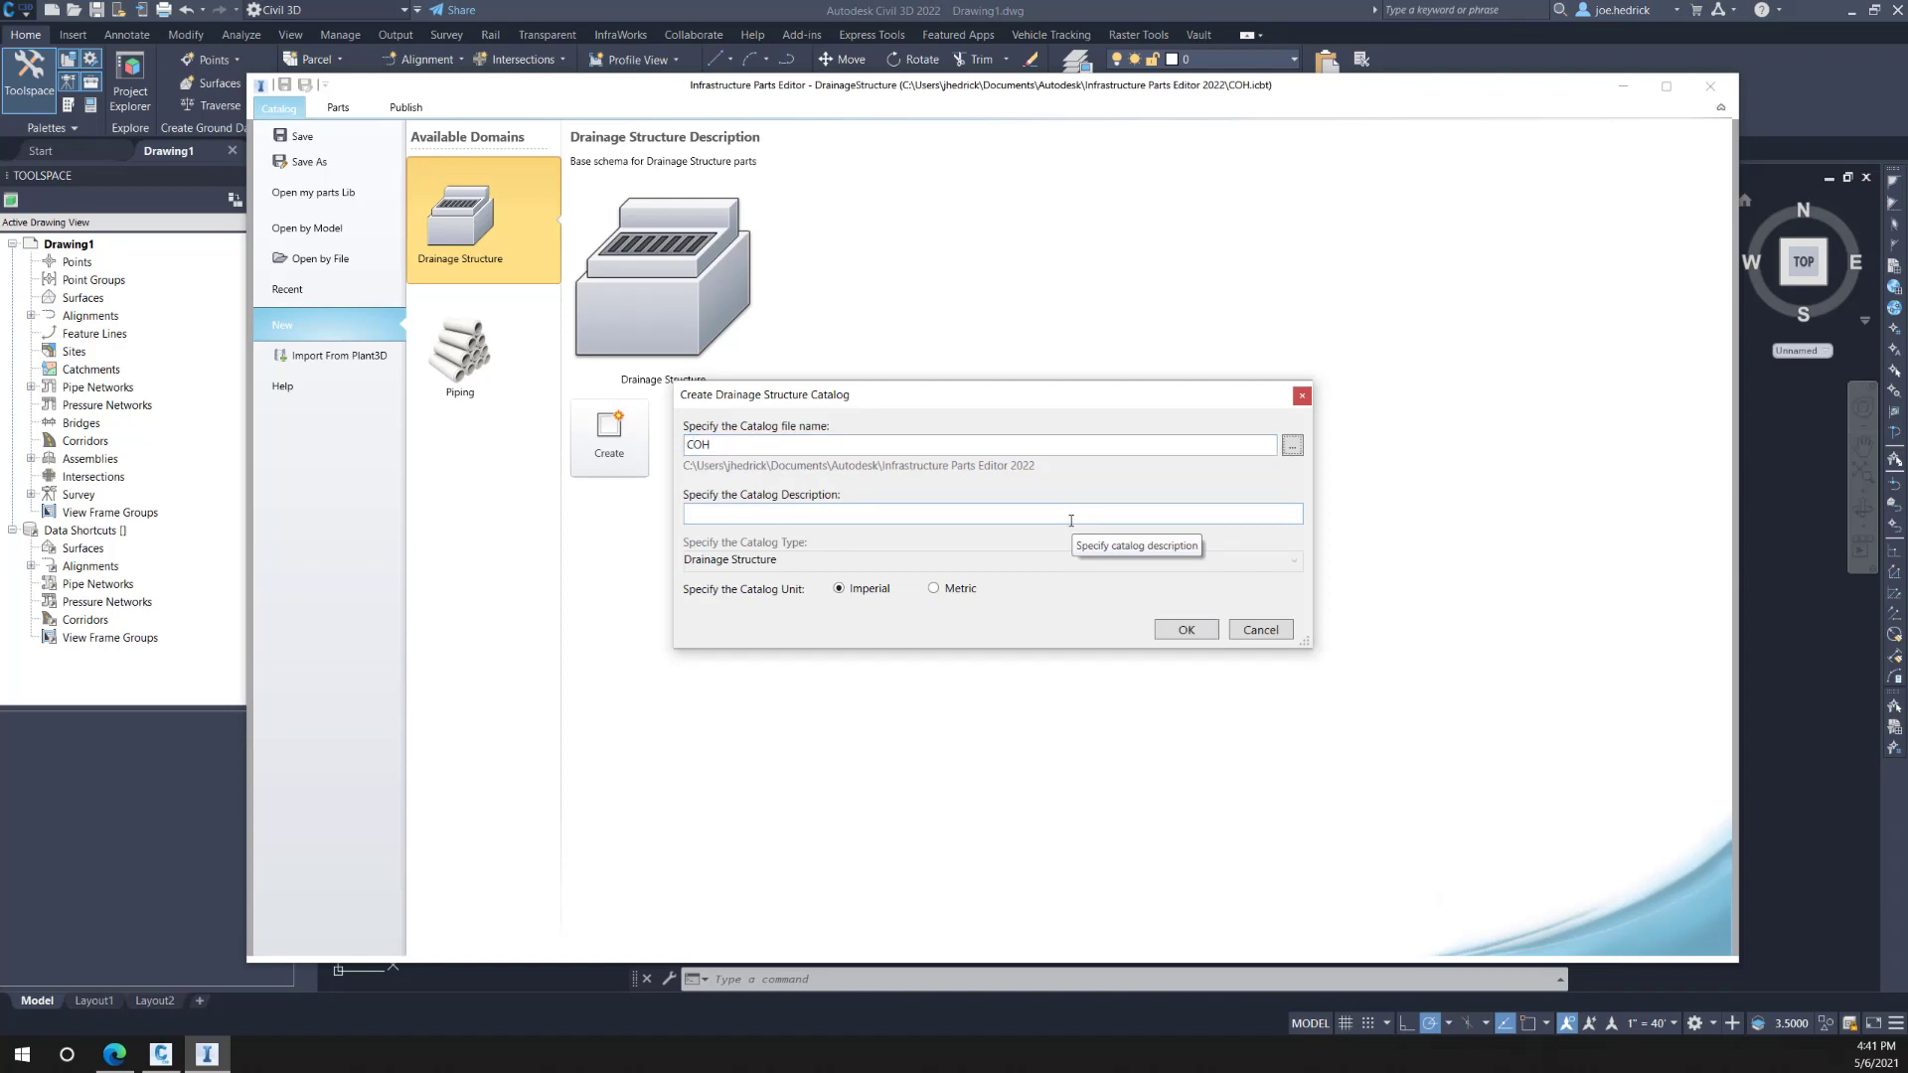
click(743, 513)
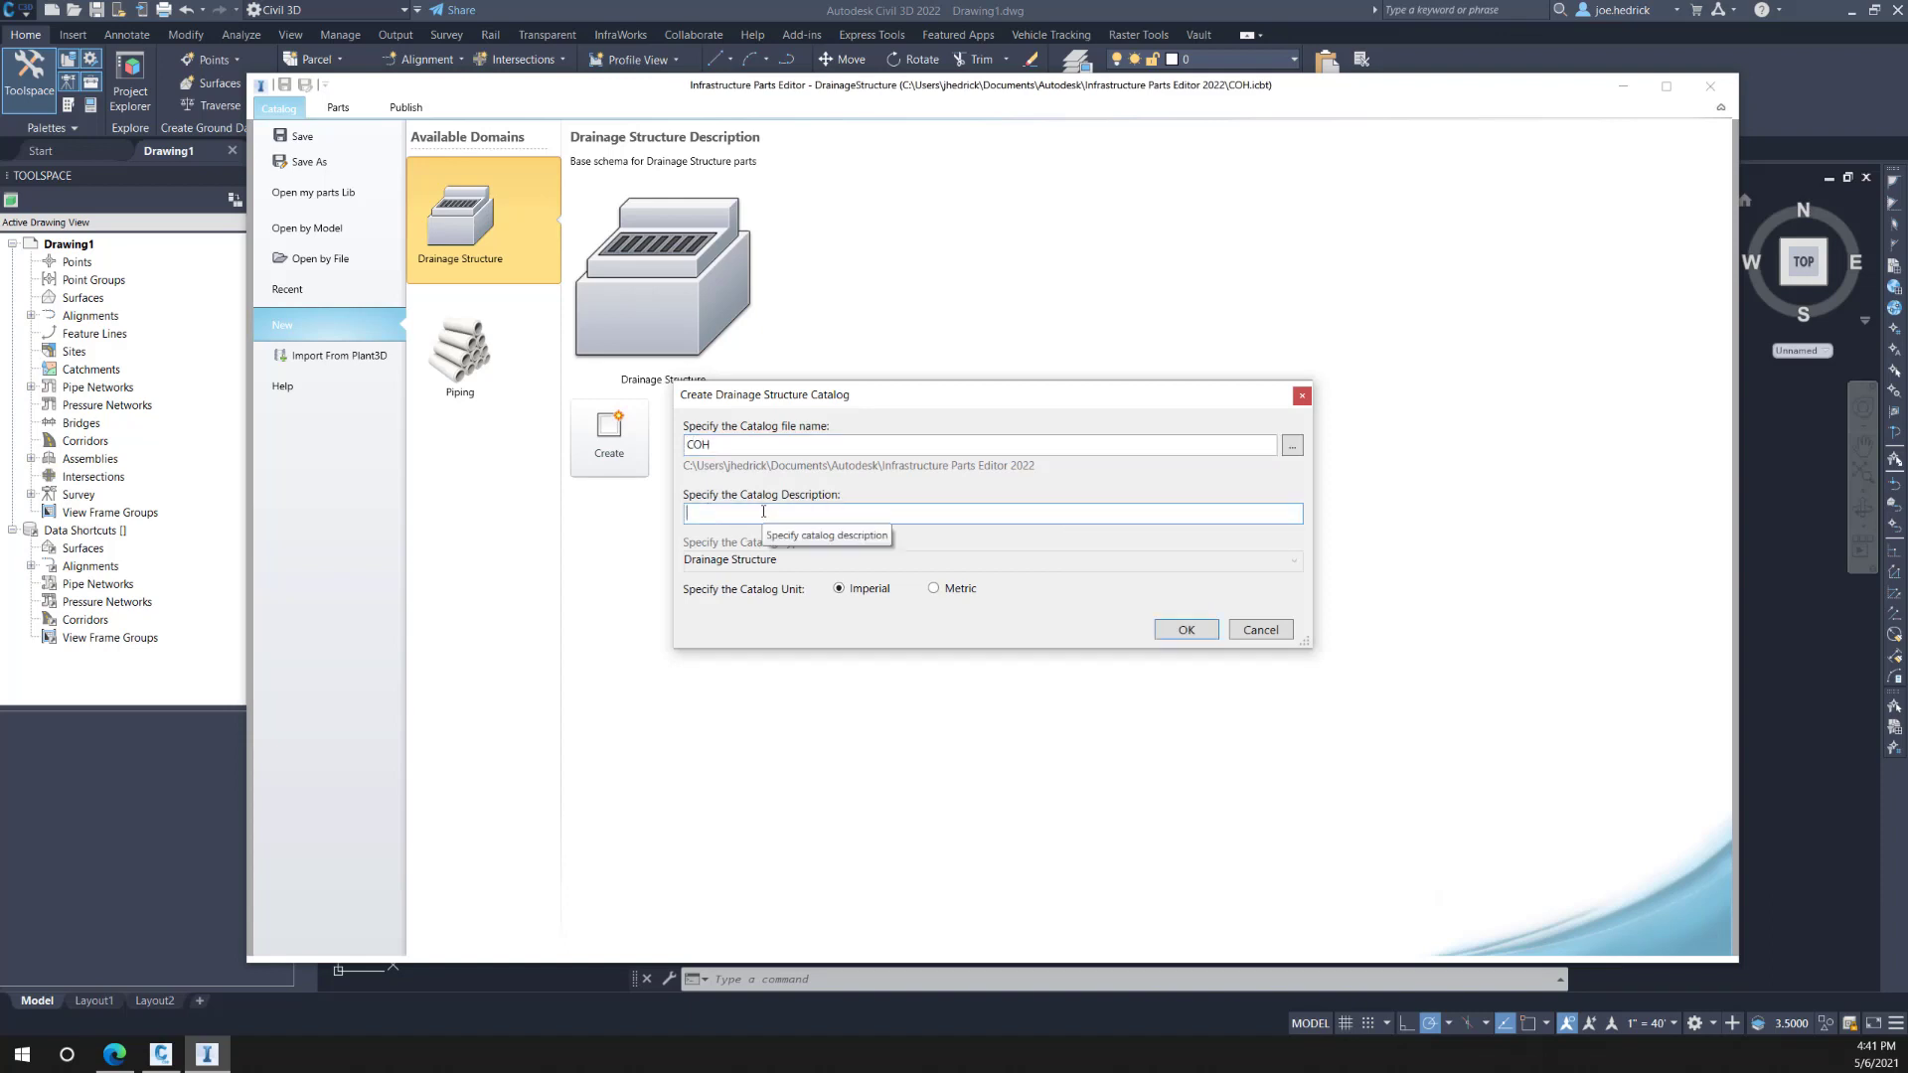
text(City of)
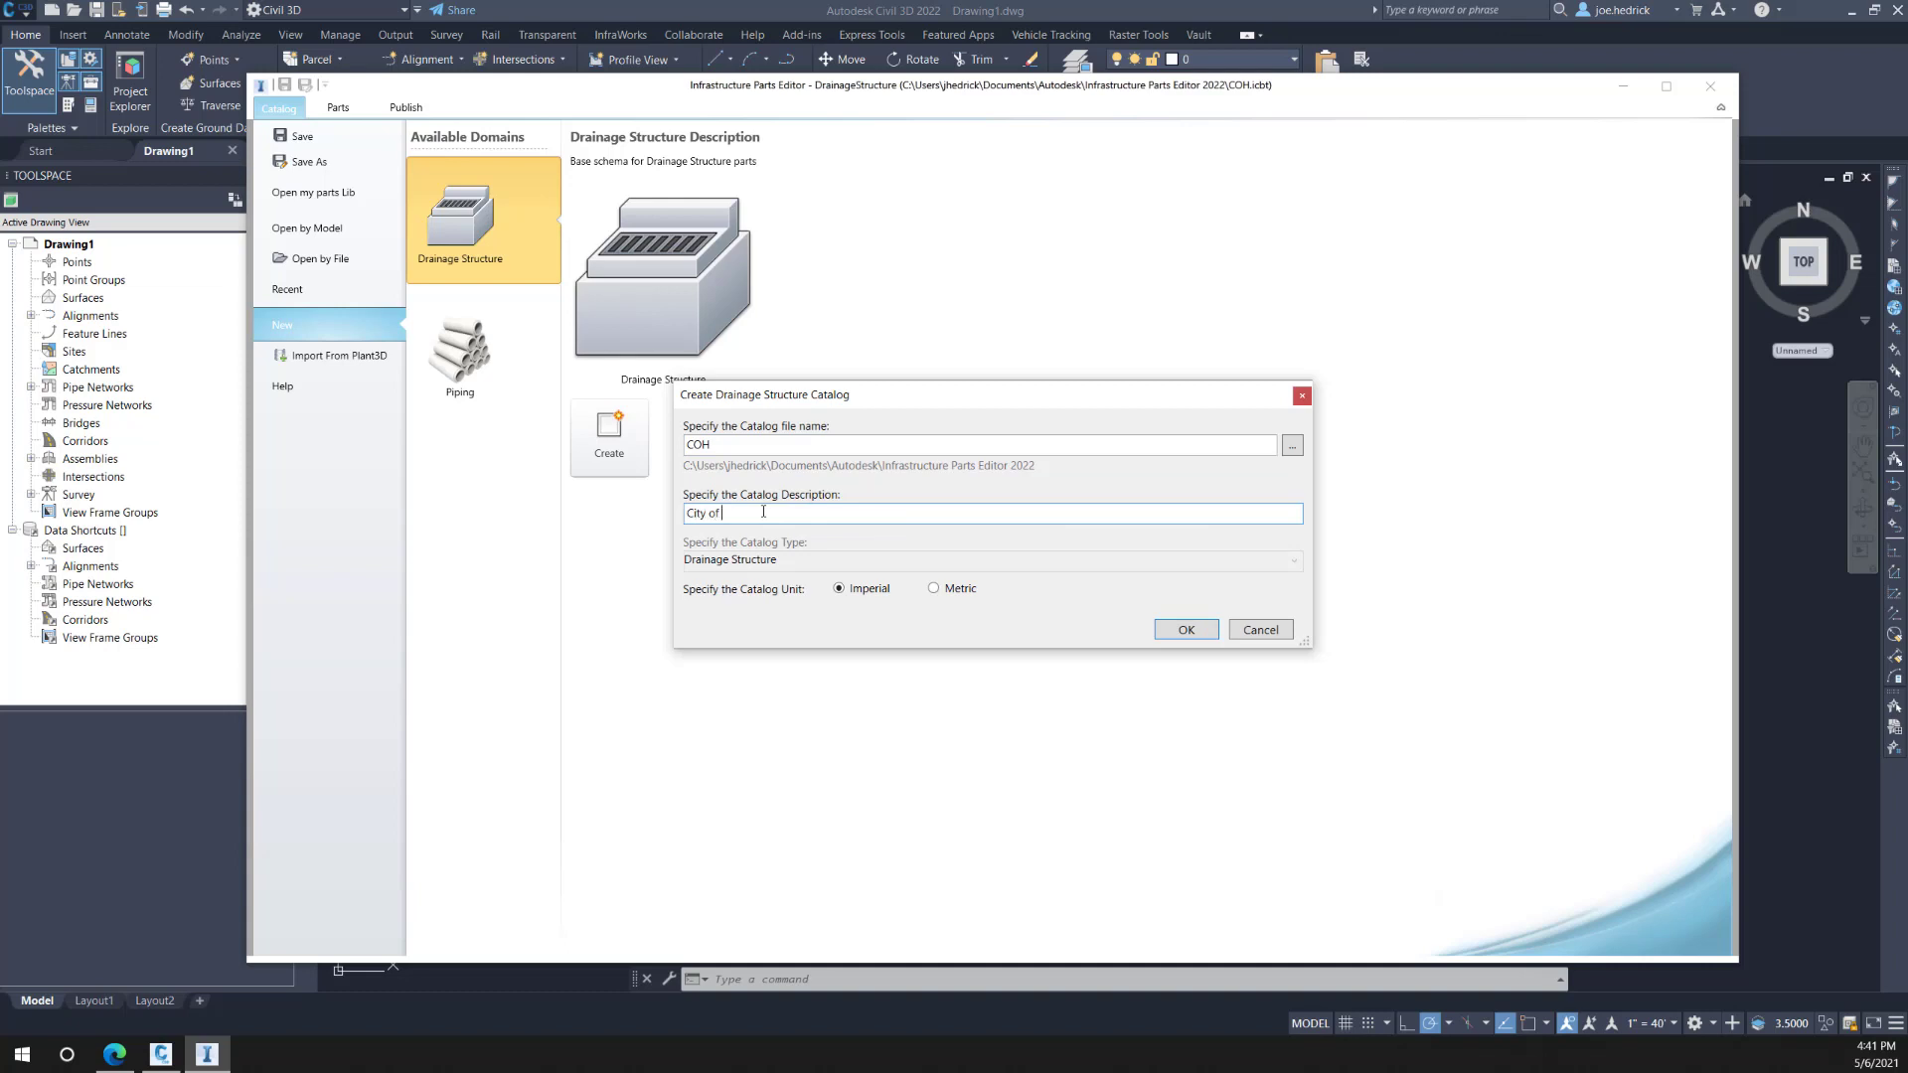
text( Houston)
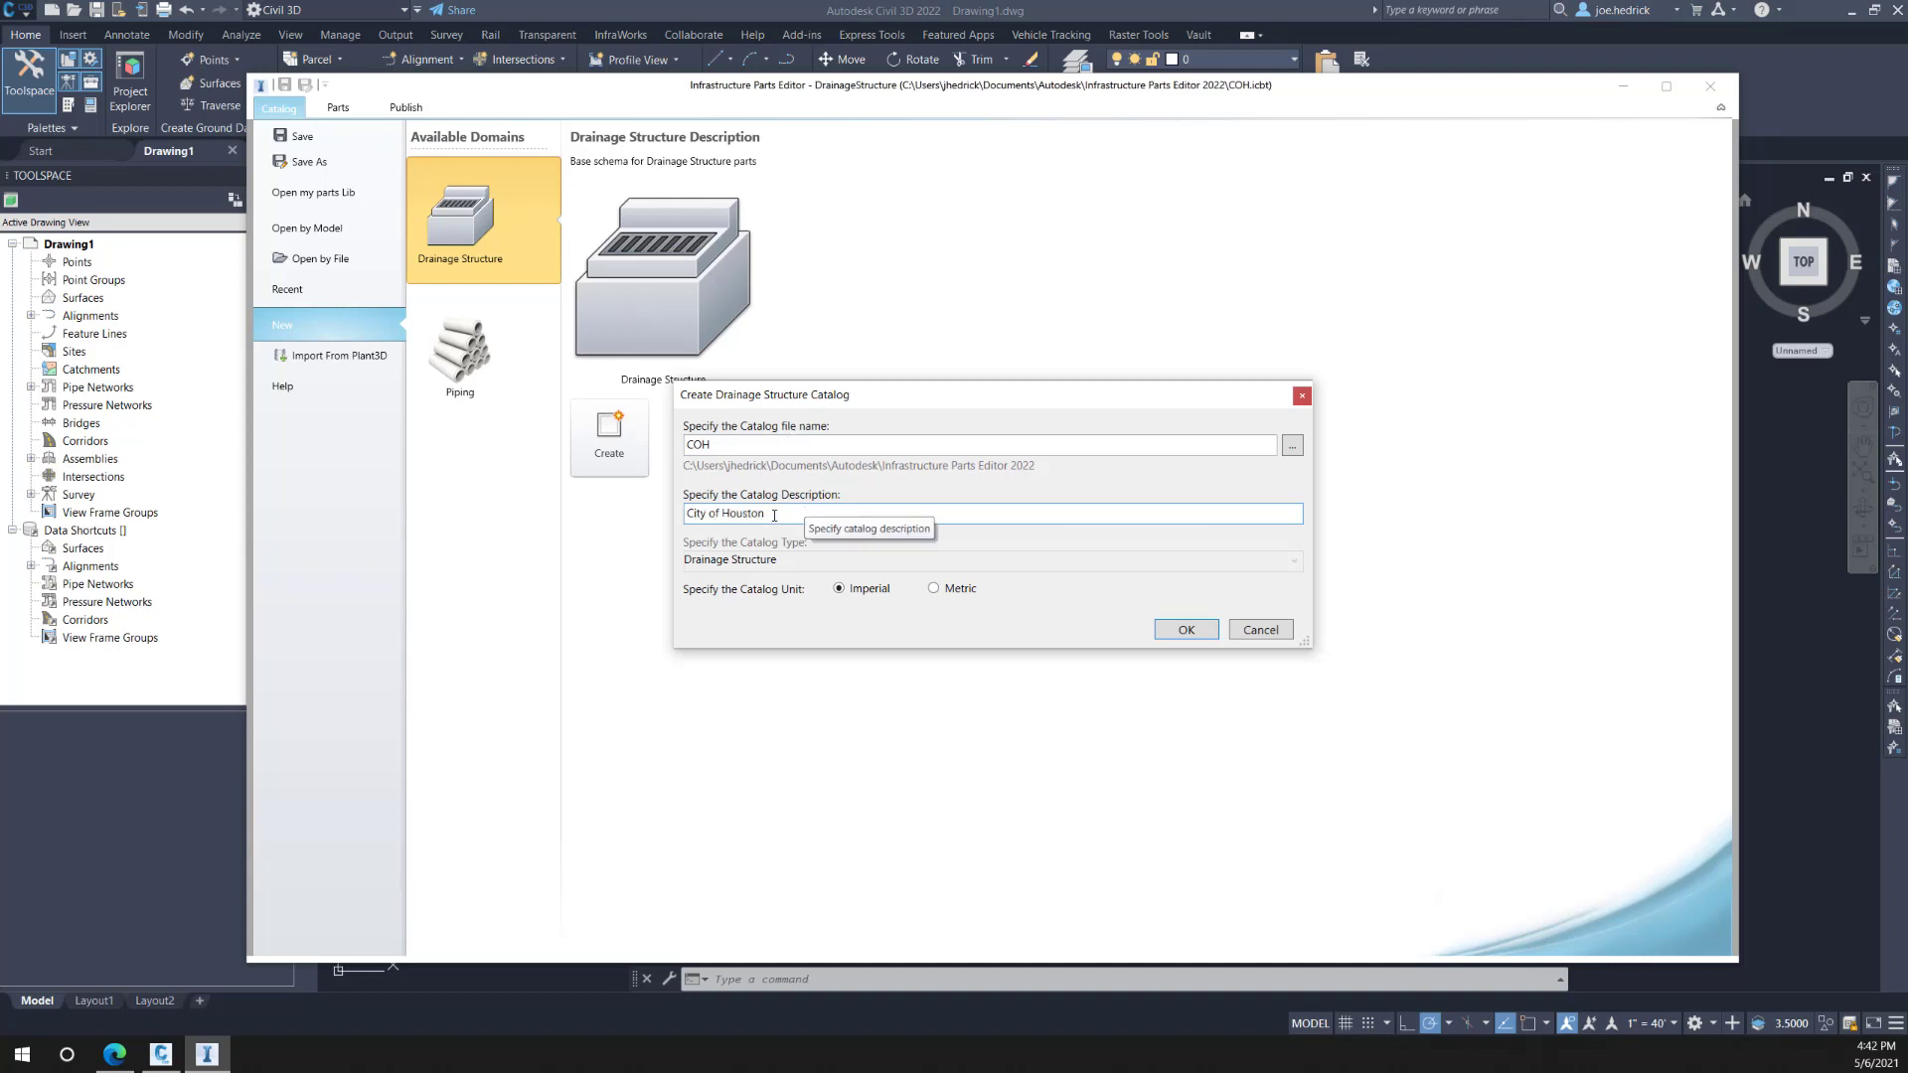
drag(800, 514, 650, 507)
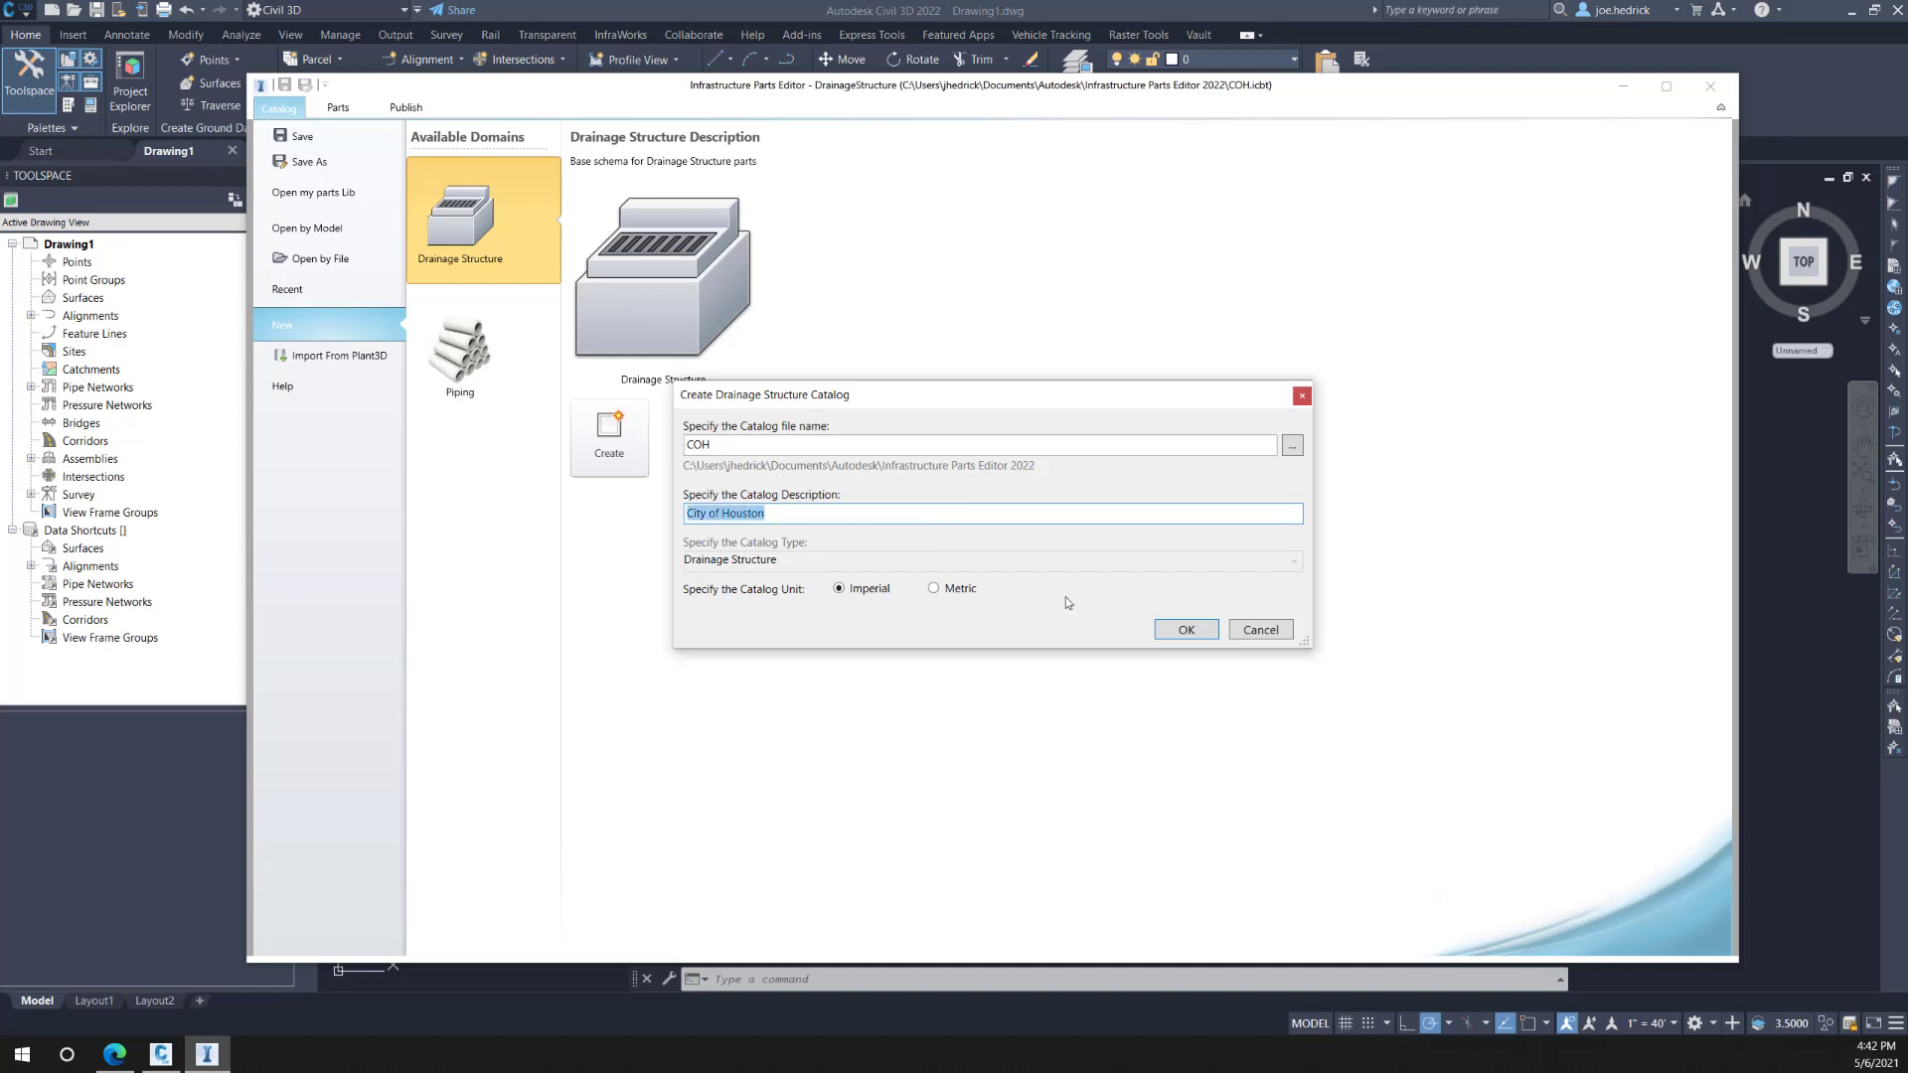
click(853, 586)
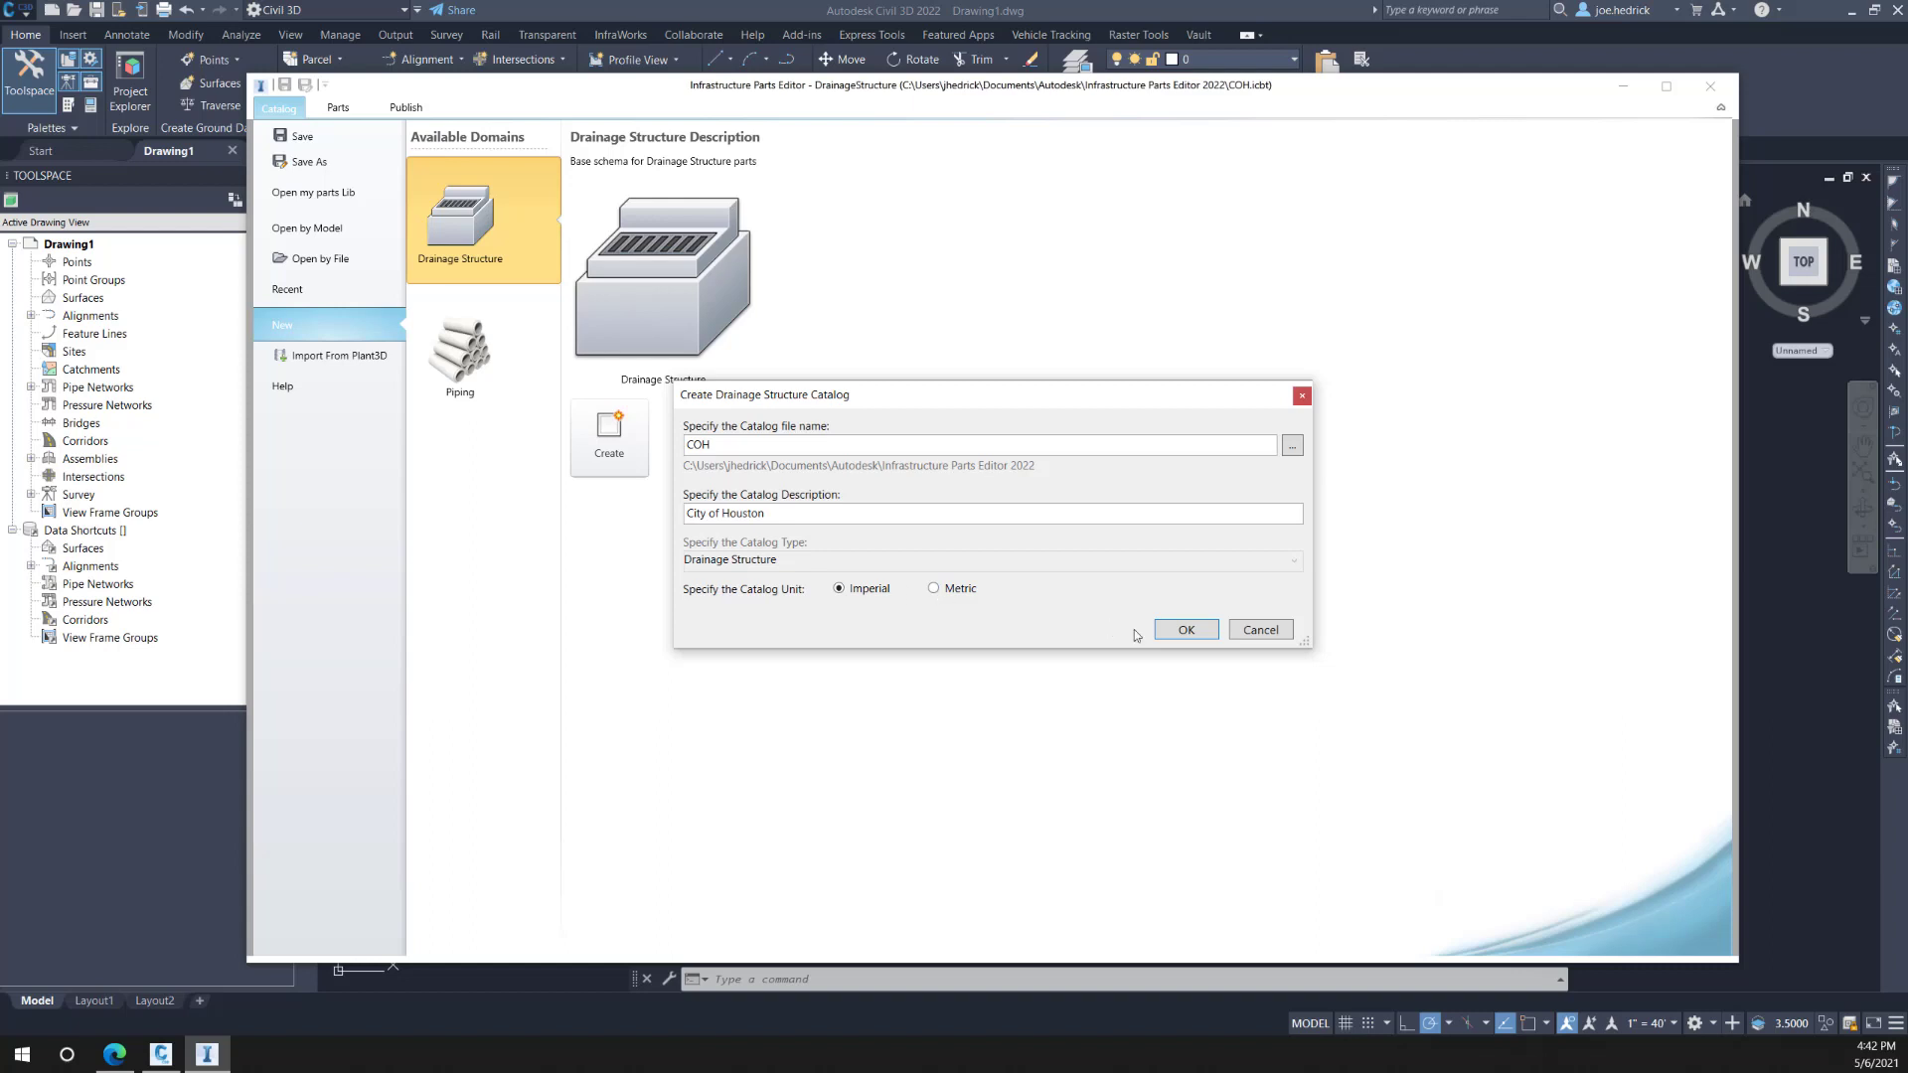
click(1186, 630)
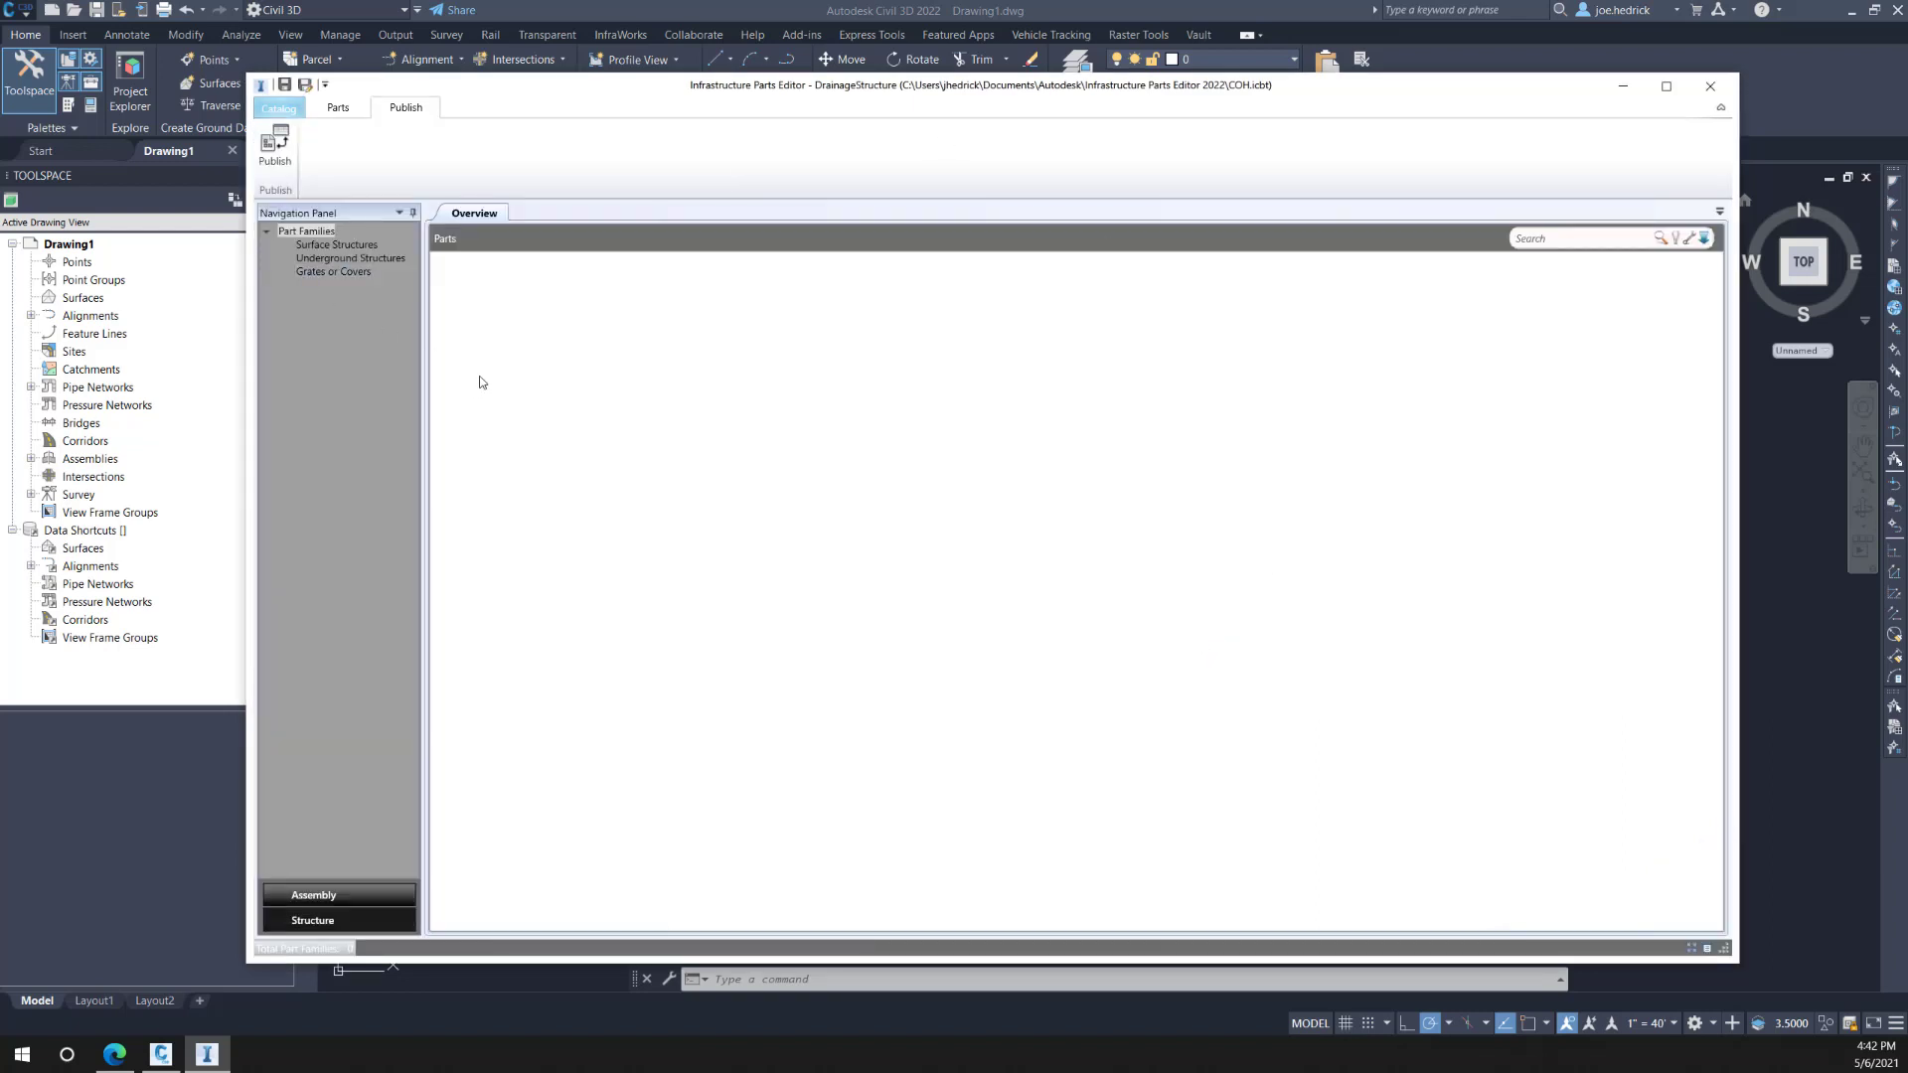
Step: Add a new part family under Surface Structures and name it Type C
click(340, 246)
right_click(339, 248)
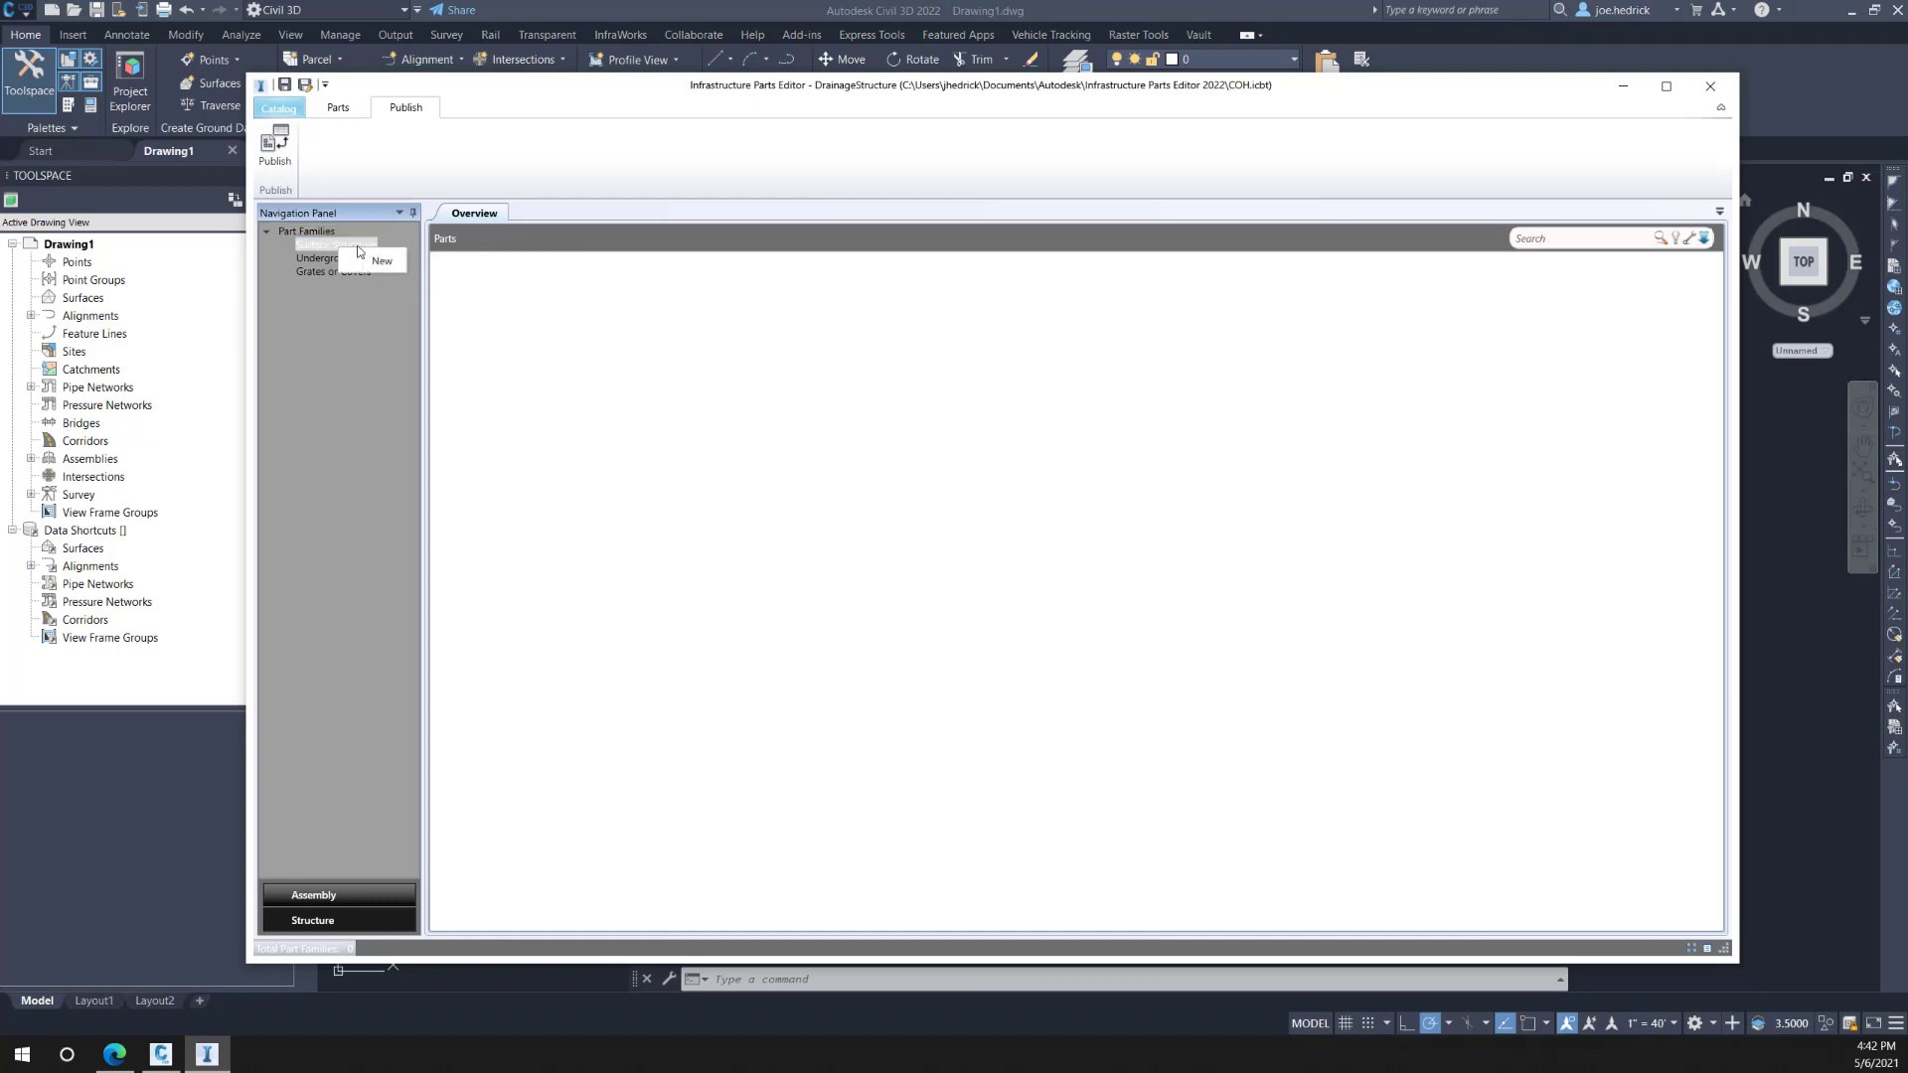
click(373, 261)
drag(634, 504, 420, 502)
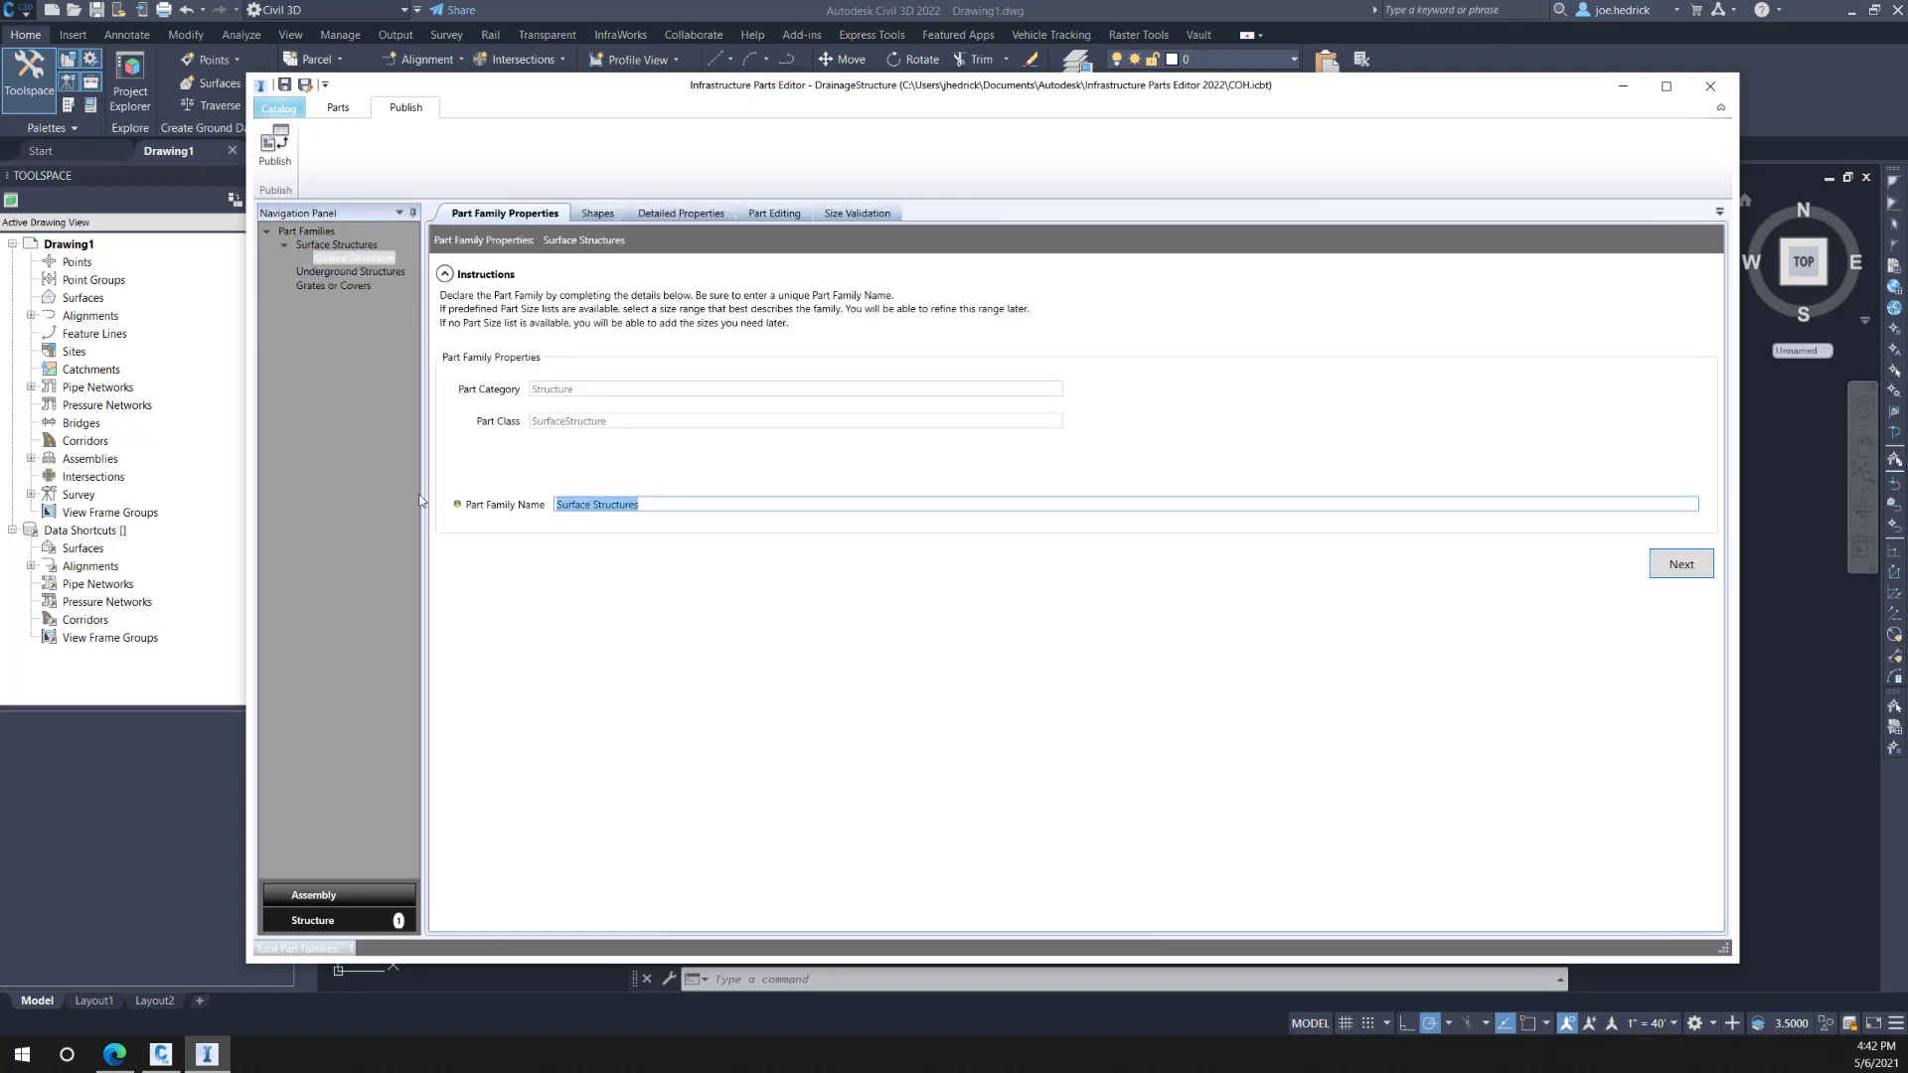
text(TypeC)
click(1675, 570)
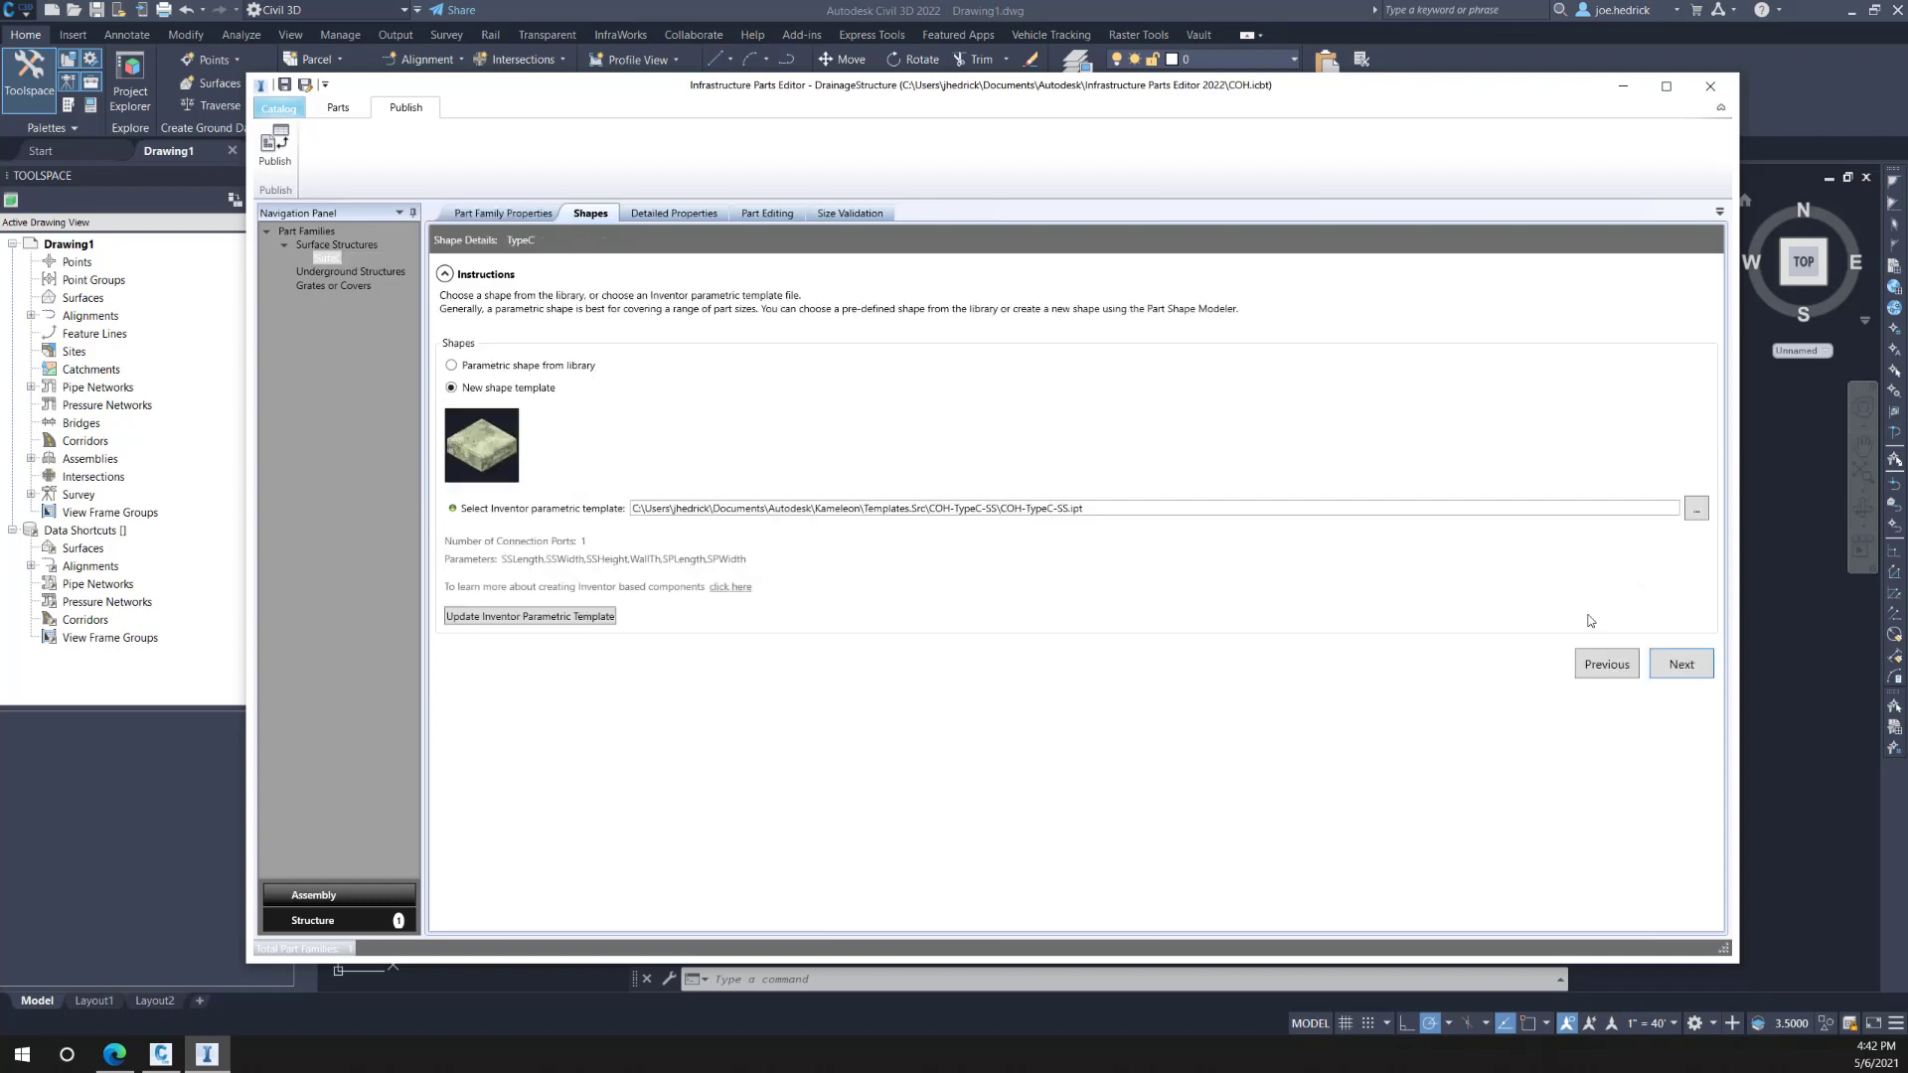
click(1620, 668)
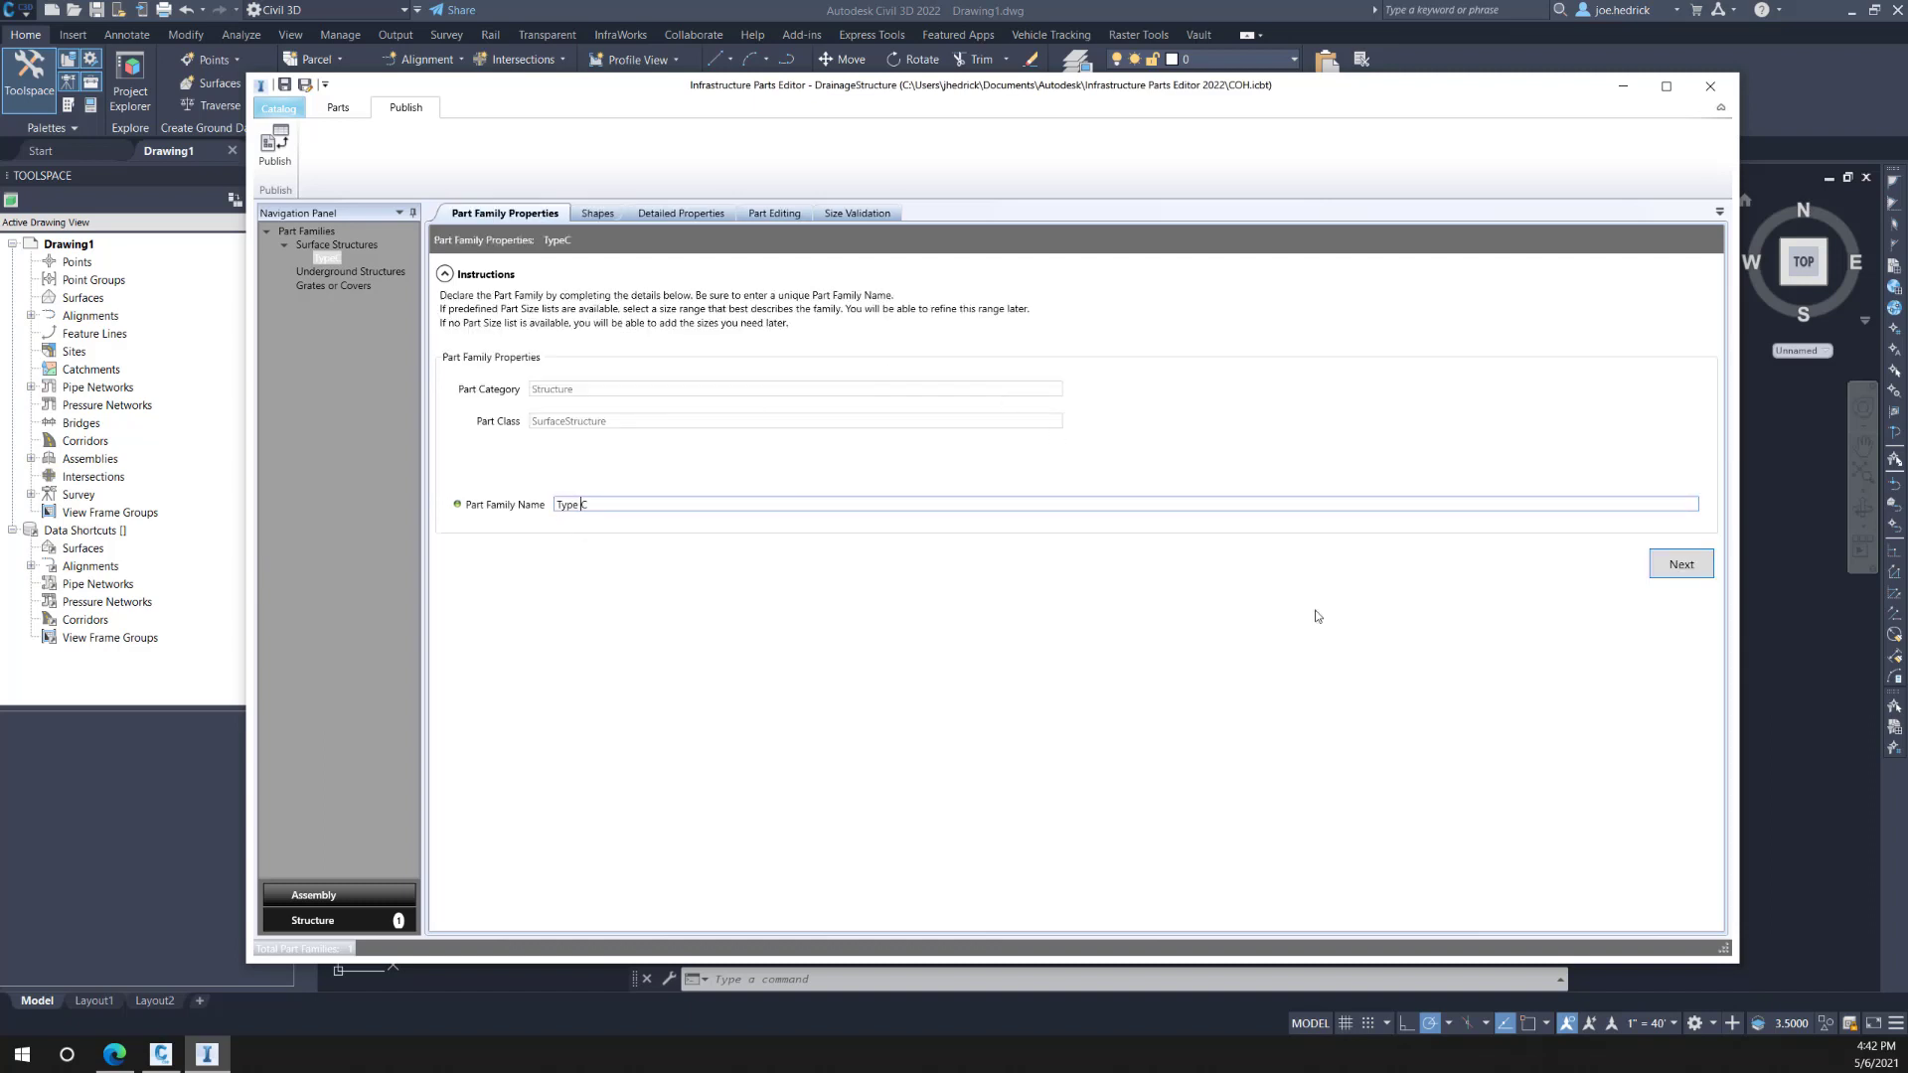
click(1681, 565)
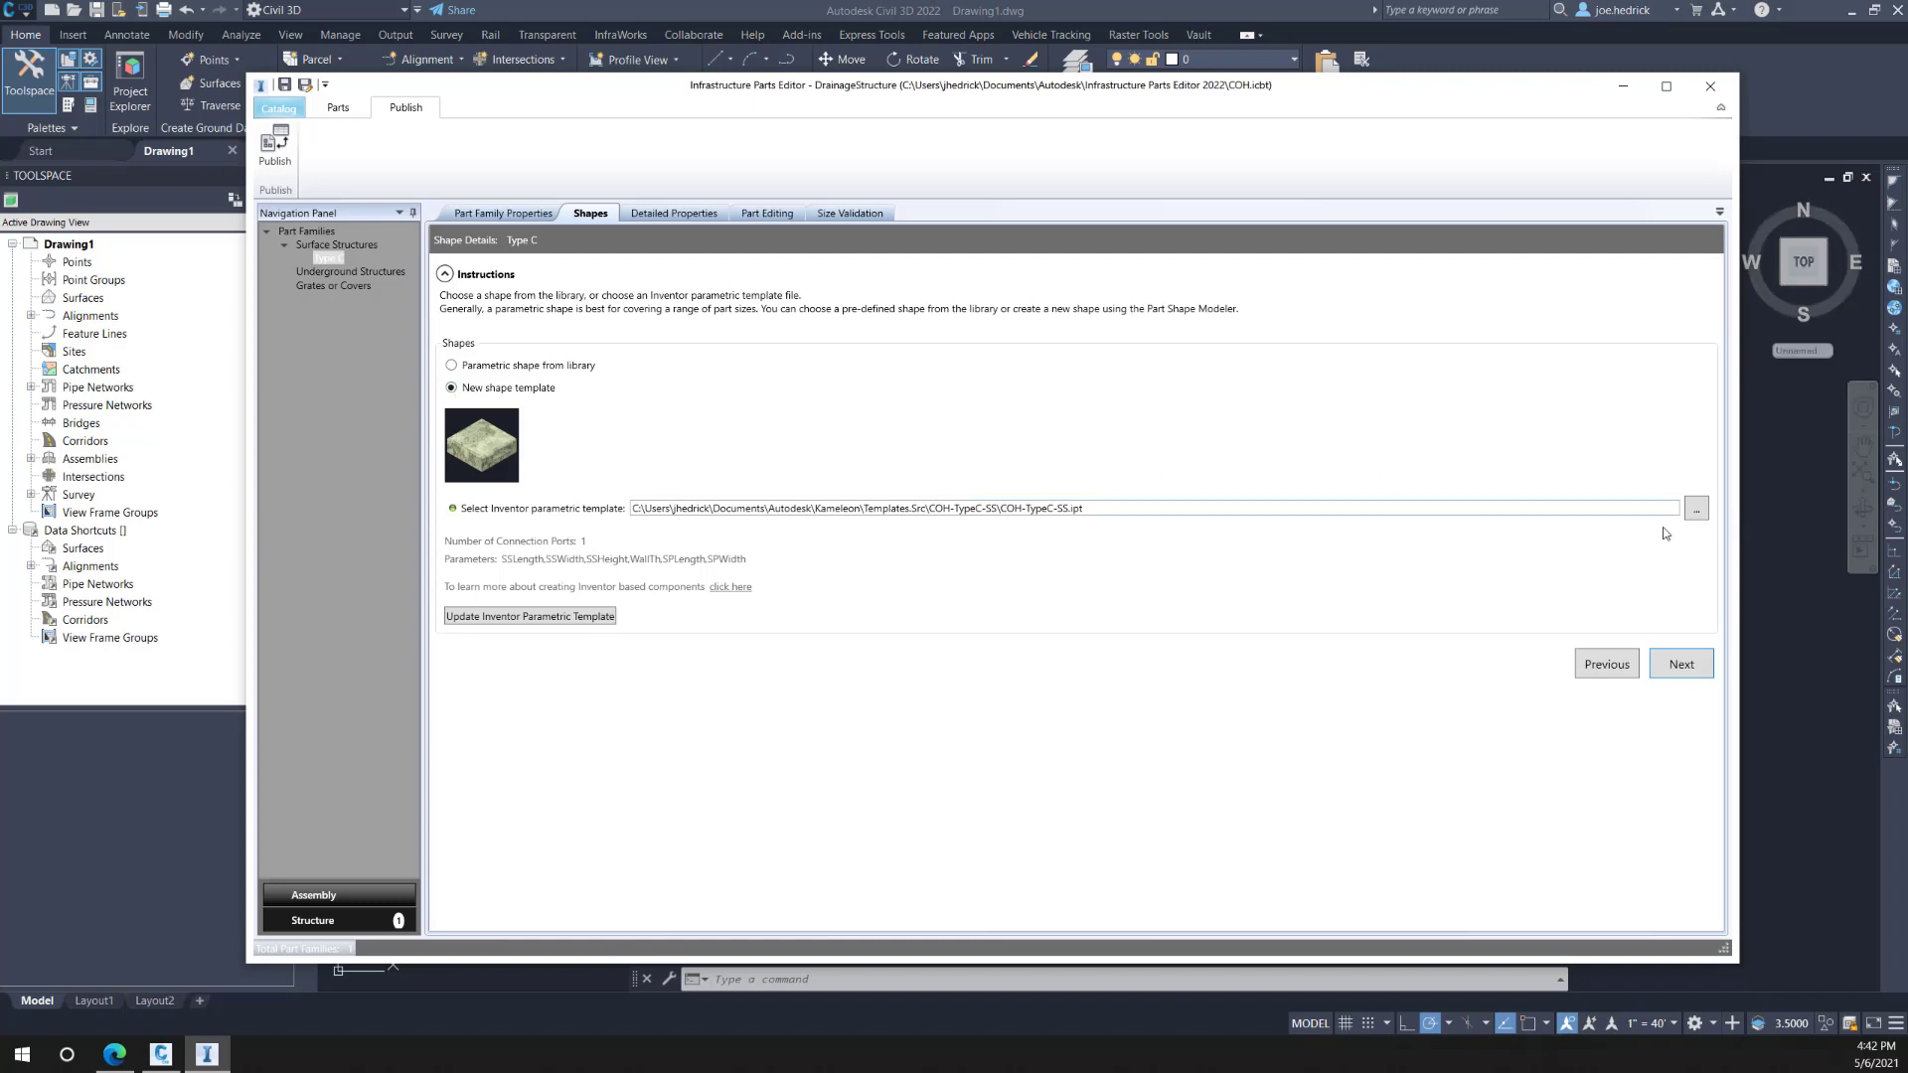
Step: Assign COH-TypeC-SS.ipt from the COH-TypeC-SS template folder as the Type C family's new shape template
click(1690, 514)
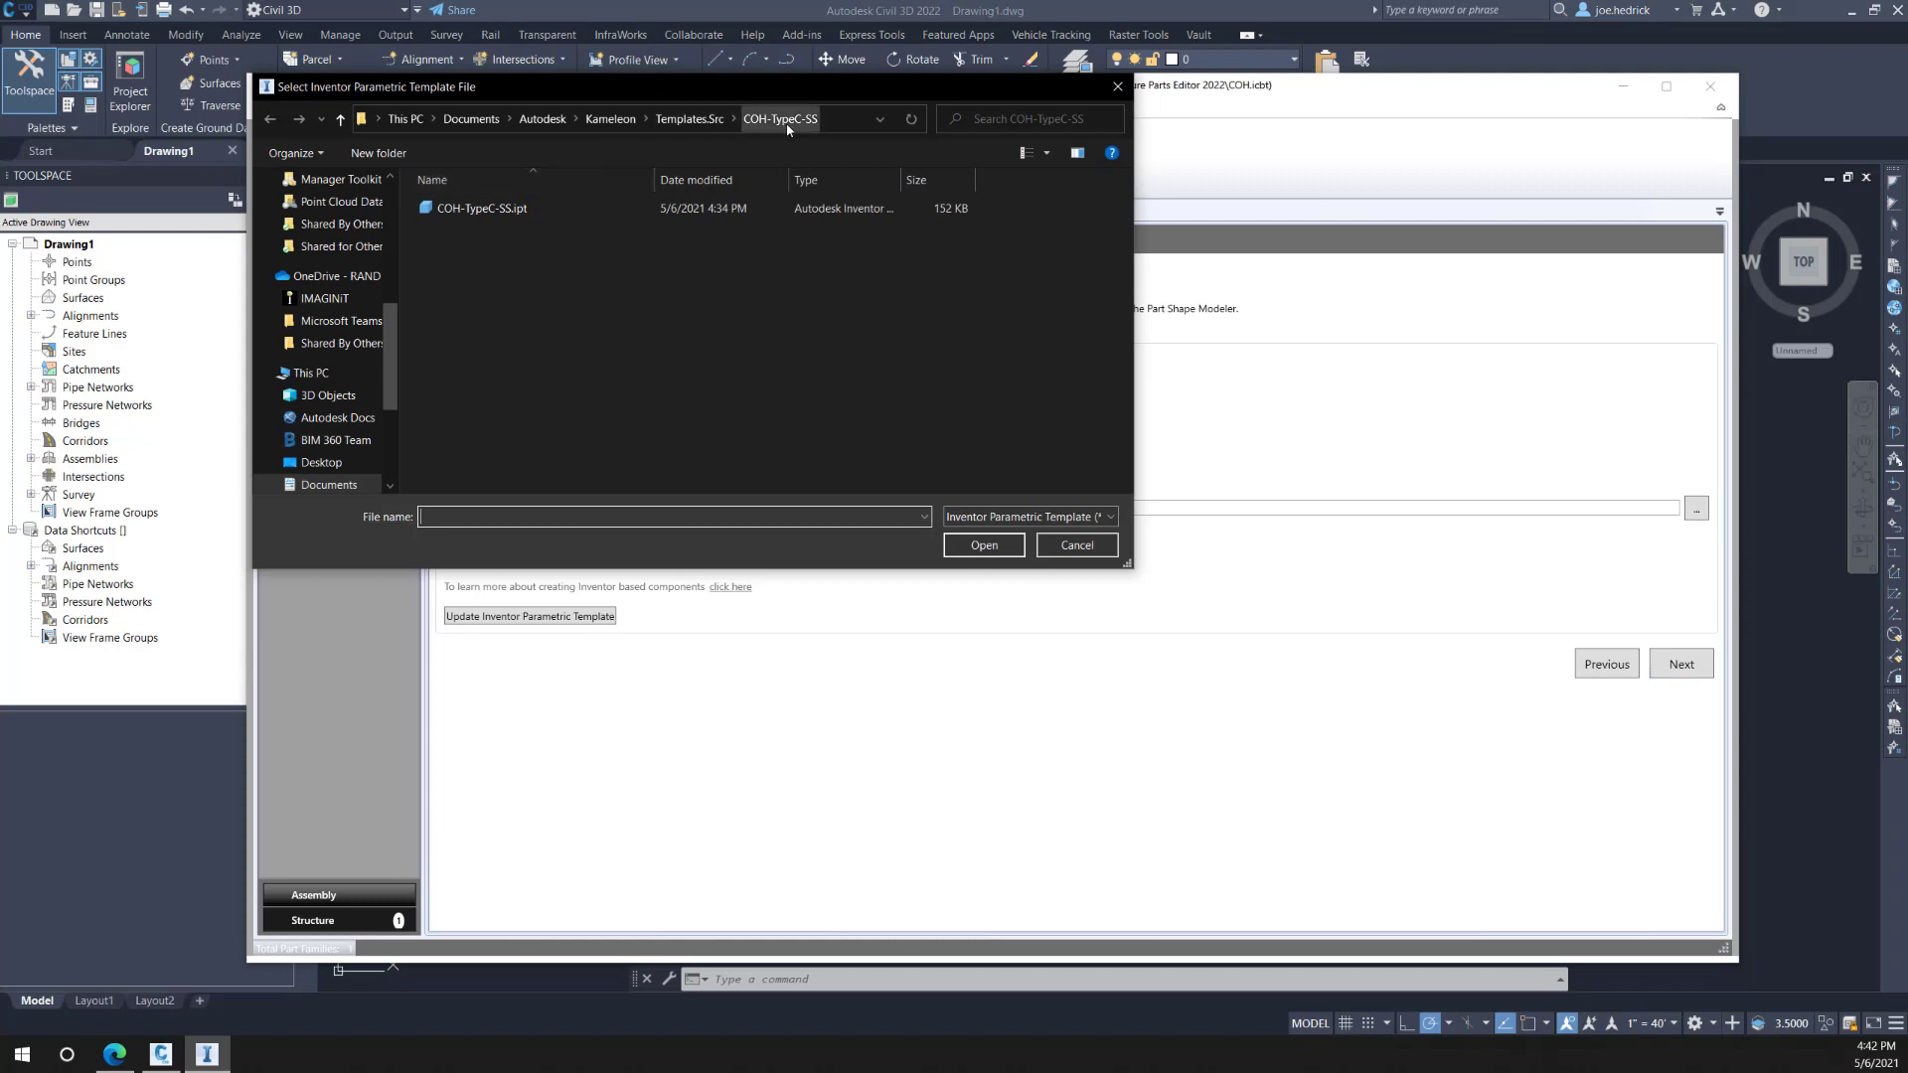
double_click(511, 205)
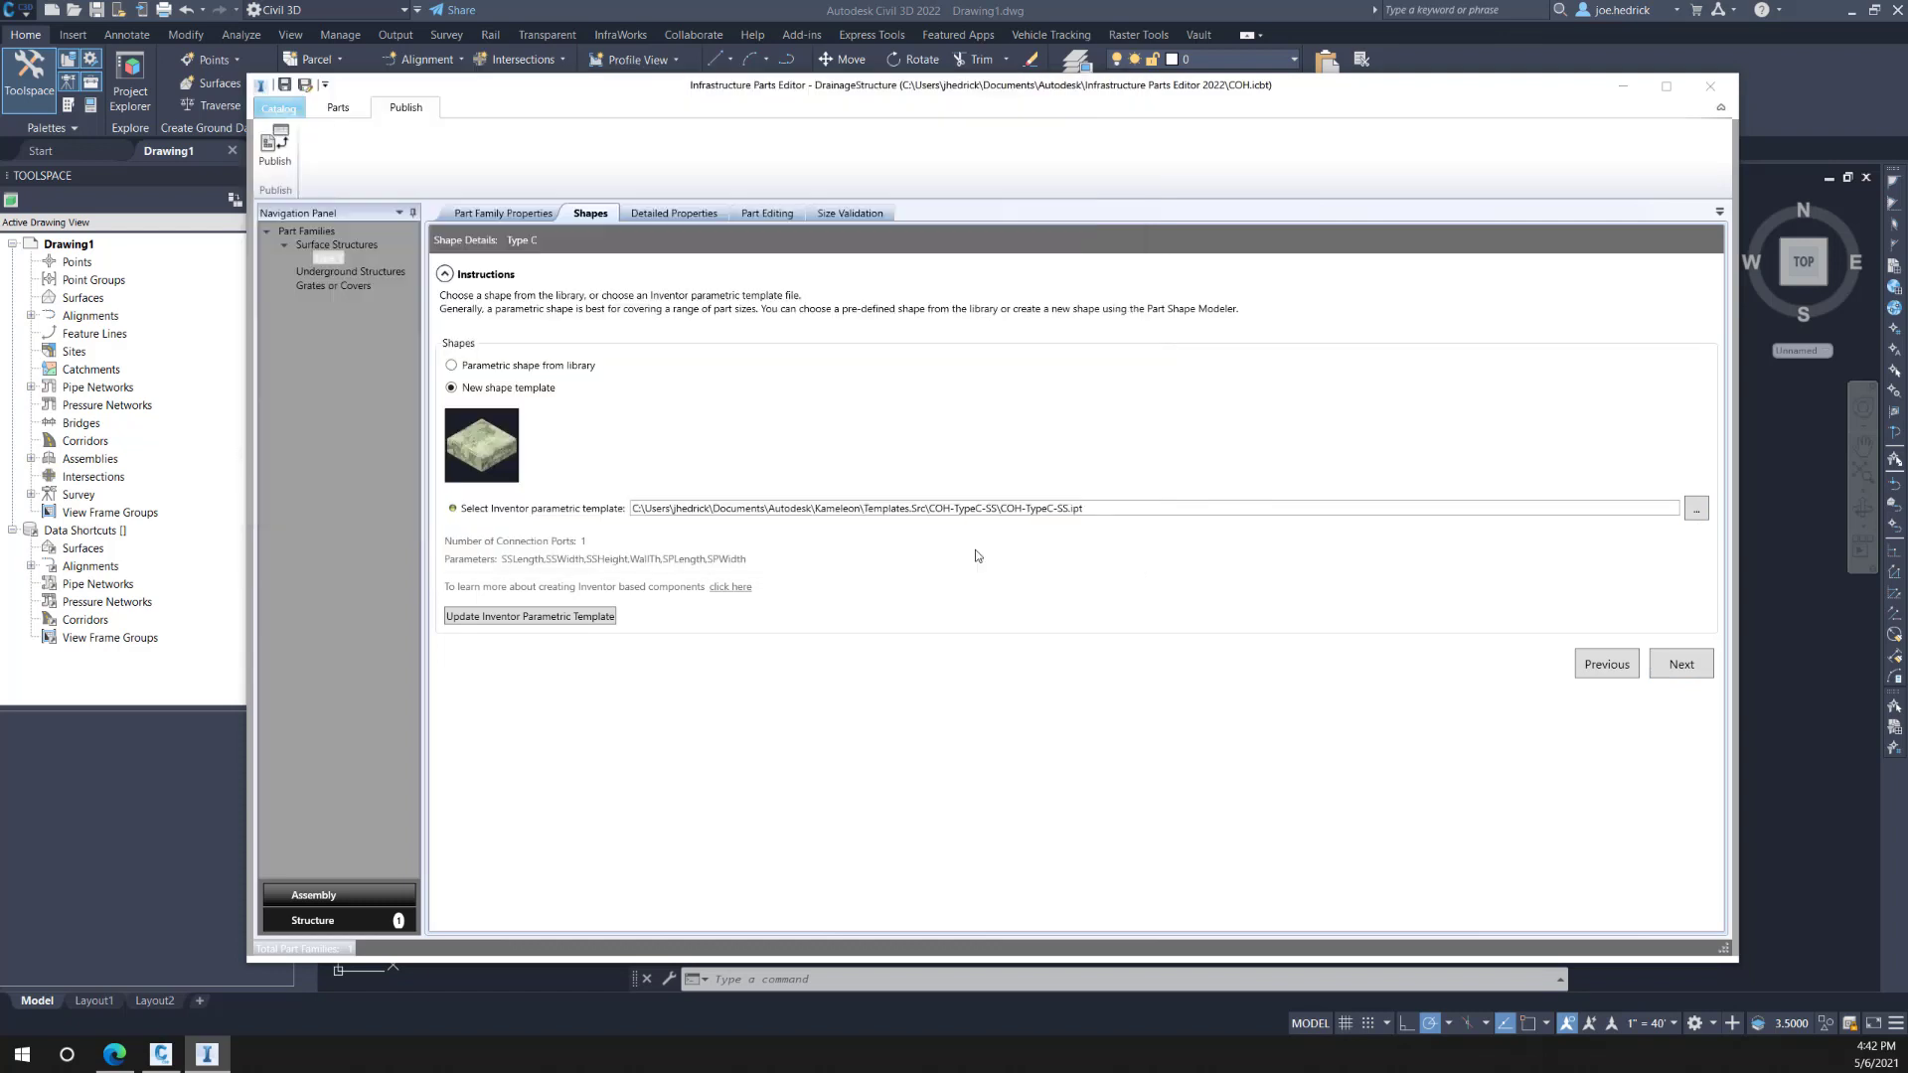
click(1681, 665)
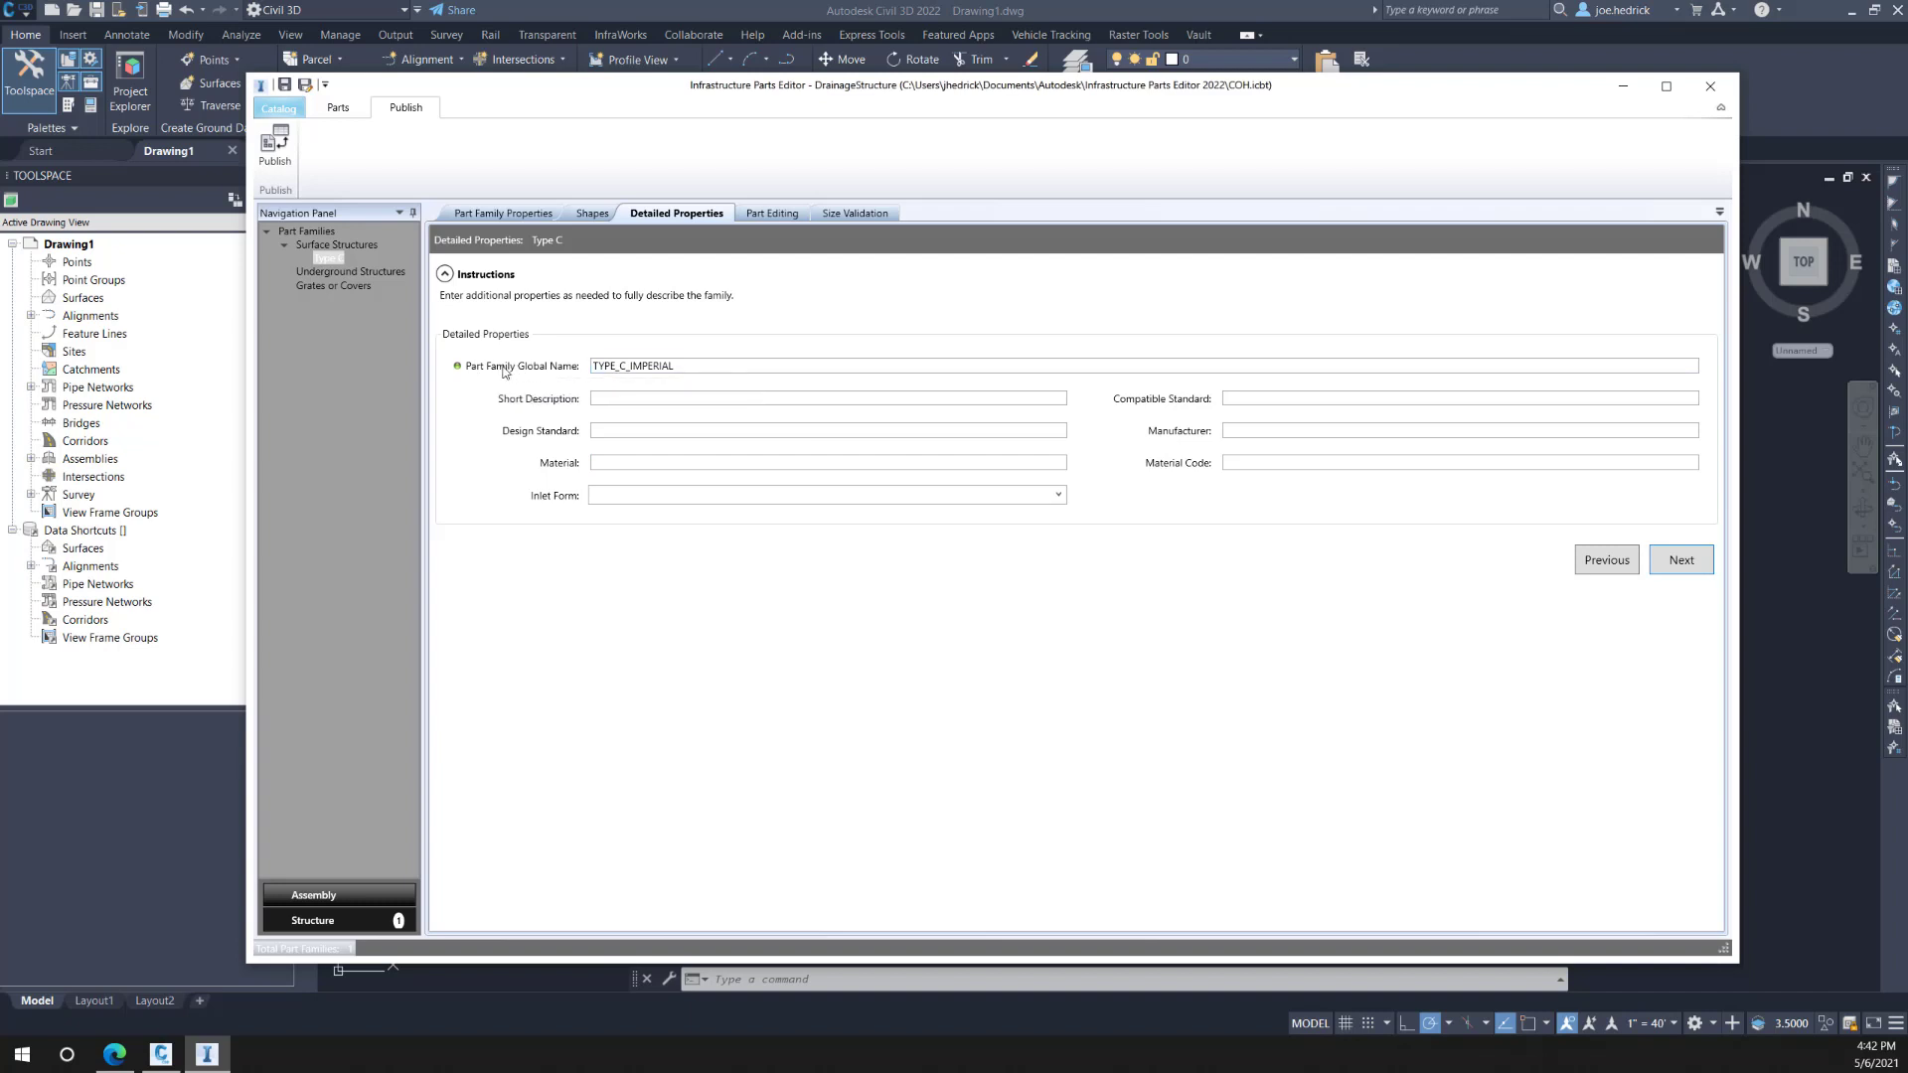
Step: Fill in the family's detailed properties with the short description Type C and the Rectangular Inlet Form
click(639, 399)
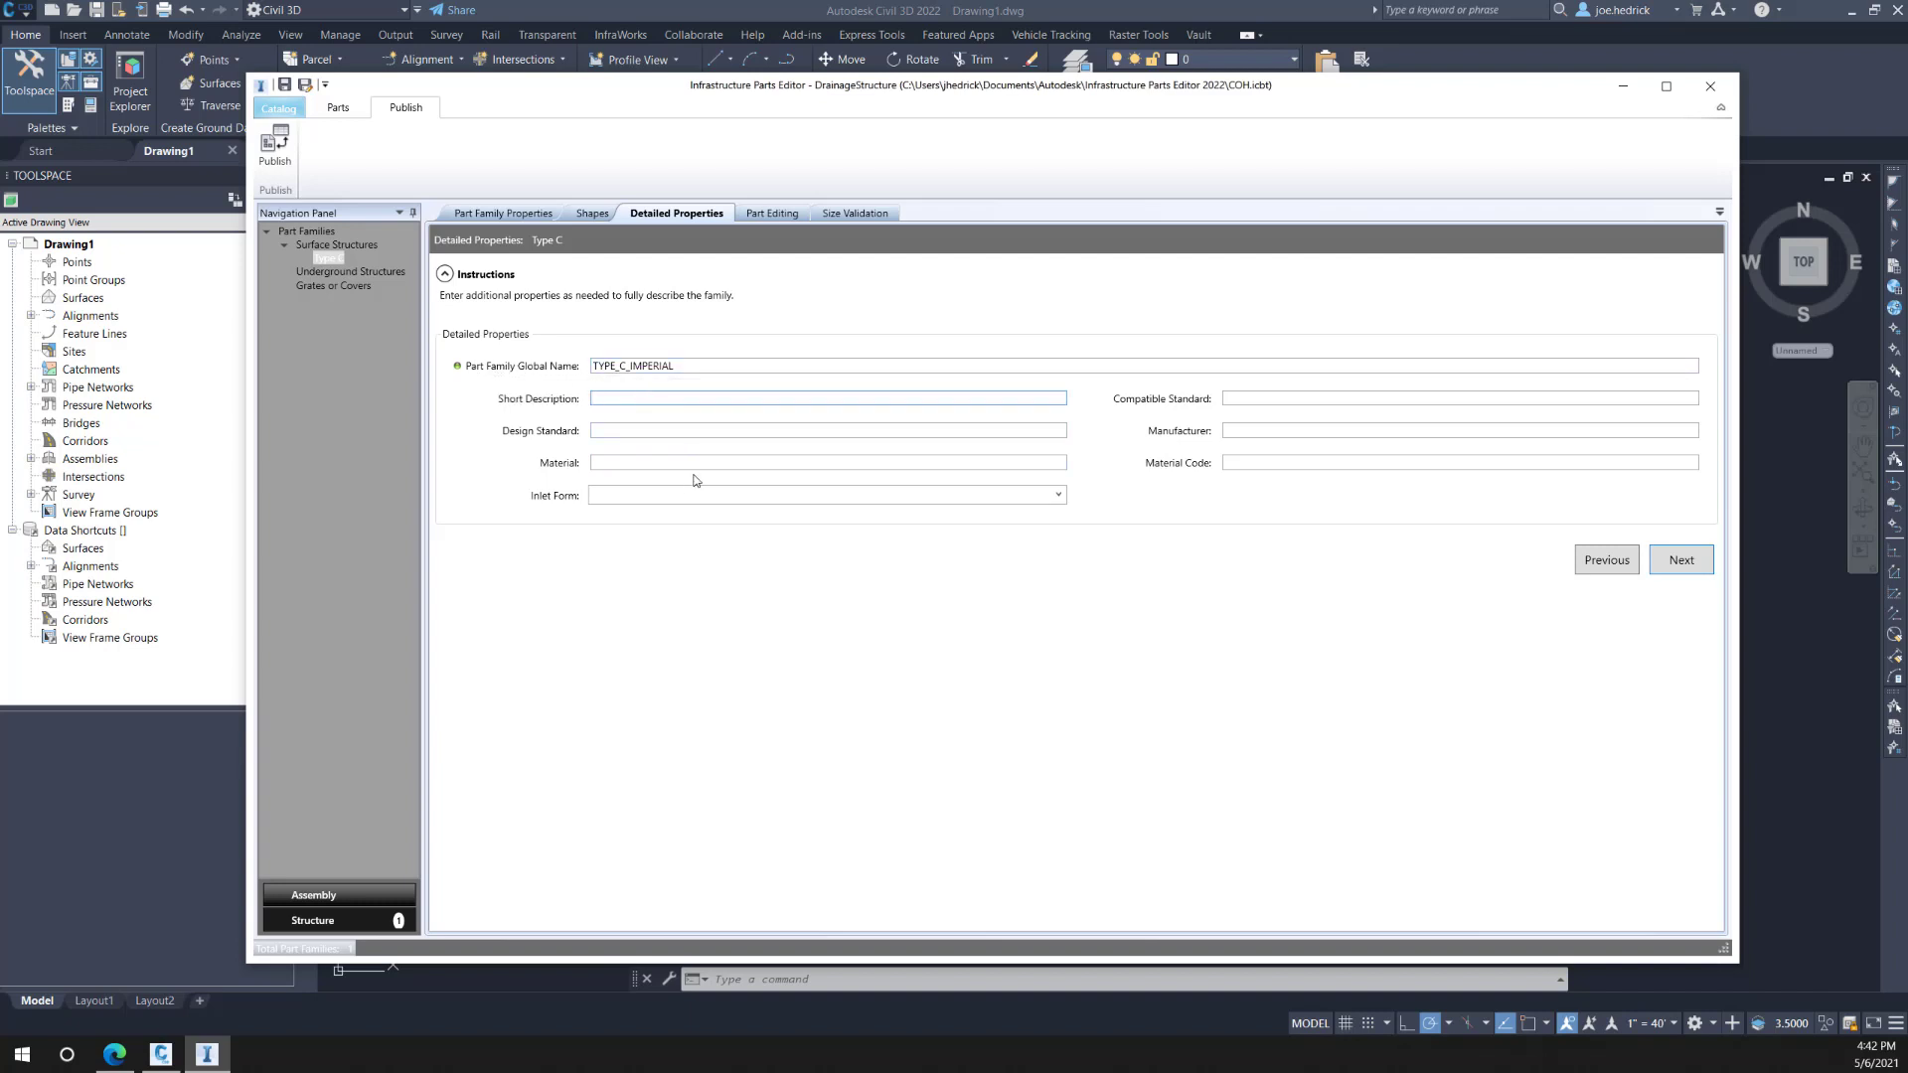
text(Typc)
text( C)
click(1059, 496)
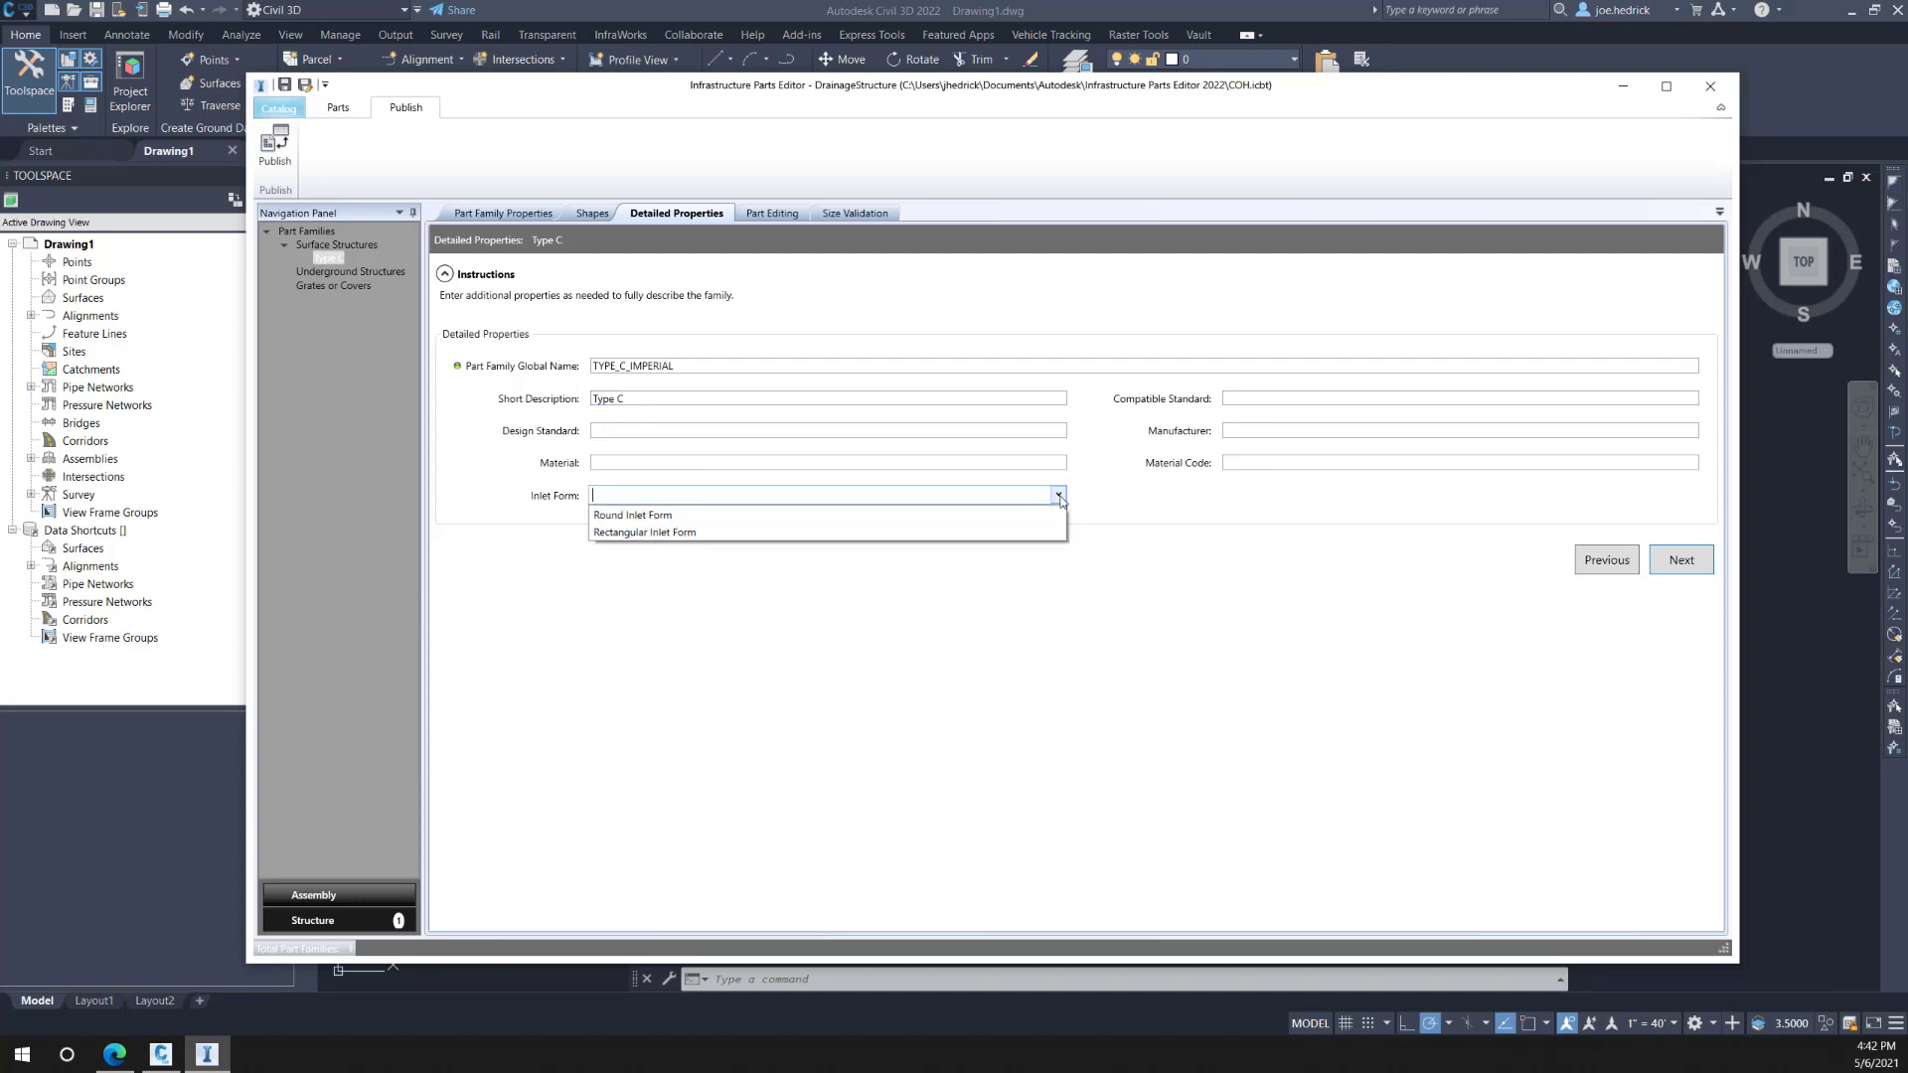
click(655, 533)
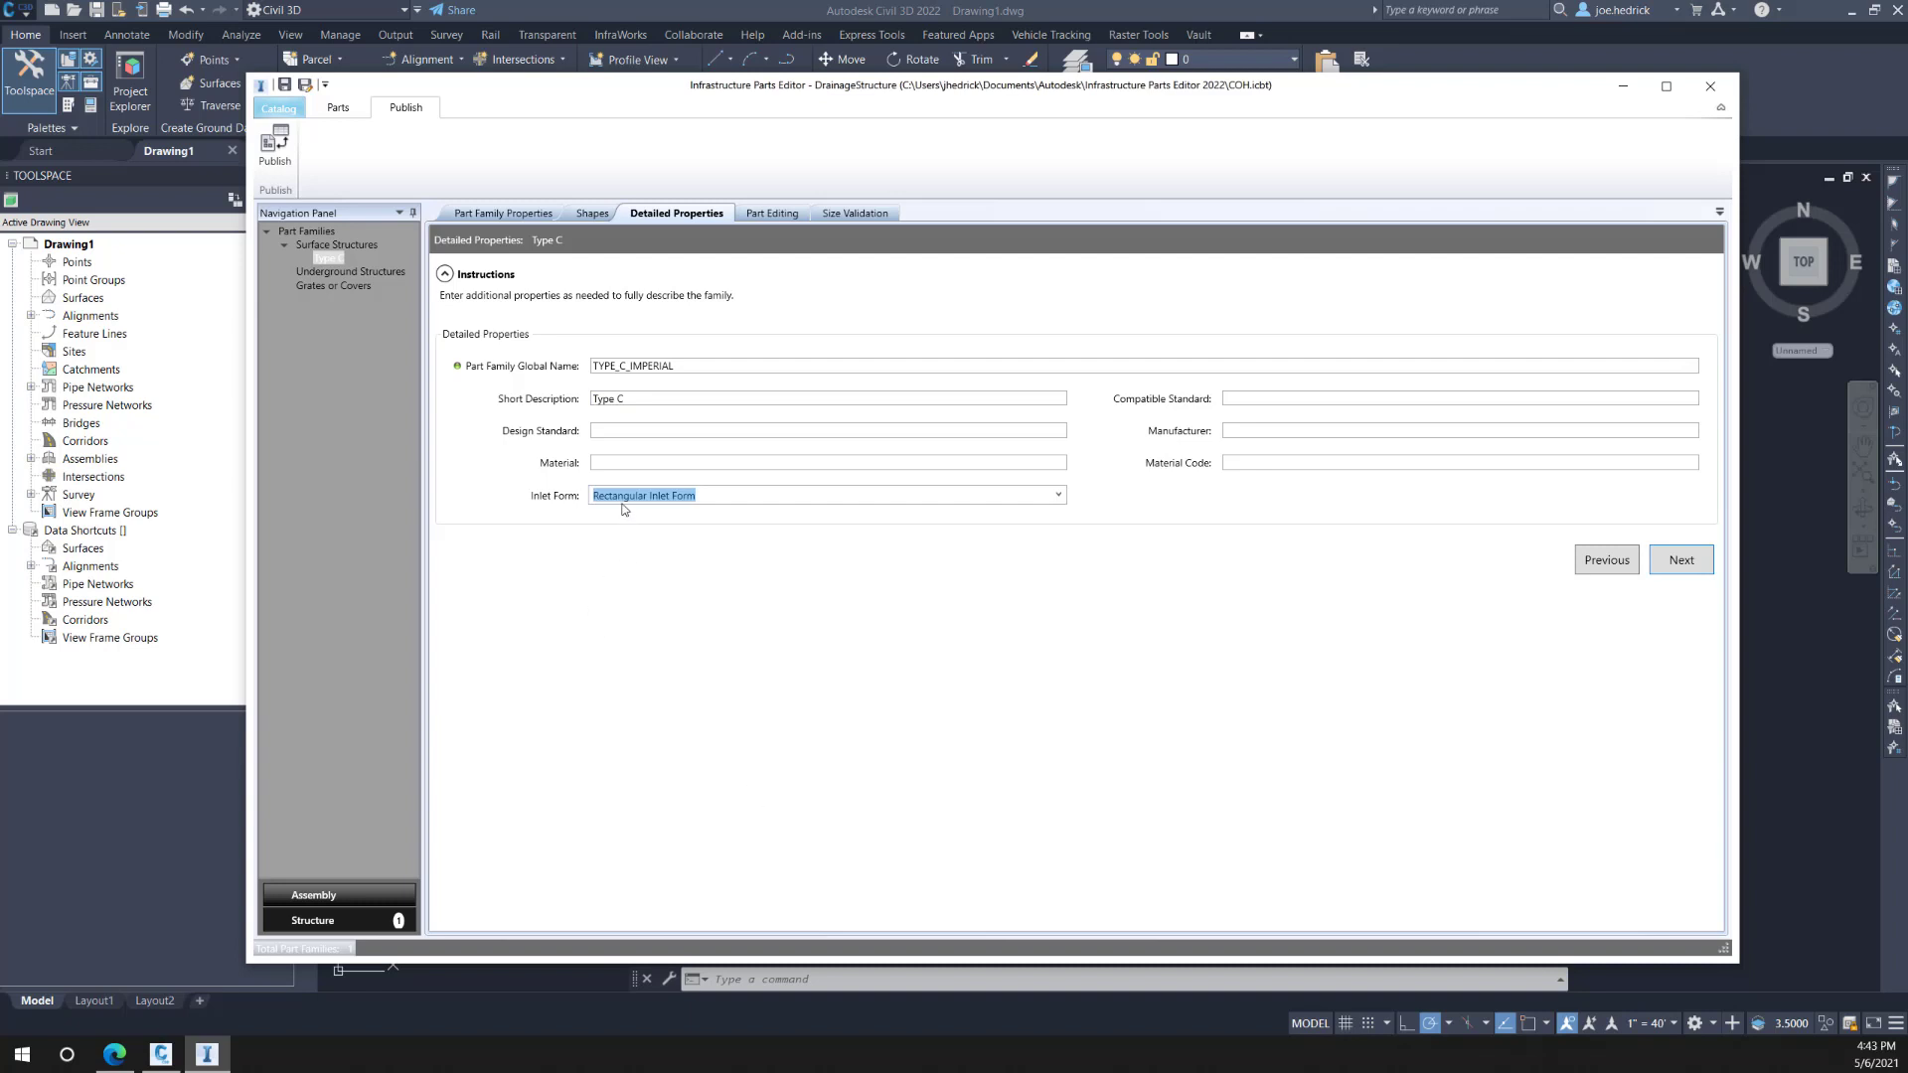
click(1689, 570)
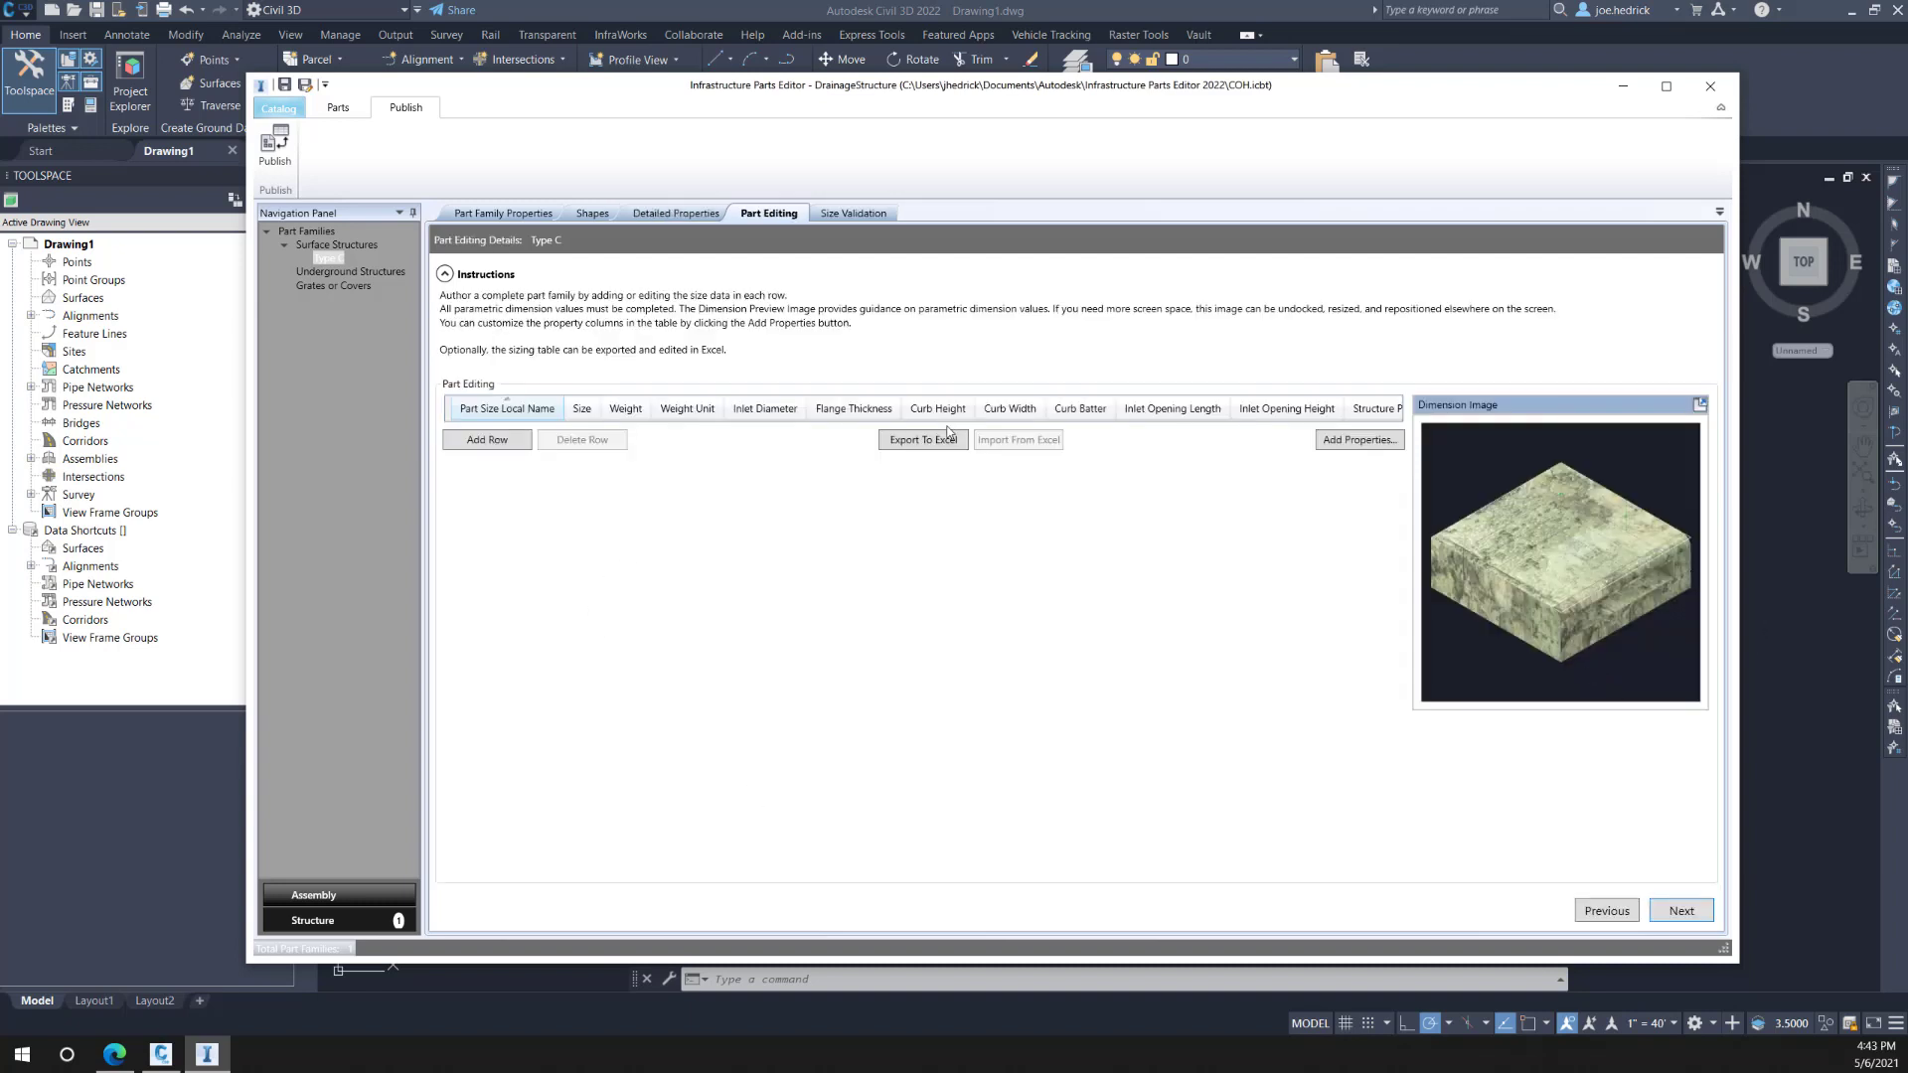
Step: Add a part size row with the local name "Type C, 48x48" and the size 48x48
click(485, 443)
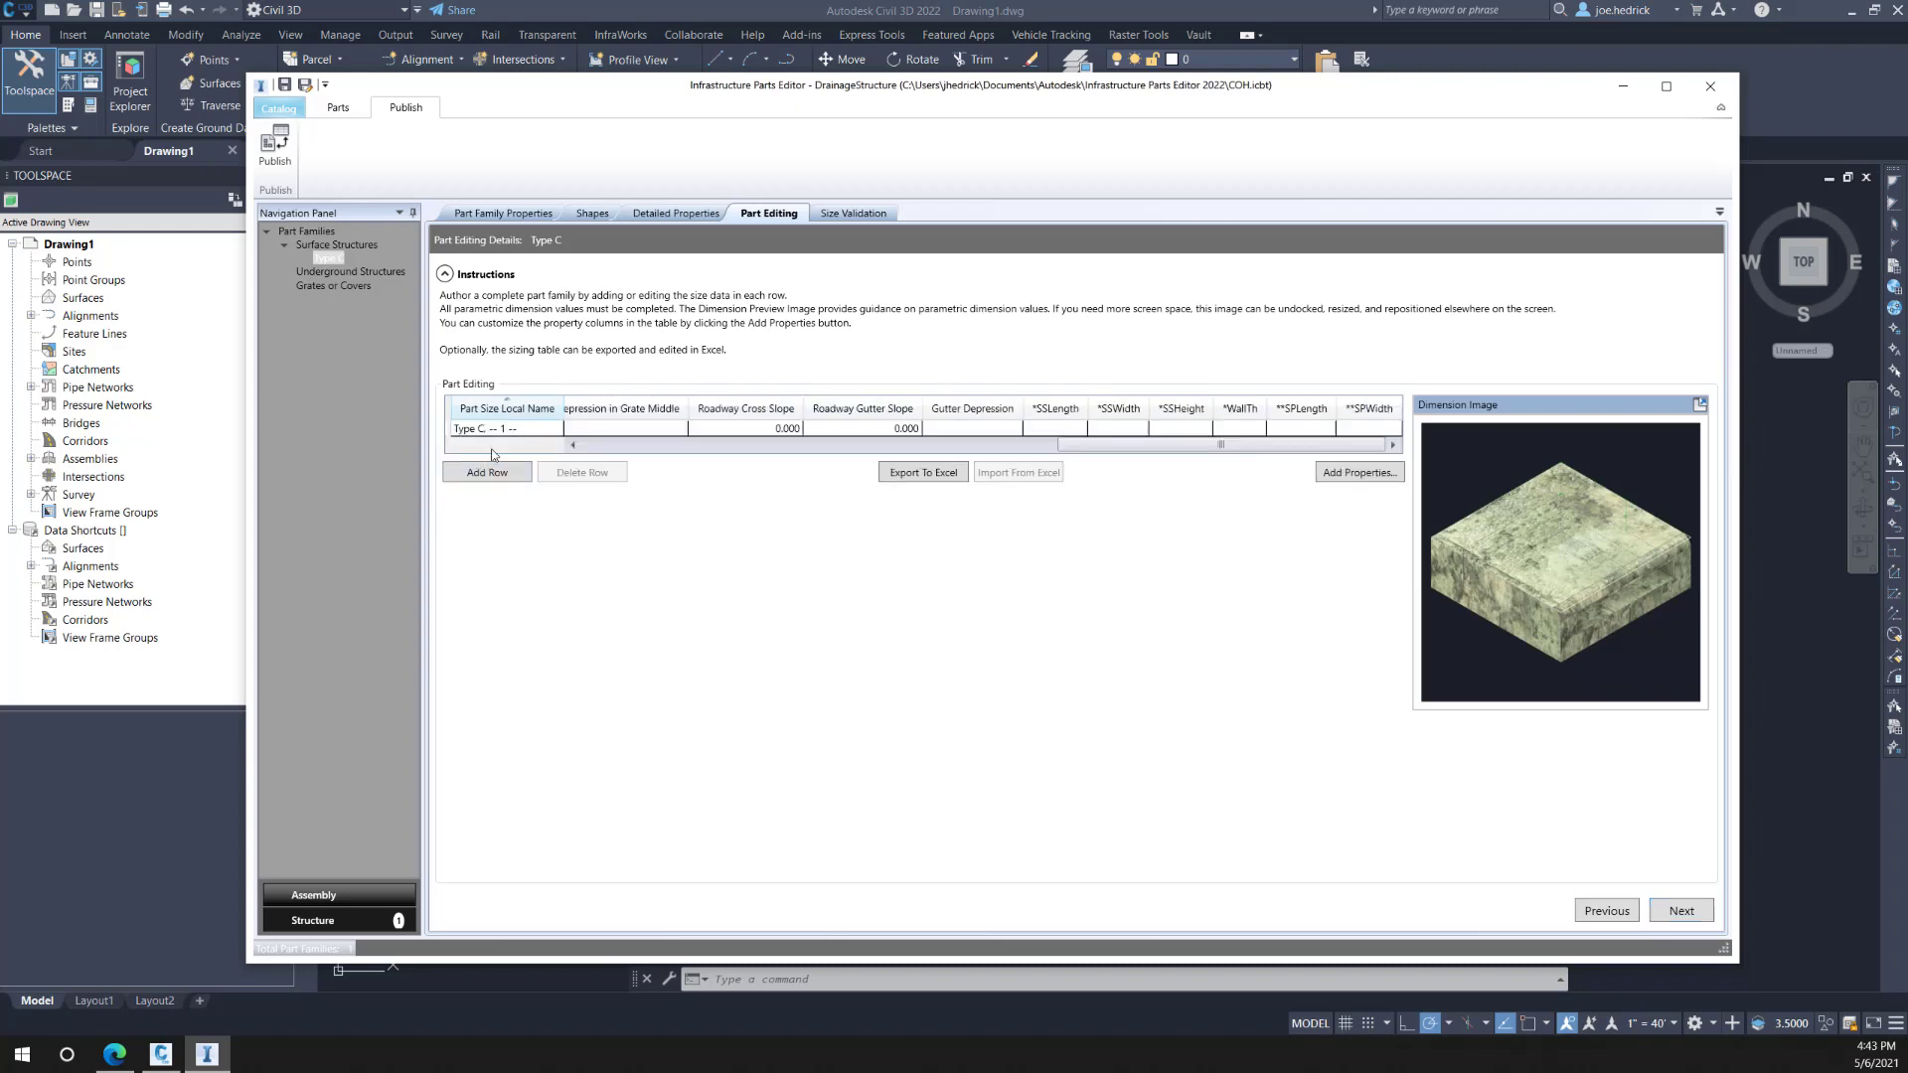
click(512, 430)
click(513, 430)
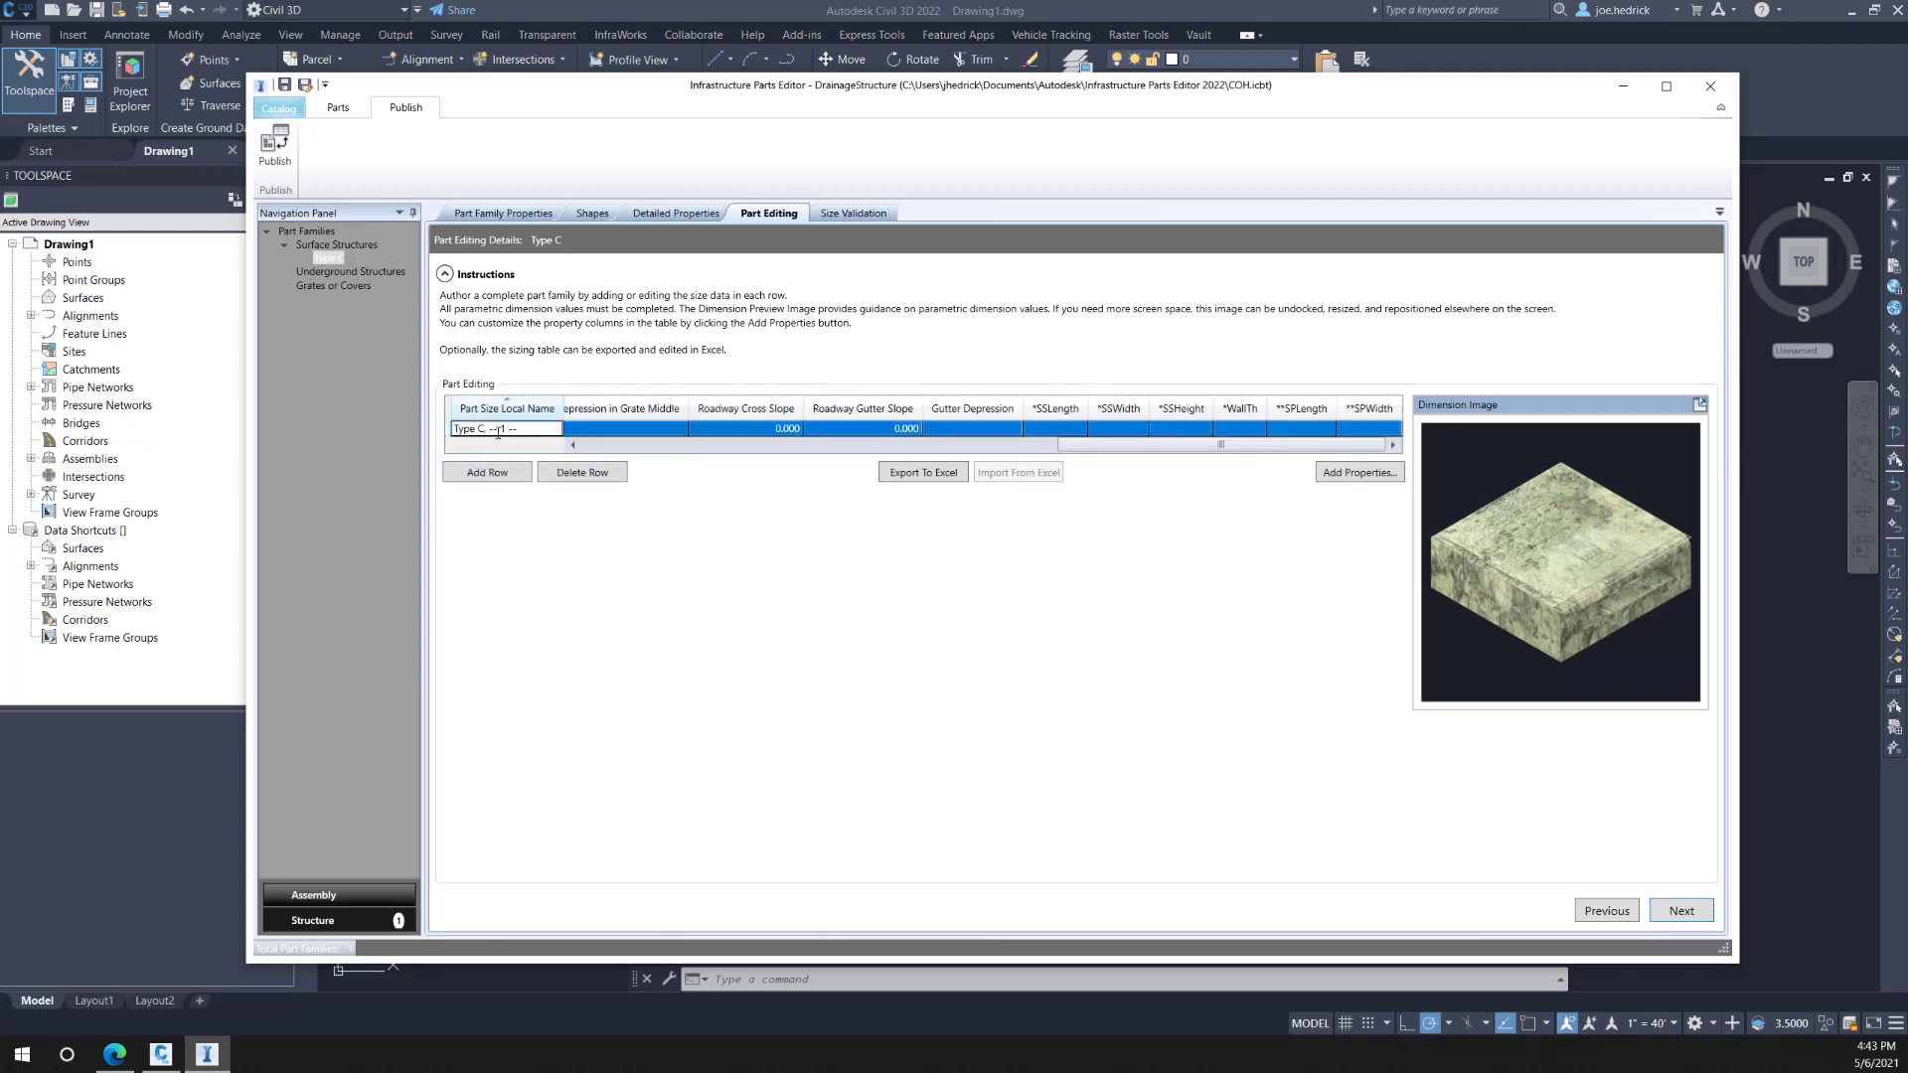
drag(489, 430, 531, 429)
text(48x48)
key(Tab)
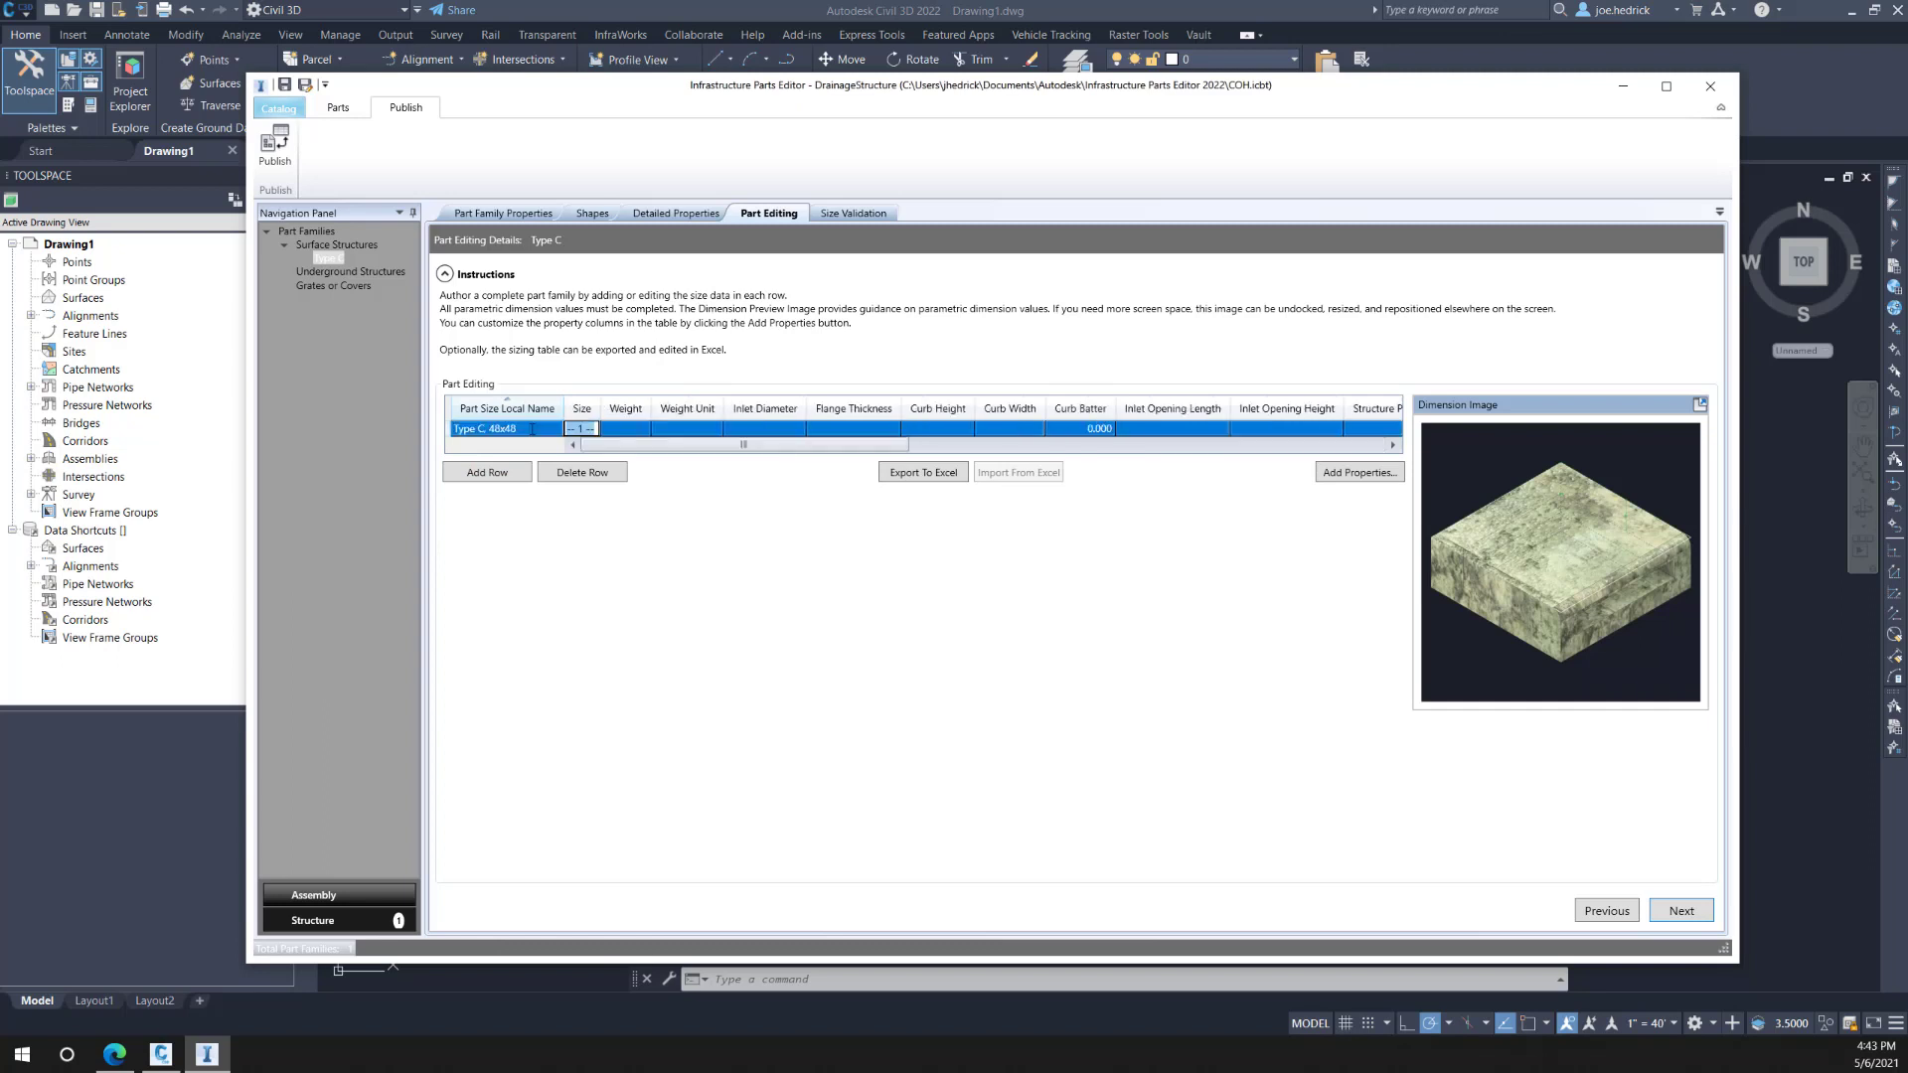
text(48x48)
Step: Set the row's SSLength, SSWidth, SPLength and SPWidth to 48, SSHeight to 10 and WallTh to 6
drag(795, 445, 1294, 474)
click(1050, 429)
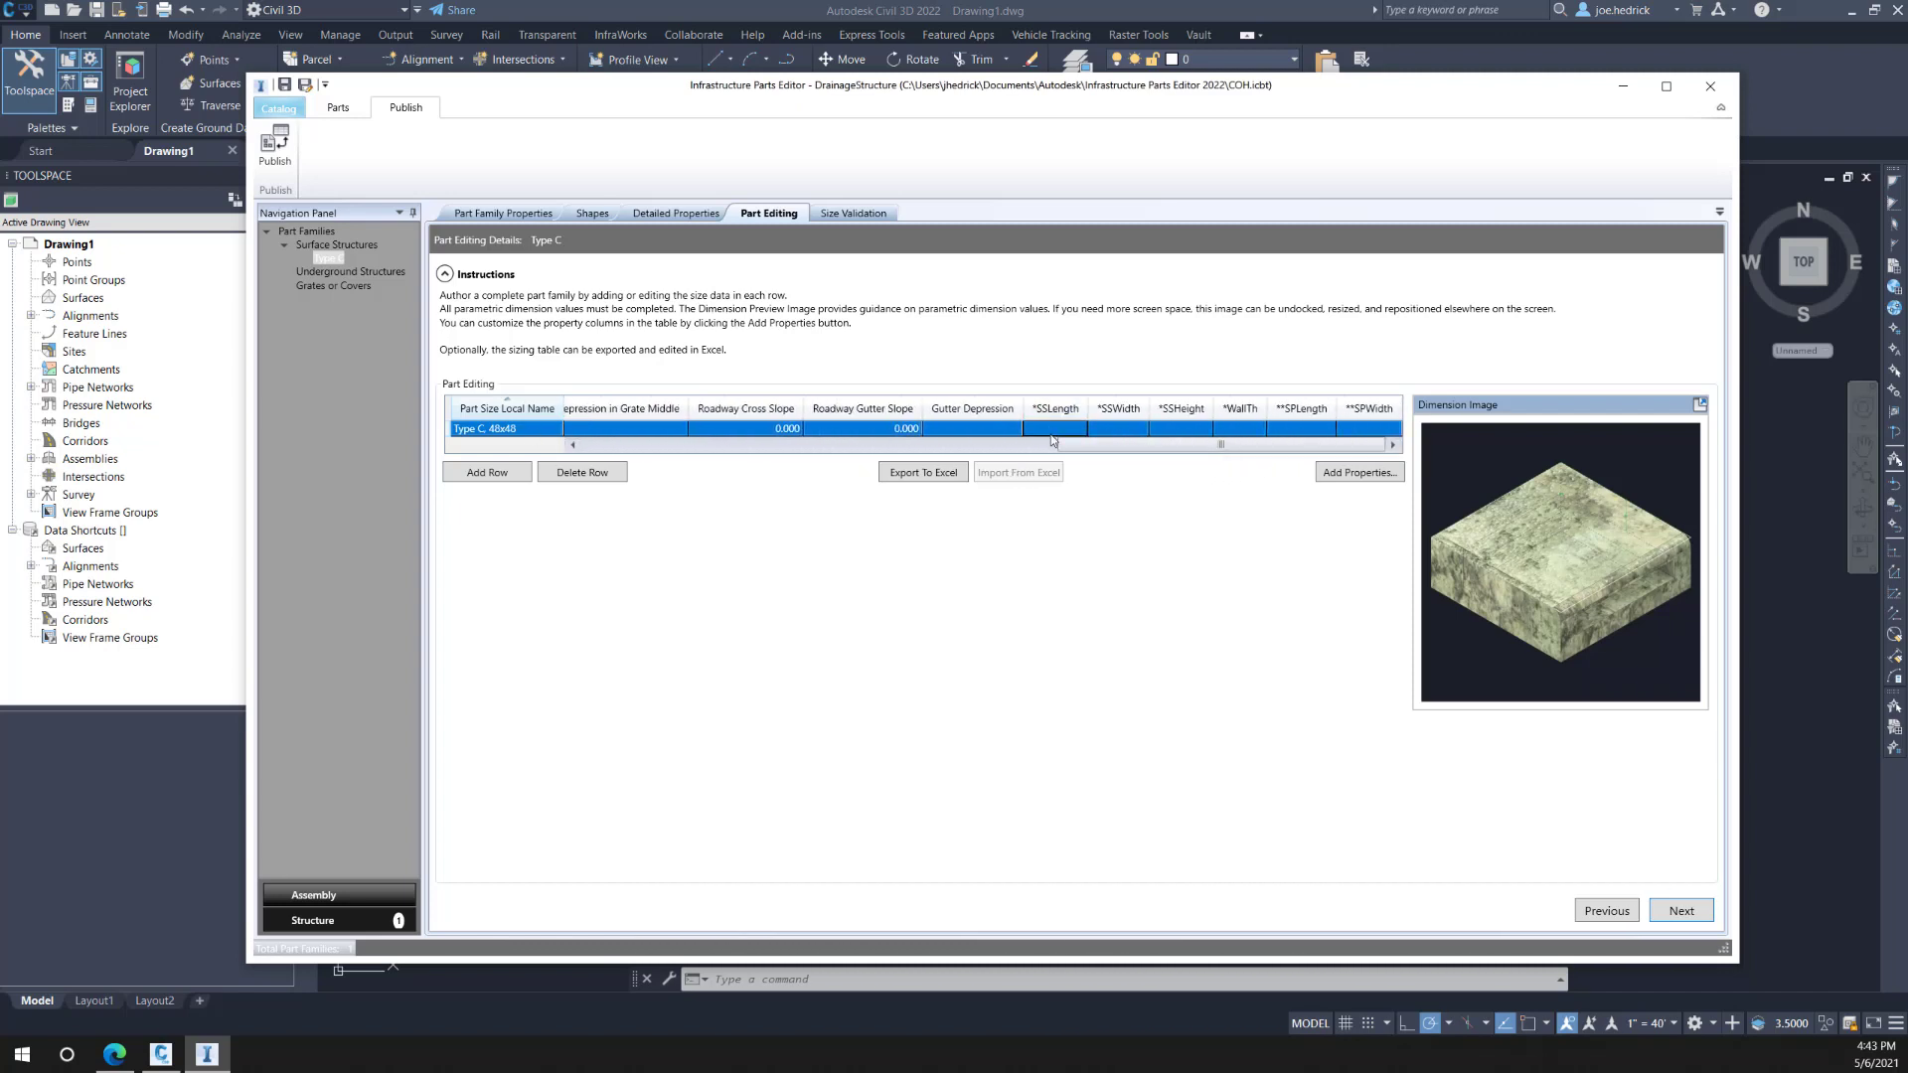
text(48)
key(Tab)
key(Tab)
key(Tab)
key(Tab)
text(48)
key(Tab)
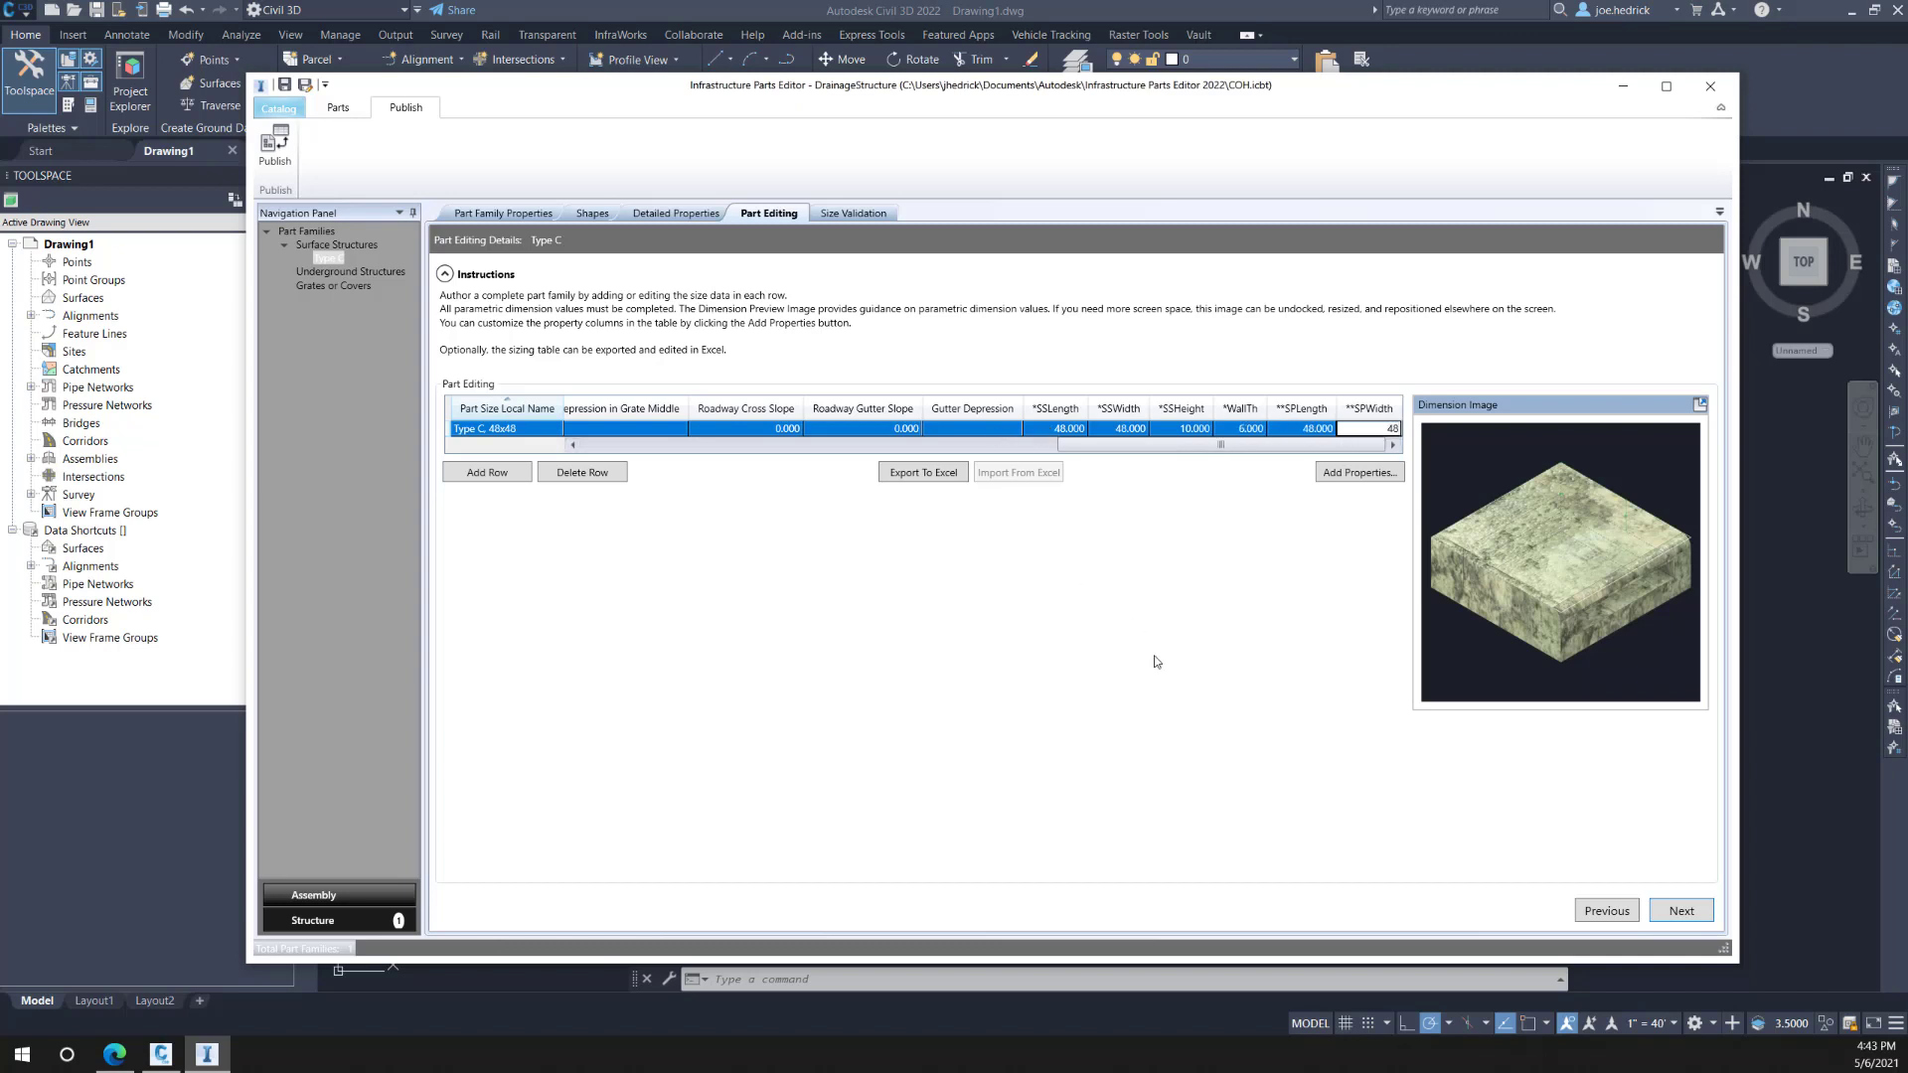
Step: Inspect the 48x48 size's 3D preview in size validation and finish the Type C part family
click(1657, 906)
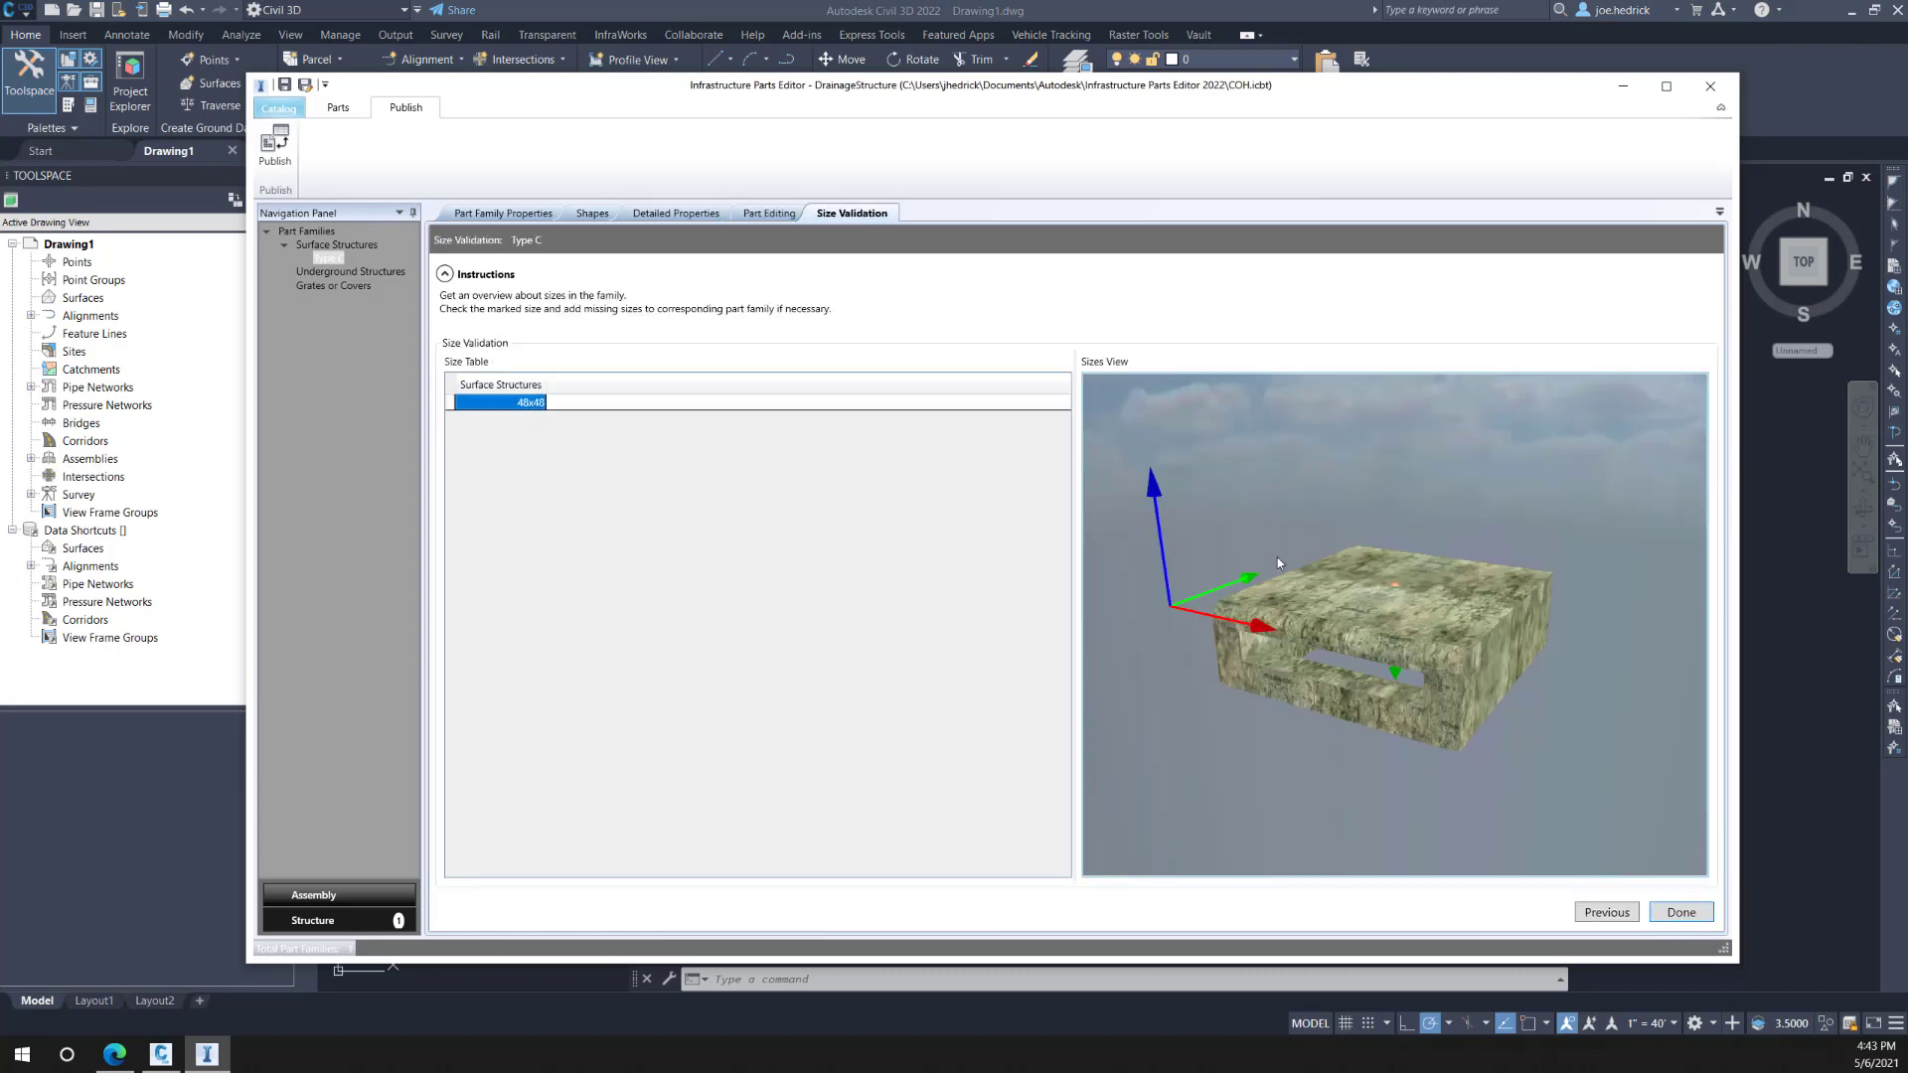
drag(1320, 687, 1381, 687)
click(1705, 920)
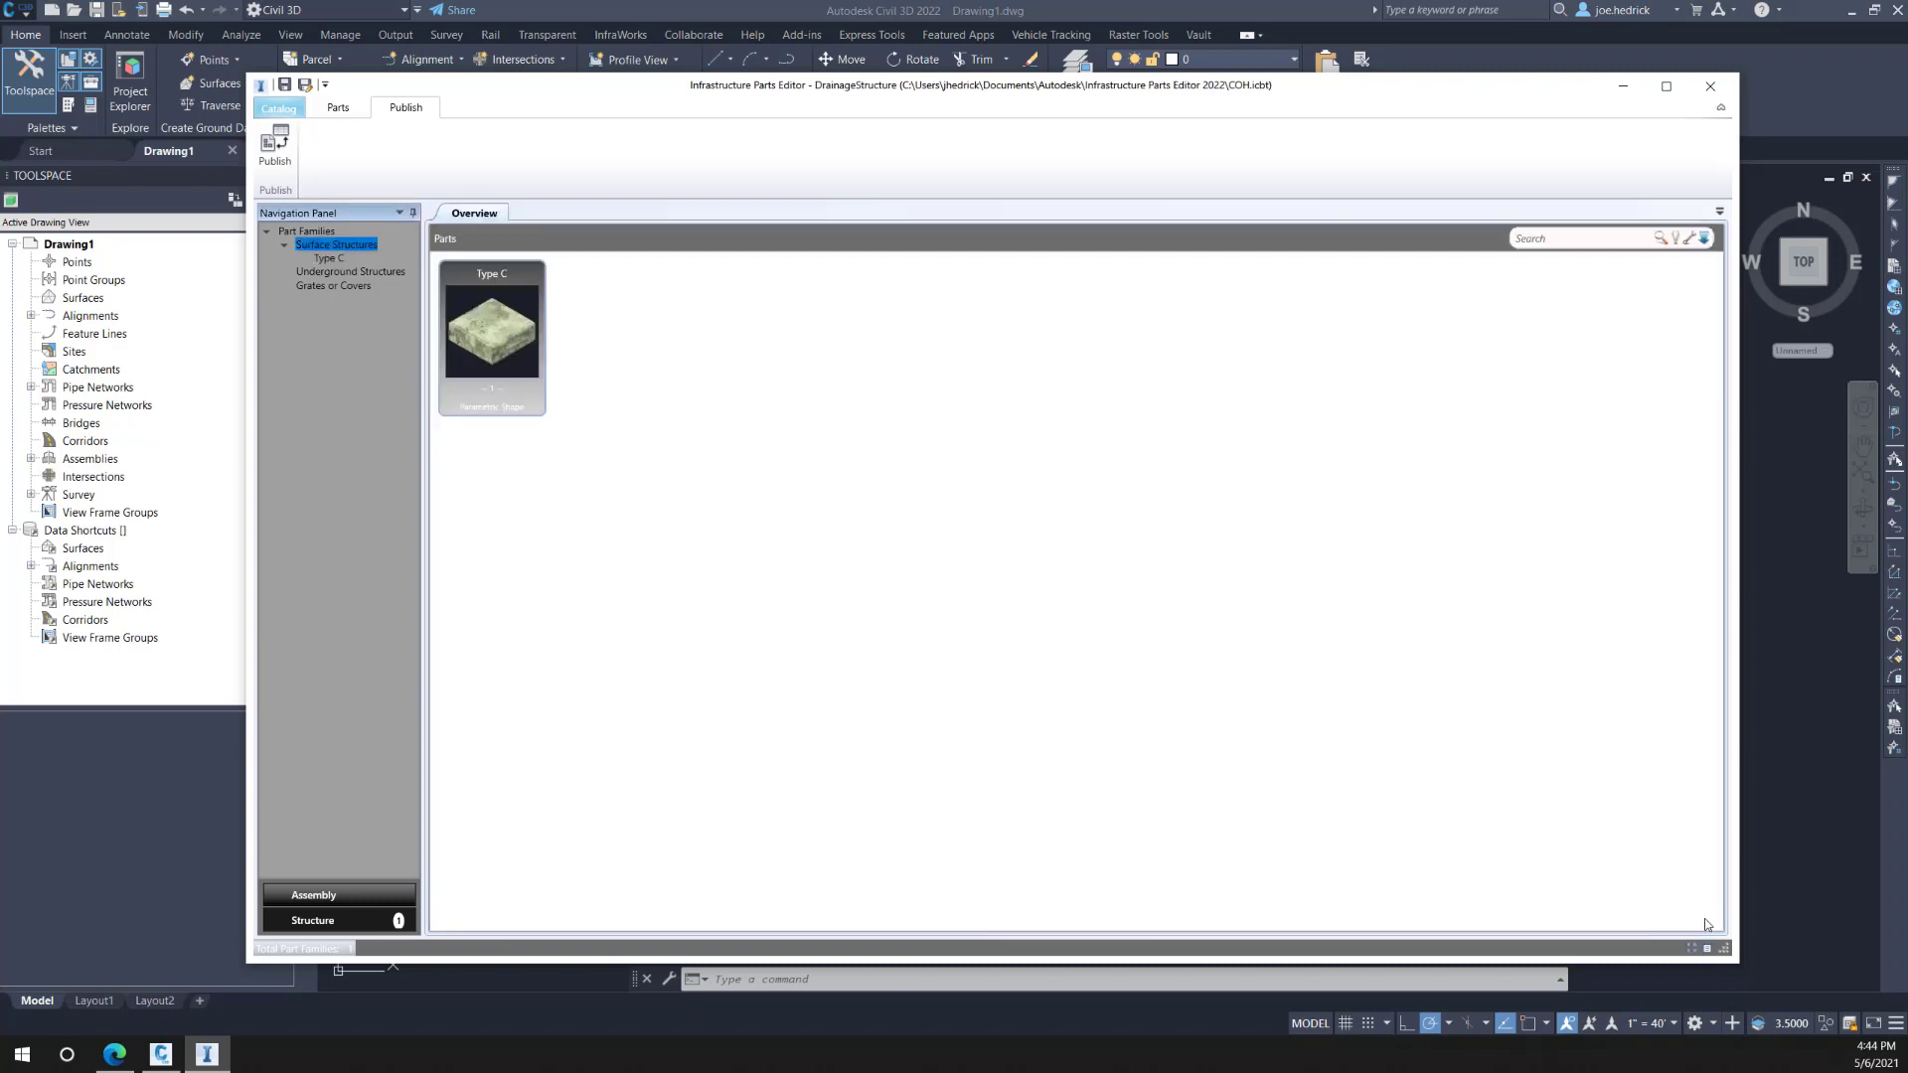
Step: Add a new part family under Underground Structures and name it Type C Base 1
click(351, 273)
right_click(350, 274)
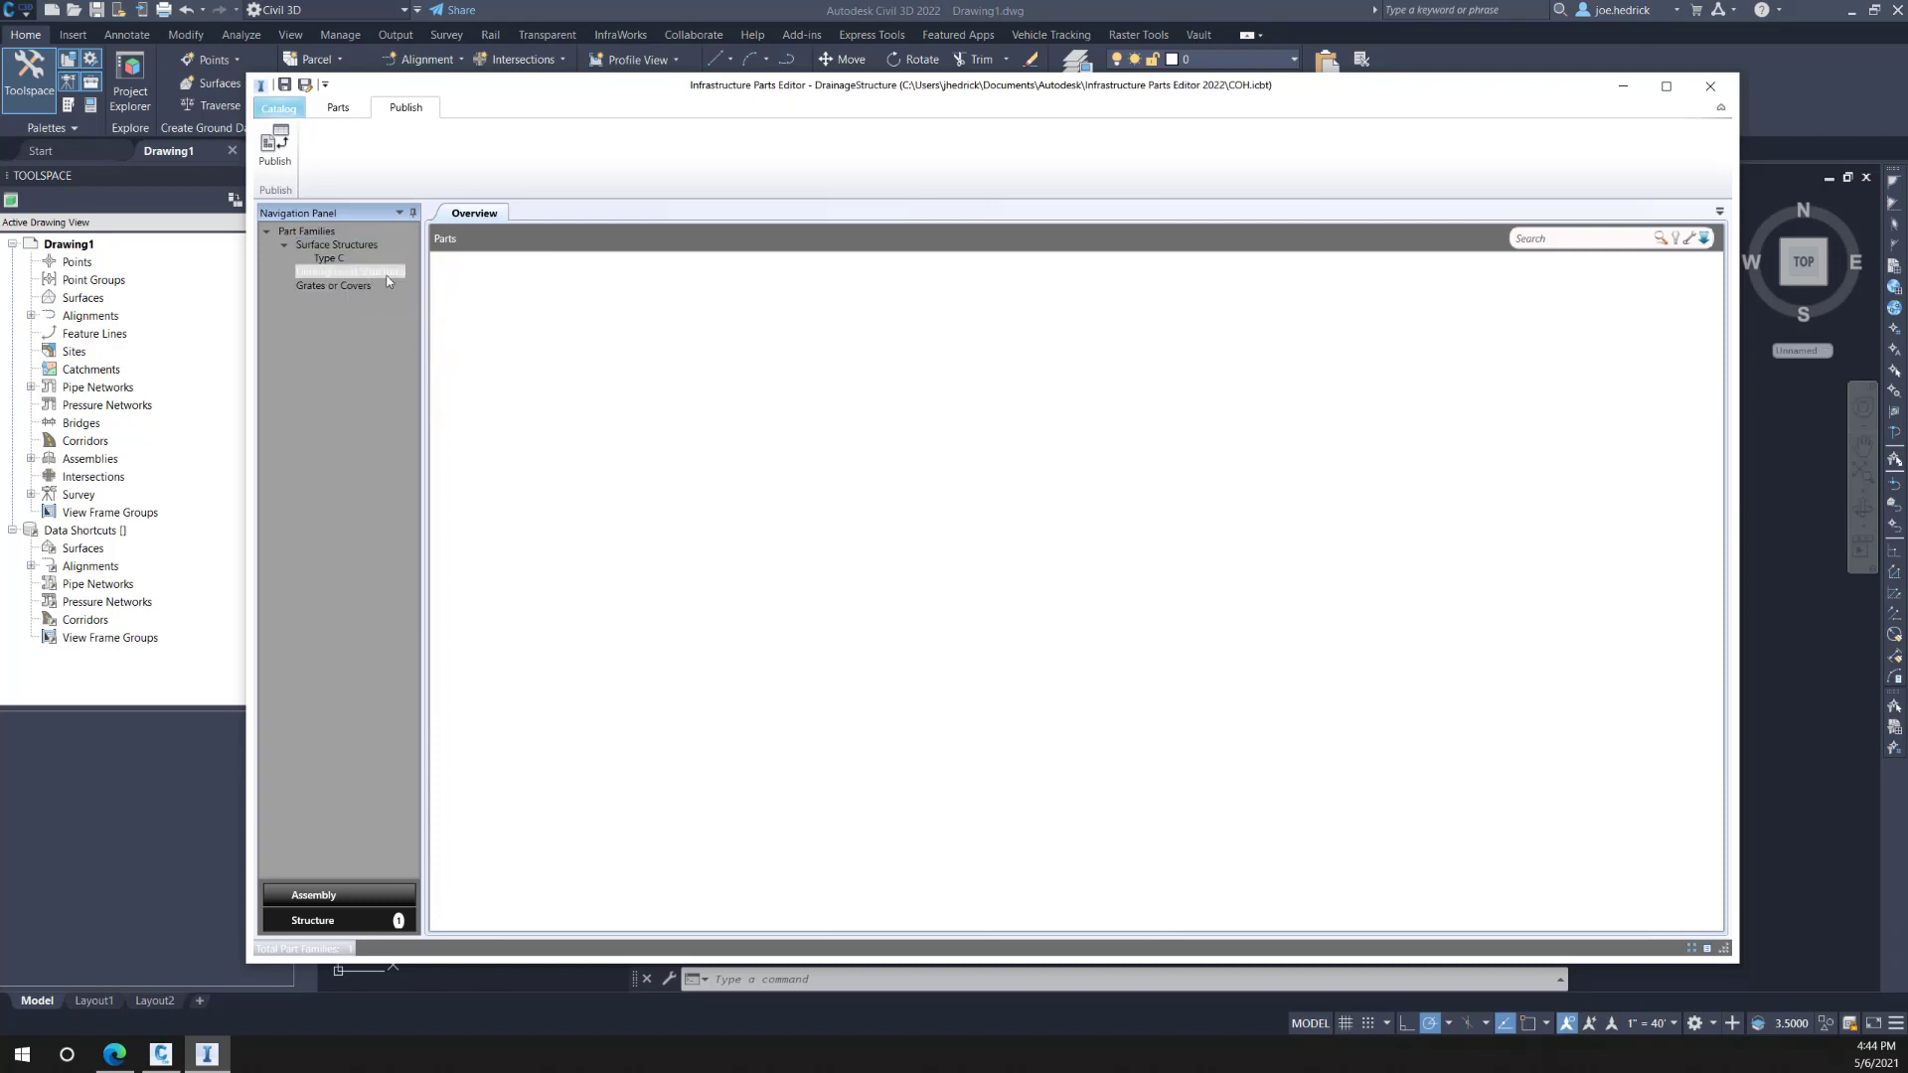
click(400, 285)
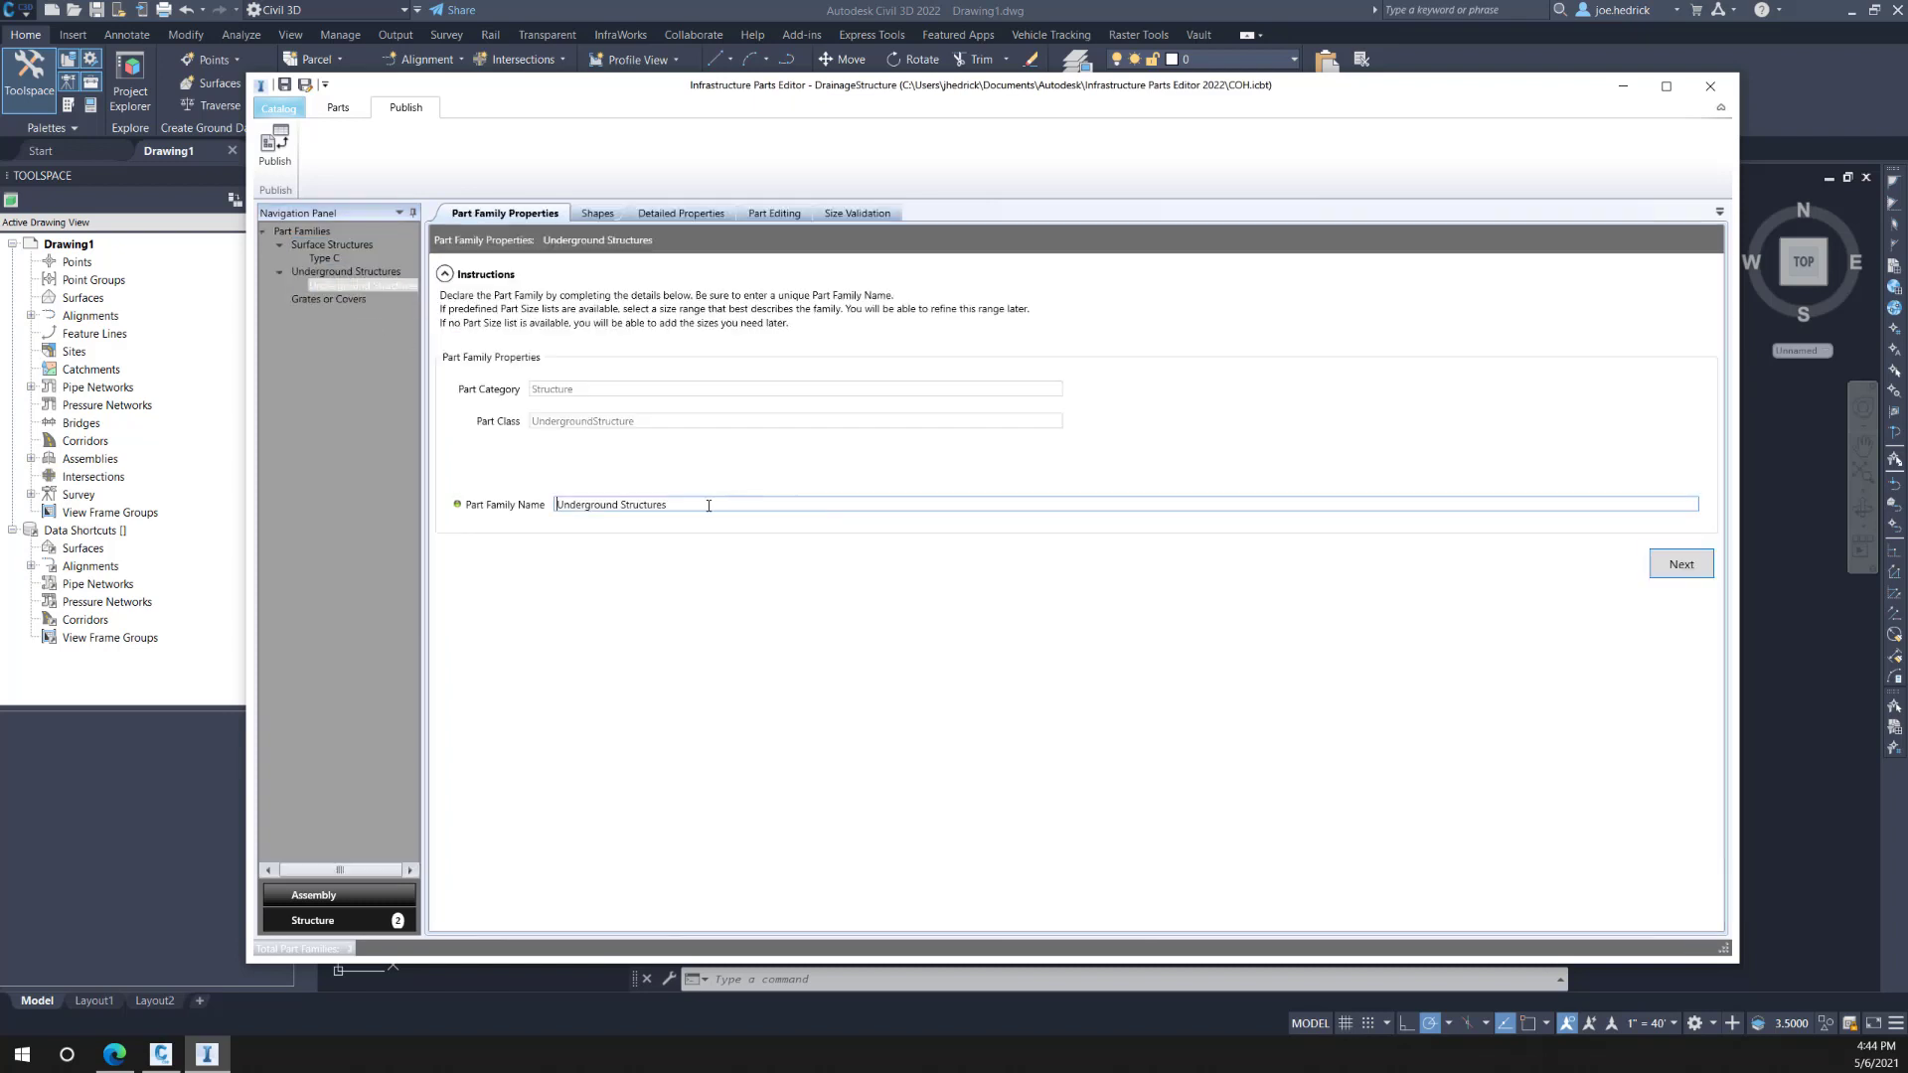
drag(713, 504, 358, 506)
text(Type)
key(BackSpace)
key(BackSpace)
key(BackSpace)
text(ype)
key(BackSpace)
key(BackSpace)
key(BackSpace)
text(ype C Base)
click(1680, 564)
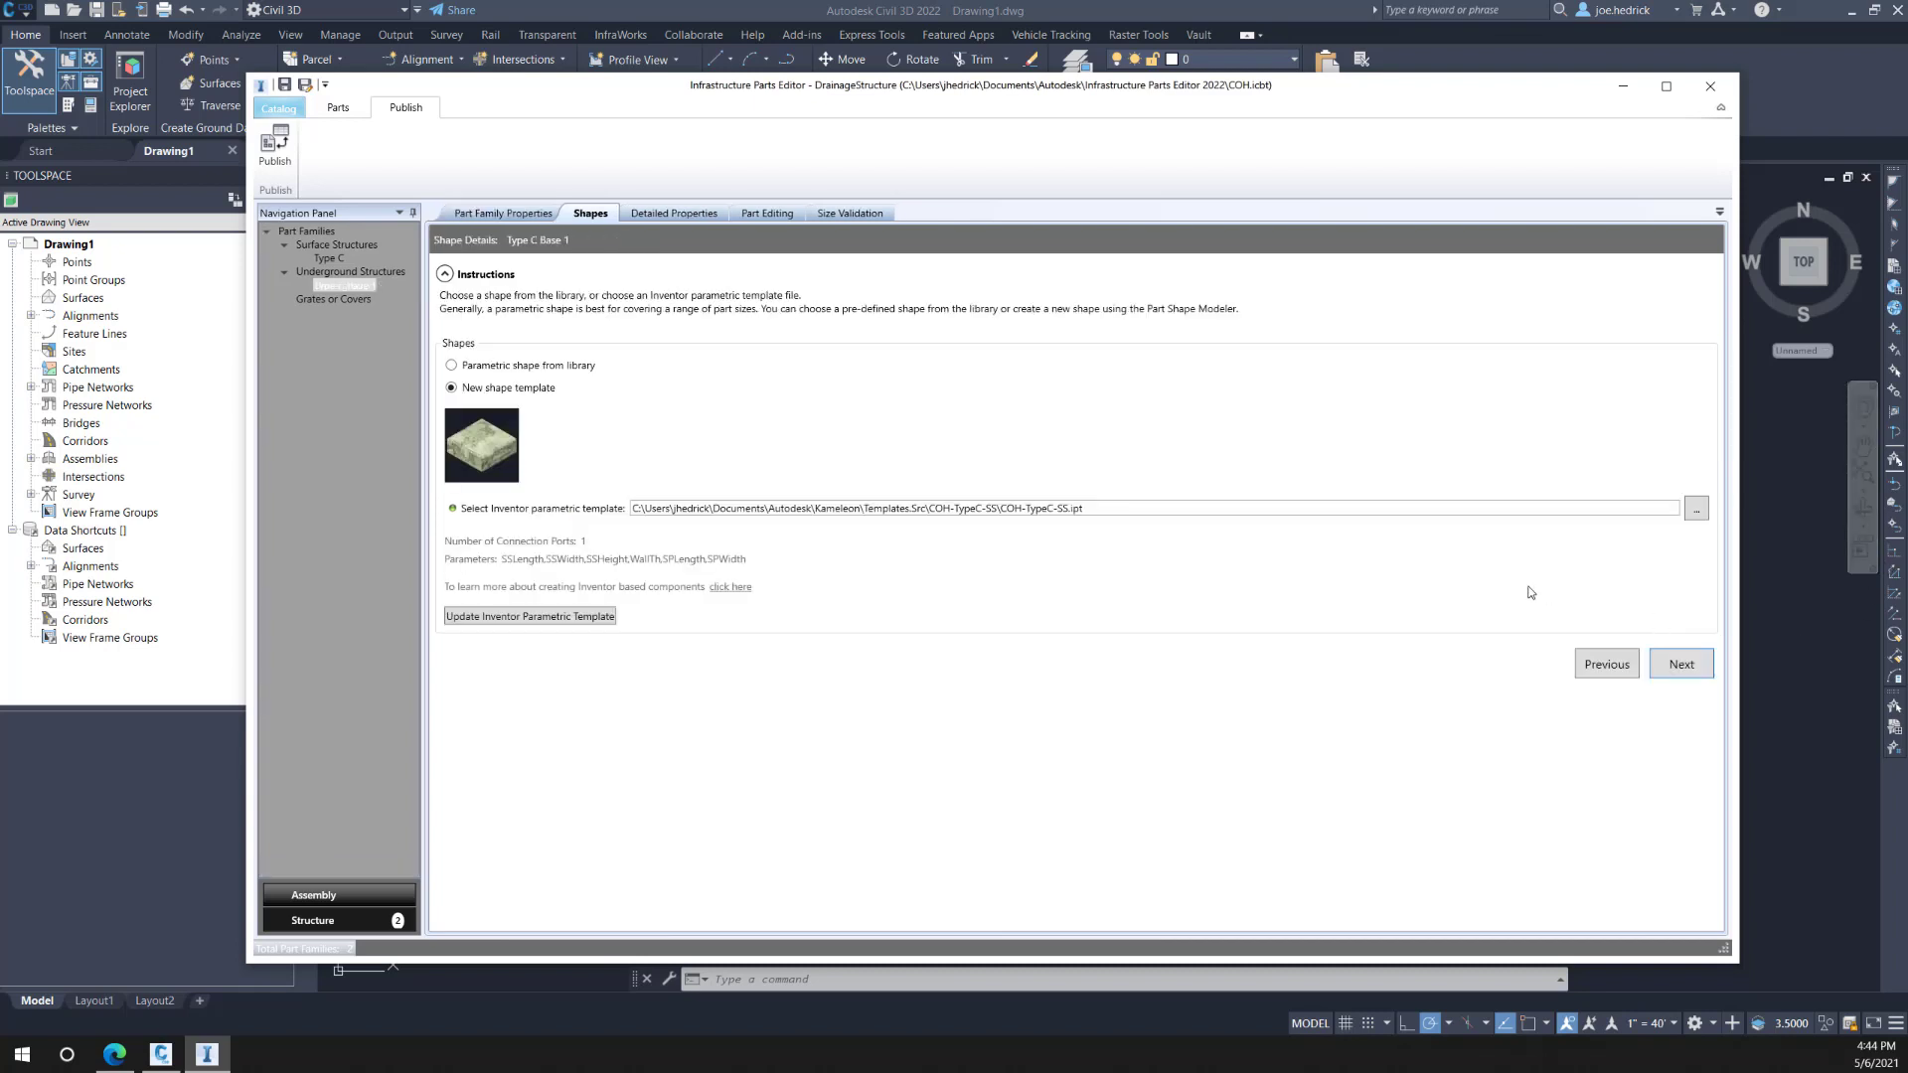
Step: Set the Type C Base 1 family's Inventor shape template to COH-TypeC-Base1.ipt from the COH-TypeC-Base1 folder
click(1696, 509)
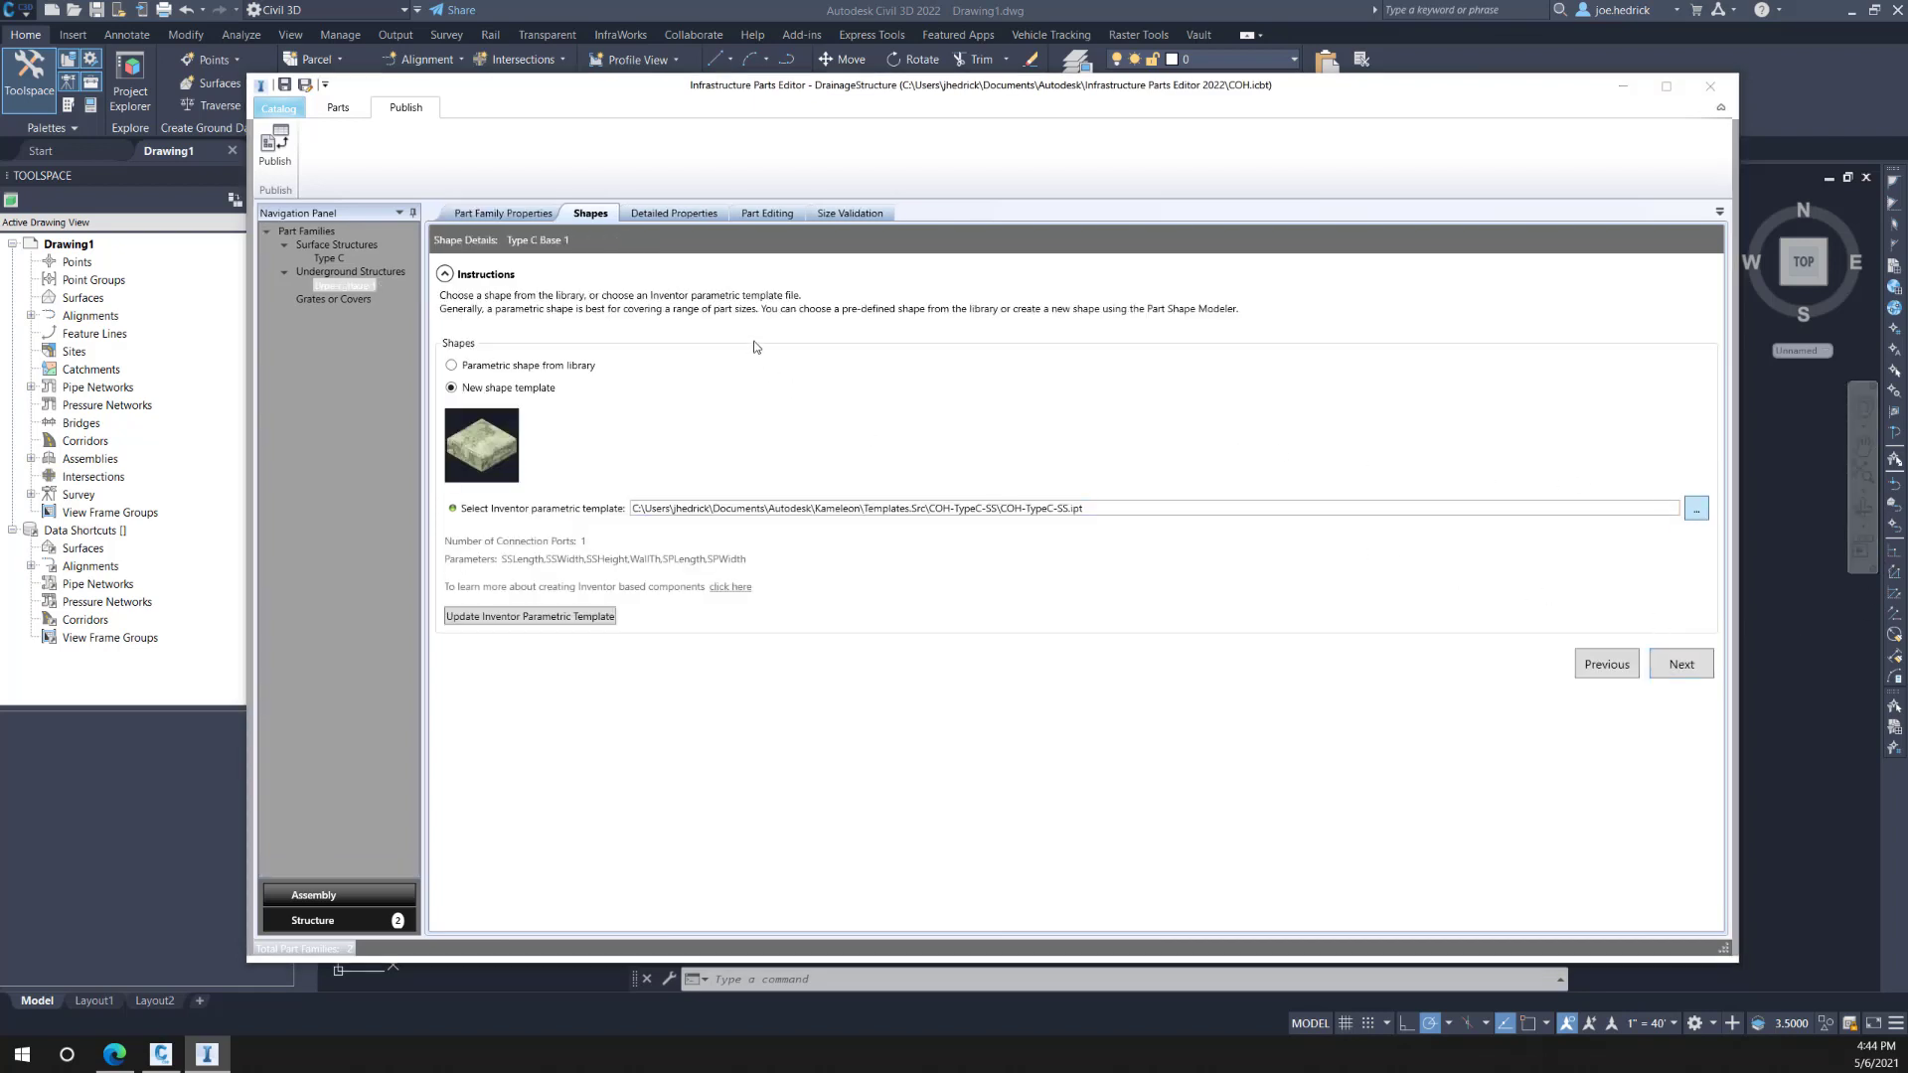
click(682, 122)
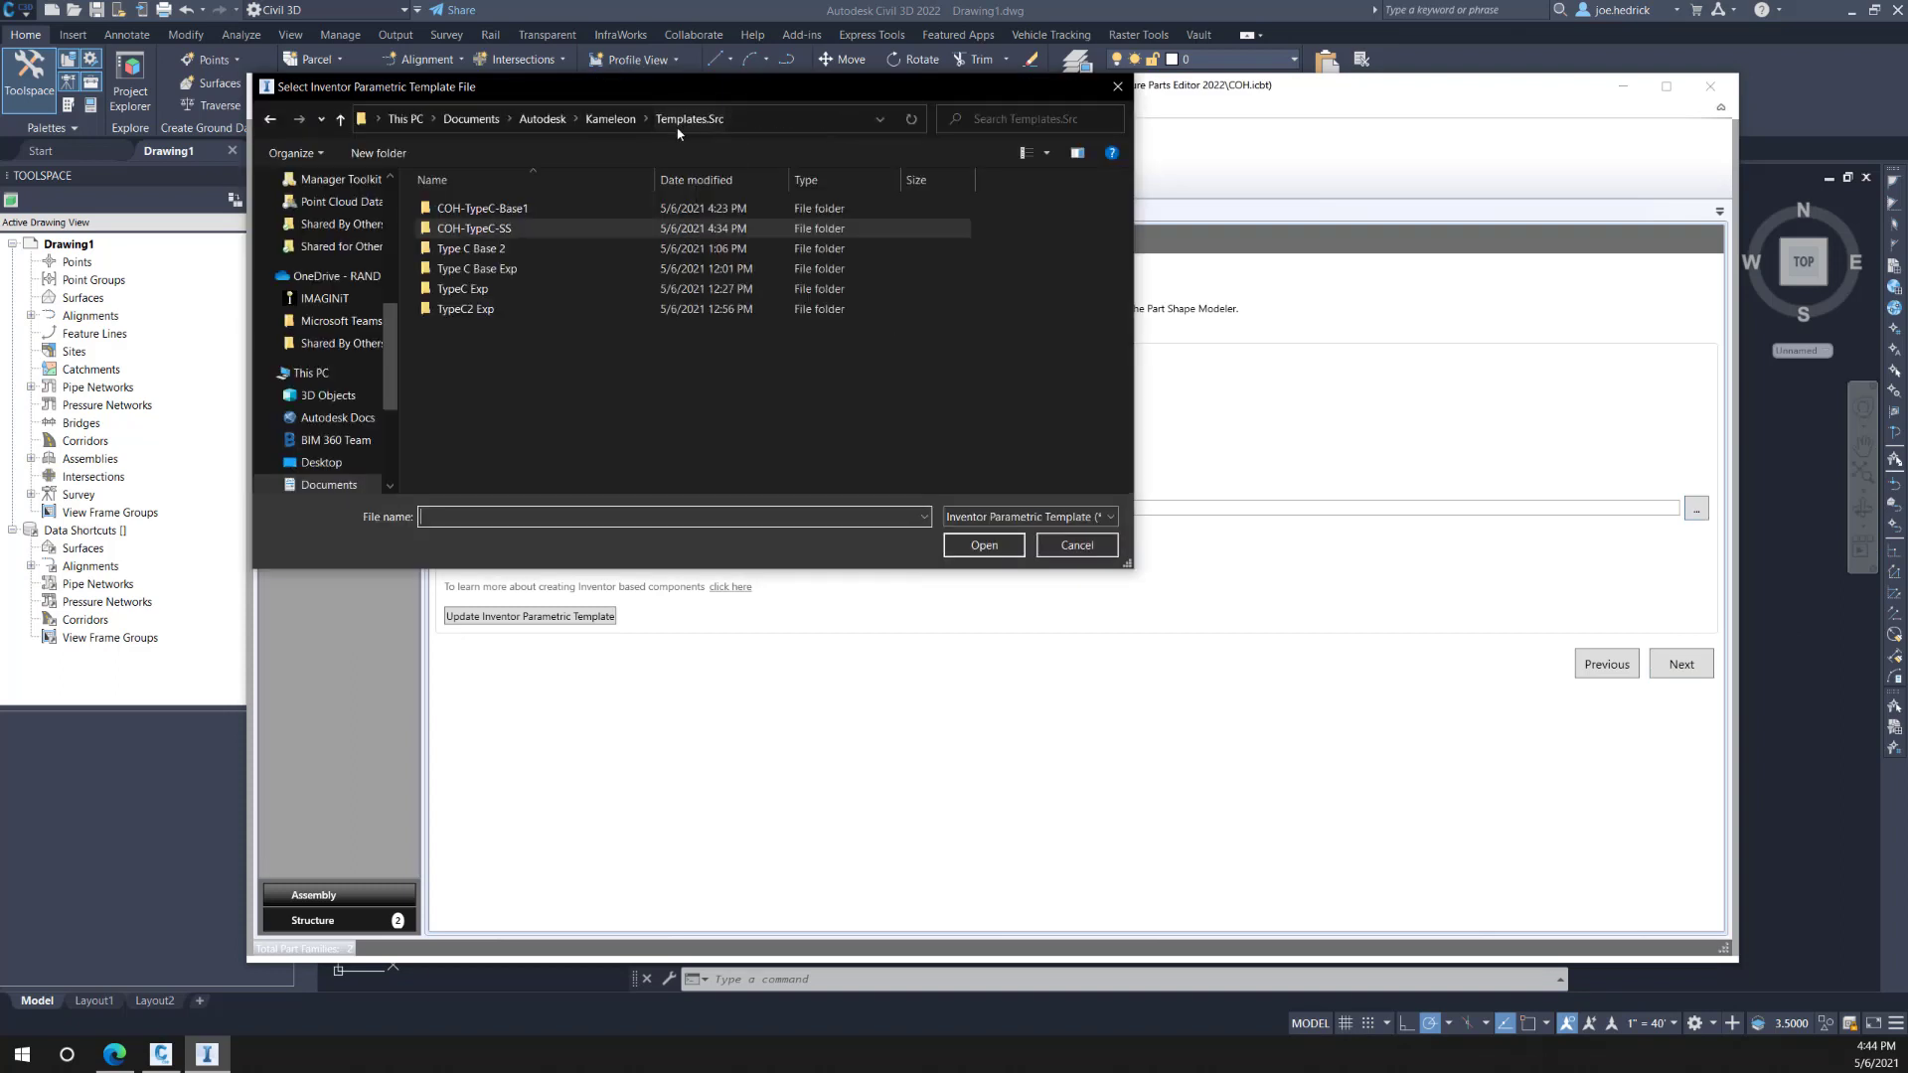
double_click(502, 207)
click(502, 207)
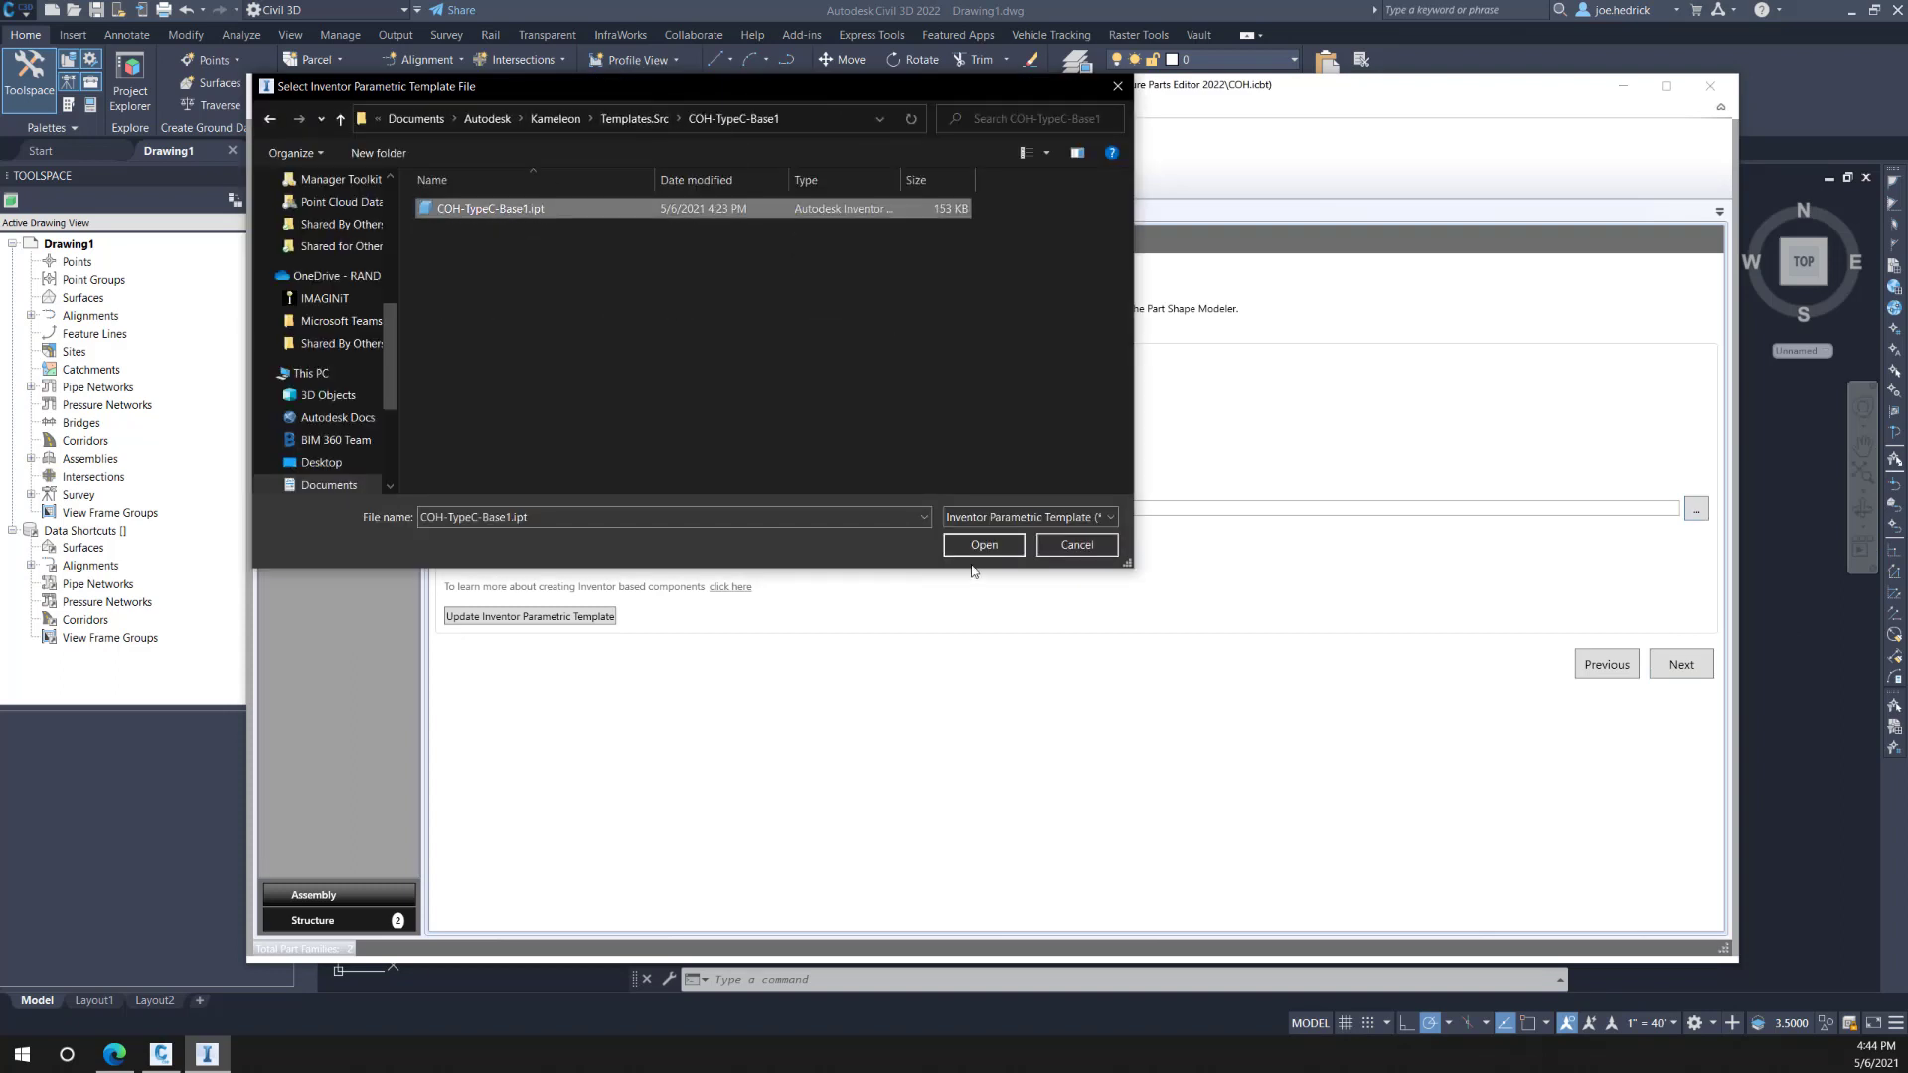
click(985, 548)
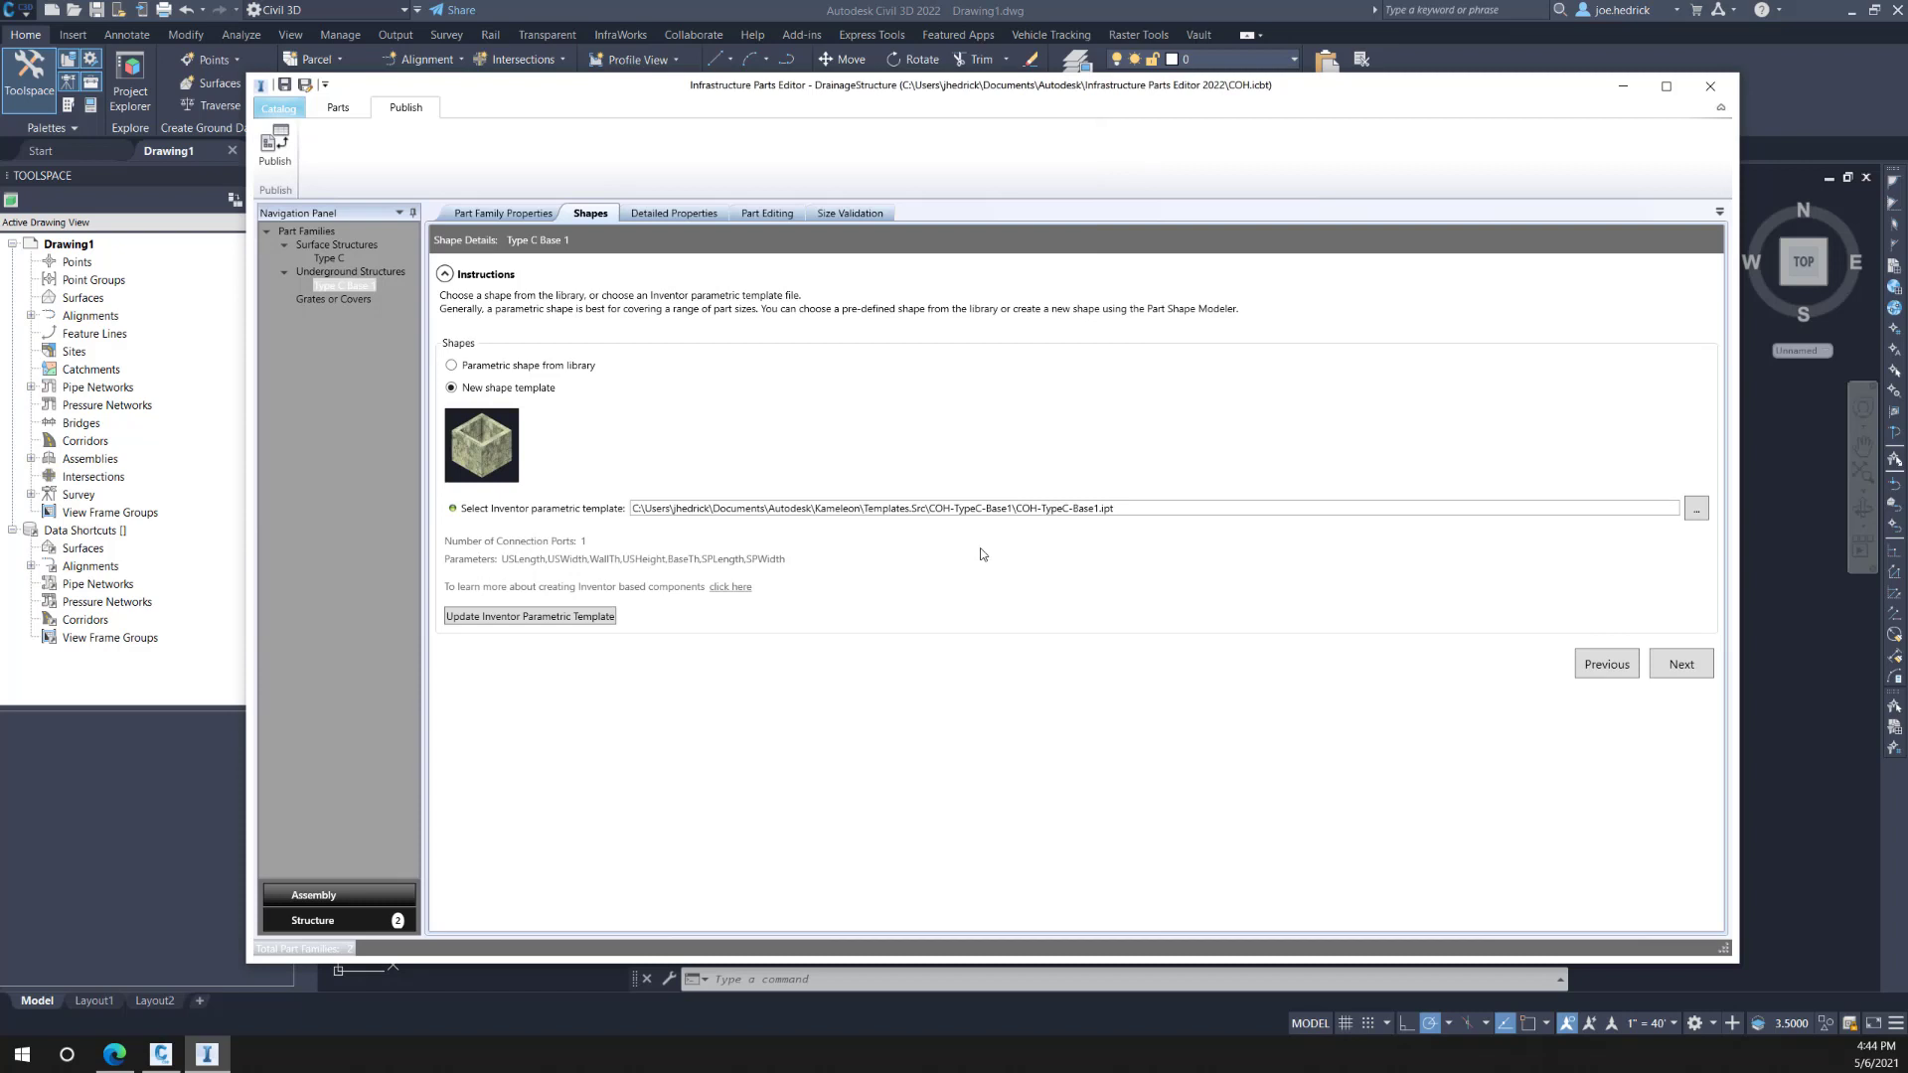
click(1681, 663)
click(1085, 611)
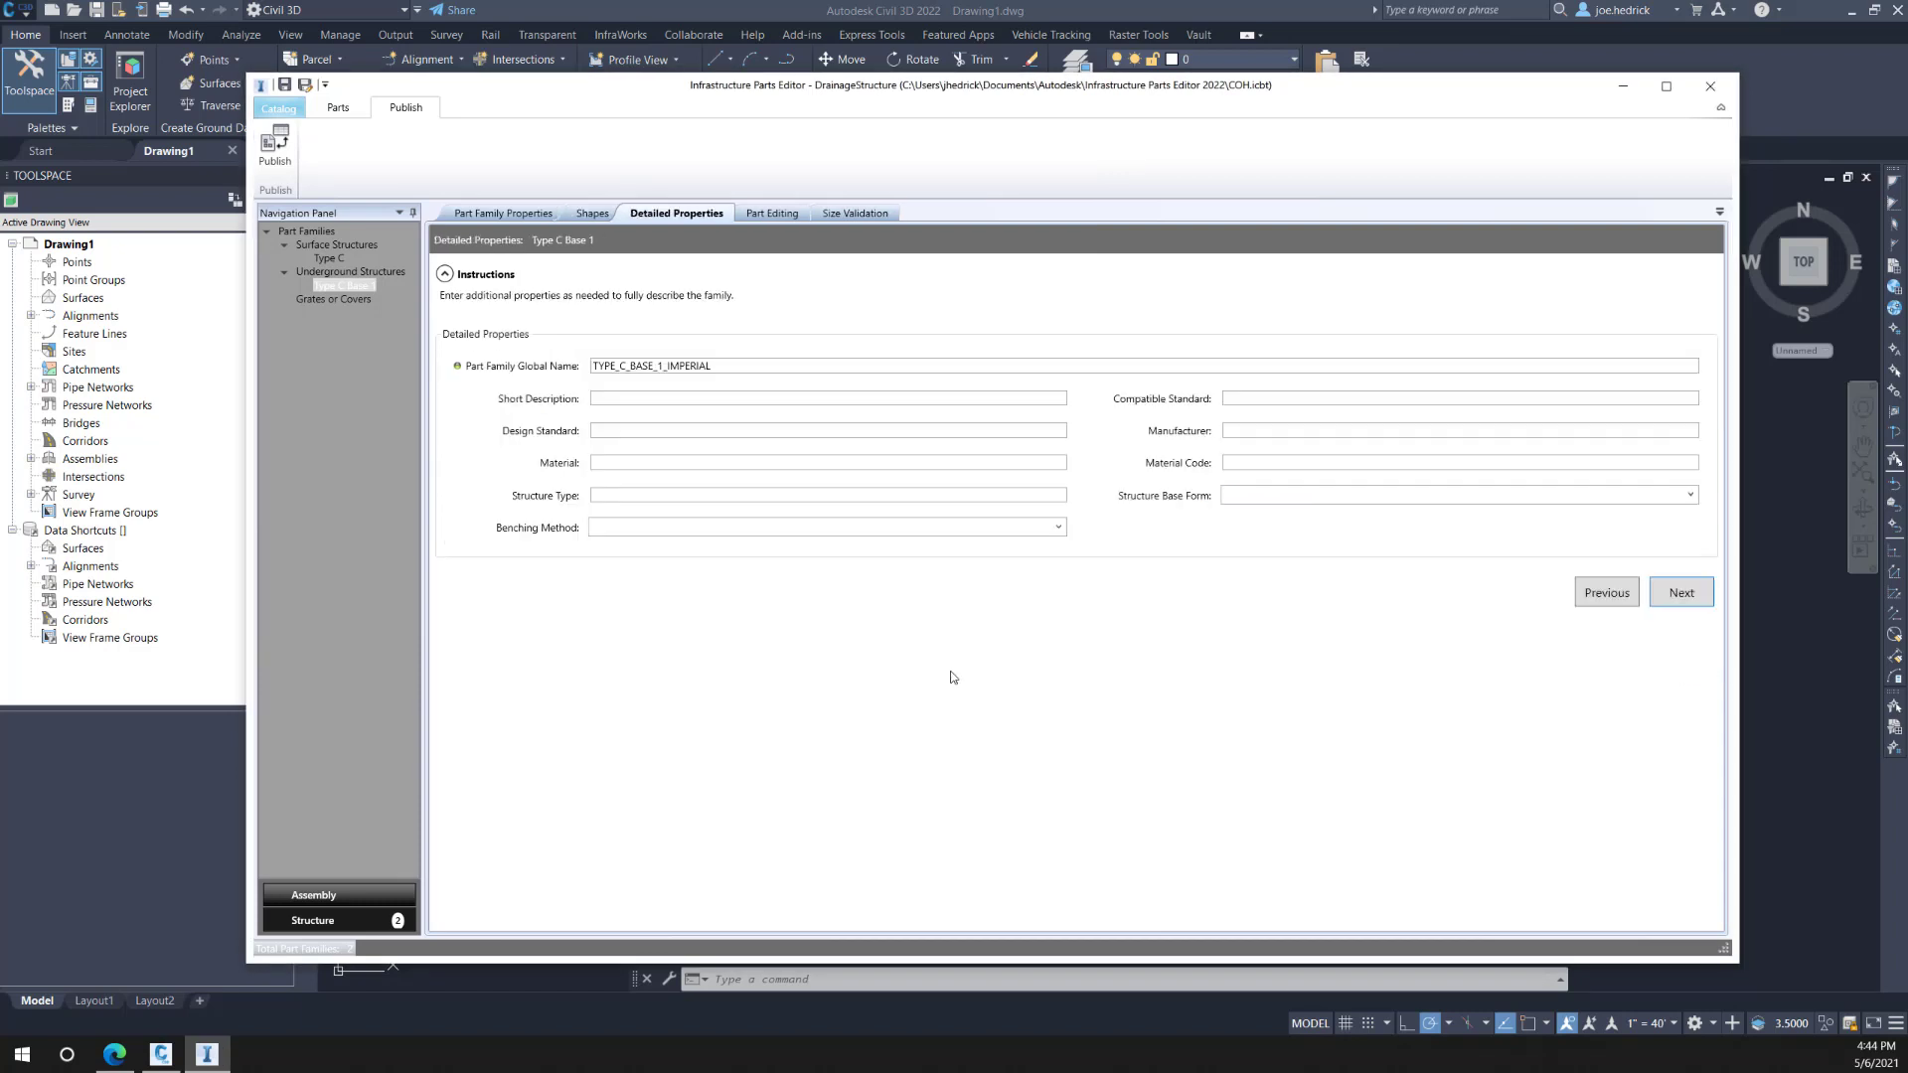
Step: Set the family's short description to Type C Base 1 and its structure base form to Rectangular Underground Structure Form
click(631, 400)
text(Type C Base 1)
click(1689, 495)
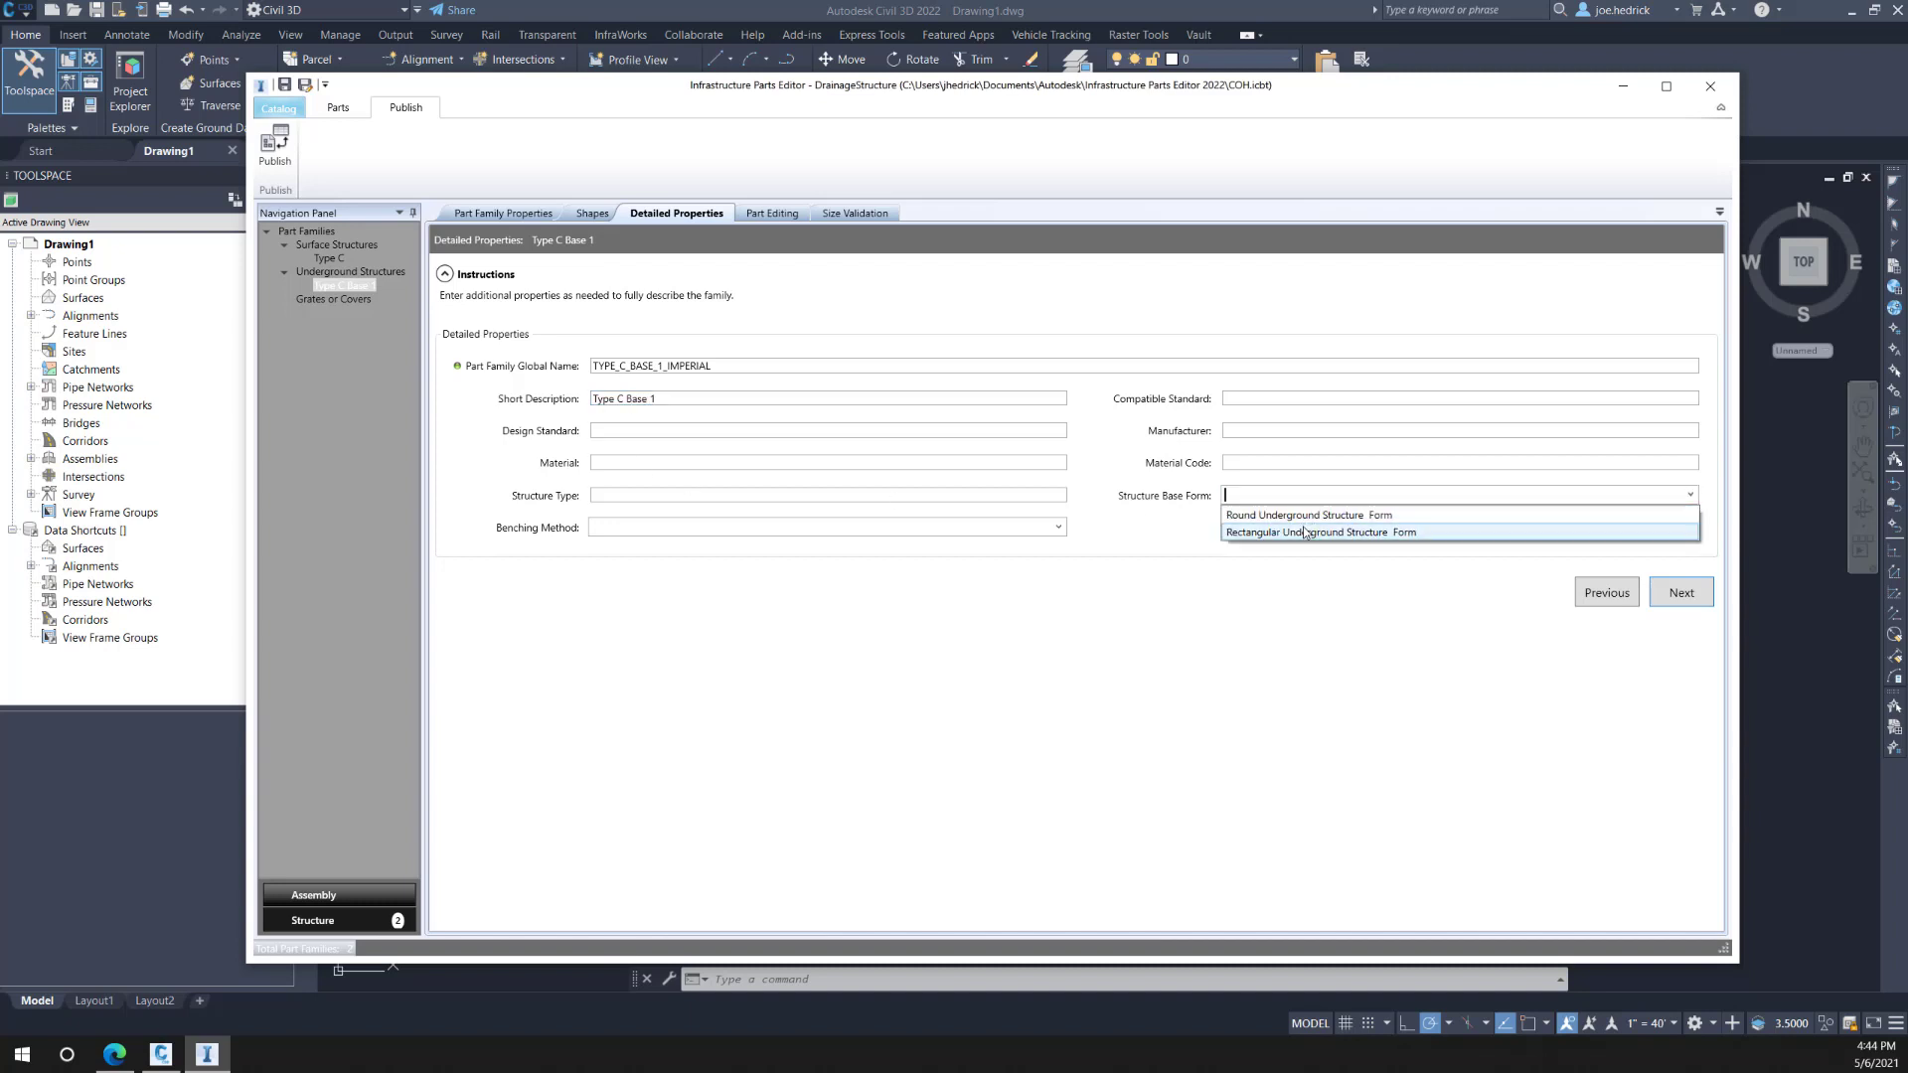
click(1310, 534)
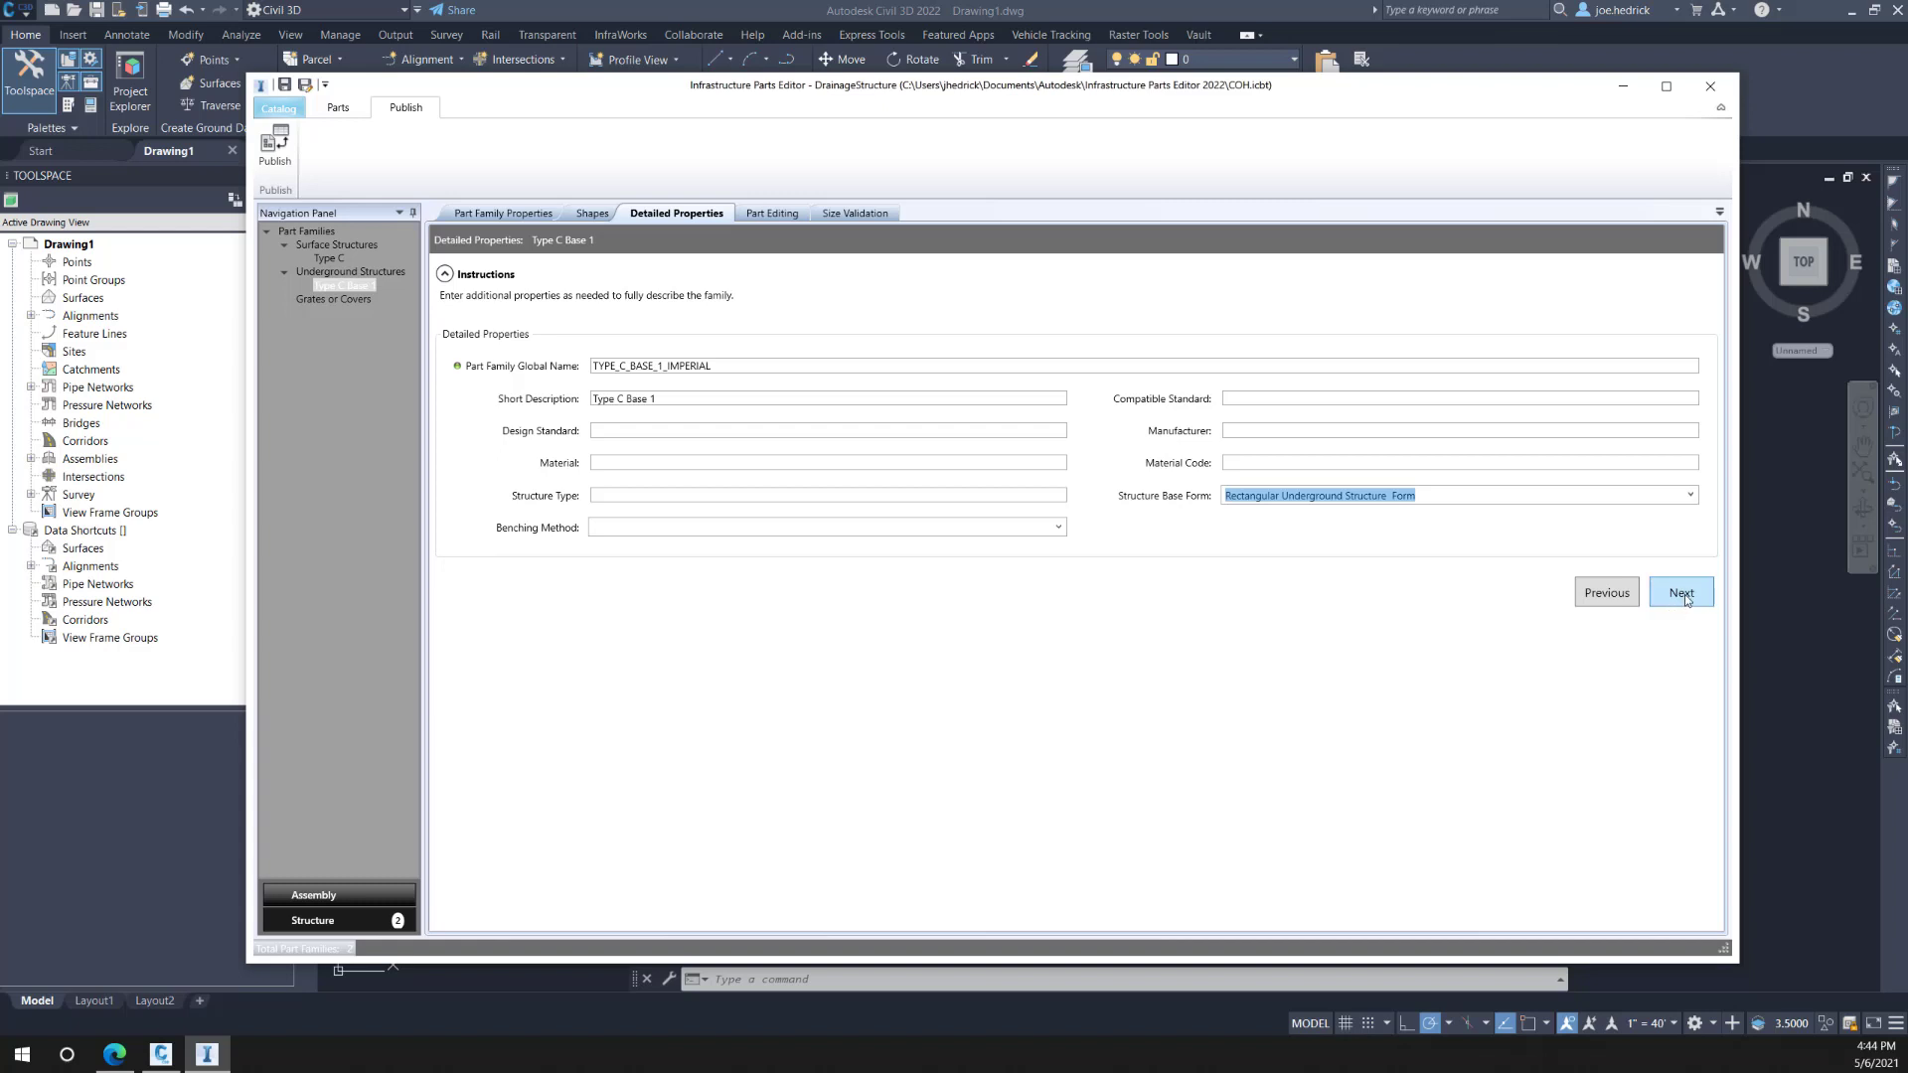
click(1686, 598)
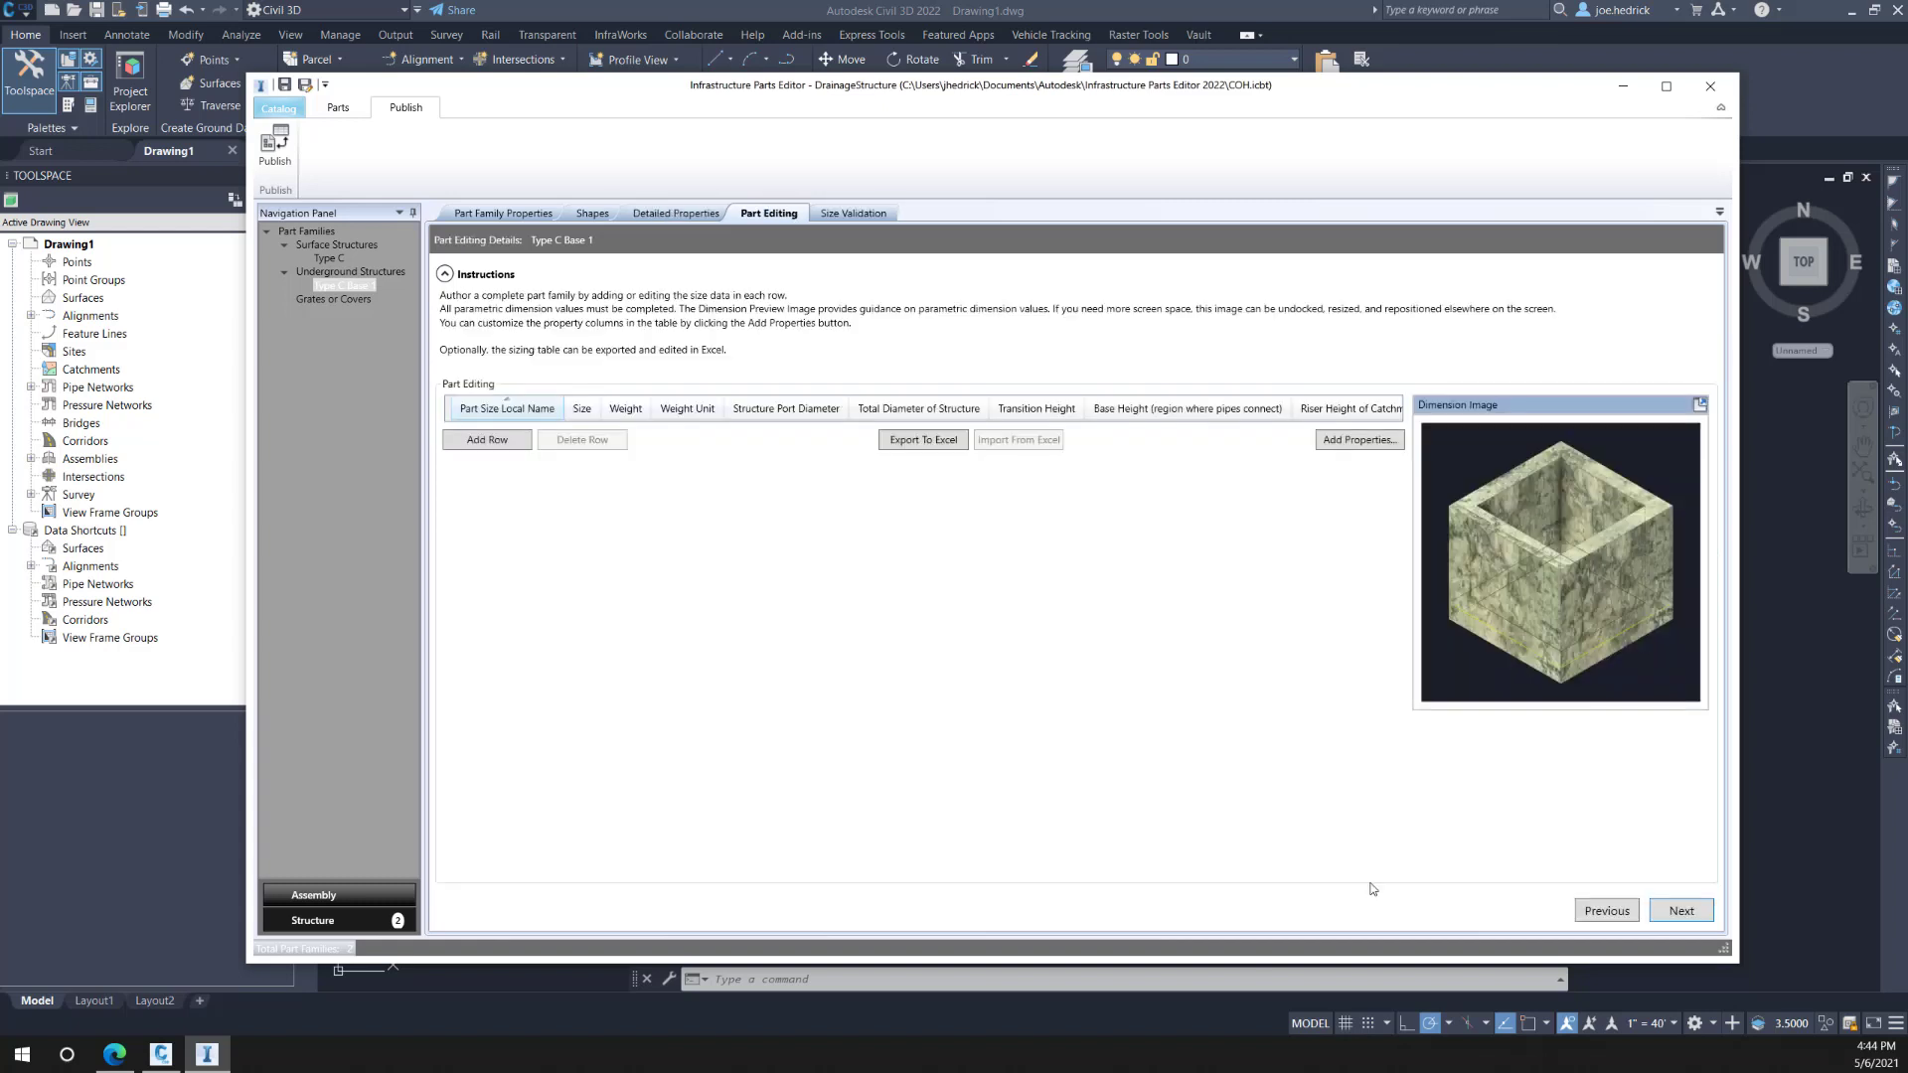
Step: Add a part size row with the local name "Type C Base 1, 48x48" and the size 48x48
click(483, 441)
click(514, 430)
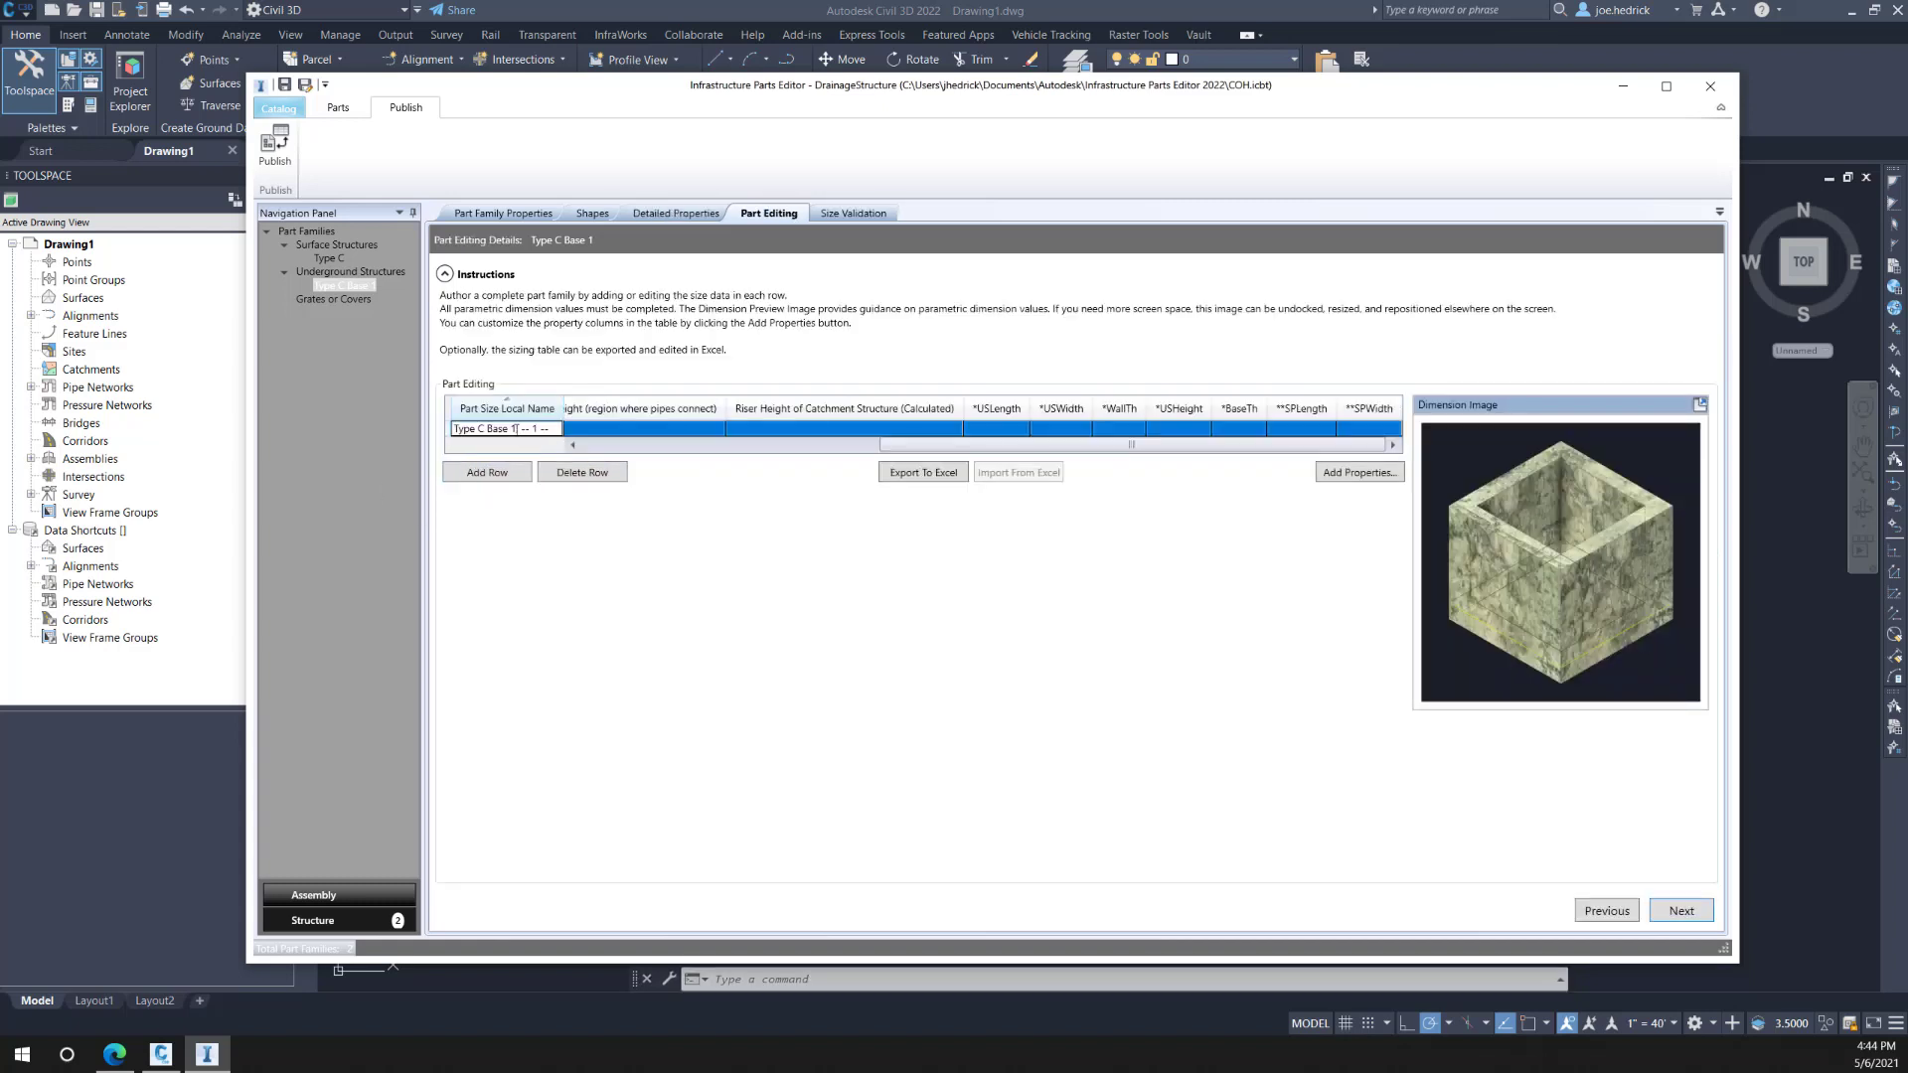
key(BackSpace)
key(BackSpace)
key(BackSpace)
text(48x48)
key(Tab)
text(48x48)
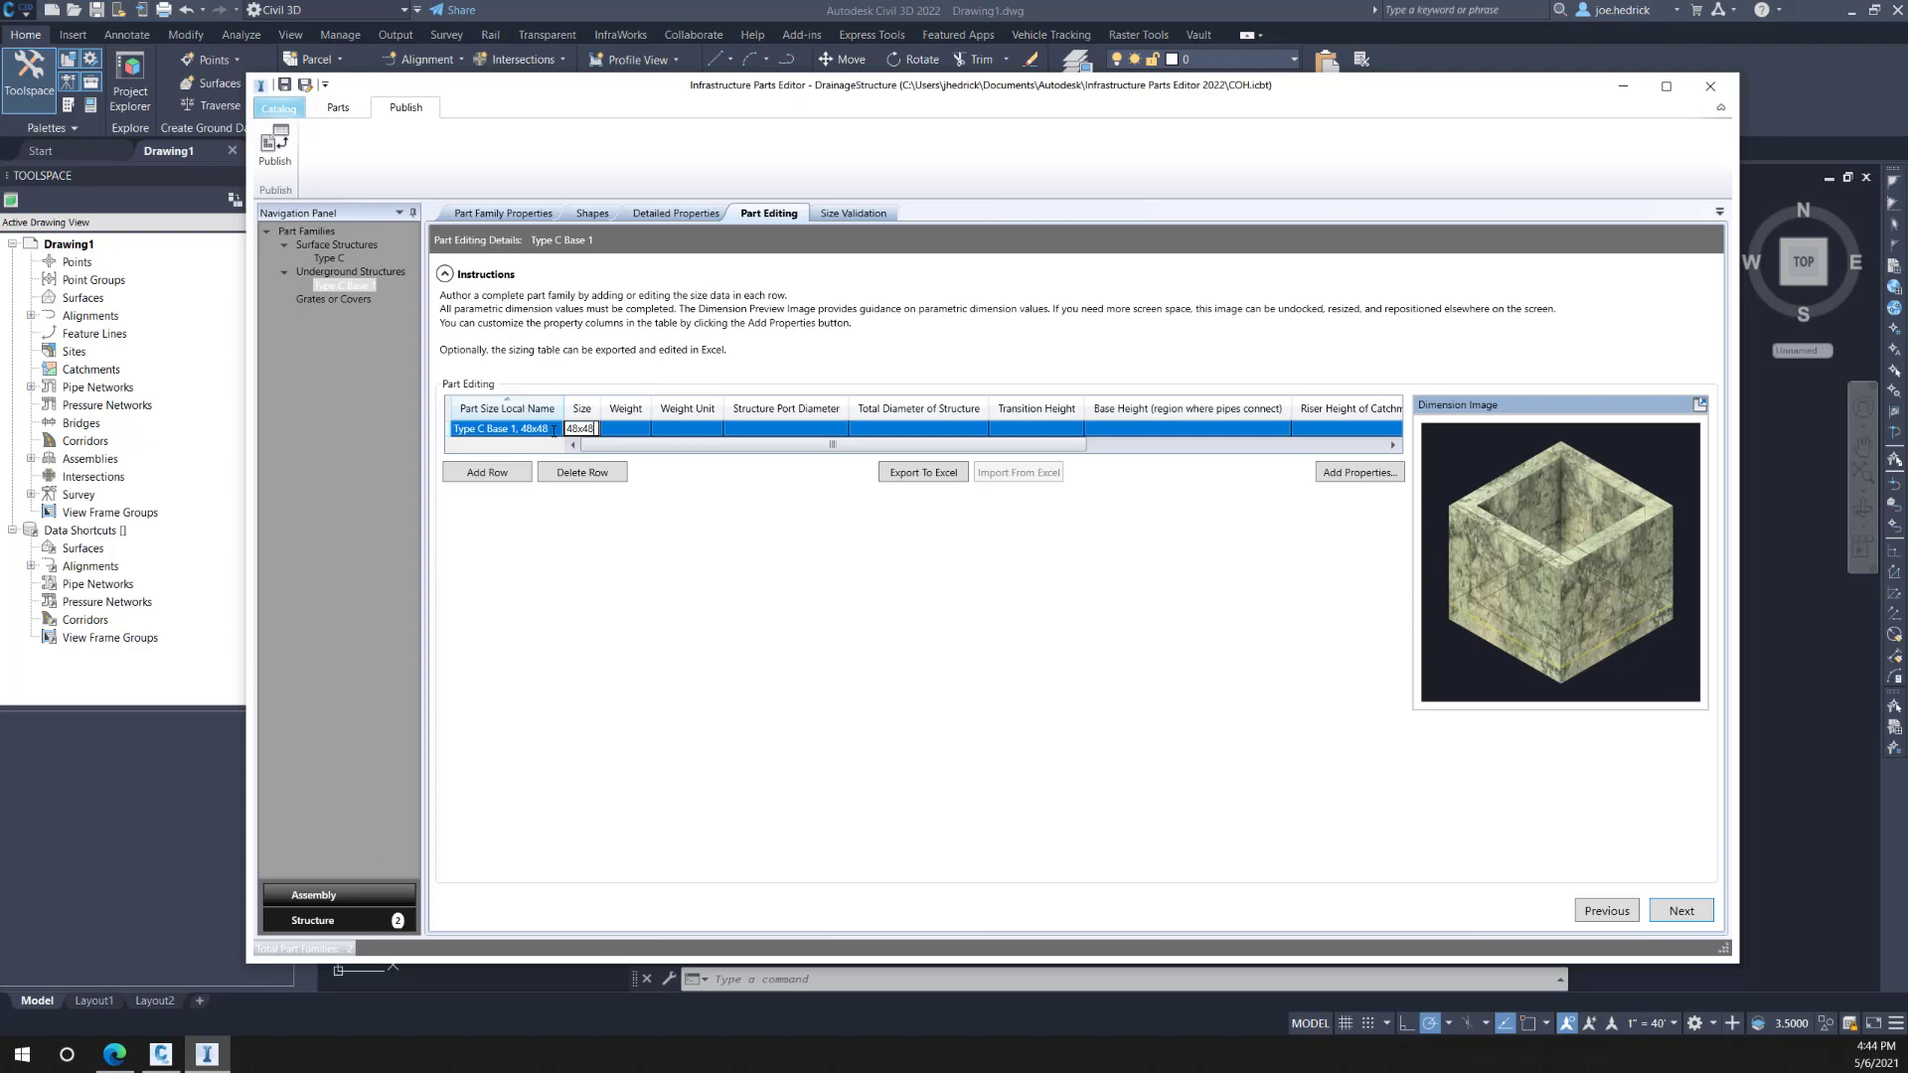
key(Tab)
Step: Set the row's USLength and USWidth to 48, WallTh to 6, USHeight to 36 and BaseTh to 6
drag(702, 446, 1001, 435)
click(1002, 434)
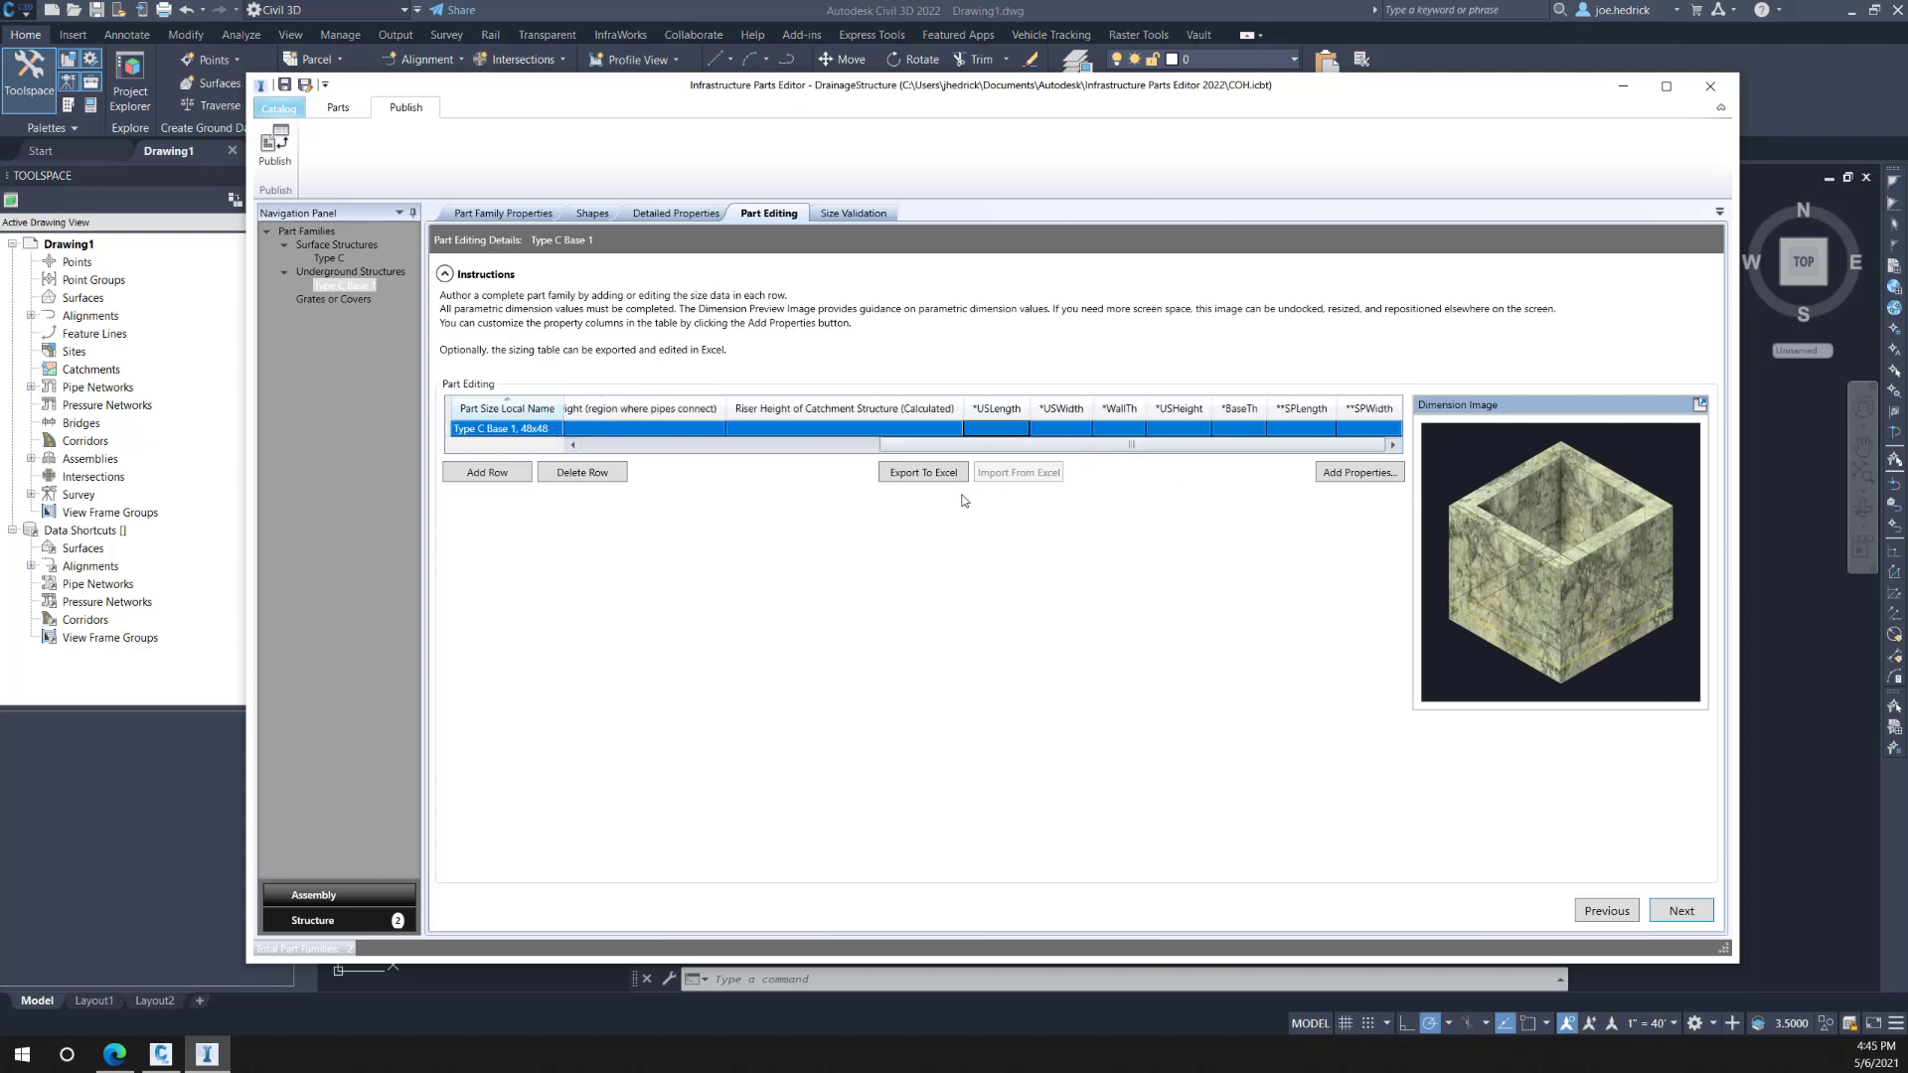
text(48)
key(Tab)
text(48)
key(Tab)
key(Tab)
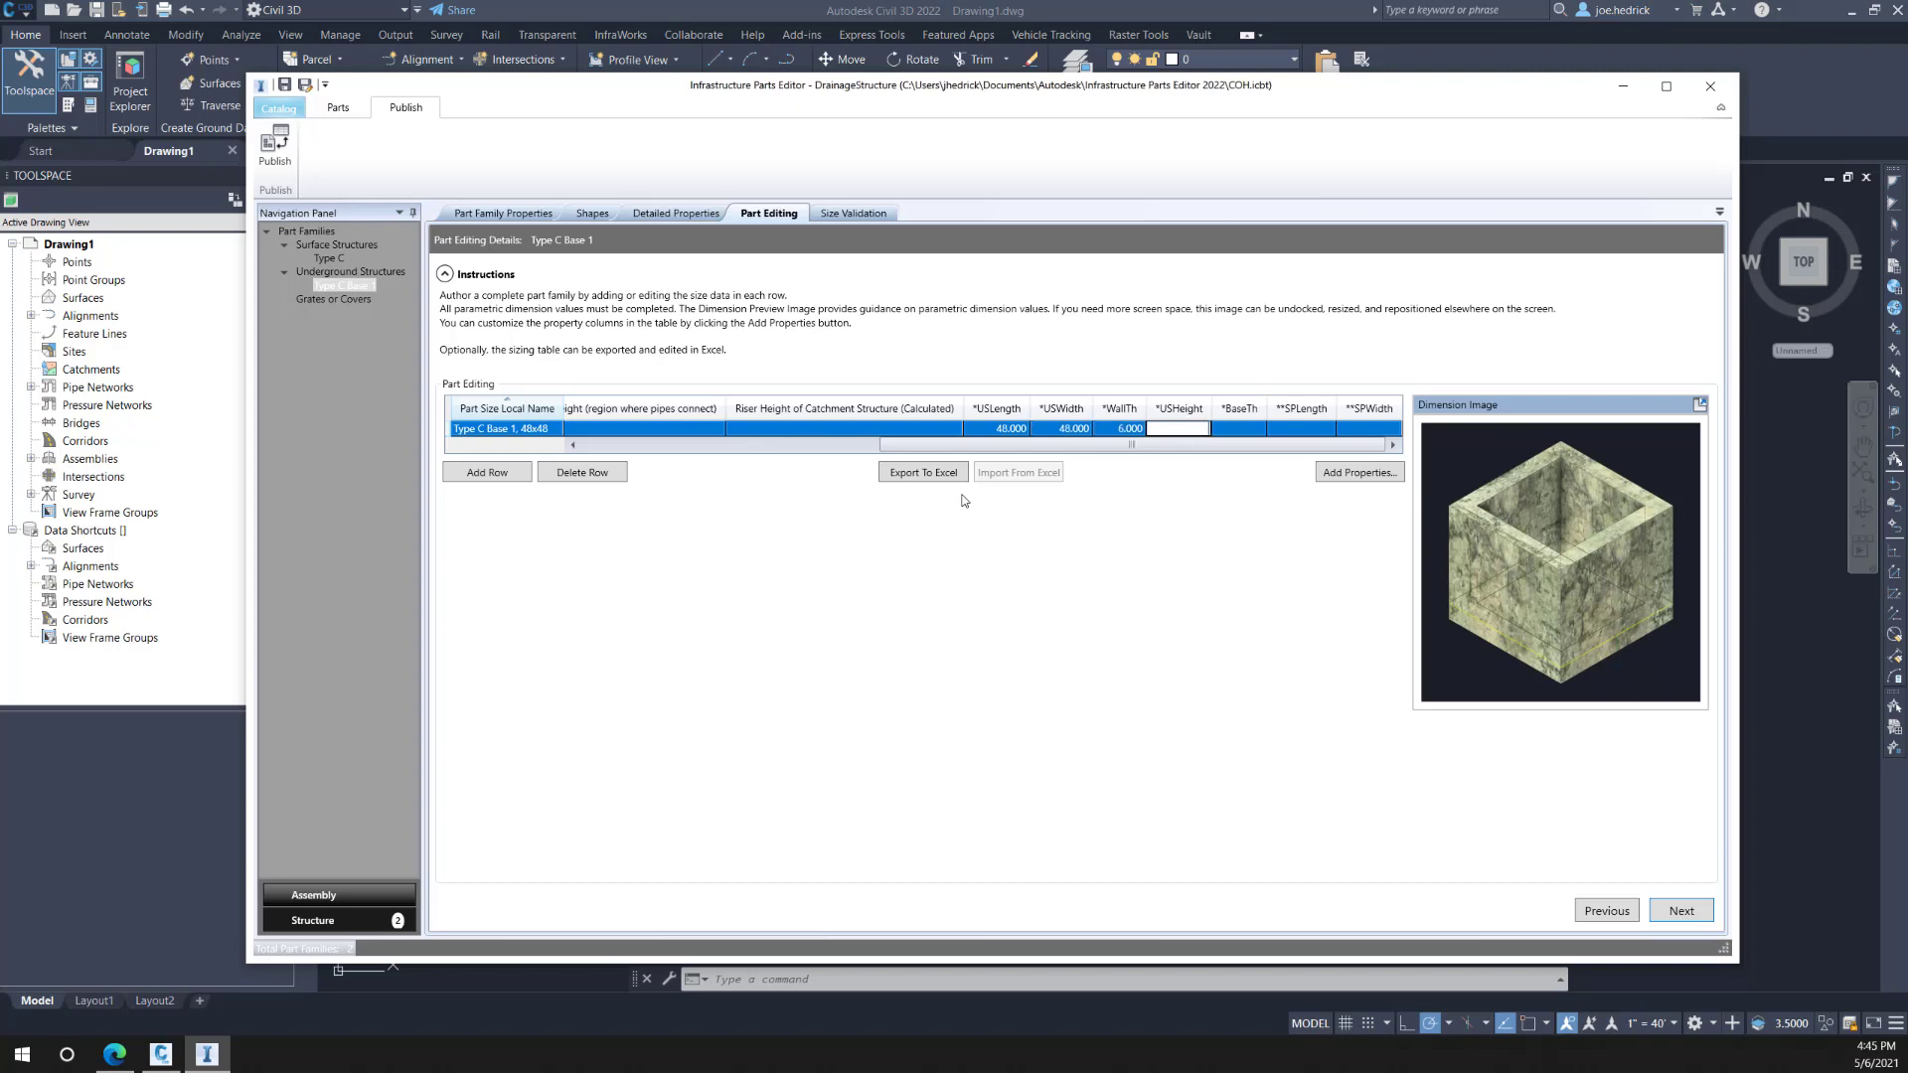
text(36)
key(Tab)
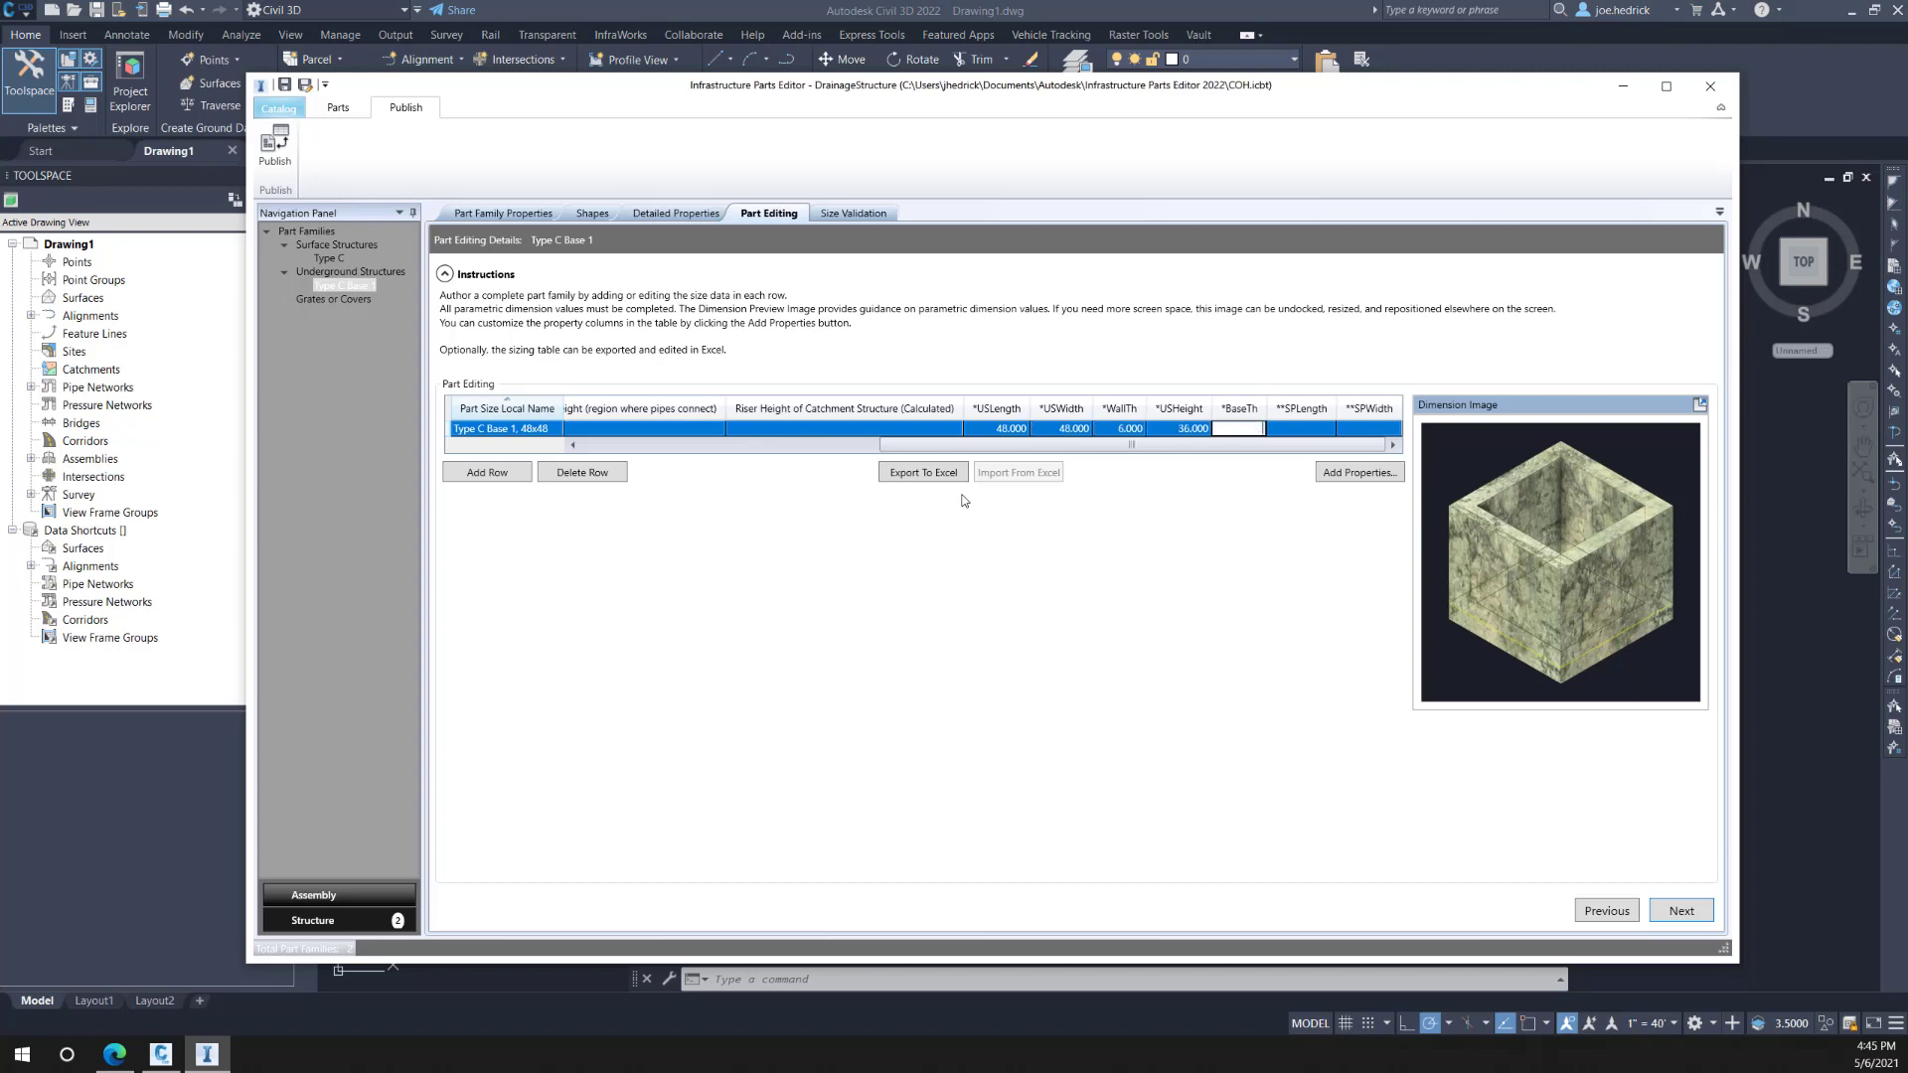
key(Tab)
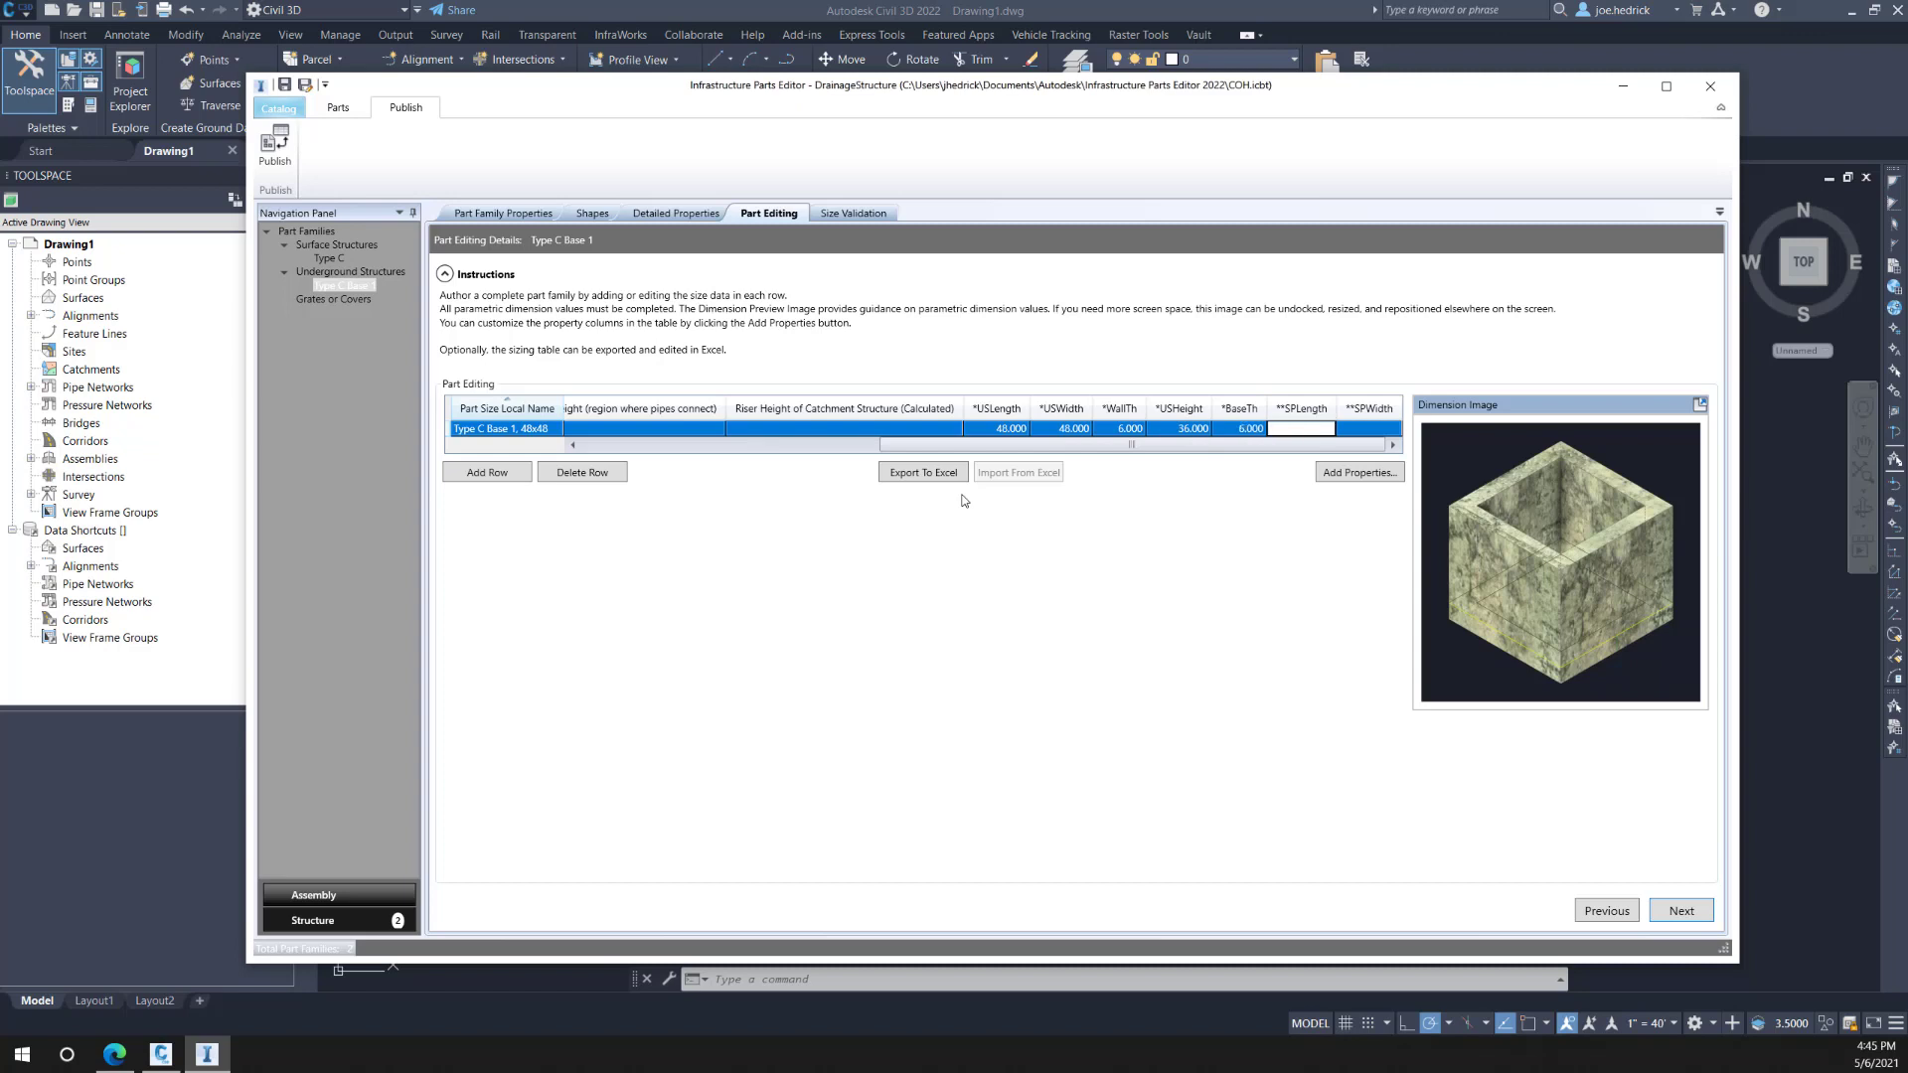
Step: Set the row's SPLength and SPWidth to 48 and proceed to size validation
text(48)
key(Tab)
text(4)
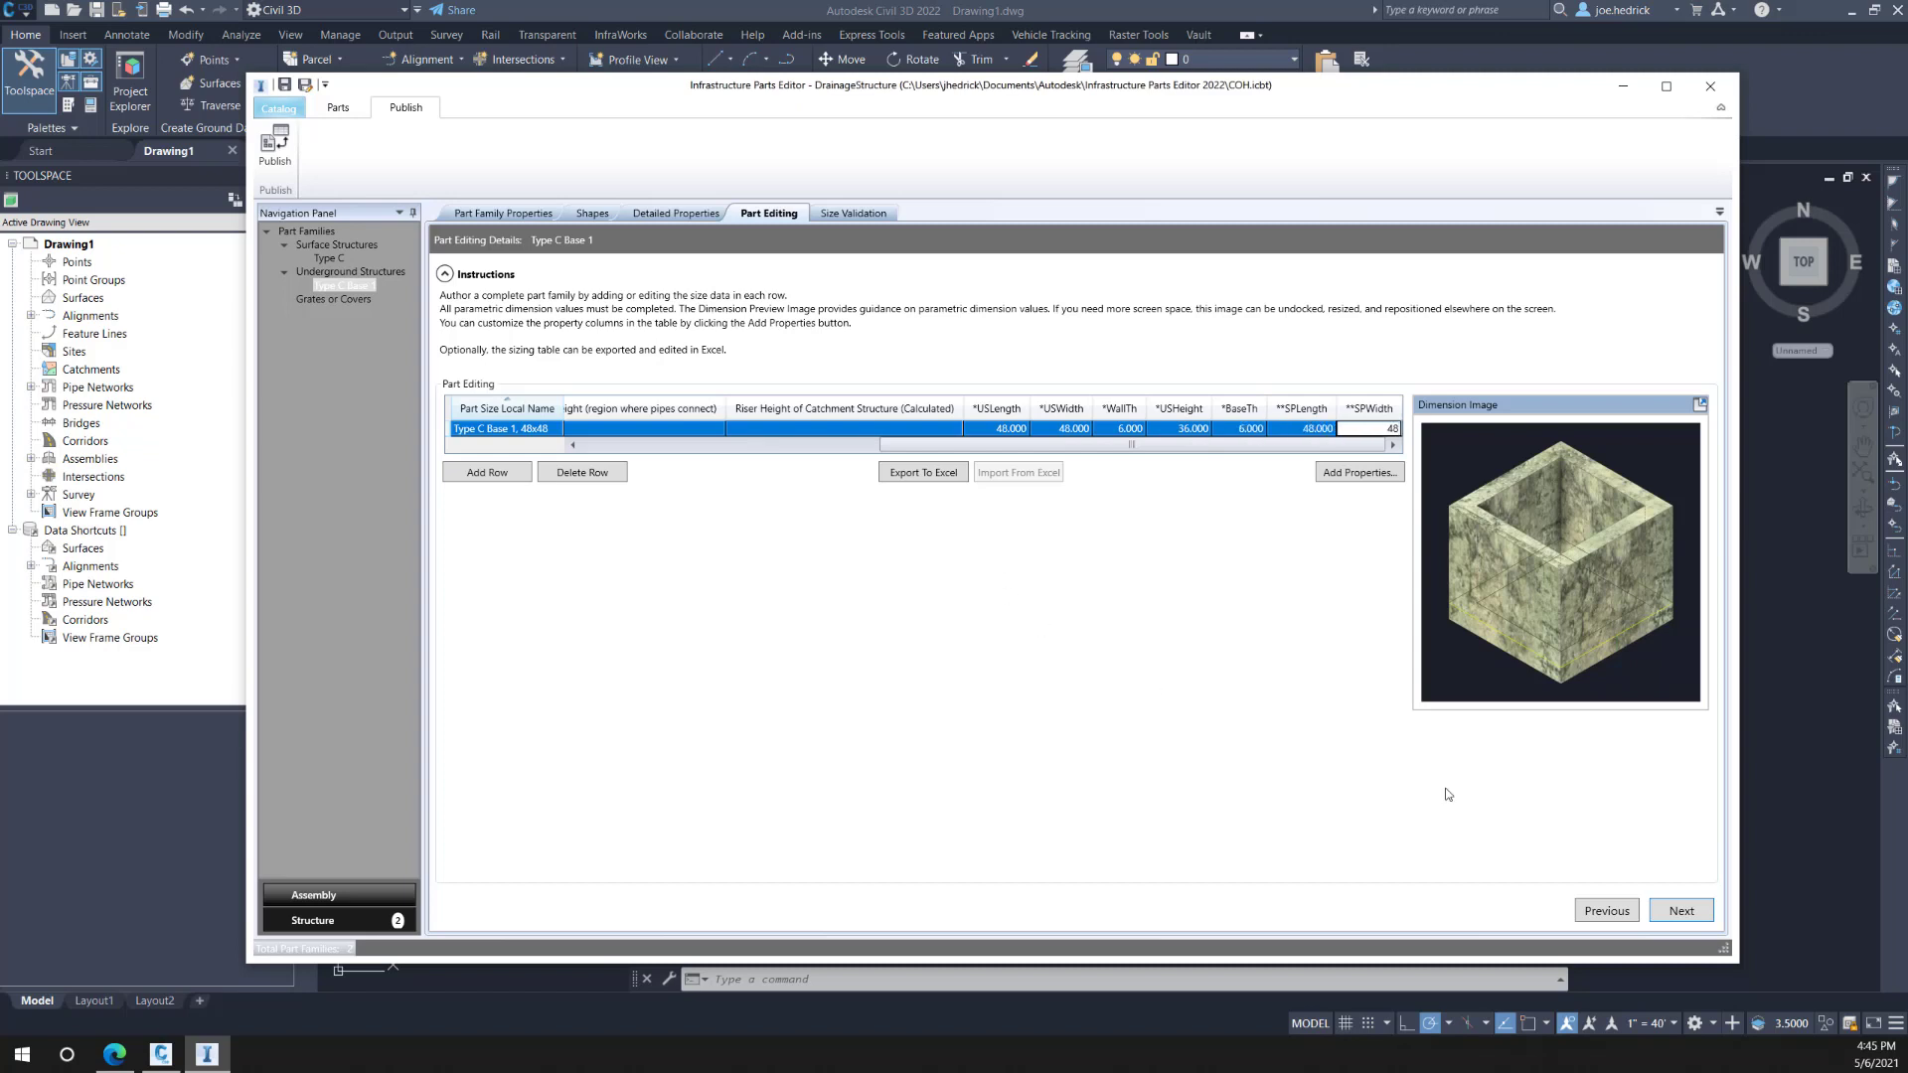
click(1681, 912)
click(1681, 912)
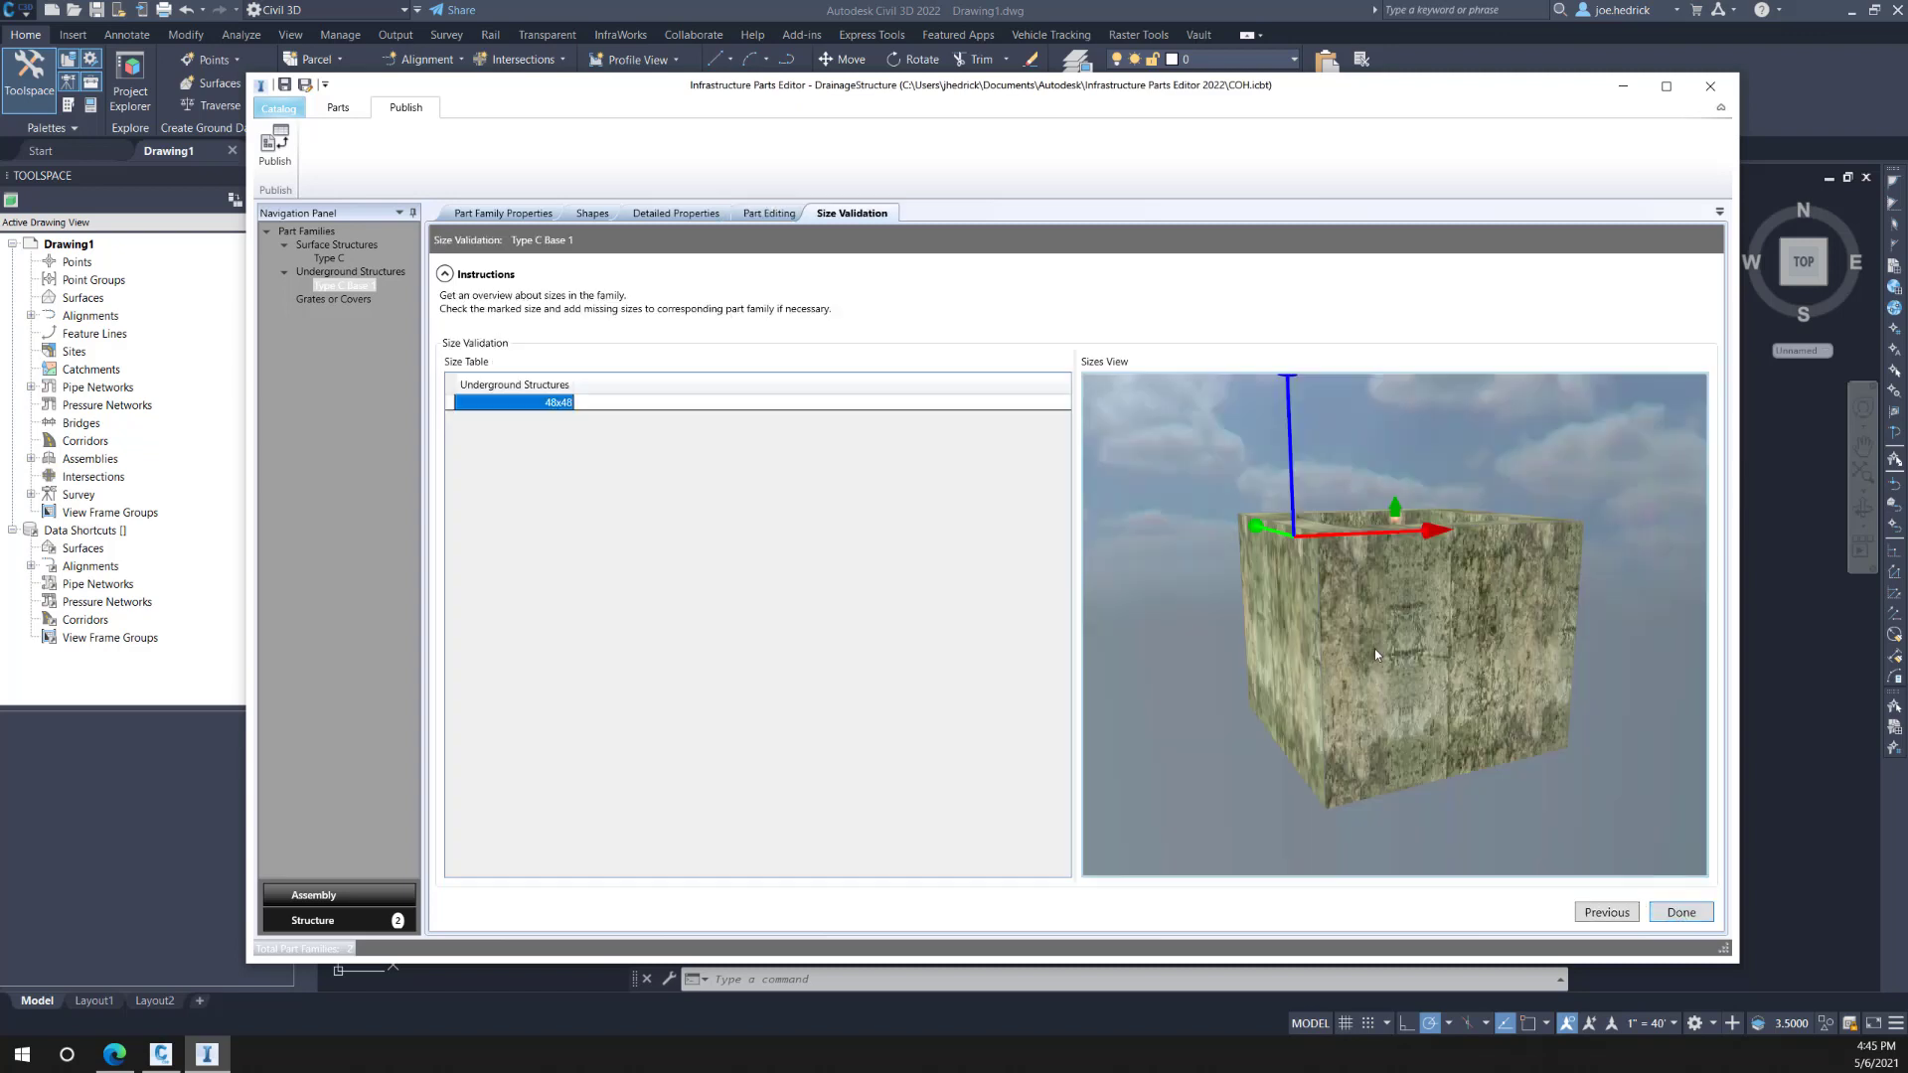
Step: Inspect the 48x48 base's 3D preview, finish the Type C Base 1 family and show all part families
drag(1375, 655, 1506, 650)
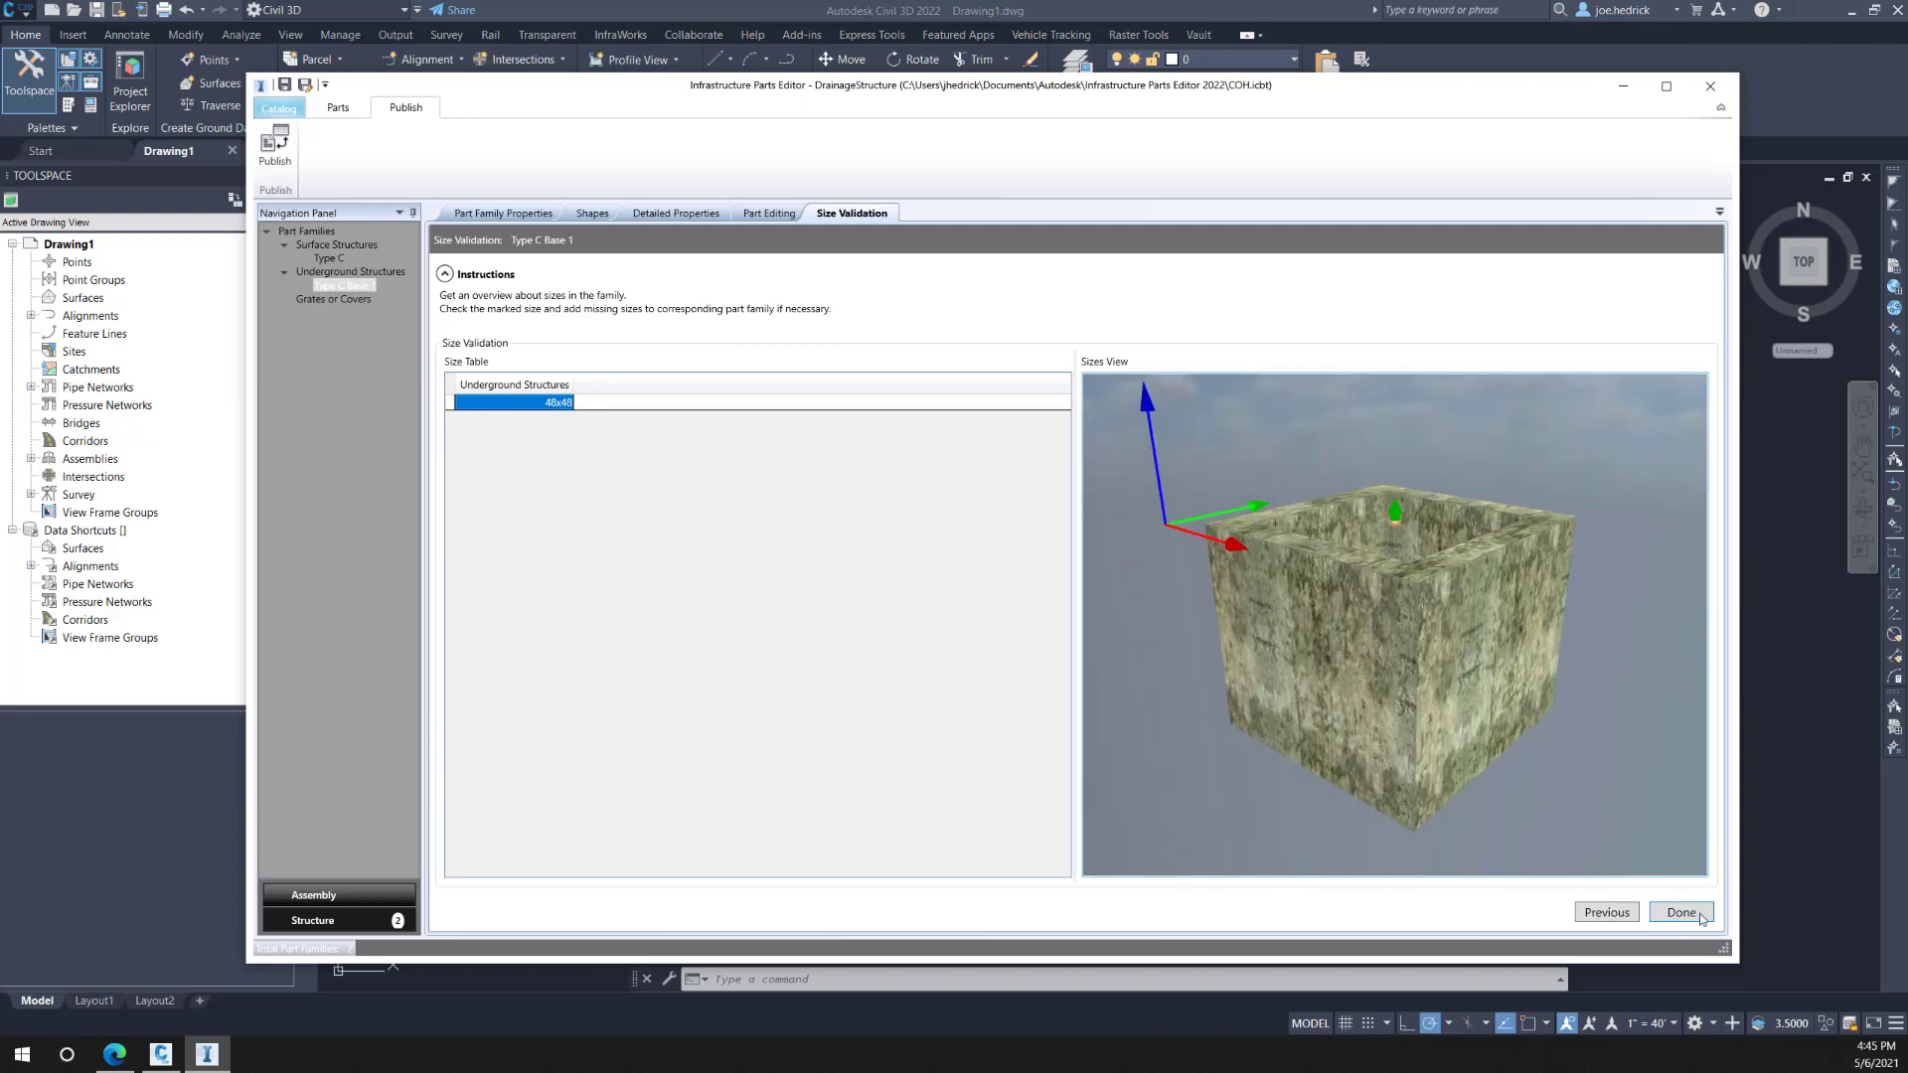
click(1681, 912)
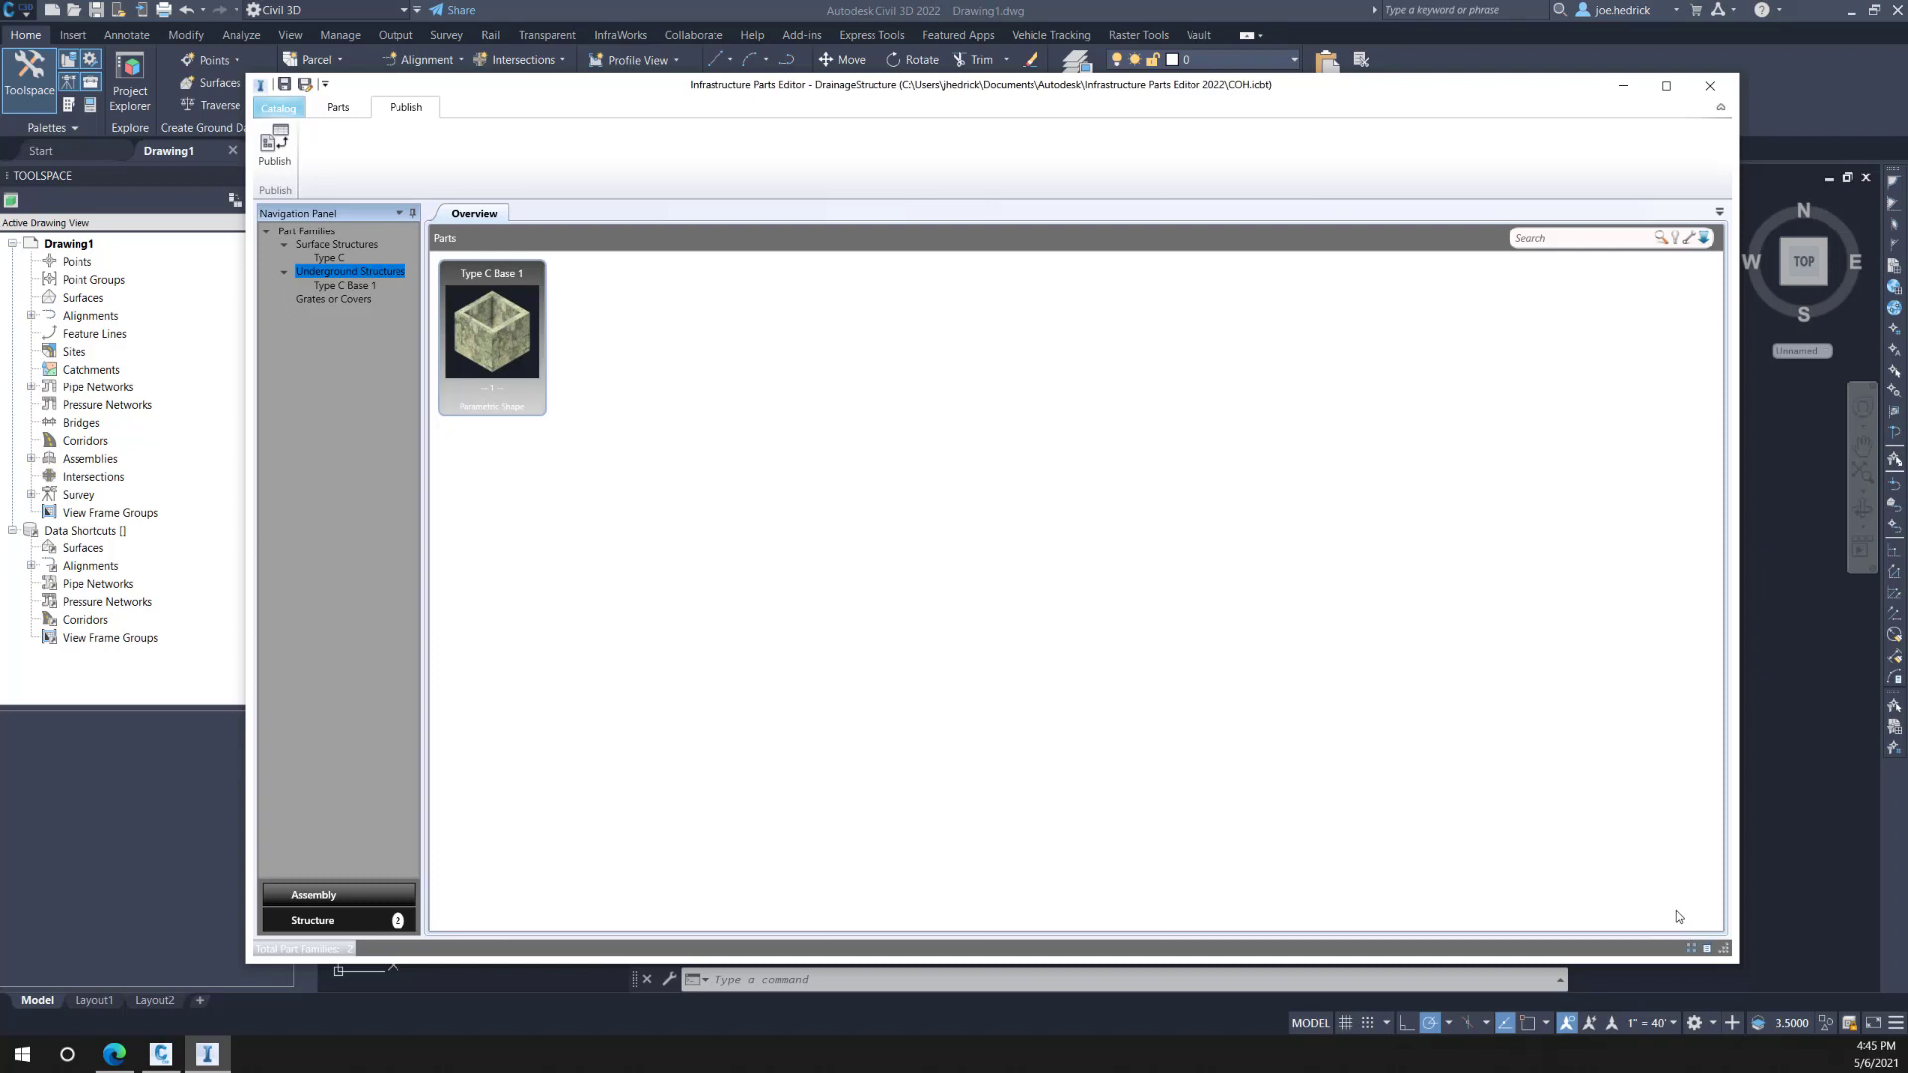
click(323, 231)
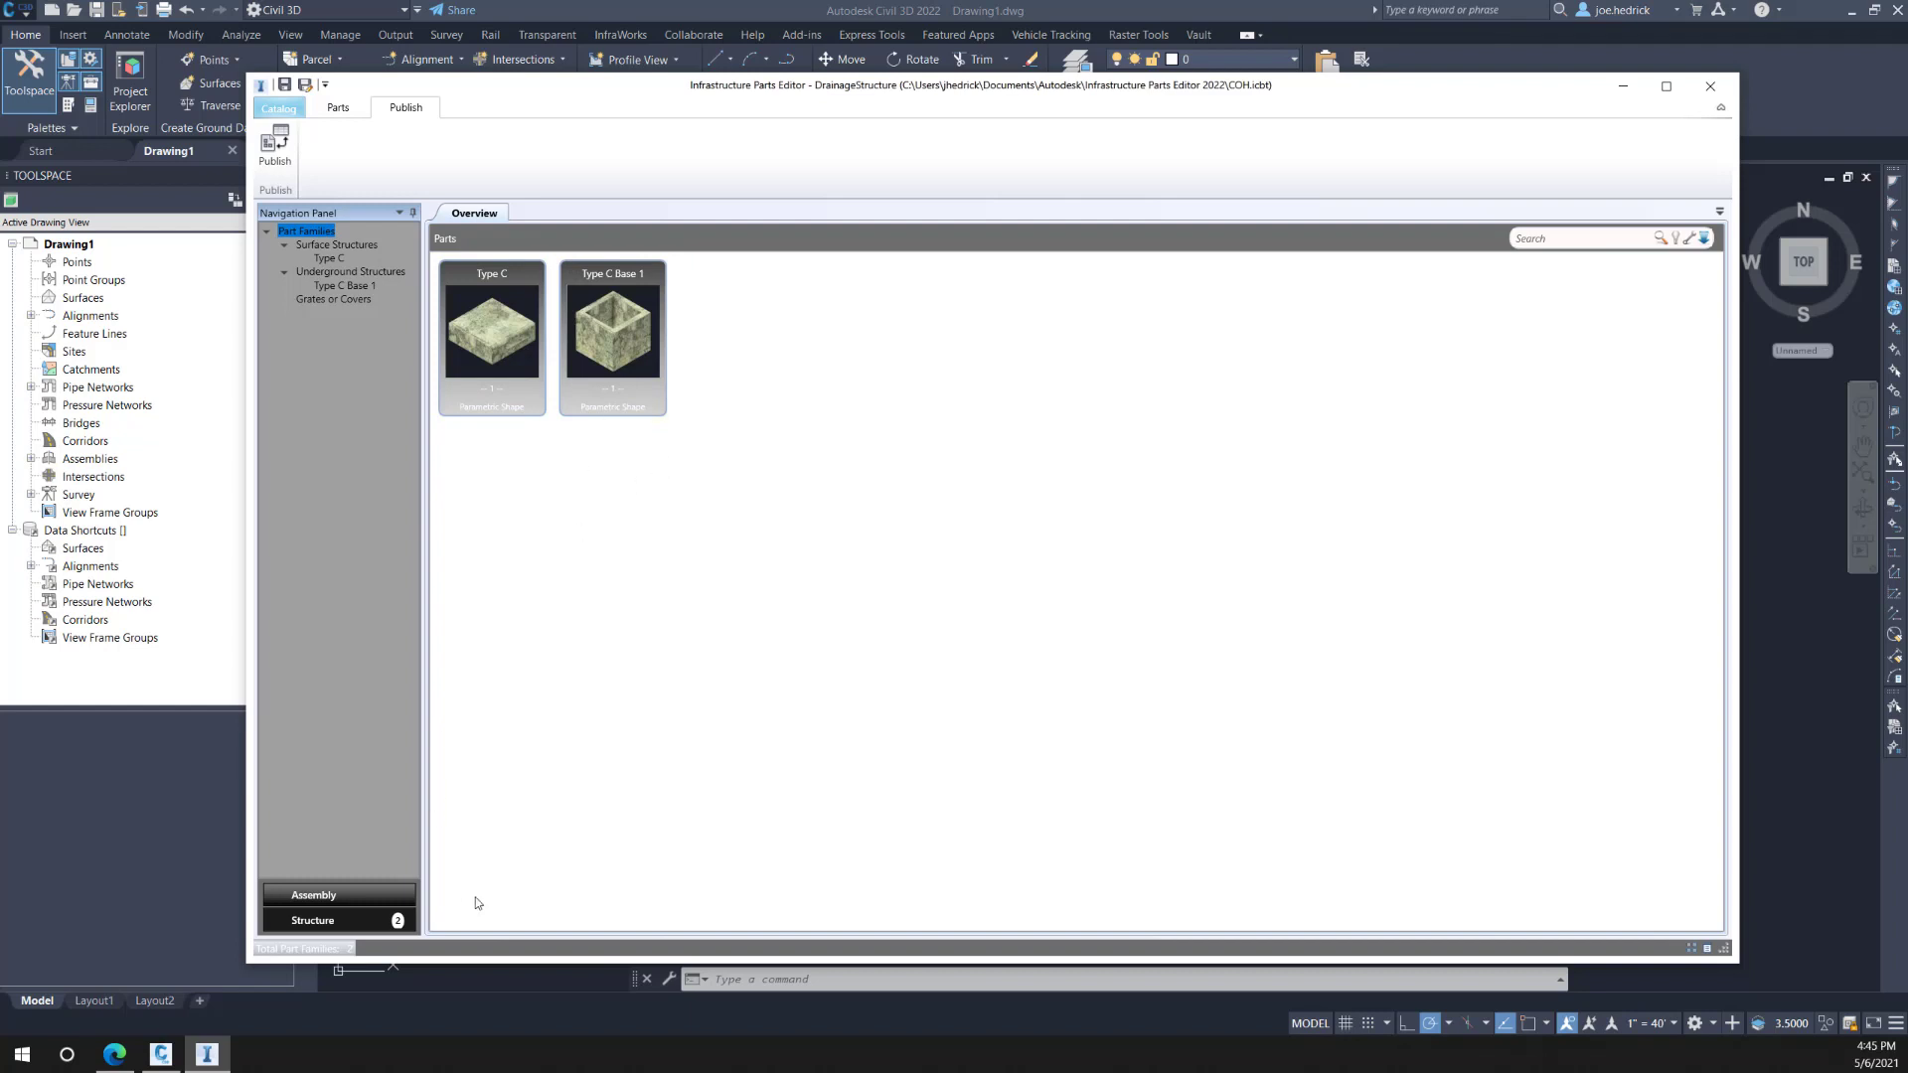
Step: Create a new Inlet or Access Structure assembly with the SurfaceStructure base type and name it Type C
click(315, 899)
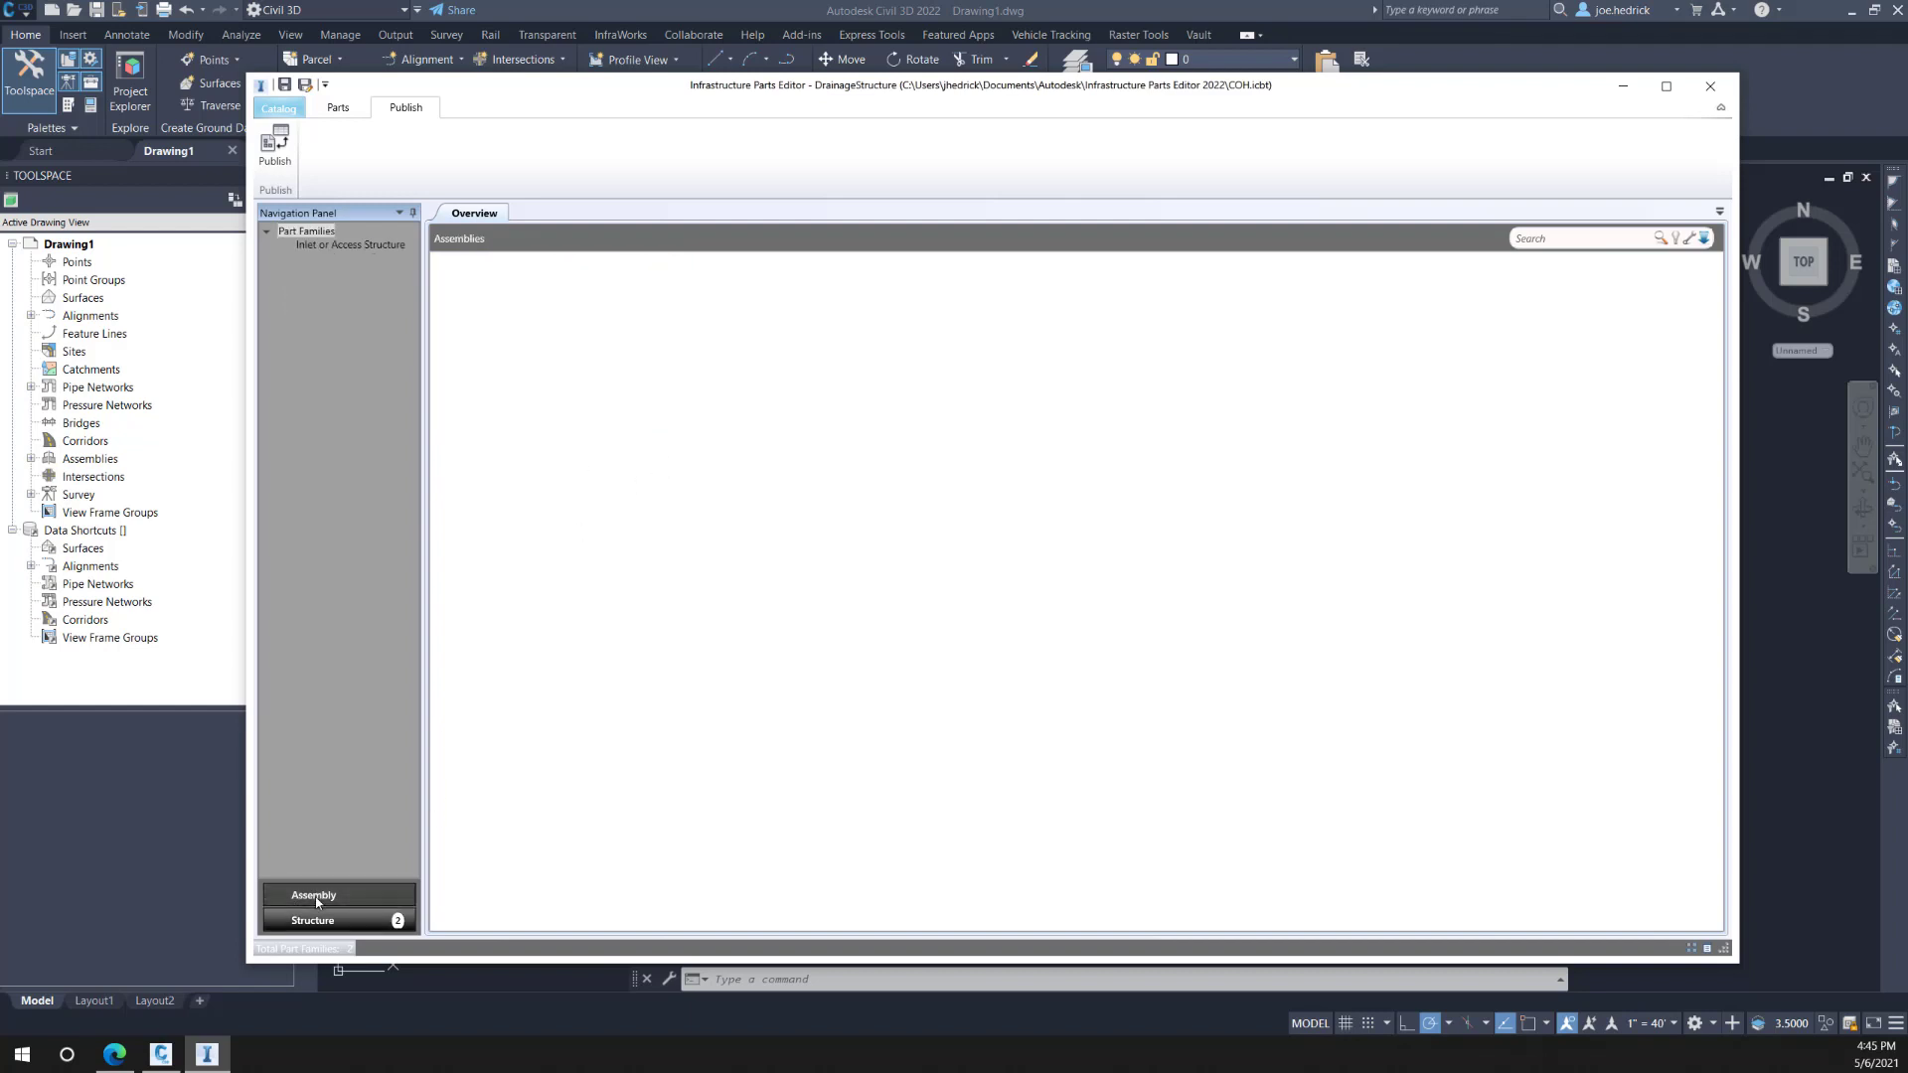
click(348, 246)
right_click(349, 256)
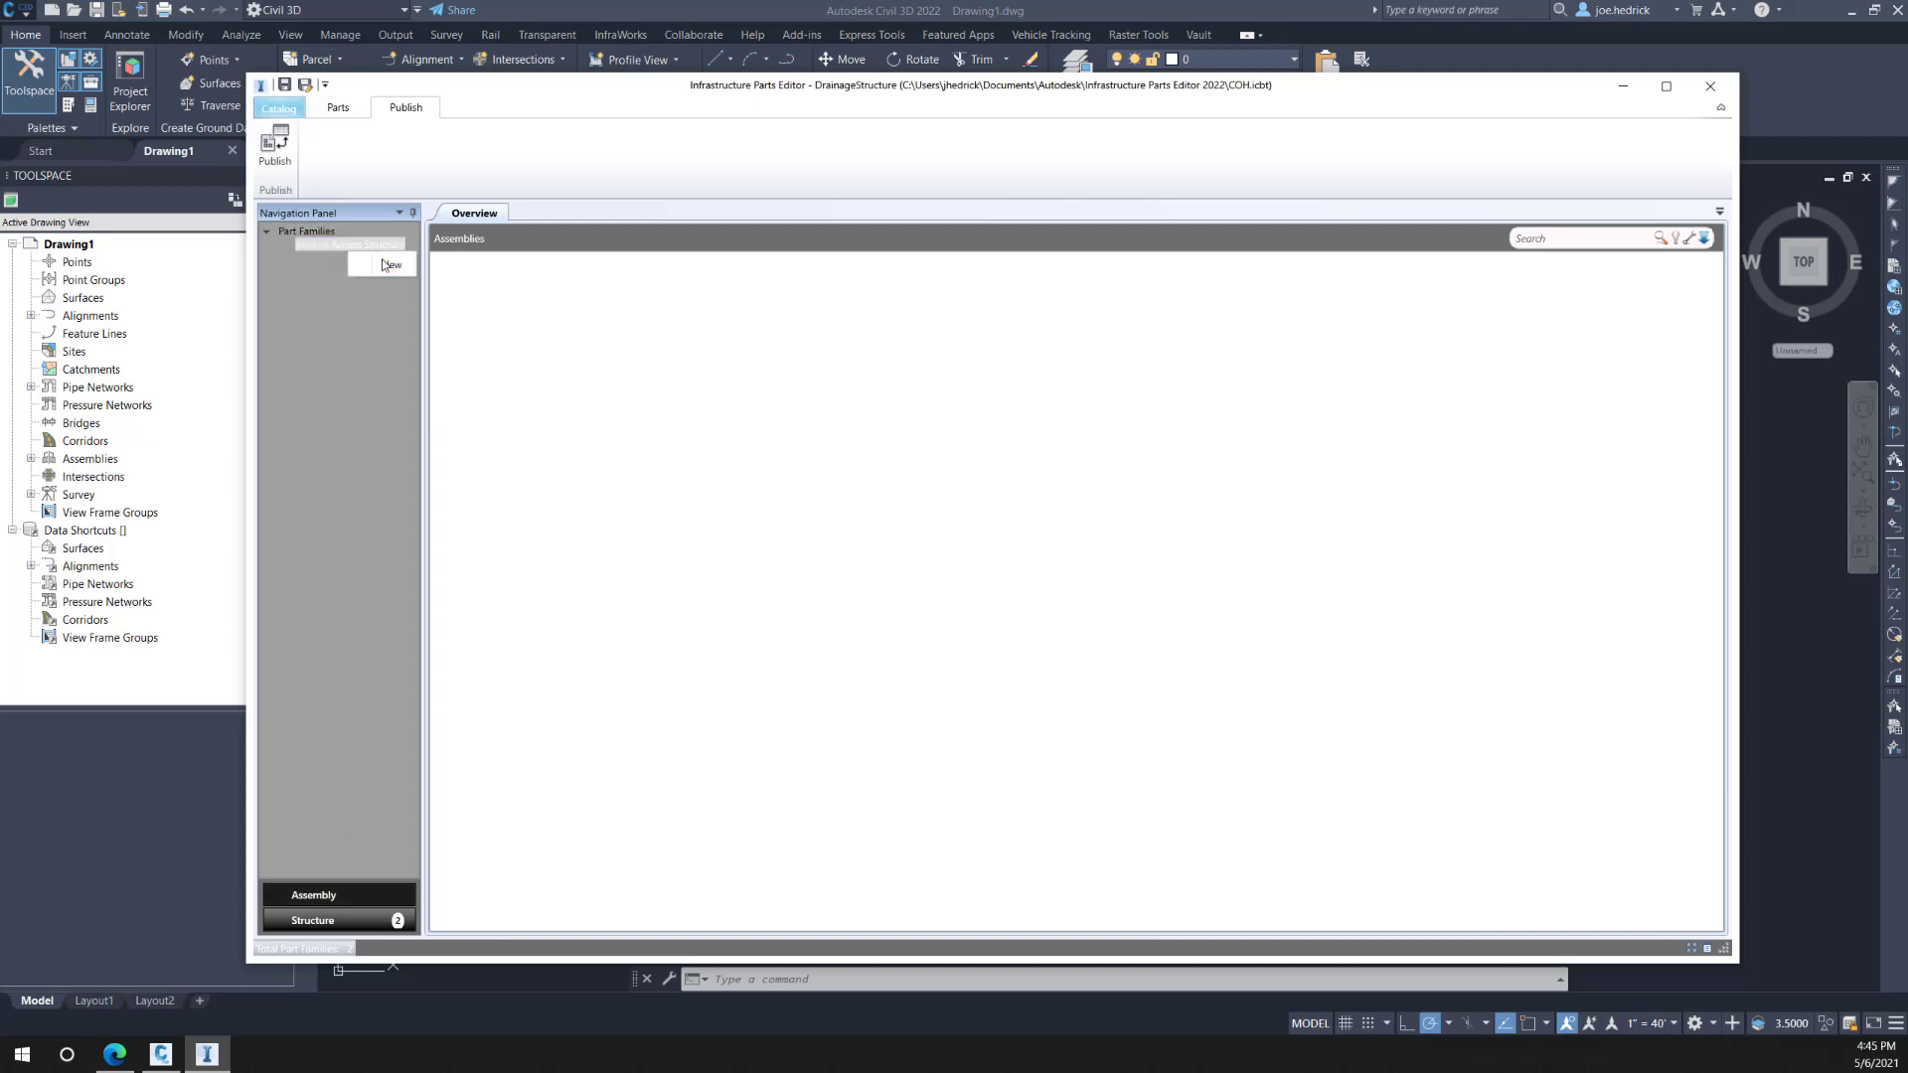
click(388, 266)
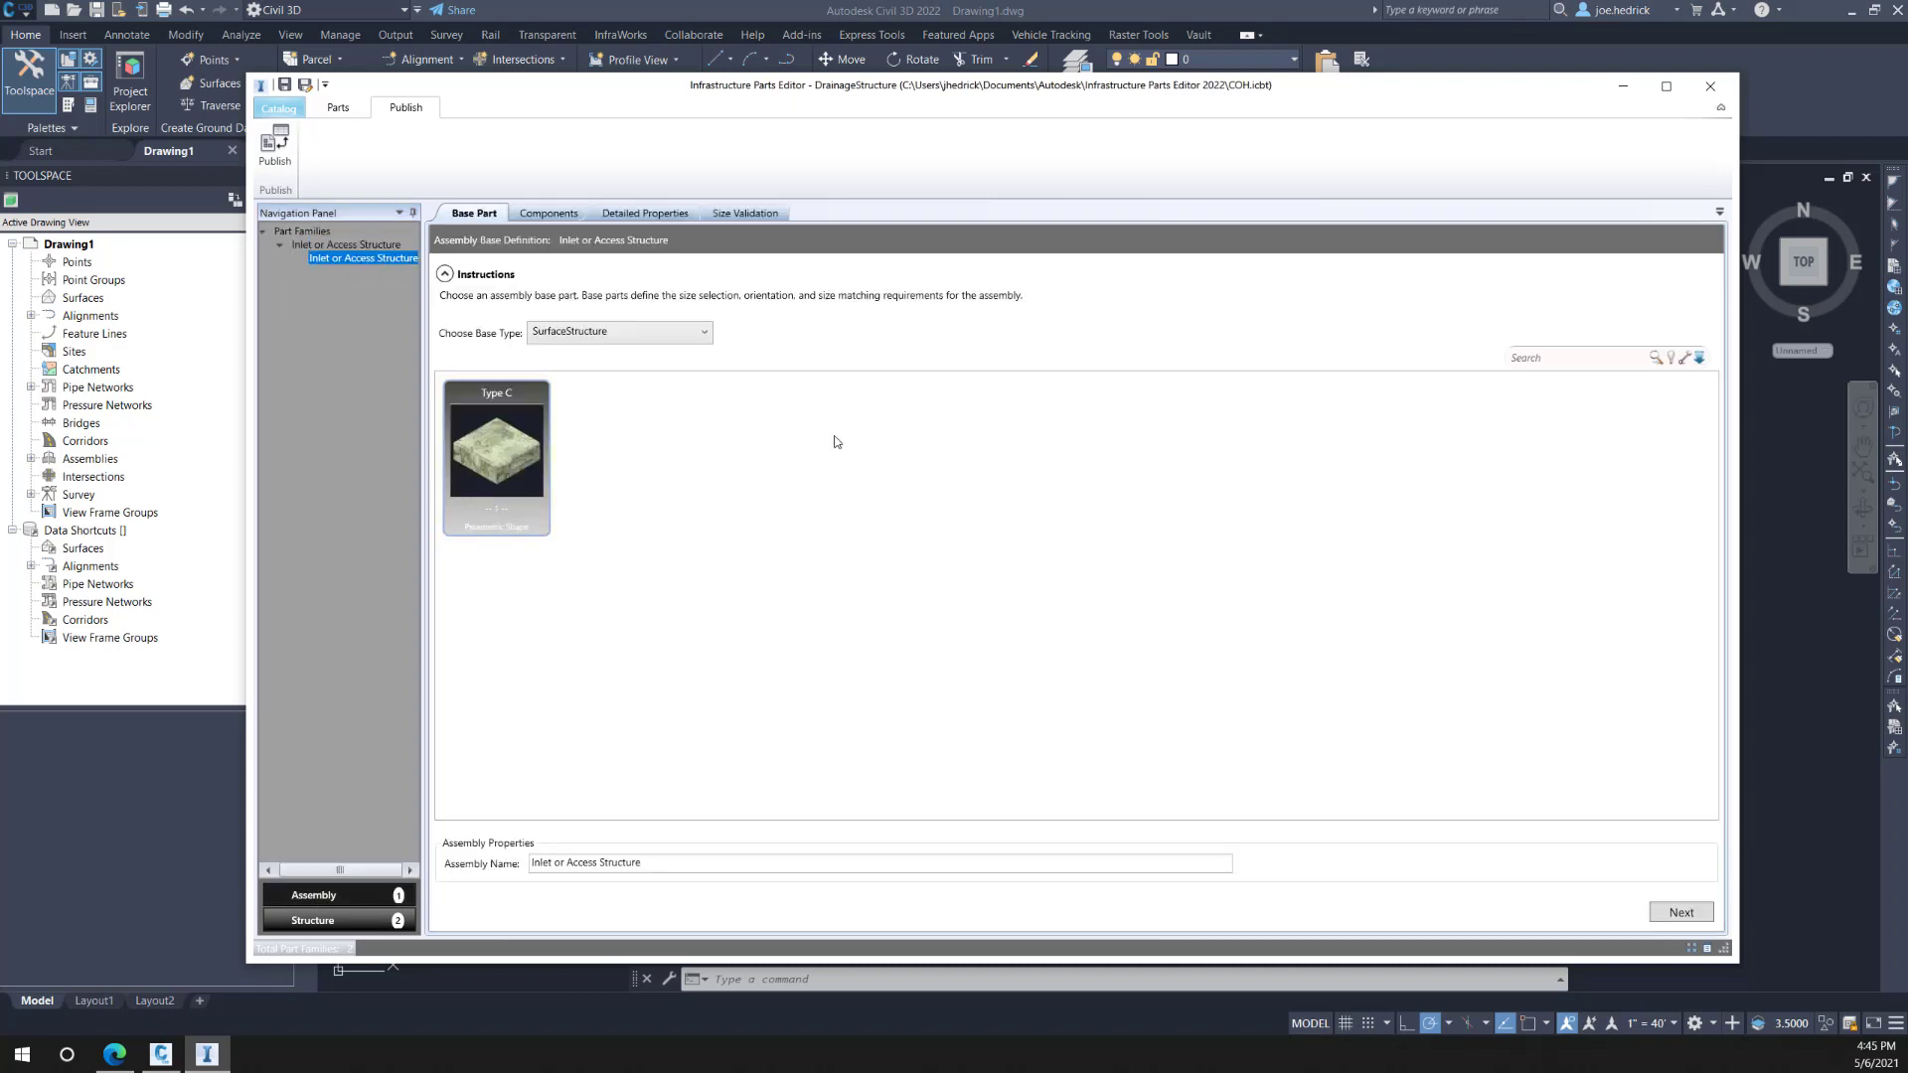
click(660, 334)
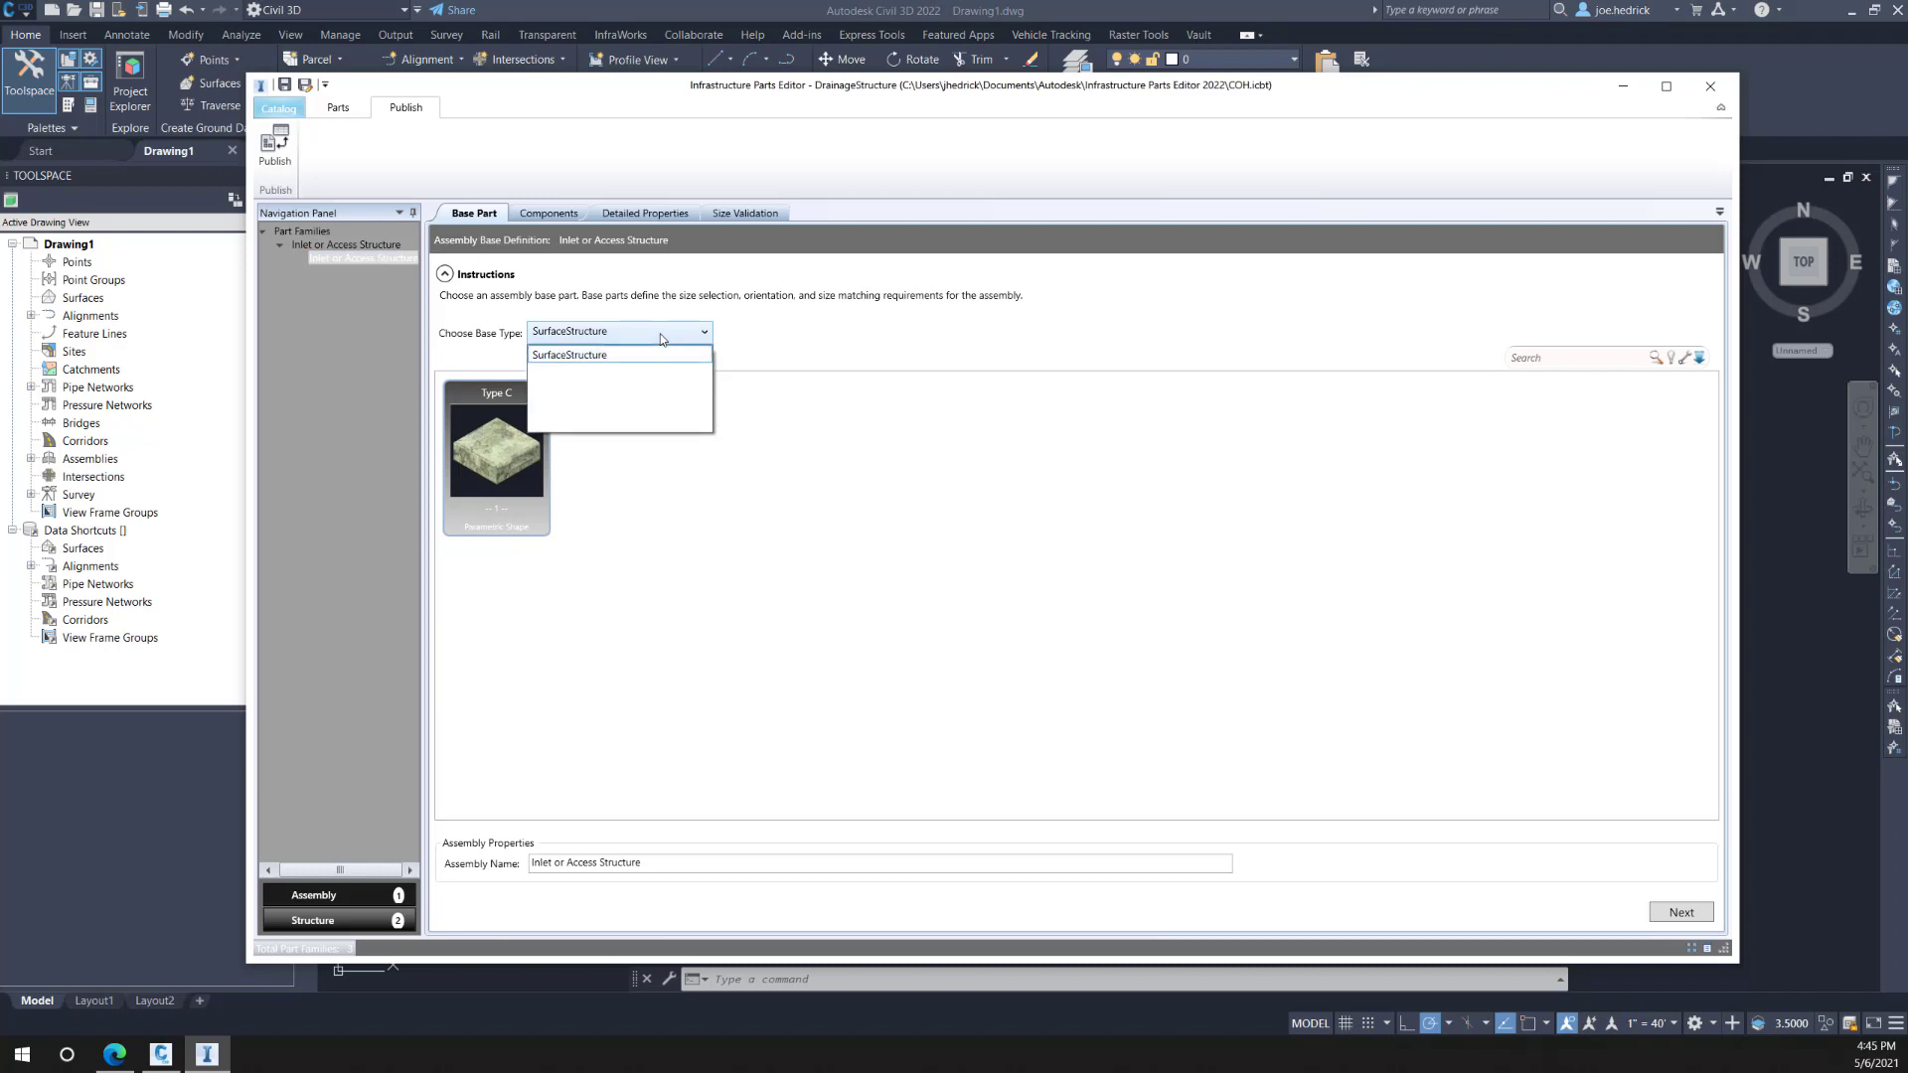
click(606, 331)
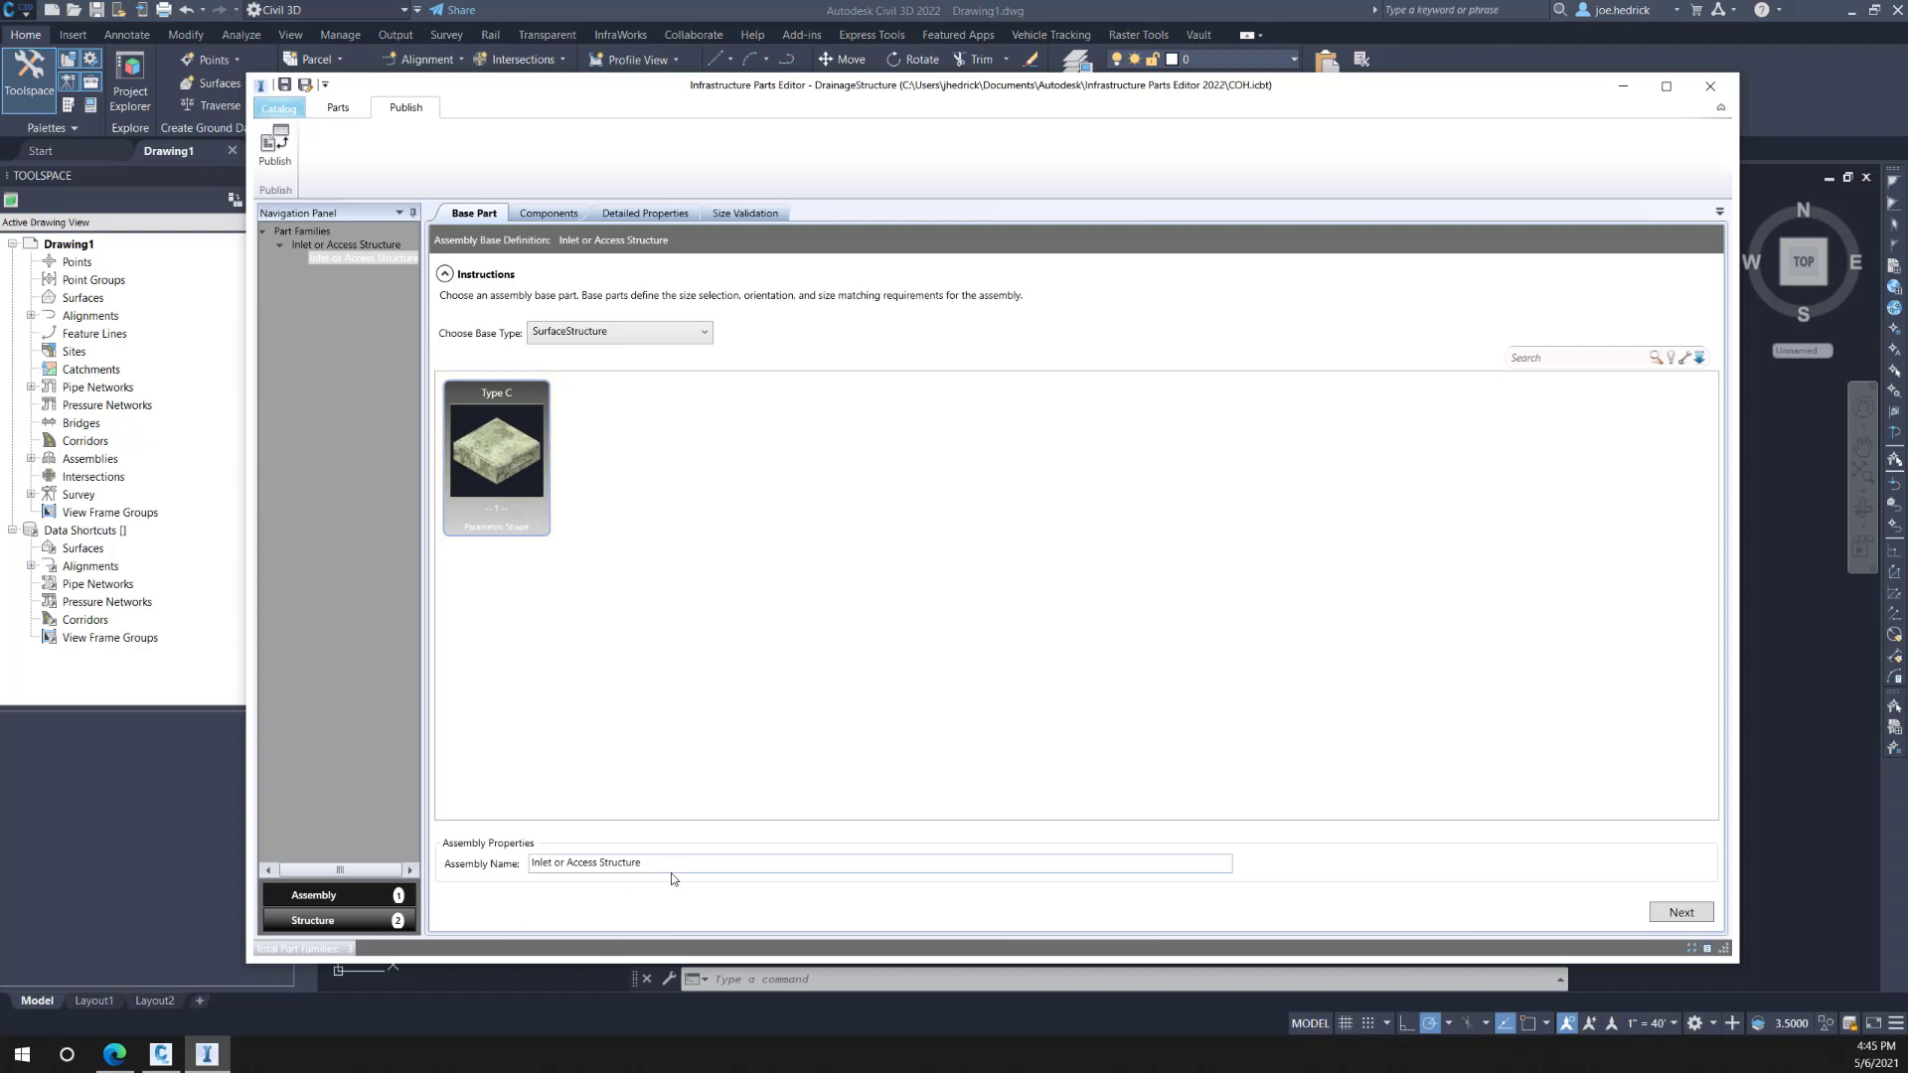
drag(532, 863, 642, 876)
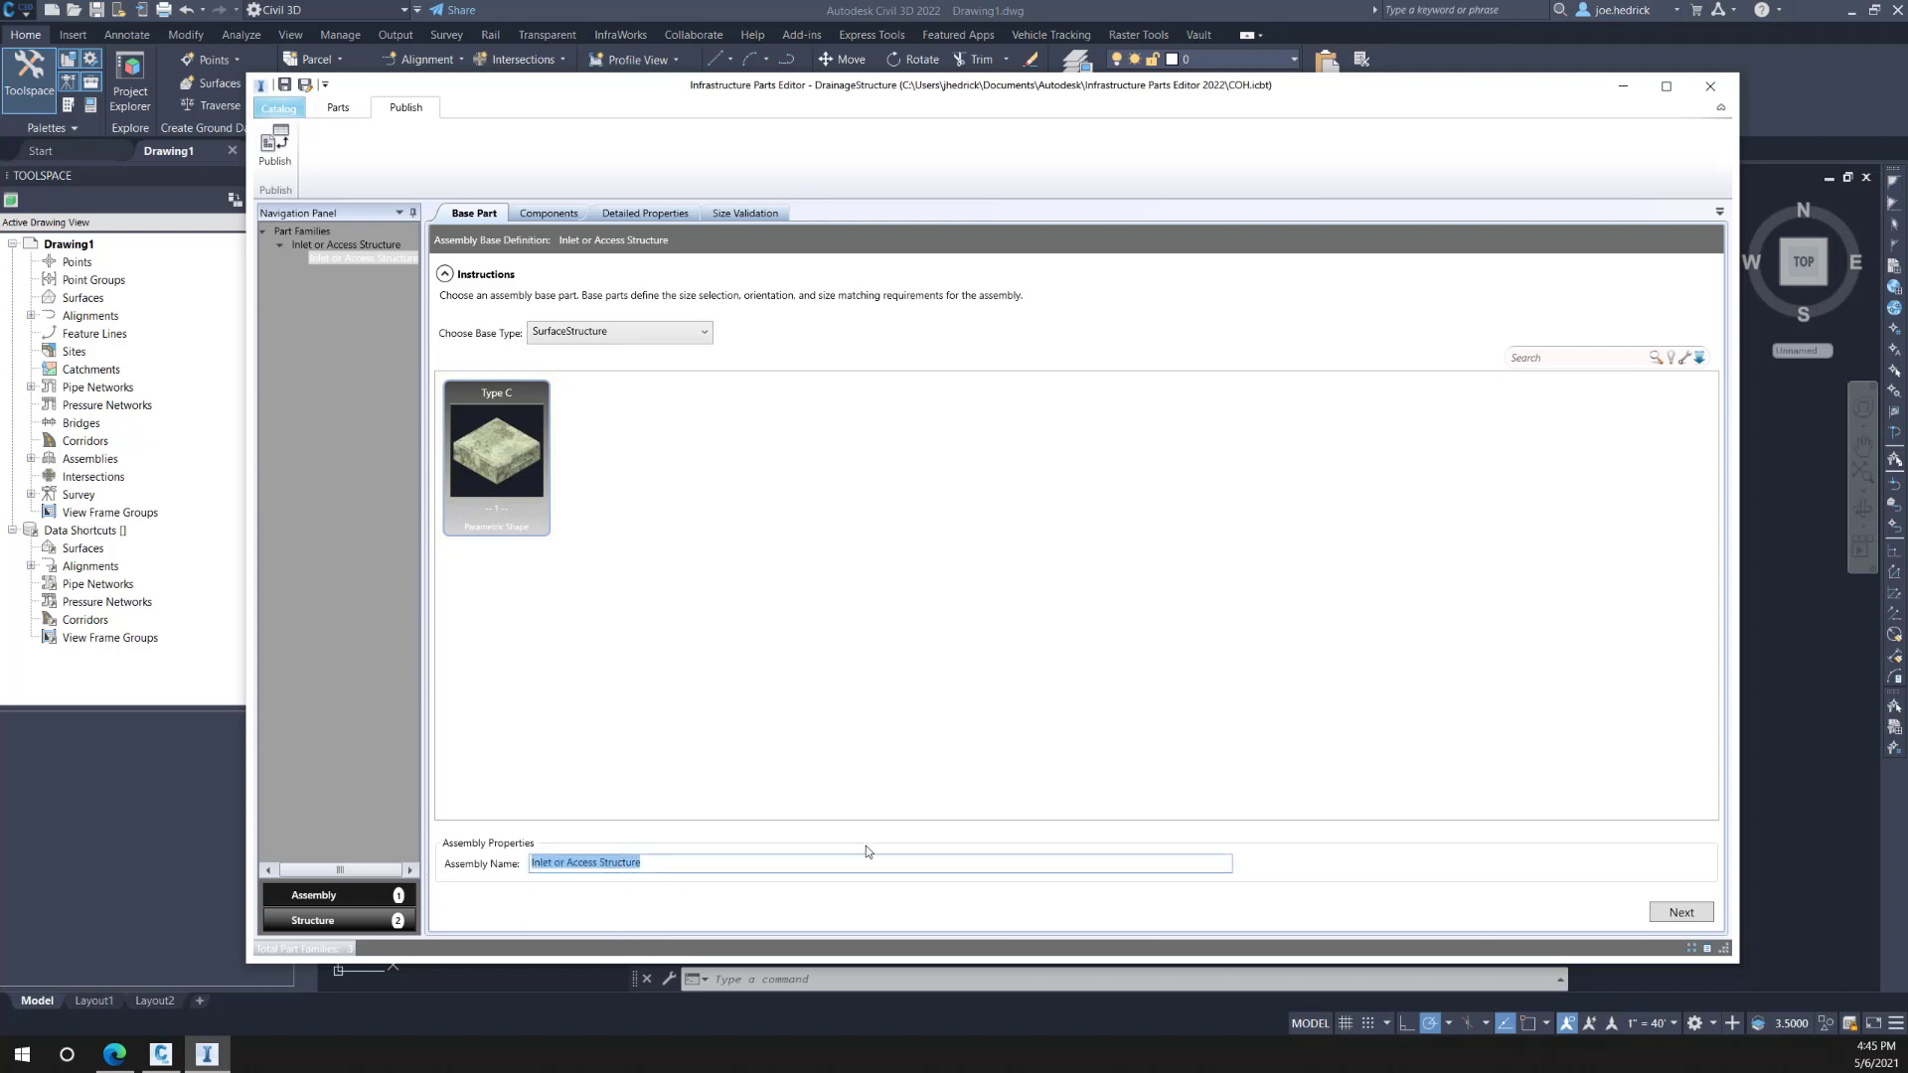
text(Type C)
click(1689, 916)
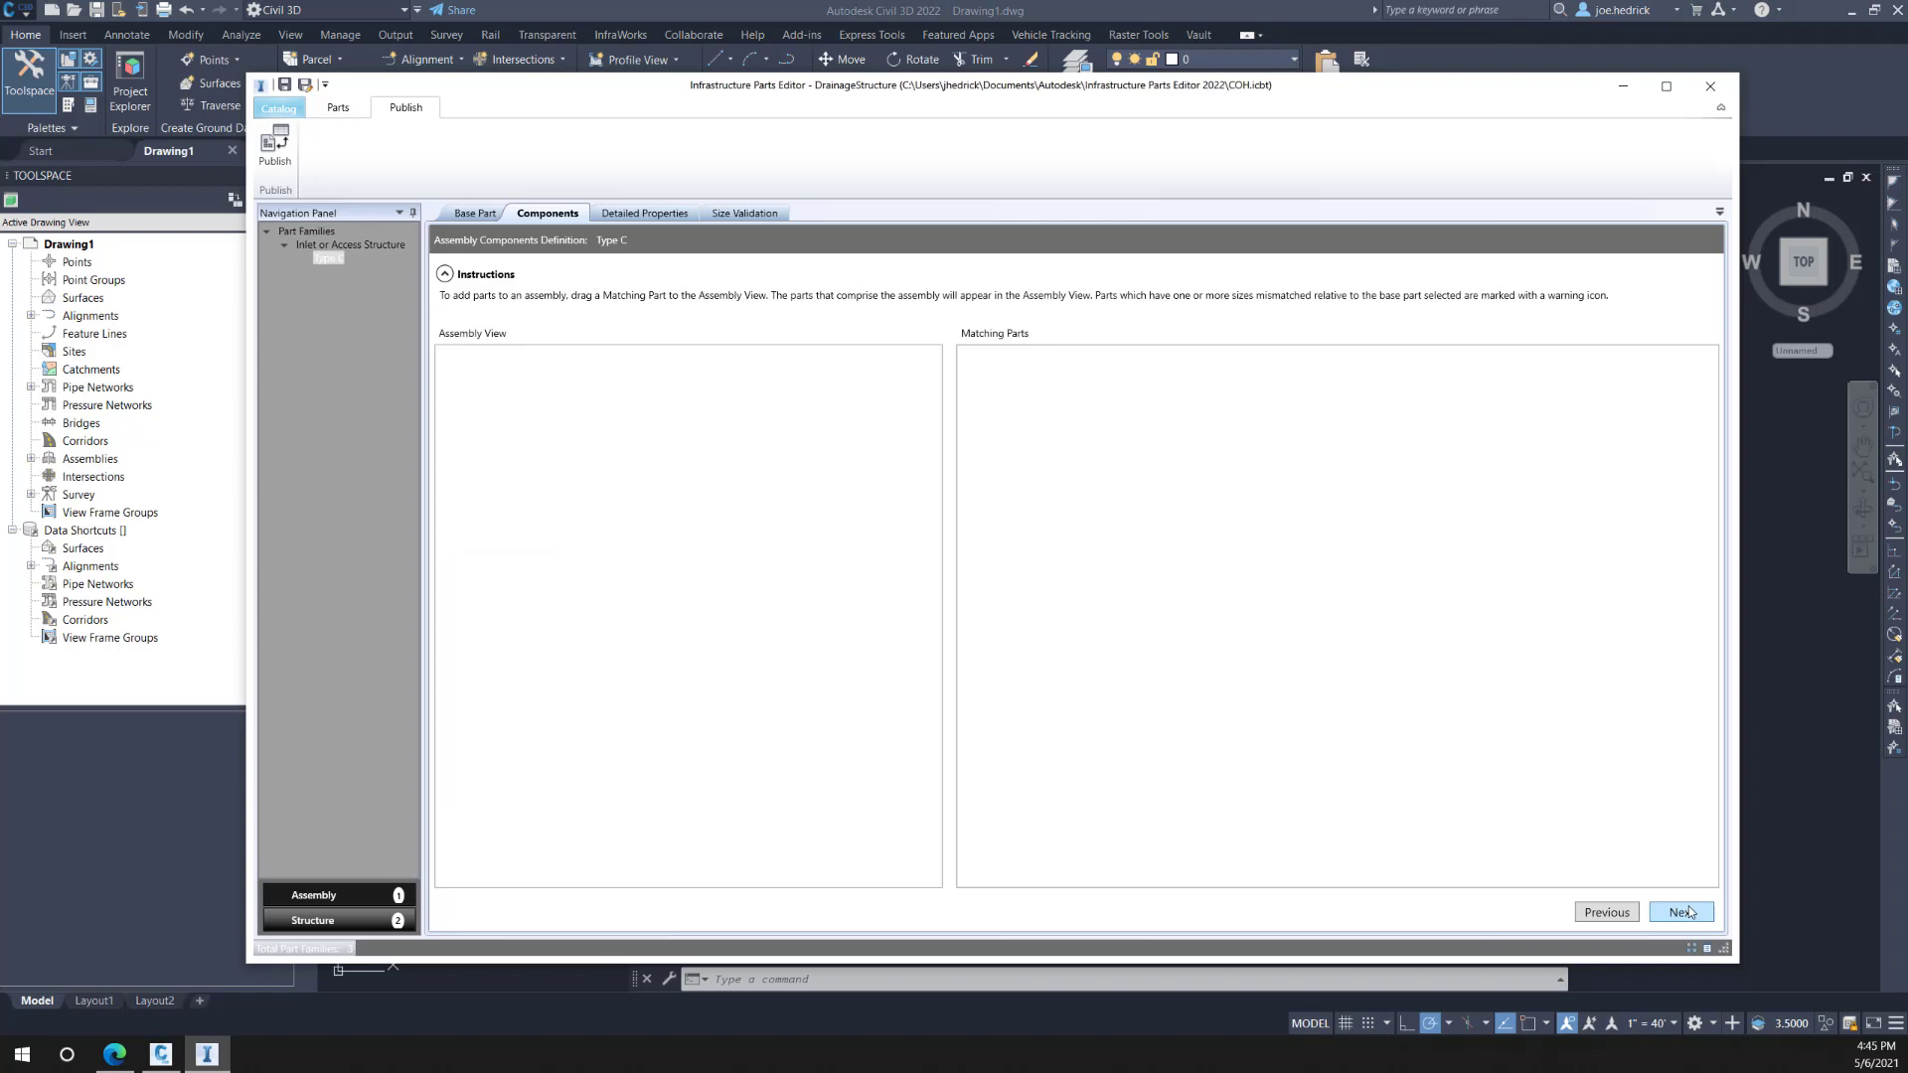
Step: Choose the Type C part as the assembly's base part and add Type C Base 1 as its underground structure
click(1610, 912)
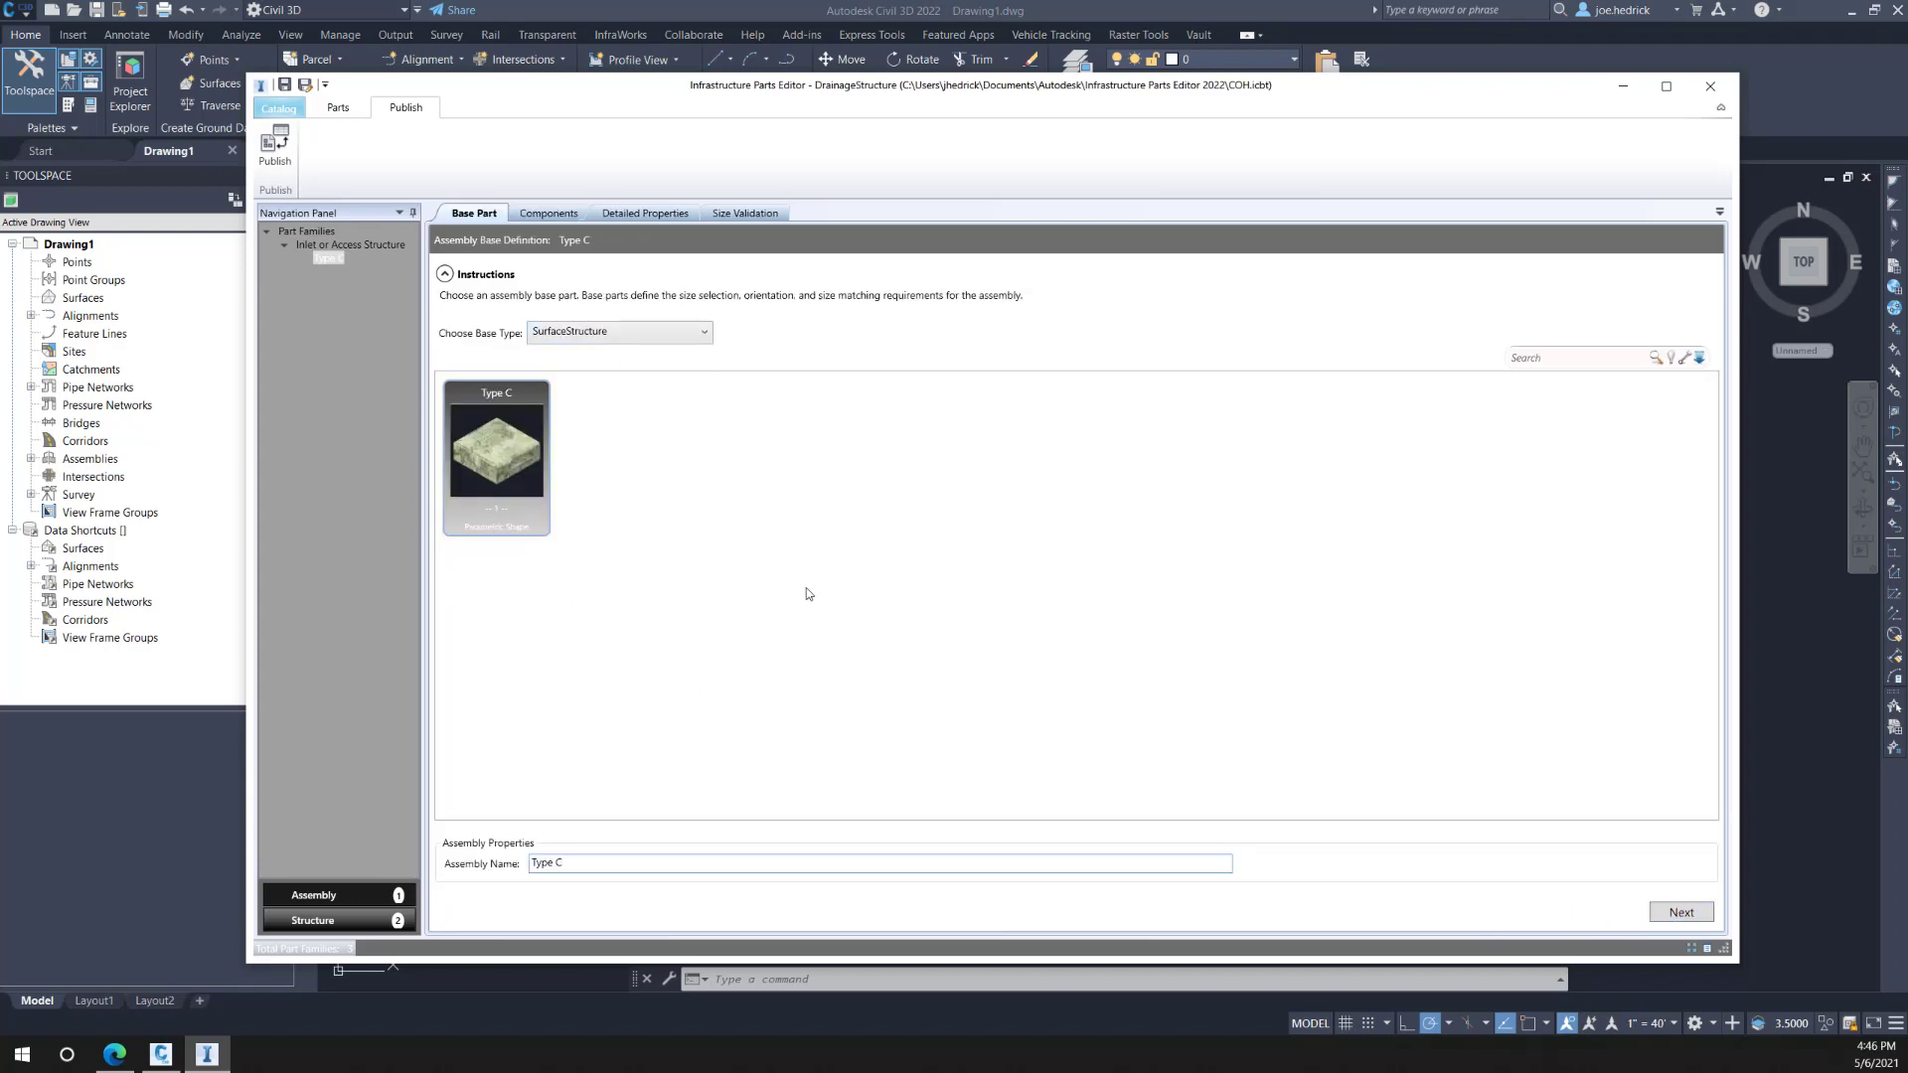
click(495, 457)
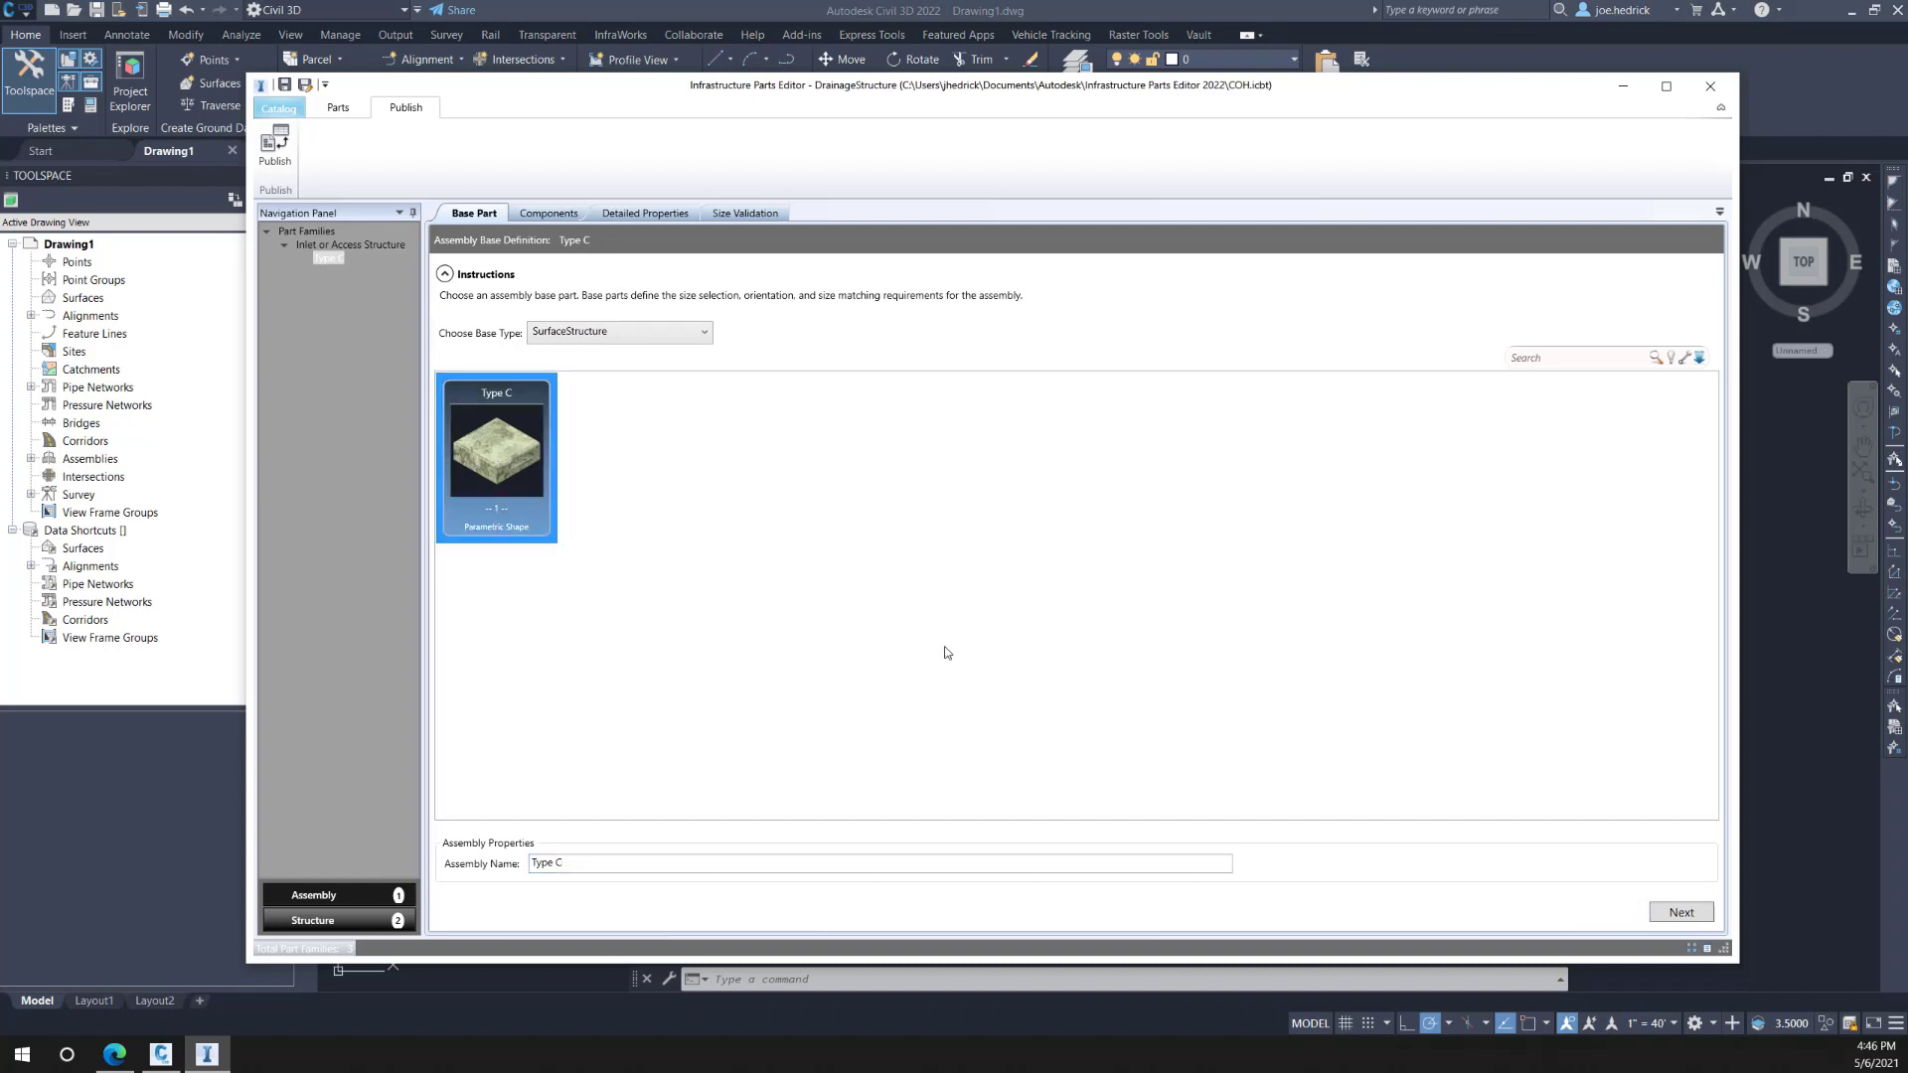
click(1678, 910)
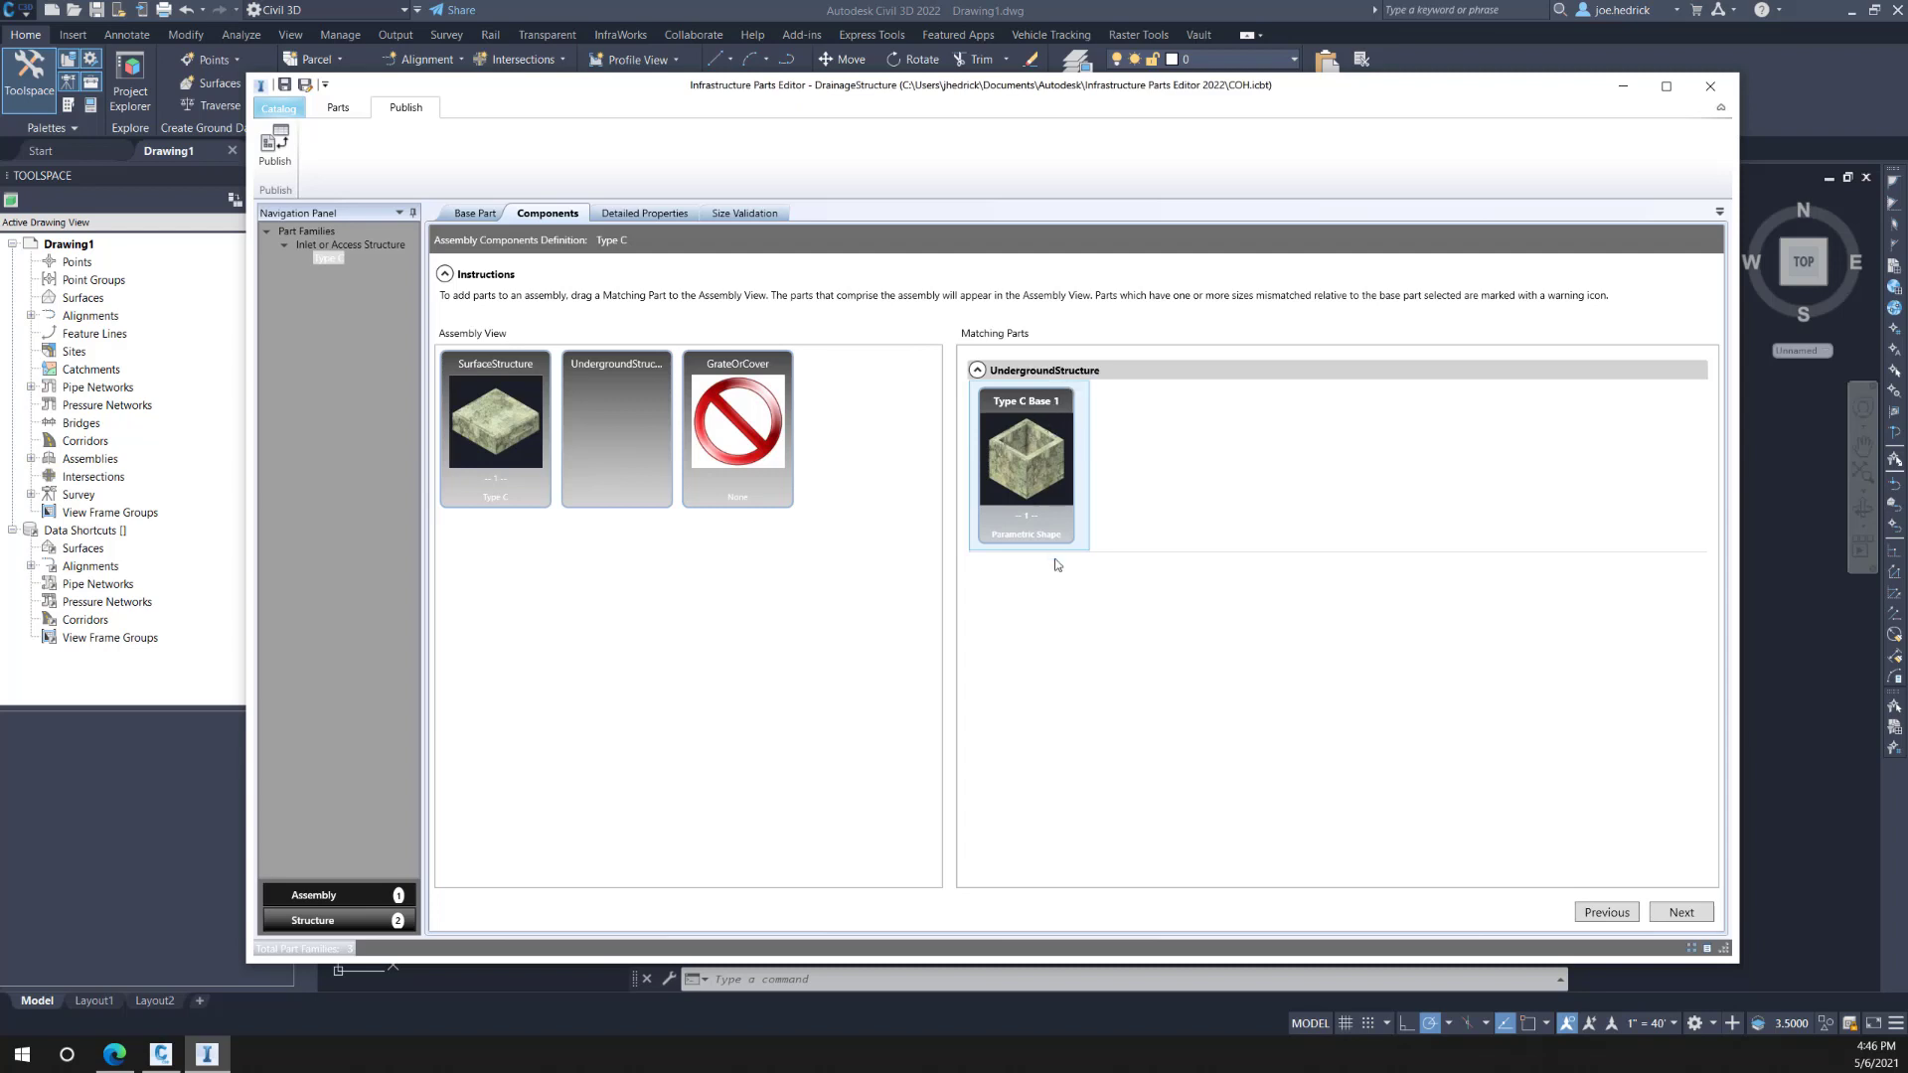
drag(1027, 415, 571, 366)
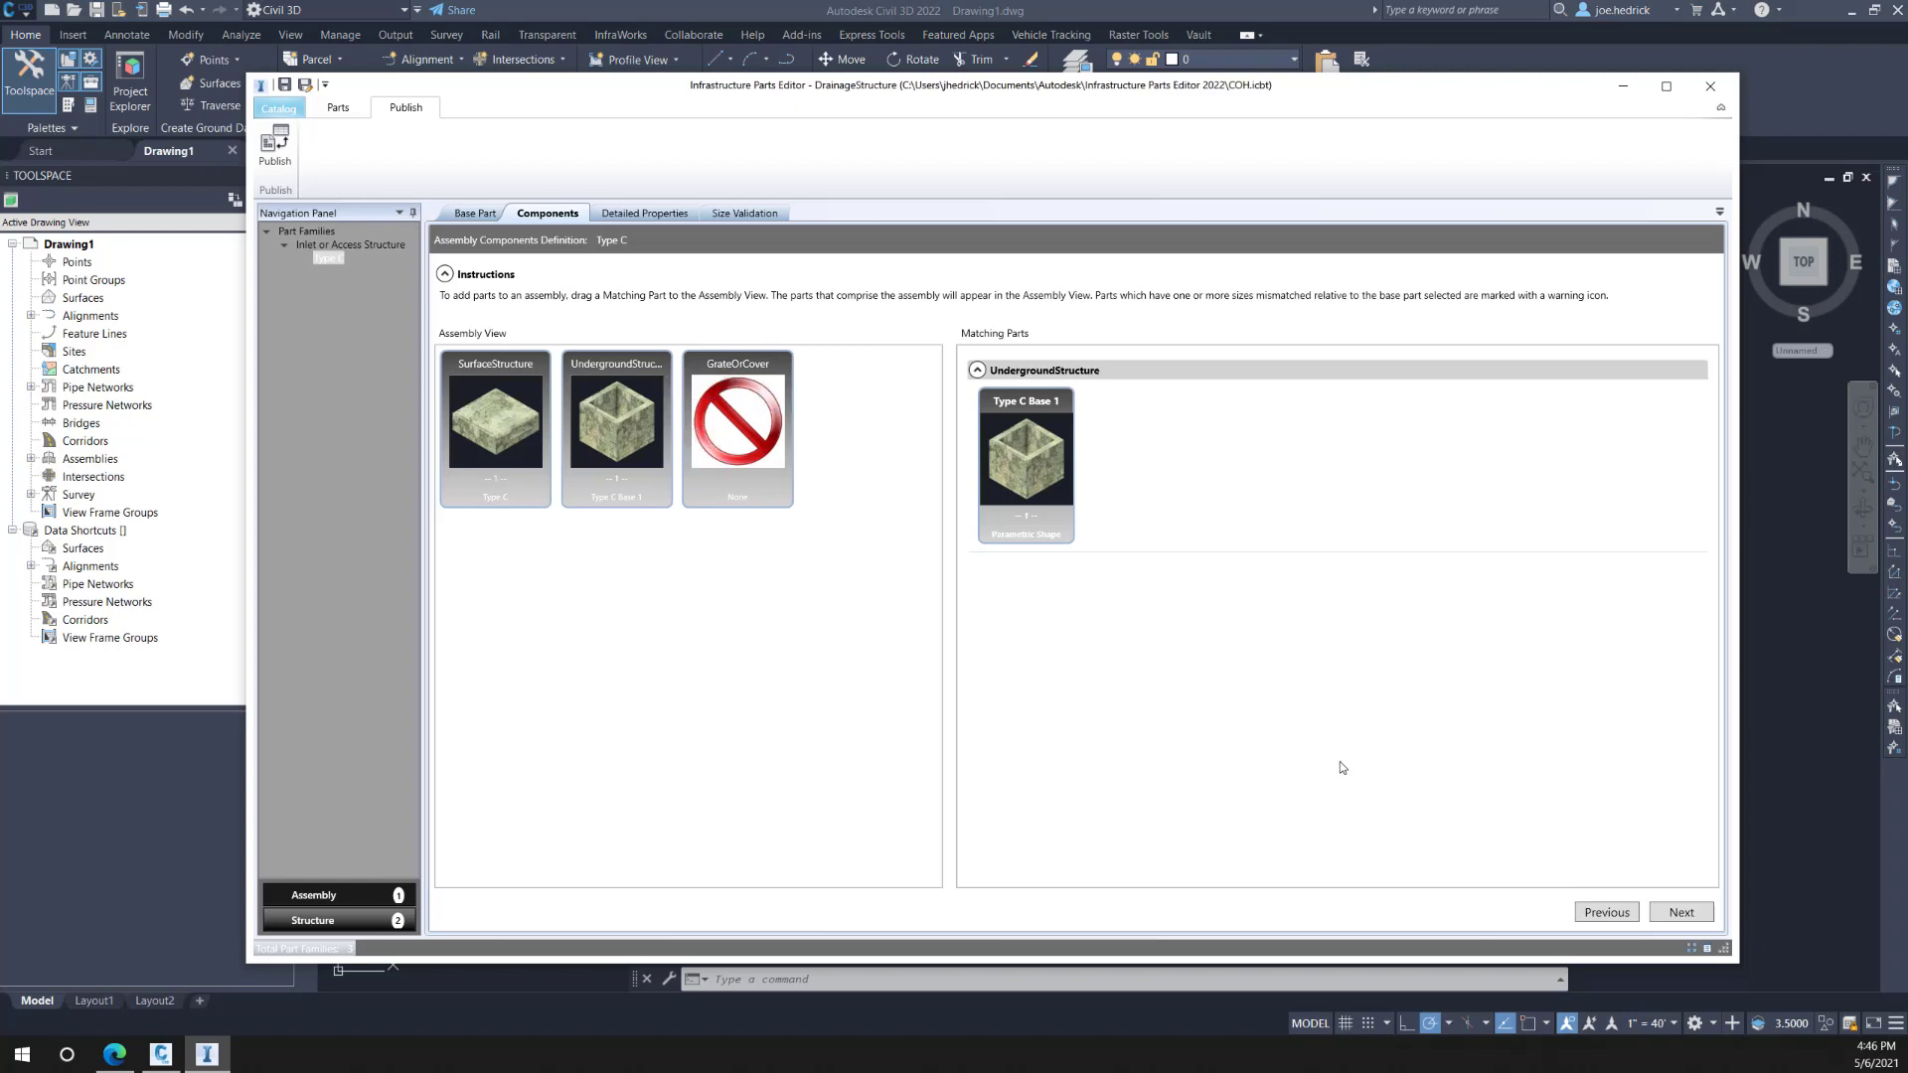
click(1689, 914)
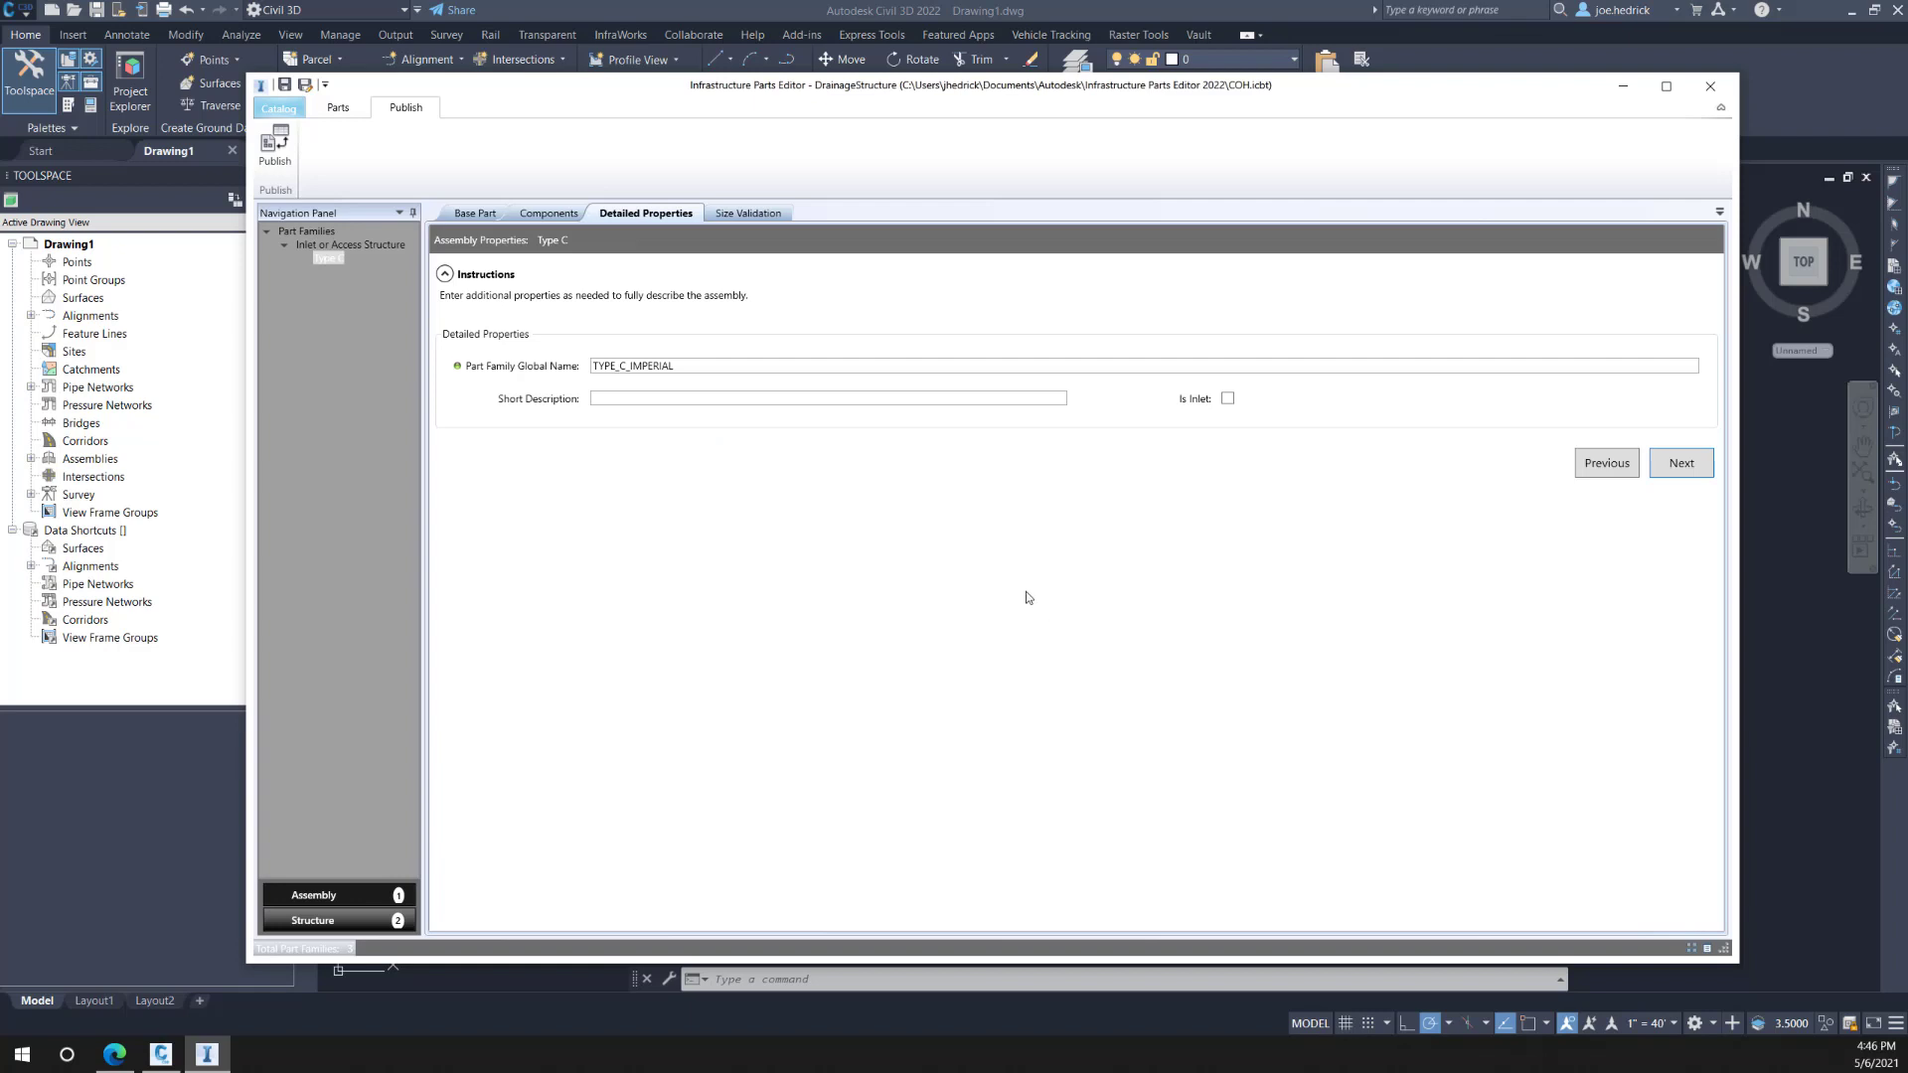
Step: Set the assembly's short description to Type C, then inspect its 48x48 3D preview and finish the assembly
click(681, 400)
text(Type)
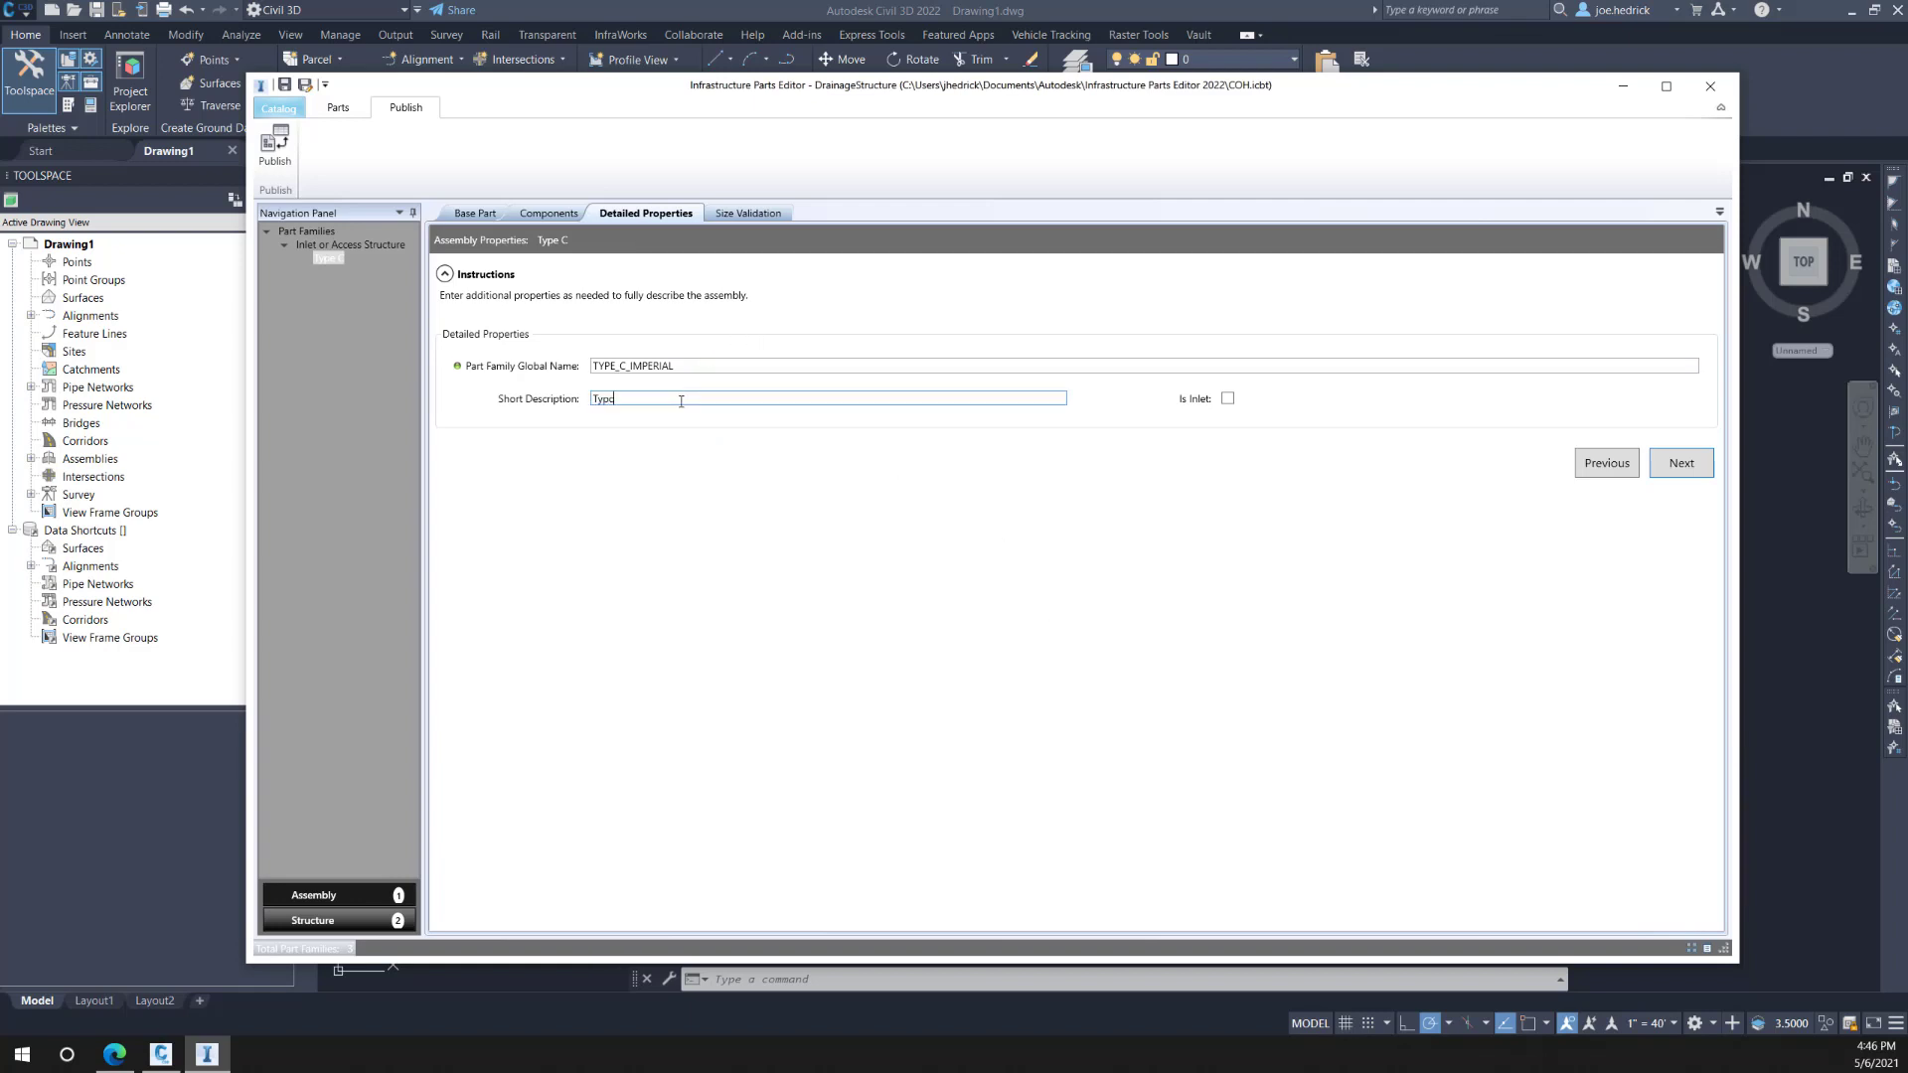
text( C)
click(1680, 467)
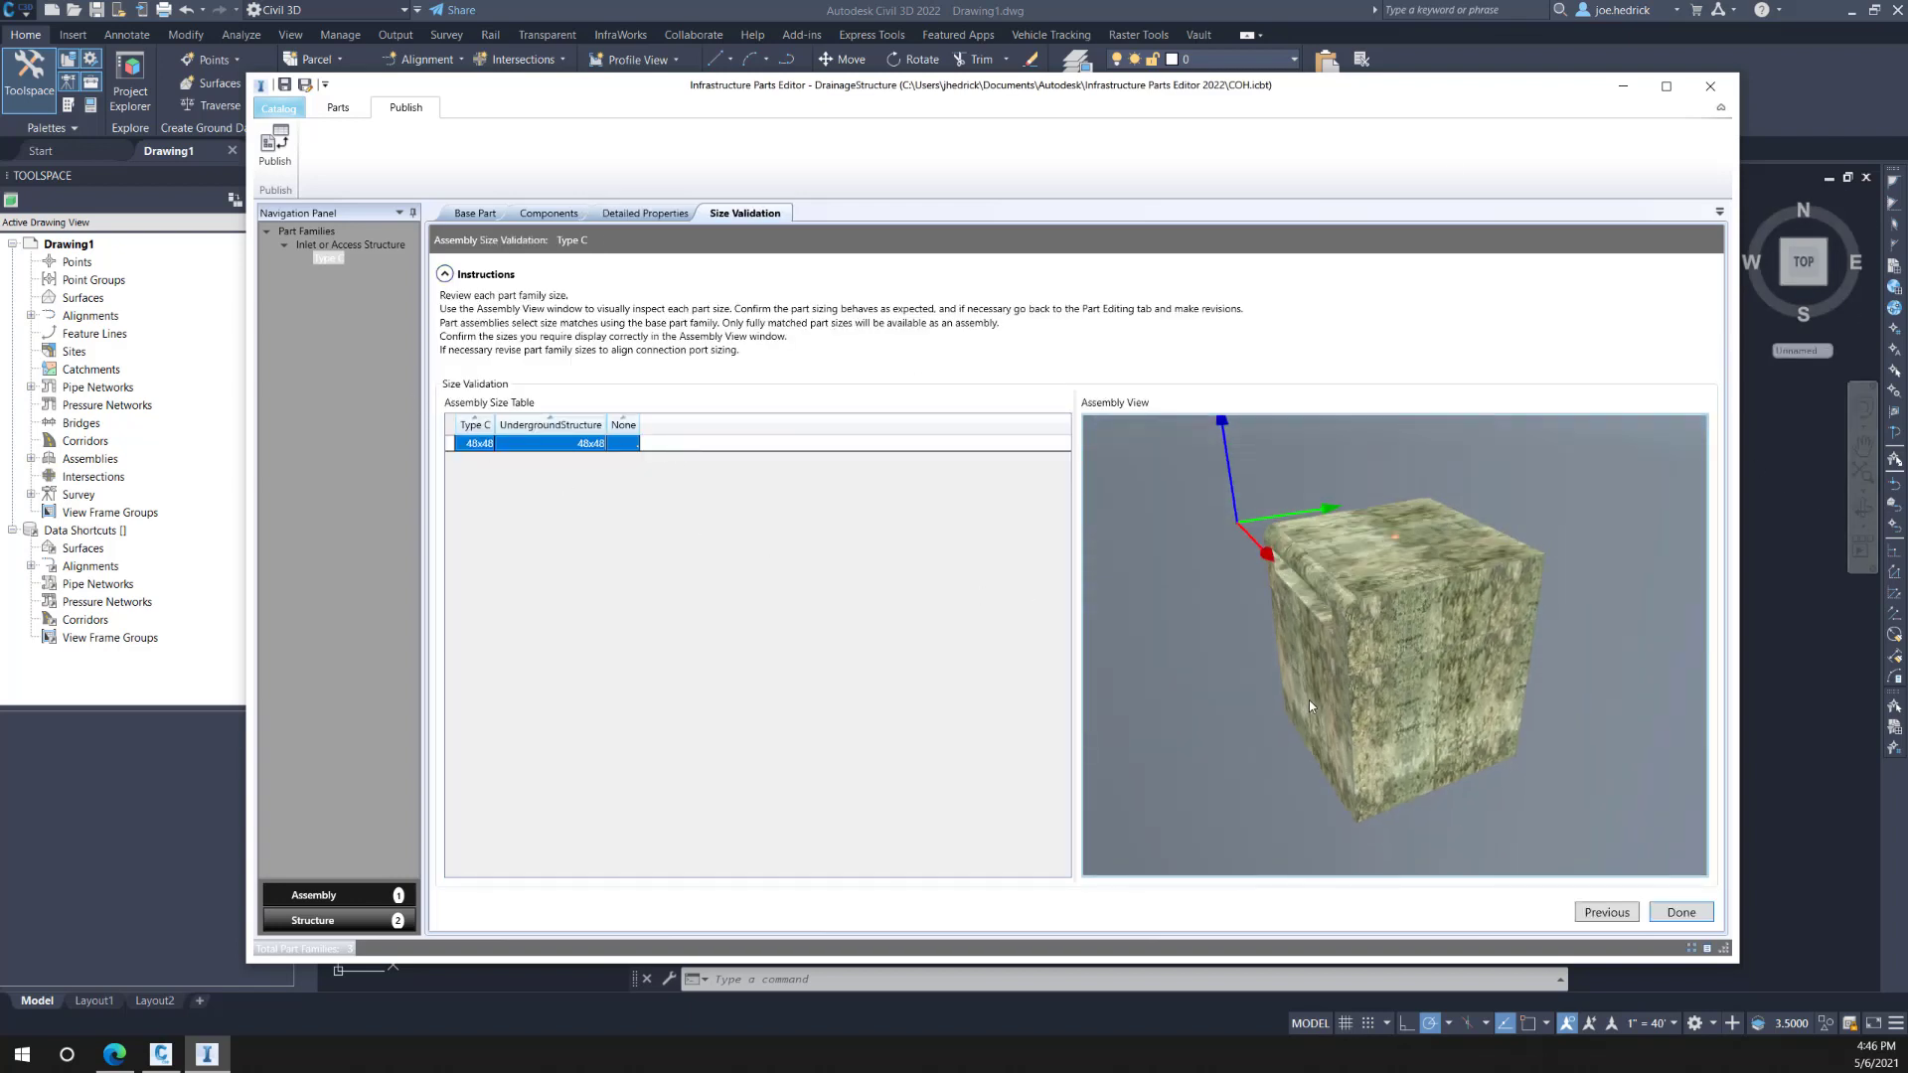
drag(1309, 700, 1379, 705)
click(1679, 912)
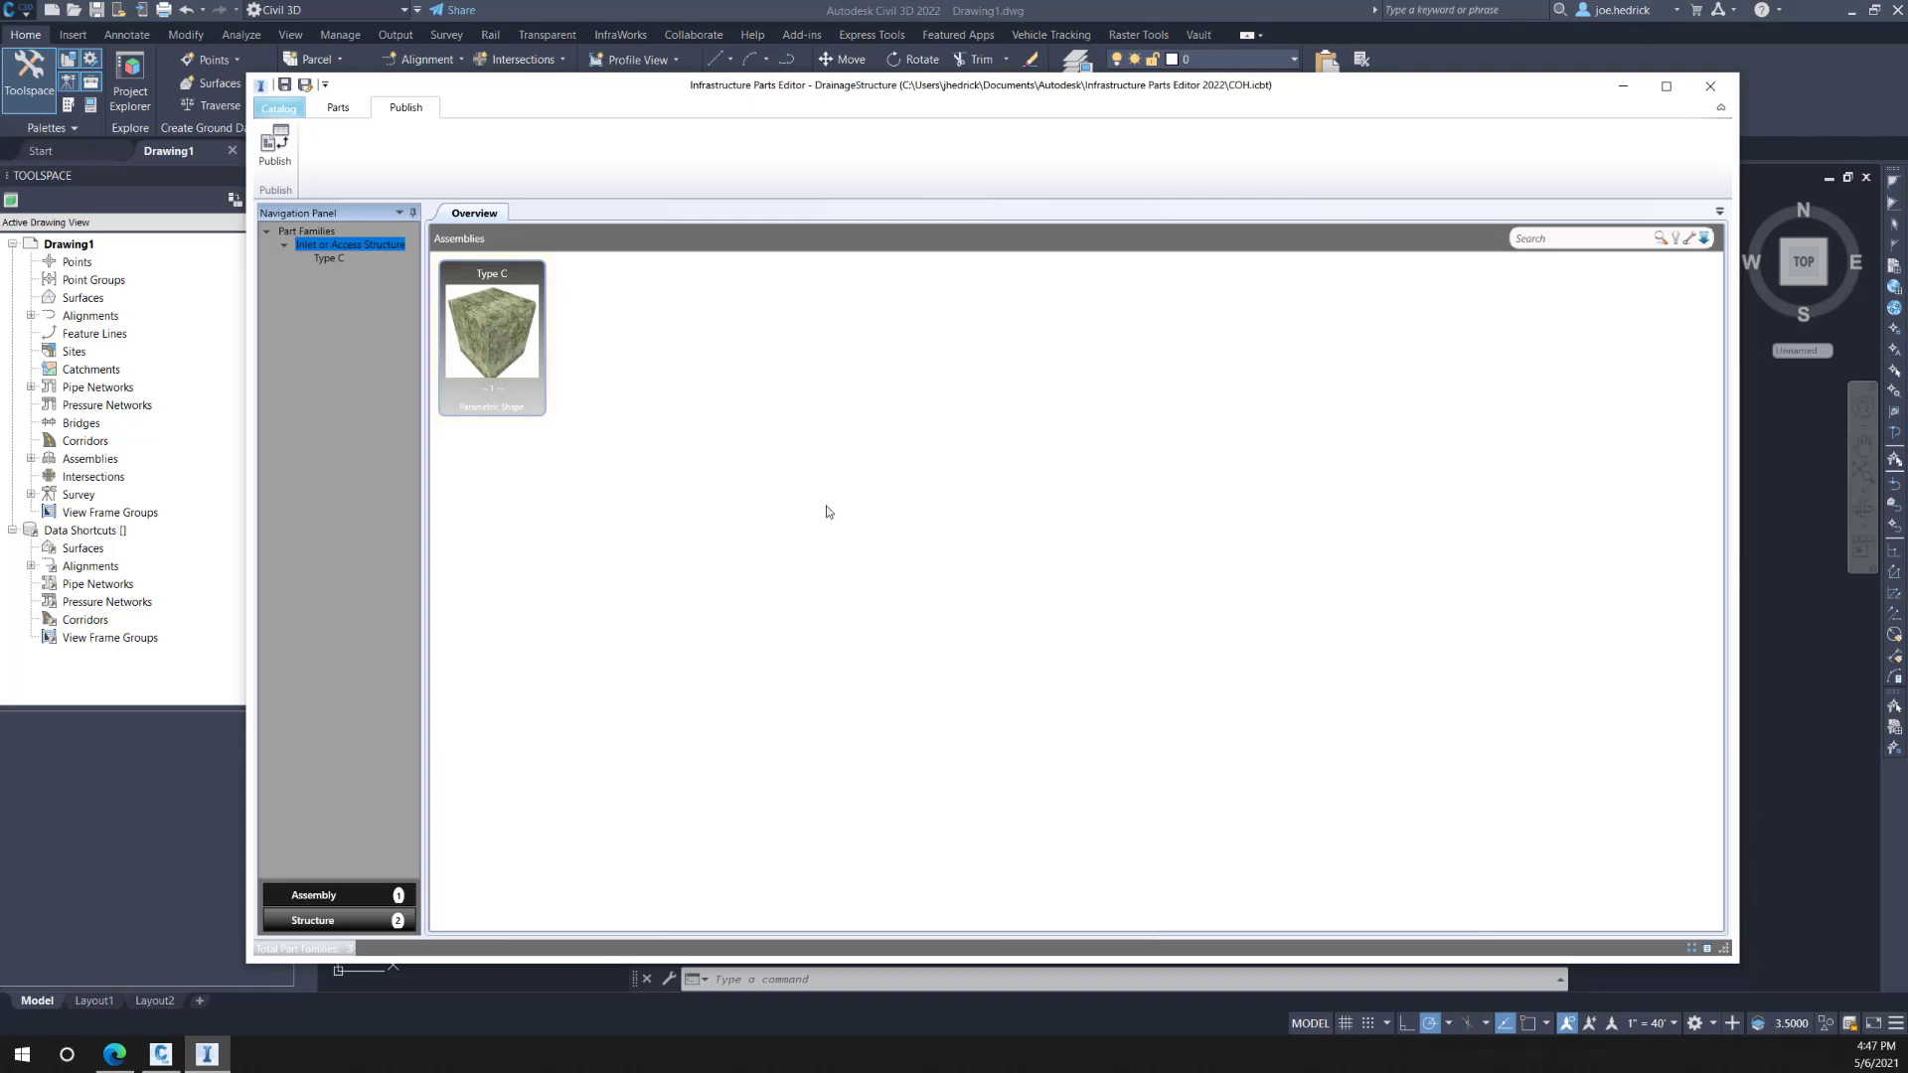
Step: Save the catalog and publish the Type C assembly to Civil 3D only, leaving InfraWorks out, then close the publish report
click(275, 145)
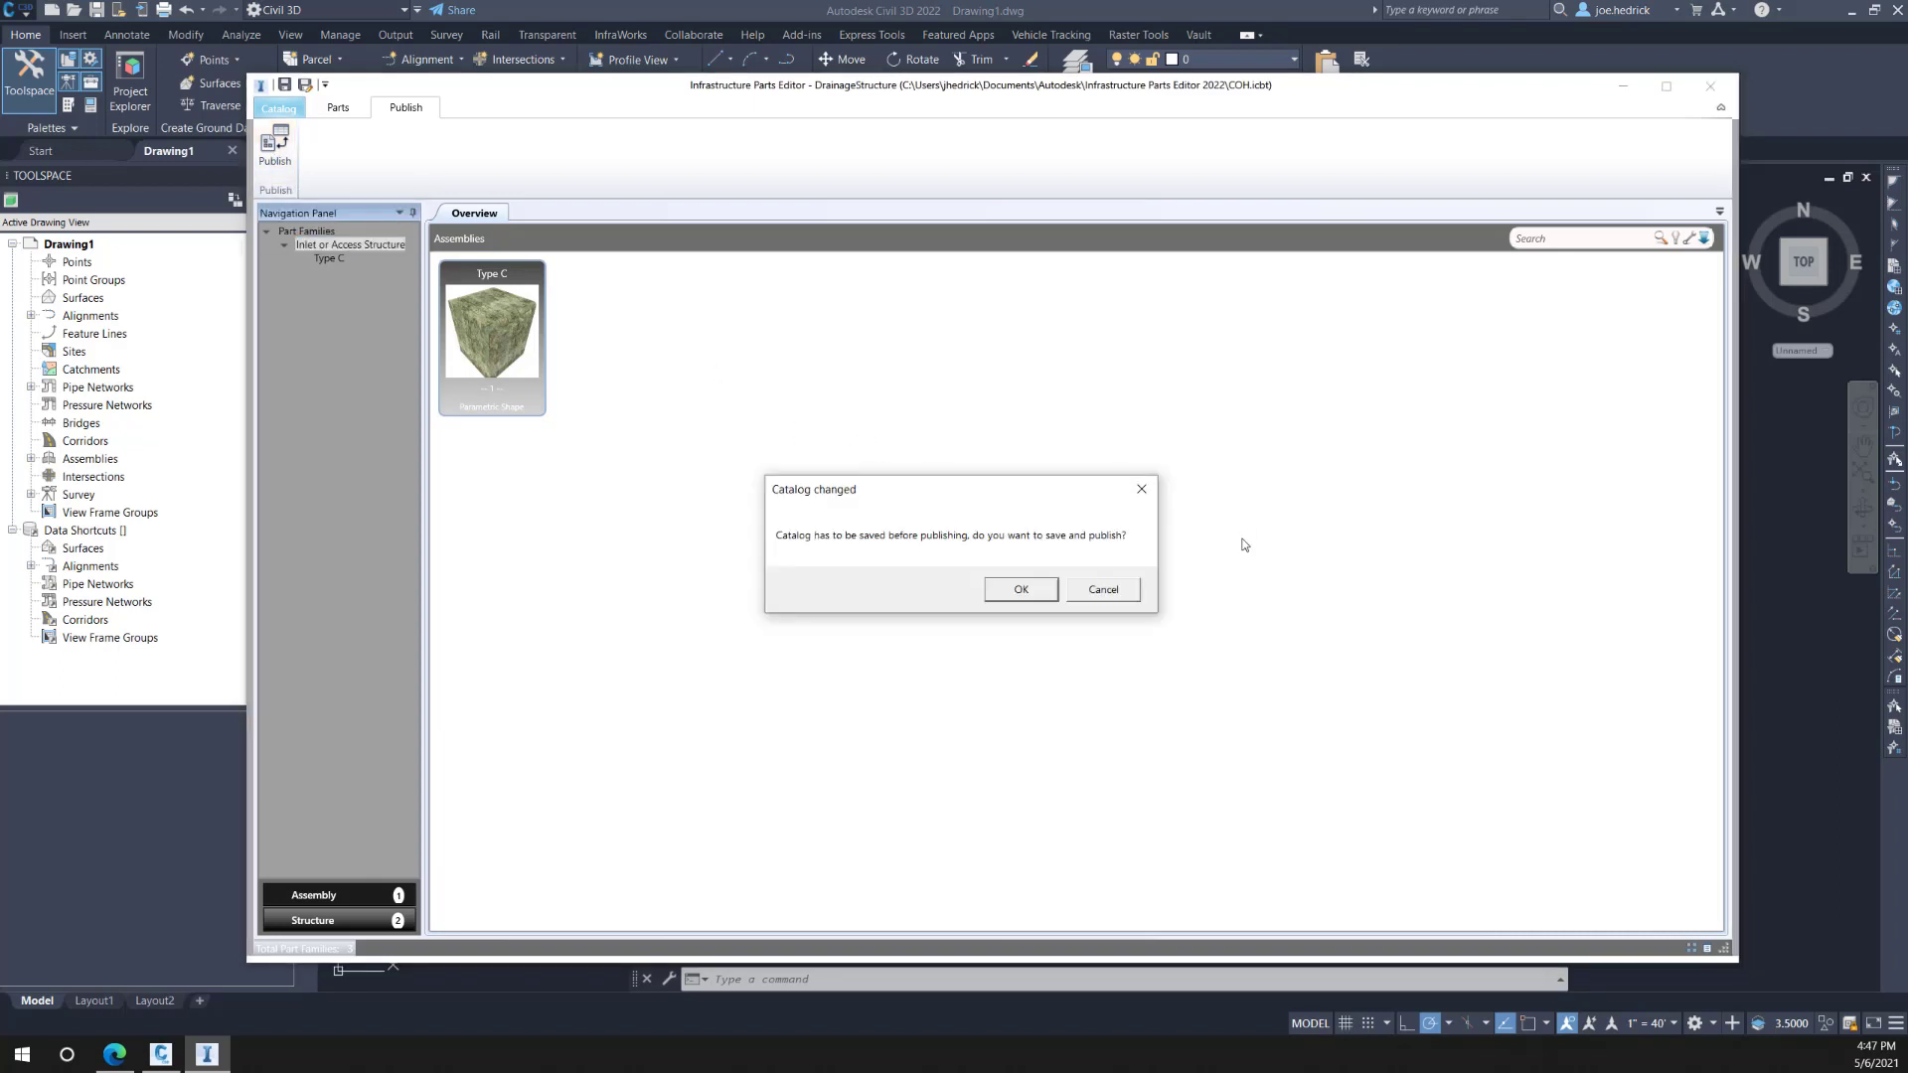
click(1026, 590)
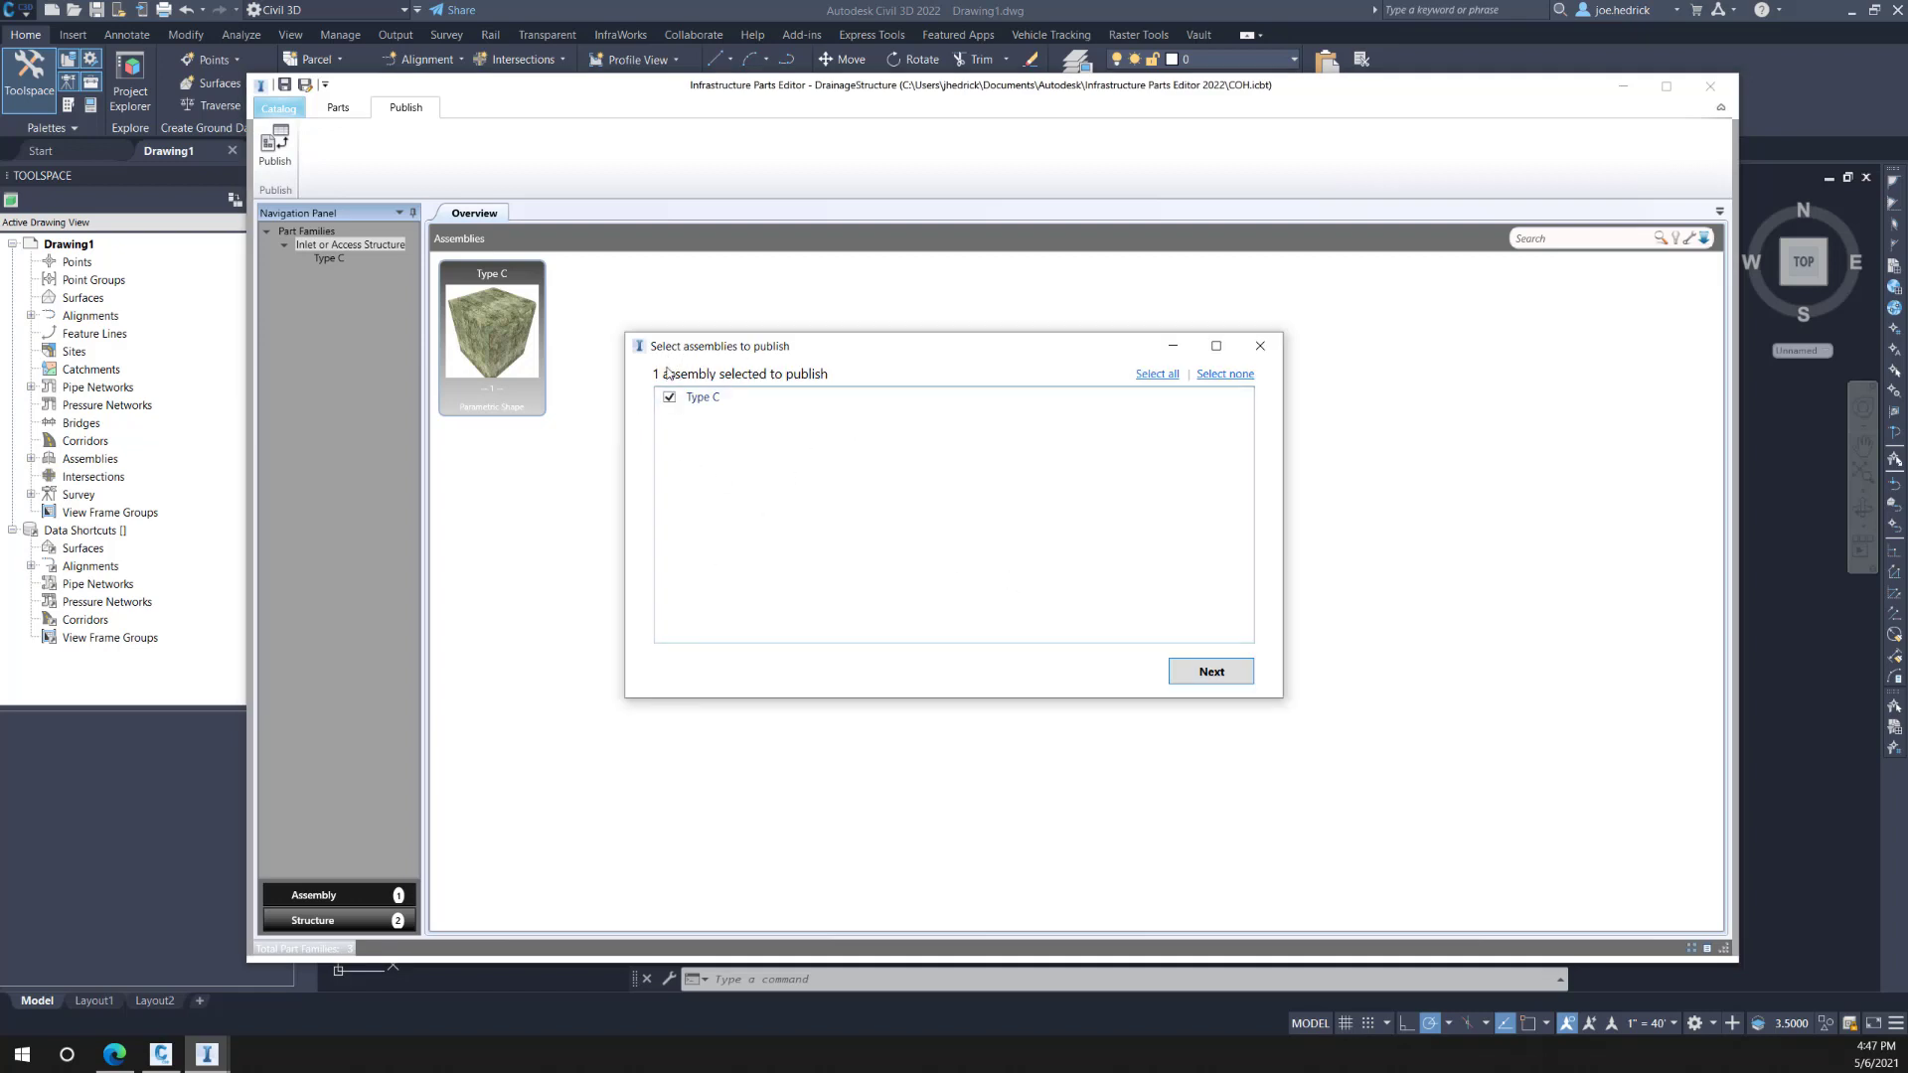
click(1214, 673)
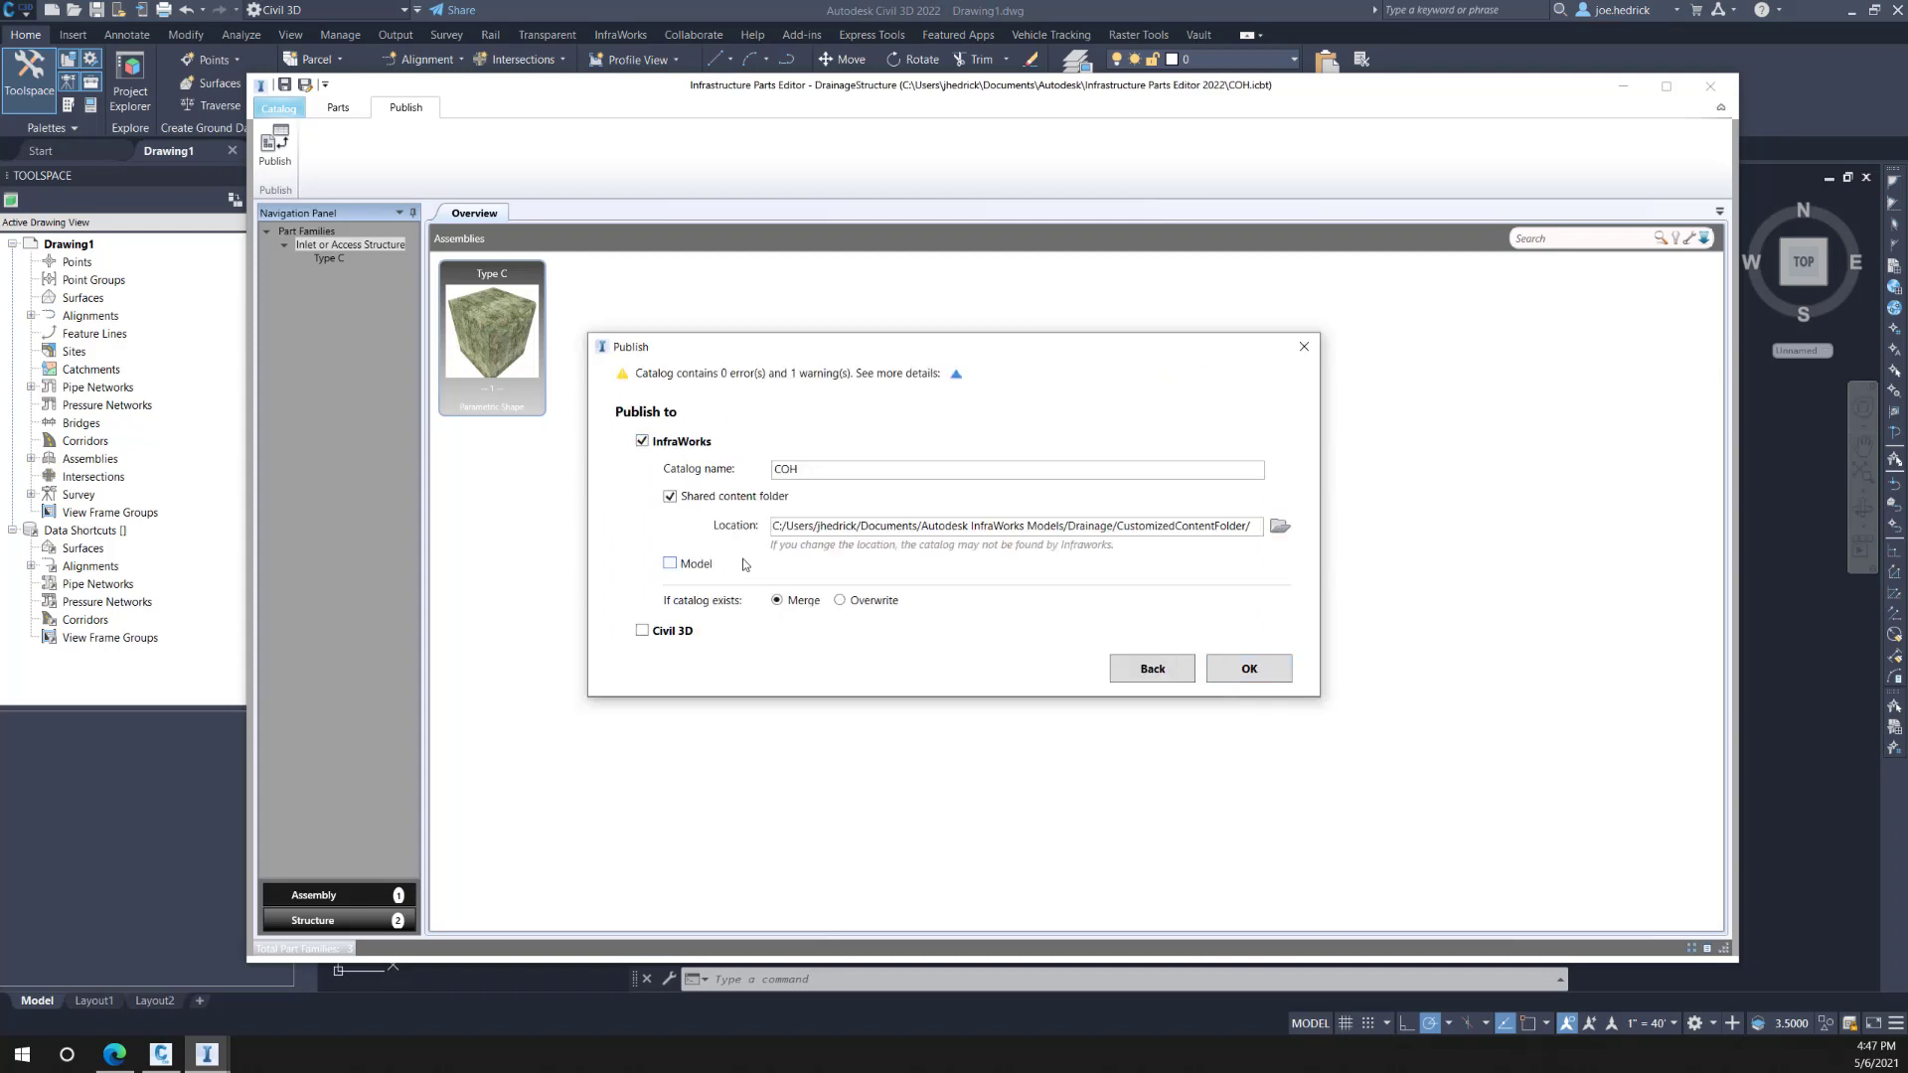
click(641, 441)
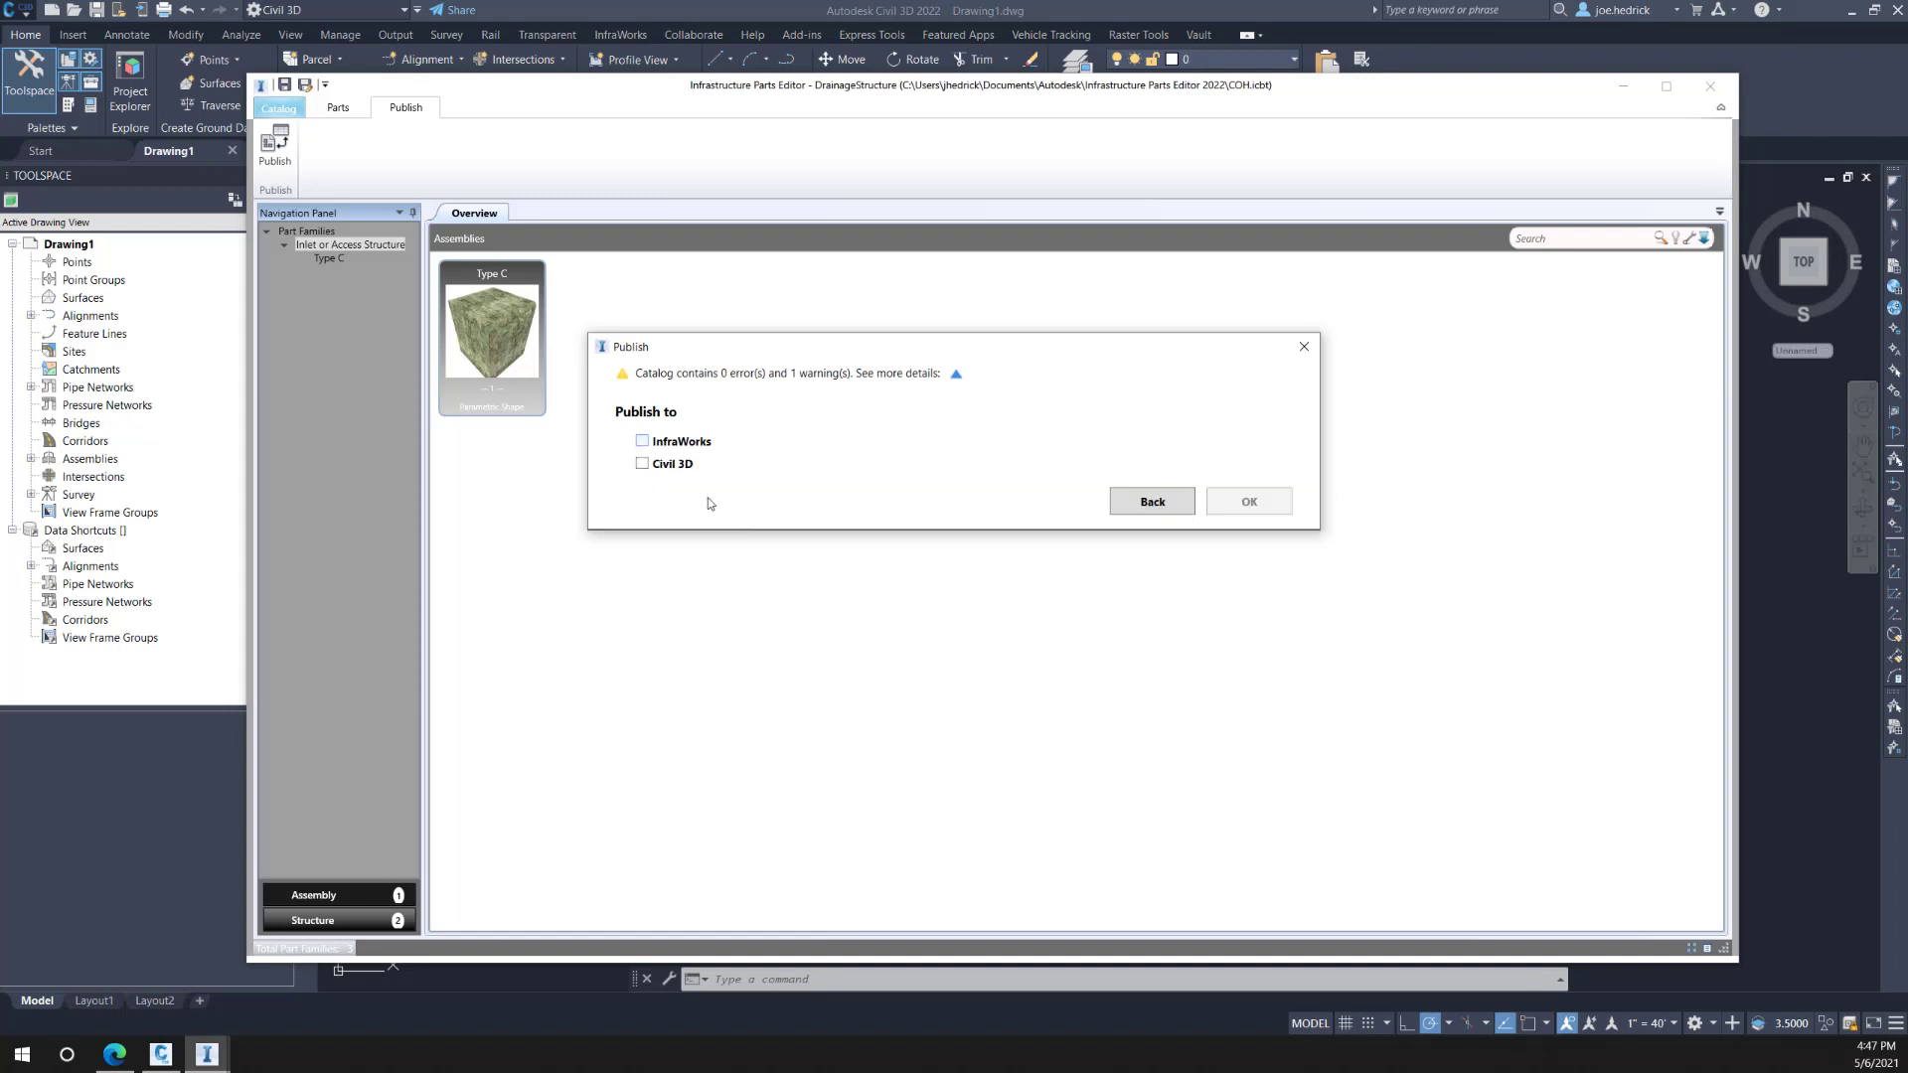
click(642, 463)
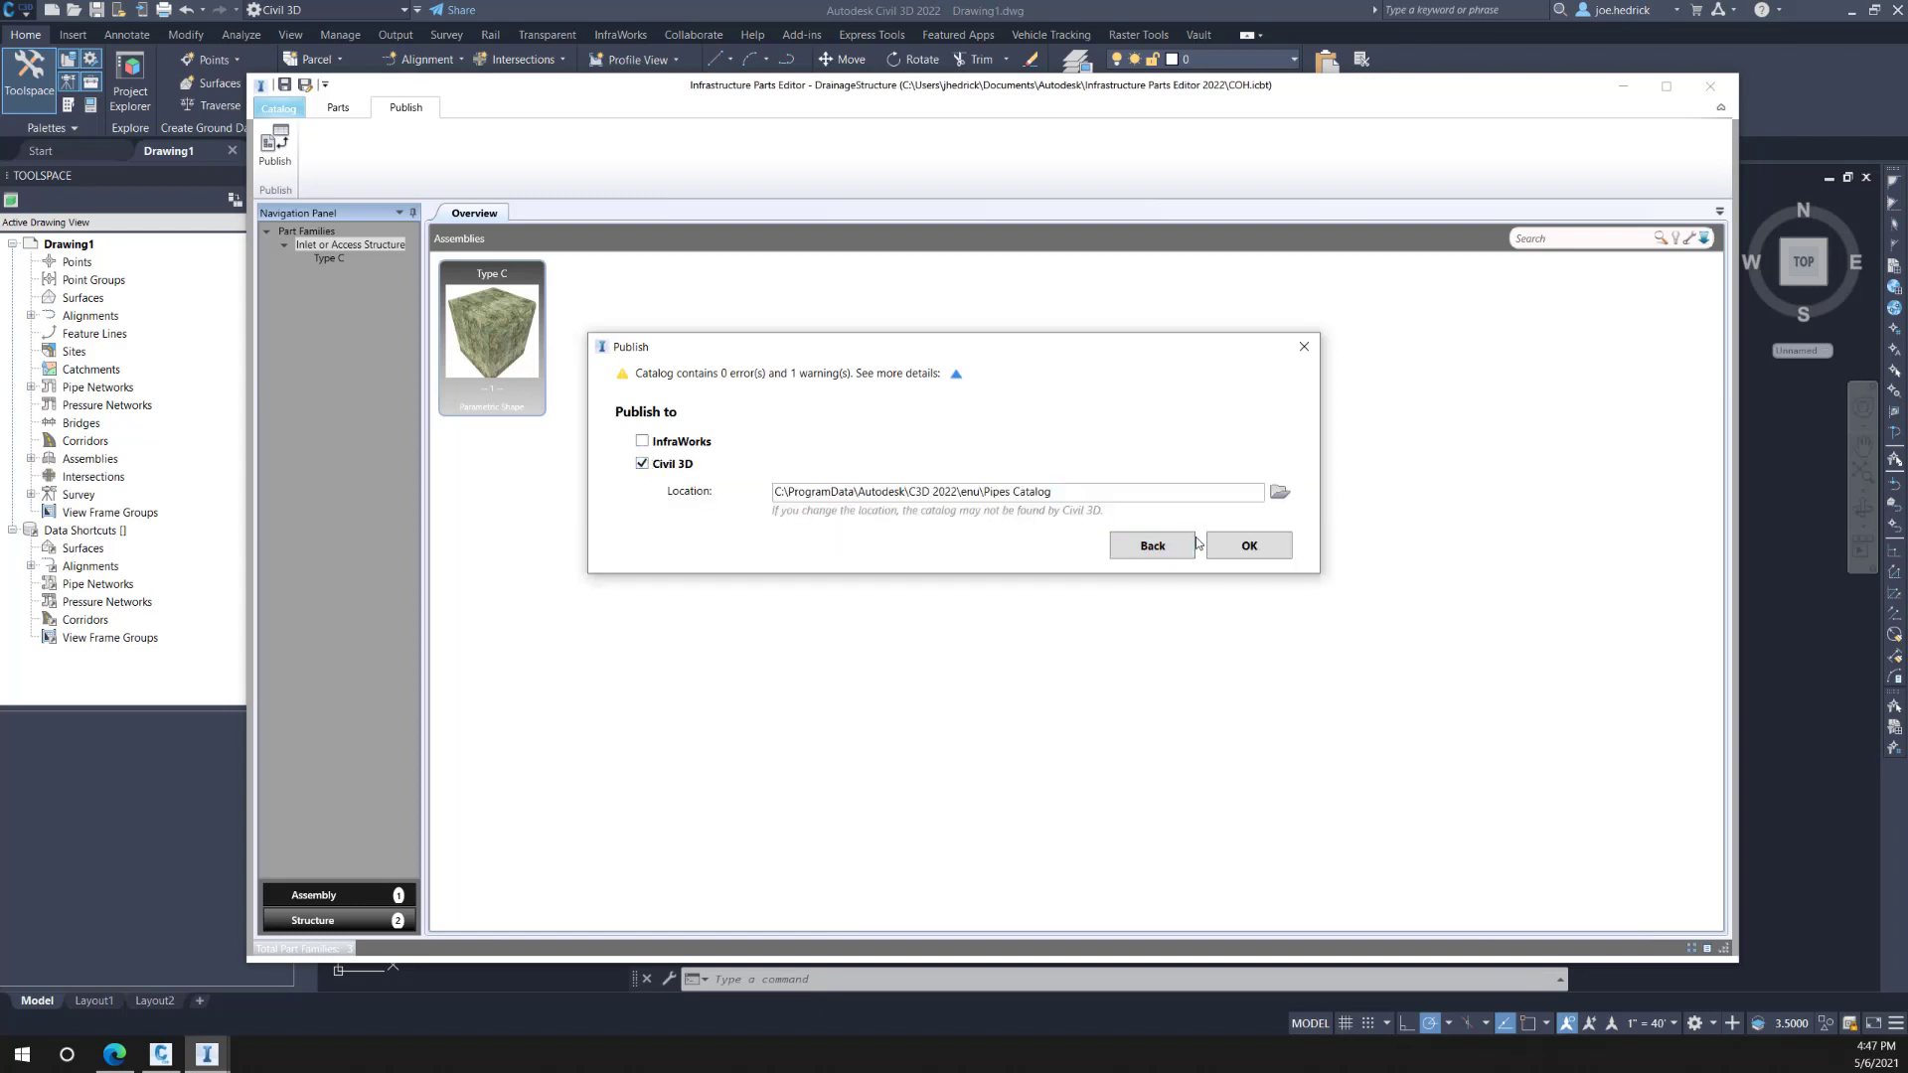
click(1250, 547)
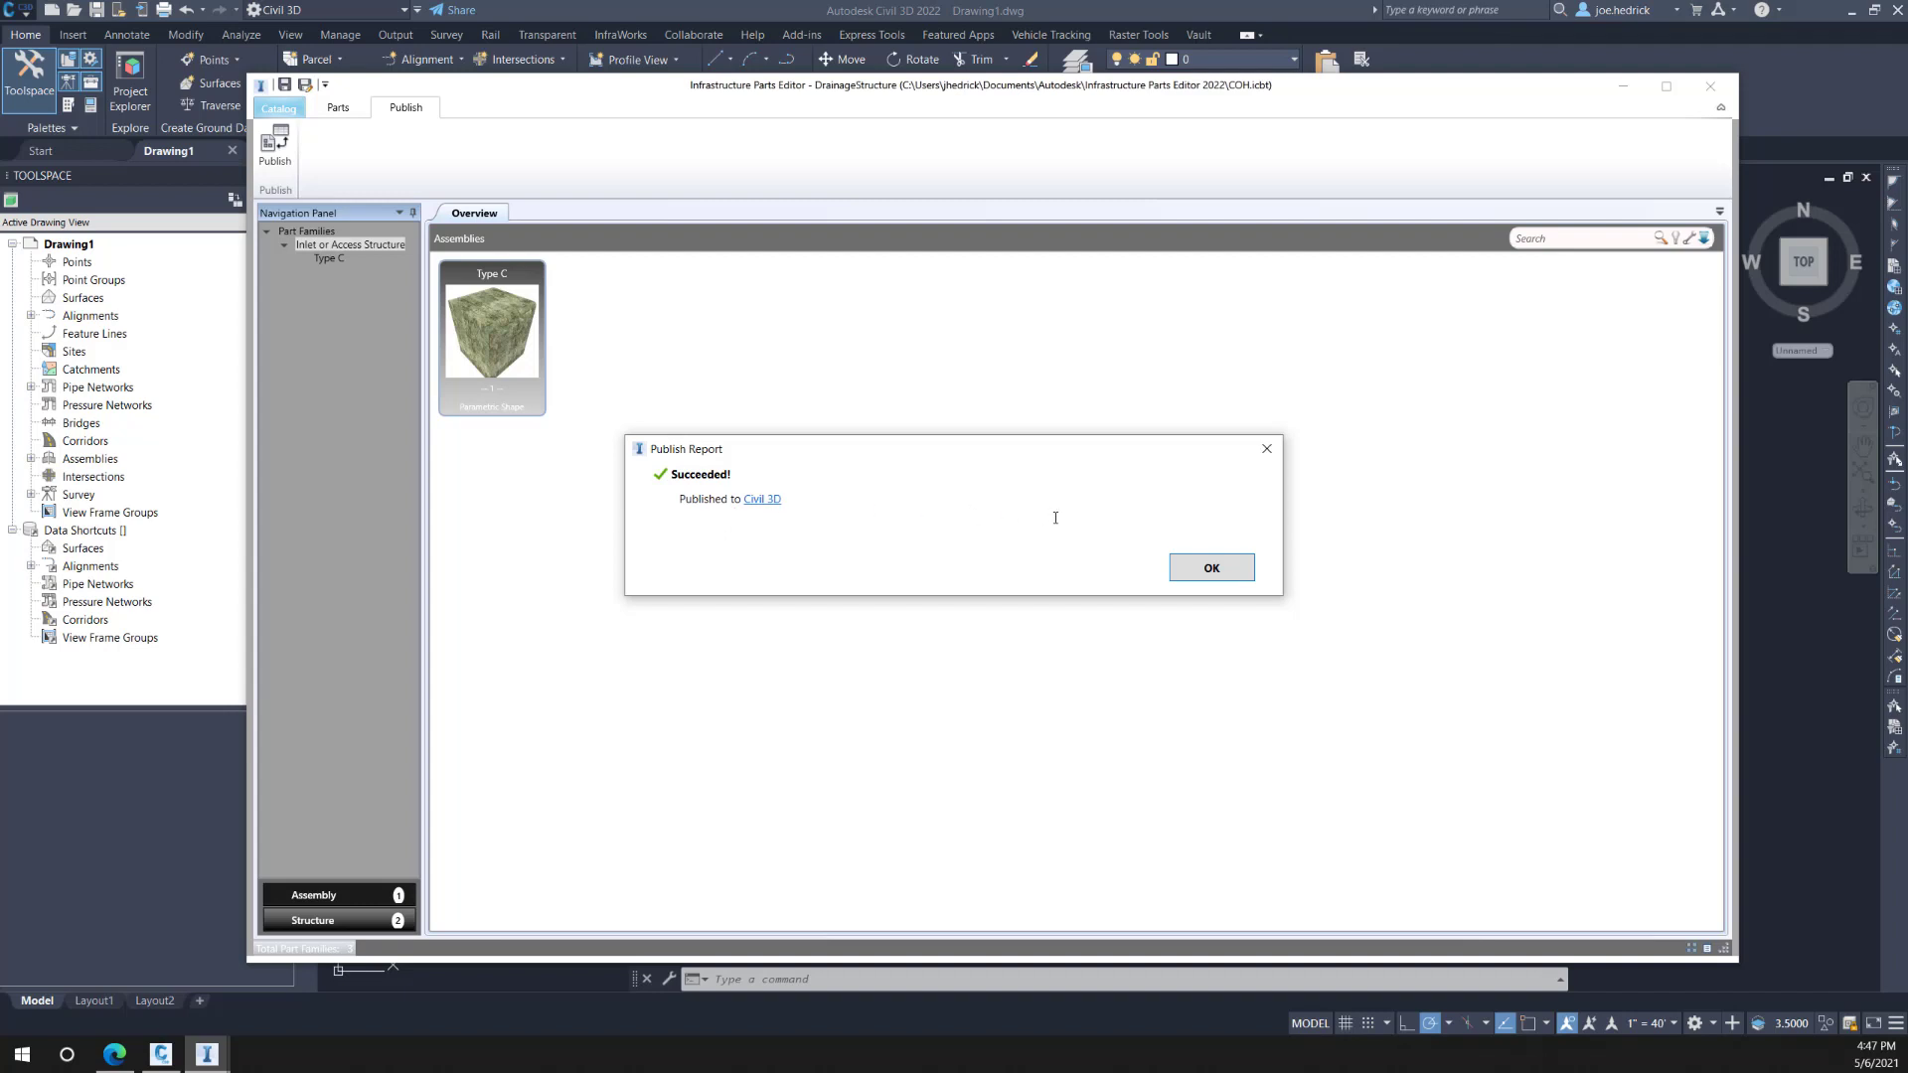
click(1197, 576)
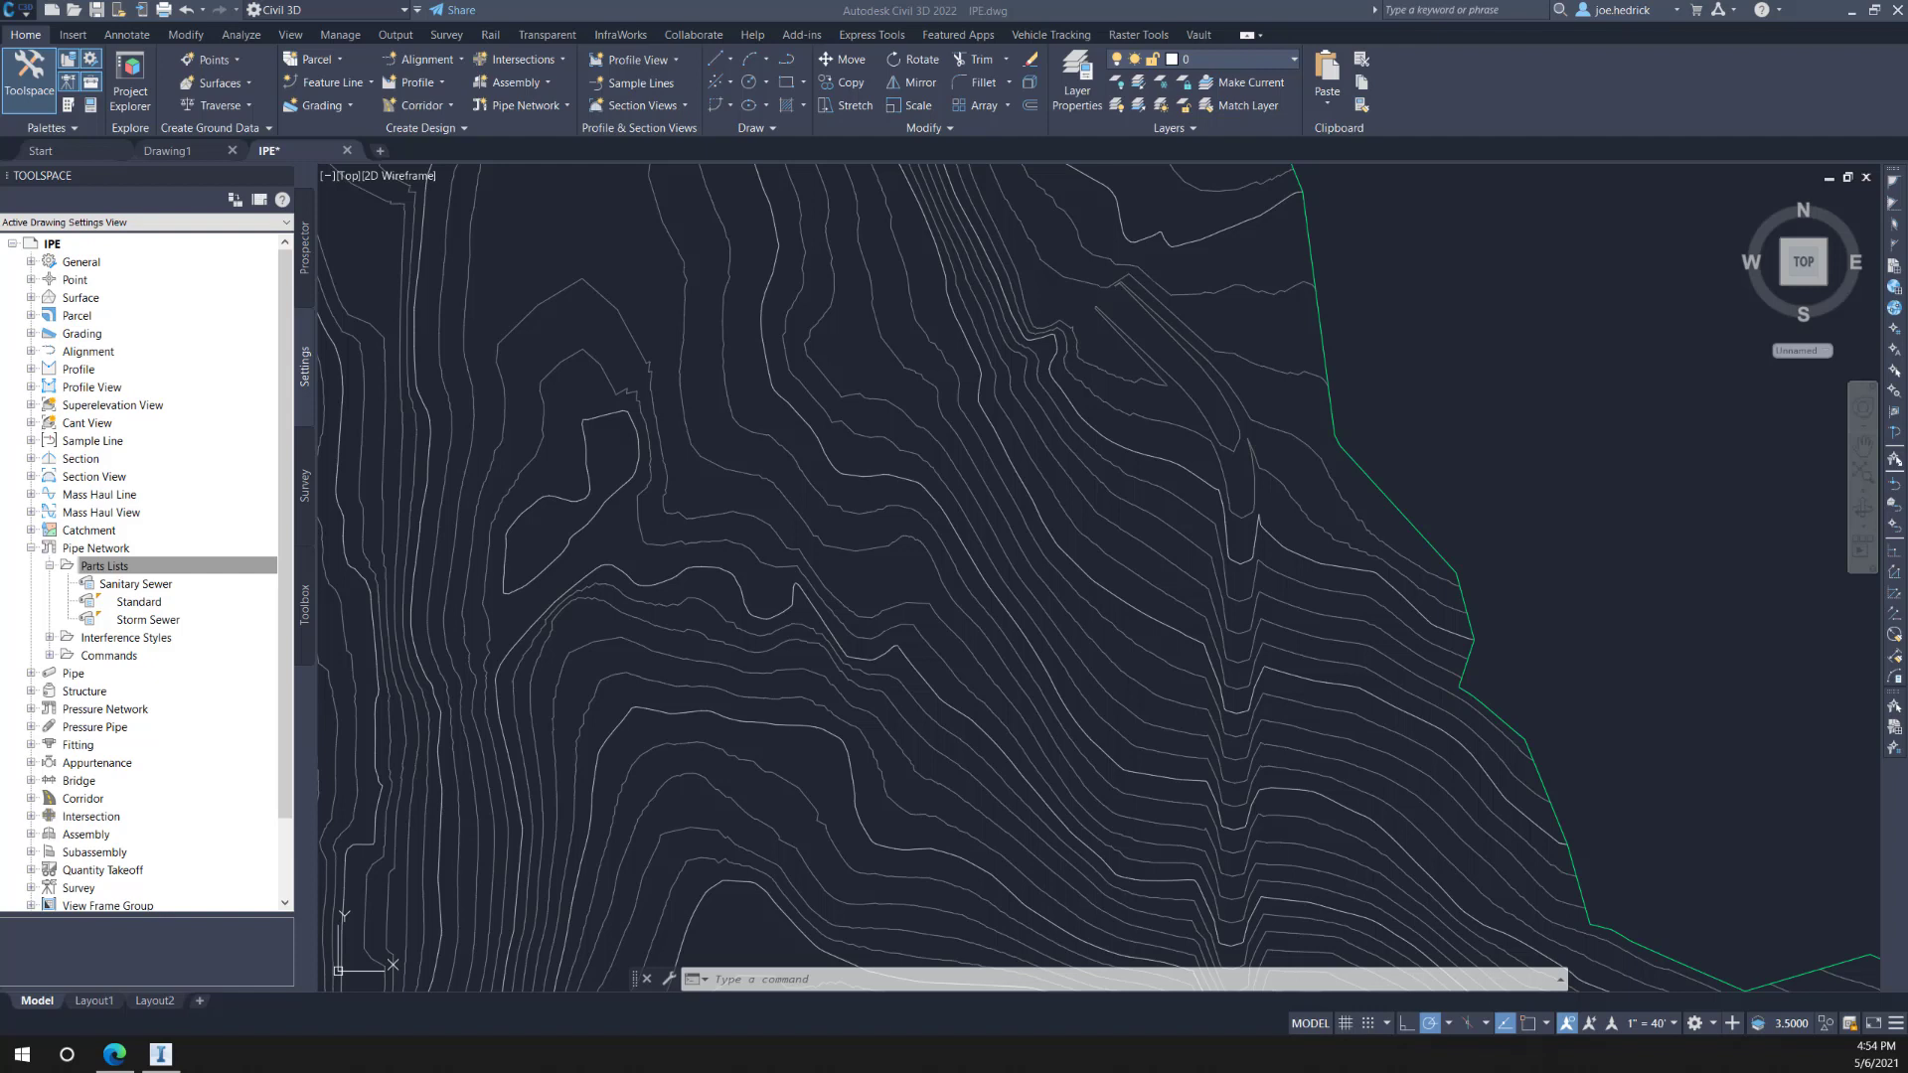
Step: In Civil 3D's IPE drawing, set the pipe network's structure catalog to City of Houston
click(460, 127)
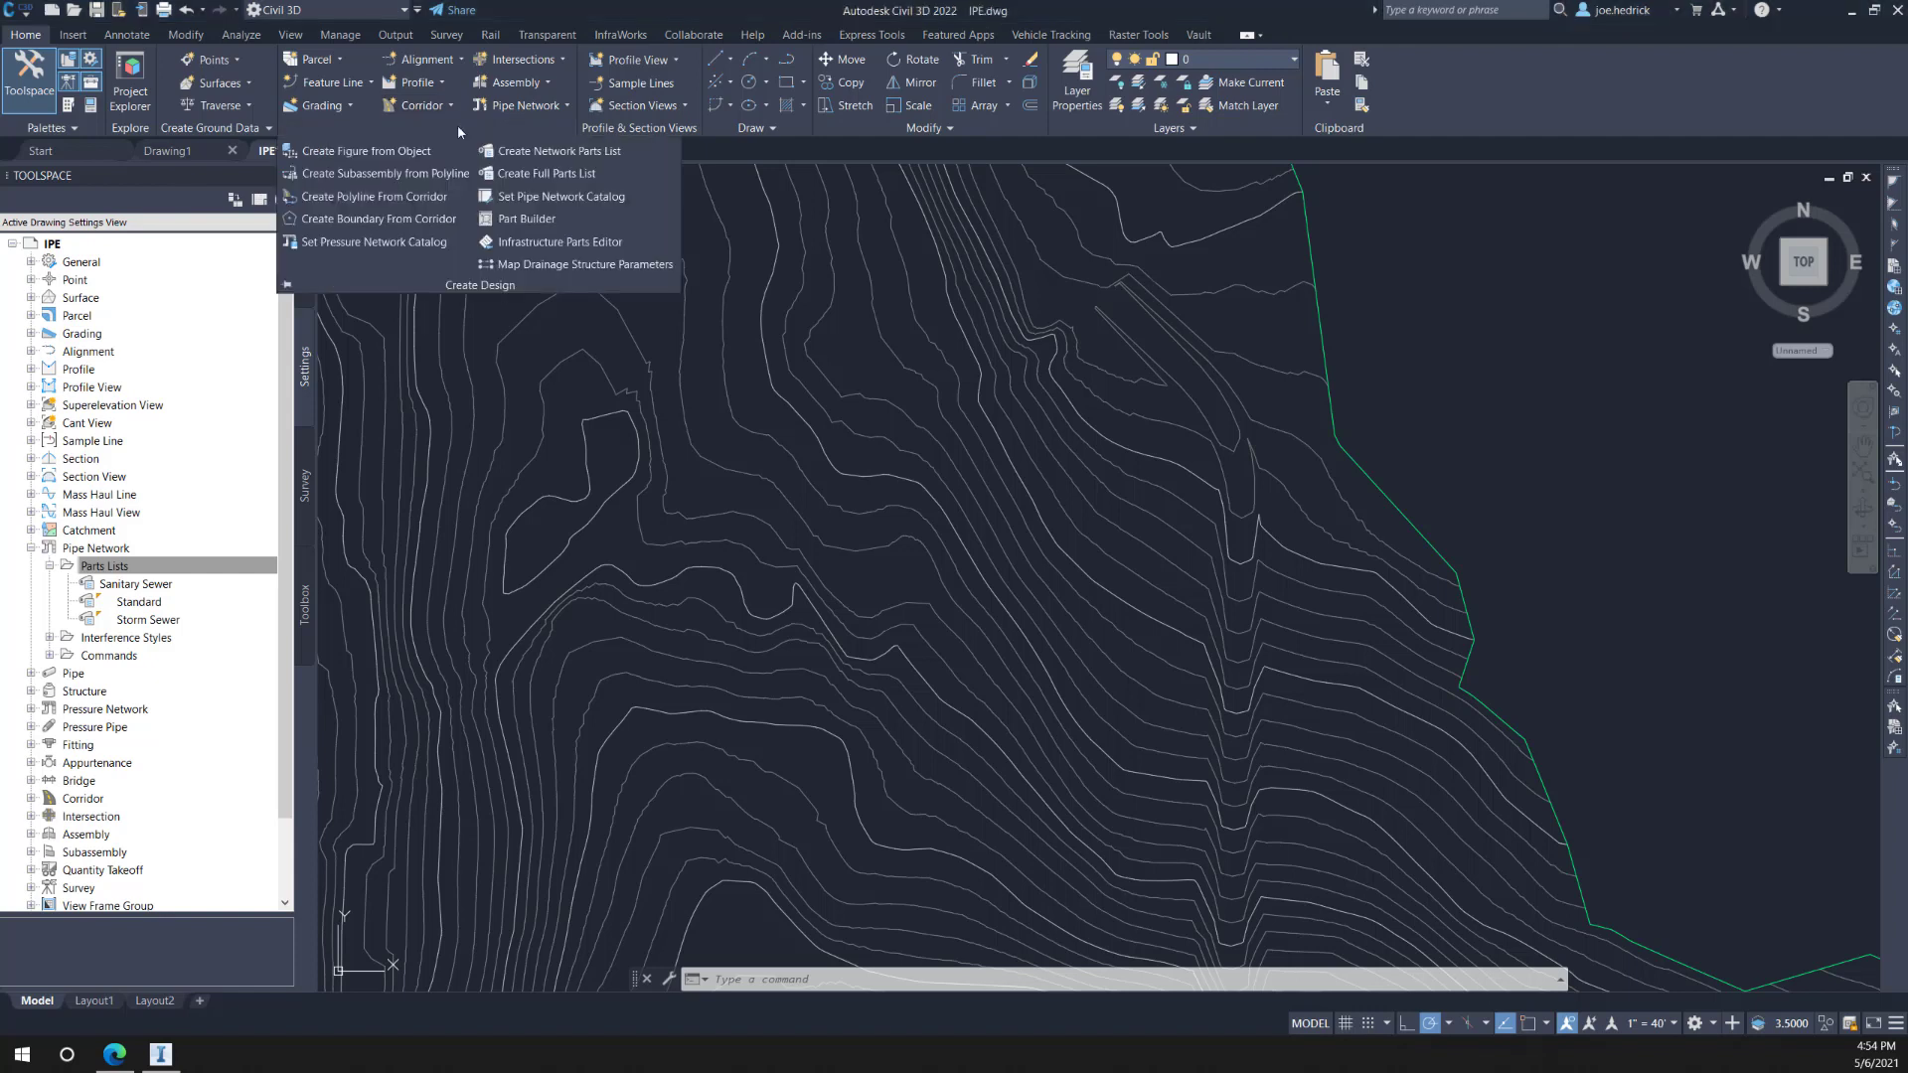
click(548, 198)
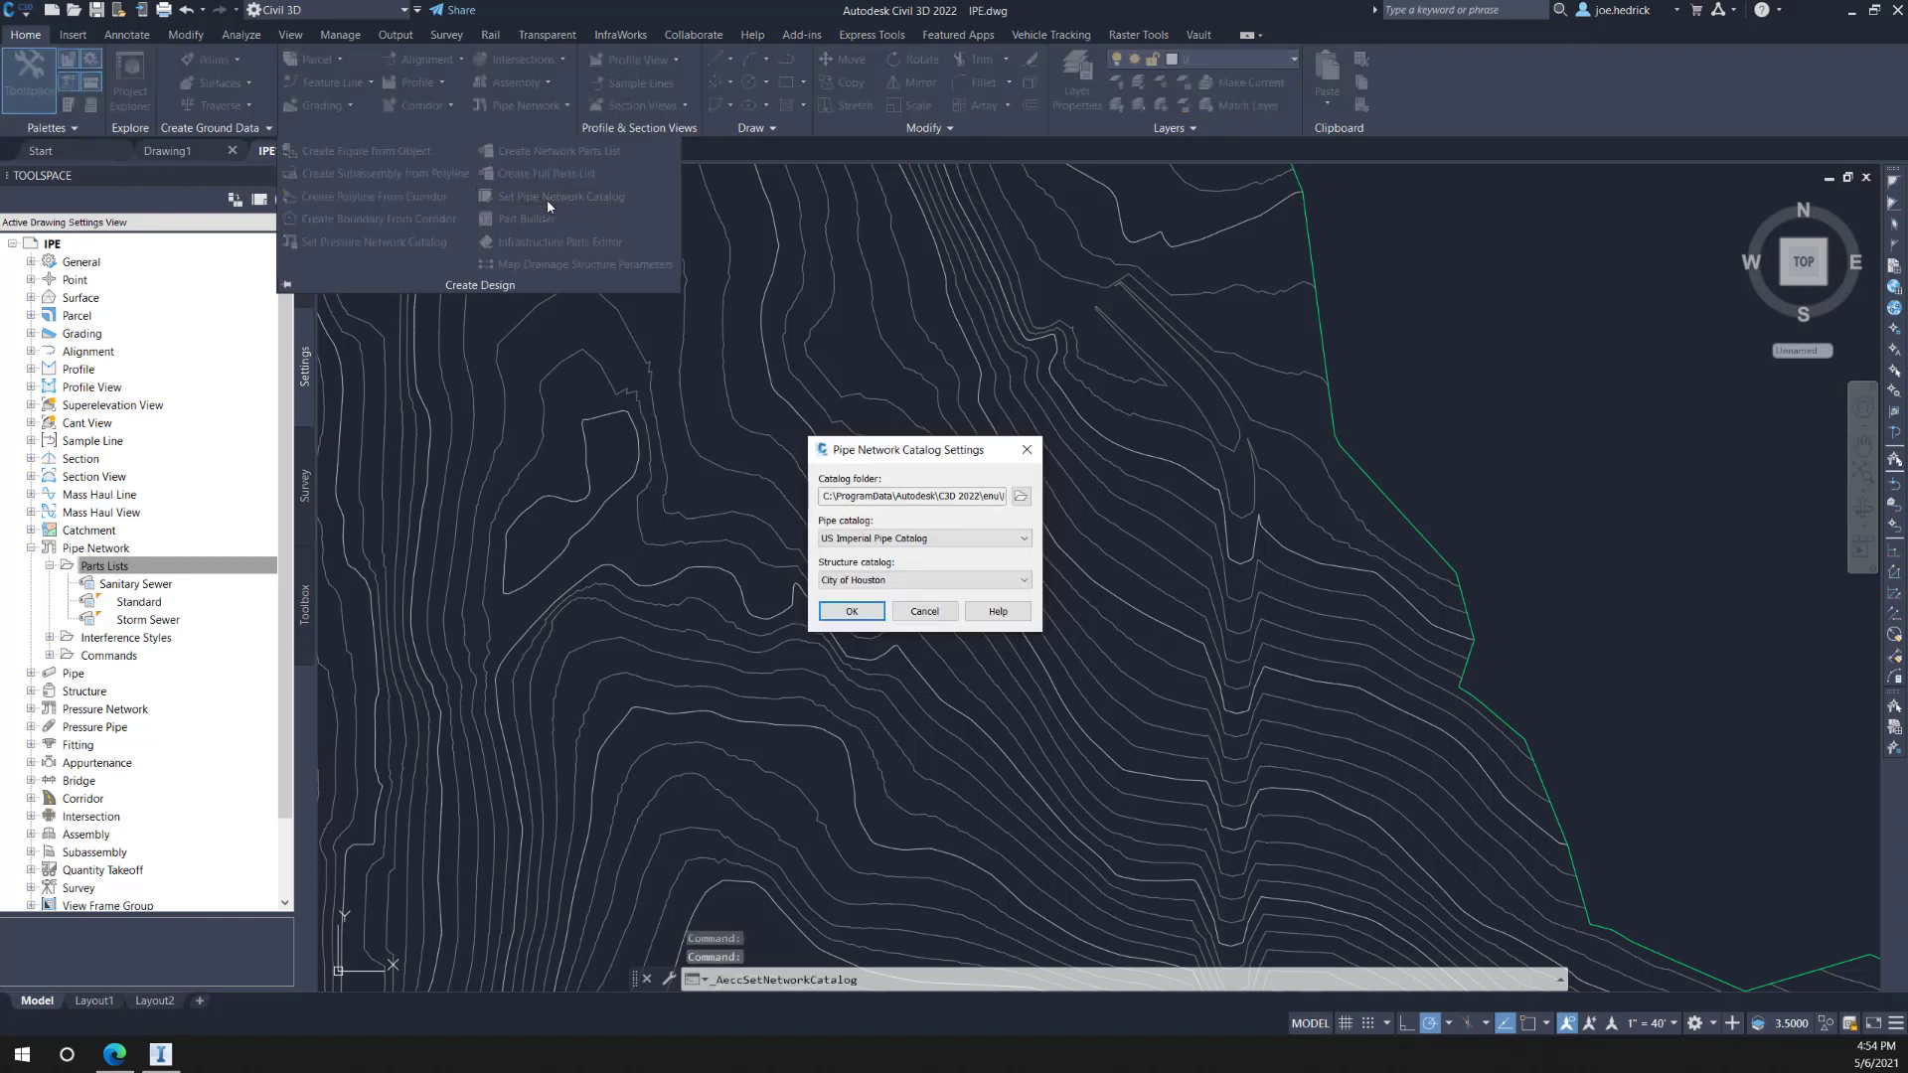
click(866, 585)
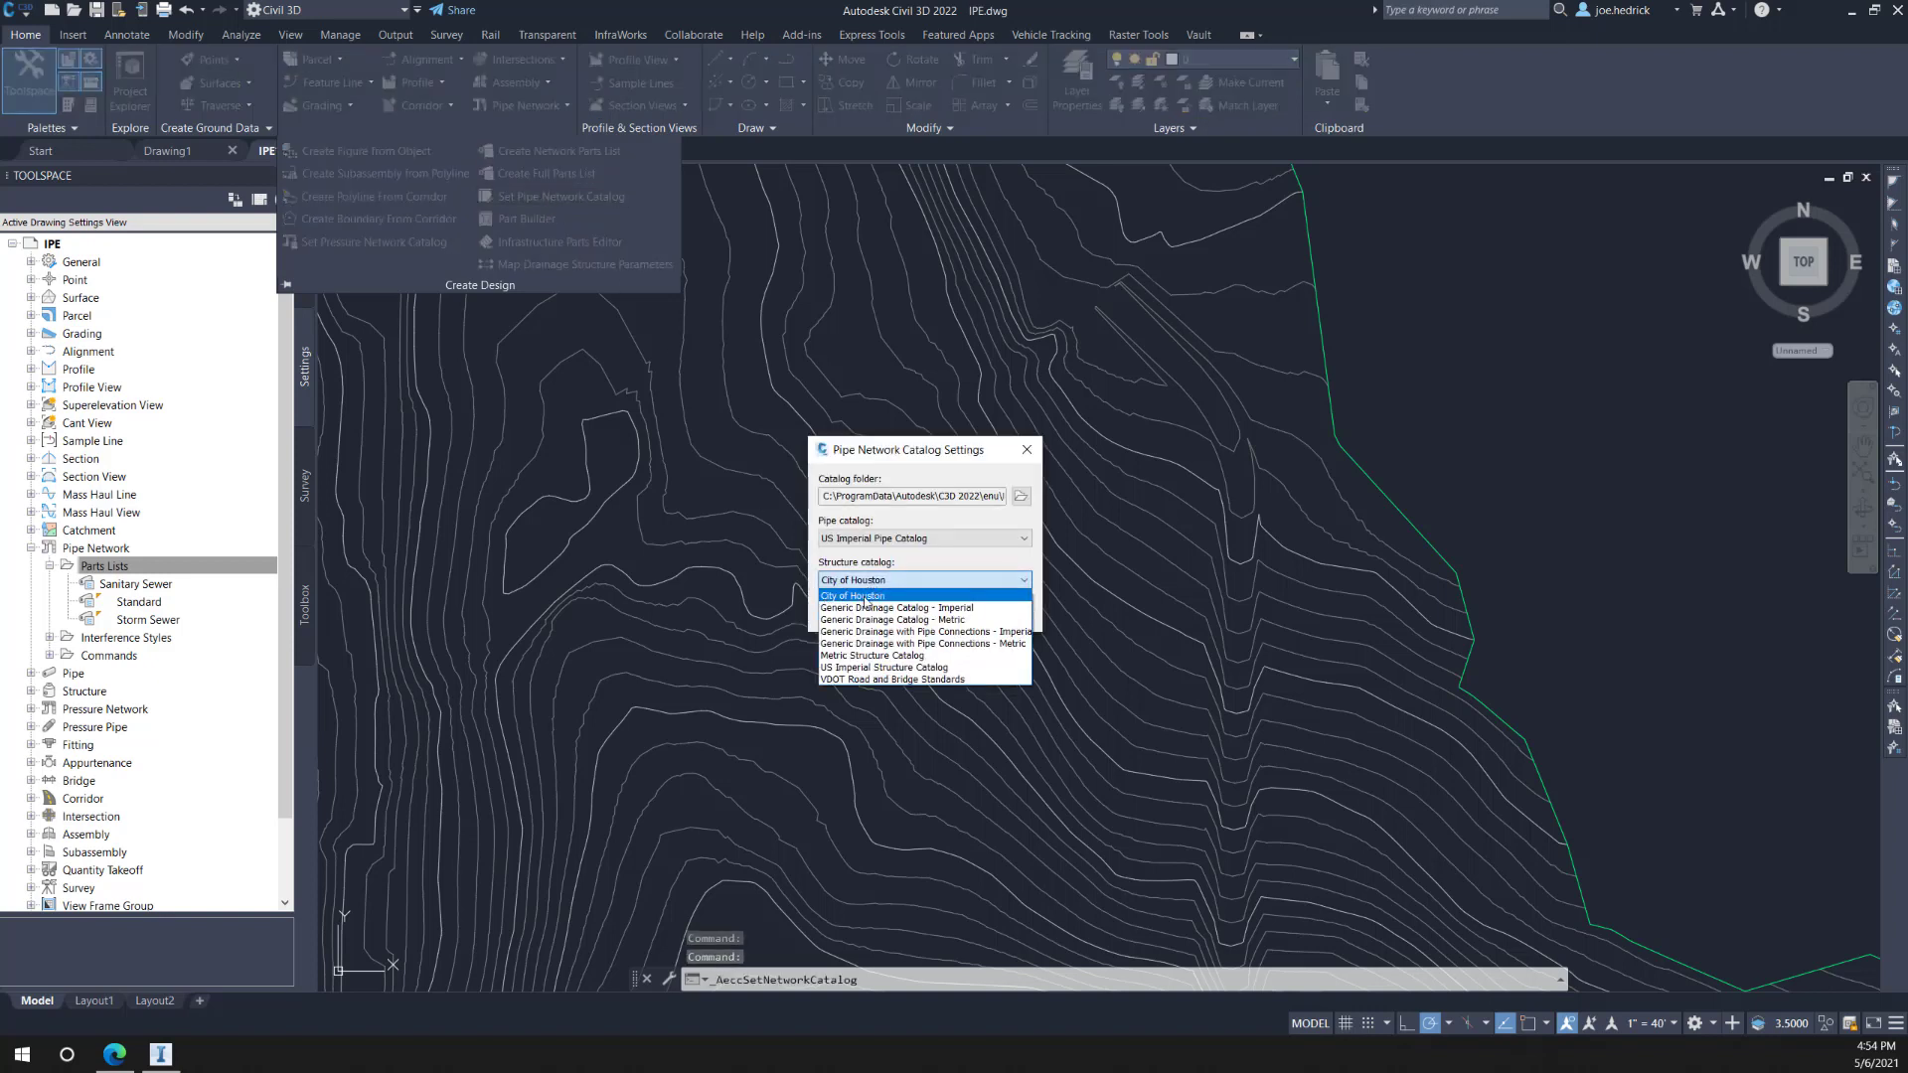
click(867, 596)
click(851, 613)
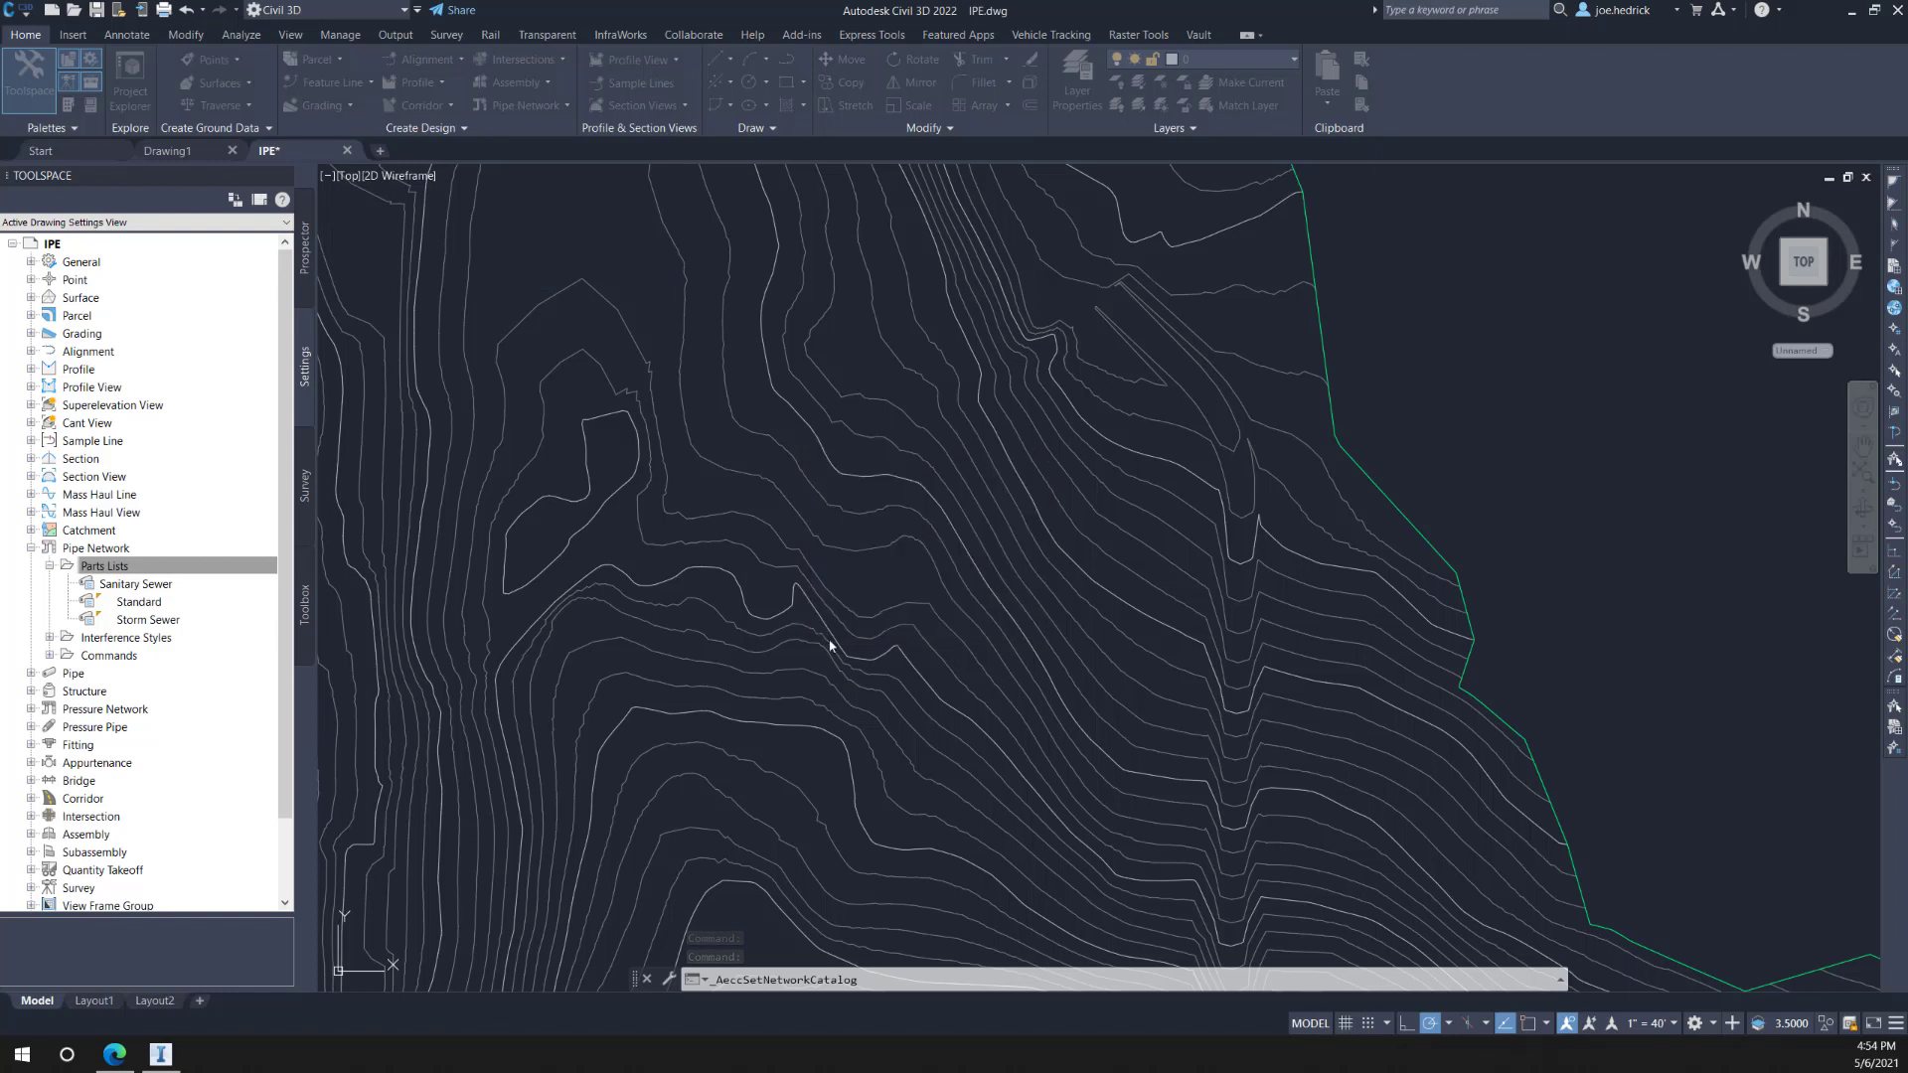
Step: Create a new pipe network parts list and name it IPE
right_click(103, 573)
click(134, 578)
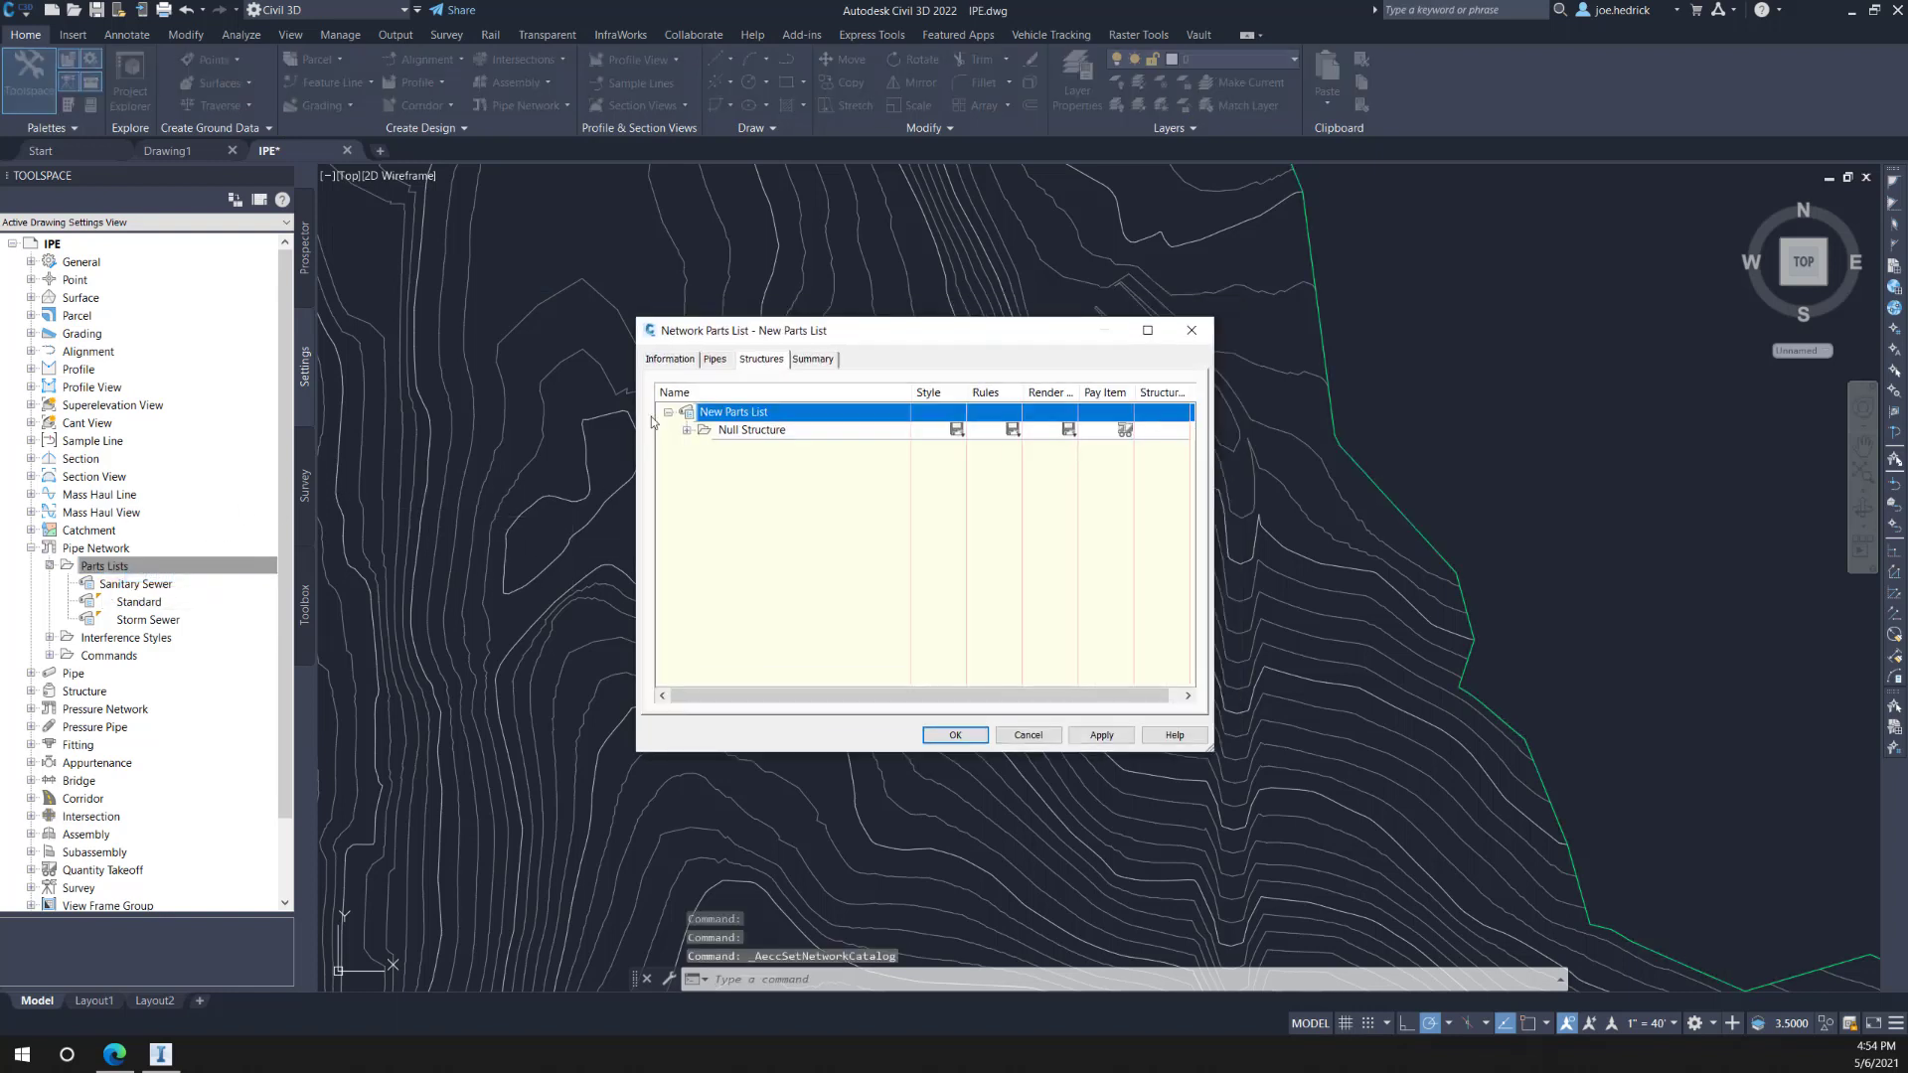
click(670, 359)
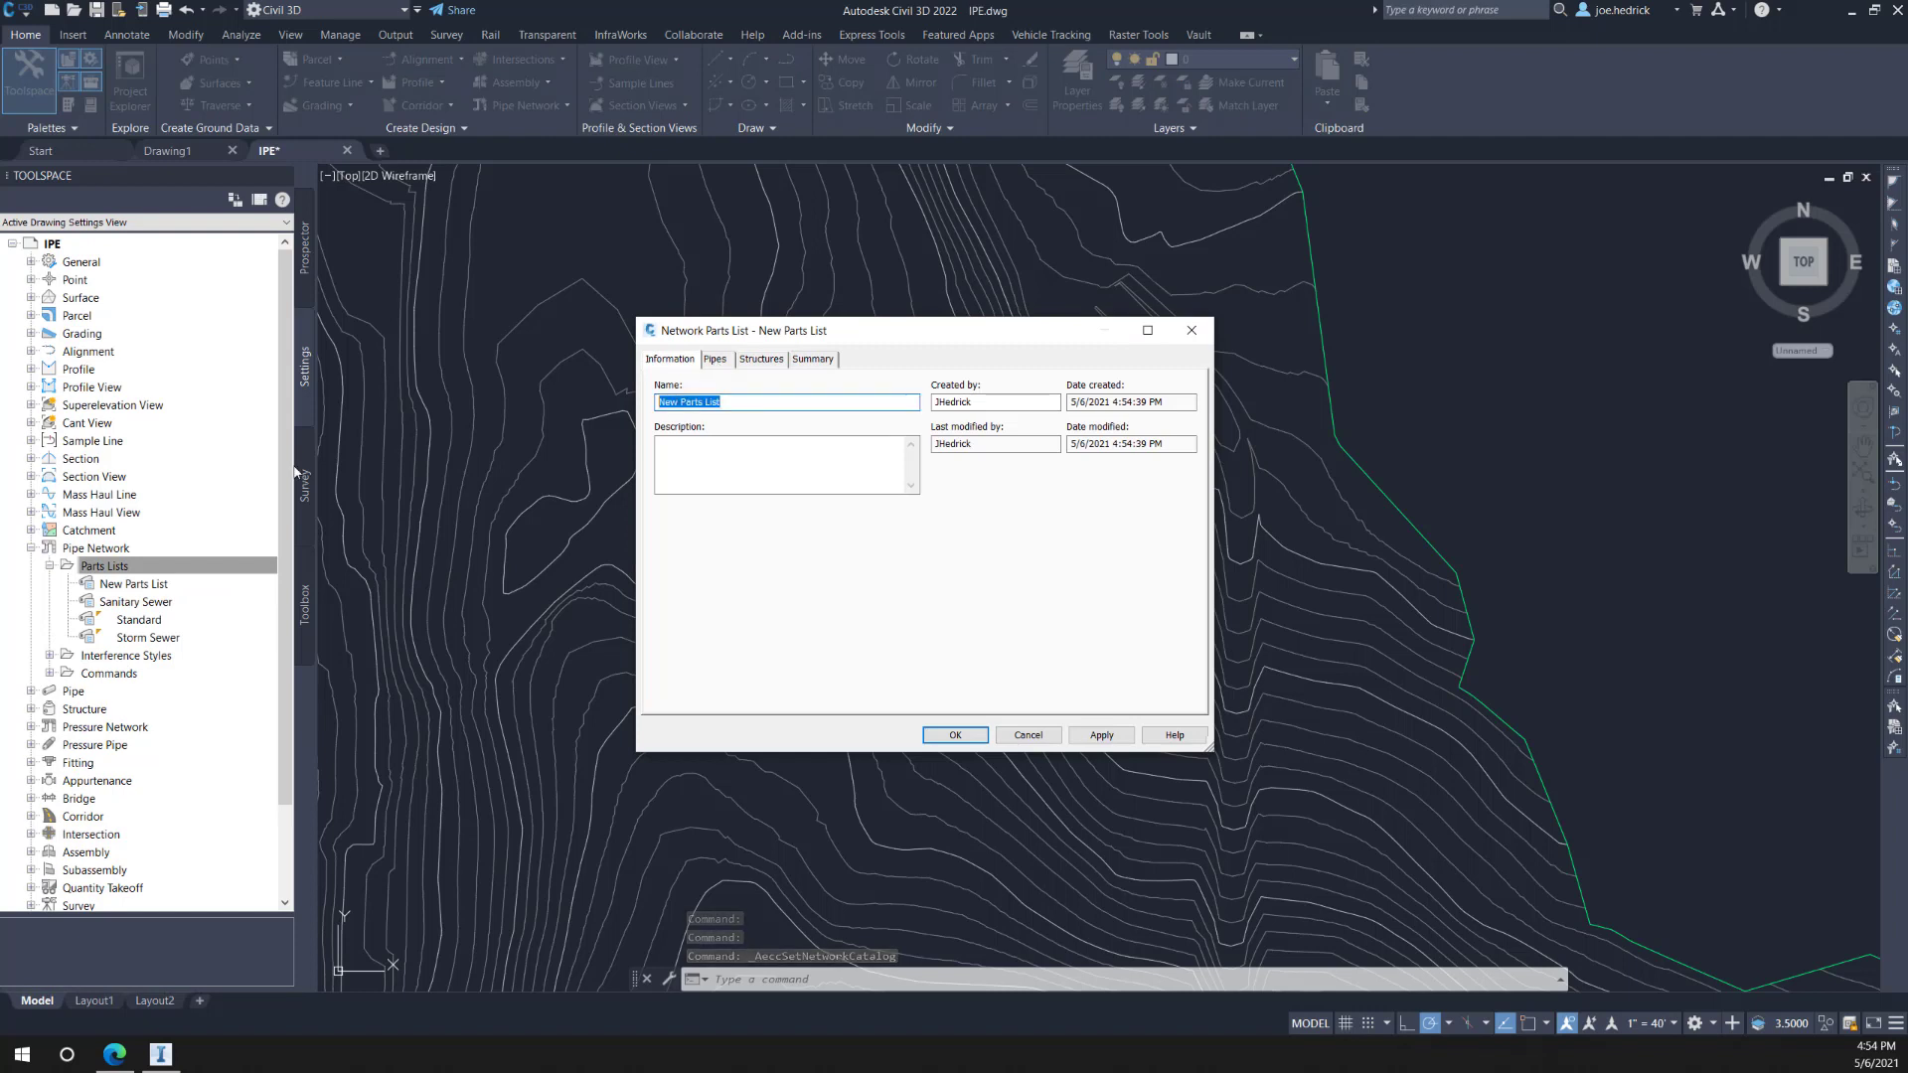
text(IPE)
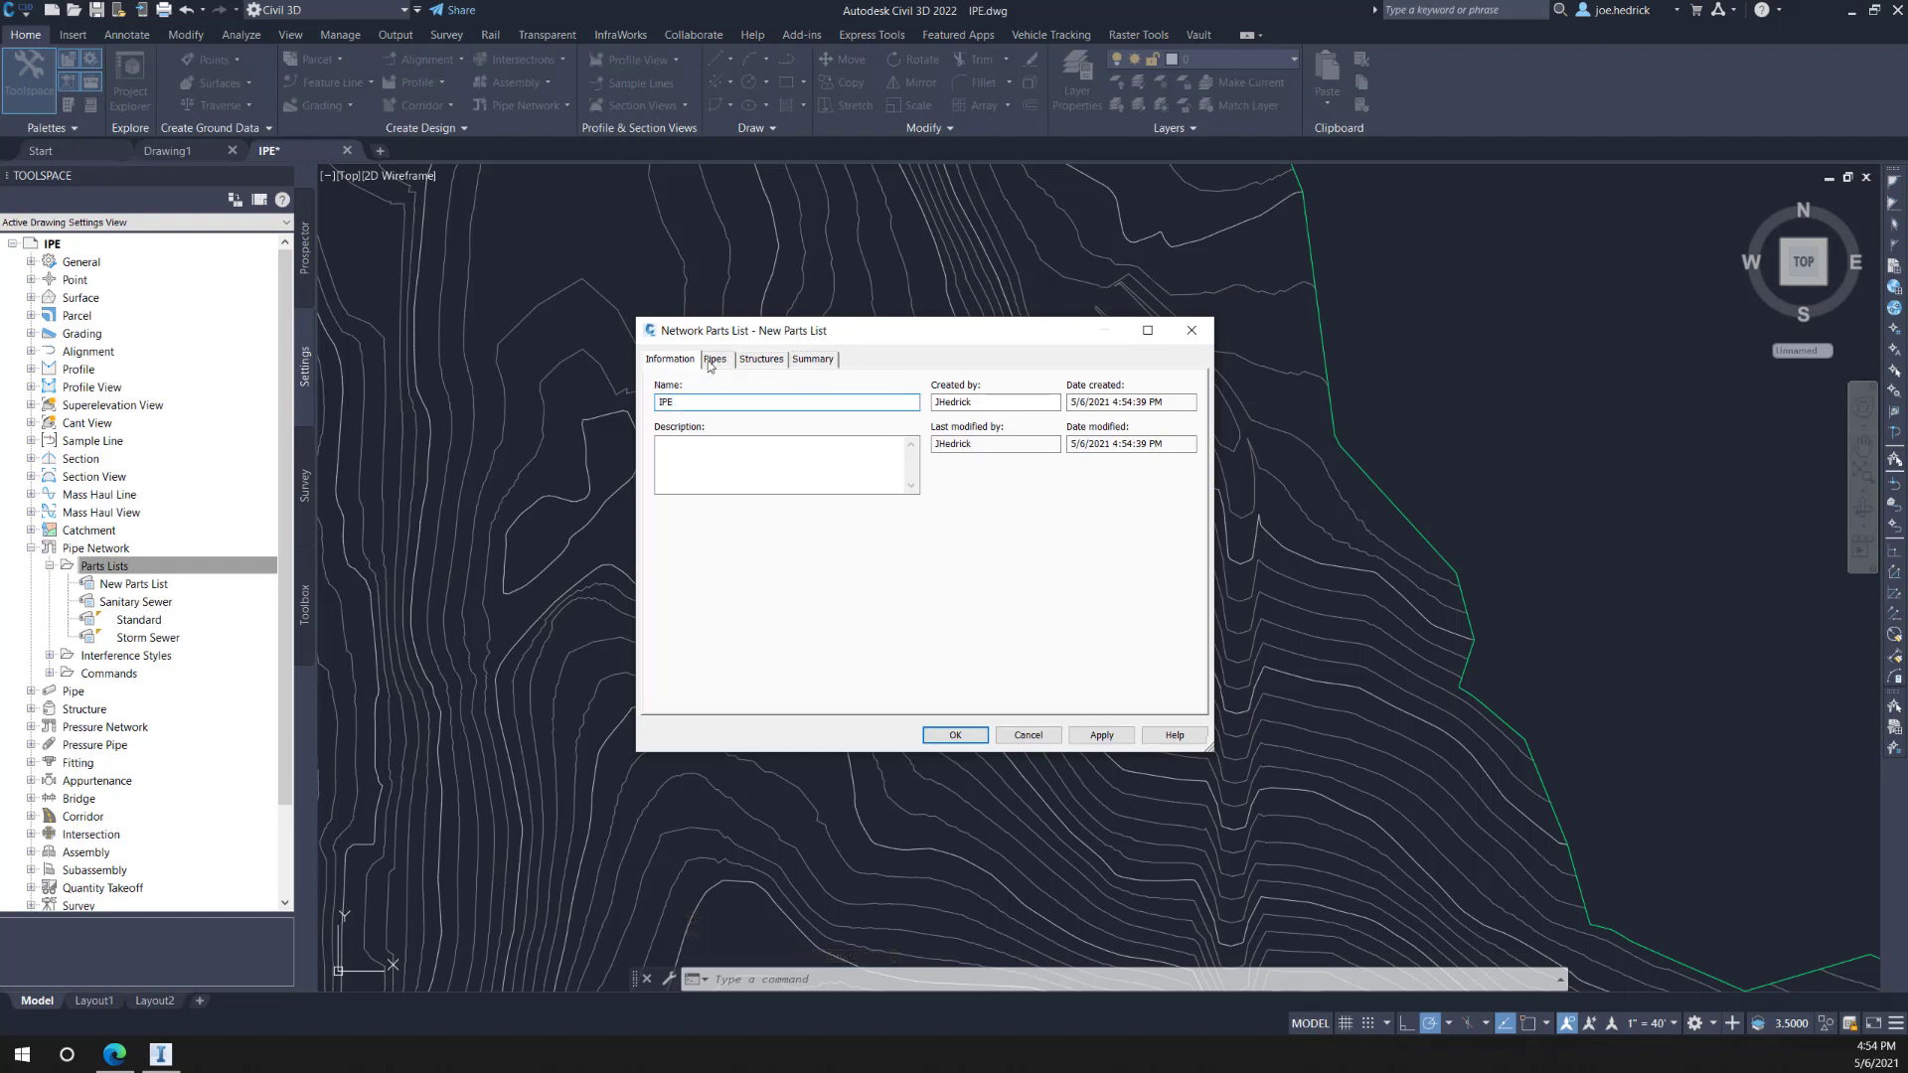
Step: Add the Concrete Pipe family to the IPE parts list's pipes and give it the 12 inch part size
click(711, 362)
right_click(707, 418)
click(765, 426)
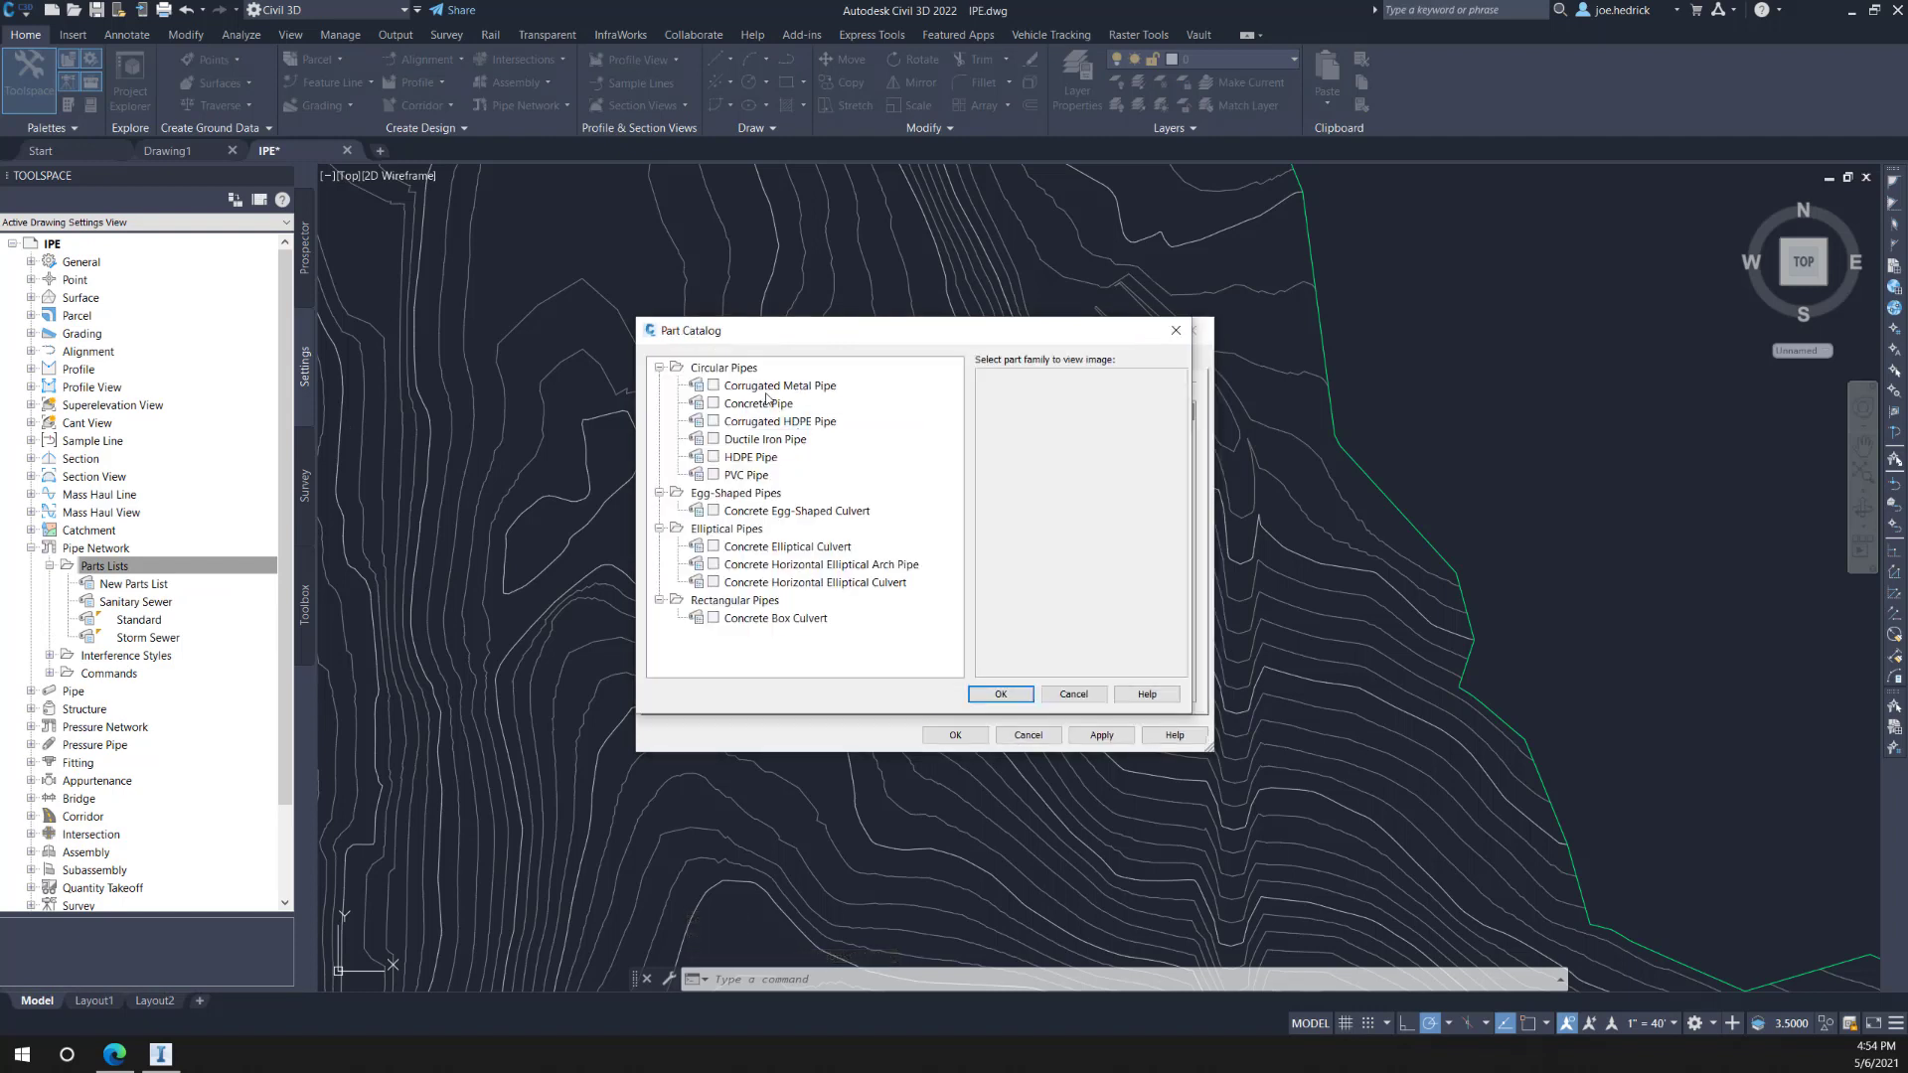
click(758, 403)
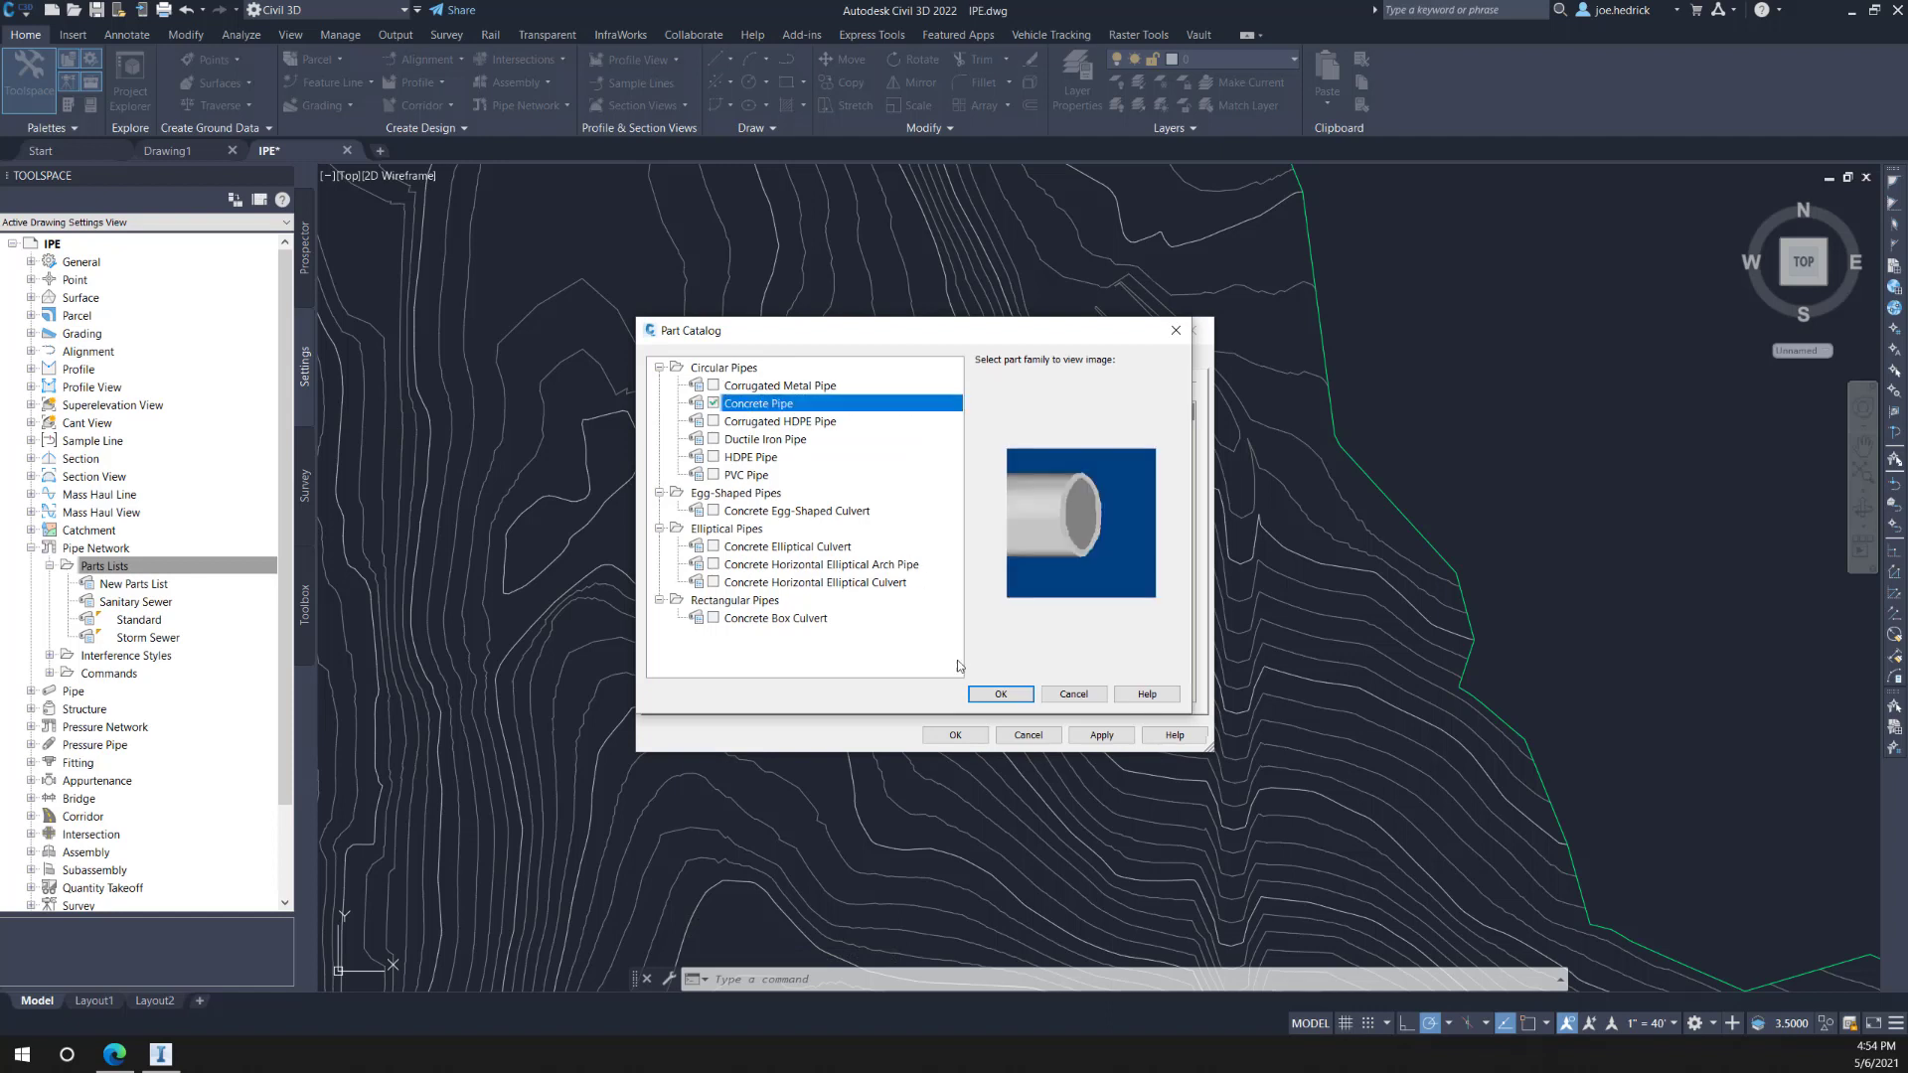
click(1001, 694)
click(669, 413)
right_click(731, 431)
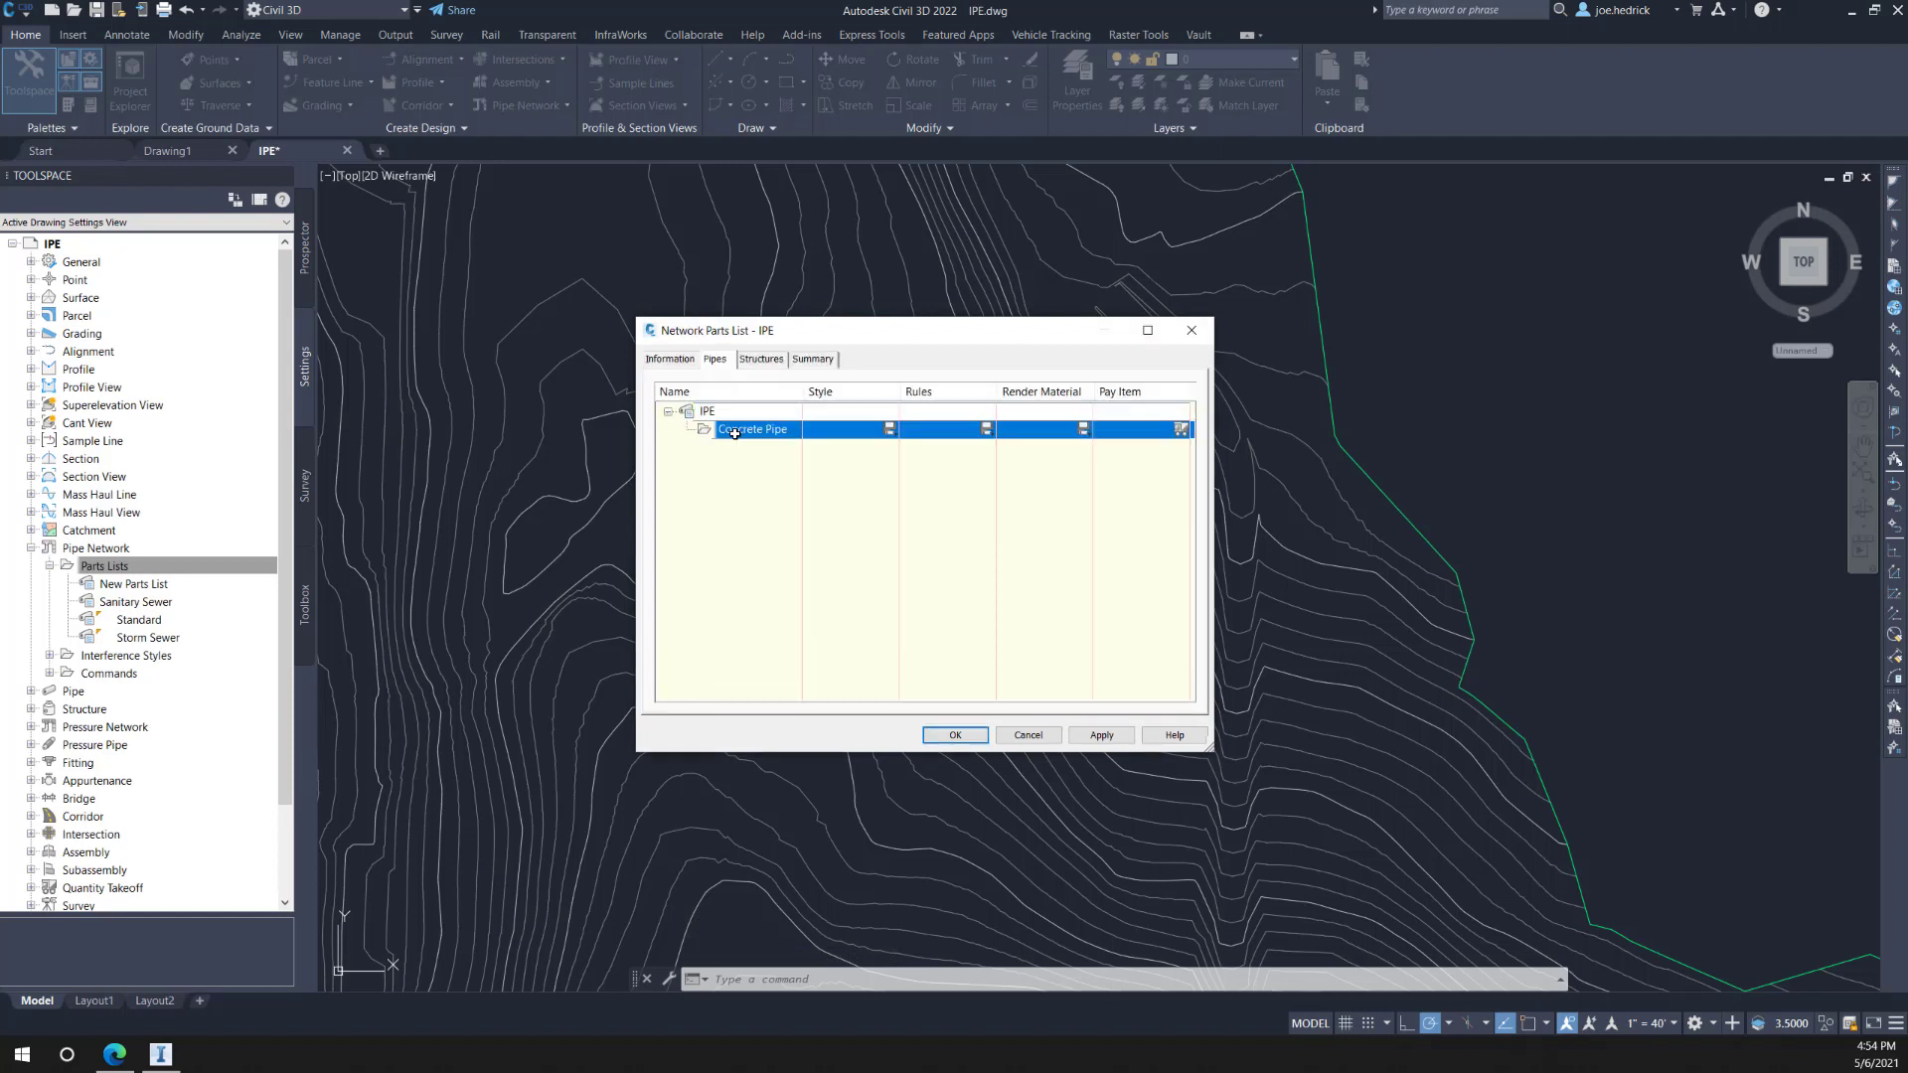
click(792, 444)
click(995, 649)
click(686, 430)
Step: Add the TYPE_C_IMPERIAL part family to the structures of the IPE parts list
click(761, 359)
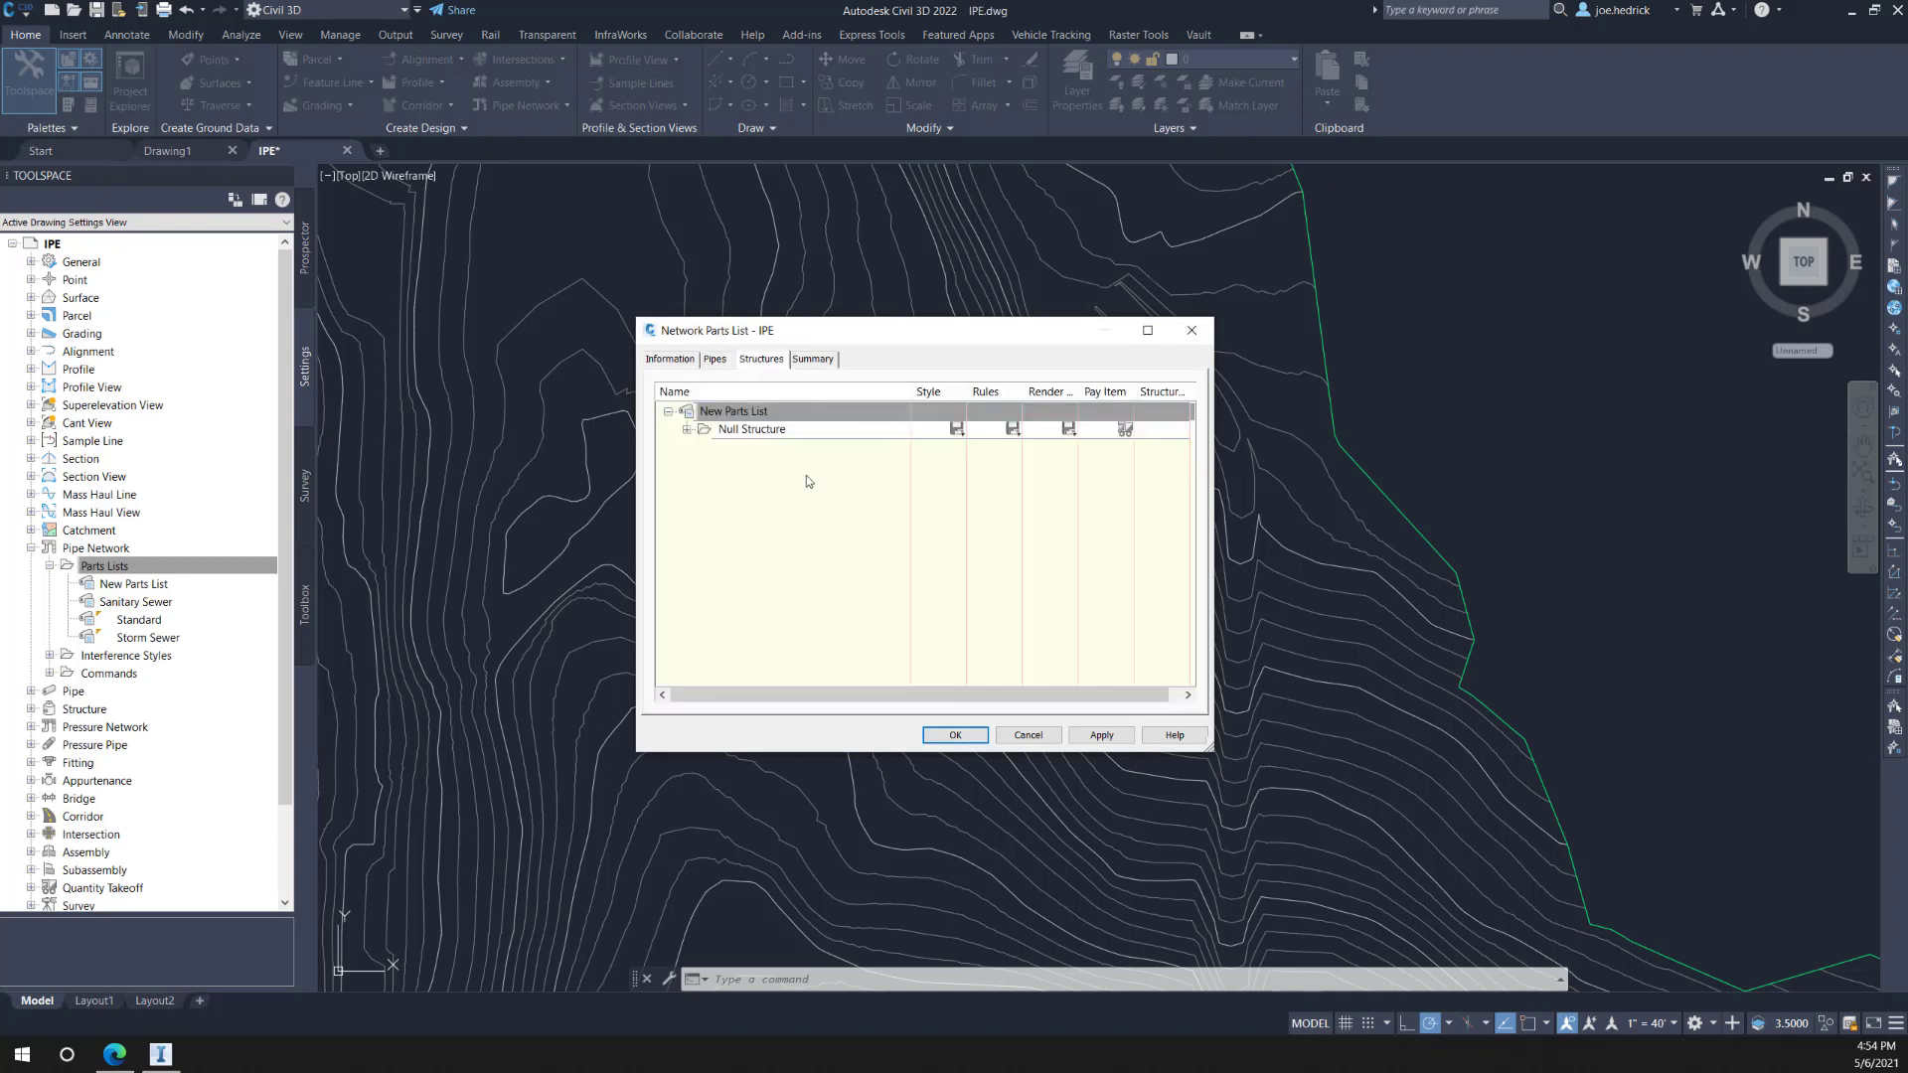
right_click(760, 416)
click(811, 429)
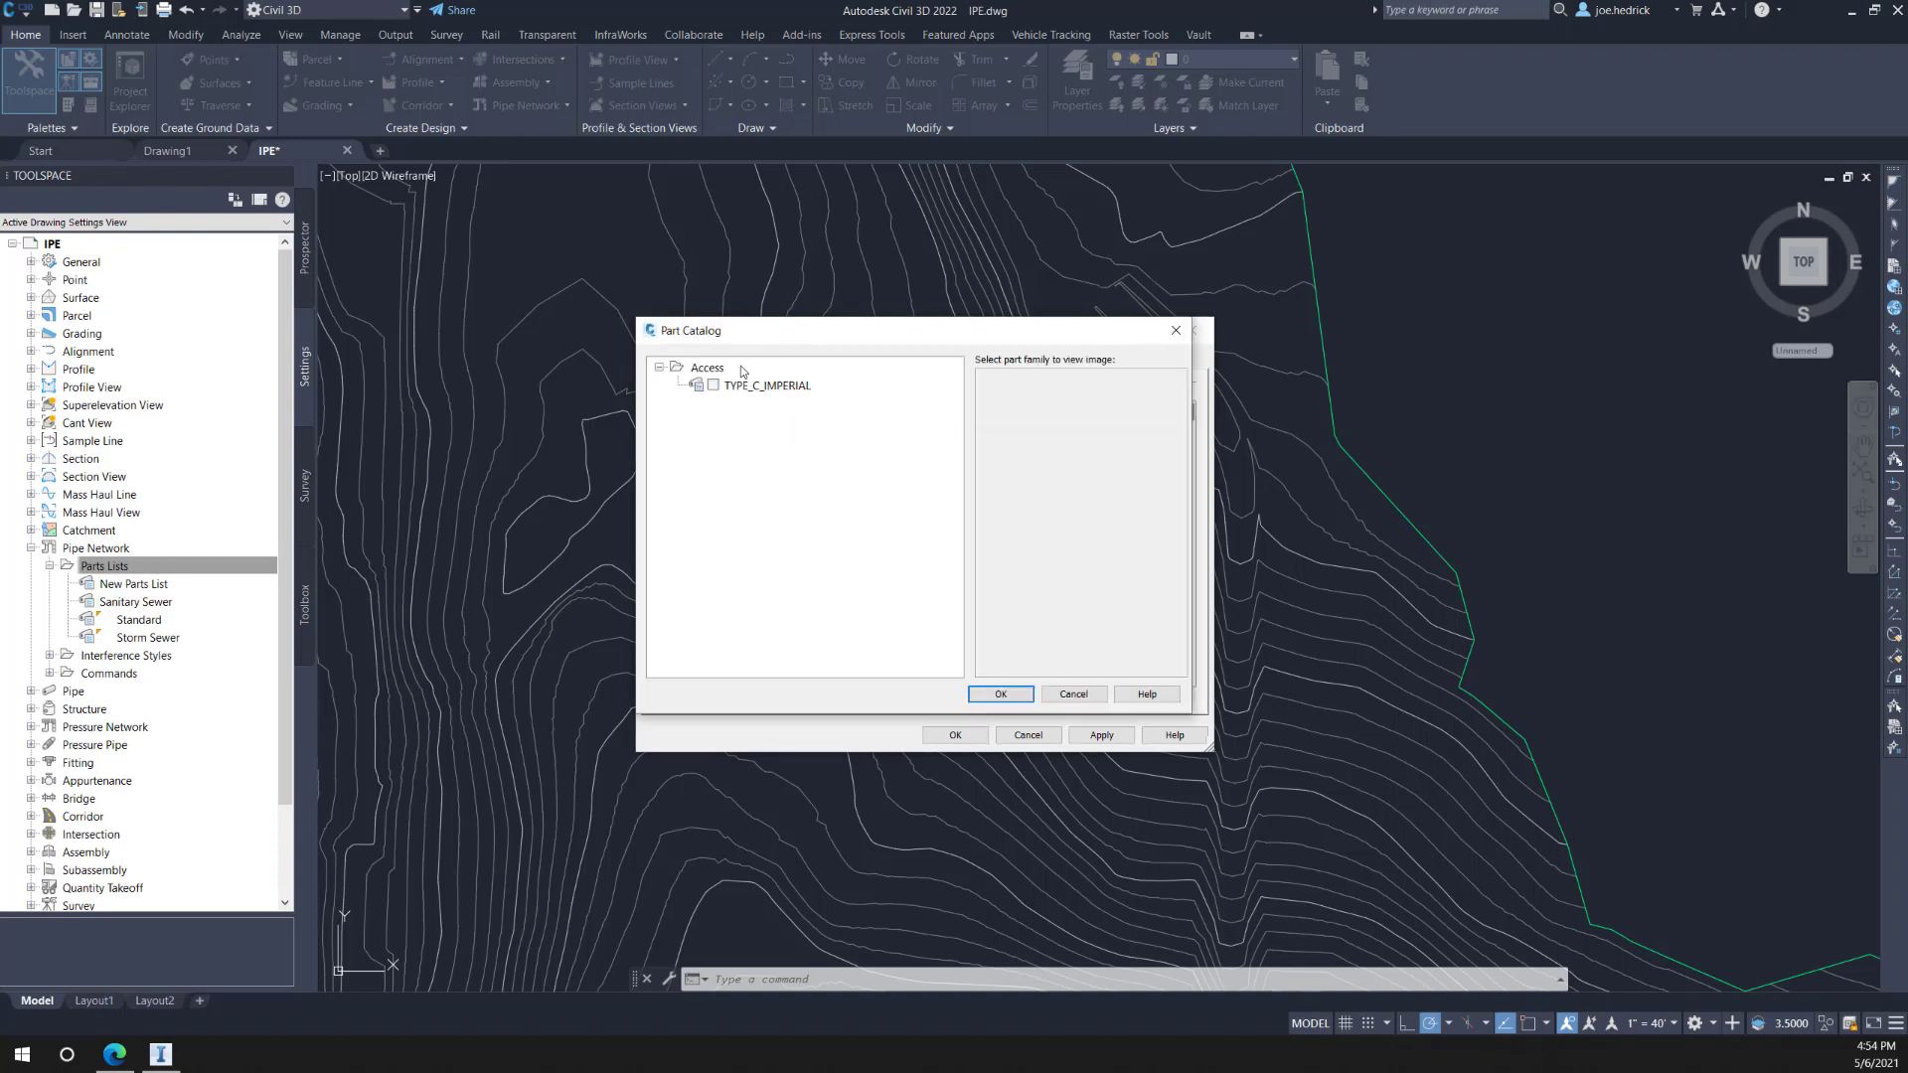
click(778, 388)
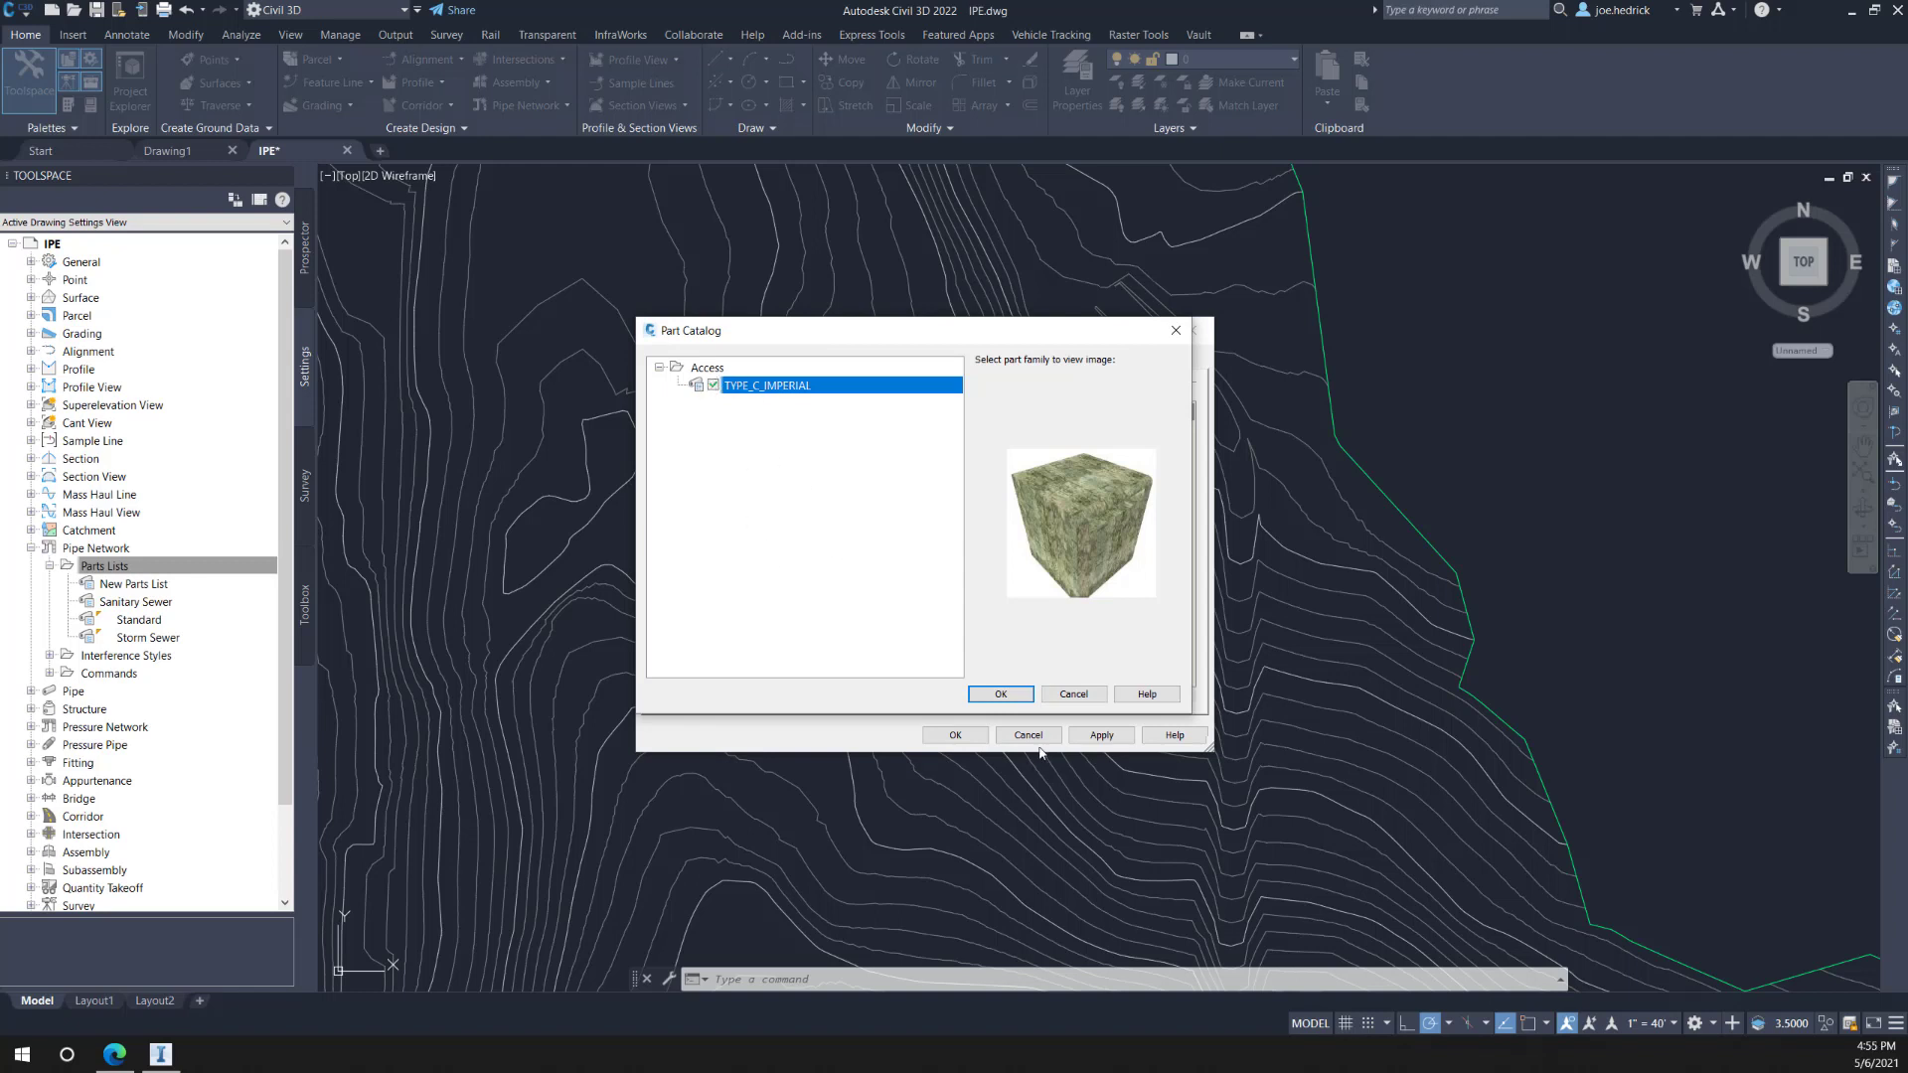
click(1000, 694)
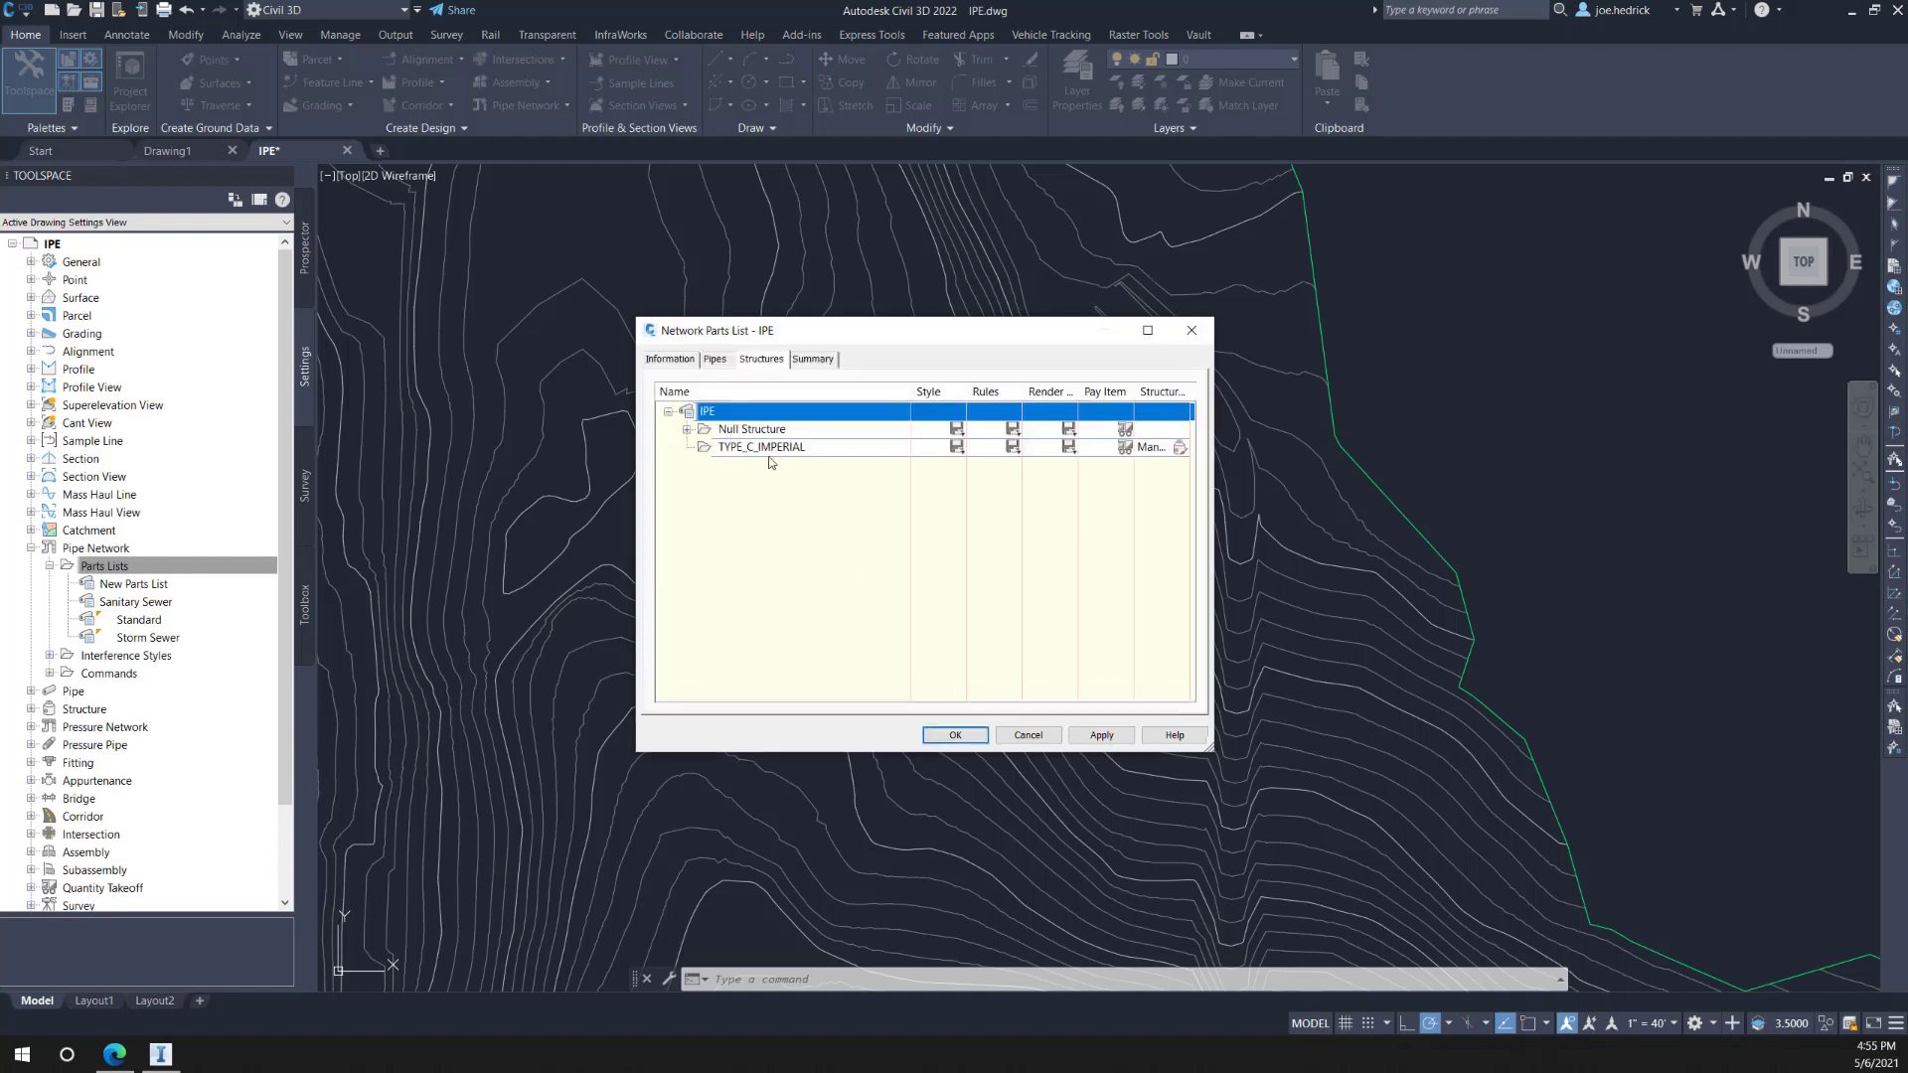
Step: Add the Type C, 48x48 part size to TYPE_C_IMPERIAL after checking the available surface structure dimensions, and expand the family
click(770, 446)
right_click(770, 446)
click(817, 457)
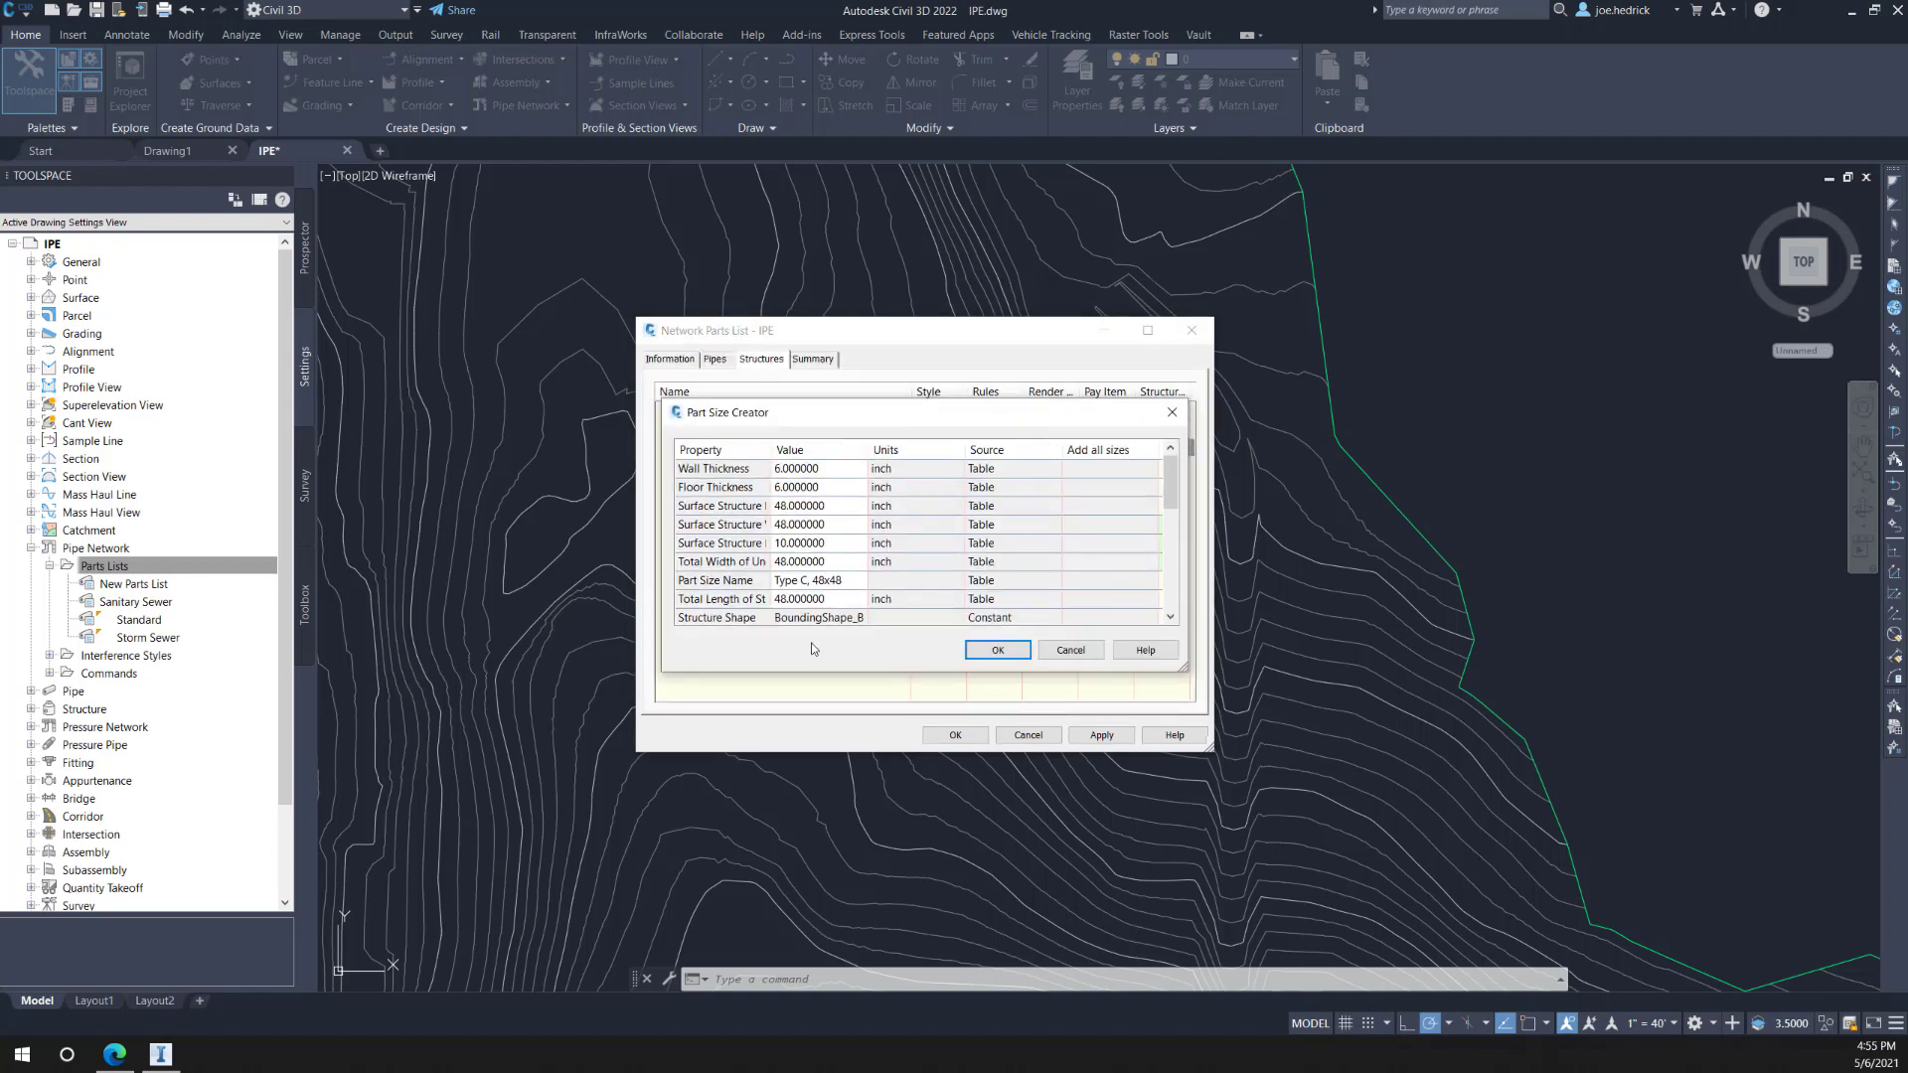
click(825, 506)
click(854, 507)
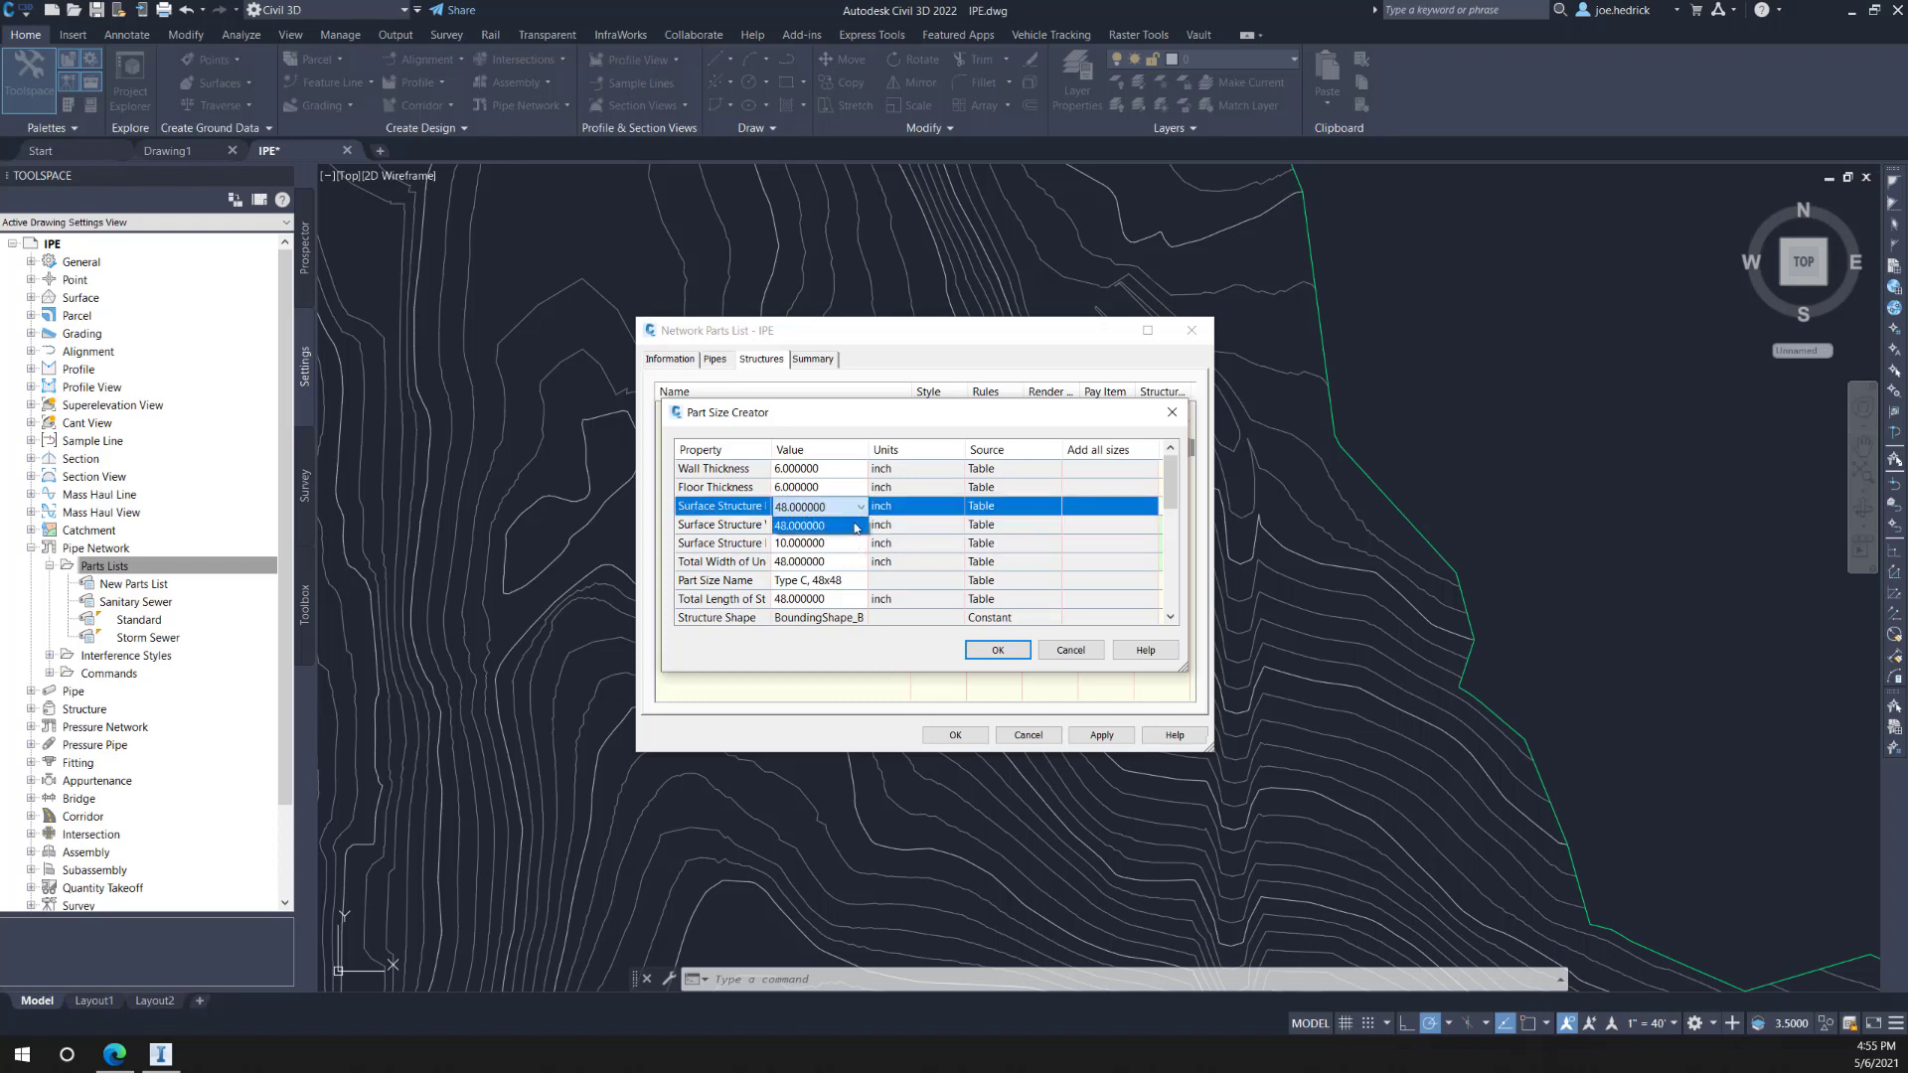
click(826, 507)
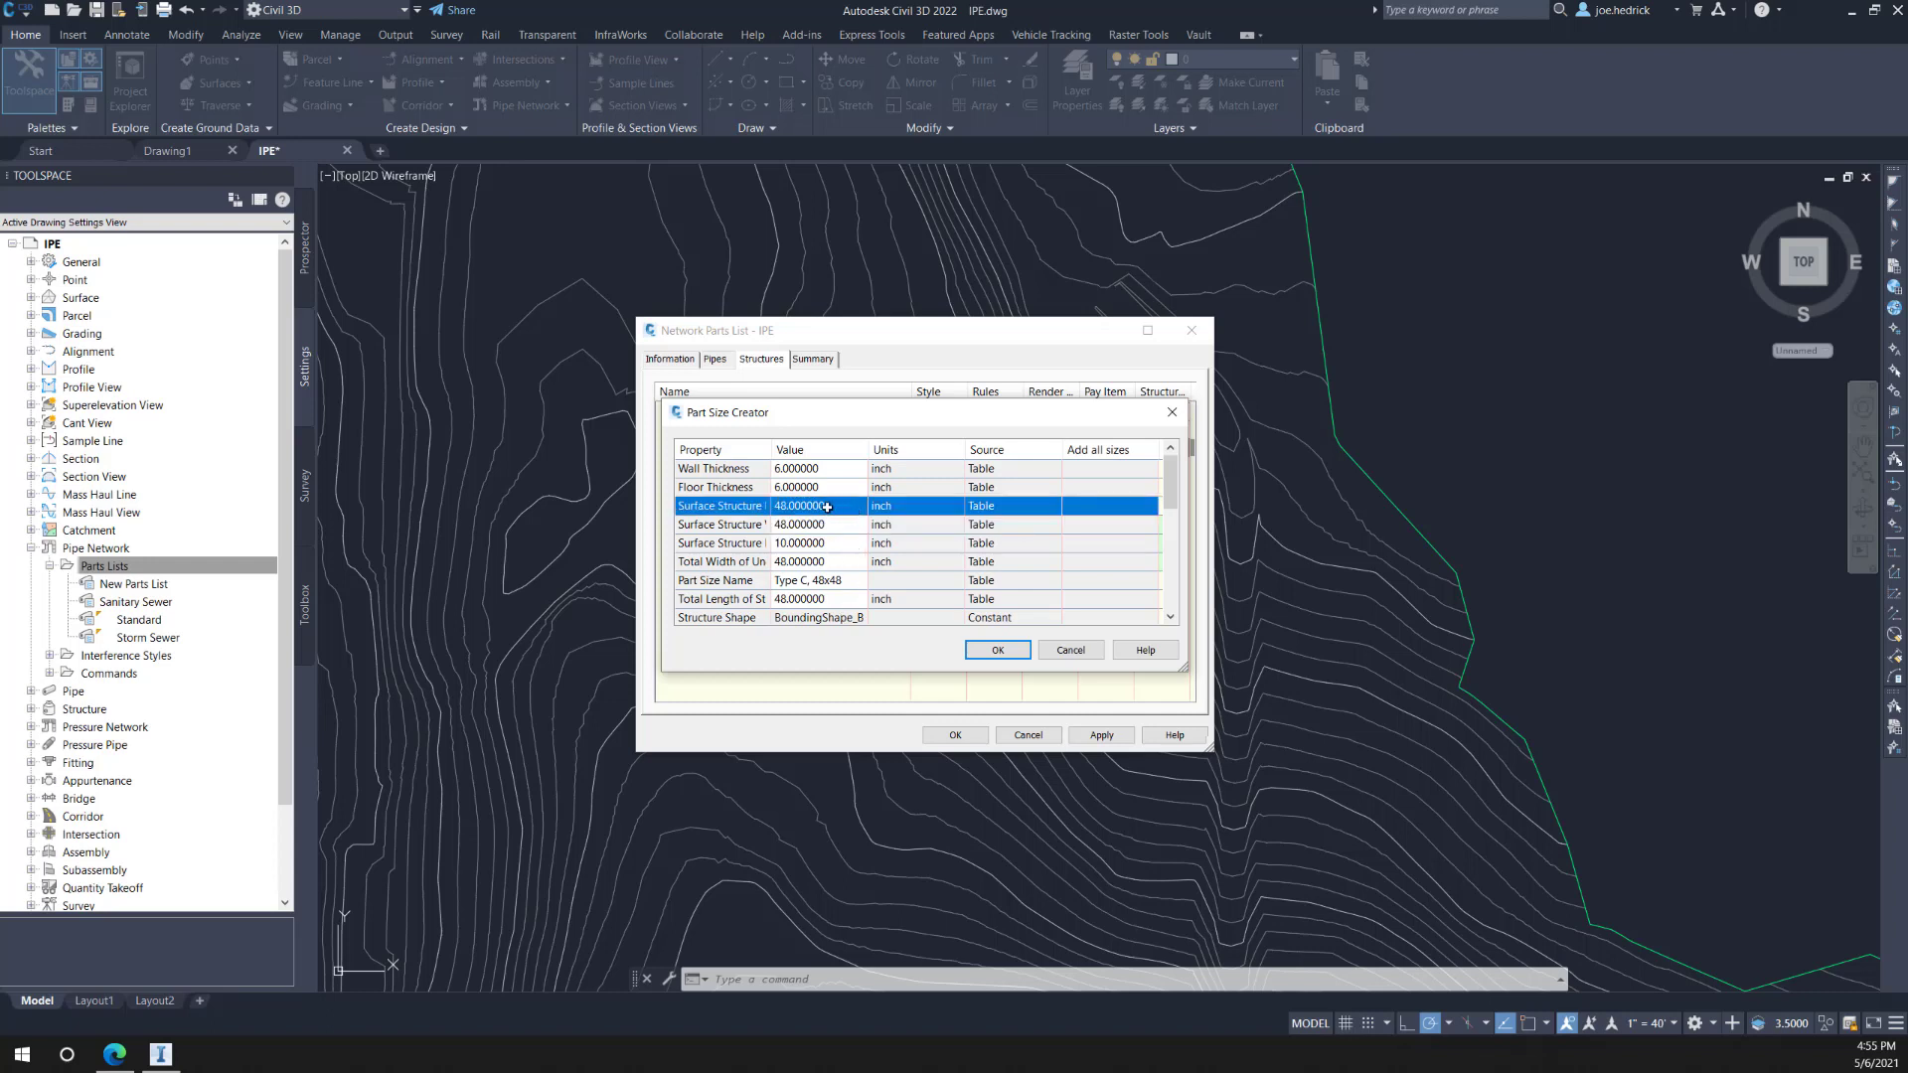
click(998, 649)
click(686, 448)
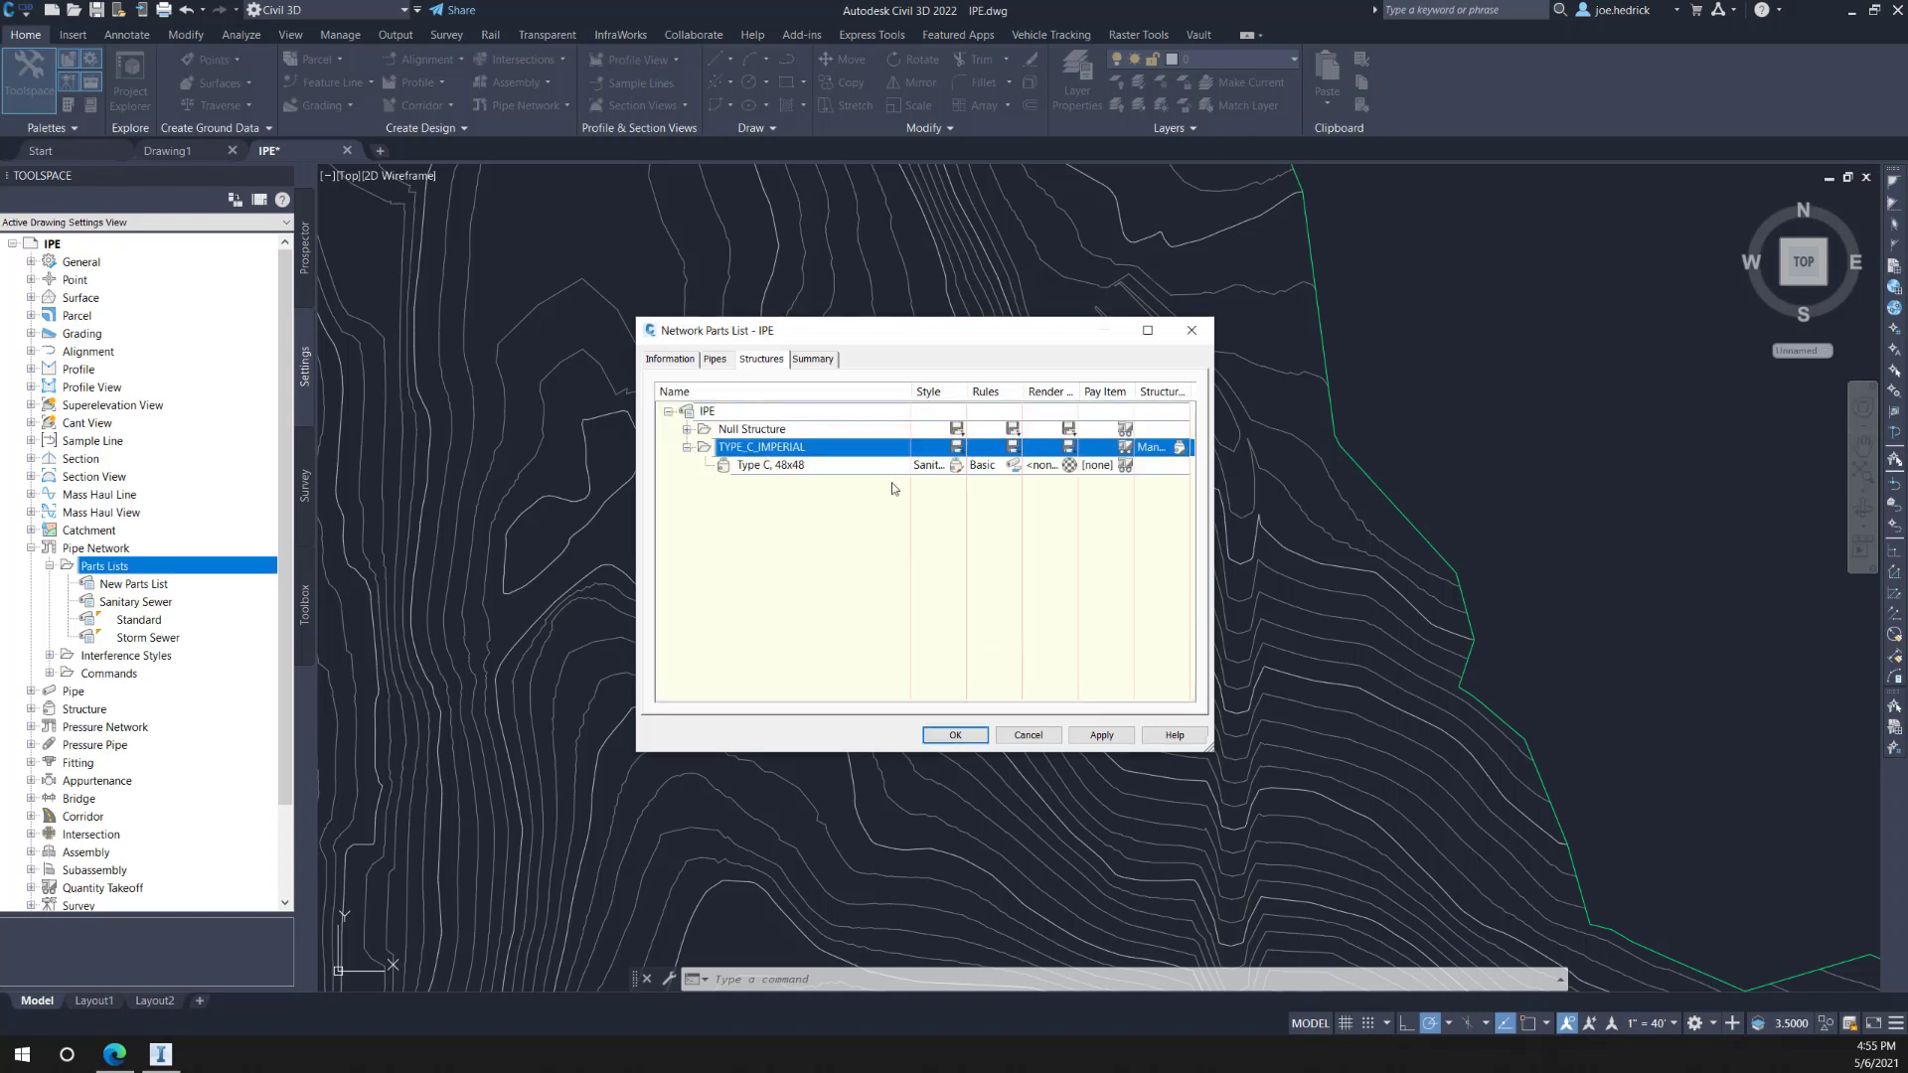
Step: Set the Type C, 48x48 structure's style to Basic, accept the parts list and save the drawing
click(956, 465)
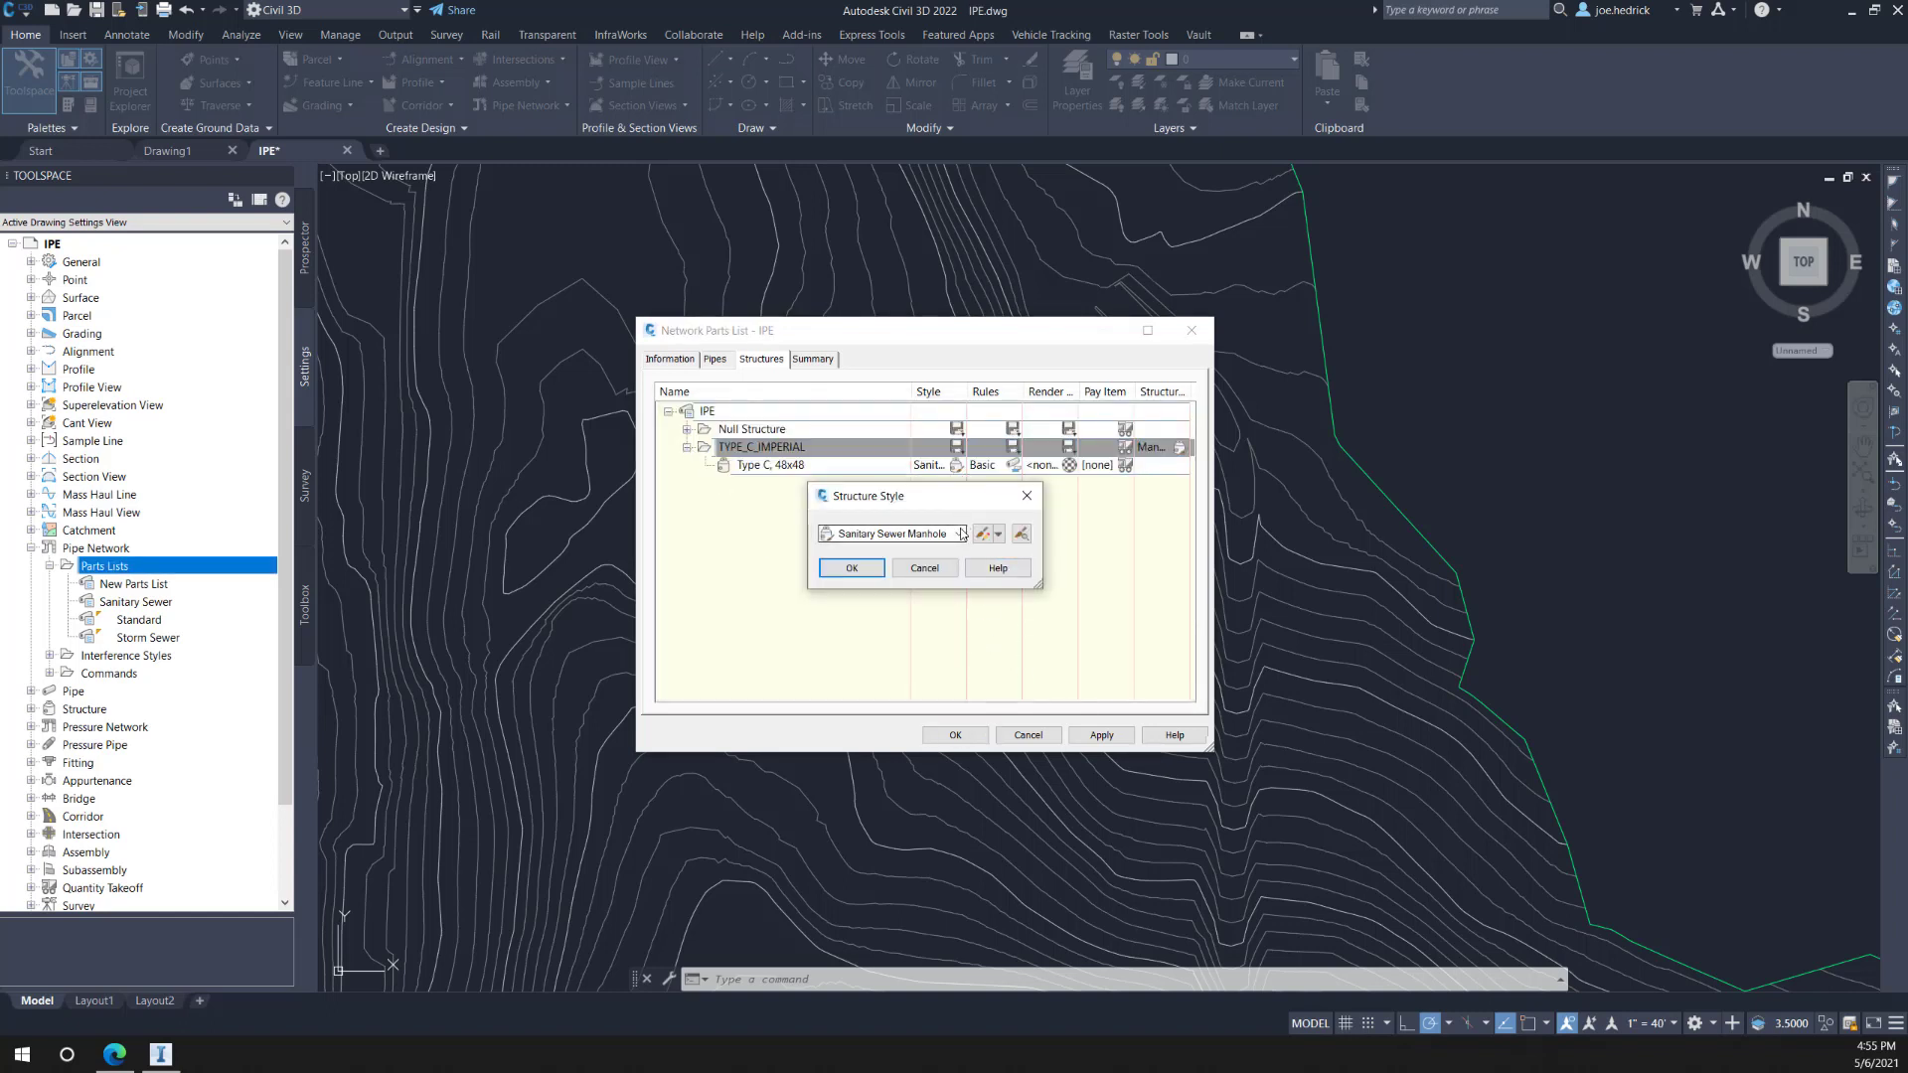
click(959, 533)
click(868, 550)
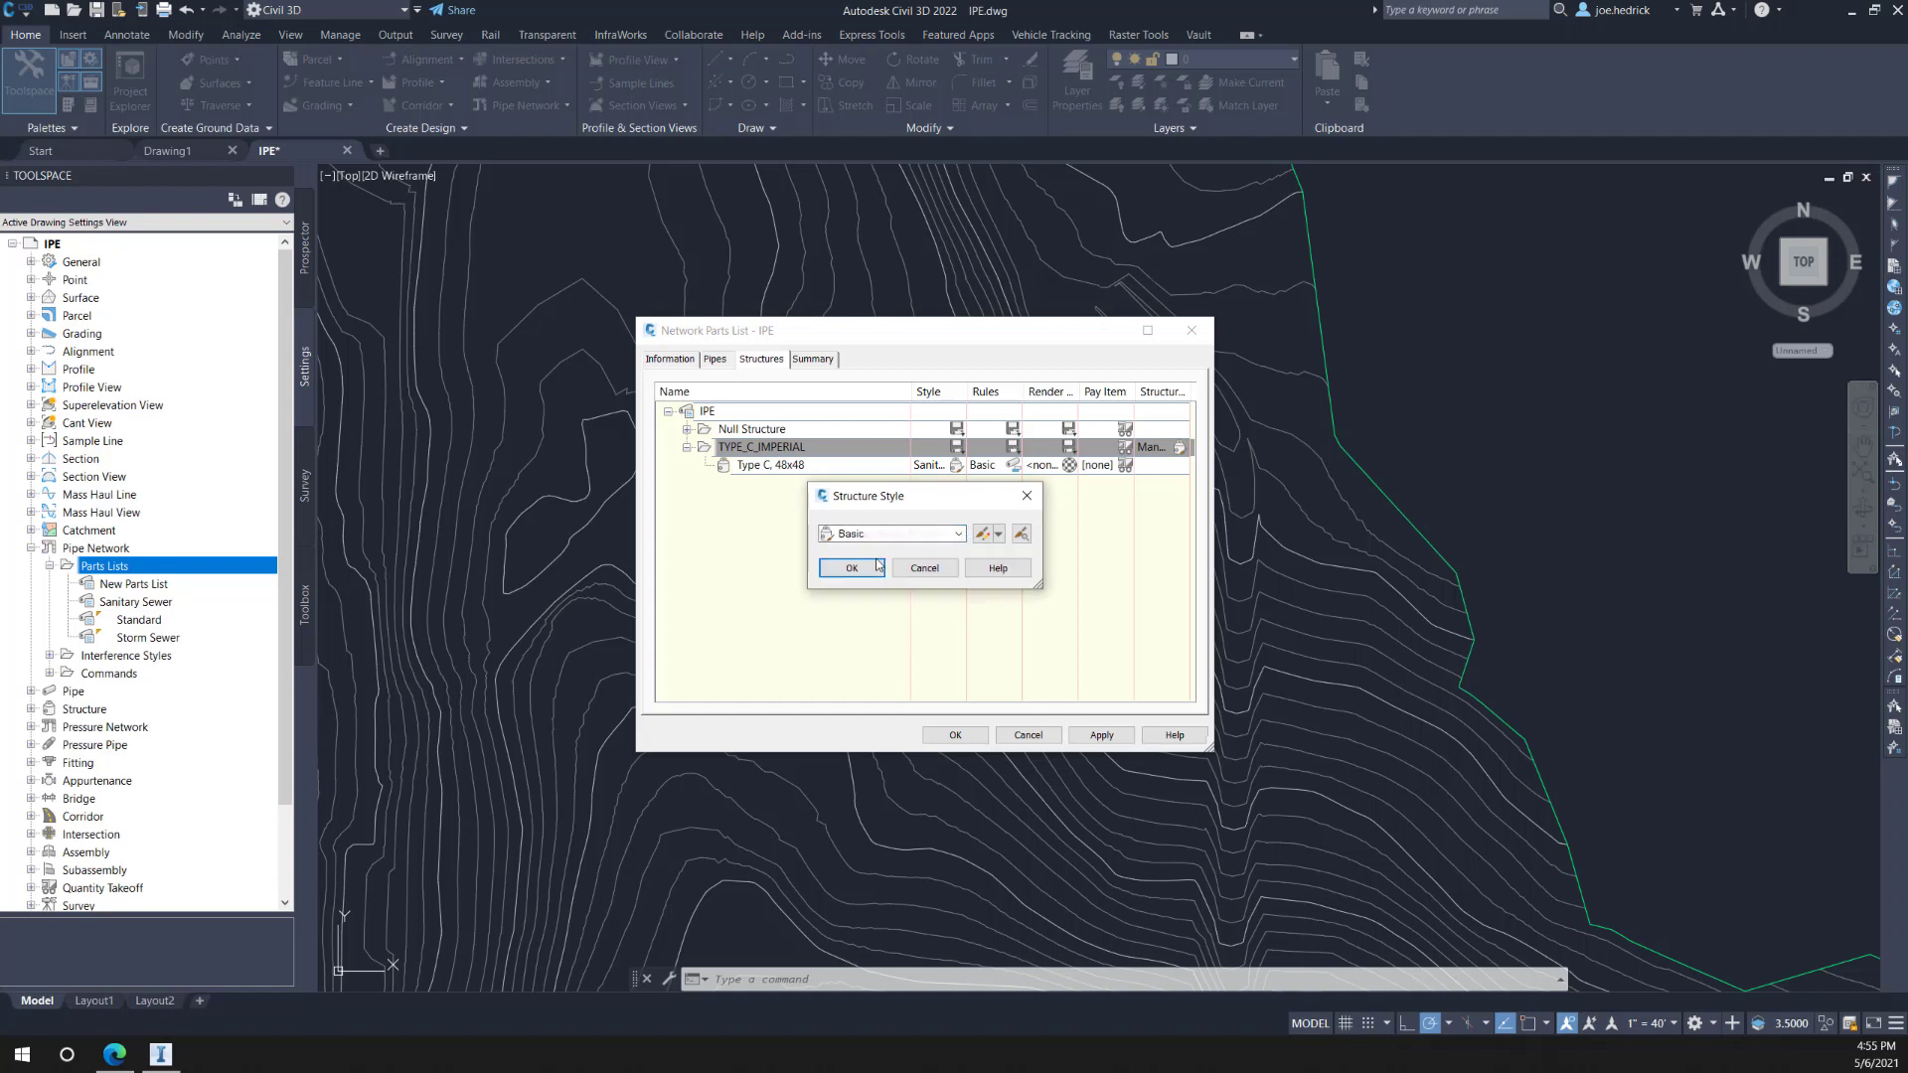
click(855, 574)
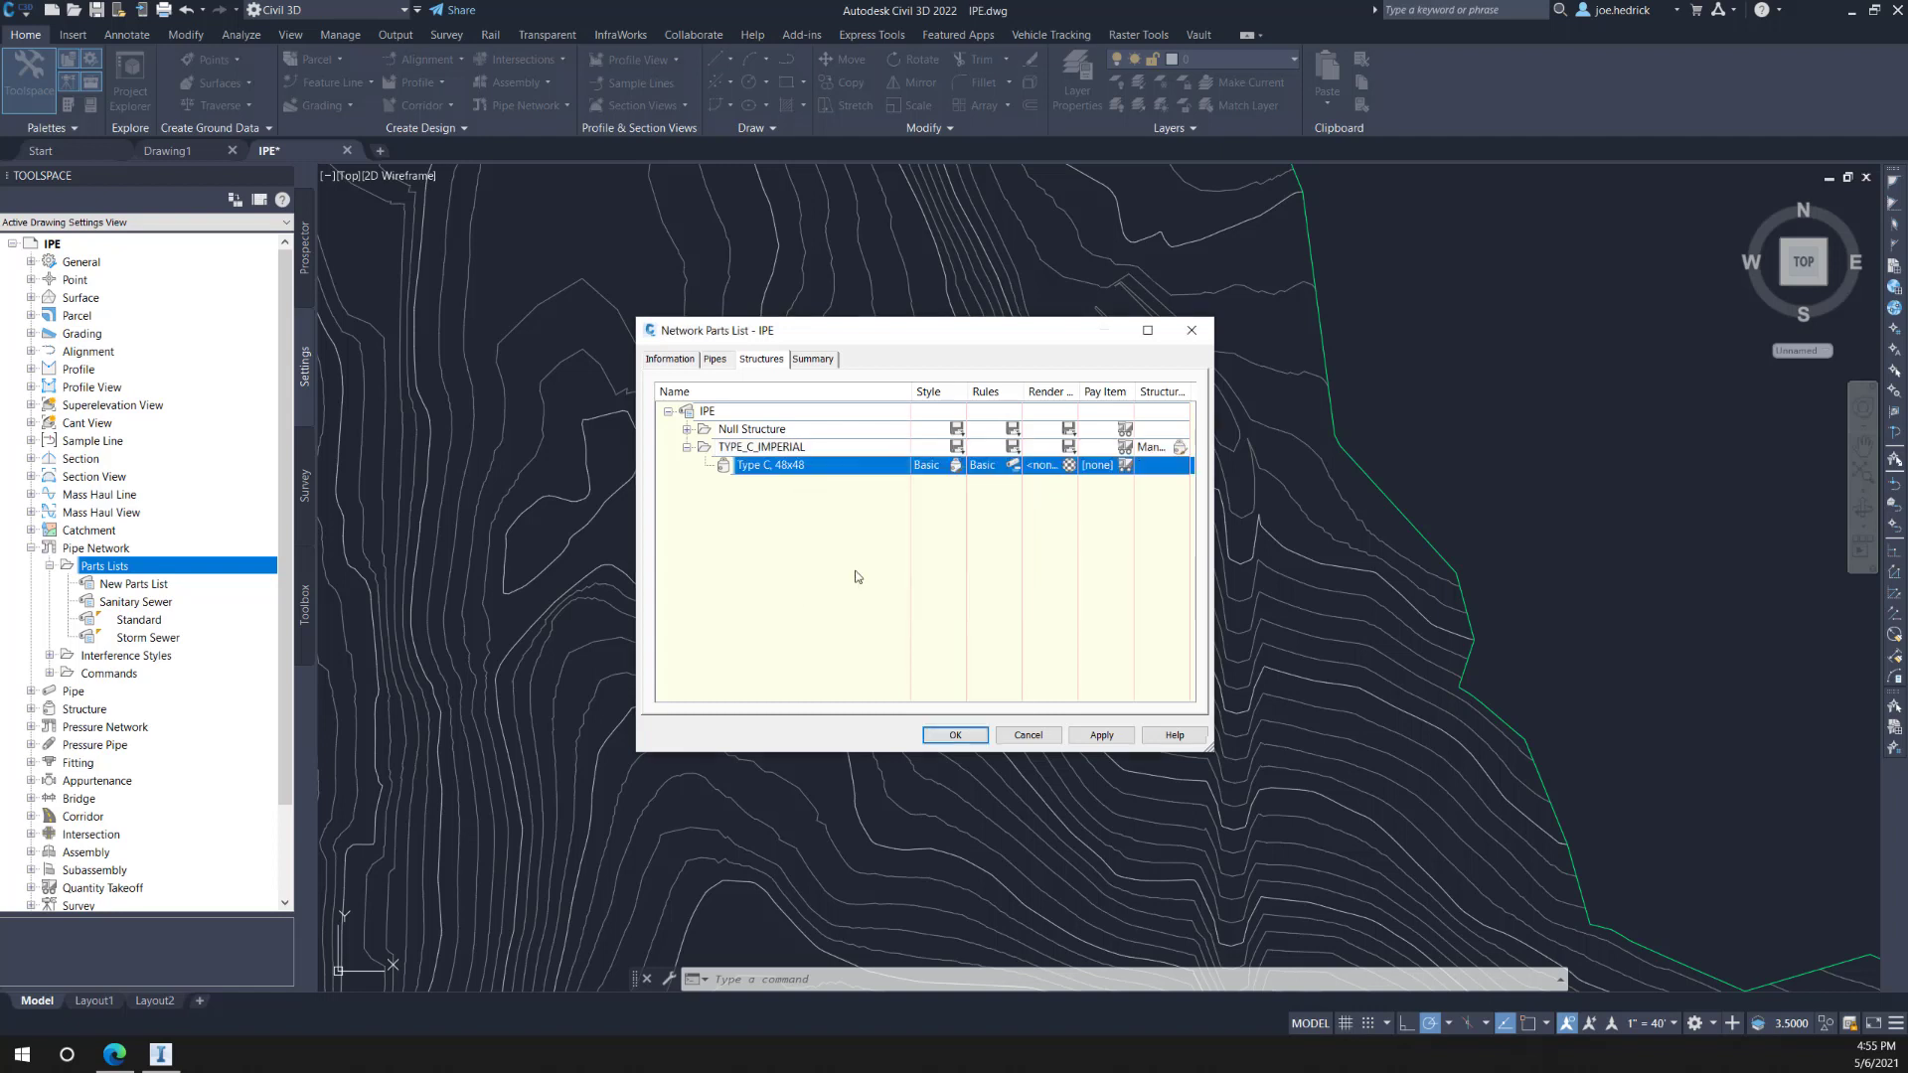
click(952, 736)
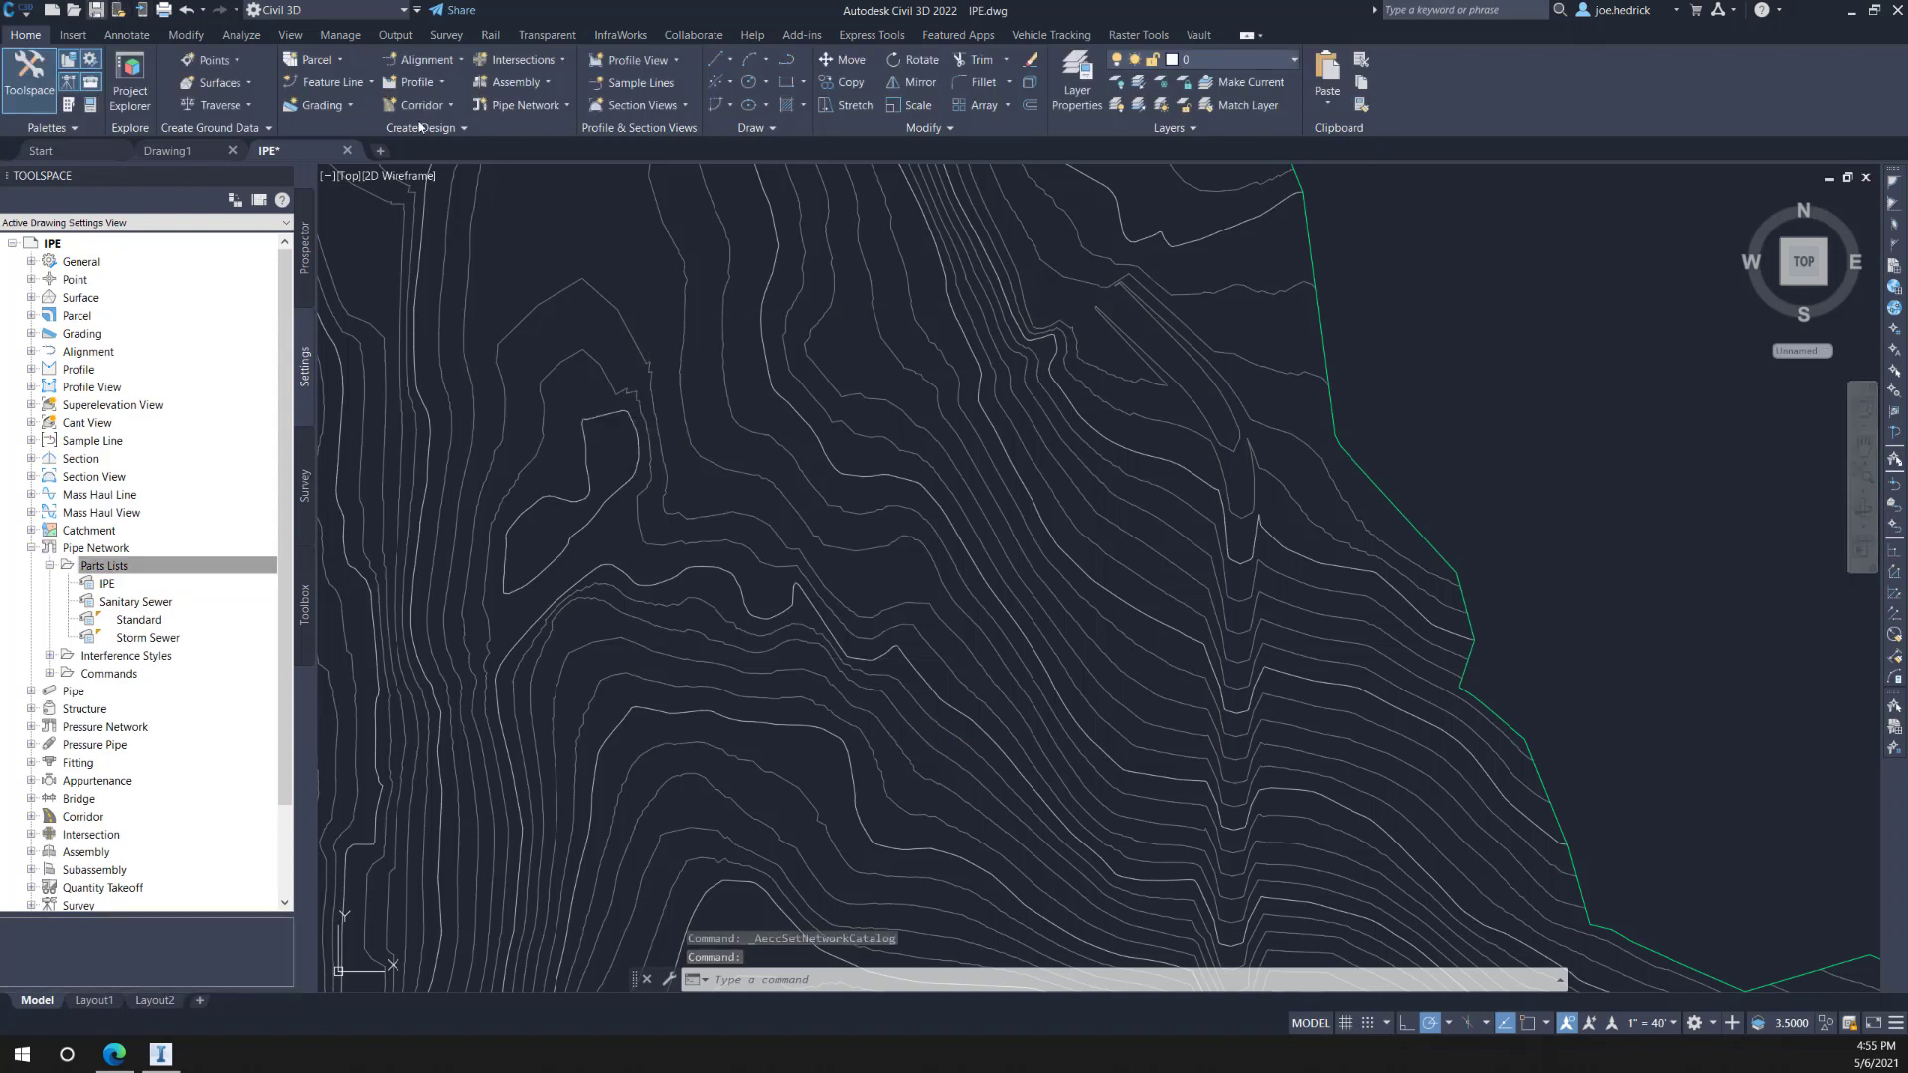
key(ctrl+s)
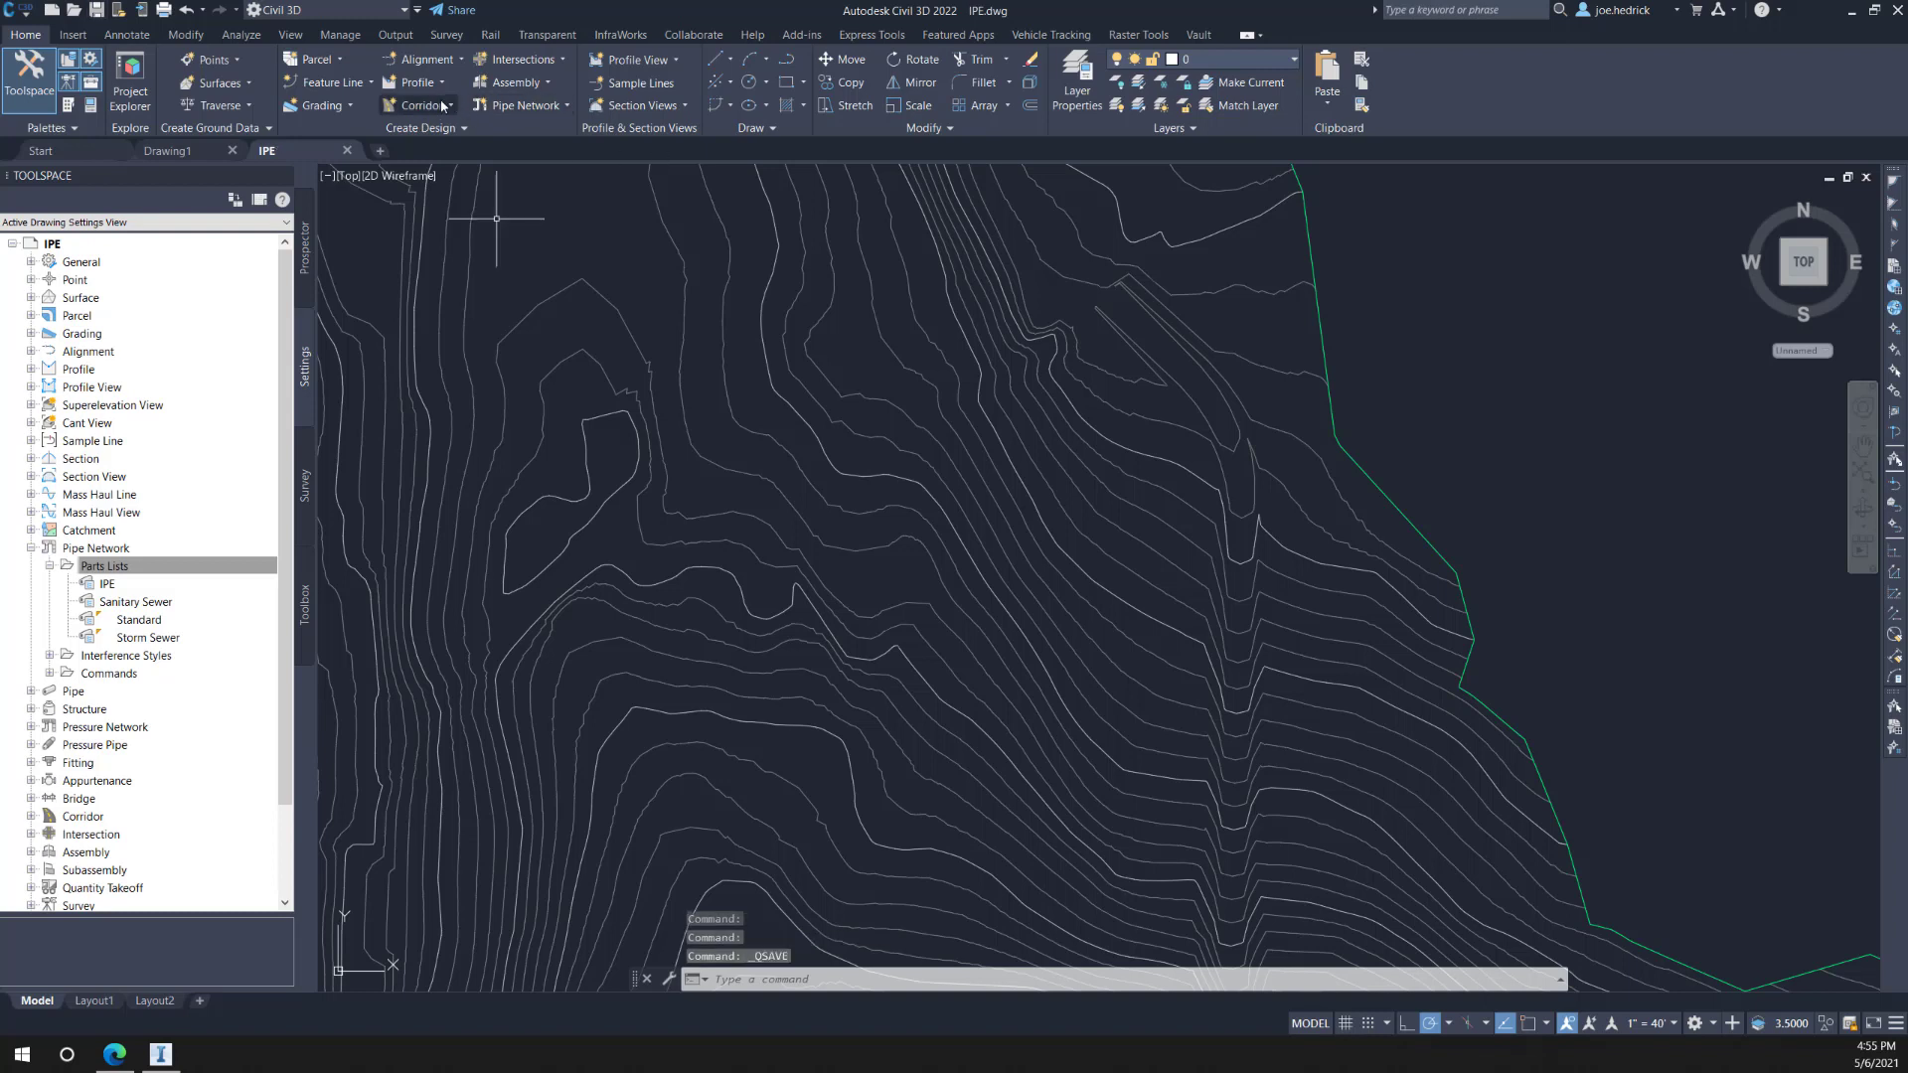
Step: Create a pipe network by layout using the IPE parts list and the Composite surface, keeping the default network name
click(526, 106)
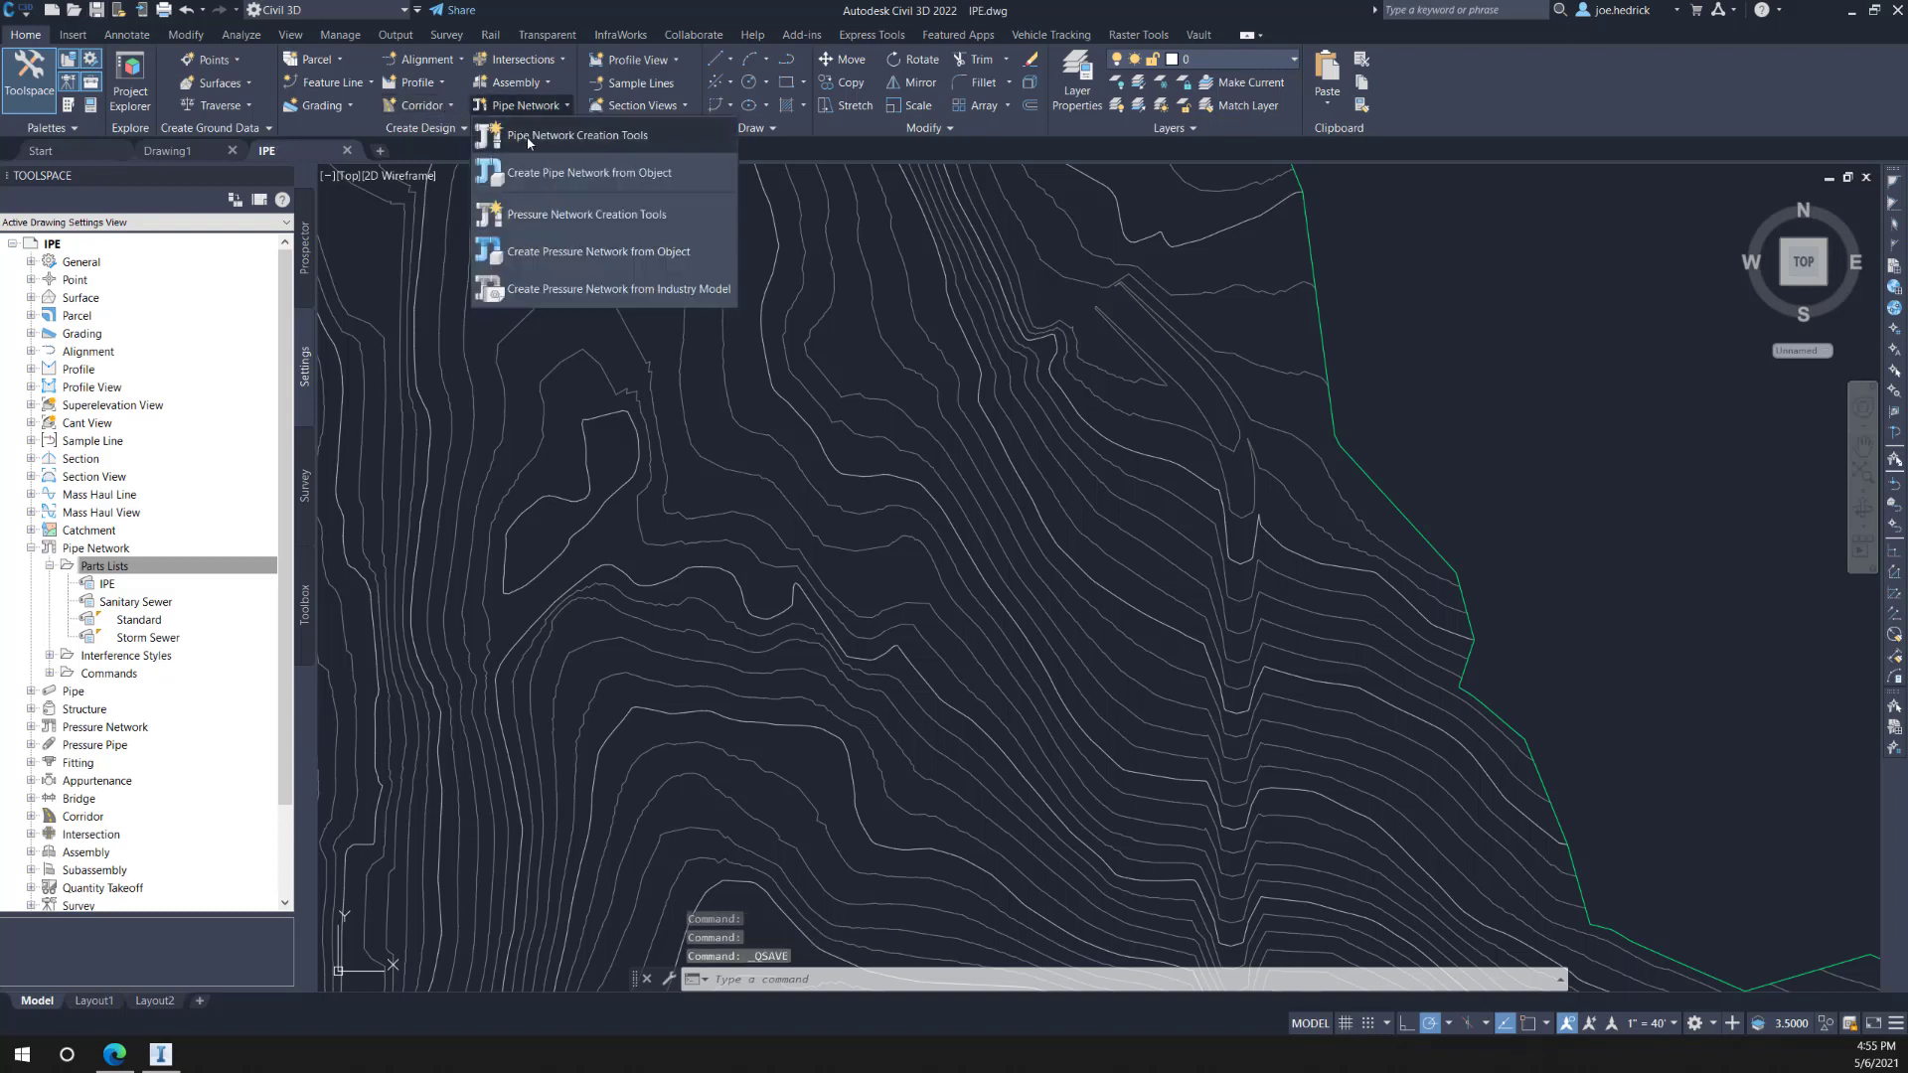
click(526, 136)
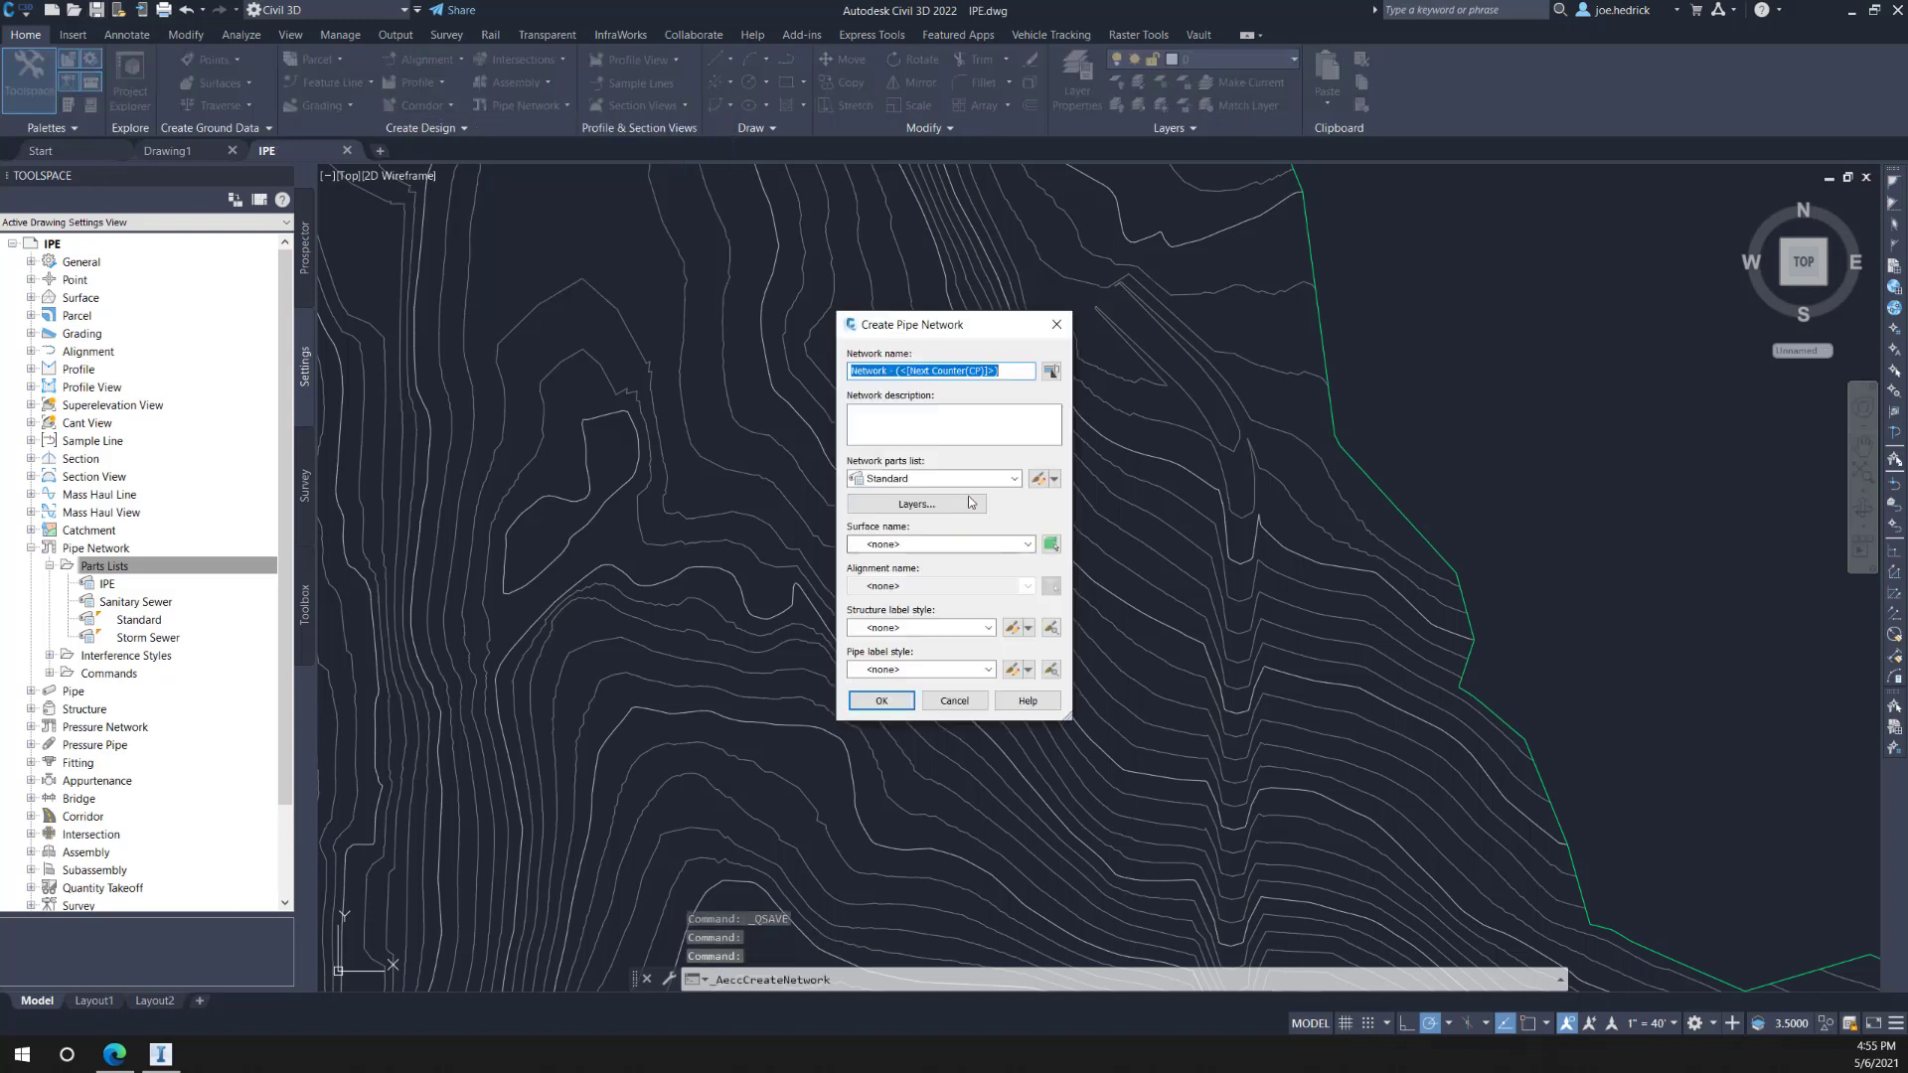
click(1014, 479)
click(882, 493)
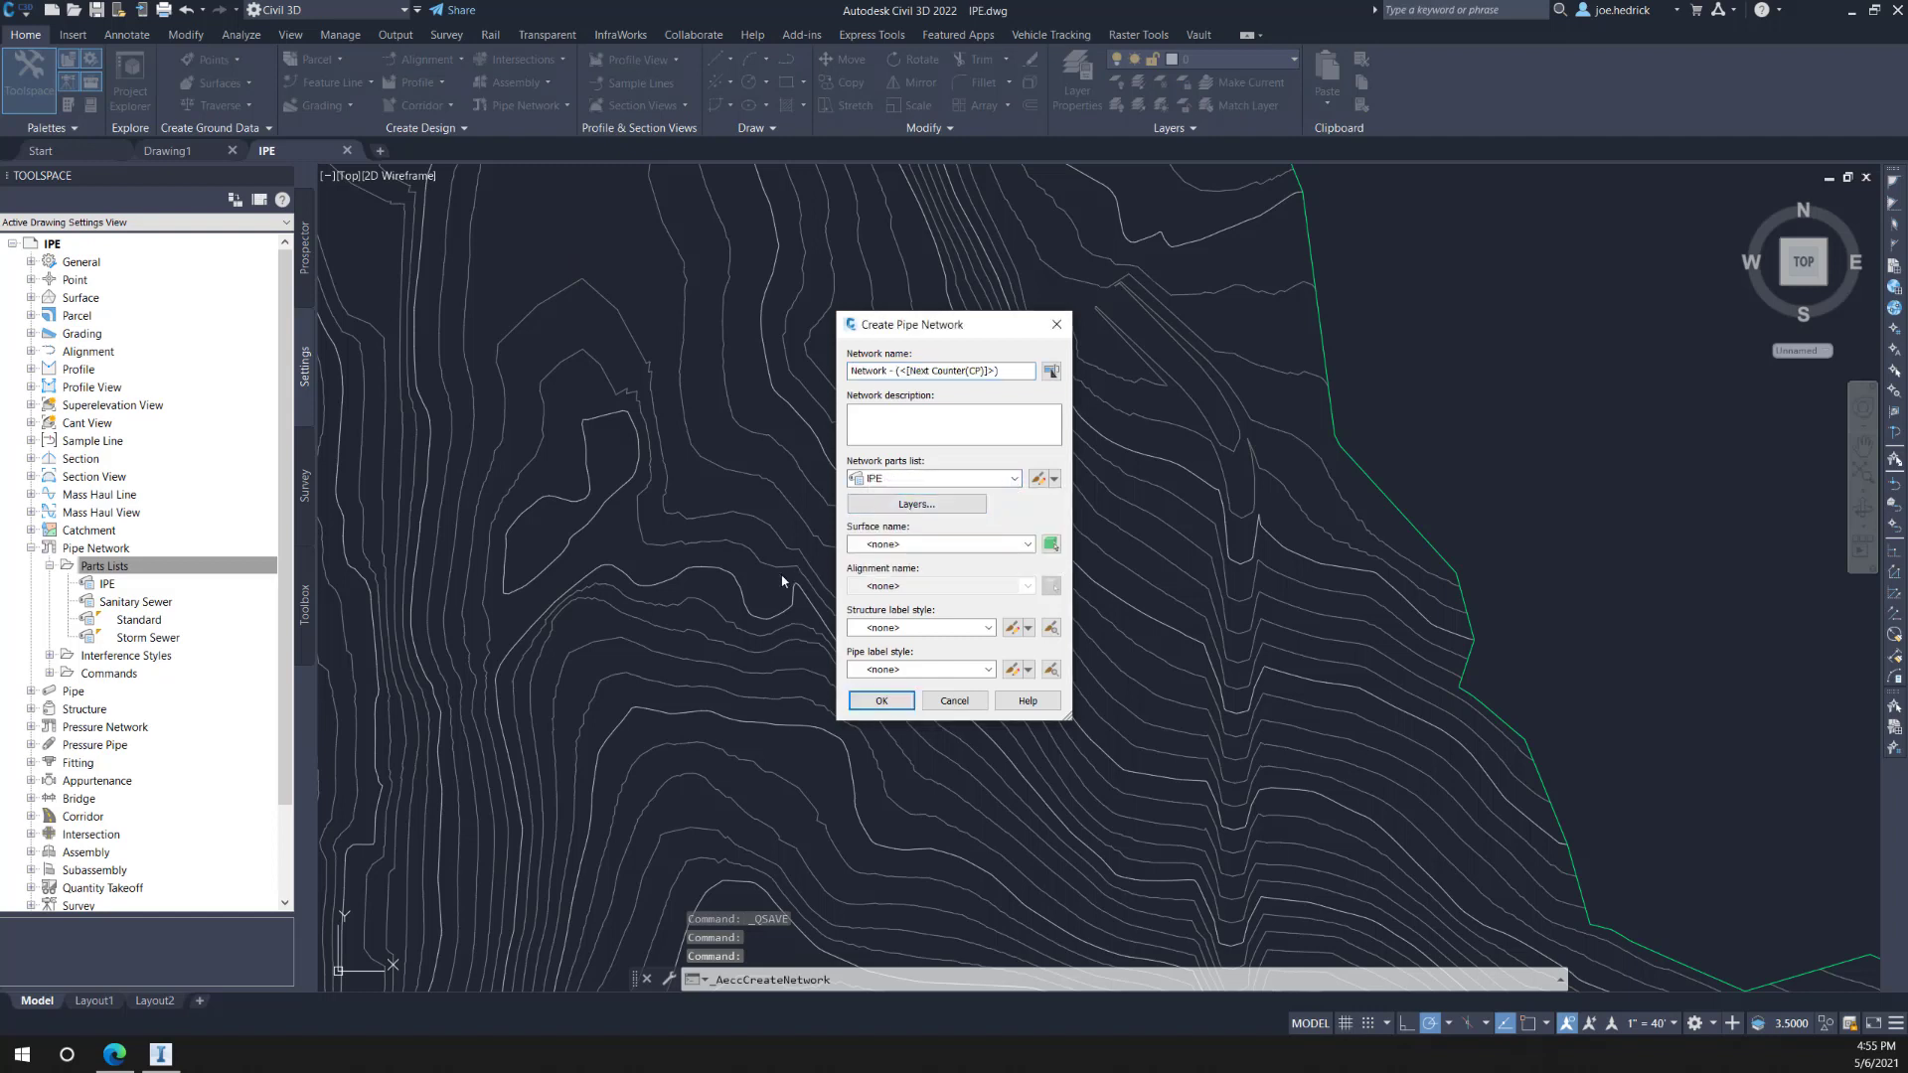
click(880, 547)
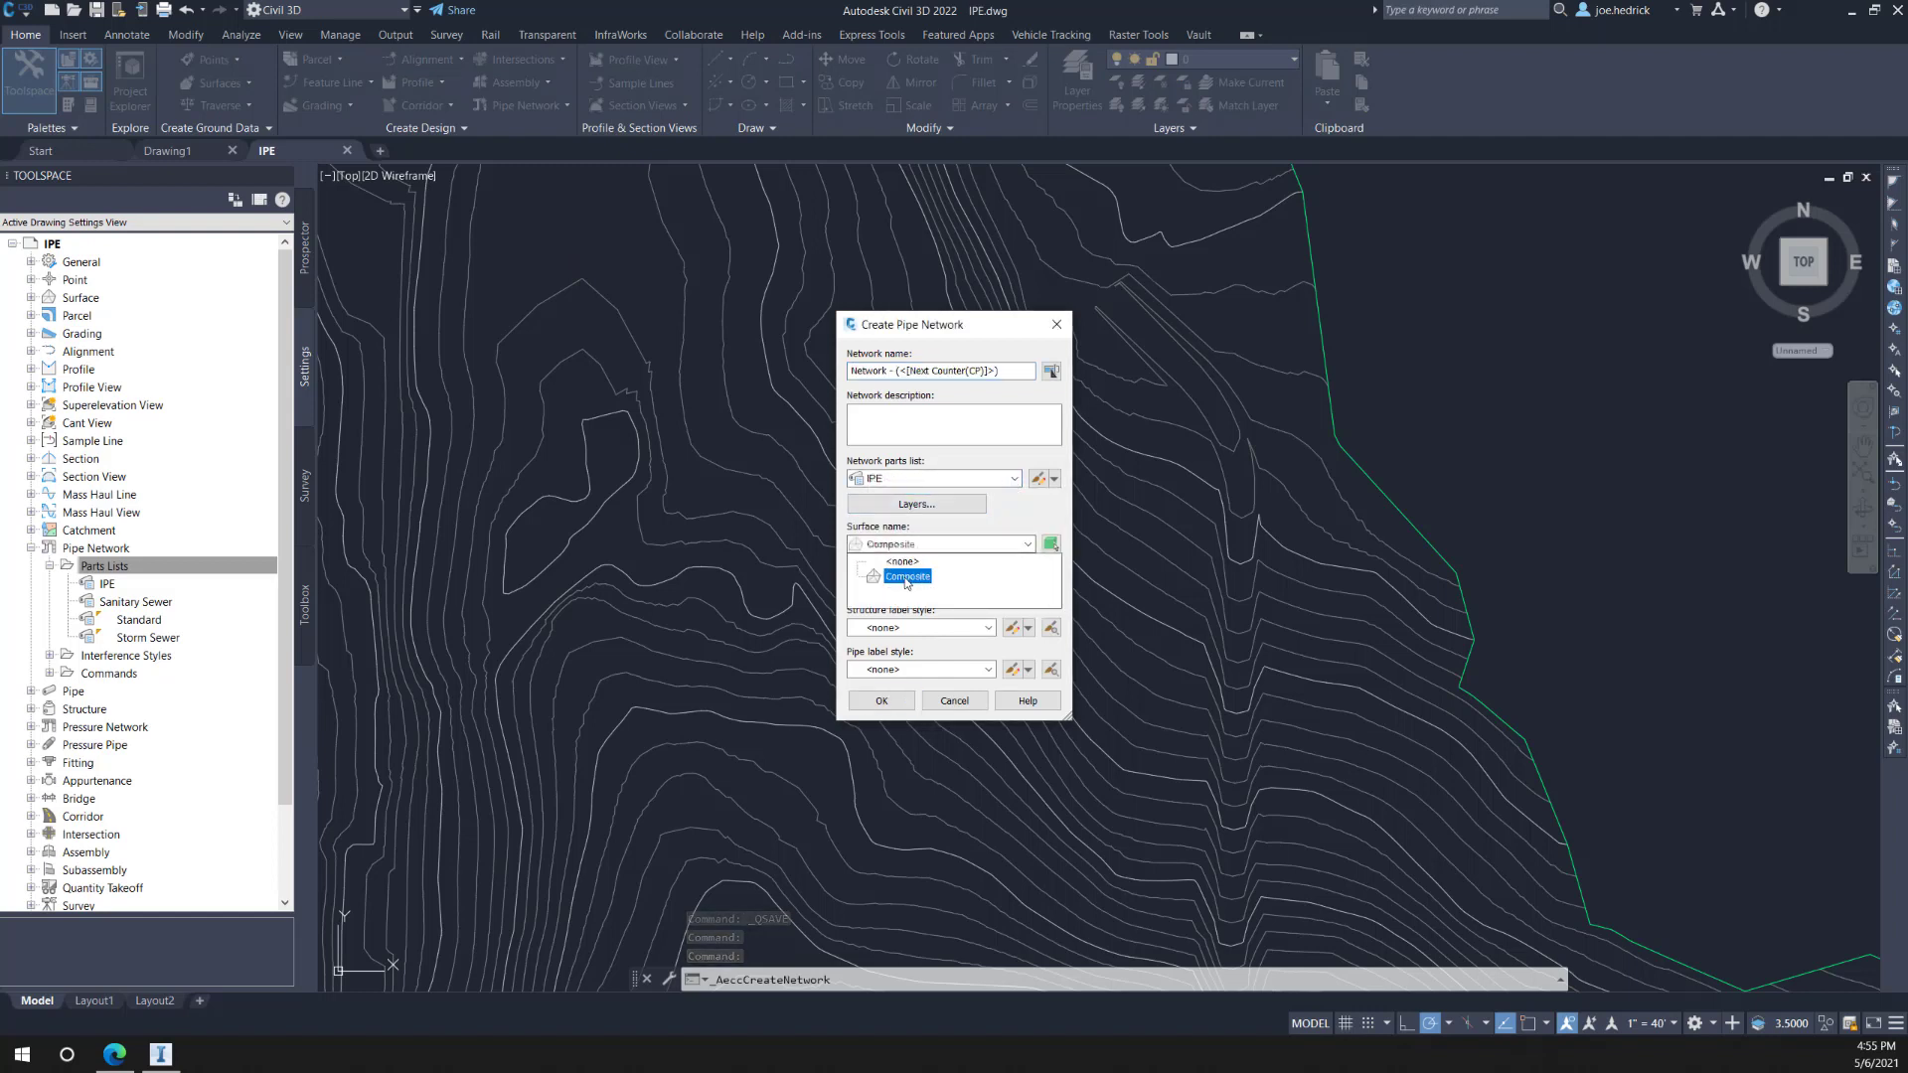
click(894, 571)
click(881, 700)
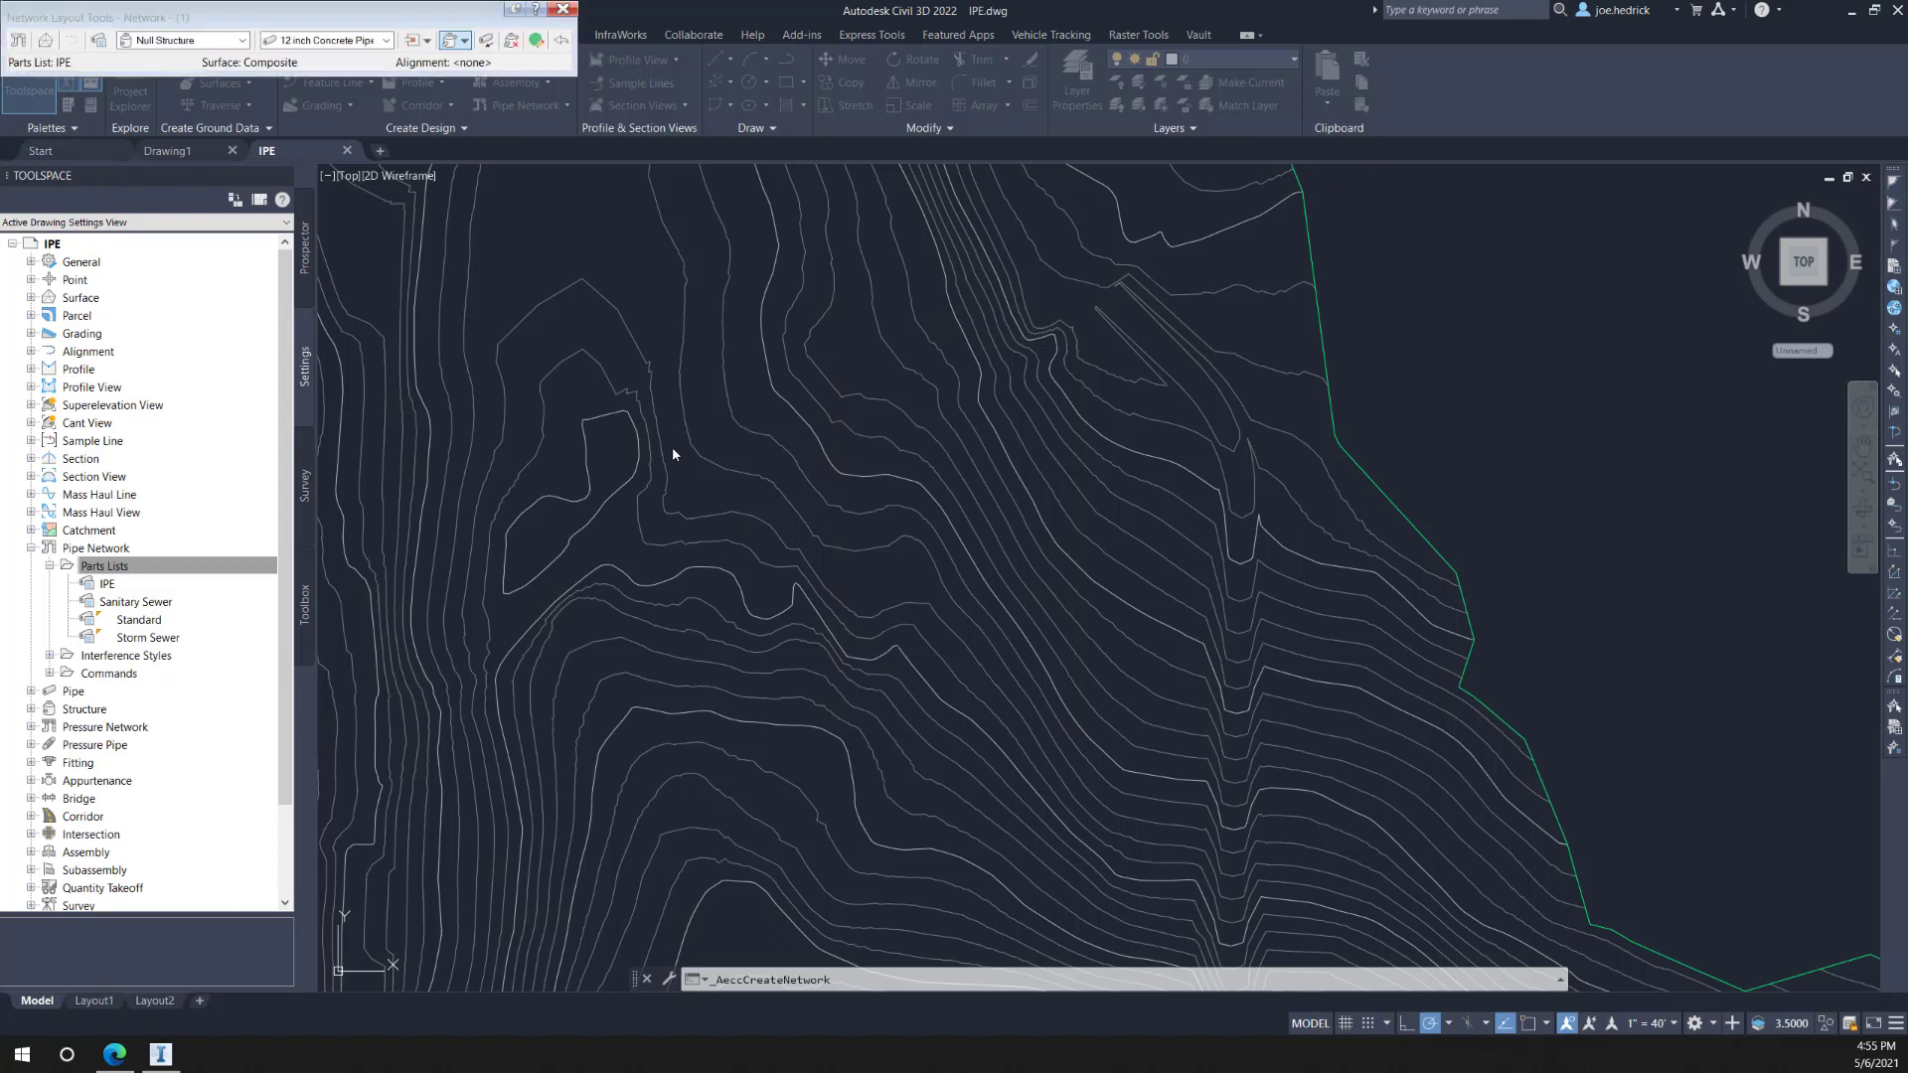
Step: Lay out a run of Type C, 48x48 structures joined by 12 inch Concrete Pipe across the contours near the closed contour
drag(184, 16, 349, 174)
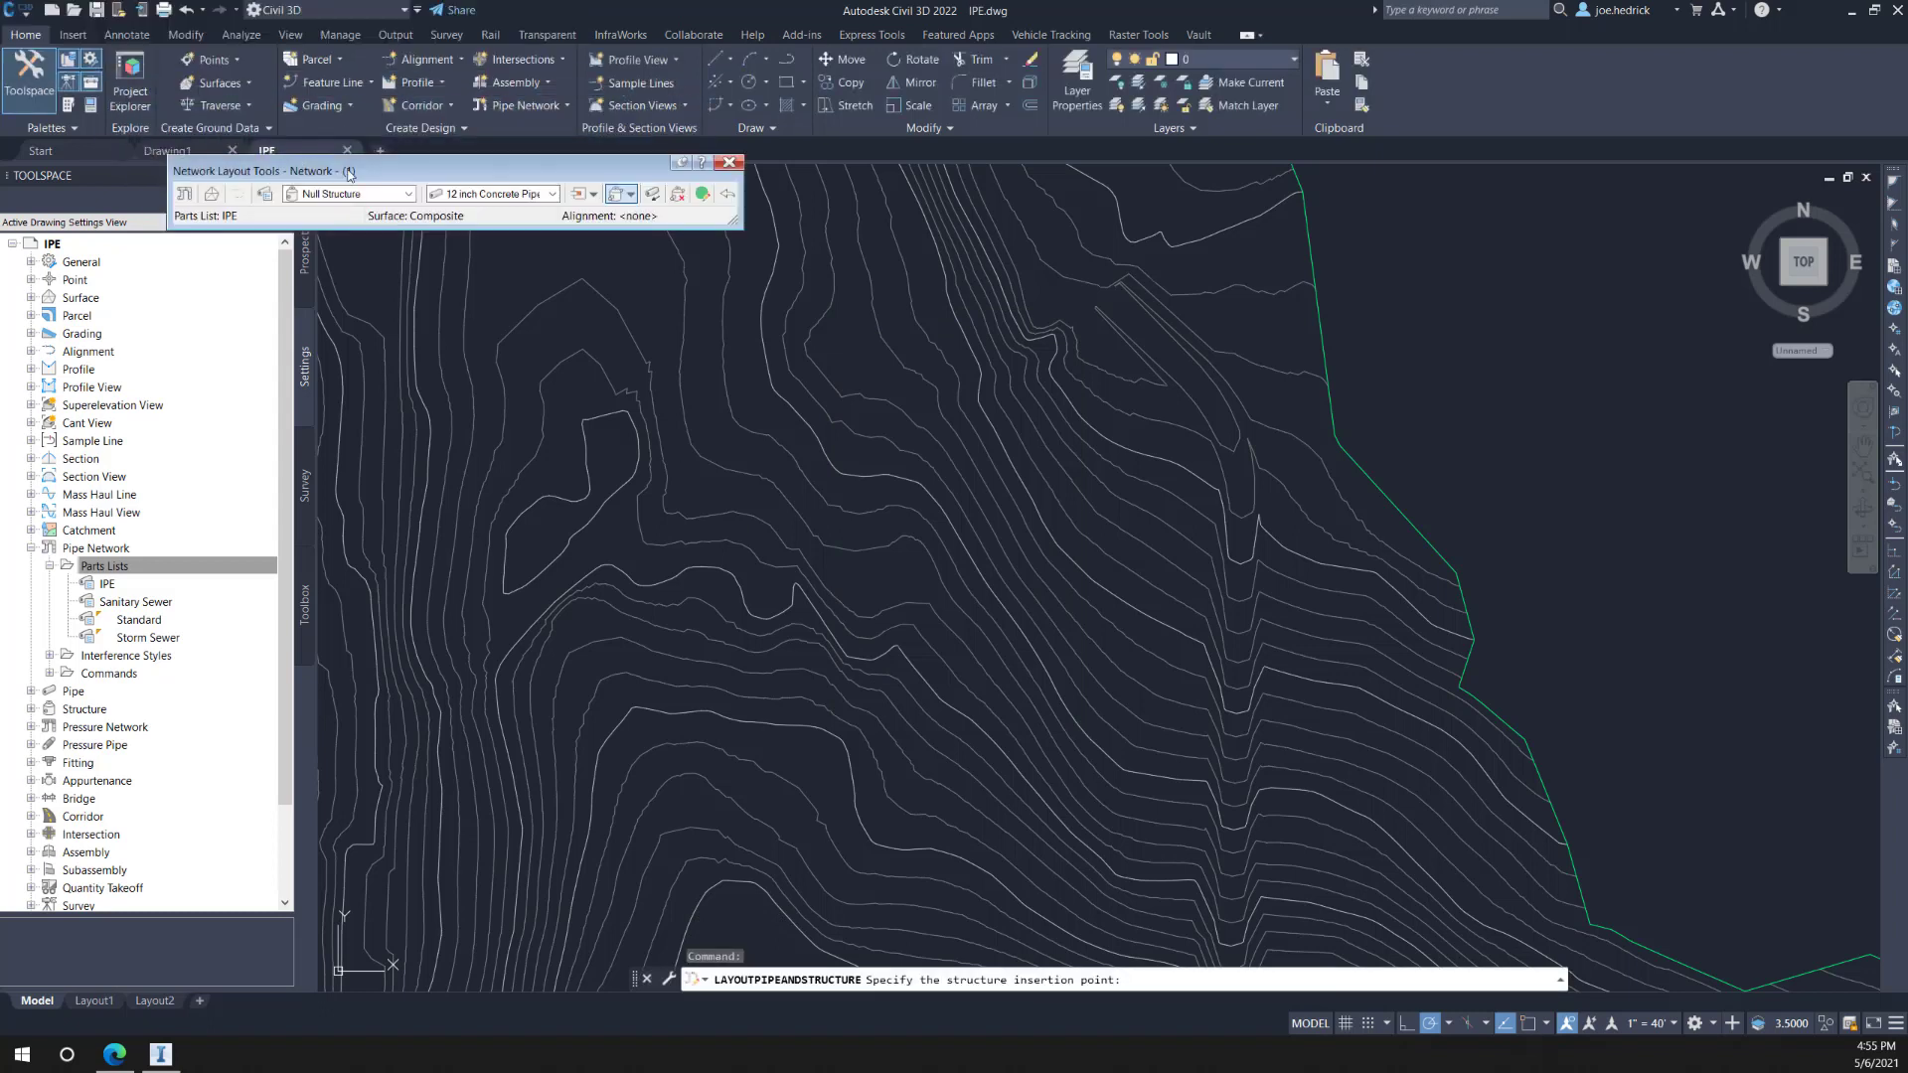
click(408, 196)
click(294, 241)
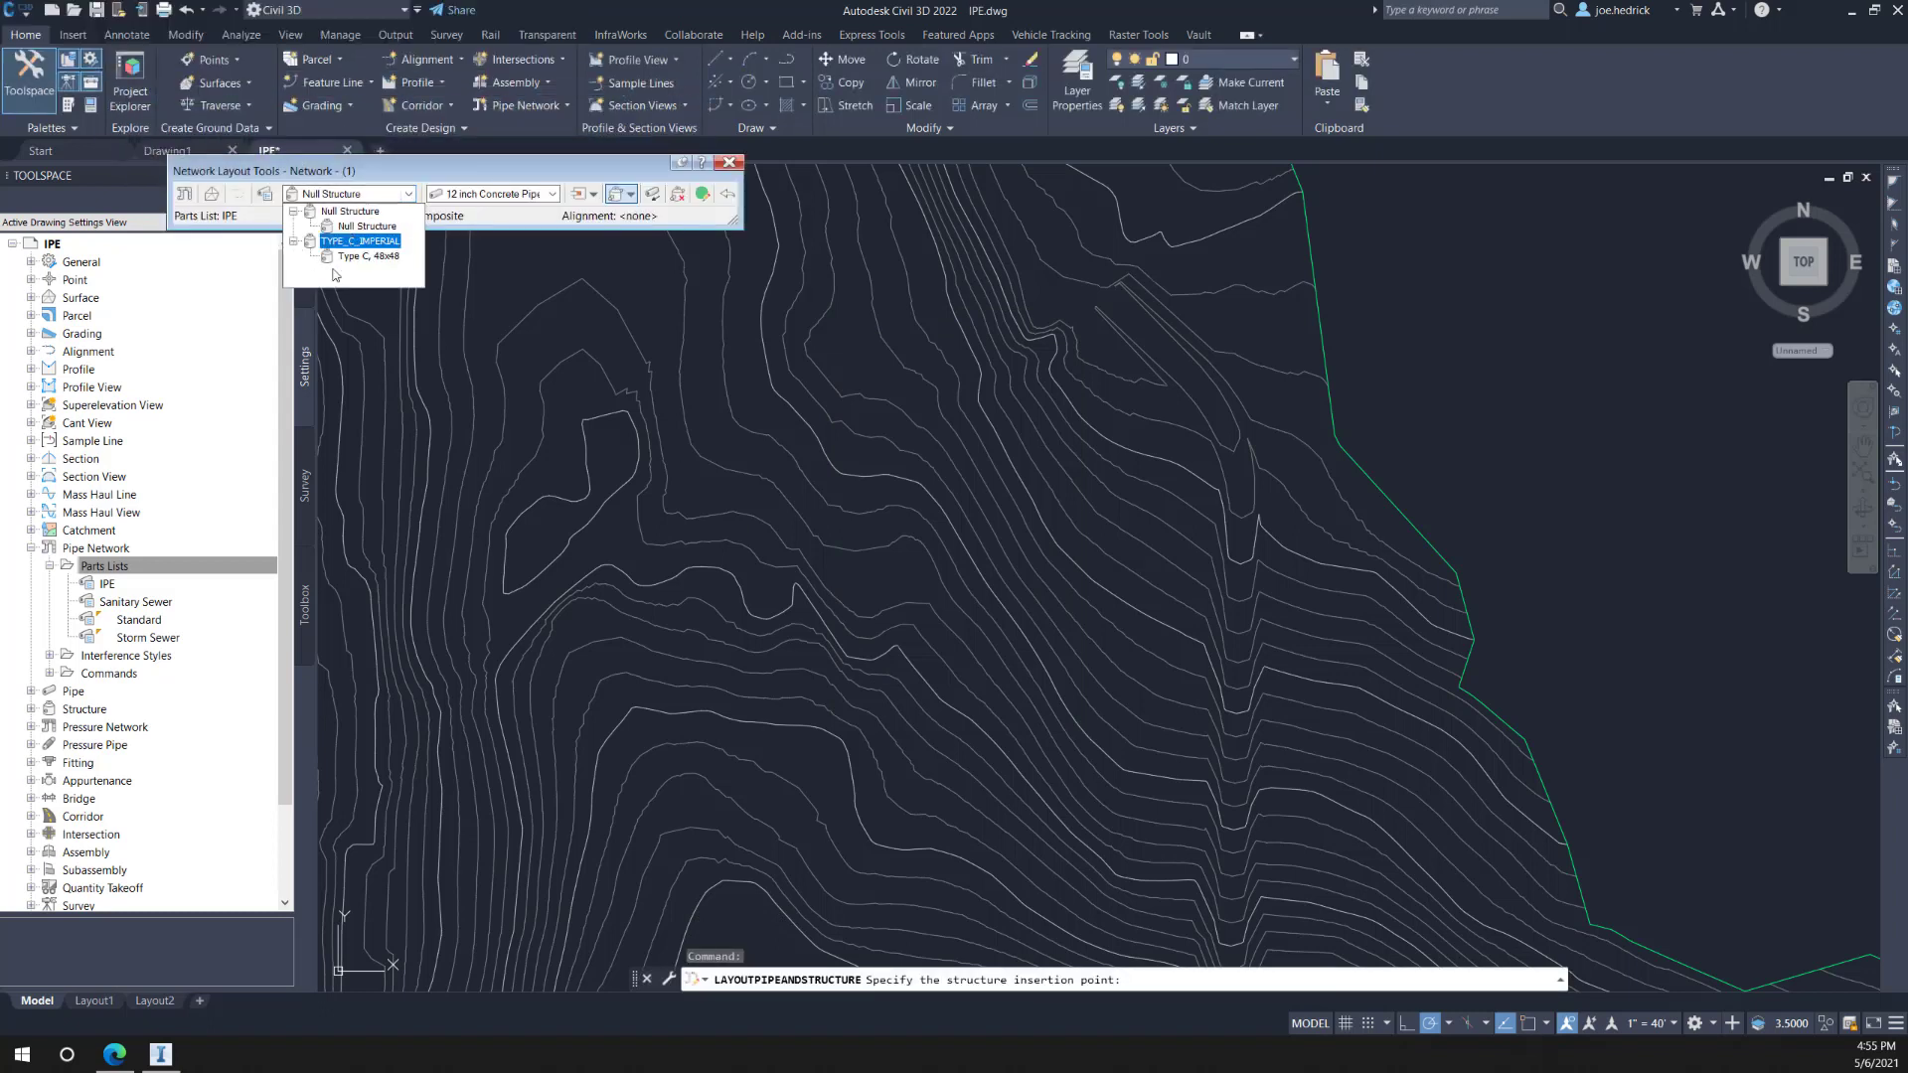
click(360, 259)
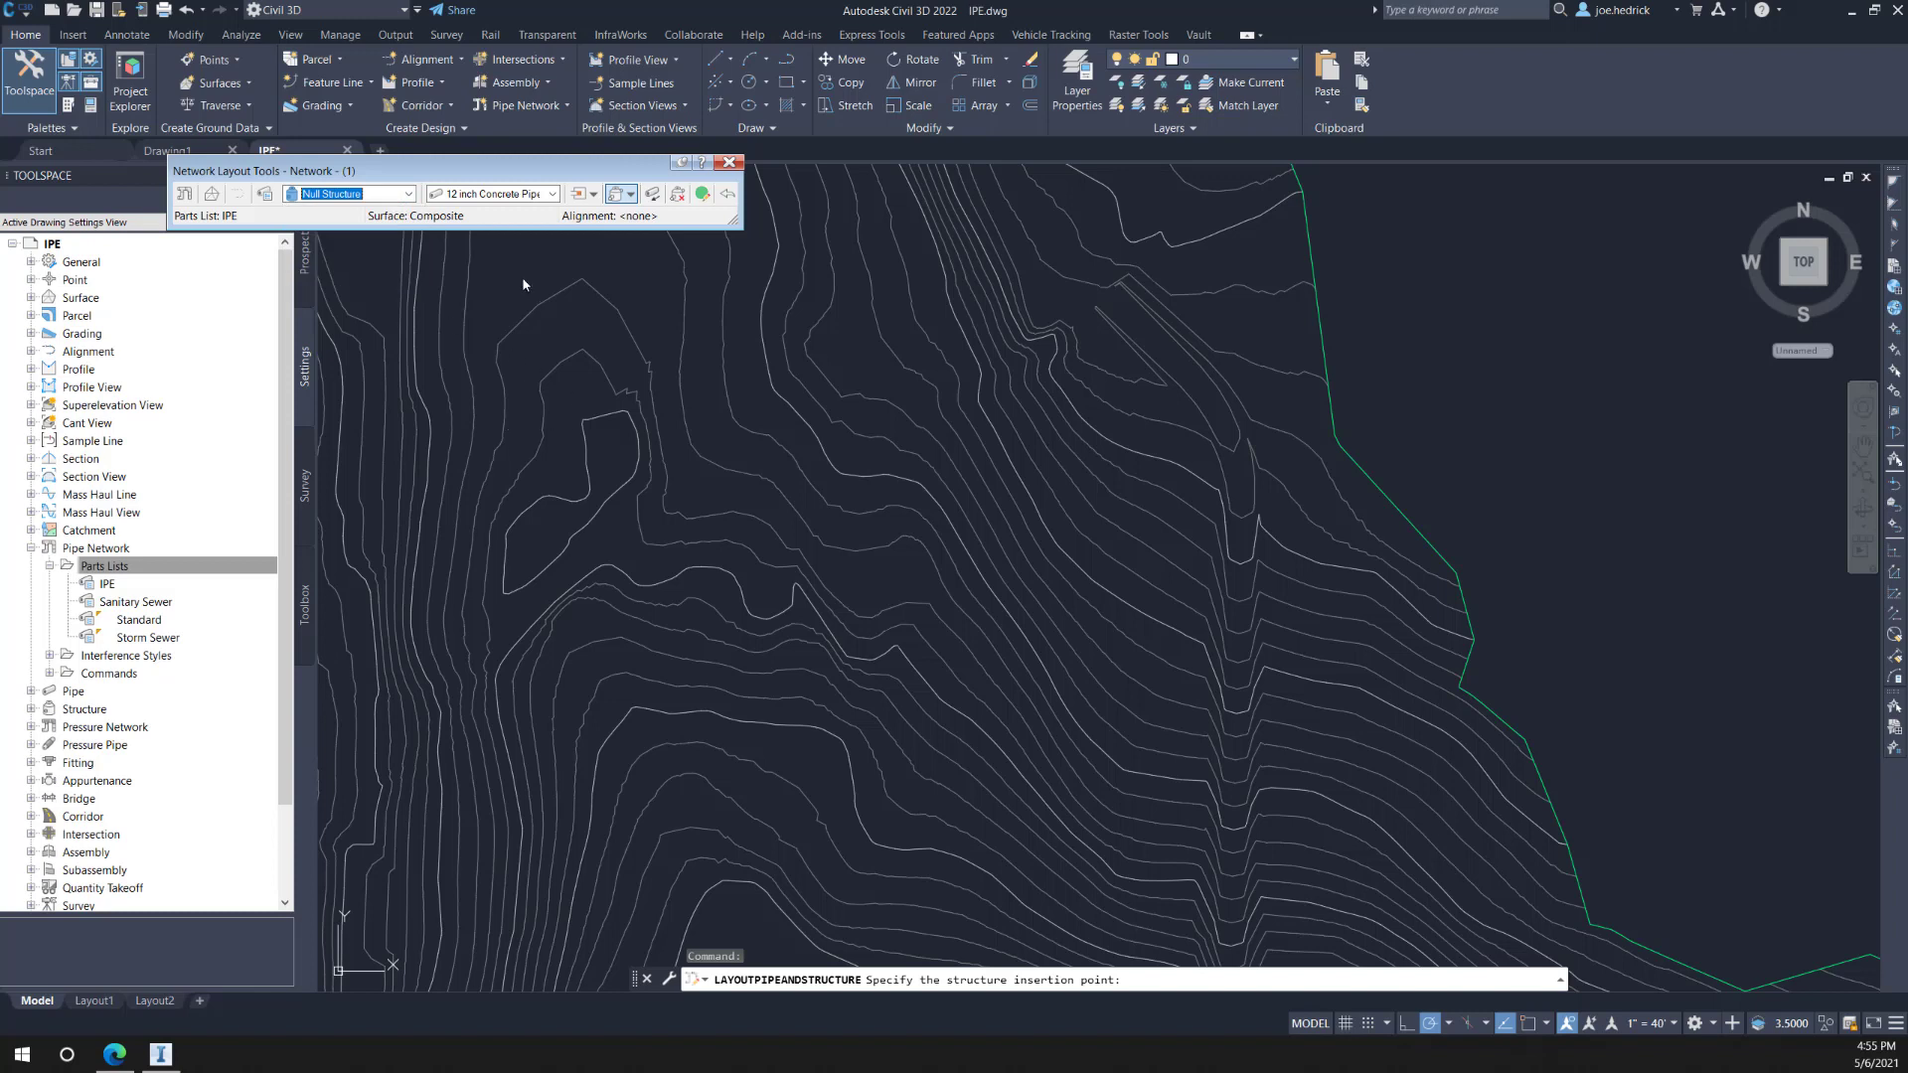
click(578, 198)
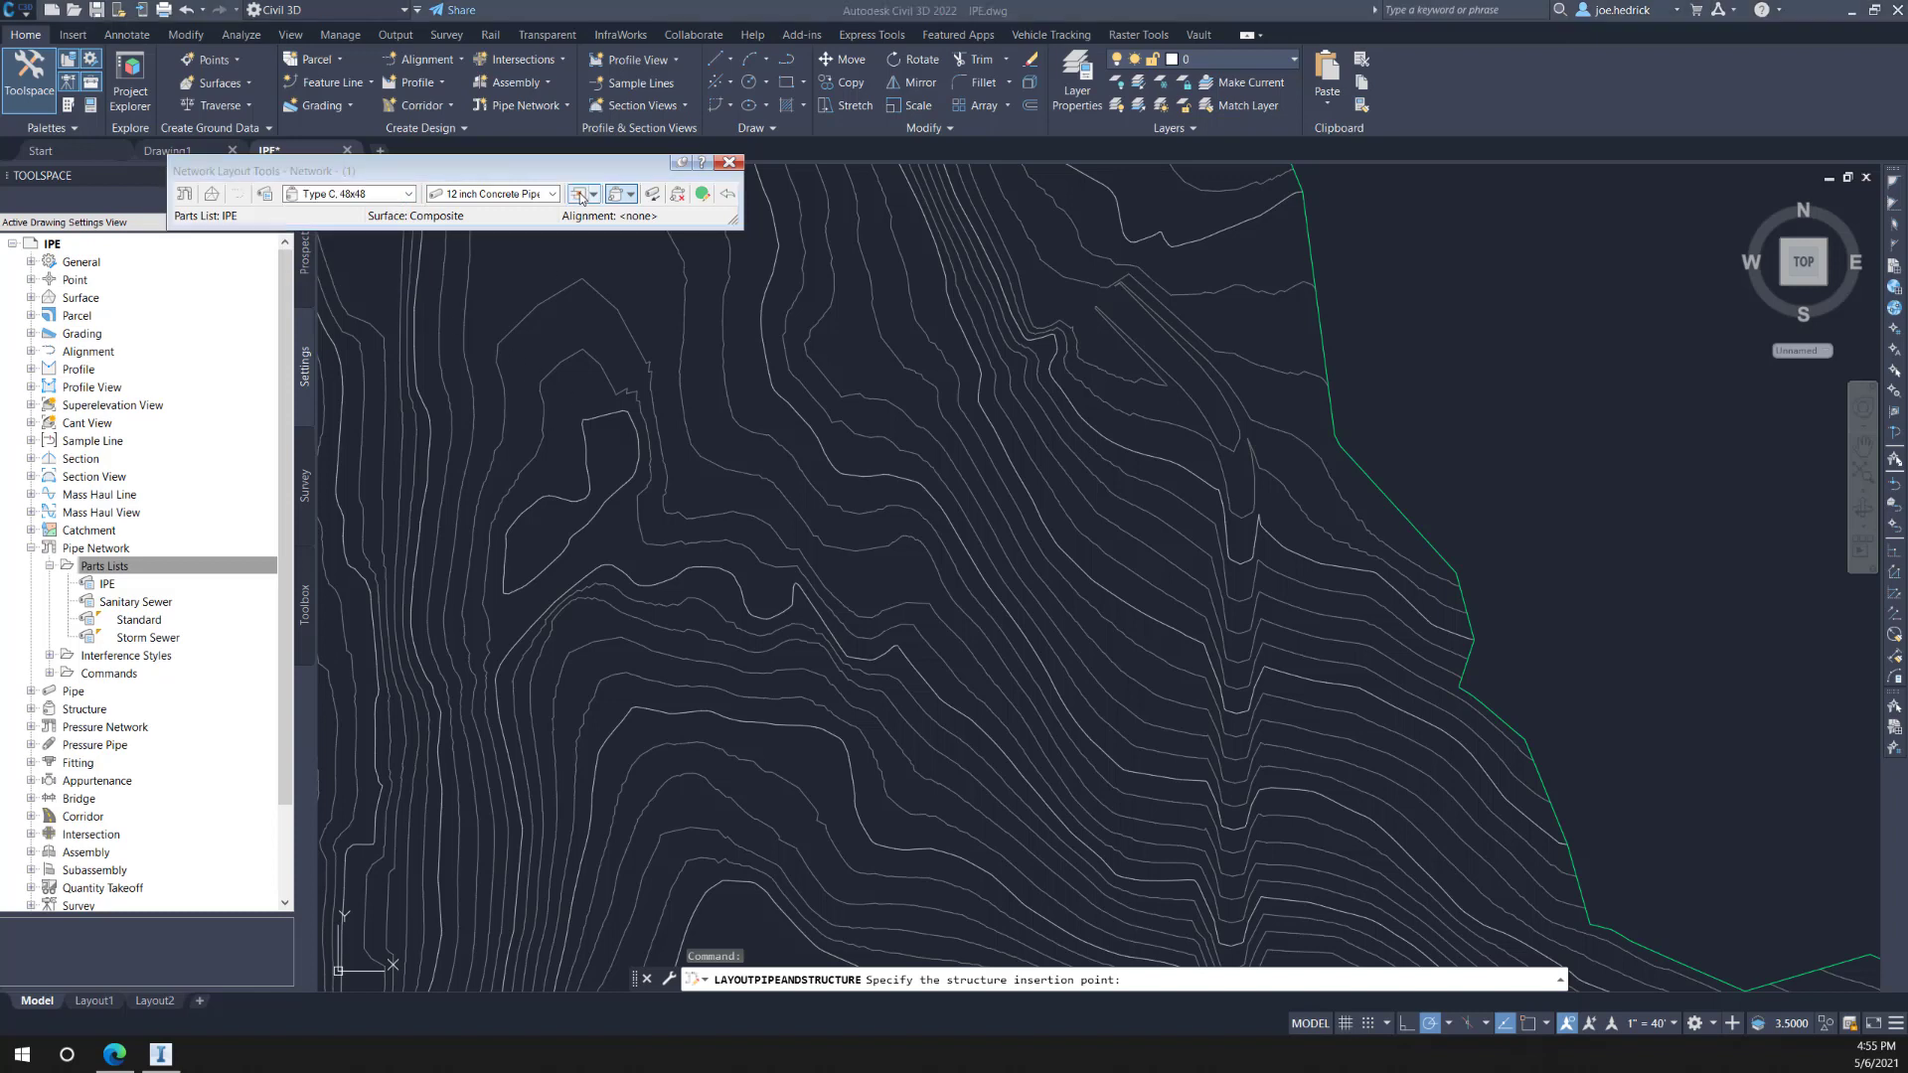
click(501, 472)
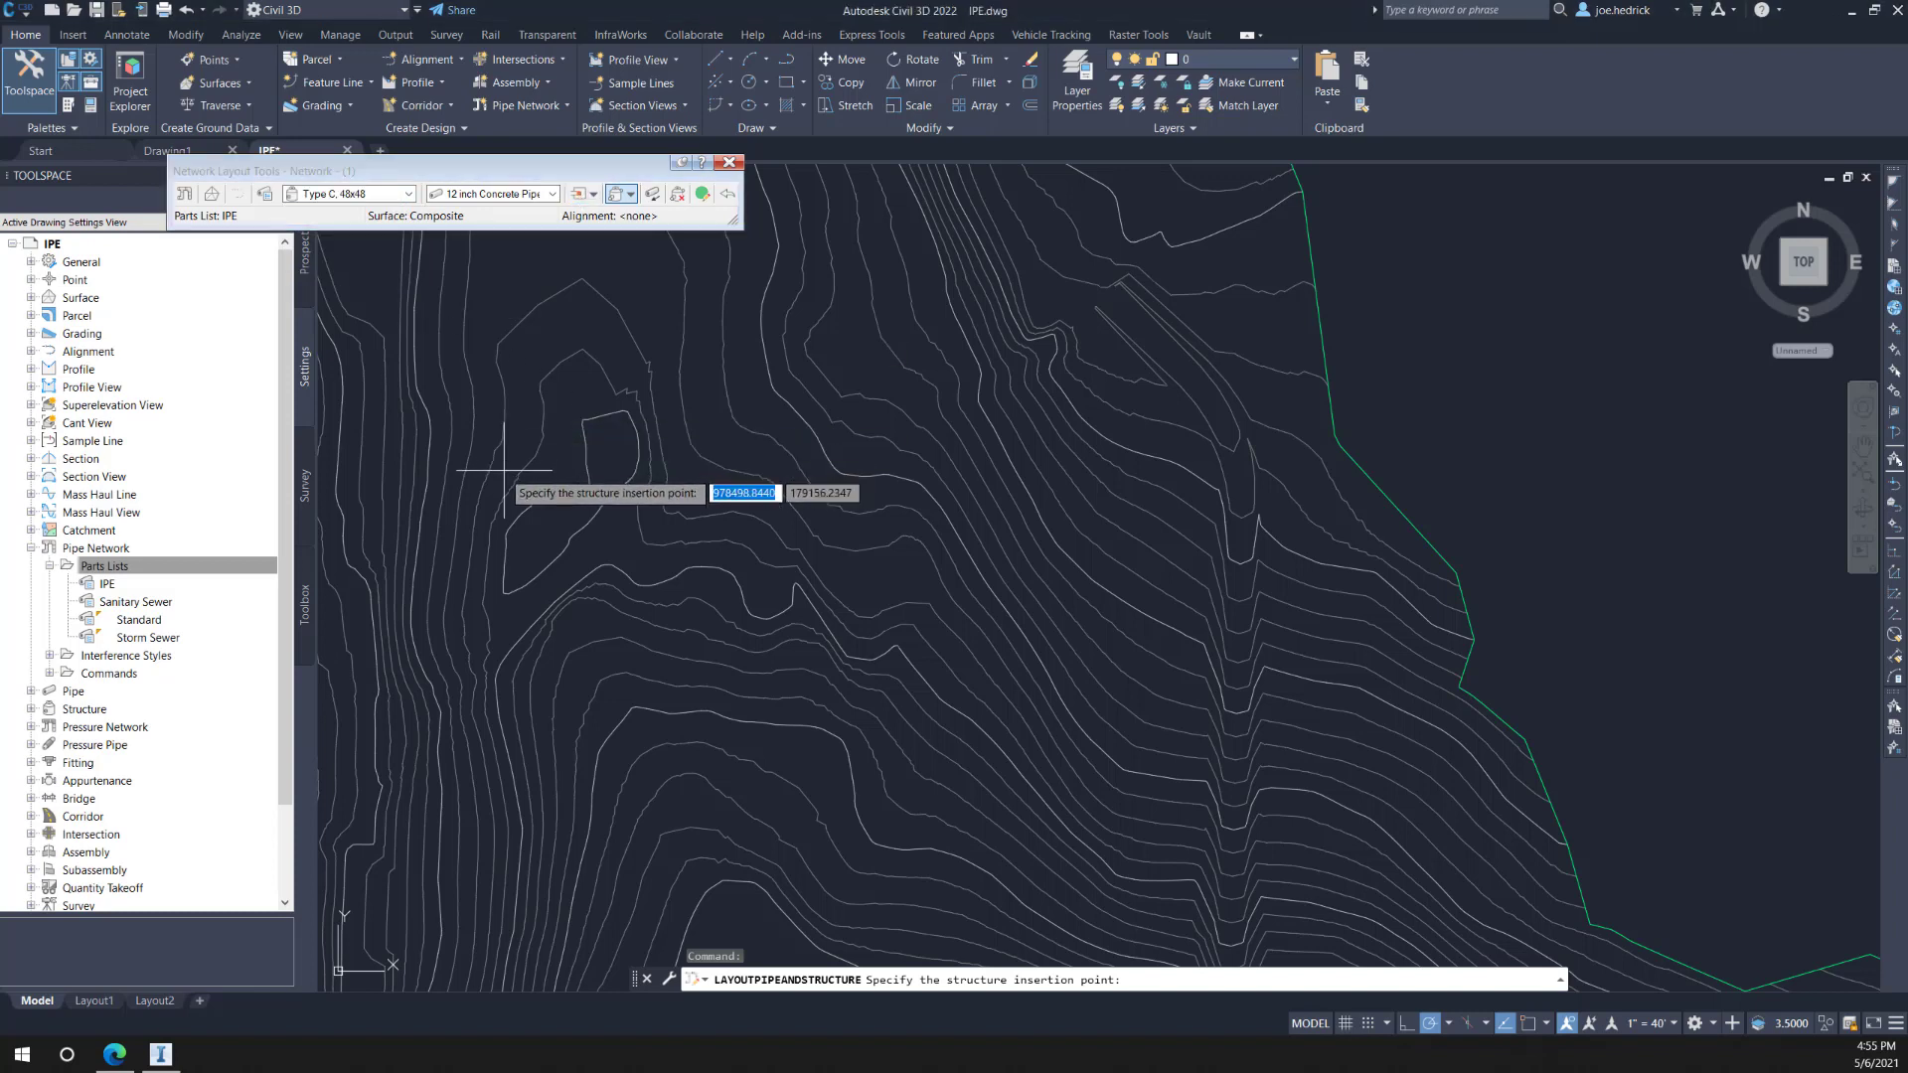
click(598, 426)
click(646, 399)
scroll(647, 396, up, 3)
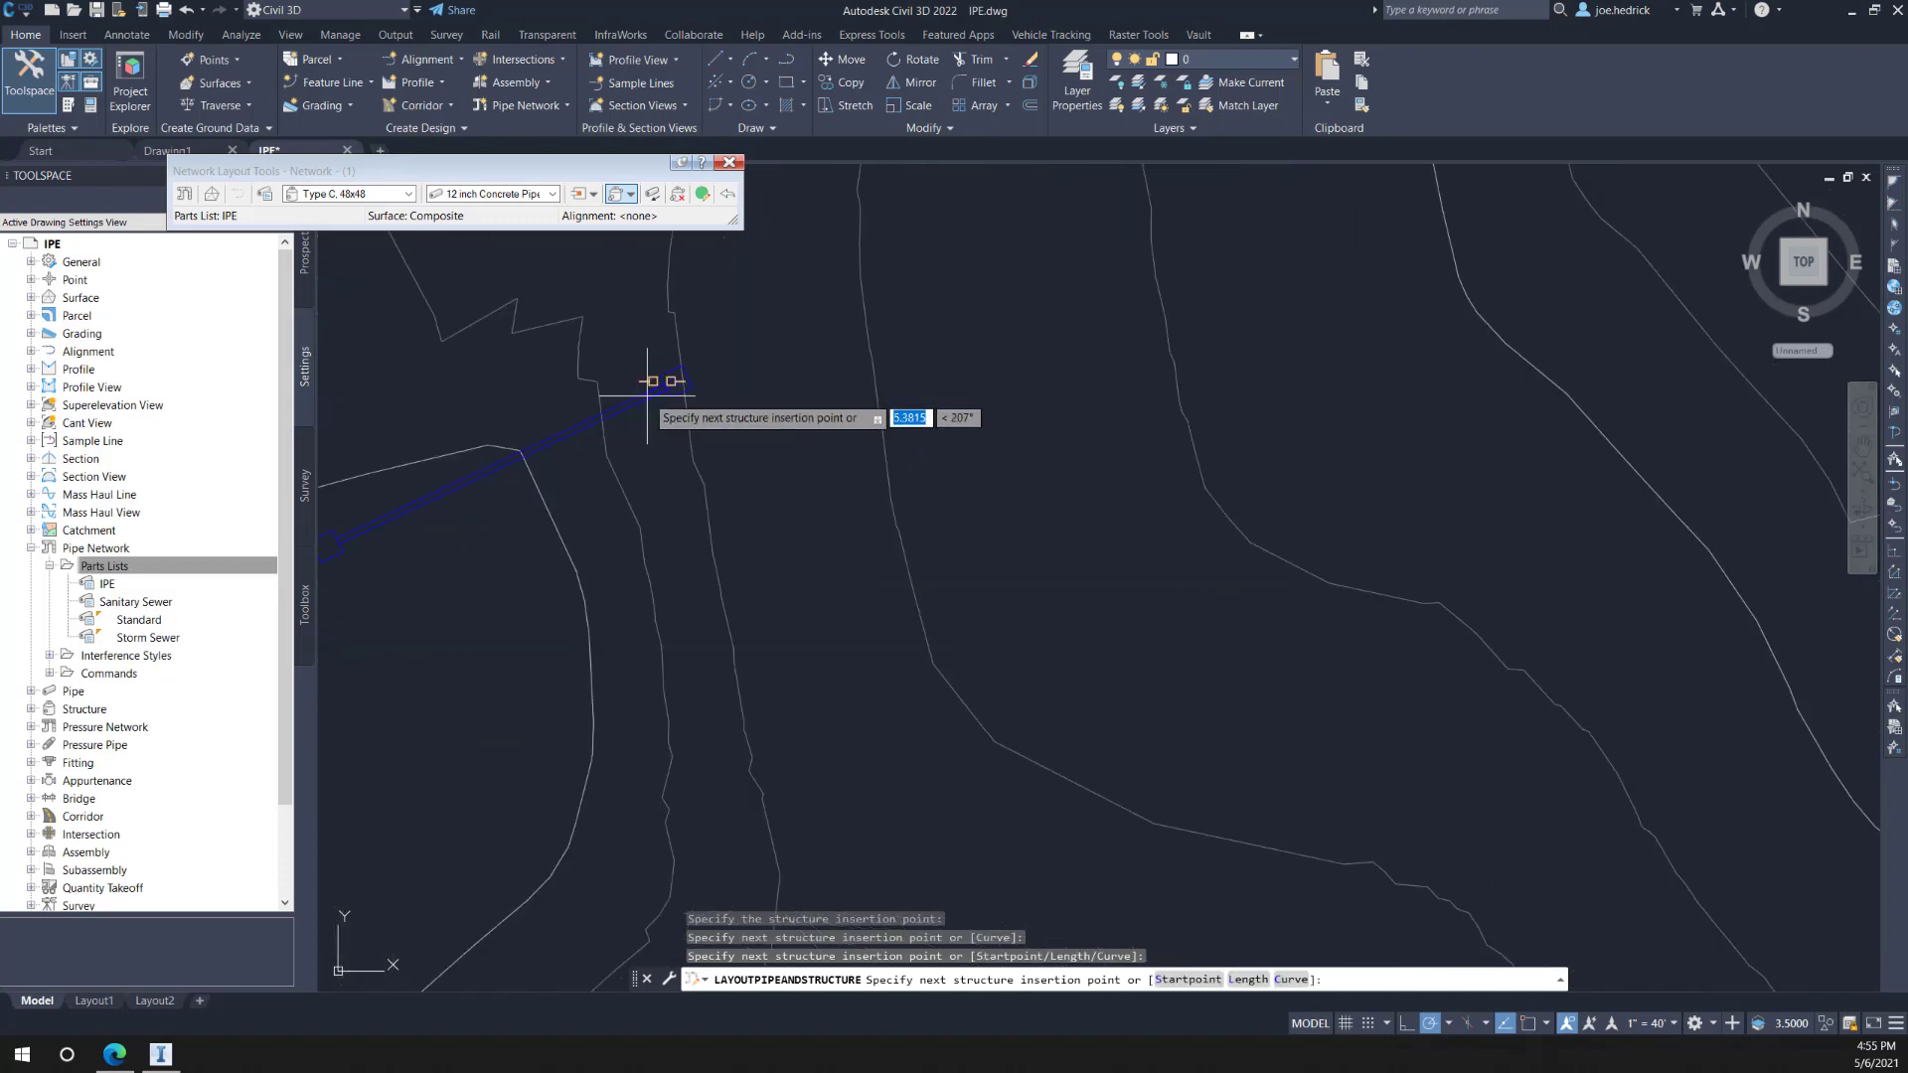
click(797, 318)
key(Return)
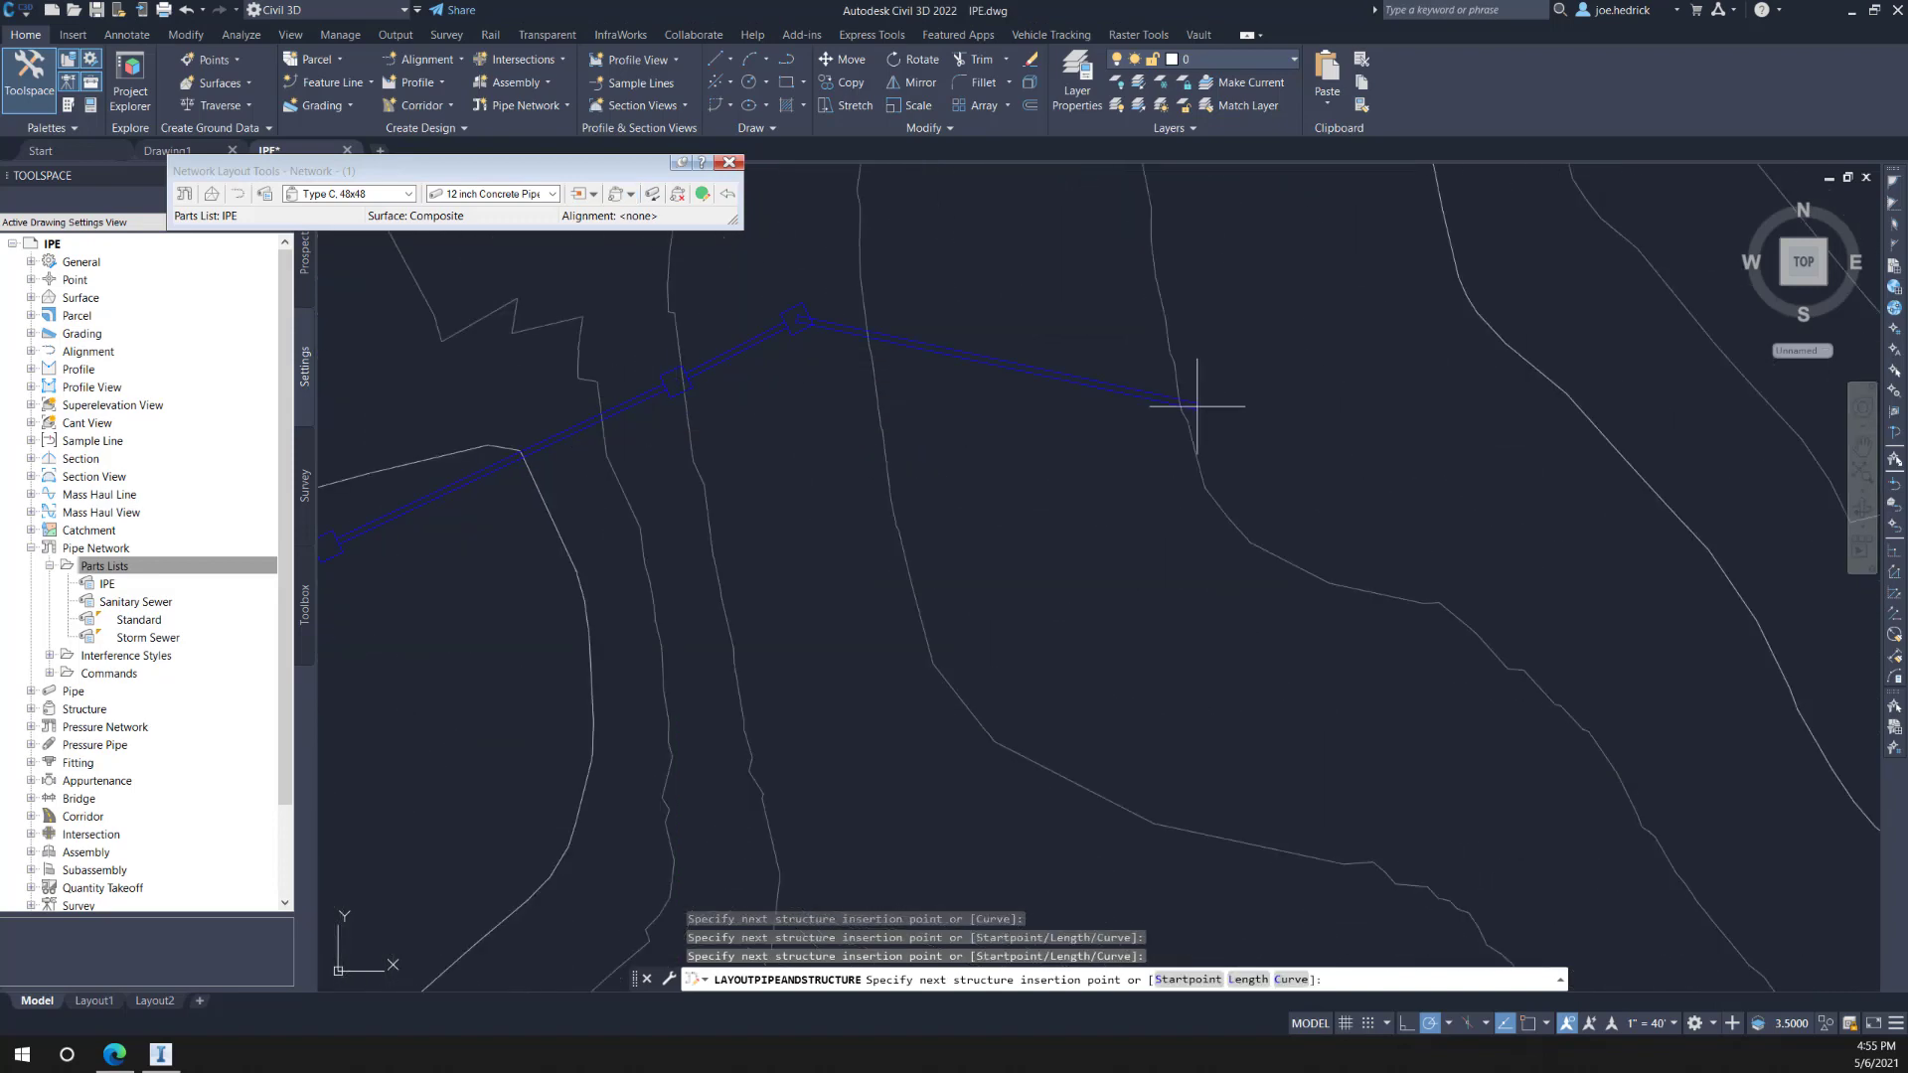
Step: Examine the last two Type C structures and their connecting pipe in 3D with the Object Viewer, and close the network layout tools
click(489, 254)
drag(589, 299, 645, 309)
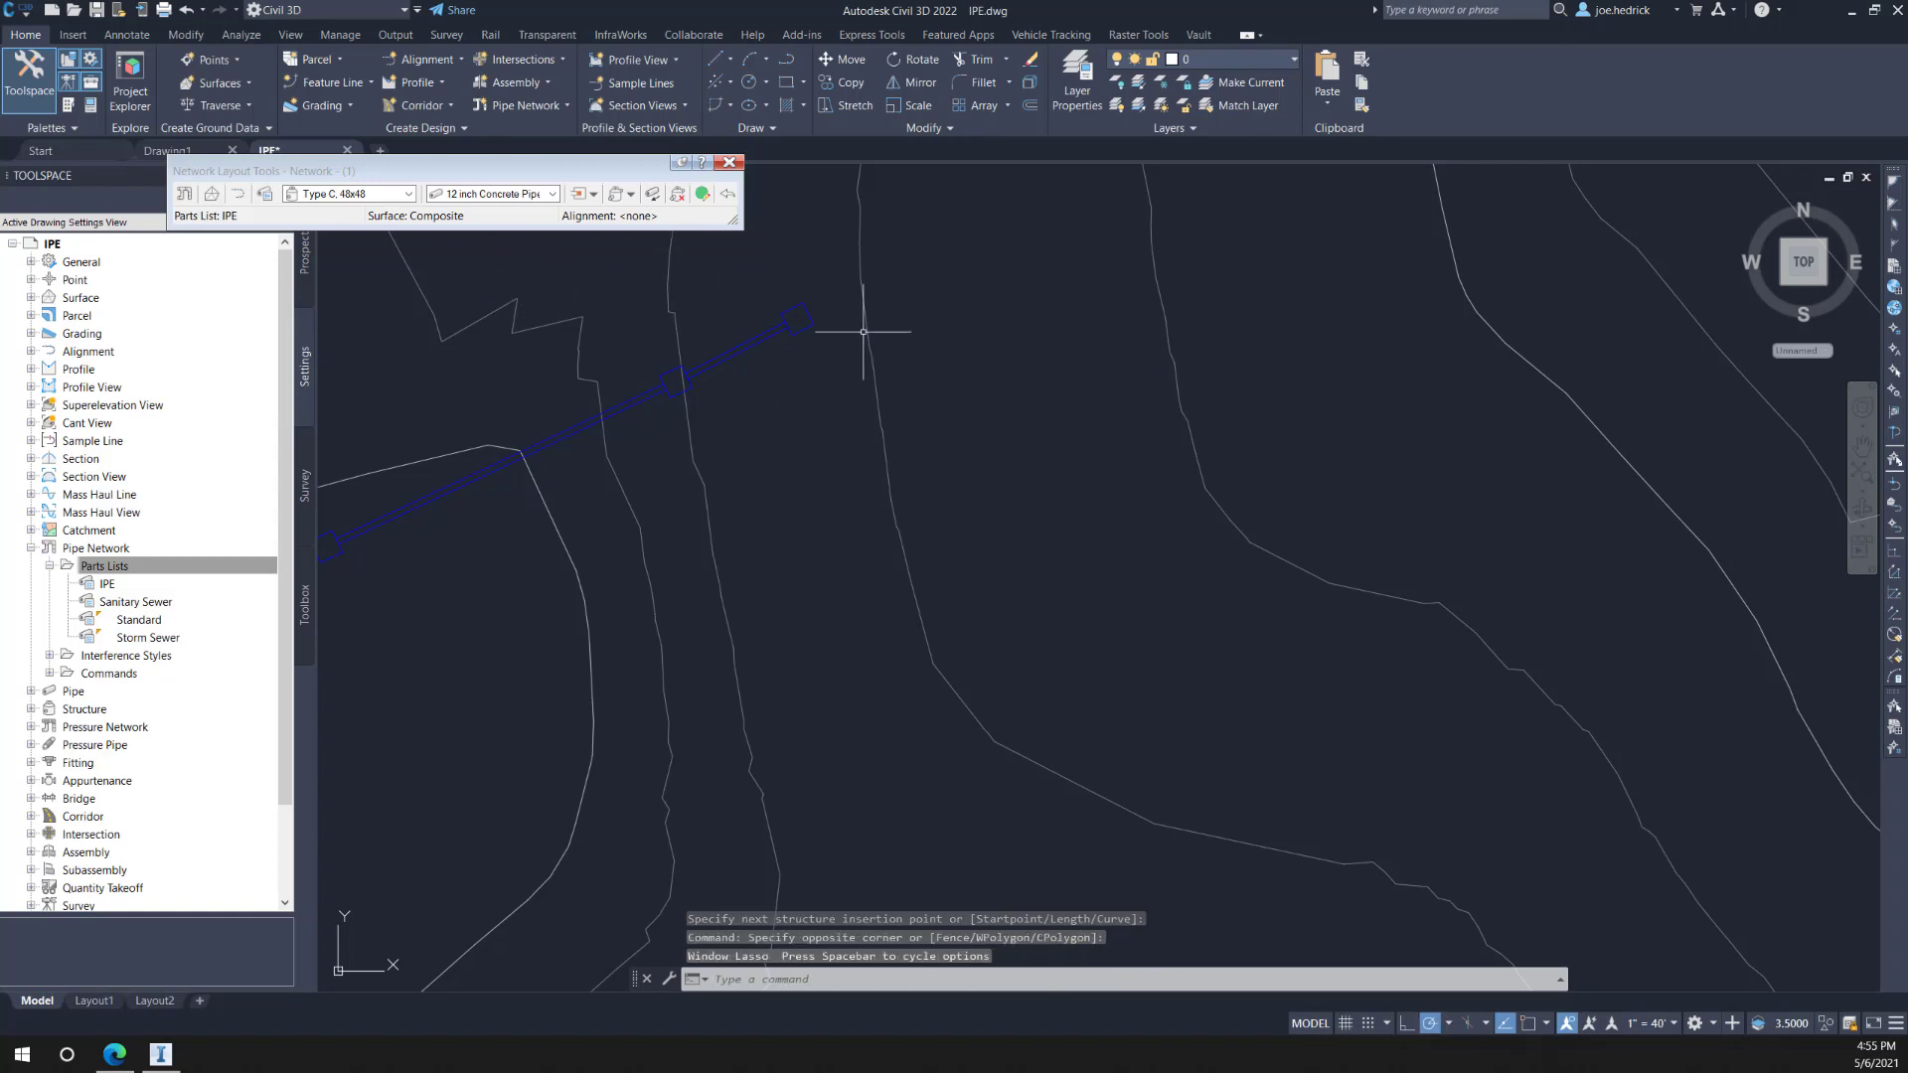
drag(562, 259, 902, 429)
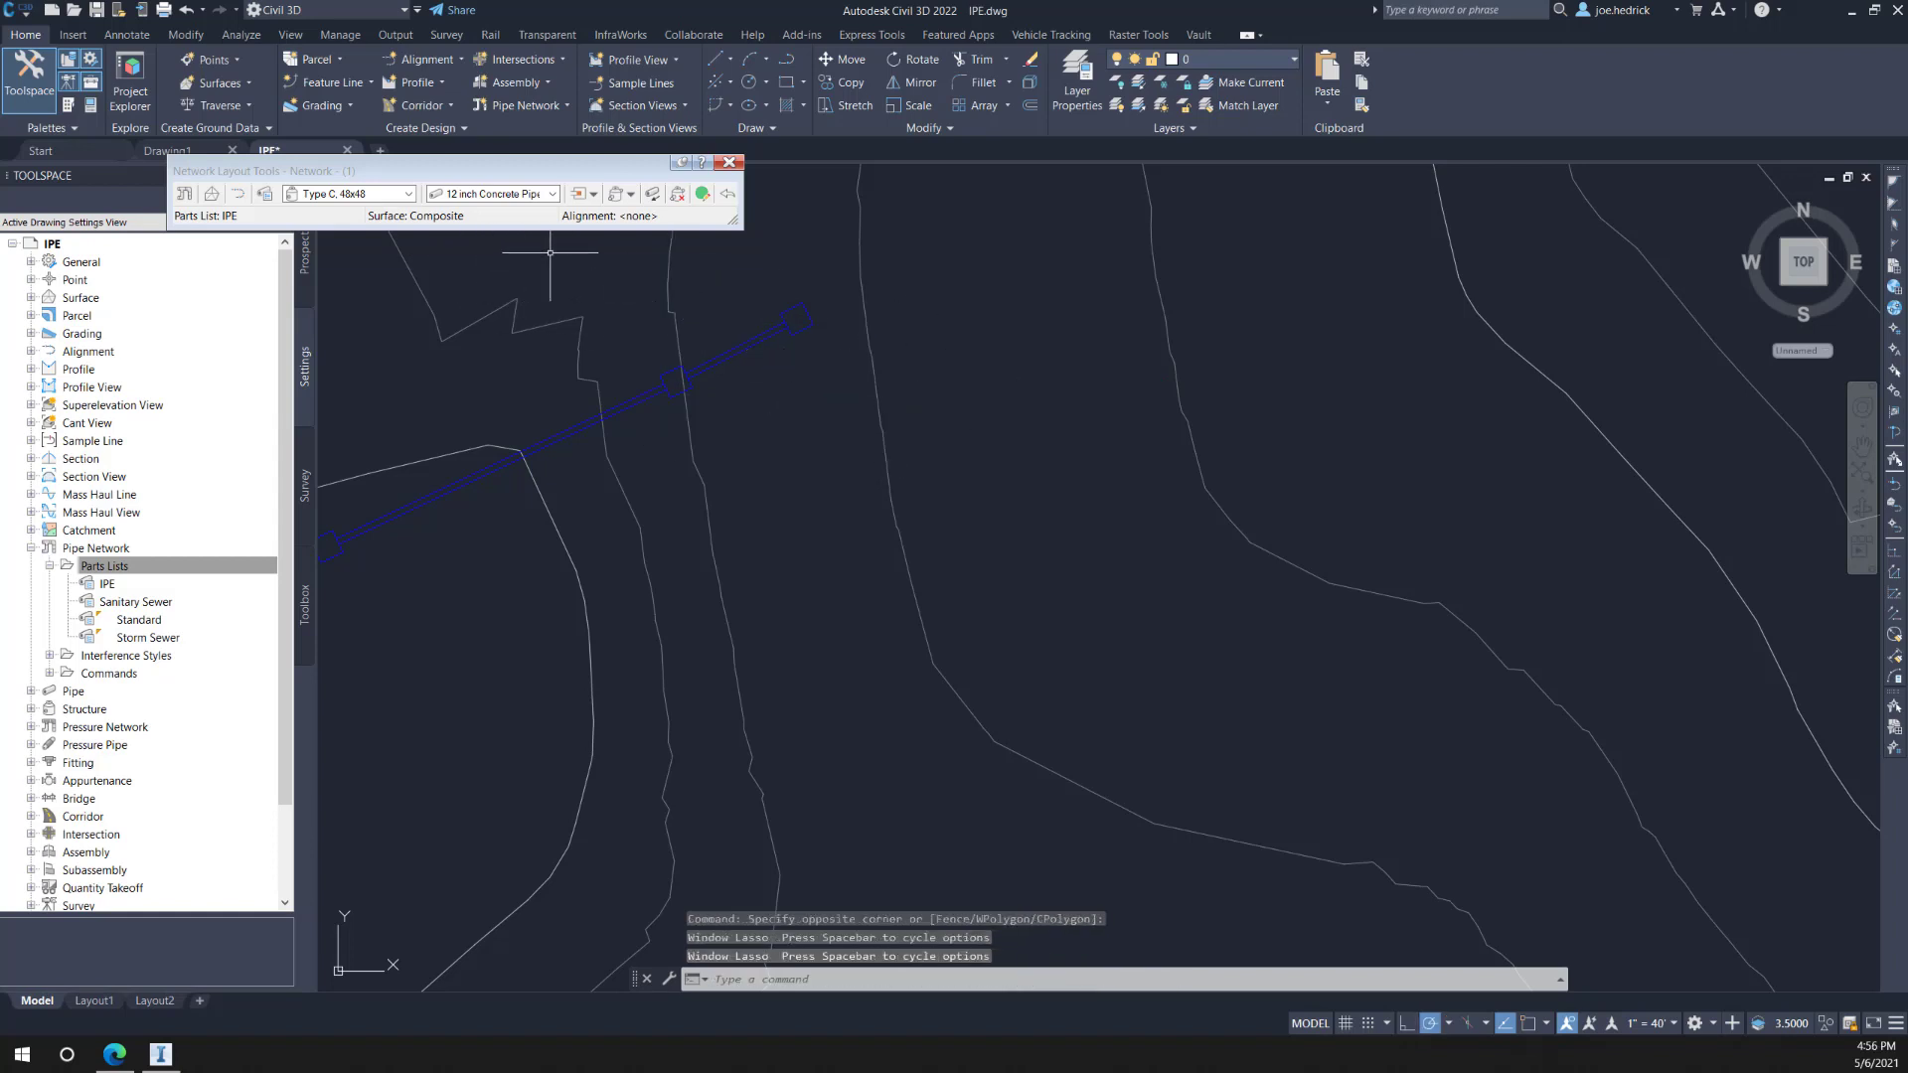
drag(597, 245, 923, 448)
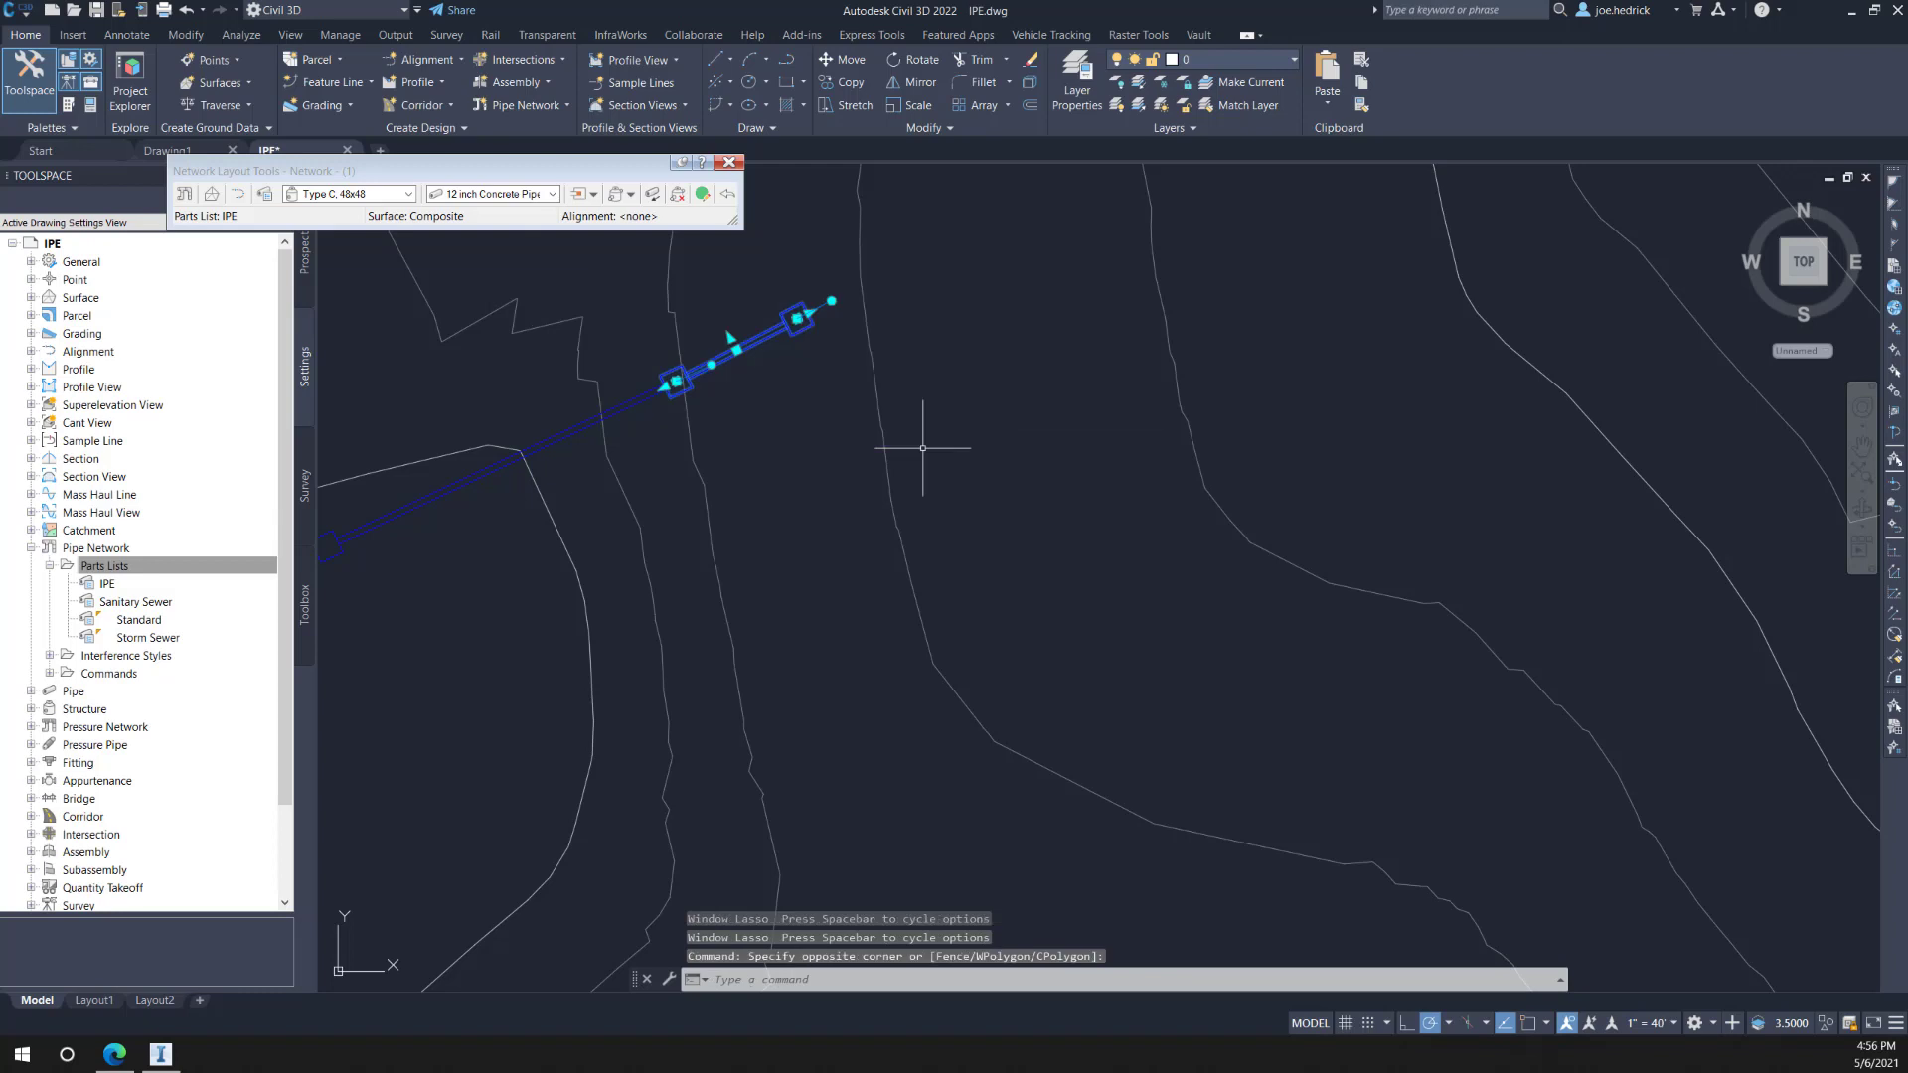
right_click(679, 355)
click(755, 570)
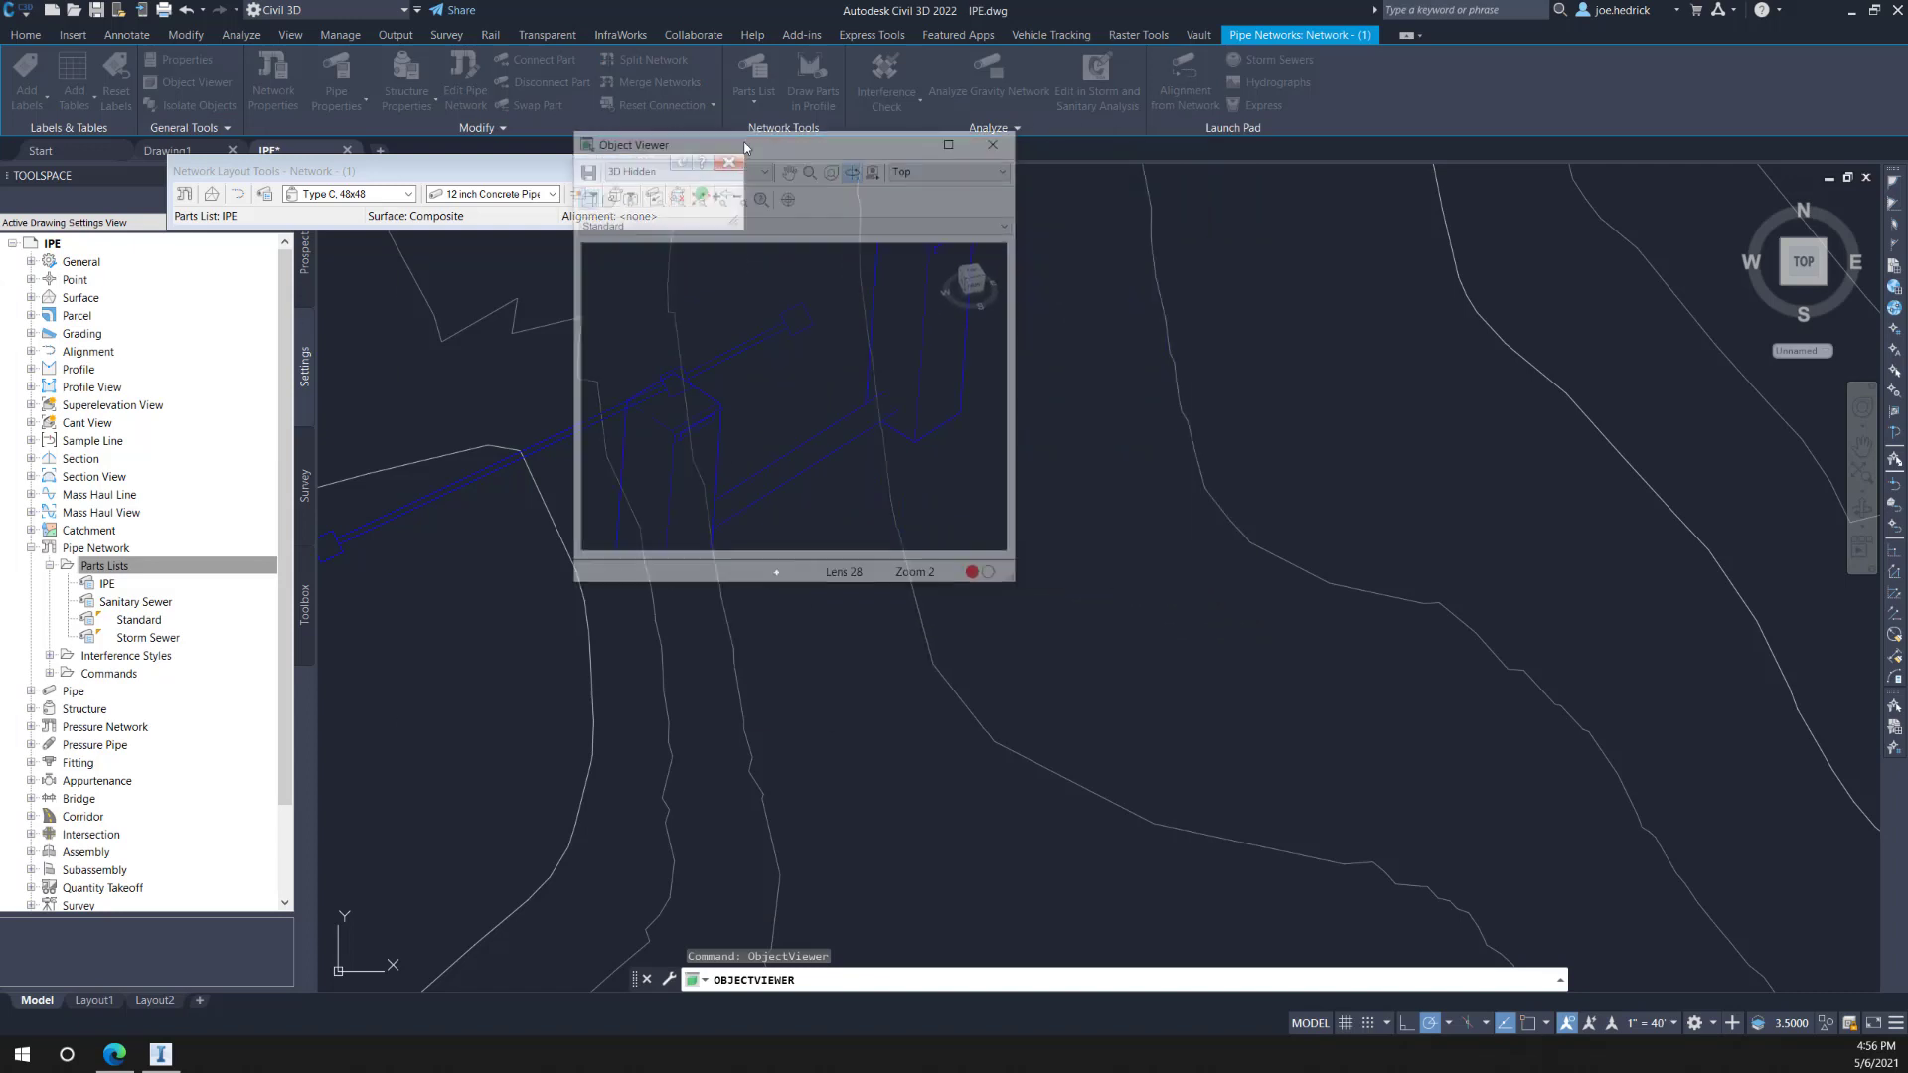
drag(985, 569, 924, 421)
middle_drag(1084, 498, 1000, 564)
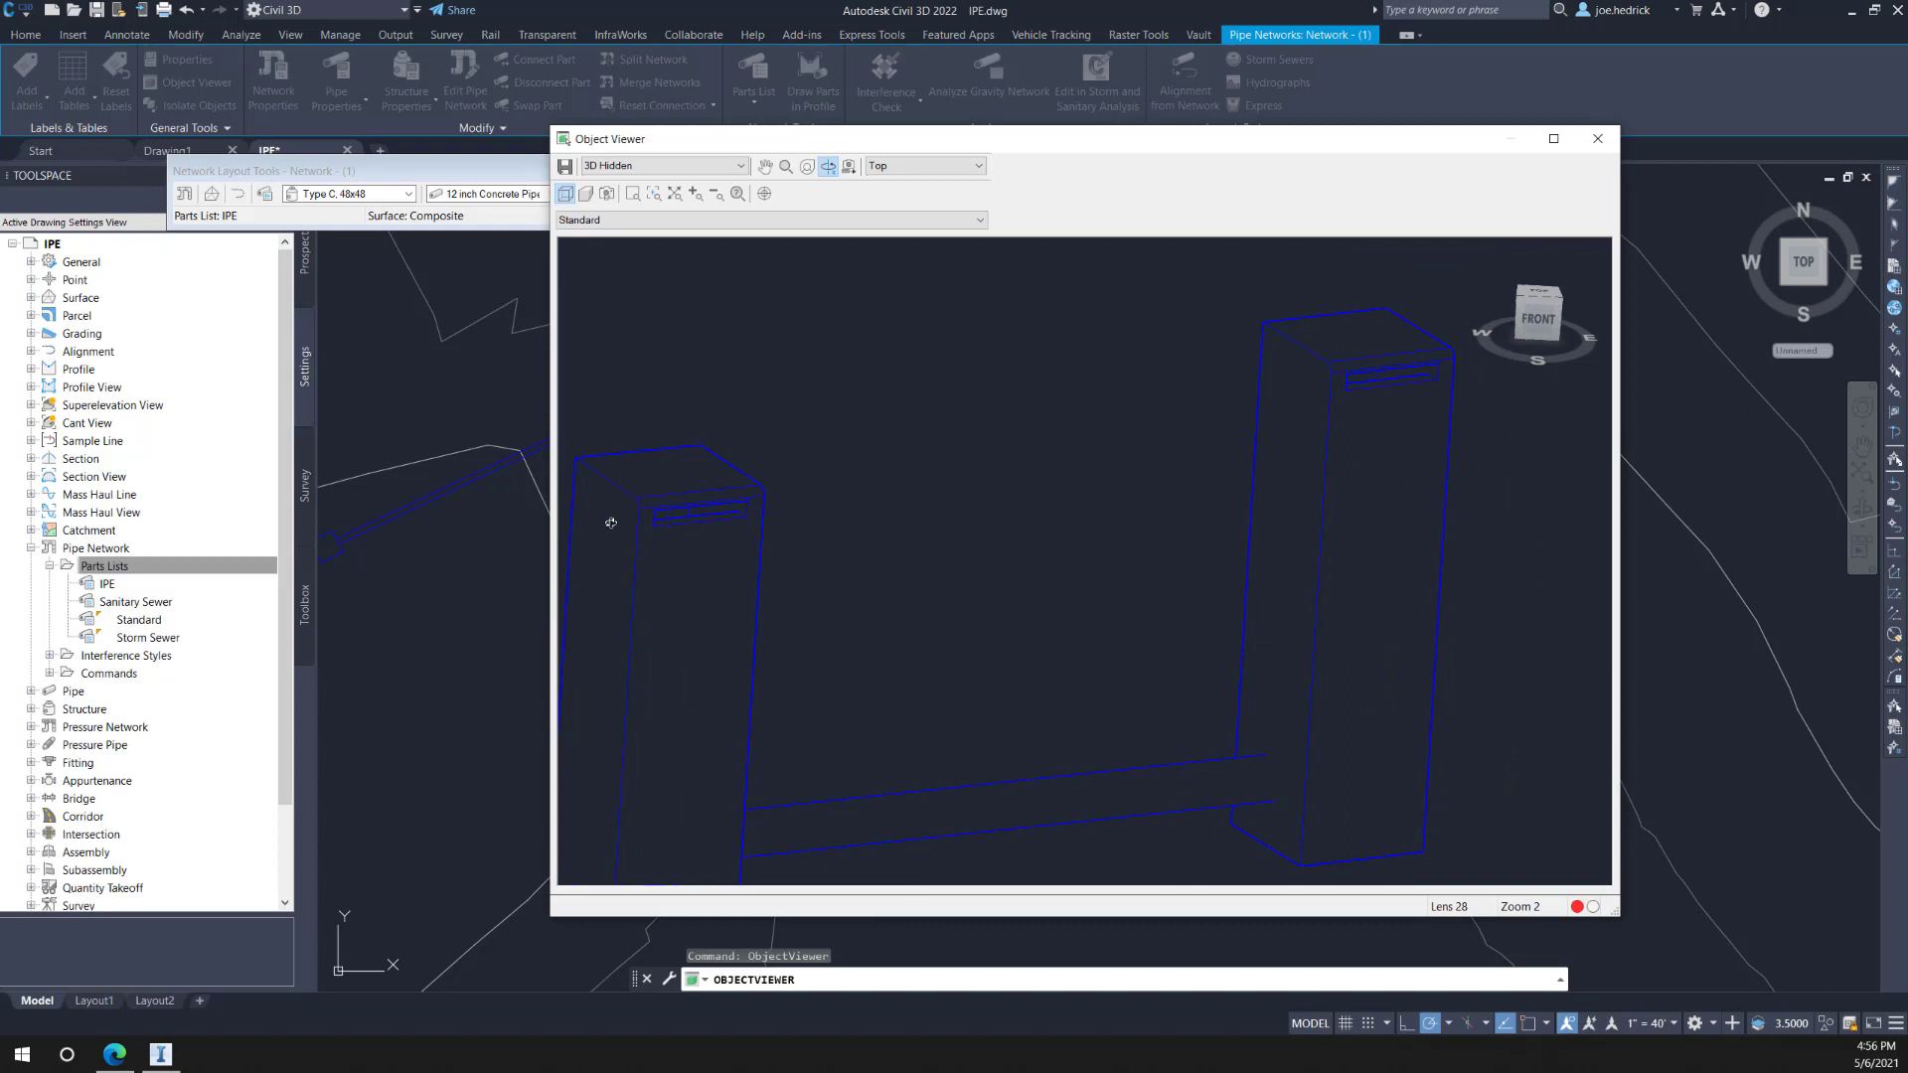
click(1597, 139)
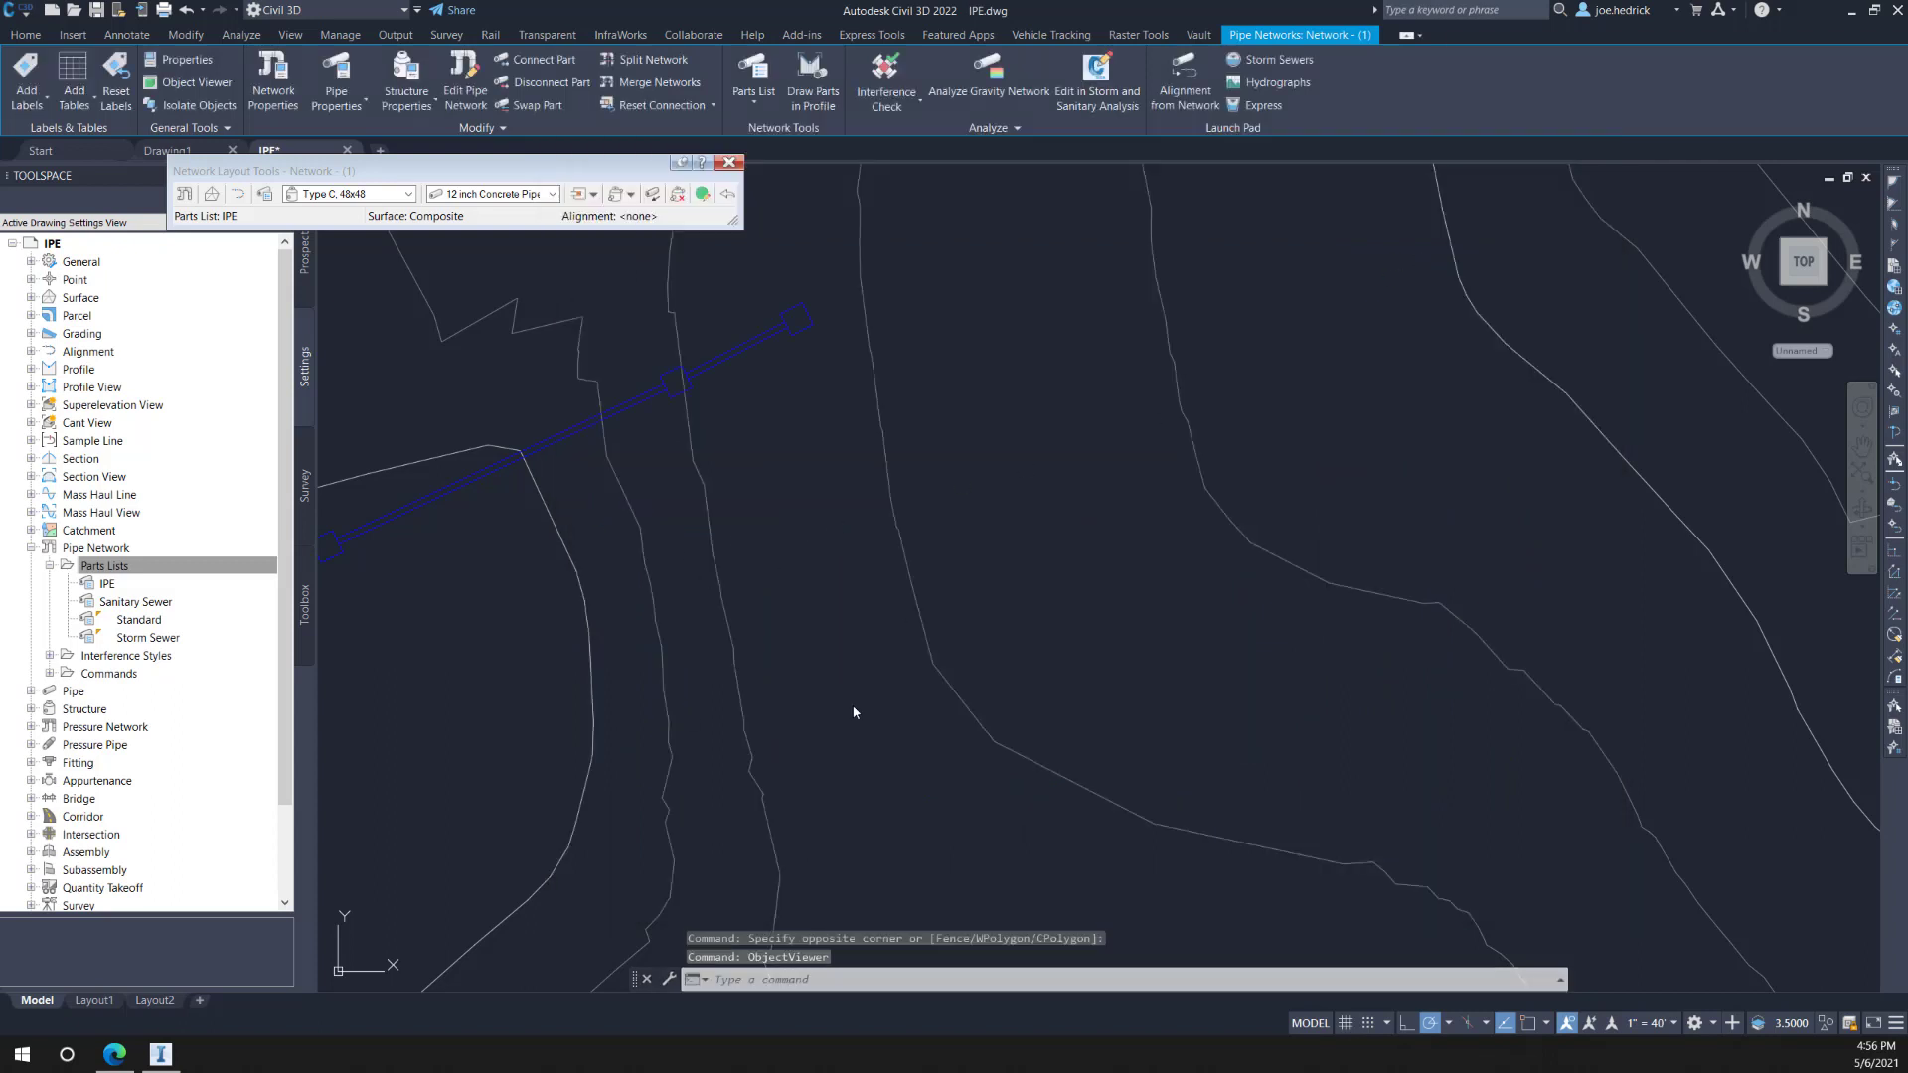
click(730, 162)
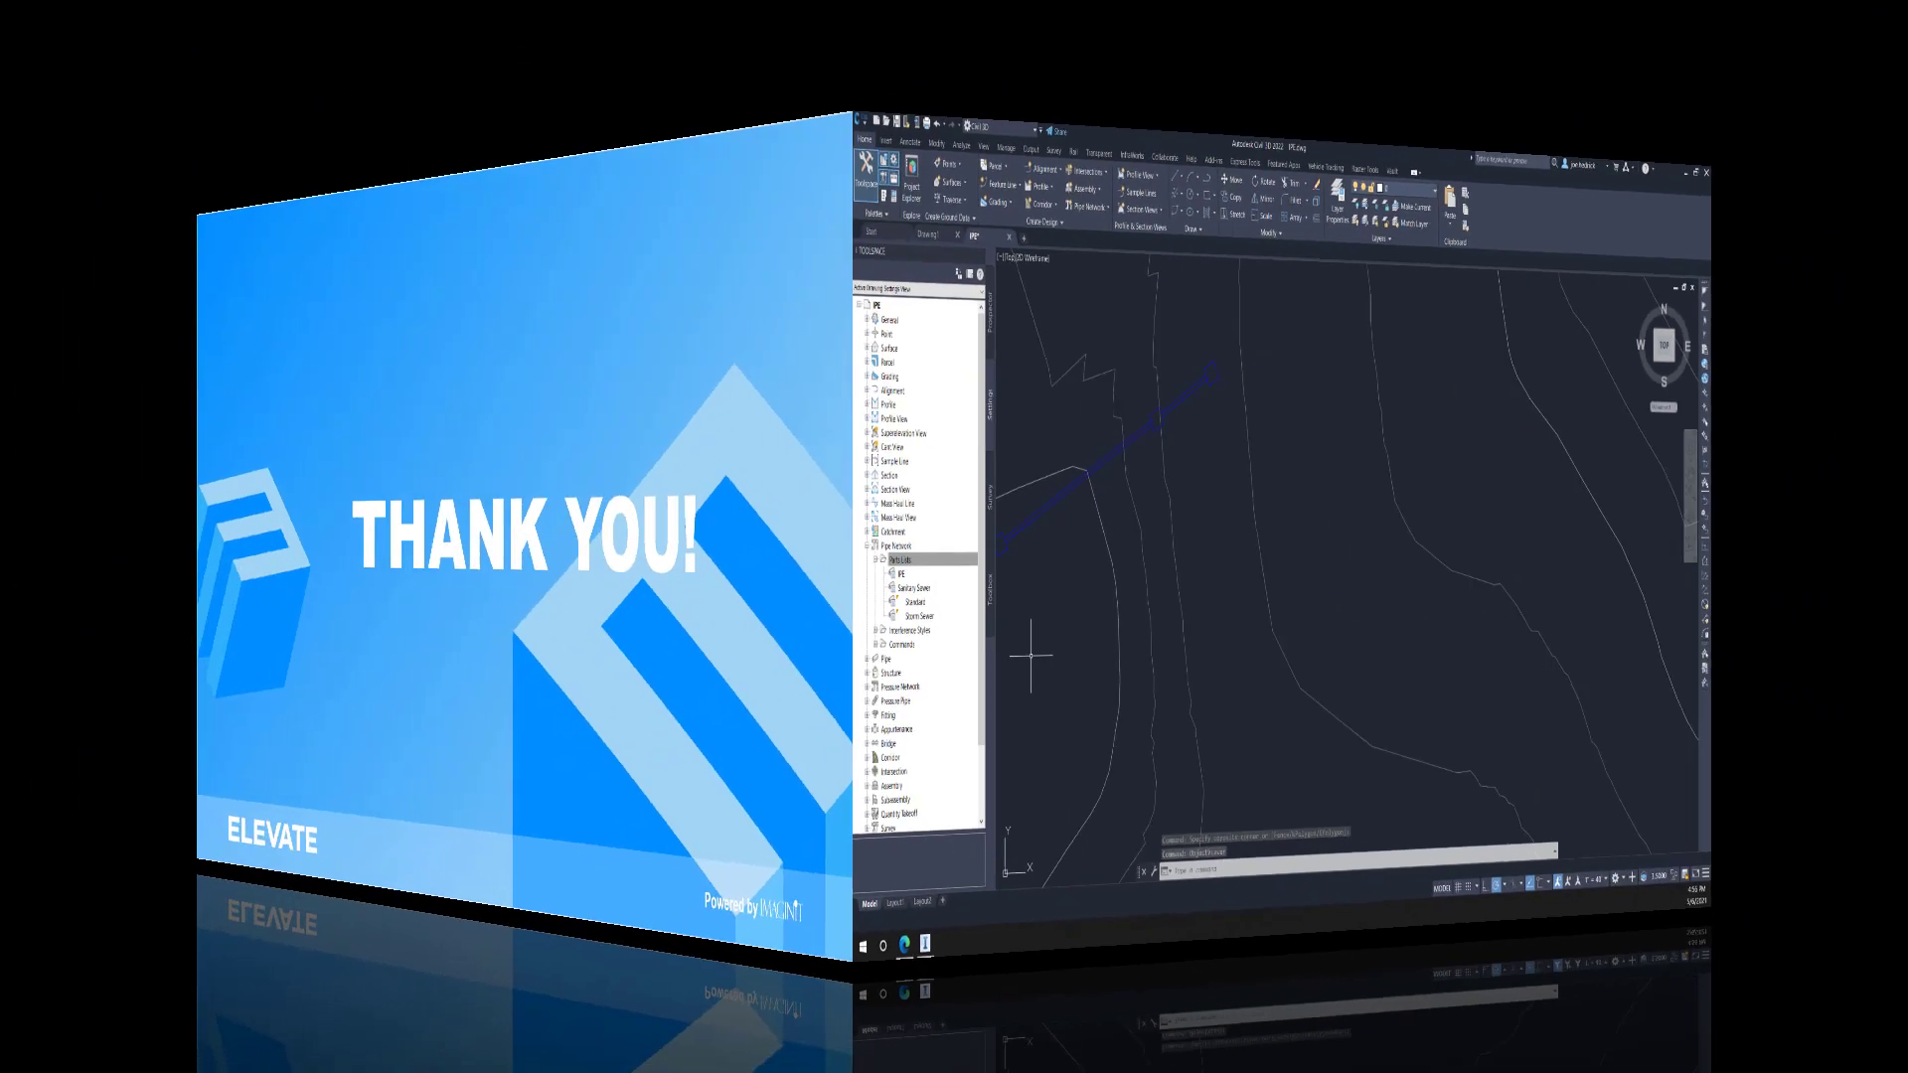